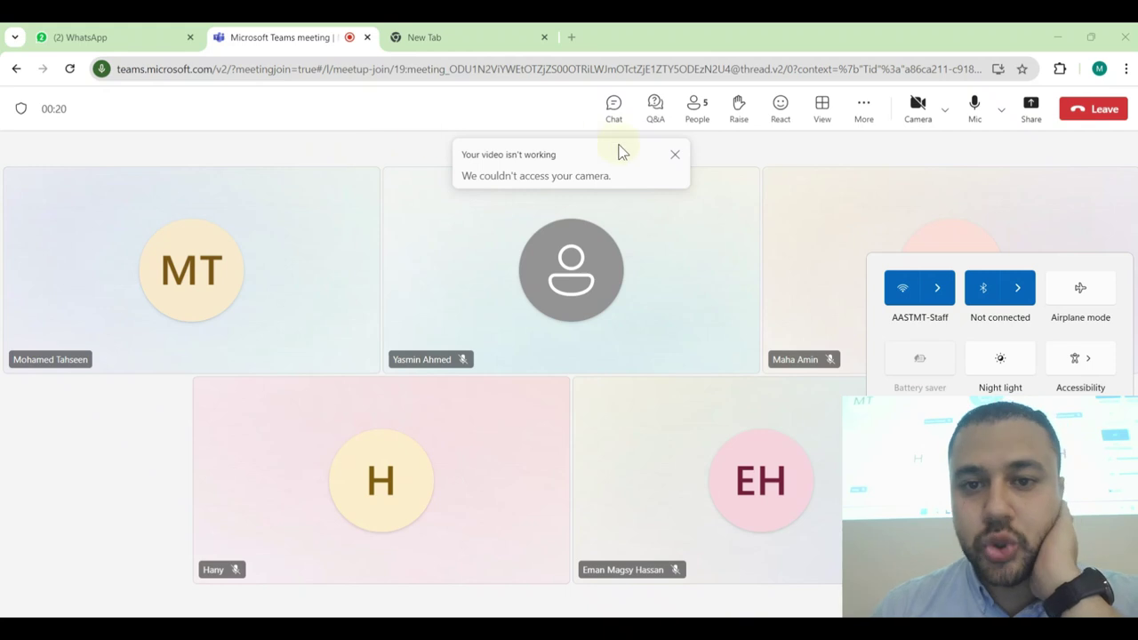
Step: Dismiss the 'Your video isn't working' toast and close the Windows Quick Settings panel
click(674, 155)
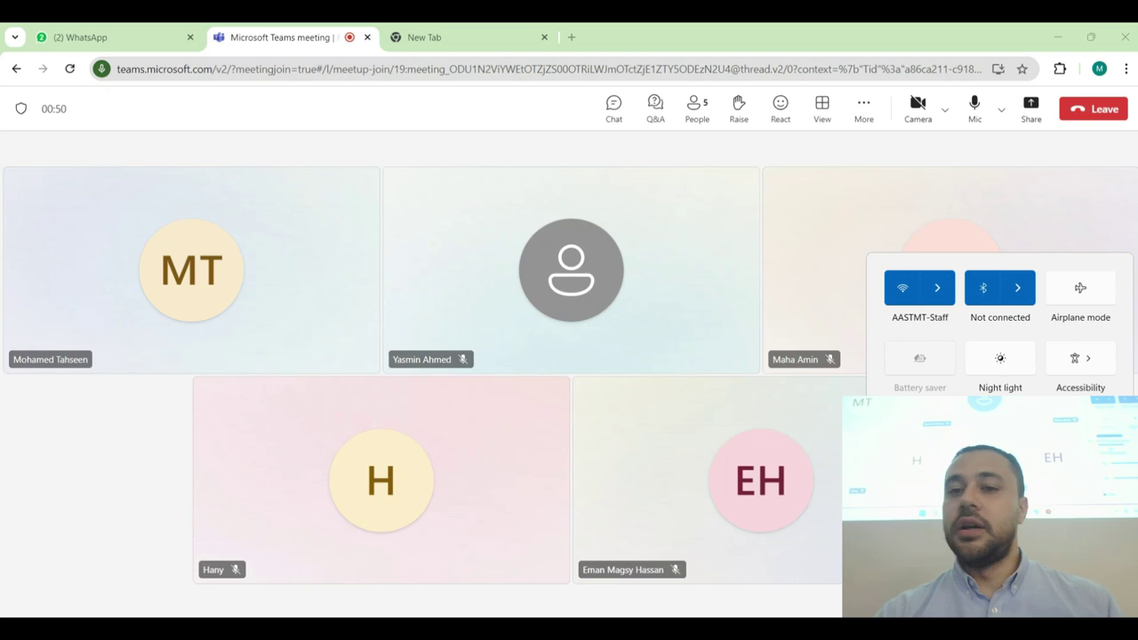
click(603, 160)
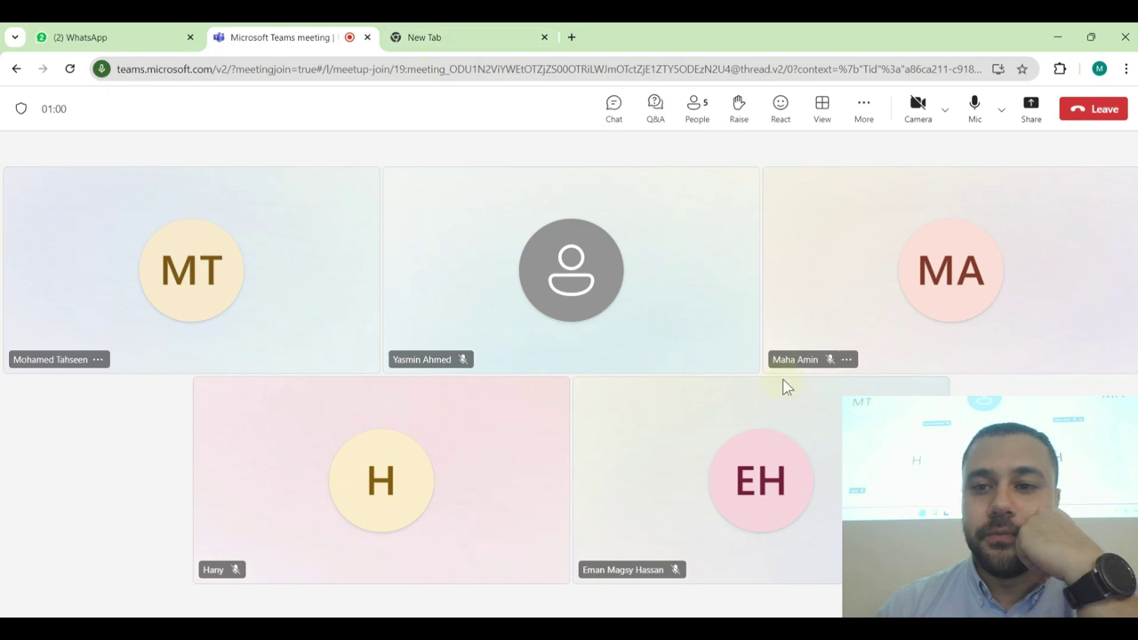
Step: Share the entire screen in the Teams meeting, then bring the AASTMT folder in File Explorer forward
click(1029, 120)
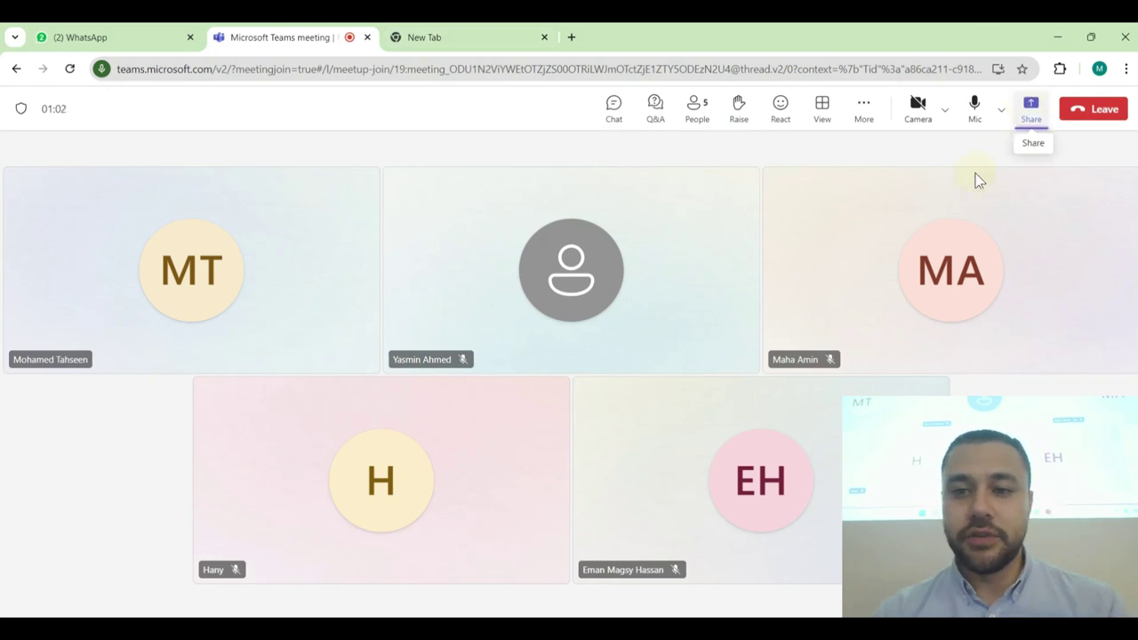
click(887, 199)
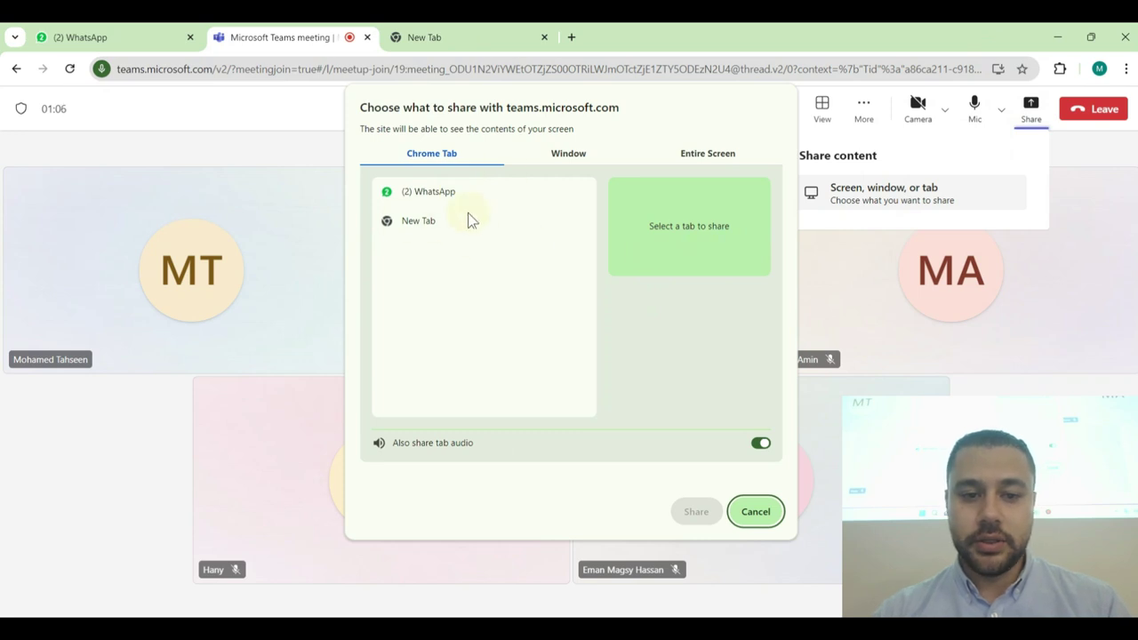
click(568, 153)
click(715, 153)
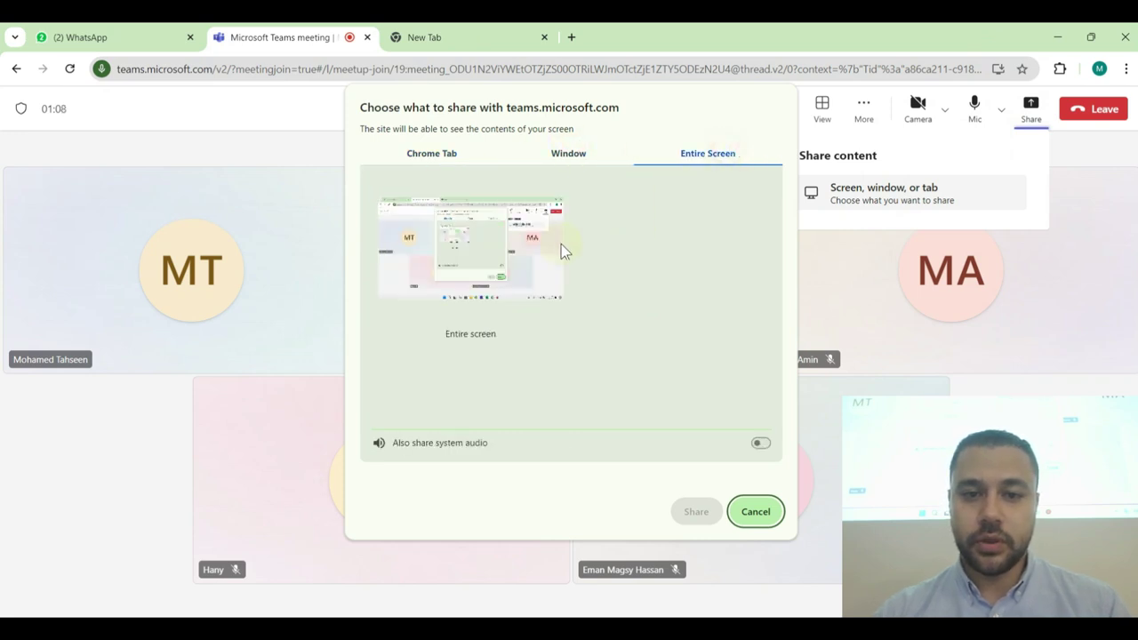
click(495, 244)
click(691, 511)
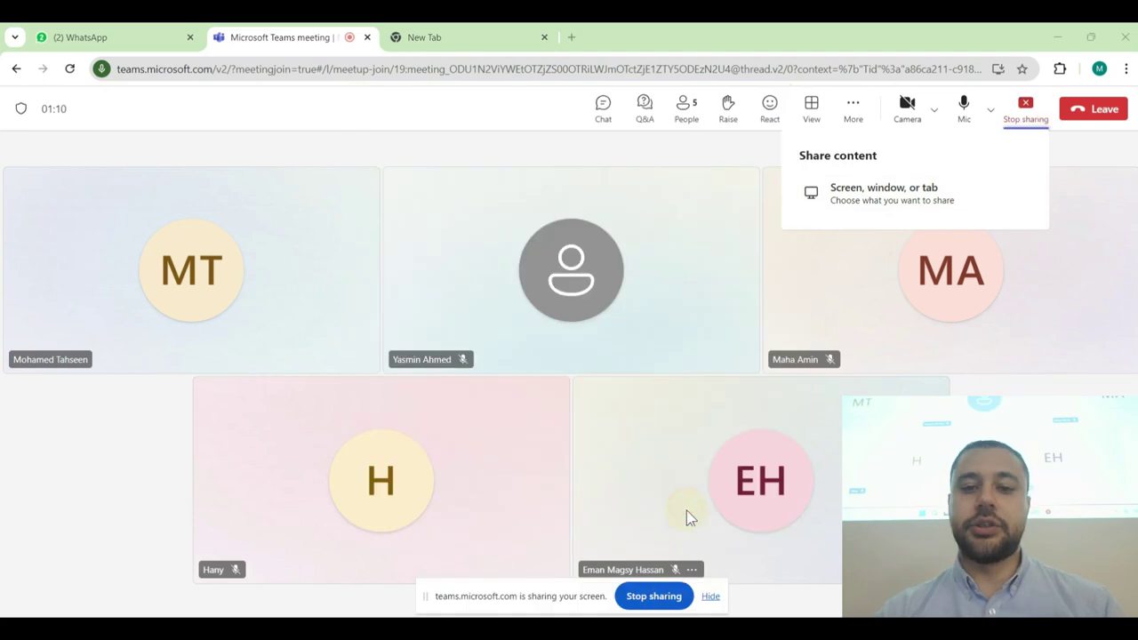
click(1067, 31)
click(655, 296)
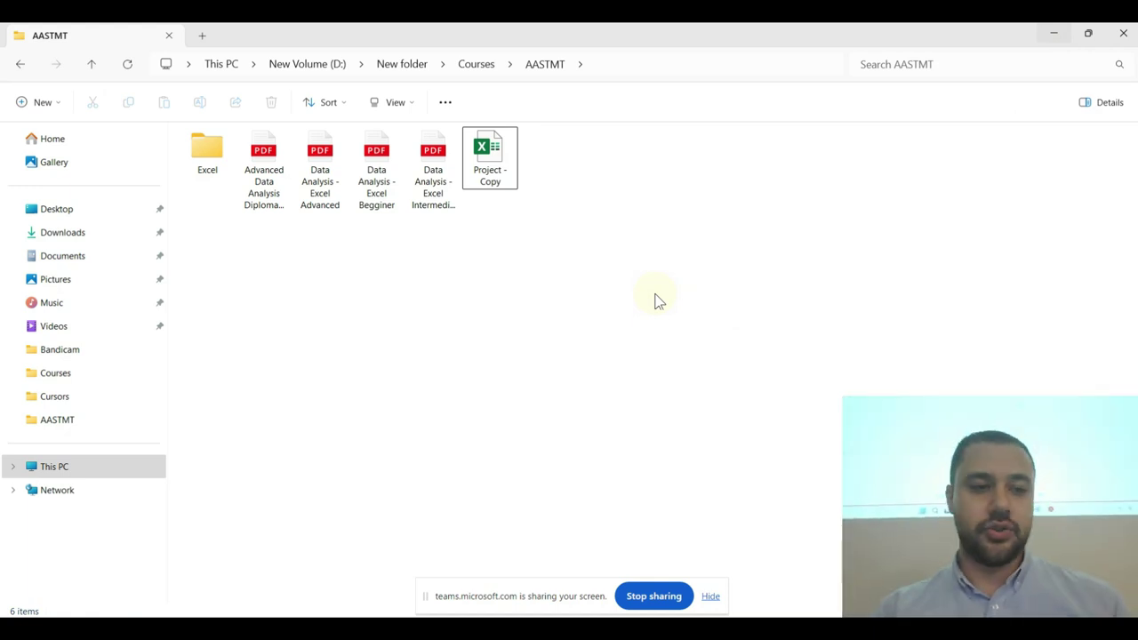
Step: Reveal the Project - Copy workbook and point out data cells such as G11, D17 and E8
click(1052, 36)
click(613, 322)
click(403, 310)
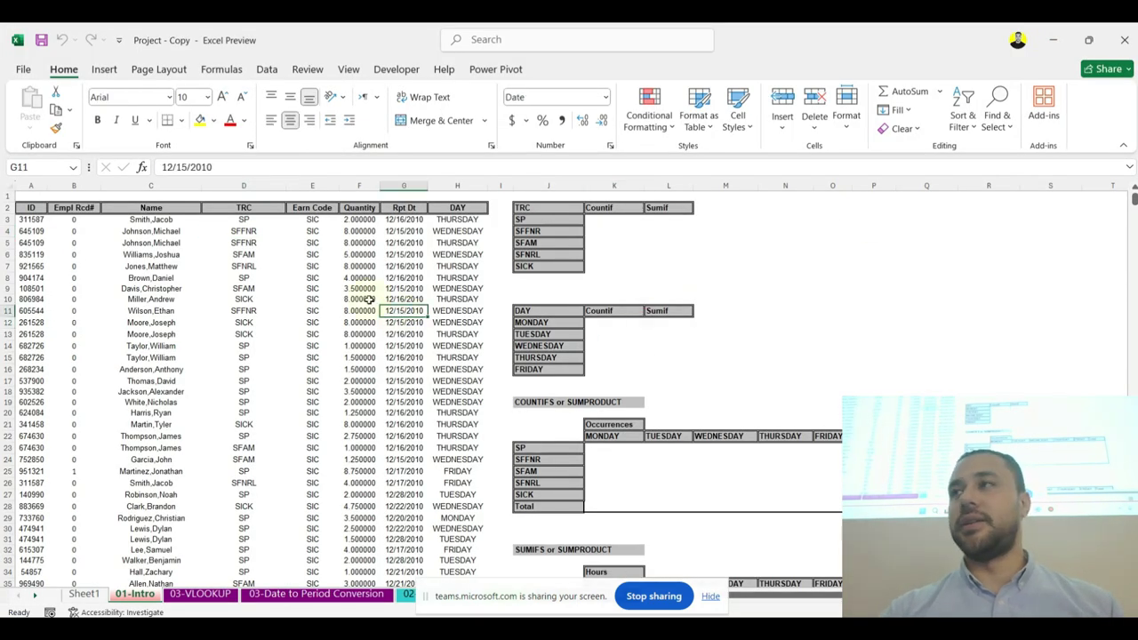
drag(368, 242, 31, 267)
click(244, 381)
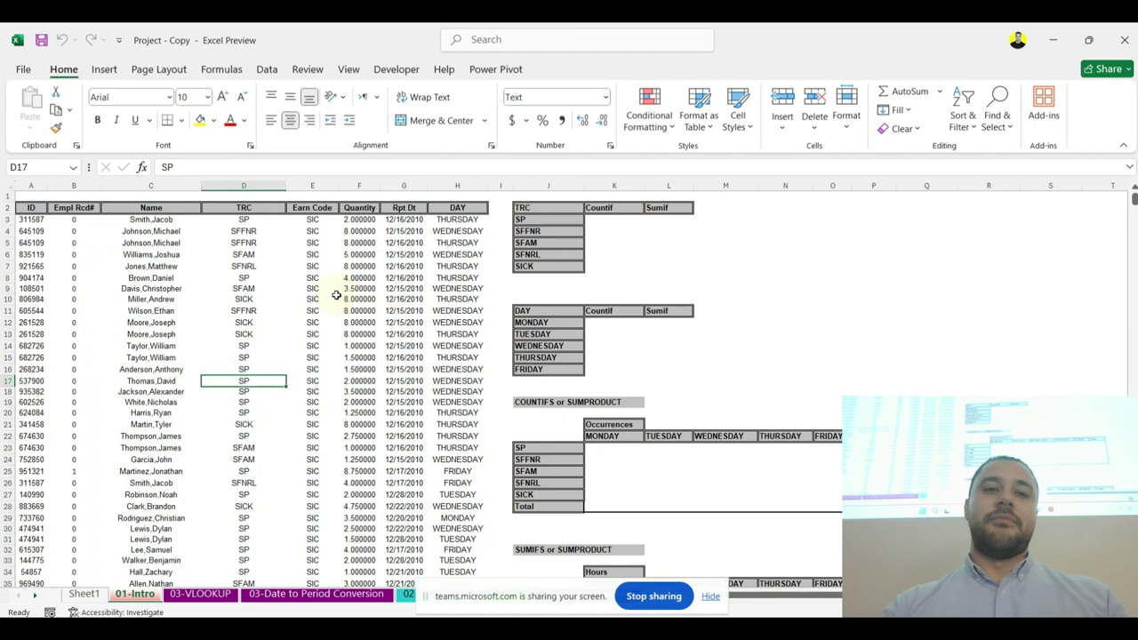
click(309, 281)
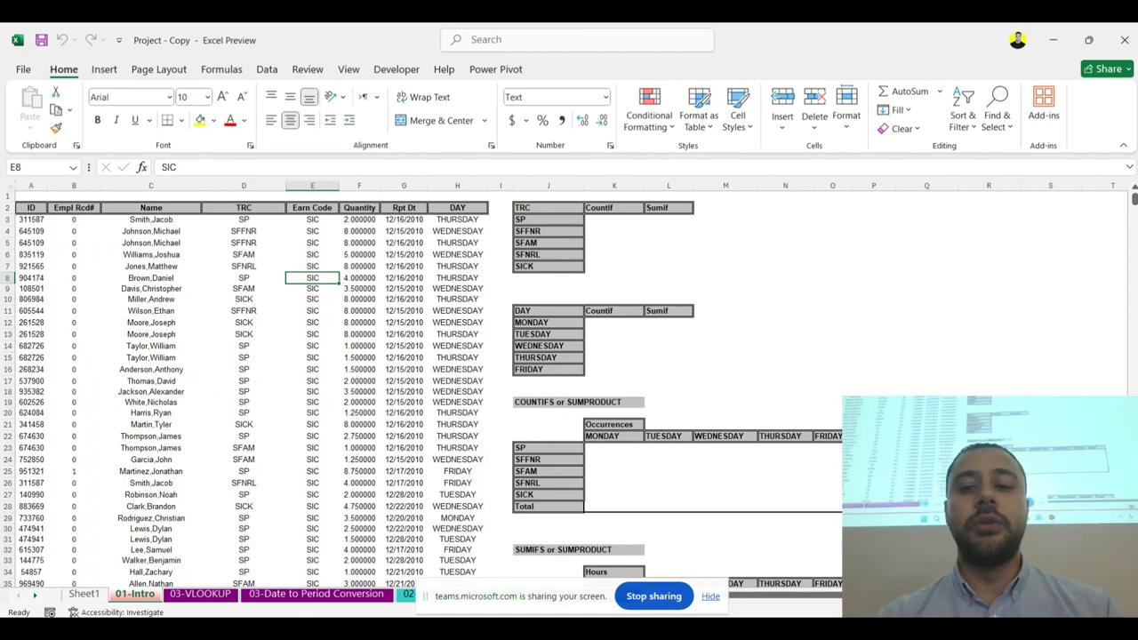
key(super+a)
click(732, 281)
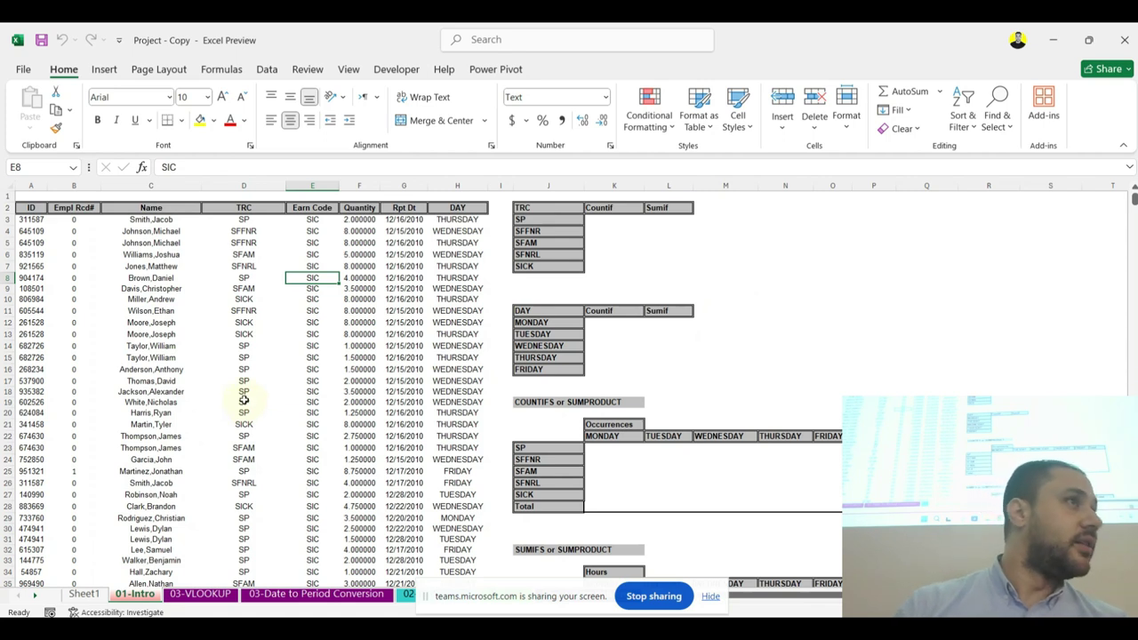
click(242, 322)
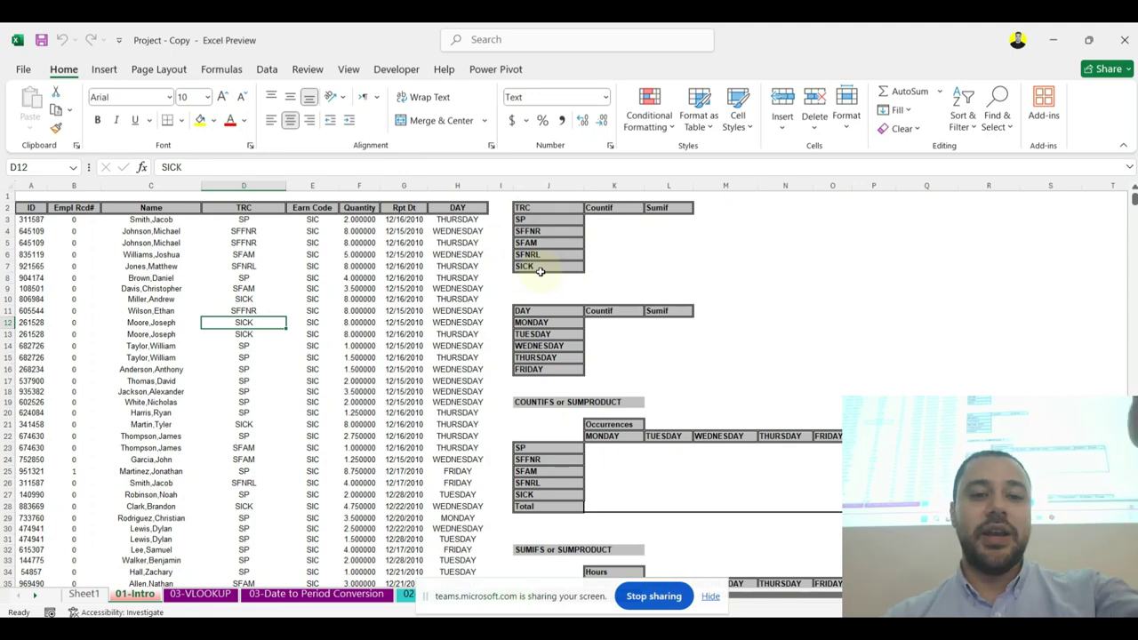
Step: Point out the TRC codes SP, SFFNR and SFAM next to Countif cell K3
click(615, 220)
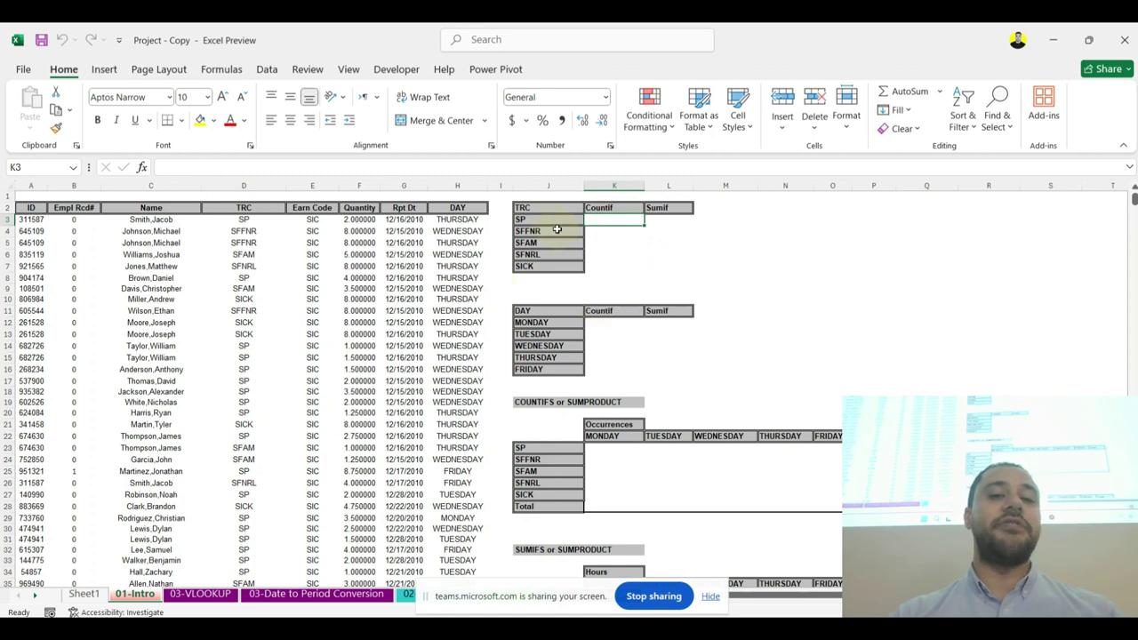
click(549, 222)
click(552, 232)
click(565, 246)
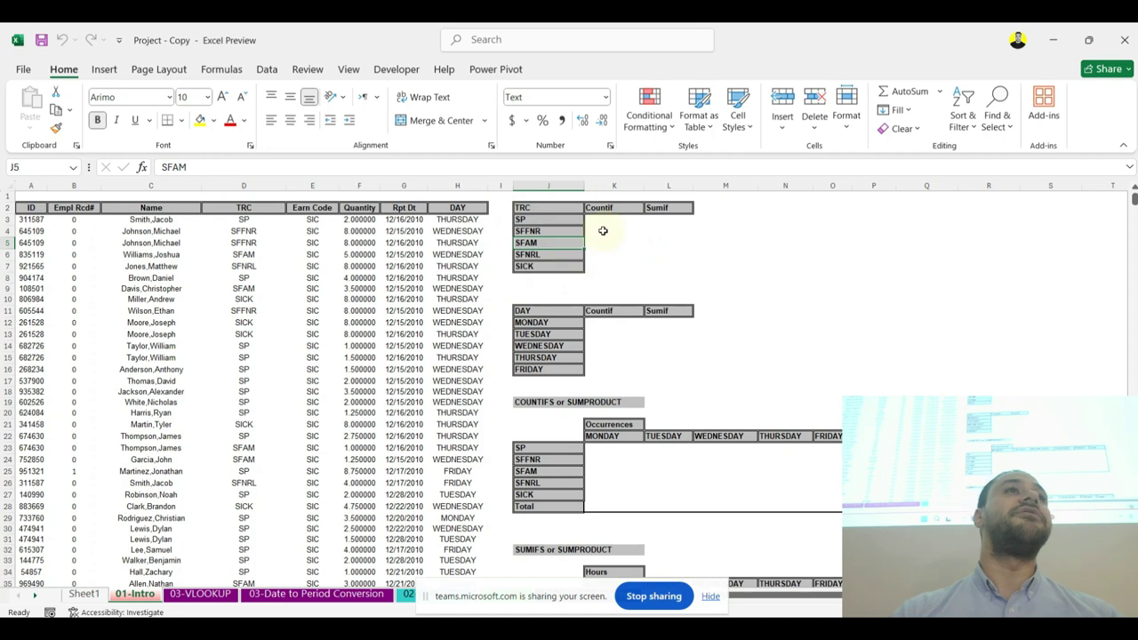
click(612, 219)
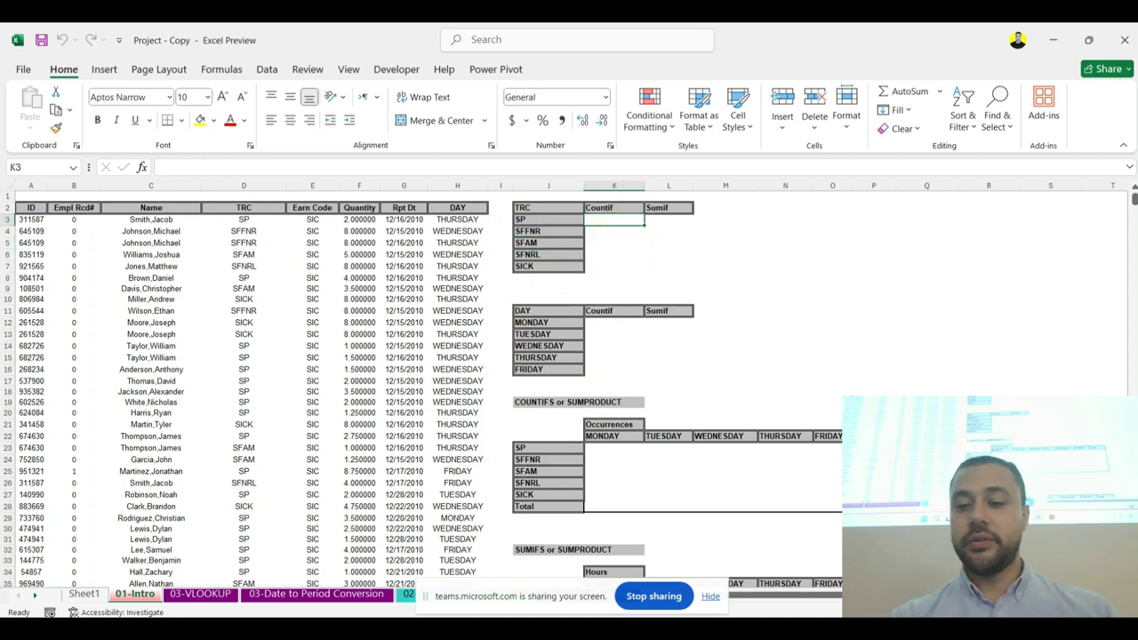
Step: Enter =COUNTIF(D:D,J3) in K3, fixing the missing parenthesis, giving 88
ctrl+scroll(814, 264, up, 3)
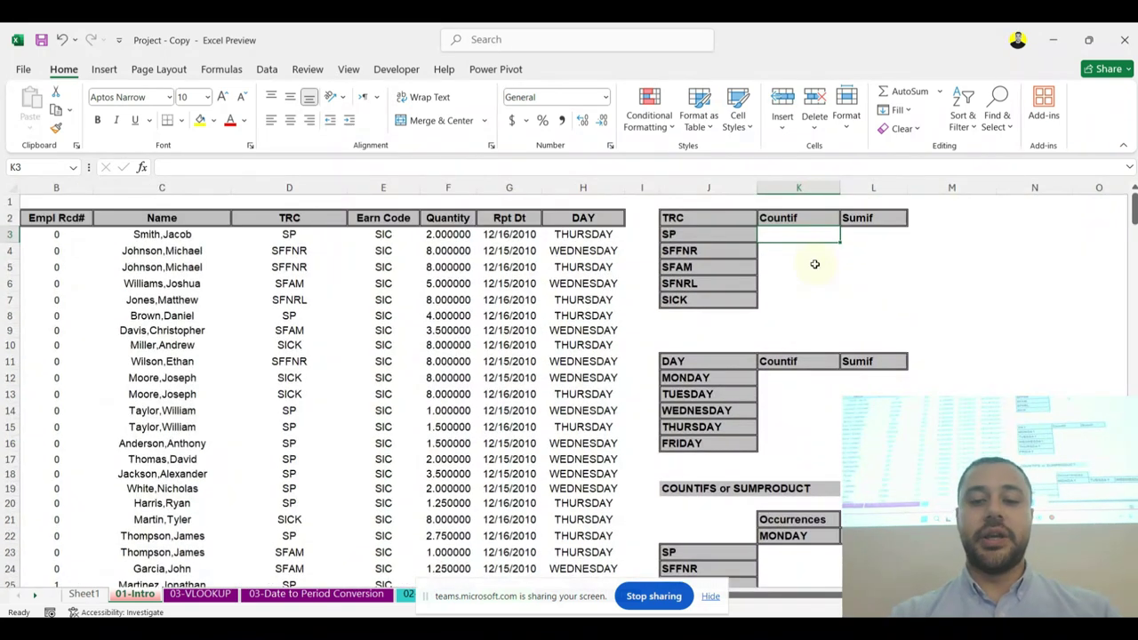
text(=coun)
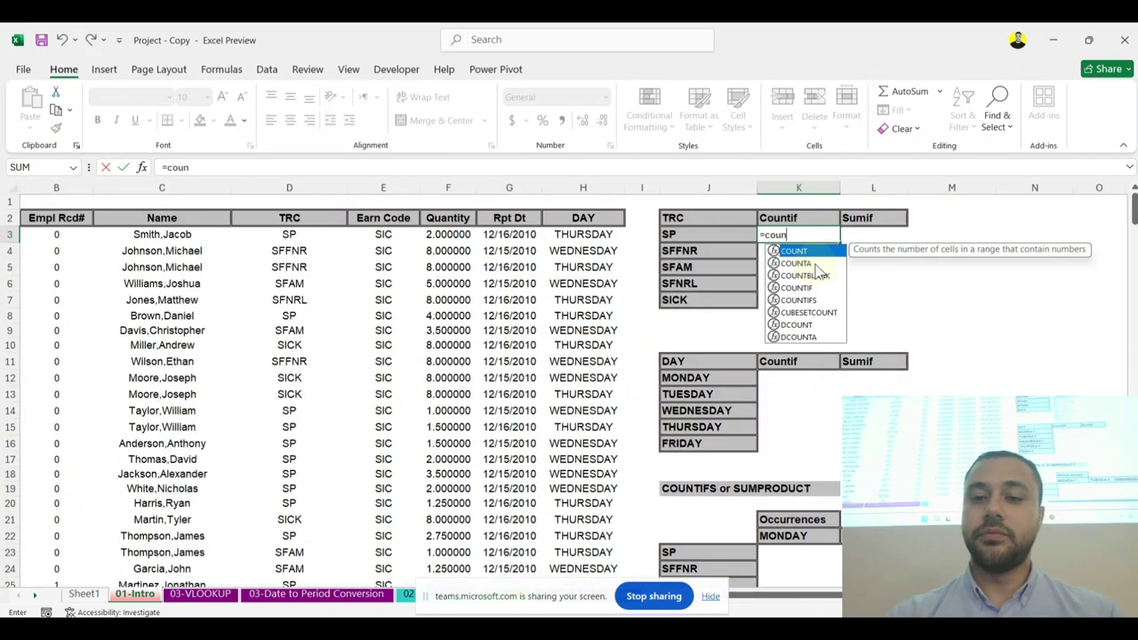
key(Down)
key(Tab)
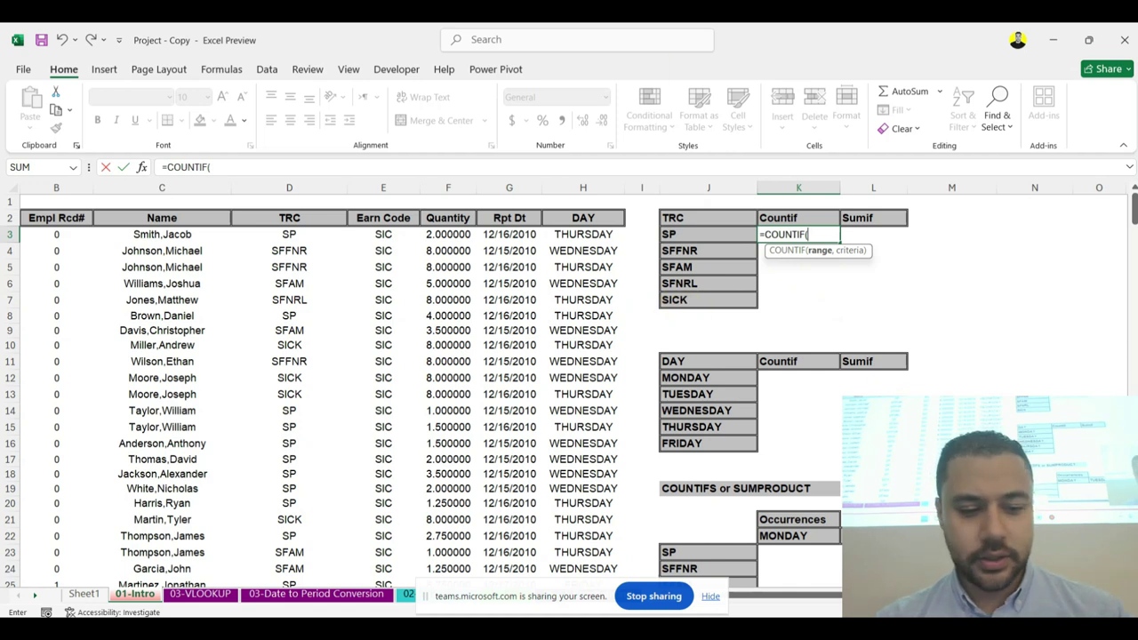
key(Return)
click(587, 367)
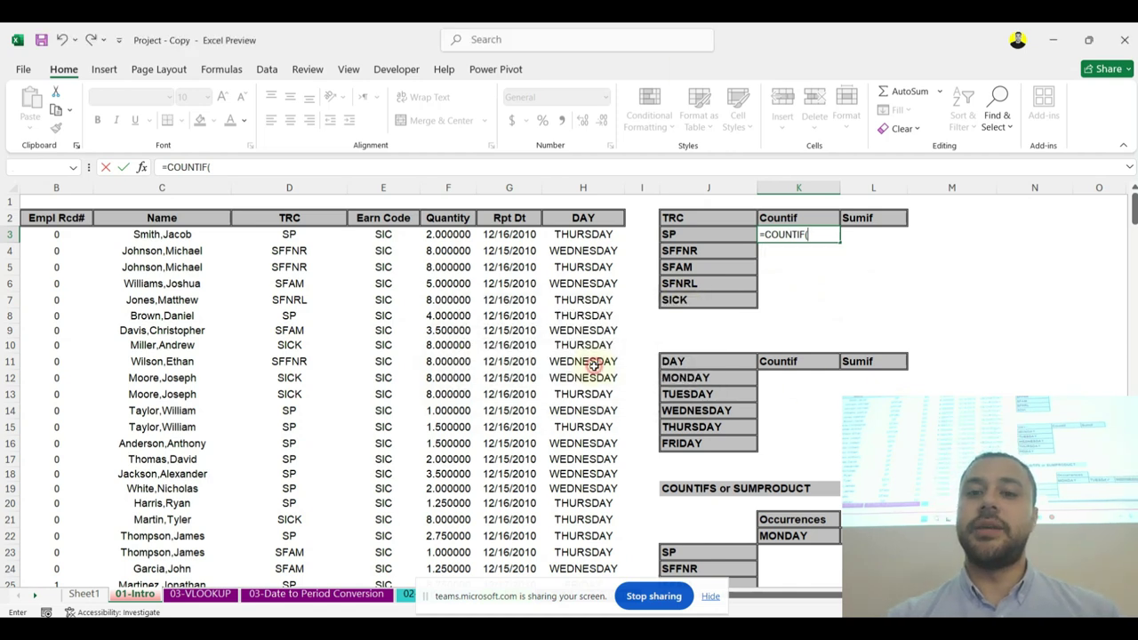
click(804, 233)
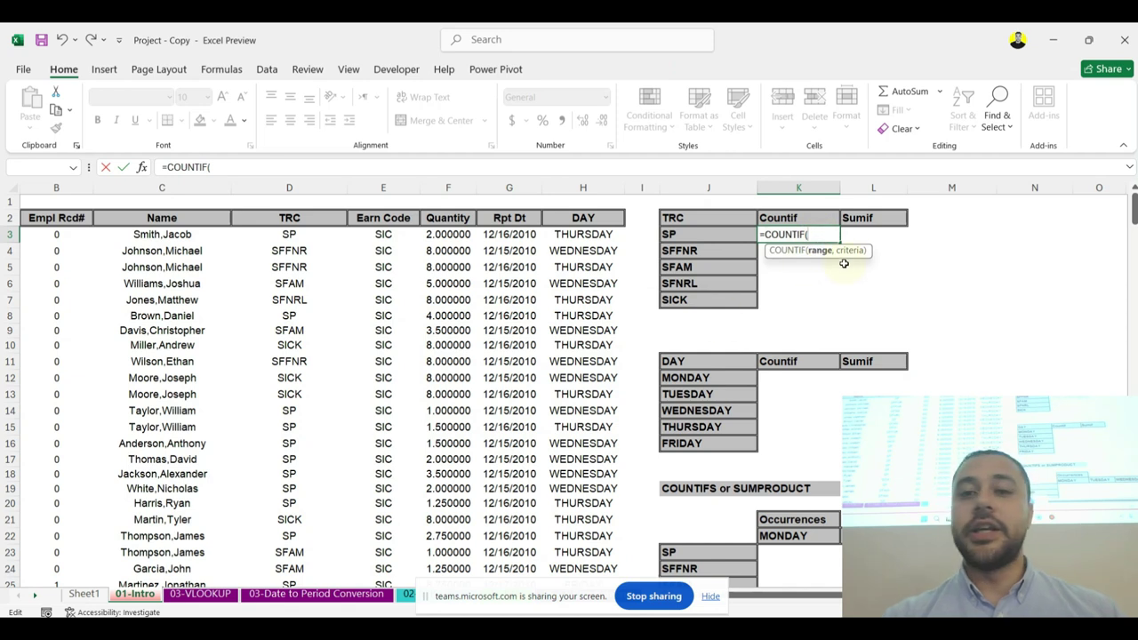
click(299, 184)
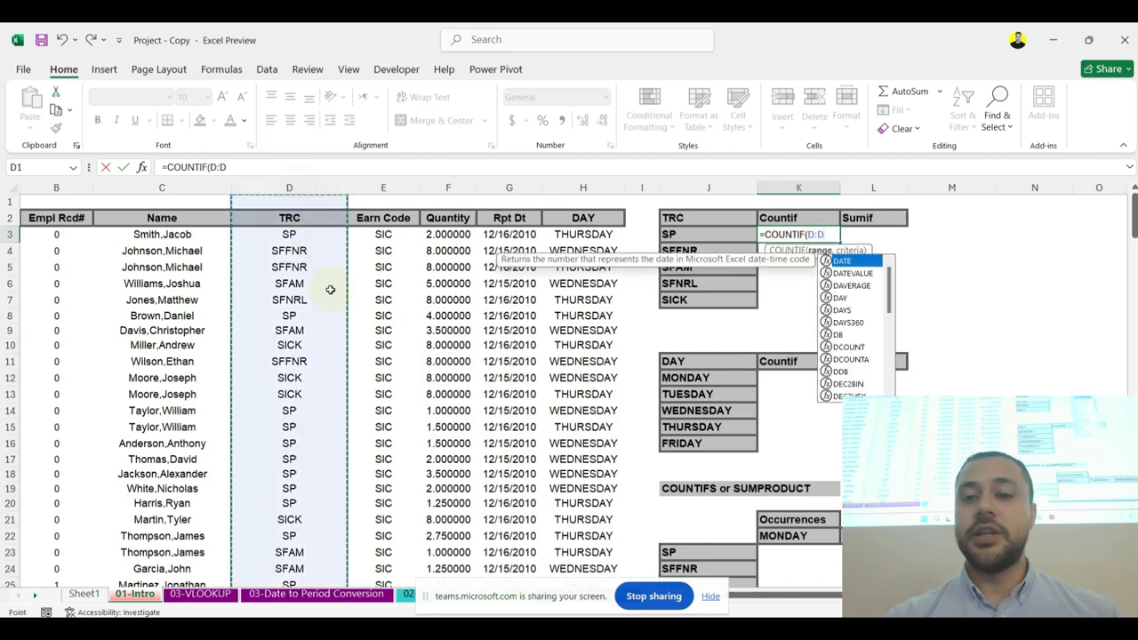
text(,)
click(686, 237)
key(Return)
Step: Fill the COUNTIF formula down to K7 and centre the Countif results
click(825, 237)
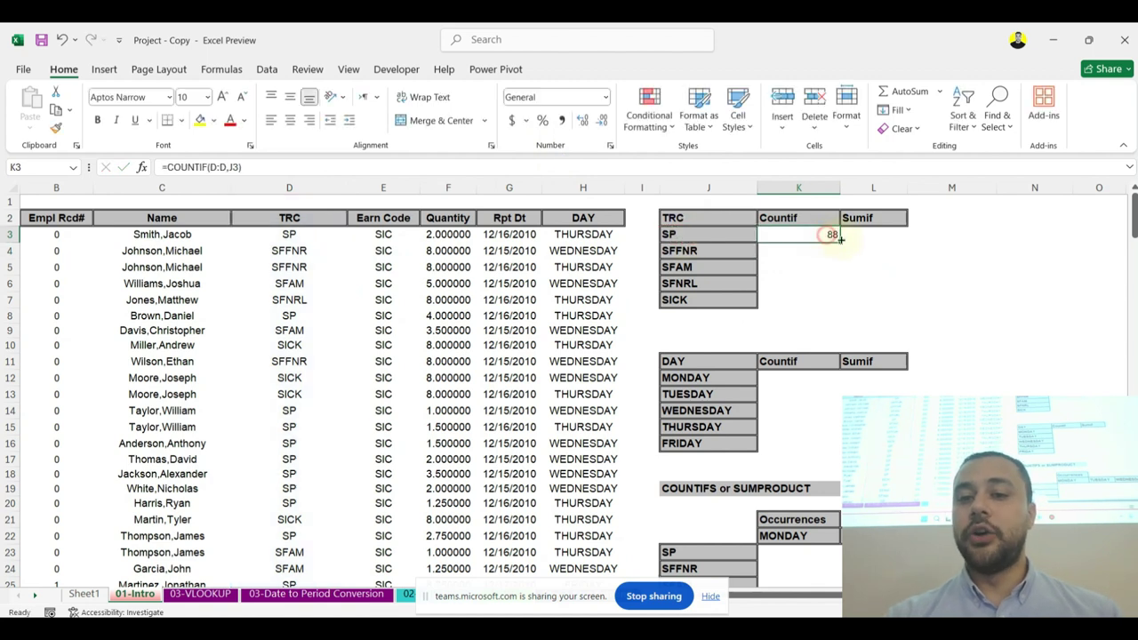
double_click(841, 242)
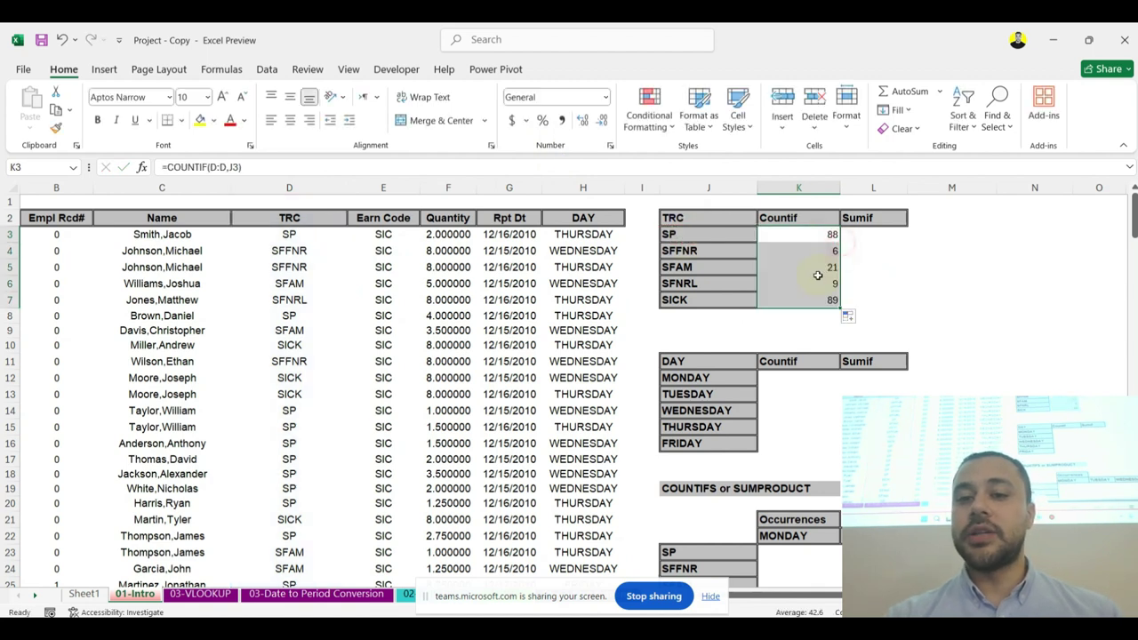
click(290, 120)
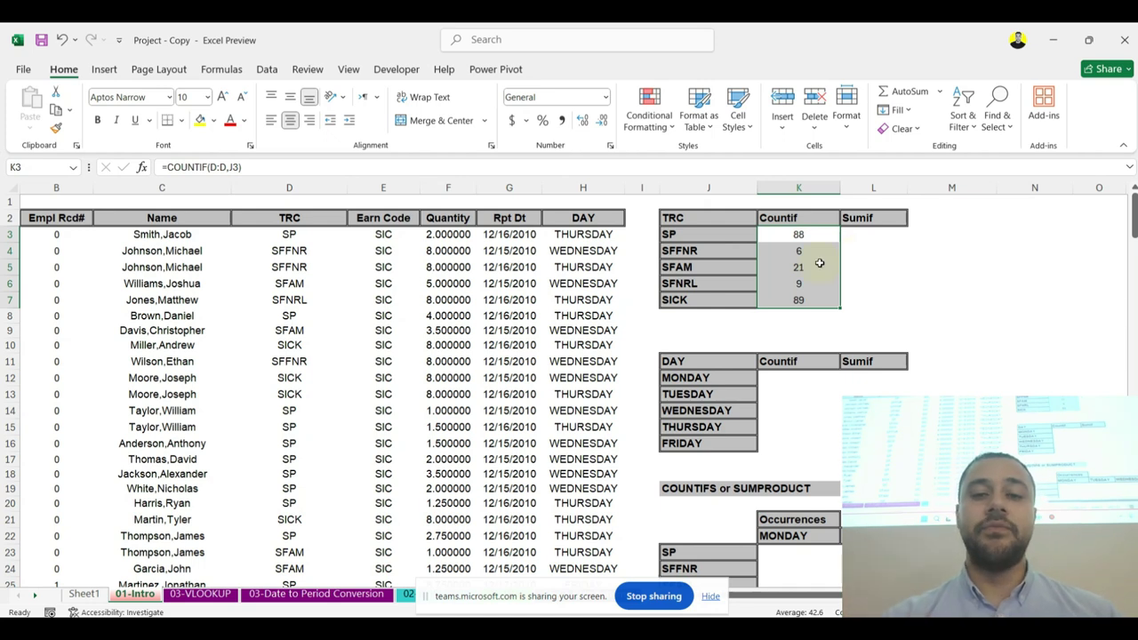
click(875, 239)
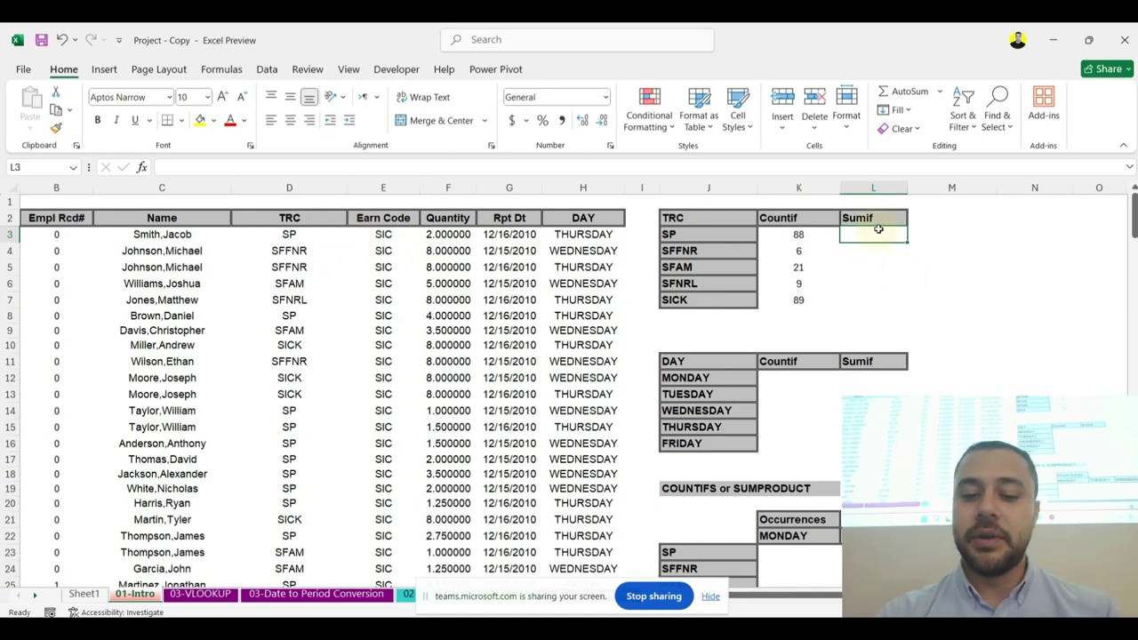
Step: Enter =SUMIF(D:D,J3,F:F) in L3 to total Quantity for the SP code
text(=sumif)
key(Tab)
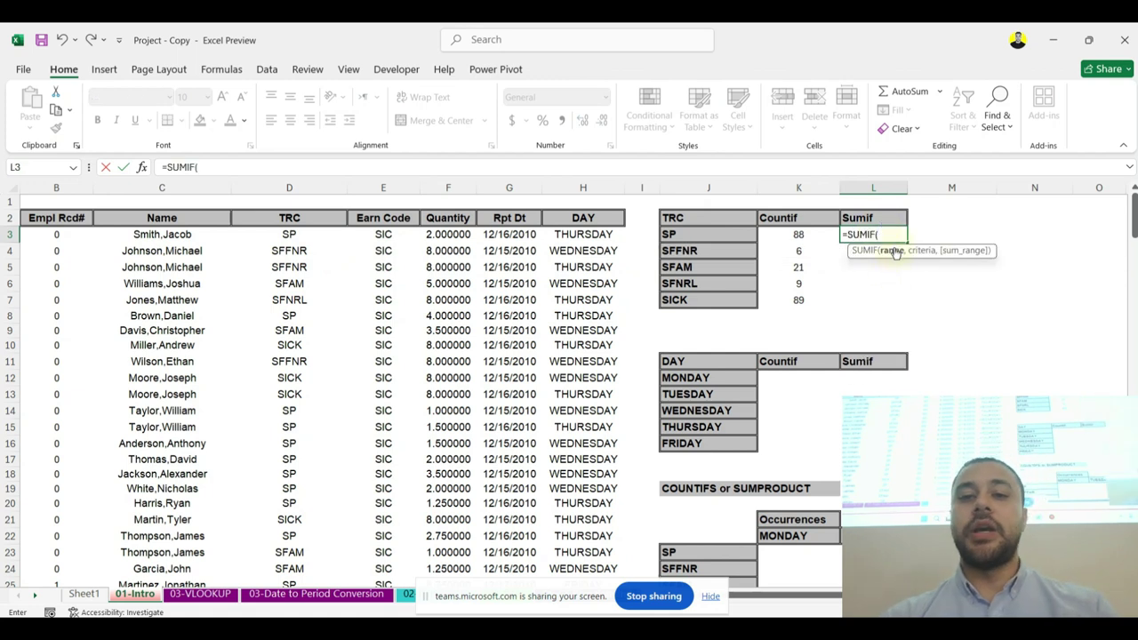
click(310, 181)
text(,)
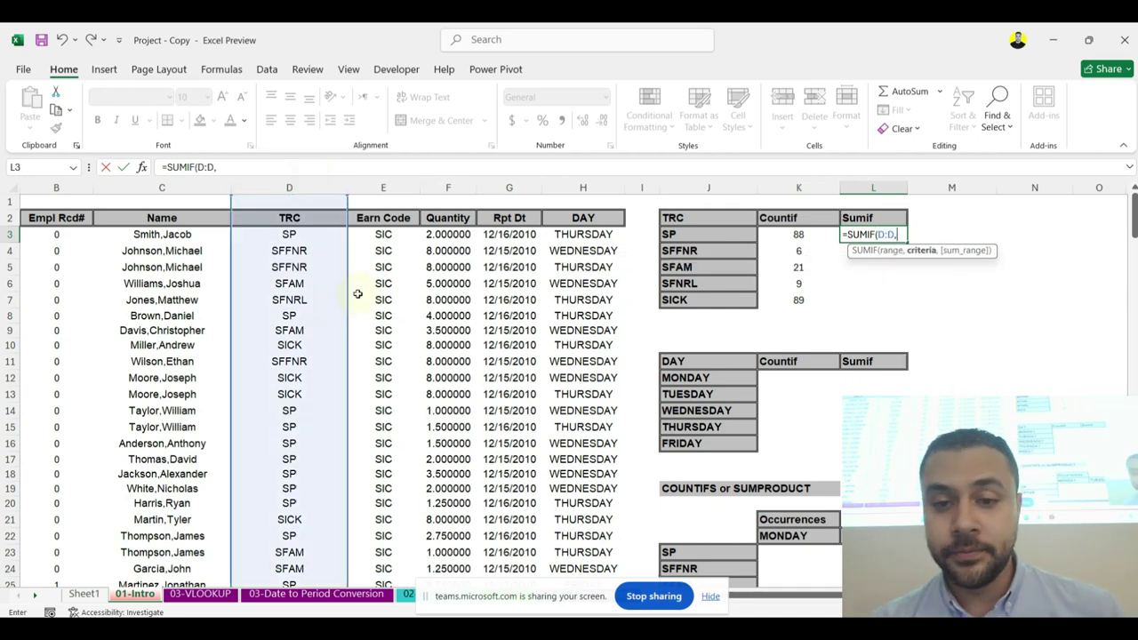
click(697, 234)
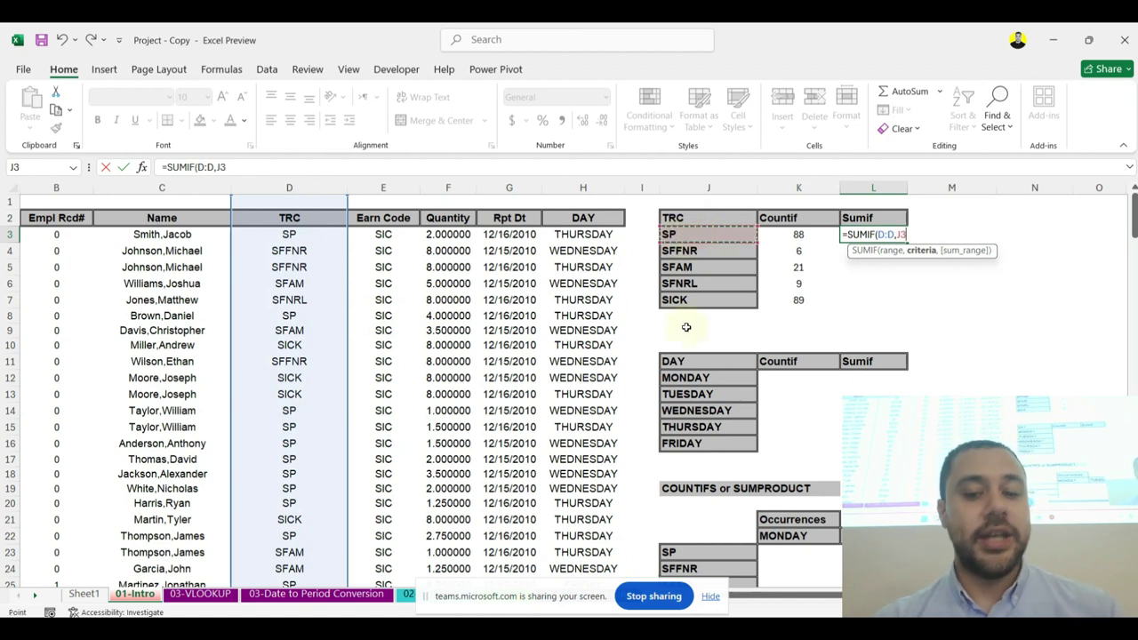
text(,)
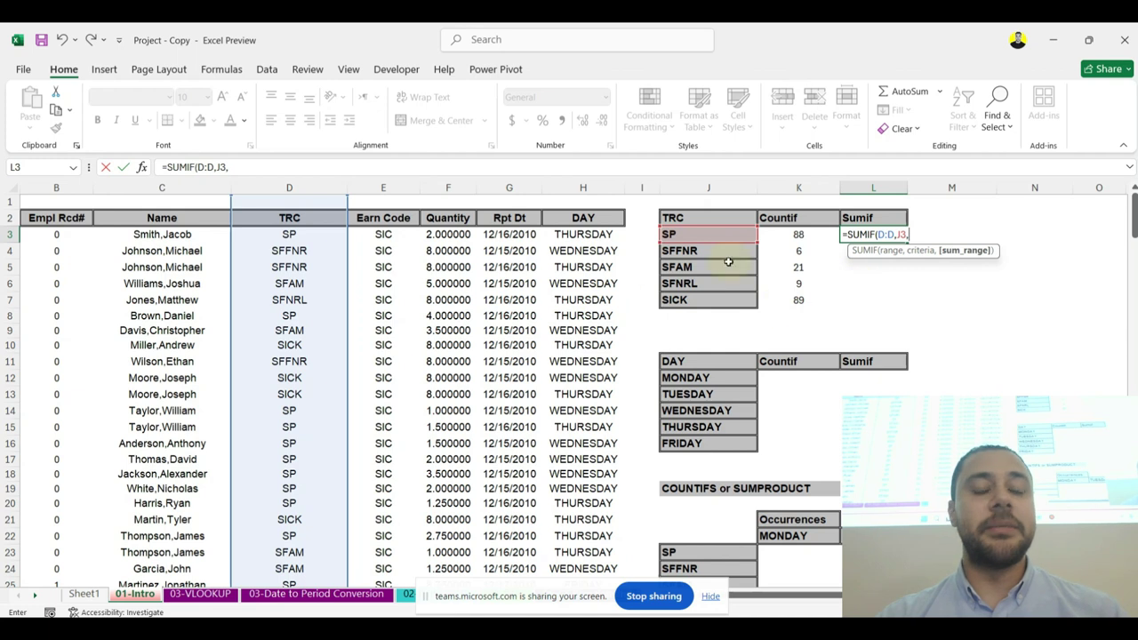
click(459, 186)
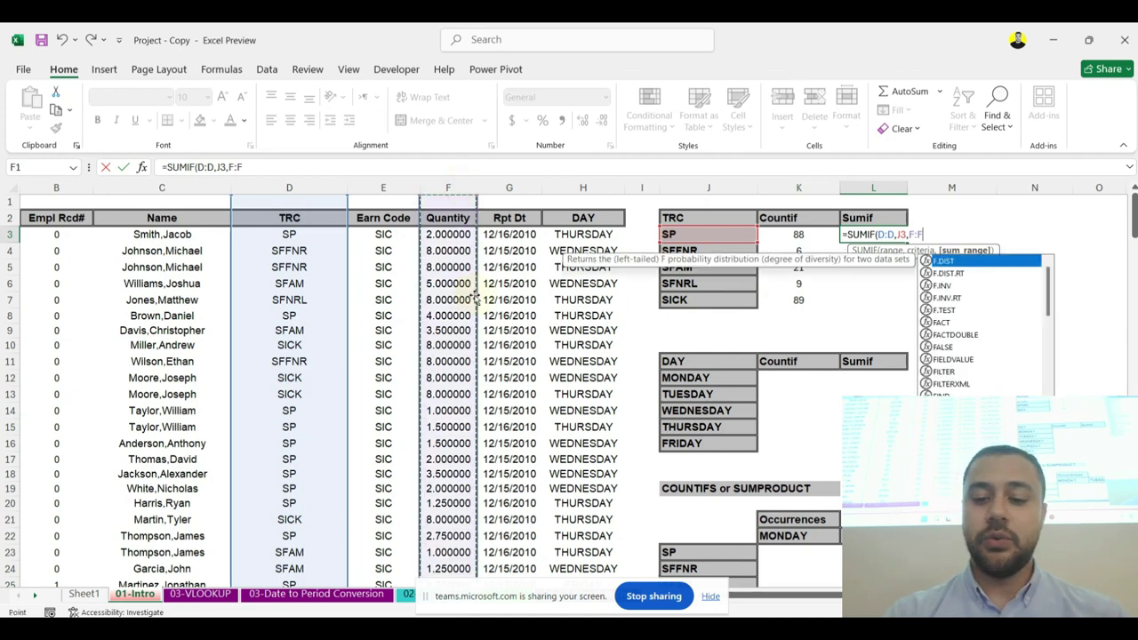
key(Return)
Step: Fill the SUMIF formula down to L7 and centre the Sumif totals
click(868, 235)
drag(906, 241, 907, 307)
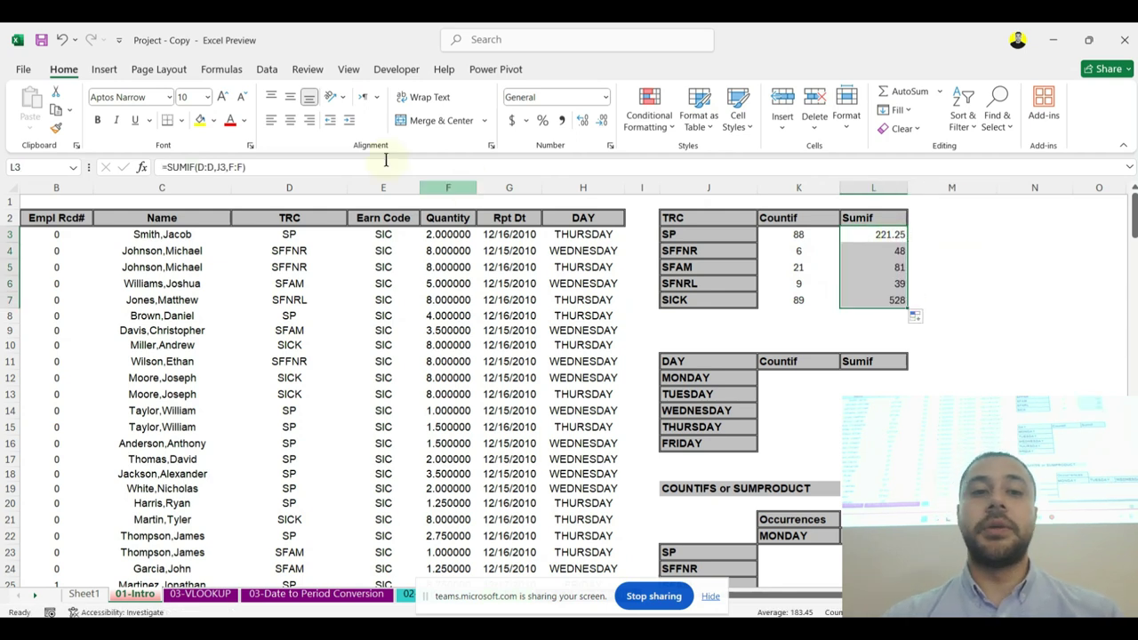
click(289, 120)
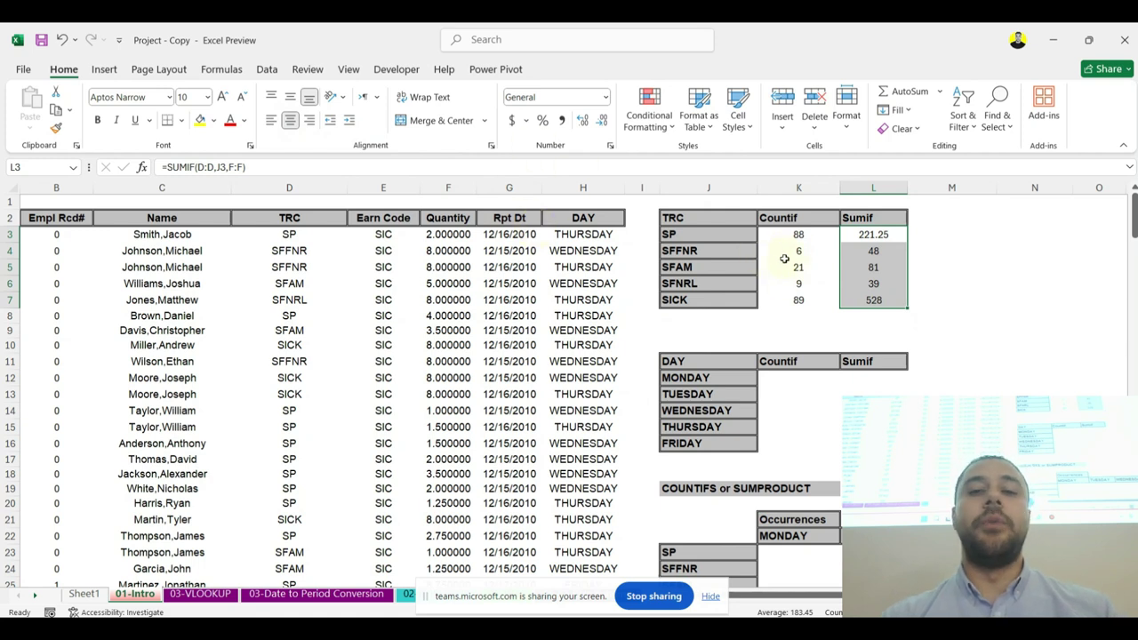
click(794, 237)
click(687, 235)
click(677, 267)
click(681, 250)
click(689, 283)
click(680, 299)
click(702, 218)
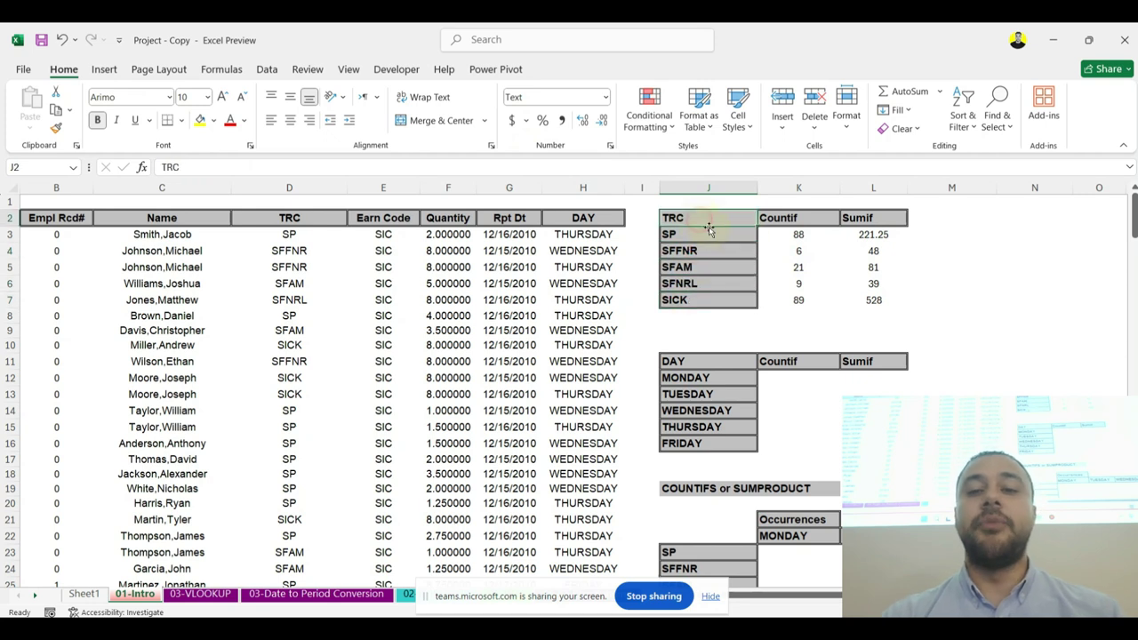
click(795, 235)
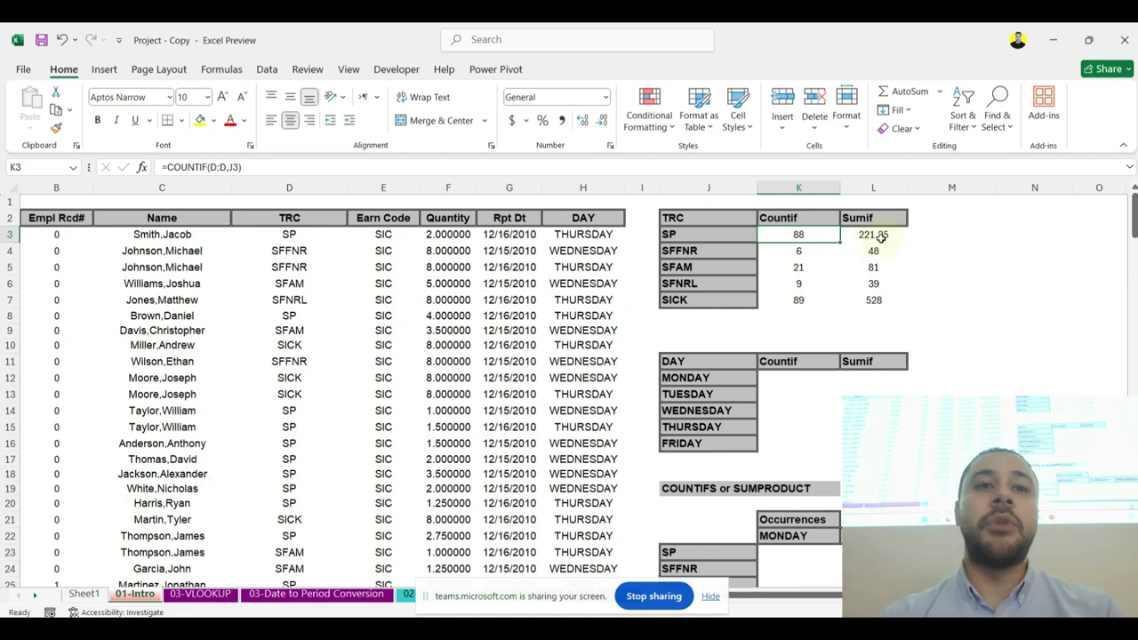
click(447, 234)
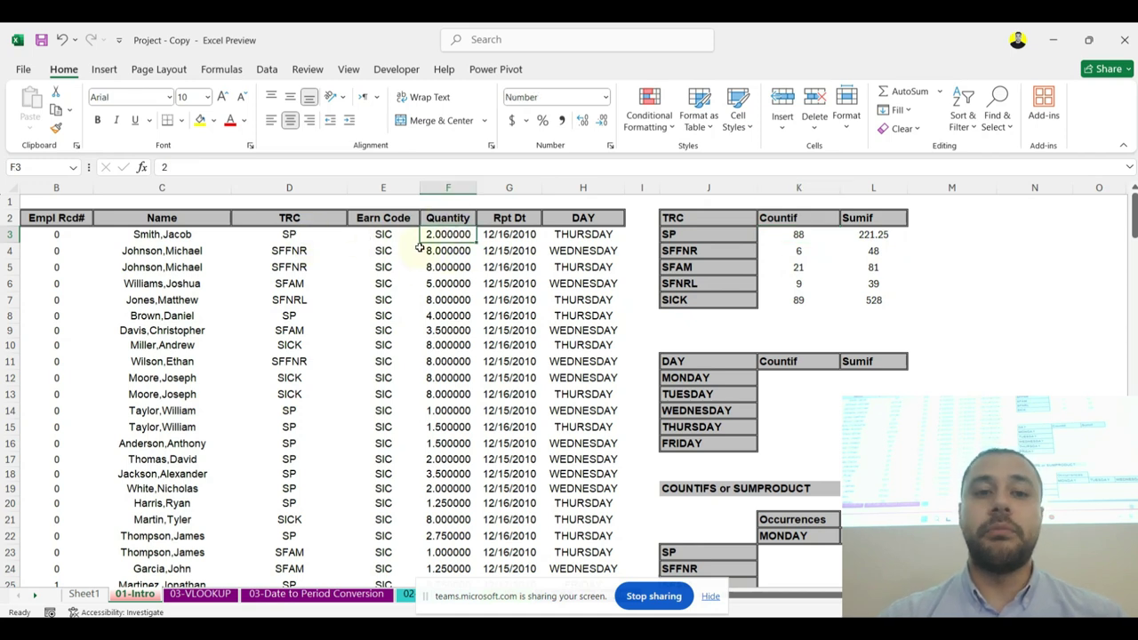
drag(272, 242, 356, 394)
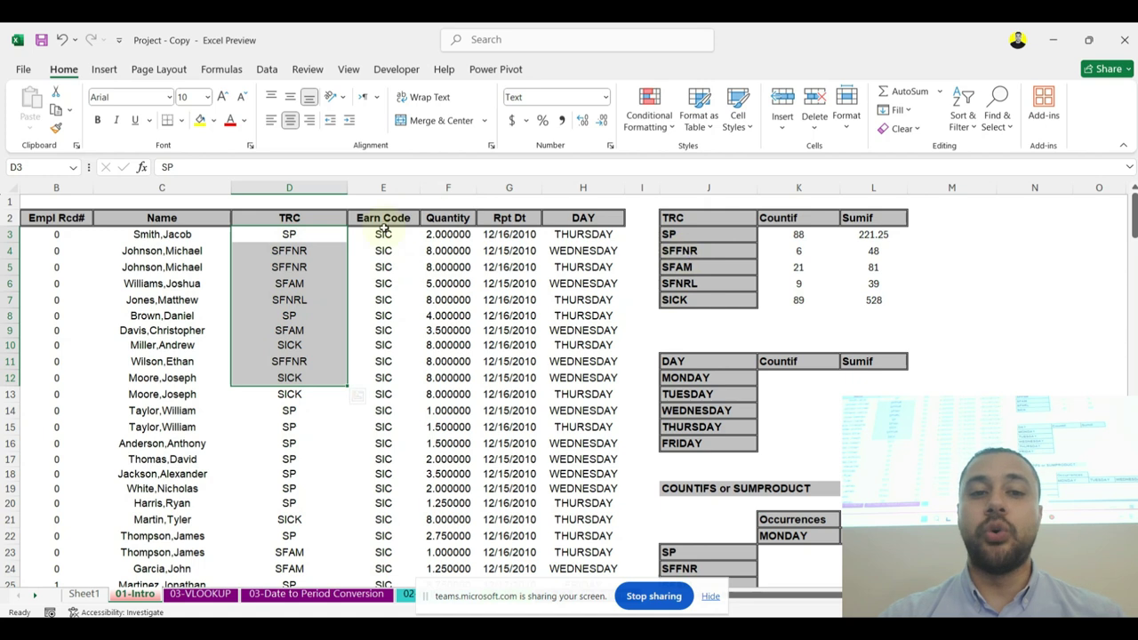
drag(456, 233, 449, 253)
click(813, 283)
click(744, 377)
click(808, 377)
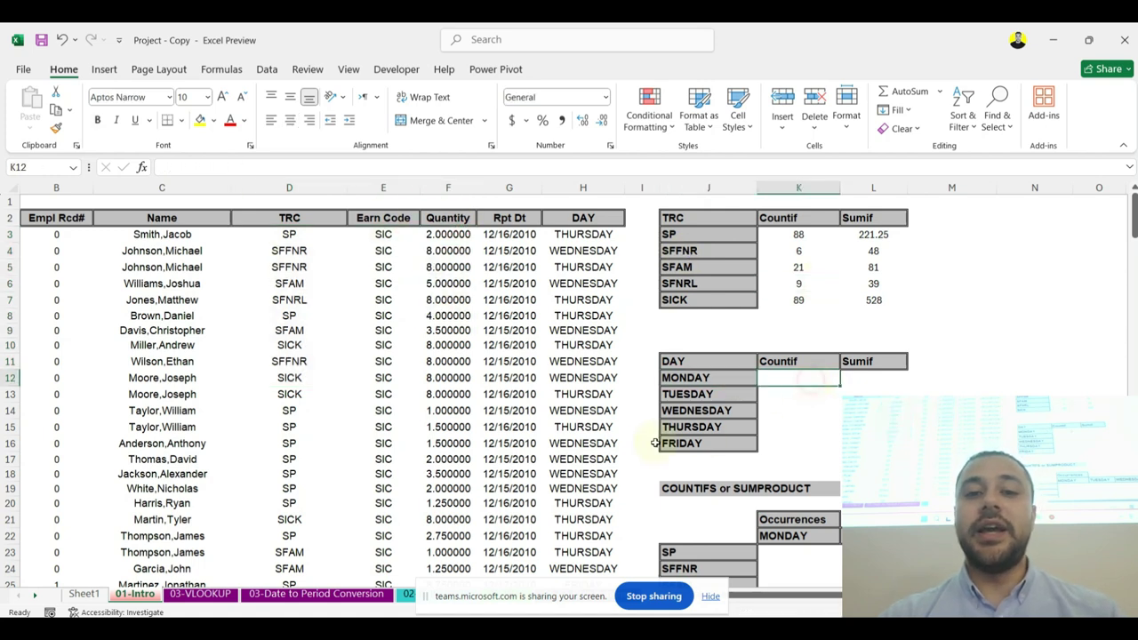
click(703, 411)
click(711, 427)
drag(569, 237, 582, 459)
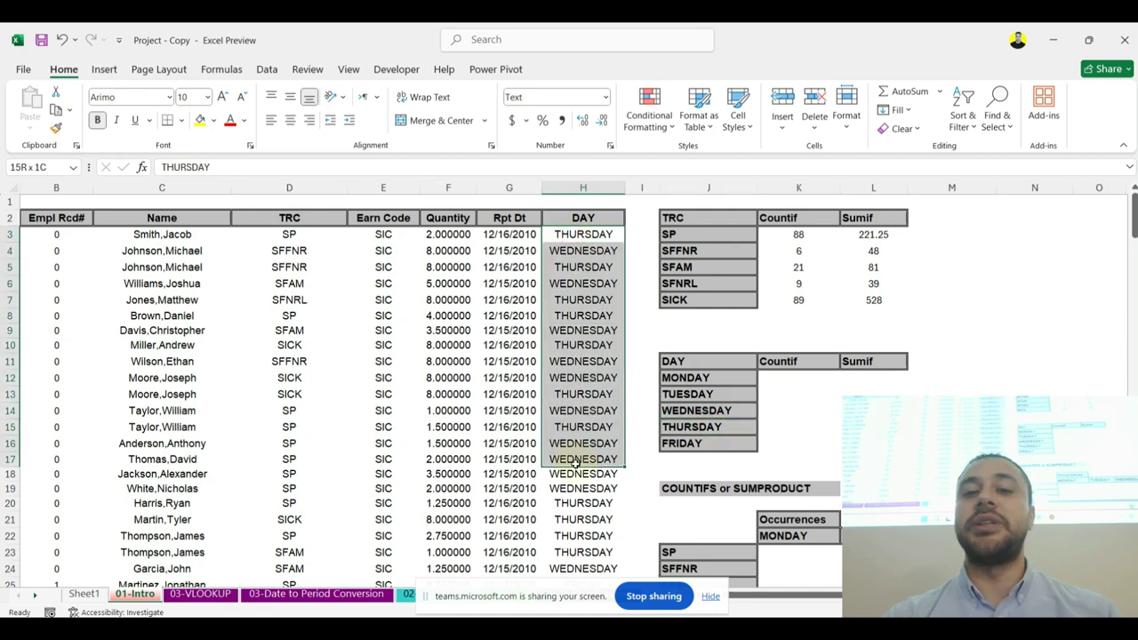
click(718, 392)
click(813, 365)
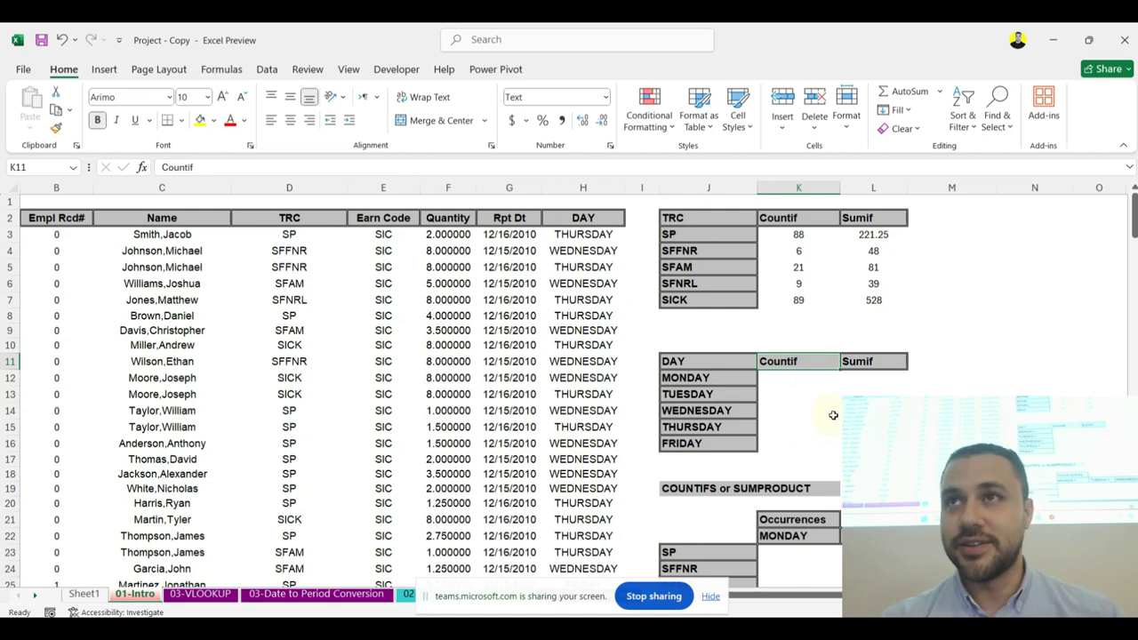
click(802, 378)
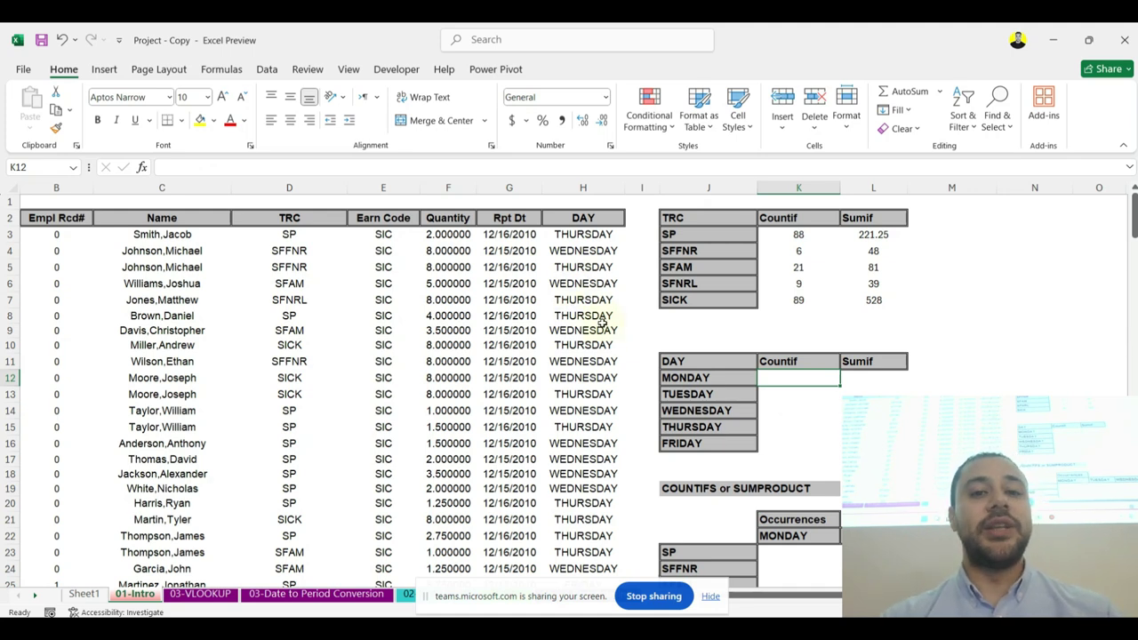
drag(574, 258, 582, 433)
drag(583, 218, 583, 361)
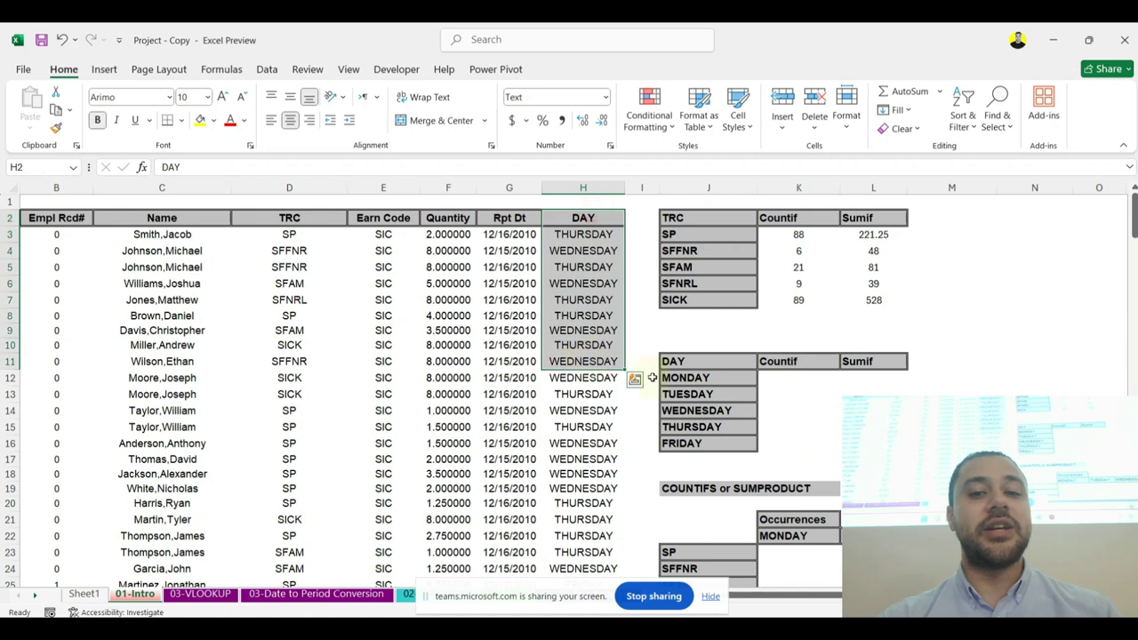
click(712, 378)
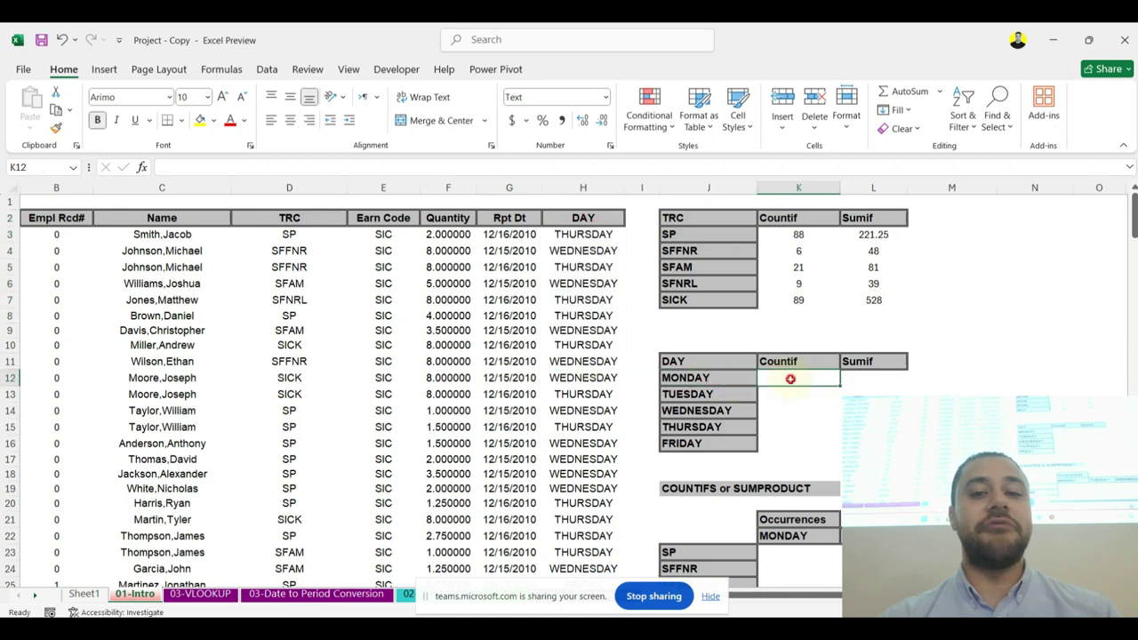
click(711, 394)
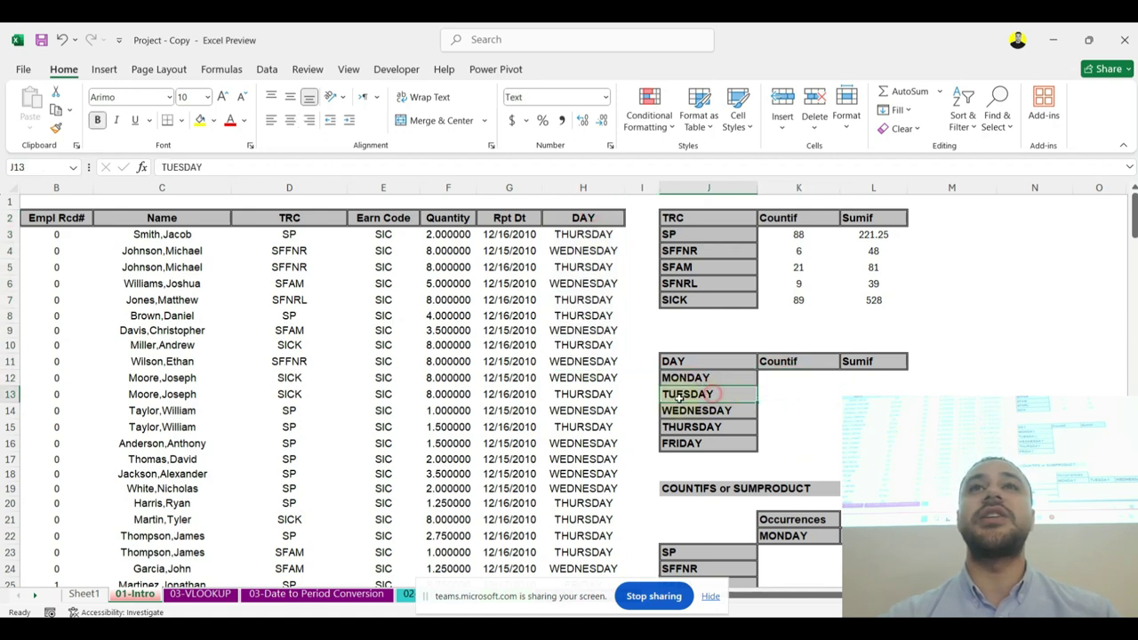
Step: Enter =COUNTIF(H:H,J12) in the MONDAY Countif cell K12
click(806, 377)
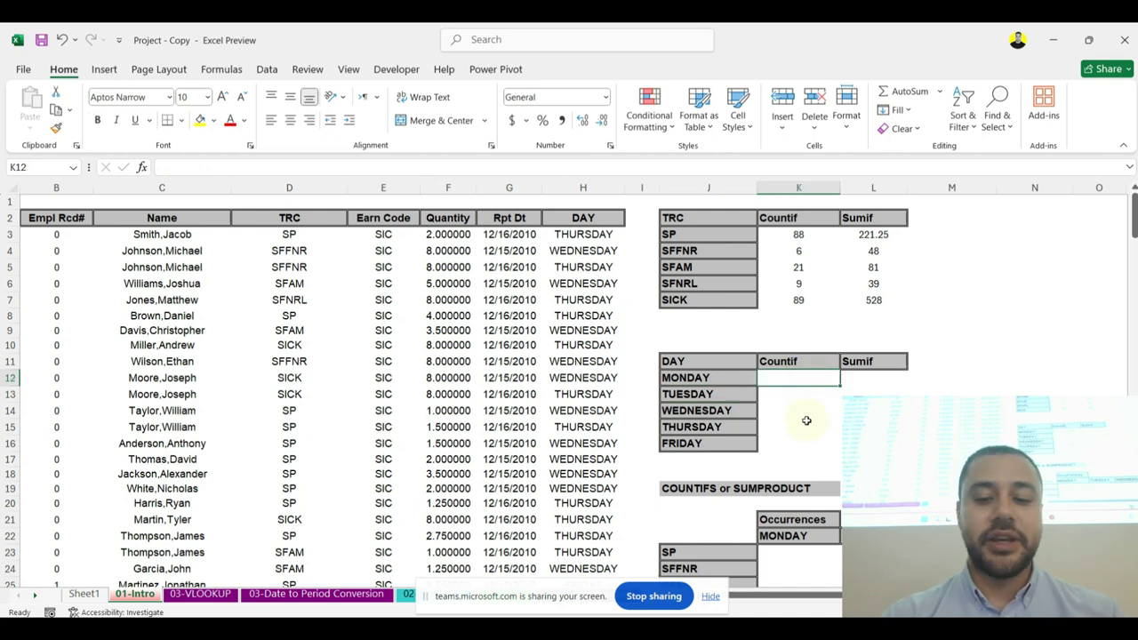
text(=coun)
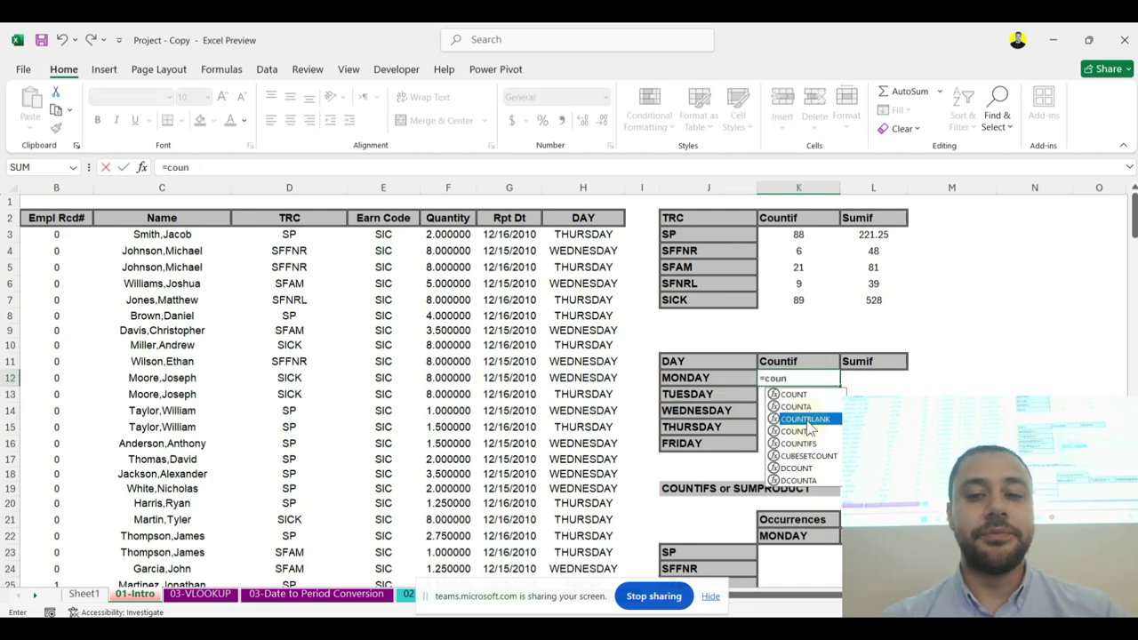
double_click(806, 430)
click(609, 188)
text(,)
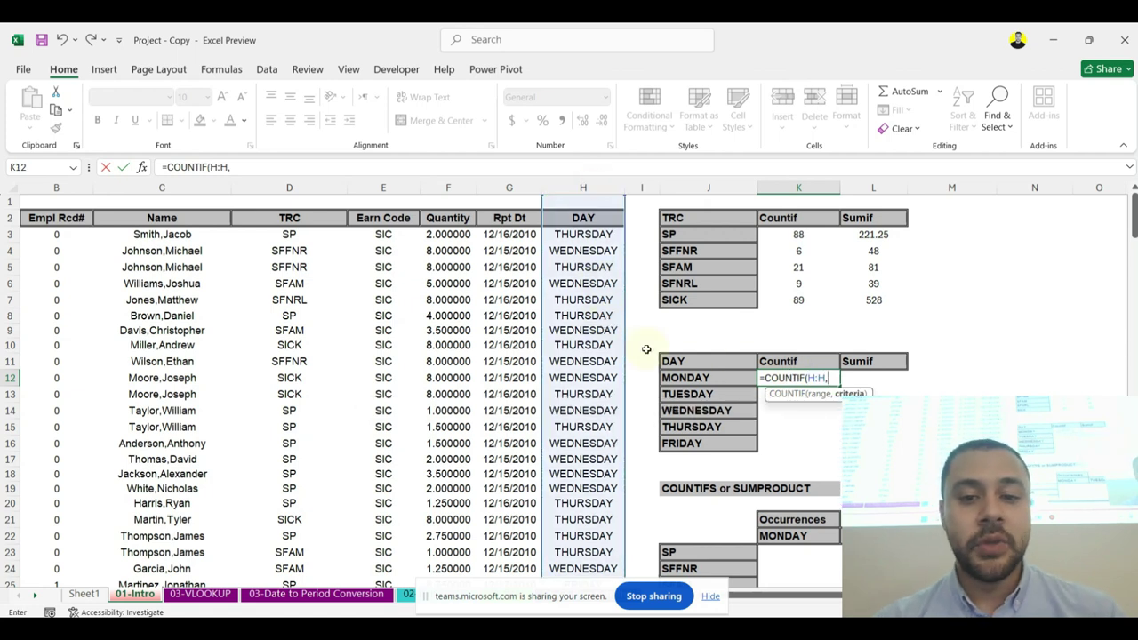
click(721, 379)
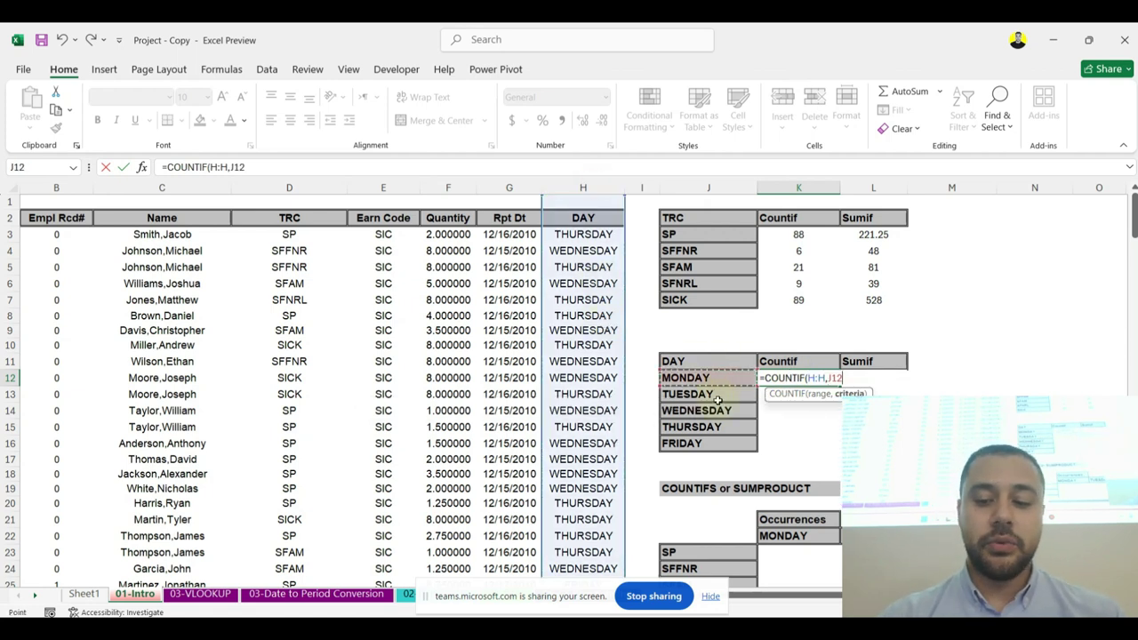
key(Return)
Step: Centre the MONDAY count and fill it down to FRIDAY: 29, 50, 60, 48, 26
click(825, 377)
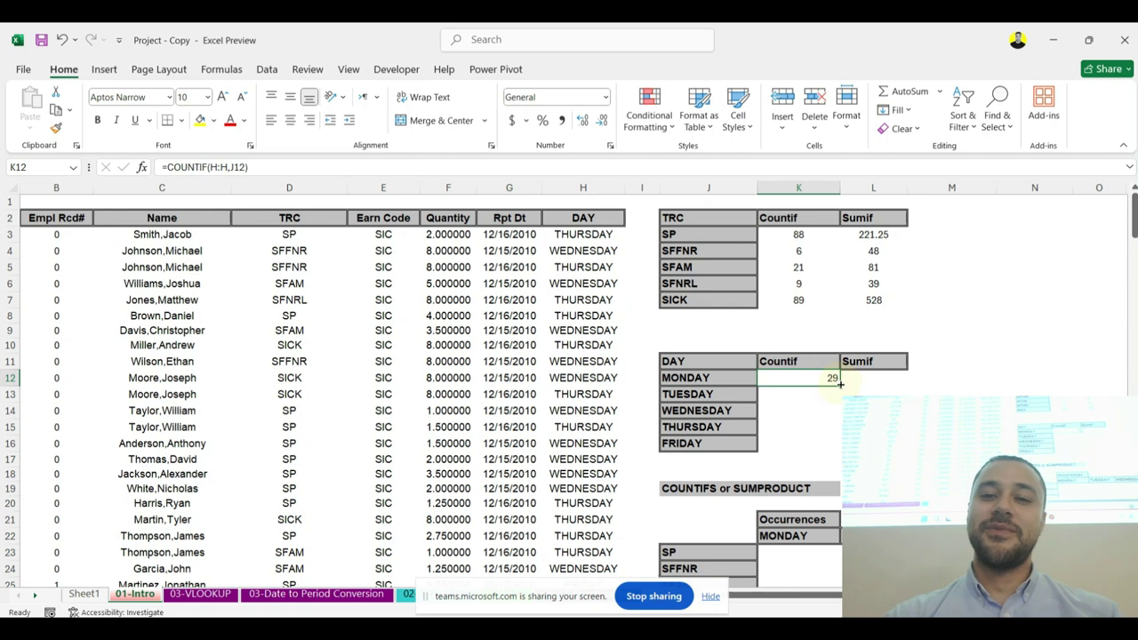
click(289, 120)
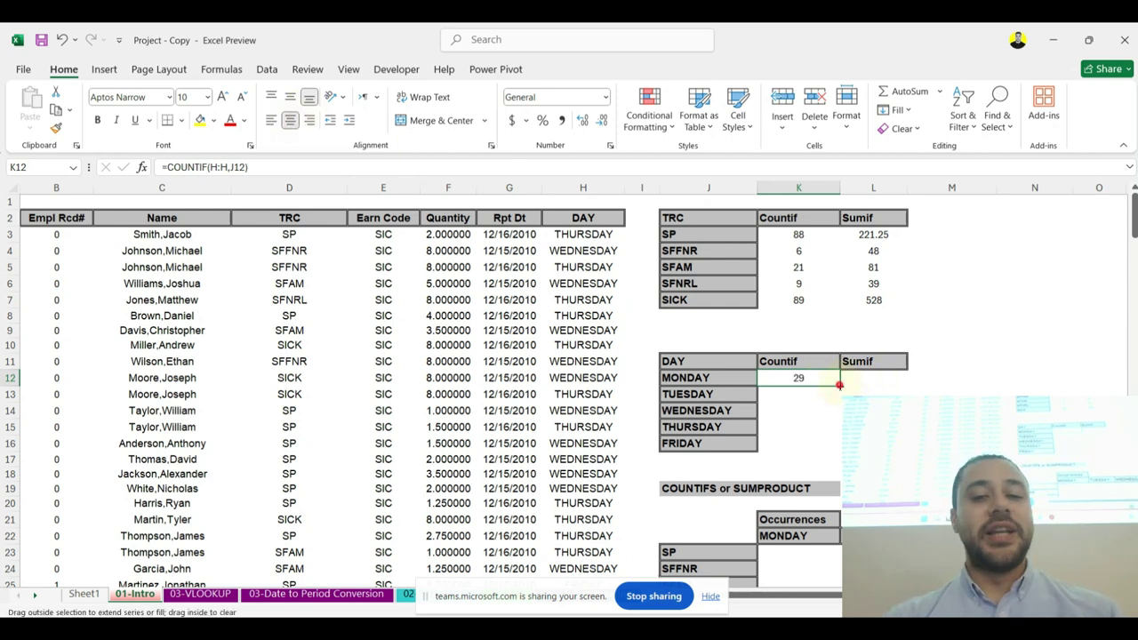
double_click(839, 386)
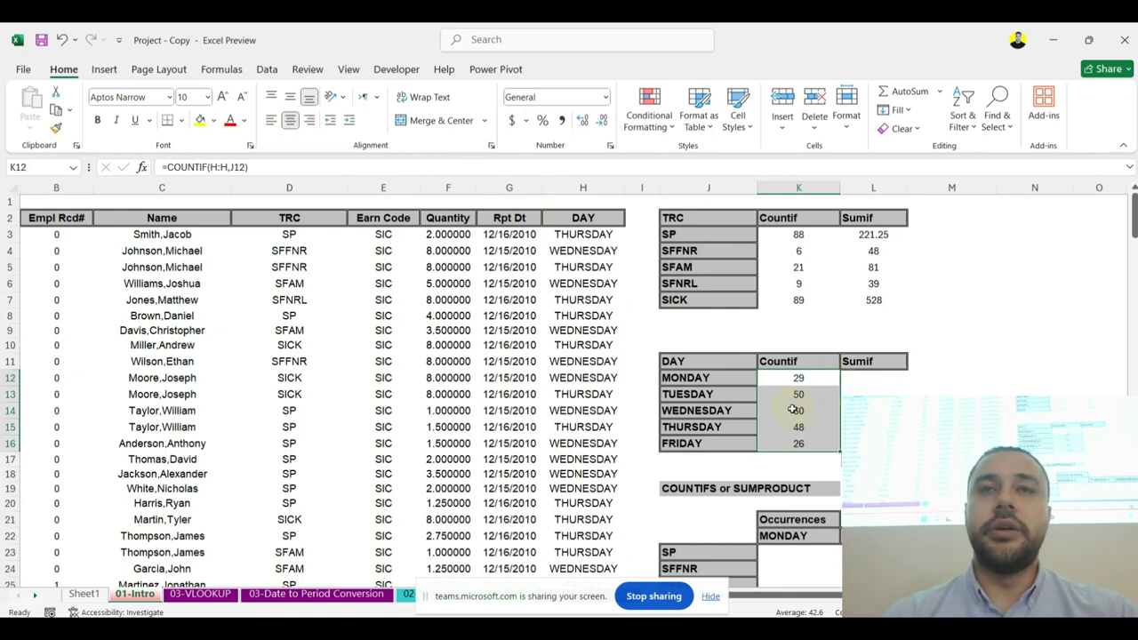
click(816, 380)
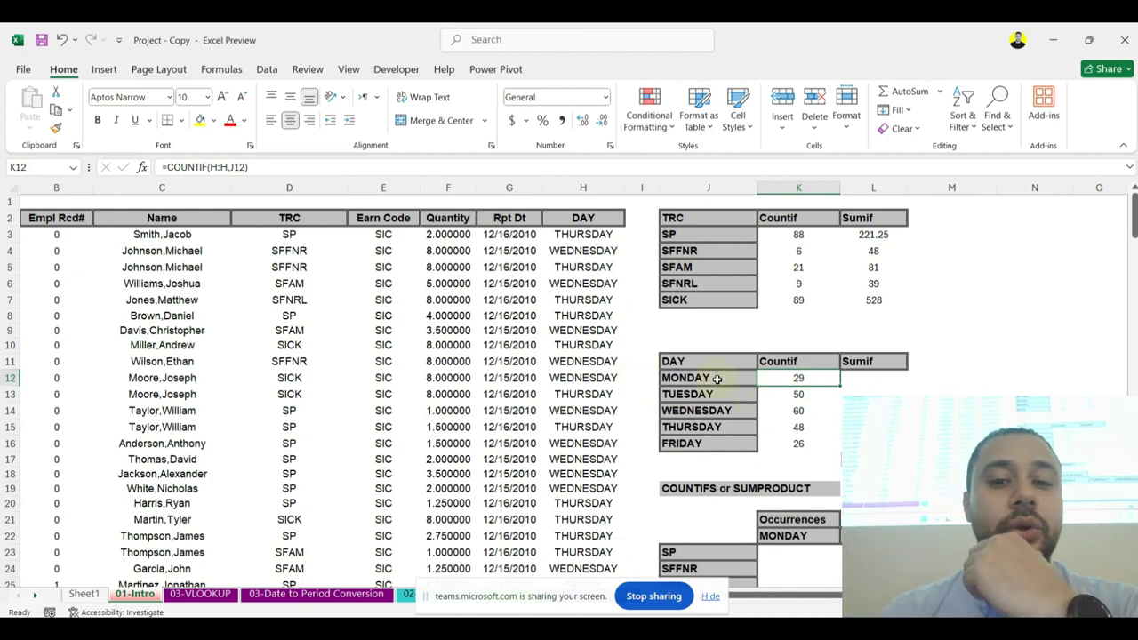
drag(716, 378, 711, 443)
drag(608, 251, 604, 416)
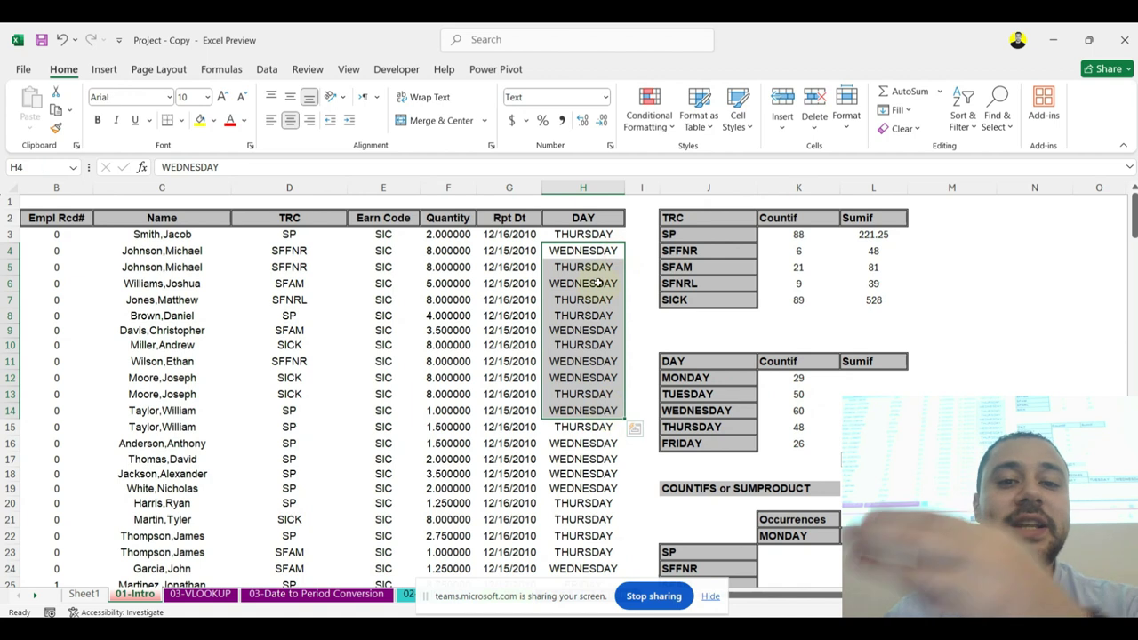
click(608, 250)
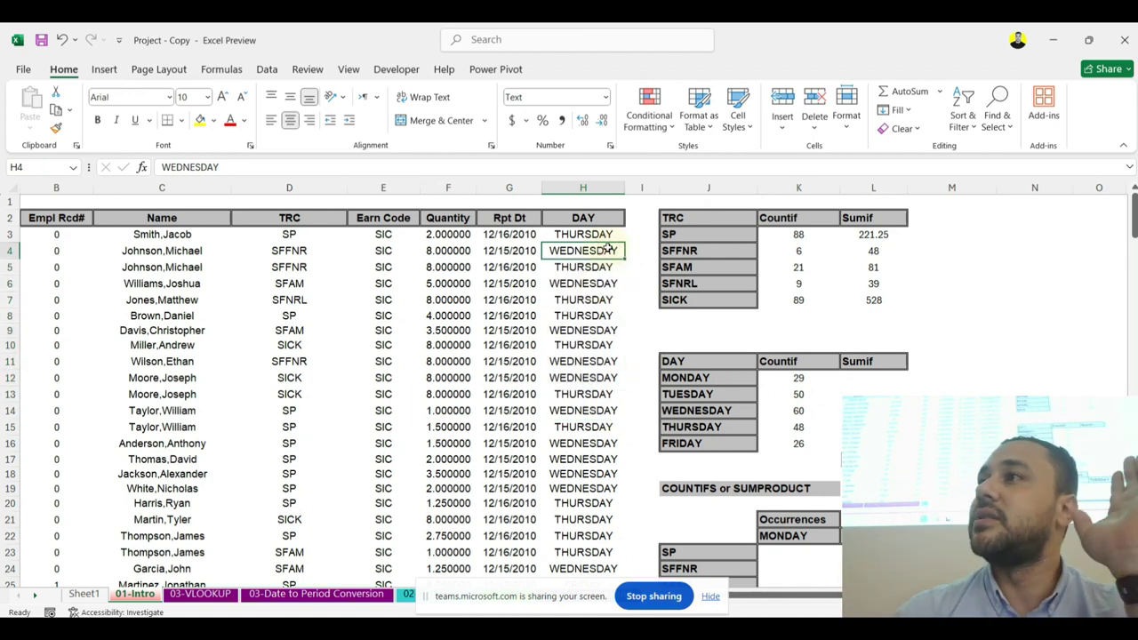
click(802, 381)
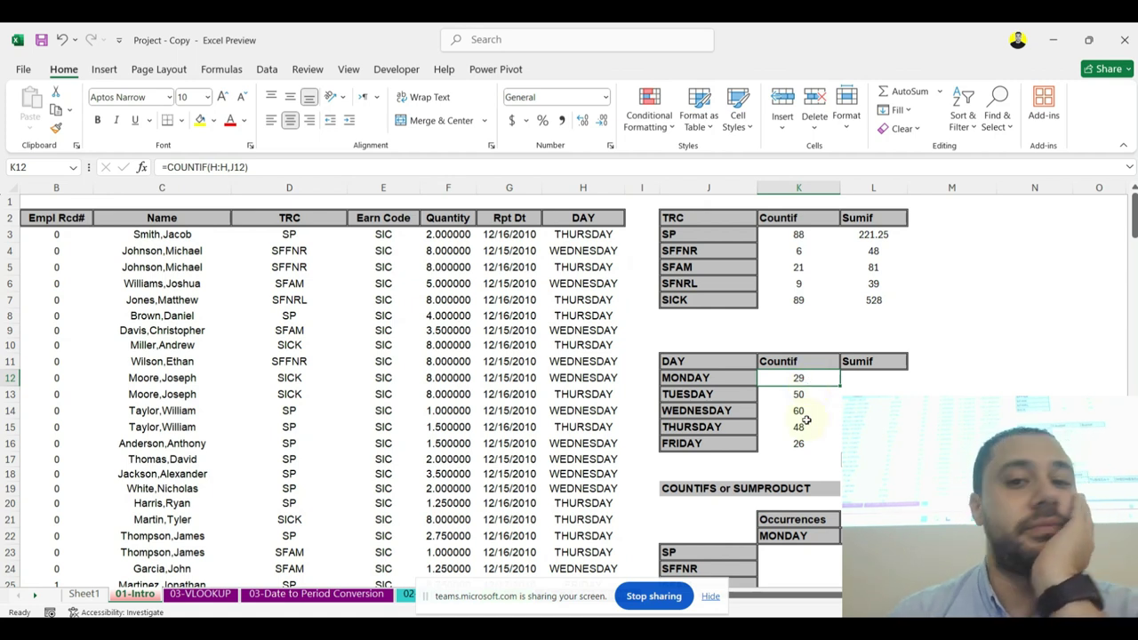
click(374, 167)
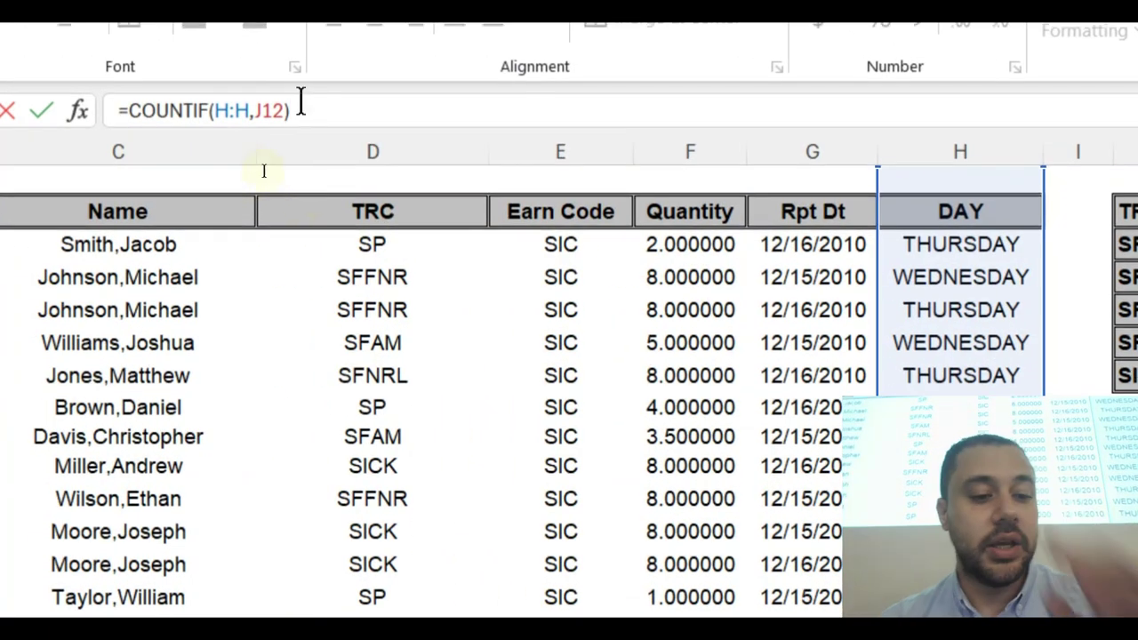
key(ctrl+Return)
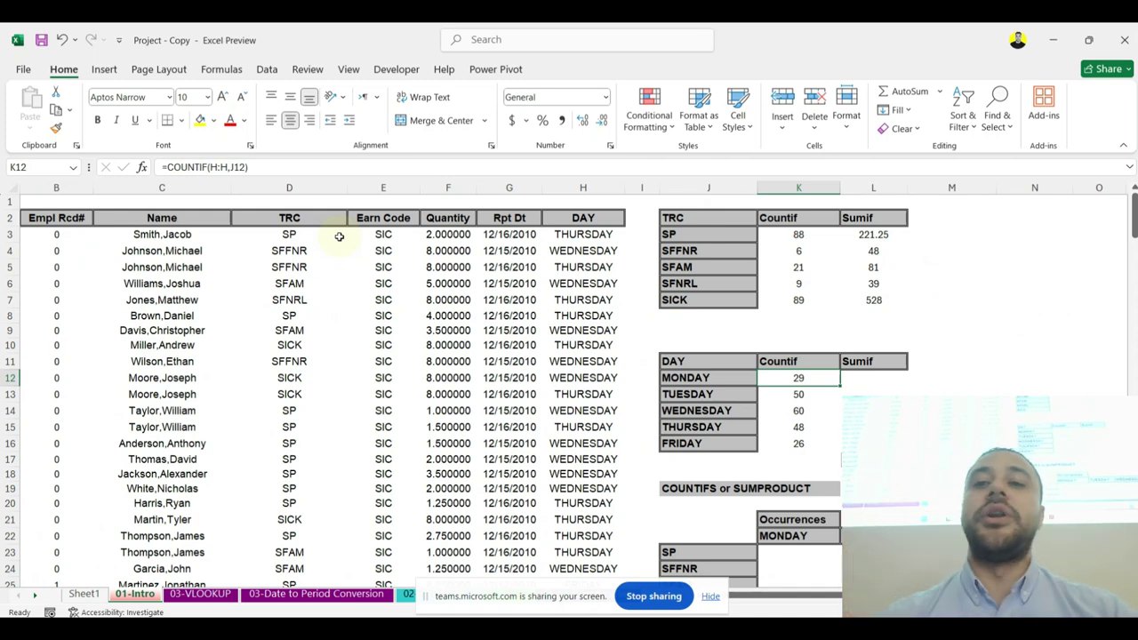
Step: Enter =FORMULATEXT(K3) in M3 to display K3's COUNTIF formula
click(935, 236)
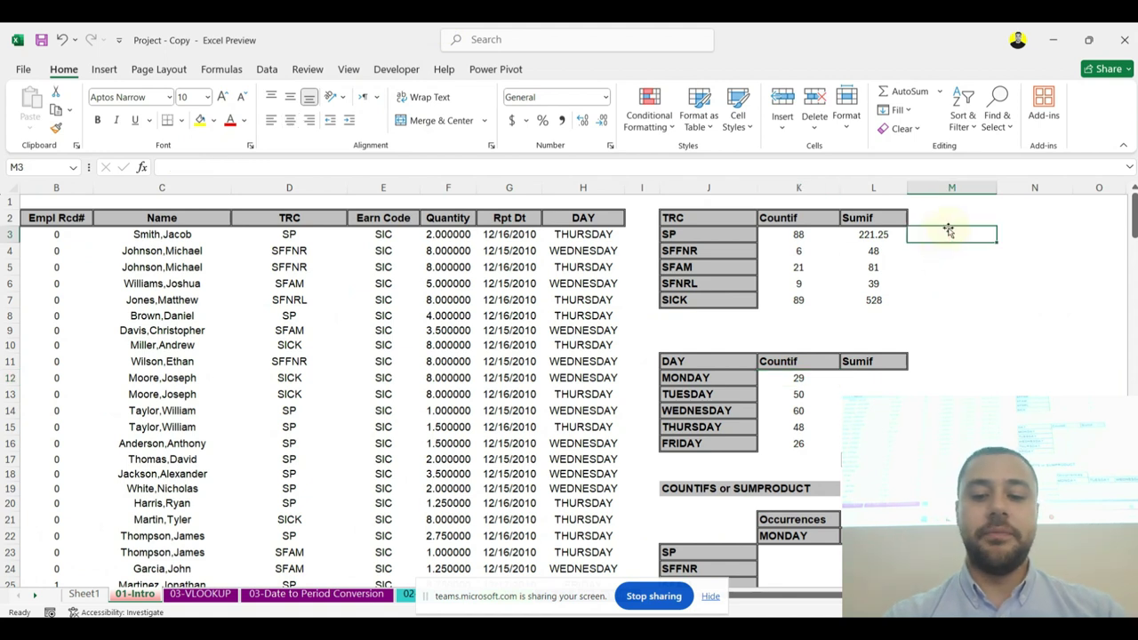
text(=for)
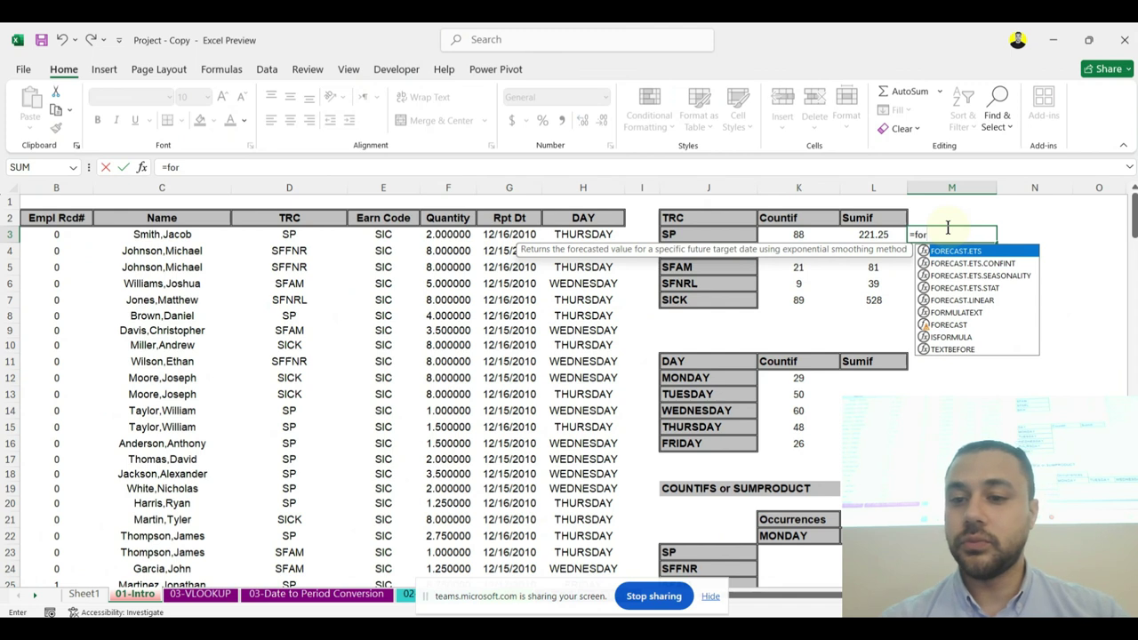
key(Down)
key(Down)
key(Down)
key(Down)
key(Down)
key(Tab)
click(798, 234)
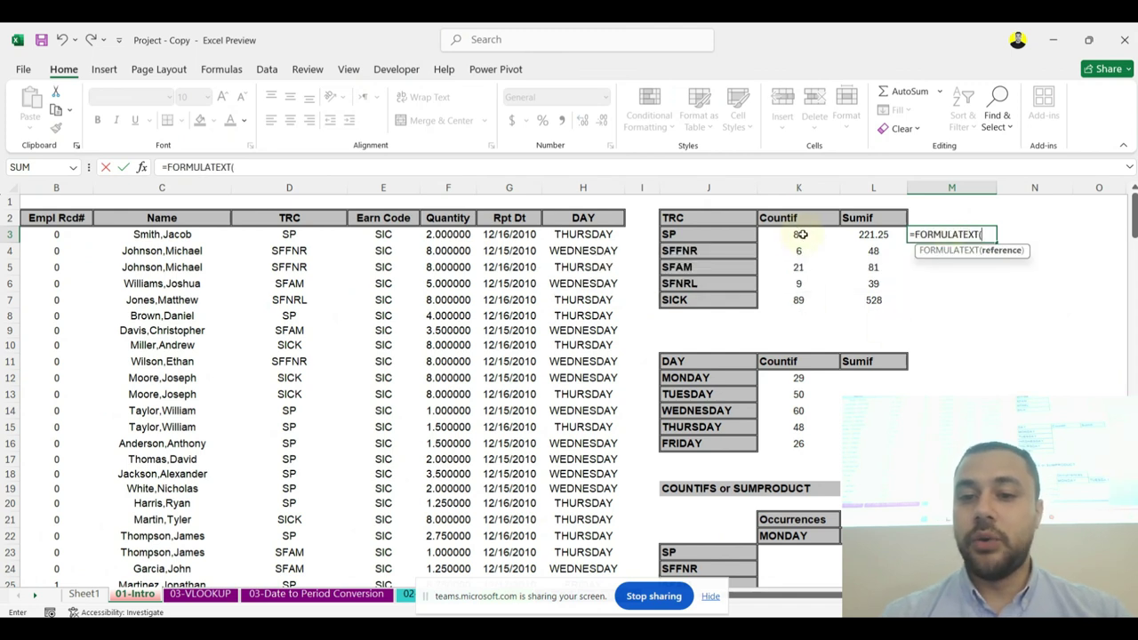
key(Return)
Step: Enter =FORMULATEXT(L3) in N3 to display L3's SUMIF formula
click(1027, 234)
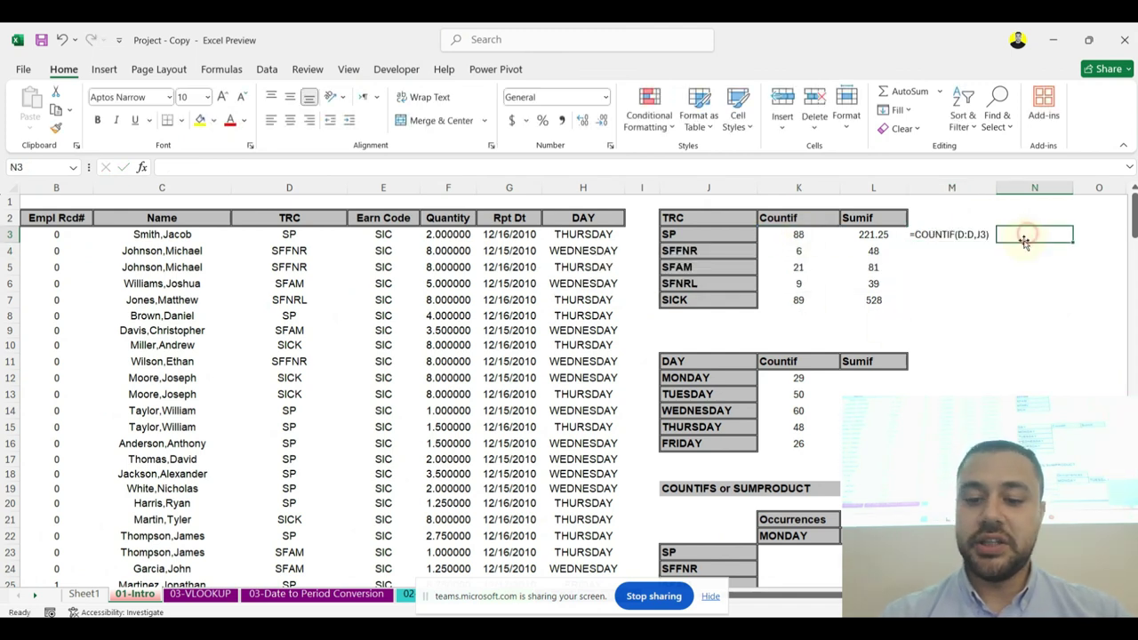
text(=for)
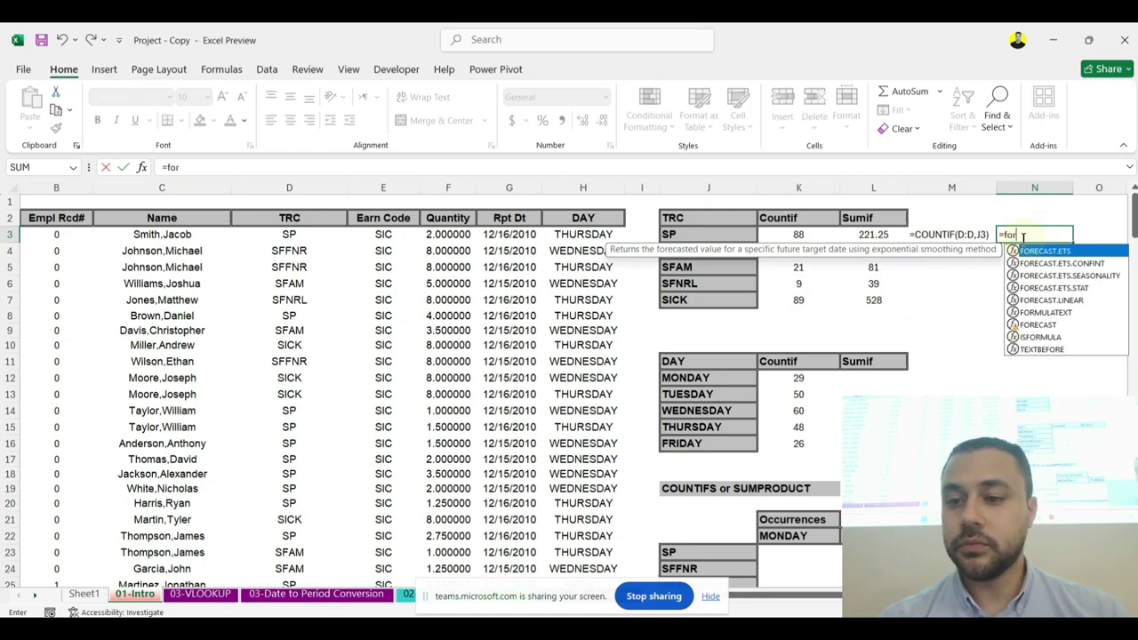
key(Down)
key(Down)
key(Down)
key(Down)
key(Down)
key(Tab)
click(880, 234)
key(Return)
click(1040, 311)
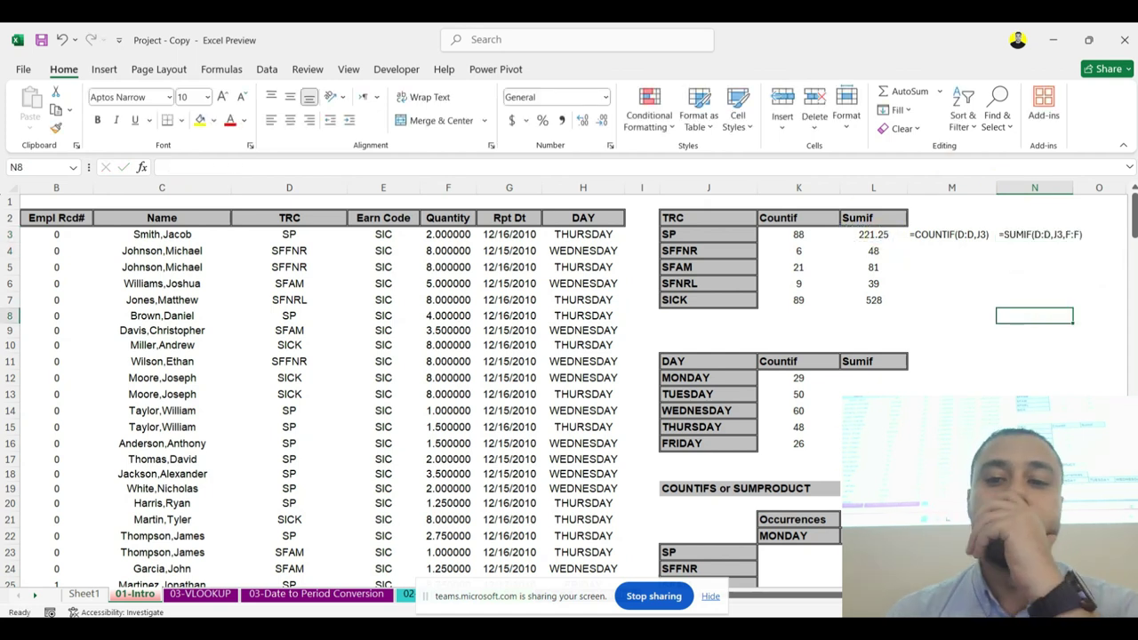
click(927, 377)
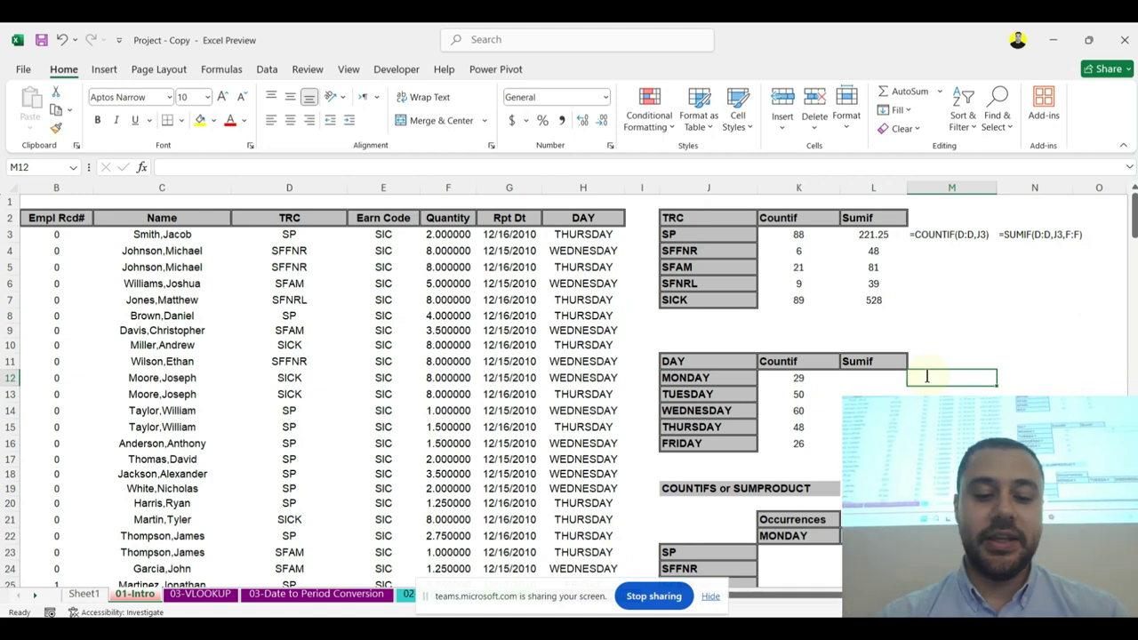
Step: Enter =FORMULATEXT(K12) in M12, showing =COUNTIF(H:H,J12)
text(=for)
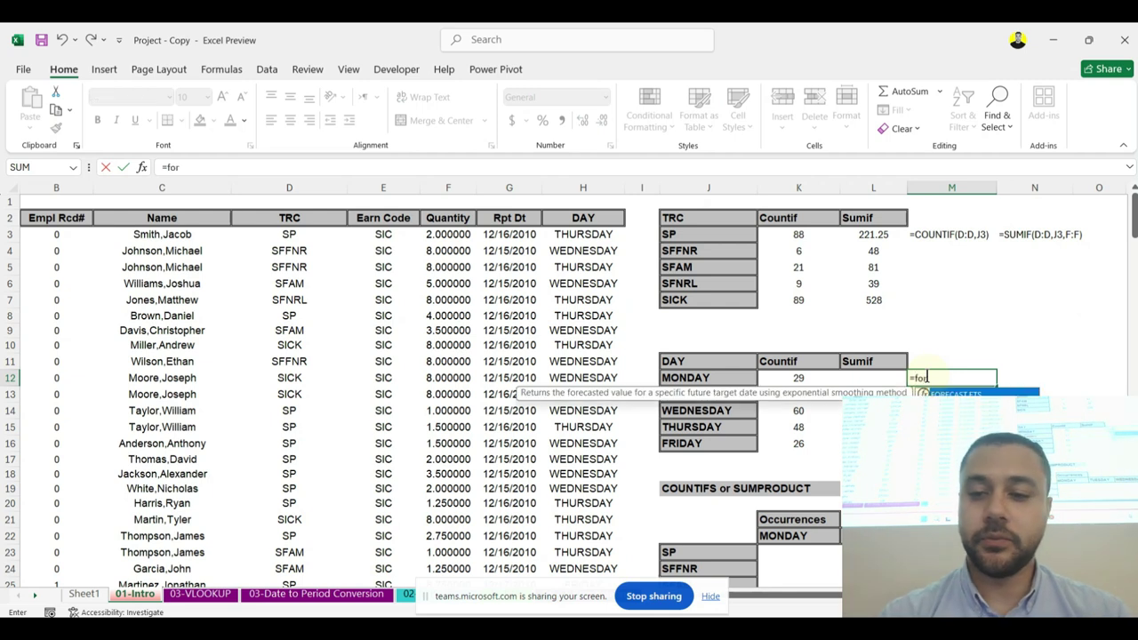
text(m)
key(Tab)
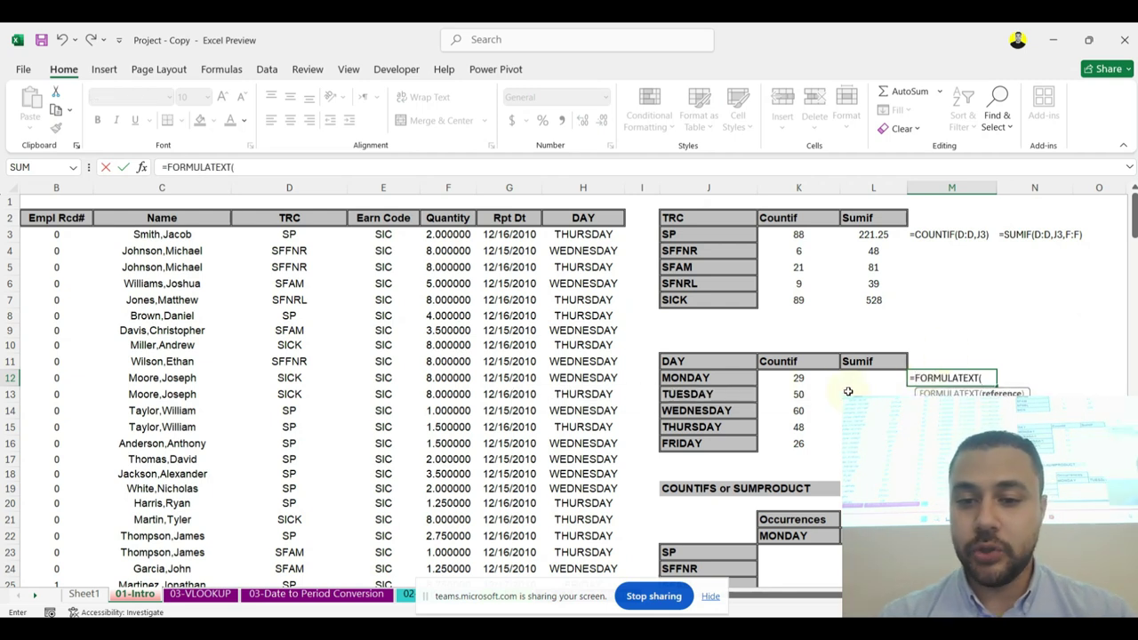
click(800, 380)
key(Return)
Step: Enter =FORMULATEXT(L12) in N12, which returns #N/A for the empty Sumif cell
click(1023, 381)
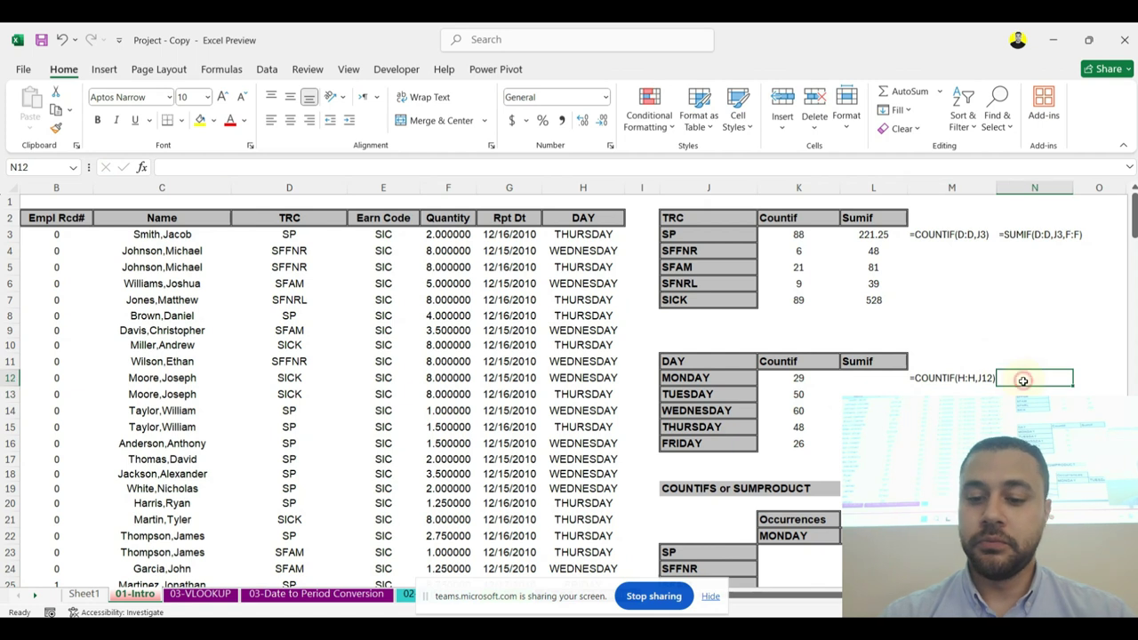
text(=fou)
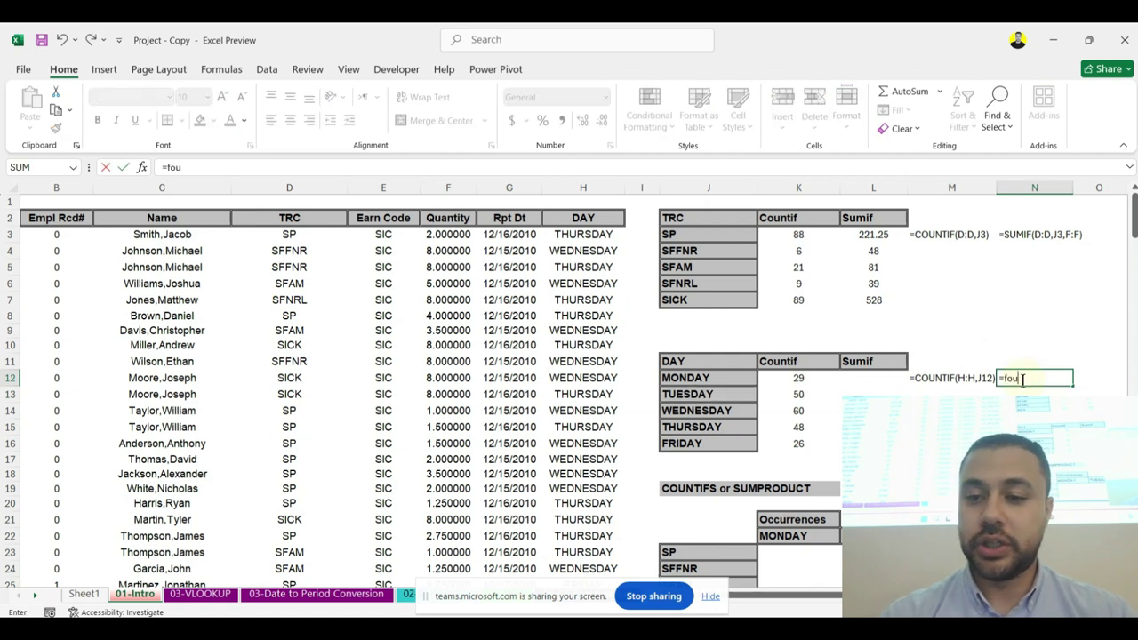
key(BackSpace)
text(rm)
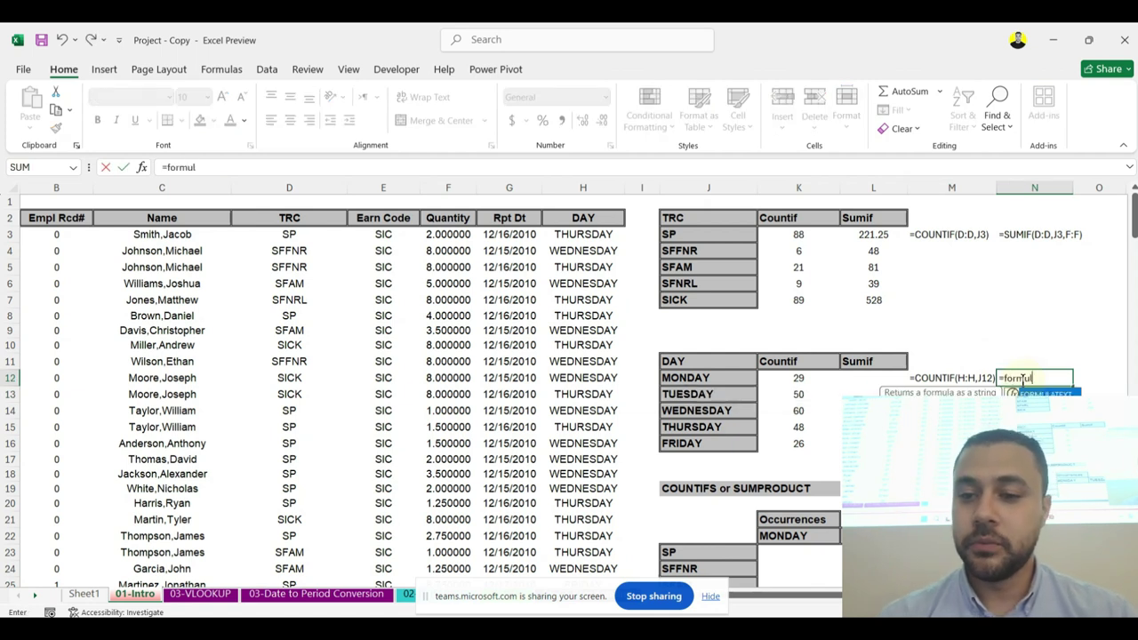
text(ul)
key(Tab)
click(873, 378)
key(Return)
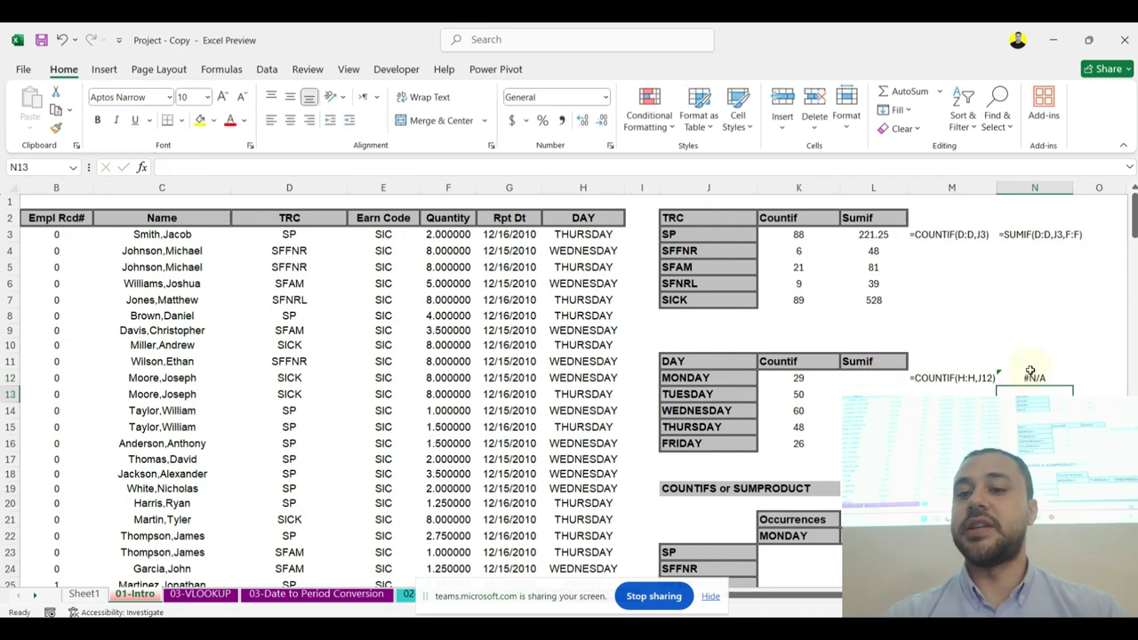
click(789, 377)
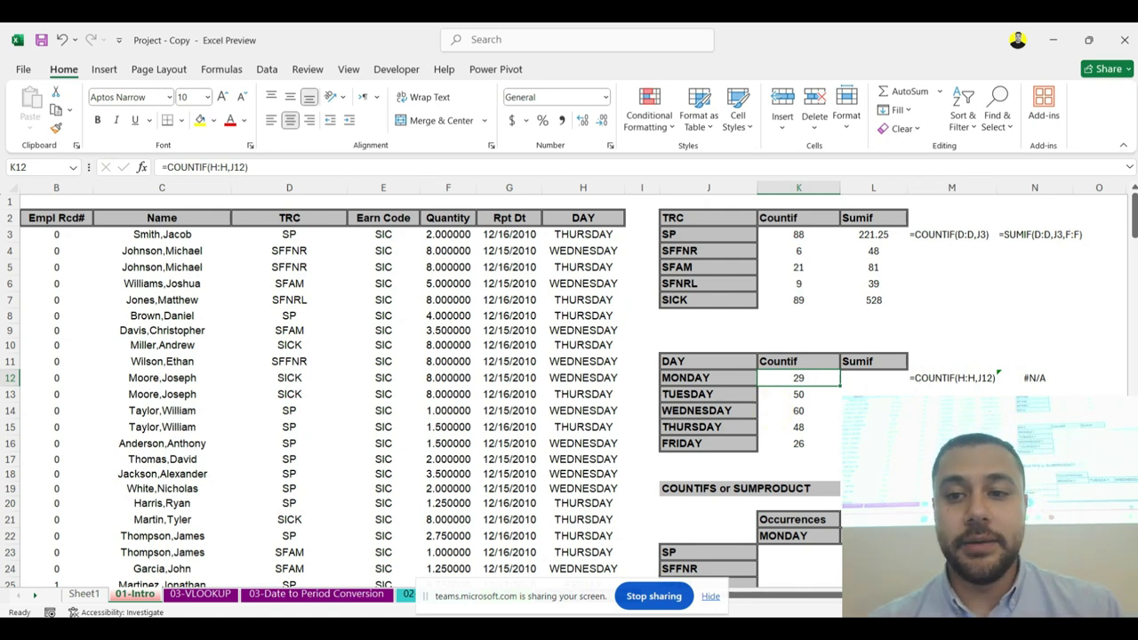
Step: Remove the decimals from the Quantity column F so values show as whole numbers
click(1081, 234)
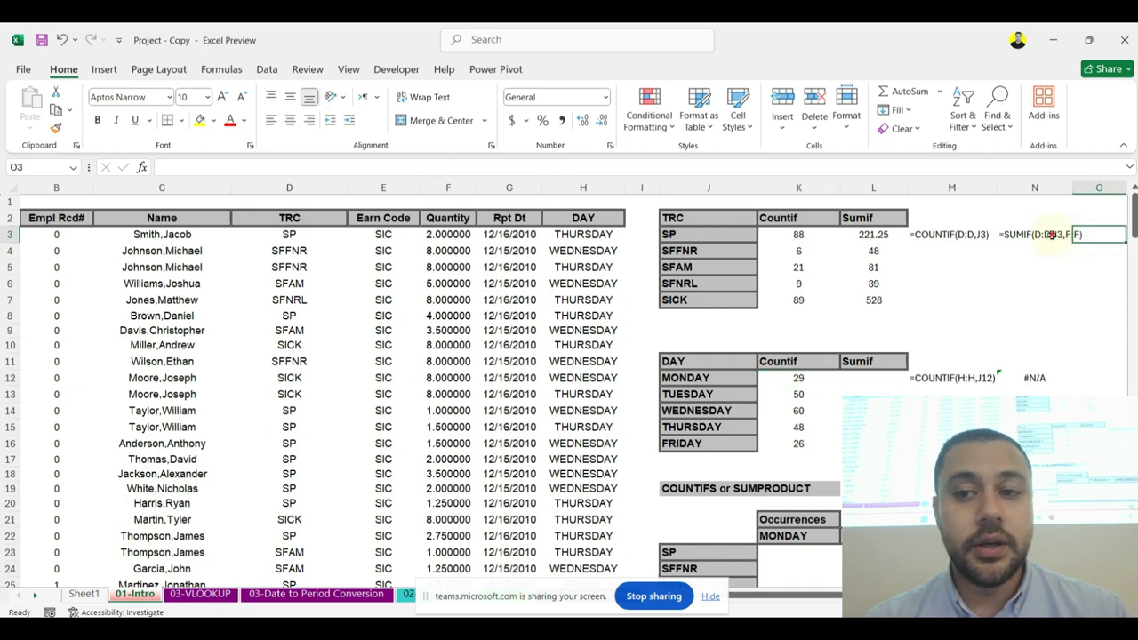
click(1051, 236)
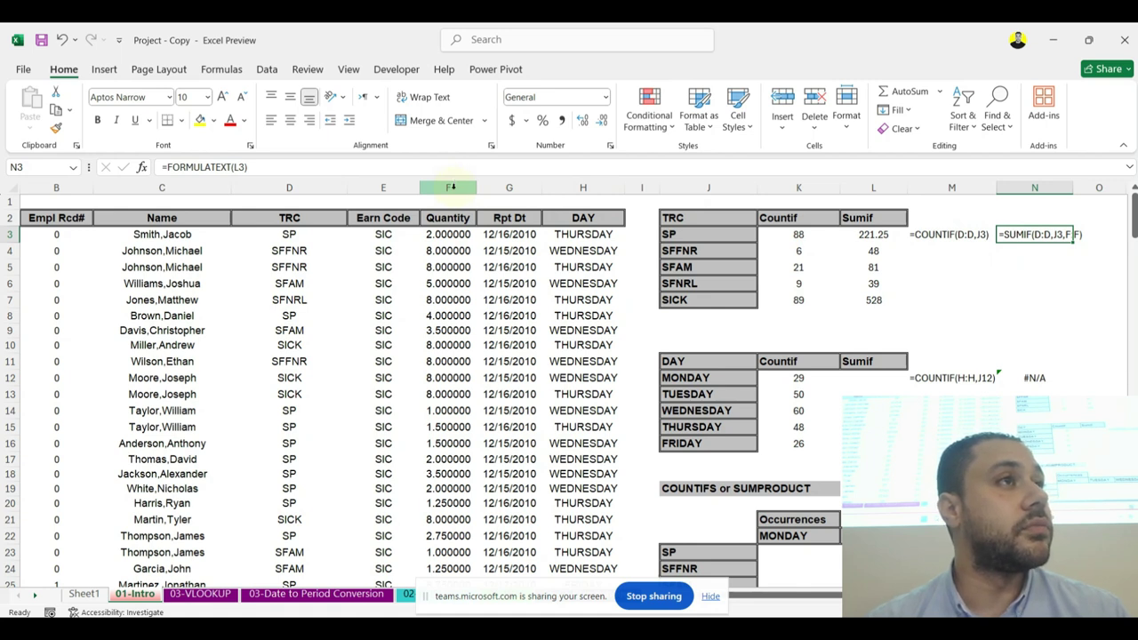
click(445, 237)
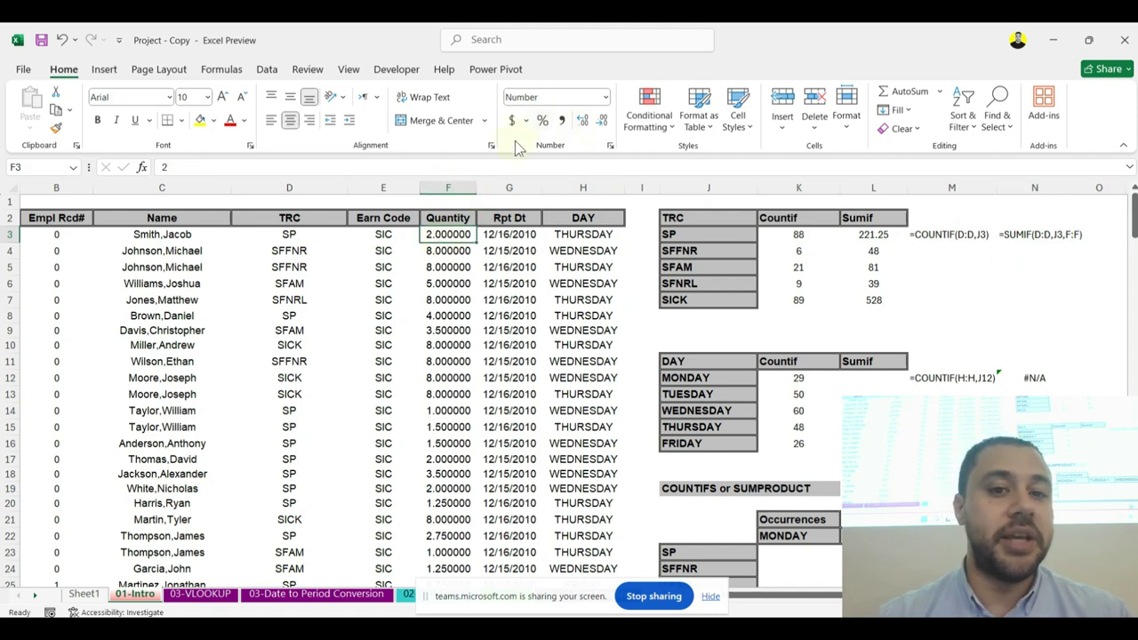
click(449, 187)
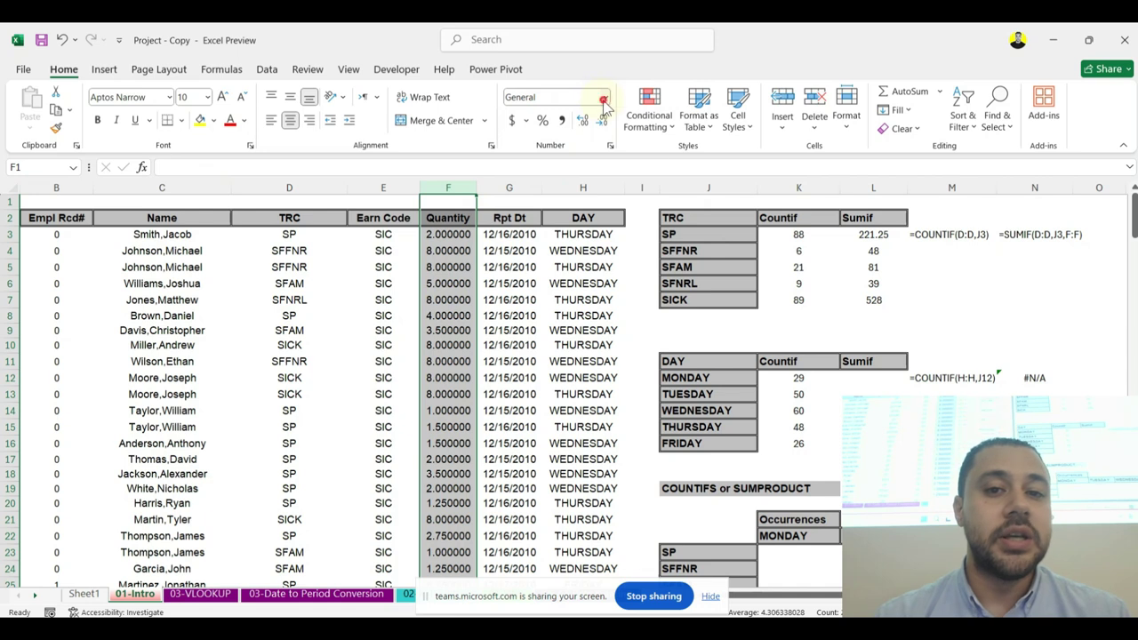
click(562, 121)
click(602, 120)
click(602, 120)
click(602, 120)
click(602, 120)
click(602, 120)
click(601, 120)
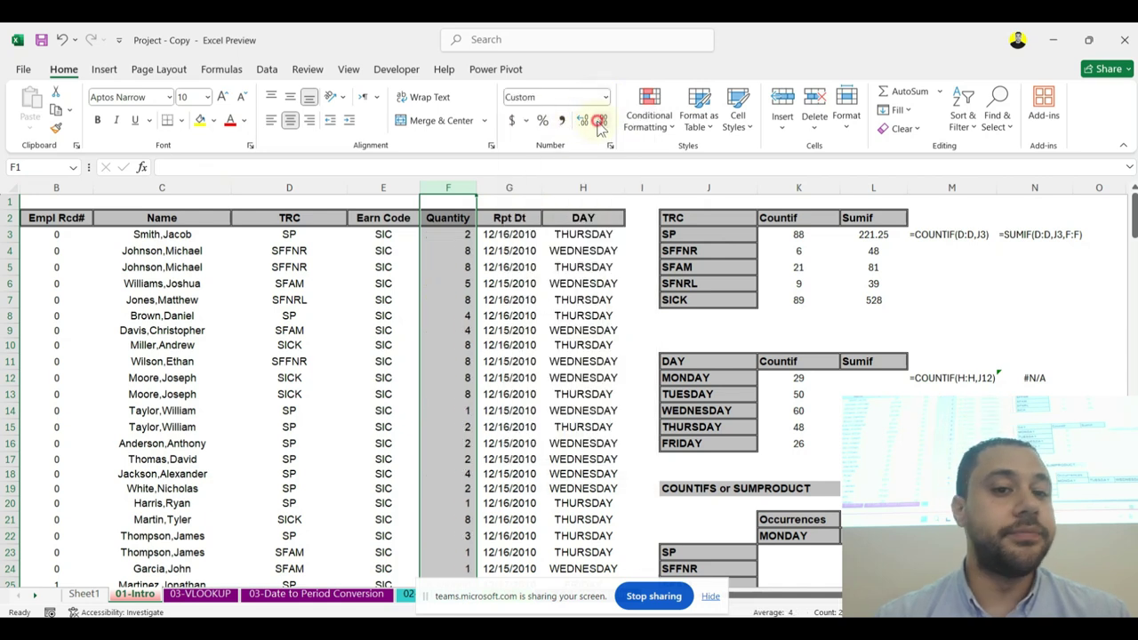
click(455, 234)
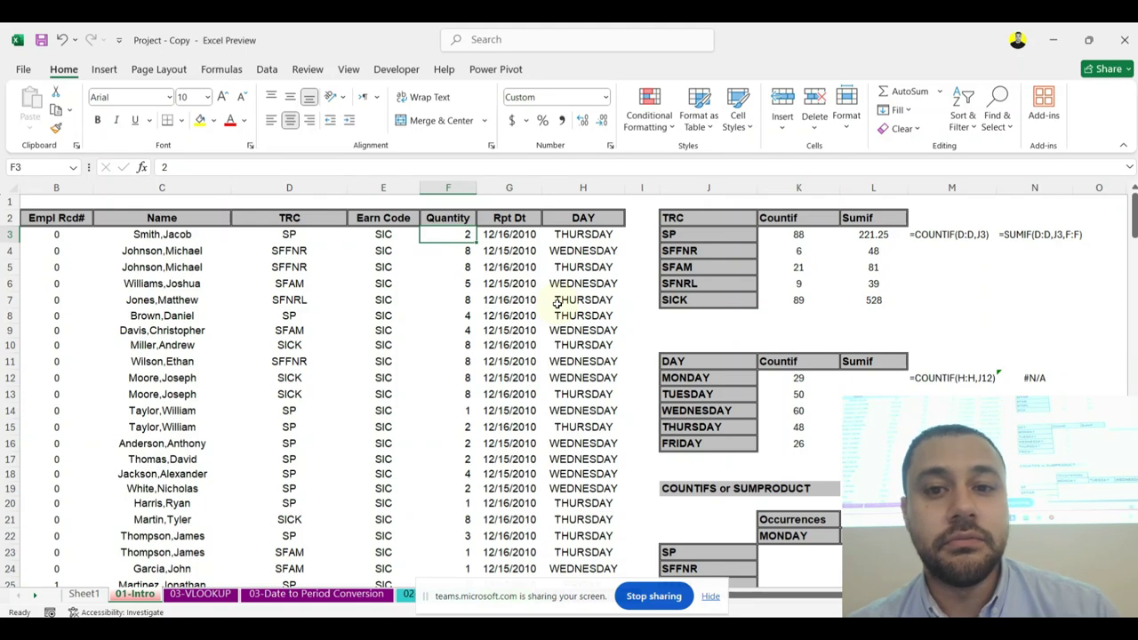
click(797, 236)
click(797, 252)
click(797, 267)
click(798, 283)
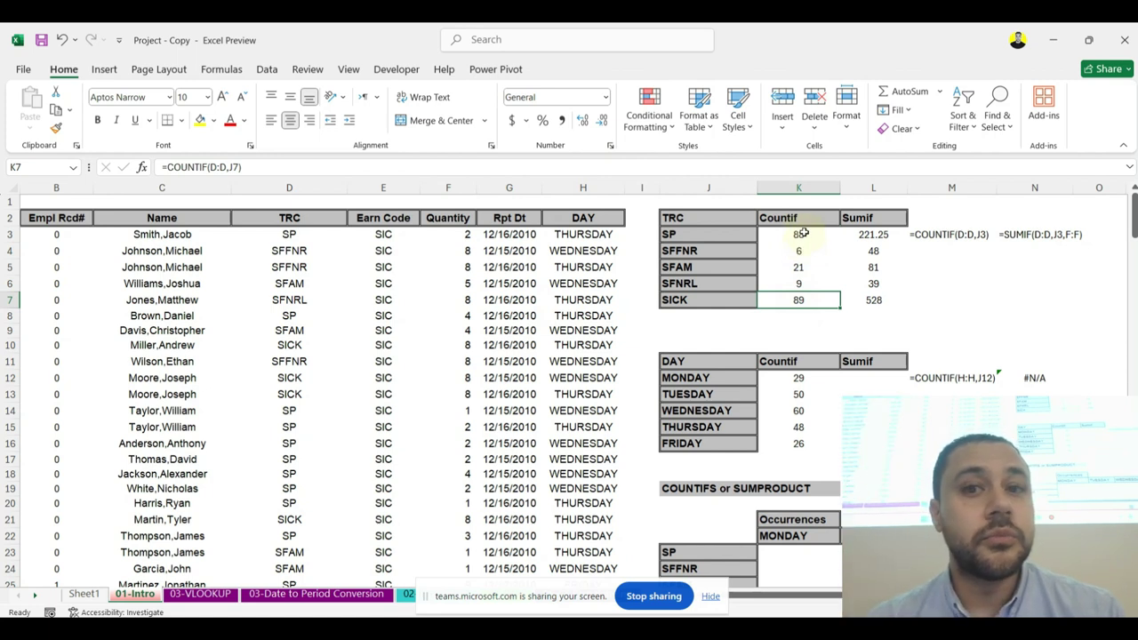
click(803, 232)
click(800, 250)
click(799, 266)
click(799, 282)
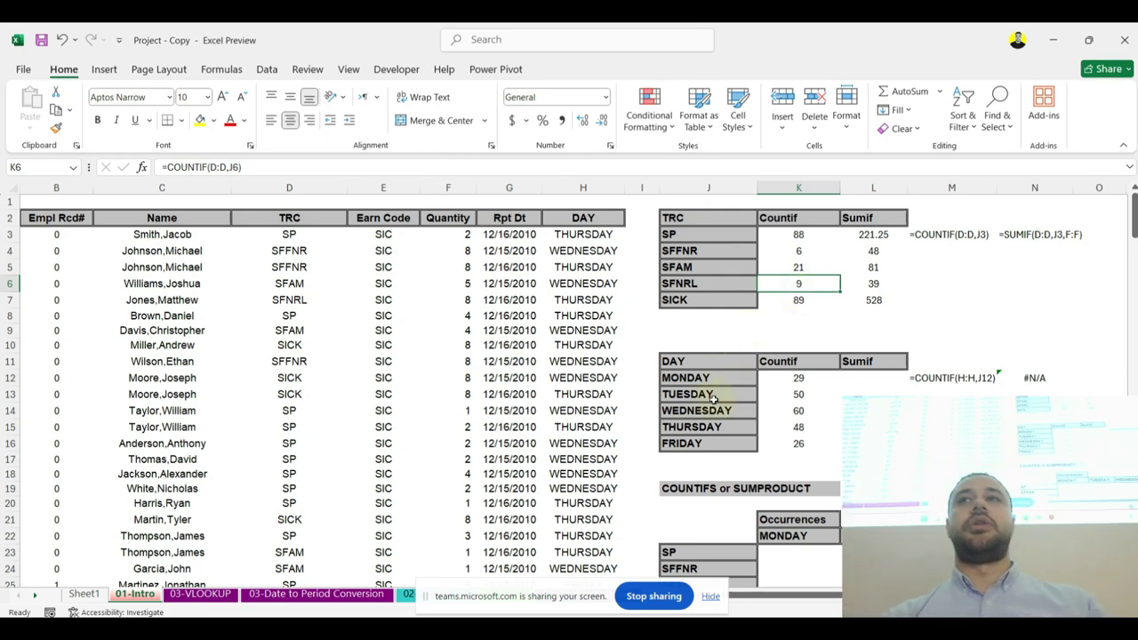
scroll(760, 465, down, 2)
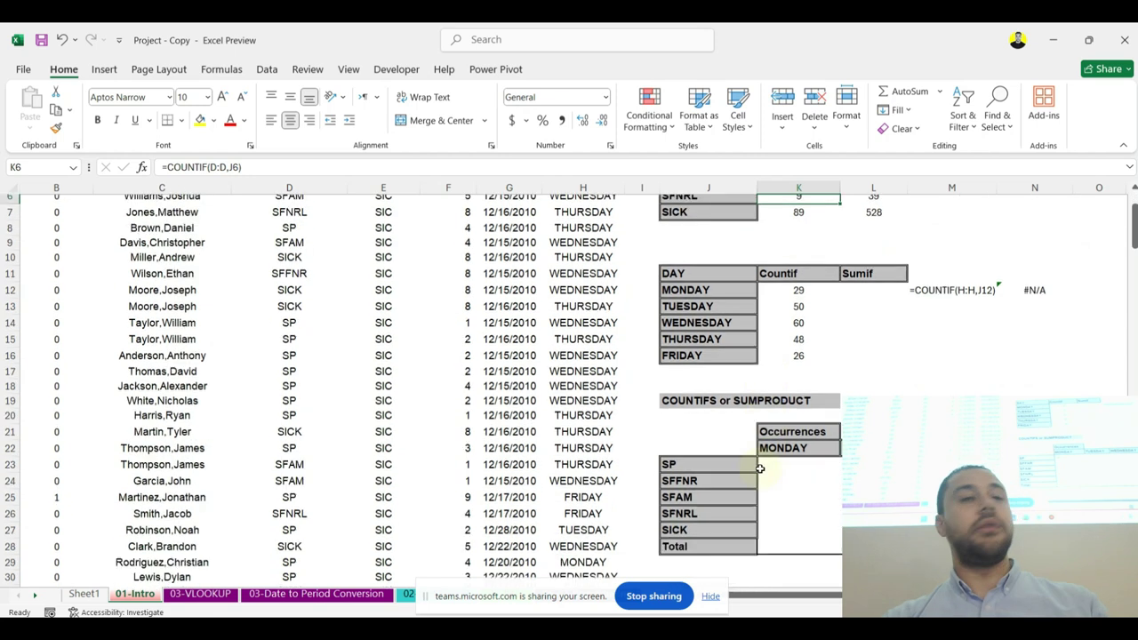
click(790, 464)
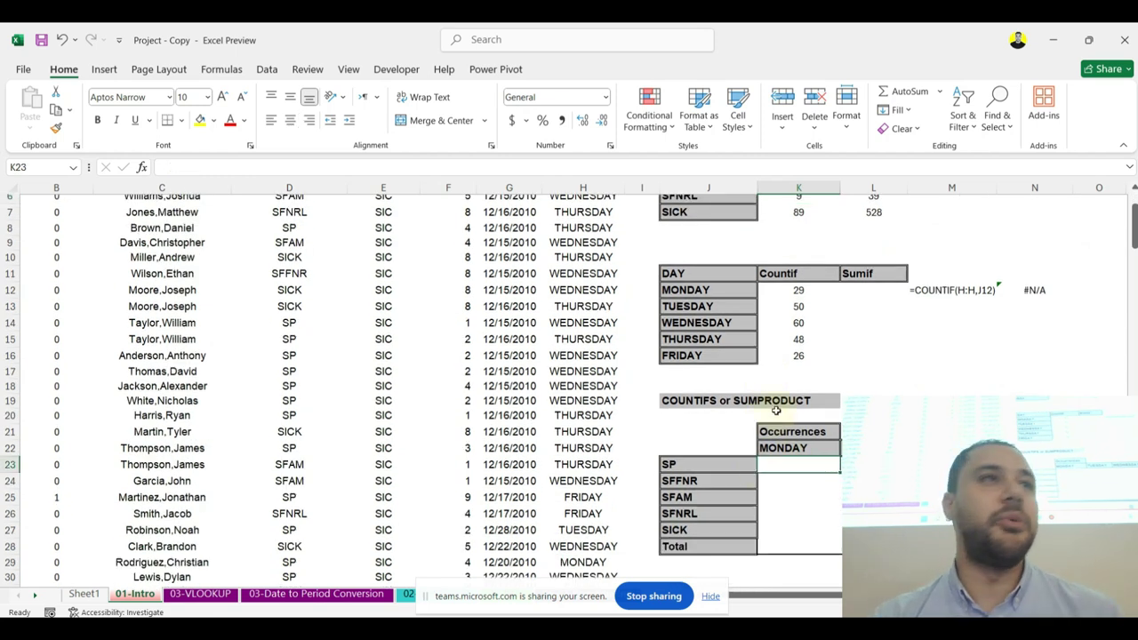
scroll(782, 435, up, 1)
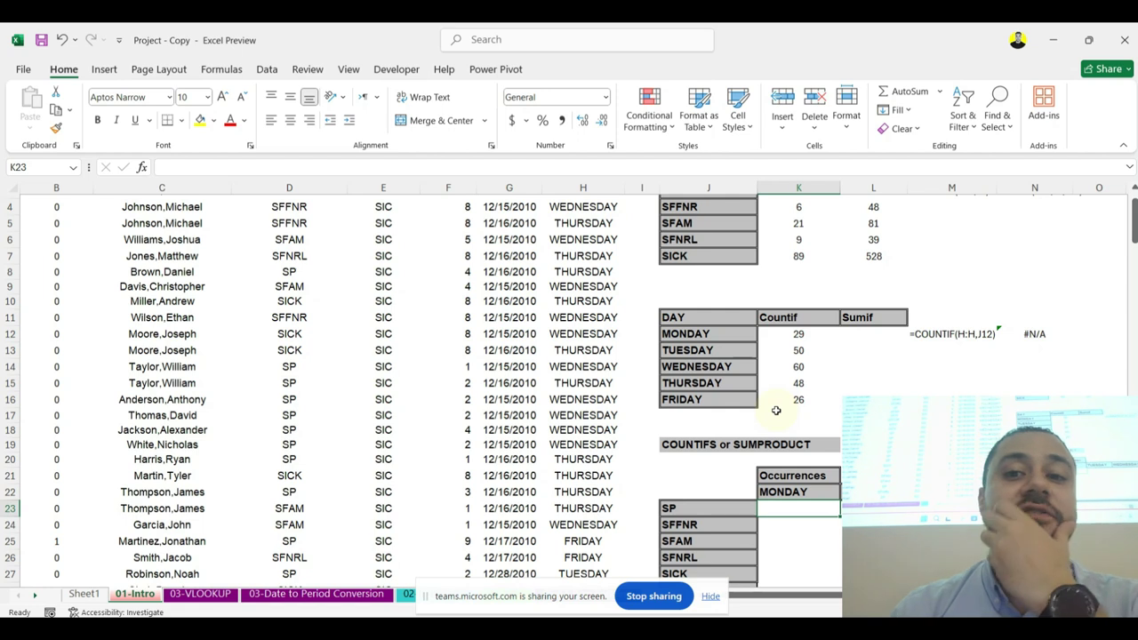
scroll(816, 363, up, 1)
click(867, 238)
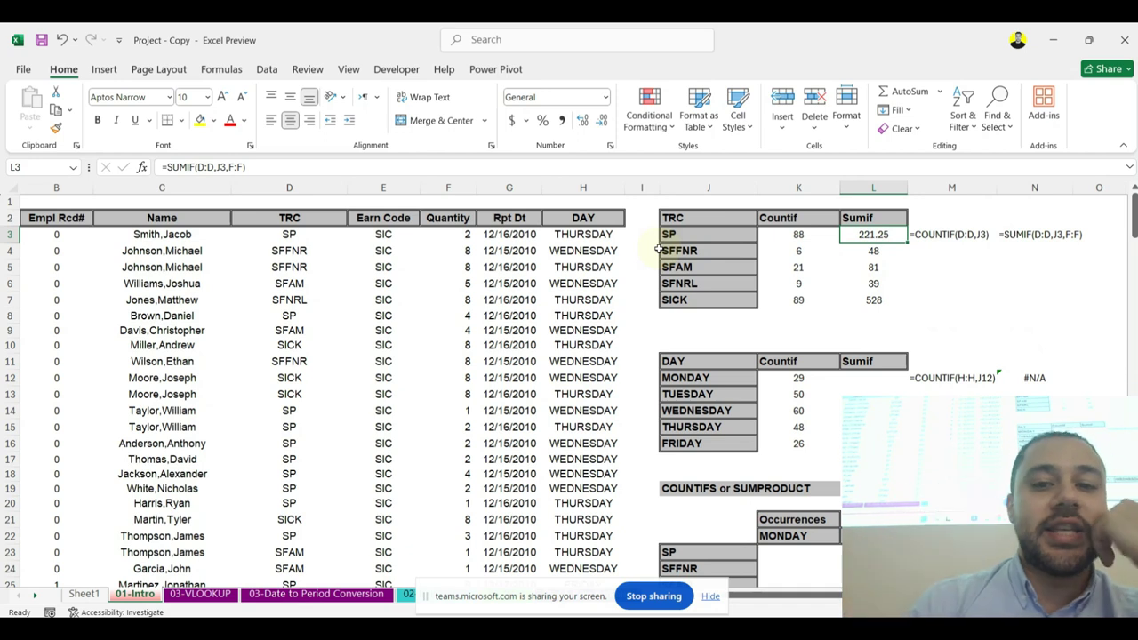
click(697, 238)
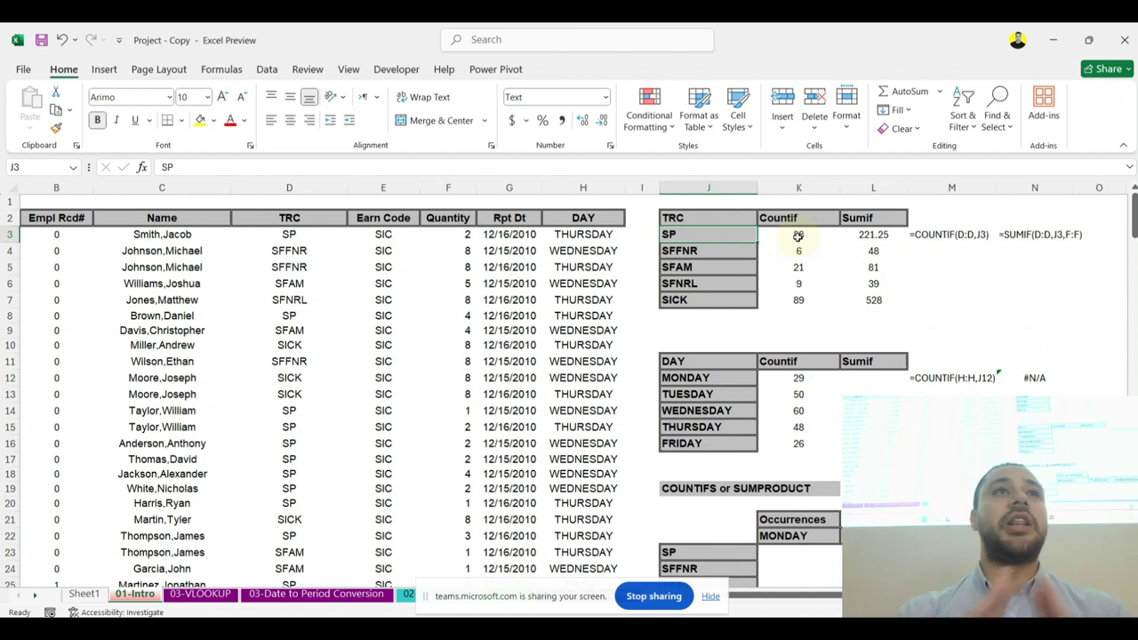
drag(874, 229, 878, 293)
key(Delete)
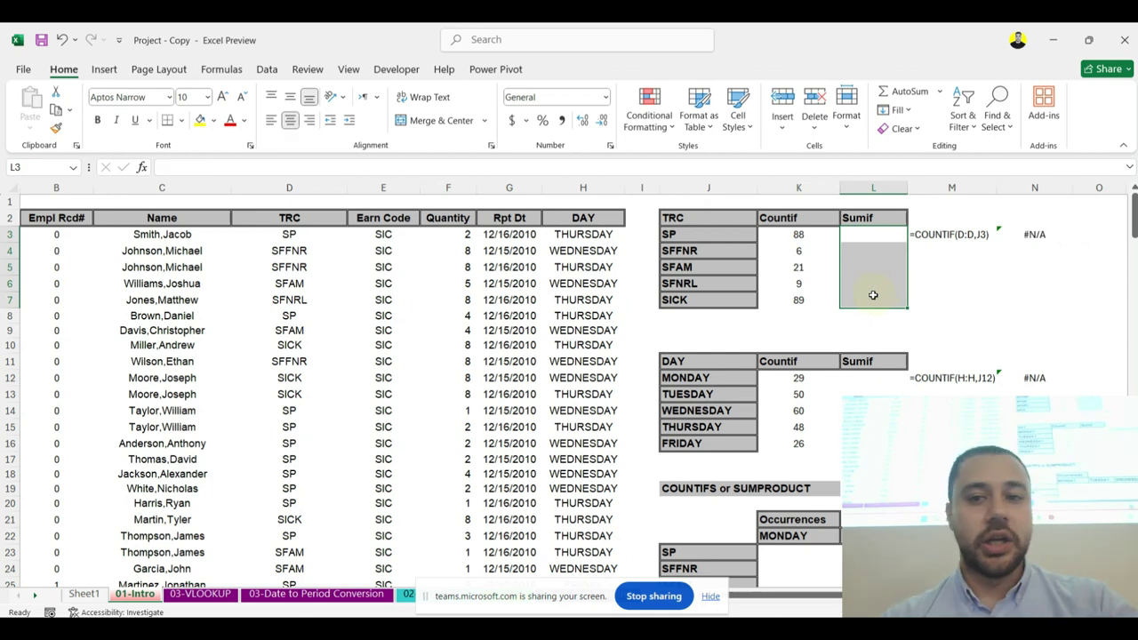
click(867, 237)
text(=)
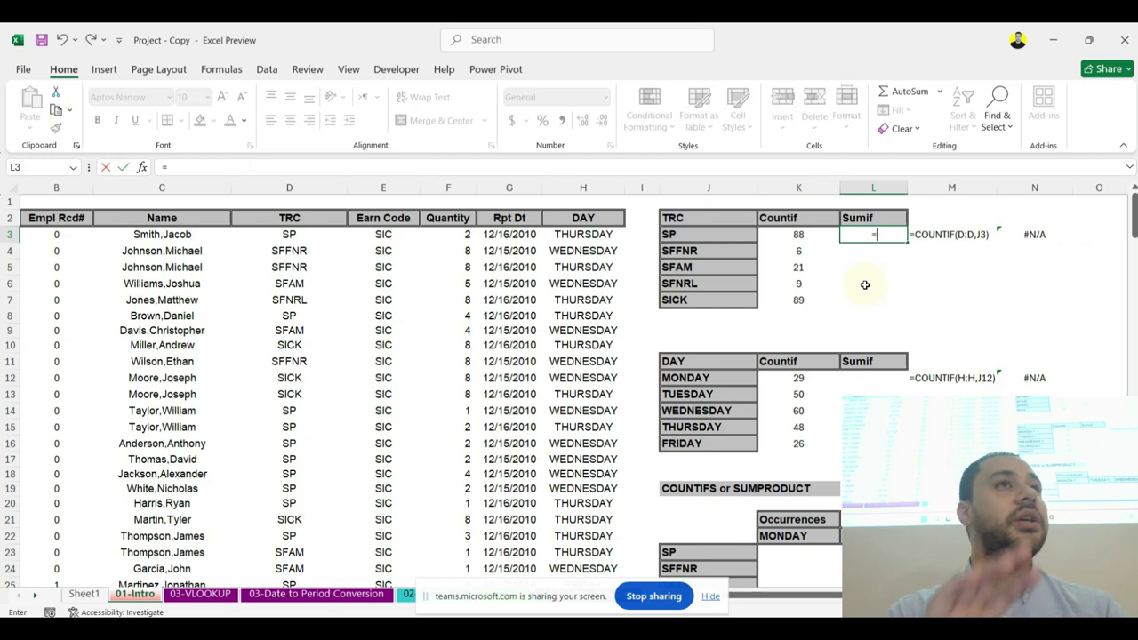
text(sumif)
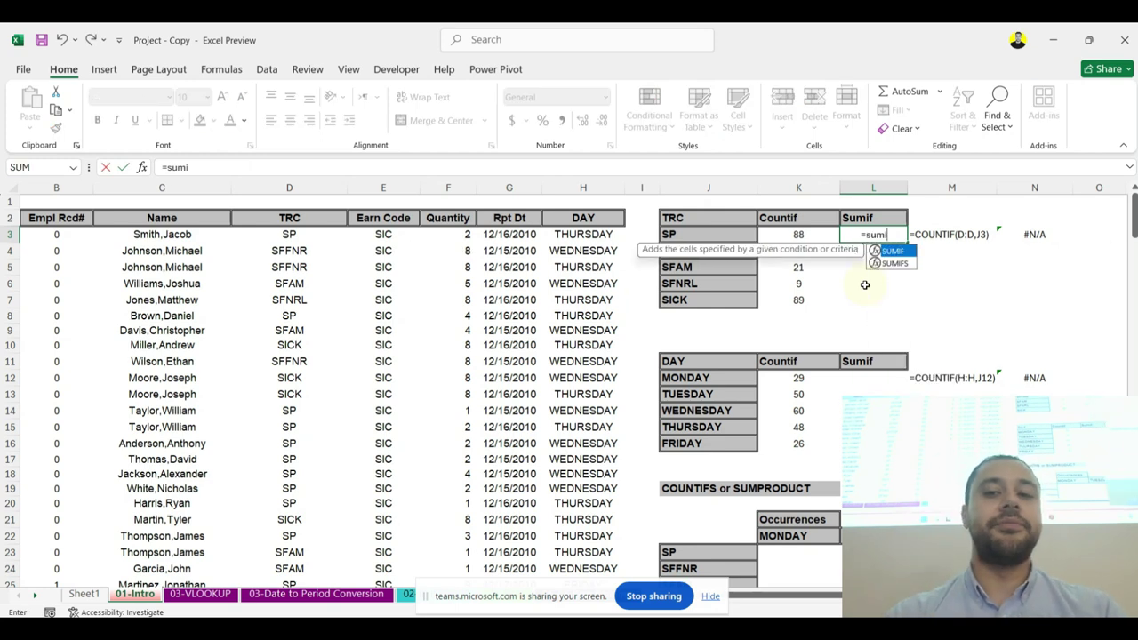
key(Tab)
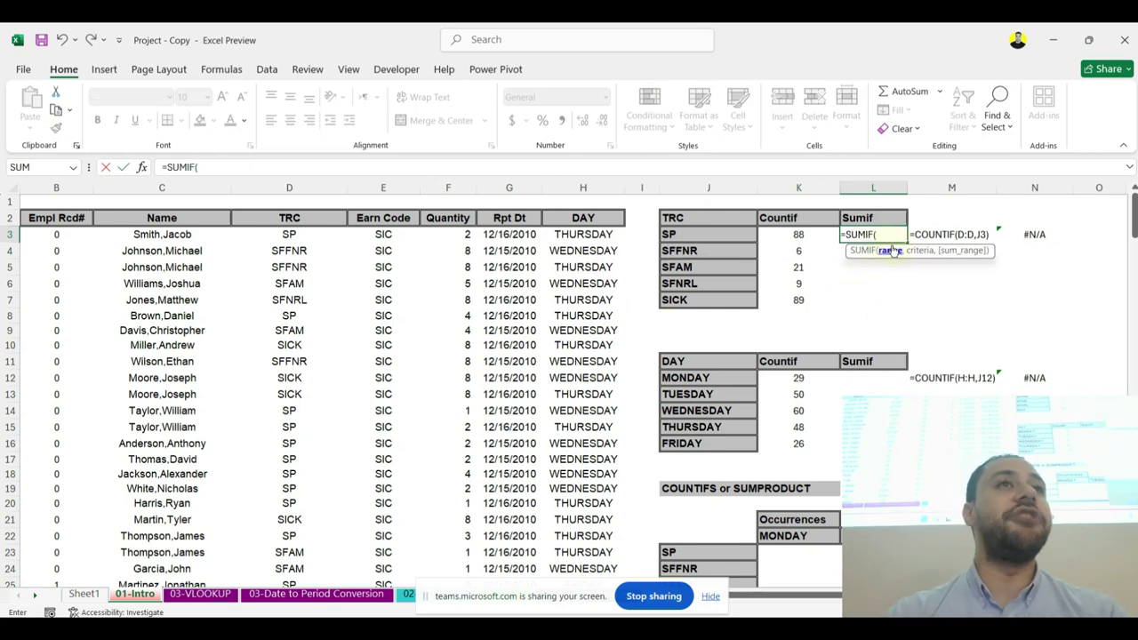
click(320, 181)
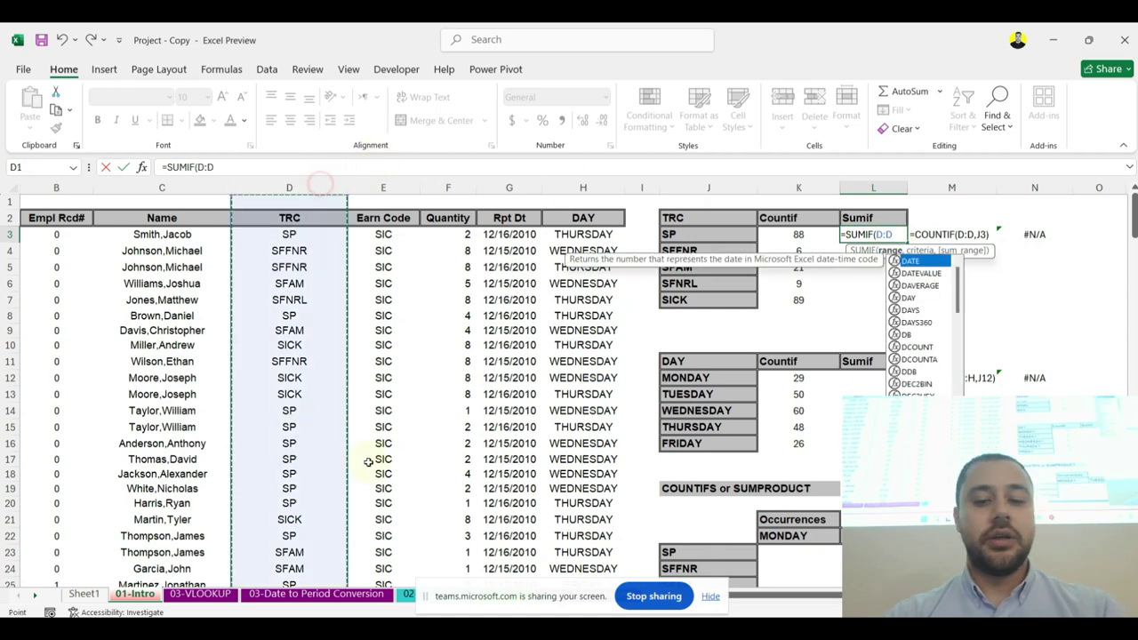
text(,)
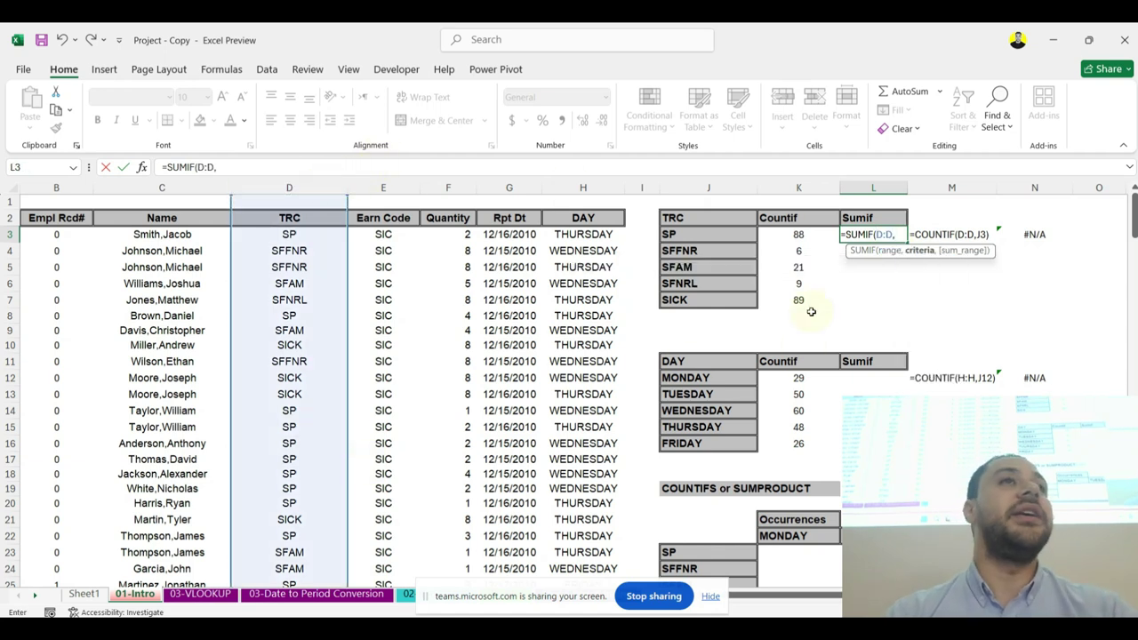
click(725, 236)
text(,)
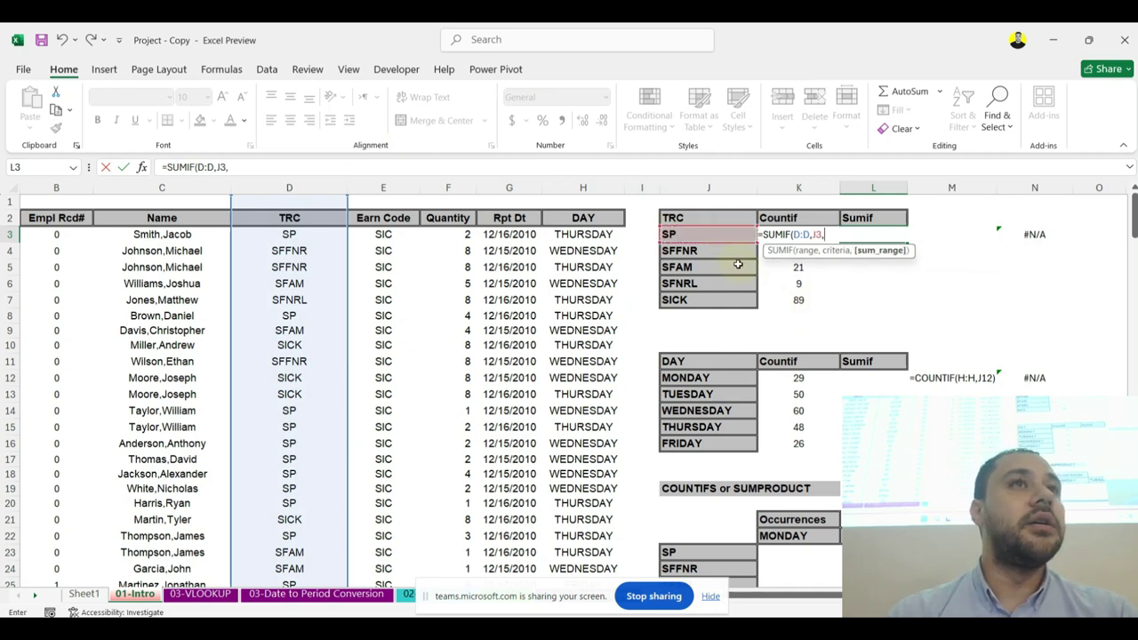
click(458, 190)
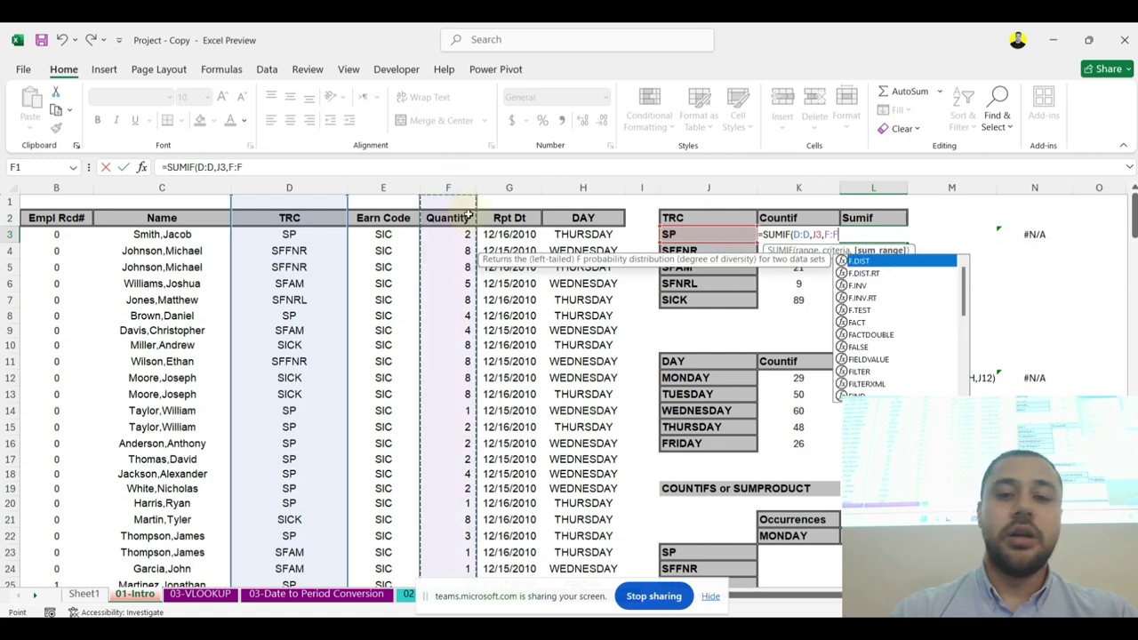
key(Return)
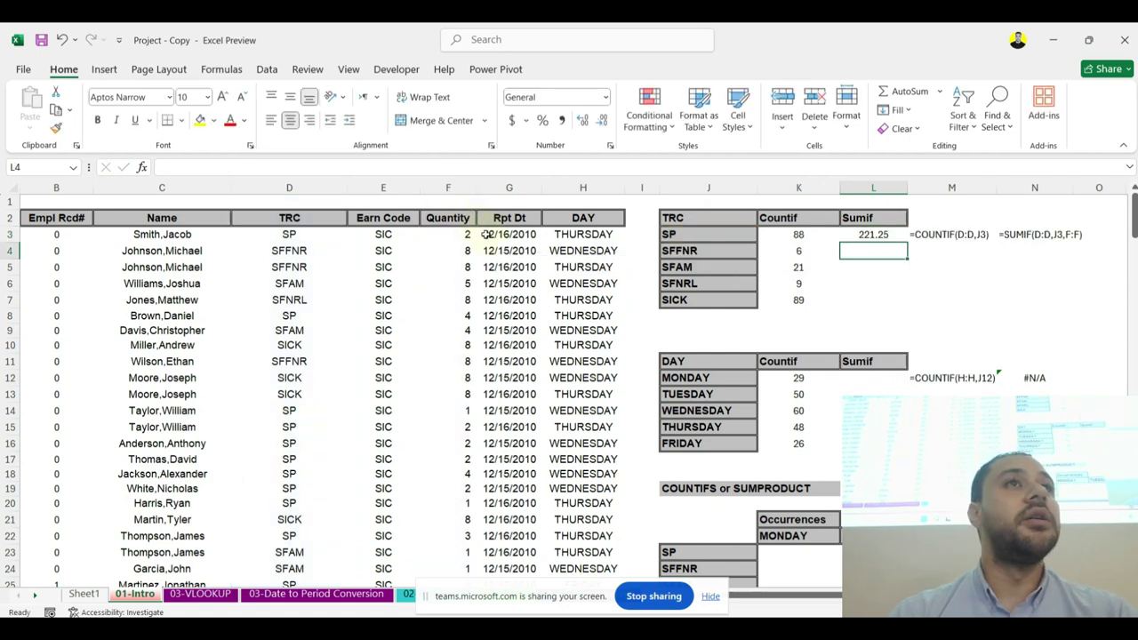
click(896, 234)
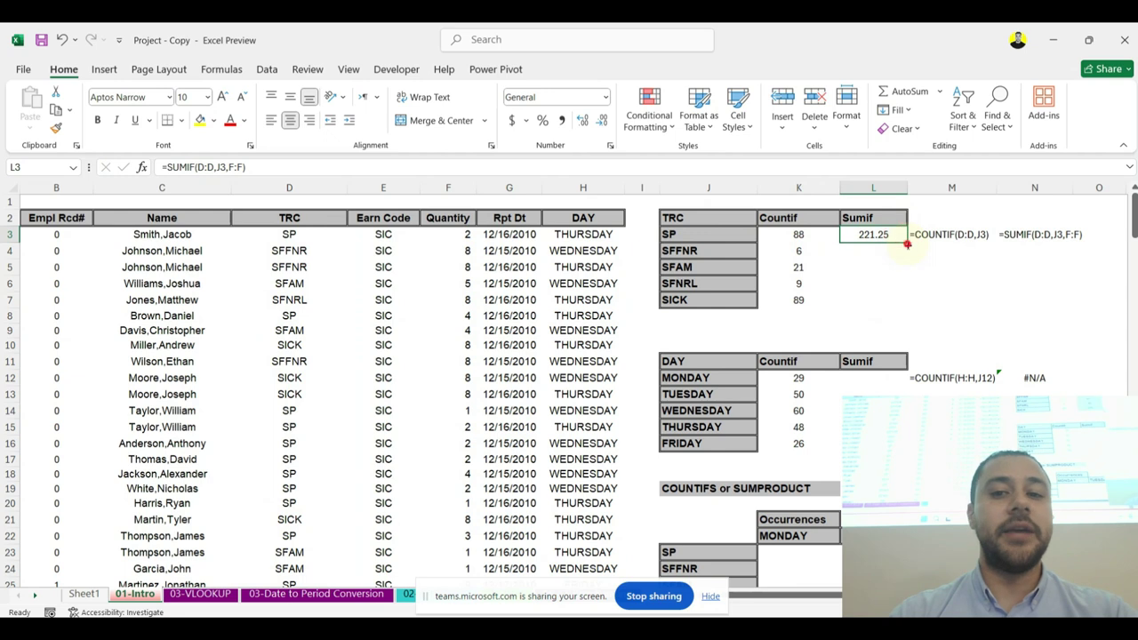
drag(906, 244, 911, 292)
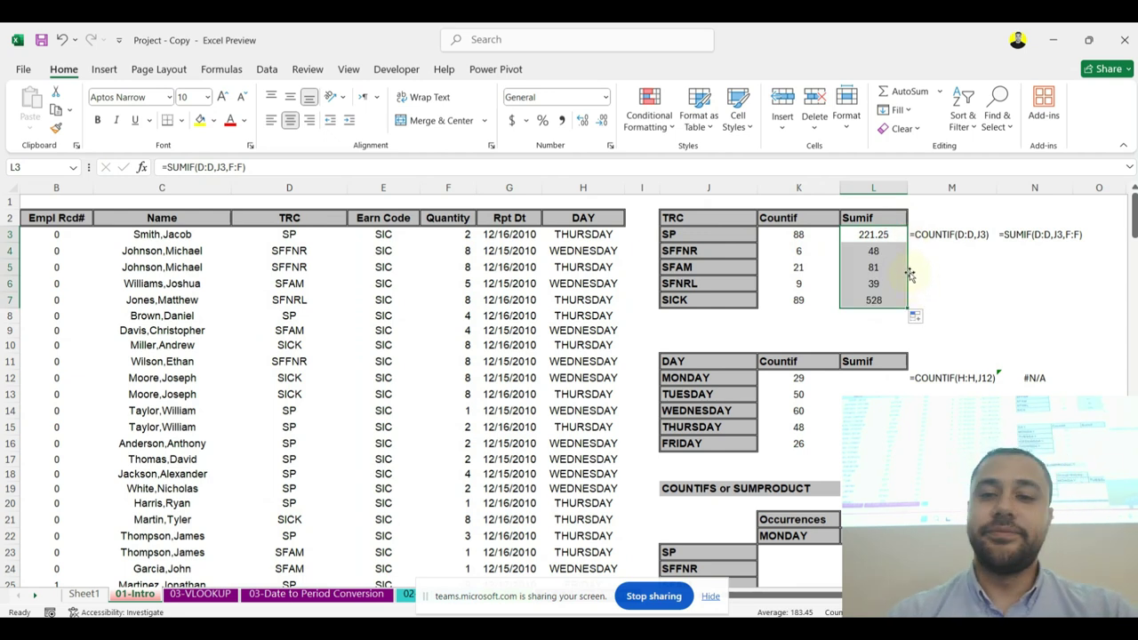
drag(849, 239, 868, 313)
Step: Clear the Sumif results and re-enter =SUMIF(D:D,J3,F:F) in L3
key(Delete)
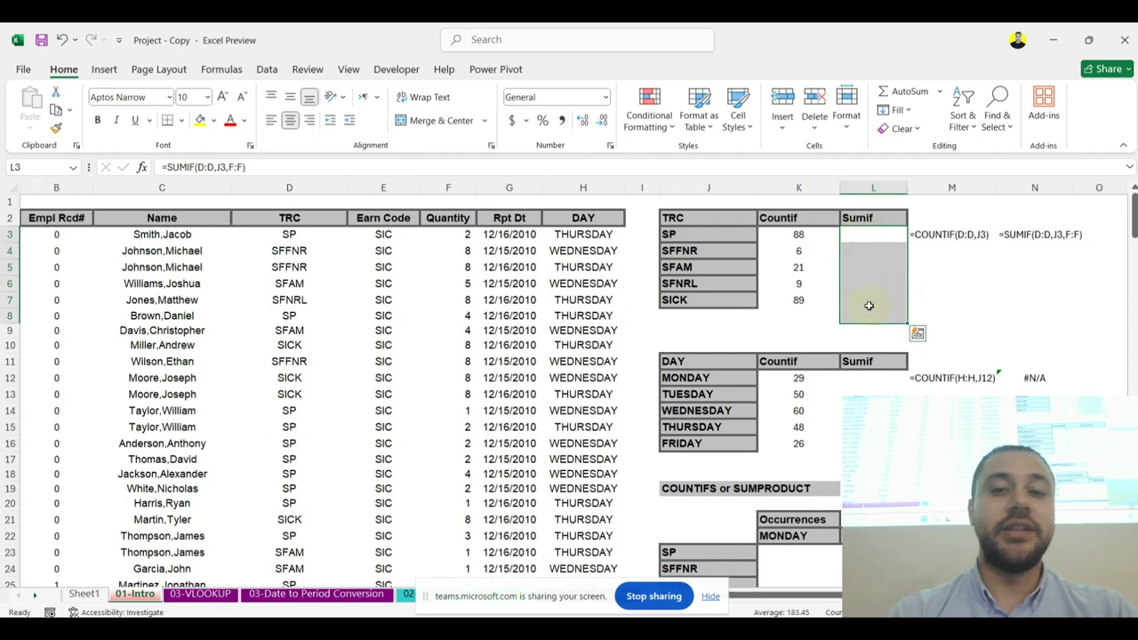
click(892, 233)
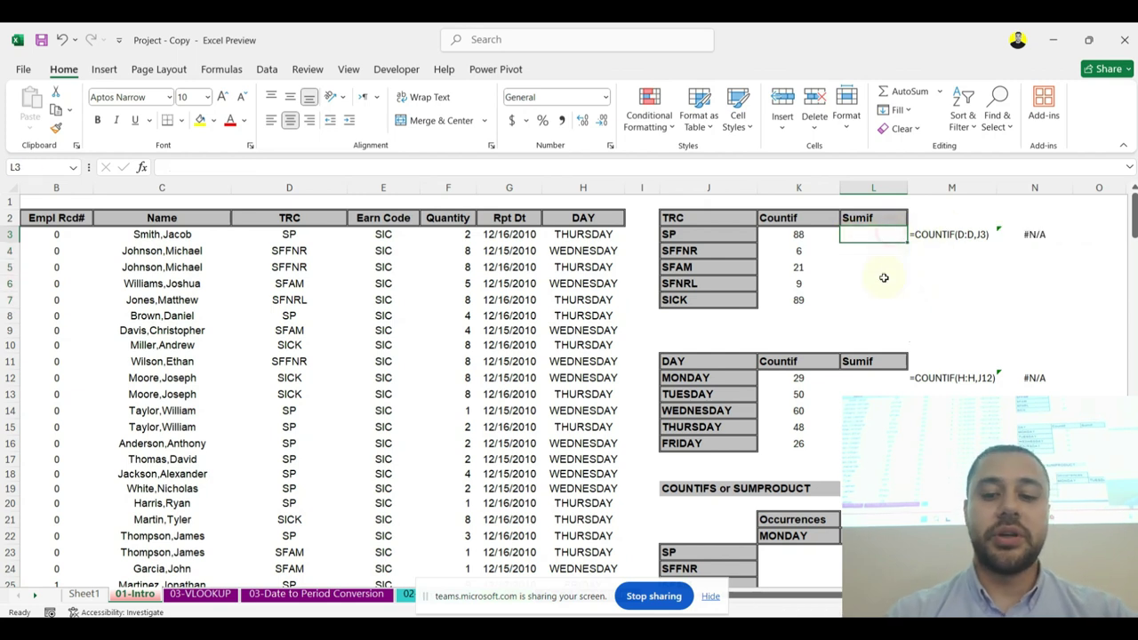
text(=sumi)
key(Tab)
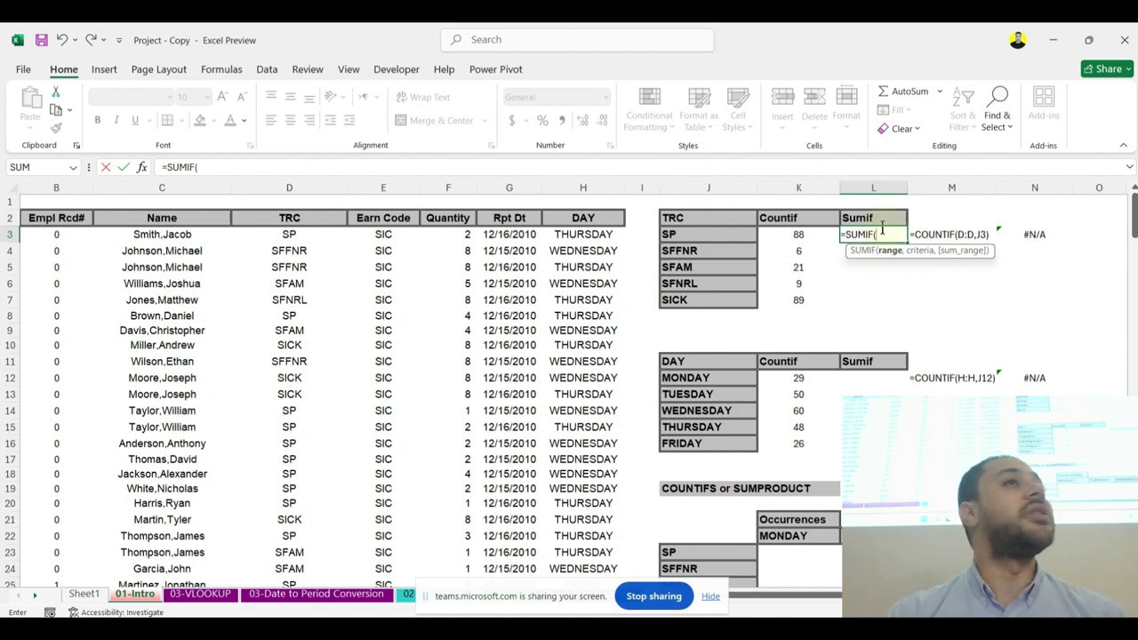
click(315, 186)
text(,)
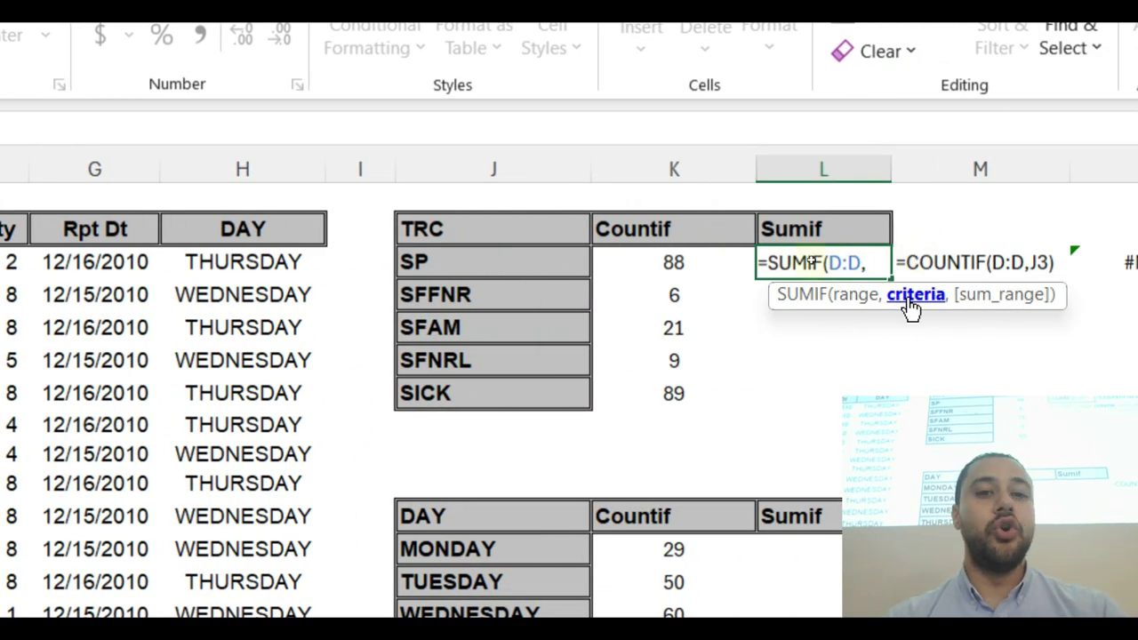
click(483, 258)
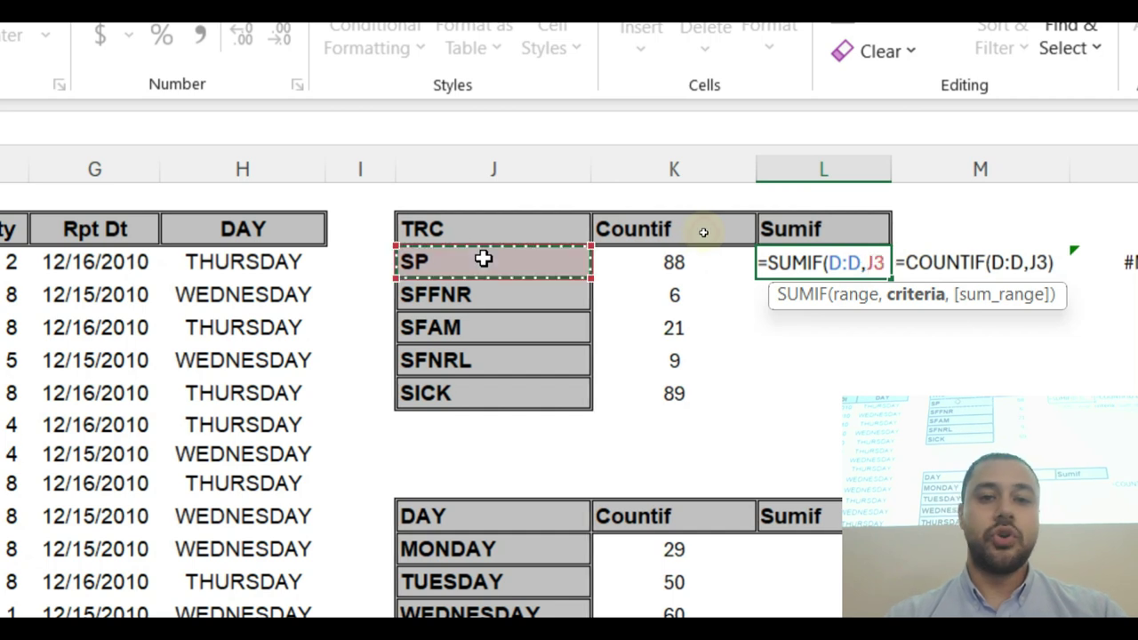
text(,)
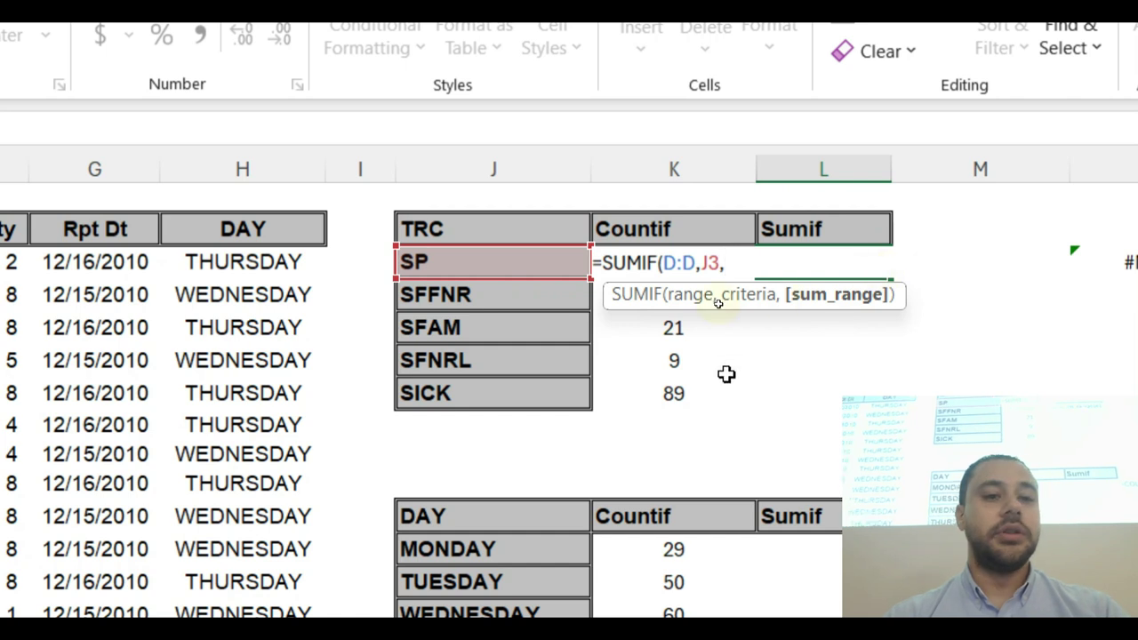
scroll(726, 374, left, 3)
click(492, 154)
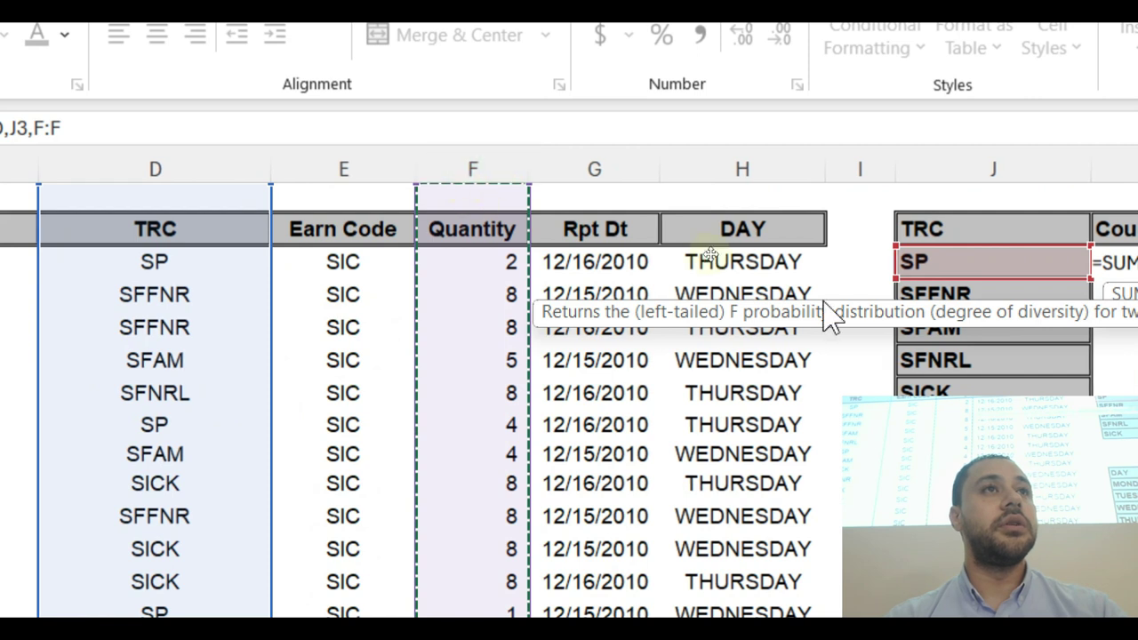
scroll(826, 311, right, 3)
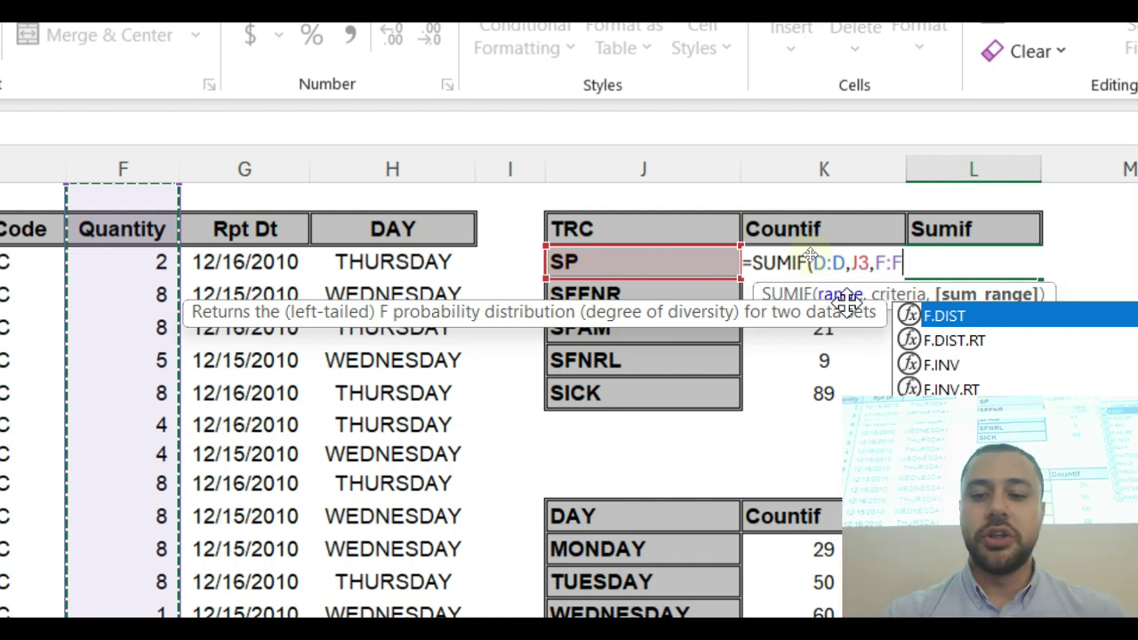
key(Return)
Step: Fill the SUMIF formula down to SICK: 221.25, 48, 81, 39, 528
scroll(978, 231, right, 3)
click(637, 265)
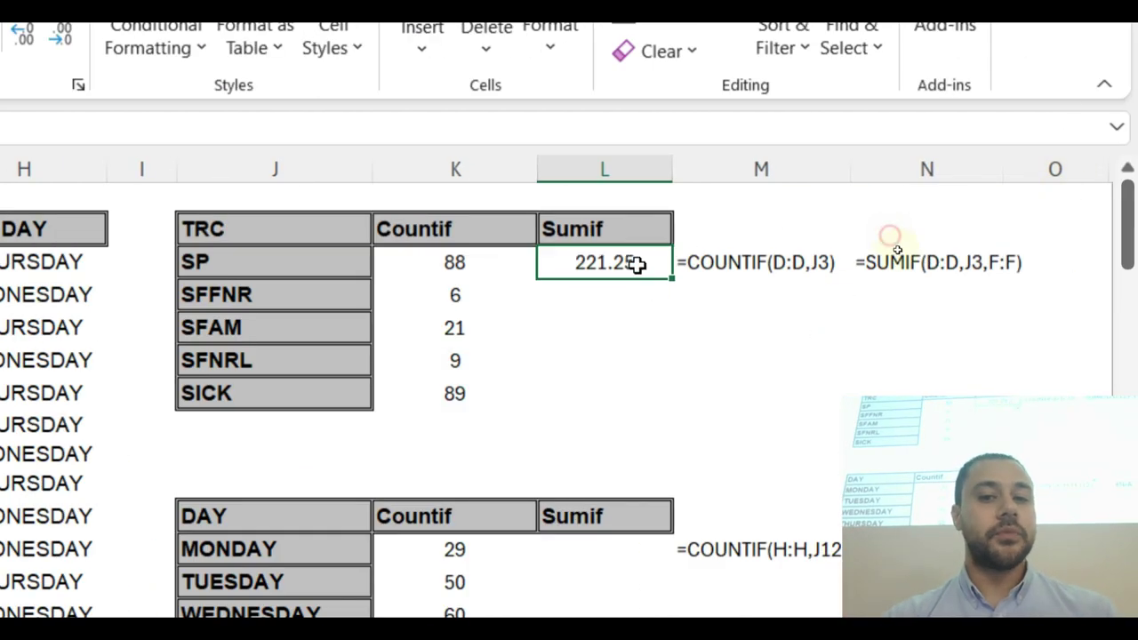
drag(673, 279, 672, 407)
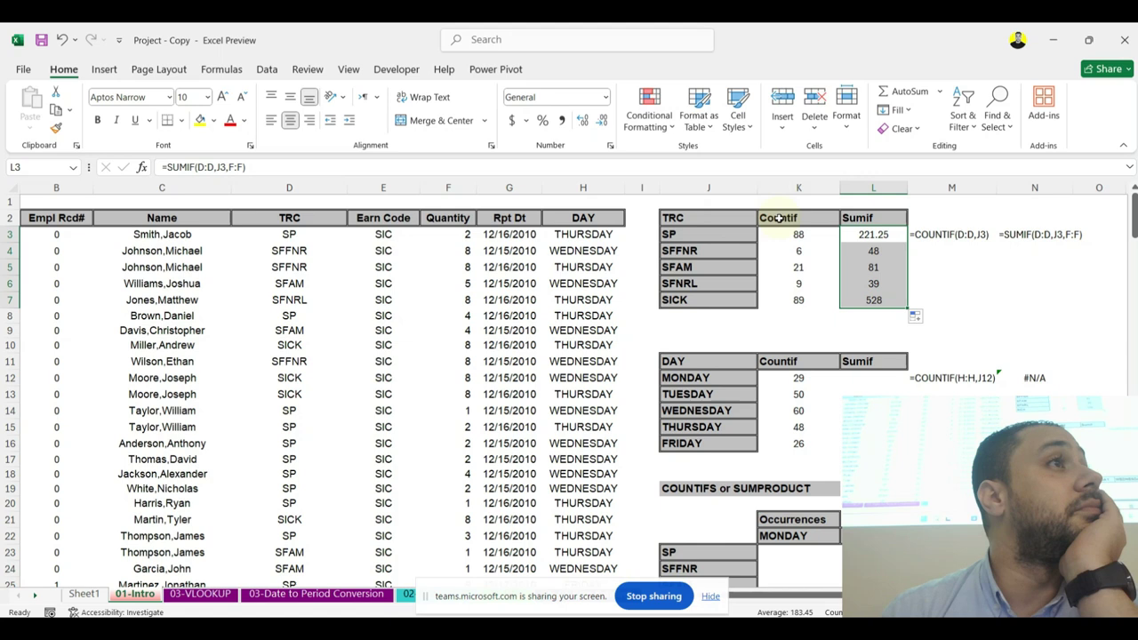
click(789, 313)
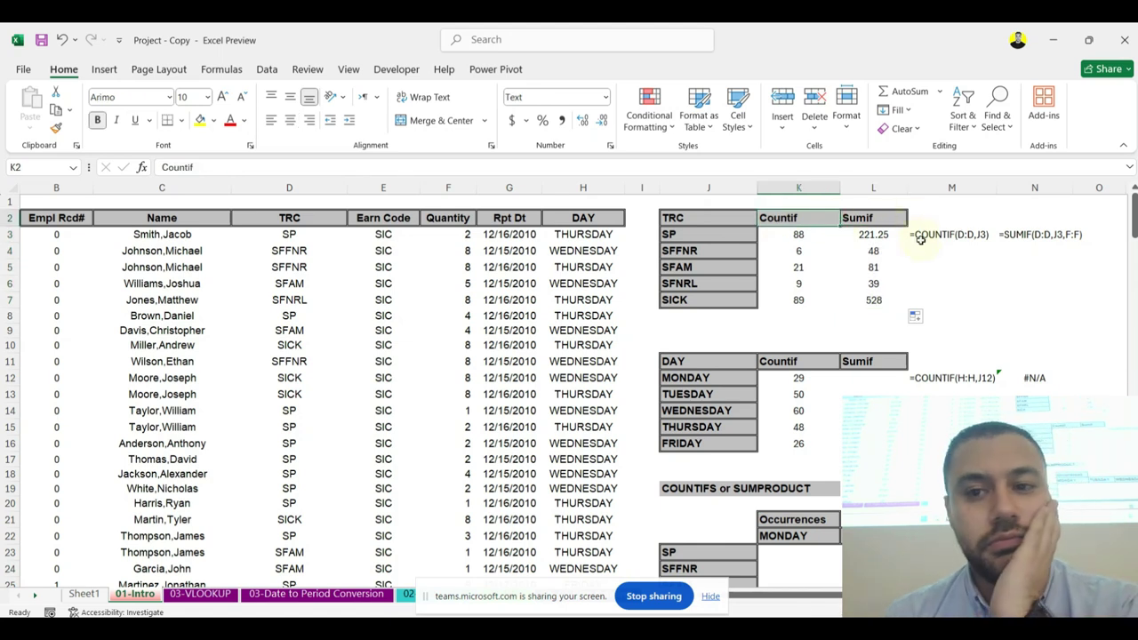
Step: Enter =SUMIF(H:H,J12,F:F) in L12 to total MONDAY quantities
click(869, 381)
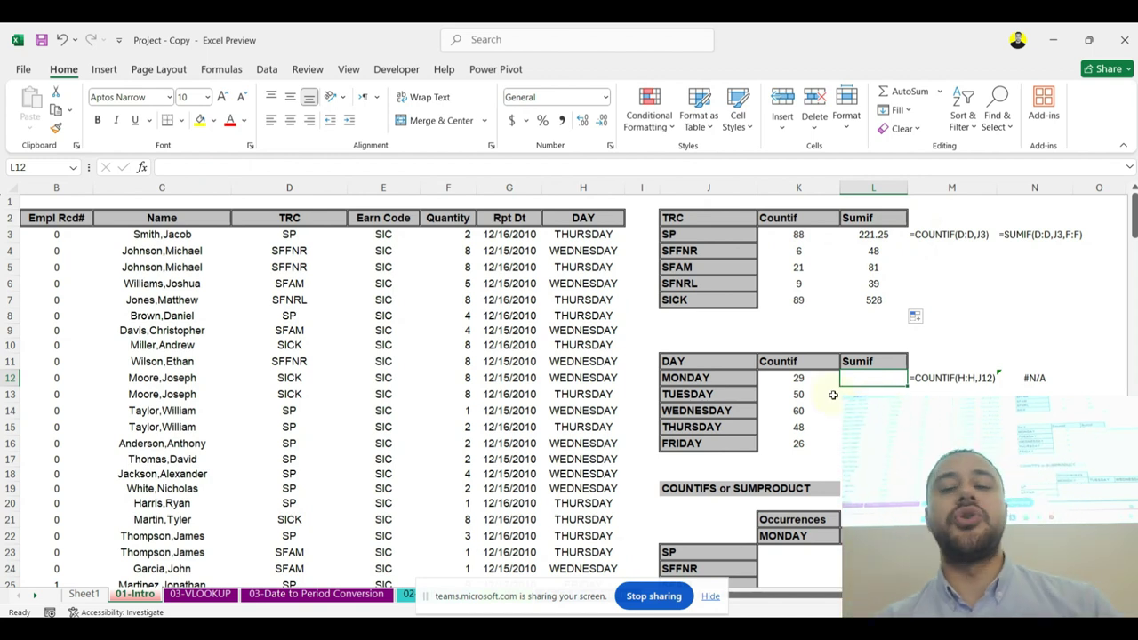
click(719, 374)
click(707, 392)
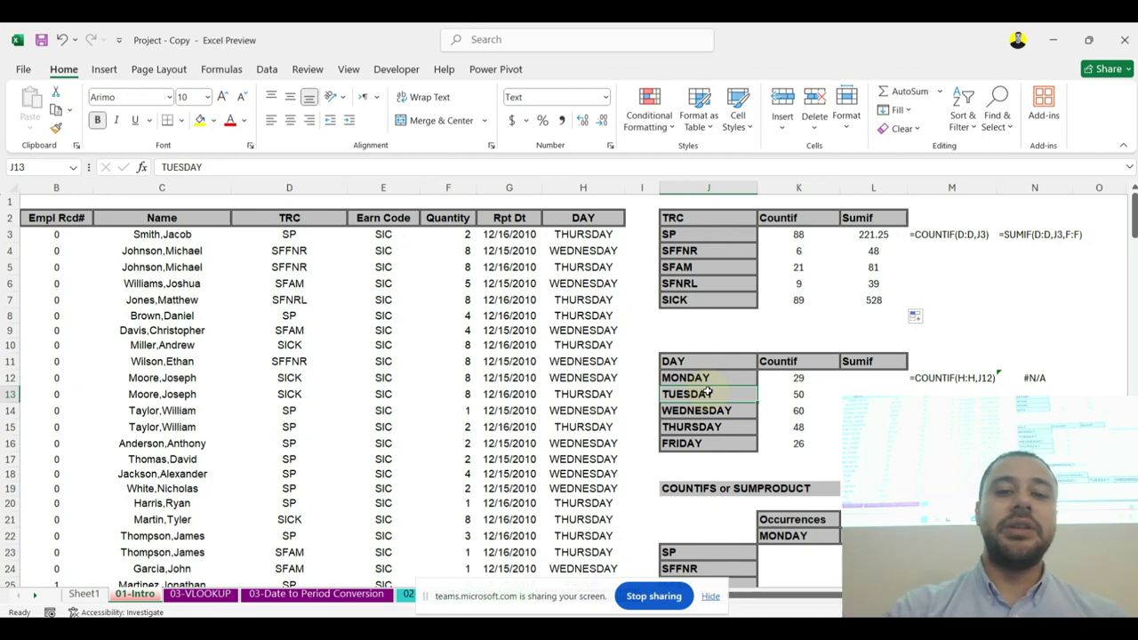
click(880, 378)
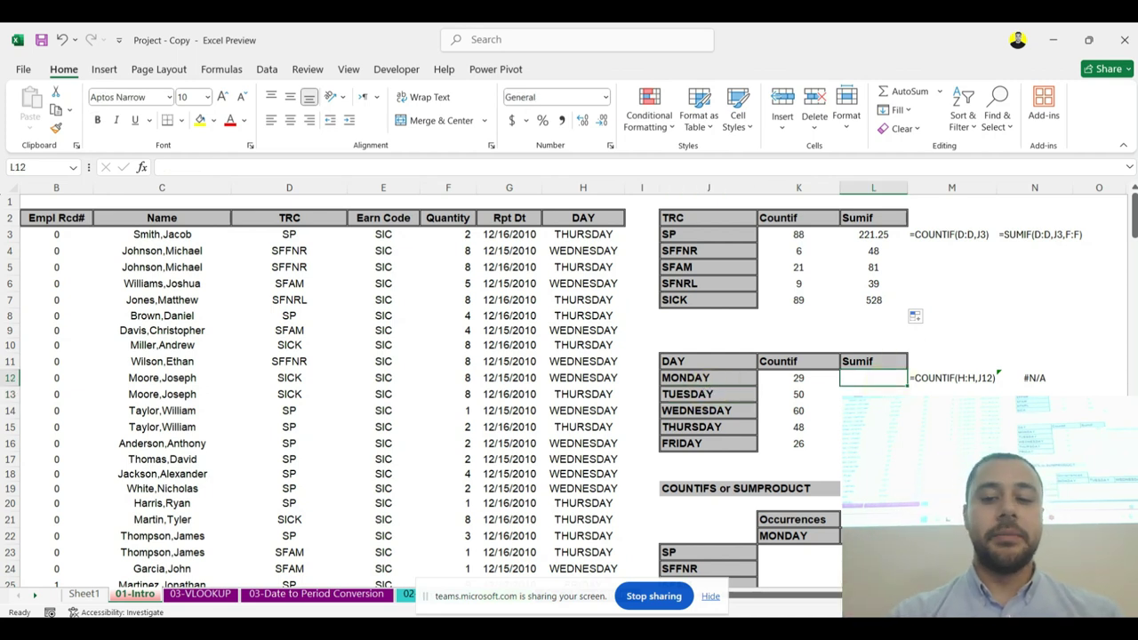
text(=sumi)
key(Tab)
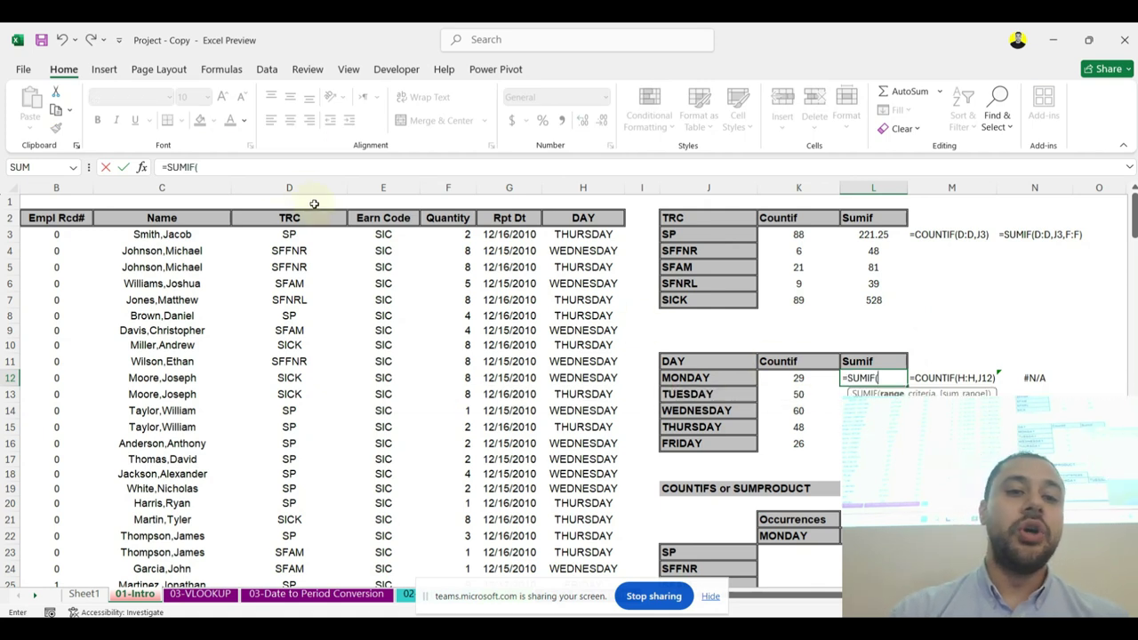
click(601, 186)
text(,)
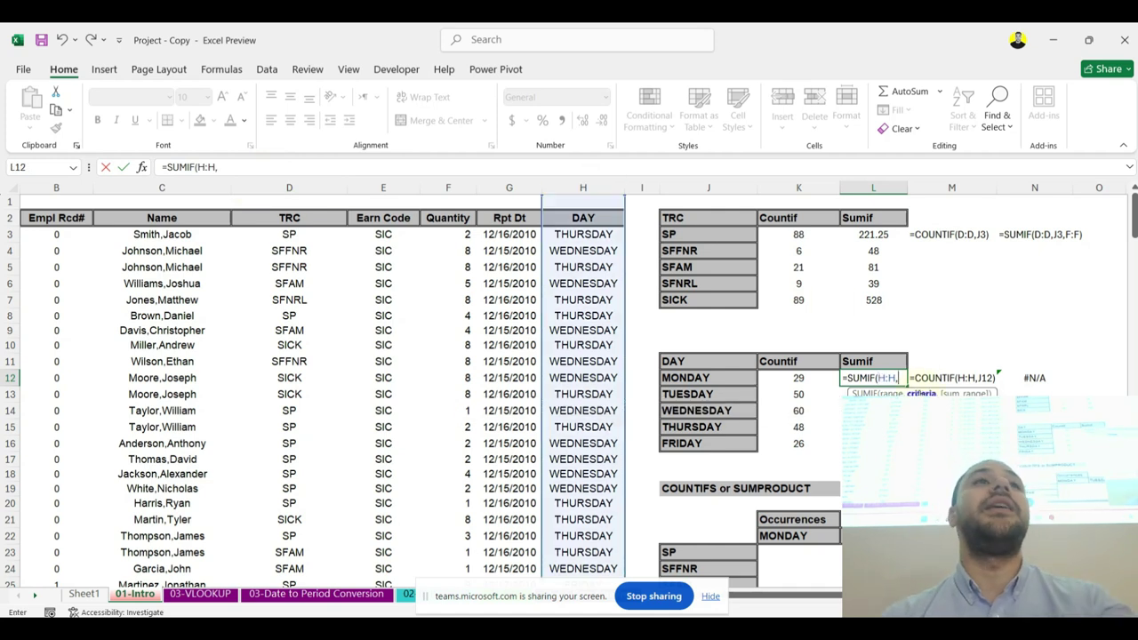
click(738, 377)
text(,)
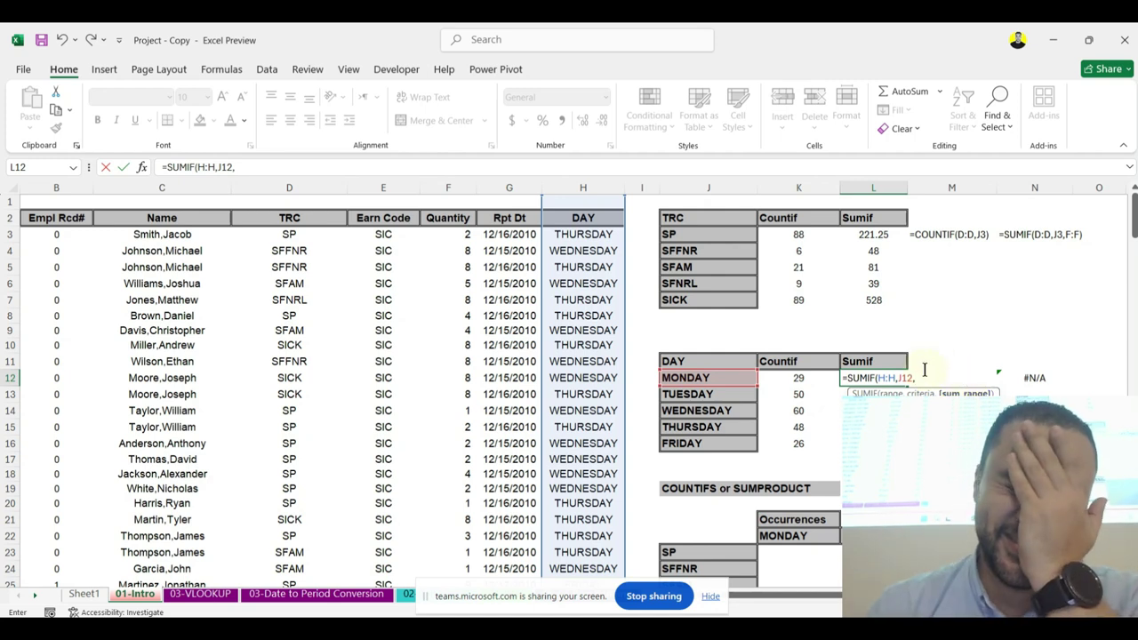
click(449, 185)
key(Return)
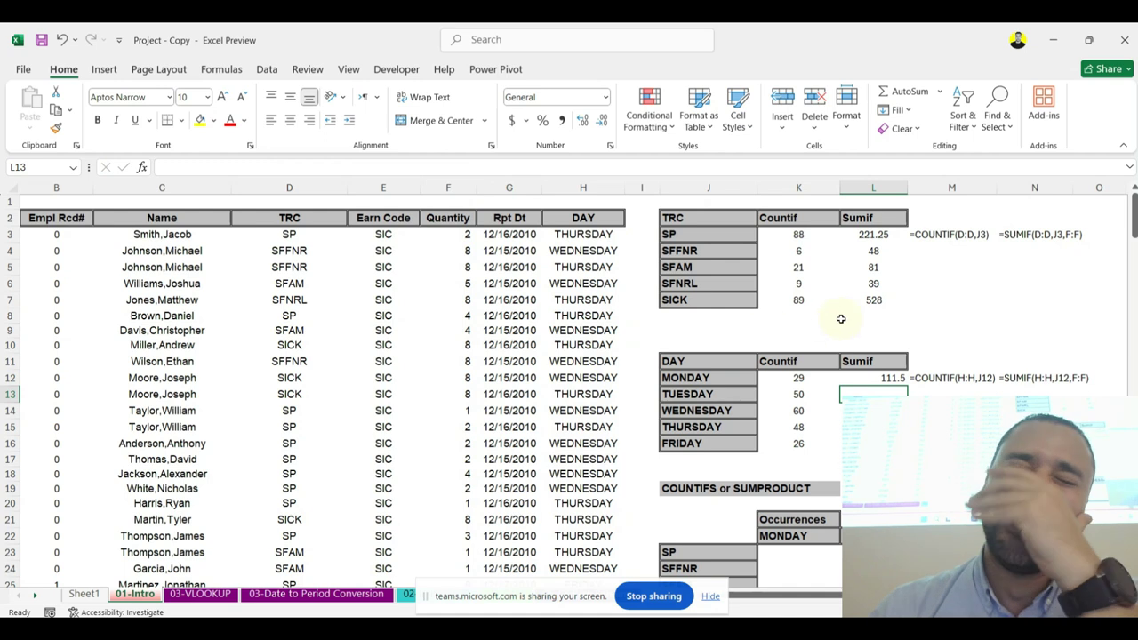
Step: Fill the SUMIF formula down to FRIDAY in L16, centre the results, and check the TUESDAY and WEDNESDAY formulas
click(873, 378)
drag(907, 385, 902, 444)
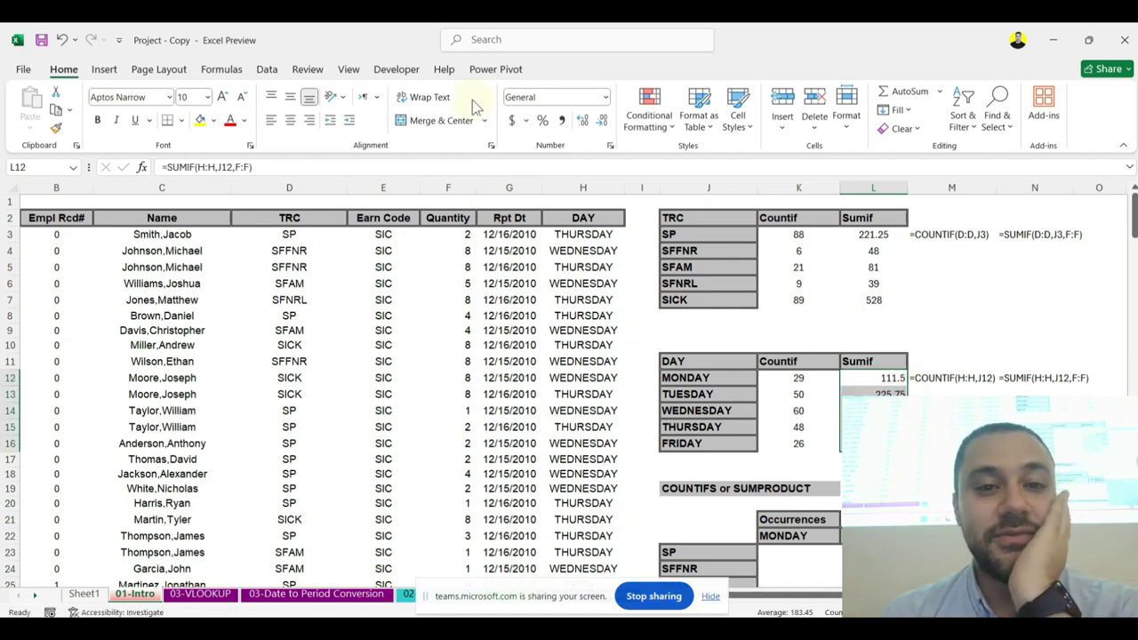
click(290, 120)
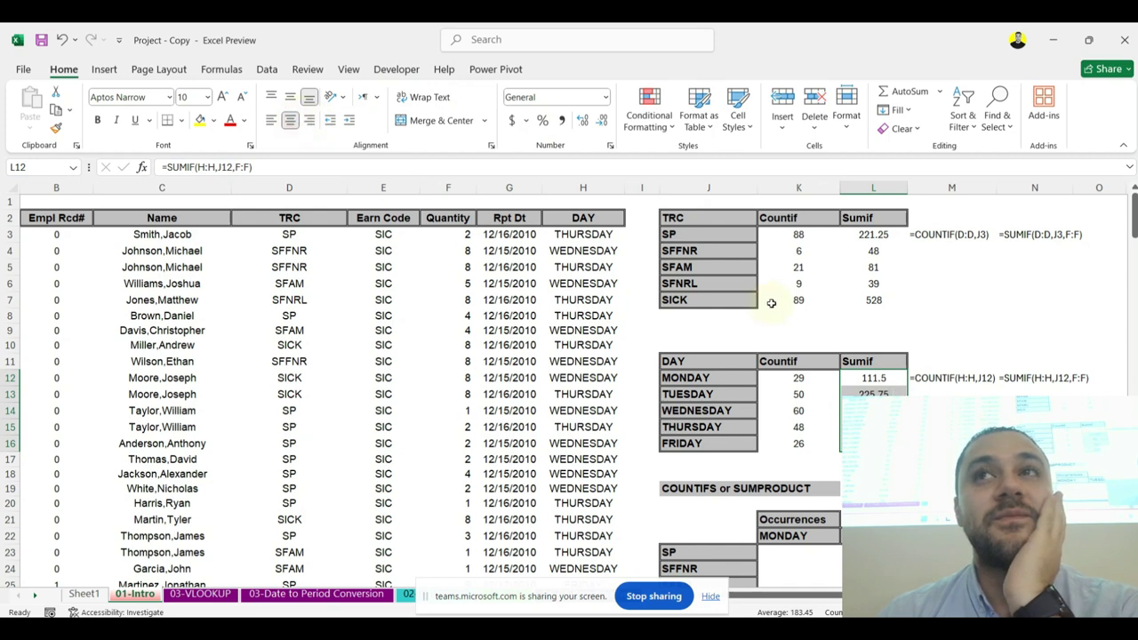
key(Return)
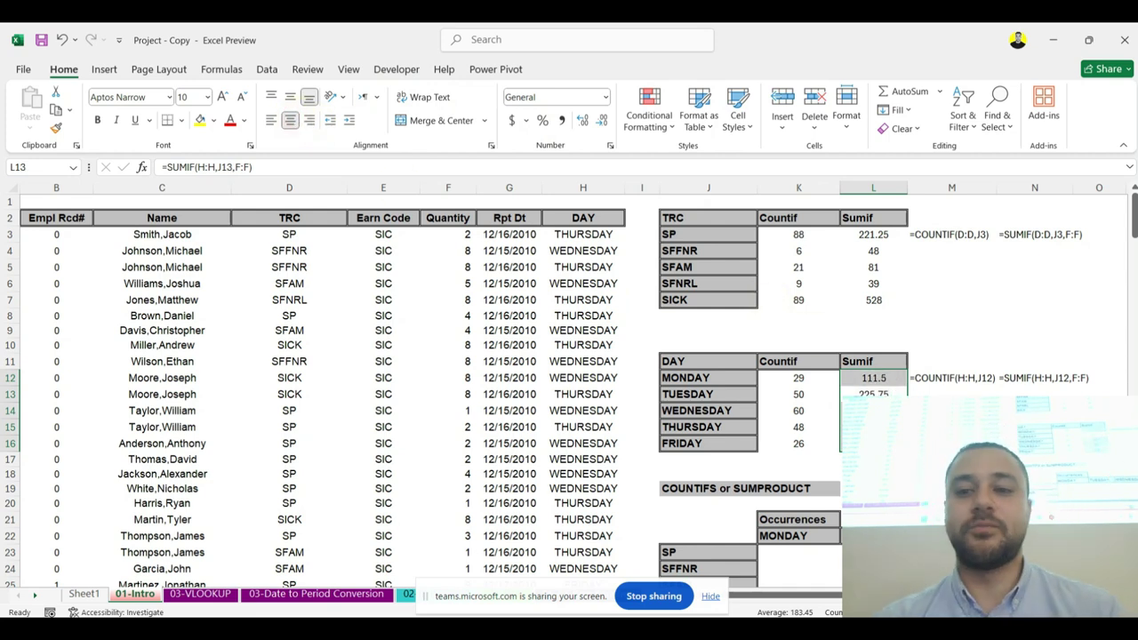
click(873, 410)
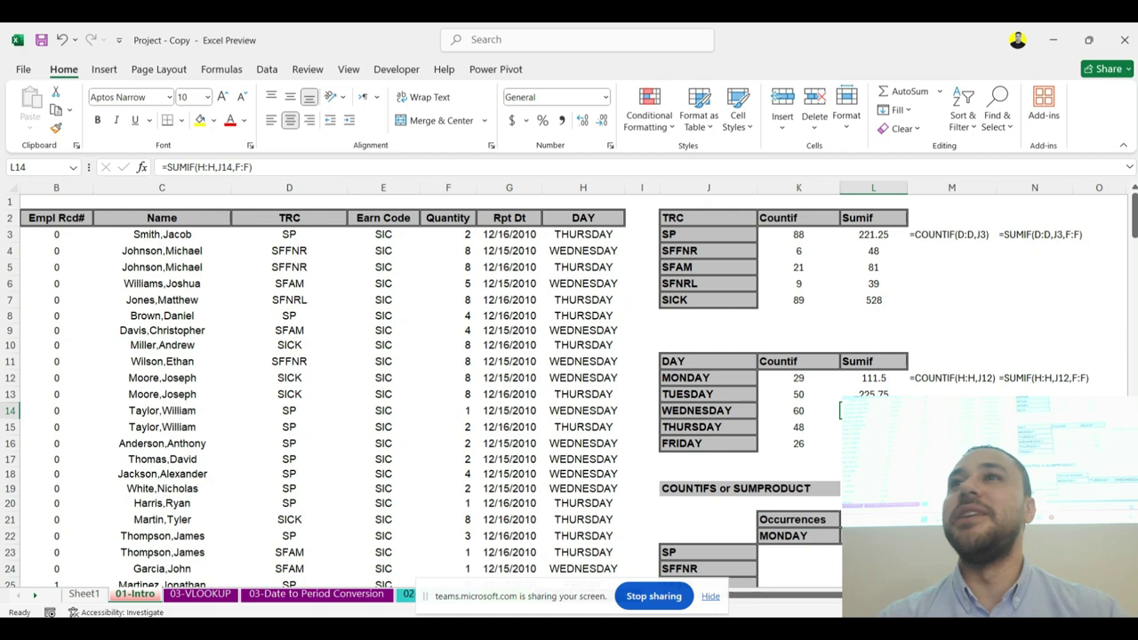
key(Right)
key(Right)
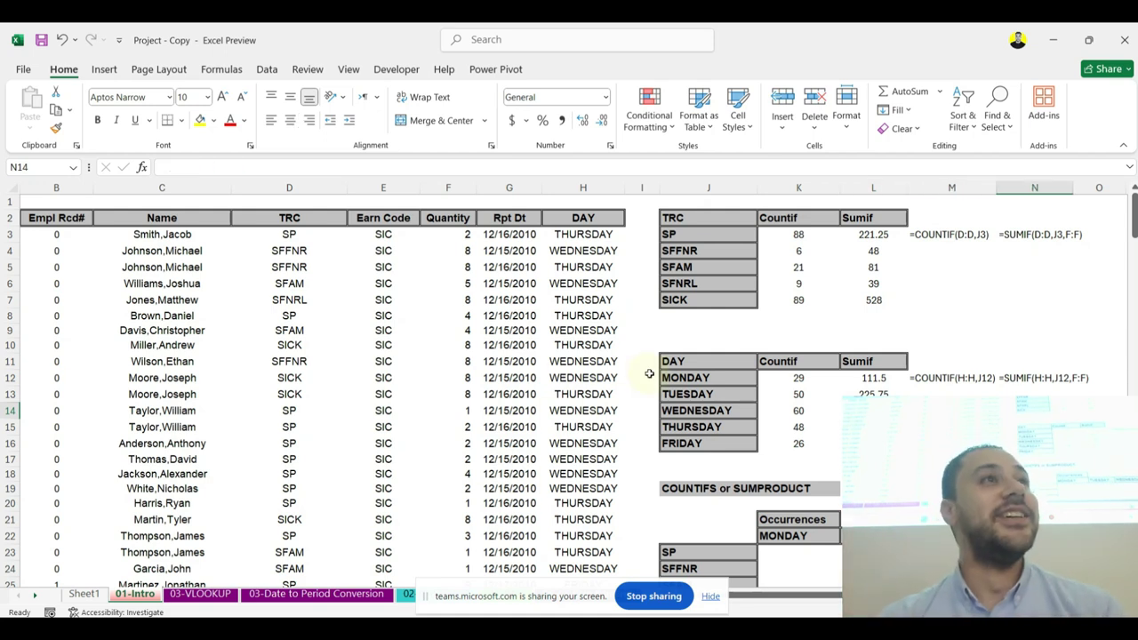
click(694, 377)
drag(380, 360, 5, 423)
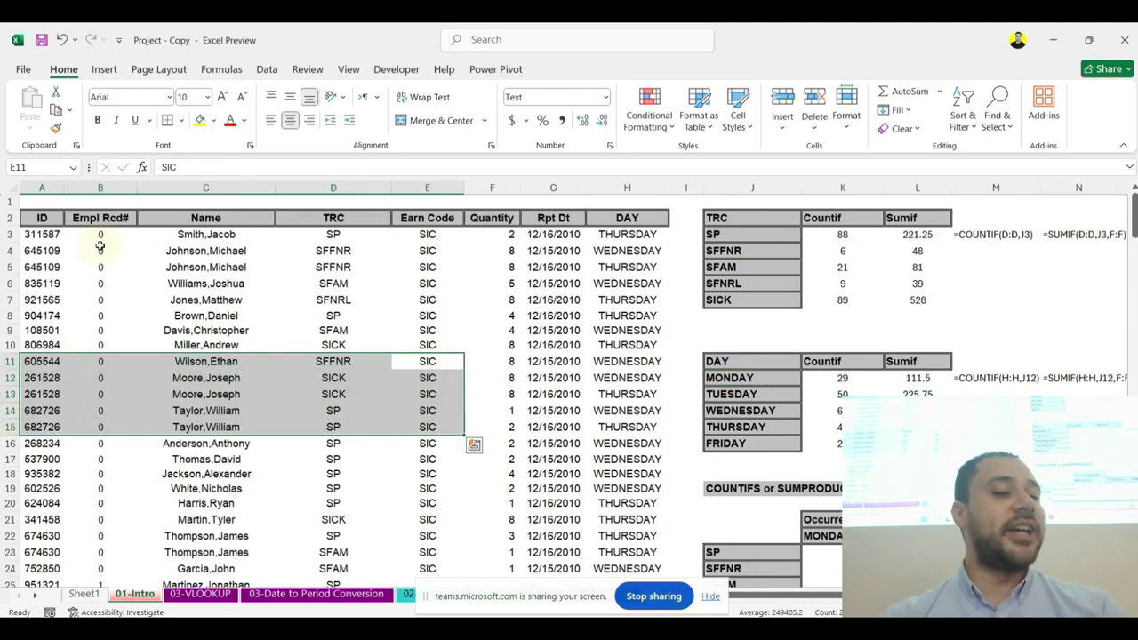
click(44, 233)
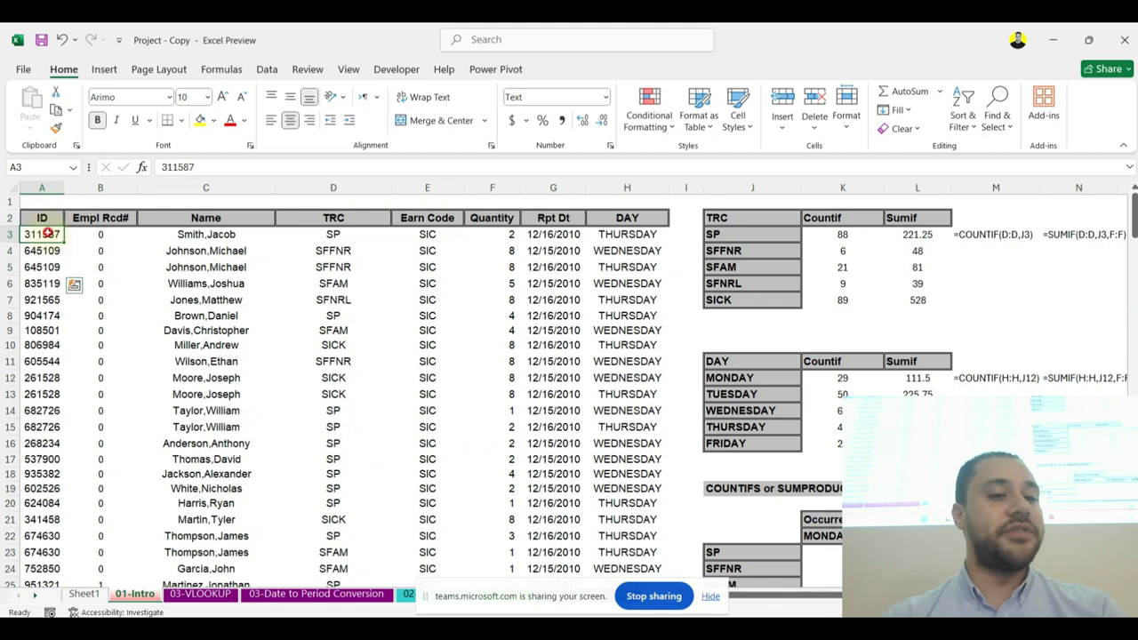
click(204, 220)
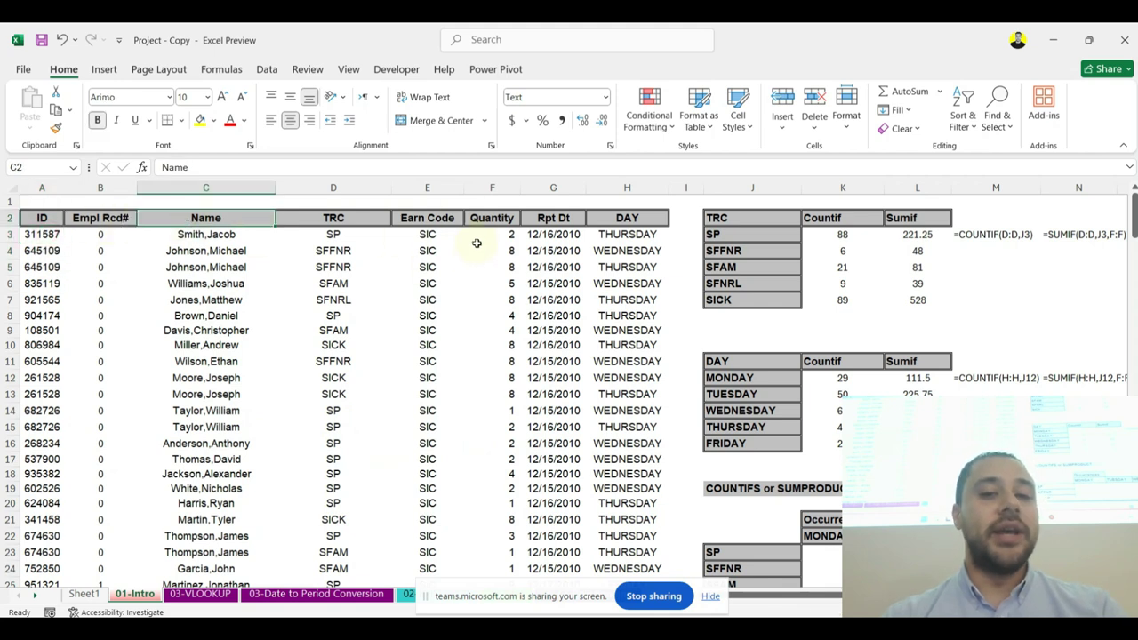
click(510, 235)
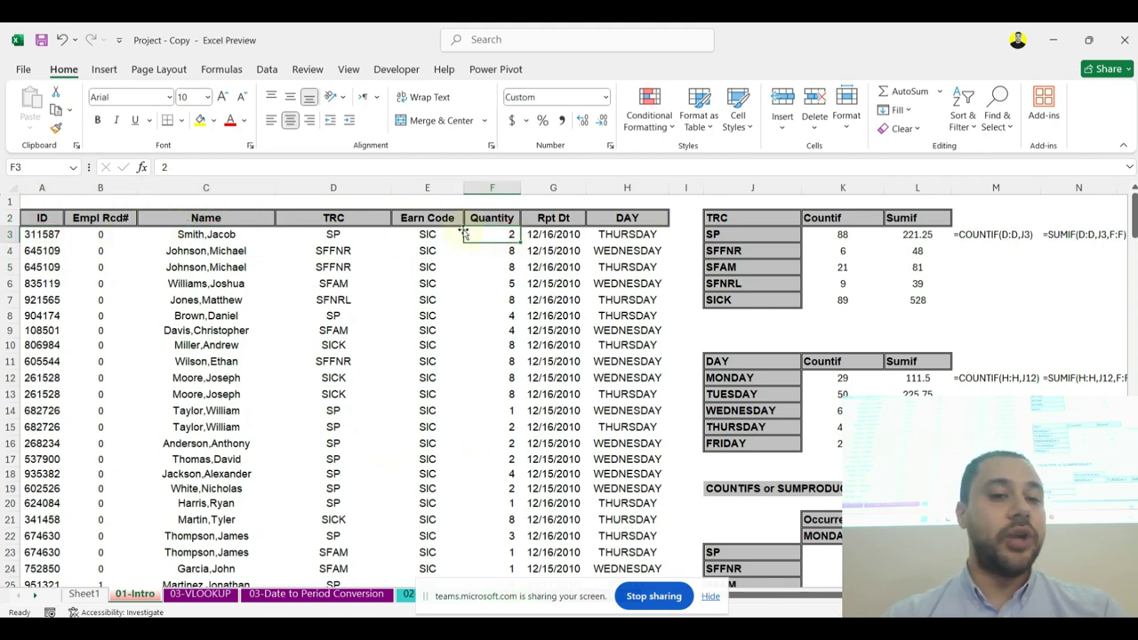
drag(331, 235, 365, 394)
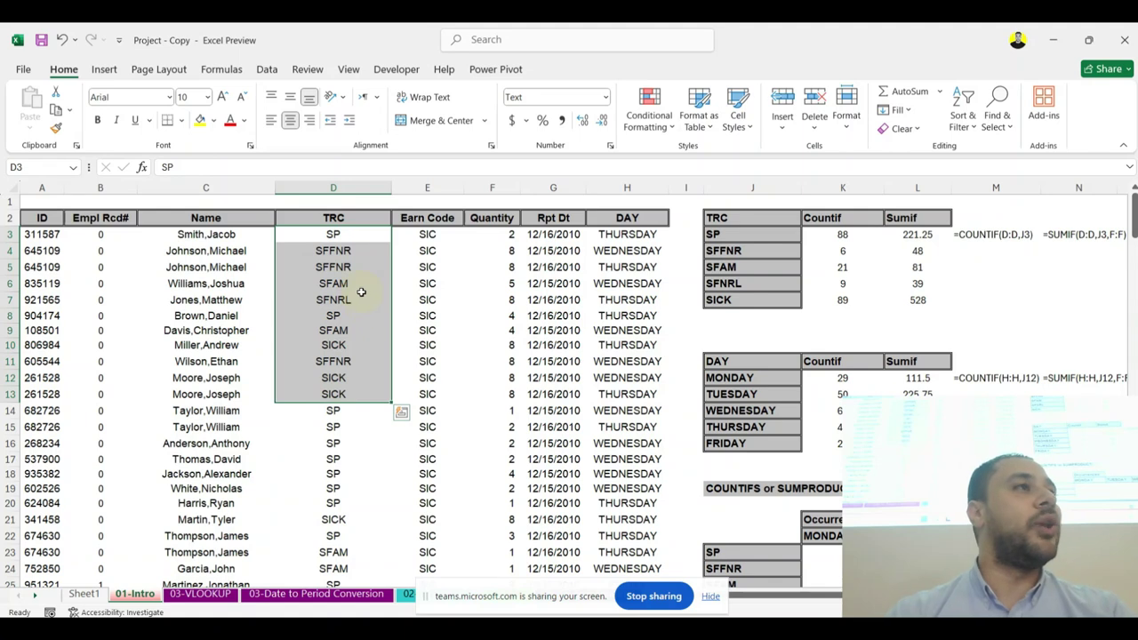
click(358, 299)
scroll(356, 373, down, 7)
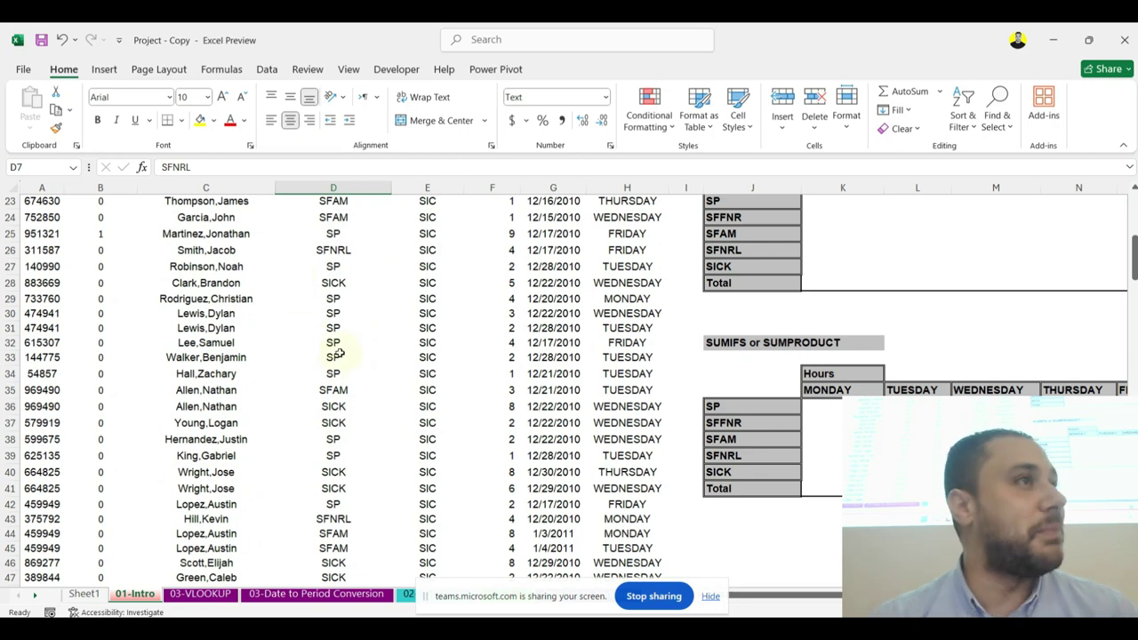
click(351, 273)
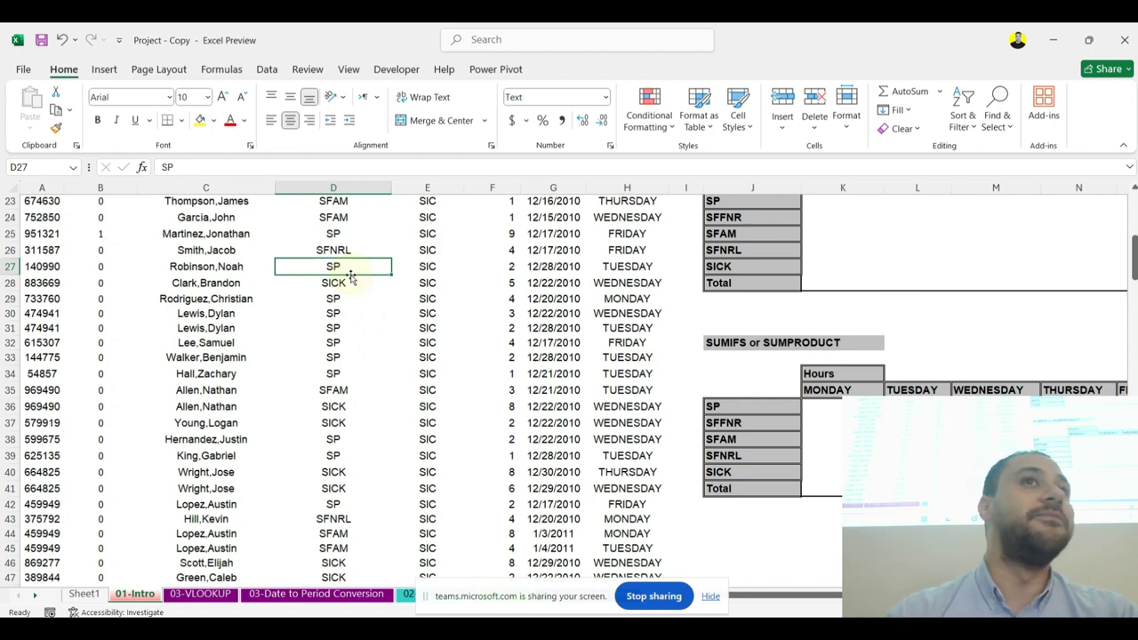
scroll(367, 283, up, 7)
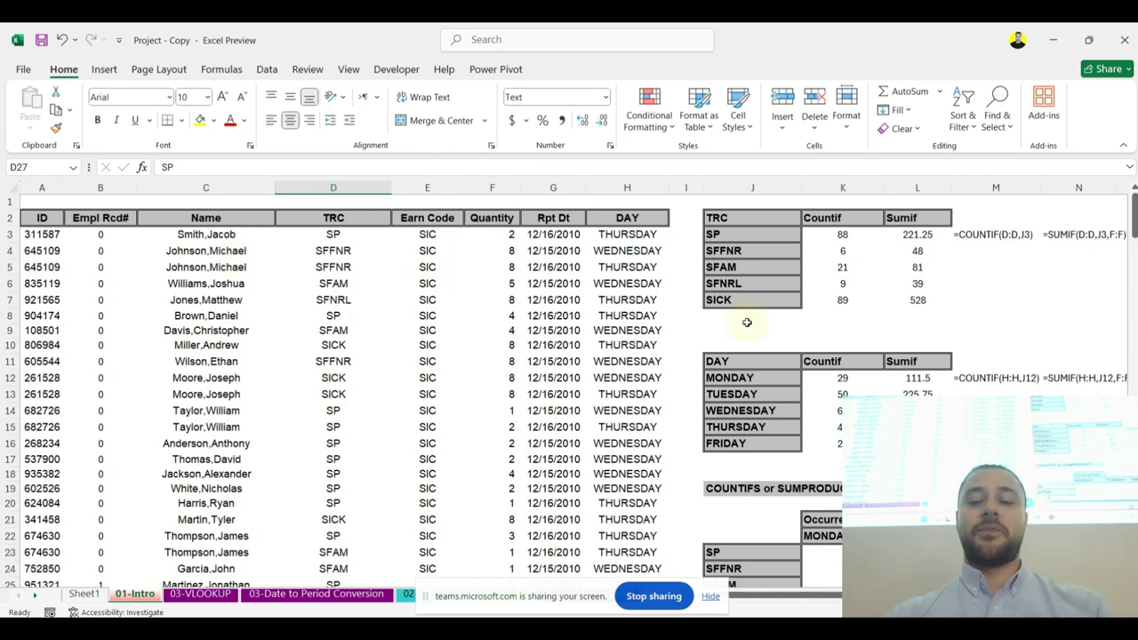
click(917, 394)
scroll(917, 393, down, 3)
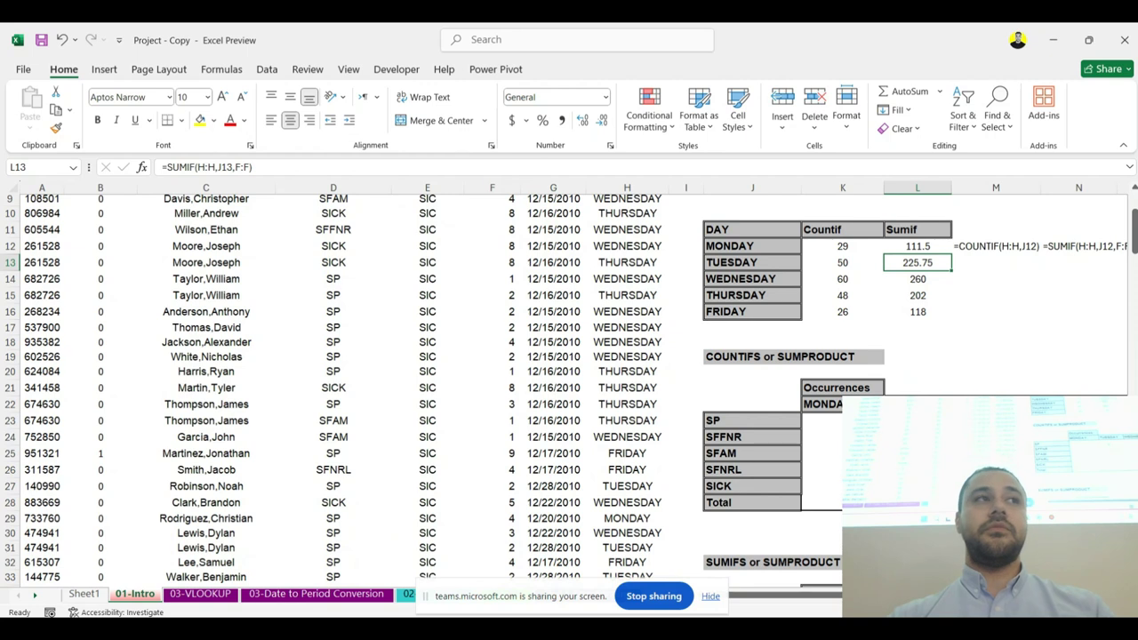
Step: Start a COUNTIFS formula in the SP/MONDAY cell with column D, then abandon it
scroll(917, 394, down, 1)
click(829, 379)
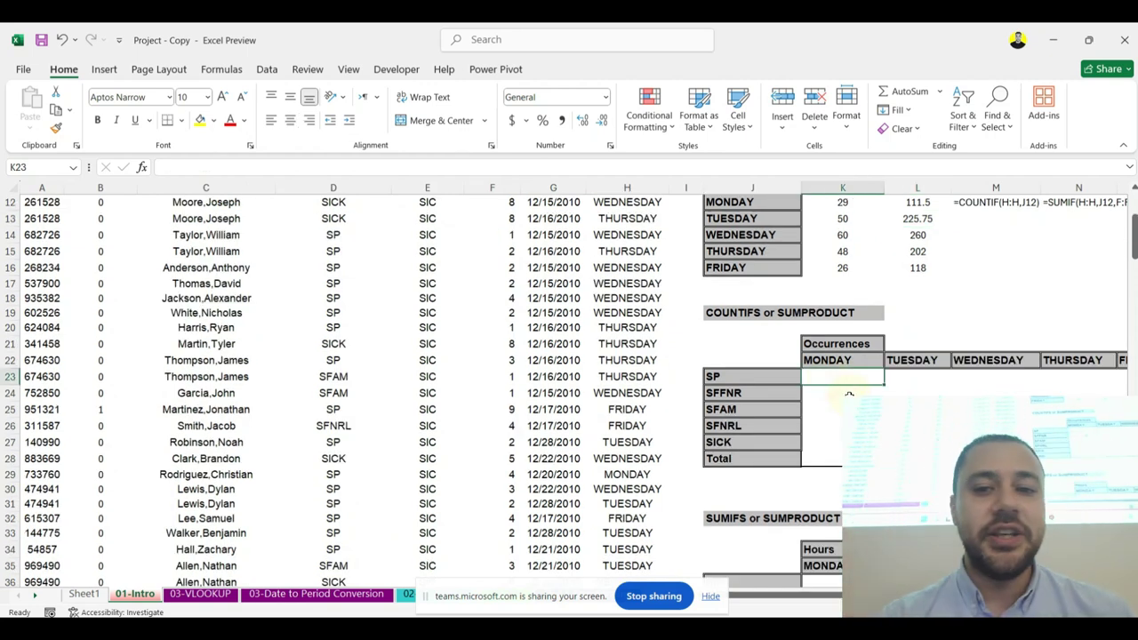
click(777, 377)
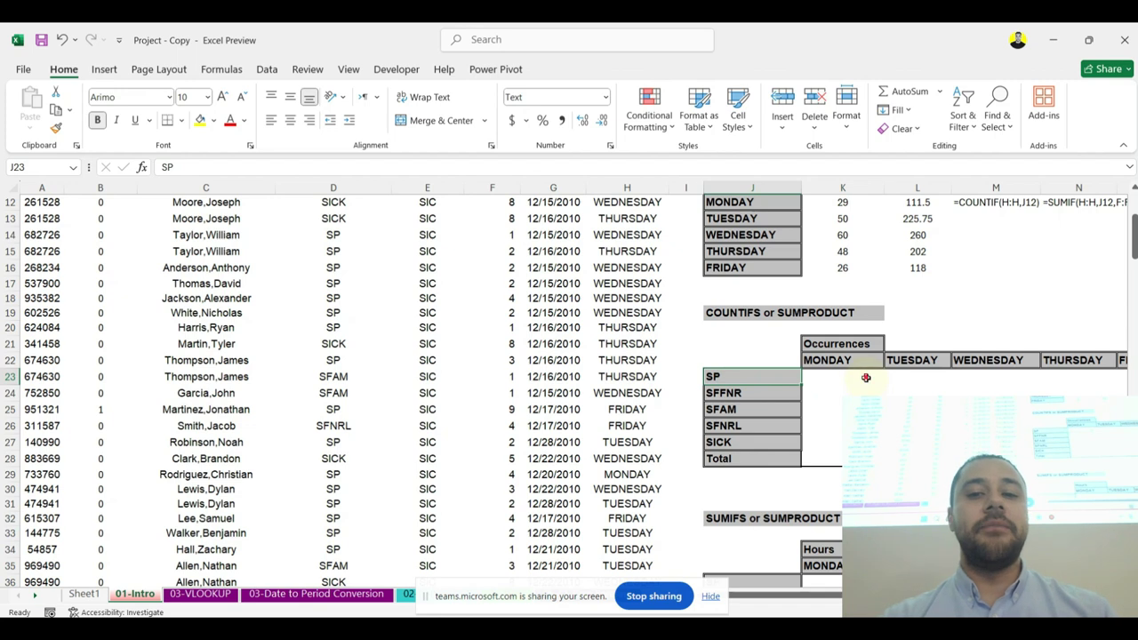
click(866, 377)
text(=coun)
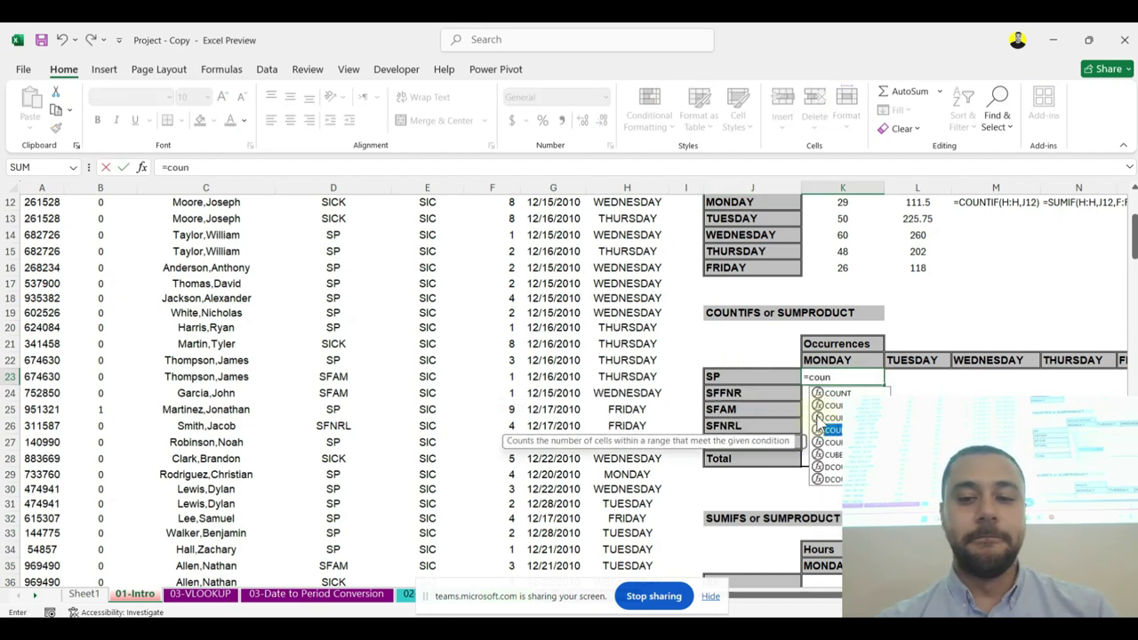
double_click(818, 427)
key(Return)
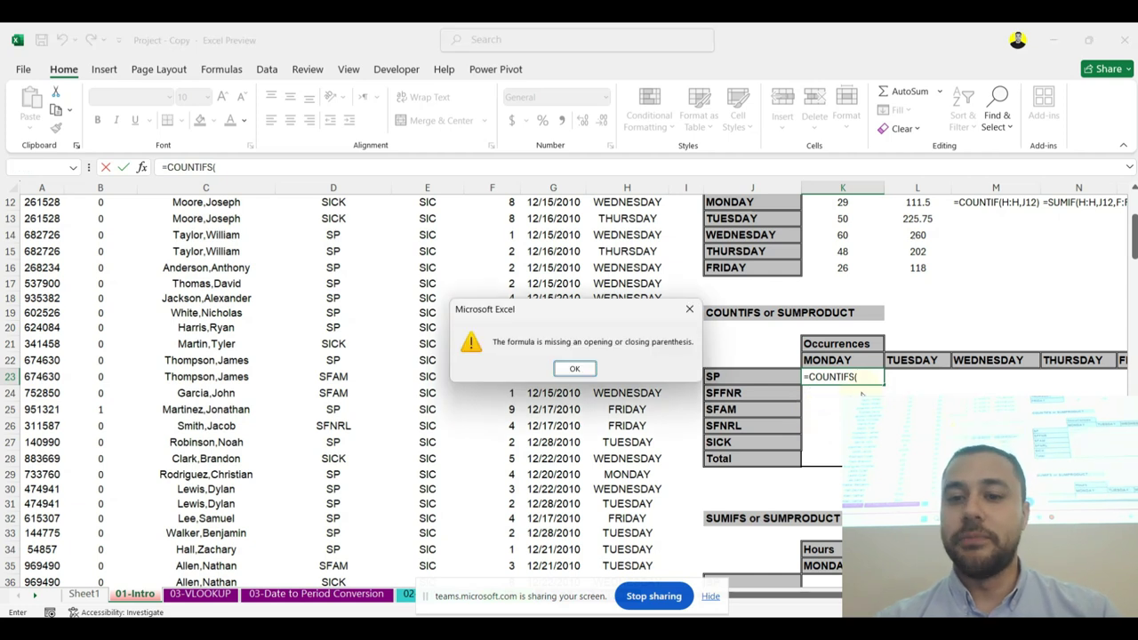
key(Return)
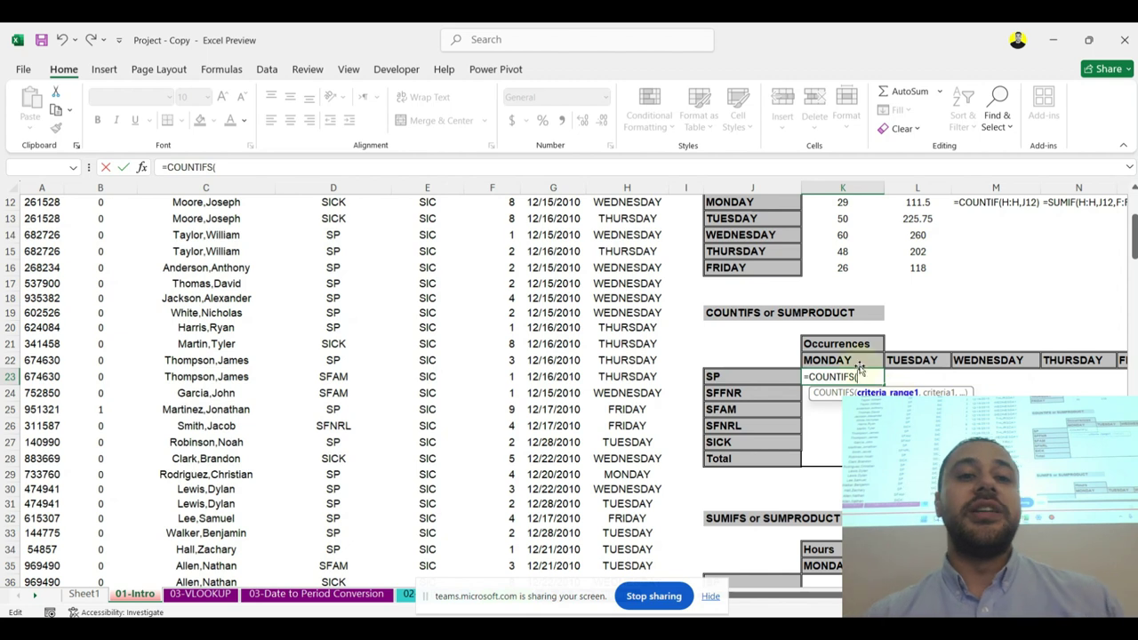
scroll(398, 306, up, 2)
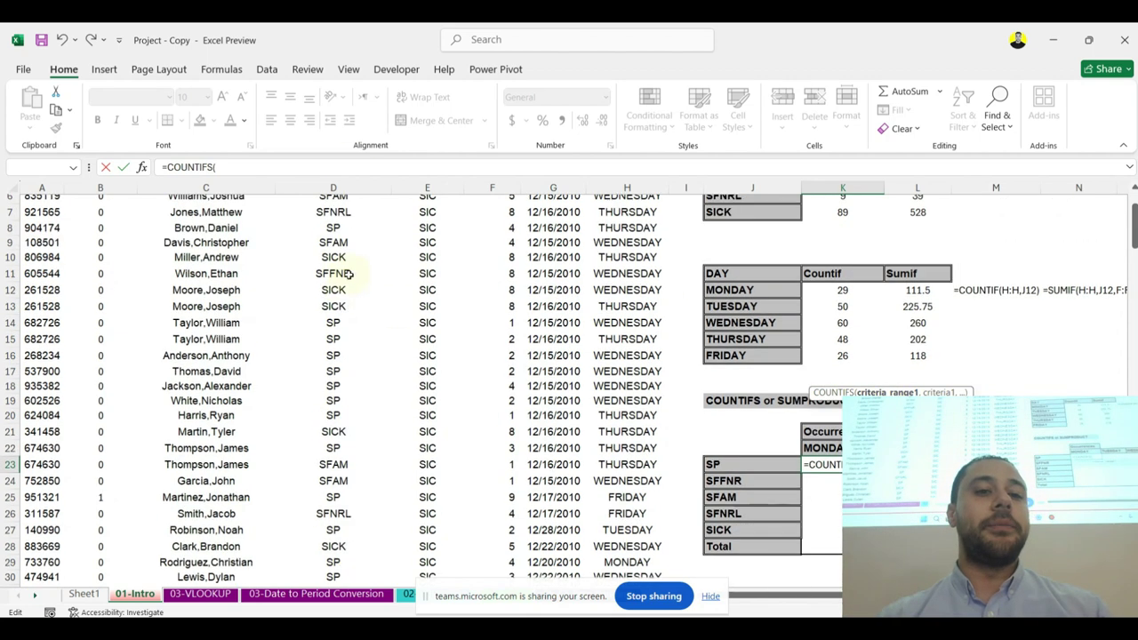
click(352, 183)
text(,)
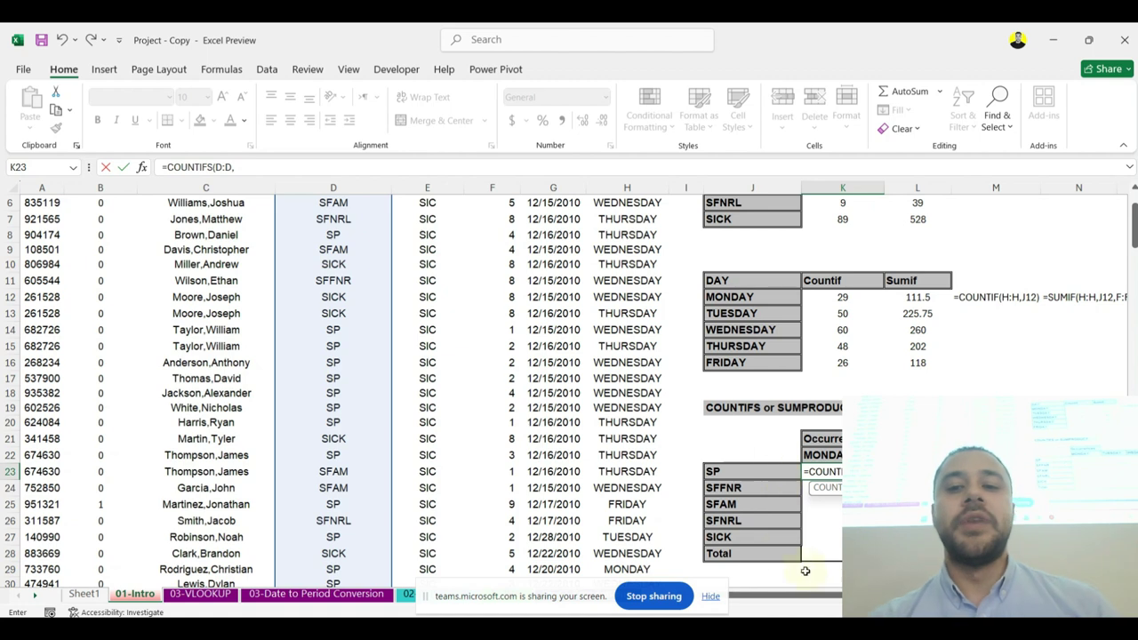
key(Escape)
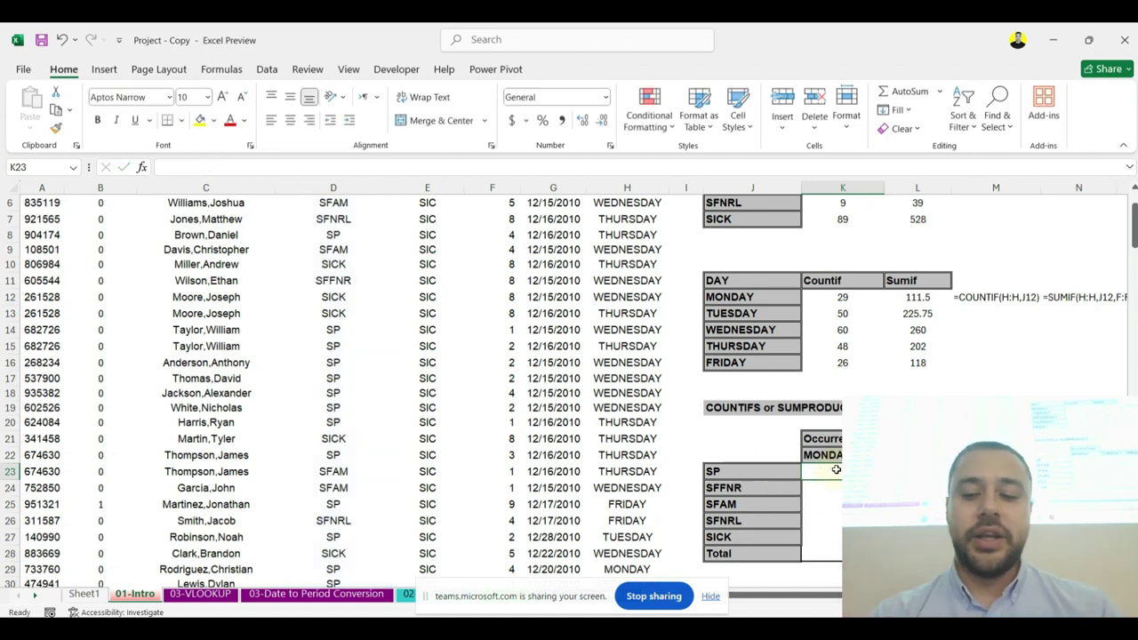
Step: Enter =COUNTIFS(D:D,J23,H:H,K22) in K23 to count SP rows on MONDAY
text(=COUNT()
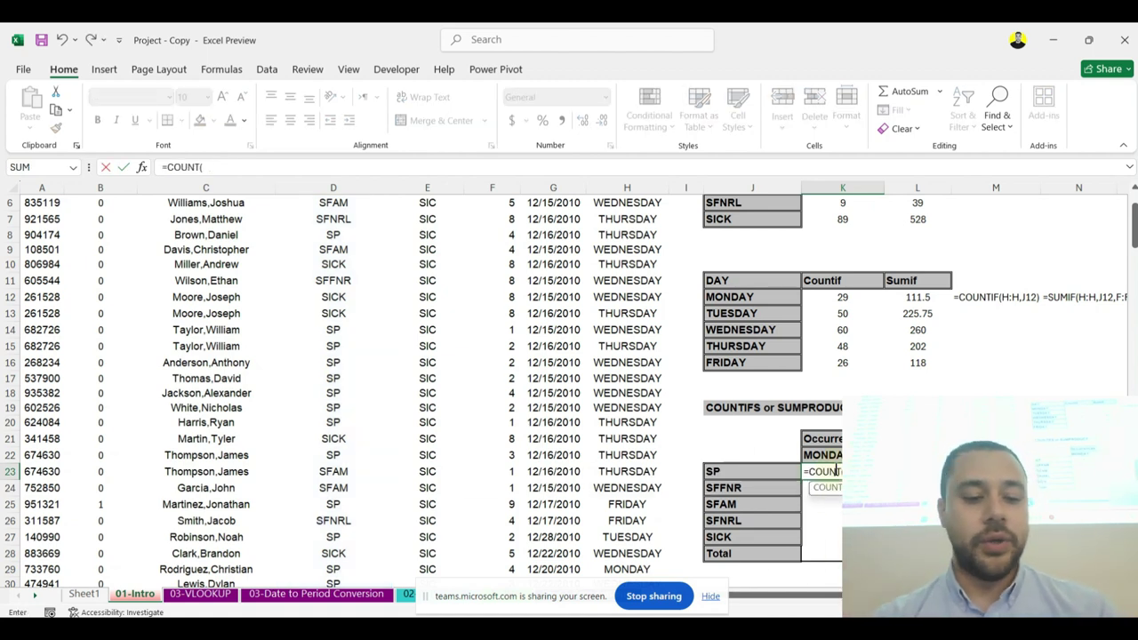
key(BackSpace)
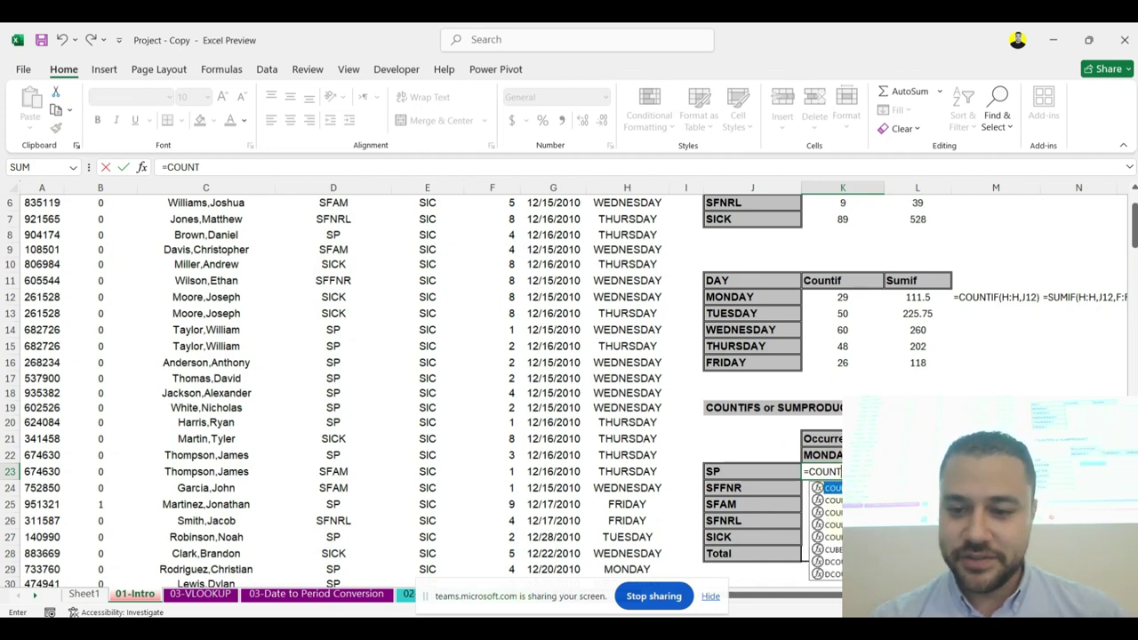
text(IFS()
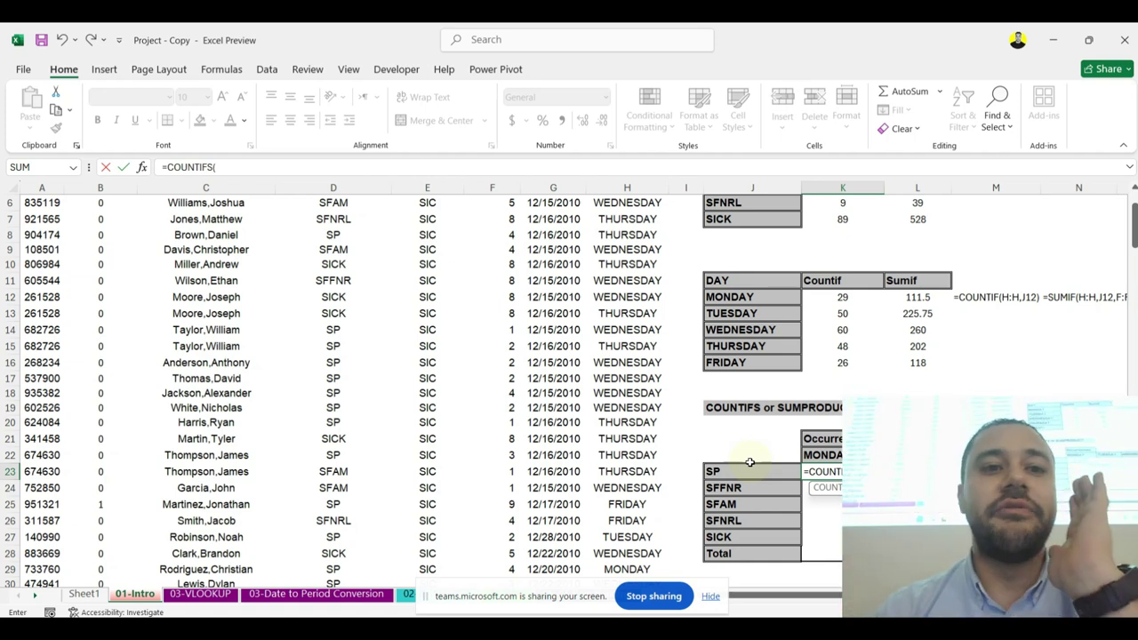
click(320, 187)
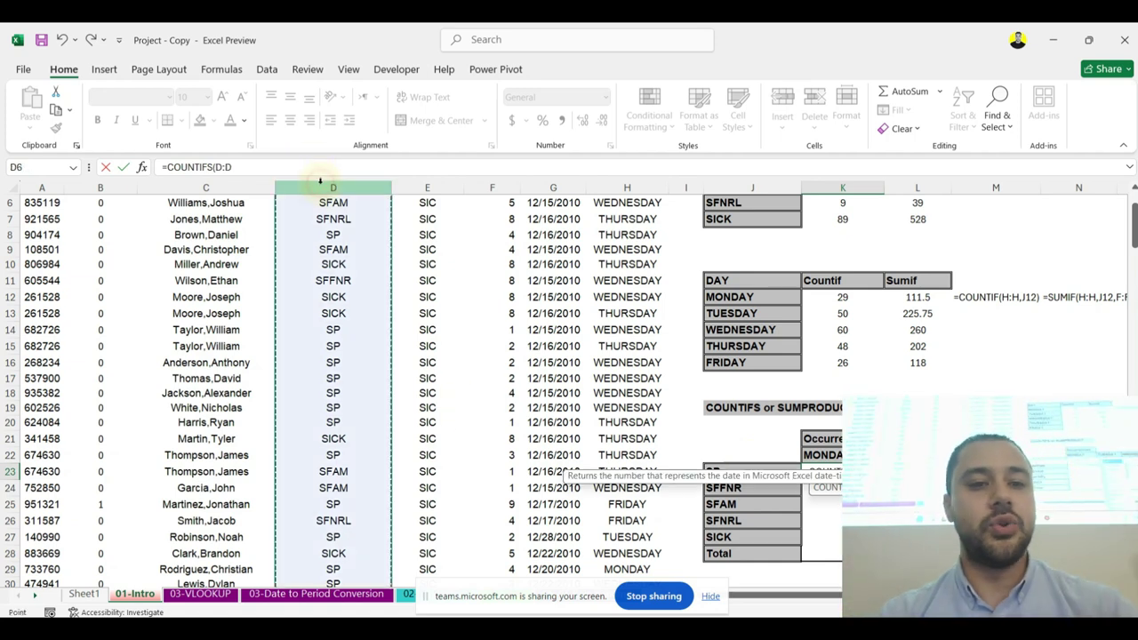
text(,)
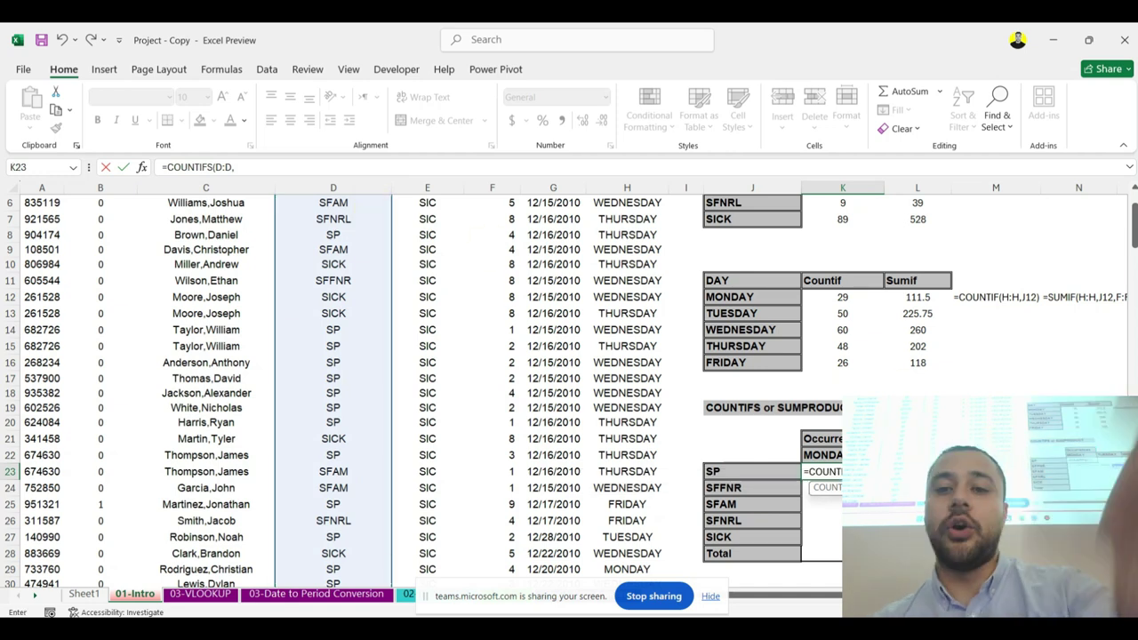
click(751, 471)
text(,)
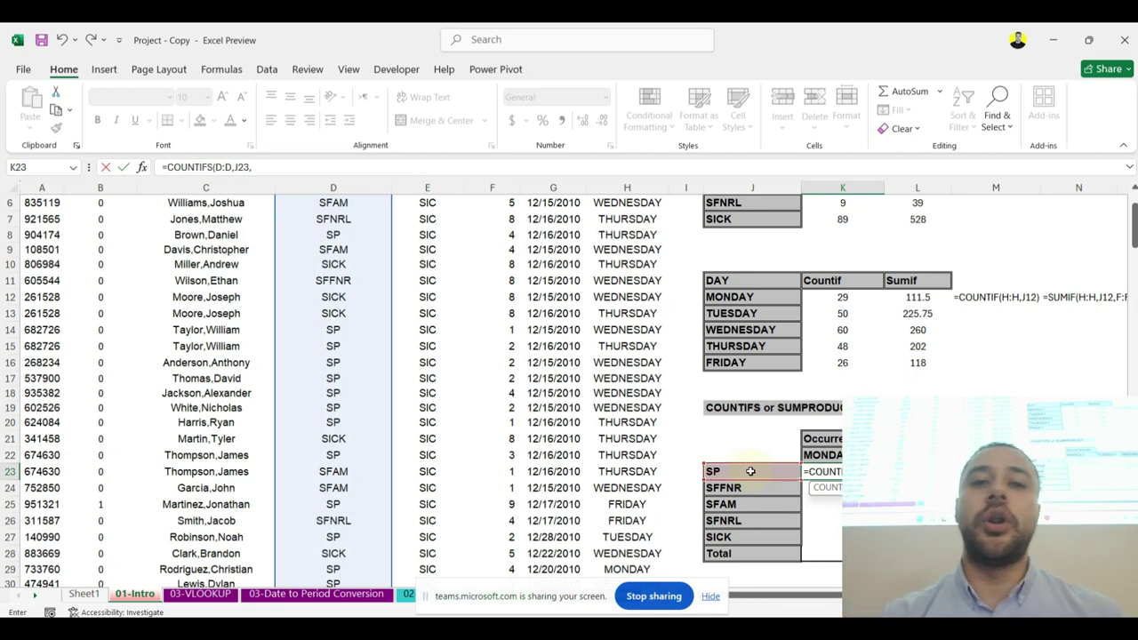
click(599, 186)
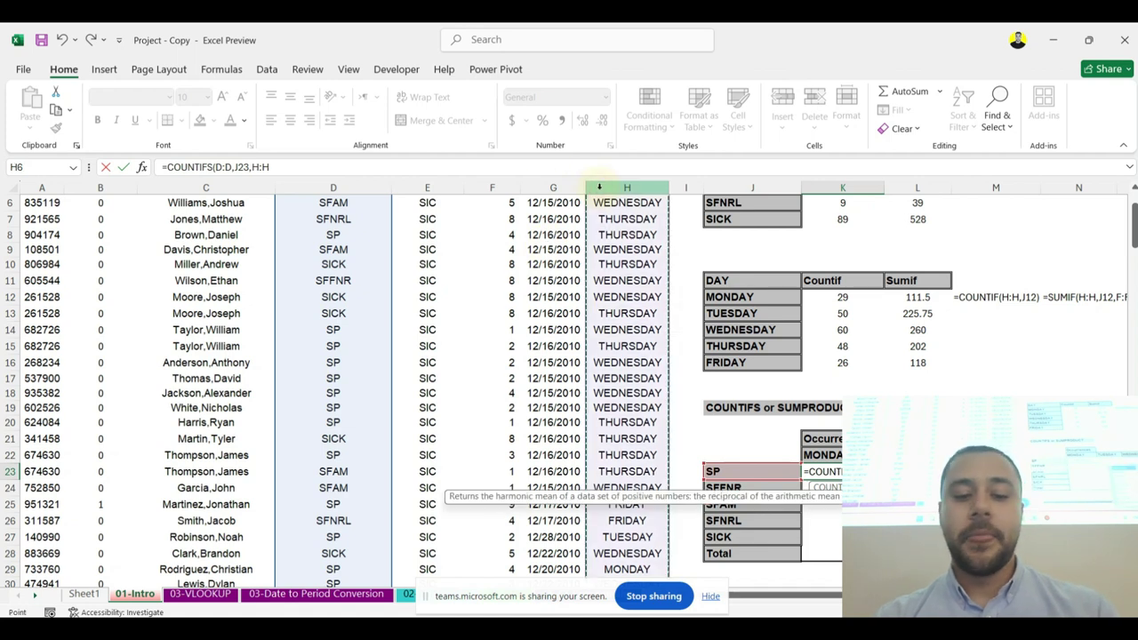
text(,)
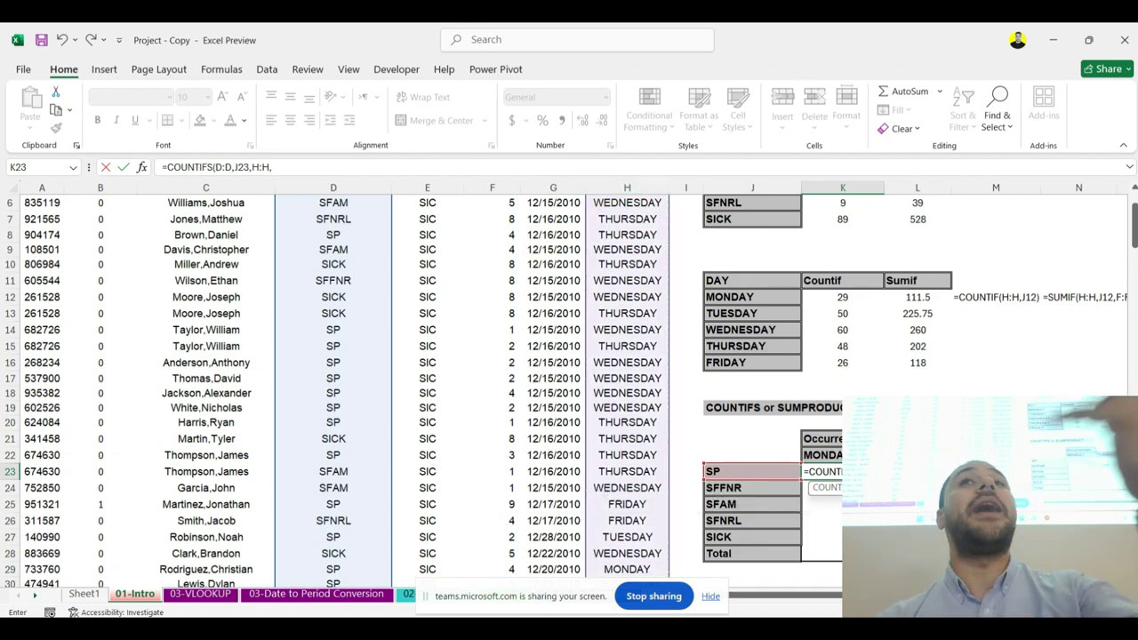
key(Up)
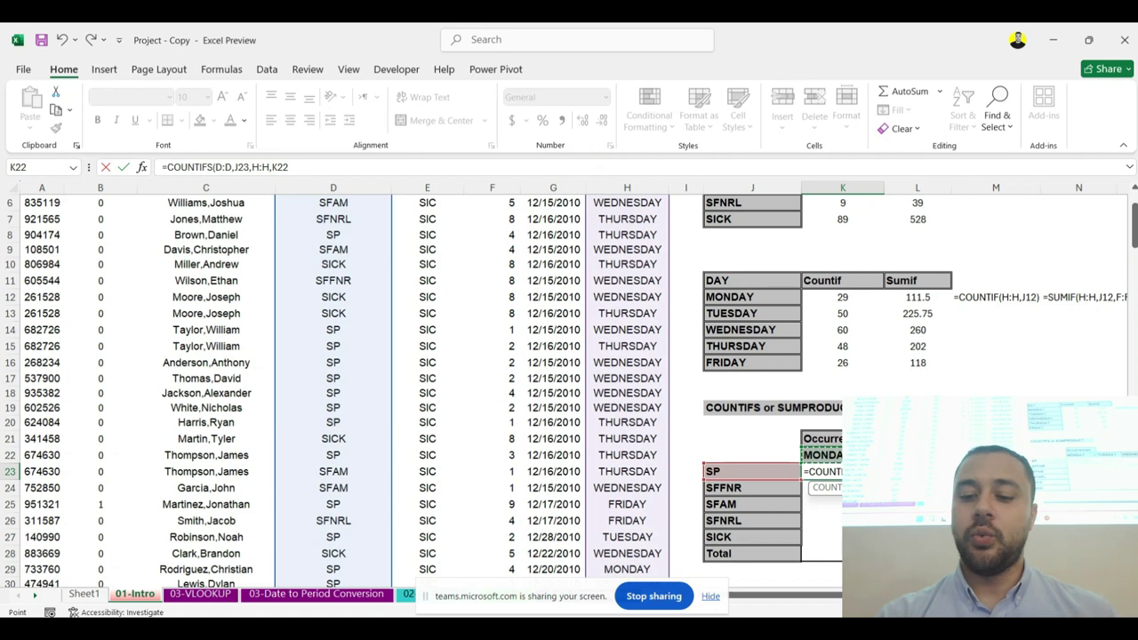
key(Return)
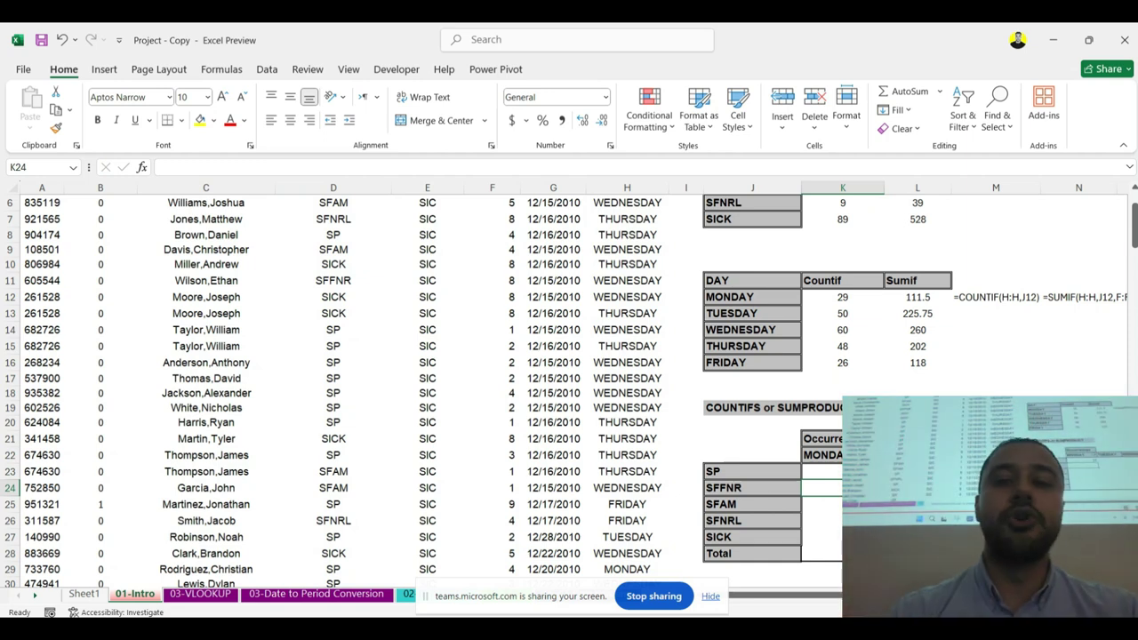
click(822, 471)
drag(884, 479, 883, 561)
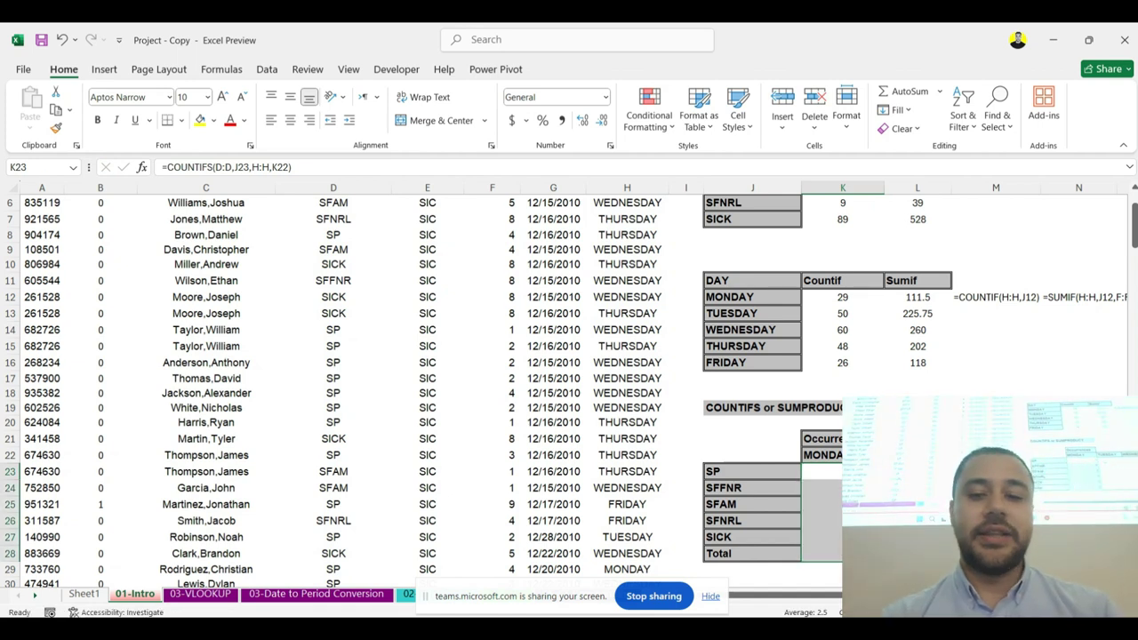
click(823, 471)
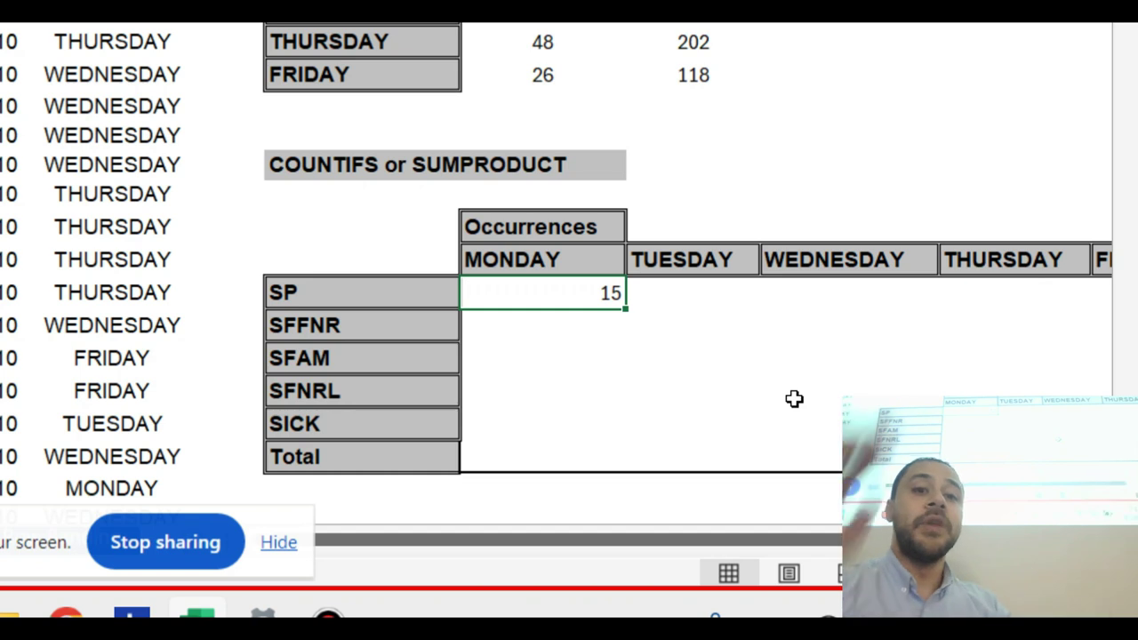
drag(625, 306, 963, 406)
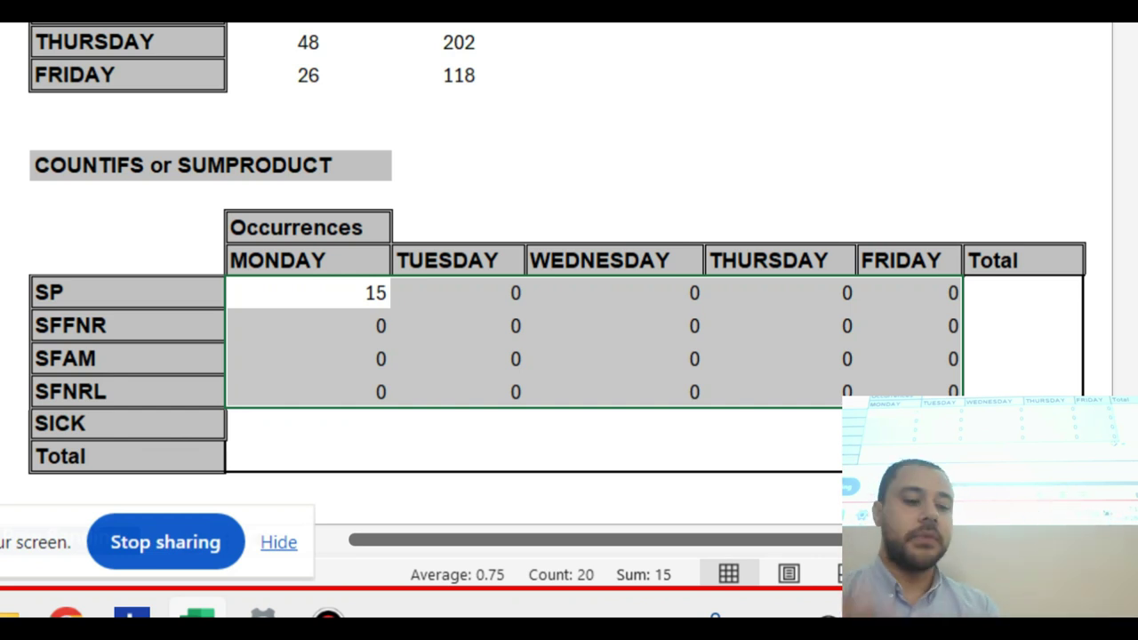
key(ctrl+z)
key(ctrl+z)
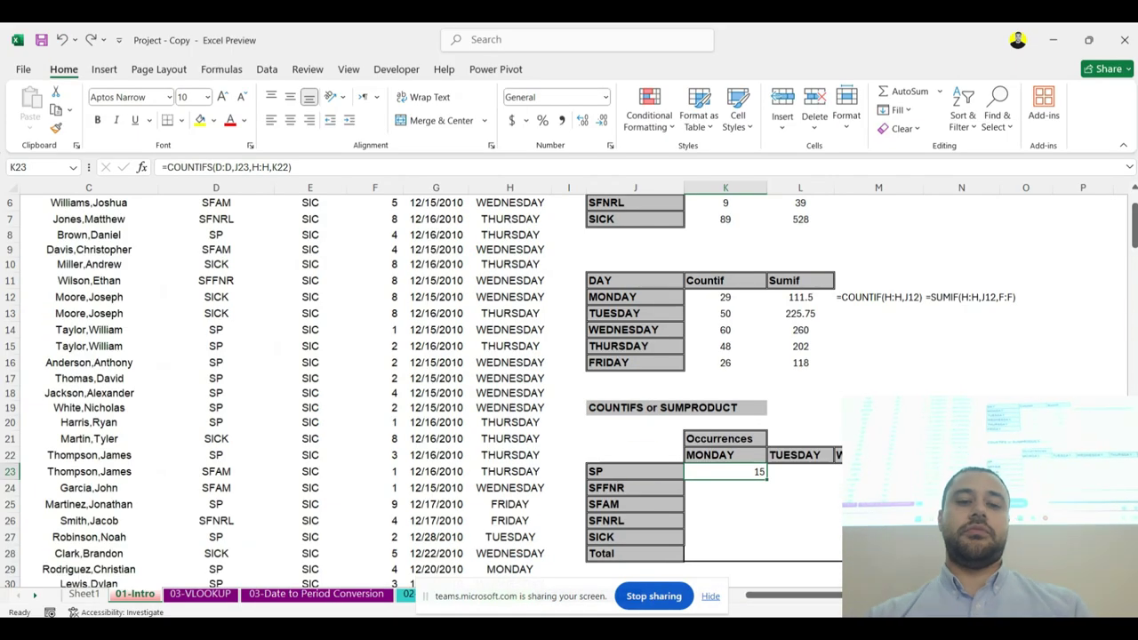
Step: Add a new sheet, enter headers 2, 3, 4, 5 in G4:J4, and centre columns G:L
click(711, 596)
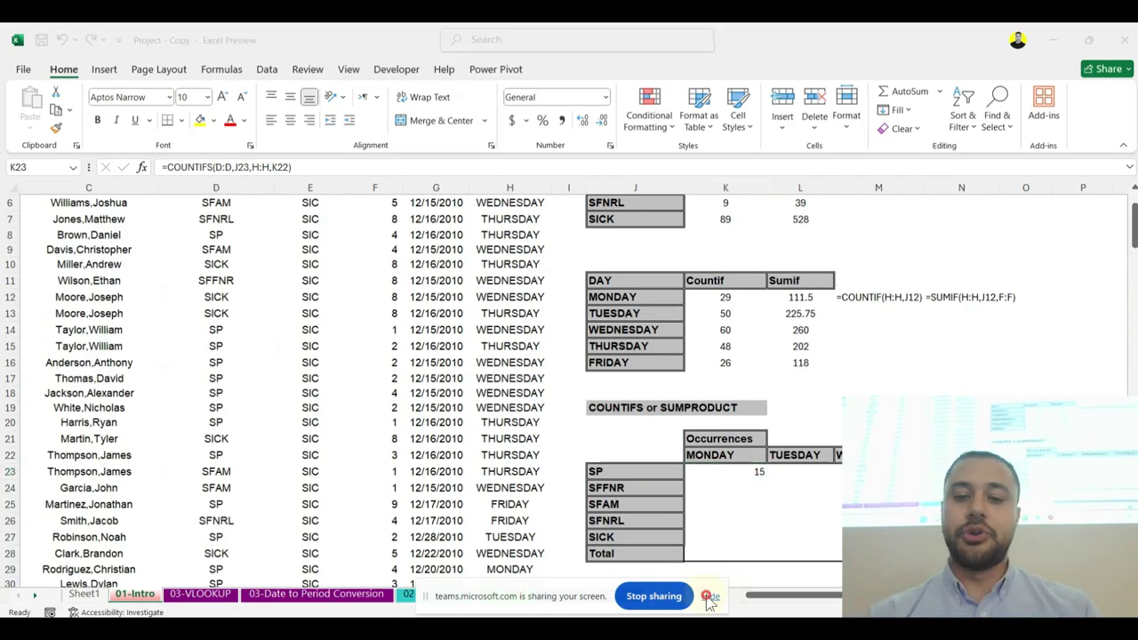
click(668, 595)
click(318, 238)
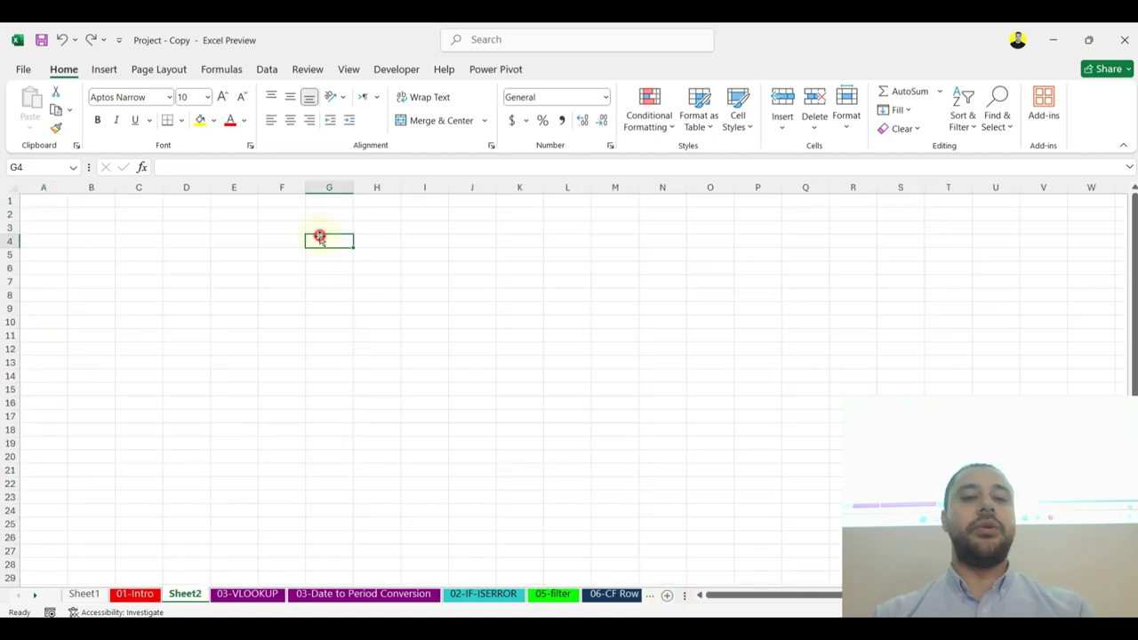
text(2)
key(Tab)
text(3)
key(Tab)
text(4)
key(Tab)
text(5)
key(Tab)
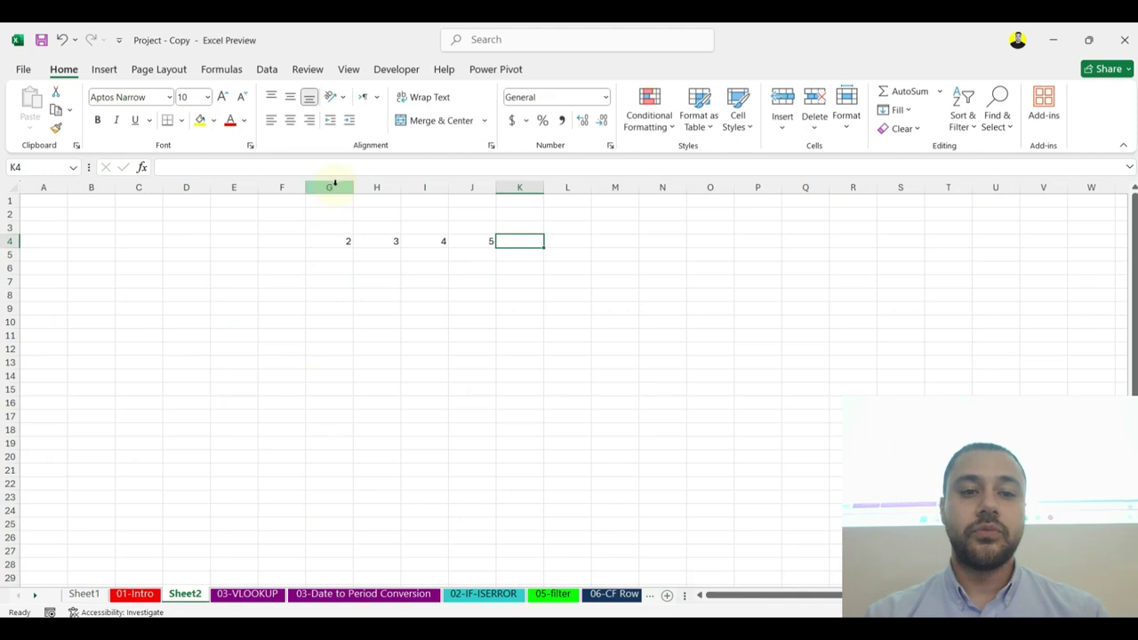
drag(330, 186, 589, 187)
click(290, 121)
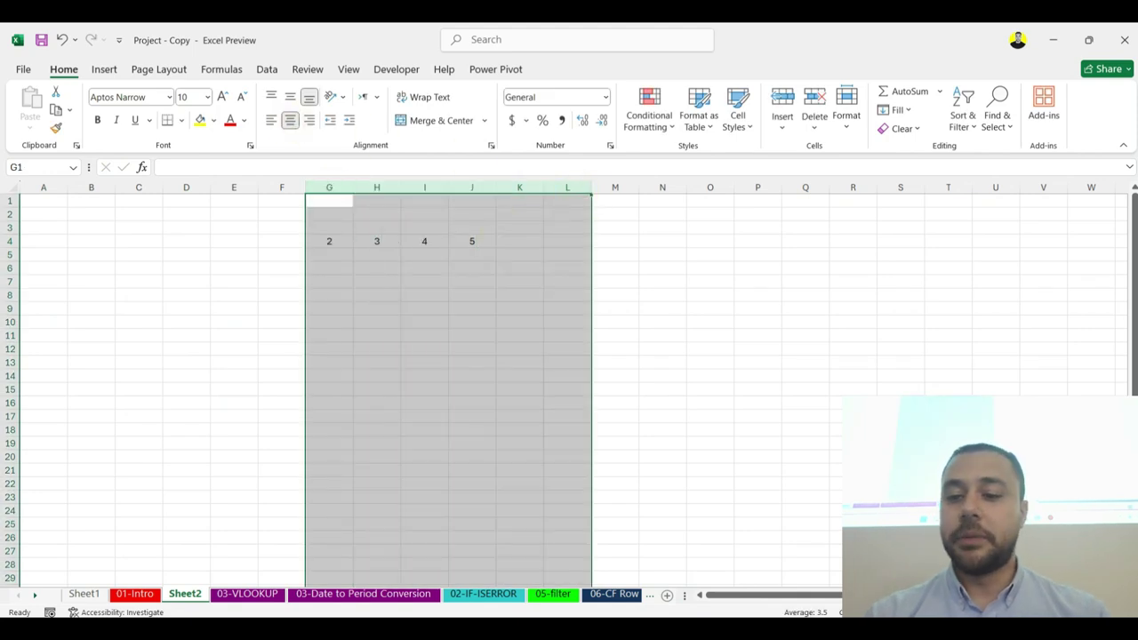
Step: Enter row labels 1, 5, 6, 8 in E5:E8 and delete the empty column F
scroll(569, 382, up, 5)
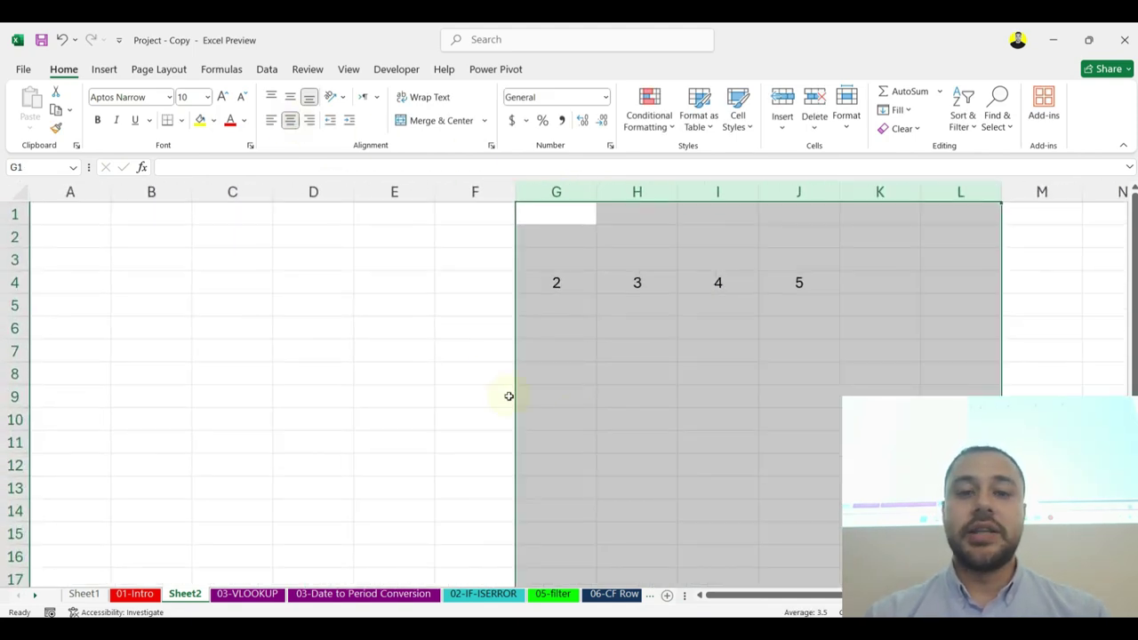
click(432, 315)
text(1)
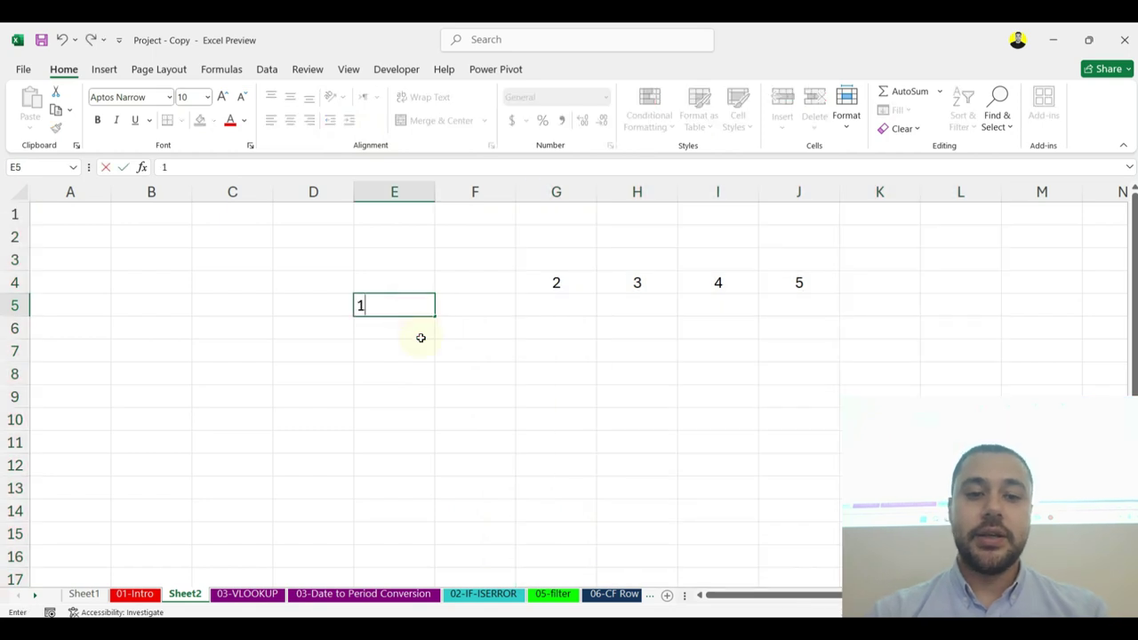
key(Return)
text(5)
key(Return)
text(6)
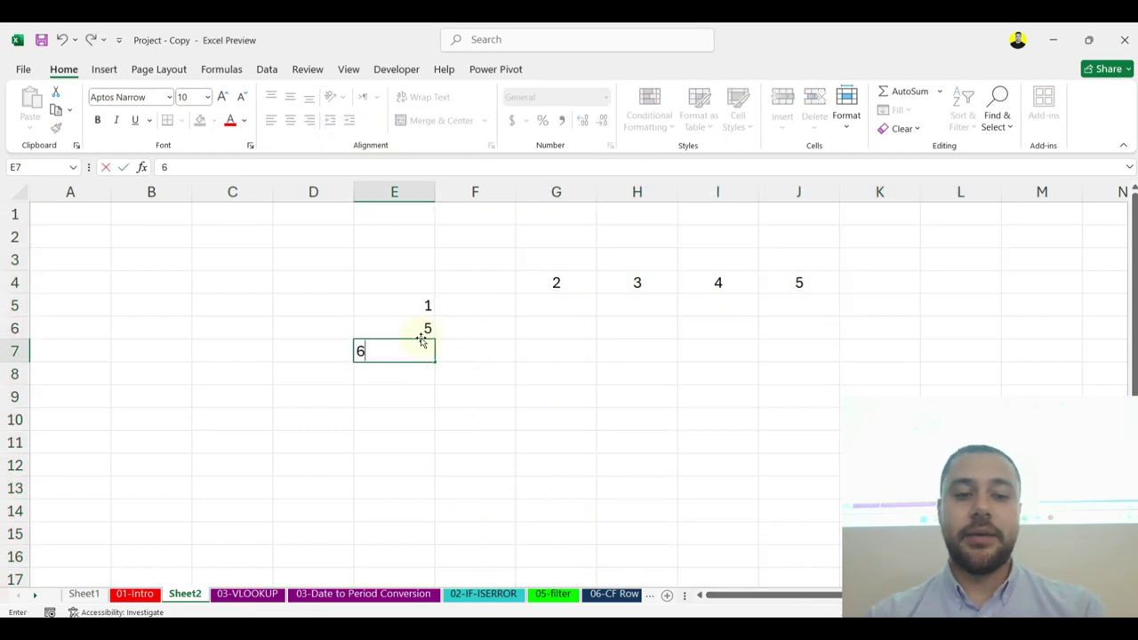
key(Return)
text(8)
key(Return)
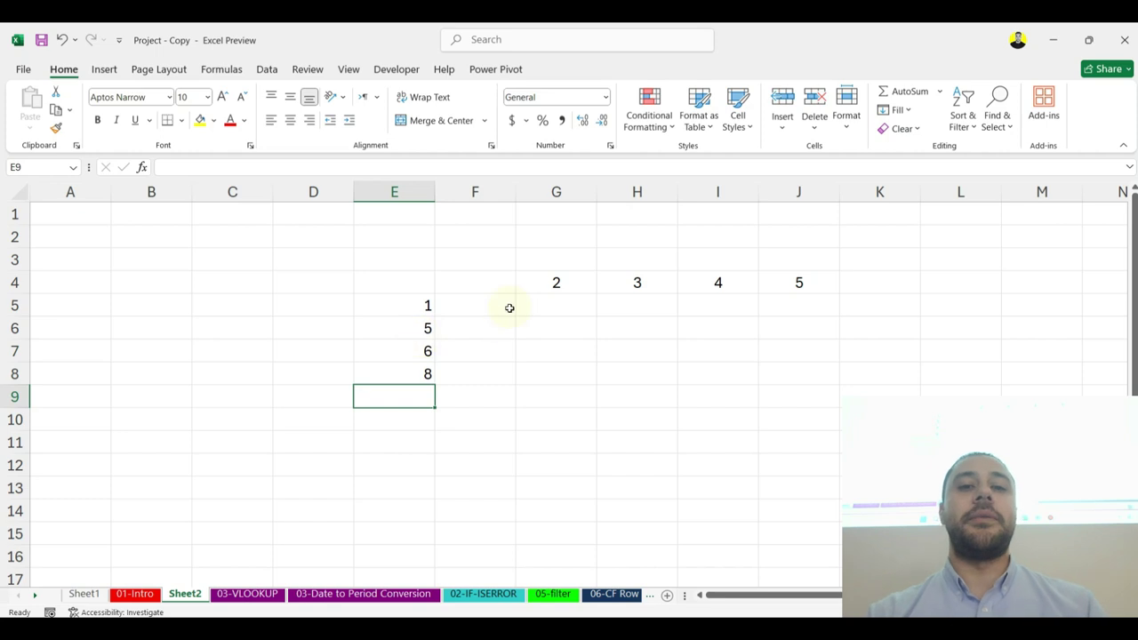
right_click(490, 191)
click(529, 339)
Step: Centre columns E–I, then pair row label 1 with each header 2, 3, 4, 5
drag(394, 192, 752, 213)
click(290, 120)
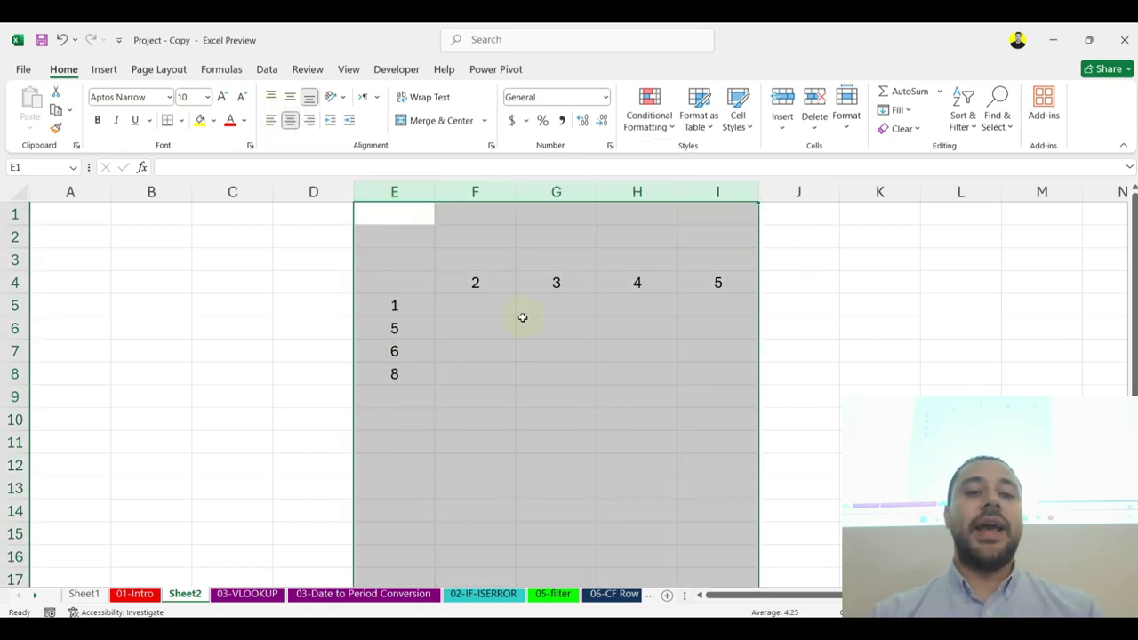
click(521, 328)
click(410, 306)
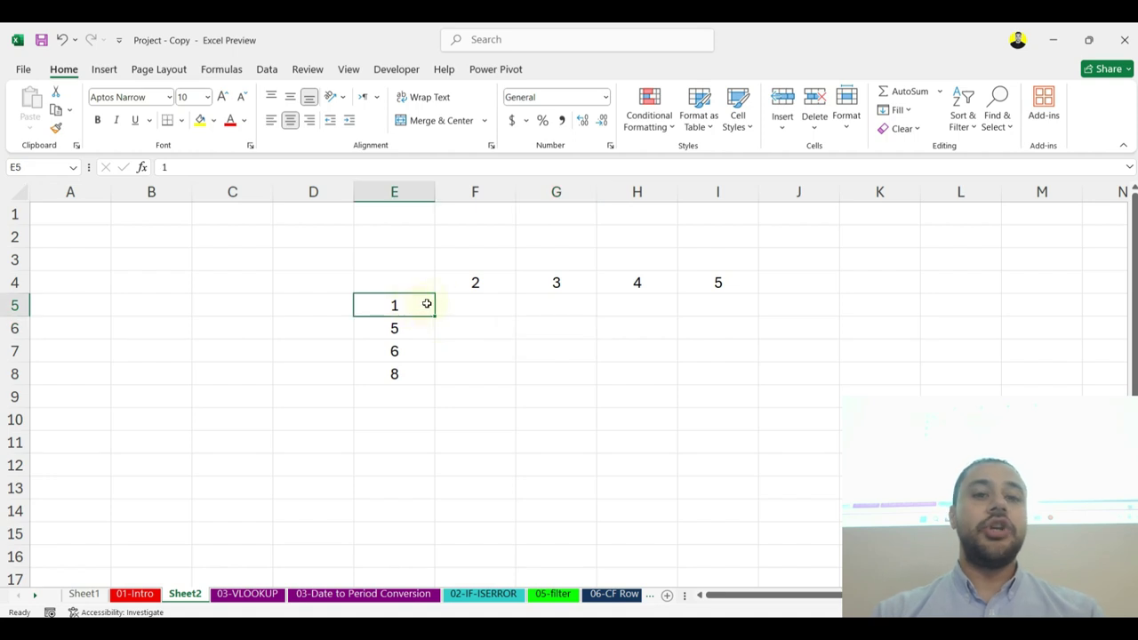
click(463, 283)
click(427, 306)
click(532, 283)
click(414, 307)
click(634, 283)
click(424, 306)
click(729, 286)
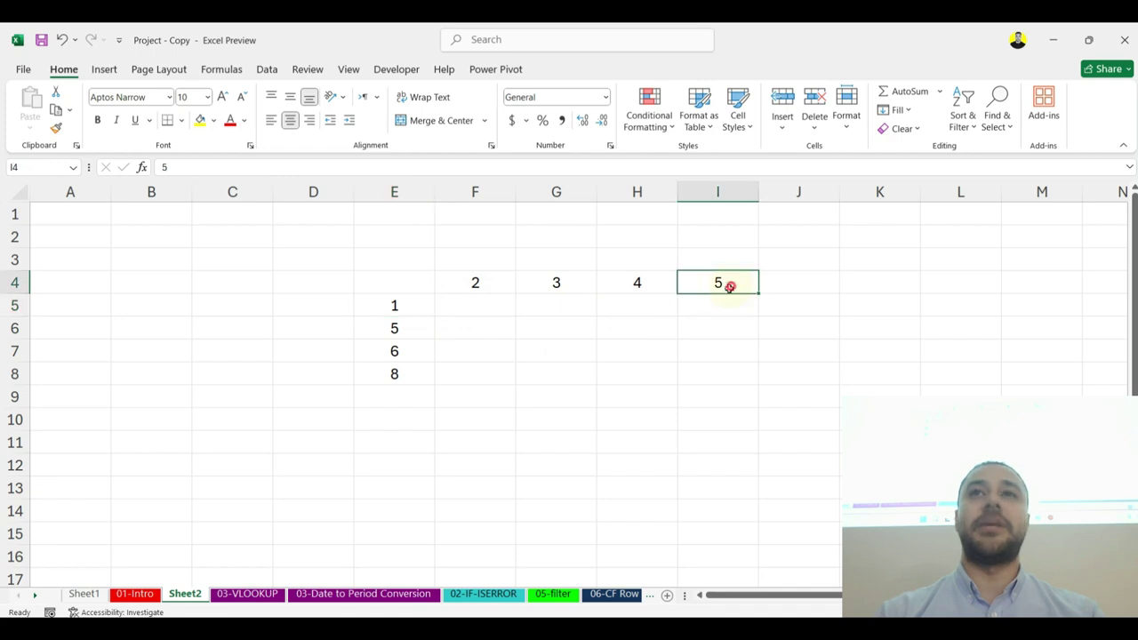
Step: Pair row label 5 with the headers and highlight the F4:I4 header row, ending on F5
drag(457, 308, 471, 374)
click(386, 328)
click(478, 282)
click(416, 333)
click(551, 282)
click(413, 332)
click(642, 282)
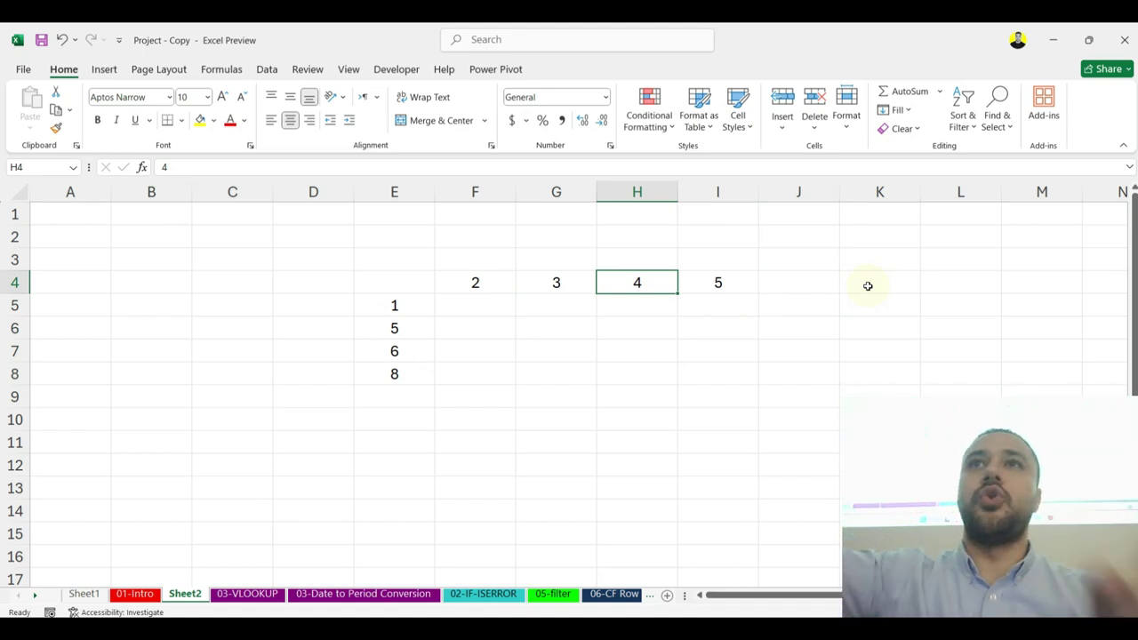
click(418, 304)
drag(475, 282, 717, 282)
click(424, 325)
drag(480, 282, 884, 283)
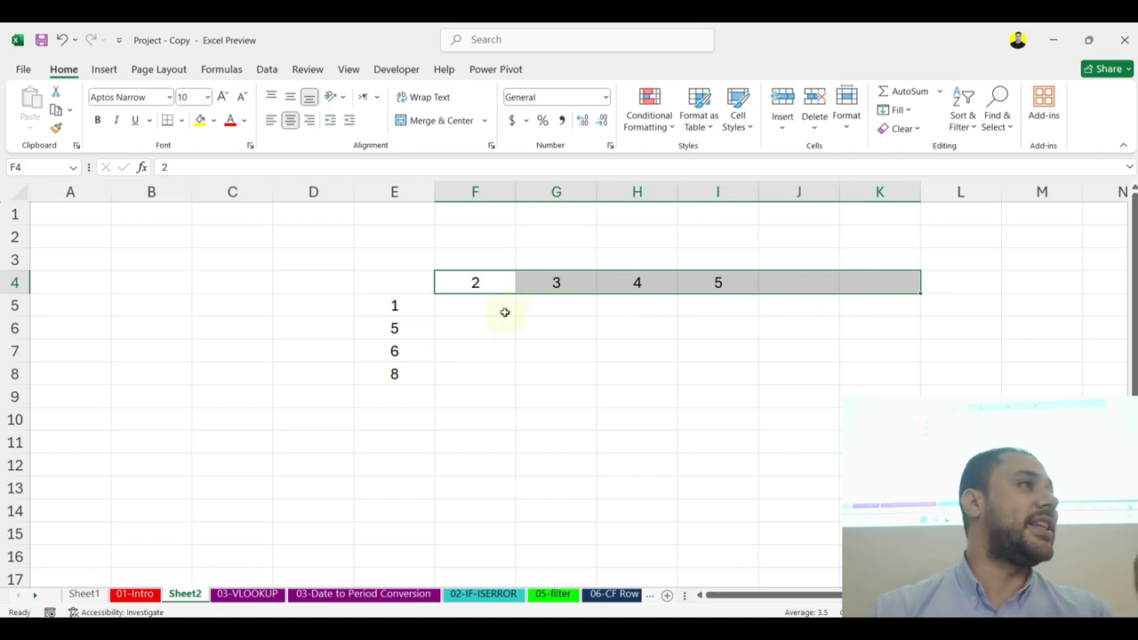
click(465, 303)
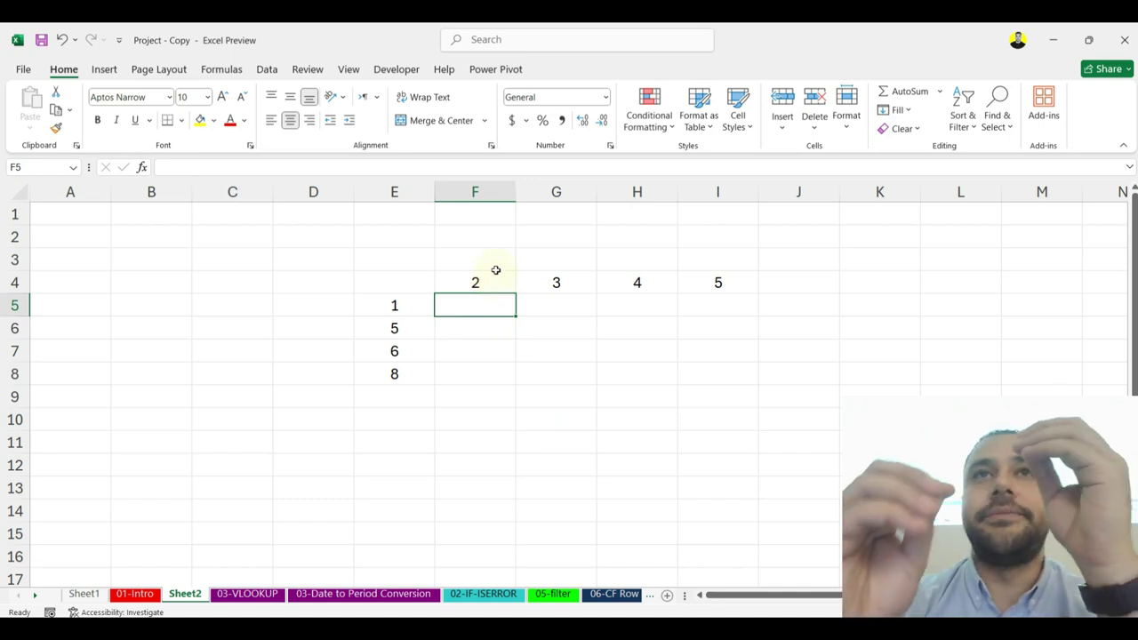
Step: Check the COUNTIFS result on 01-Intro, moving to K24, then return to Sheet2
click(135, 594)
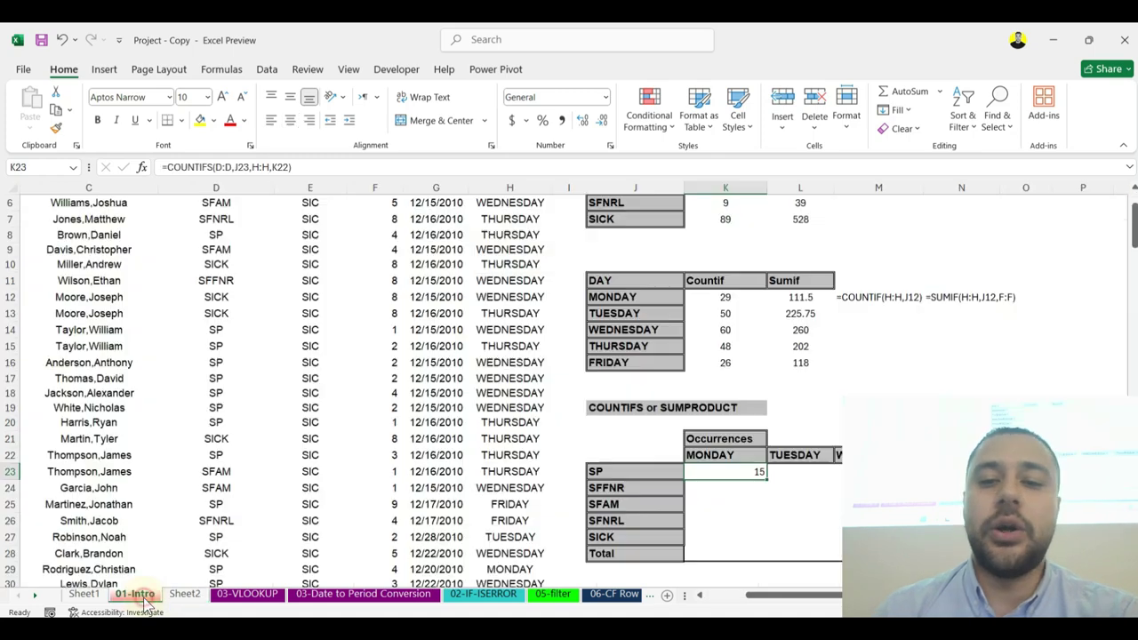
scroll(773, 511, down, 1)
key(Return)
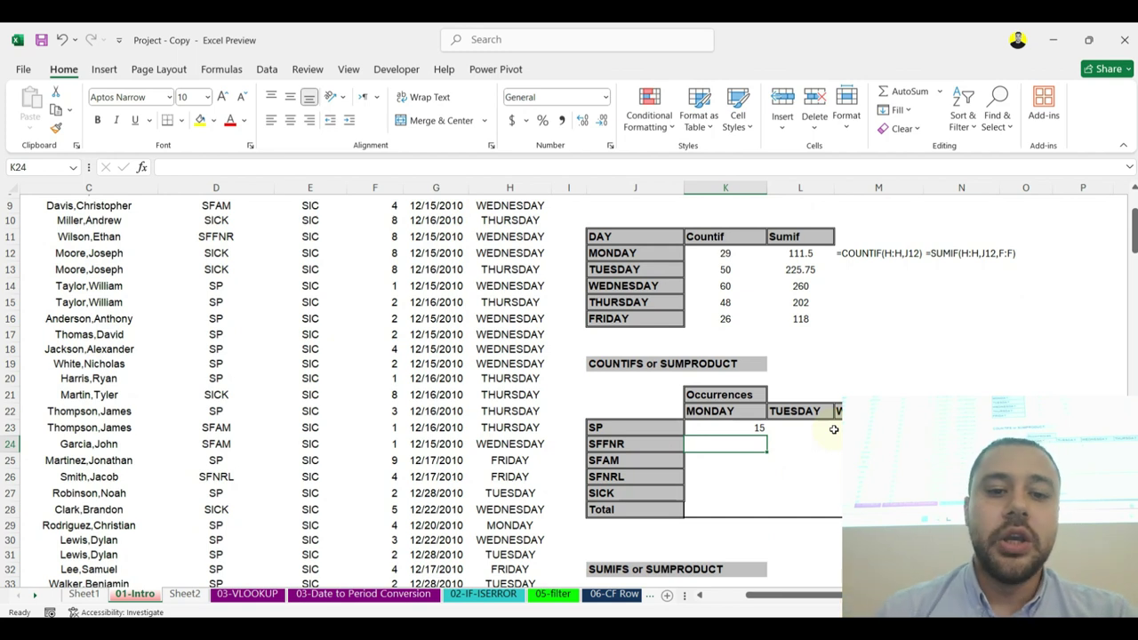
click(185, 594)
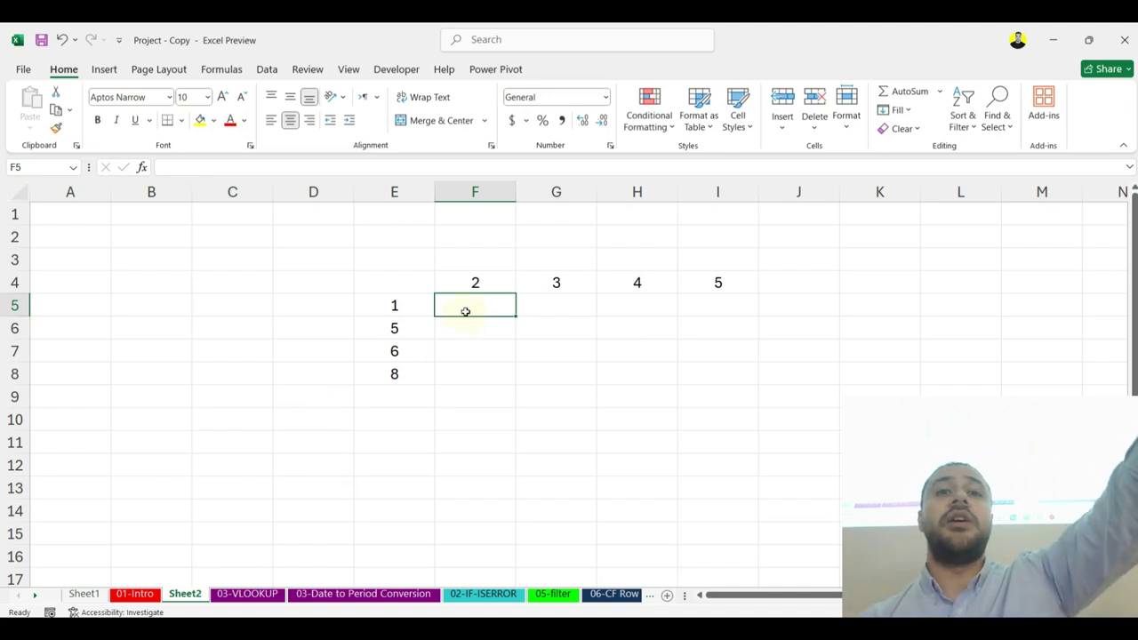
Step: Try an absolute, then row-locked F4 reference in F5, then abandon the formula
text(=)
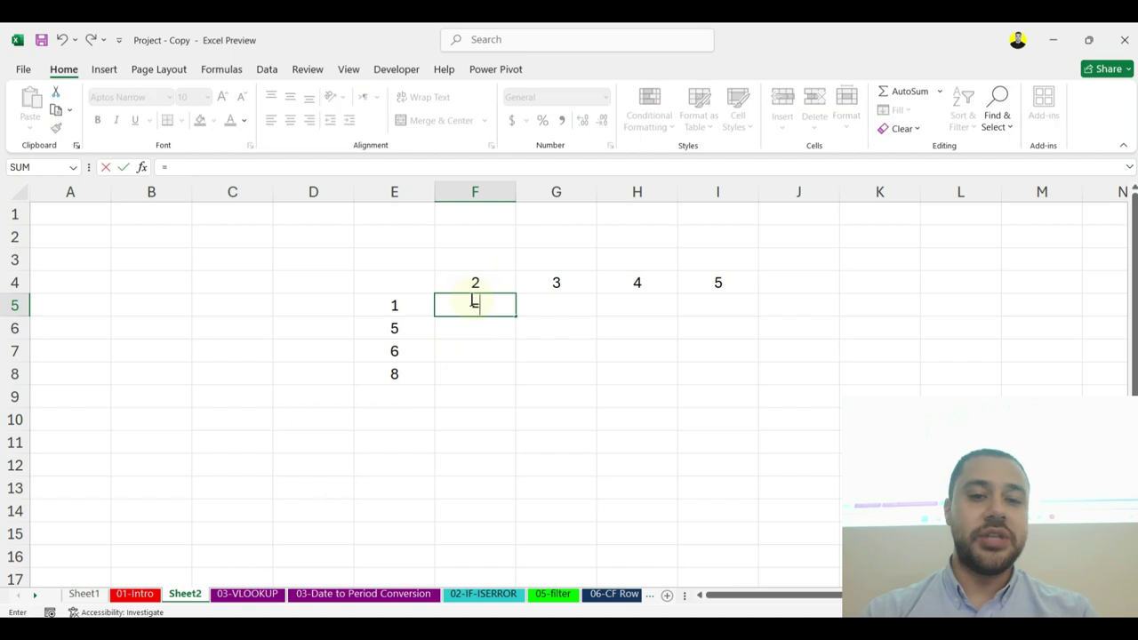
key(Up)
key(F4)
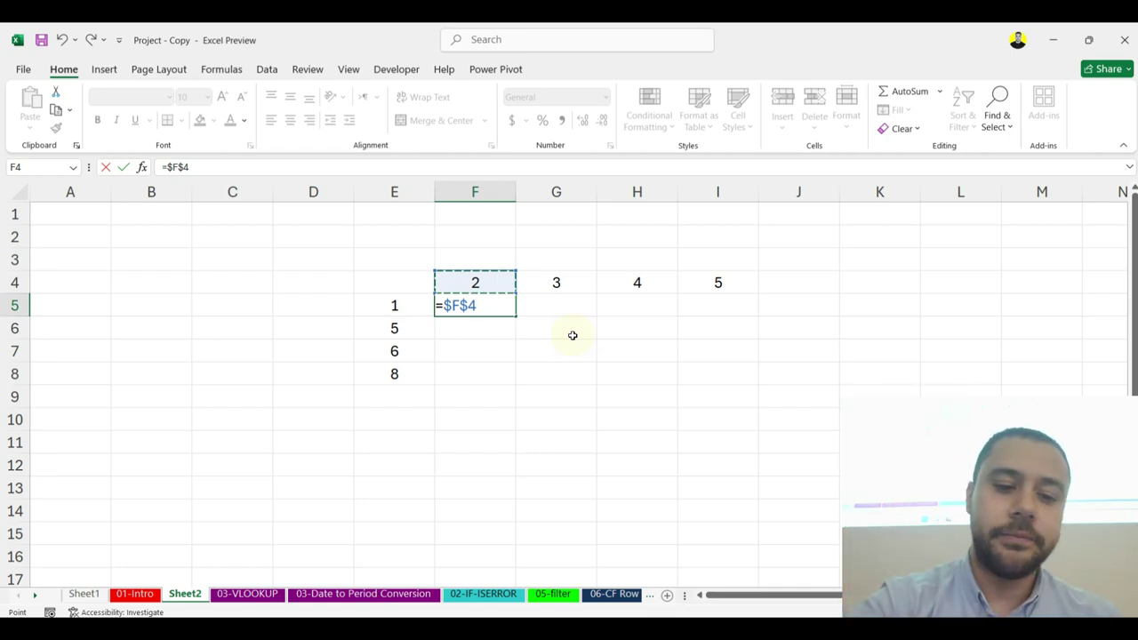
key(F4)
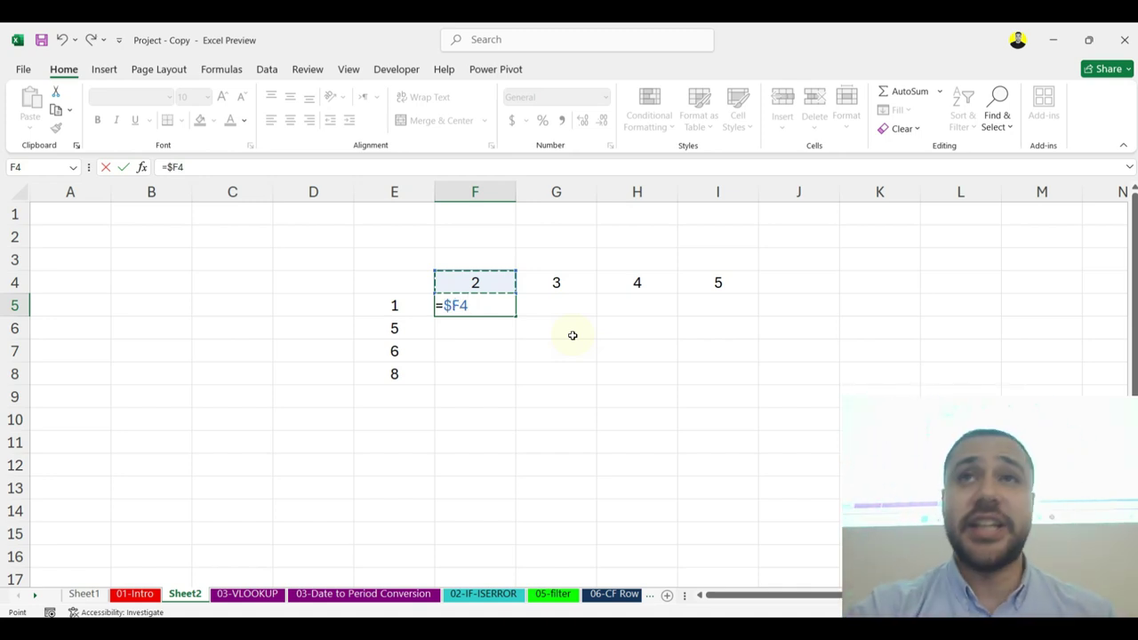
key(Escape)
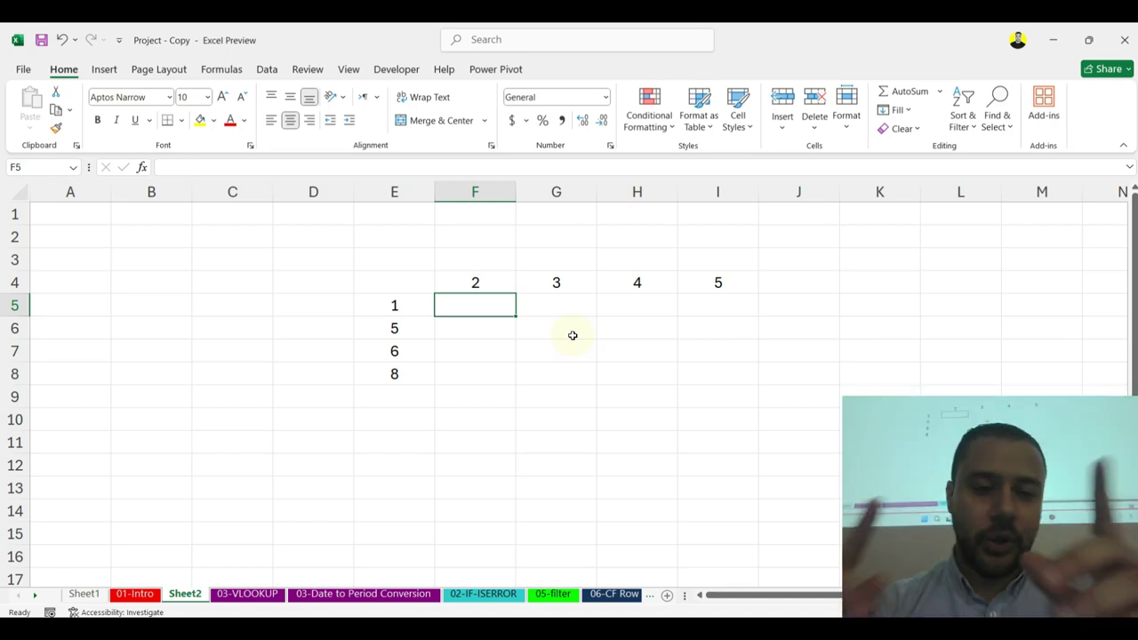
Step: Enter =E5*F4 in F5, fill across to I5, and inspect the chained product formulas
text(=)
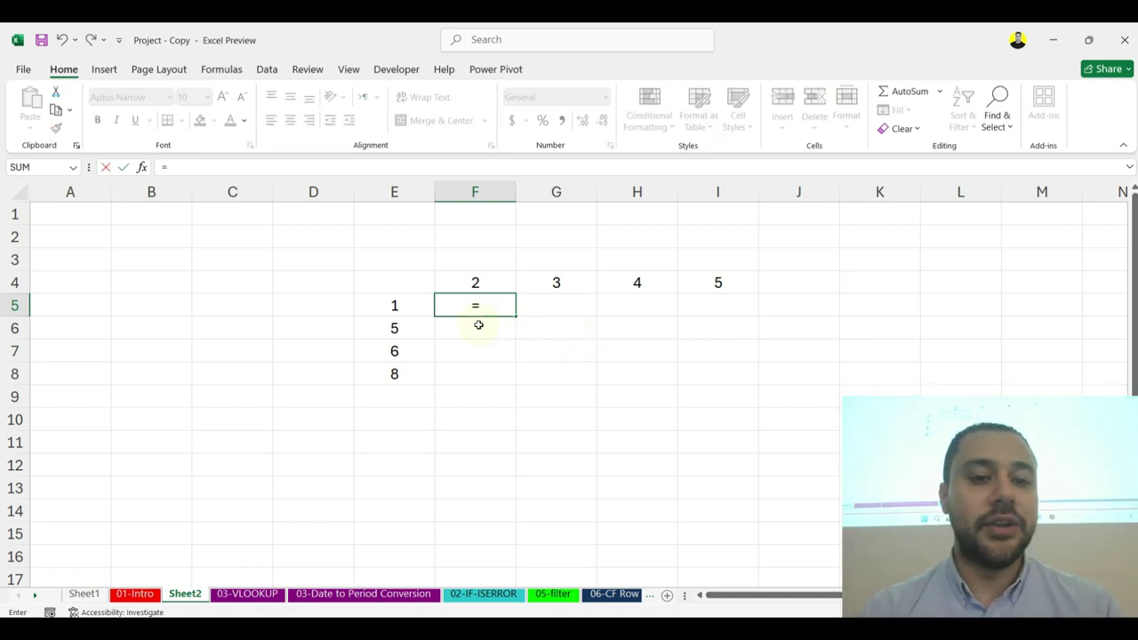
click(408, 304)
text(*)
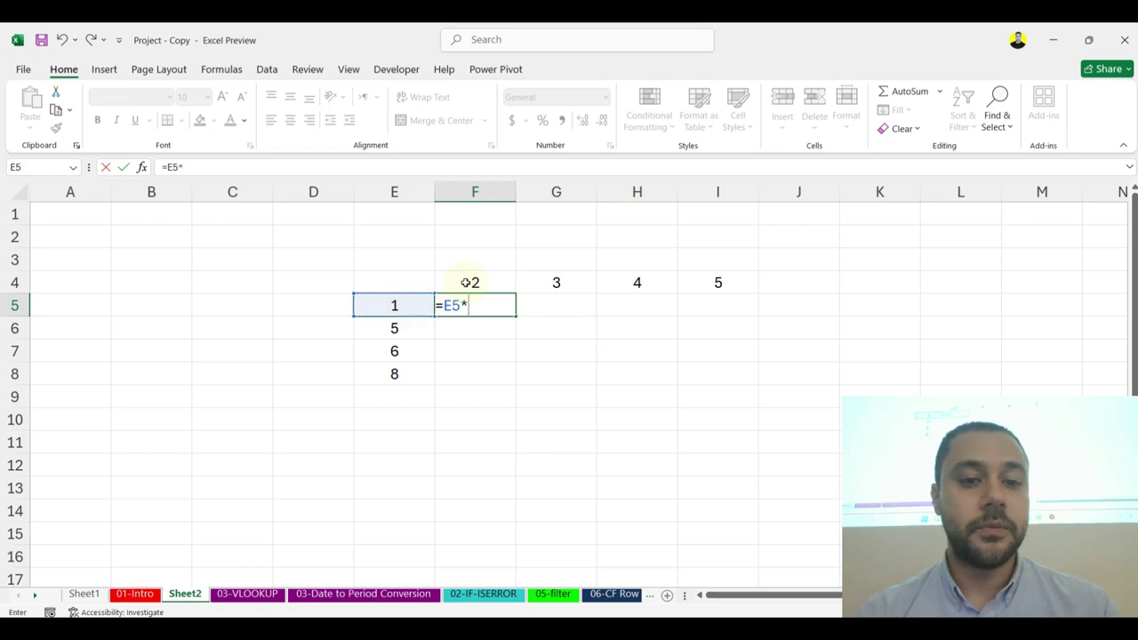
click(465, 282)
key(Return)
click(508, 302)
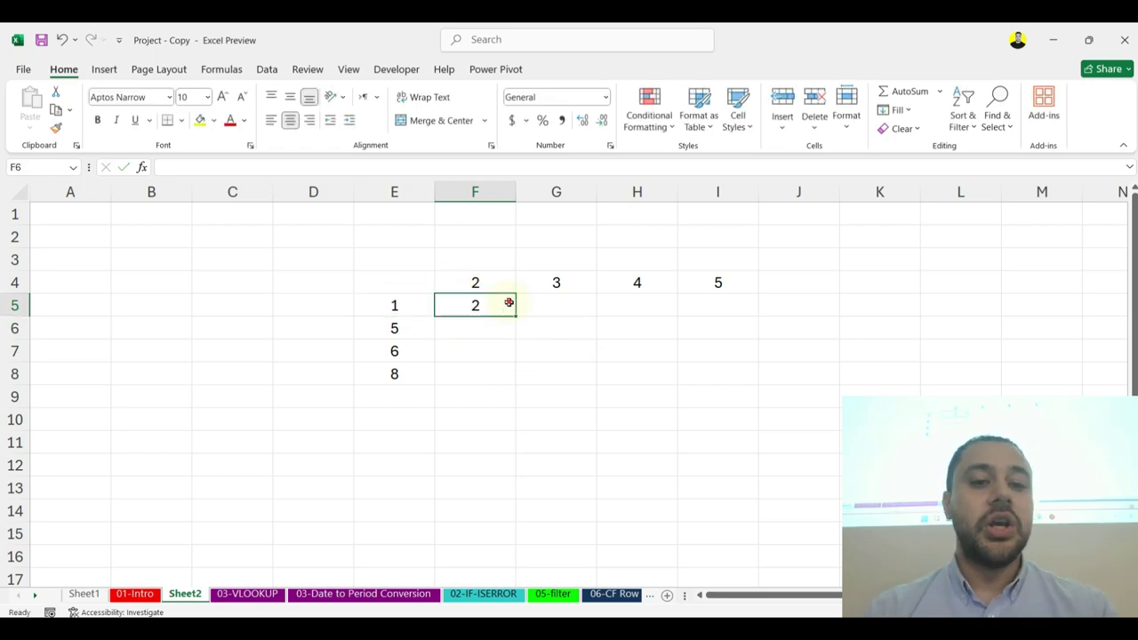
drag(516, 316, 727, 317)
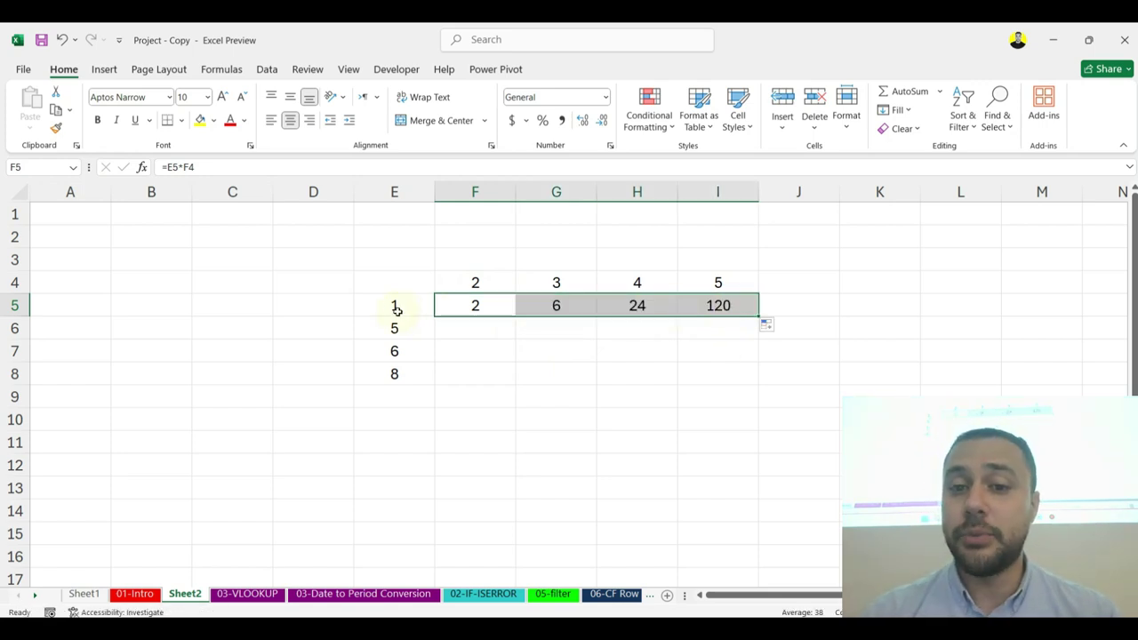
click(729, 294)
key(Down)
key(F2)
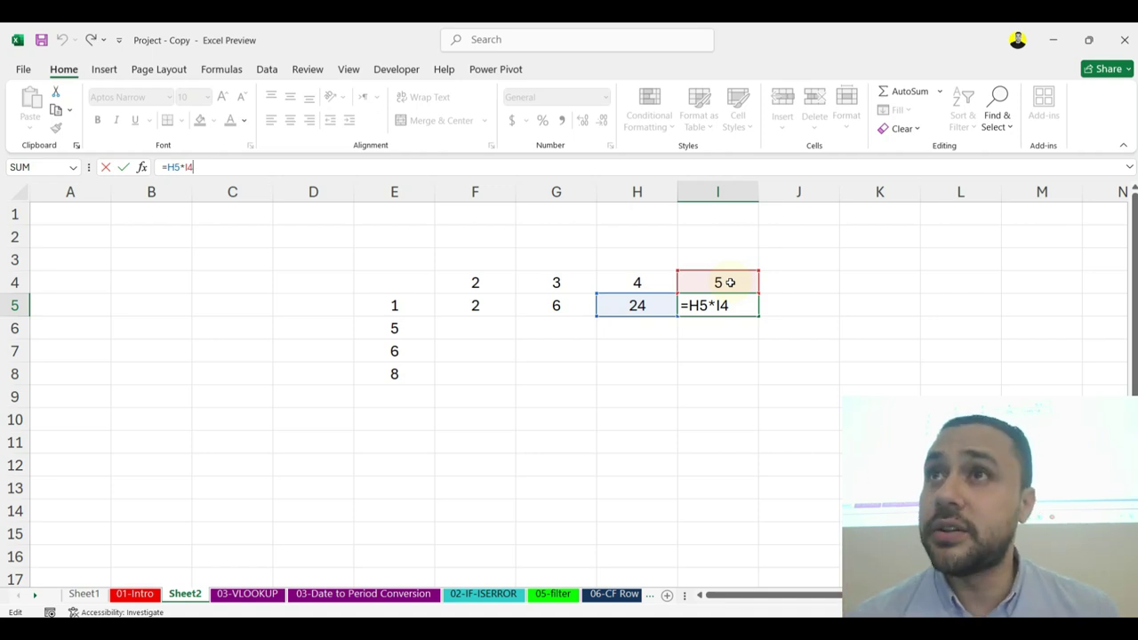
key(ctrl+Return)
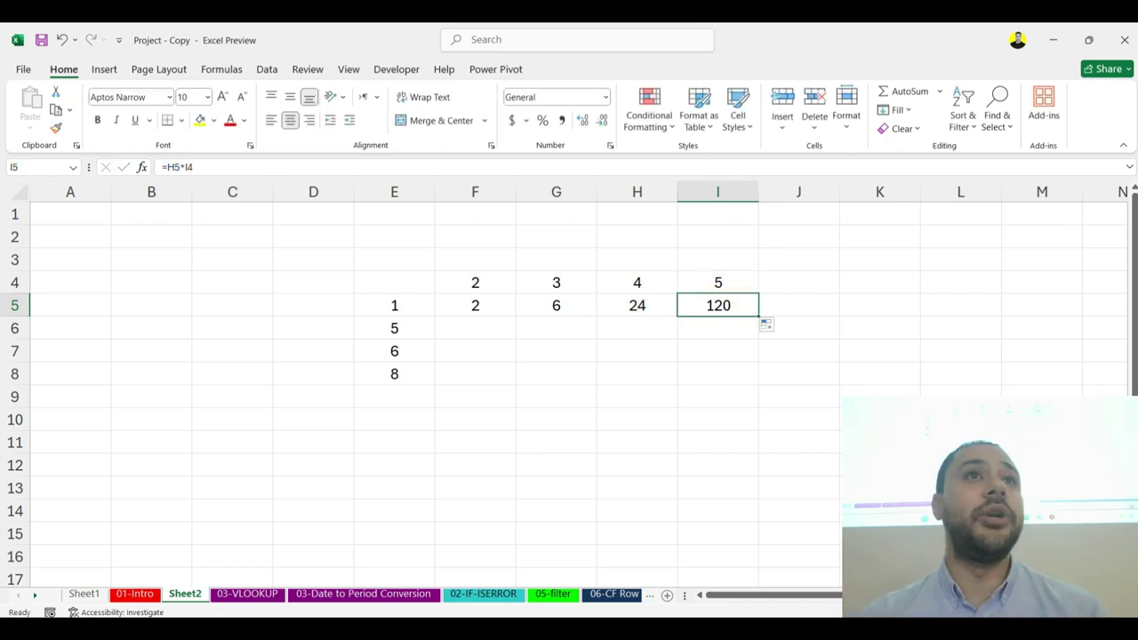
Step: Clear the F5:I5 products, leaving only the row 4 headers and column E labels
scroll(569, 383, up, 1)
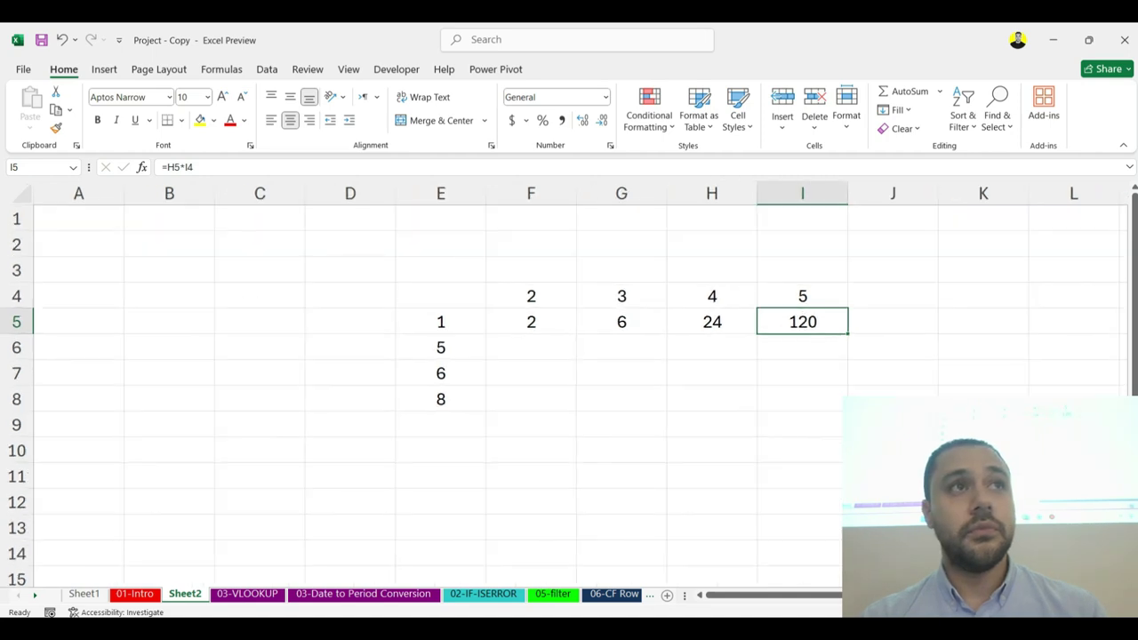
scroll(759, 437, up, 1)
click(760, 436)
drag(449, 325, 773, 359)
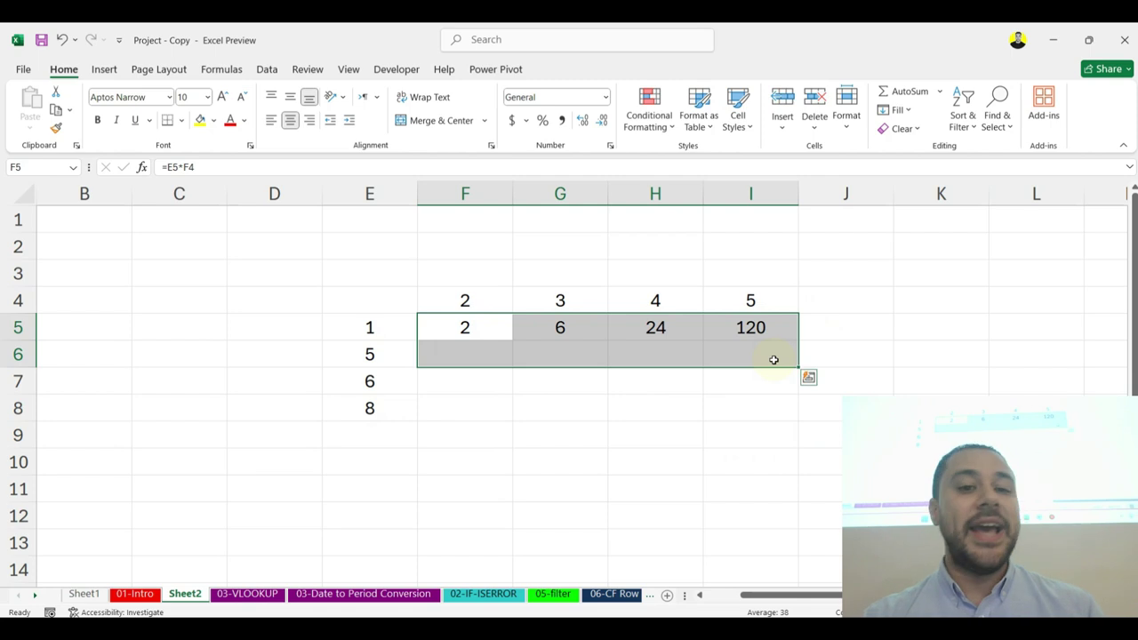
click(382, 327)
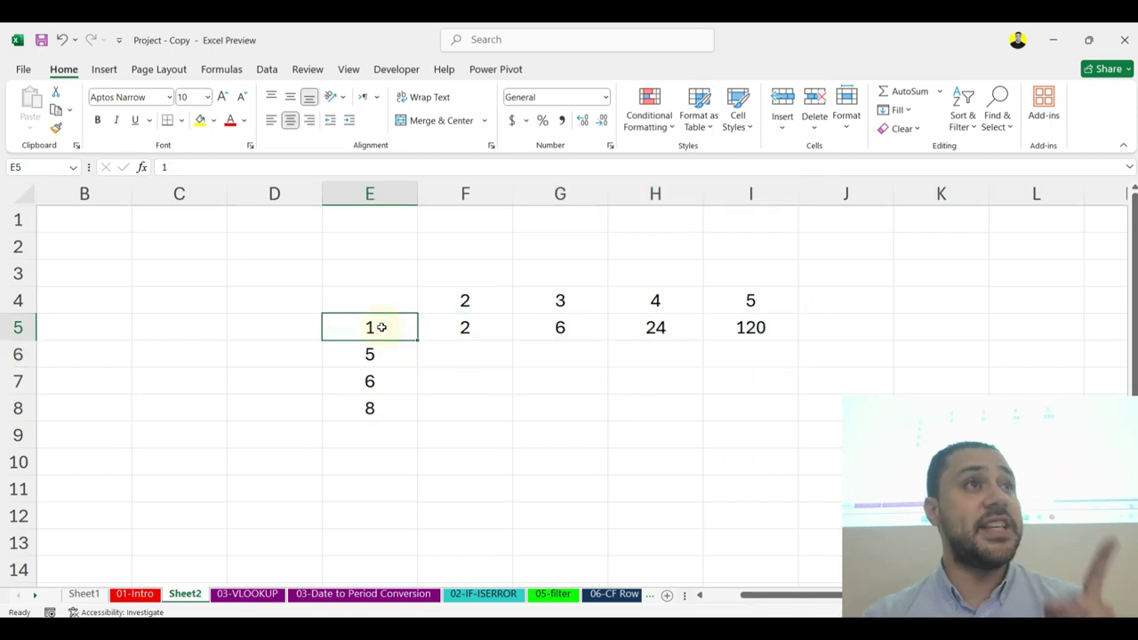
drag(424, 300, 851, 312)
drag(464, 327, 785, 343)
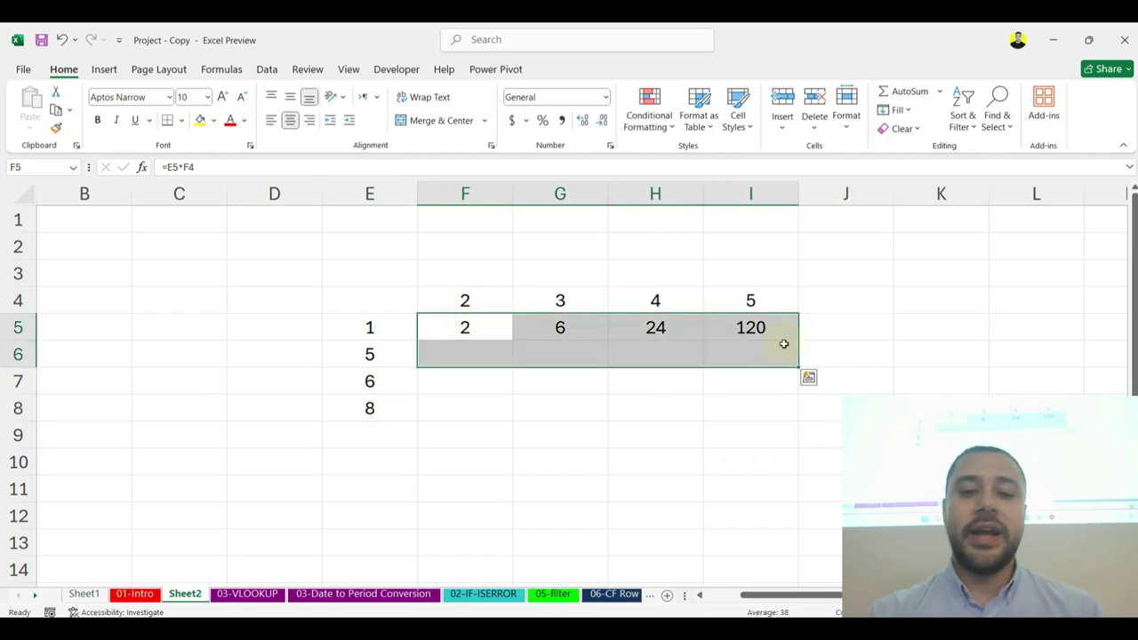
key(Delete)
Step: Enter the column-locked formula =$E5*F4 in F5
click(476, 324)
text(=)
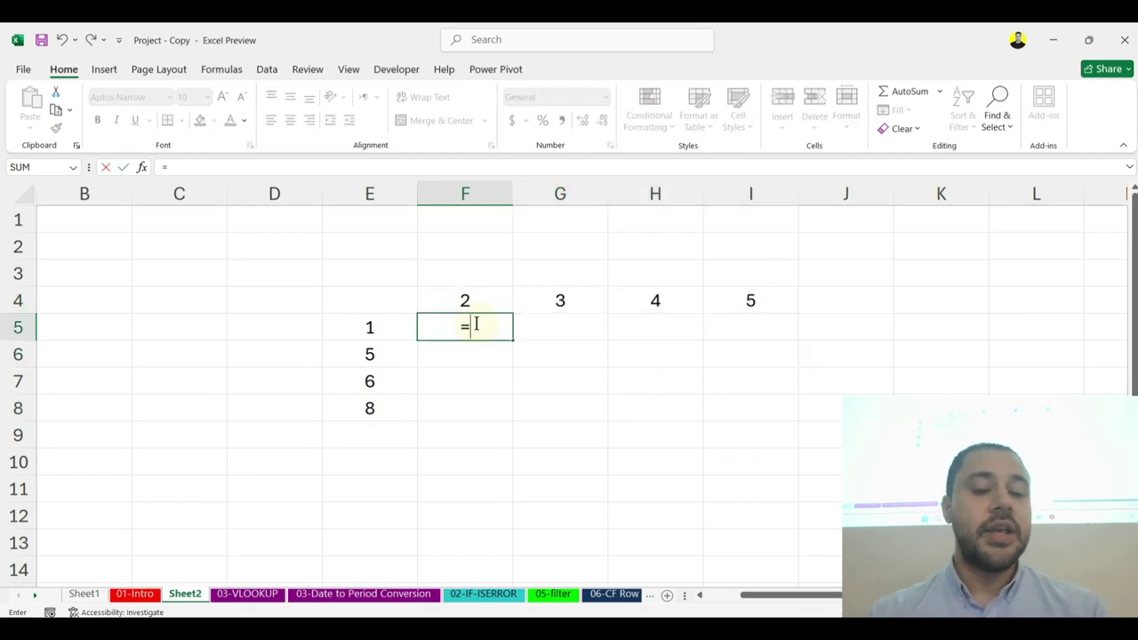
key(Left)
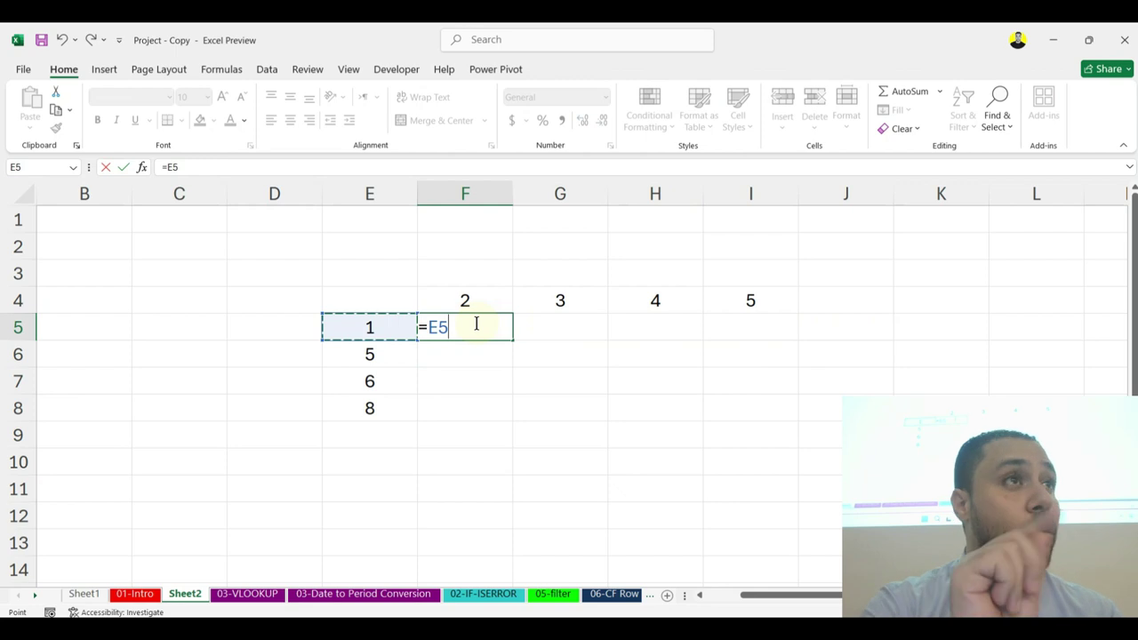
key(F4)
key(F4)
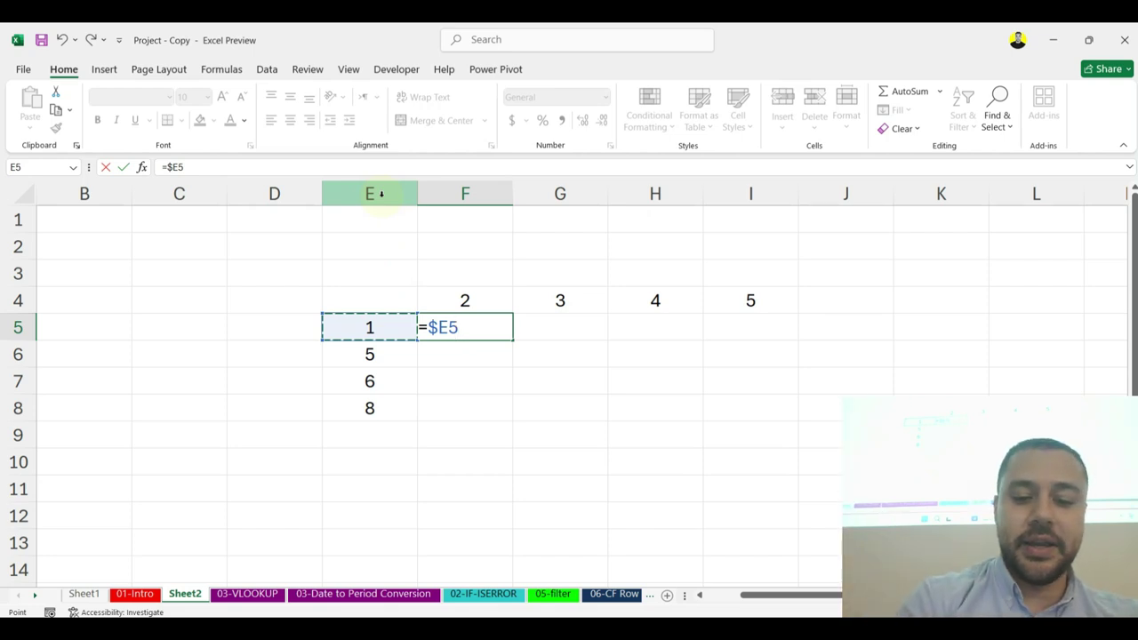
text(*)
click(489, 305)
key(Return)
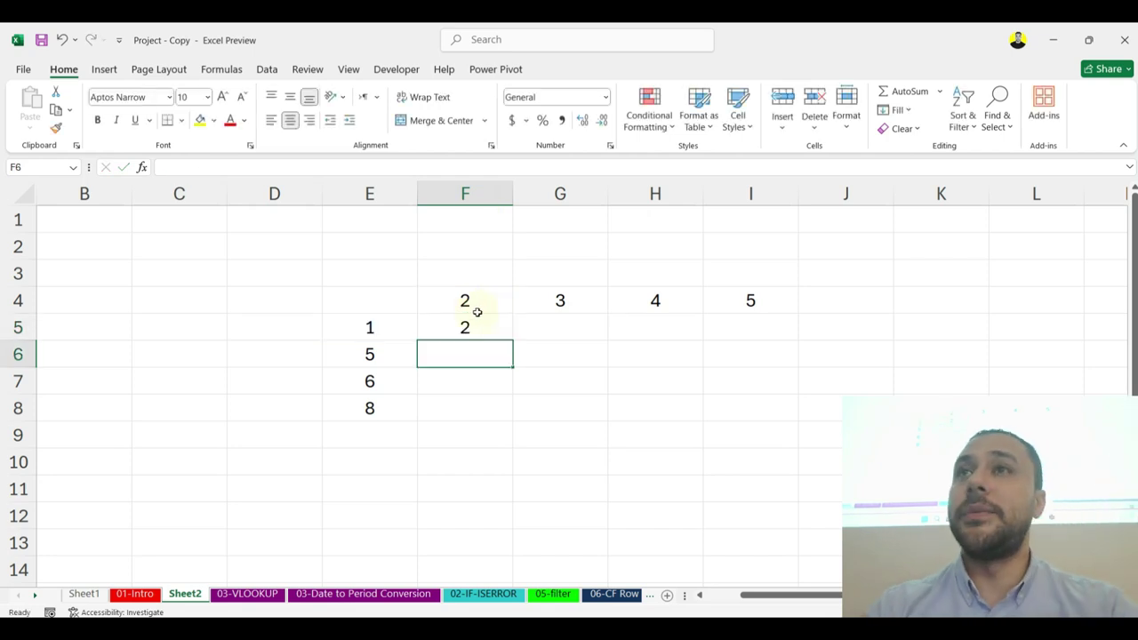
Step: Fill the F5 formula across to I5 and inspect I5's =$E5*I4 references
click(767, 326)
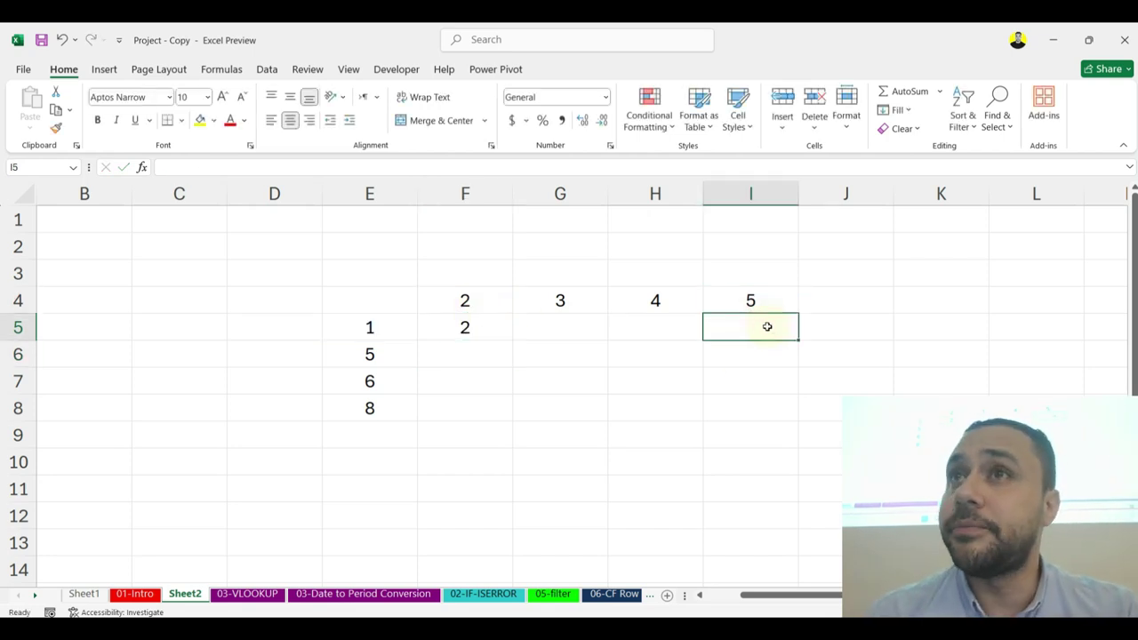
click(468, 333)
drag(513, 340, 751, 331)
click(751, 330)
key(F2)
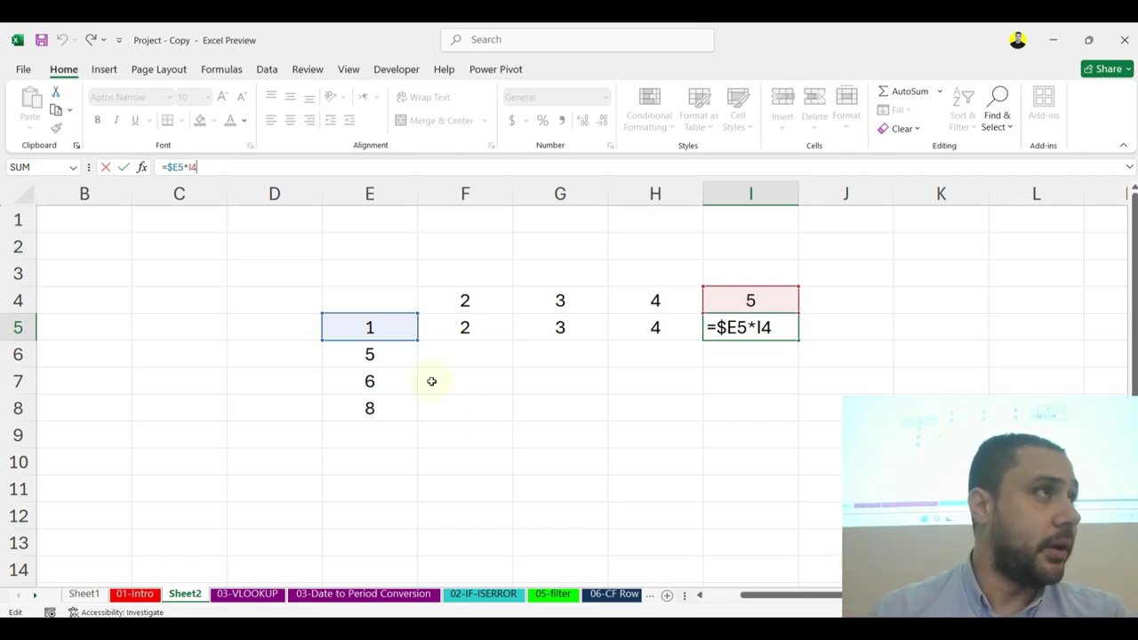
key(ctrl+Return)
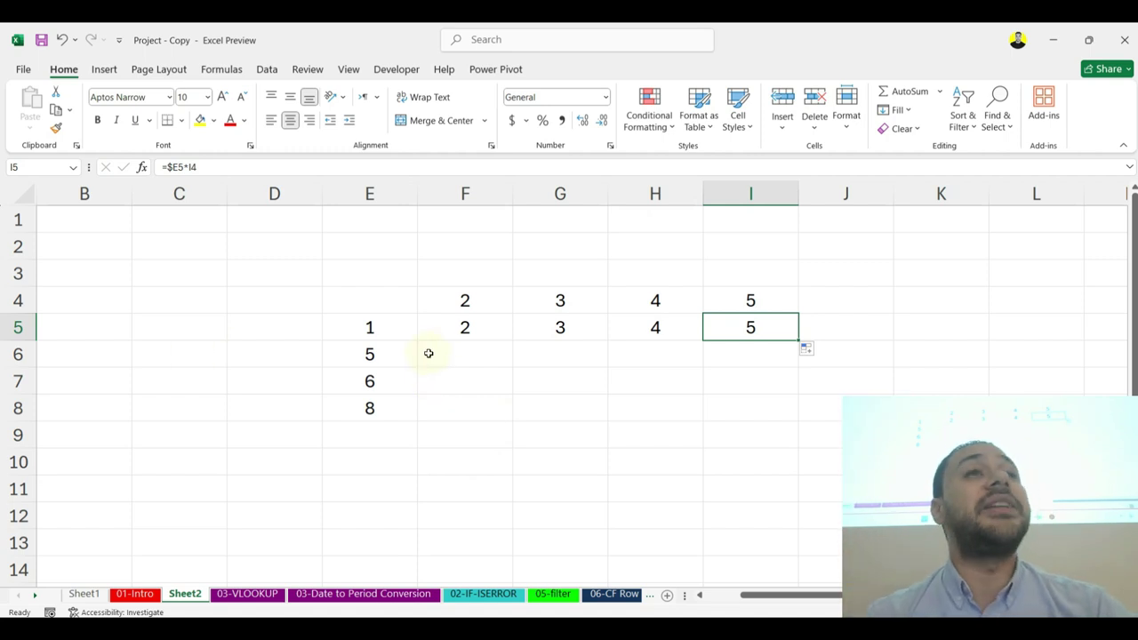
click(464, 328)
drag(516, 340, 500, 444)
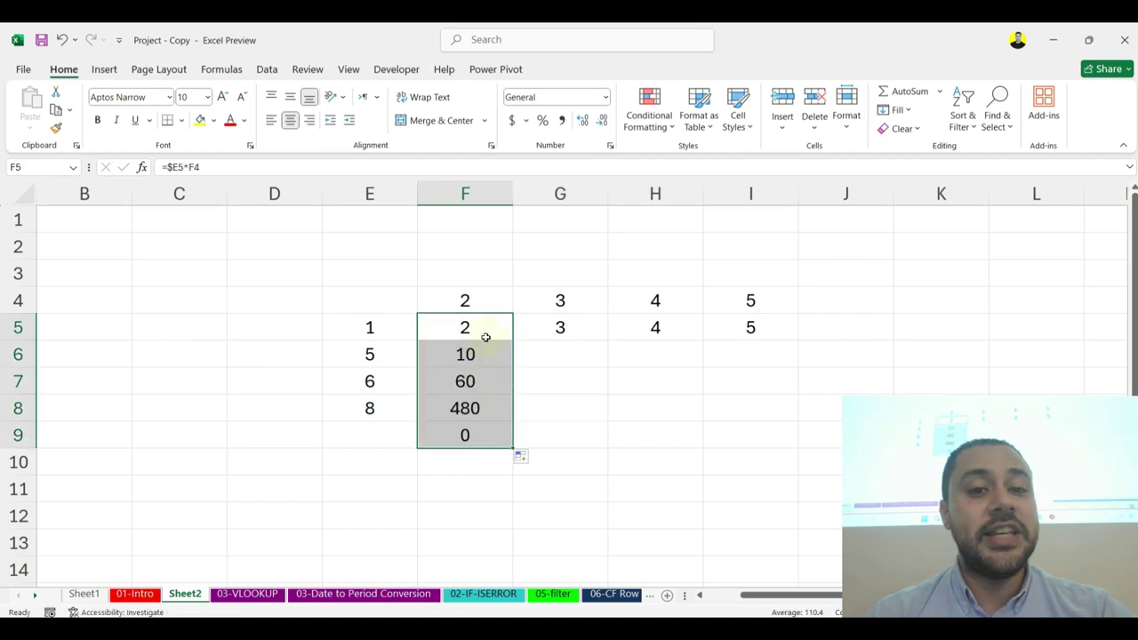
click(475, 400)
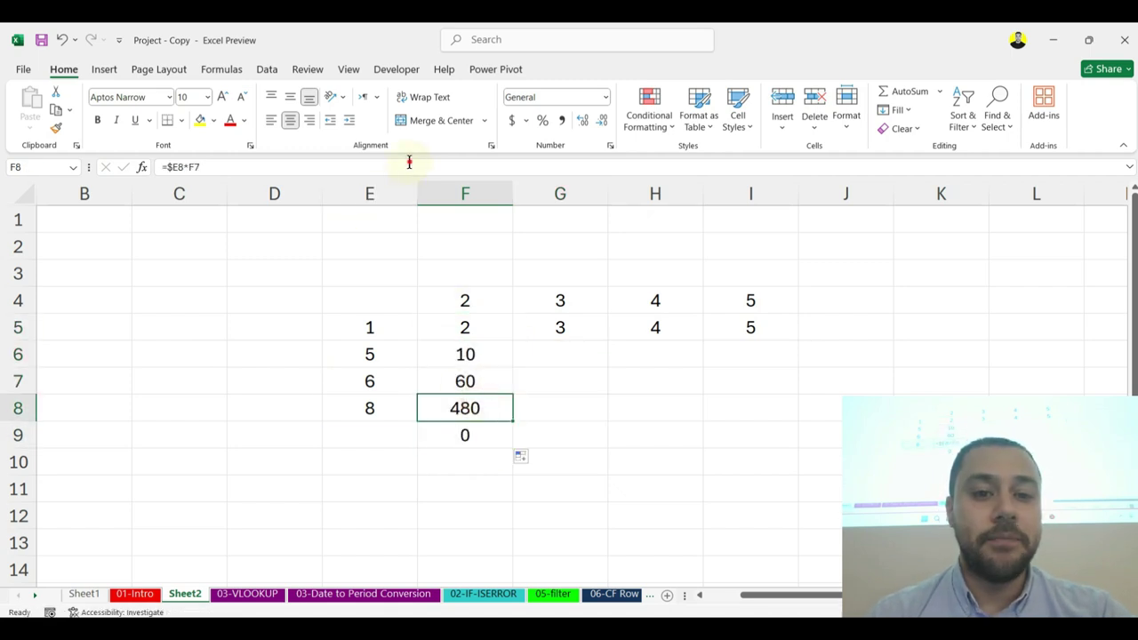
double_click(475, 405)
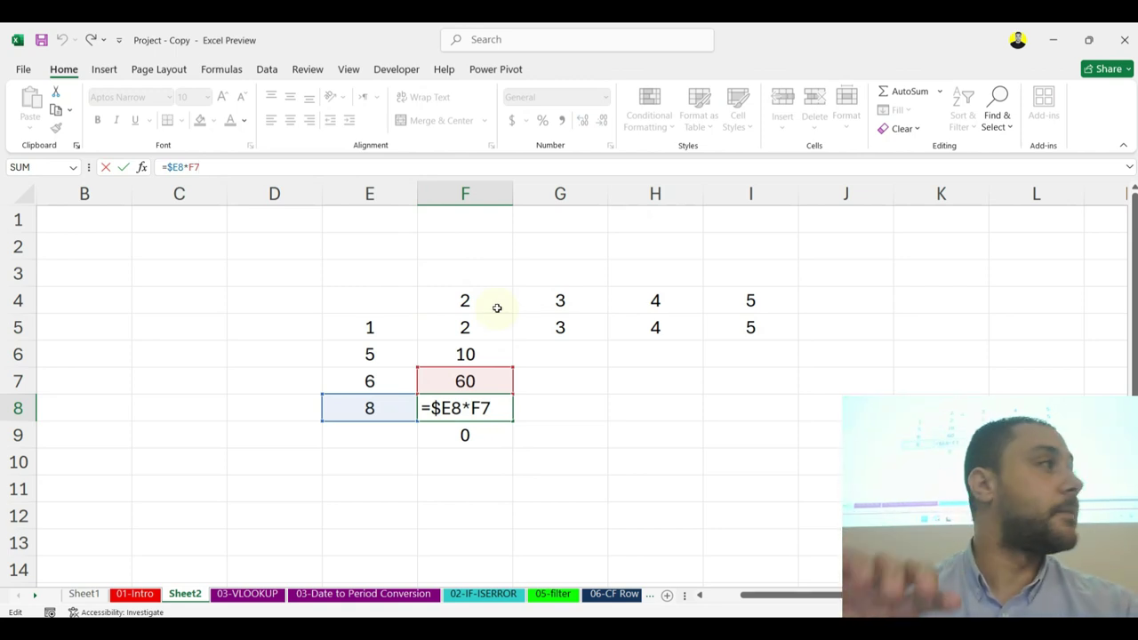
key(ctrl+Return)
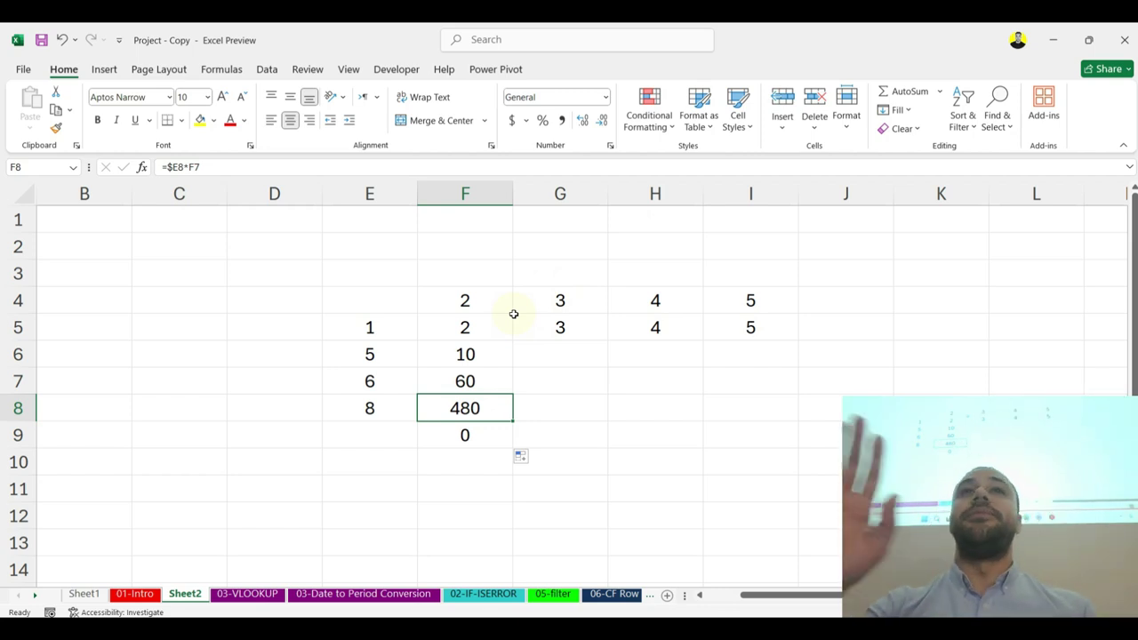
drag(470, 329, 780, 452)
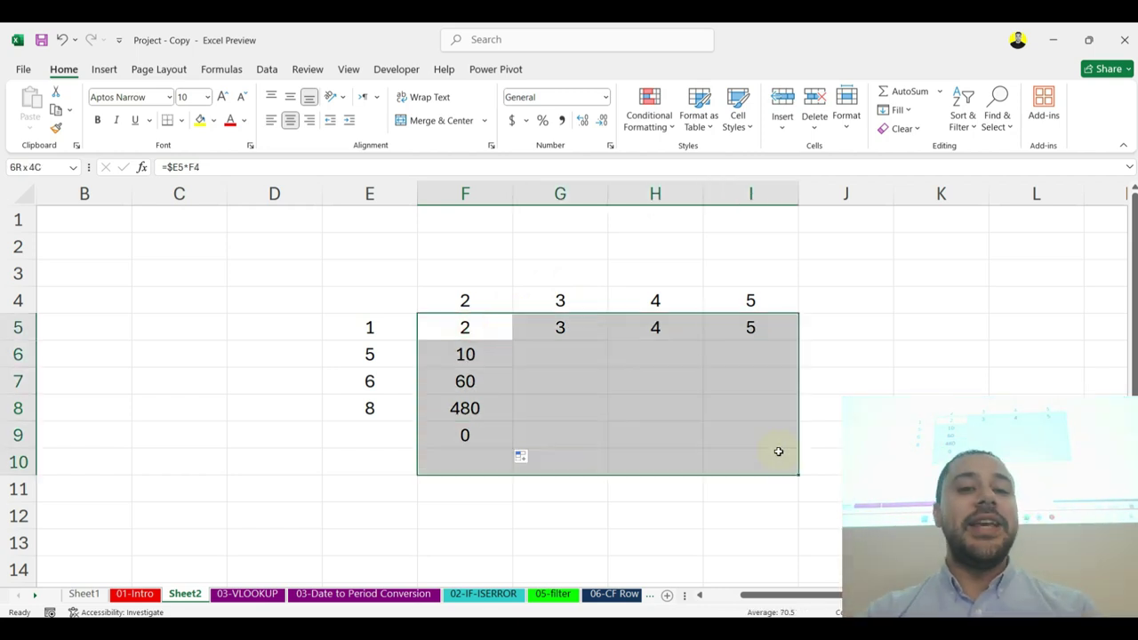
drag(459, 353, 774, 495)
key(Delete)
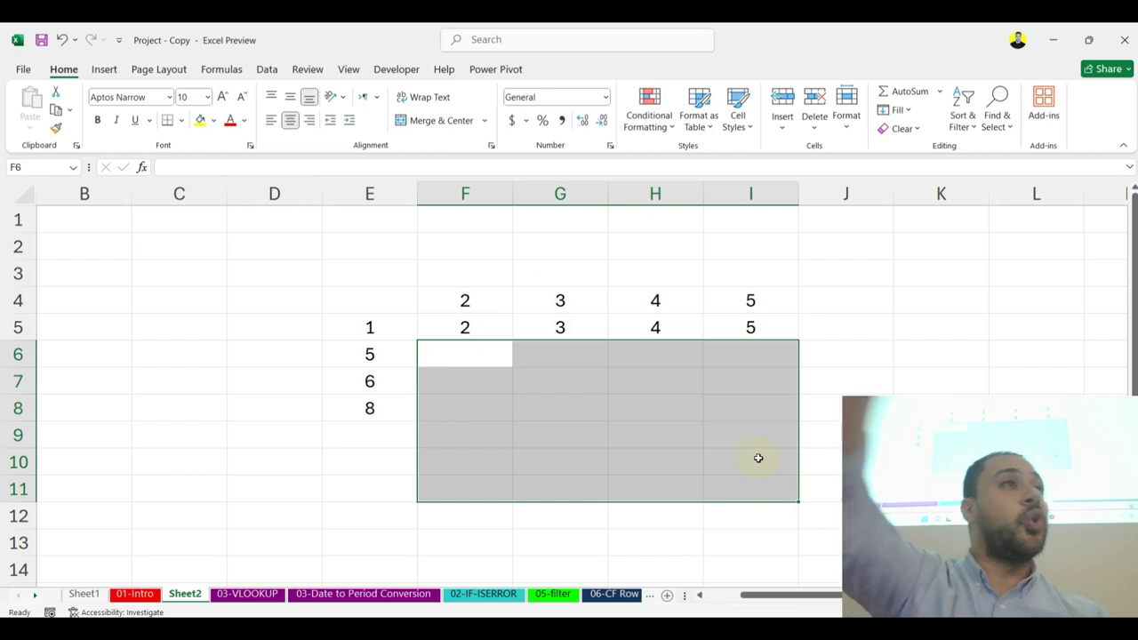
click(513, 336)
click(515, 343)
click(511, 337)
drag(512, 340, 1038, 361)
click(881, 330)
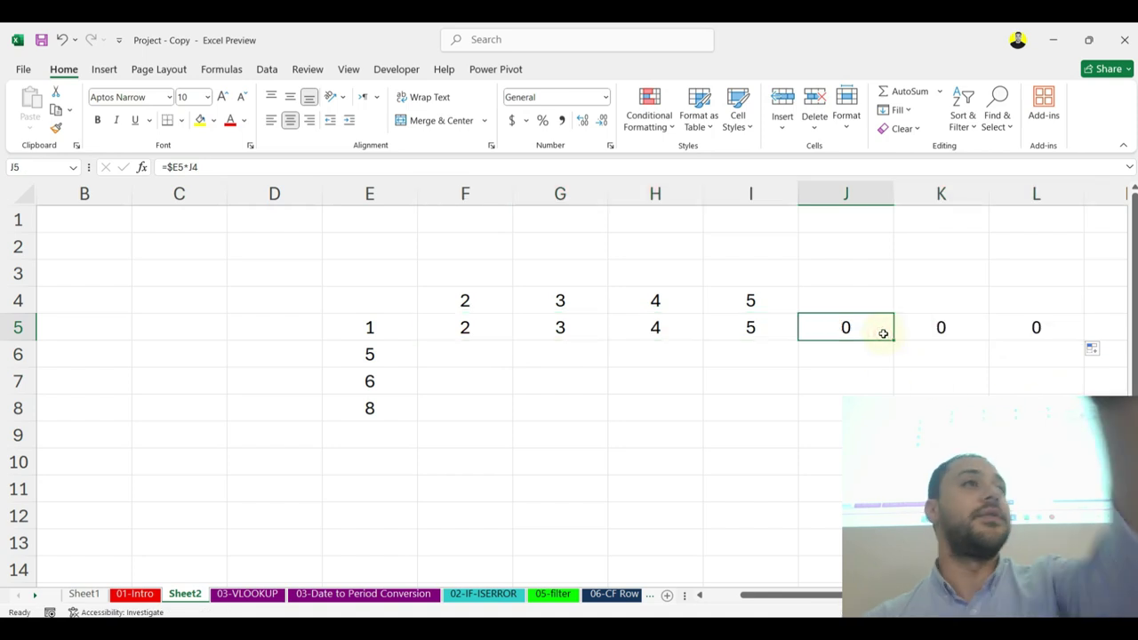
click(710, 165)
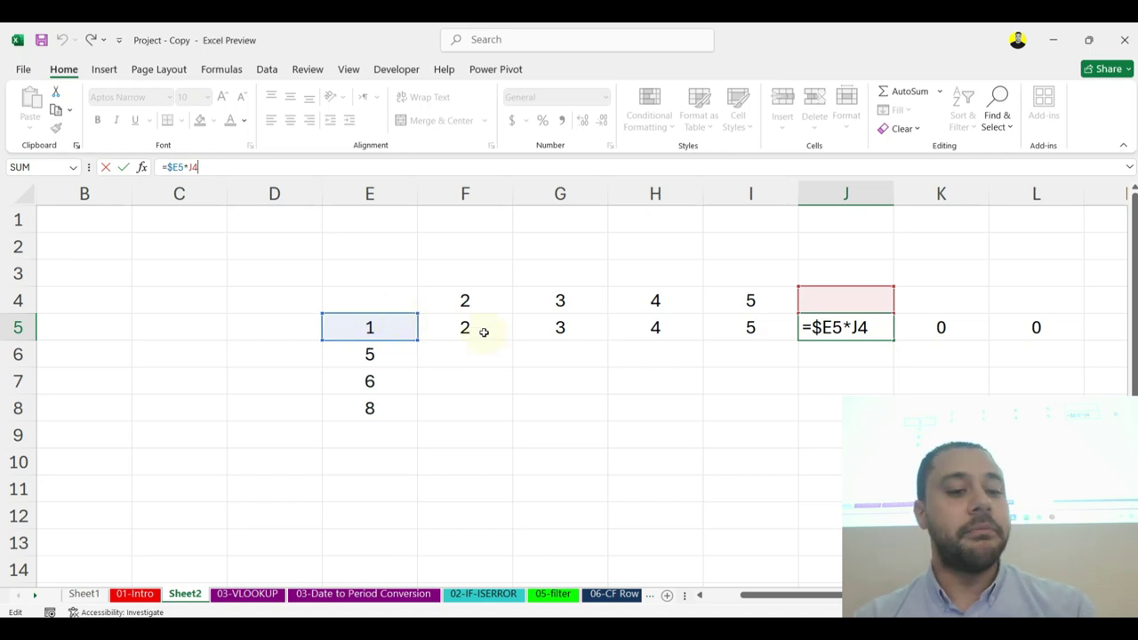
key(ctrl+Return)
drag(483, 332, 1112, 341)
key(Delete)
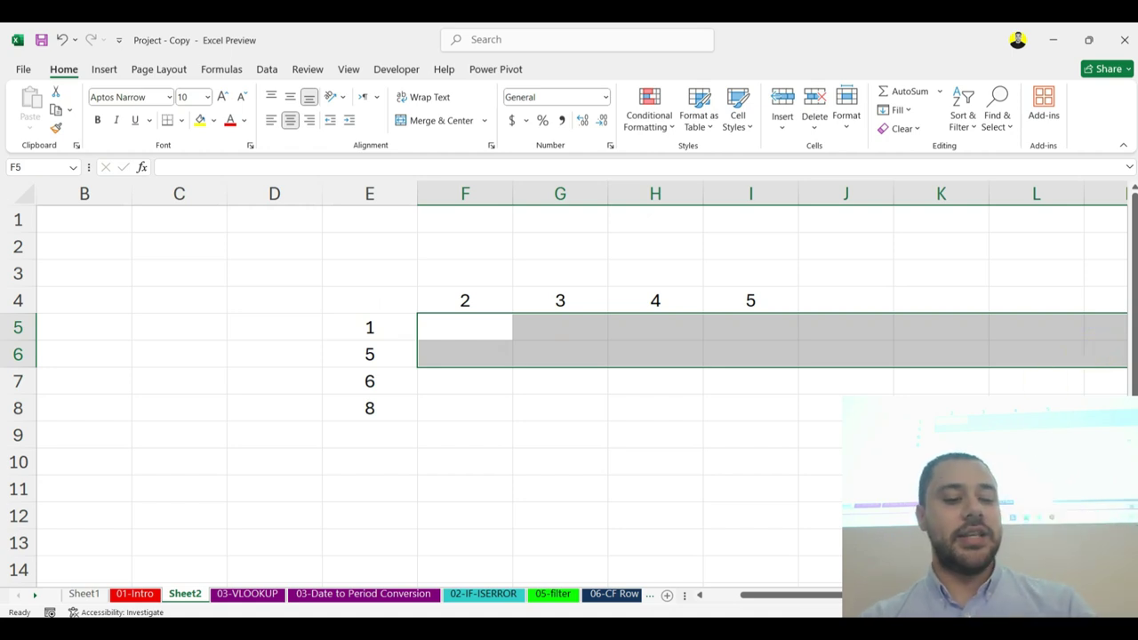
key(ctrl+z)
drag(879, 328, 1001, 333)
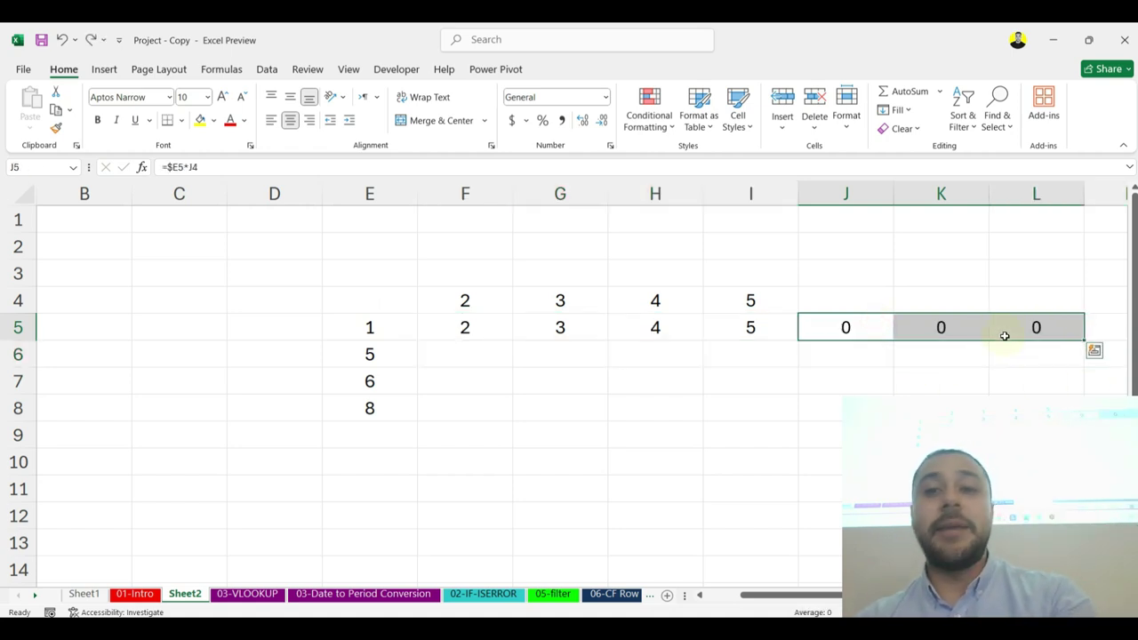
key(Delete)
click(487, 326)
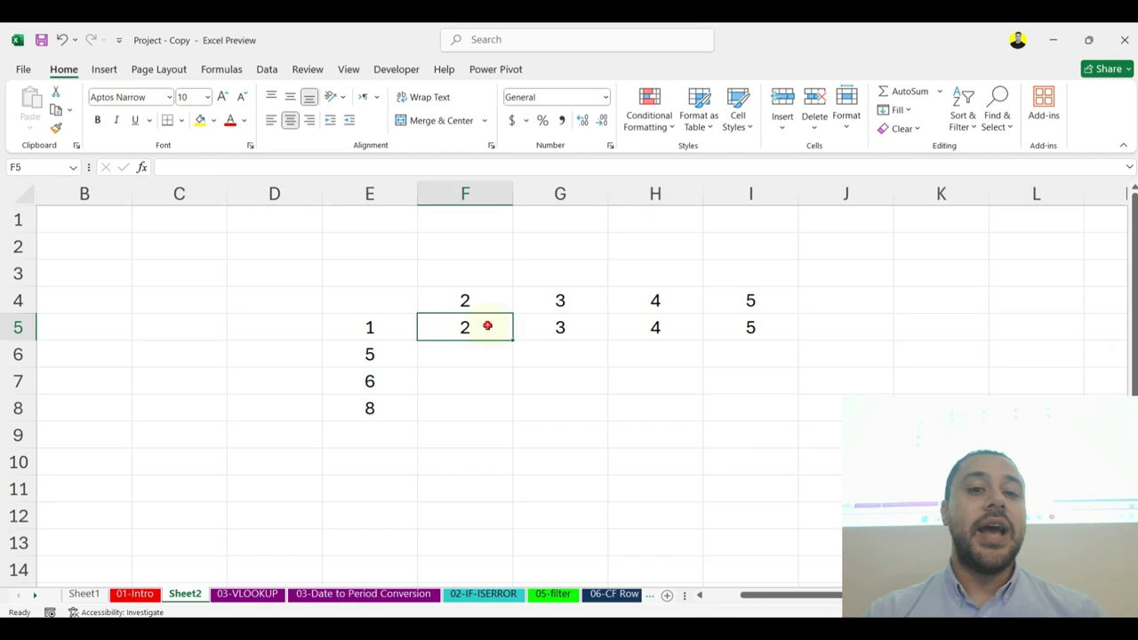
click(488, 297)
Step: Edit F5's formula to the mixed reference =$E5*F$4, locking row 4
click(459, 328)
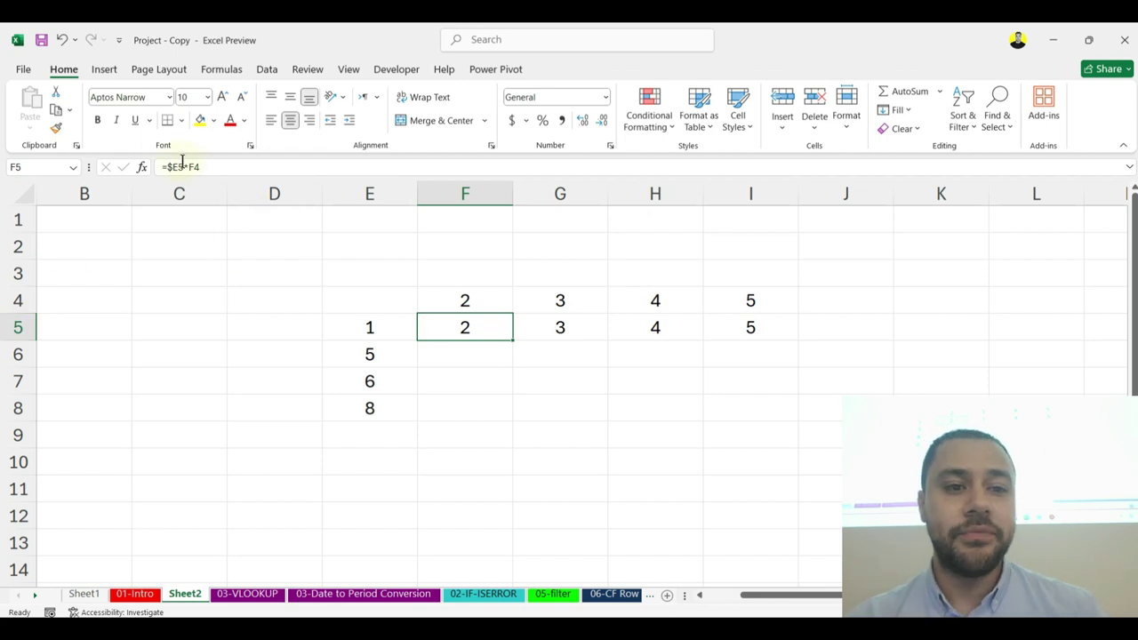
click(463, 302)
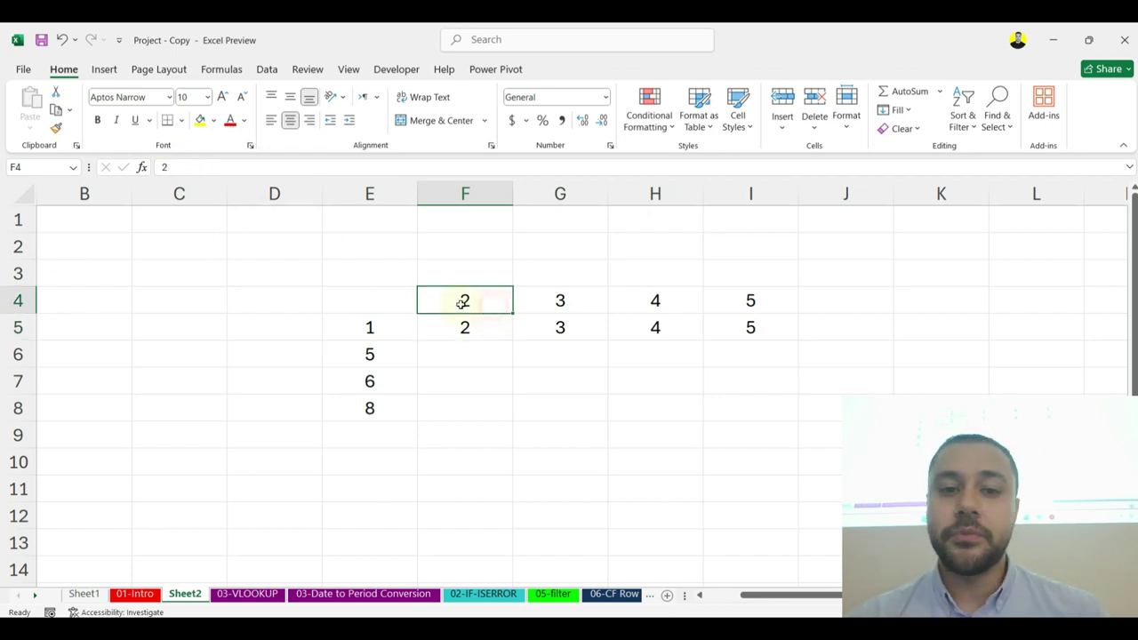
click(465, 328)
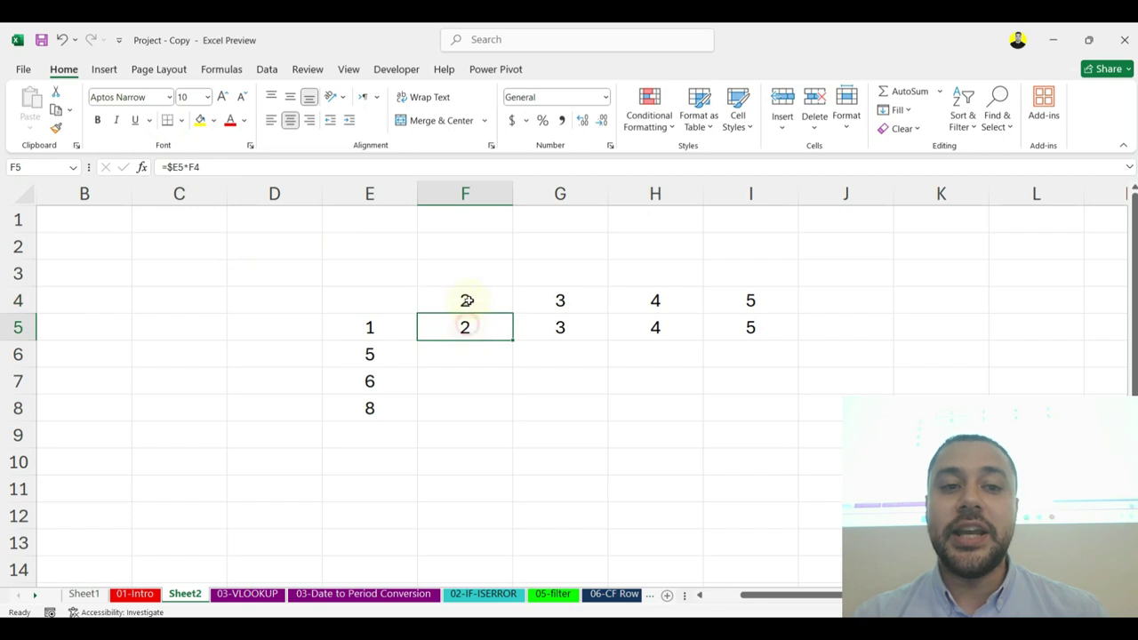
click(195, 166)
key(BackSpace)
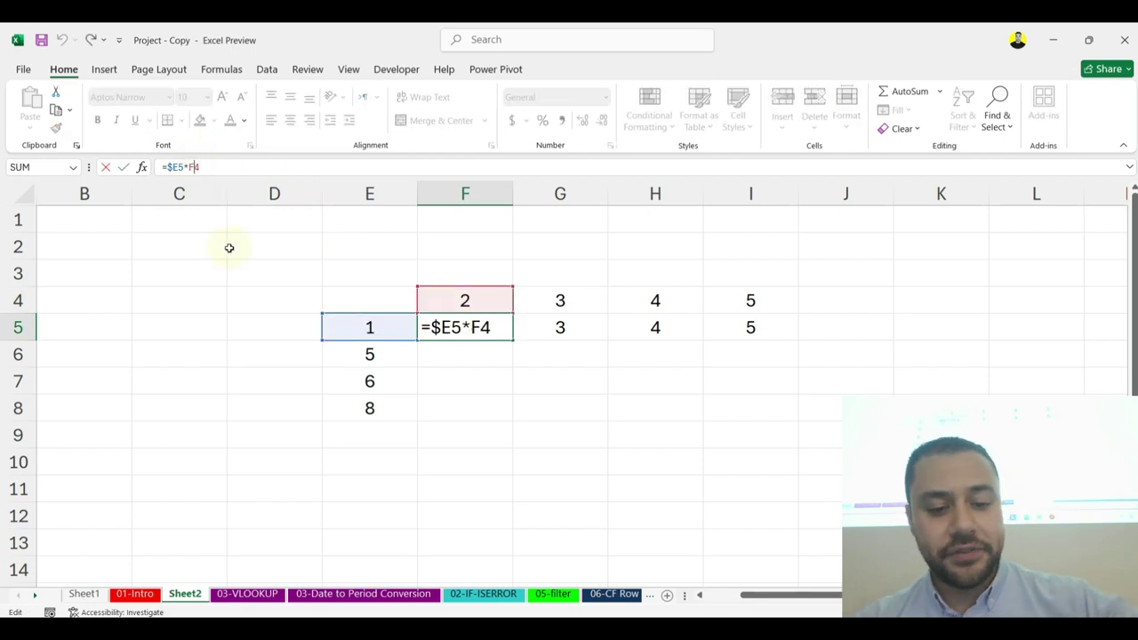
text($)
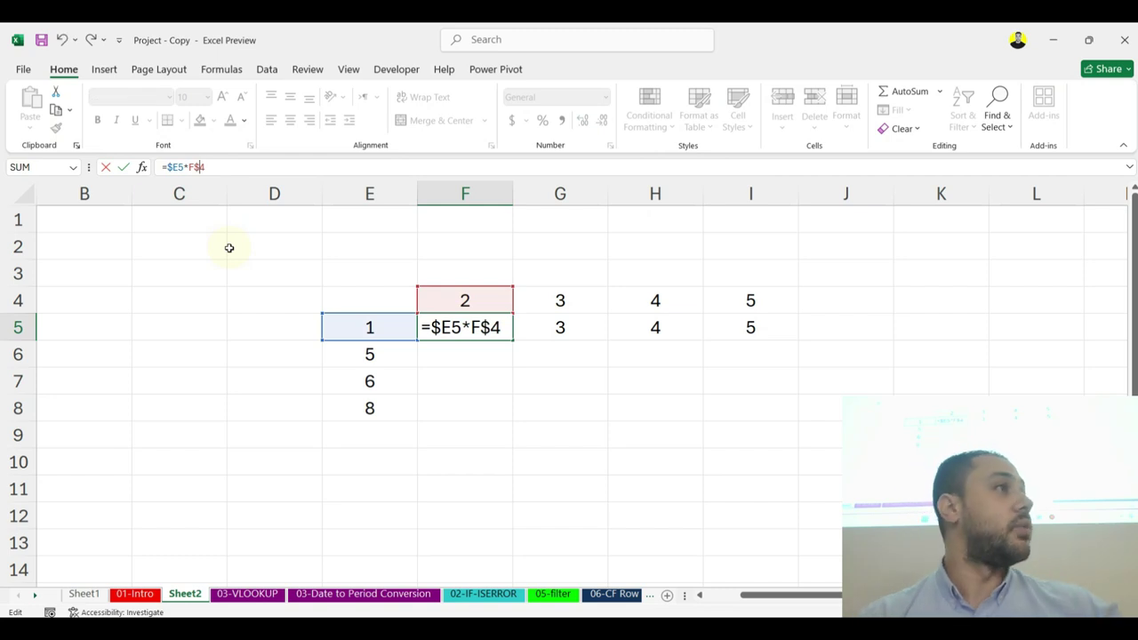
key(Return)
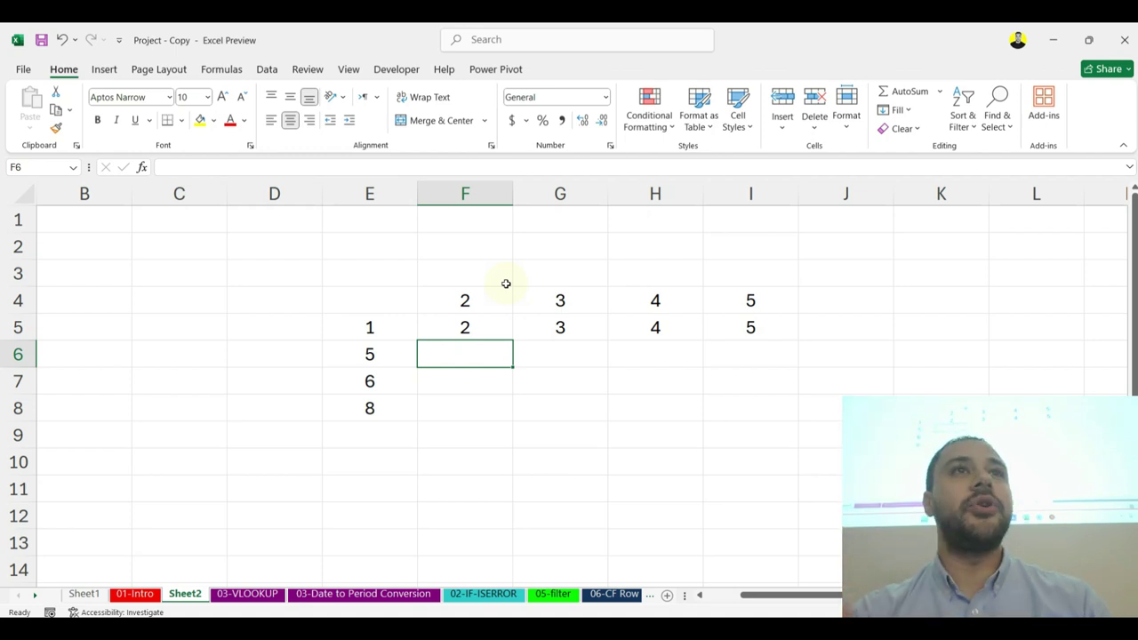
click(502, 328)
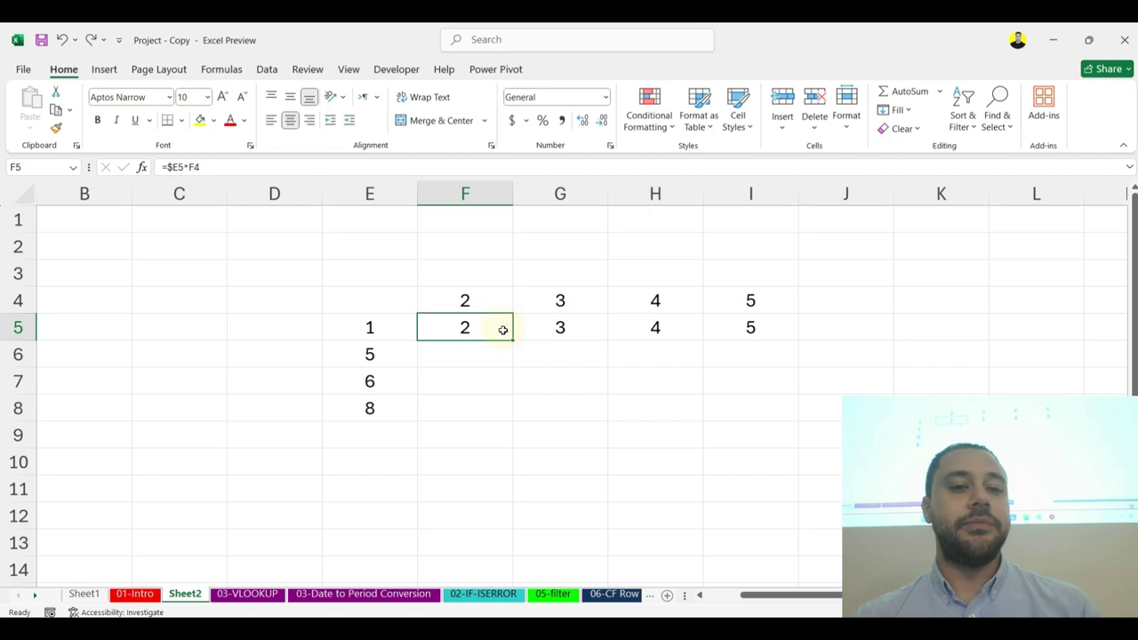
Step: Review the column E row values and the 2–5 header values that F5's formula references
click(373, 327)
ctrl+scroll(451, 395, up, 1)
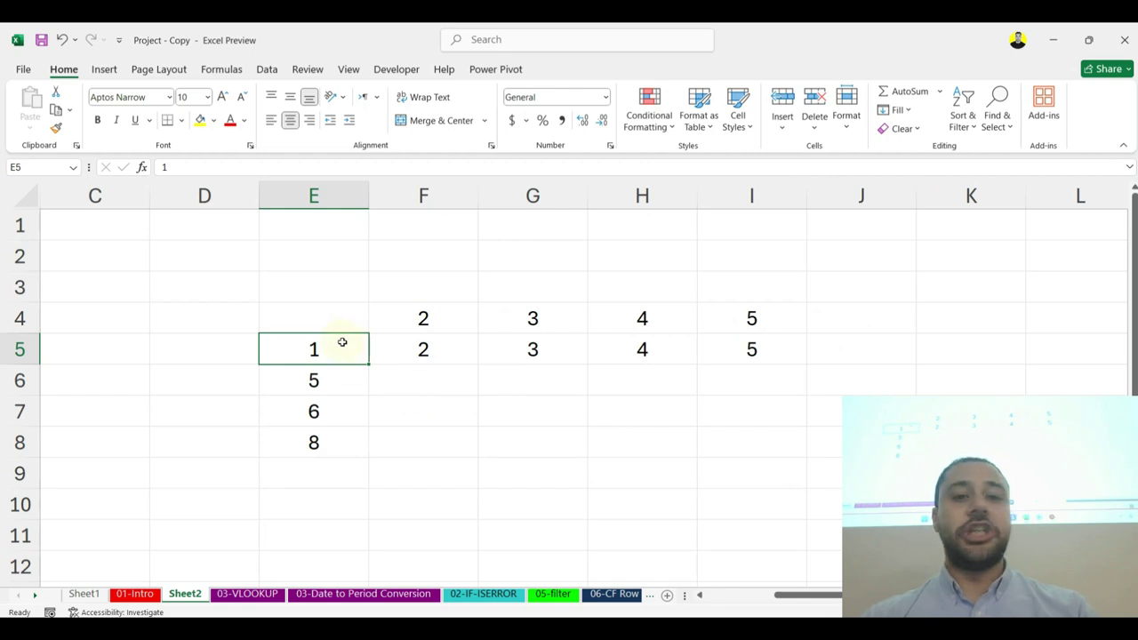
drag(423, 317, 780, 318)
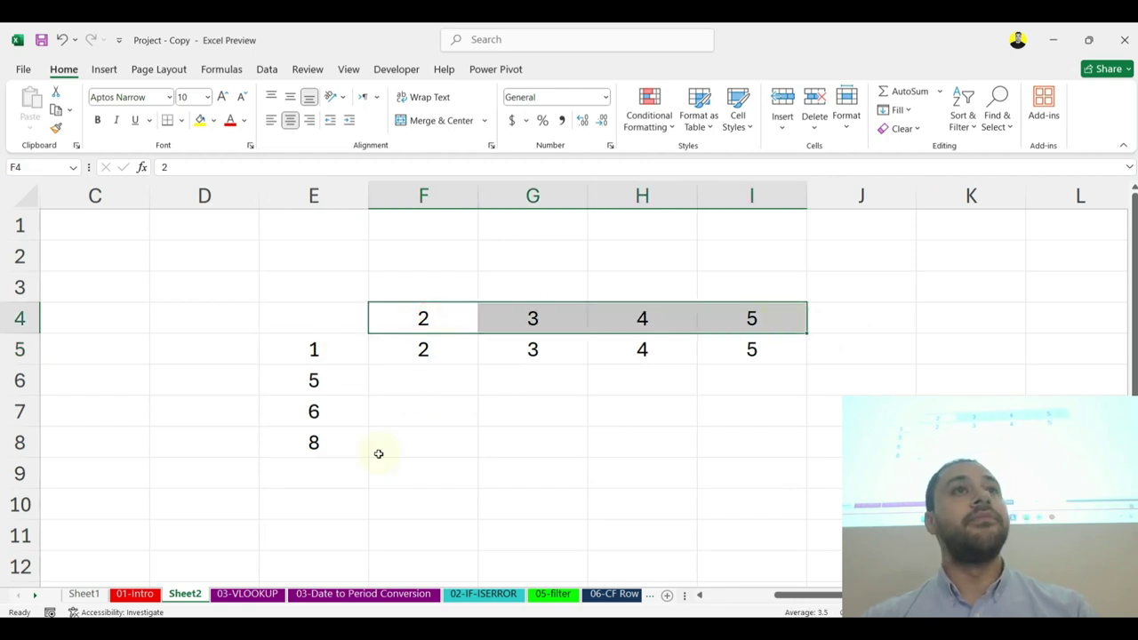
click(373, 346)
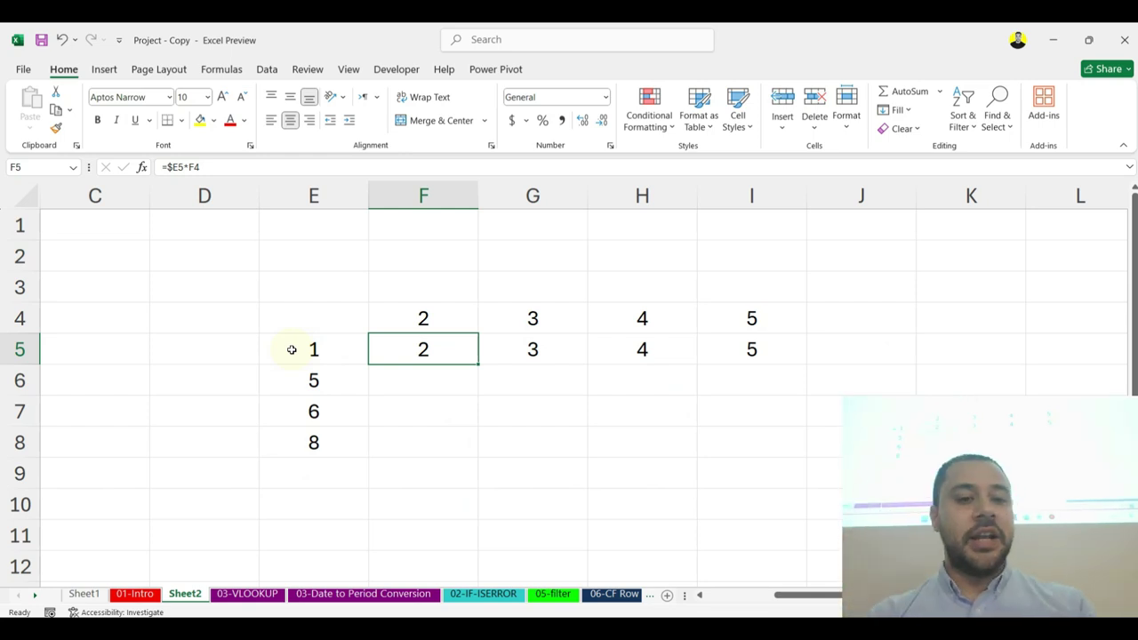
click(322, 410)
click(448, 325)
click(327, 442)
click(453, 322)
Step: Trial-copy F5's =$E5*F4 formula down to F9, check F8, then undo the copy
click(452, 353)
drag(472, 362, 449, 475)
click(444, 448)
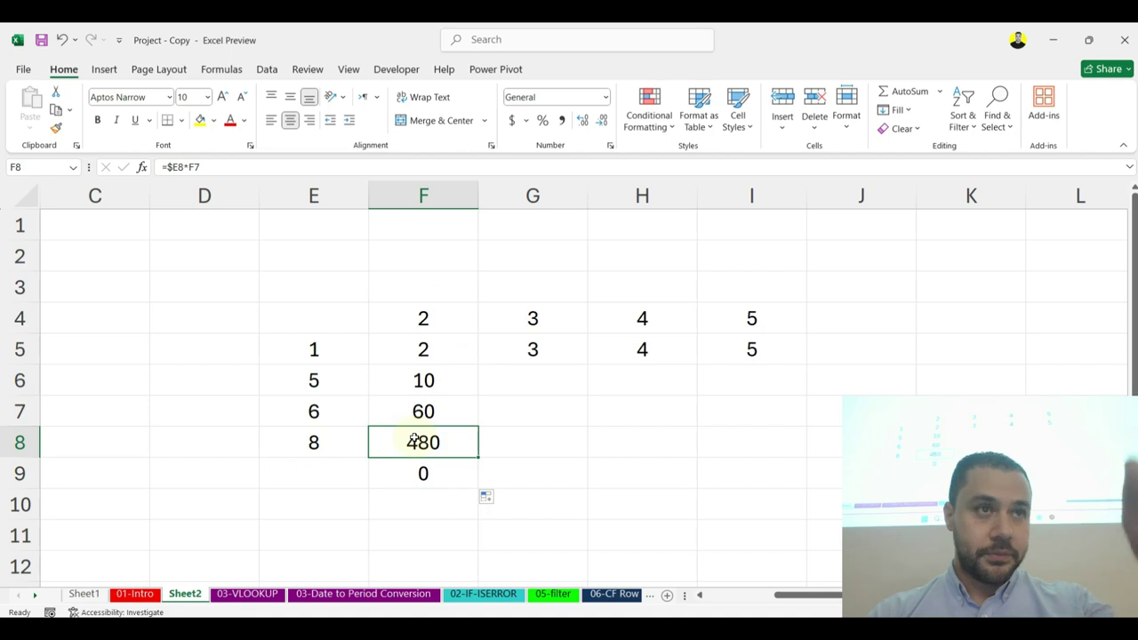
key(ctrl+z)
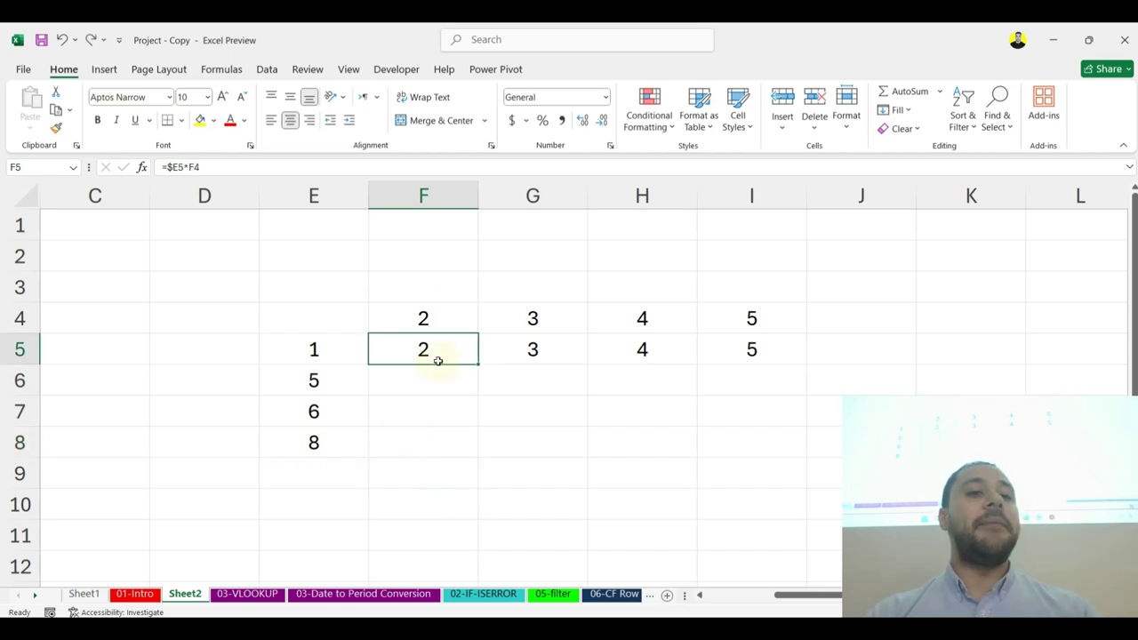
click(197, 167)
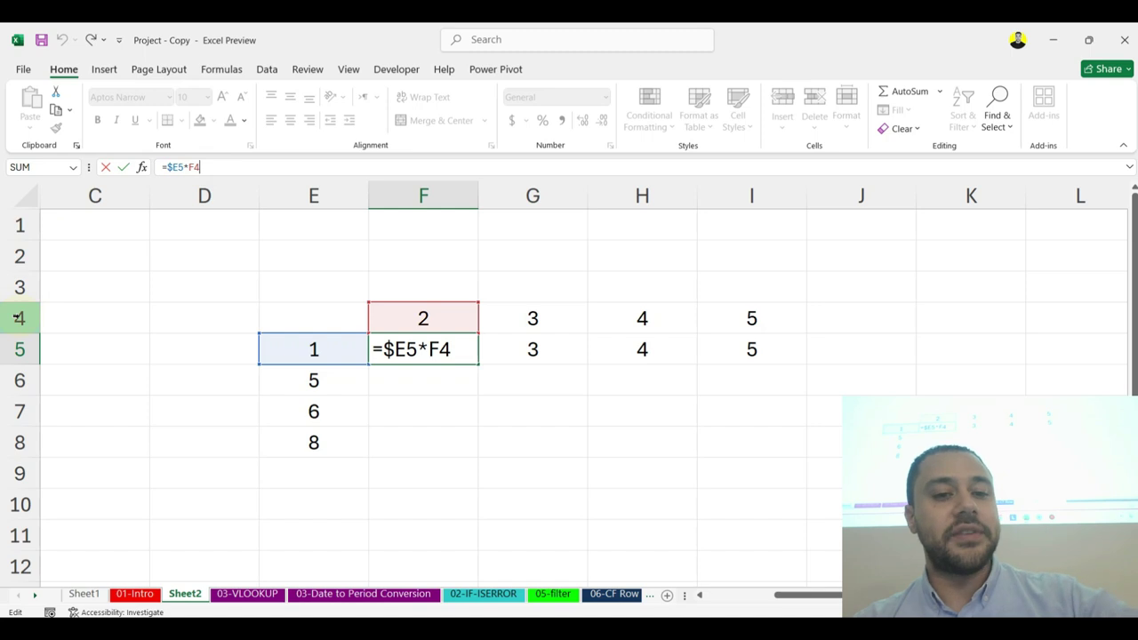
Step: Edit F5's formula with $E5*F$ references, then clear the row 5 results in F5:J5
text($E5*F)
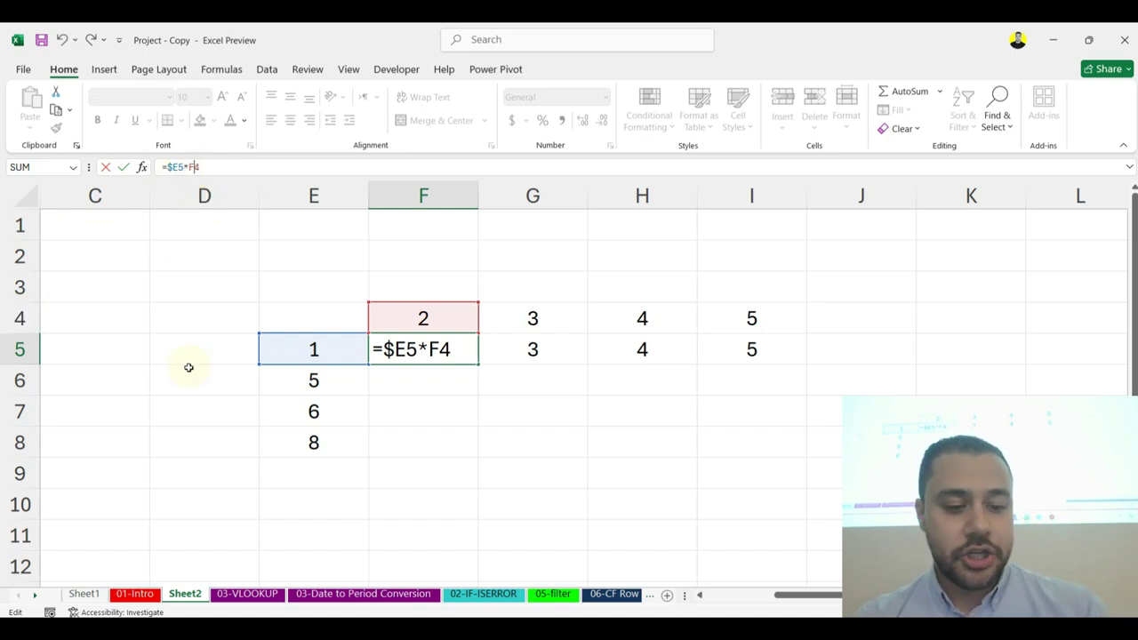
text($)
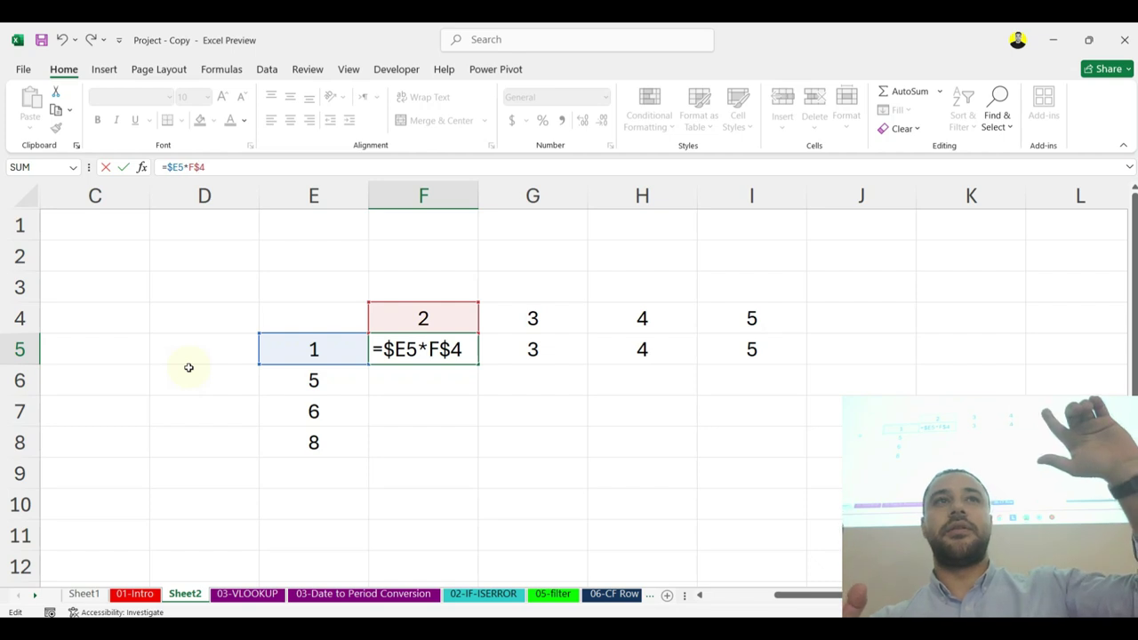
key(ctrl+Return)
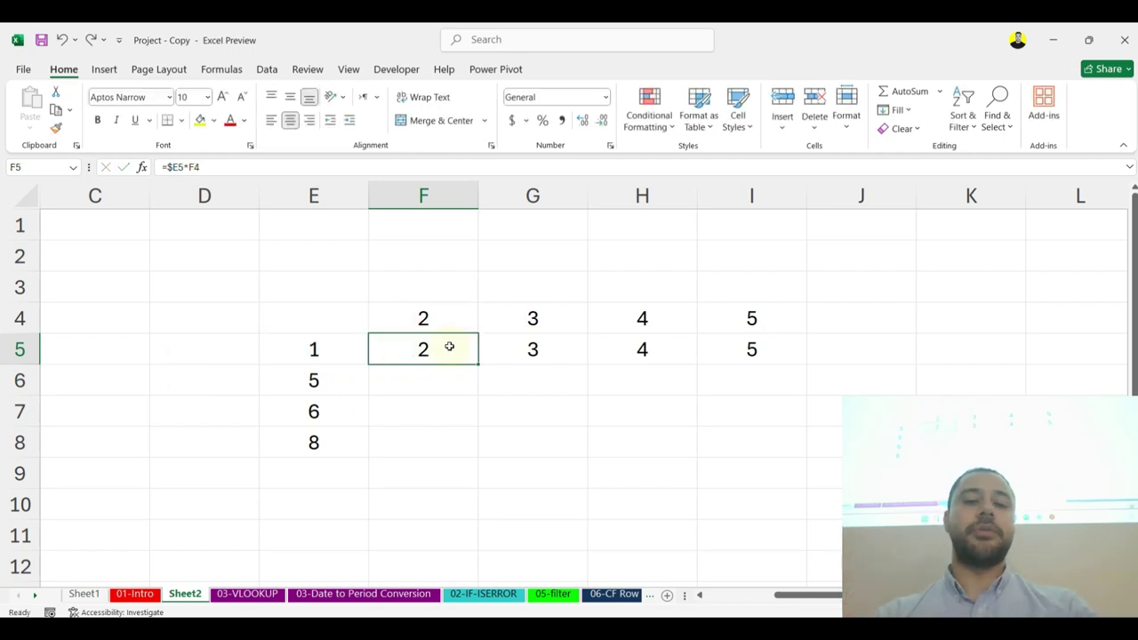
drag(449, 347, 843, 349)
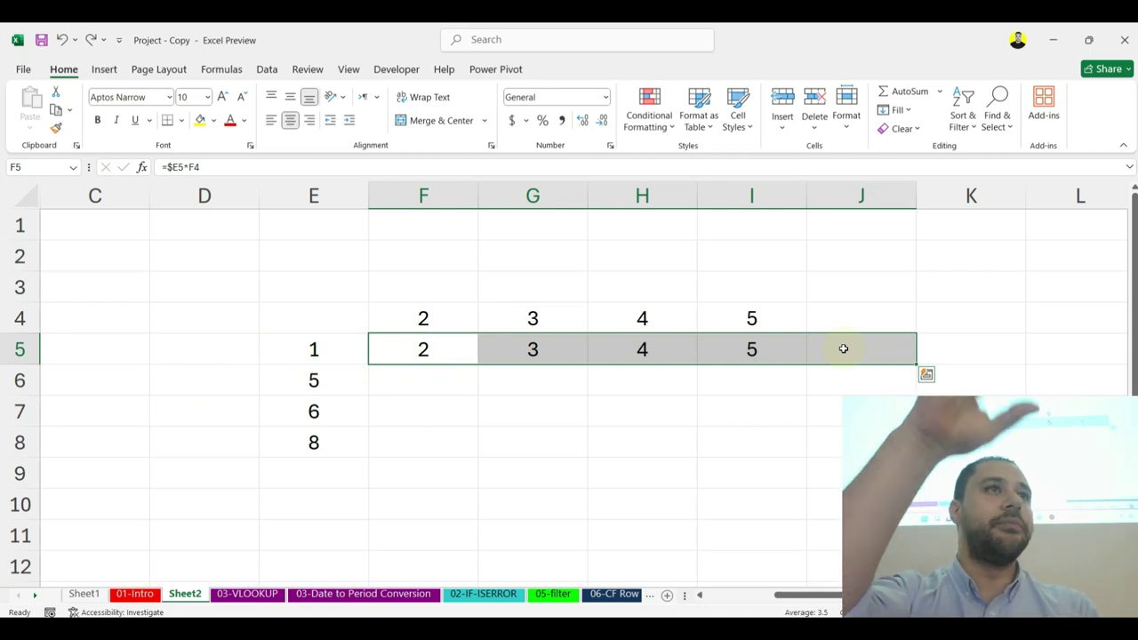
key(Delete)
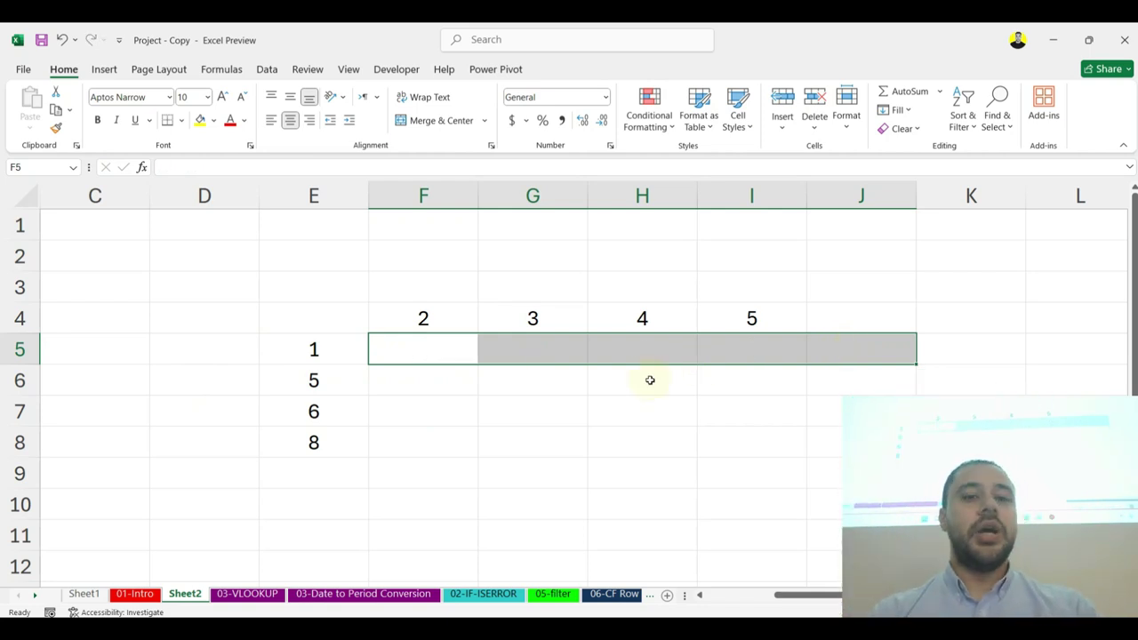
Step: Review E5 and the F4:J4 header values, ending with empty cell F5 selected
click(436, 342)
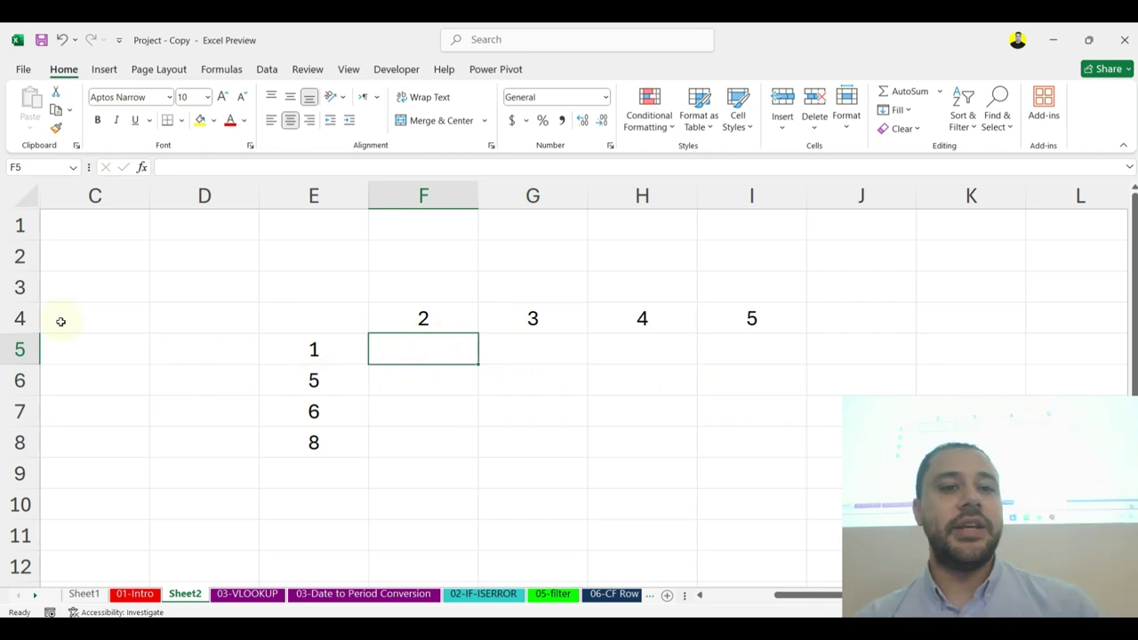
click(339, 359)
drag(425, 318, 861, 320)
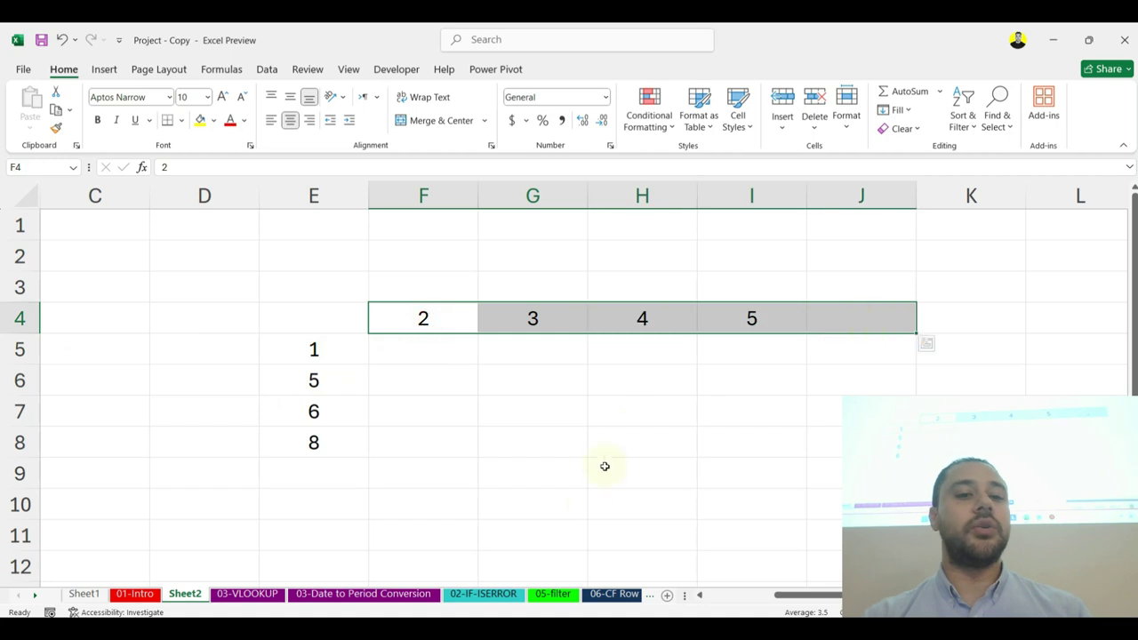
drag(406, 317, 751, 320)
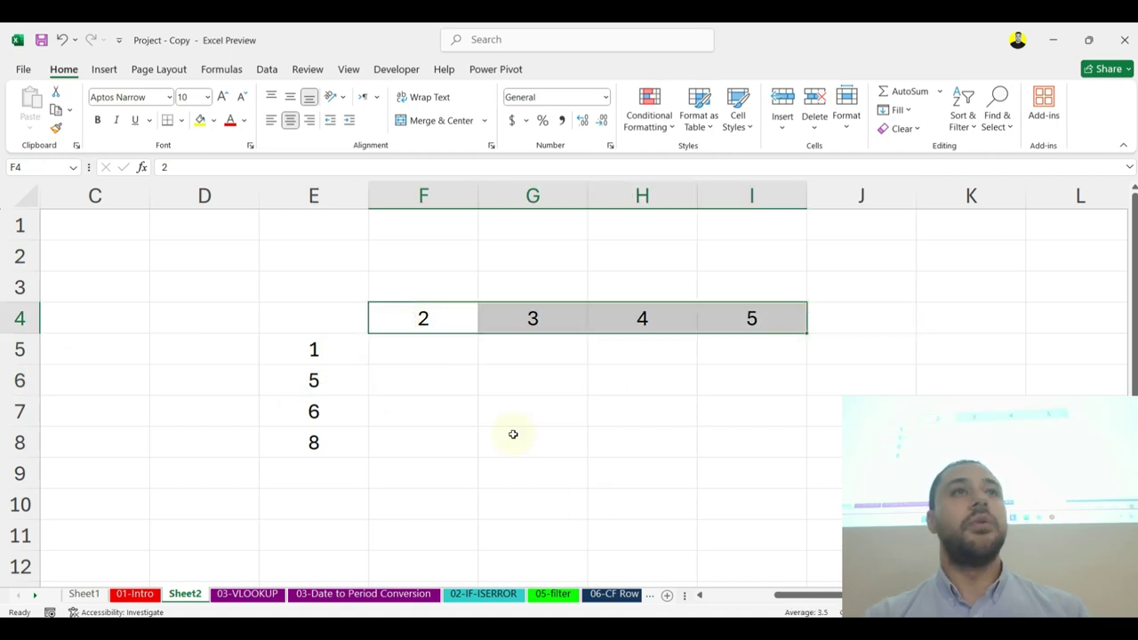
click(411, 361)
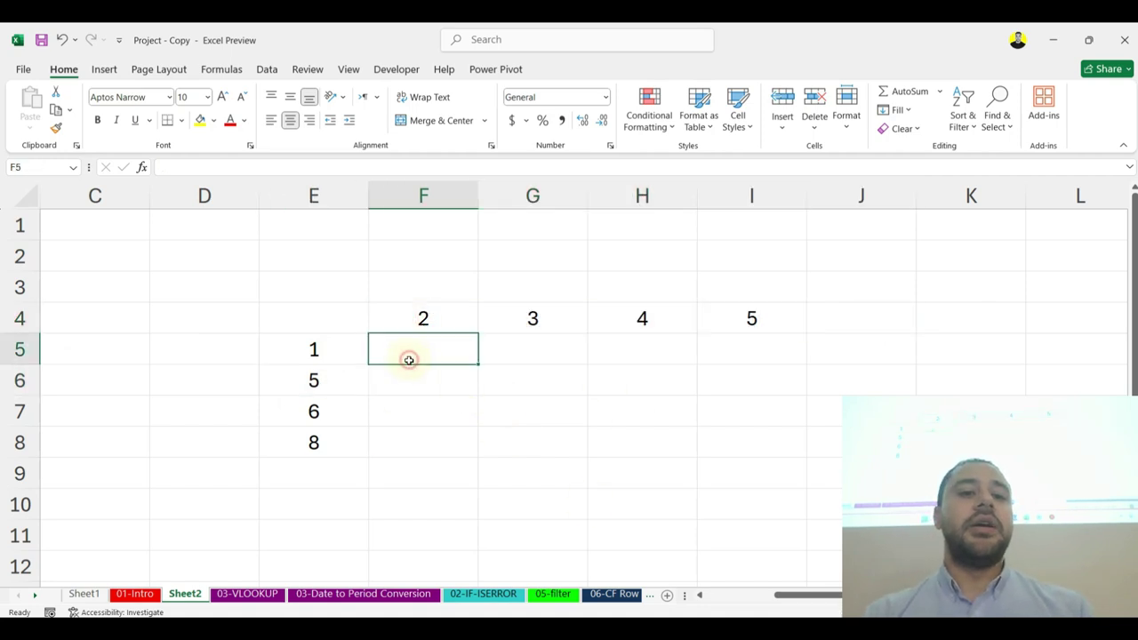
click(336, 359)
click(398, 362)
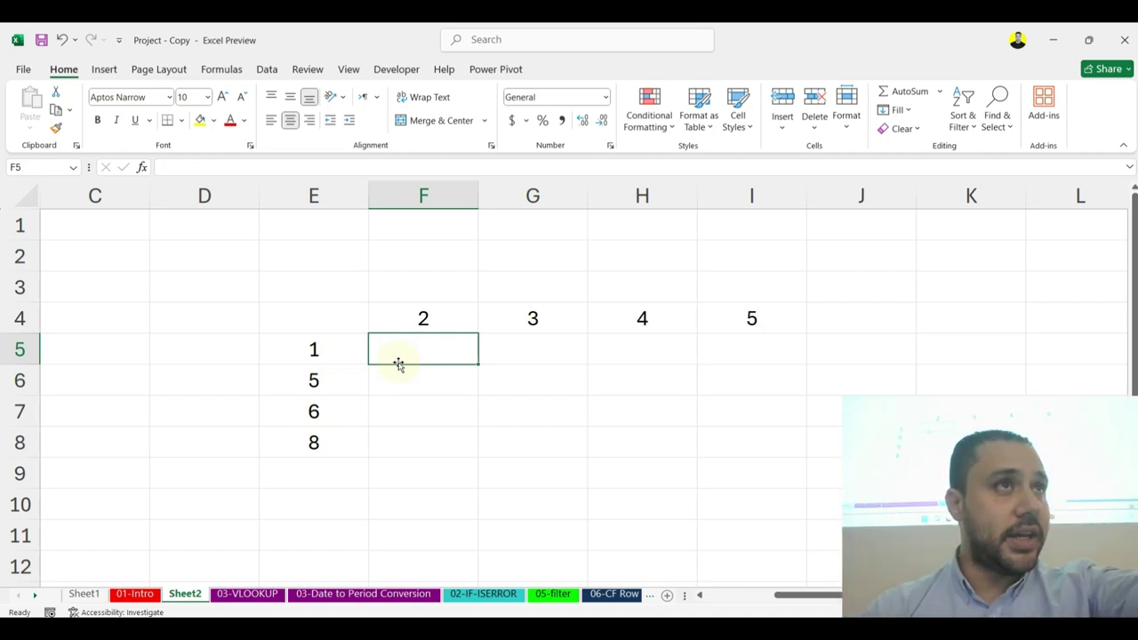
Step: Enter the relative formula =E5*F4 in F5 by pointing at E5 and F4
text(=)
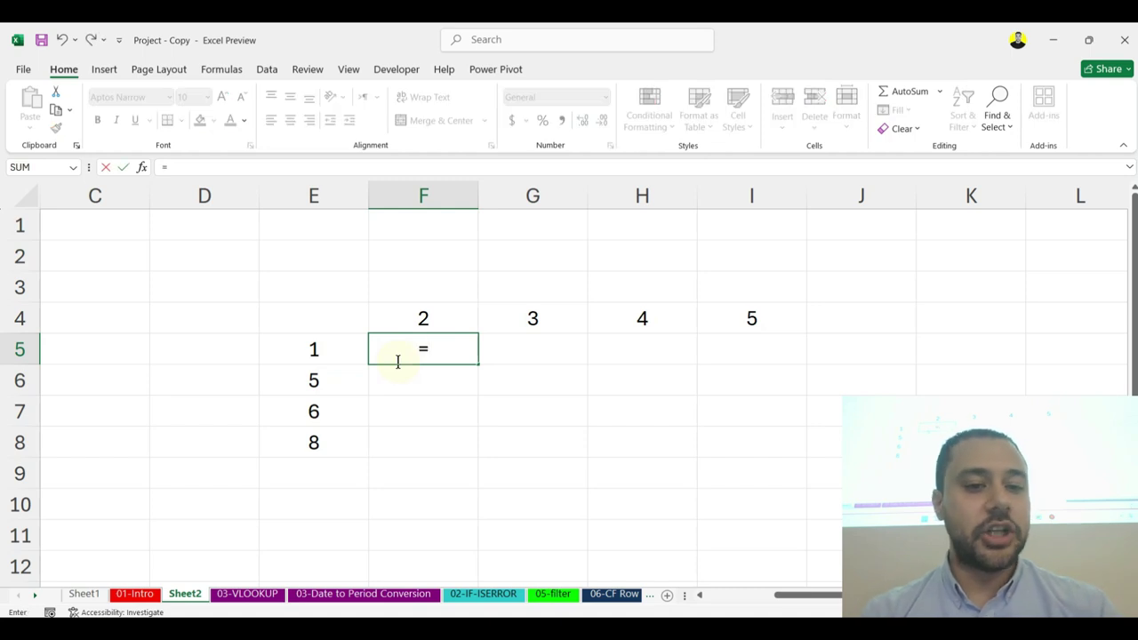
click(359, 347)
text(*)
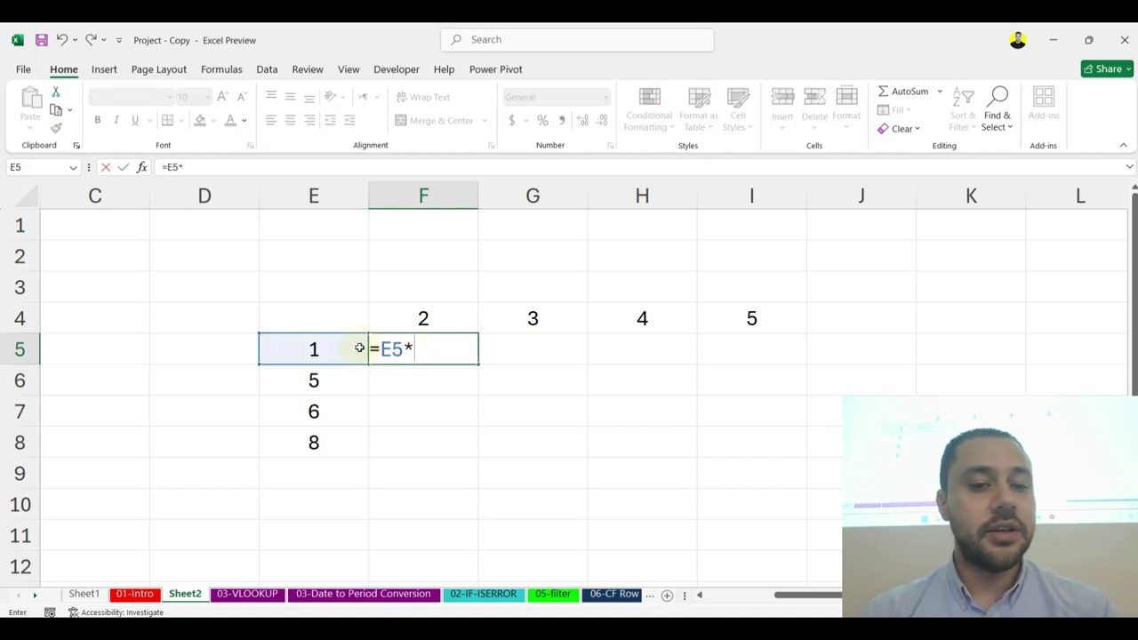
click(460, 323)
key(Return)
Step: Fill F5 right into G5 to show its shifted =F5*G4 references, then undo
click(447, 357)
drag(478, 363, 547, 361)
click(313, 350)
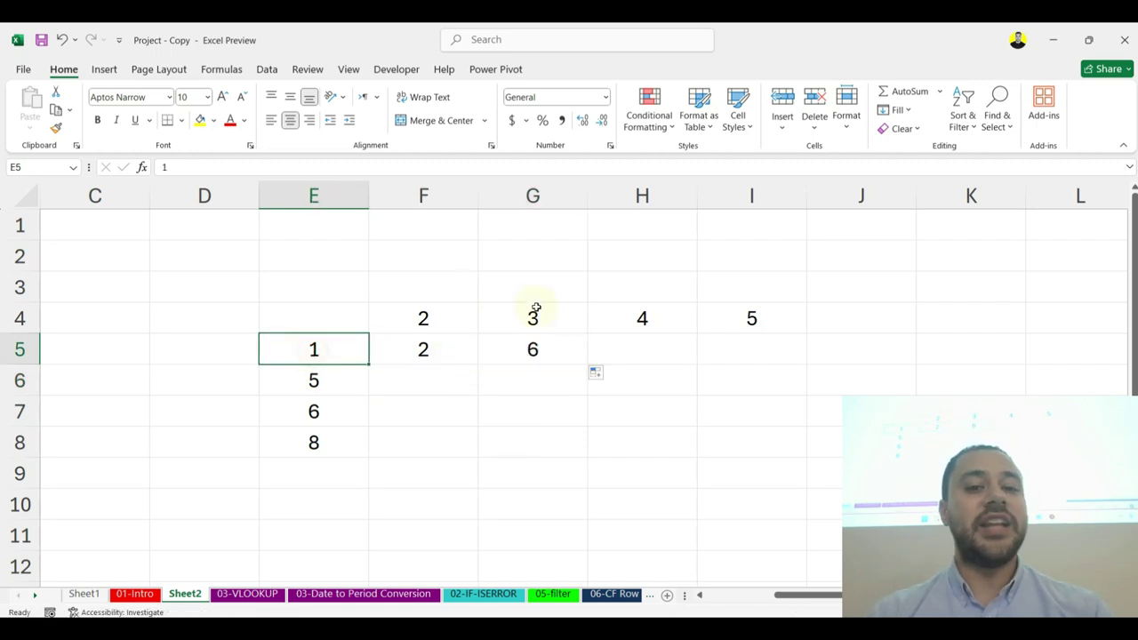
click(535, 349)
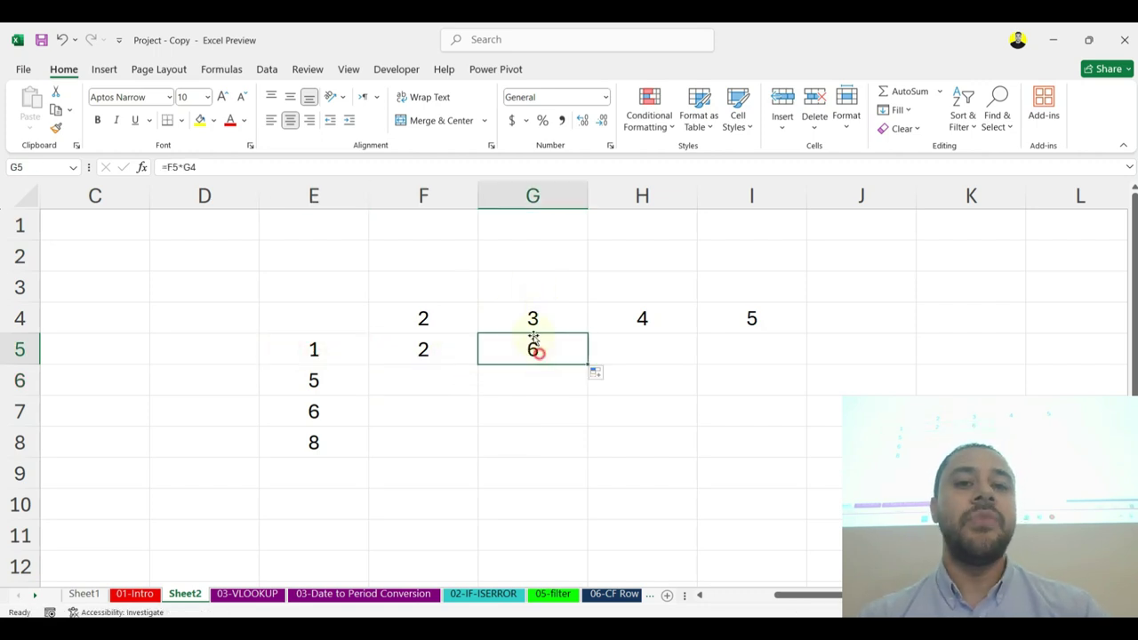
click(549, 168)
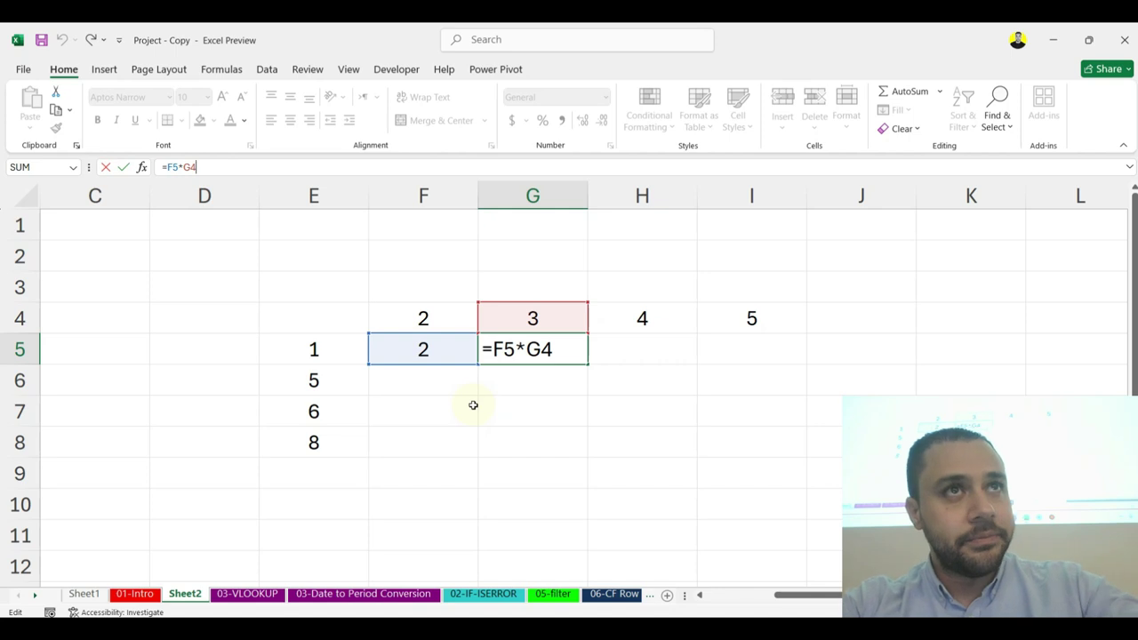
key(ctrl+Return)
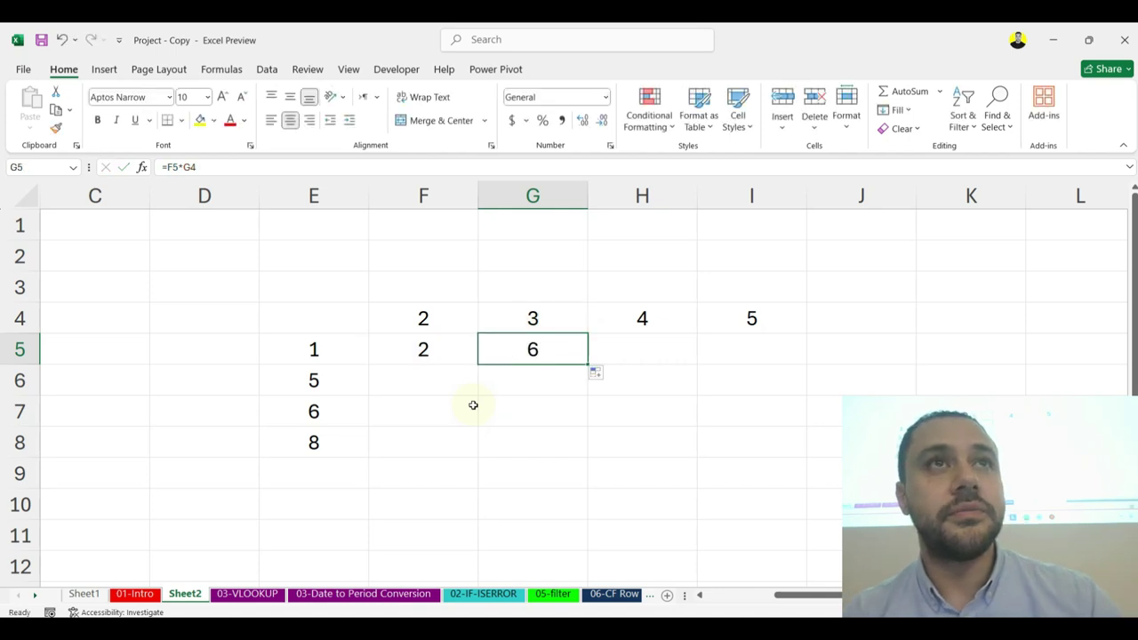
key(ctrl+z)
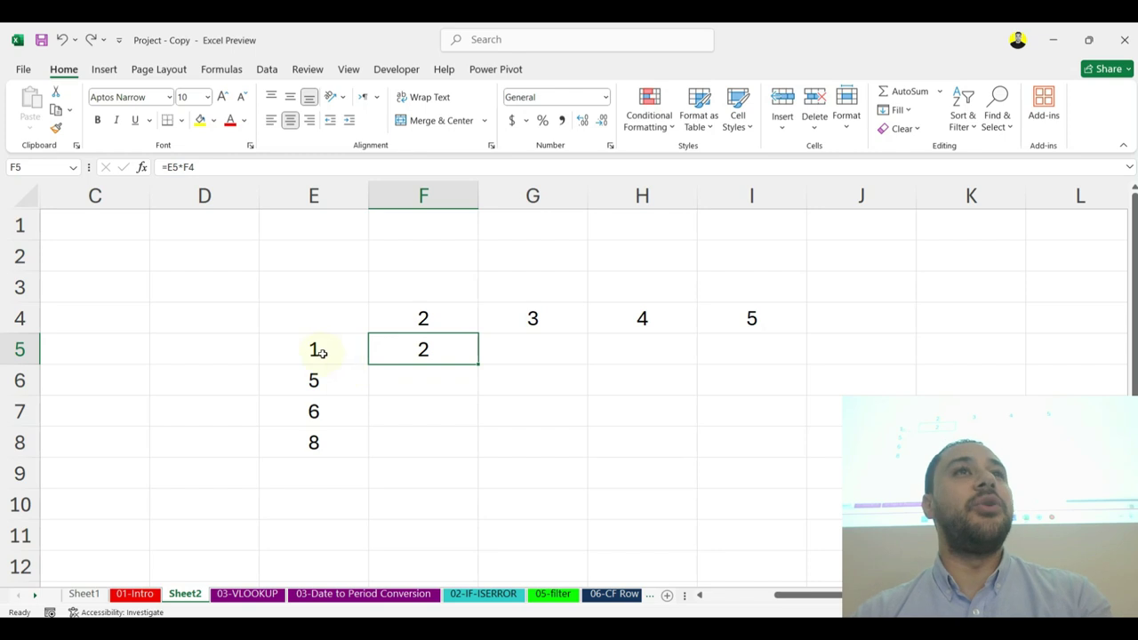
Step: Lock the column in F5's formula, changing =E5*F4 to =$E5*F4
drag(401, 325, 752, 318)
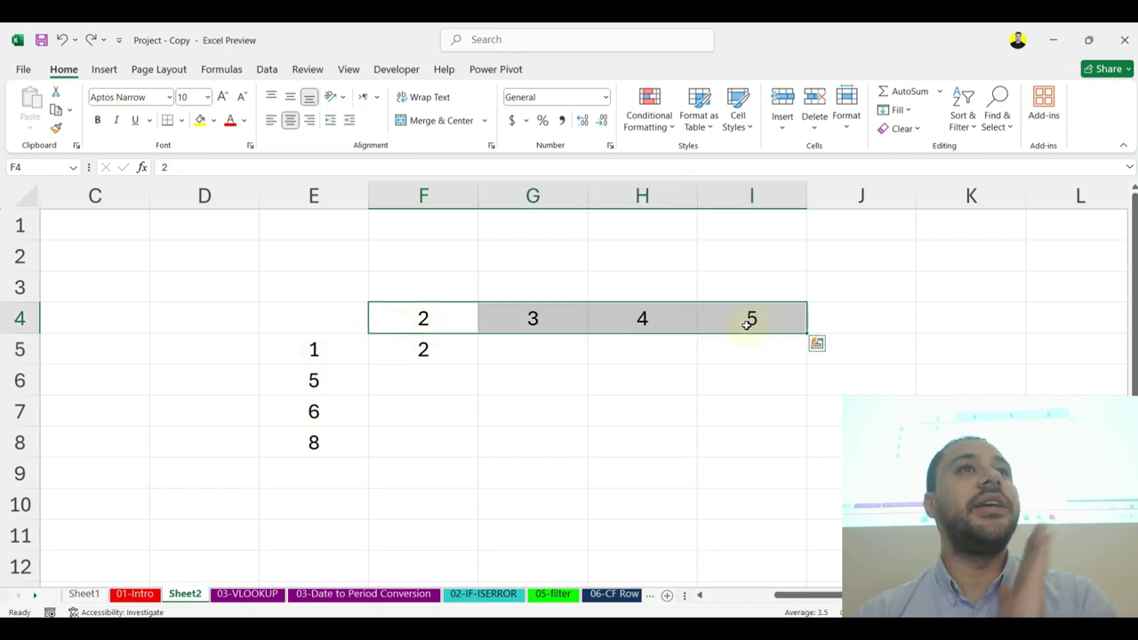
click(324, 349)
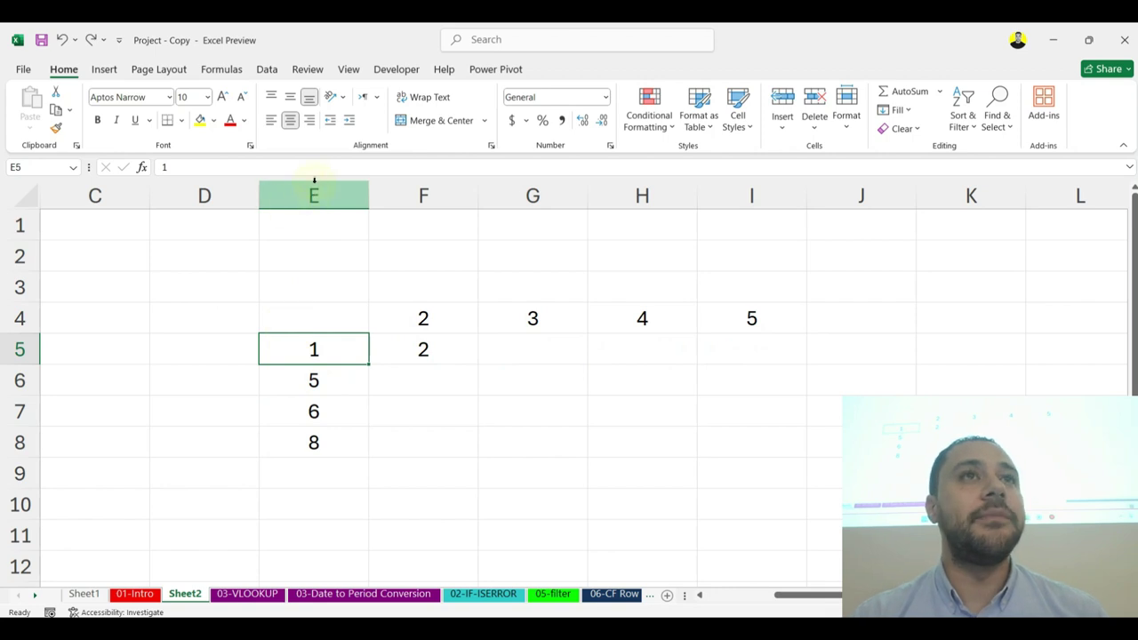
click(438, 351)
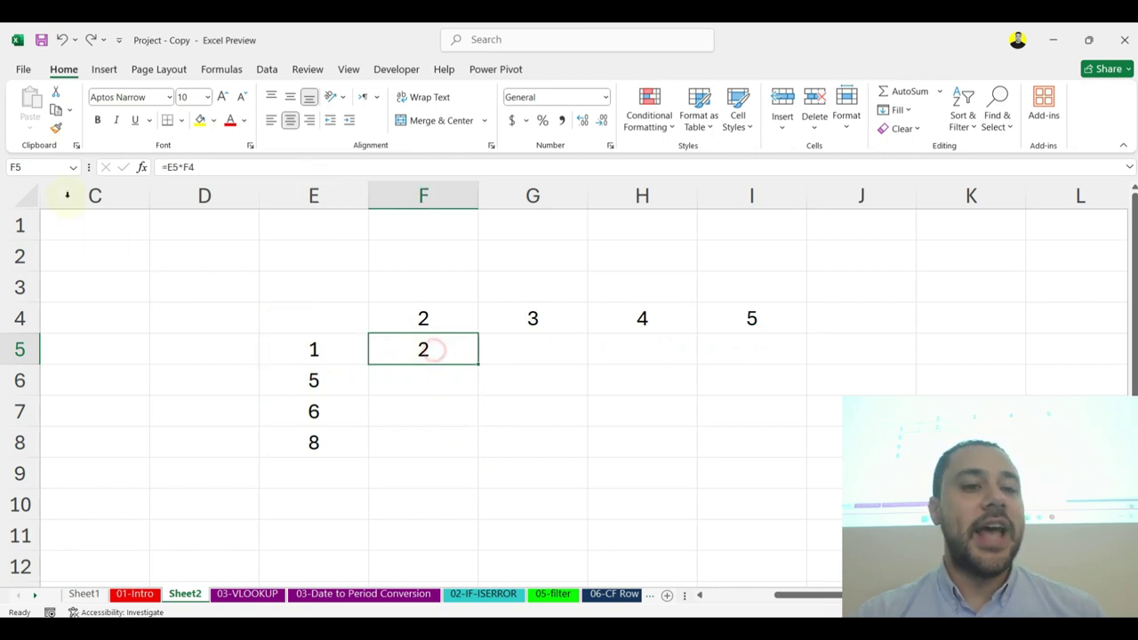
click(169, 167)
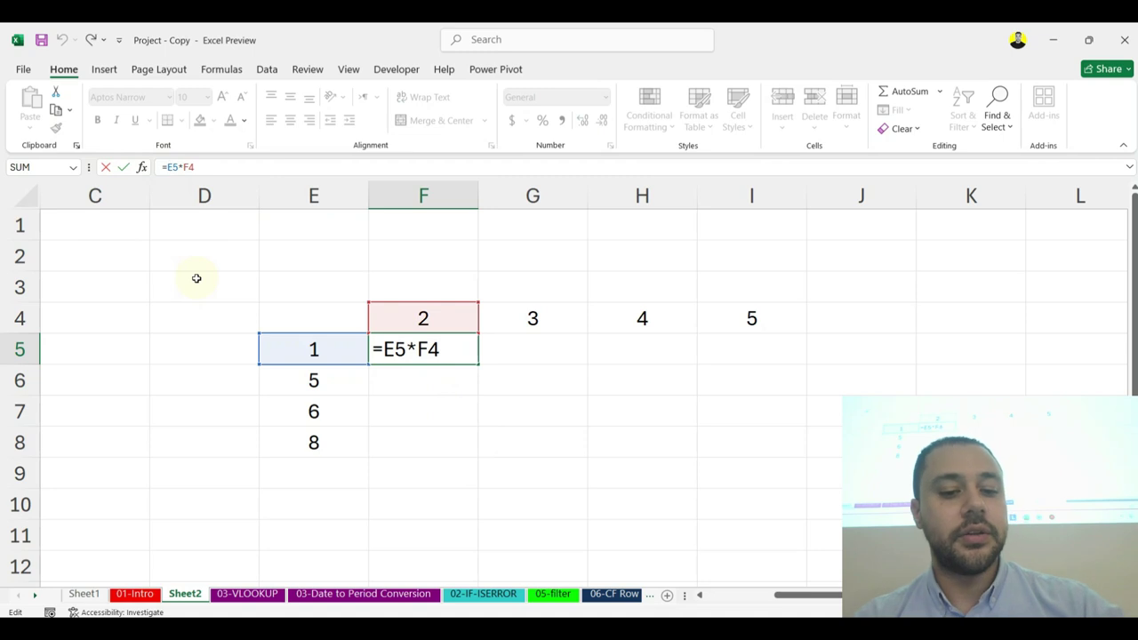
text($)
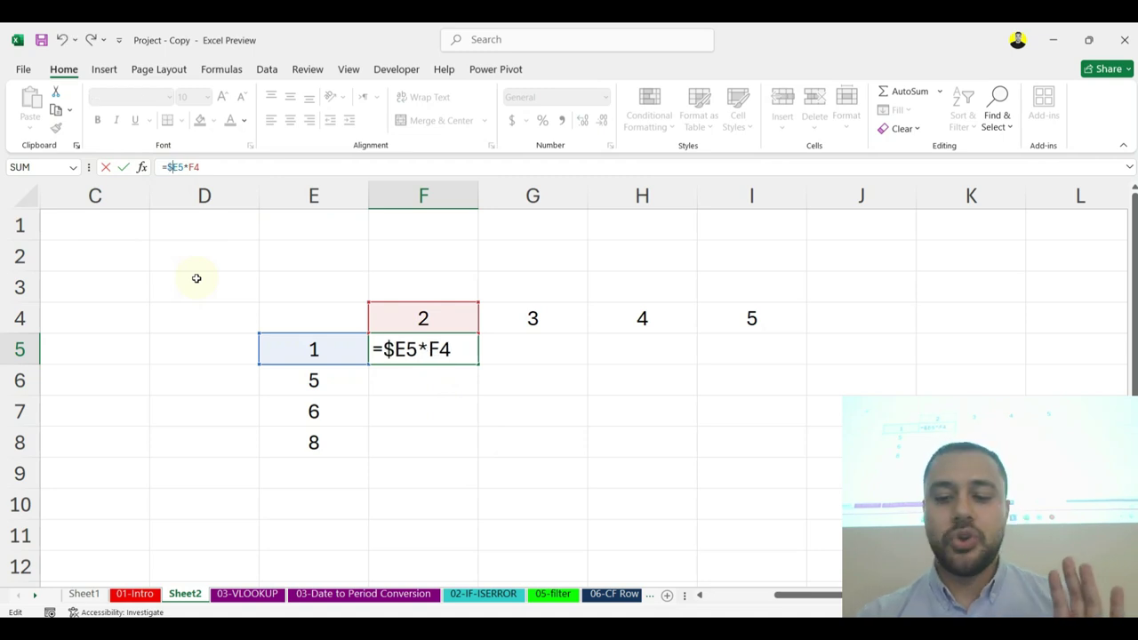
key(Return)
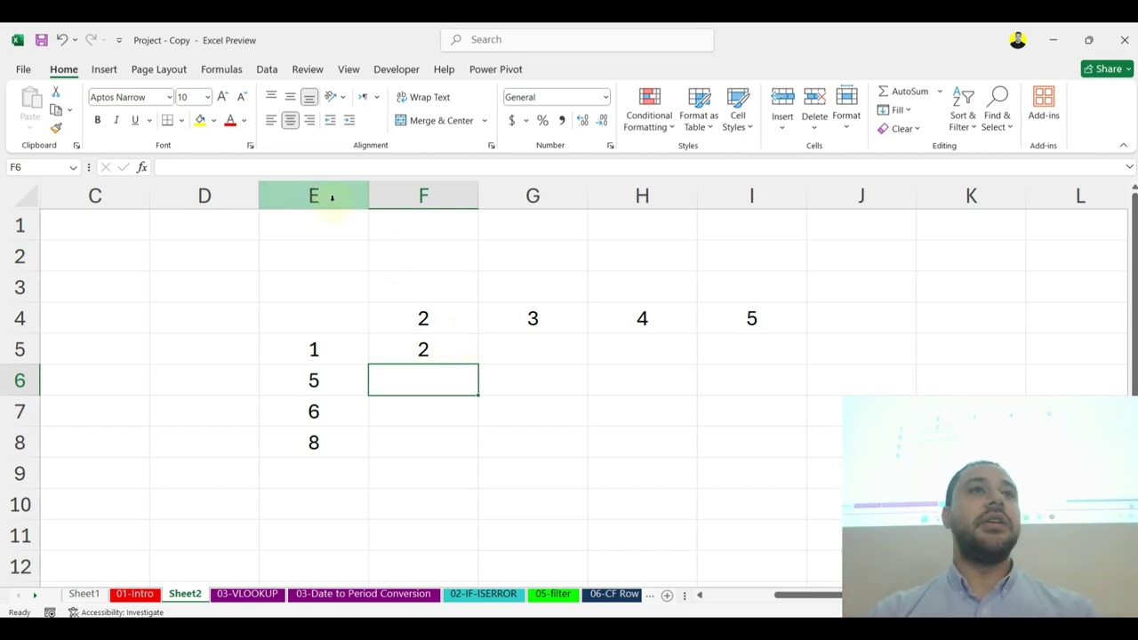
click(427, 350)
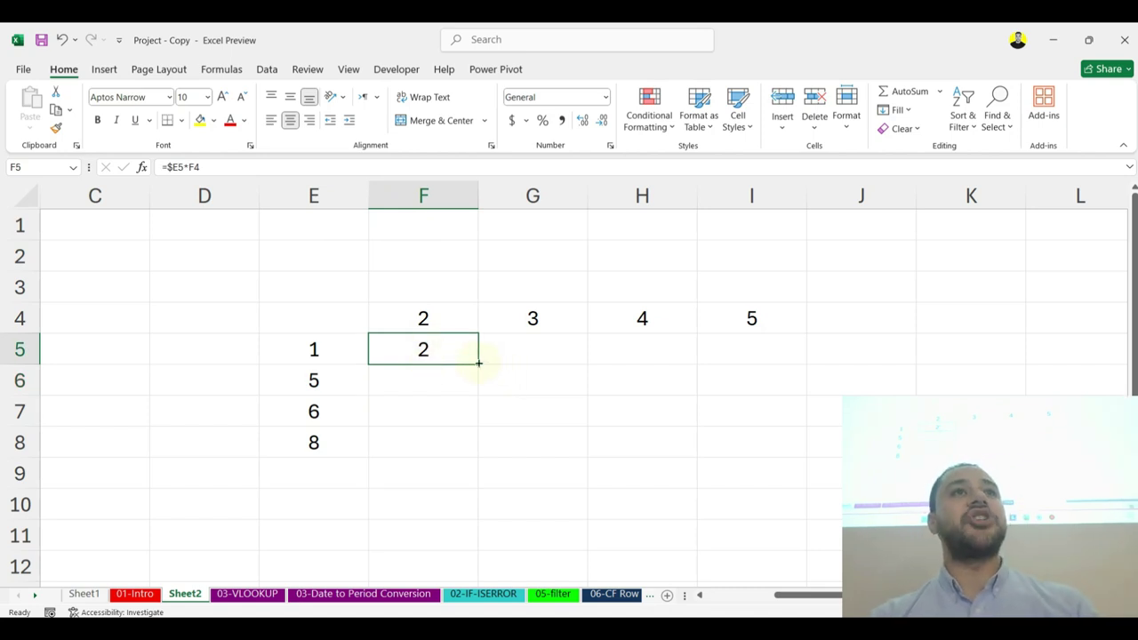
drag(478, 362, 790, 367)
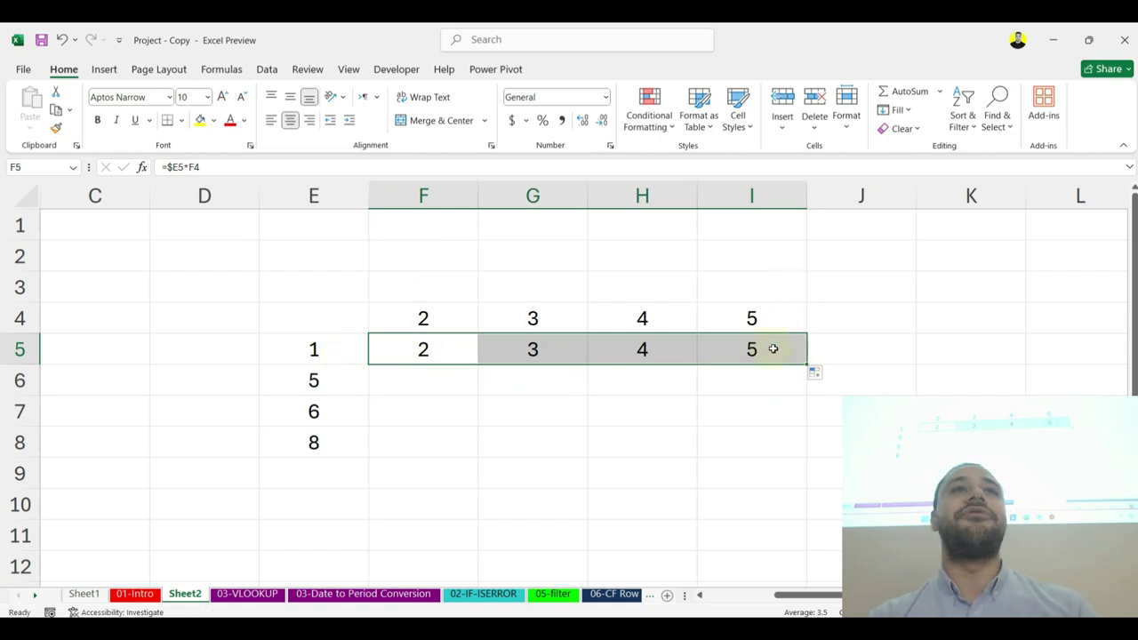
click(422, 352)
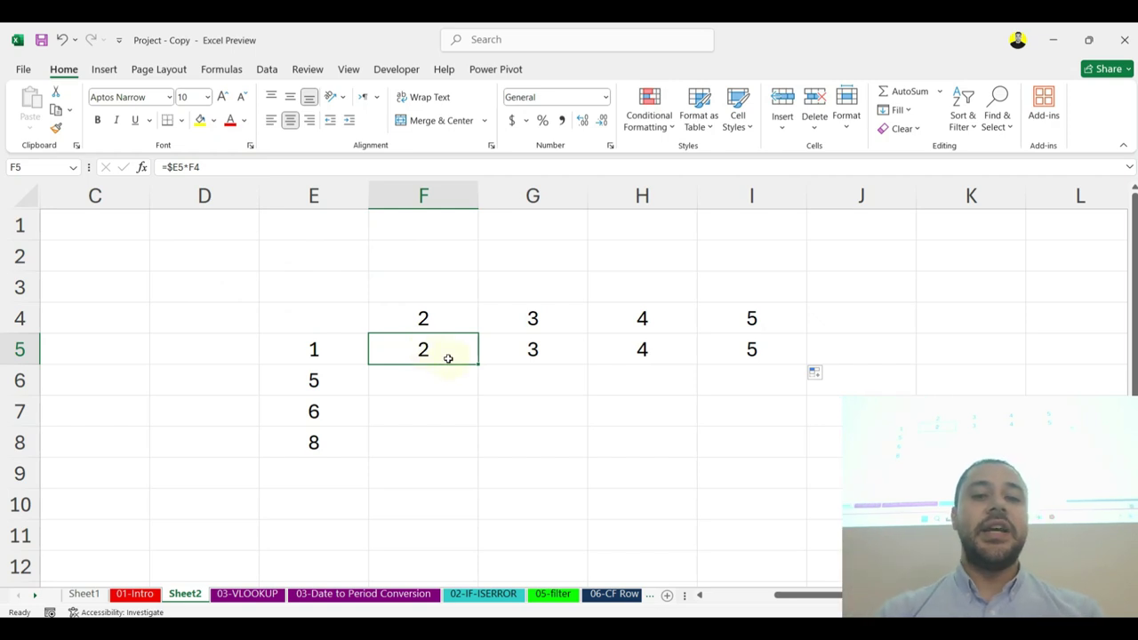
drag(478, 364, 480, 459)
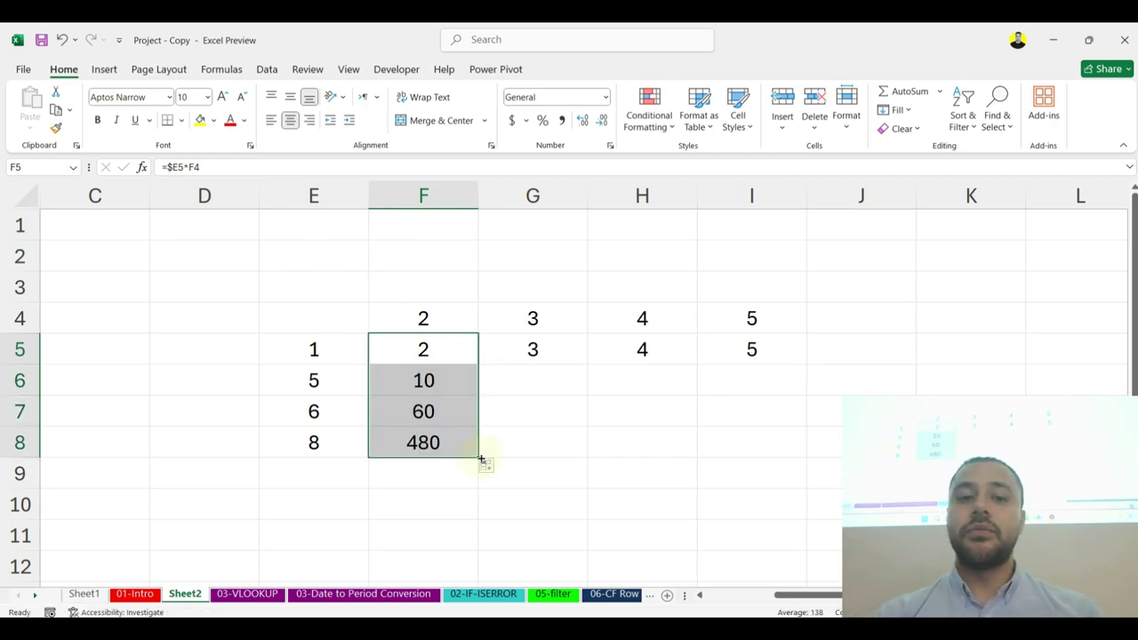
scroll(565, 382, up, 1)
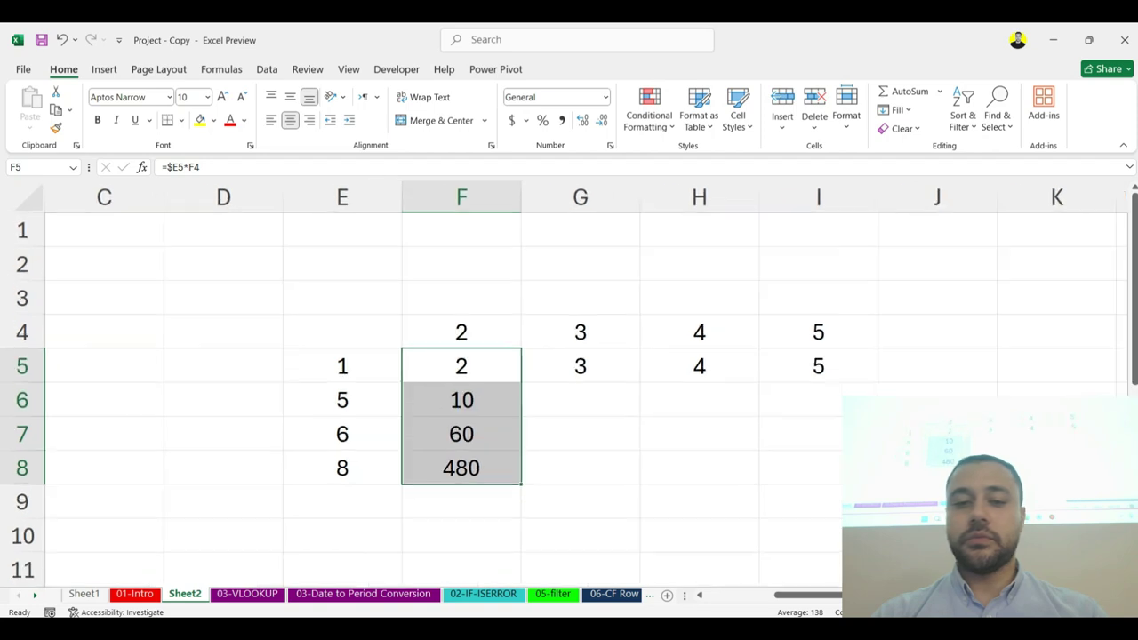
scroll(792, 452, up, 1)
scroll(660, 427, down, 2)
scroll(660, 427, up, 2)
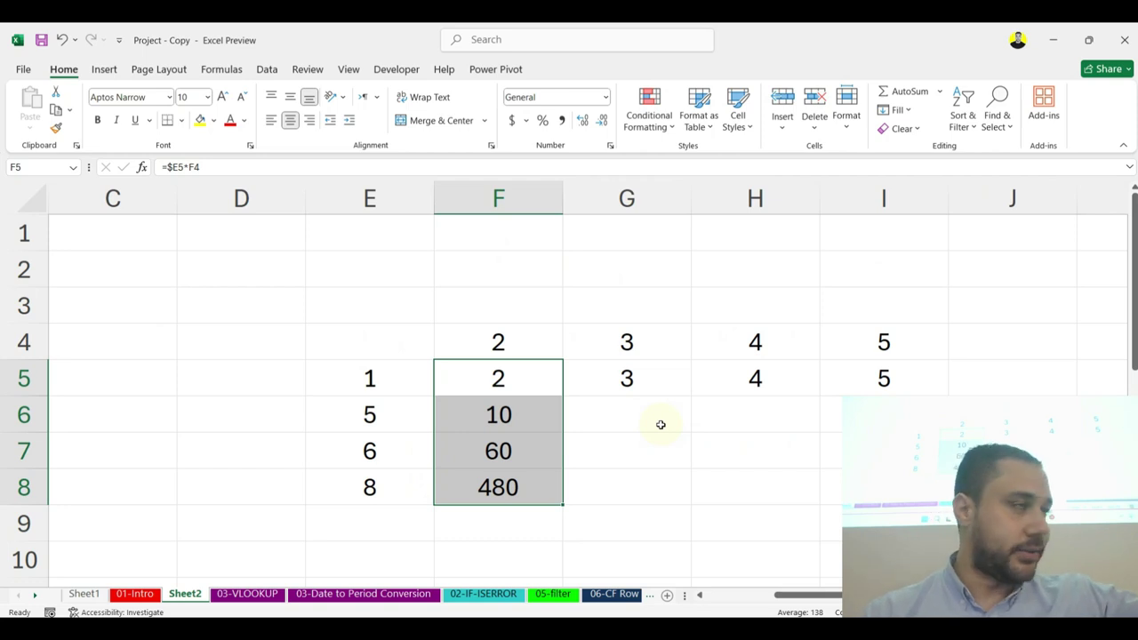
drag(544, 409, 528, 490)
key(Delete)
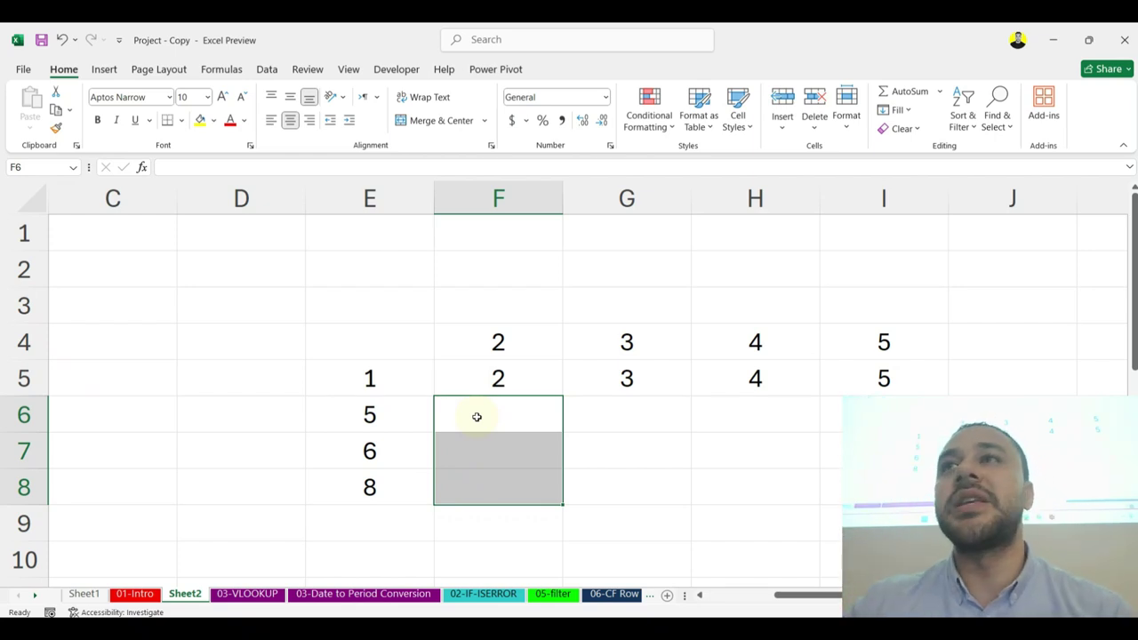
drag(684, 371, 919, 386)
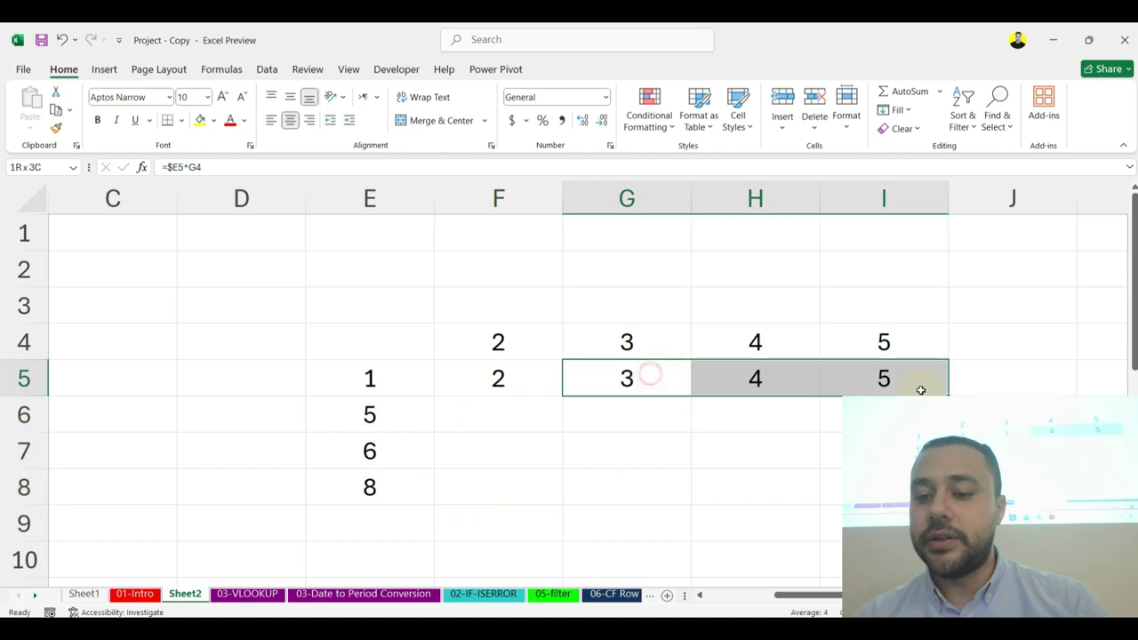
key(Delete)
click(498, 376)
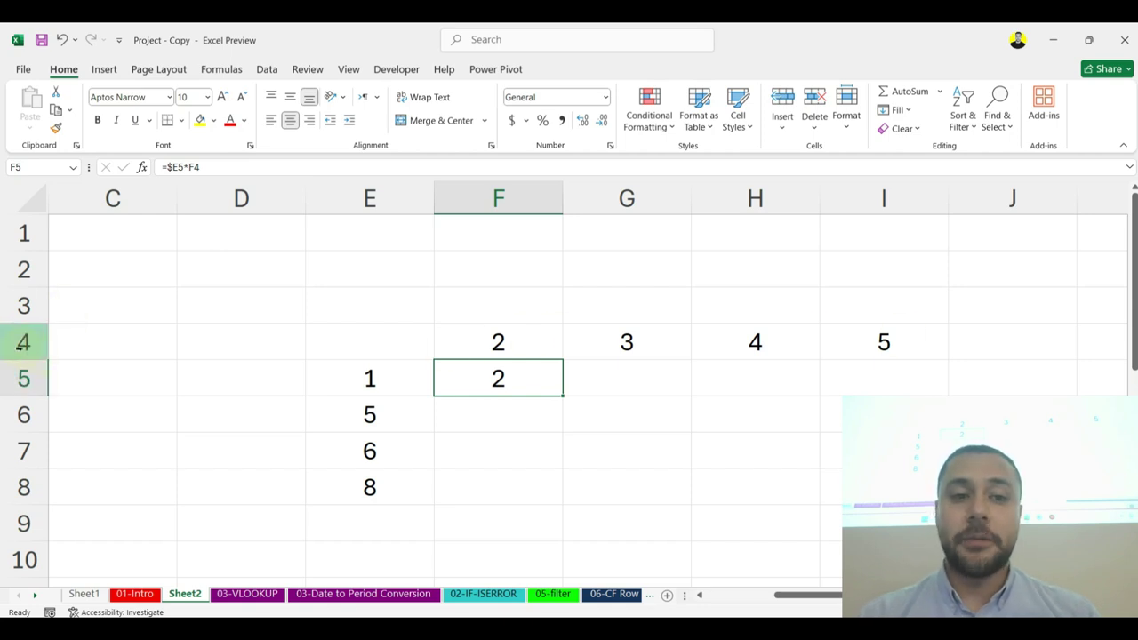
Step: Lock the header row too, making F5's formula =$E5*F$4
click(192, 167)
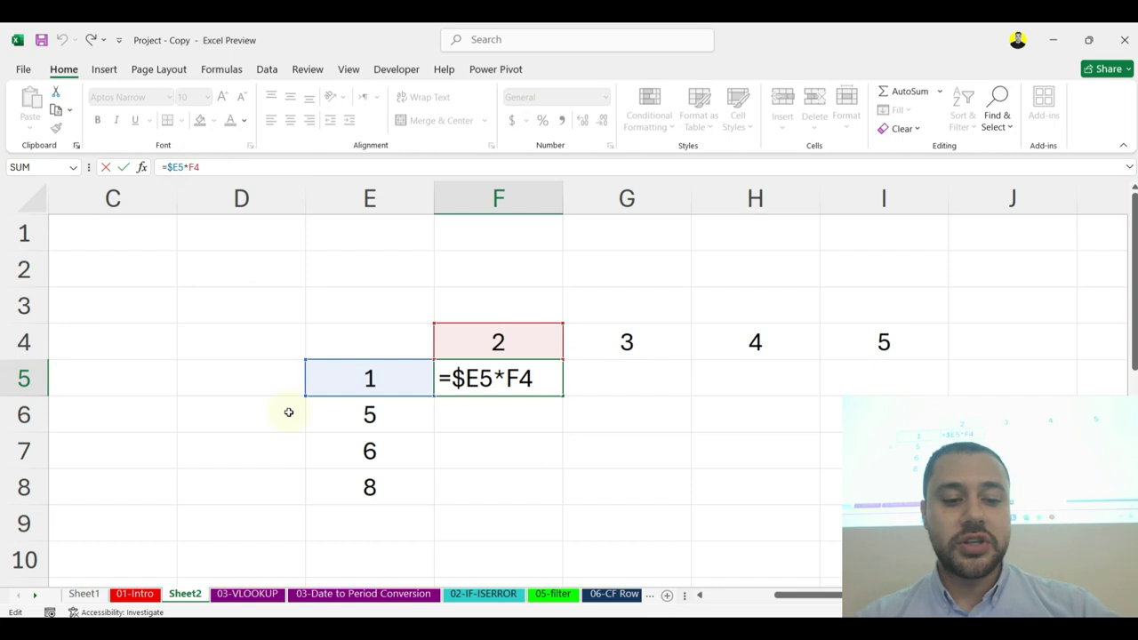
text($)
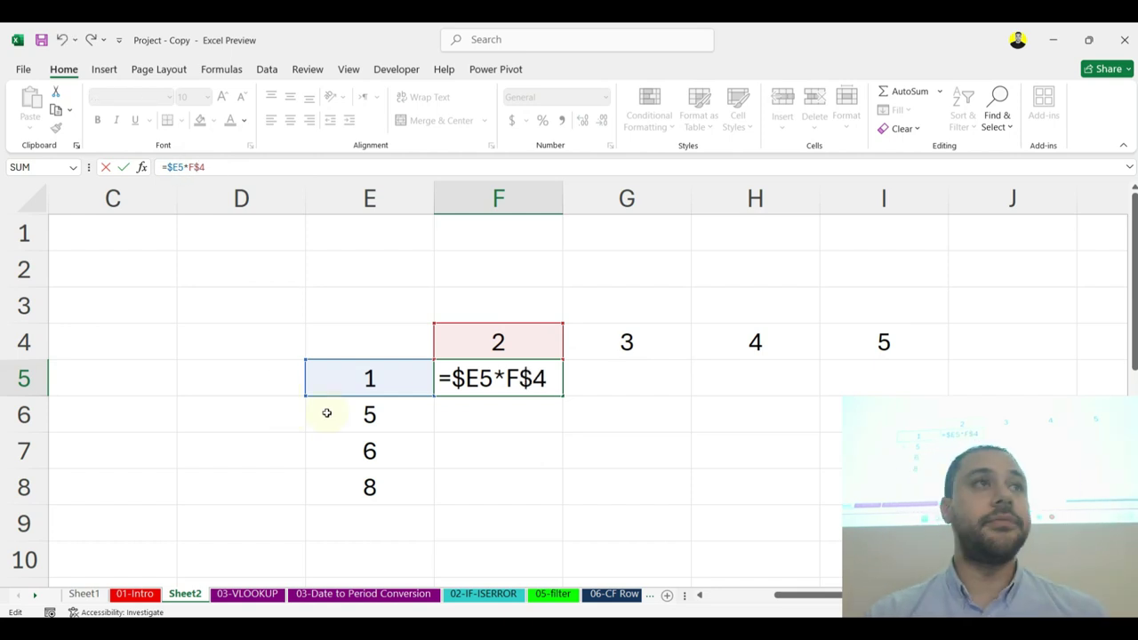
key(Return)
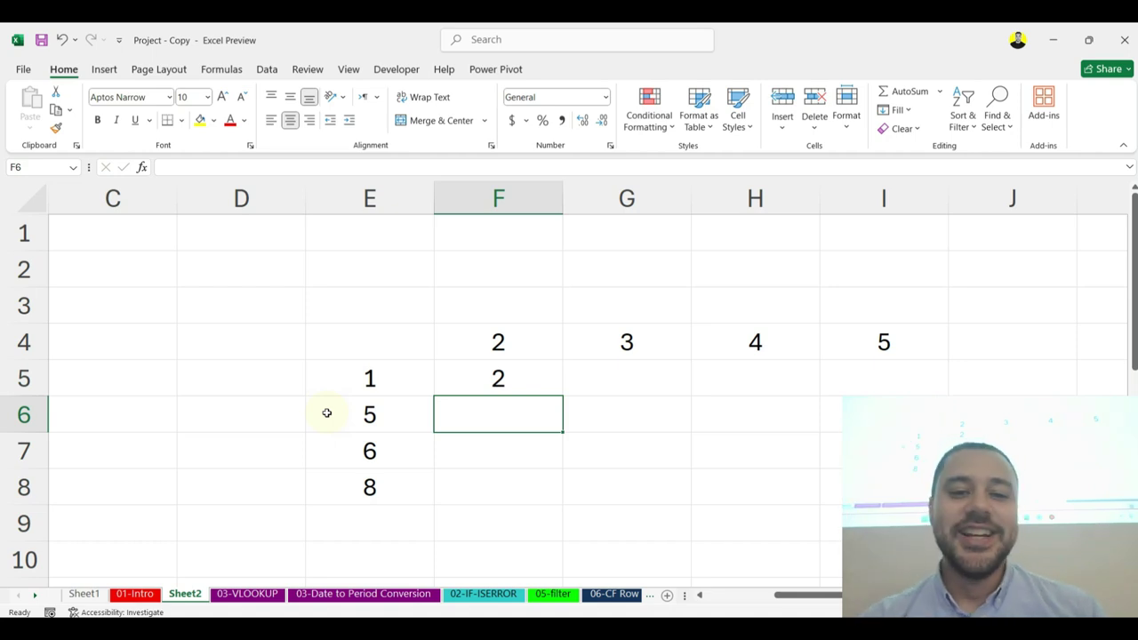
Step: Fill the formula across the F5:I8 grid, check I8, and switch to the 01-Intro sheet
click(532, 382)
drag(561, 394, 945, 503)
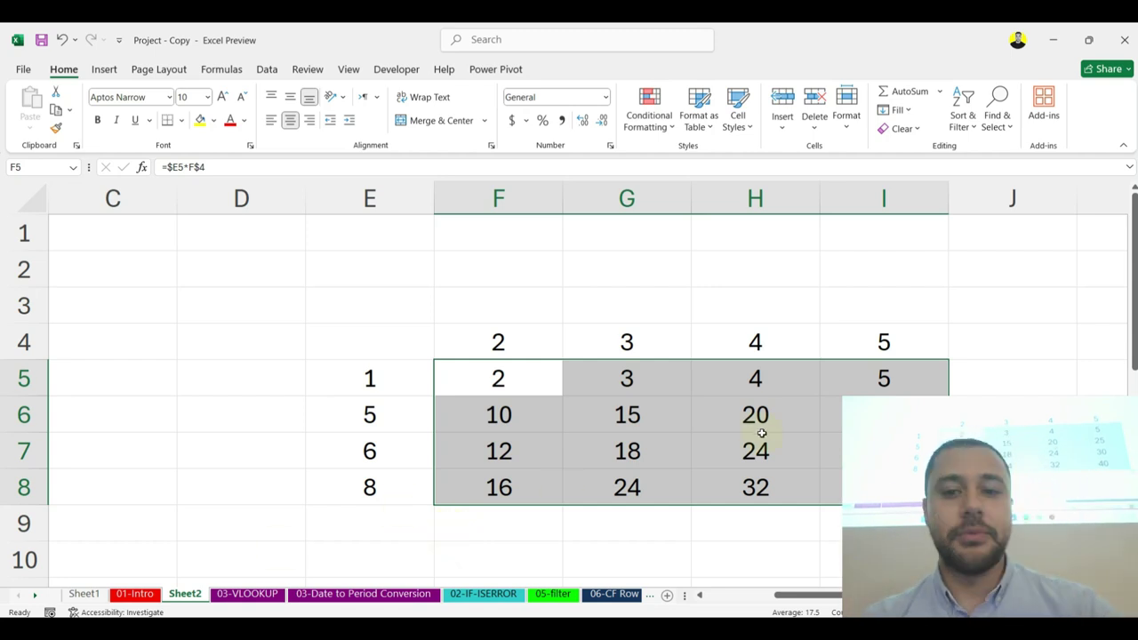
click(372, 485)
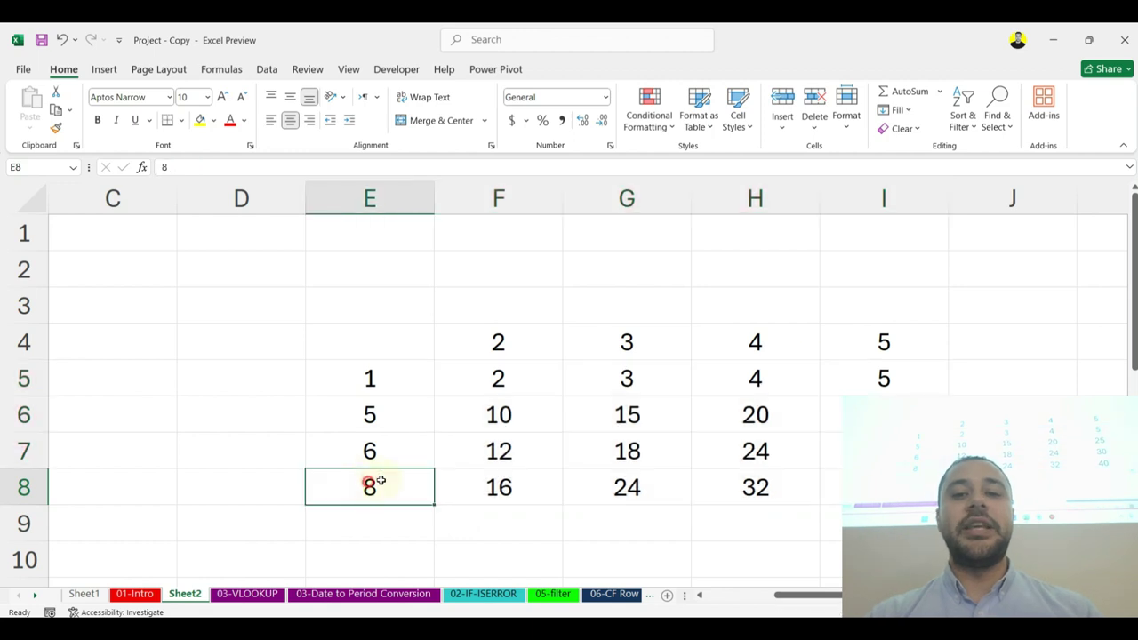
click(907, 343)
key(ctrl+Down)
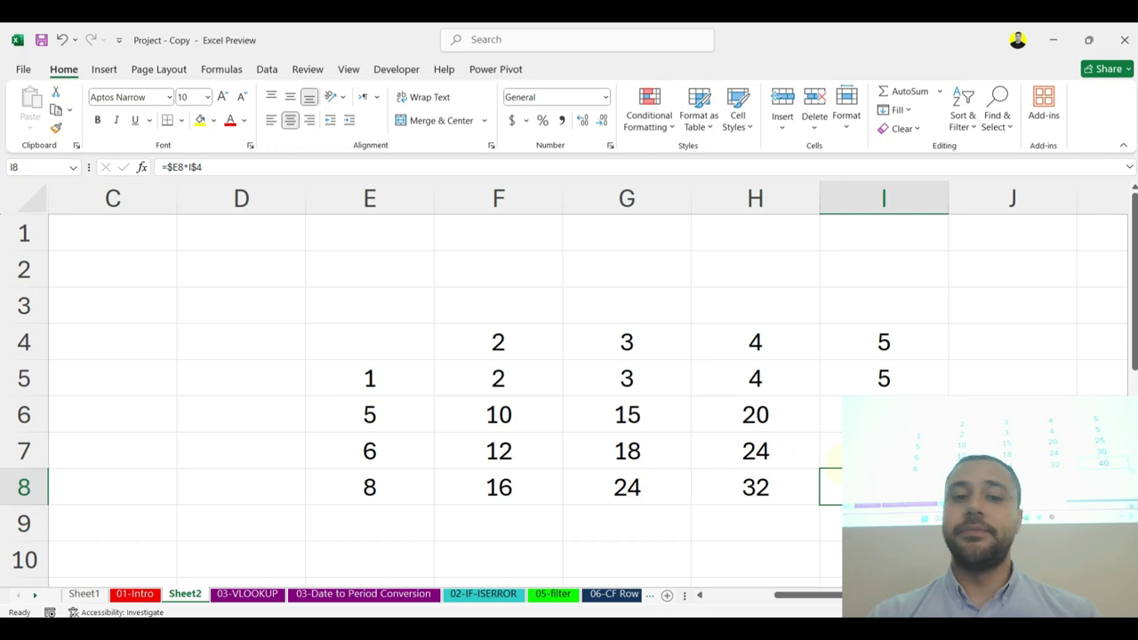
click(135, 594)
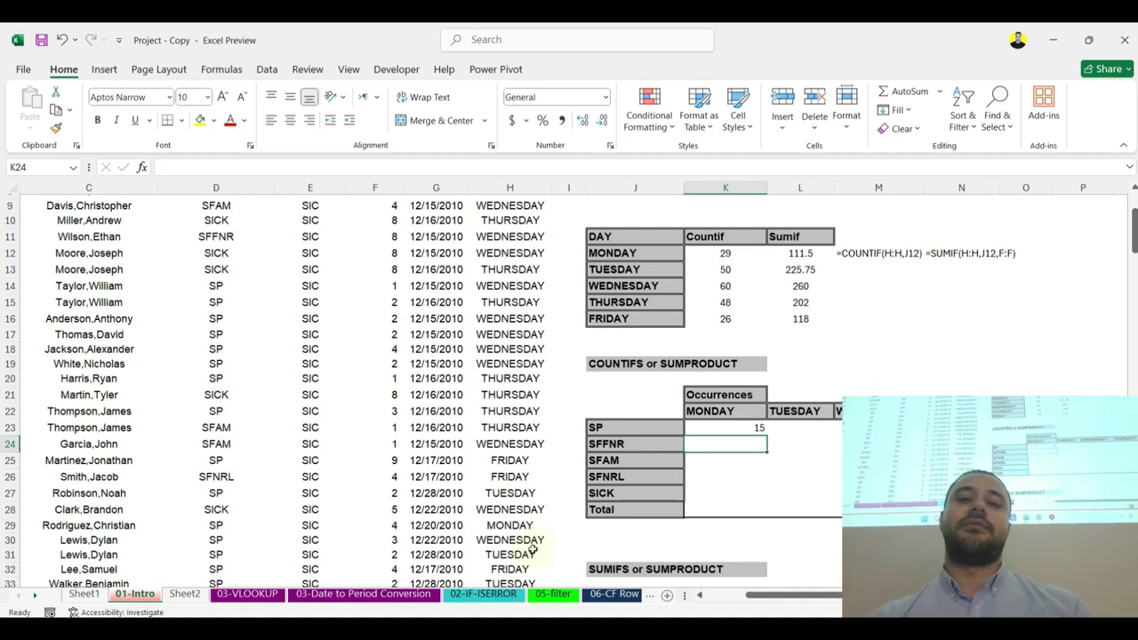
Step: Delete K23's old COUNTIFS formula and review the MONDAY headings and SP–Total labels
click(756, 428)
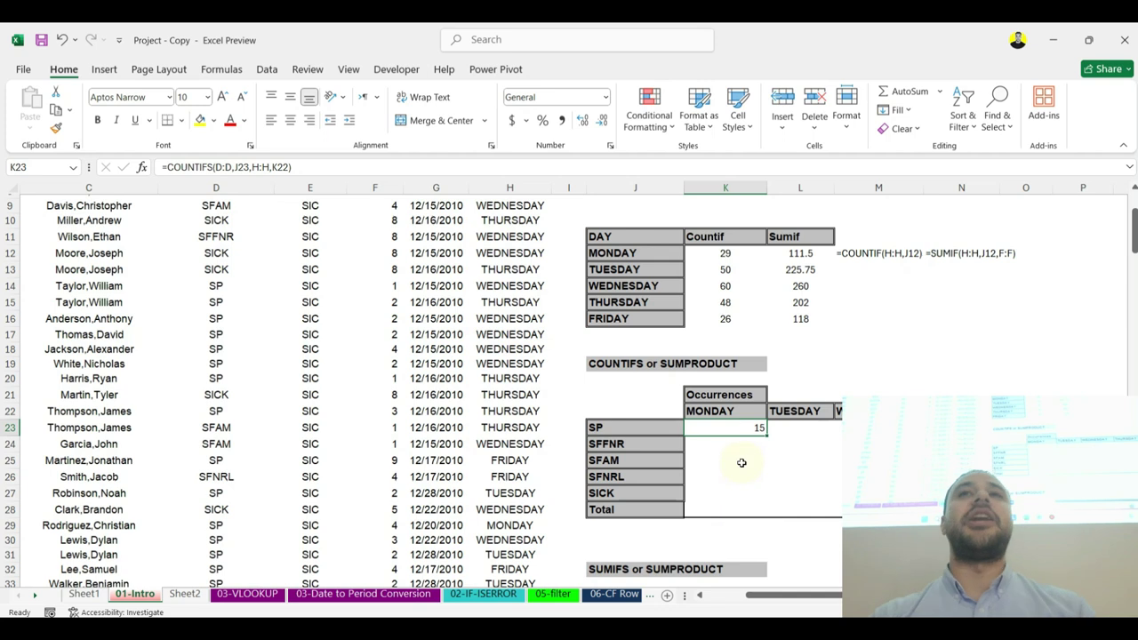
key(Delete)
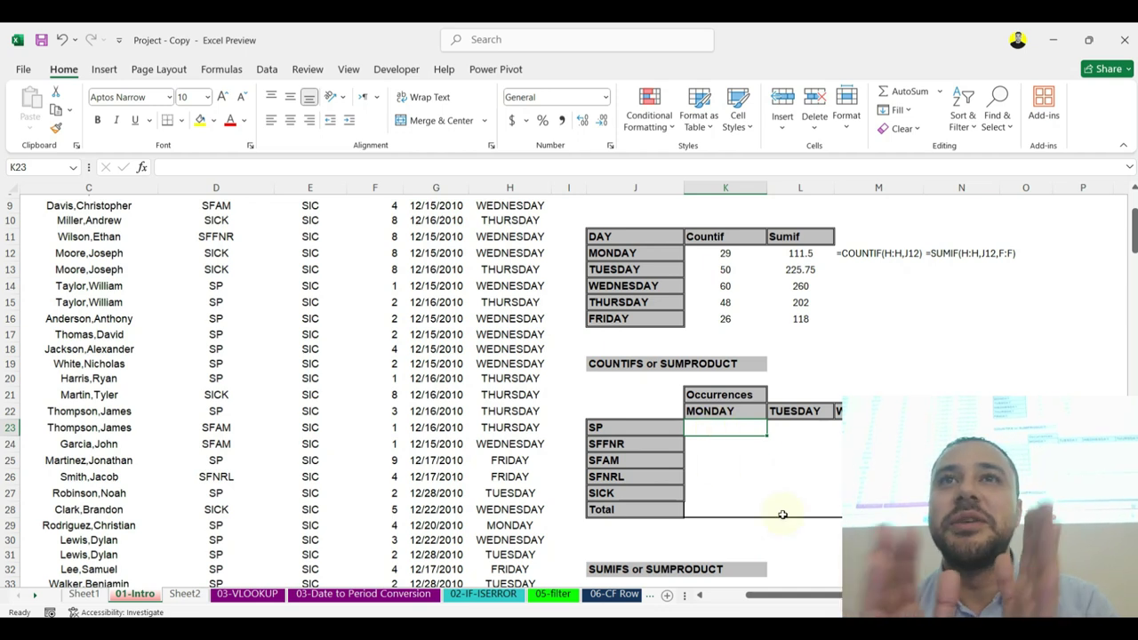
drag(725, 411, 1066, 410)
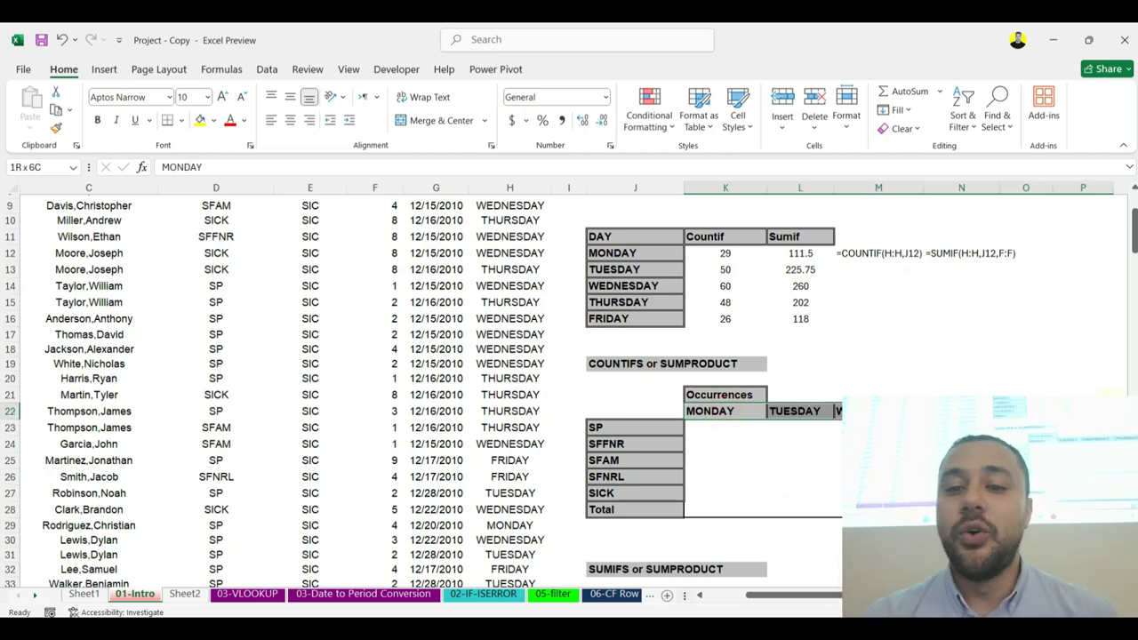
drag(602, 427, 608, 513)
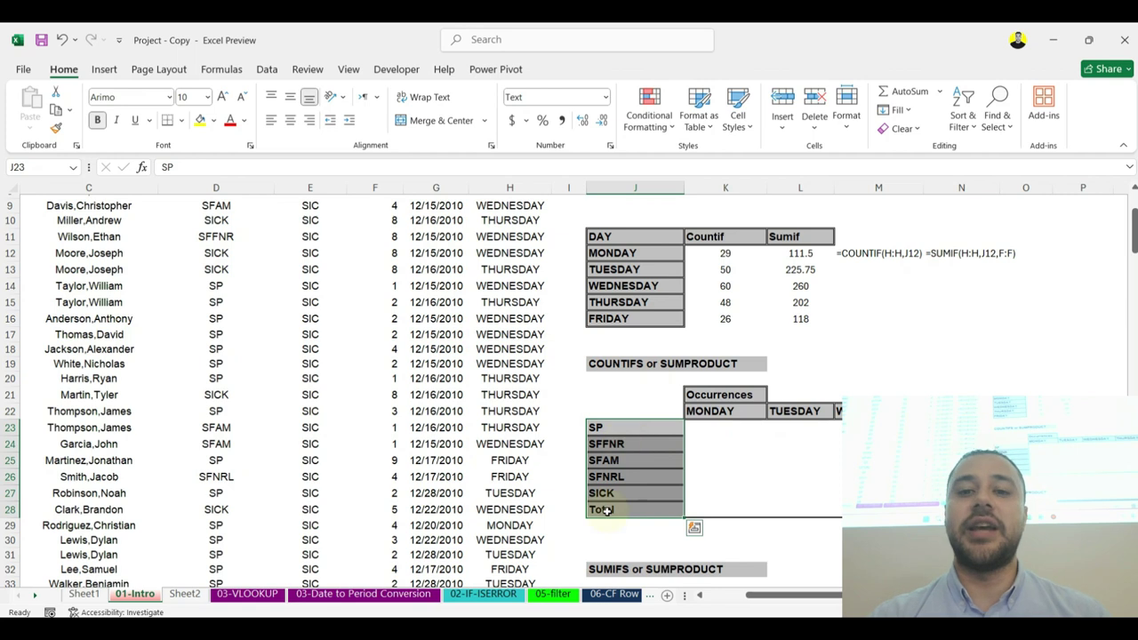
click(727, 430)
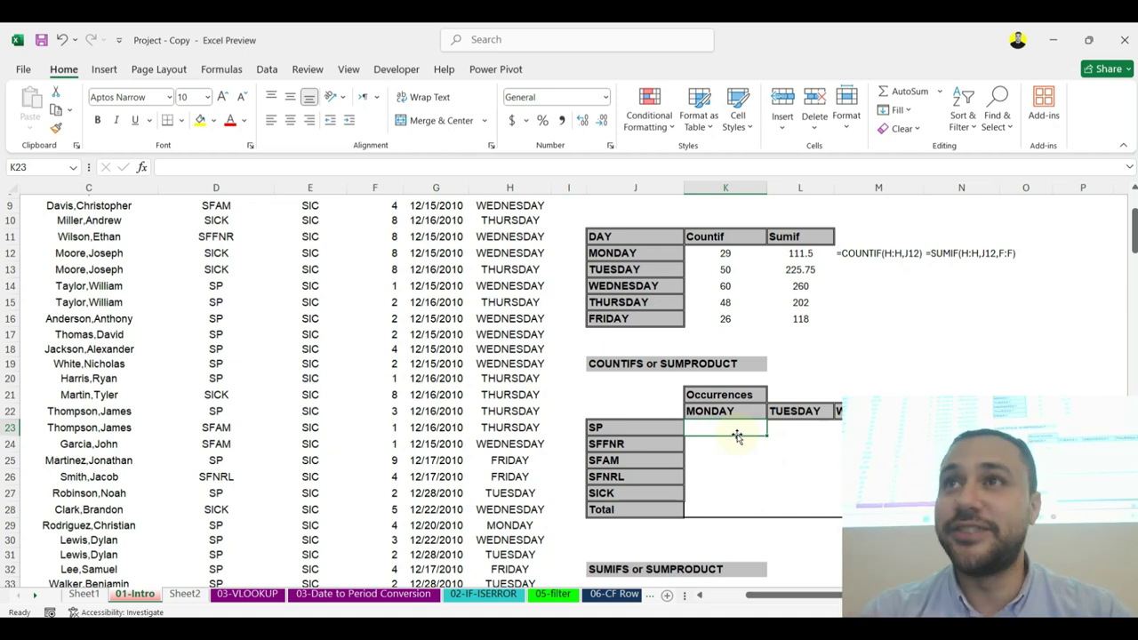
Step: Begin =COUNTIFS(D:D,J23 in K23, with column D as range and the SP label as criterion
text(=)
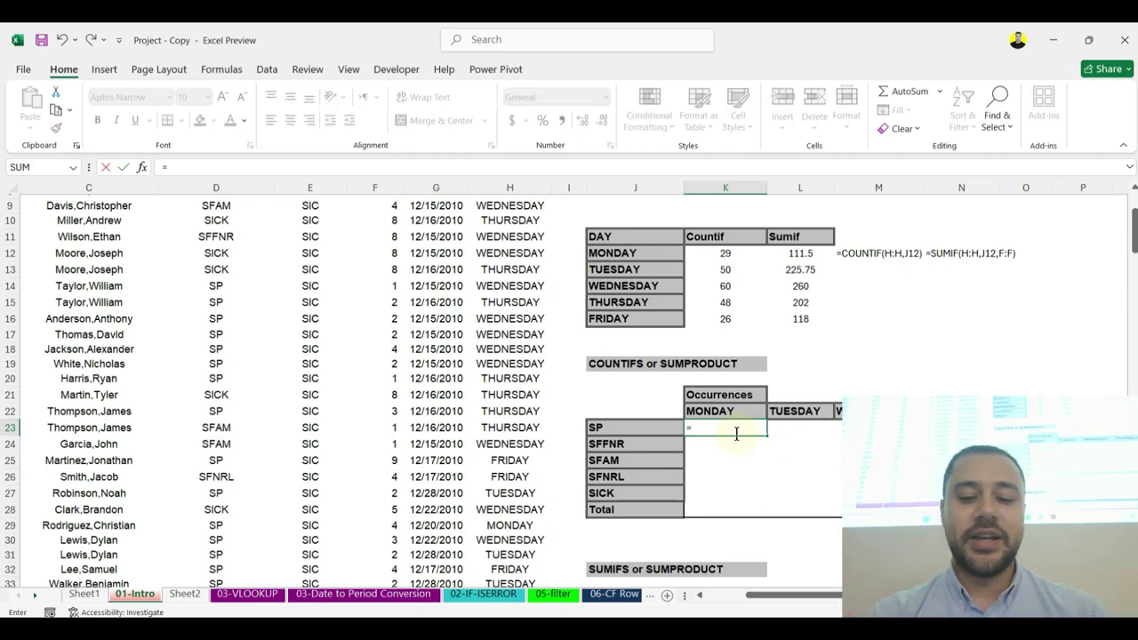
text(coun)
key(Down)
key(Down)
key(Down)
key(Down)
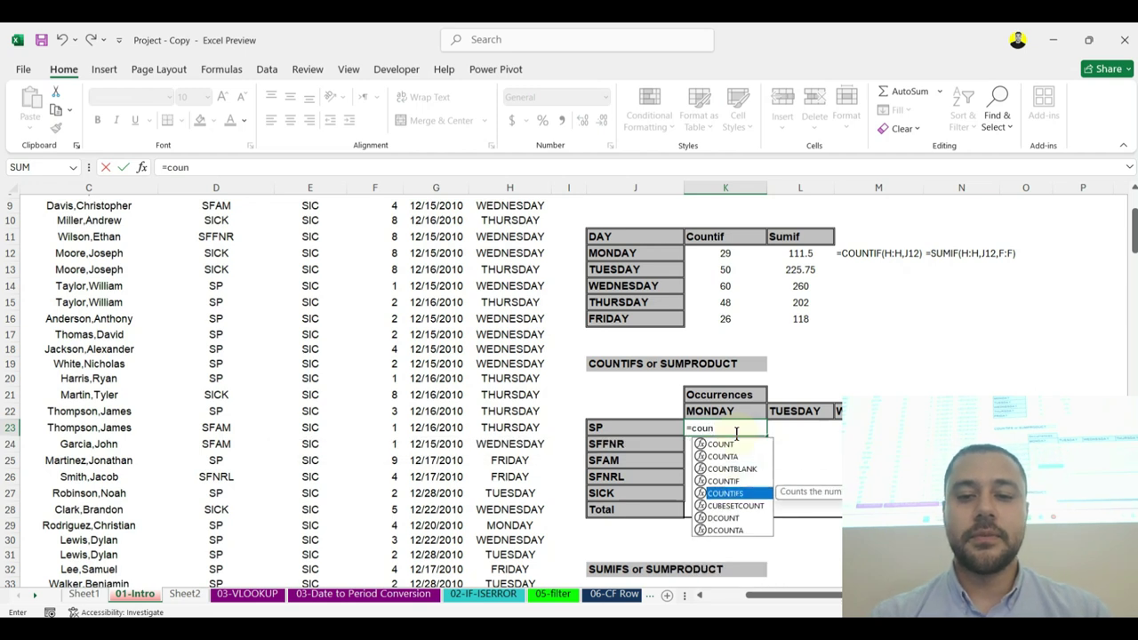
key(Tab)
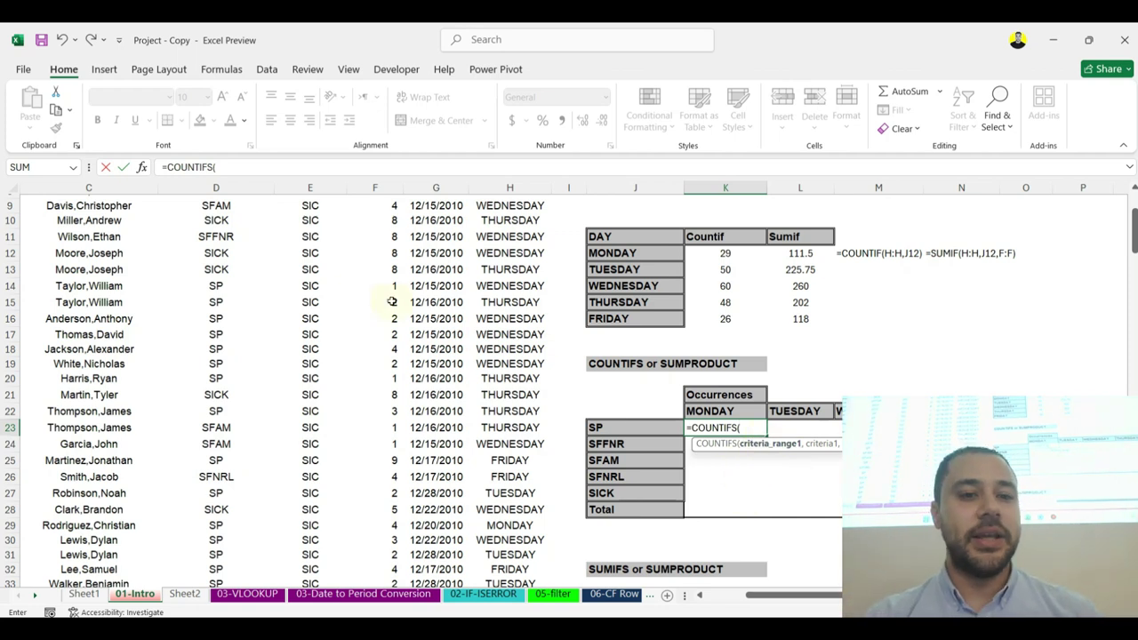
click(219, 188)
text(,)
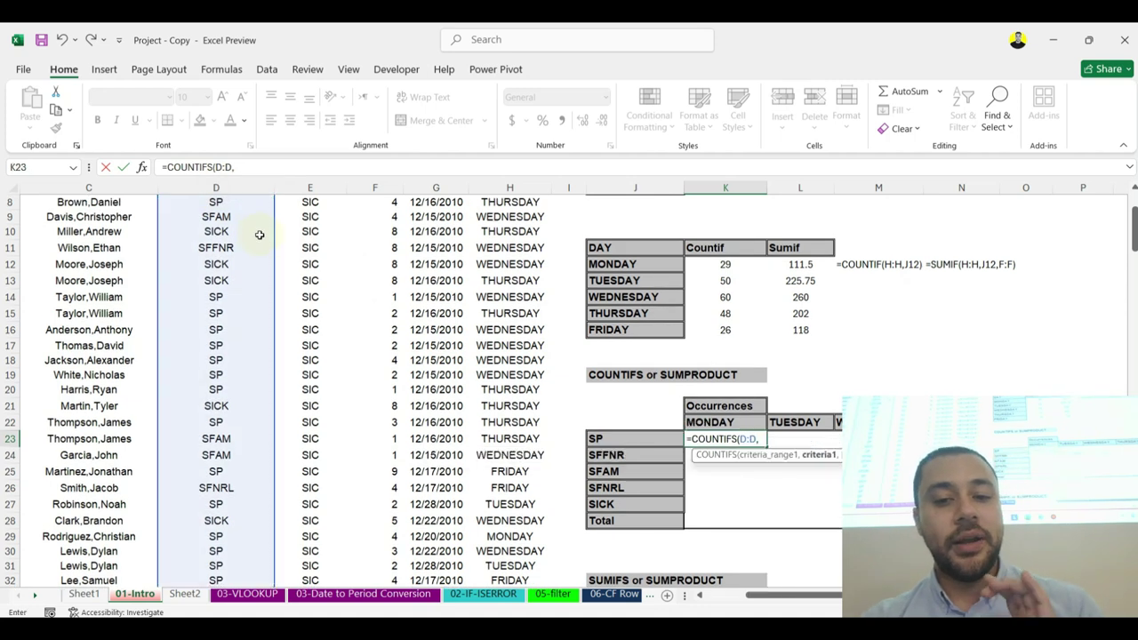
click(615, 438)
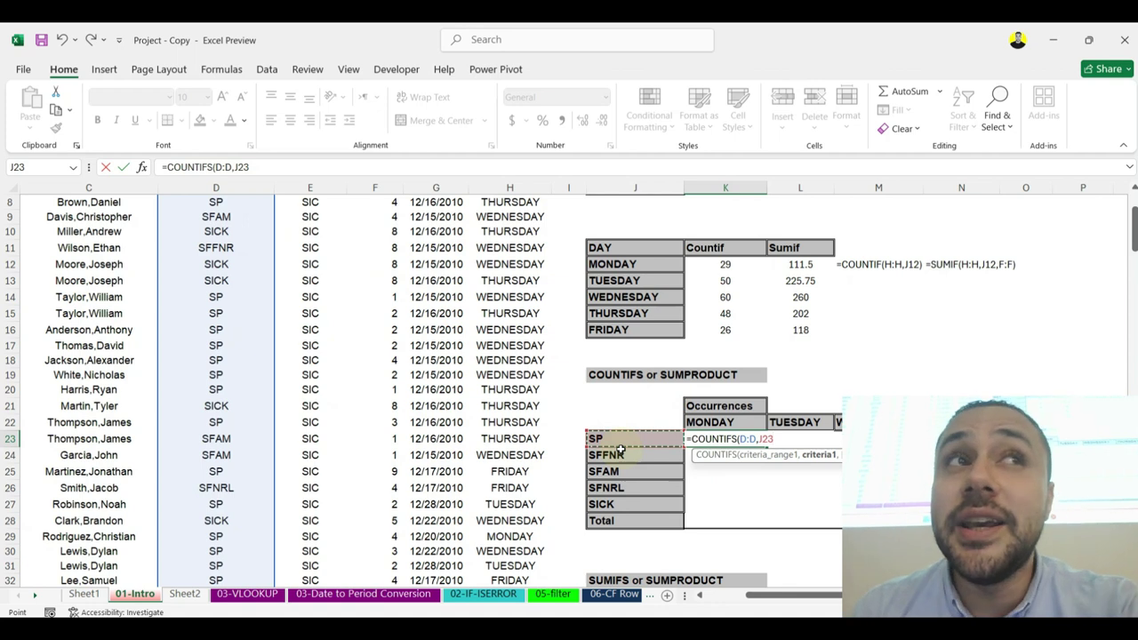
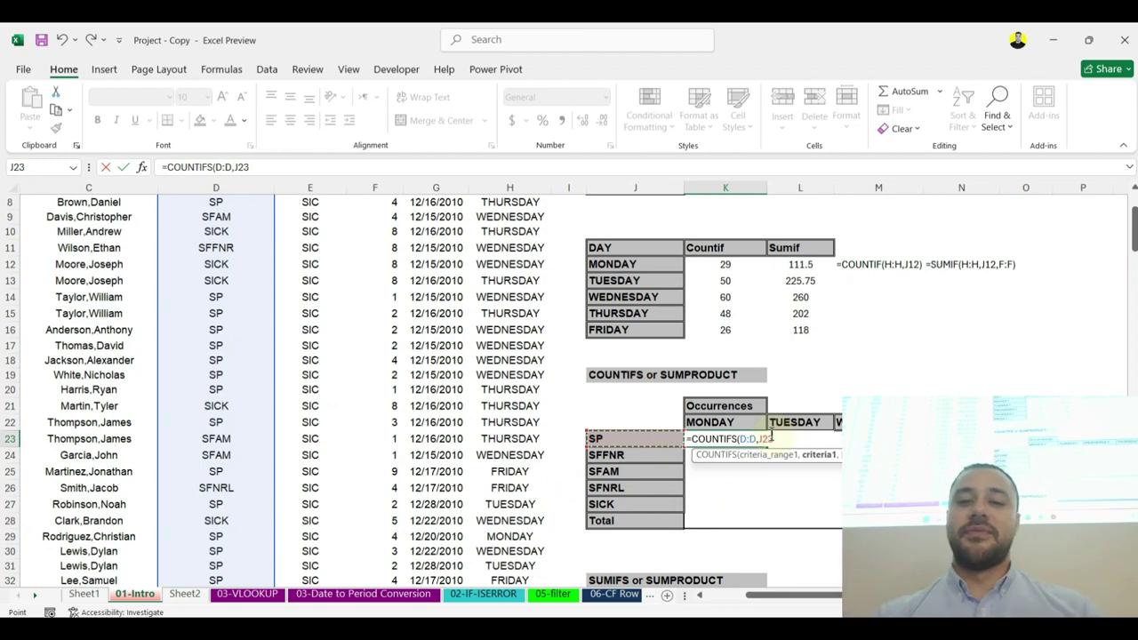
Step: Lock J23's column in K23's COUNTIFS so it reads =COUNTIFS(D:D,$J23, and continue
click(758, 438)
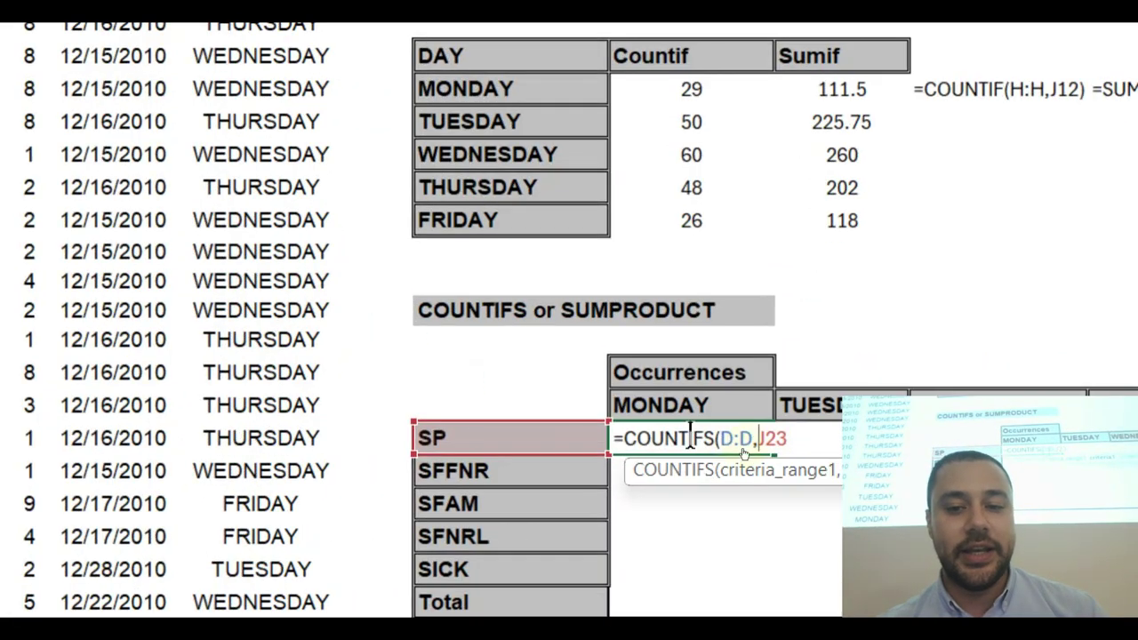
text($)
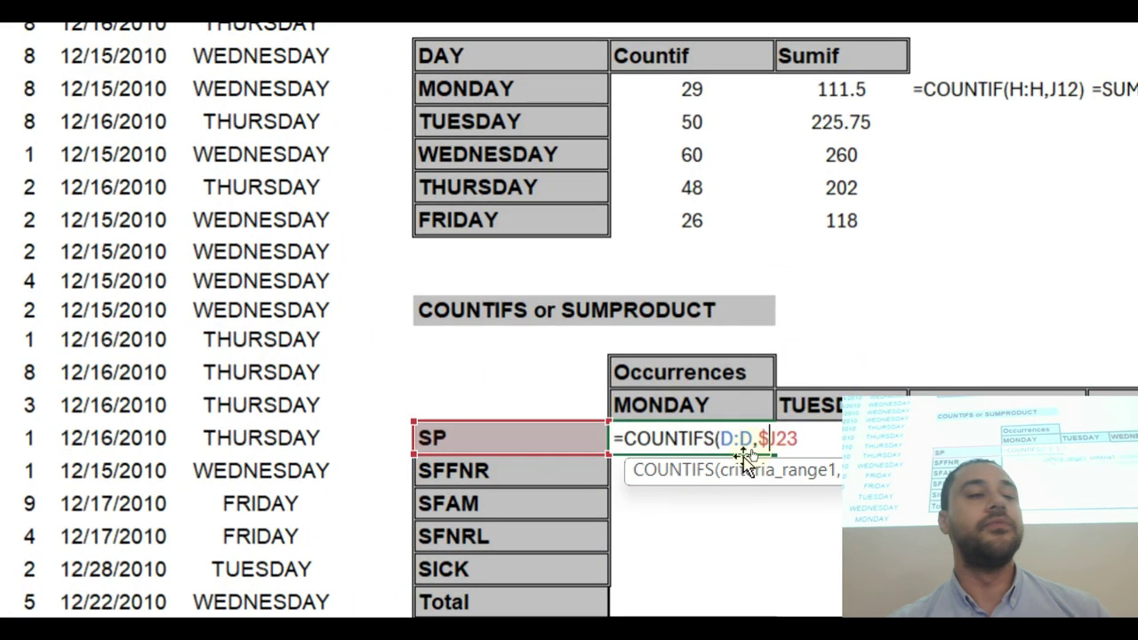
click(800, 438)
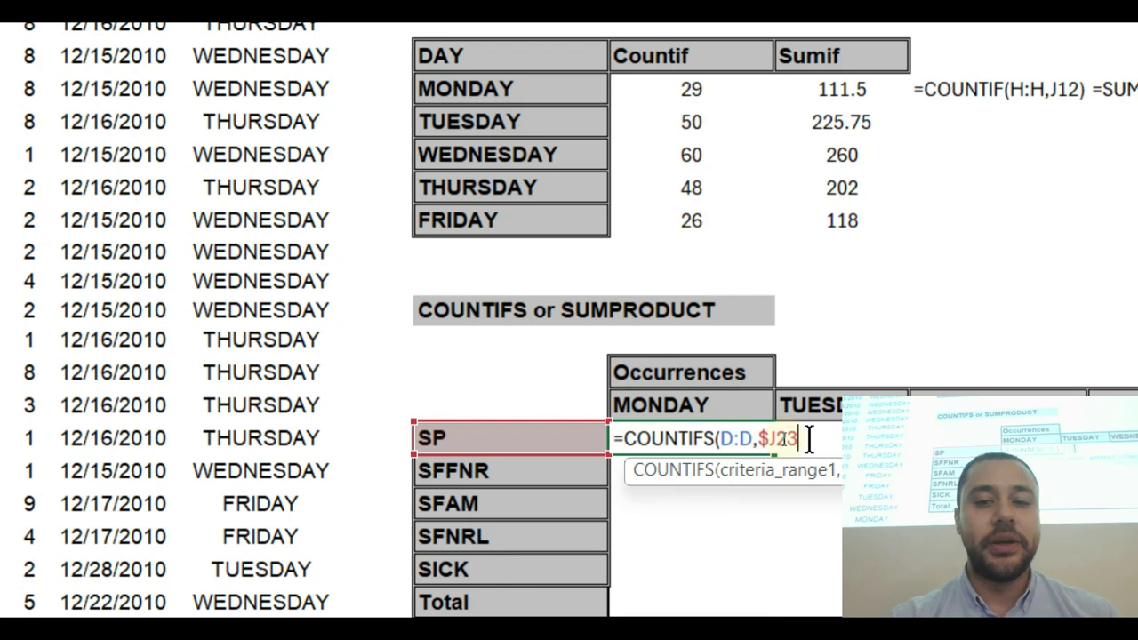
text(,)
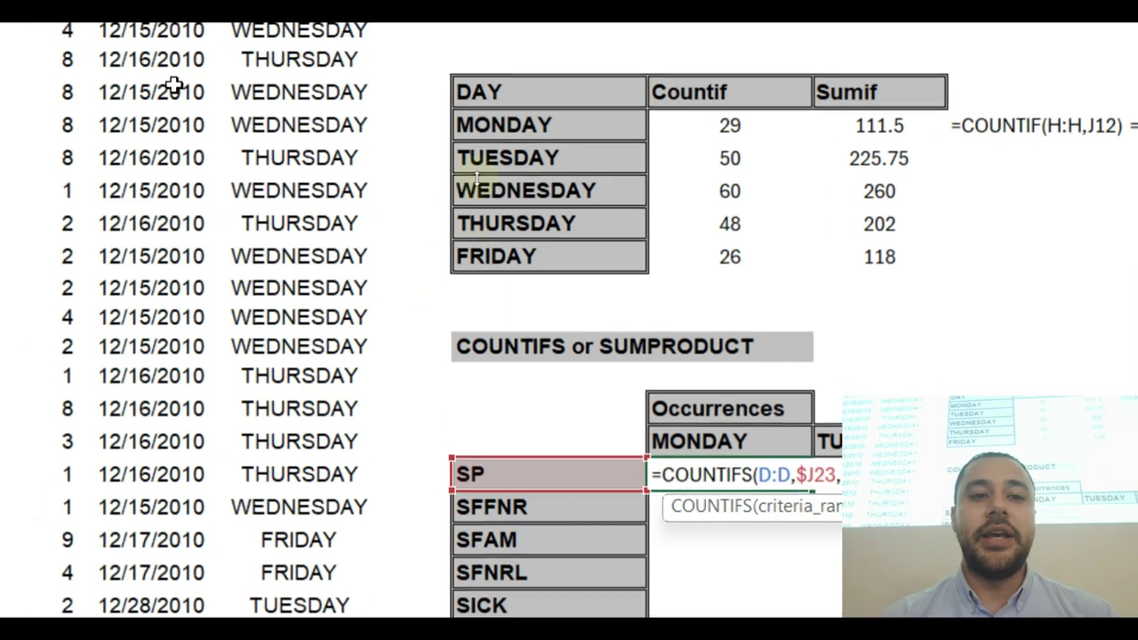
click(327, 120)
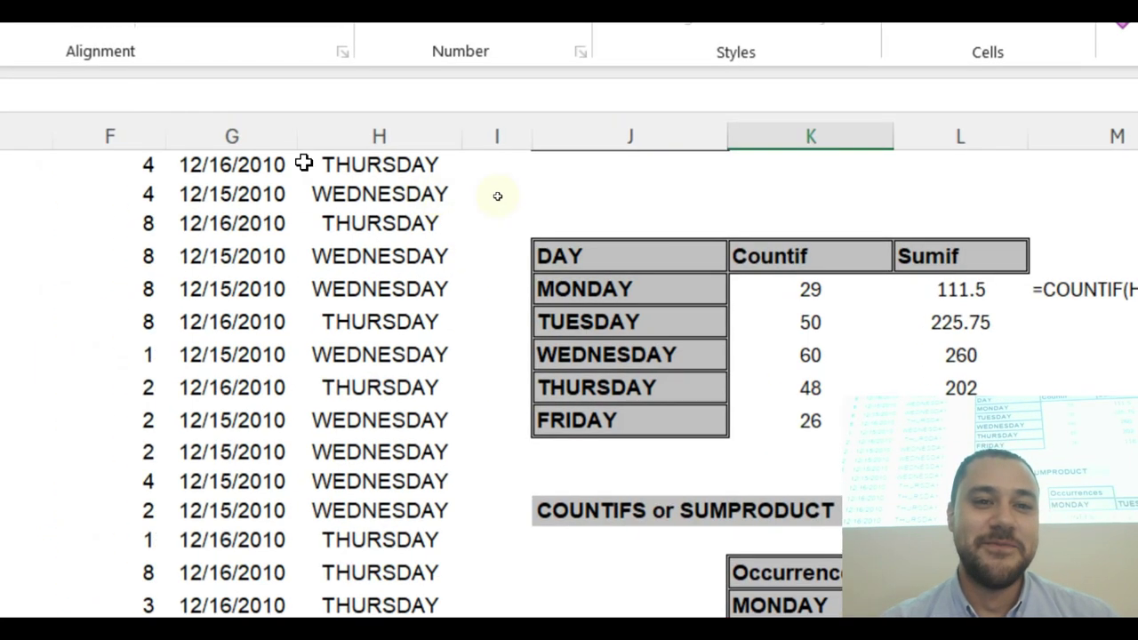
click(379, 134)
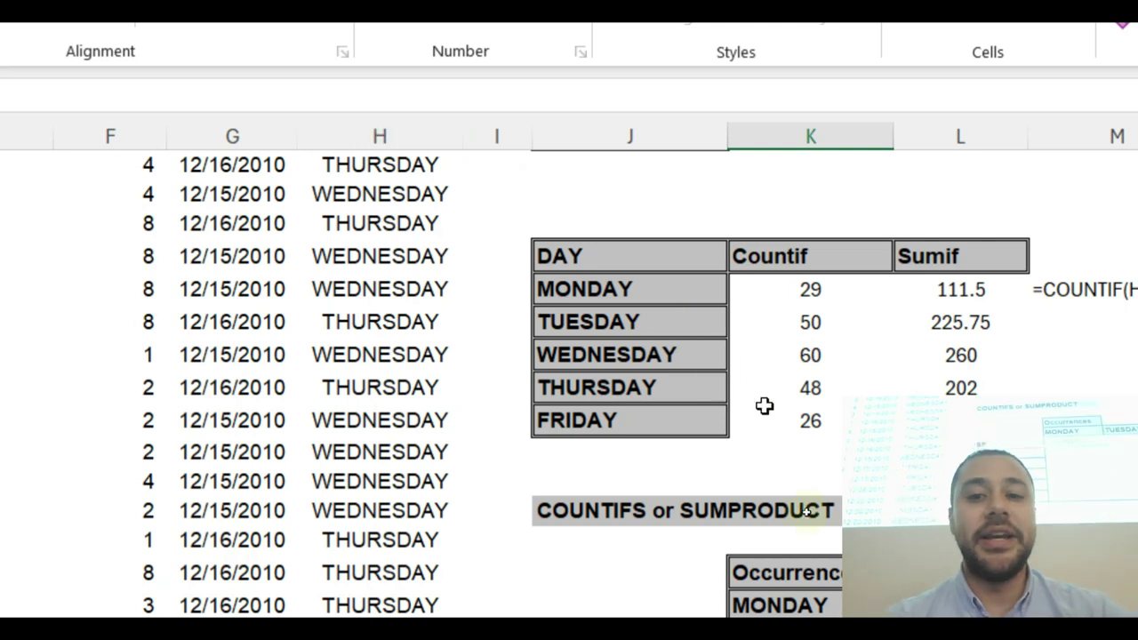
Step: Complete K23 as =COUNTIFS(D:D,$J23,H:H,K$22) with row 22 locked
text(=COUNTIFS(D:D,$J23,)
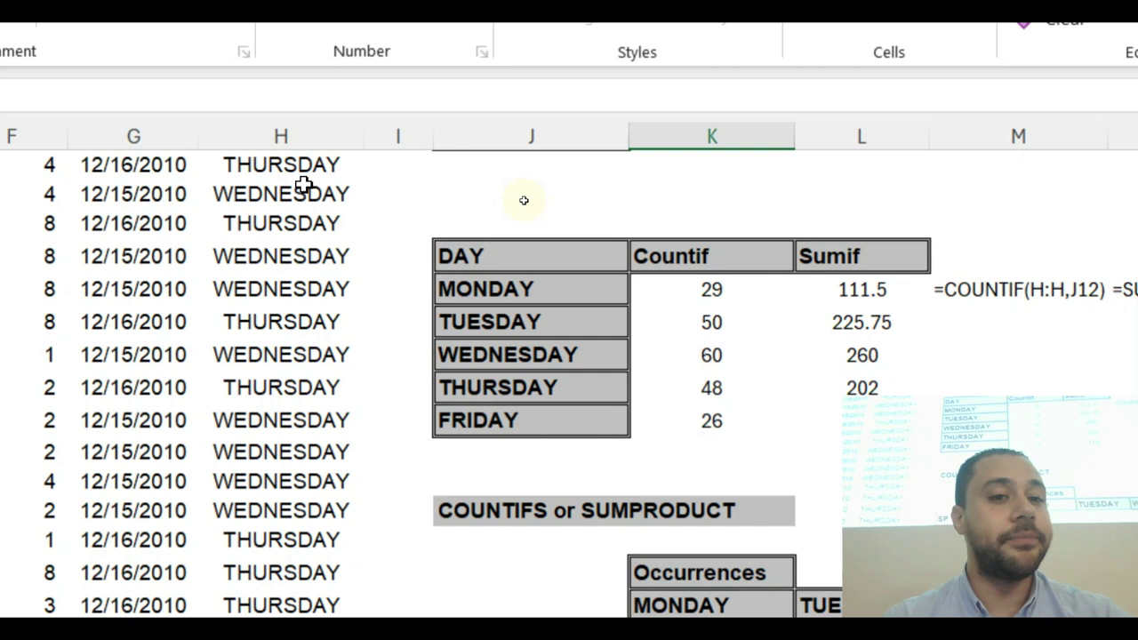
click(310, 138)
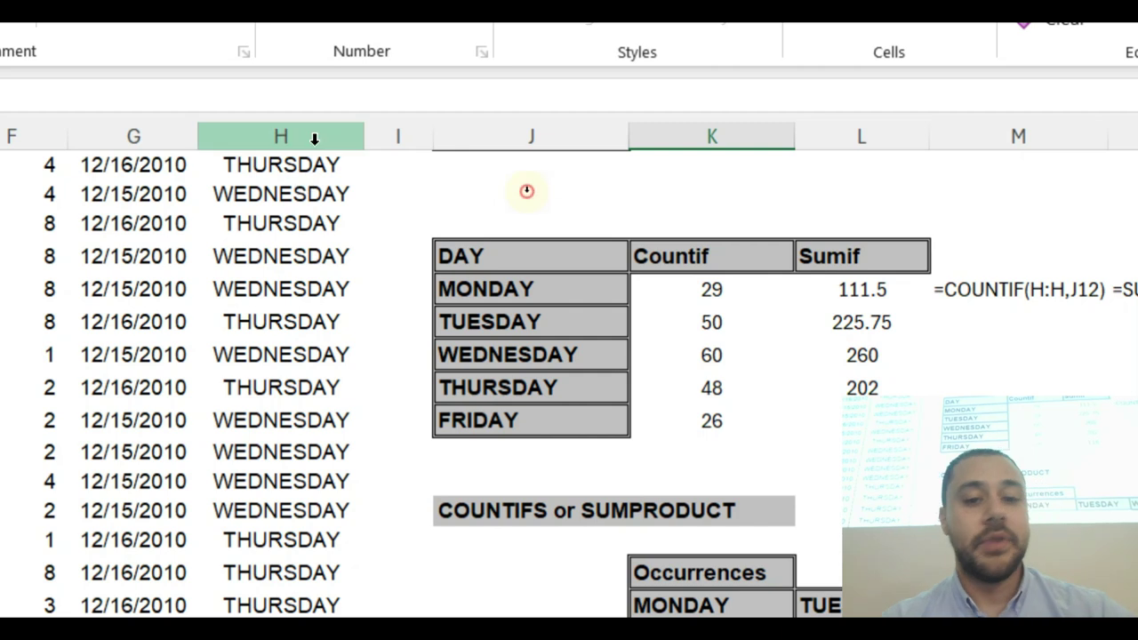
text(,)
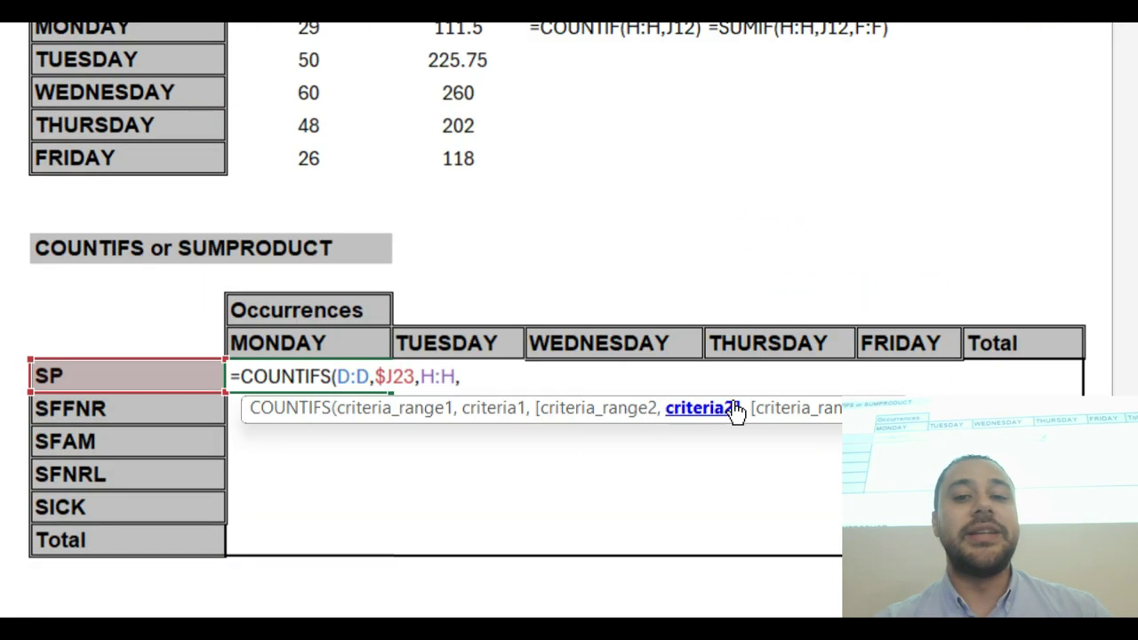
click(317, 344)
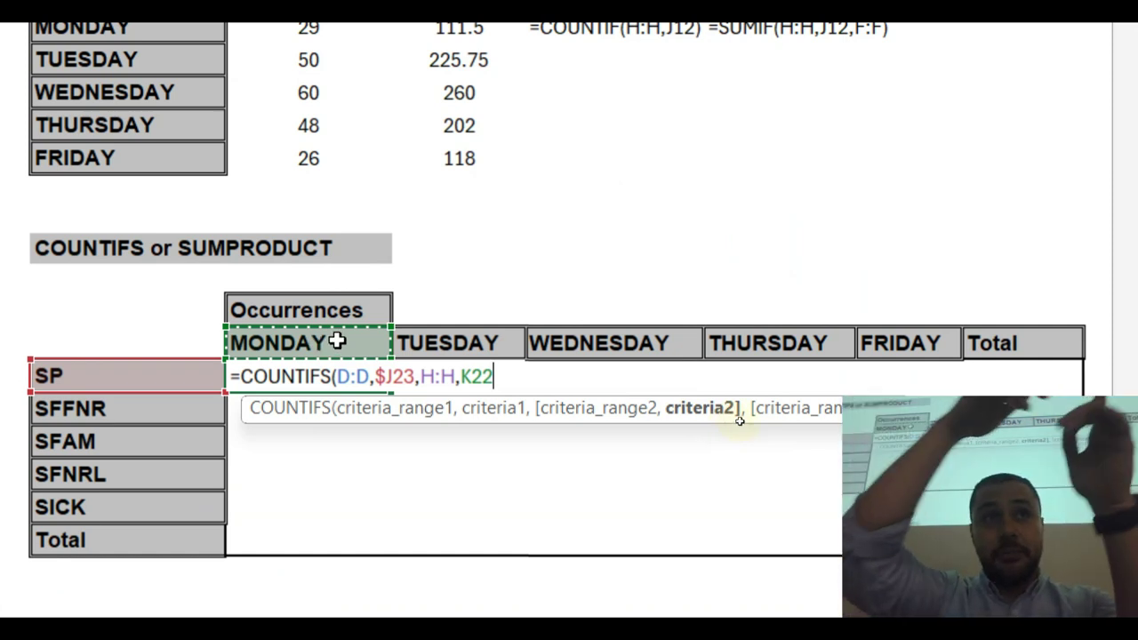
click(481, 376)
click(474, 380)
text($22)
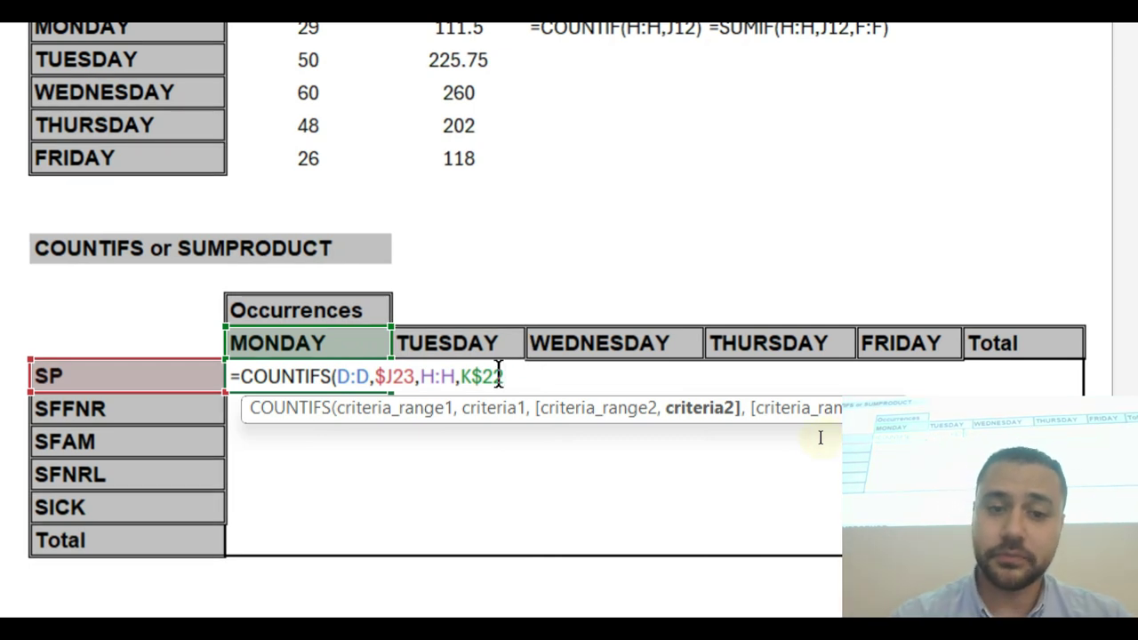
text())
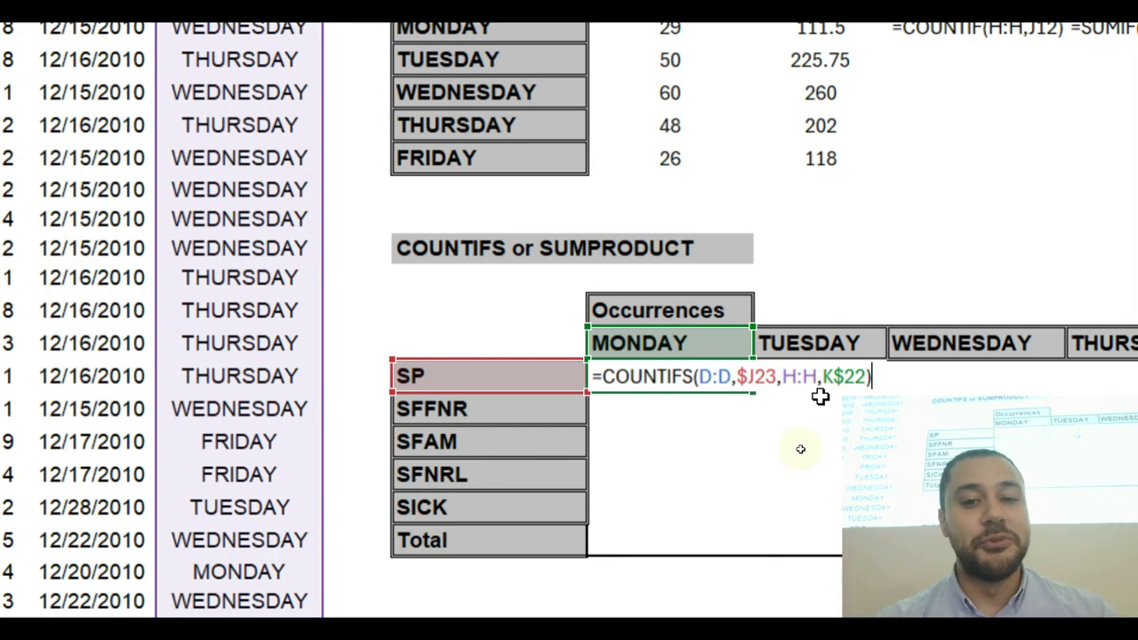
Step: Enter the formula and fill it down to row 27, giving Monday counts 15, 1, 3, 2, 8
key(Return)
click(698, 383)
drag(754, 391, 1014, 525)
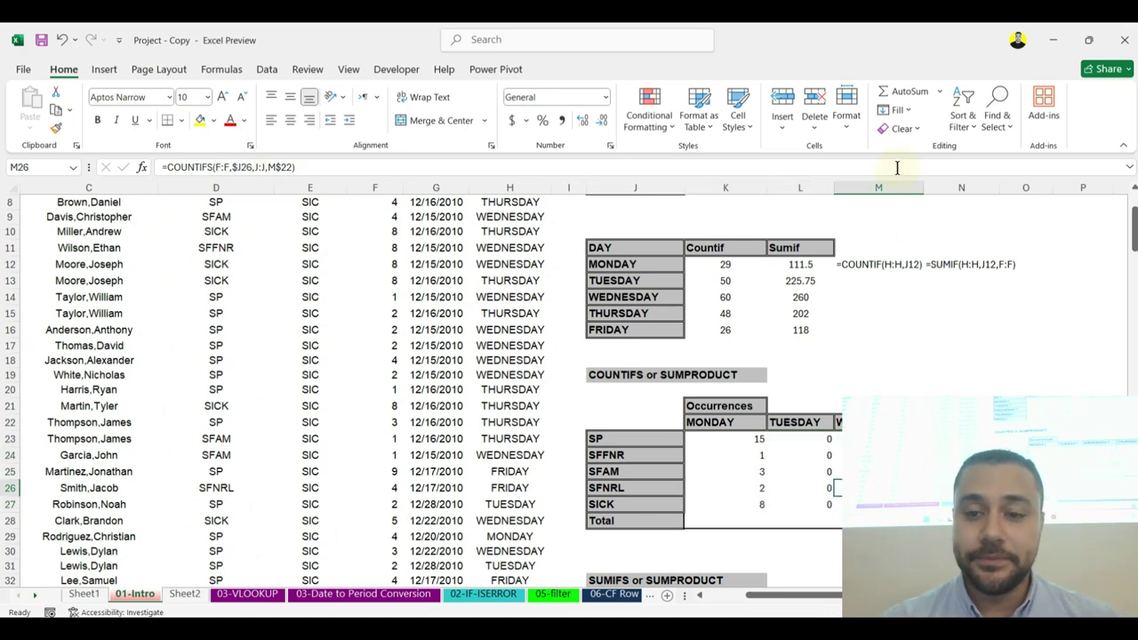
key(Right)
key(Right)
key(Down)
key(Down)
key(Down)
key(F2)
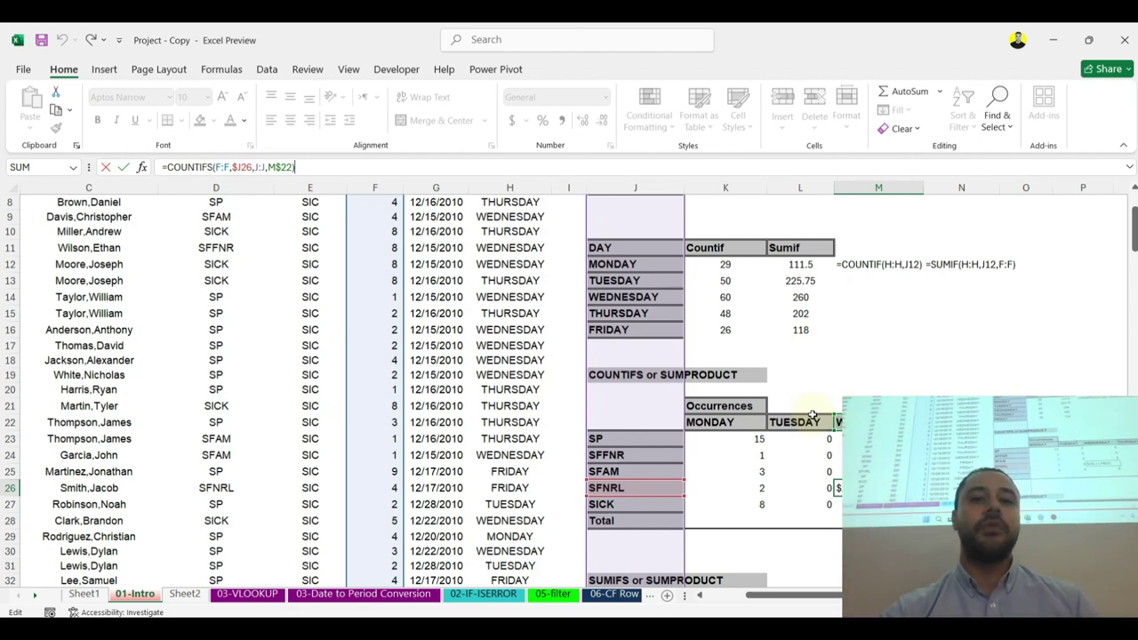
click(724, 438)
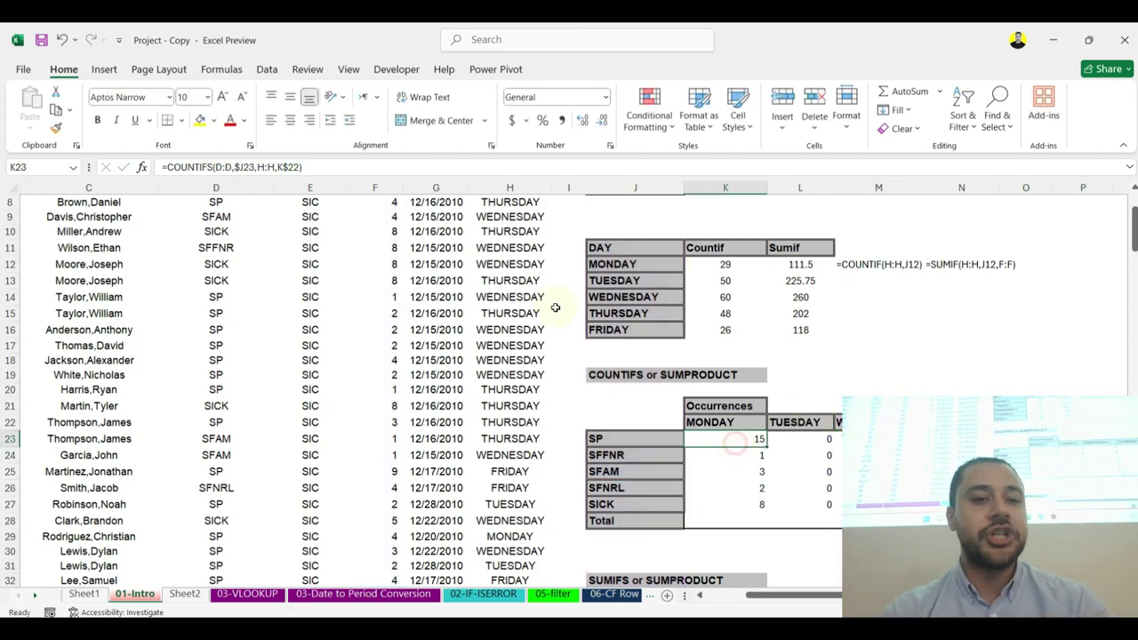
click(269, 167)
click(217, 168)
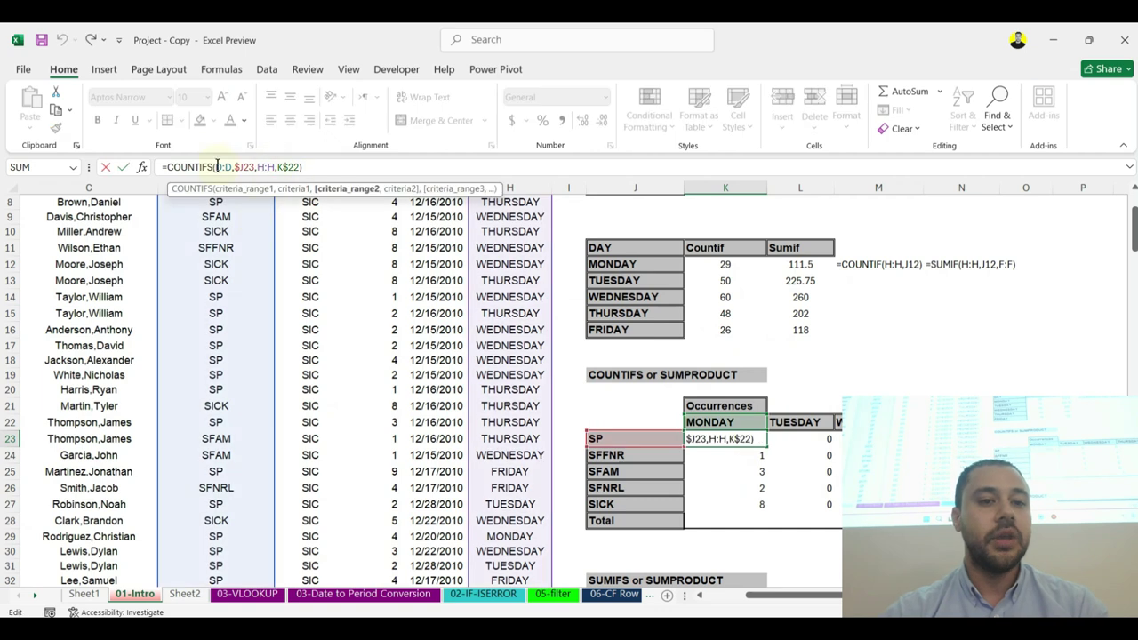
click(224, 167)
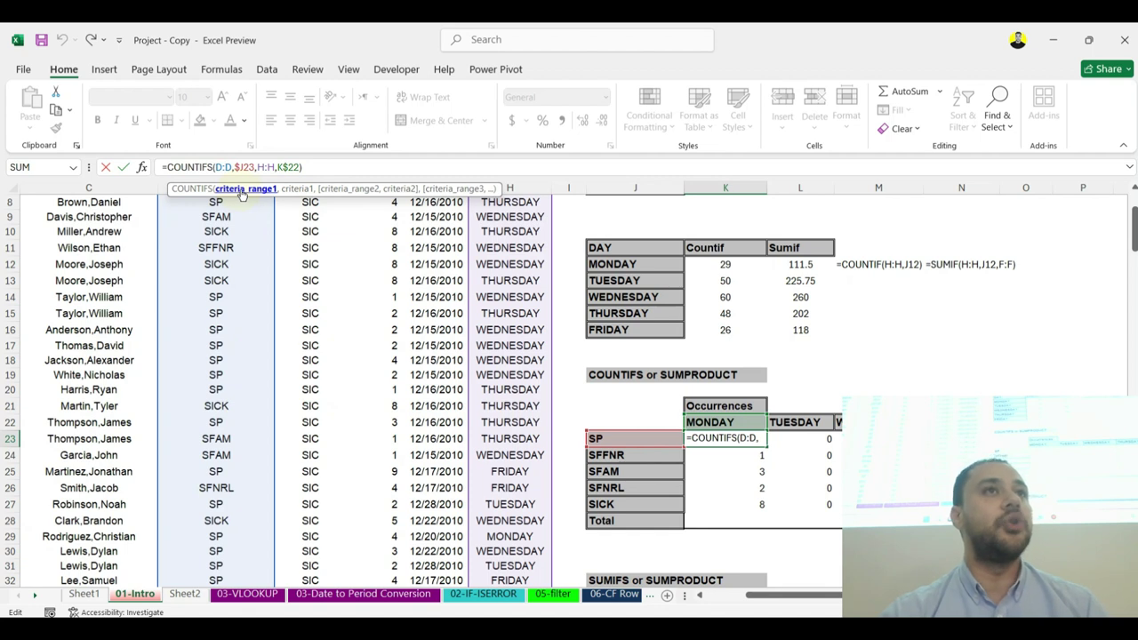
key(F4)
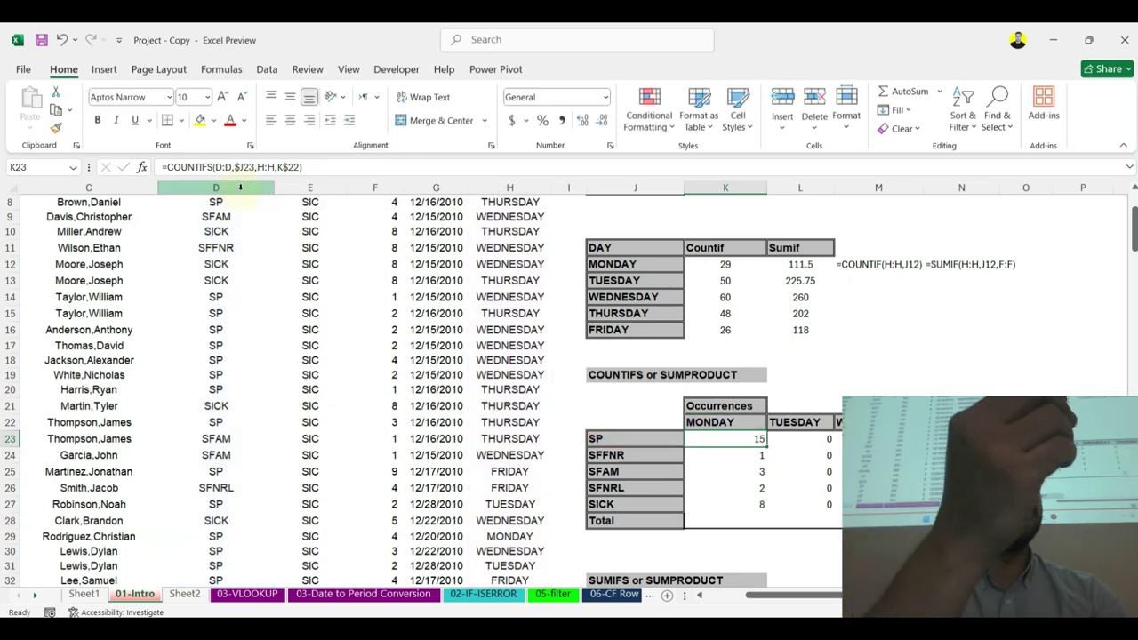
click(240, 187)
key(ctrl+Return)
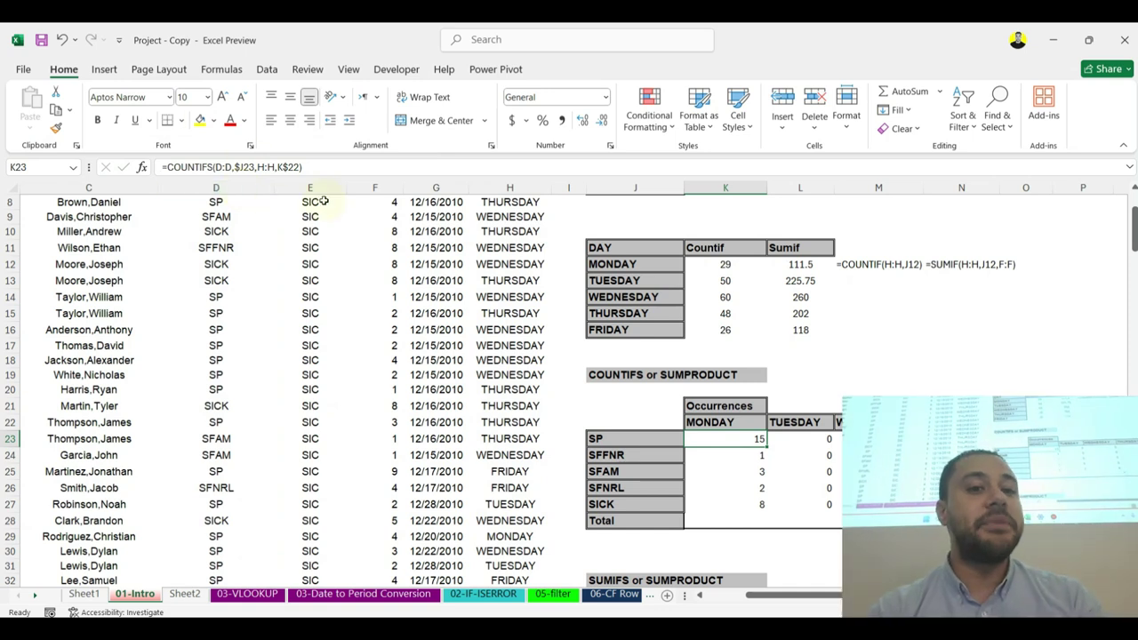
click(219, 230)
click(753, 440)
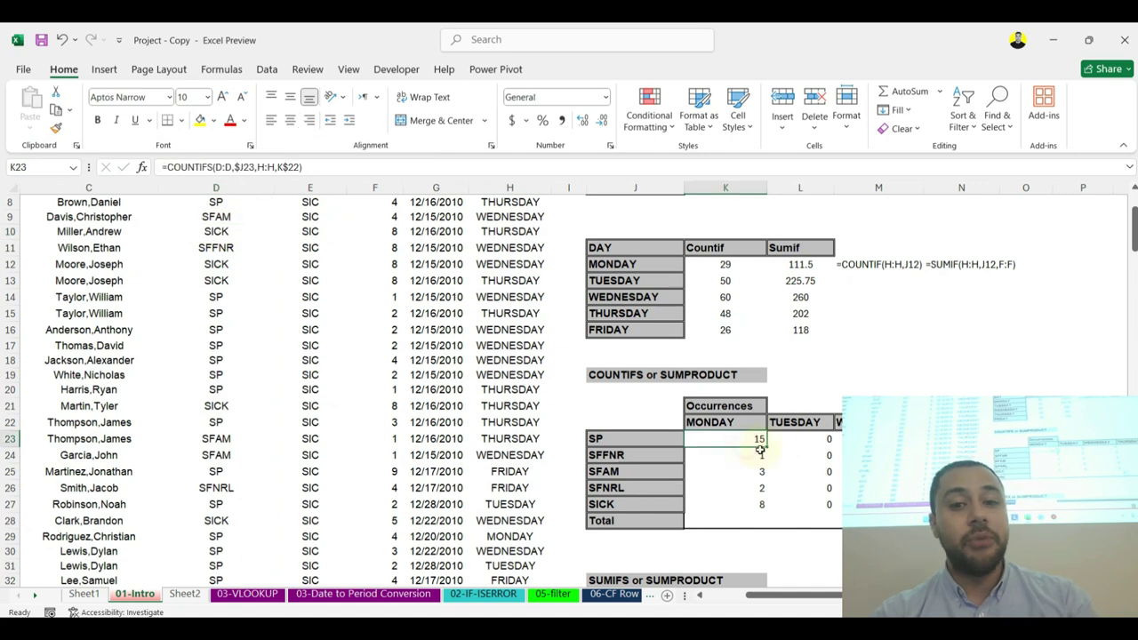
drag(764, 445, 818, 440)
click(816, 439)
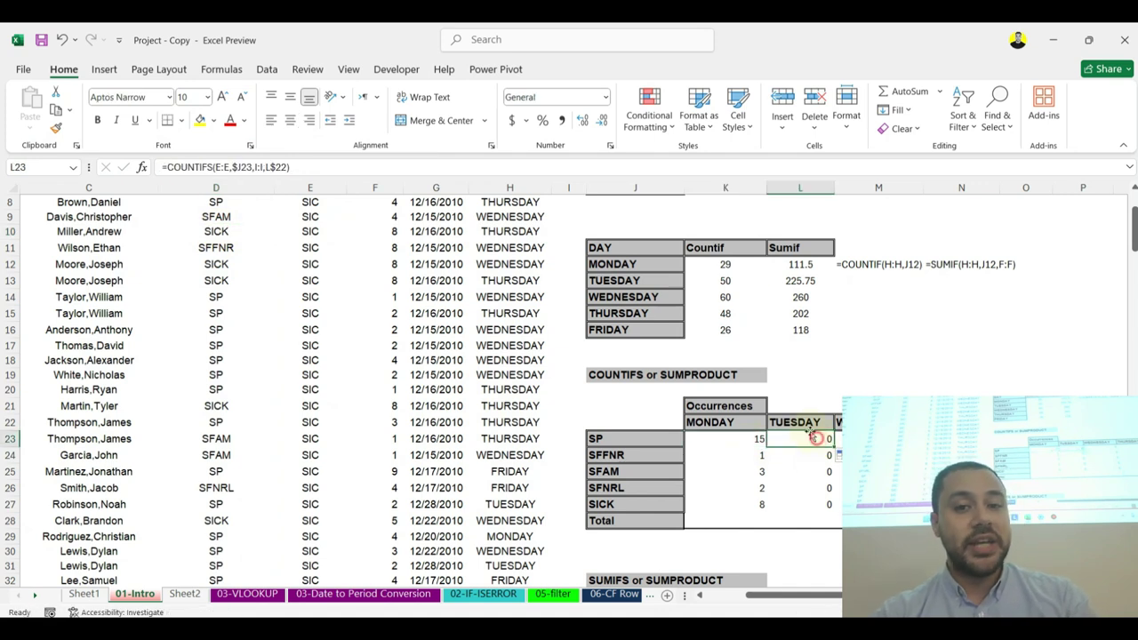
click(789, 162)
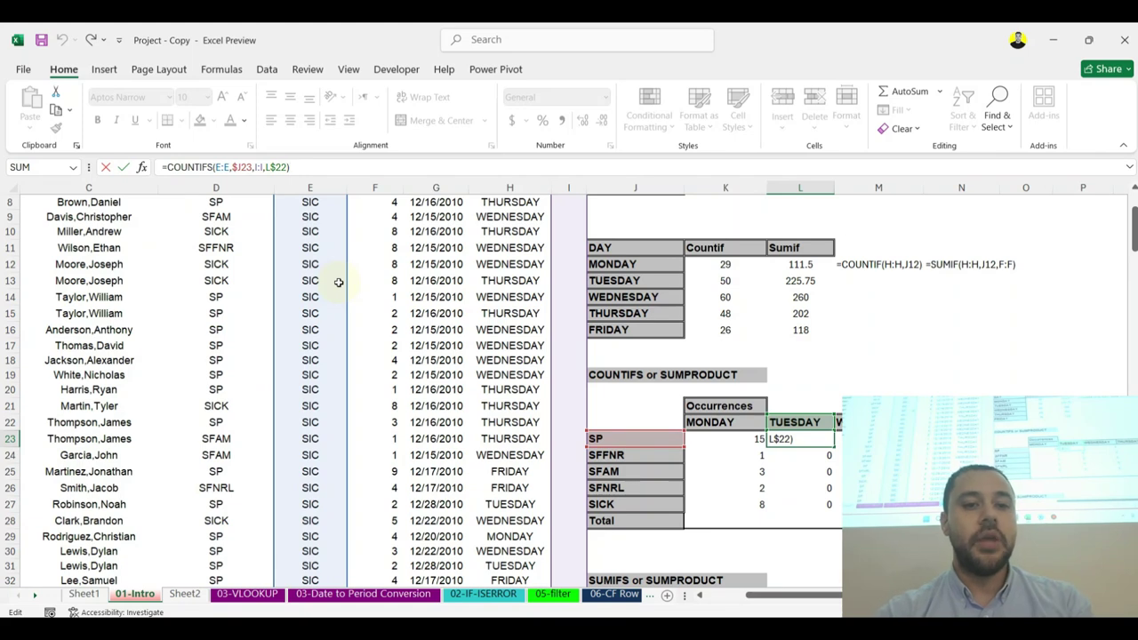
key(ctrl+Return)
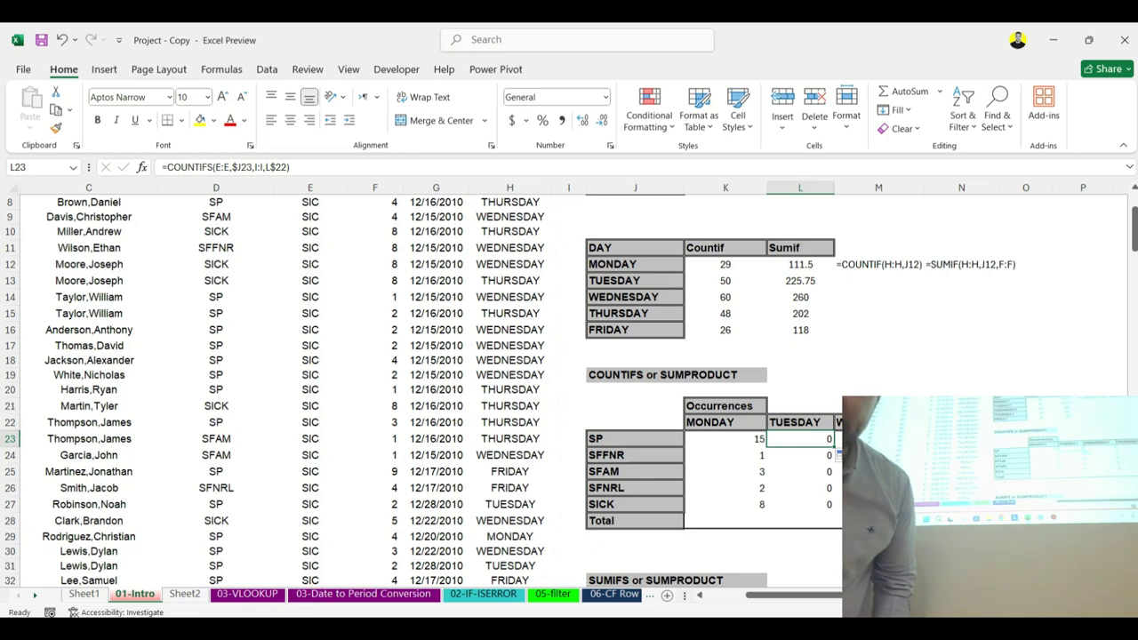
click(732, 439)
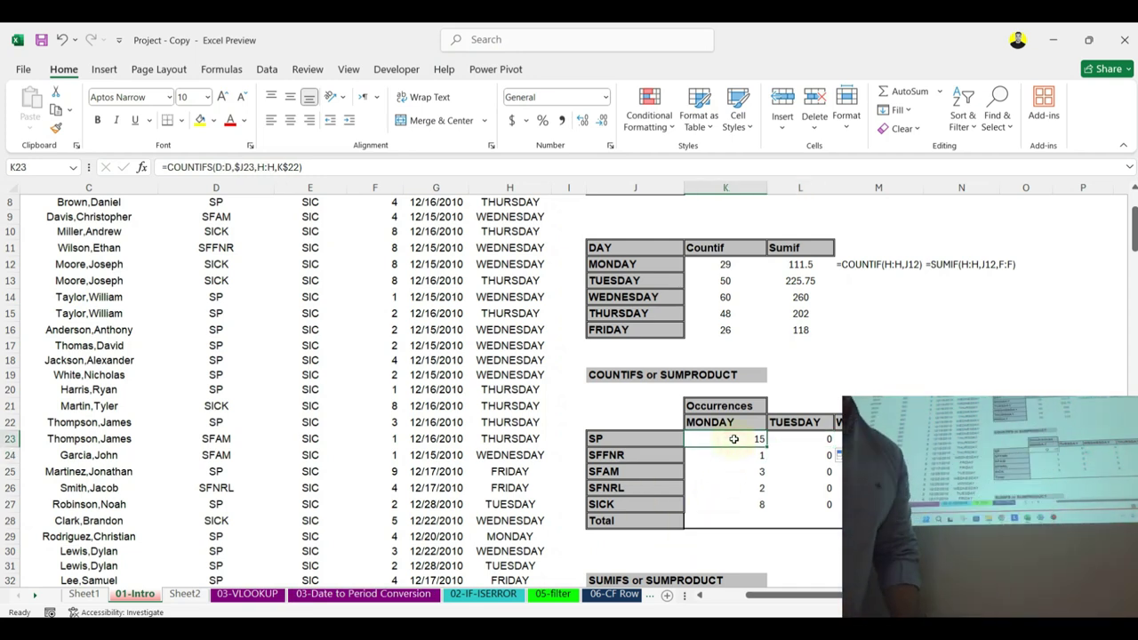
click(712, 168)
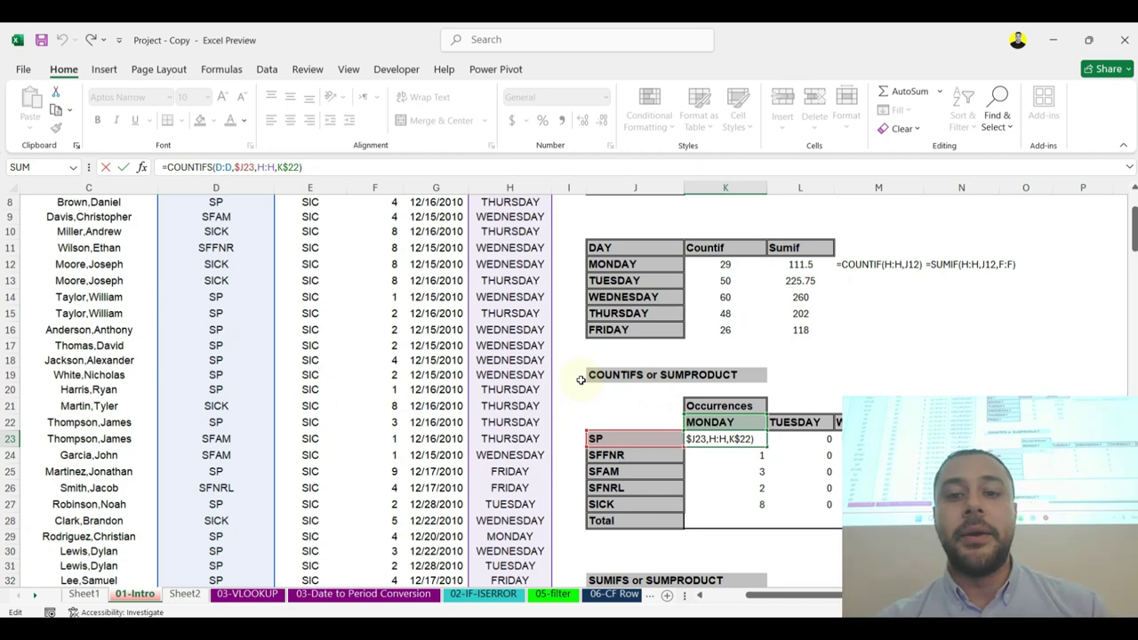
click(240, 169)
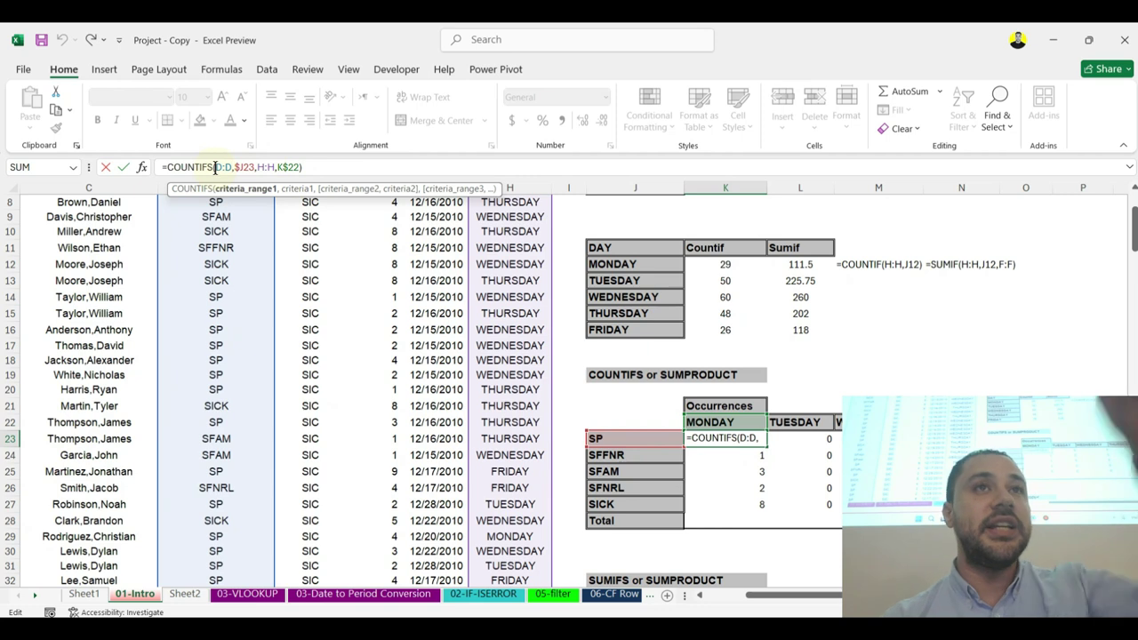
drag(214, 167, 233, 167)
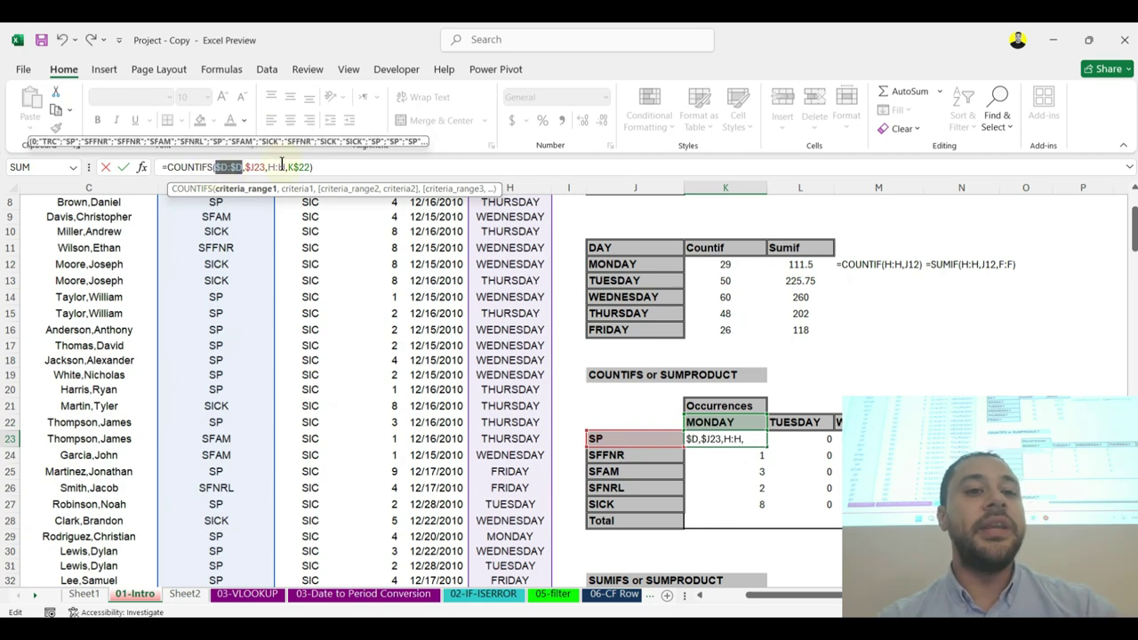
key(F4)
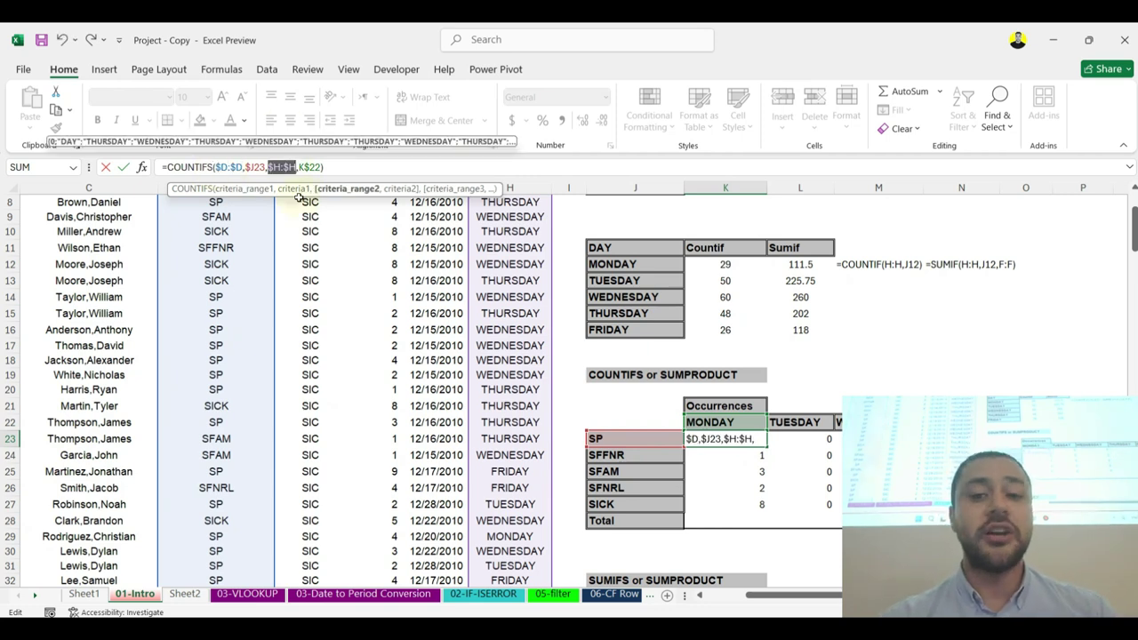
key(Return)
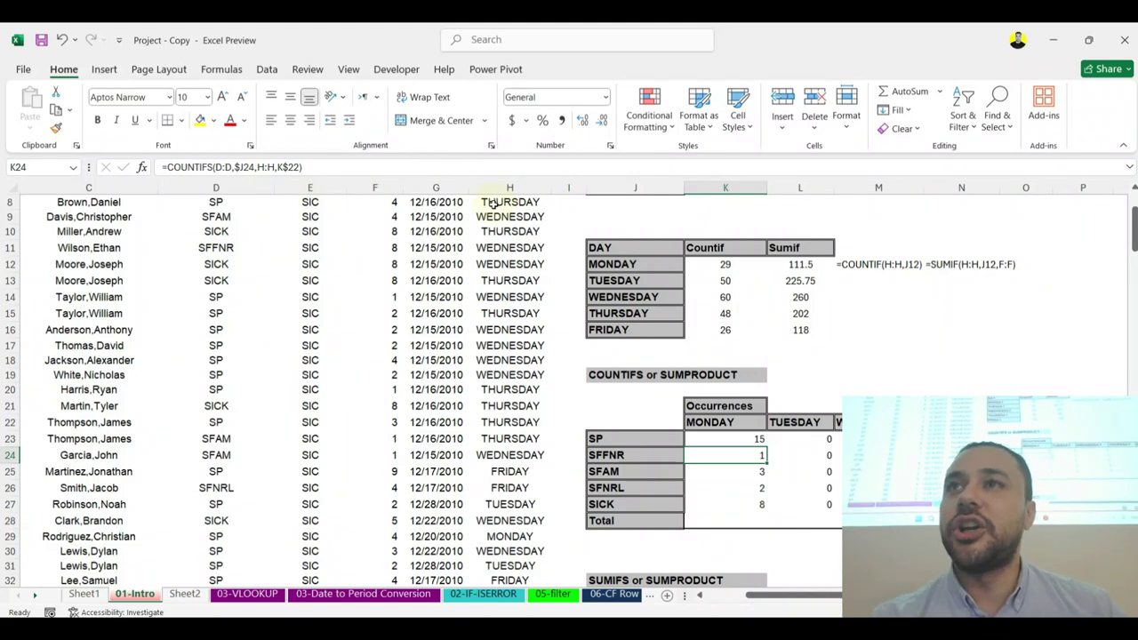
click(736, 438)
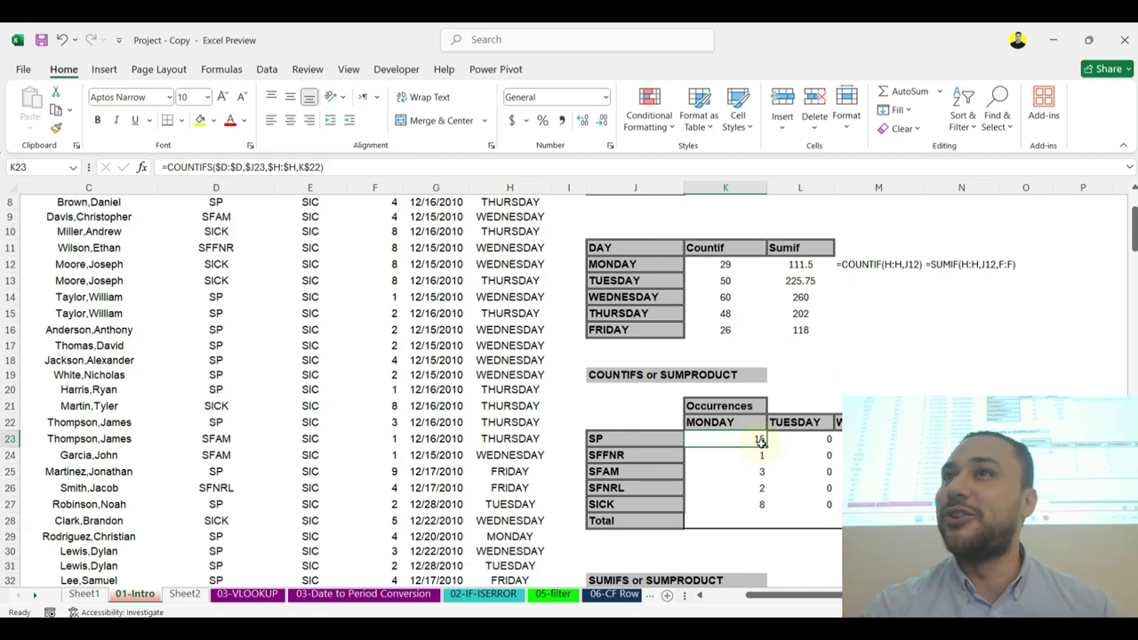
drag(766, 447, 836, 514)
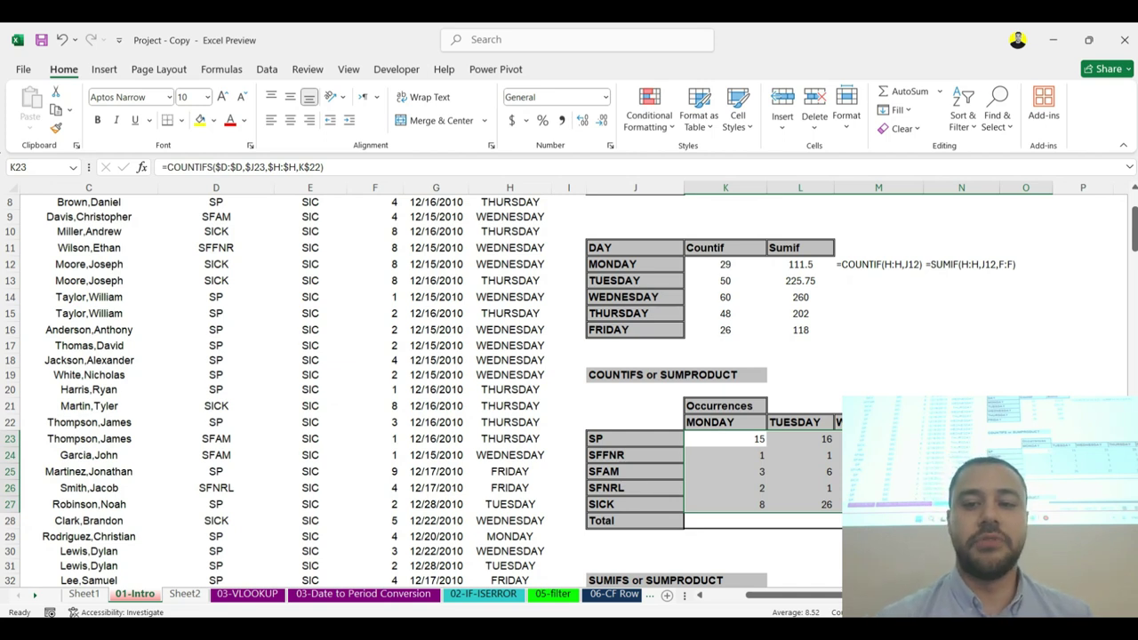
click(961, 471)
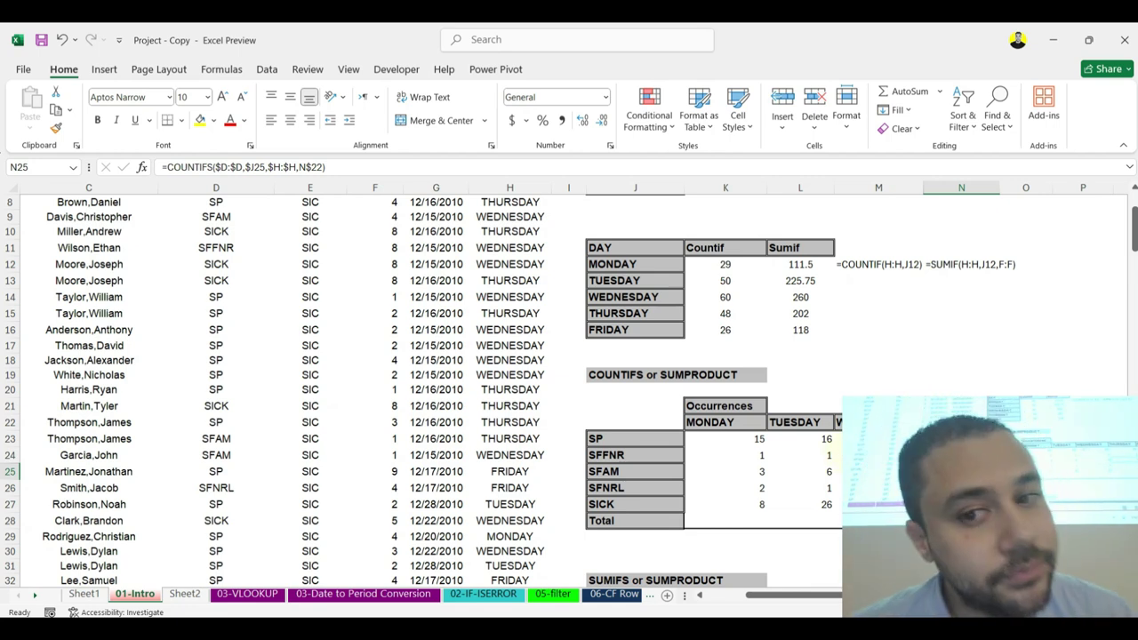
click(762, 442)
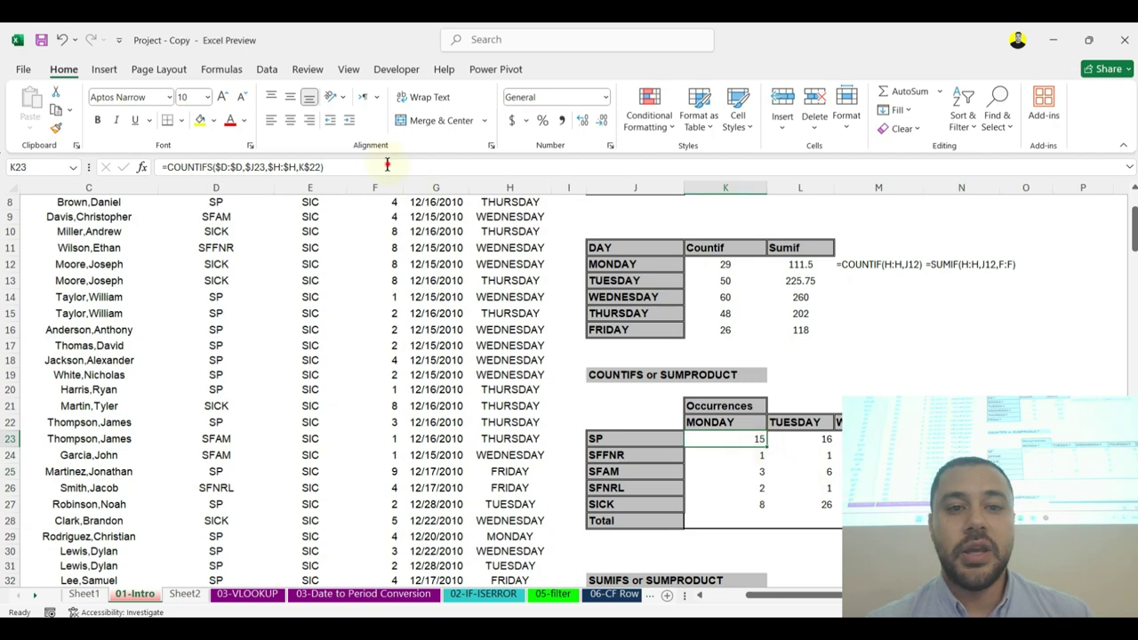
key(F2)
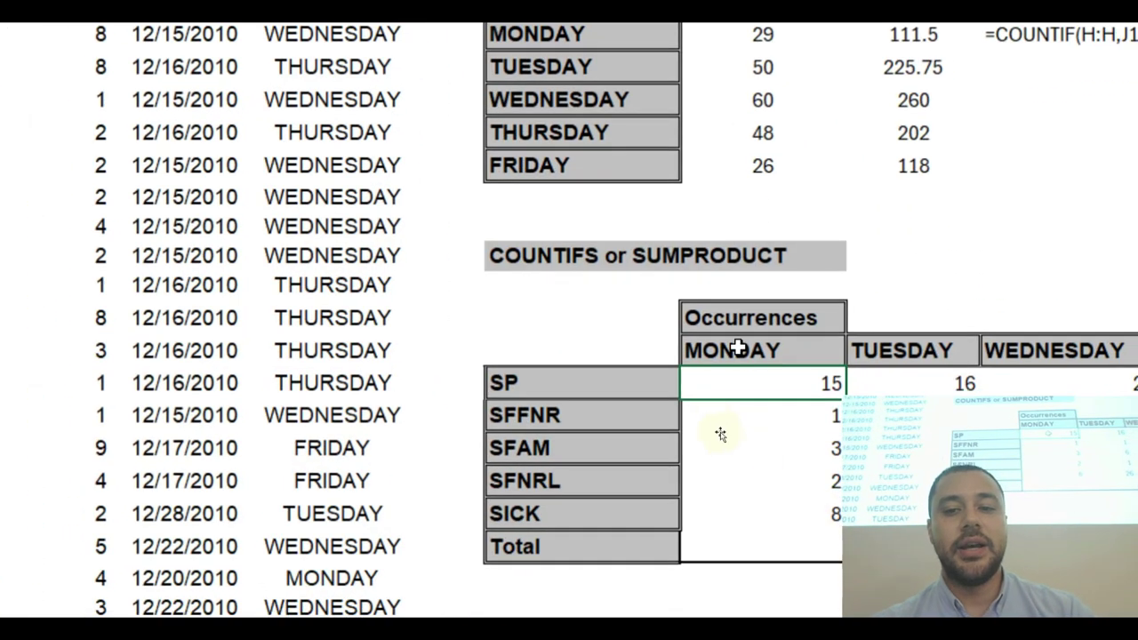
drag(787, 483, 1137, 590)
drag(839, 471, 1044, 495)
Step: Clear every count from the Occurrences table and select K23
key(Delete)
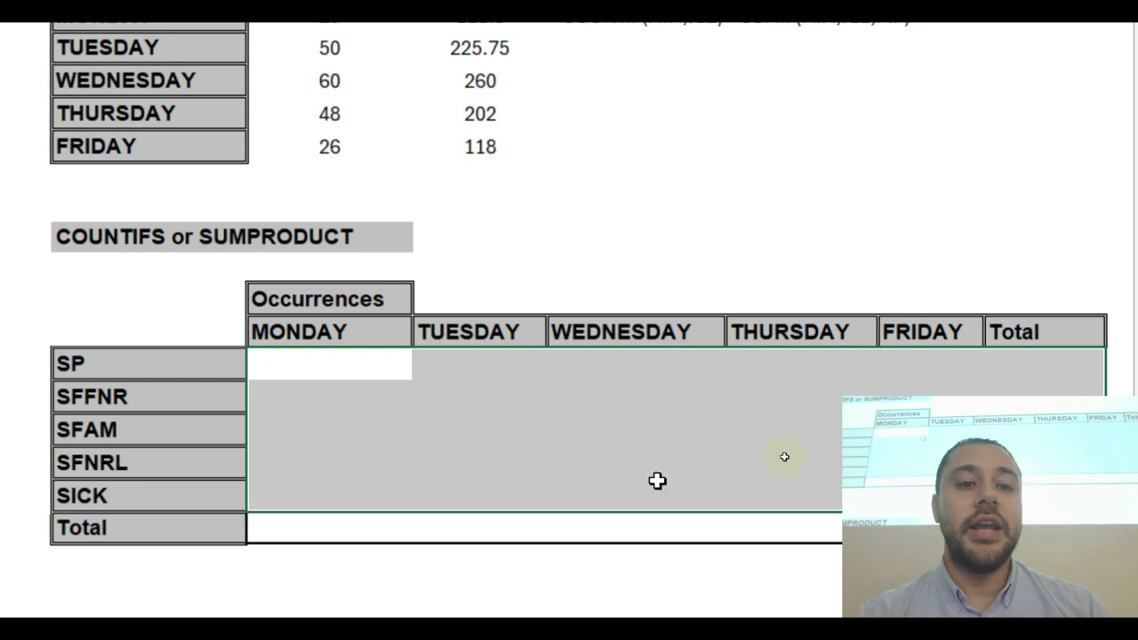
click(400, 377)
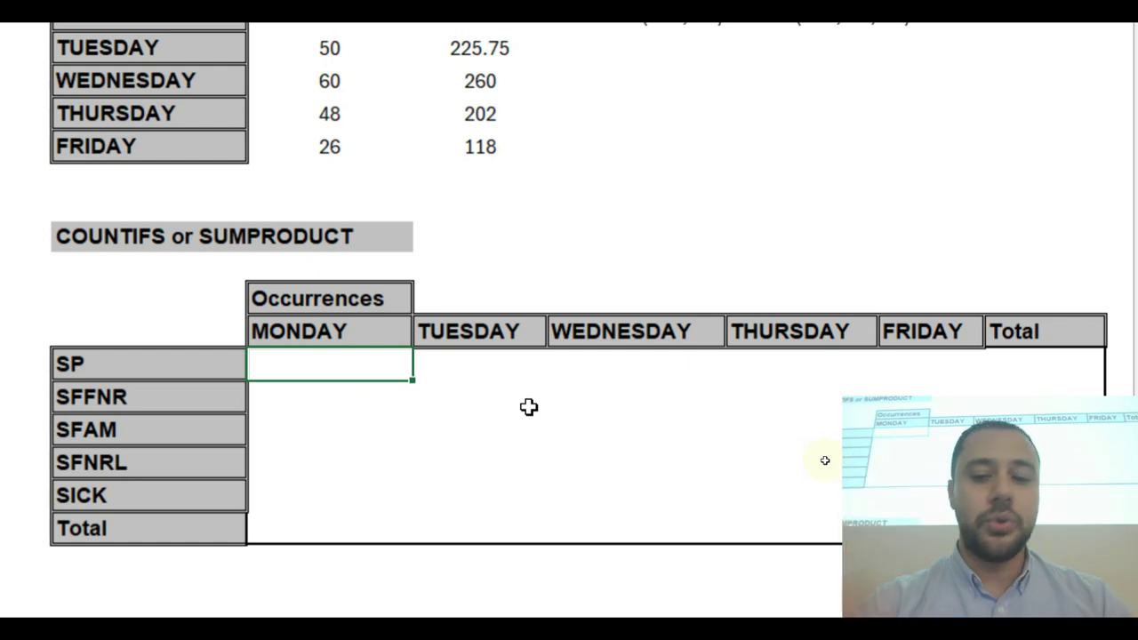
Step: Start a COUNTIFS in K23 with $D:$D as the range, then abandon it
text(=)
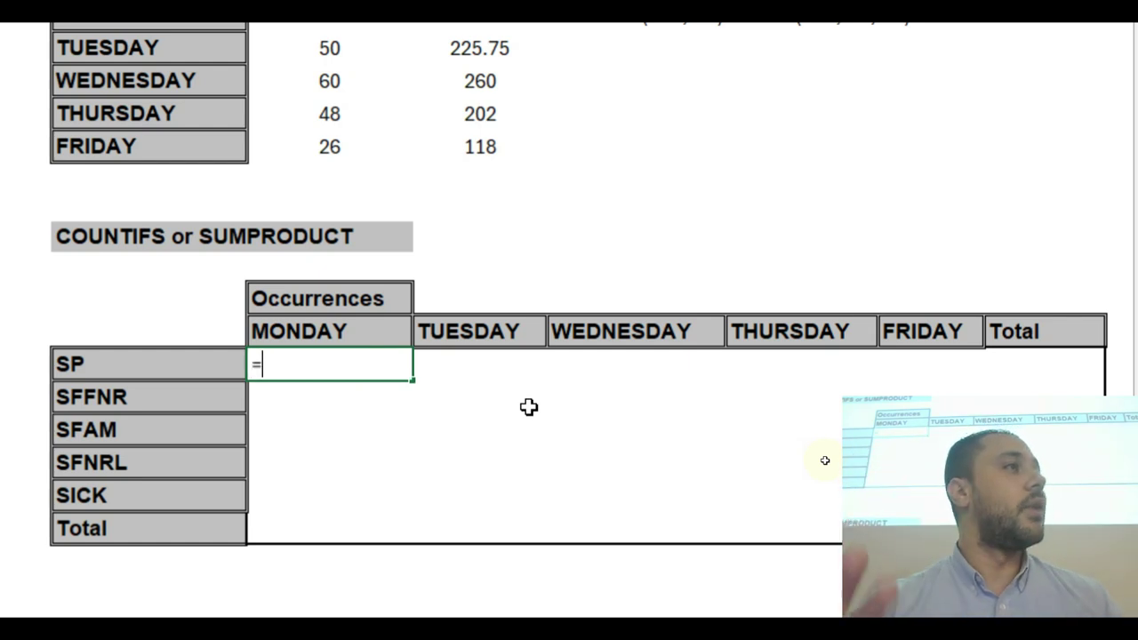
text(coun)
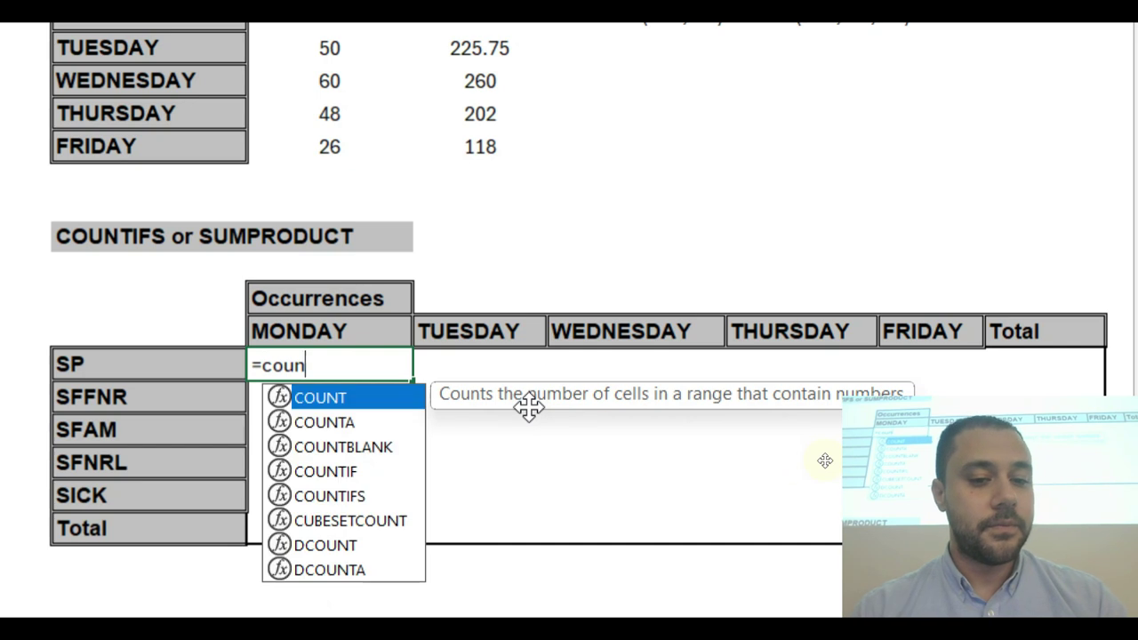
double_click(372, 495)
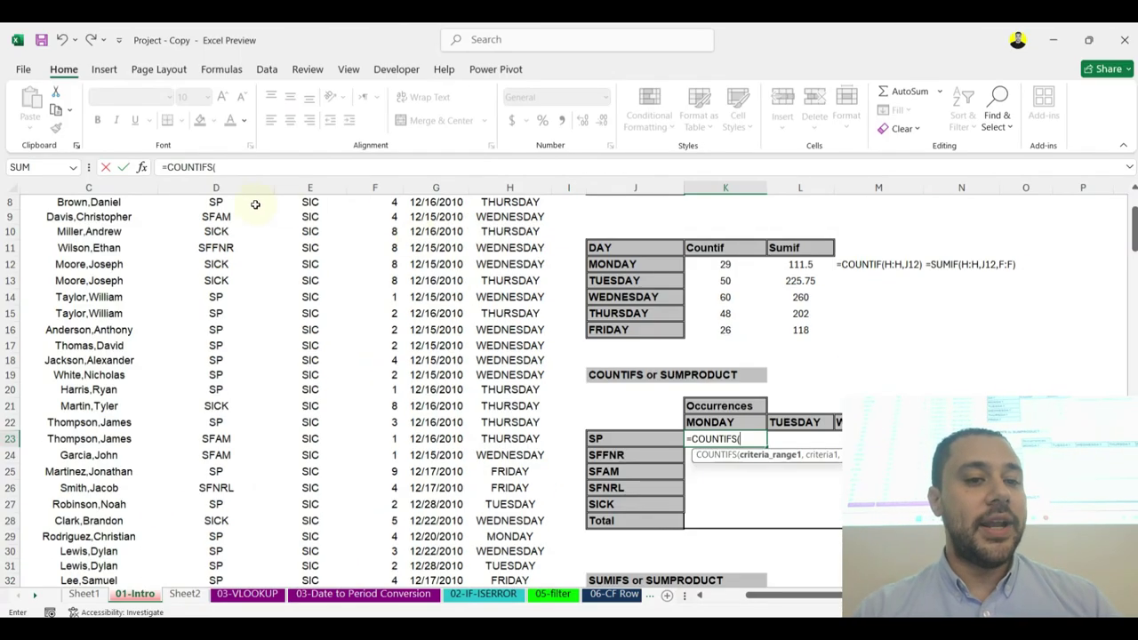
click(241, 186)
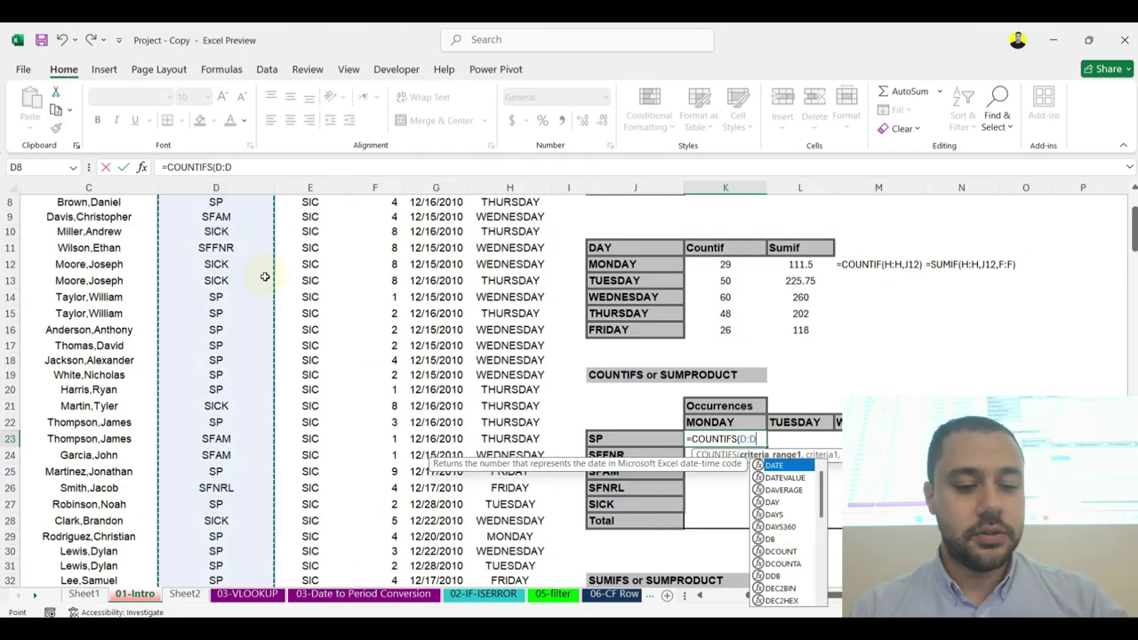
key(F4)
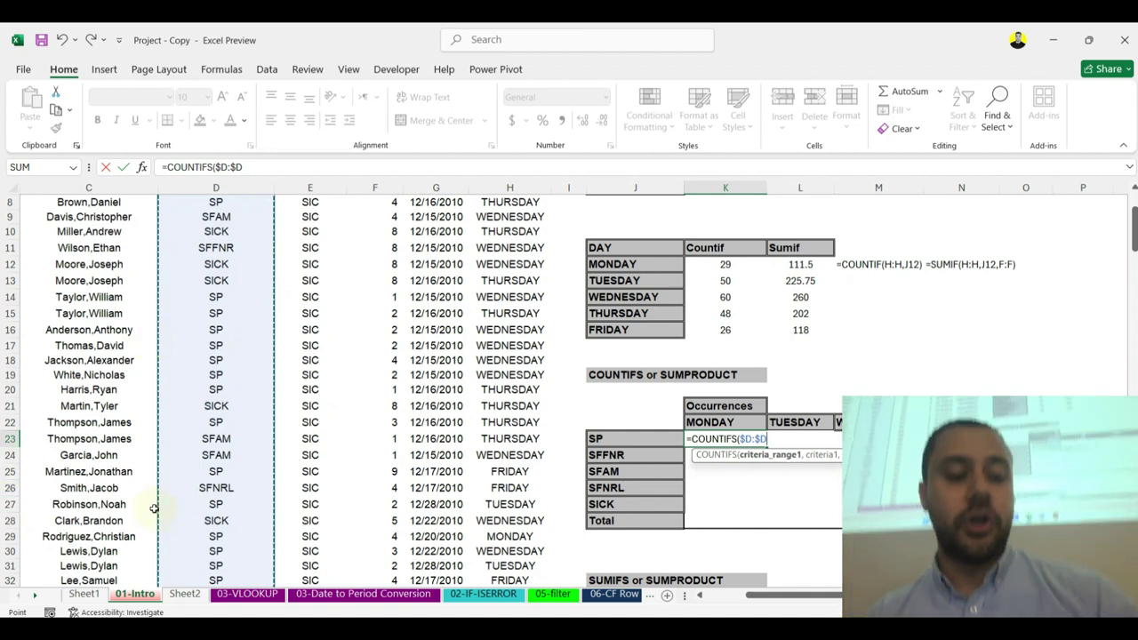
key(Escape)
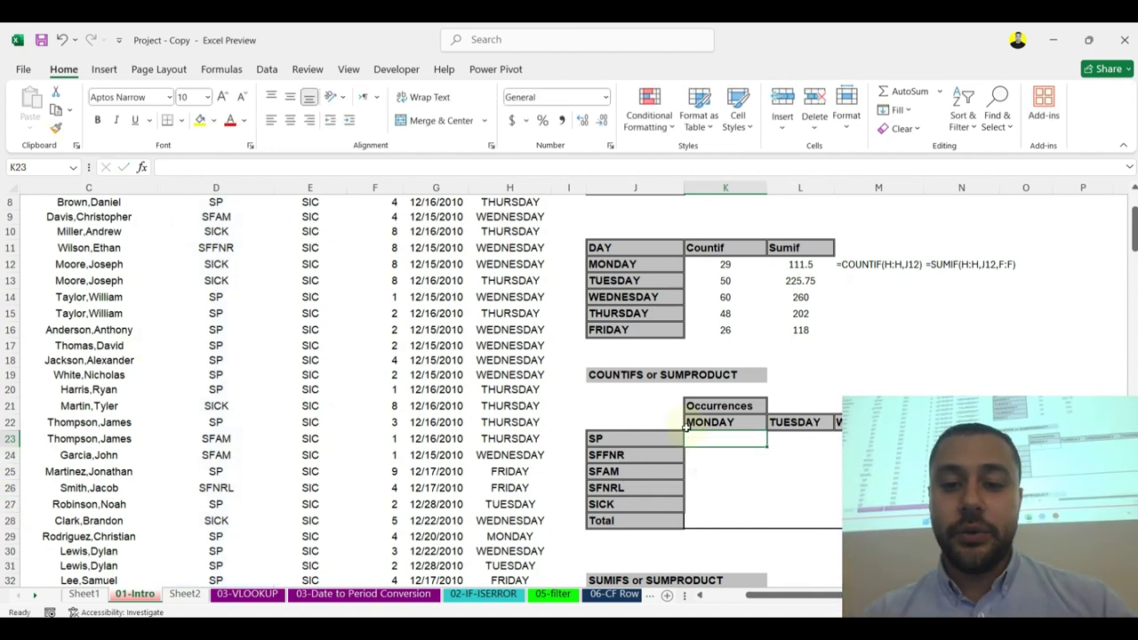
Step: Restart =COUNTIFS( in K23 with the locked $D:$D as the first range
text(=co)
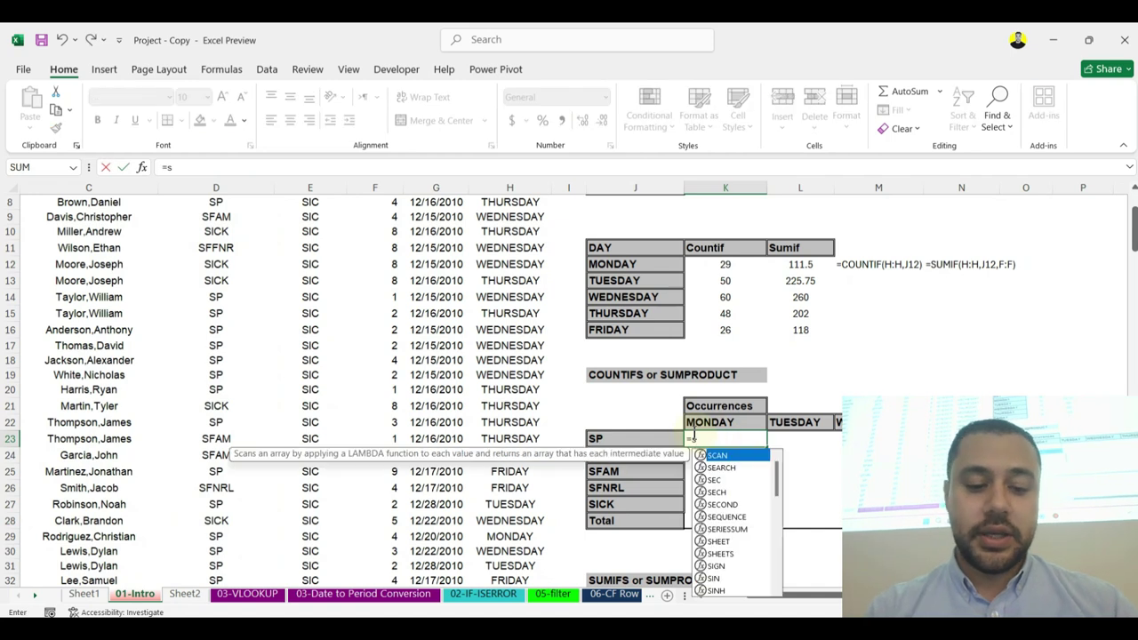
text(untifs)
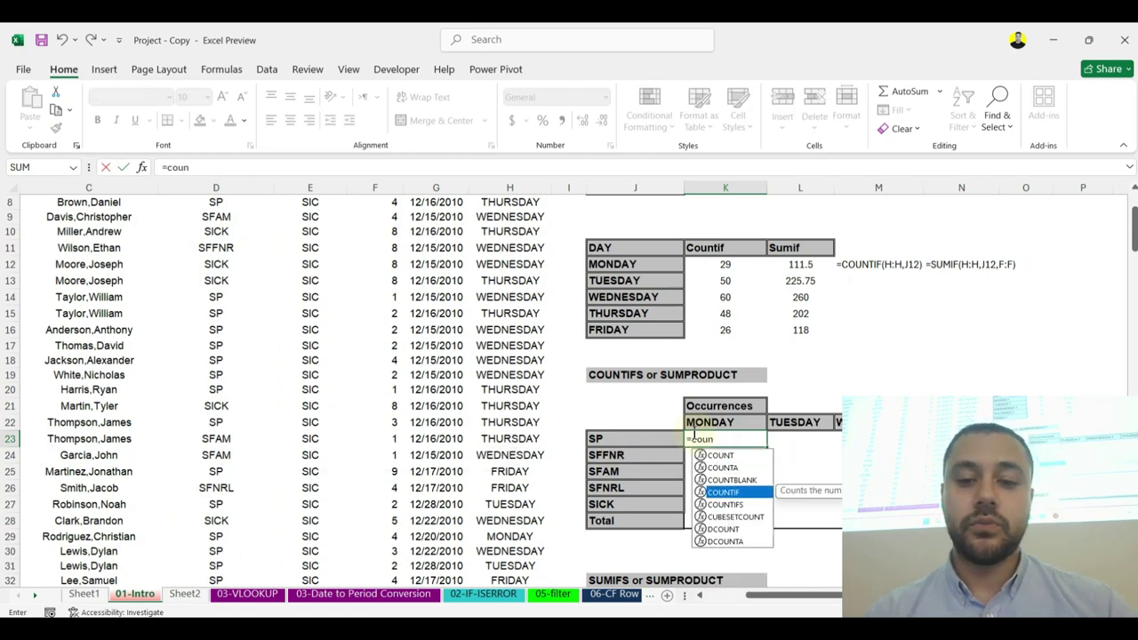
key(Tab)
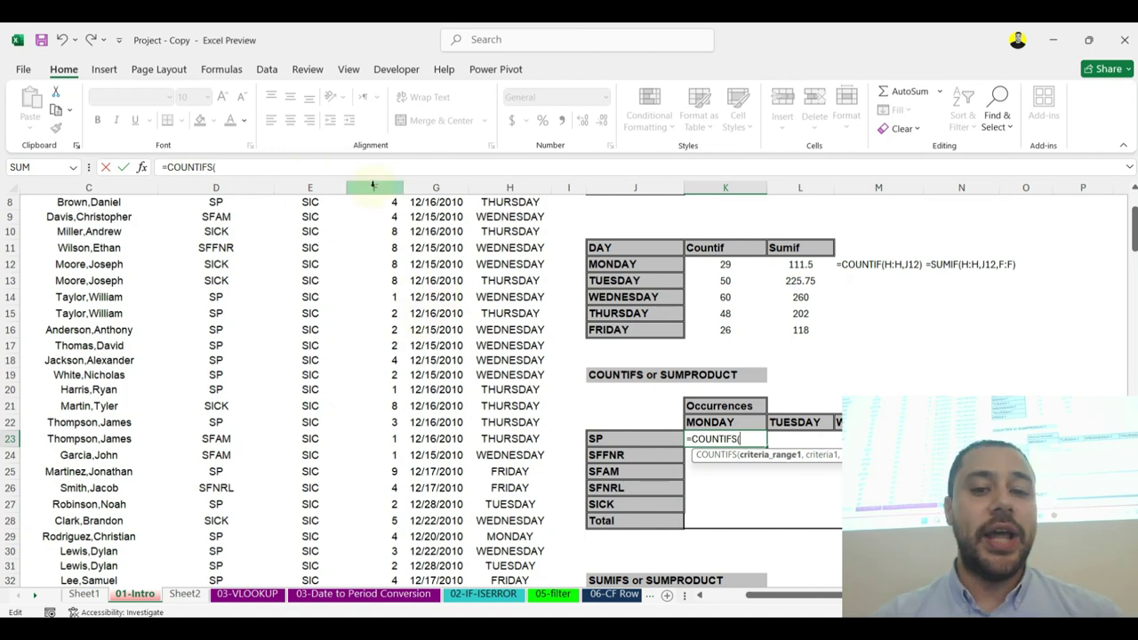
click(227, 188)
key(F4)
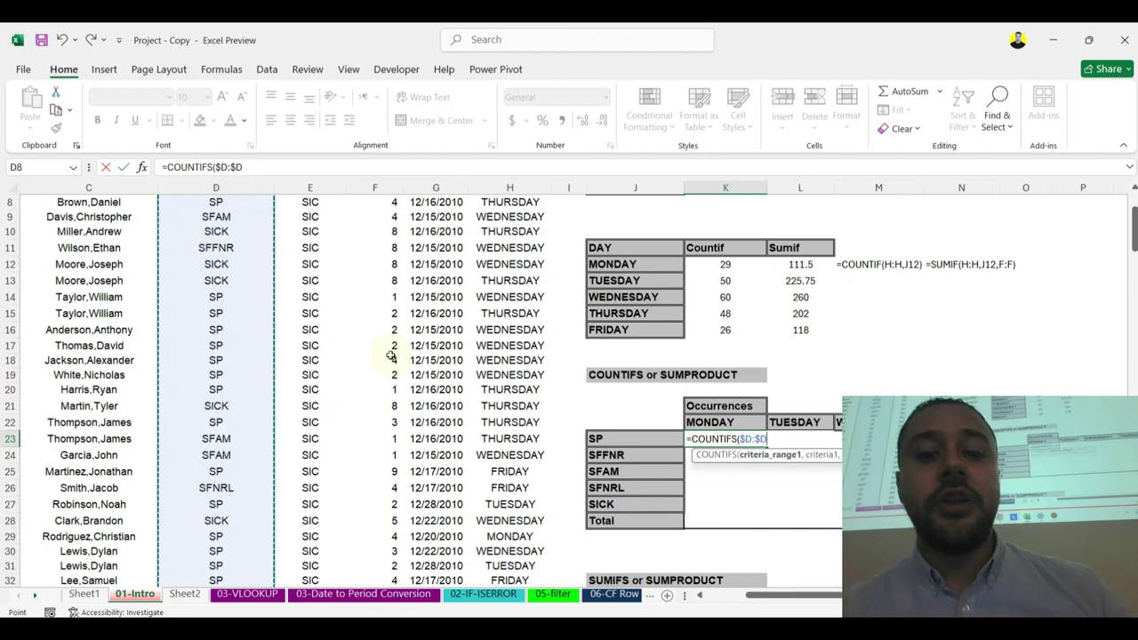
click(633, 441)
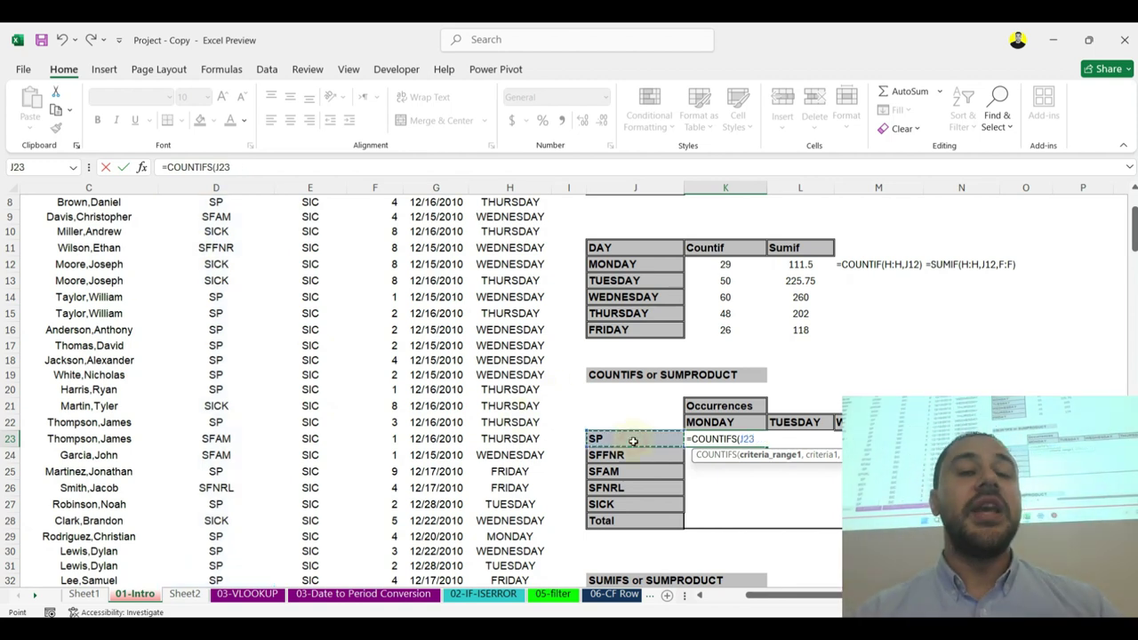
click(247, 189)
key(F4)
Step: Add J23 as the criterion and lock its column as $J23
text(,)
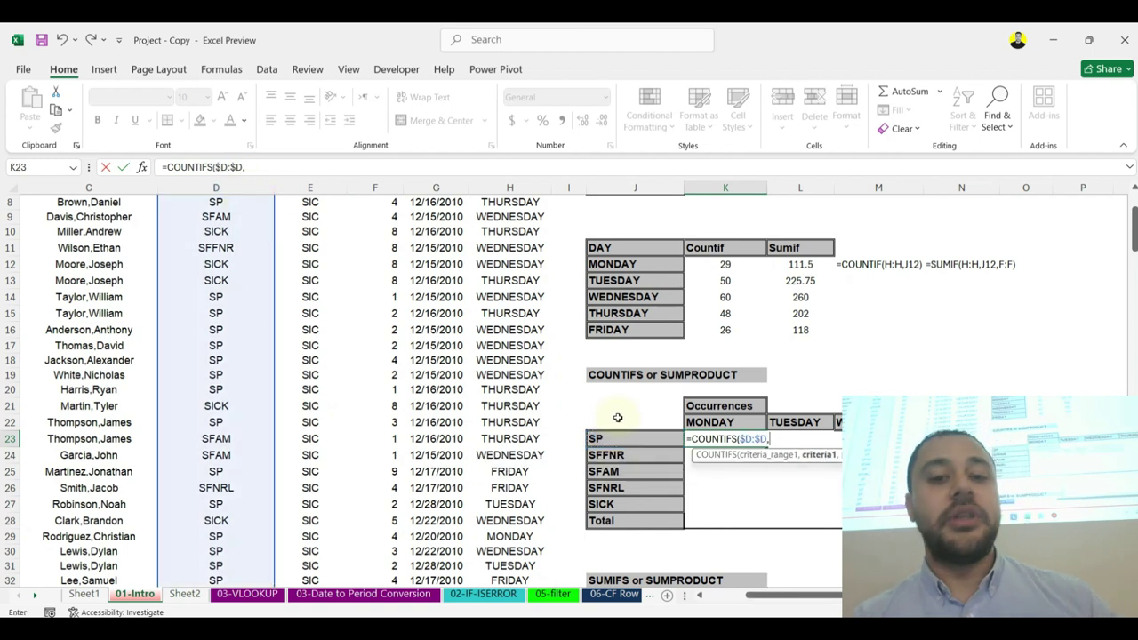
click(628, 439)
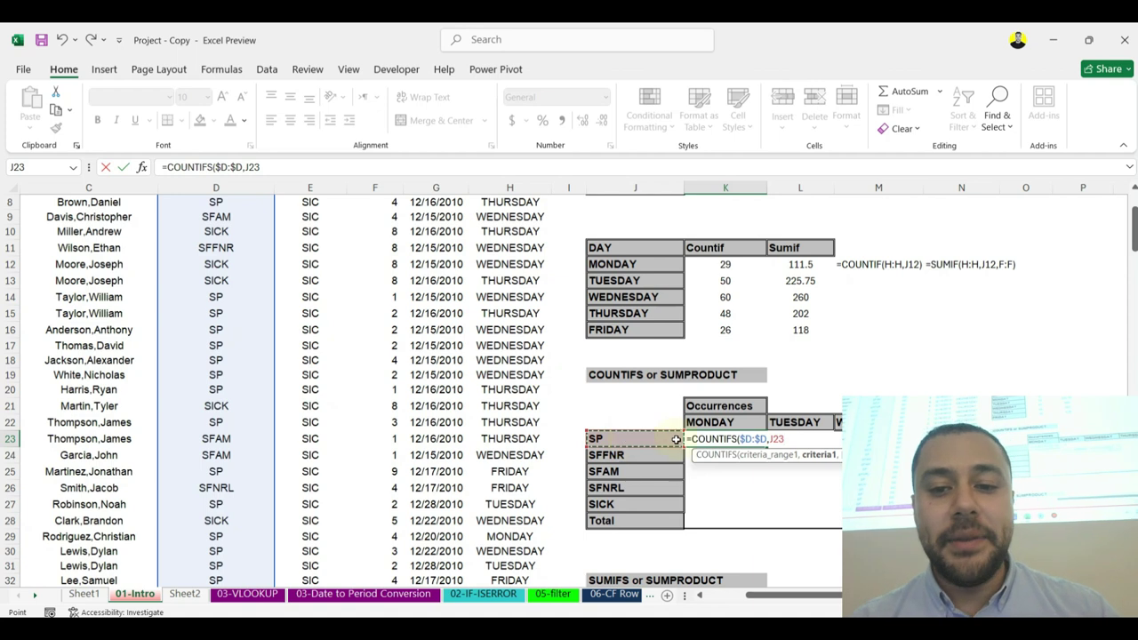
click(770, 440)
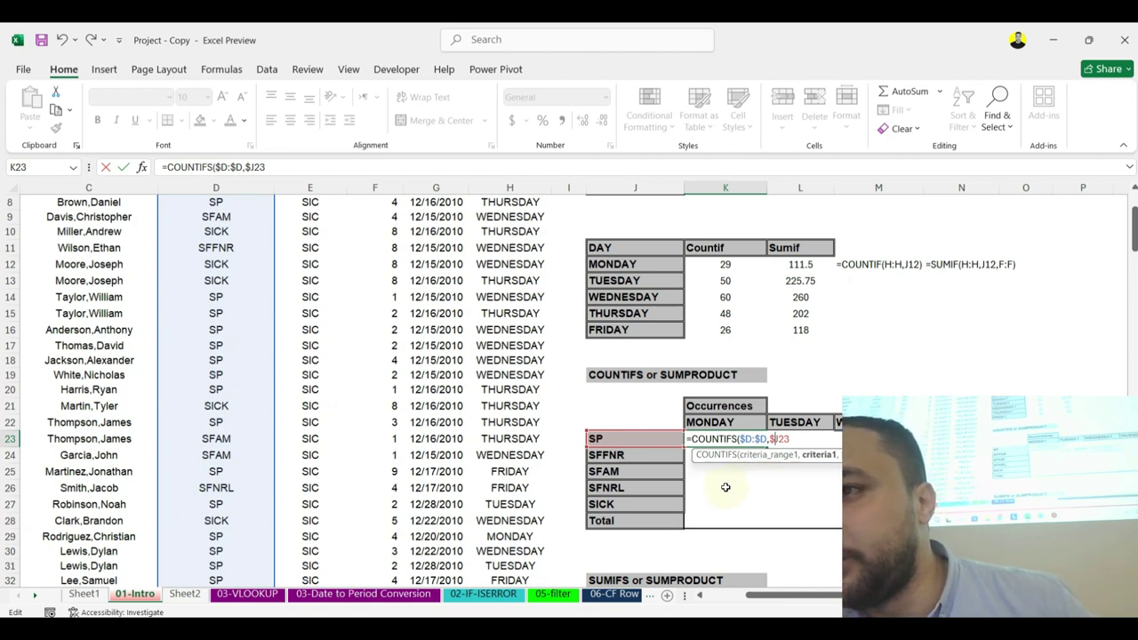
key(Left)
key(Left)
key(Left)
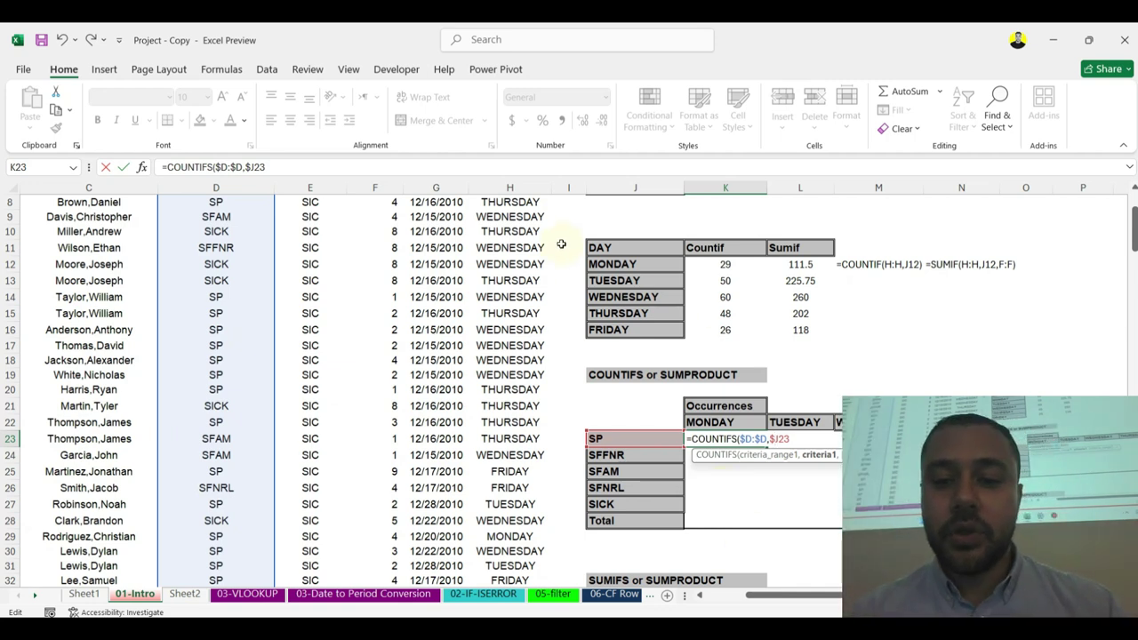
Step: Finish K23 as =COUNTIFS($D:$D,$J23,$H:$H,K$22), returning 15 for SP on Monday
text(,)
click(508, 188)
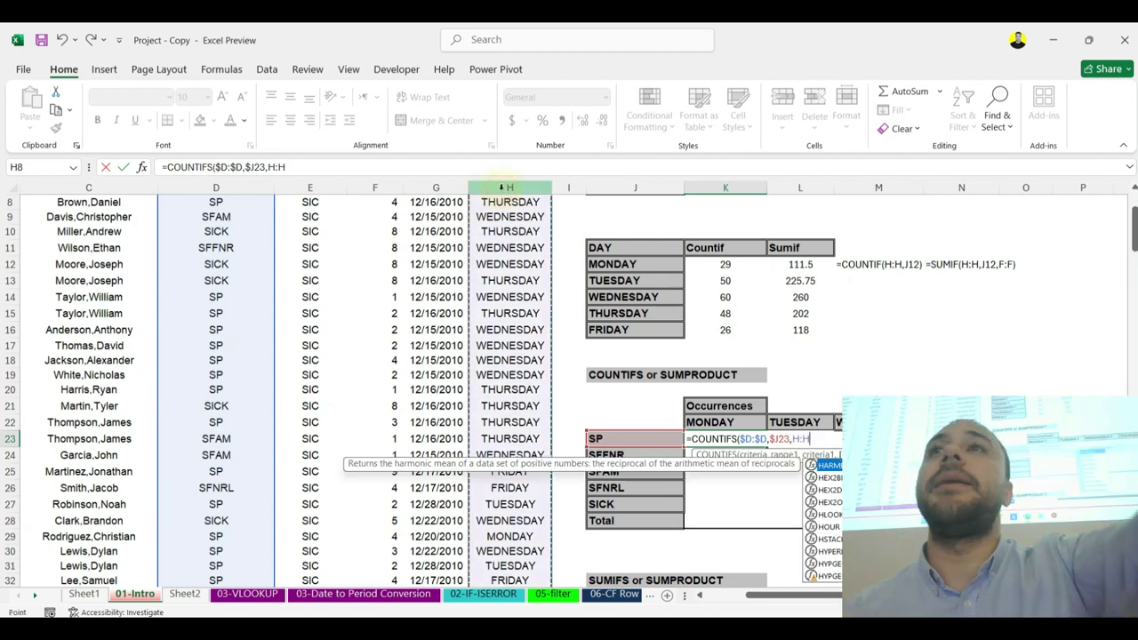
key(F4)
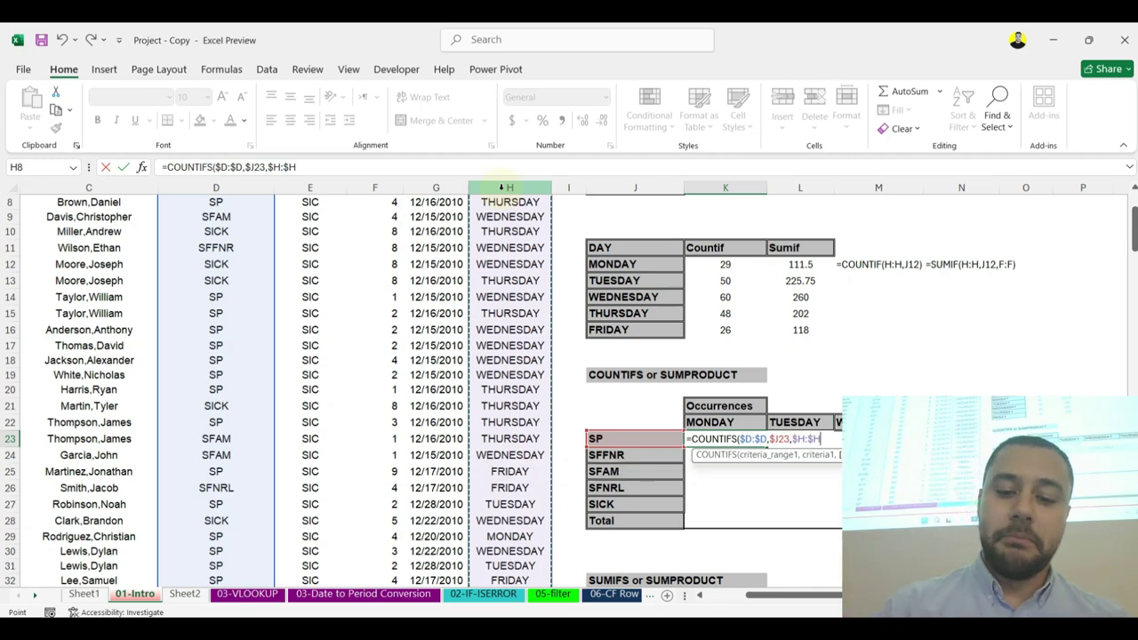
text(,)
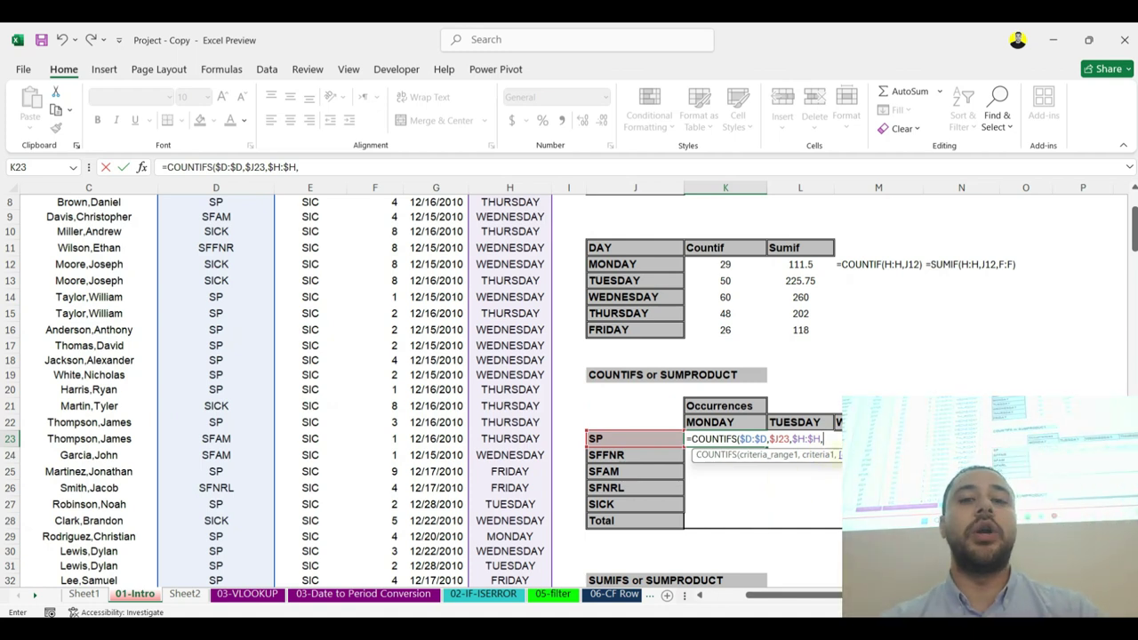
click(747, 418)
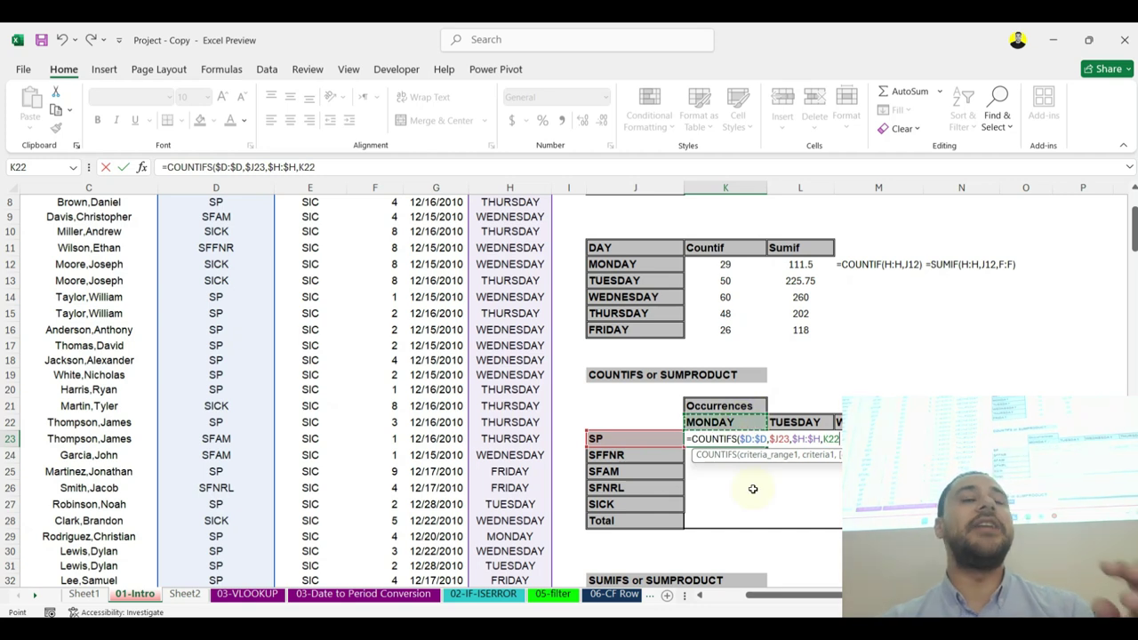
key(F2)
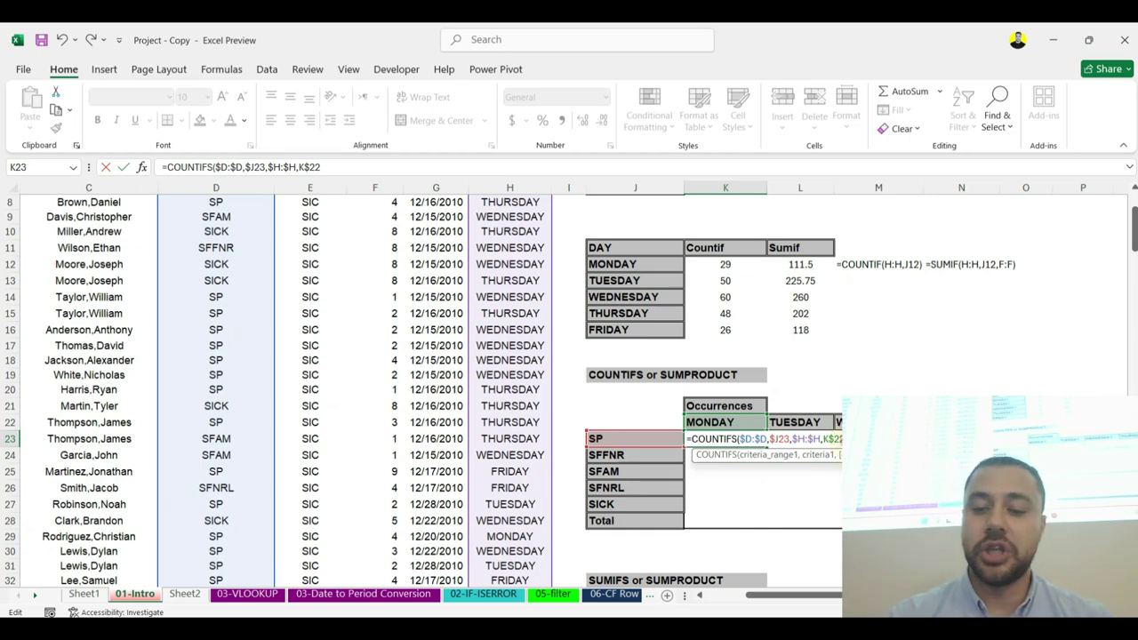
key(Return)
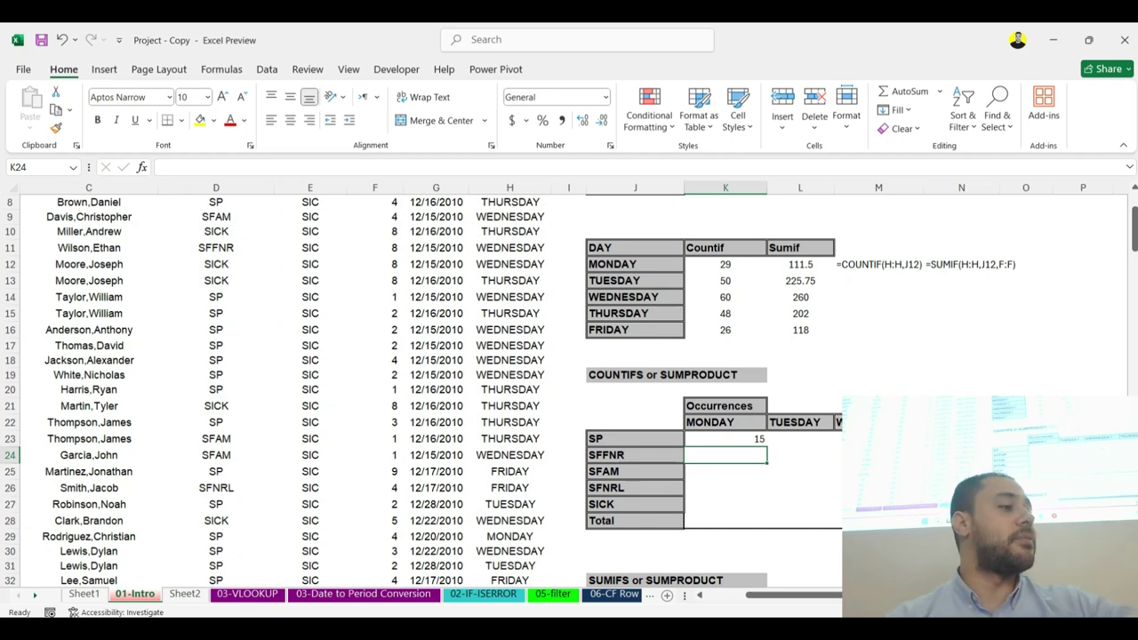
Step: Fill K23's formula across the weekdays and down through SICK, e.g. Tuesday 16, 1, 6, 1, 26
click(755, 442)
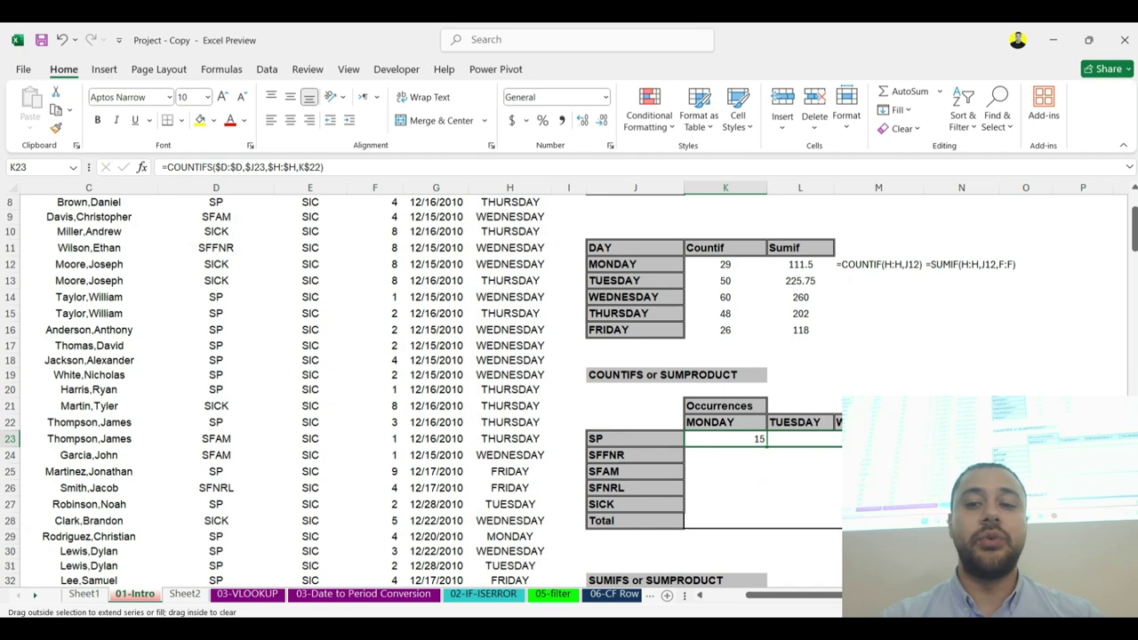
drag(1026, 442, 1026, 512)
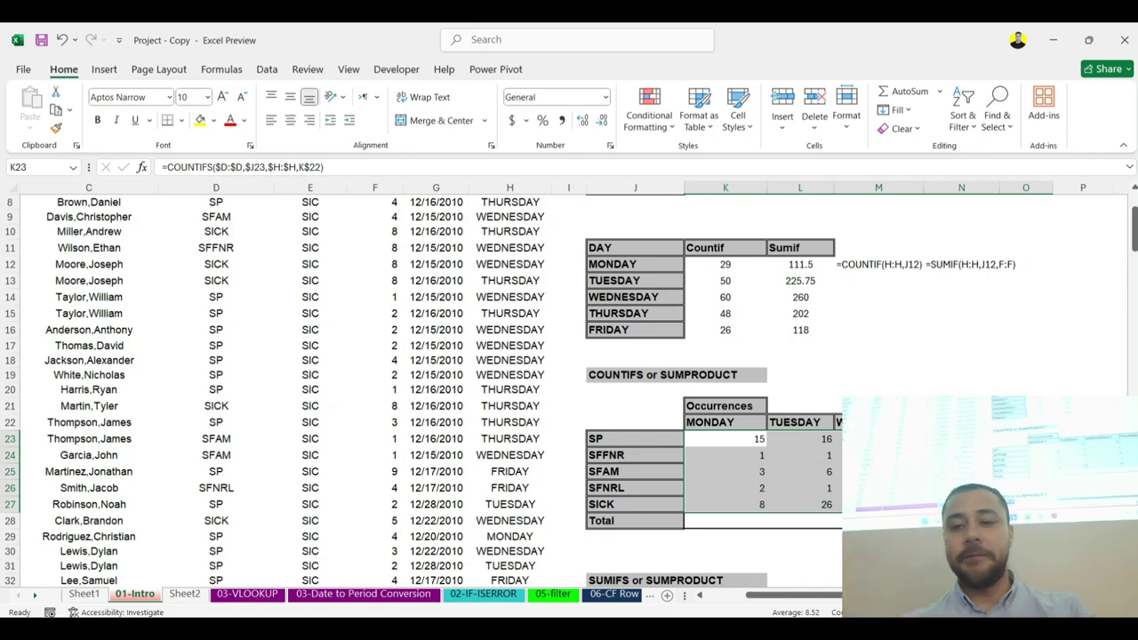
Step: Try an AutoSum on the Total row, then cancel and undo it
drag(1082, 439, 1083, 520)
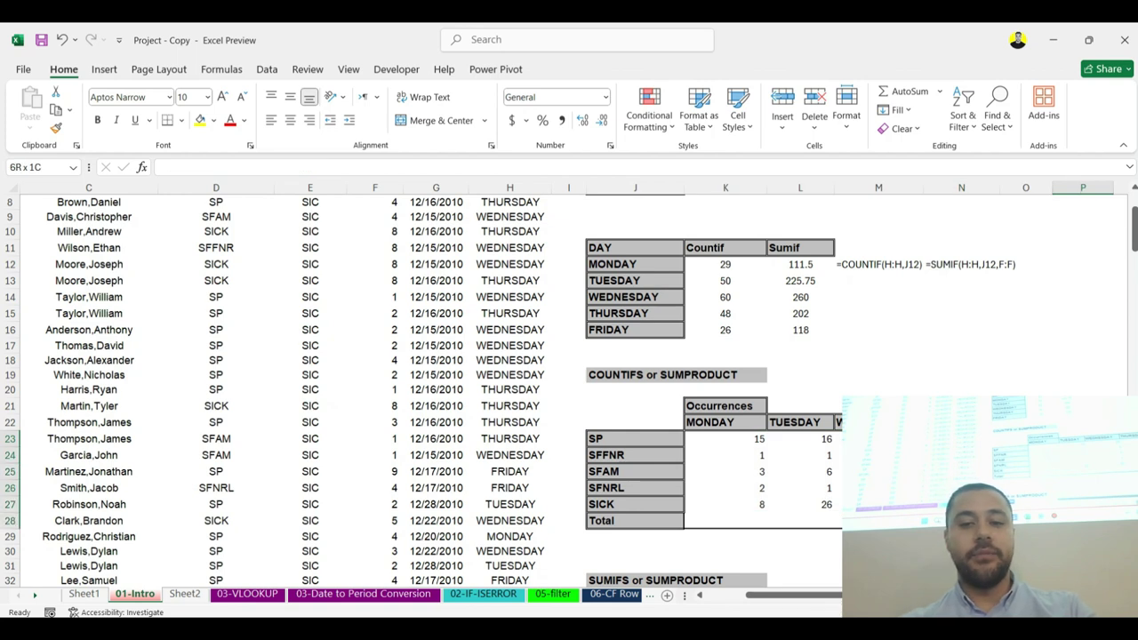
drag(706, 520, 1026, 520)
click(1083, 423)
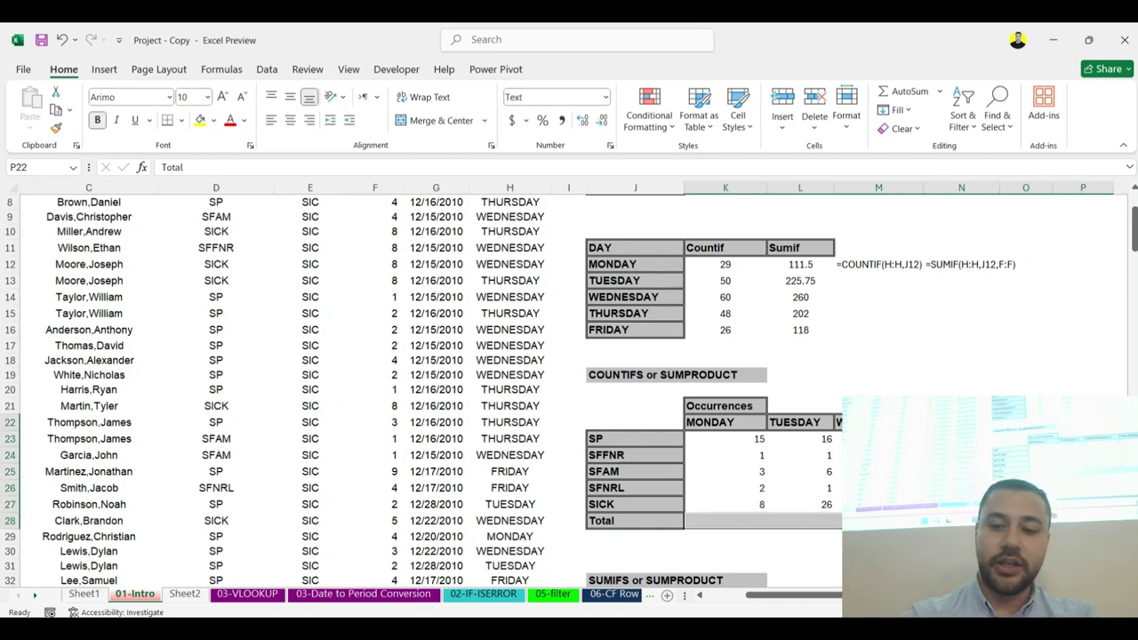
key(alt+equal)
key(alt+equal)
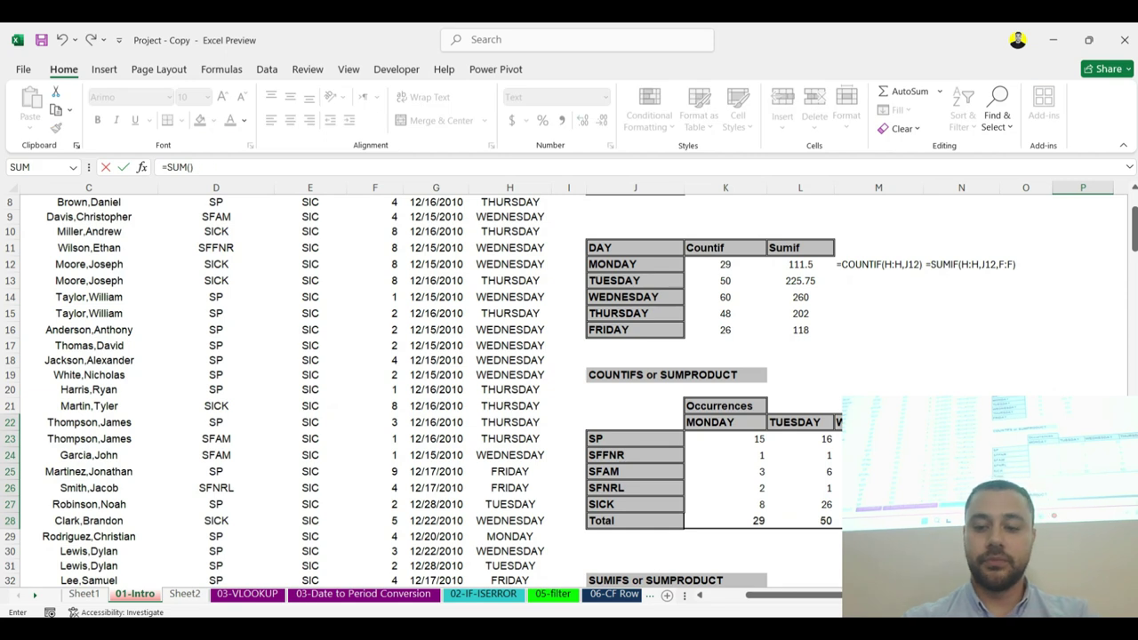
key(Escape)
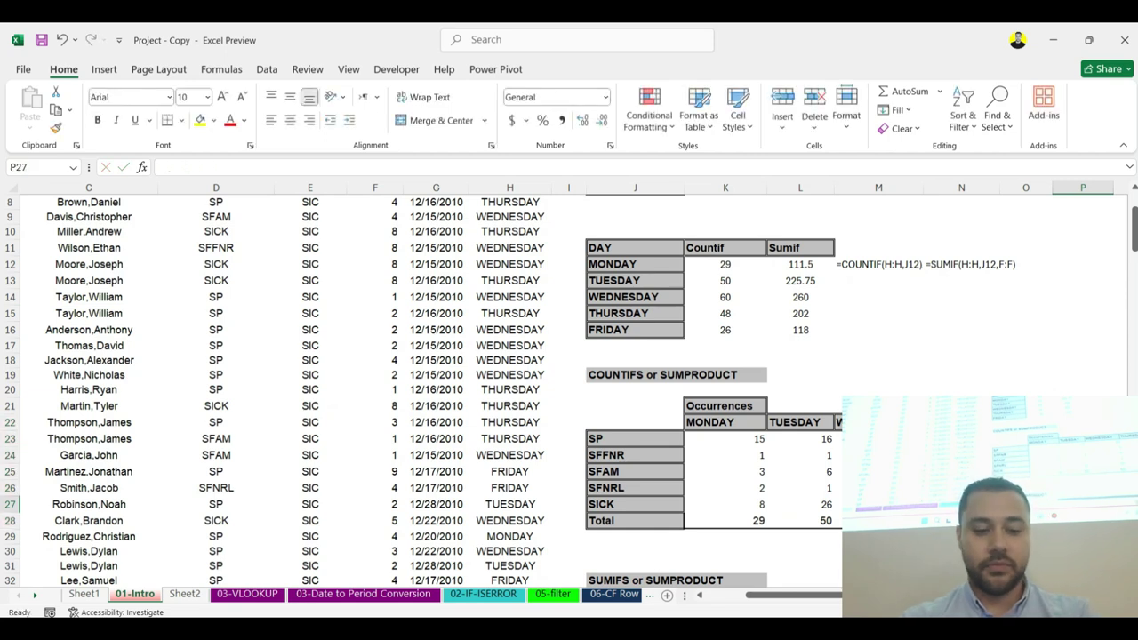
key(ctrl+z)
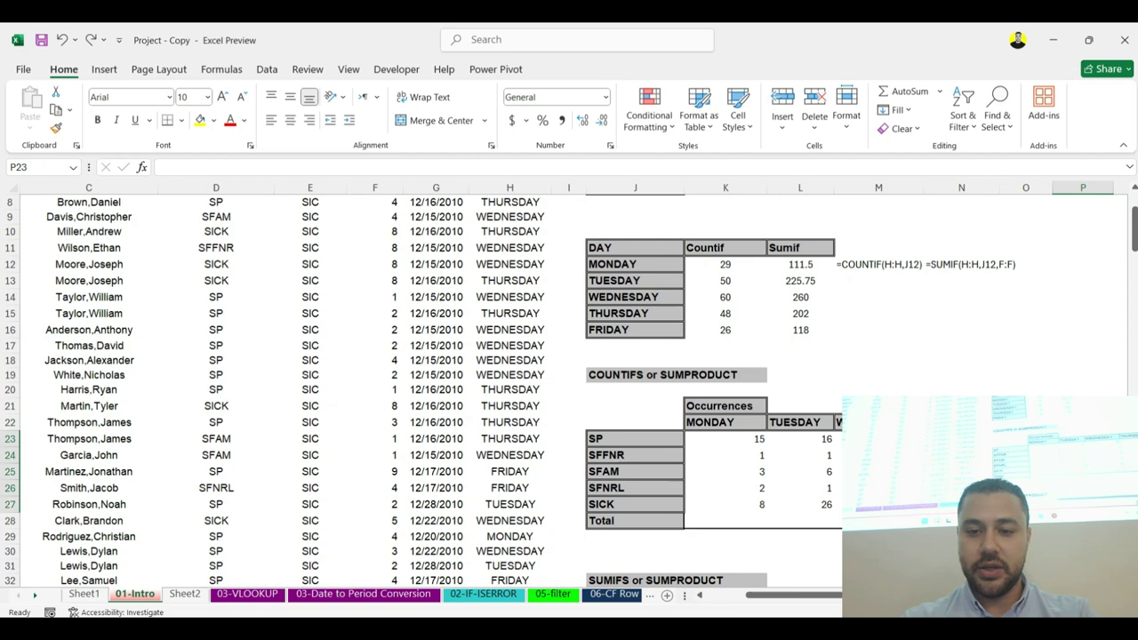
Step: AutoSum K28:O28 into weekday totals (Monday 29, Tuesday 50) and check P25's =SUM(K25:O25)
drag(730, 523, 1025, 521)
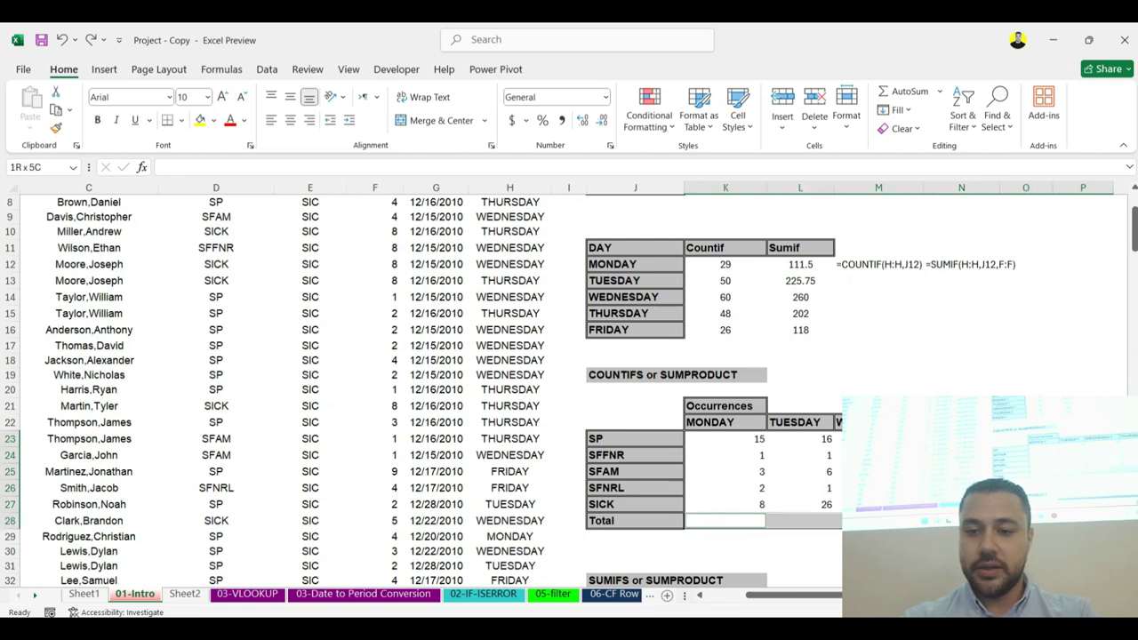
key(alt+equal)
key(ctrl+Return)
key(Tab)
click(1025, 565)
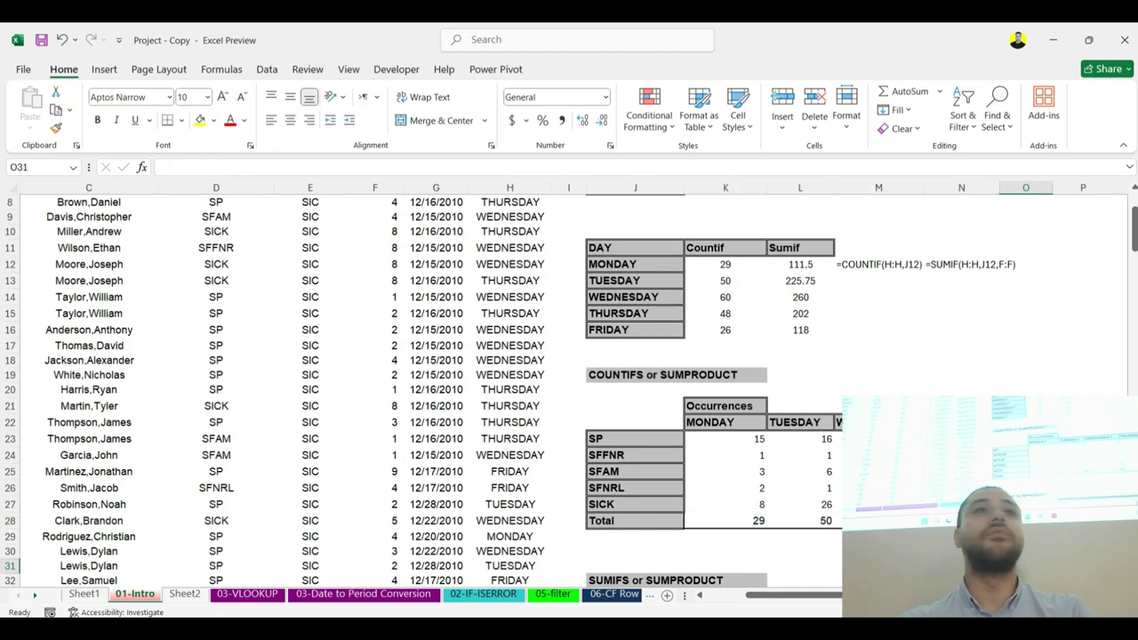
click(1083, 471)
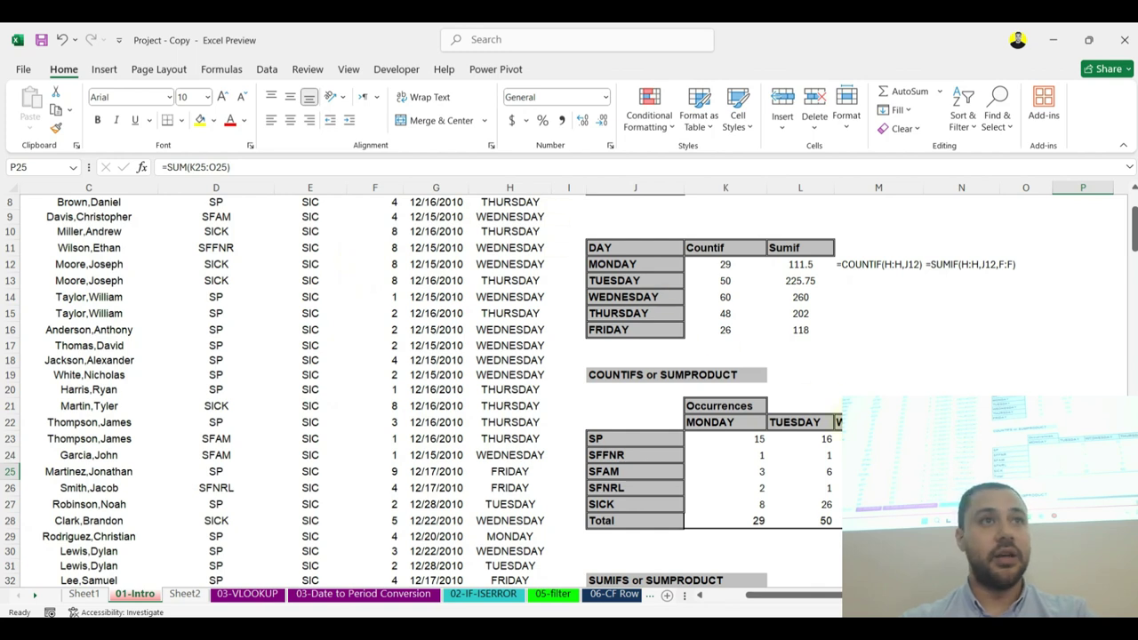
Step: Show K23's COUNTIFS formula above the table with =FORMULATEXT(K23) in M21
click(839, 405)
text(=fo)
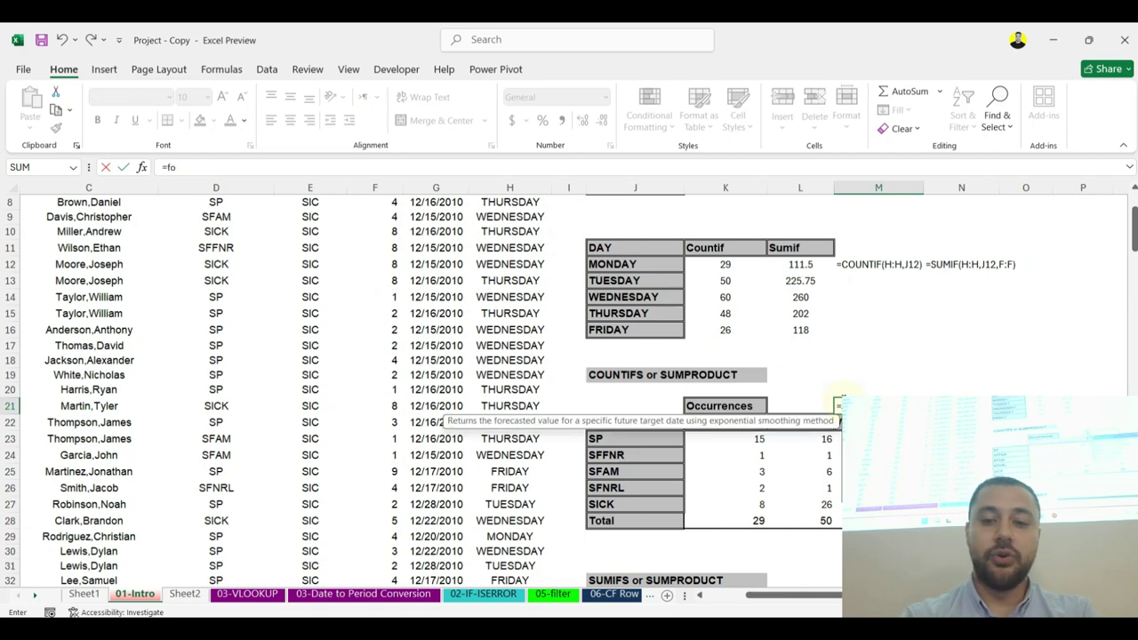
key(BackSpace)
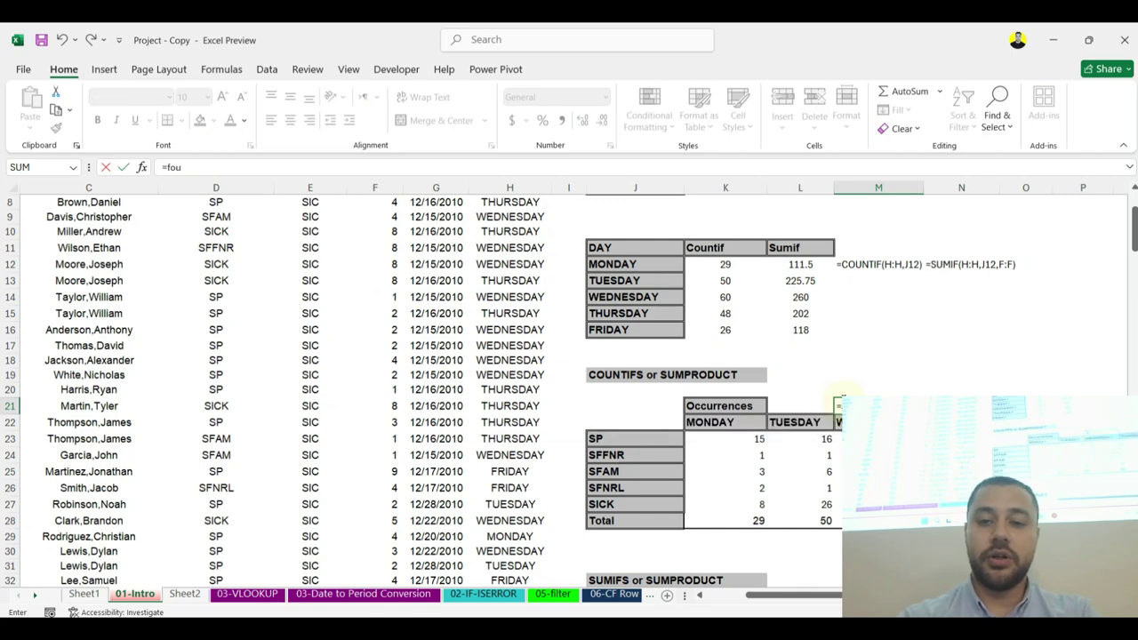
text(f)
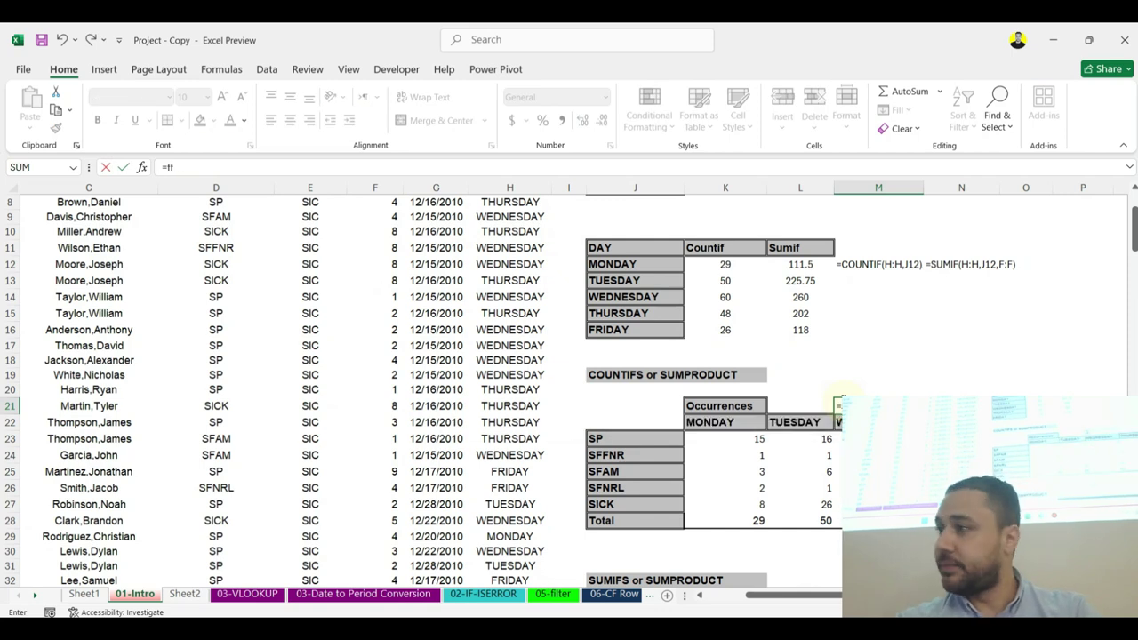
text(o)
key(BackSpace)
key(BackSpace)
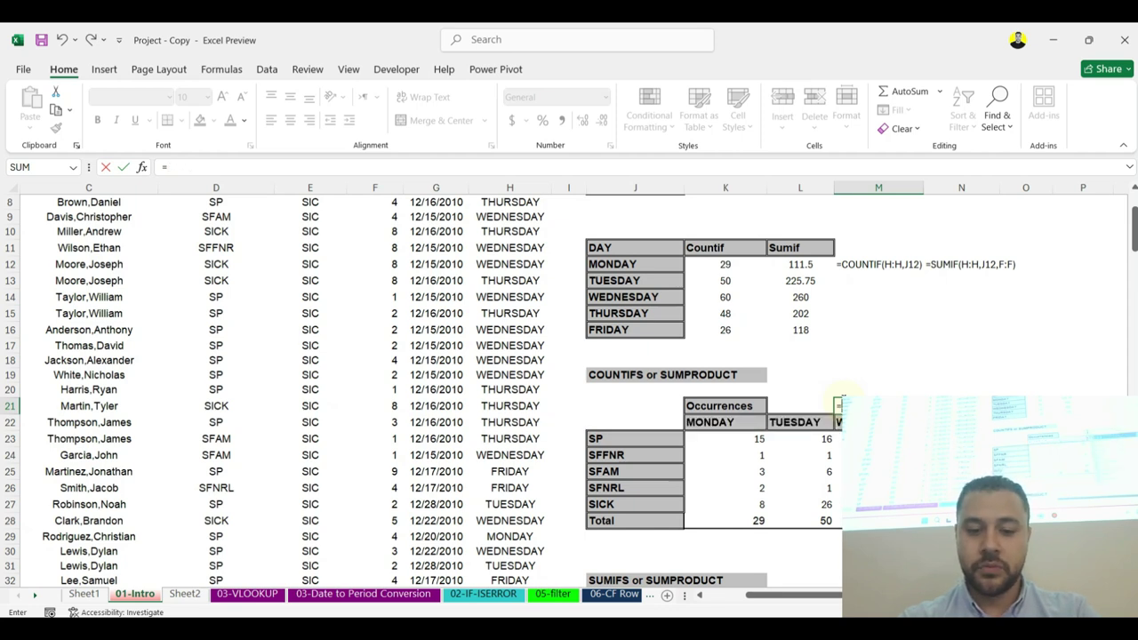
text(orm)
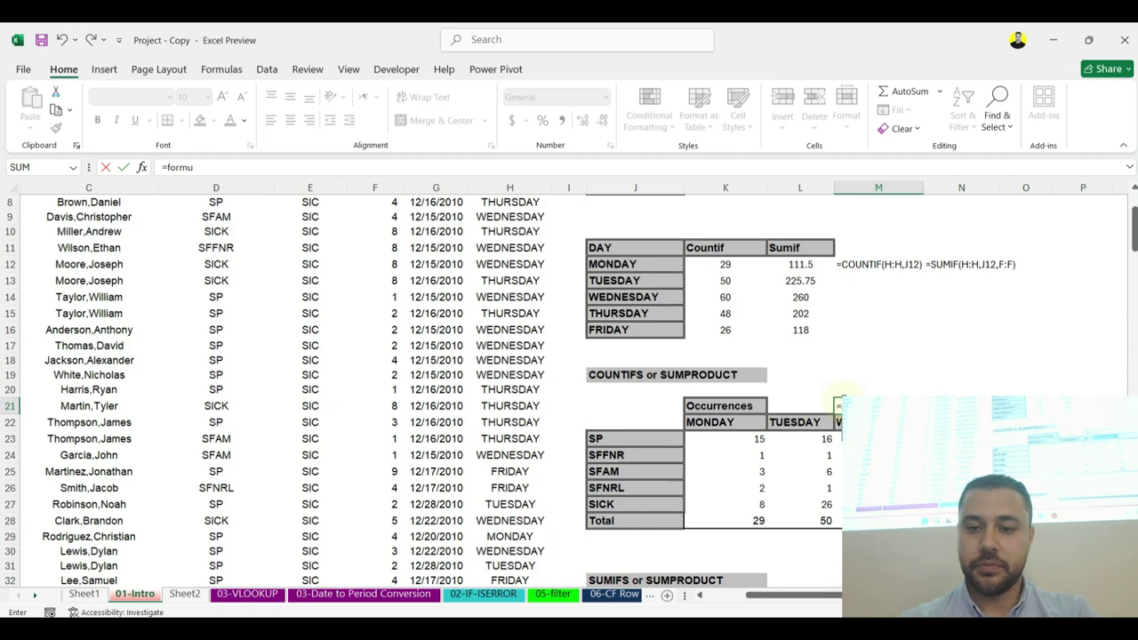
text(u)
key(Tab)
click(720, 440)
key(Return)
click(857, 391)
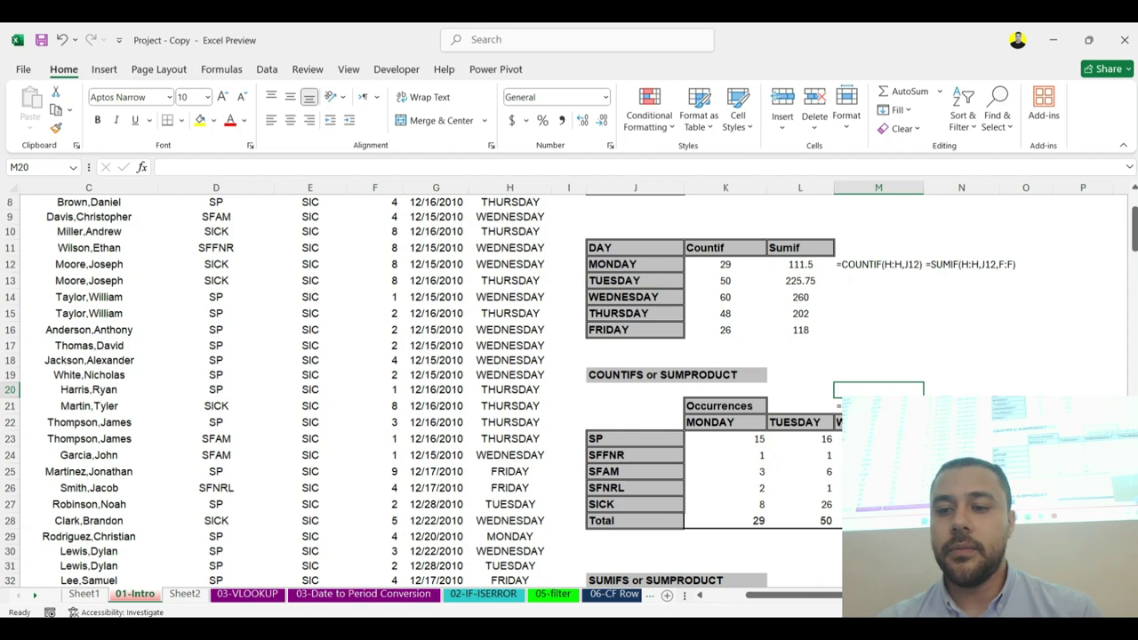
Step: Clear and re-create the Total row sums over K28:O28, giving a grand total of 213
click(961, 438)
drag(1083, 438, 1082, 520)
drag(717, 523, 1025, 520)
key(Delete)
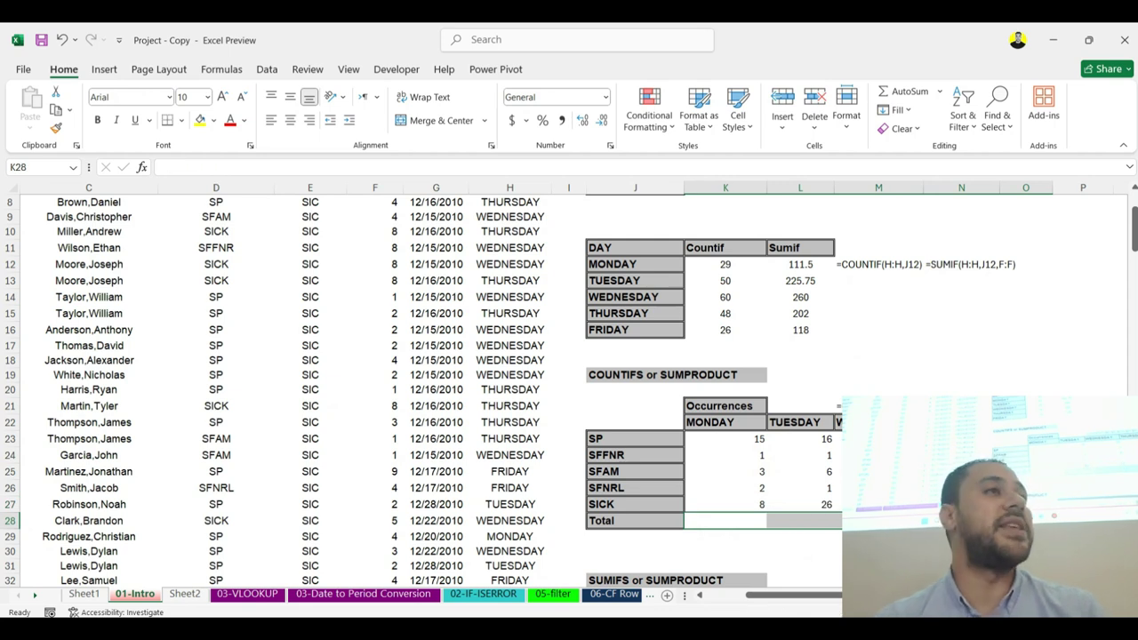
click(1083, 438)
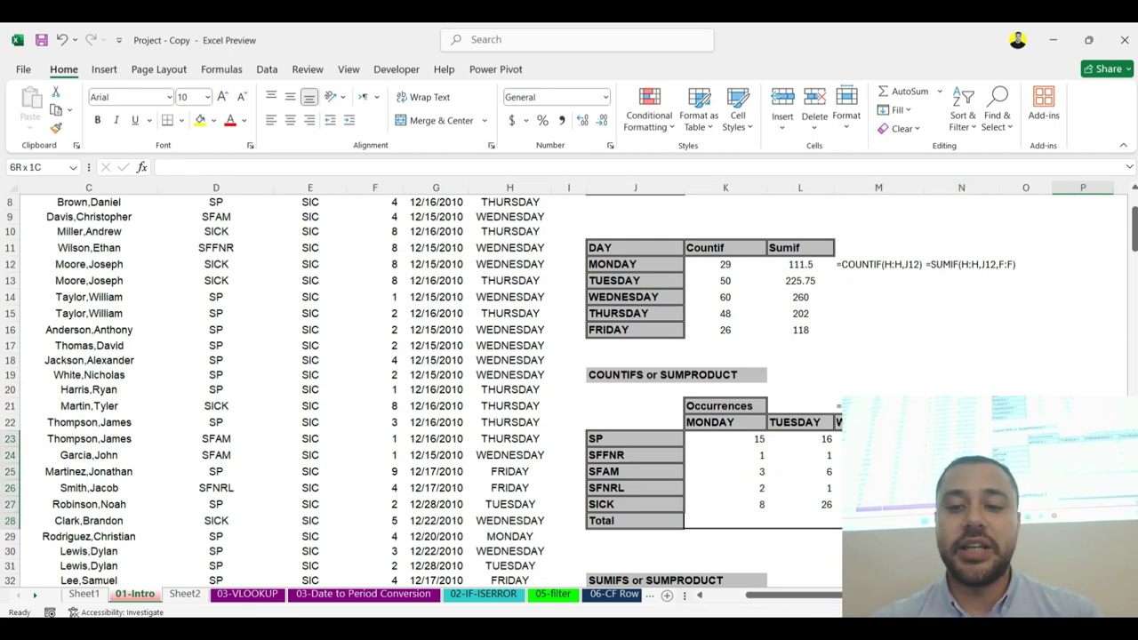
drag(722, 520, 1025, 520)
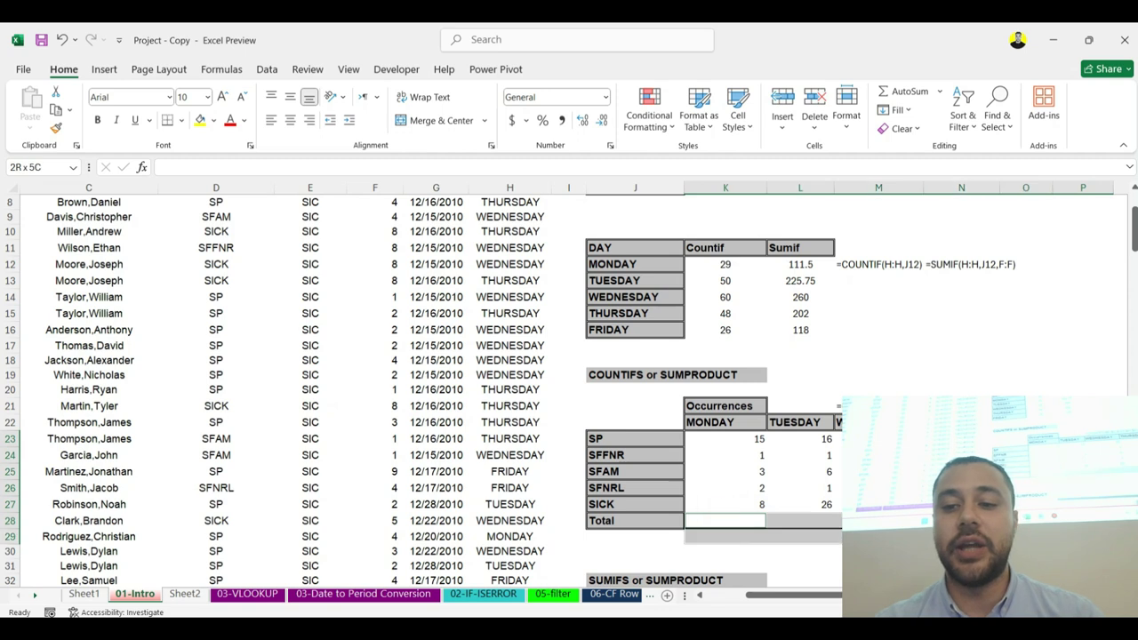
key(alt+equal)
key(ctrl+Return)
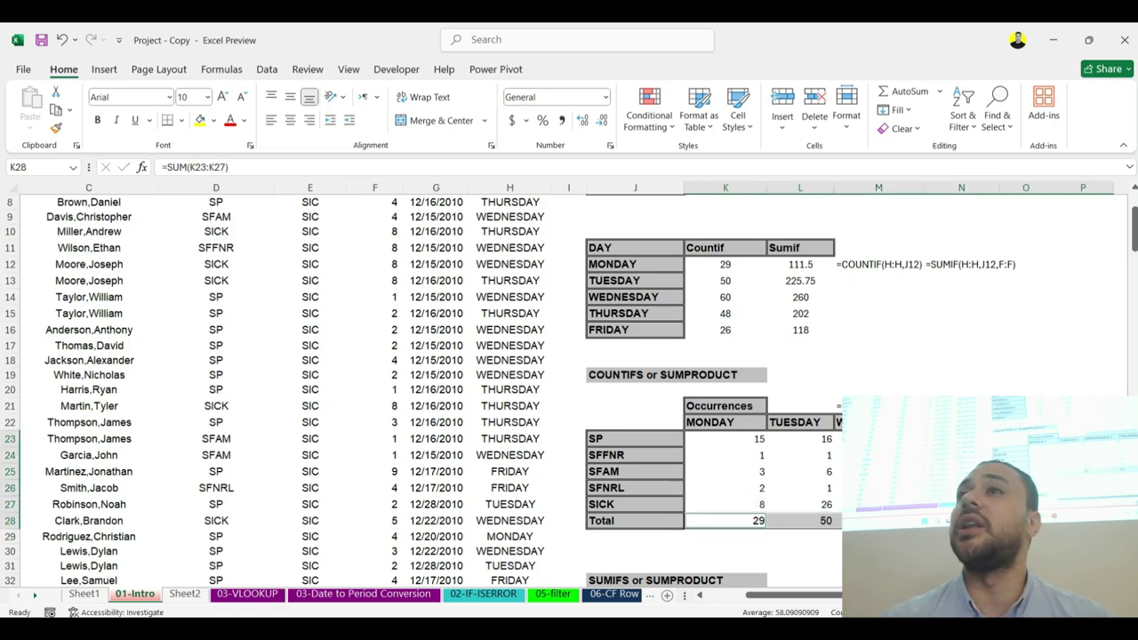
click(961, 487)
scroll(533, 467, down, 5)
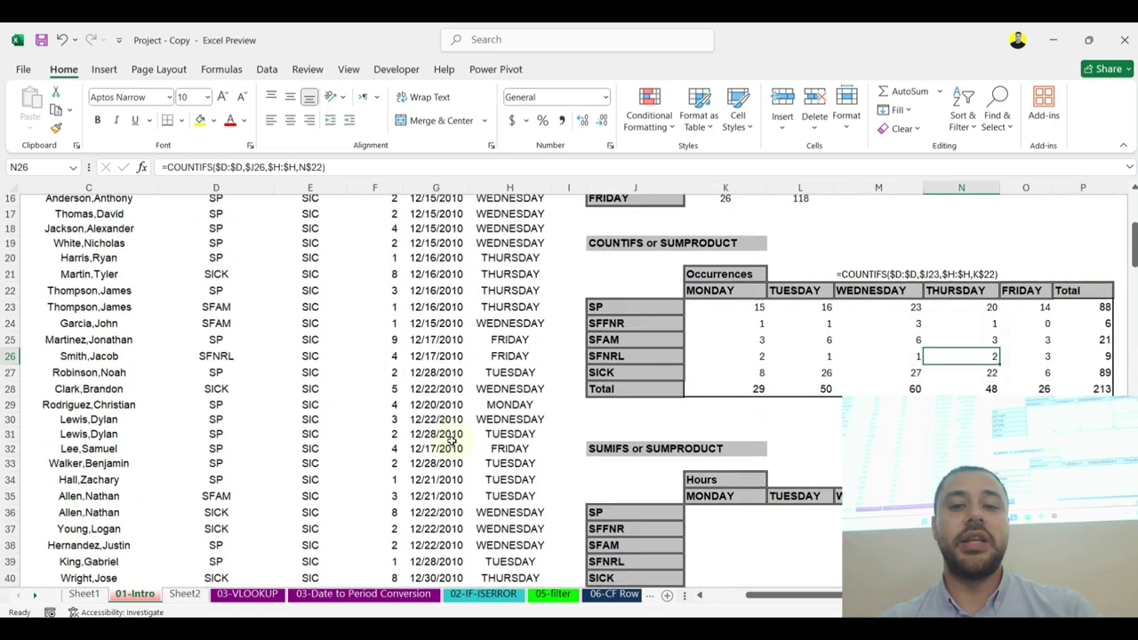
scroll(686, 457, up, 3)
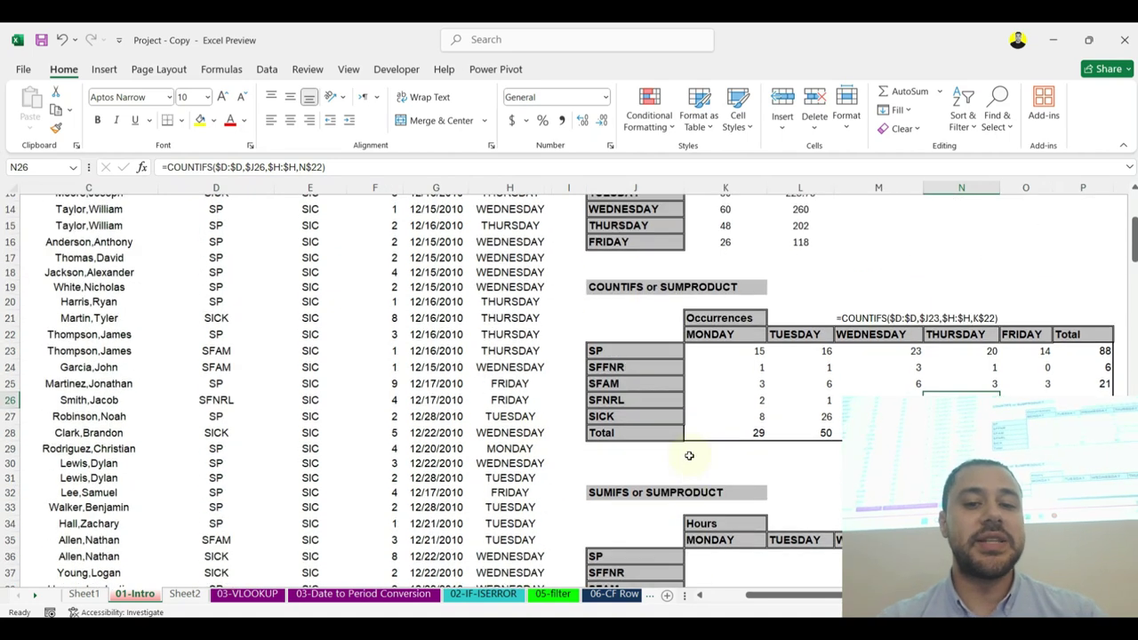
scroll(685, 456, down, 2)
click(711, 470)
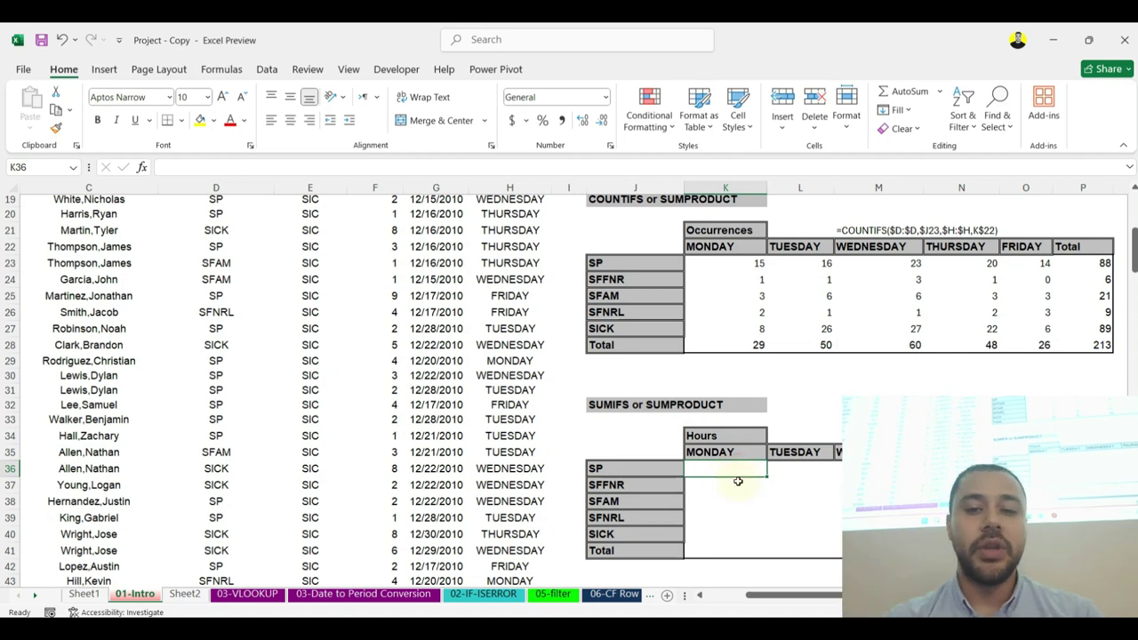
Step: Start a SUMIFS in K36 summing the locked Quantity column $F:$F
text(=)
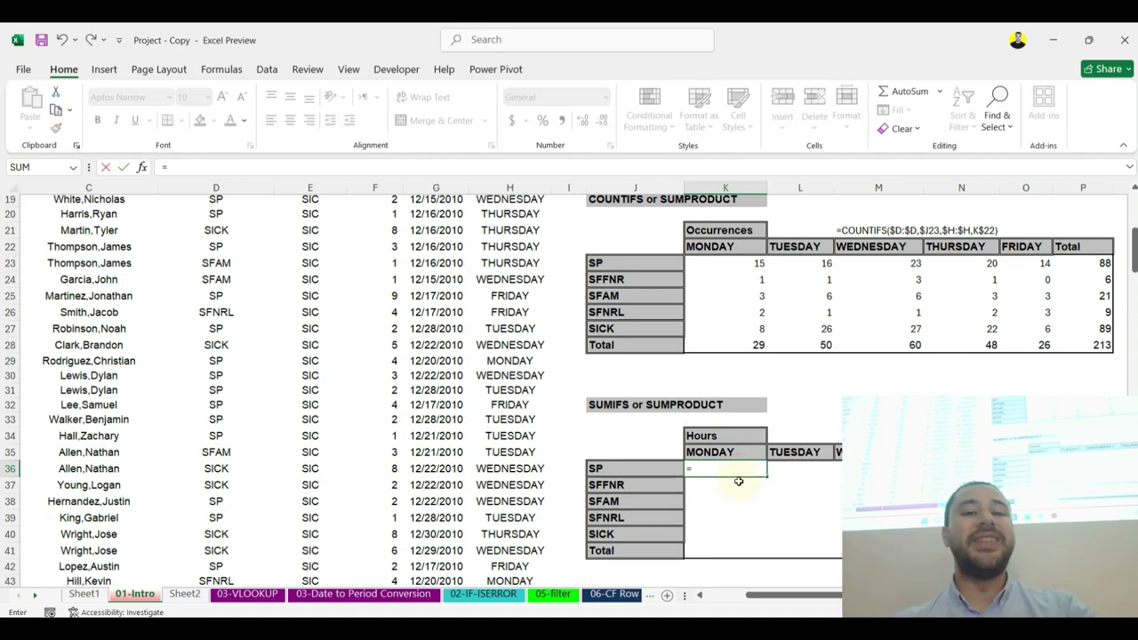
key(Escape)
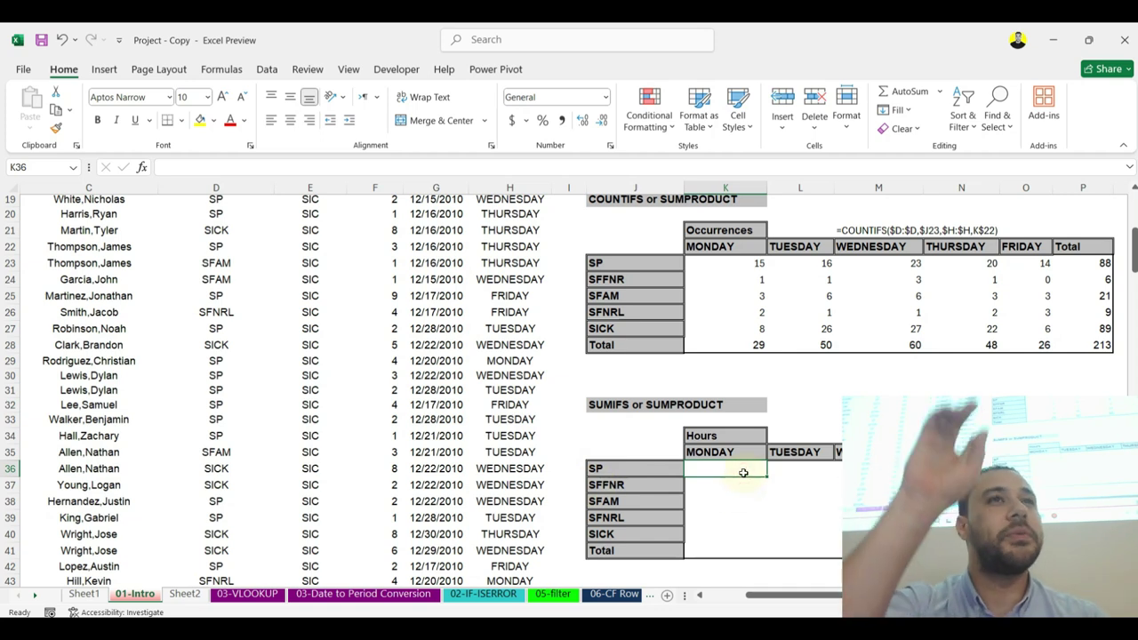
text(=sumif)
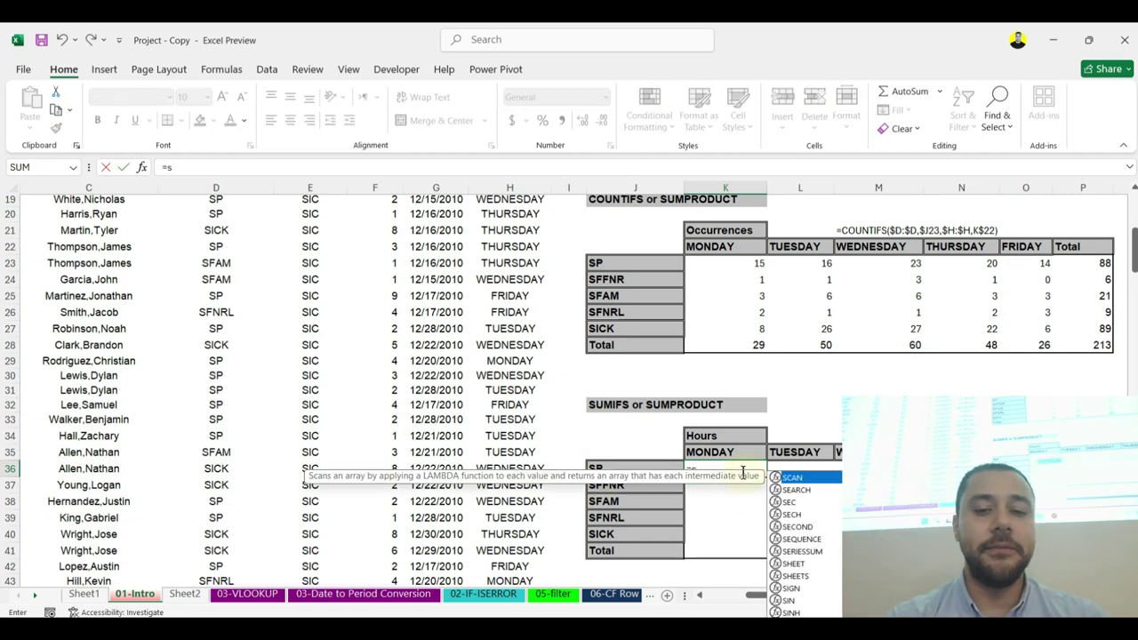
key(Down)
key(Tab)
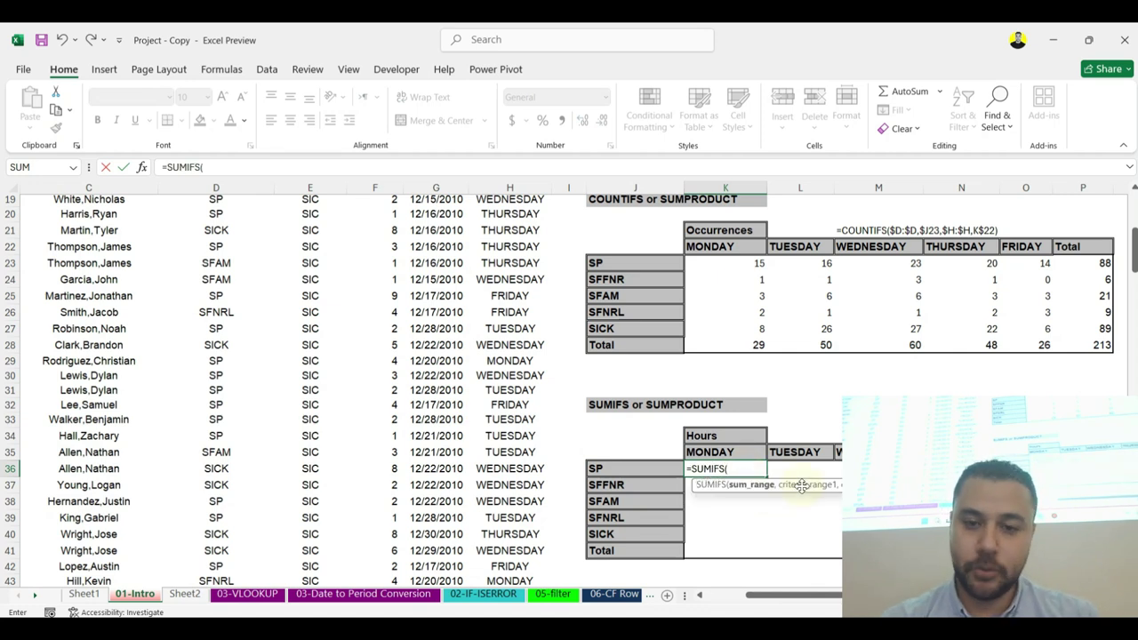
scroll(686, 480, up, 6)
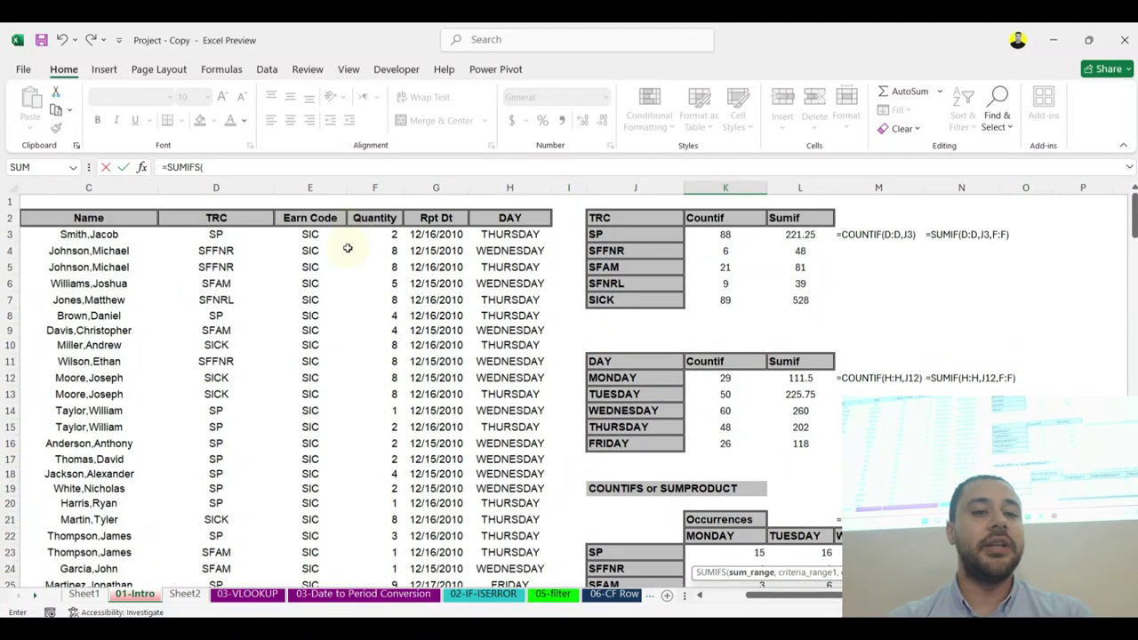
click(378, 188)
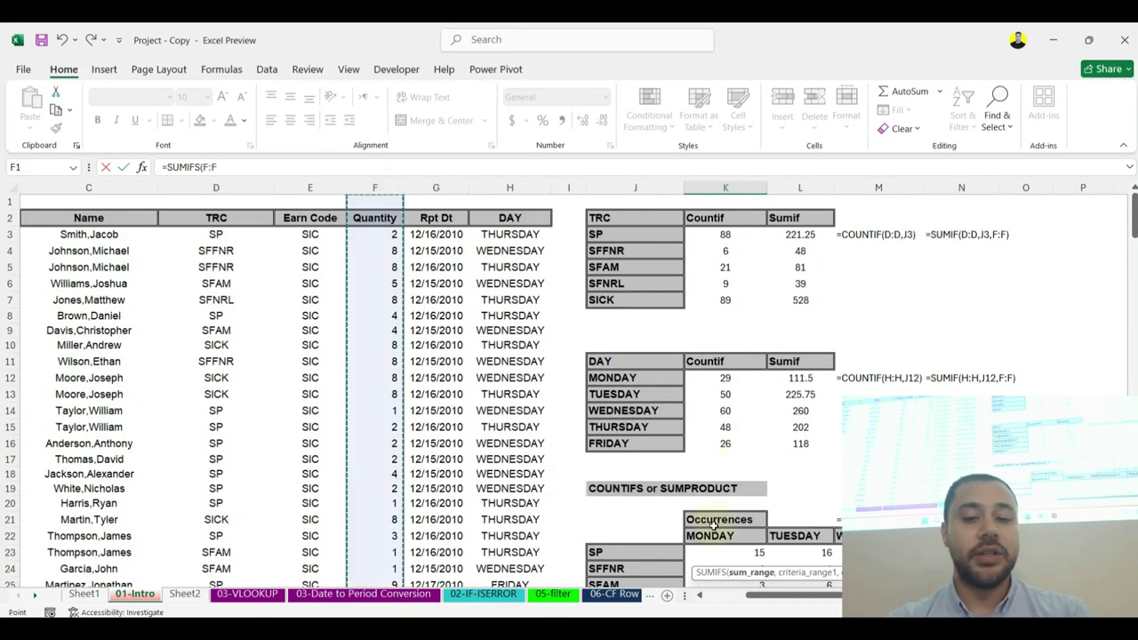
scroll(714, 525, down, 5)
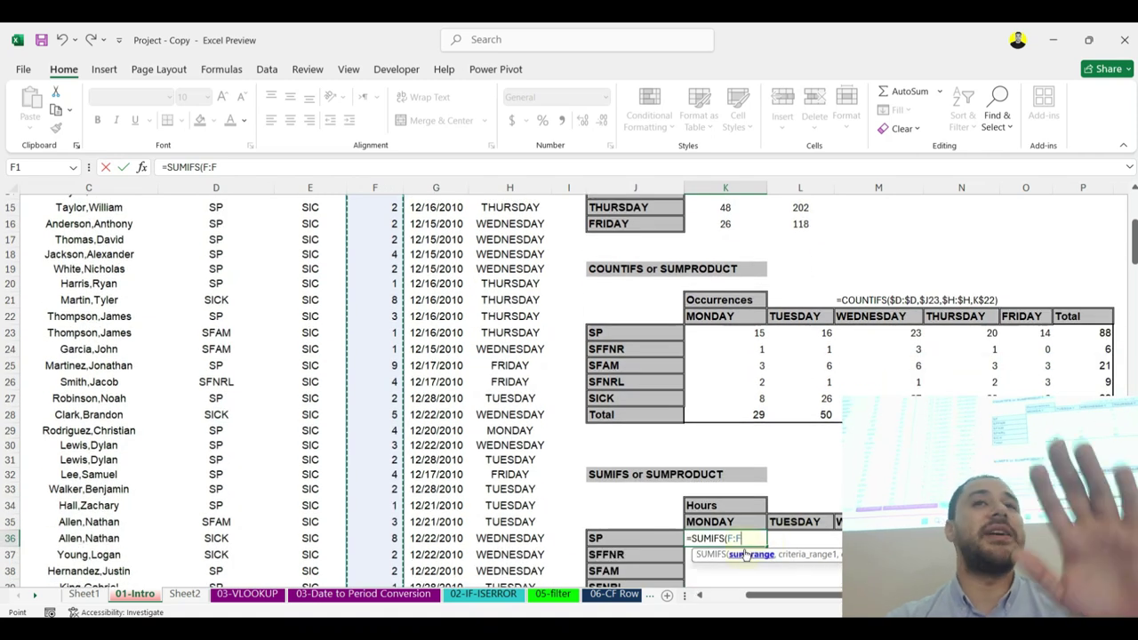
key(F4)
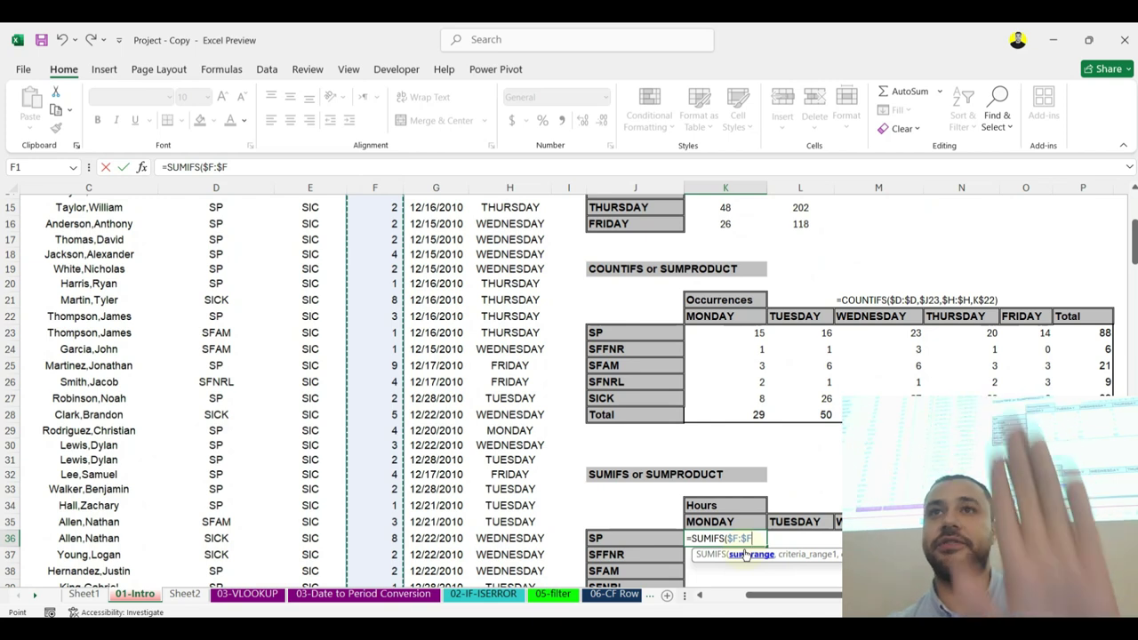
text(,)
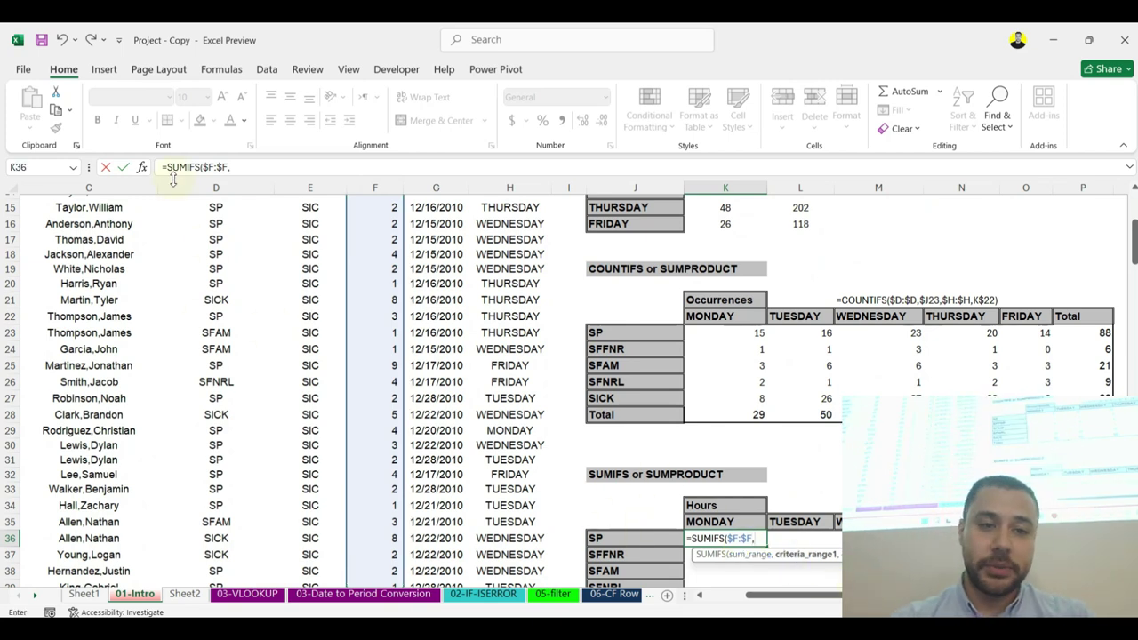
Step: Add $D:$D as the criteria range with $J36 as its criterion
click(213, 188)
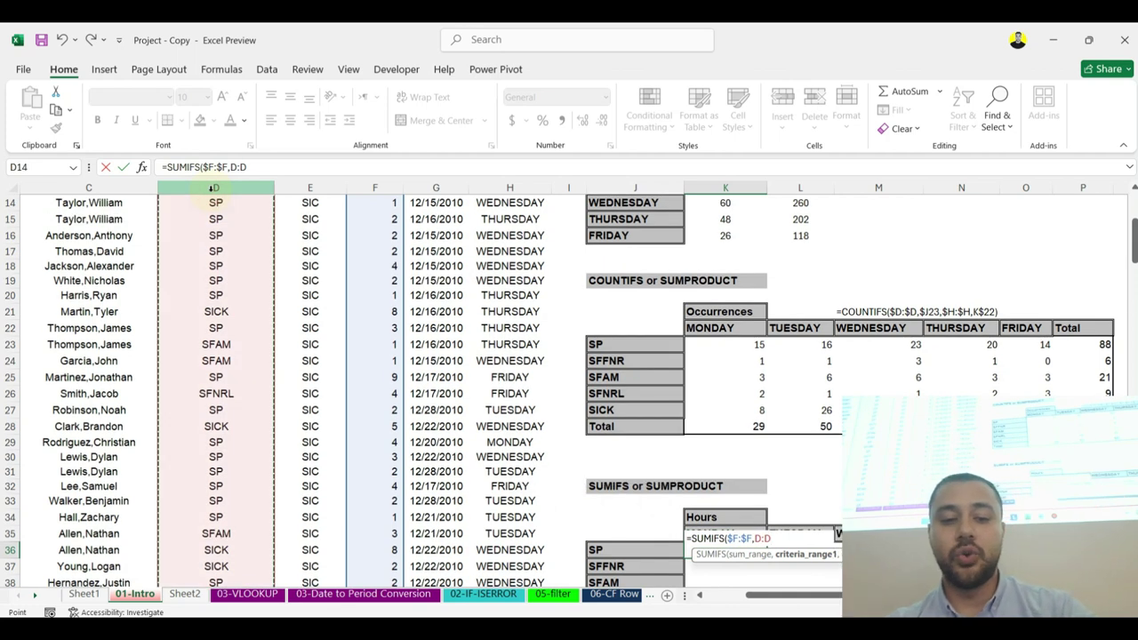
key(F4)
text(,)
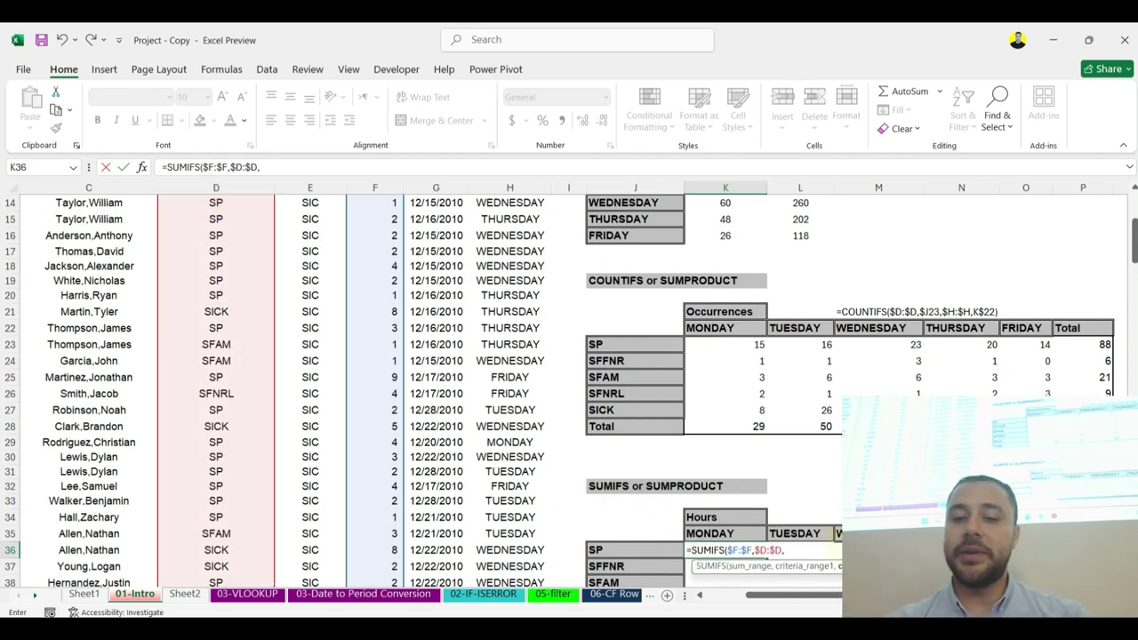
click(606, 549)
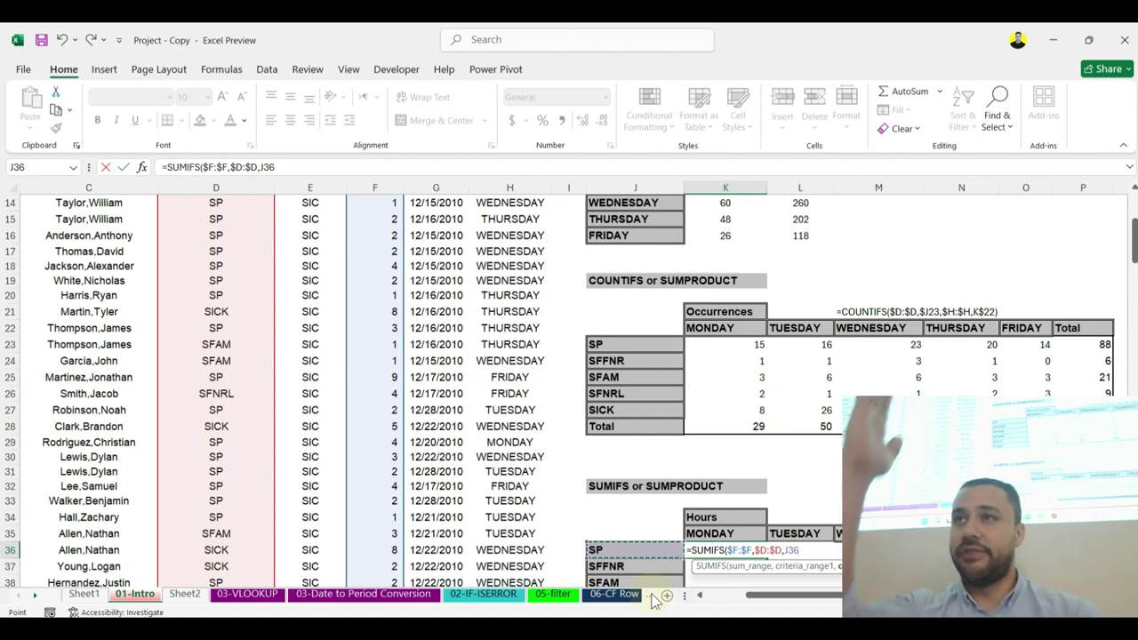
click(786, 549)
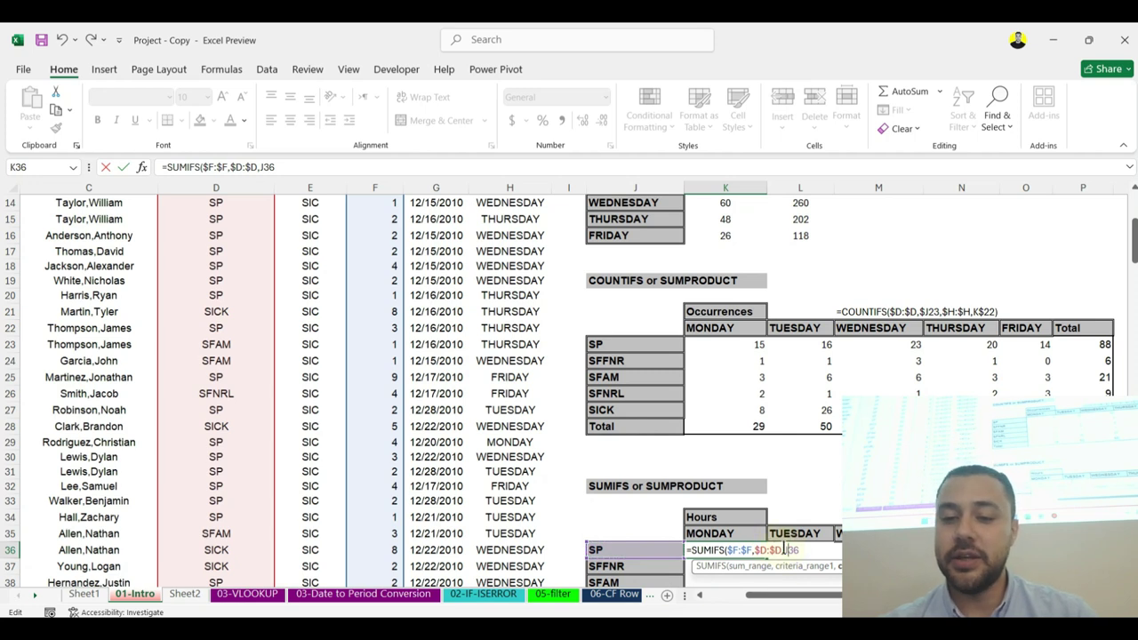
text($)
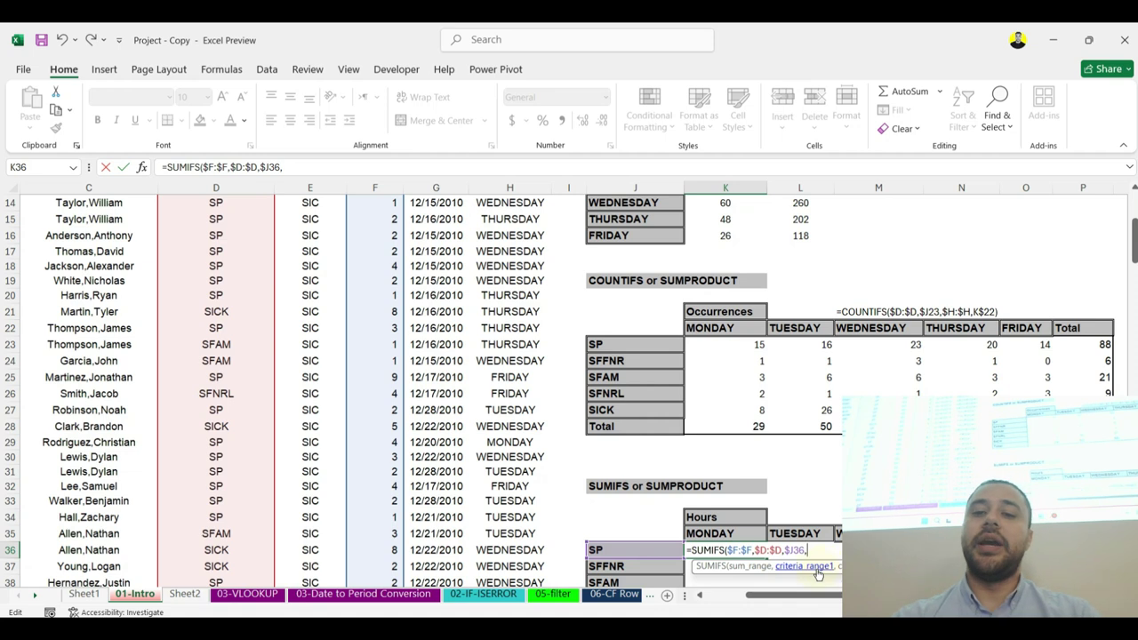
Step: Add $H:$H with K$35 as the day criterion and confirm, giving 33.75
click(525, 187)
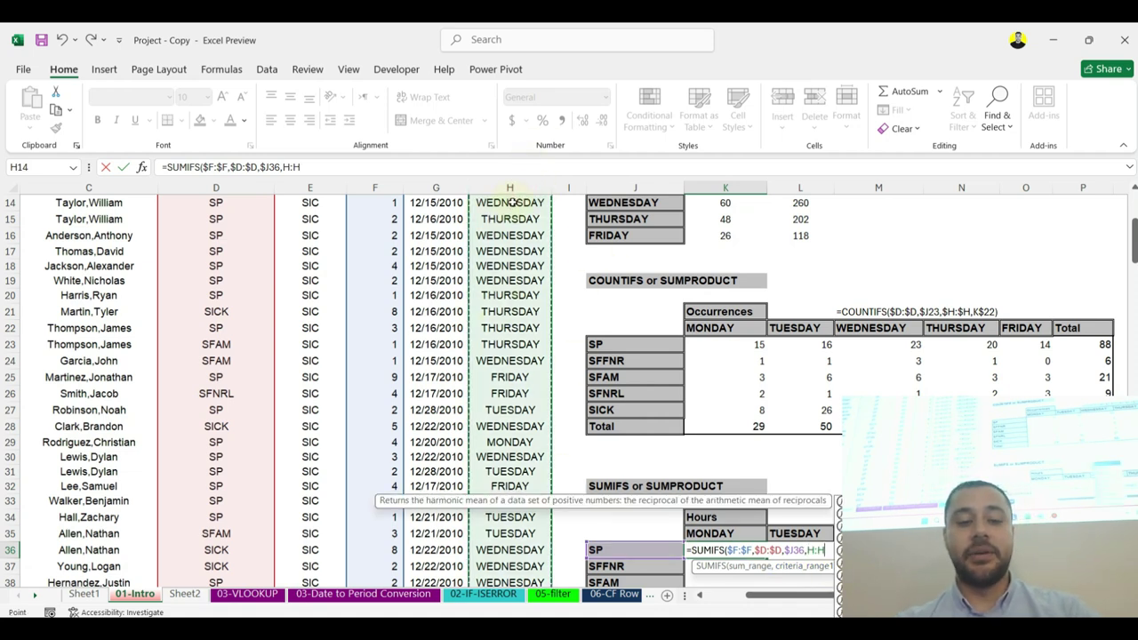
key(F4)
text(,)
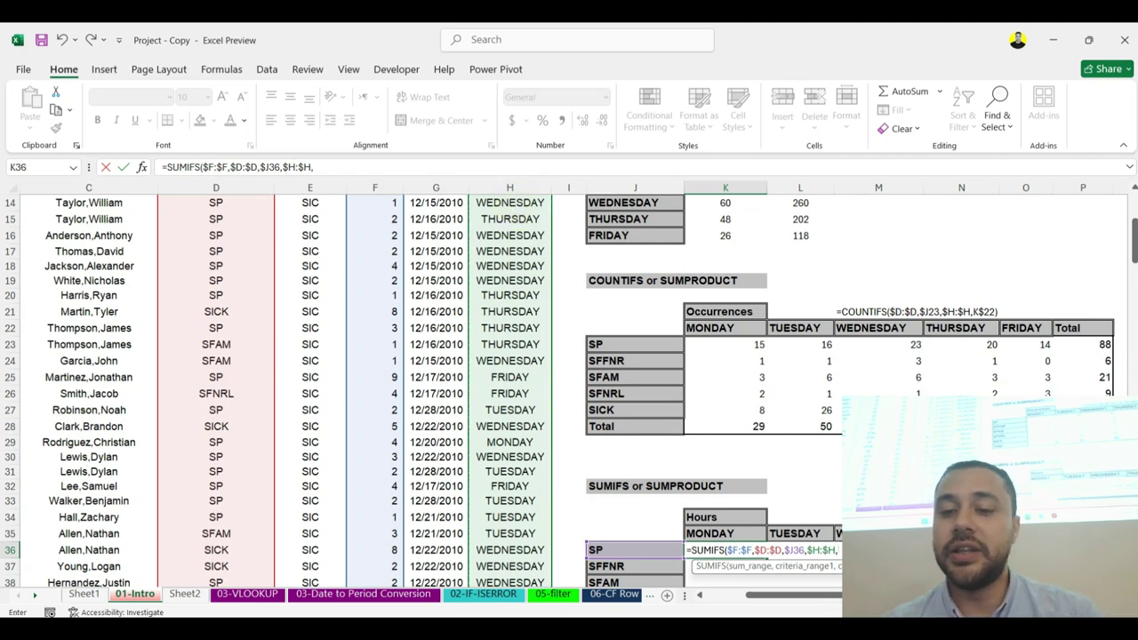
click(726, 533)
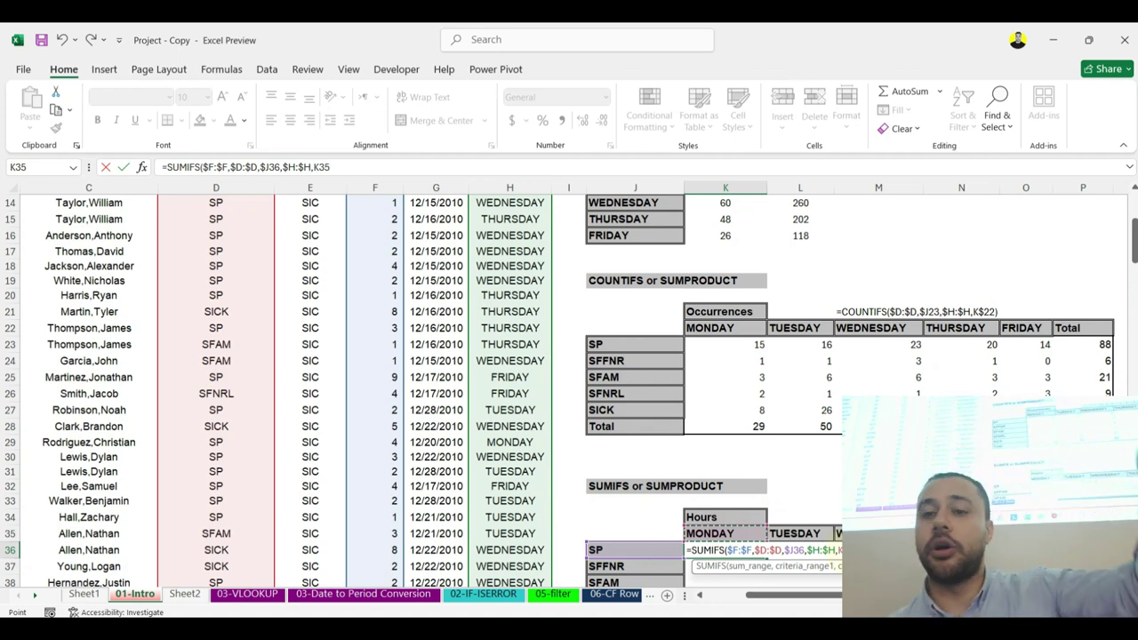
key(F2)
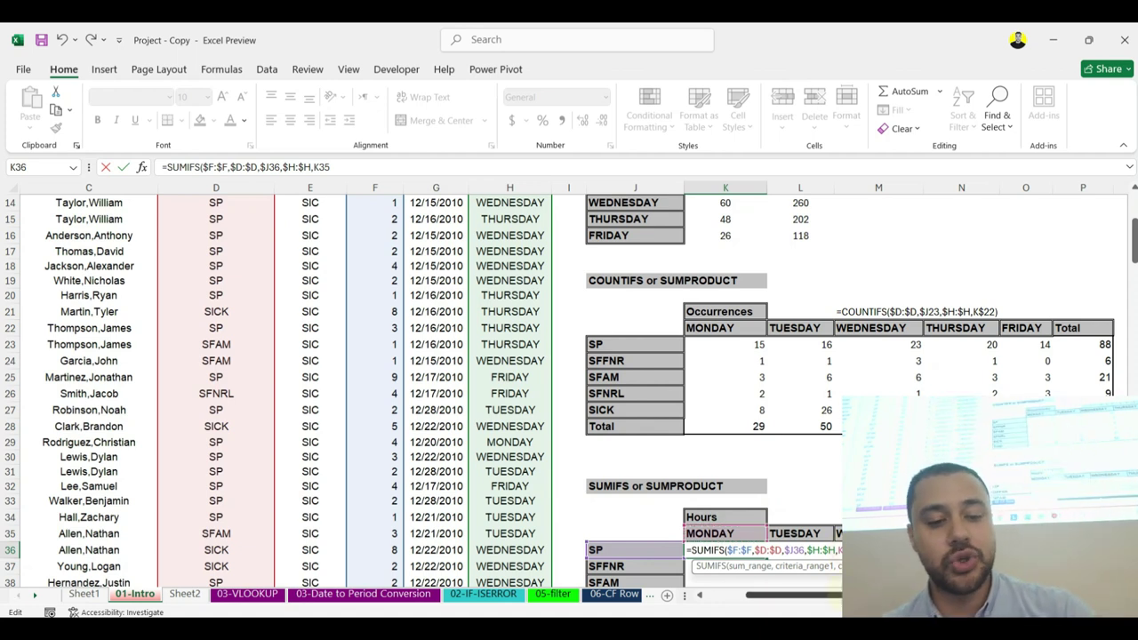
text($35)
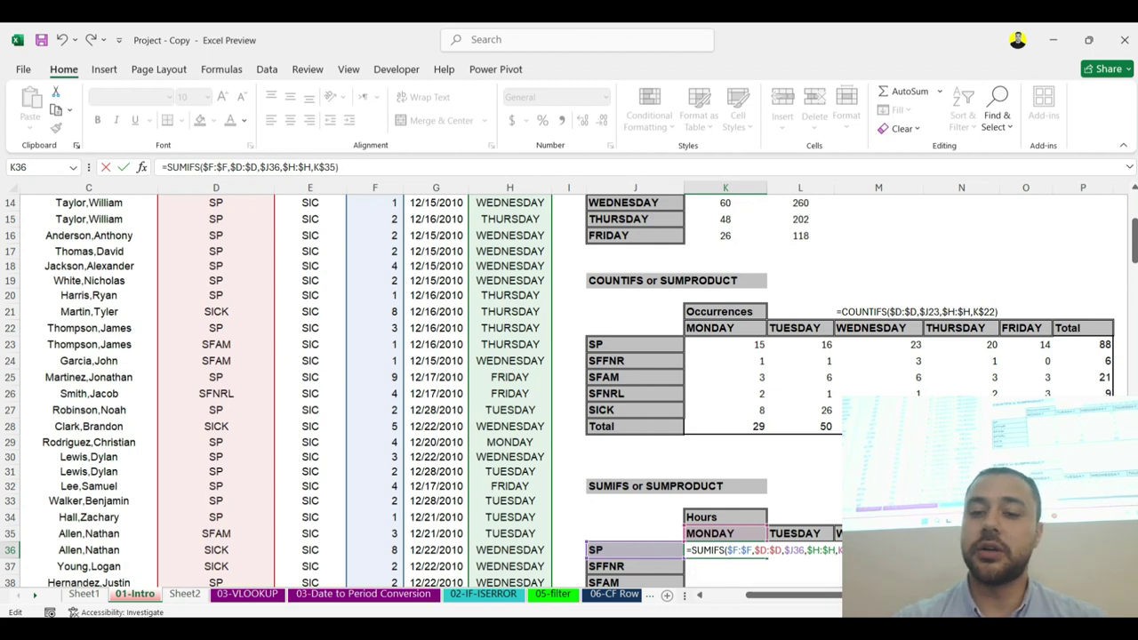
key(ctrl+Return)
Step: Fill K36's formula to O40 and AutoSum the Total row (Monday 111.5, SP 221.25)
scroll(741, 461, down, 2)
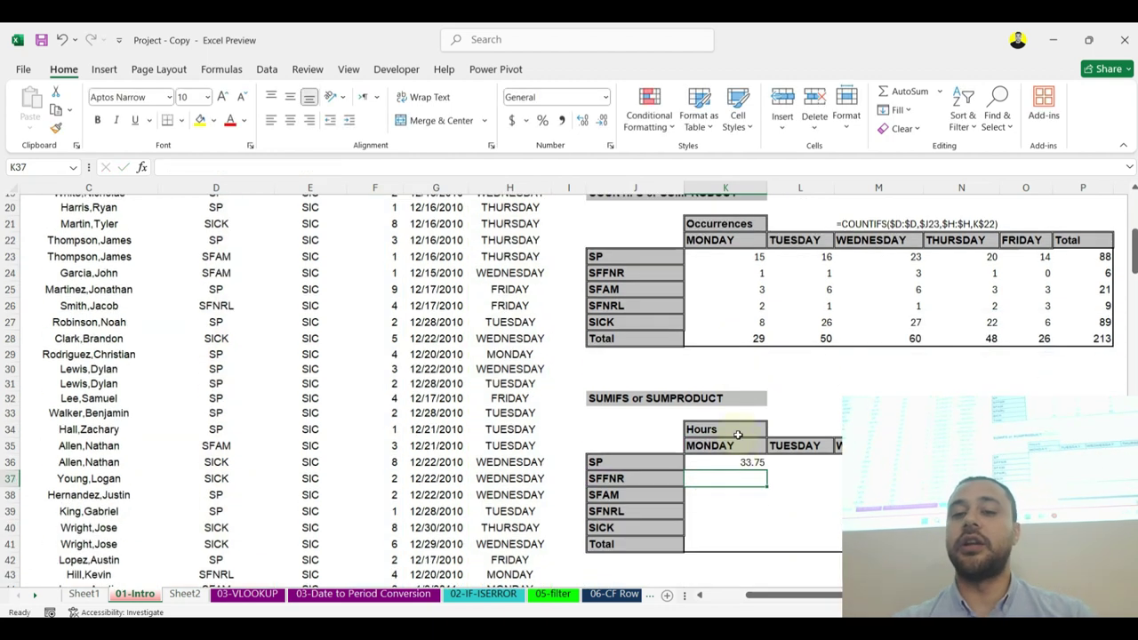
drag(765, 468, 1111, 536)
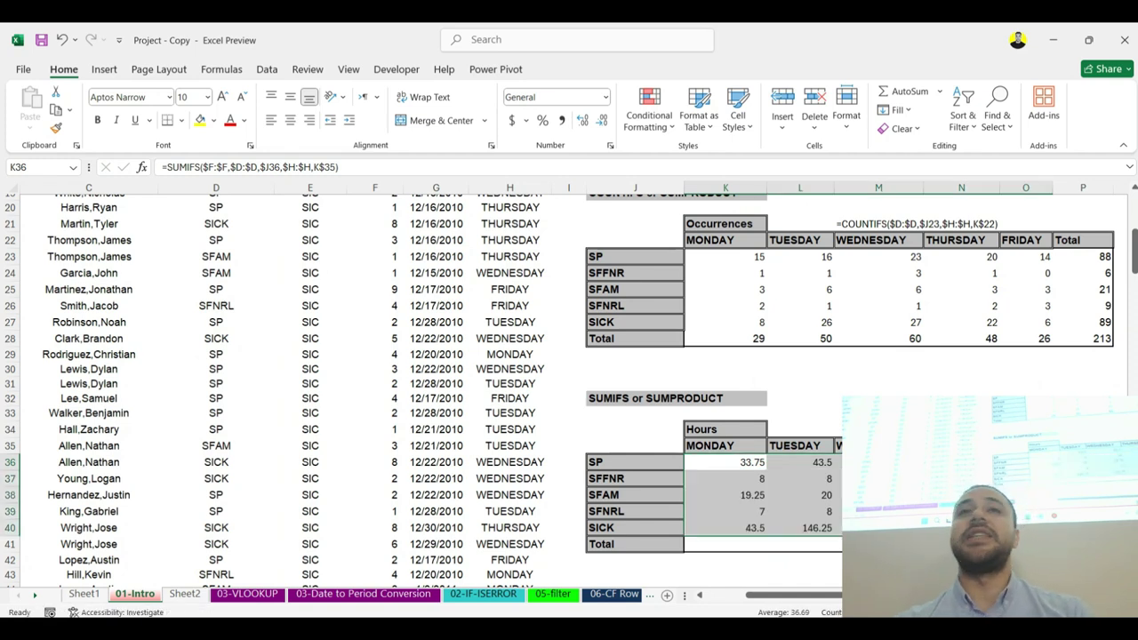
click(1083, 462)
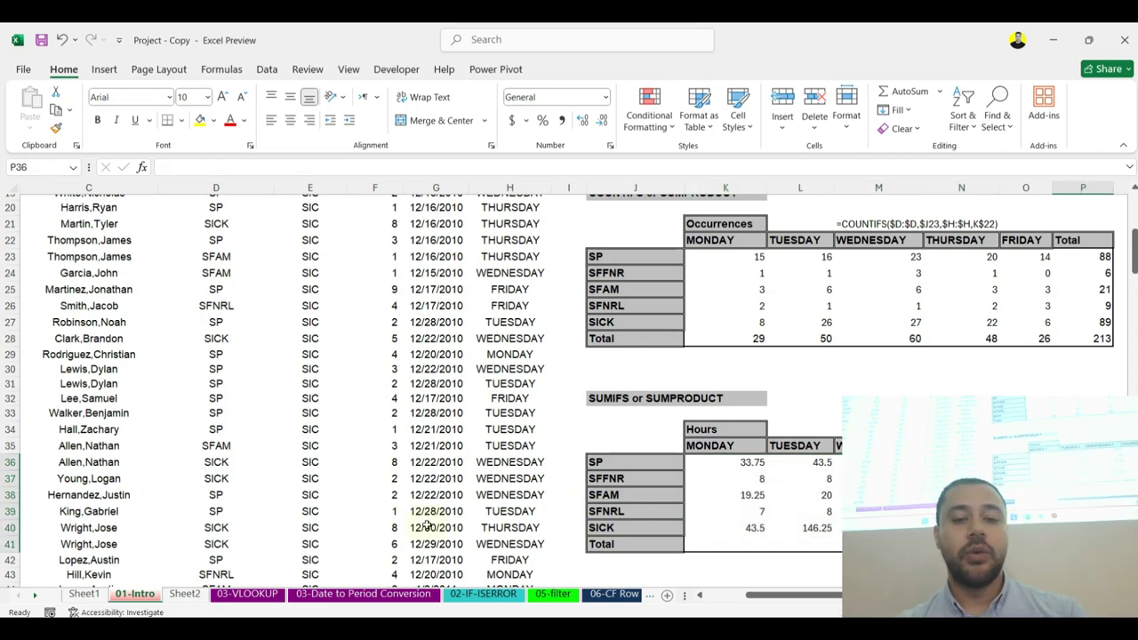
drag(717, 544, 1025, 544)
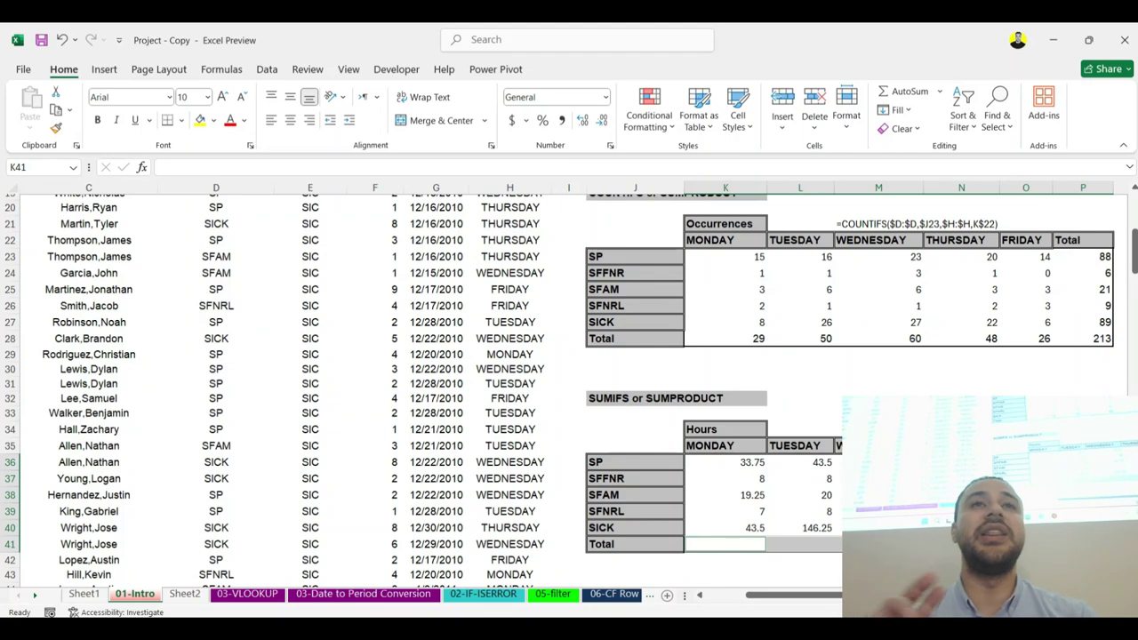
key(alt+equal)
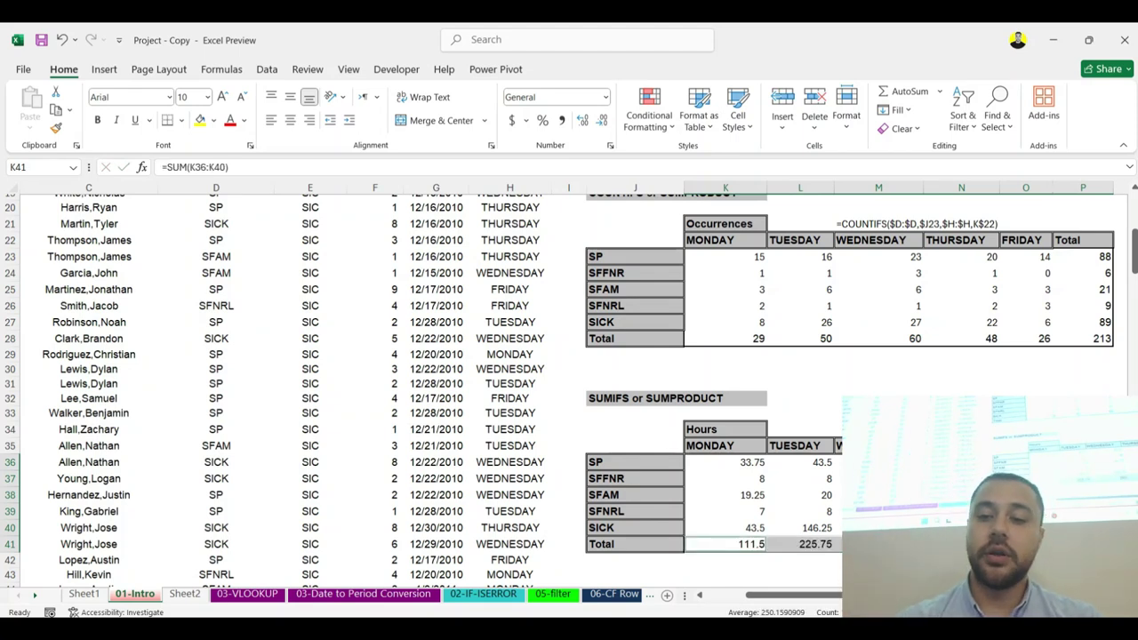
click(960, 511)
scroll(704, 513, down, 2)
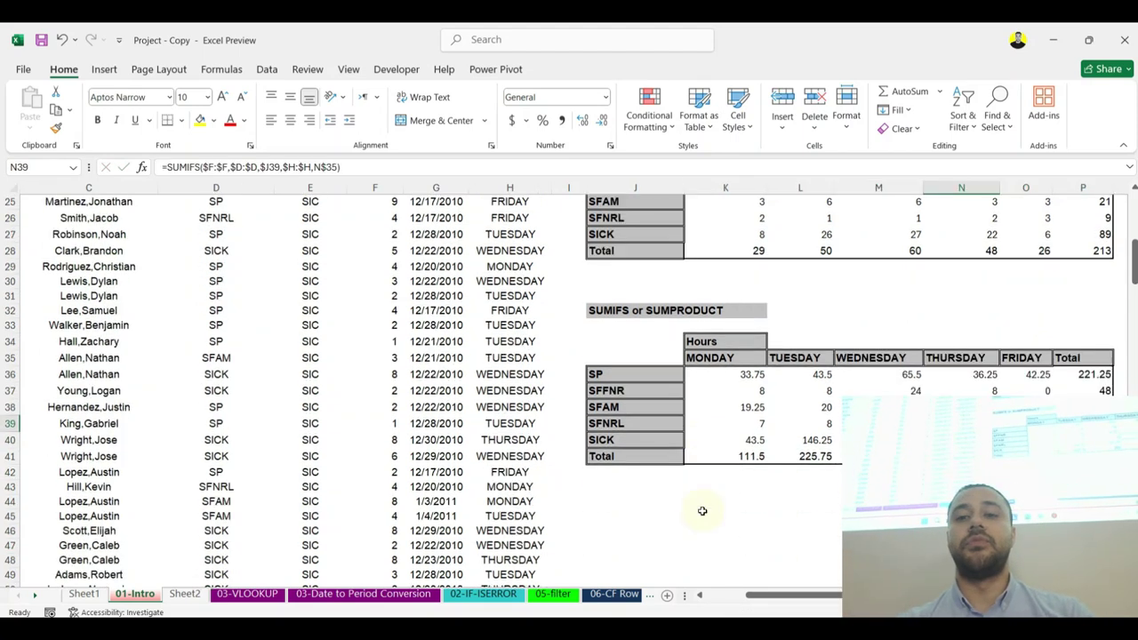
Step: Enter =FORMULATEXT(K36) in L34 to display the SUMIFS formula
click(826, 339)
text(=)
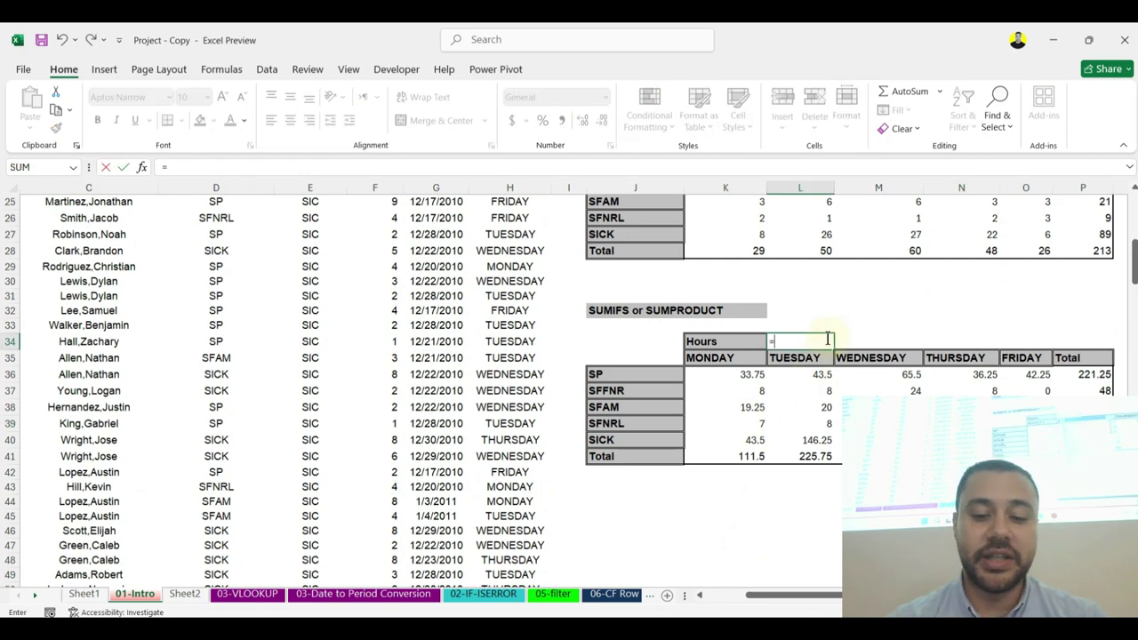
text(formul)
key(Tab)
click(751, 374)
text())
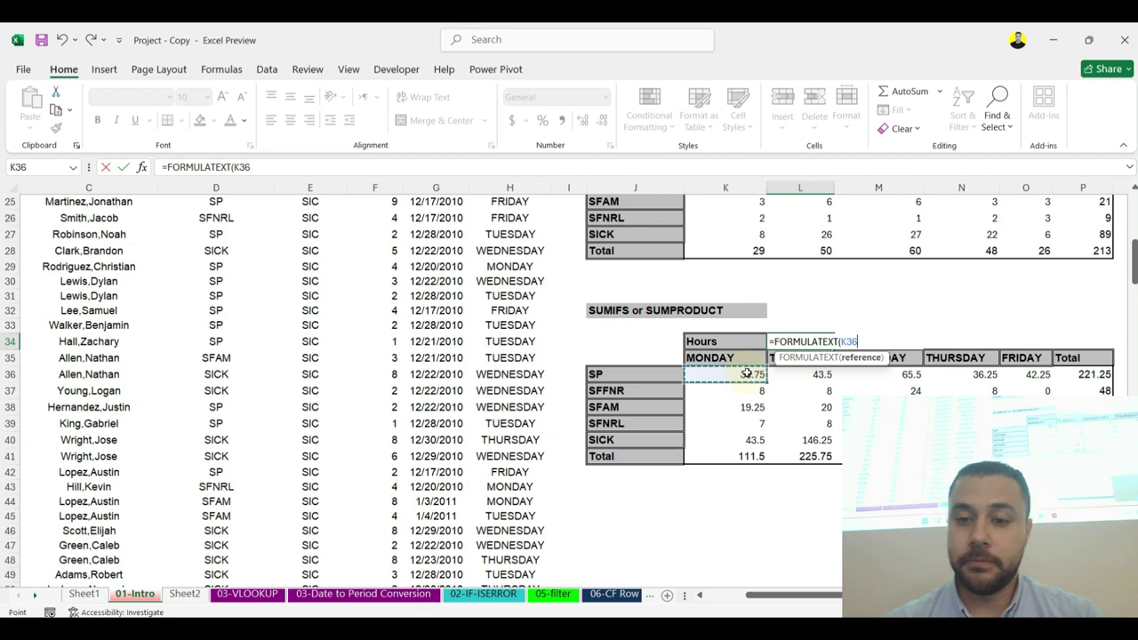
key(Return)
click(786, 405)
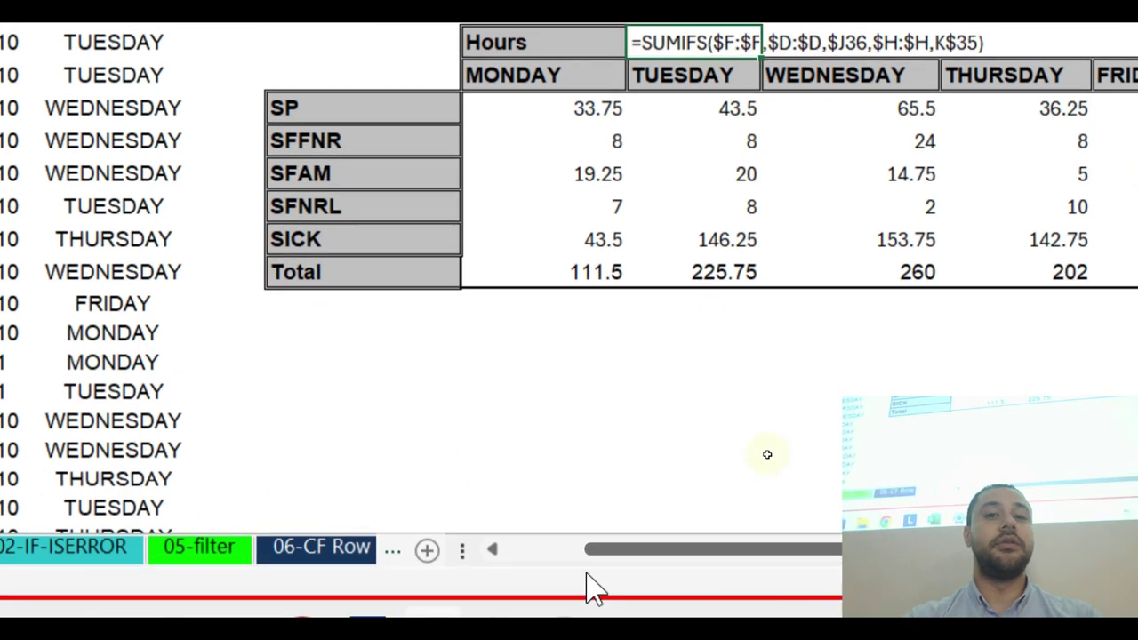
click(736, 258)
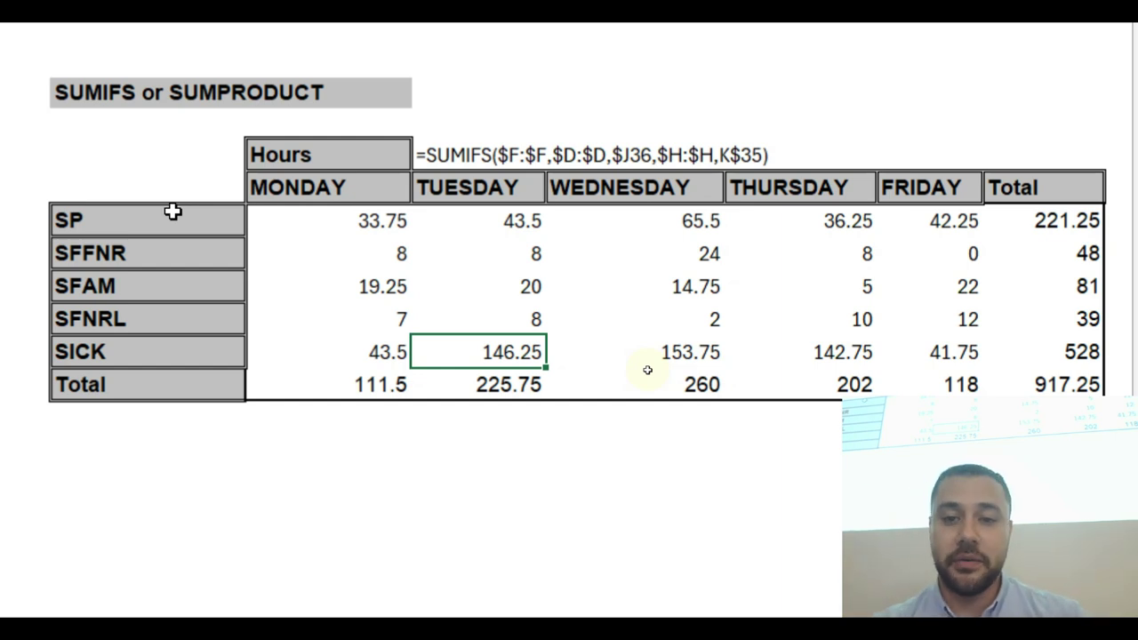
scroll(321, 415, up, 4)
scroll(320, 409, down, 2)
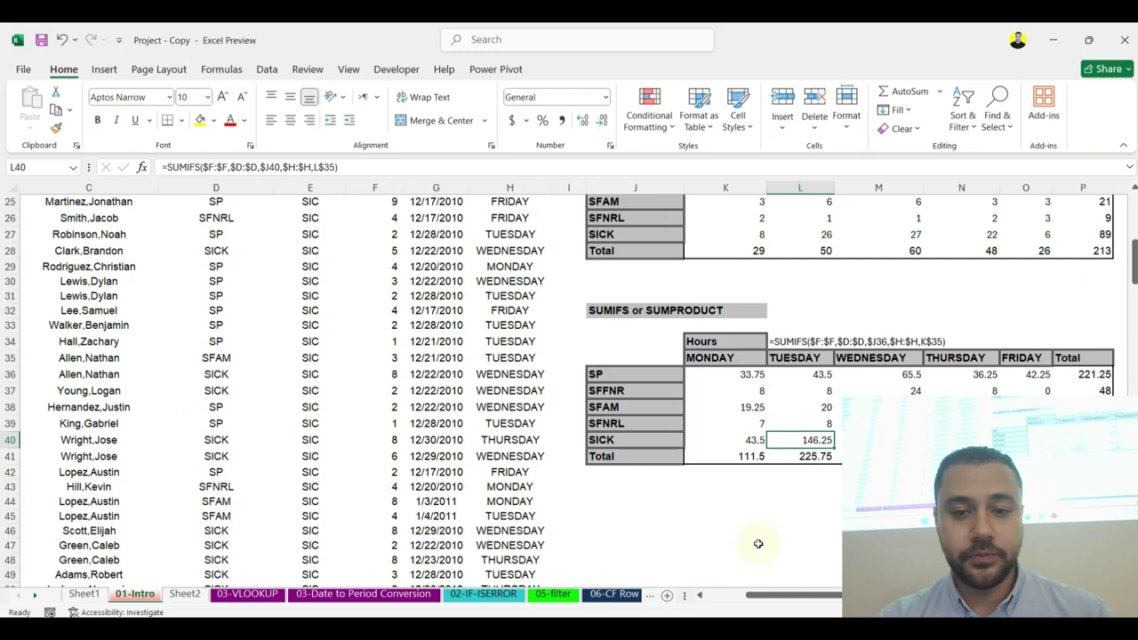
click(233, 360)
click(564, 439)
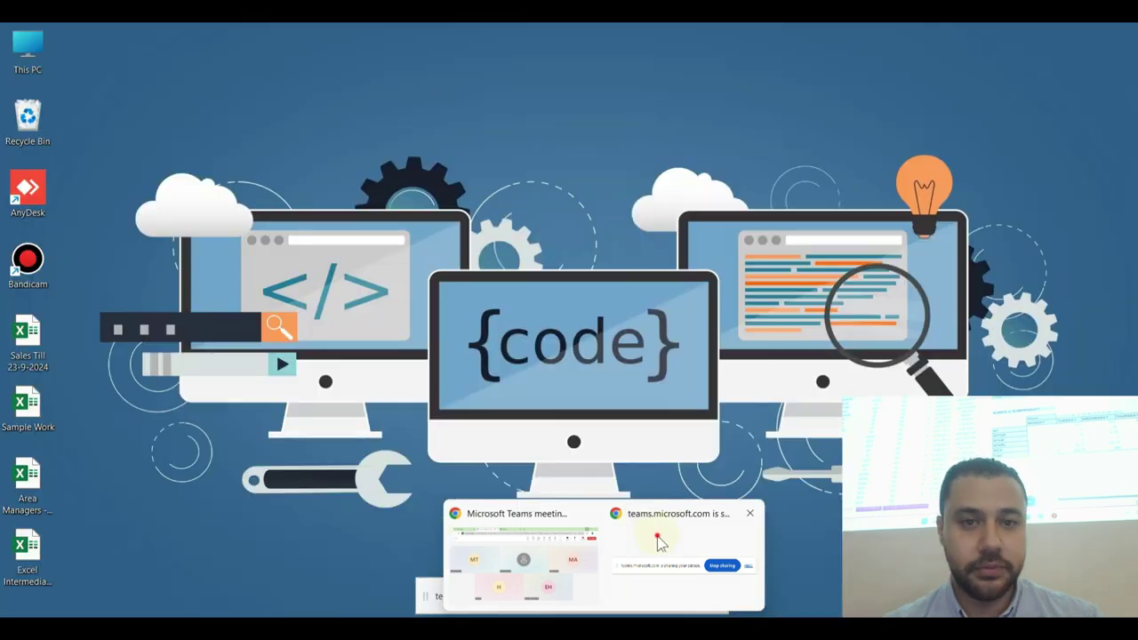
click(659, 538)
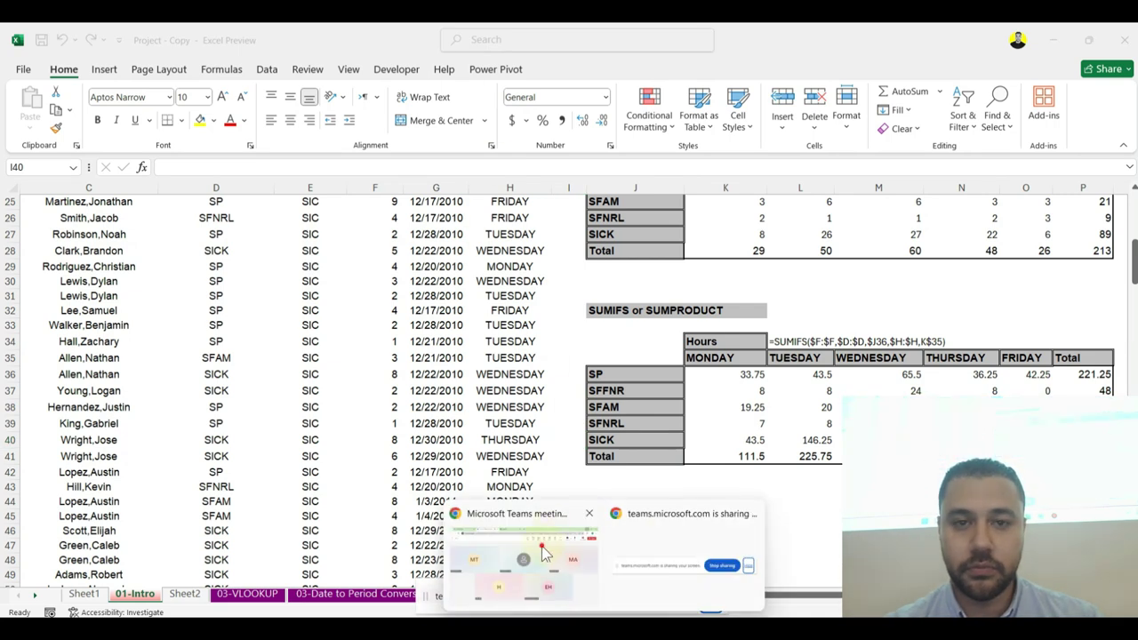
click(579, 517)
Step: Load whitescreen.online in a new browser tab
click(525, 38)
click(496, 69)
text(whi)
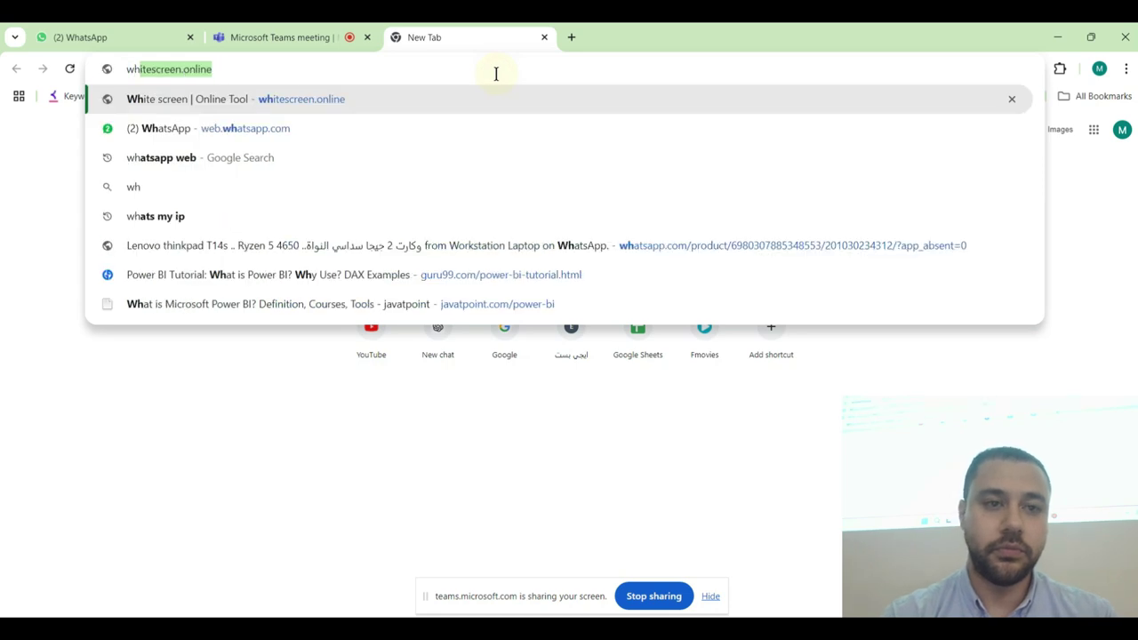
text(te)
key(Return)
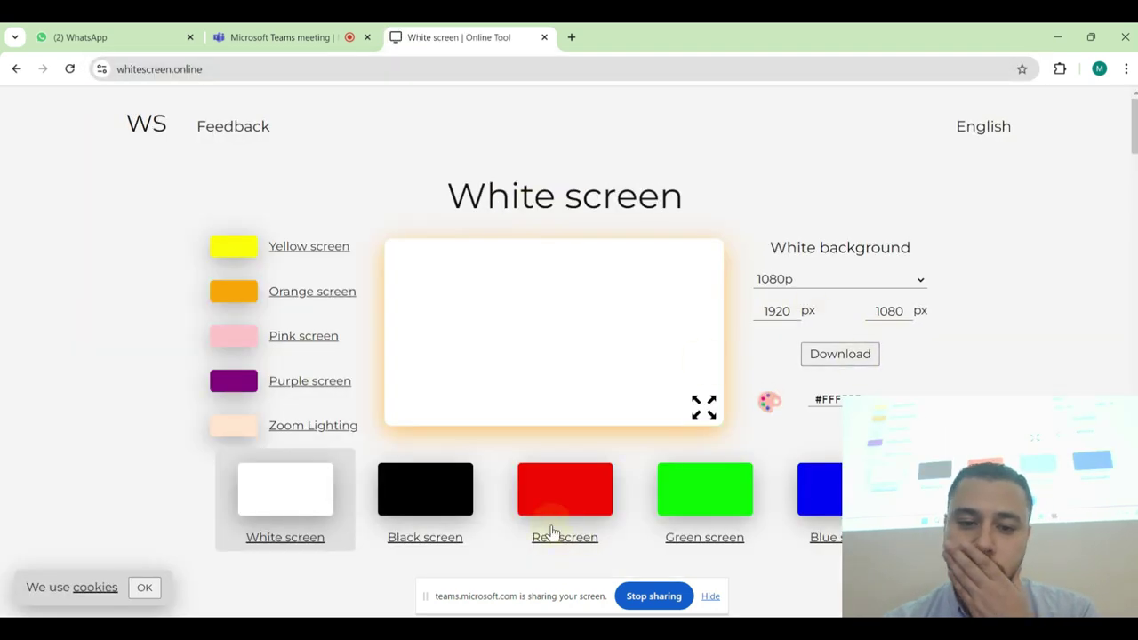
Step: Look at the Flip Clock screensaver page, then return to the whitescreen.online home page
scroll(457, 511, down, 8)
scroll(457, 513, down, 2)
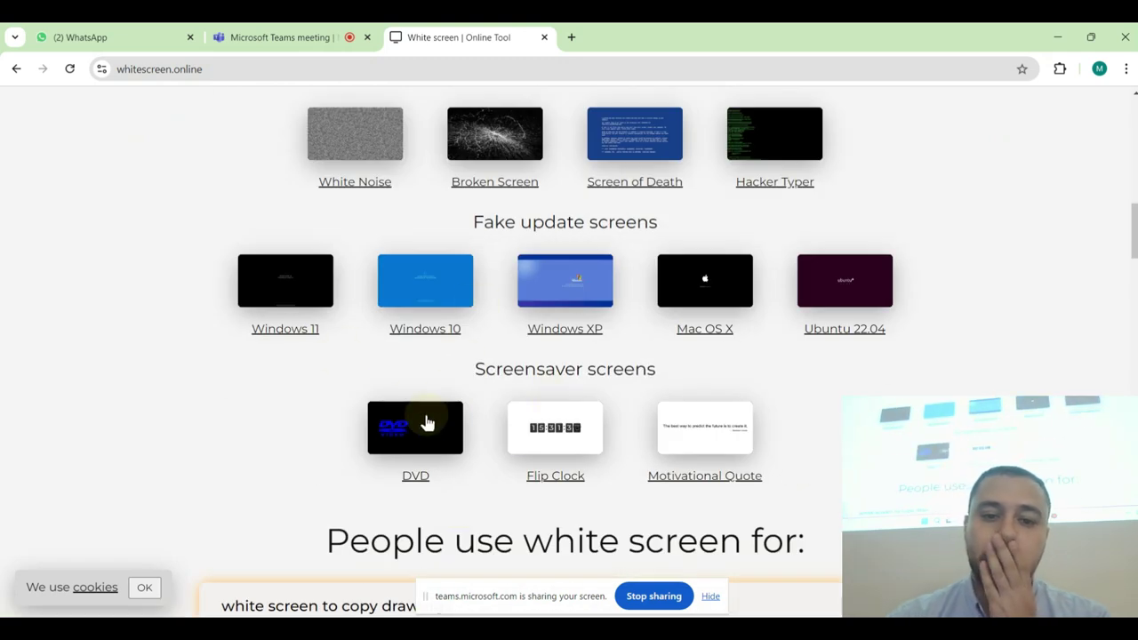
click(563, 435)
scroll(471, 424, down, 5)
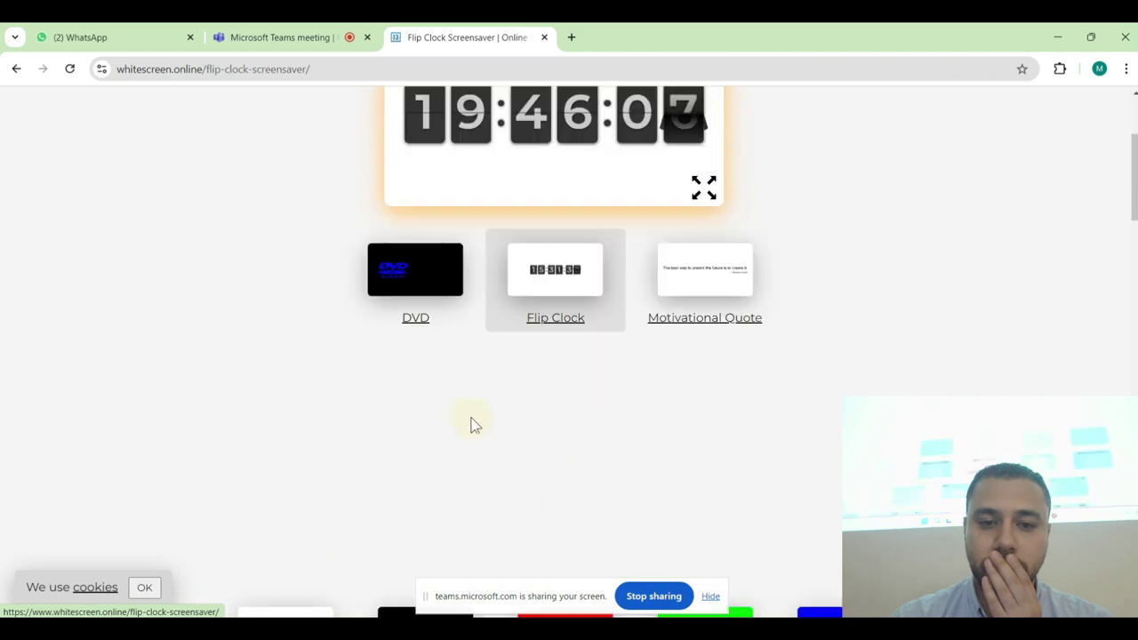
click(16, 68)
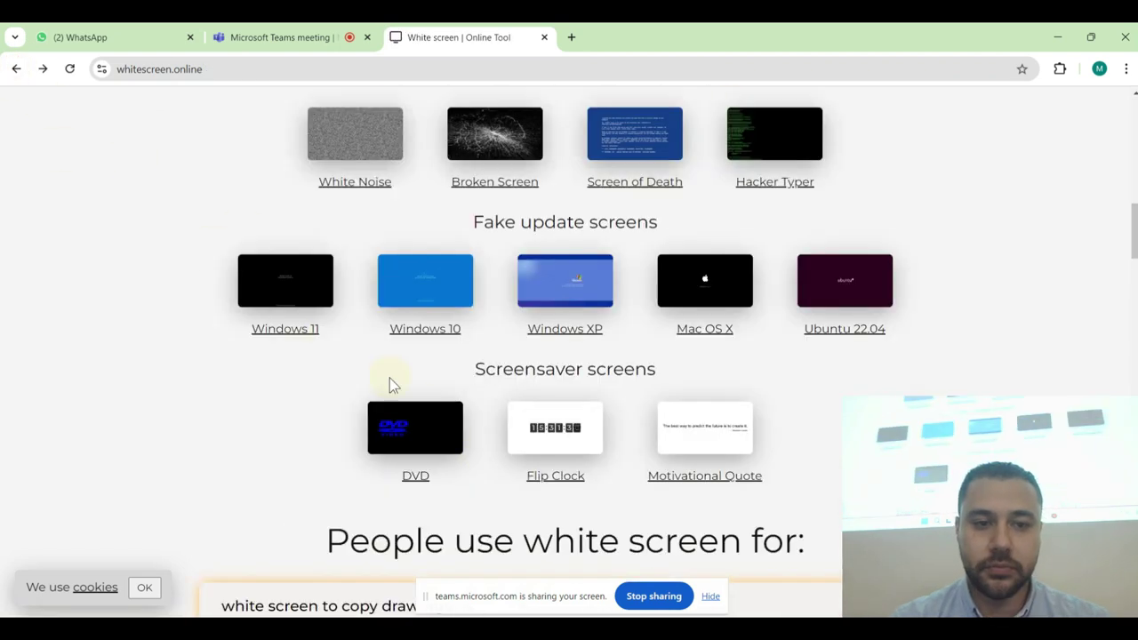
Step: Open the Windows 10 fake update screen and set its update time to 15
click(438, 372)
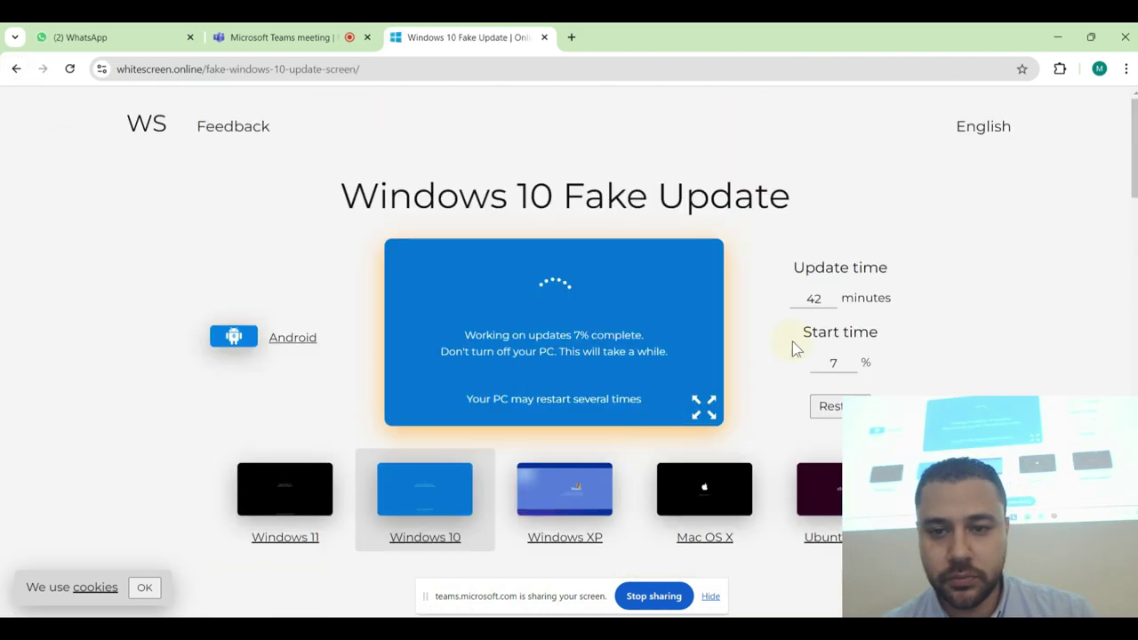
double_click(816, 298)
text(15)
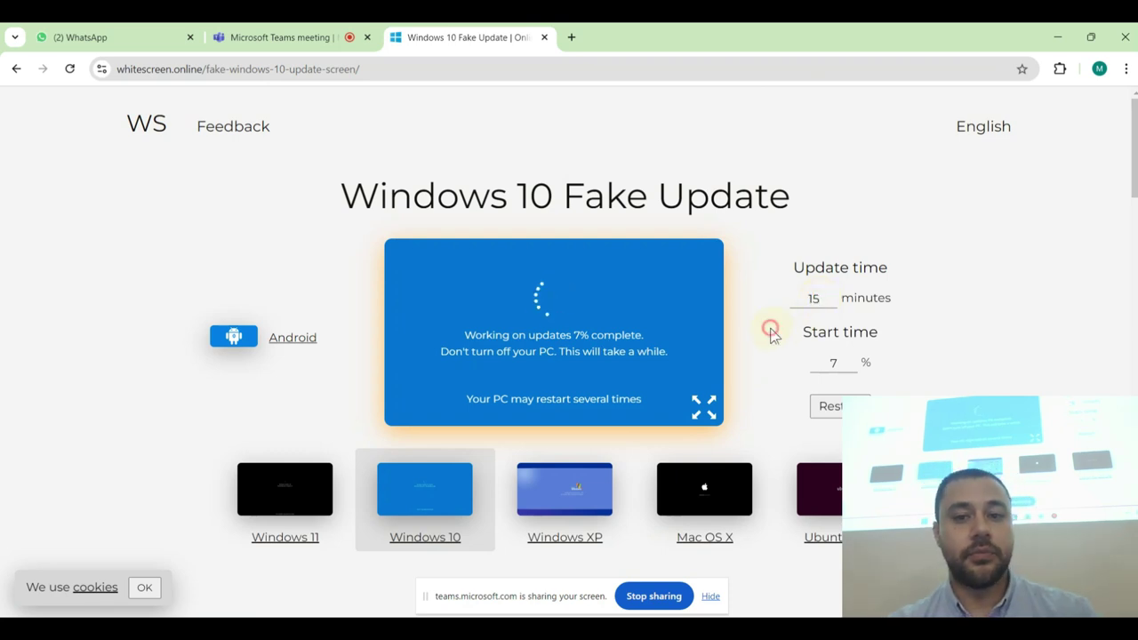
key(Tab)
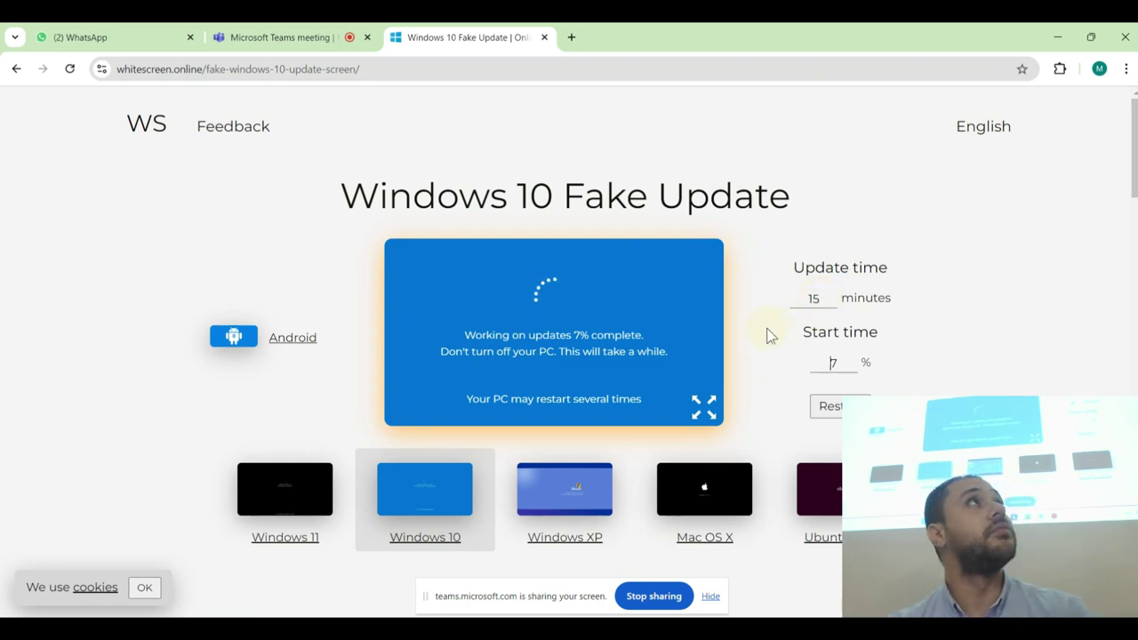
key(Return)
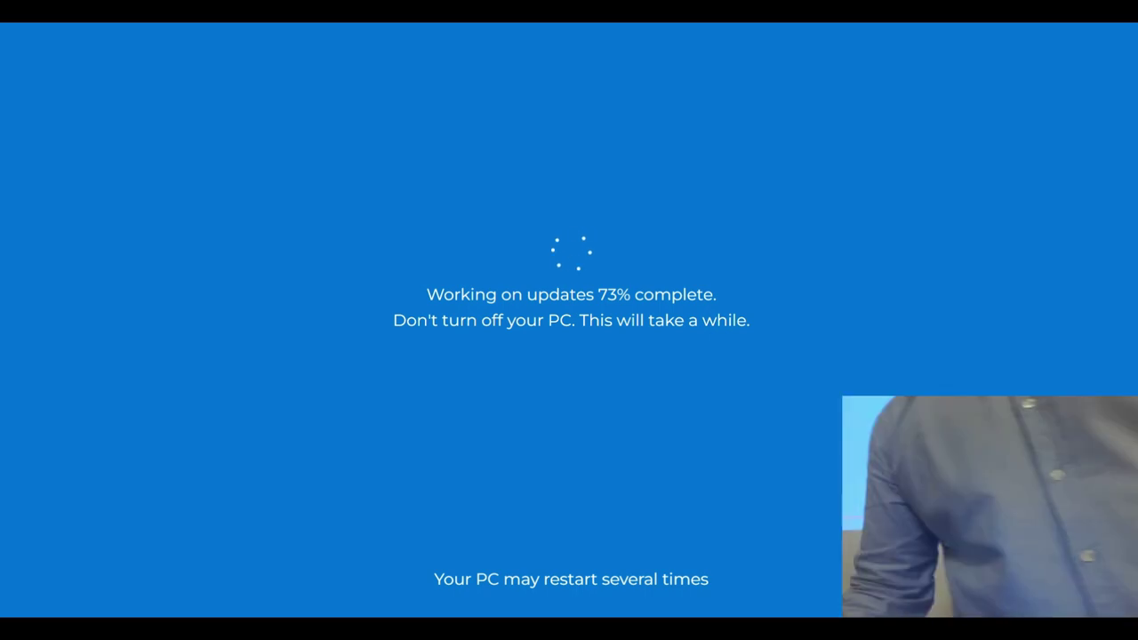
Step: Leave full screen with Esc to get back to the Windows 10 fake update page
key(Escape)
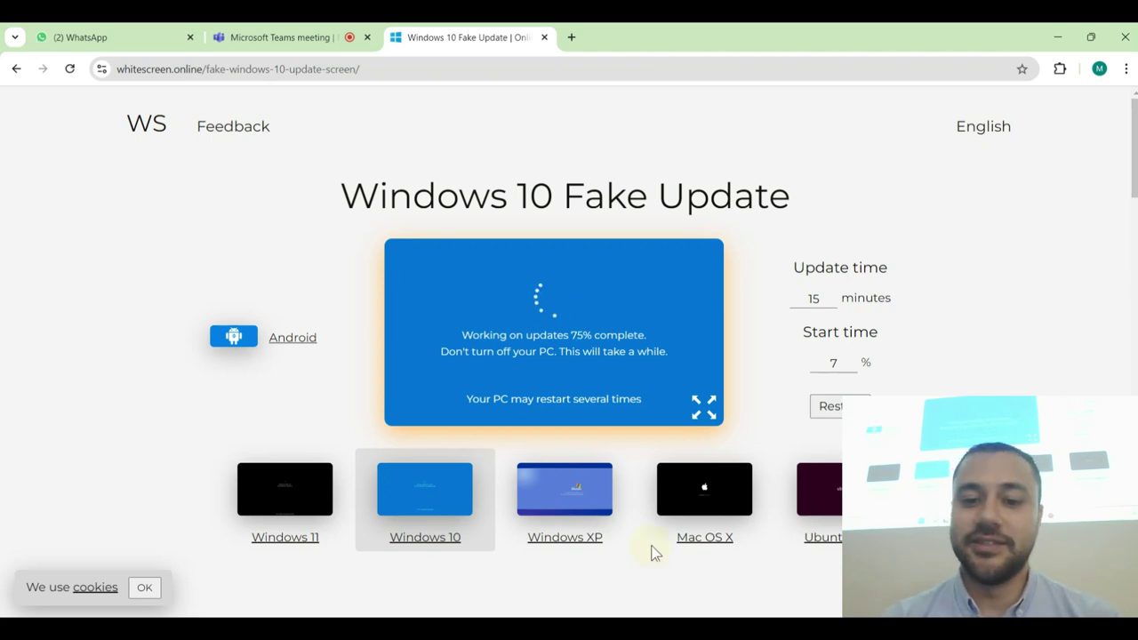
Step: Back in Excel, center the results block K36:P41, then move to the next sheet
click(705, 622)
click(686, 499)
click(800, 472)
click(747, 373)
drag(747, 374, 1083, 456)
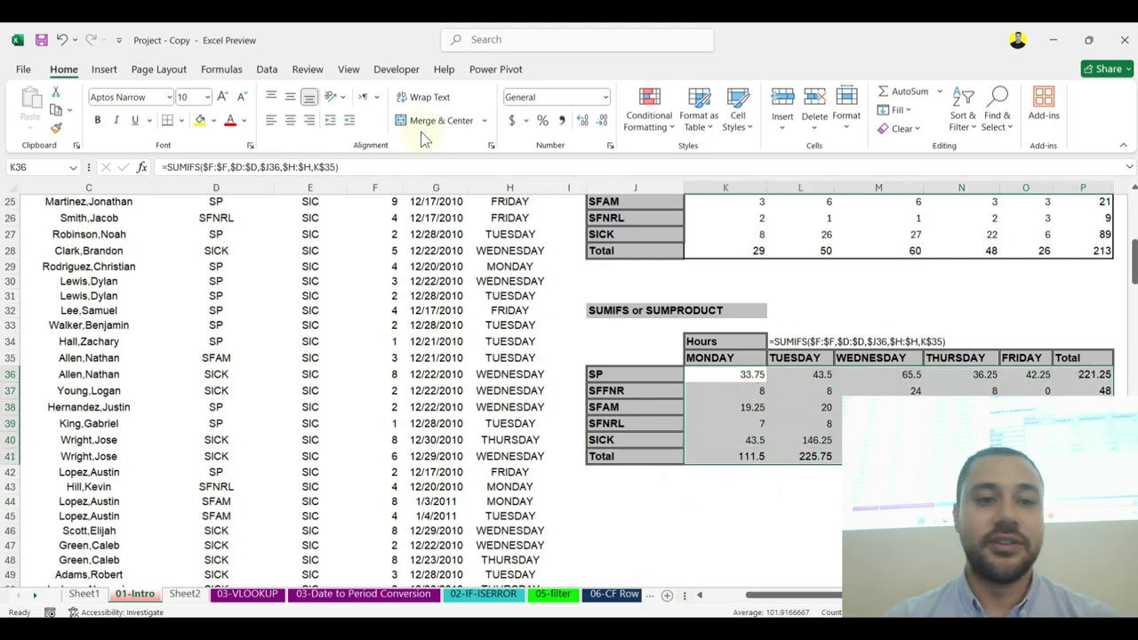
click(290, 120)
click(798, 488)
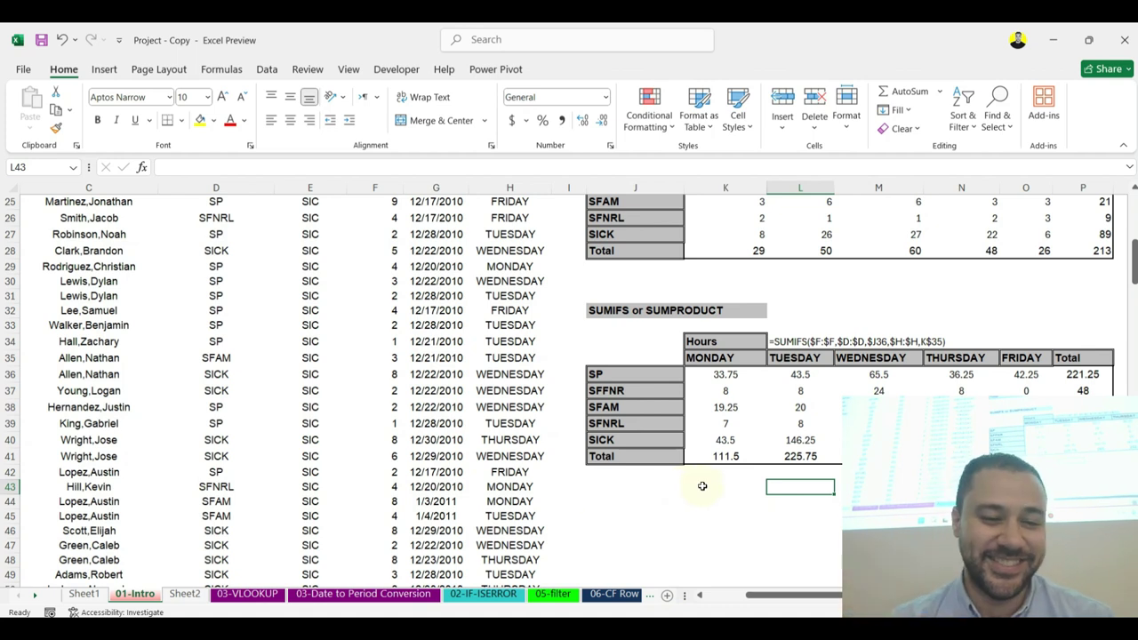
click(184, 593)
Step: On the 03-VLOOKUP sheet, look over the Character column and the lookup table's Show column
click(237, 596)
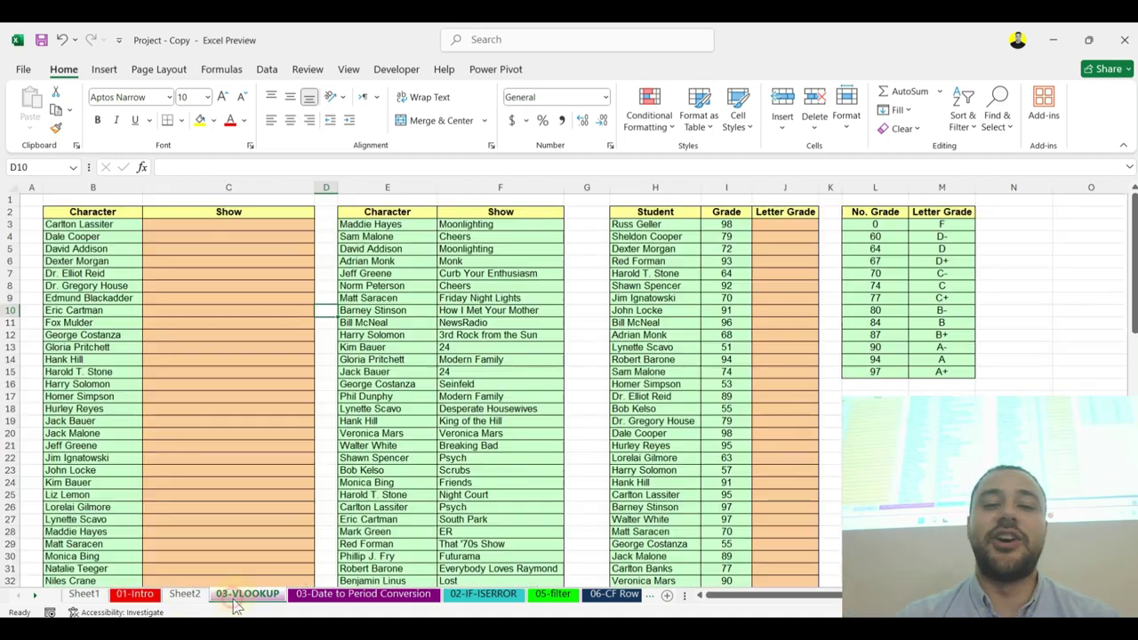
click(380, 409)
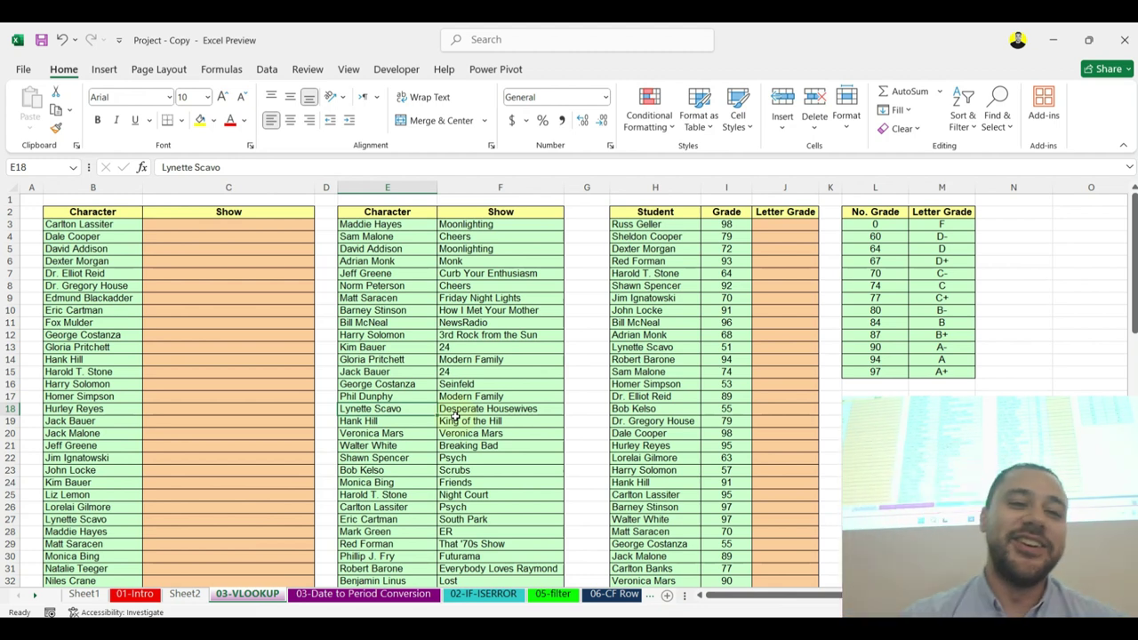
click(220, 248)
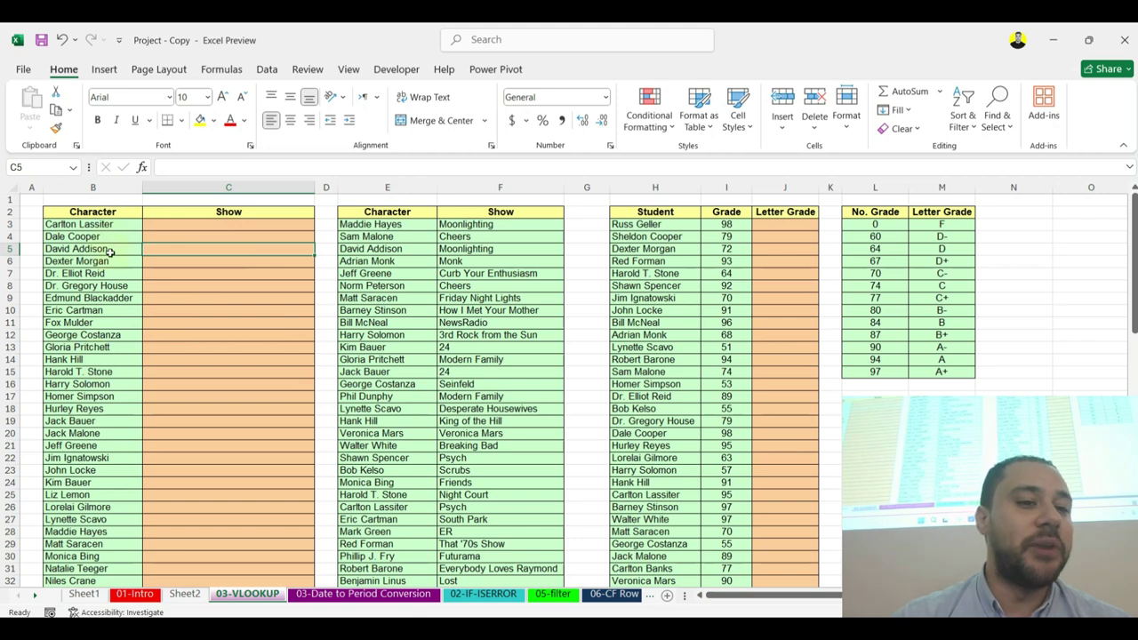
click(254, 235)
drag(97, 214, 151, 351)
drag(484, 213, 490, 361)
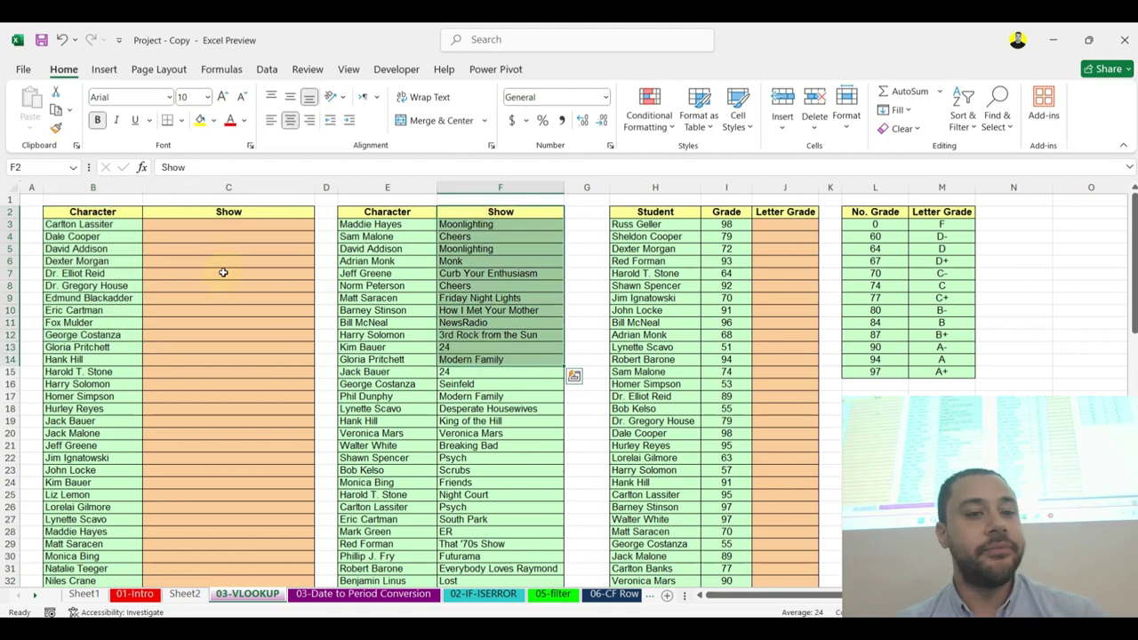
Step: Start a VLOOKUP formula in C3 using the =vl autocomplete
click(205, 226)
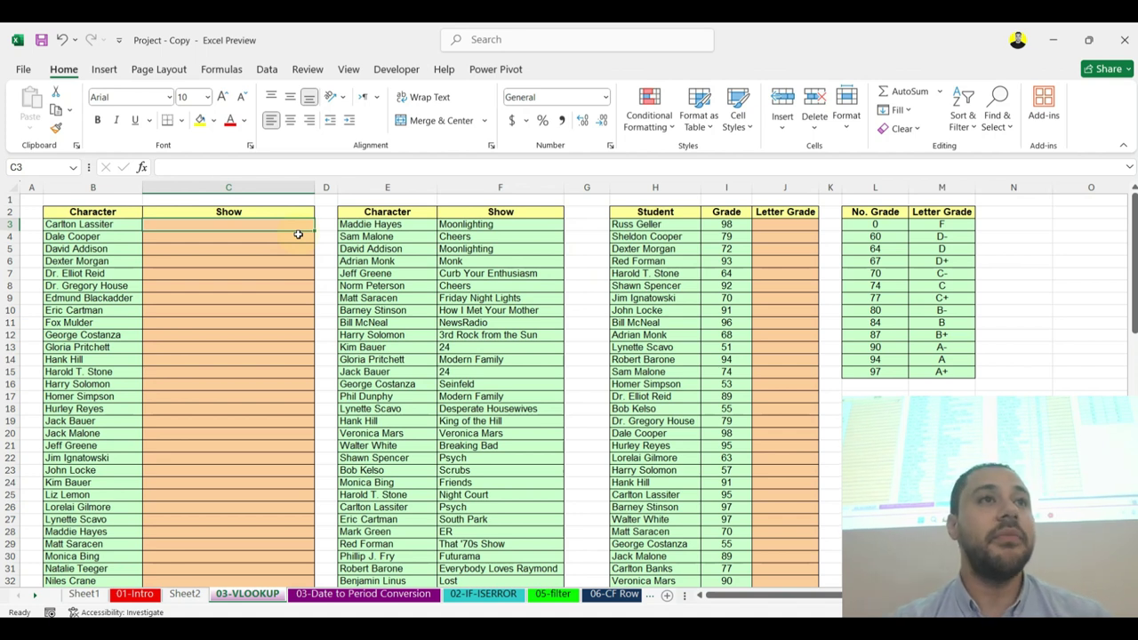
text(=vlo)
key(Tab)
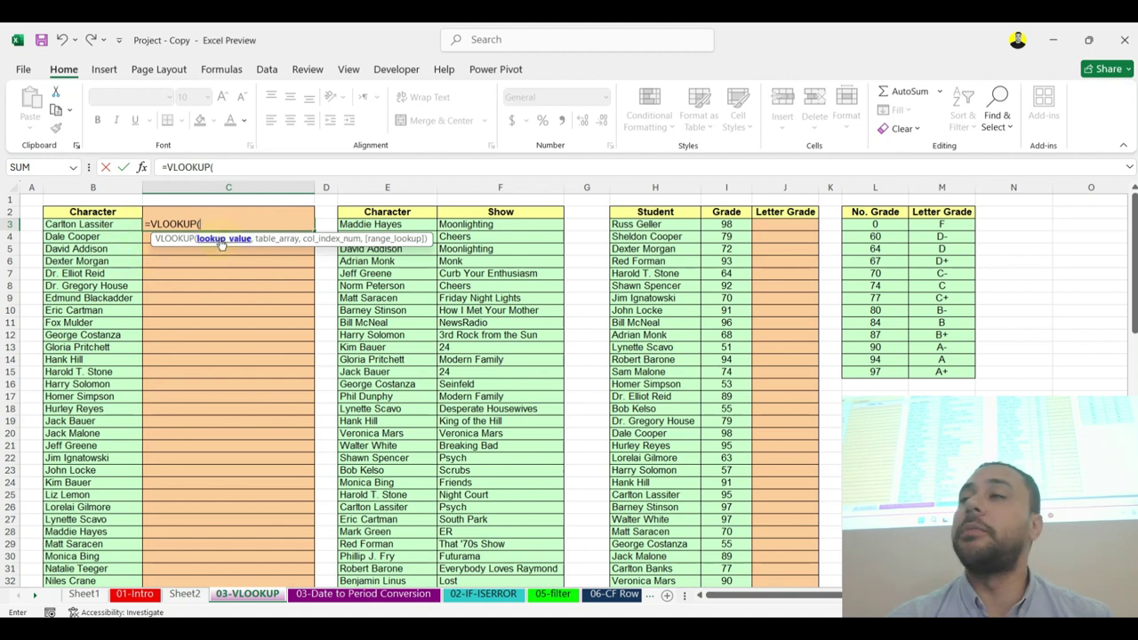
Step: Add B3 and columns E:F as VLOOKUP arguments, then cancel the unfinished formula
click(89, 225)
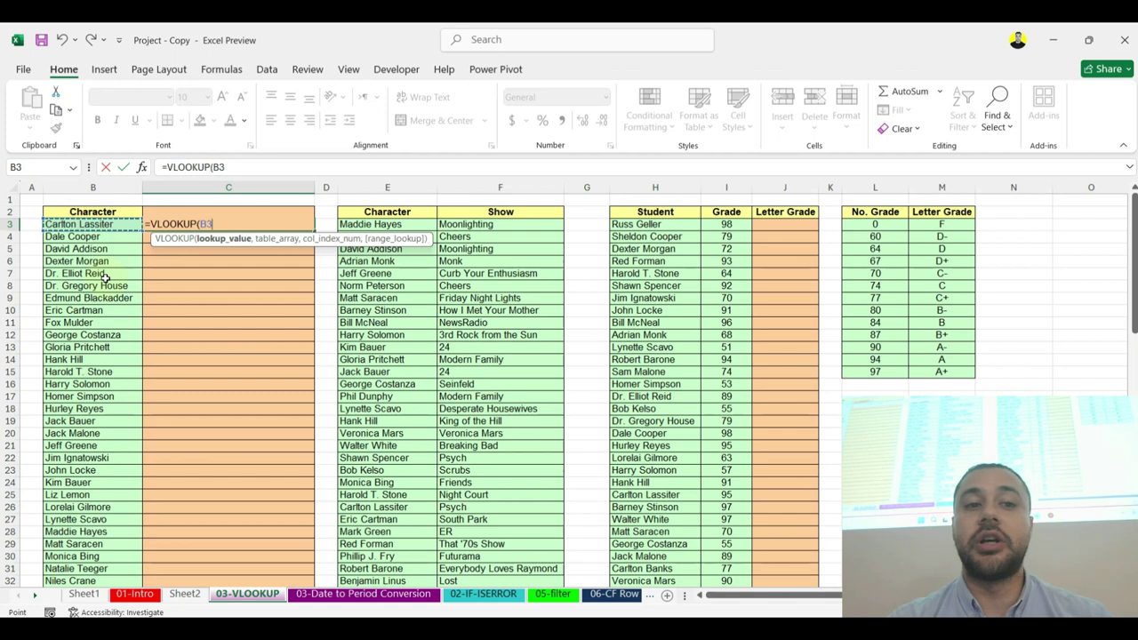
text(,)
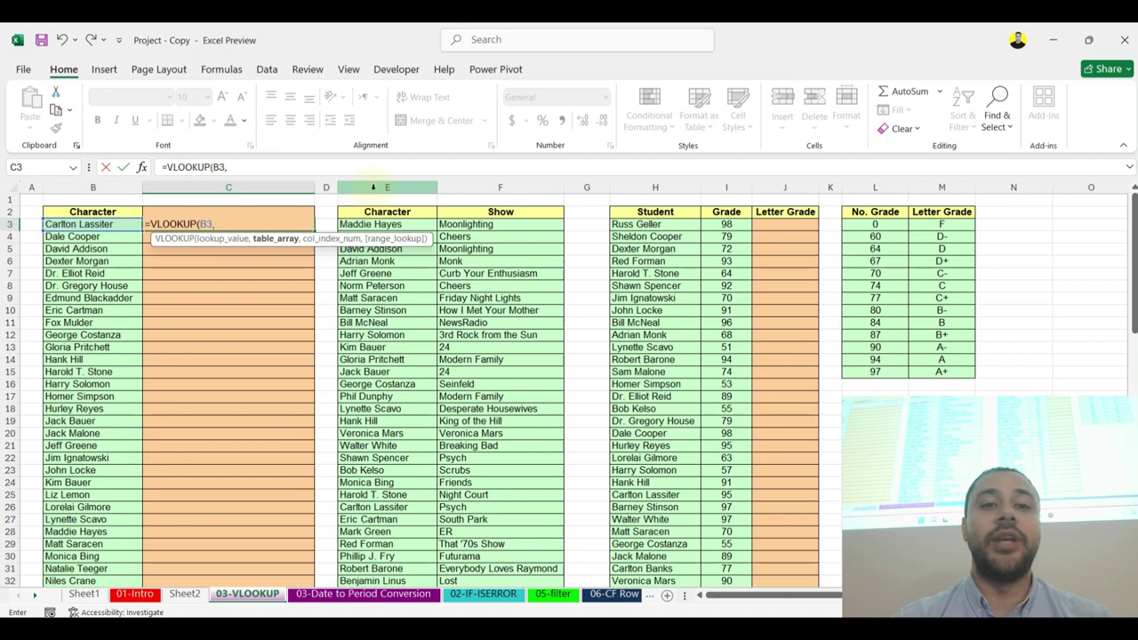
drag(372, 186, 501, 185)
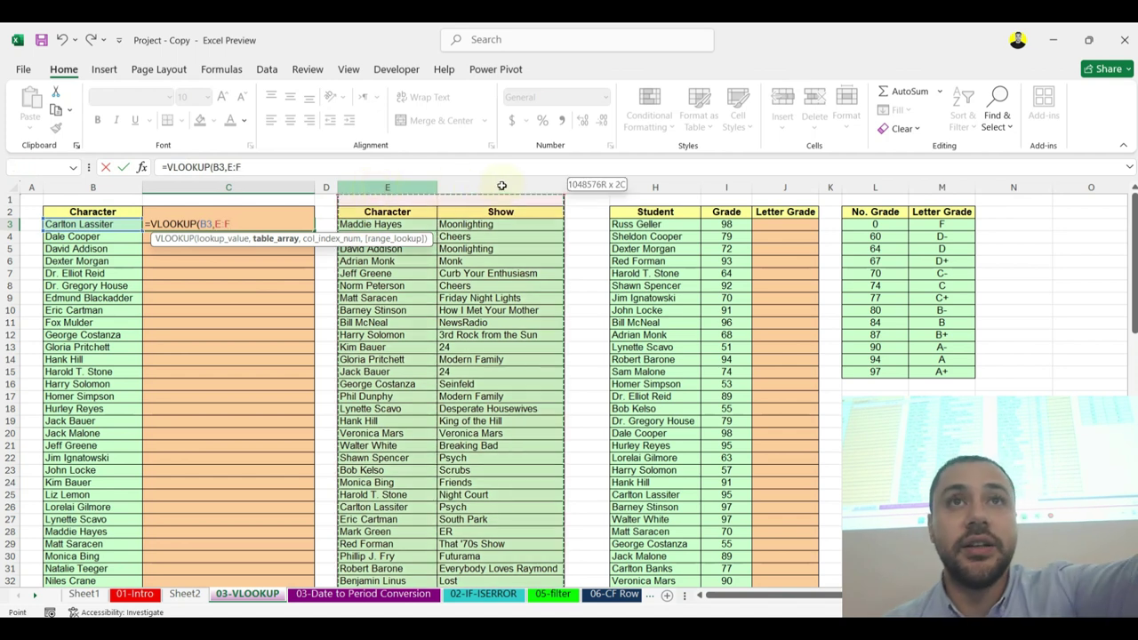
drag(502, 185, 500, 185)
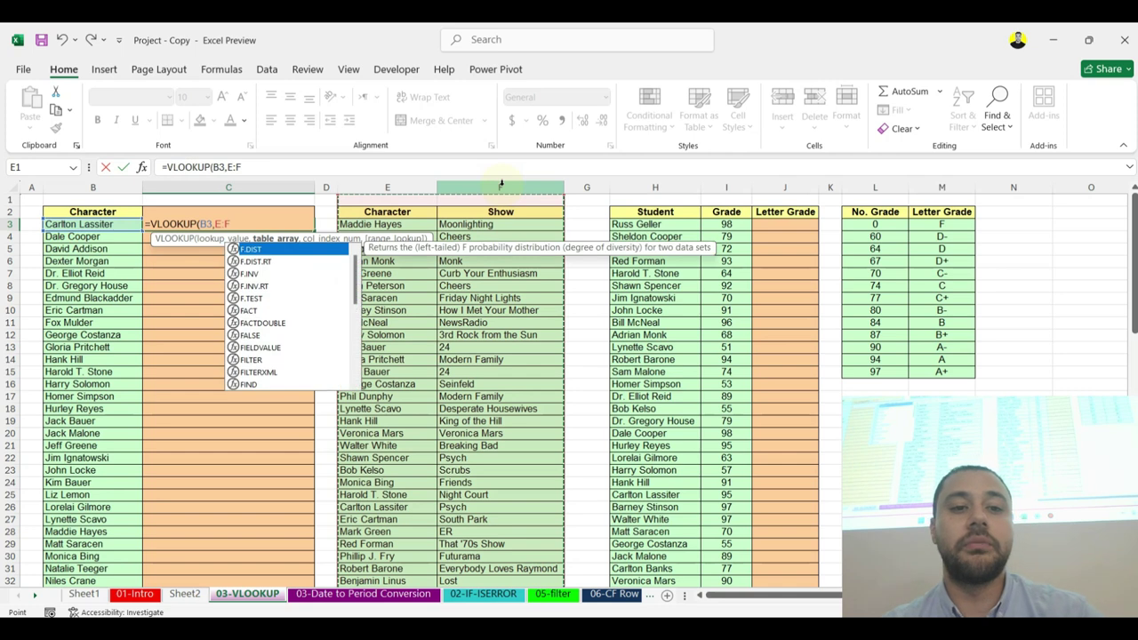
text(,)
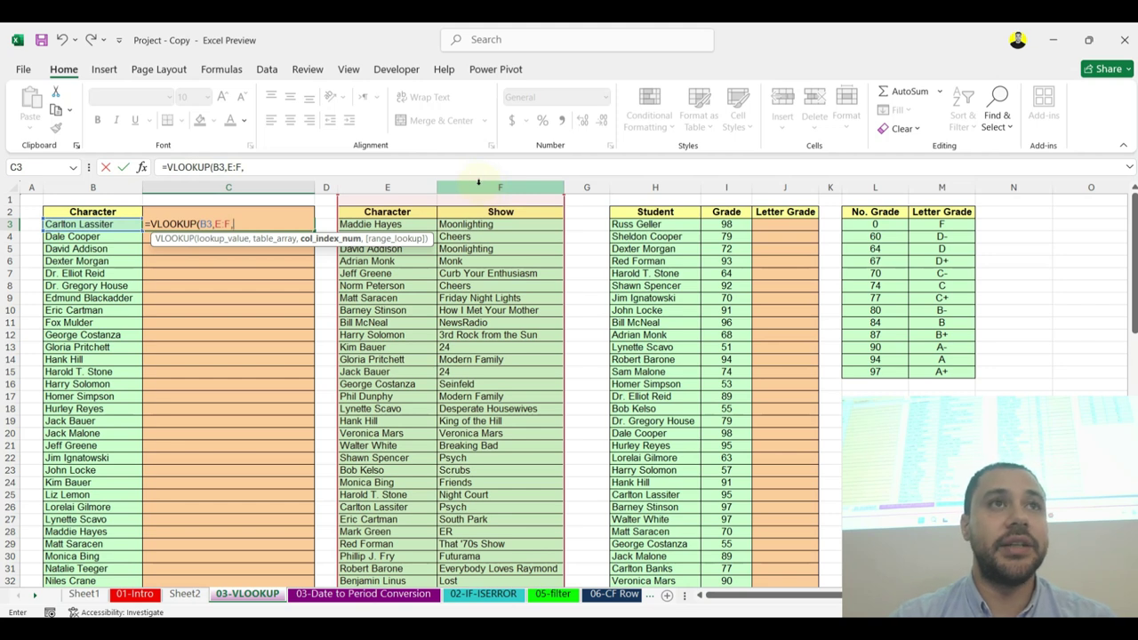
key(Escape)
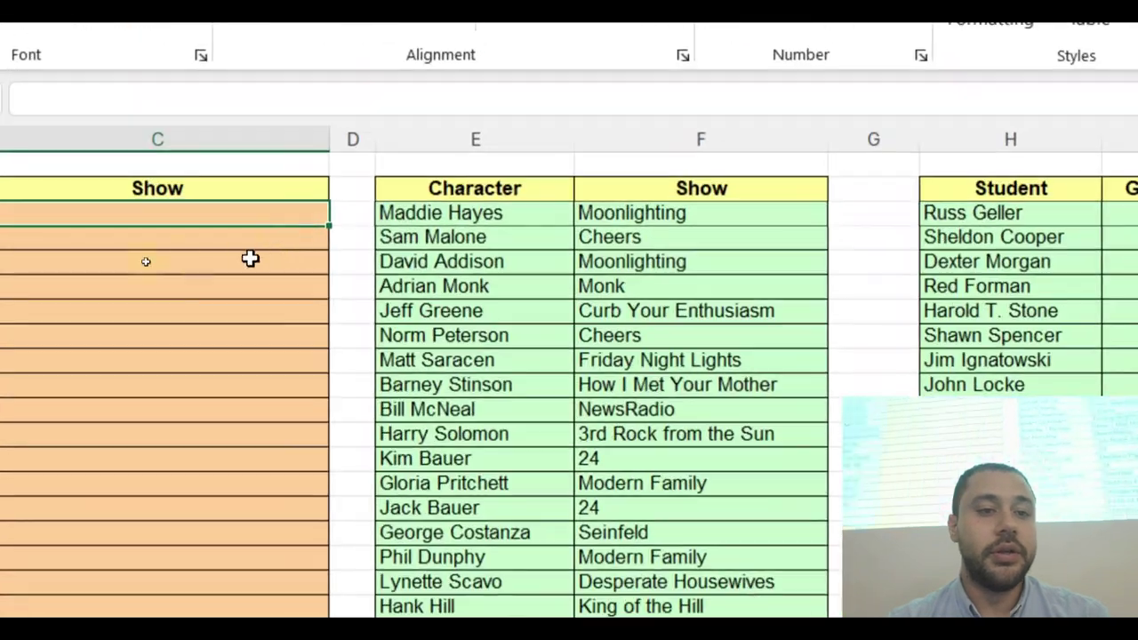
Step: Build =VLOOKUP(B3,E:F,2,0) in C3
text(=)
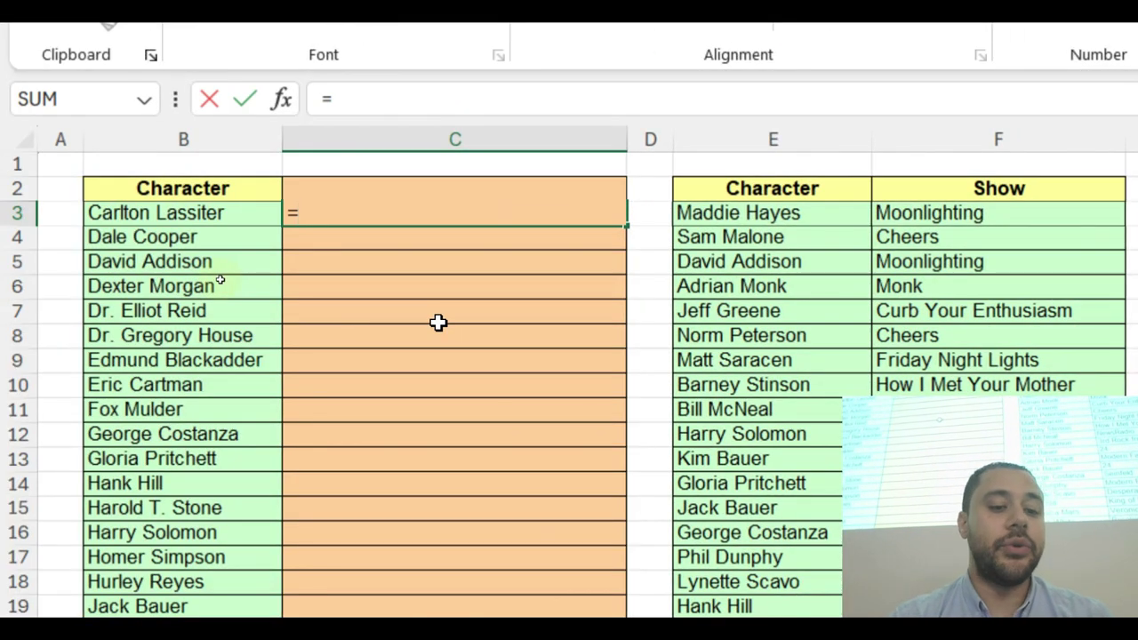
text(vl)
key(Tab)
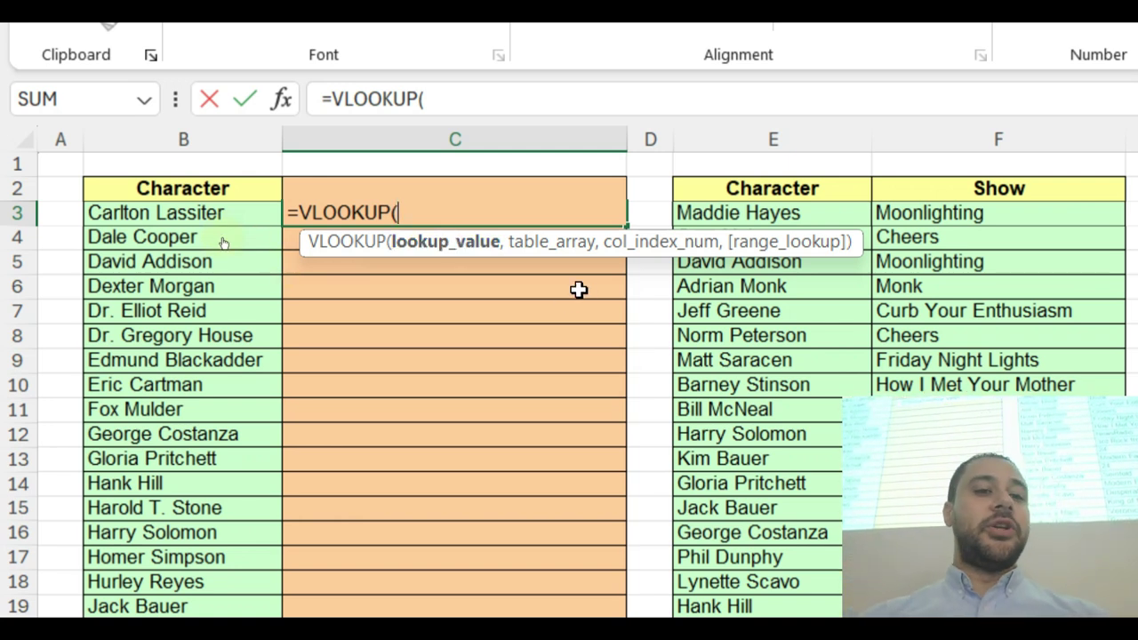
click(163, 213)
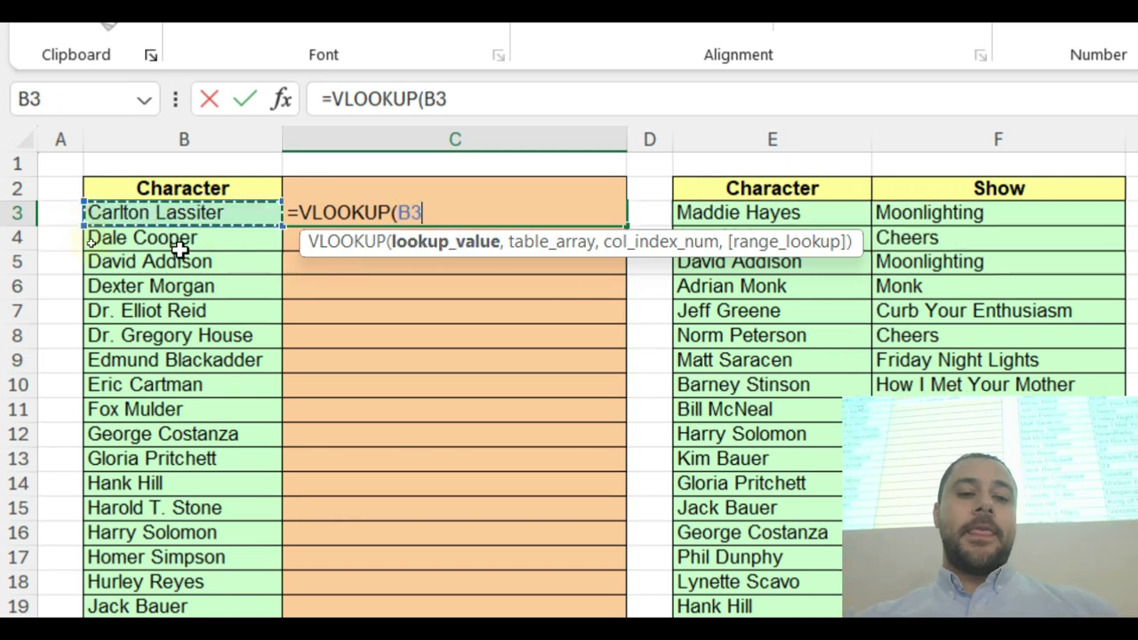
text(,)
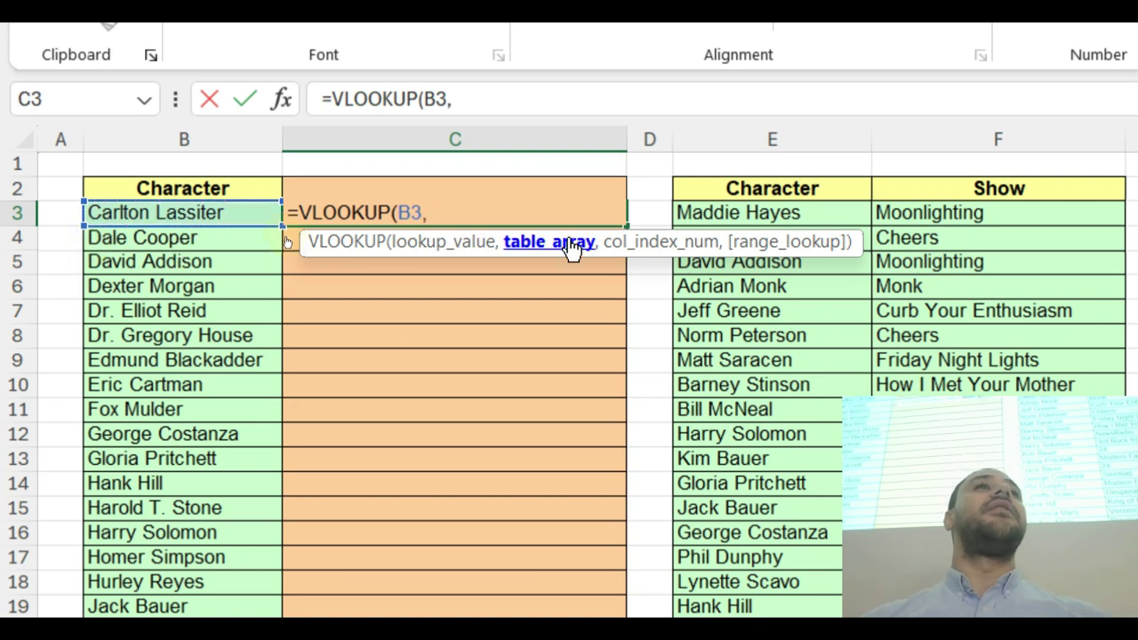
drag(732, 139, 982, 134)
text(,2,)
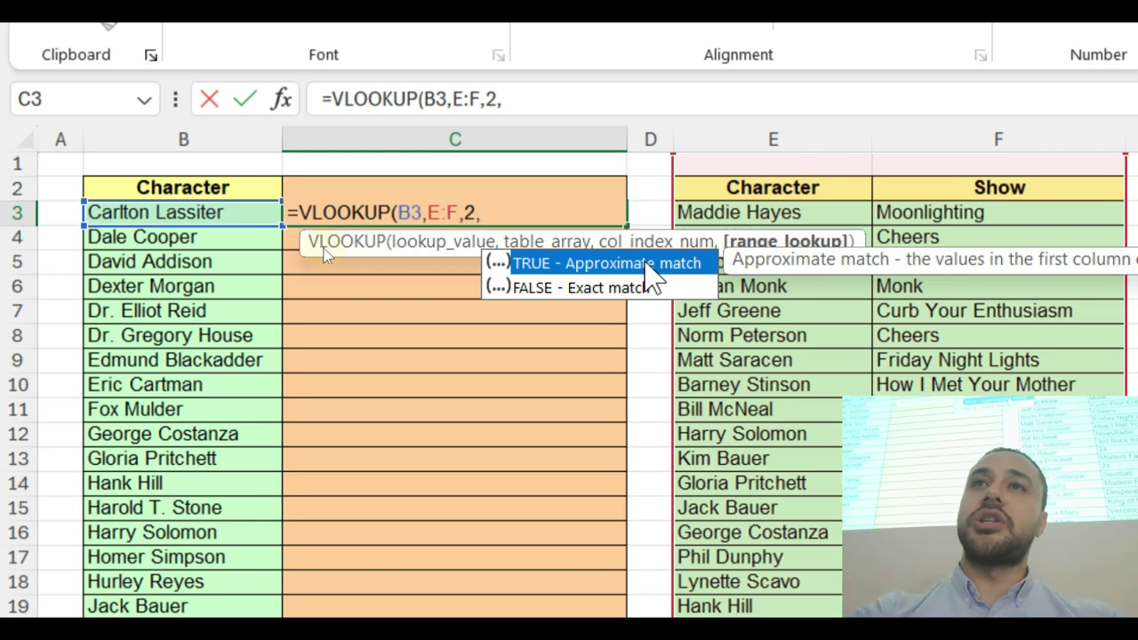
text(0)
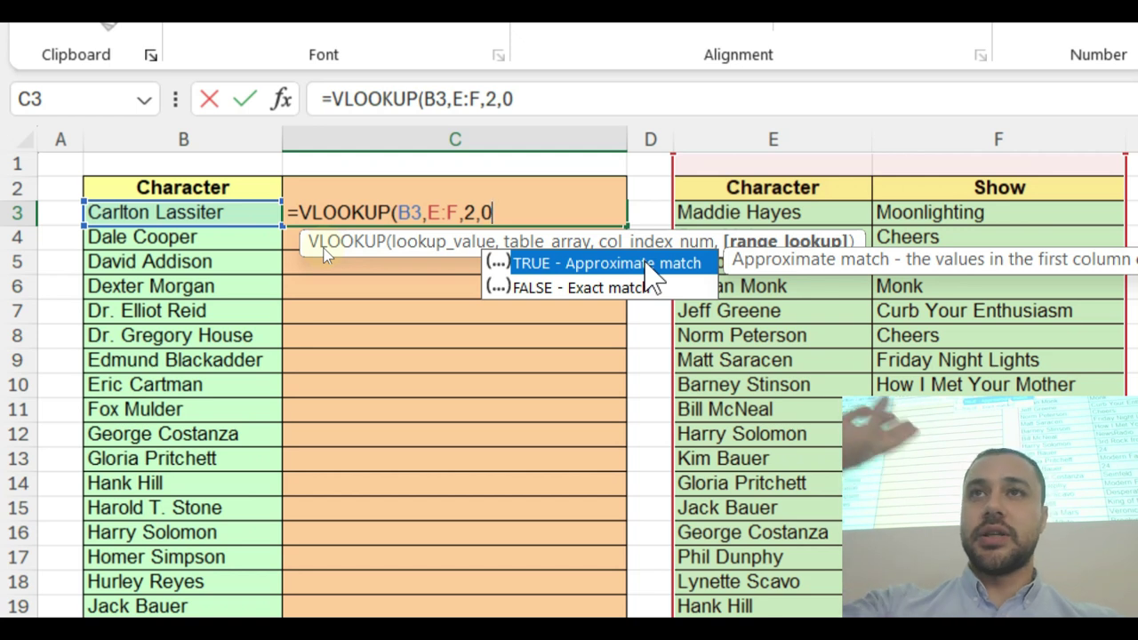
text())
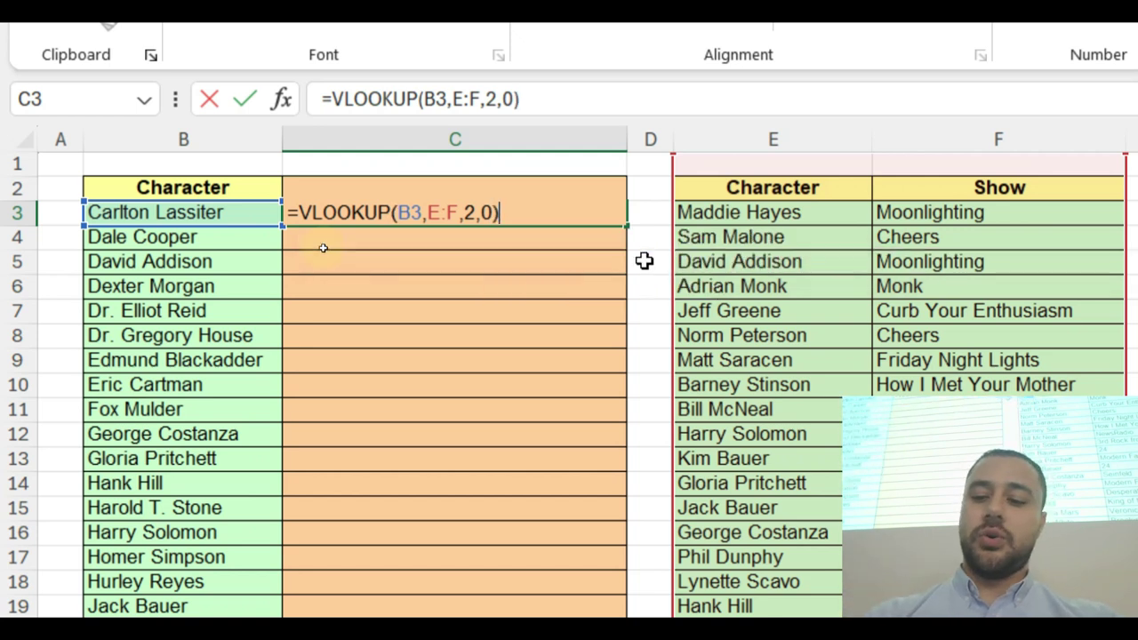
Step: Commit the formula, which returns Psych, and fill it down column C
key(Return)
click(609, 218)
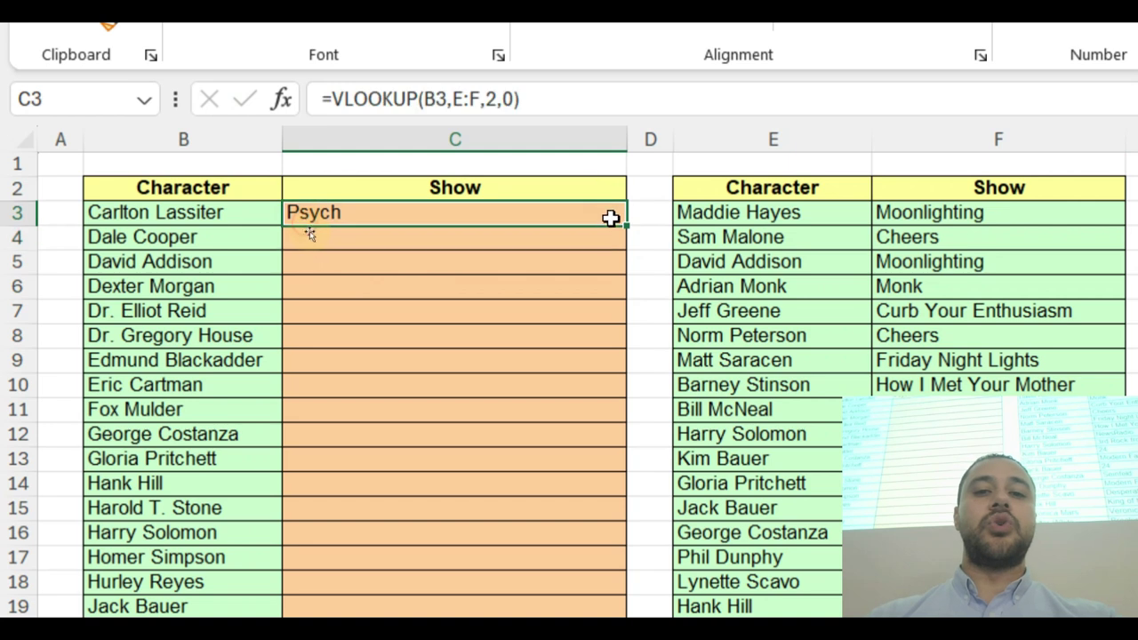
double_click(622, 229)
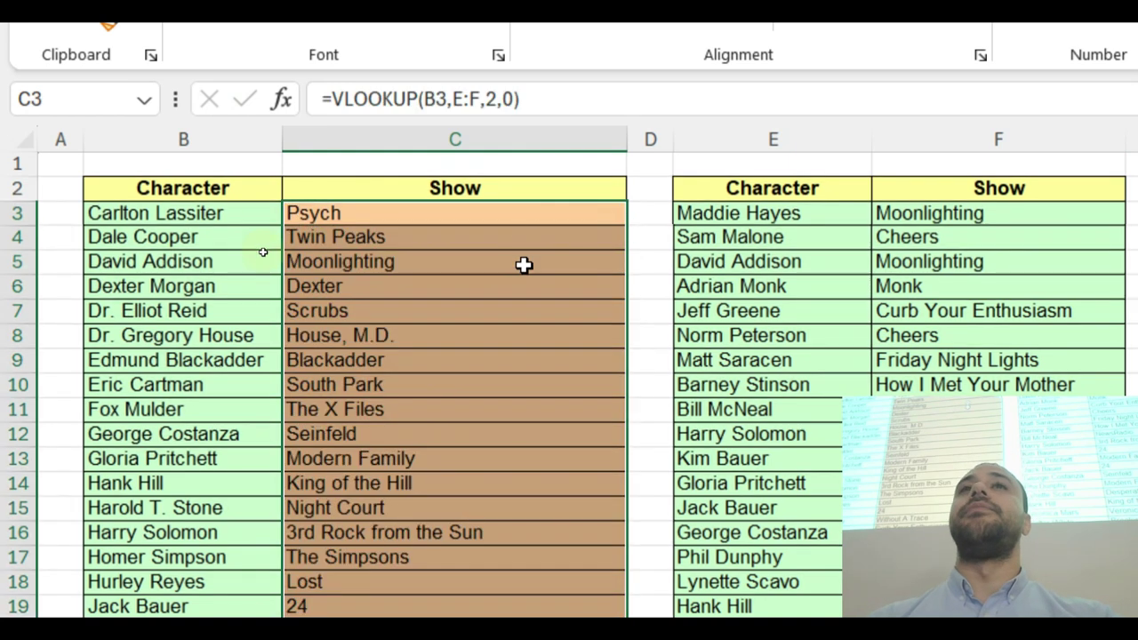
Step: Undo the filled show lookups so column C is blank, and reselect C3
scroll(524, 264, down, 1)
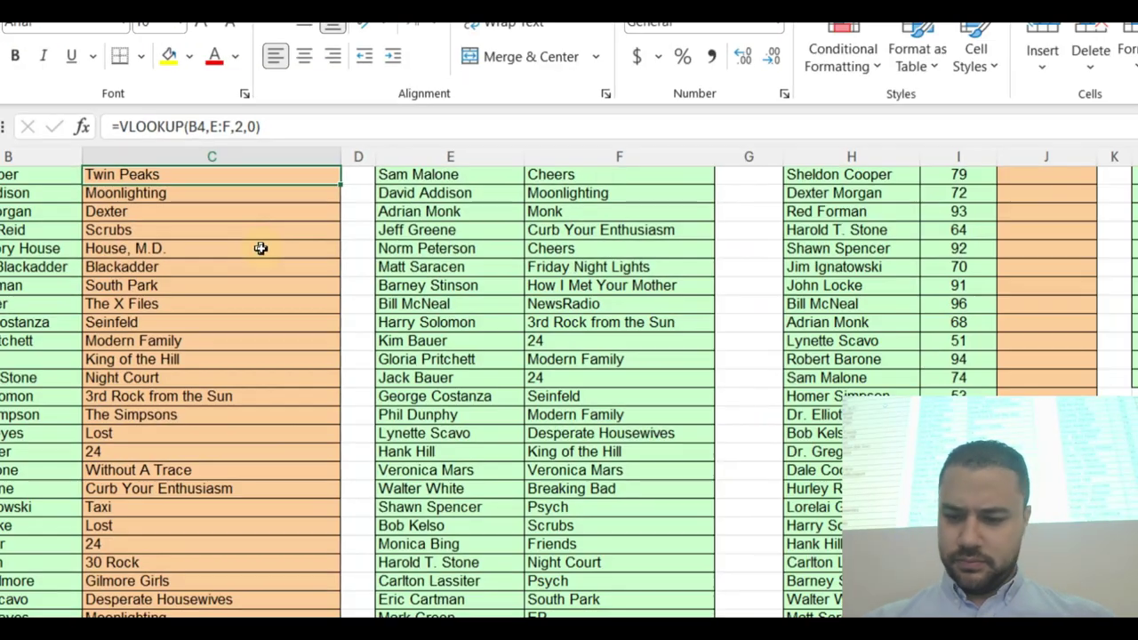
key(Up)
key(Up)
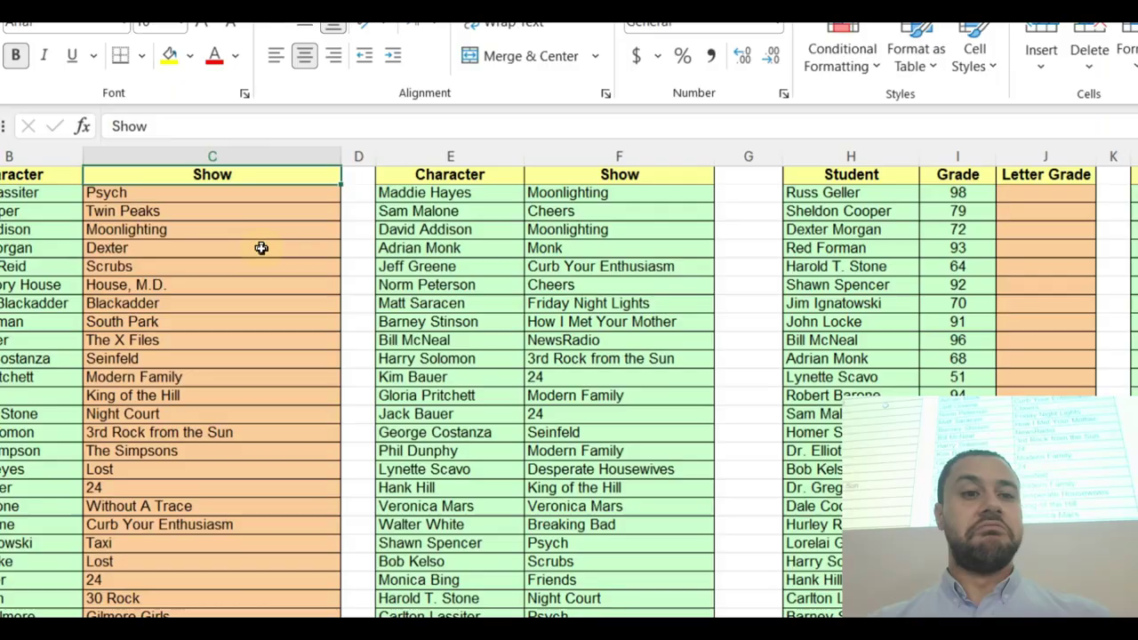
key(Down)
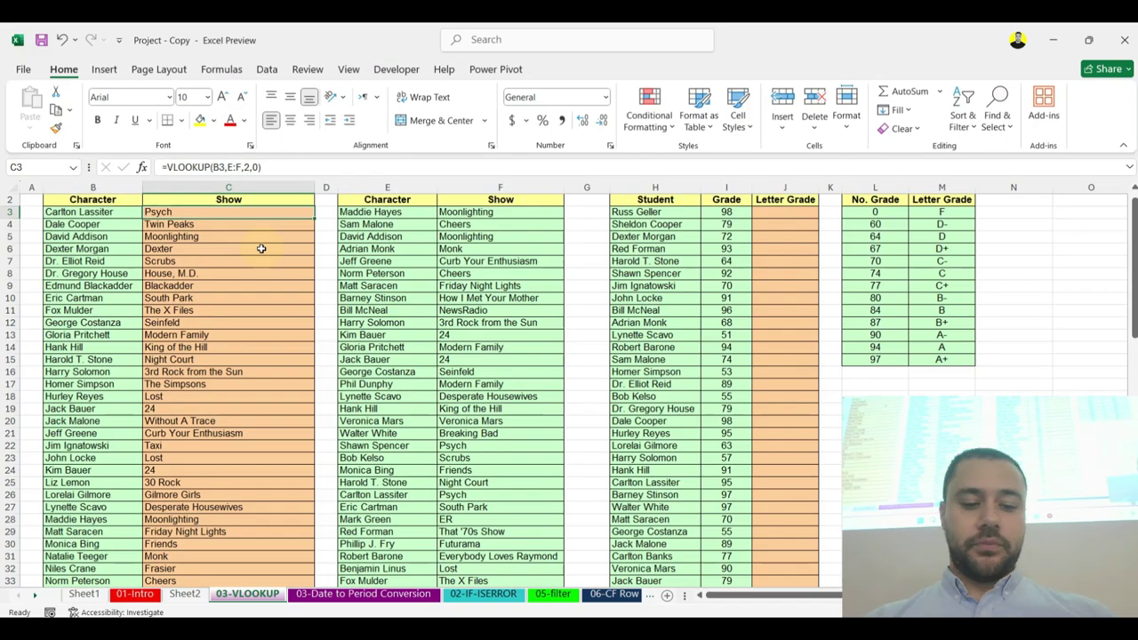
key(ctrl+a)
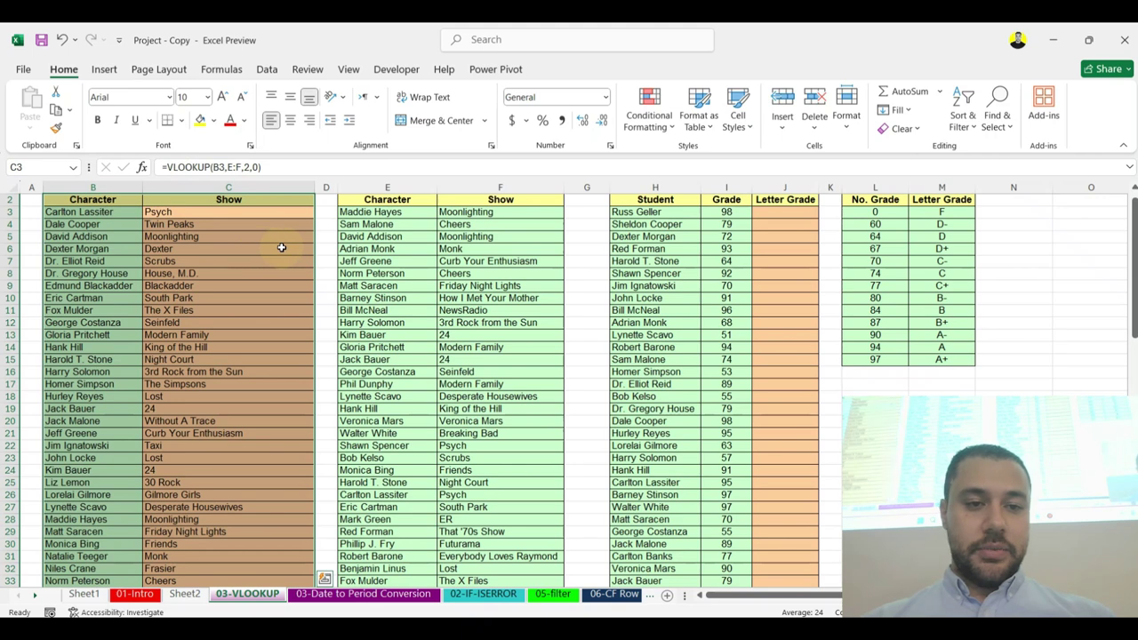
scroll(280, 248, down, 1)
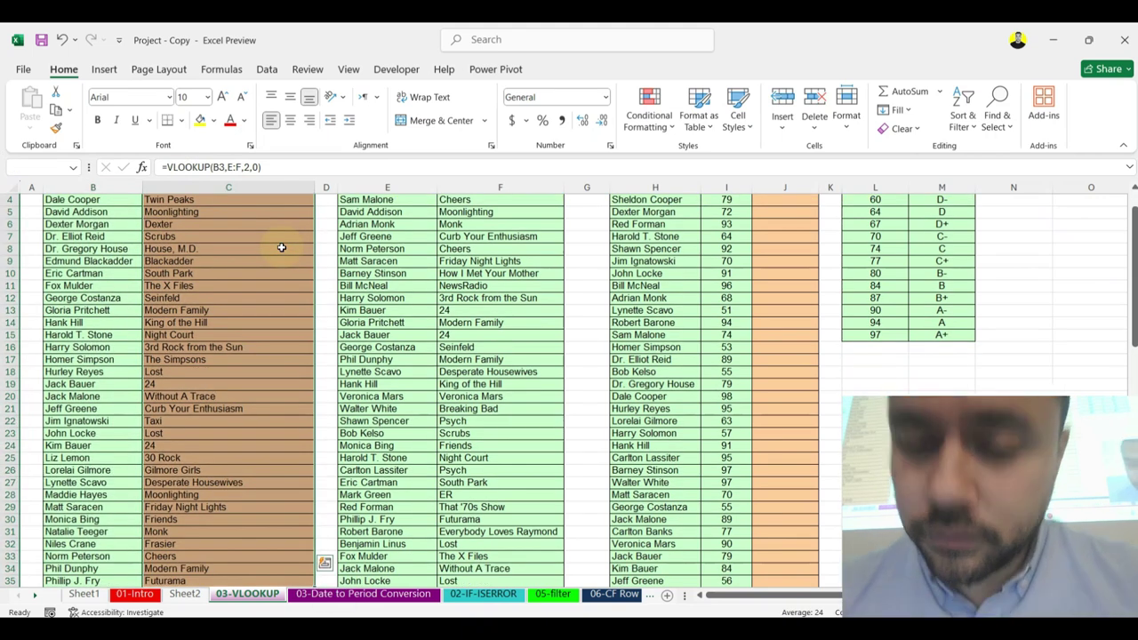
key(ctrl+z)
click(211, 224)
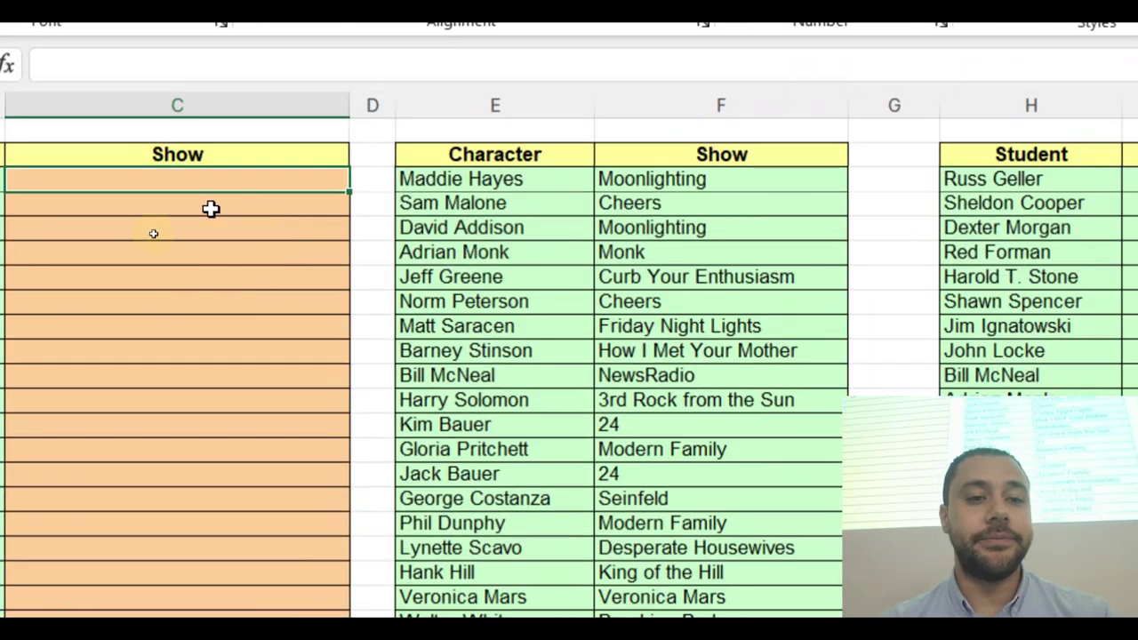
Step: Re-enter =VLOOKUP(B3,E:F,2,0) in C3 and fill it down to list each character's show
text(=VLOOKUP()
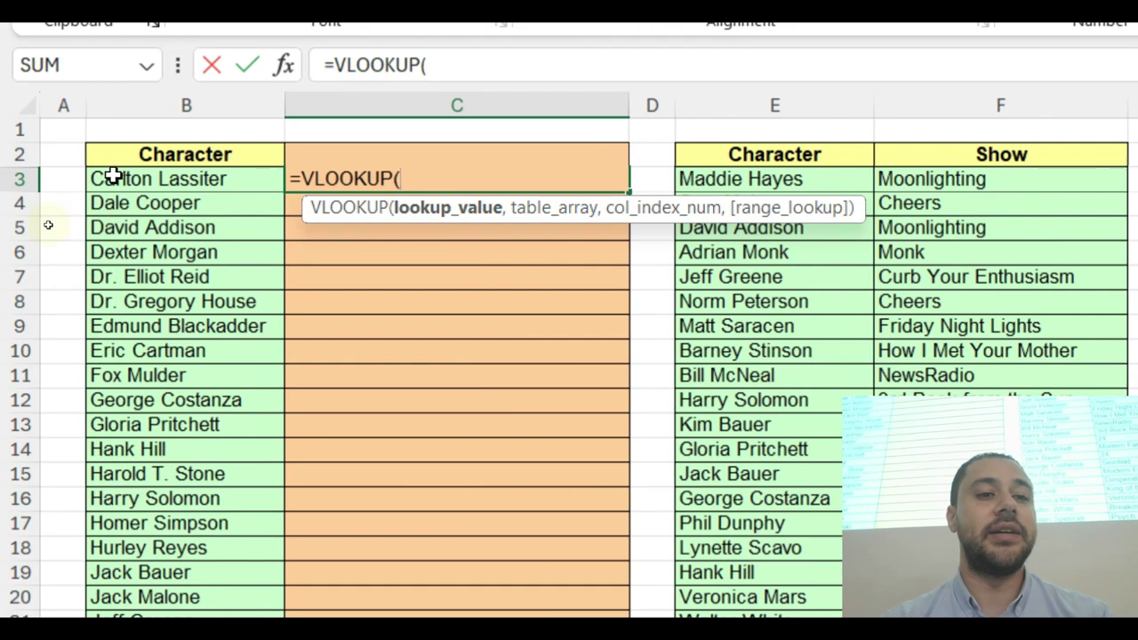
click(112, 179)
text(,)
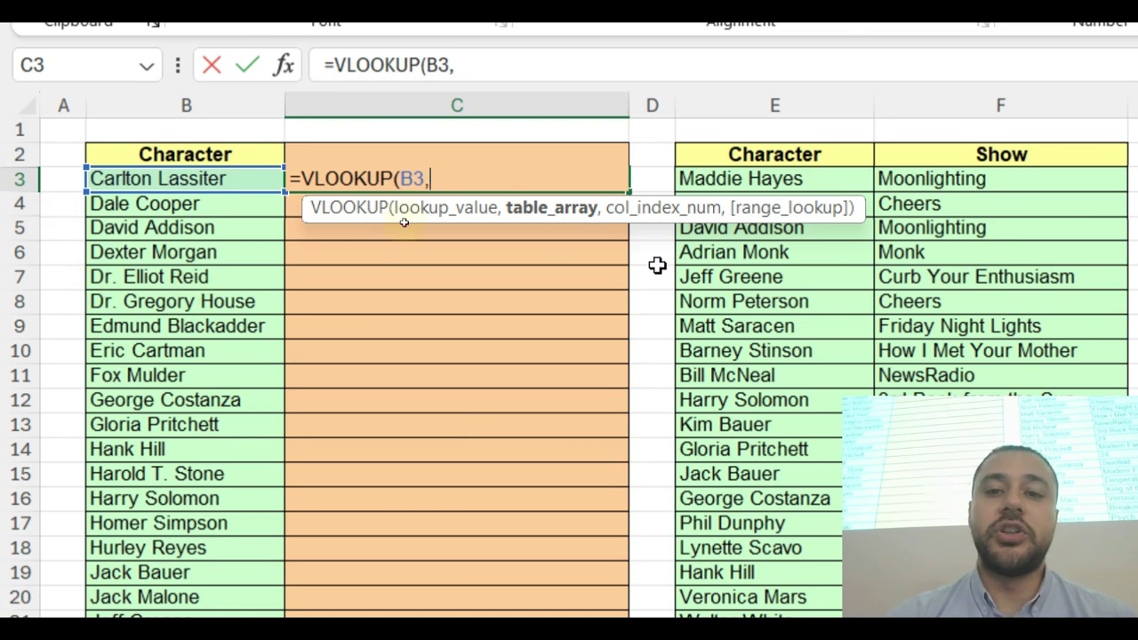
drag(783, 107, 946, 111)
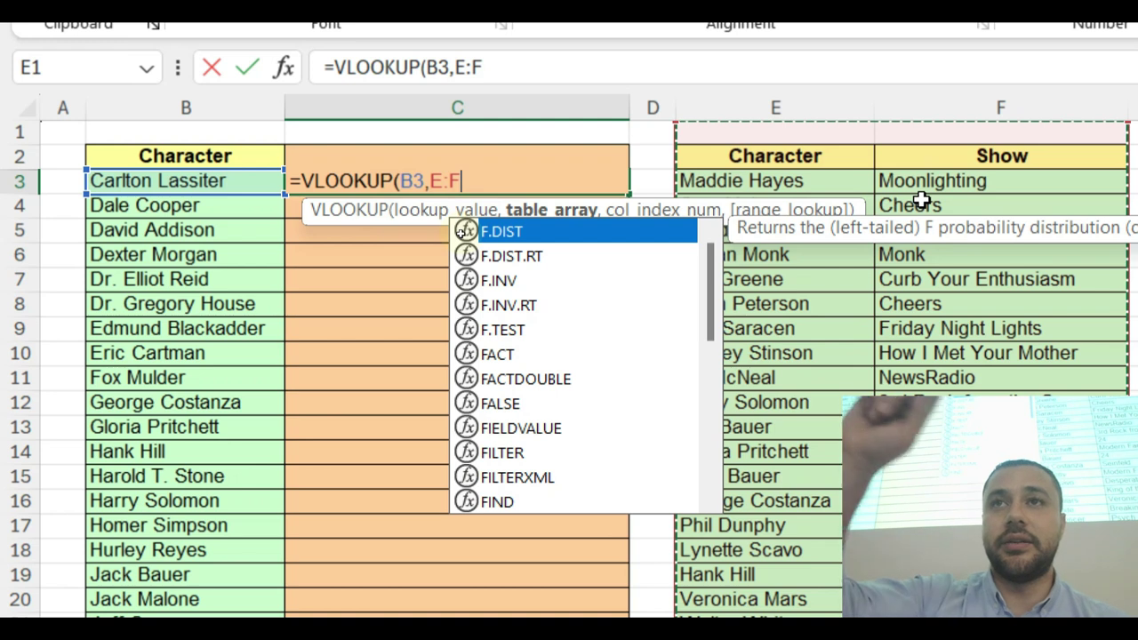
text(,)
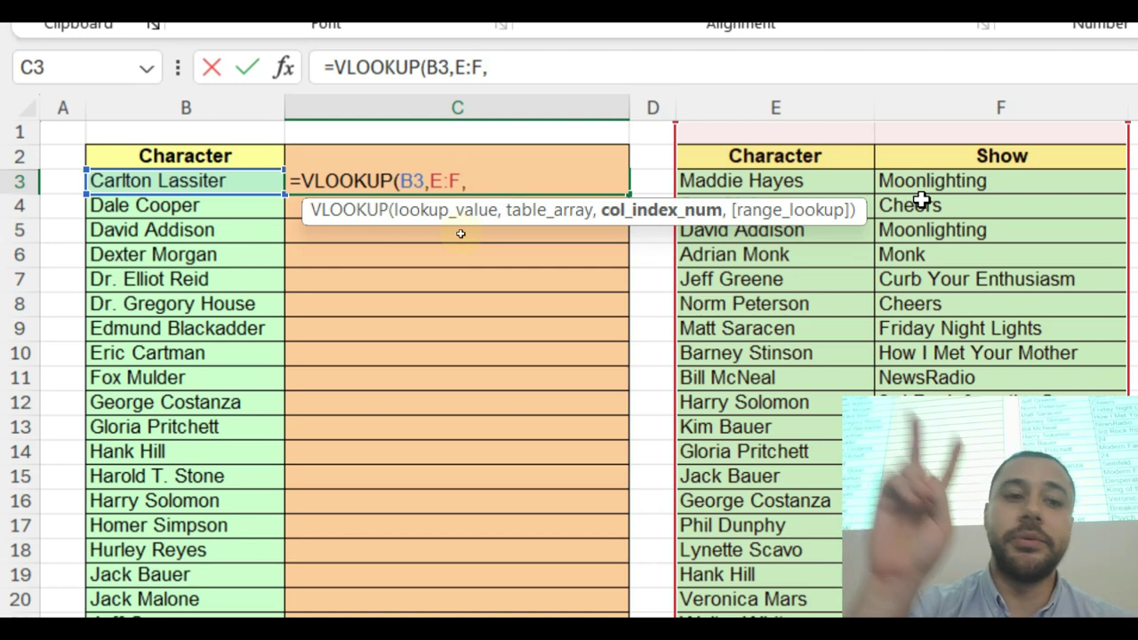
text(2)
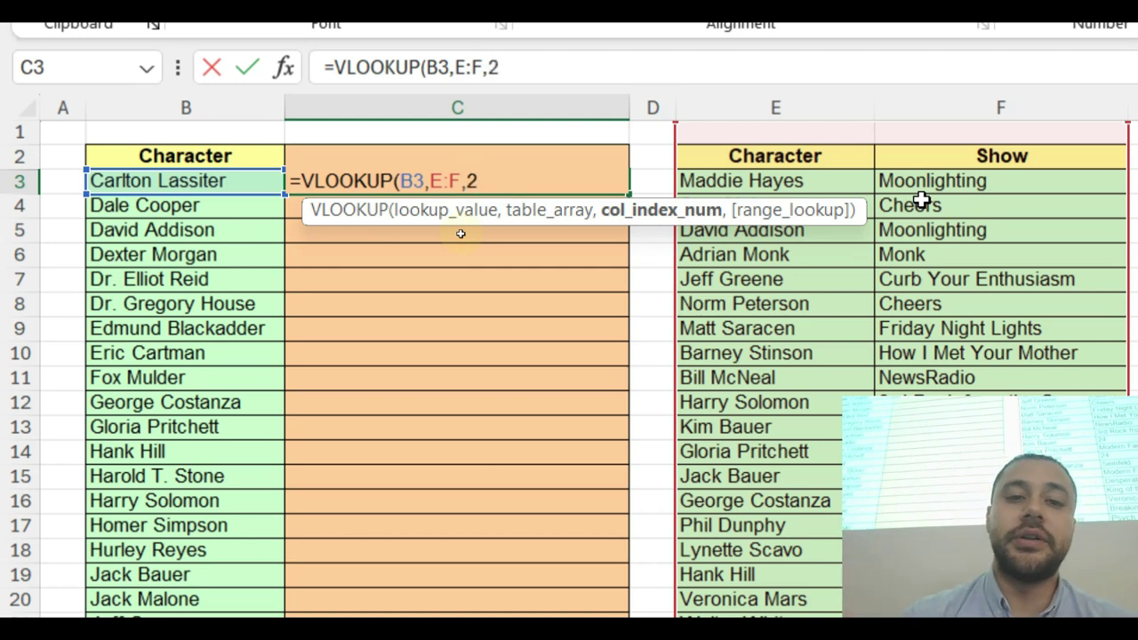
text(,)
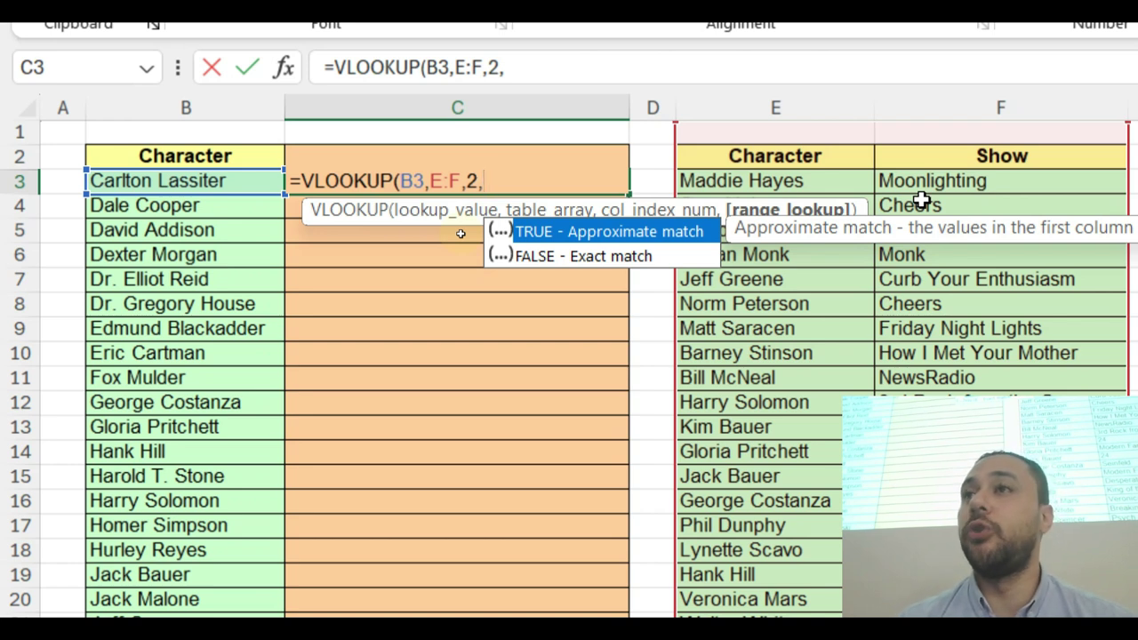
text(0)
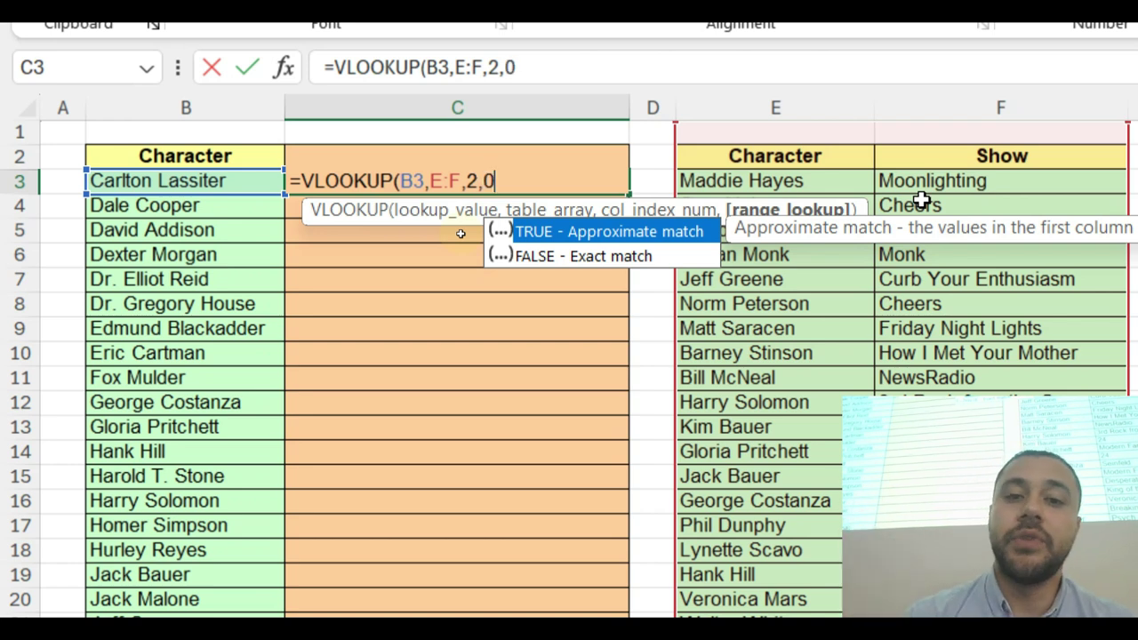
key(Return)
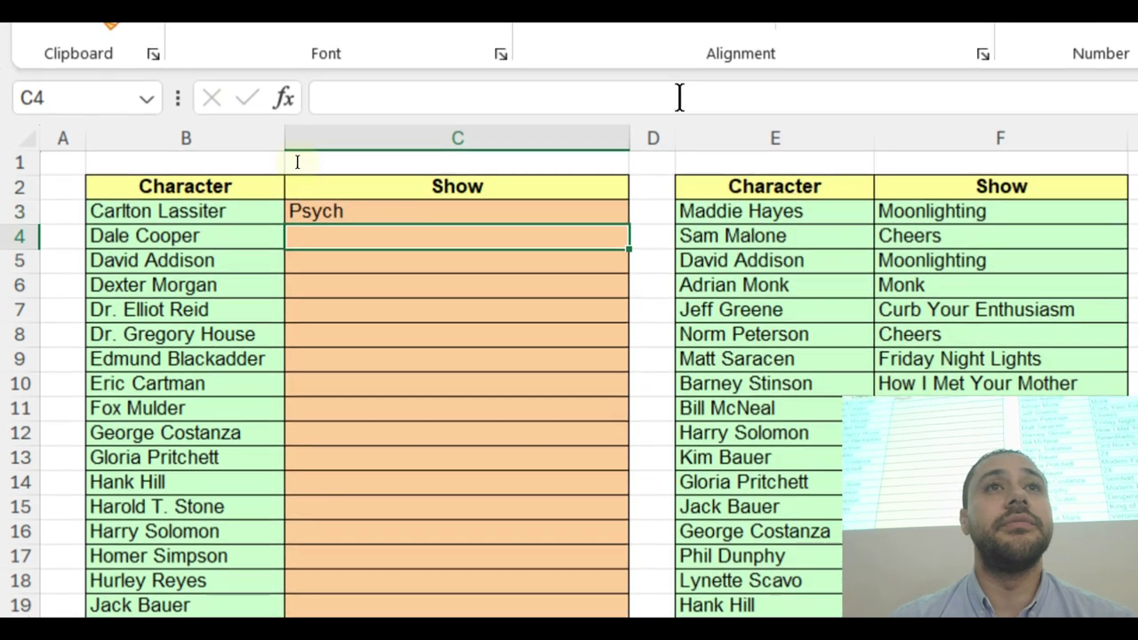
click(600, 228)
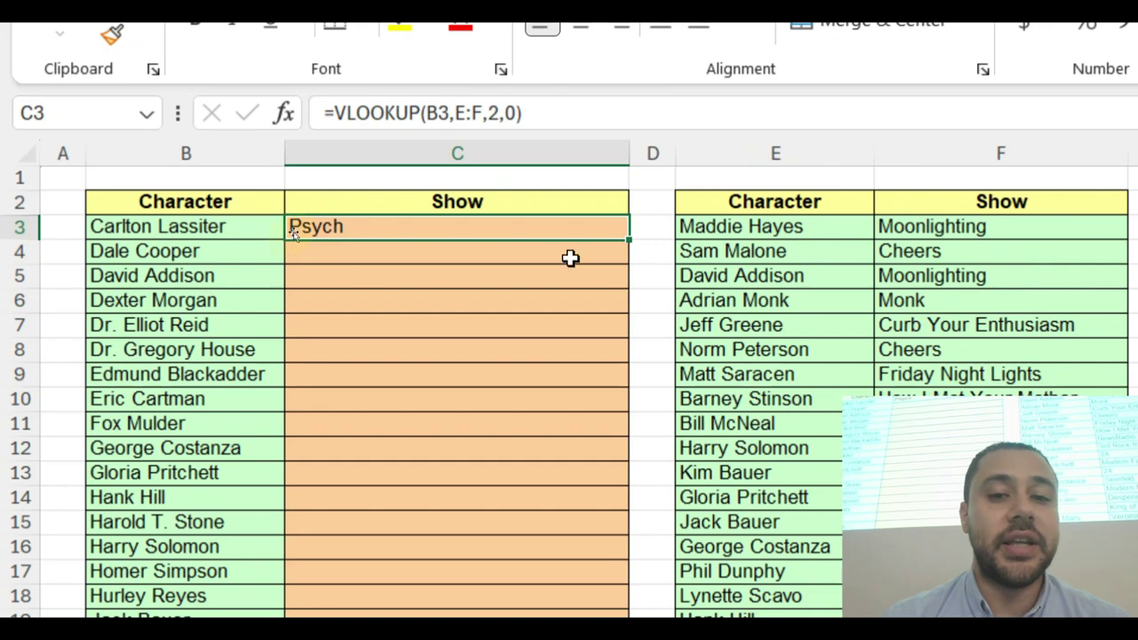
double_click(625, 238)
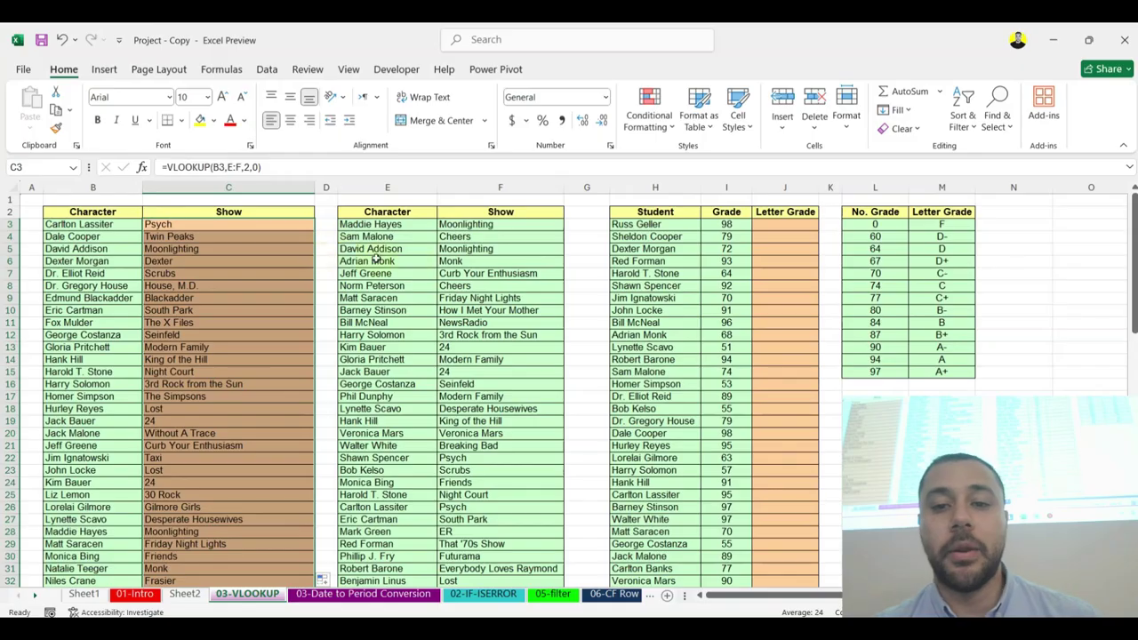
click(697, 272)
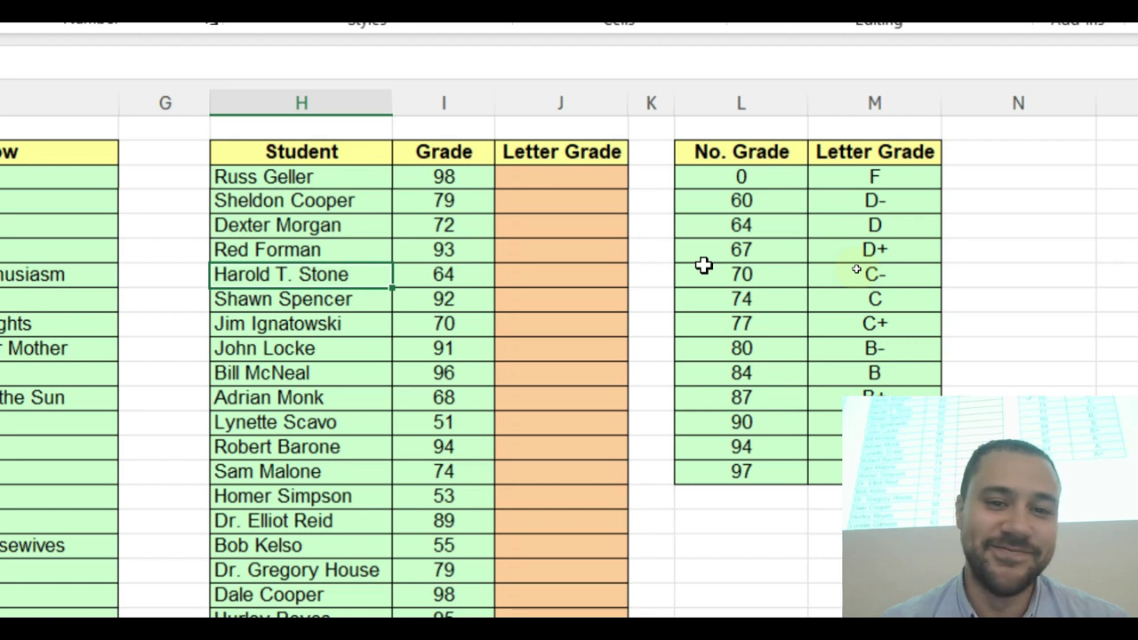
Step: Enter =VLOOKUP(I3,L:M,2,1) in J3 so Russ Geller's 98 returns A+
click(556, 244)
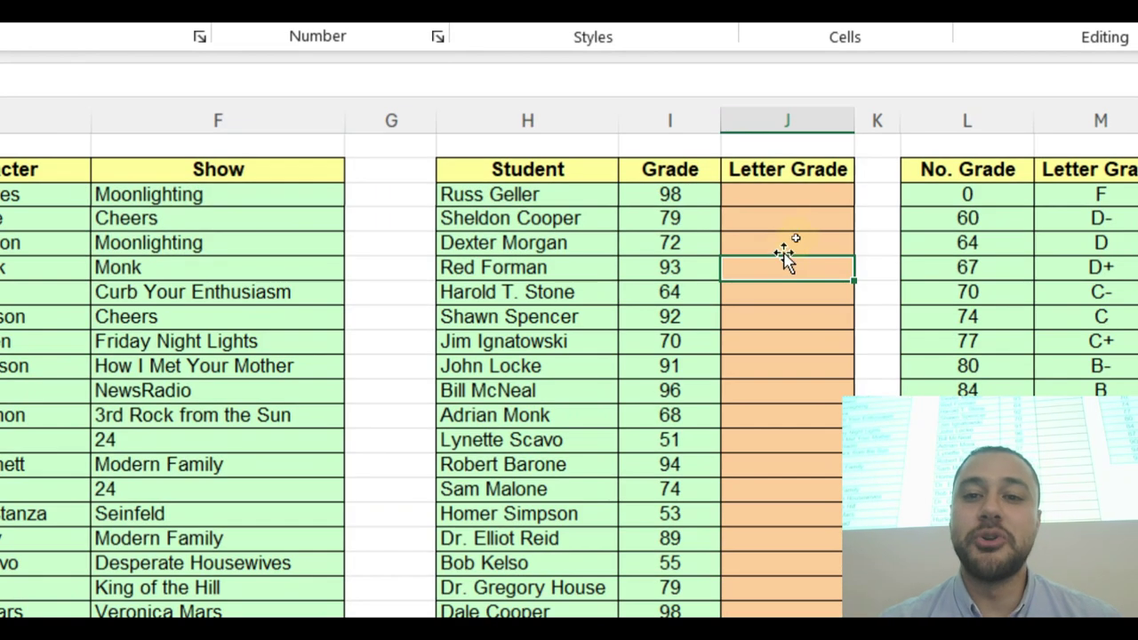
click(866, 131)
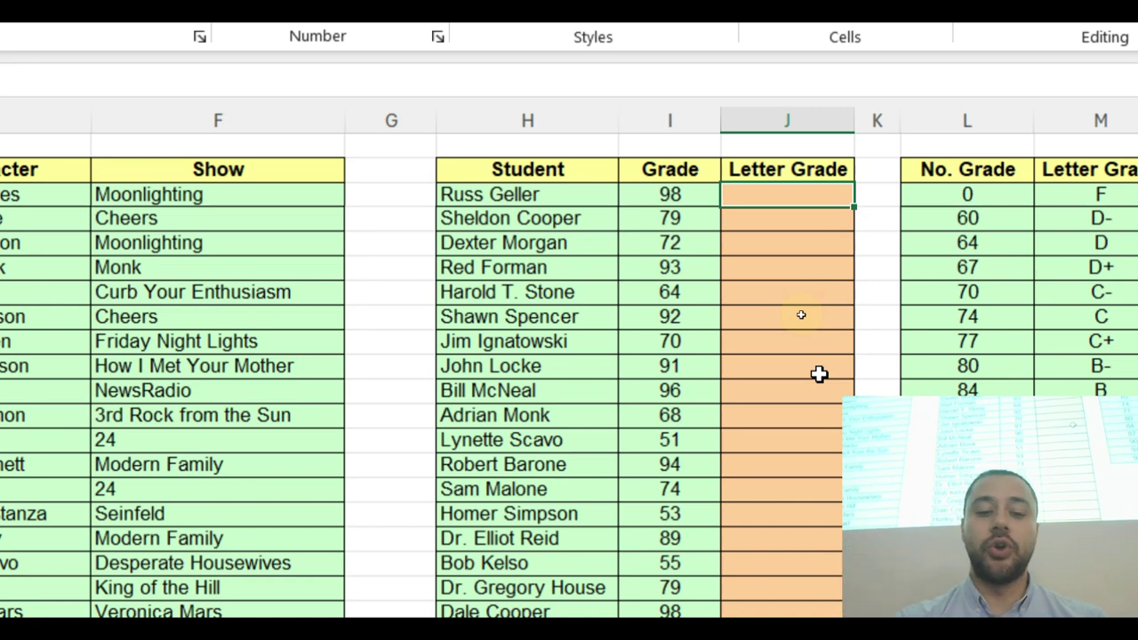
text(=vlo)
key(Tab)
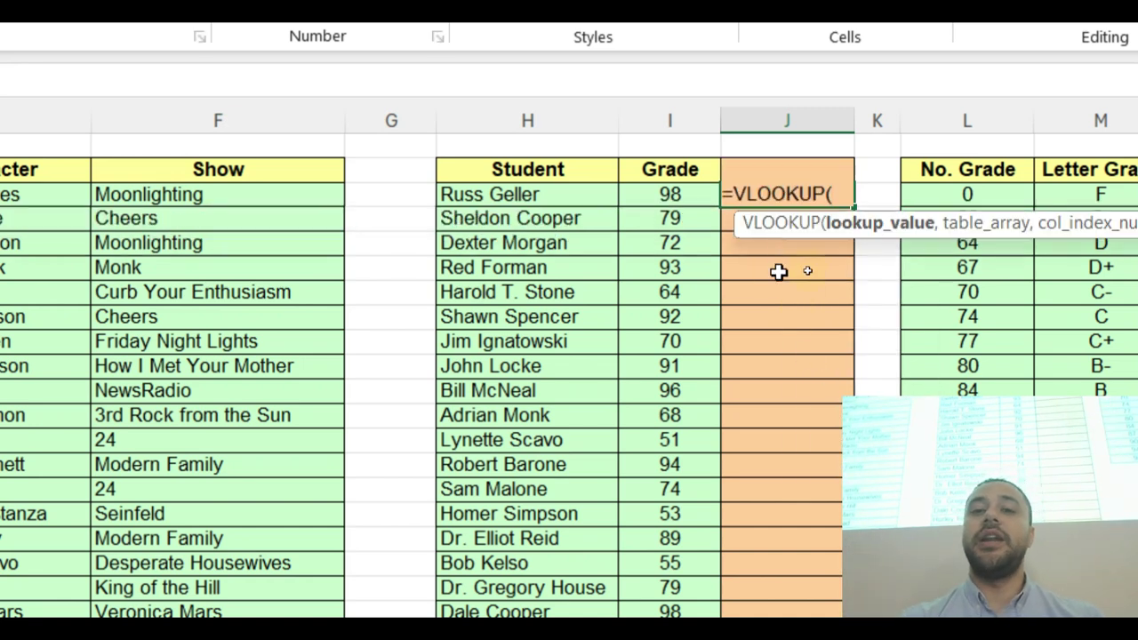
click(670, 194)
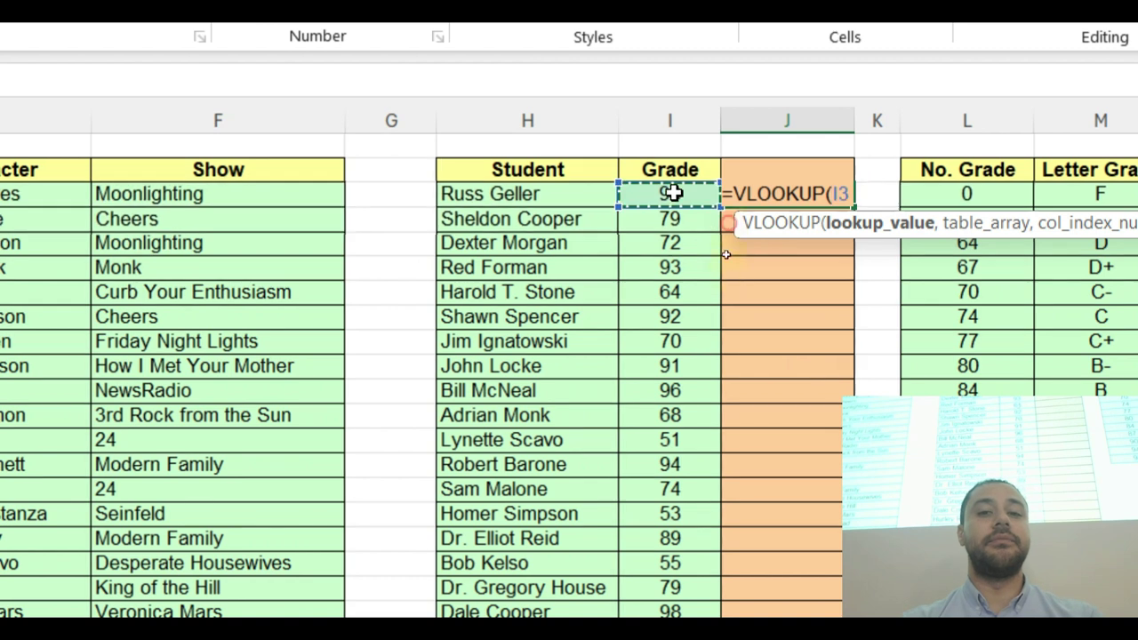
text(,)
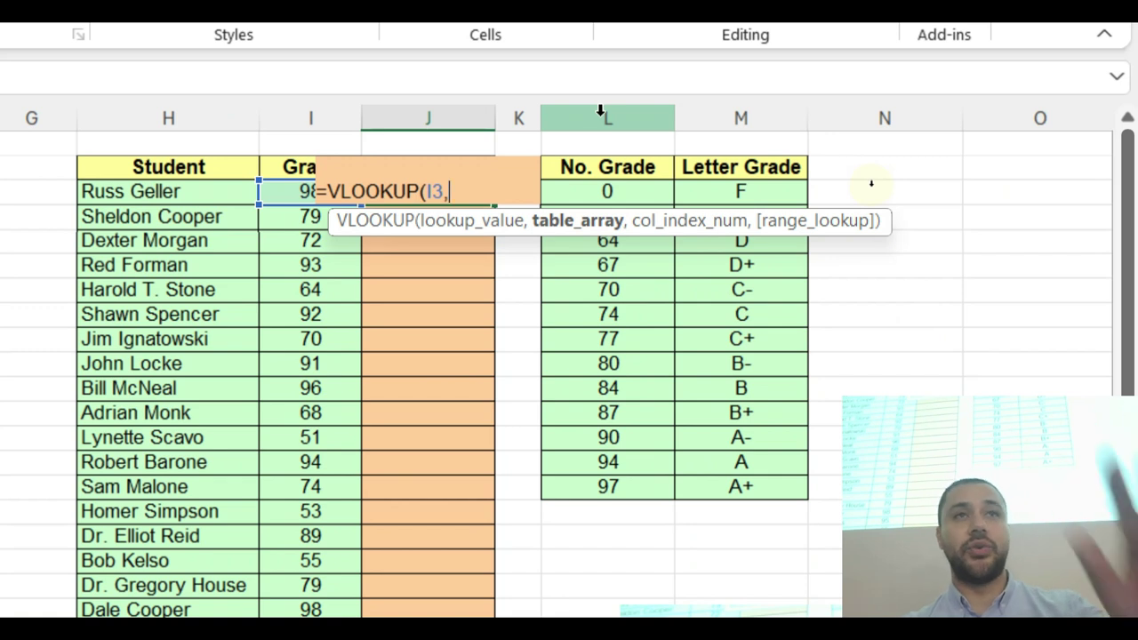
drag(601, 110, 755, 107)
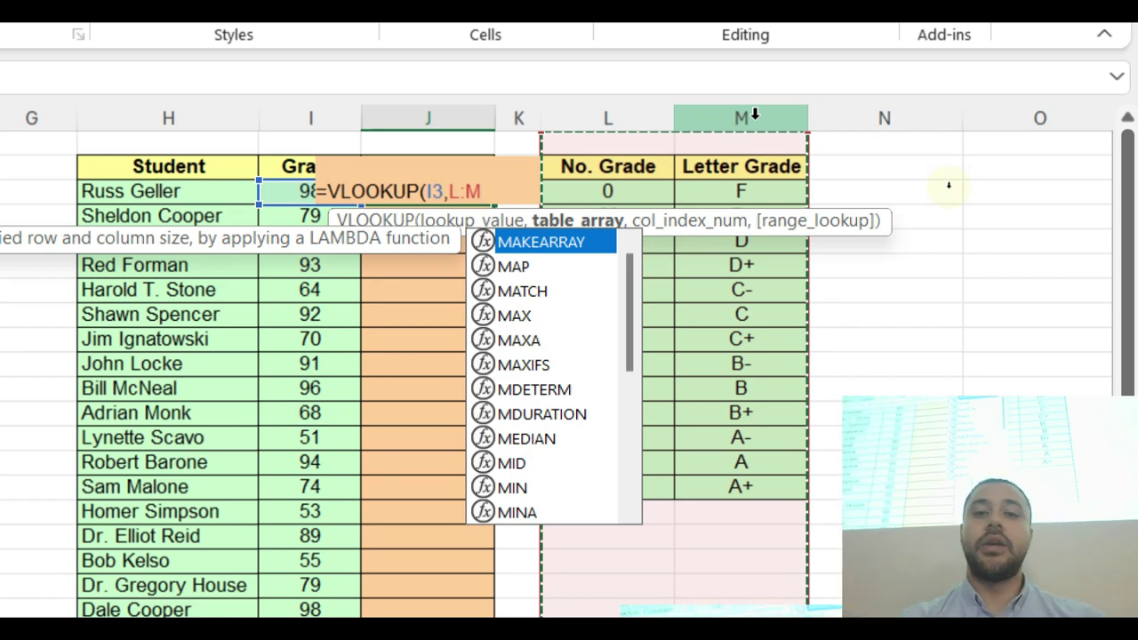
key(Escape)
text(,)
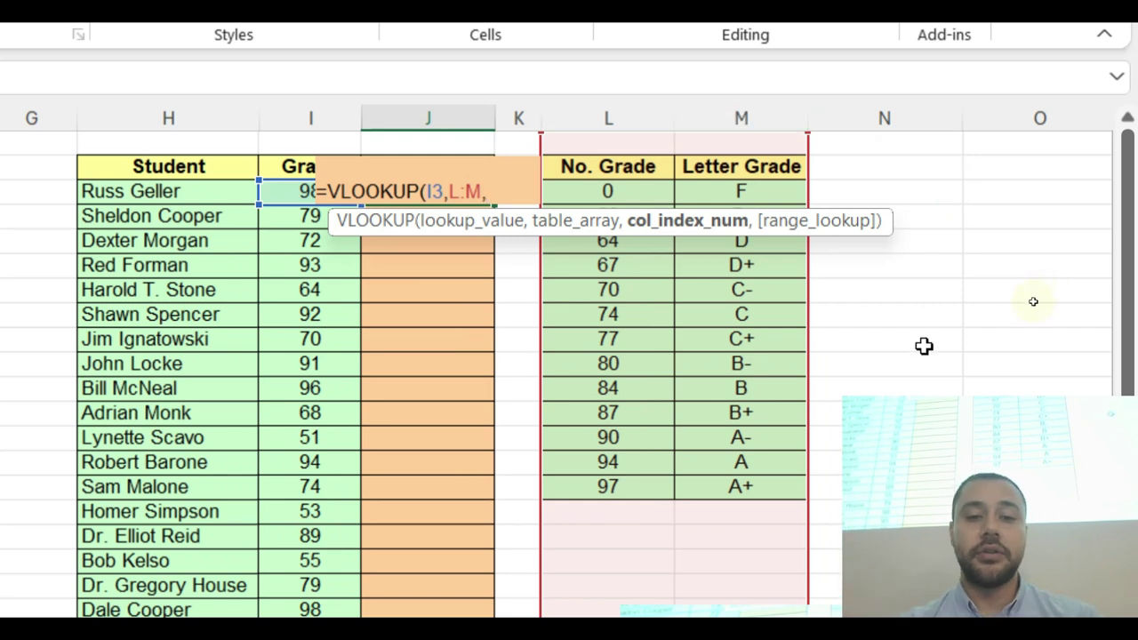
text(2,1)
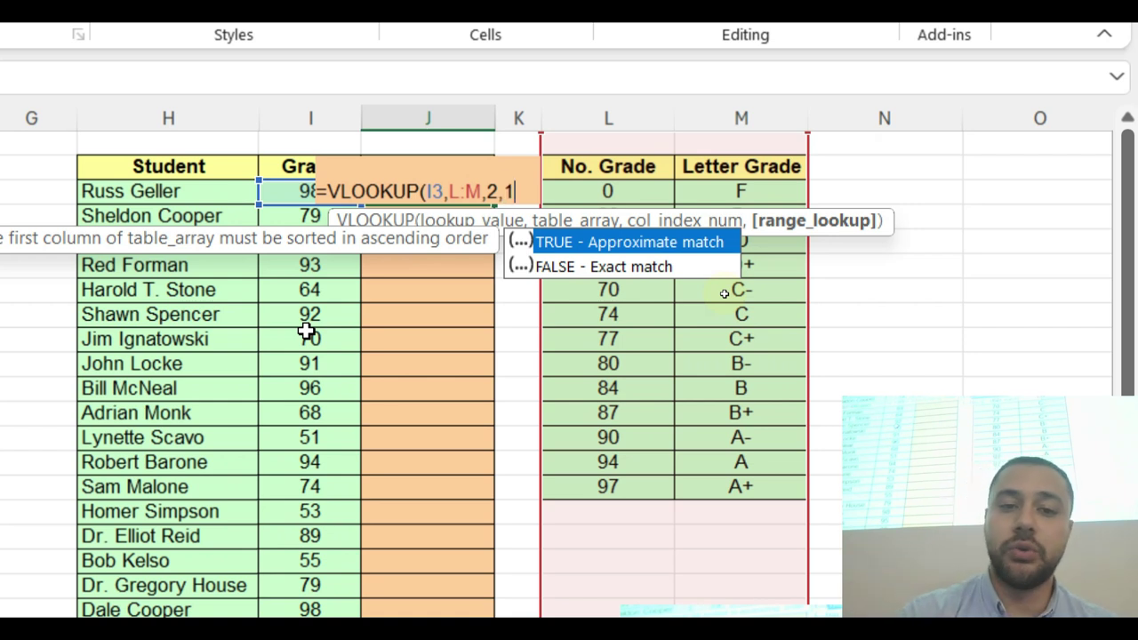
key(Return)
click(418, 191)
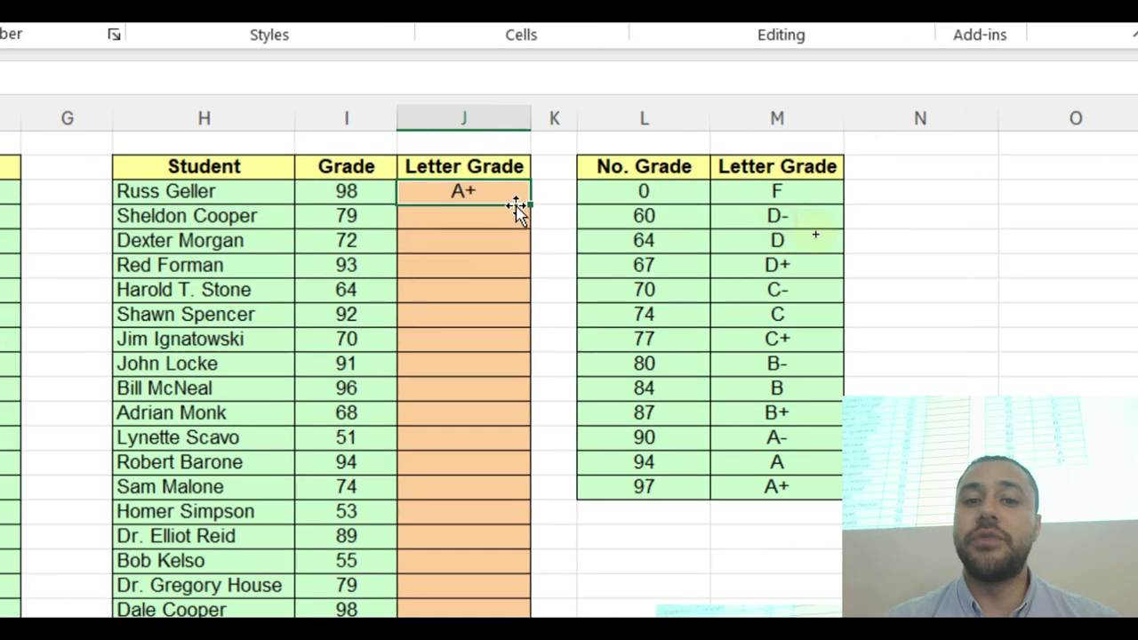
Step: Fill letter grades down column J, spot-check several students, and open 03-Date to Period Conversion
double_click(530, 205)
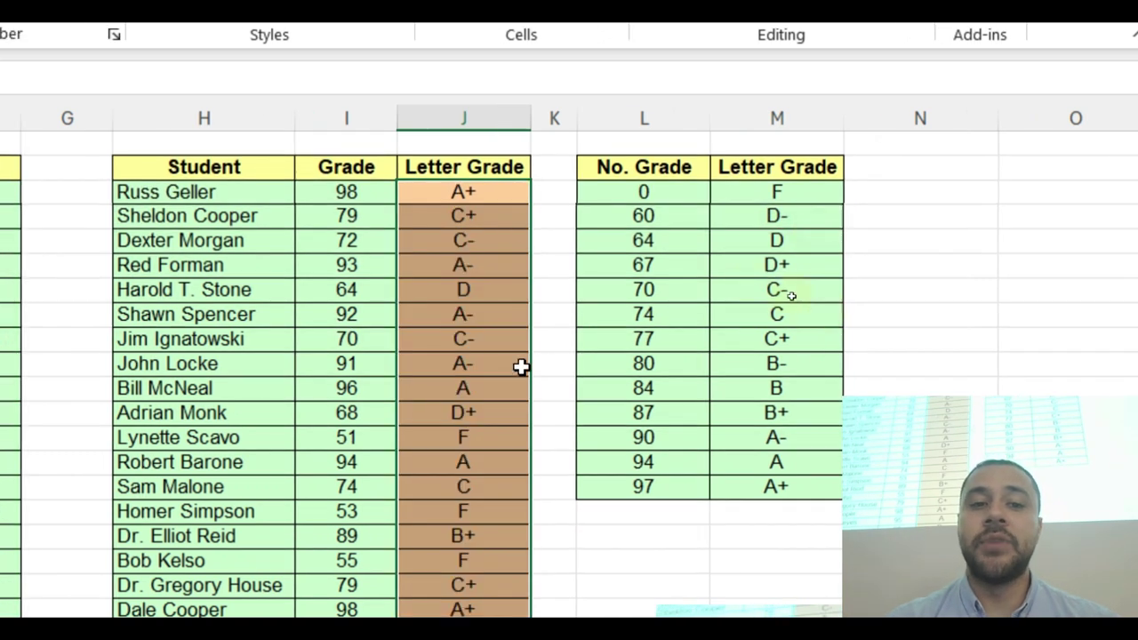
click(354, 269)
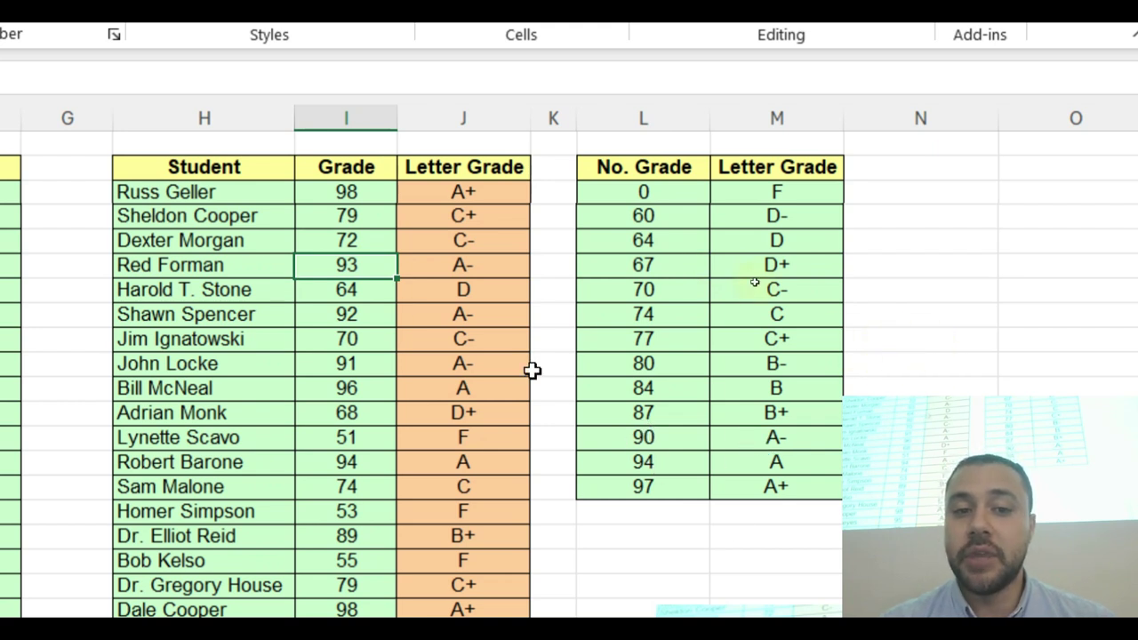
drag(445, 267, 376, 266)
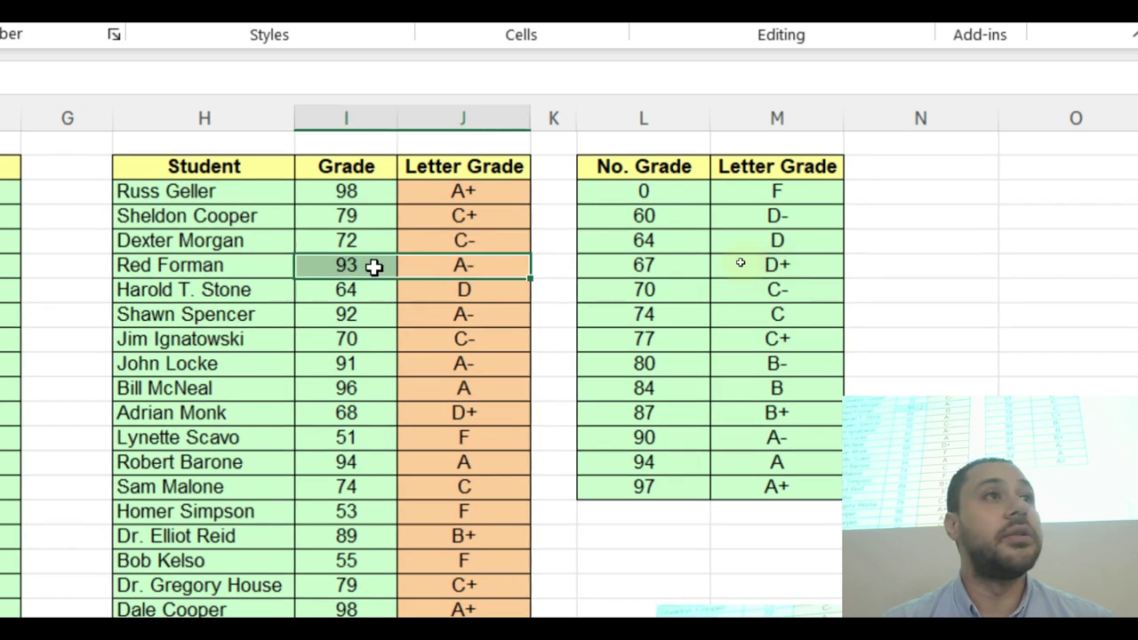
click(373, 364)
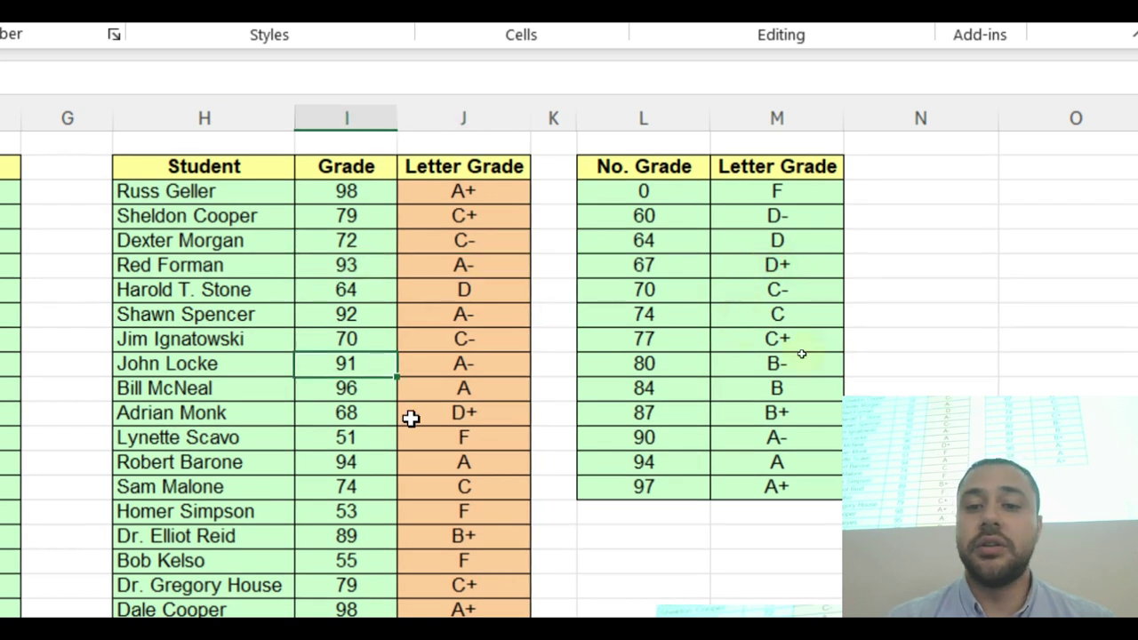
click(354, 439)
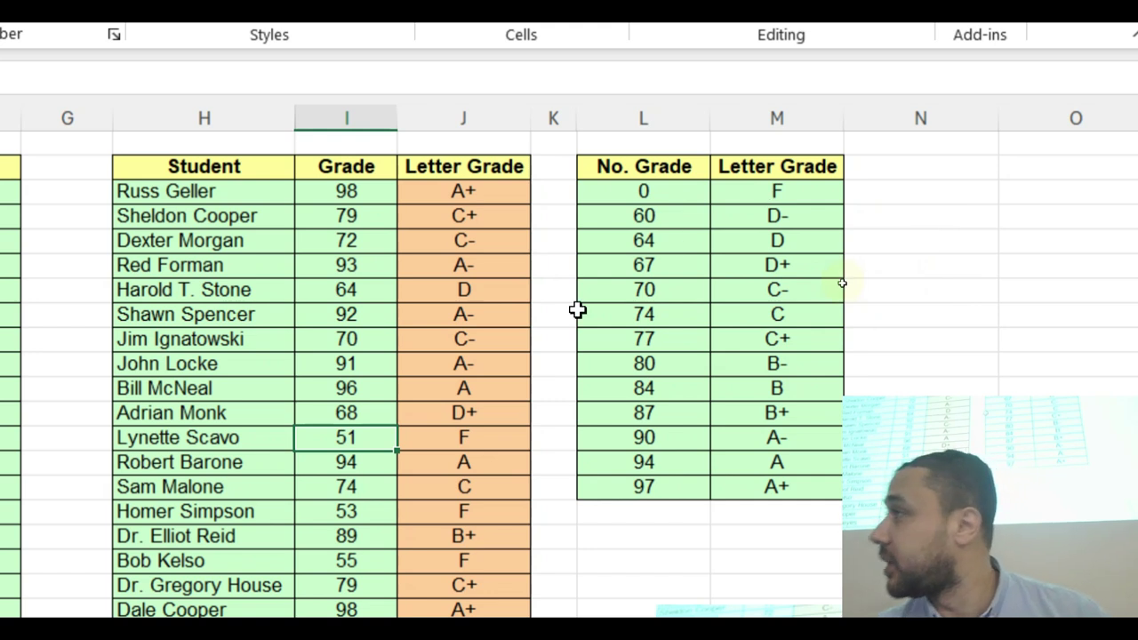
click(327, 413)
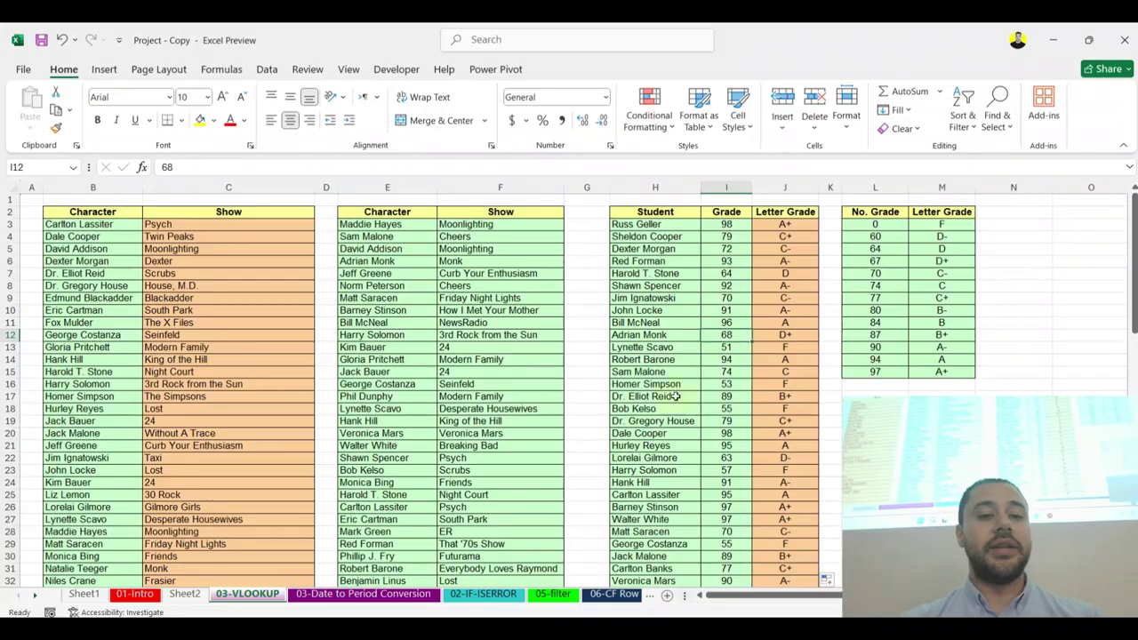
click(369, 594)
click(276, 262)
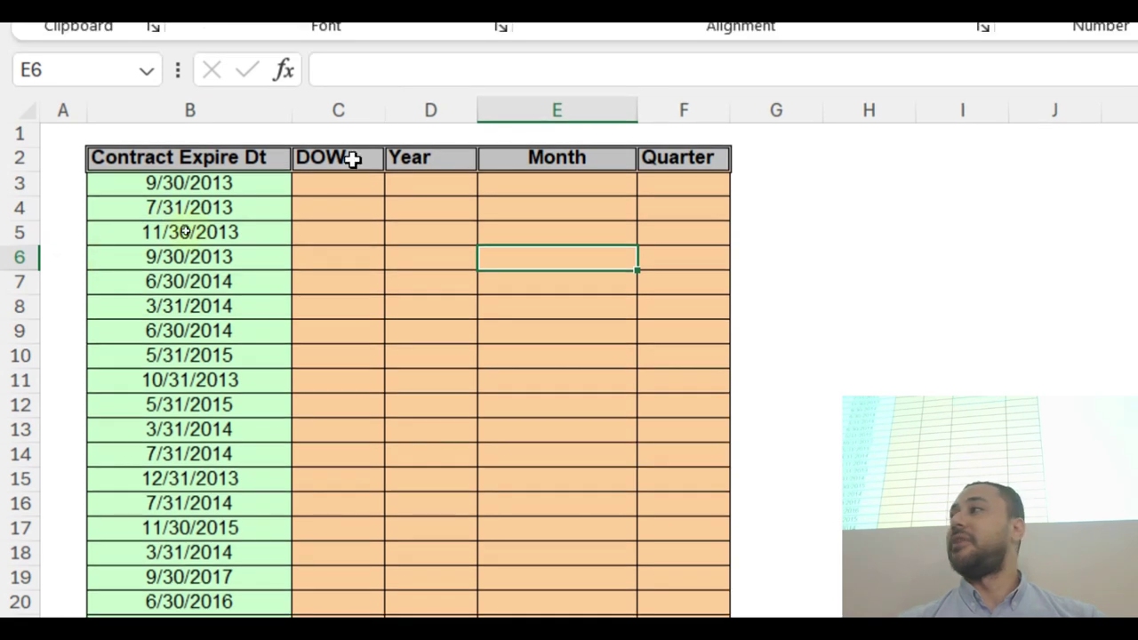
drag(360, 109, 653, 110)
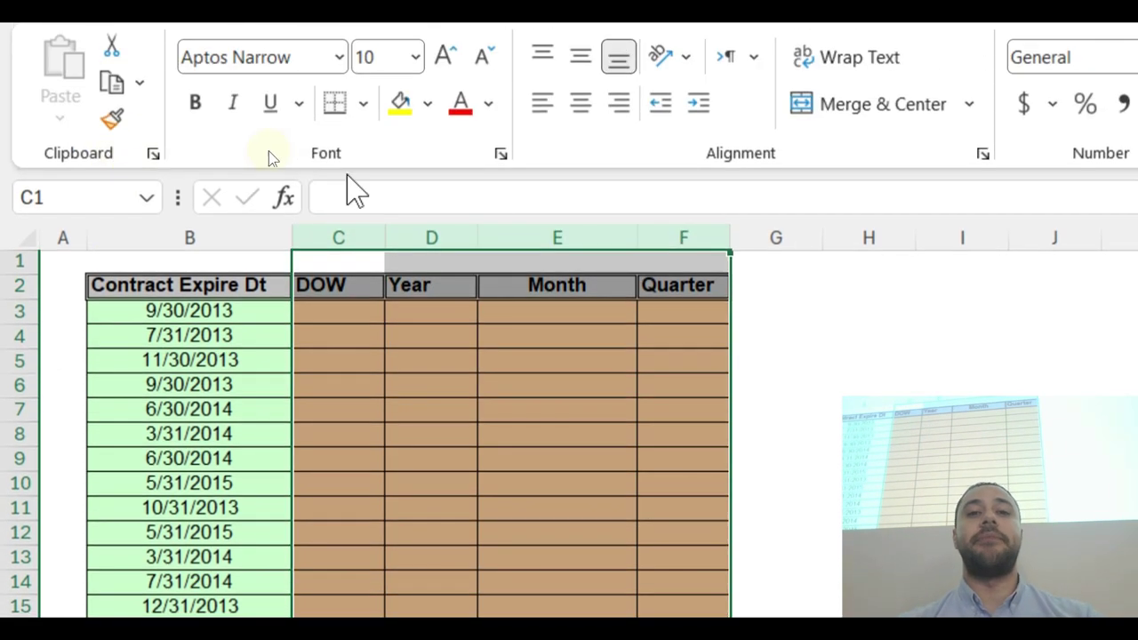
click(338, 315)
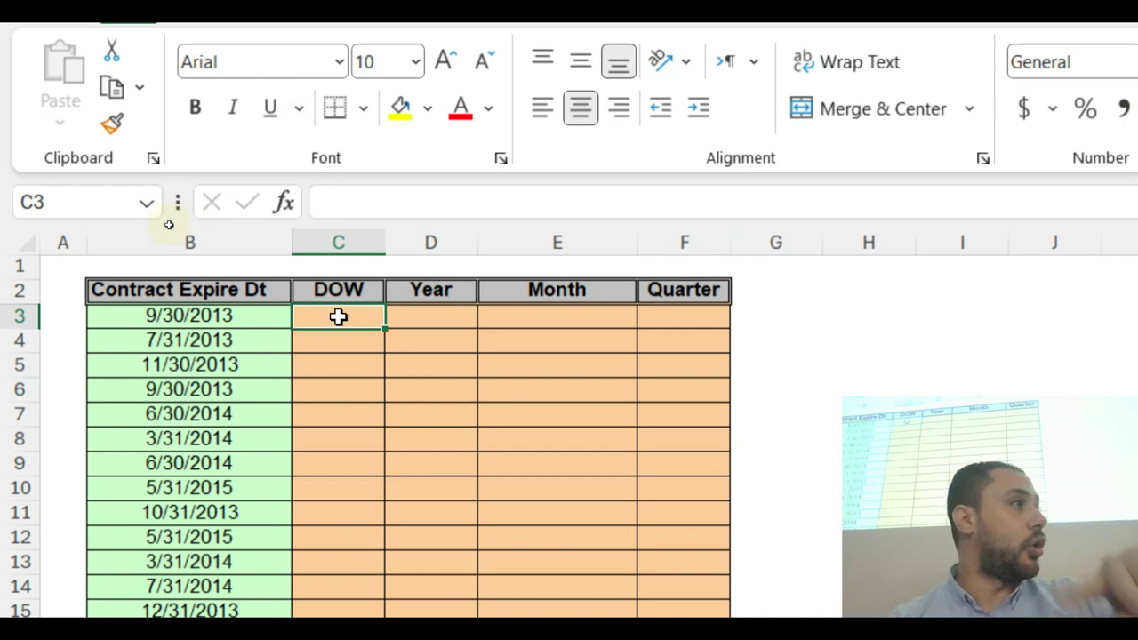
click(327, 383)
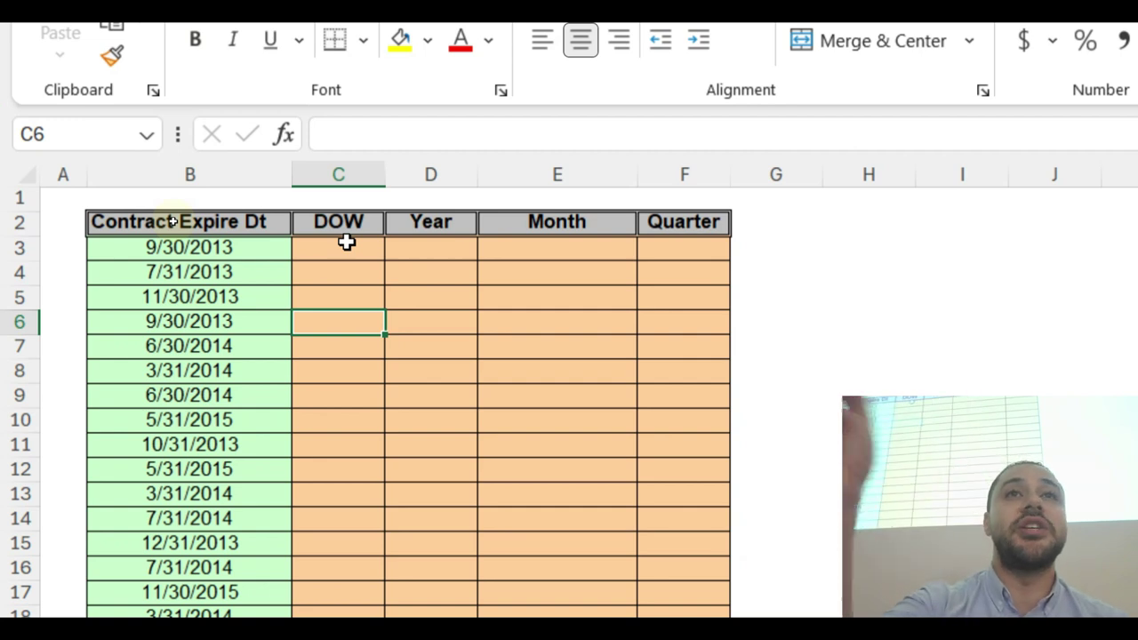
Step: Enter =TEXT(B3,"dddd") in C3 so the first DOW cell shows Monday
click(346, 244)
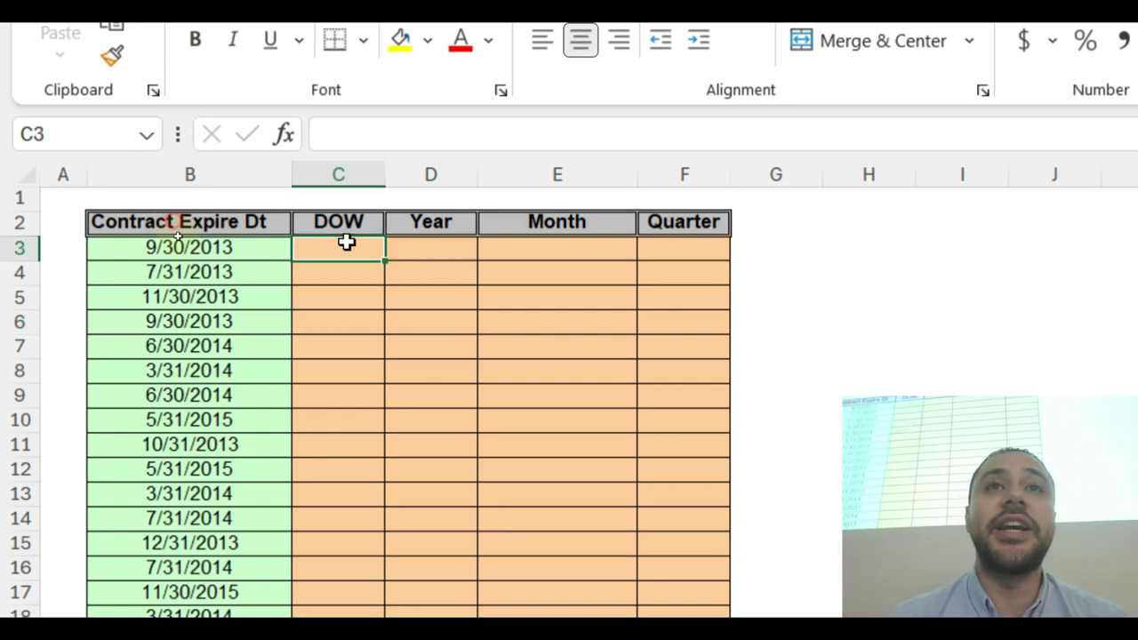
text(=)
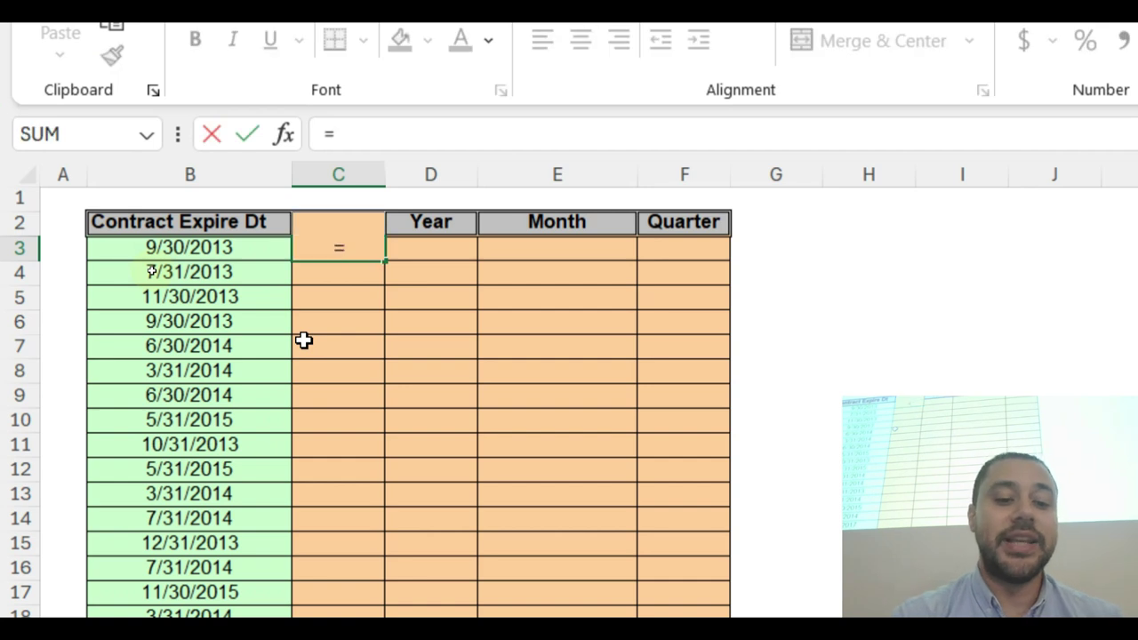
text(tes)
key(BackSpace)
text(x)
key(Tab)
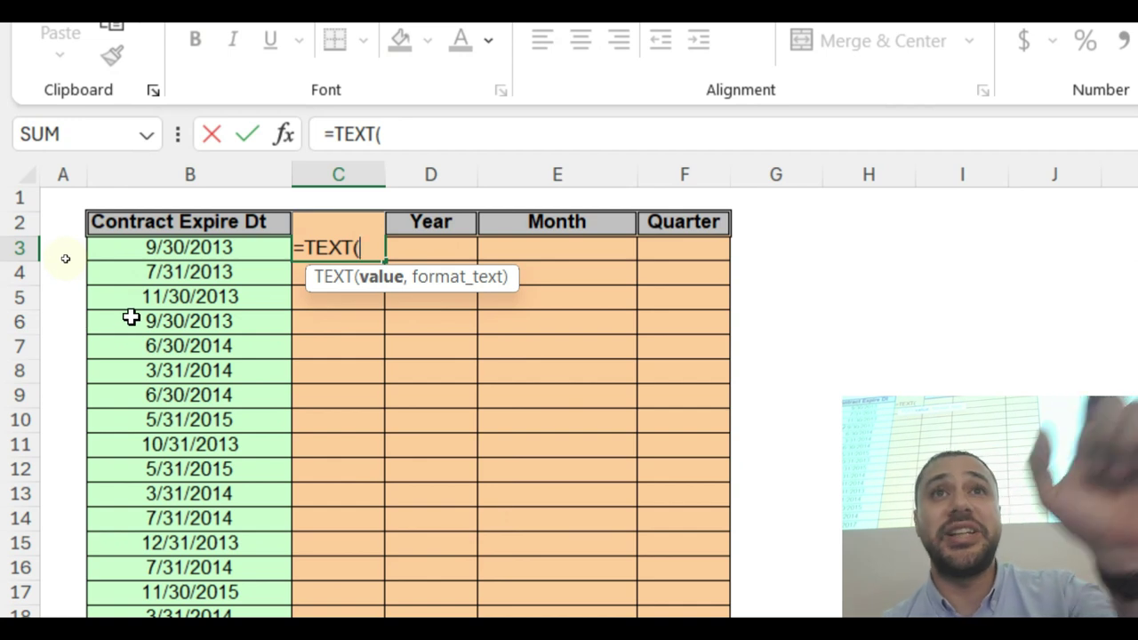
click(175, 245)
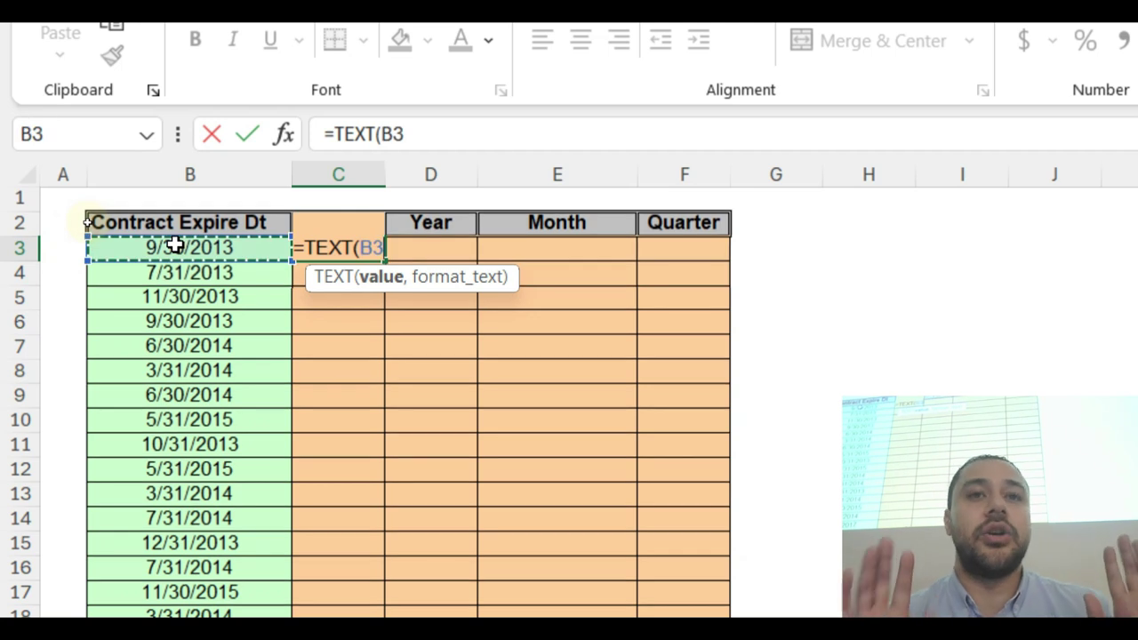
text(,)
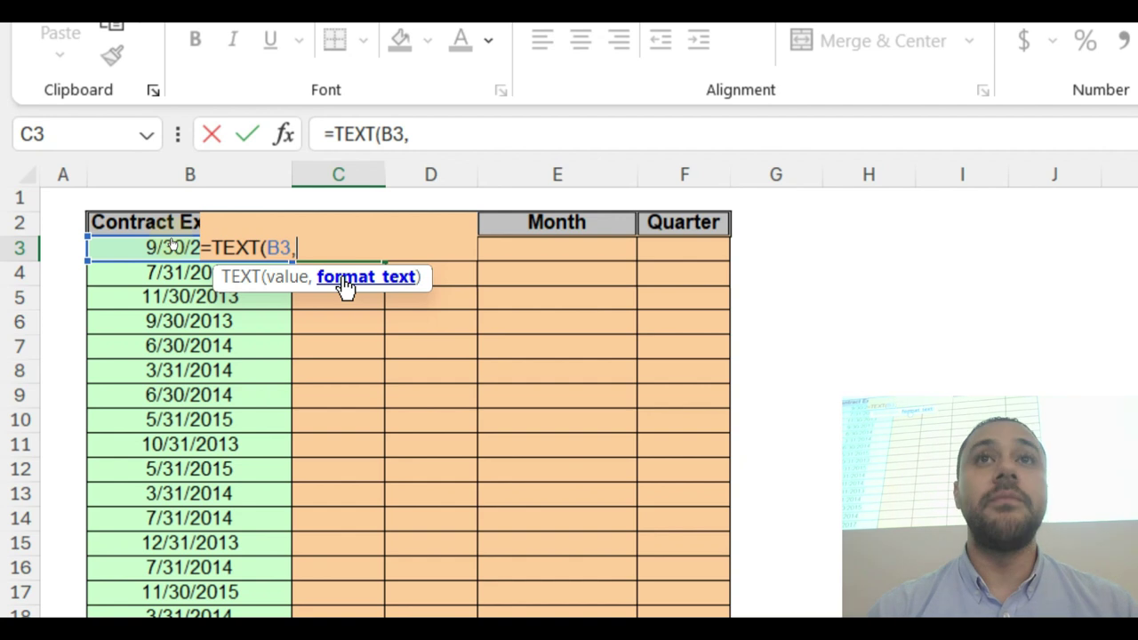
text("dddd)
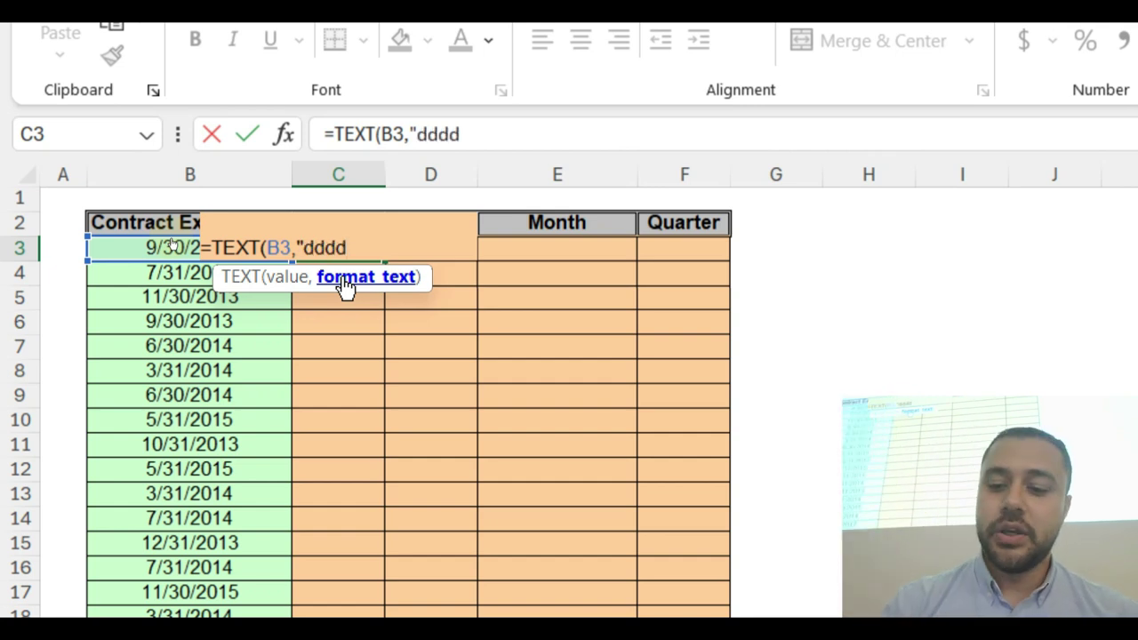
key(Return)
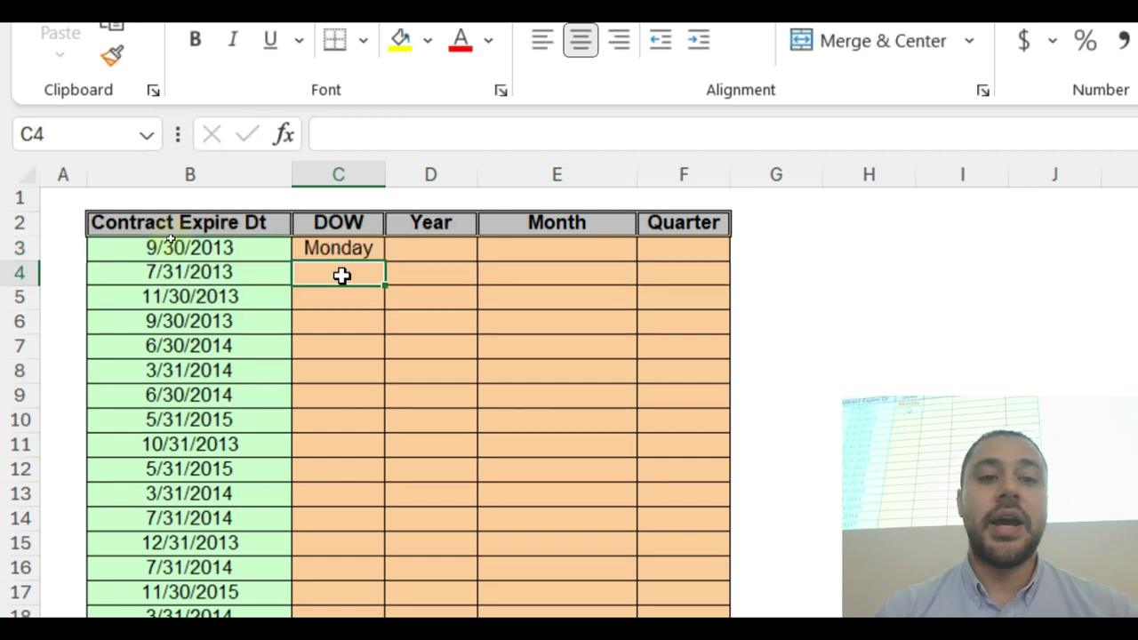
Step: Shorten C3's TEXT format code to "ddd", then to "dd", to compare the results
click(351, 248)
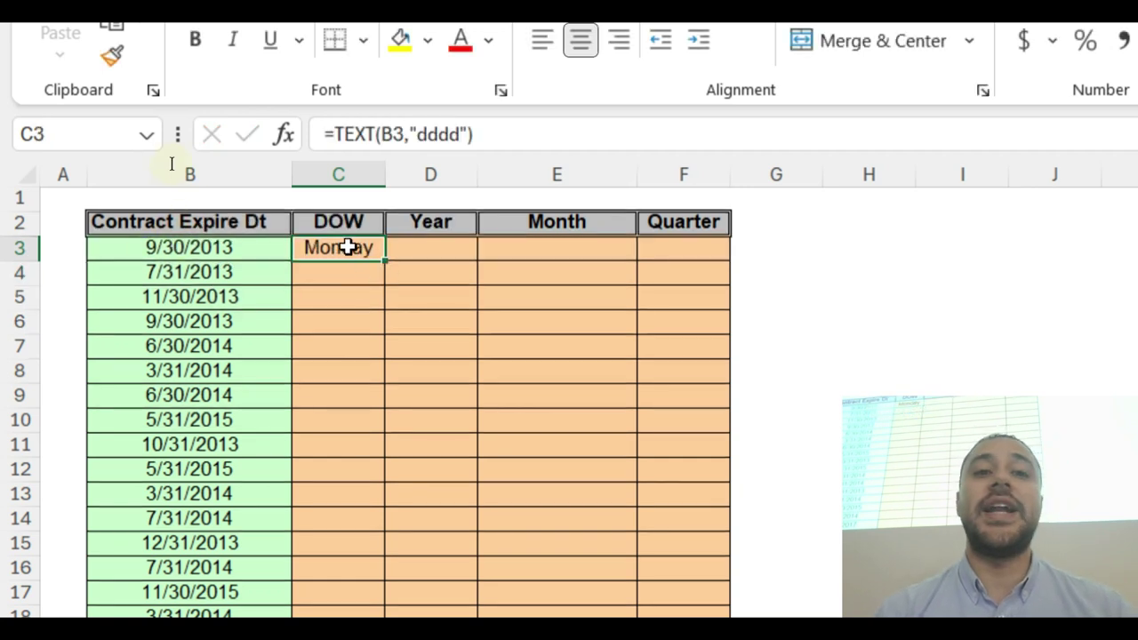
click(455, 134)
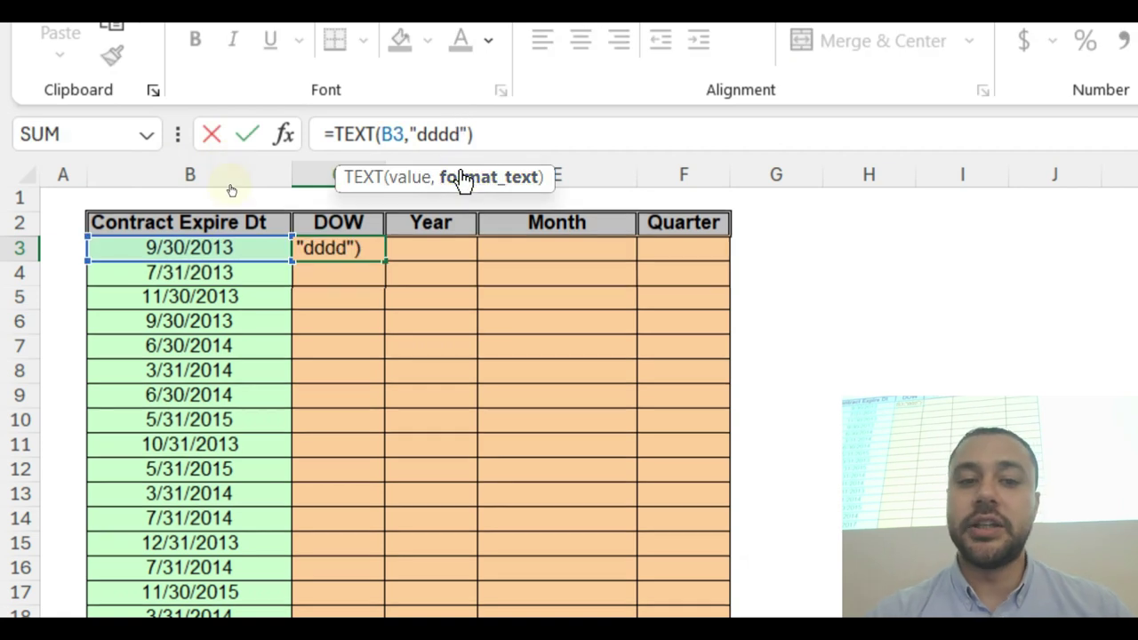
key(BackSpace)
key(Return)
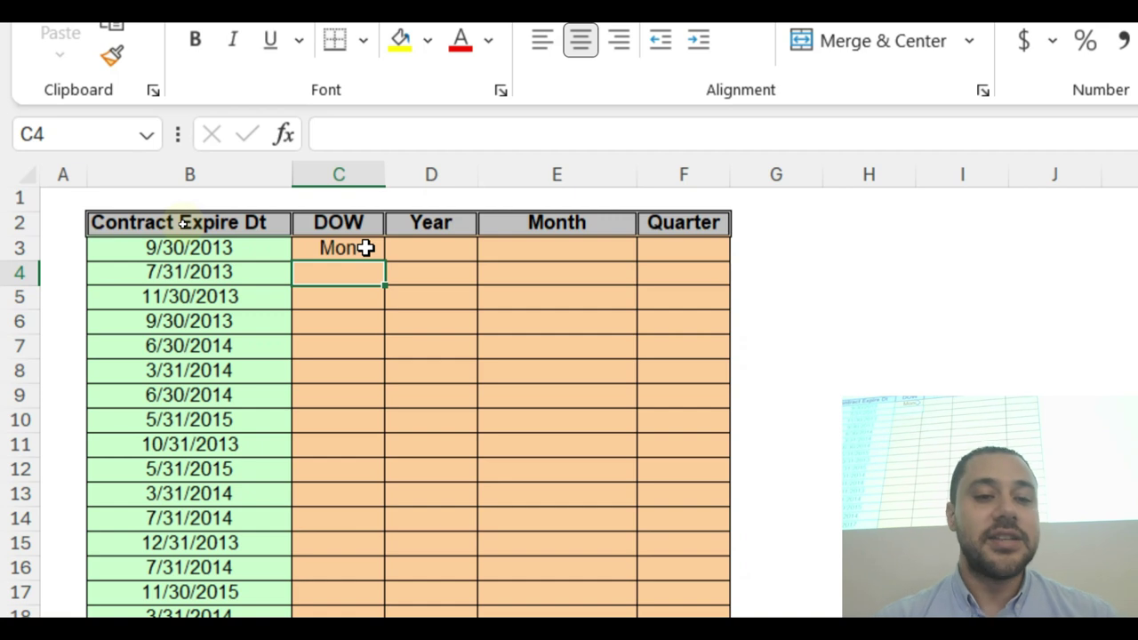
click(366, 248)
click(451, 133)
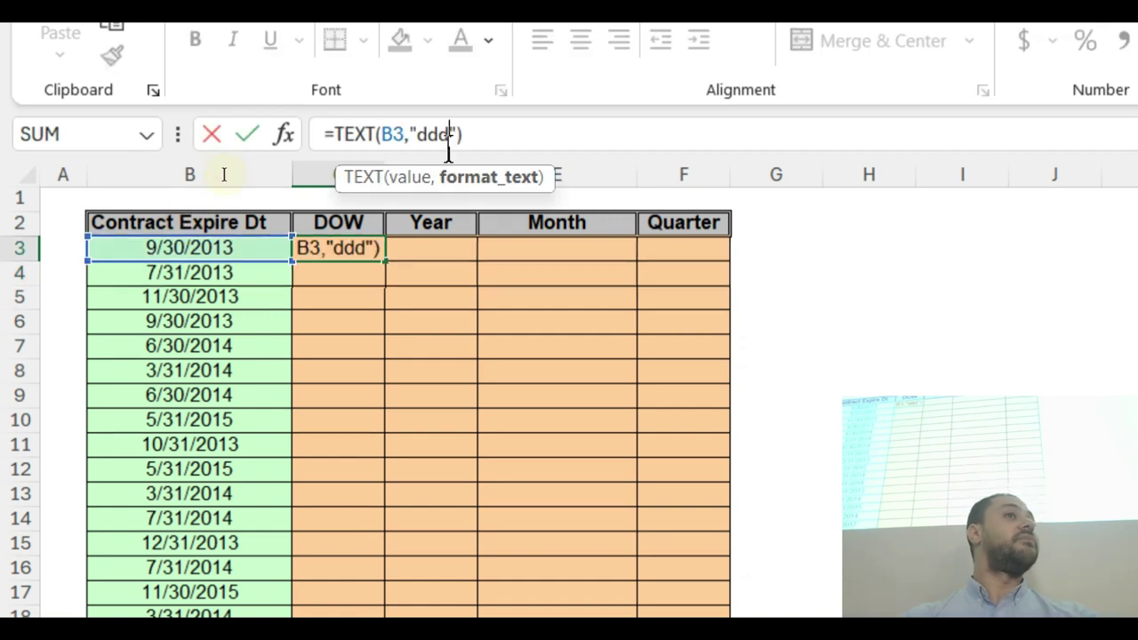
key(BackSpace)
key(Return)
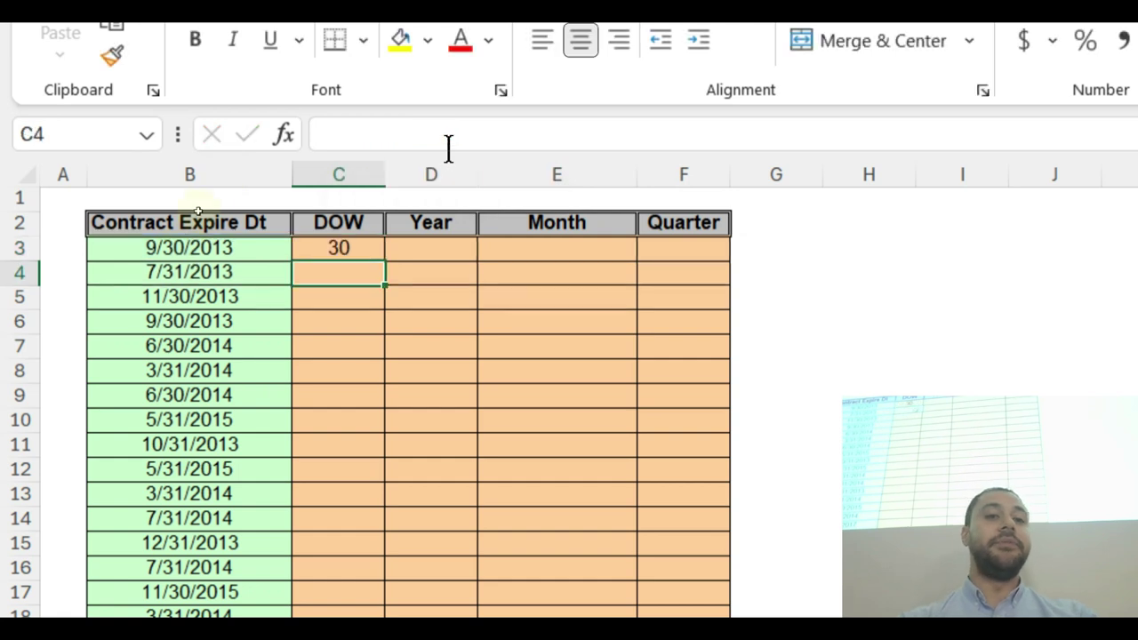
Step: Lengthen the format back through "ddd" to "dddd" so C3 reads Monday again
click(355, 254)
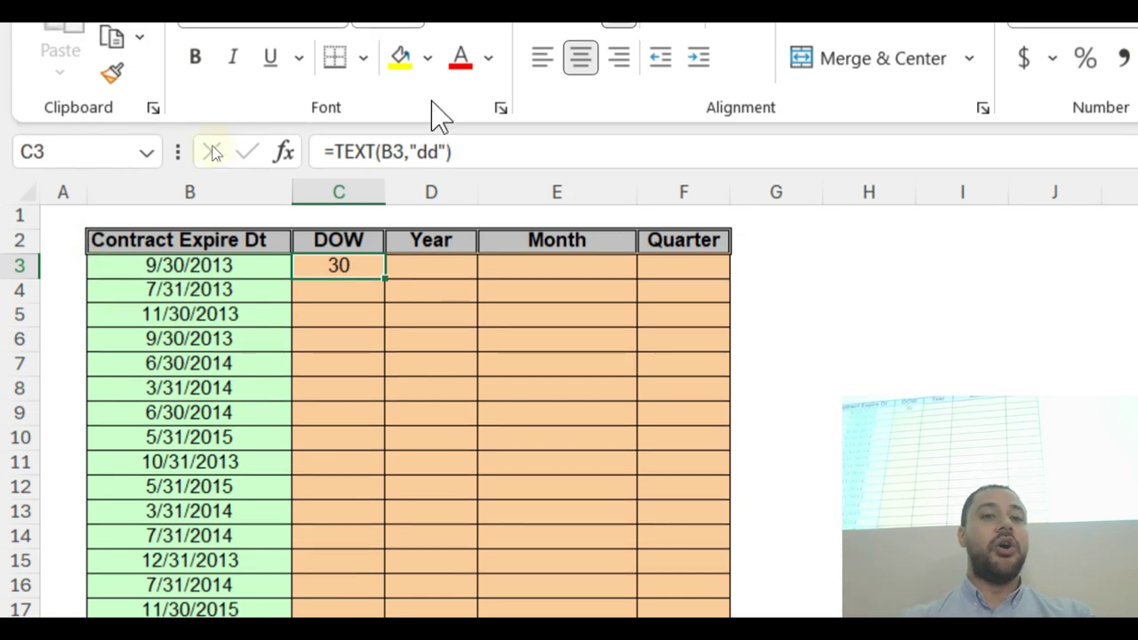
click(428, 134)
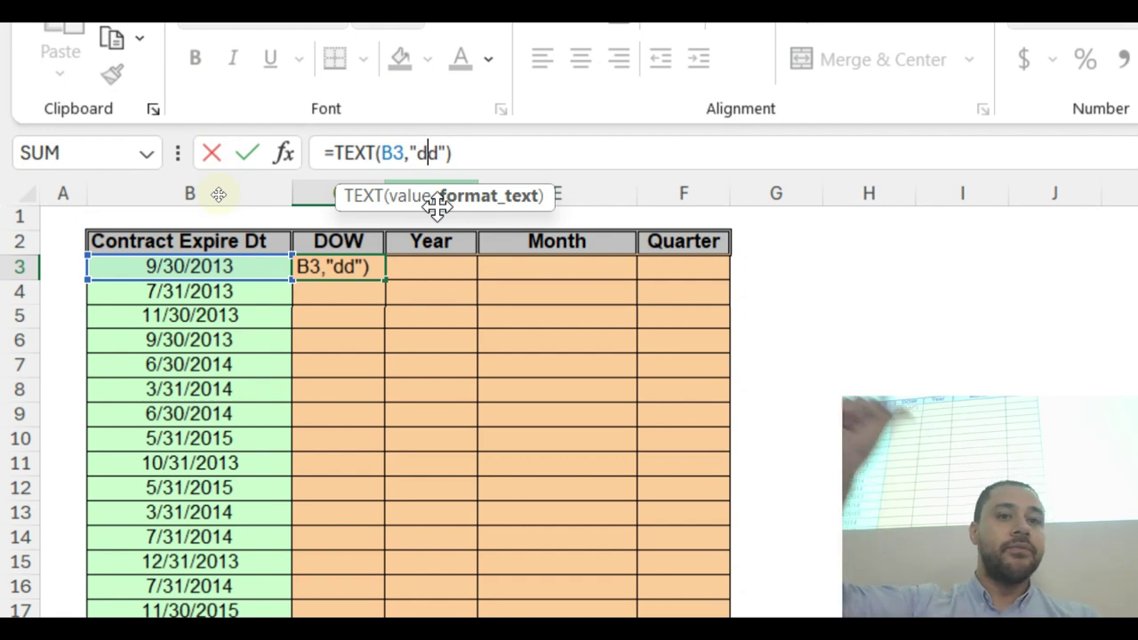
text(d)
key(Return)
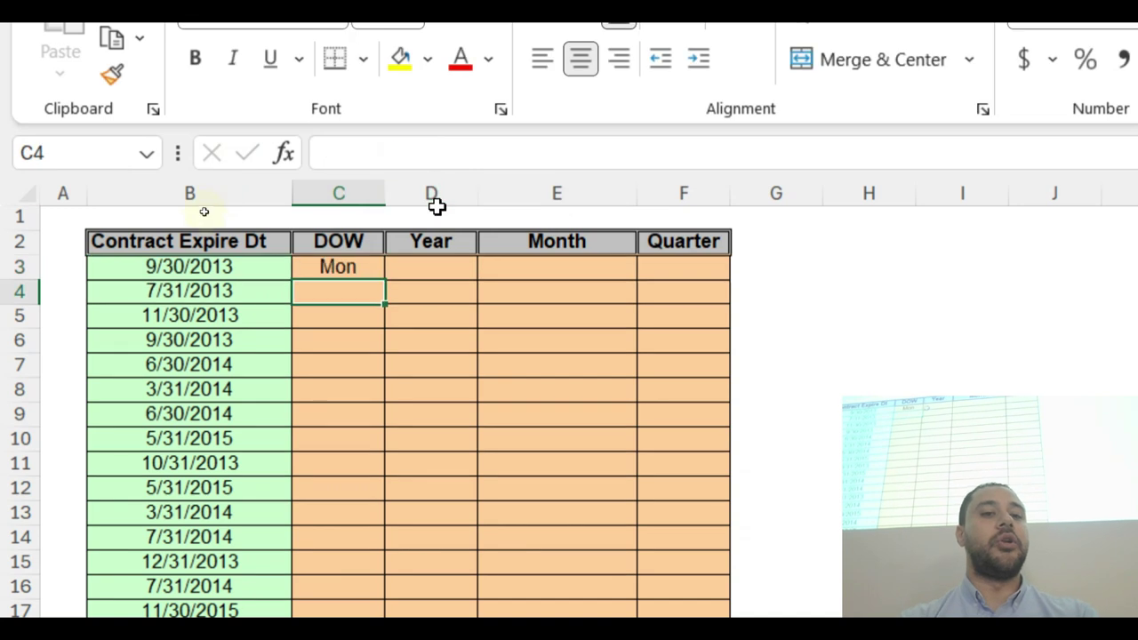
click(360, 267)
click(440, 147)
text(dddd"))
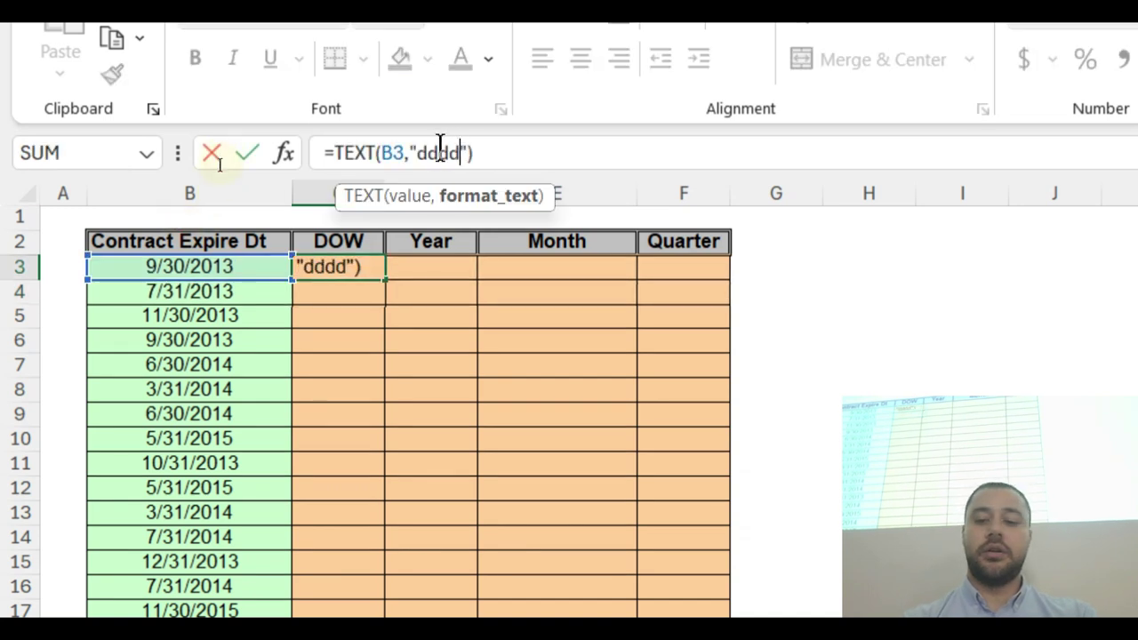
key(Return)
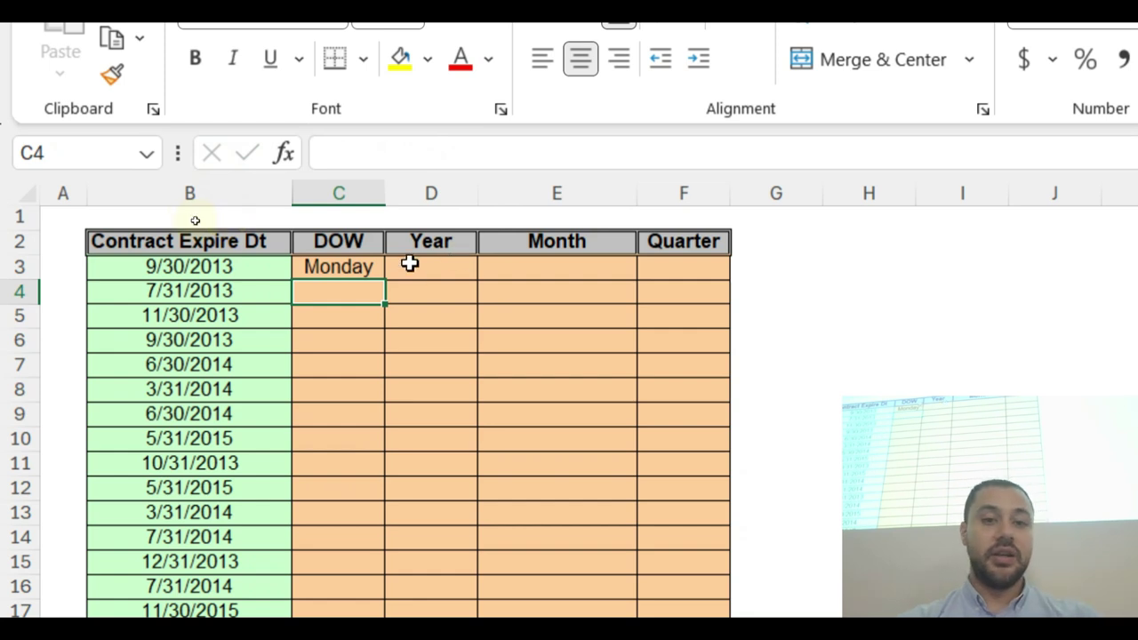
Step: Fill C3's weekday formula down column C and autofit the column so Wednesday fits
click(368, 267)
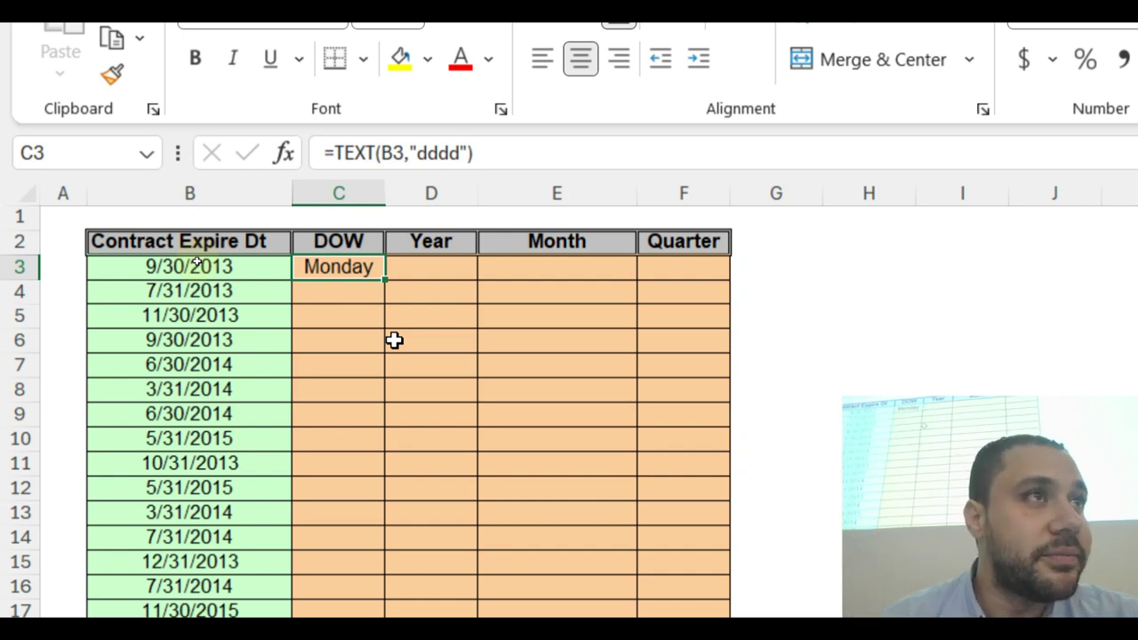
double_click(383, 275)
click(336, 295)
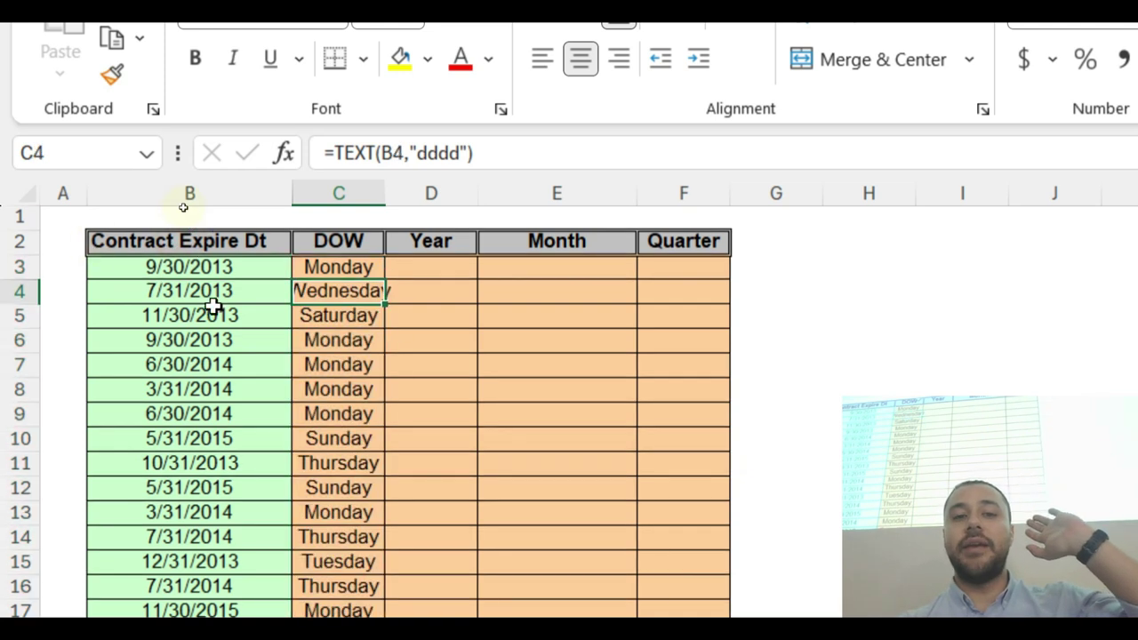
double_click(385, 193)
click(481, 276)
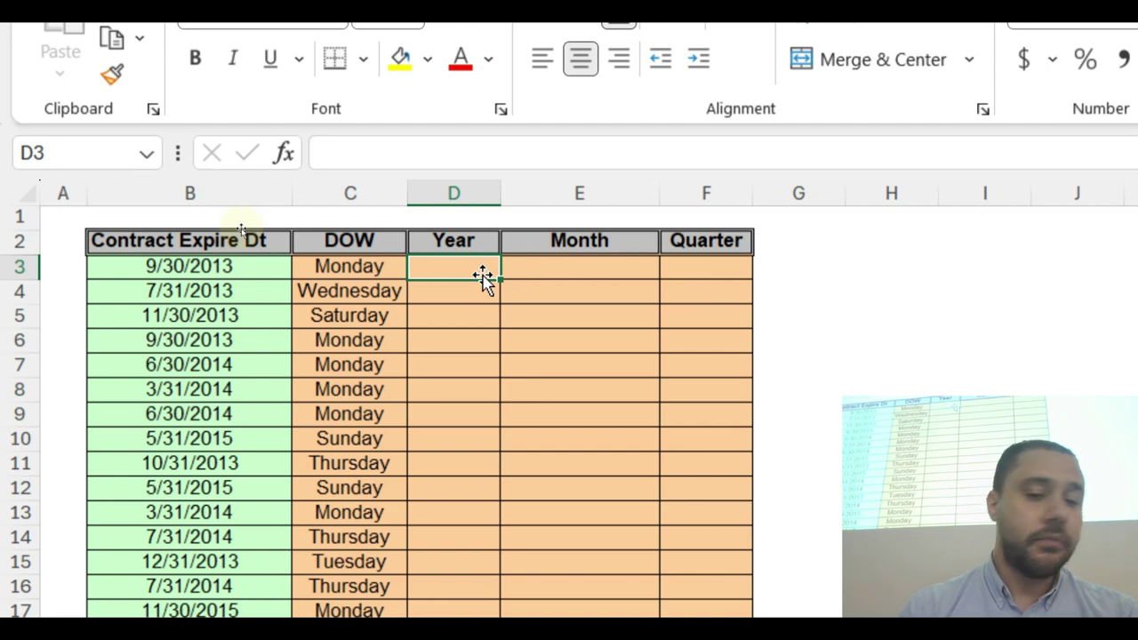
Step: Enter =YEAR(B3) in D3 and fill it down column D, giving years like 2013 and 2014
text(=ye)
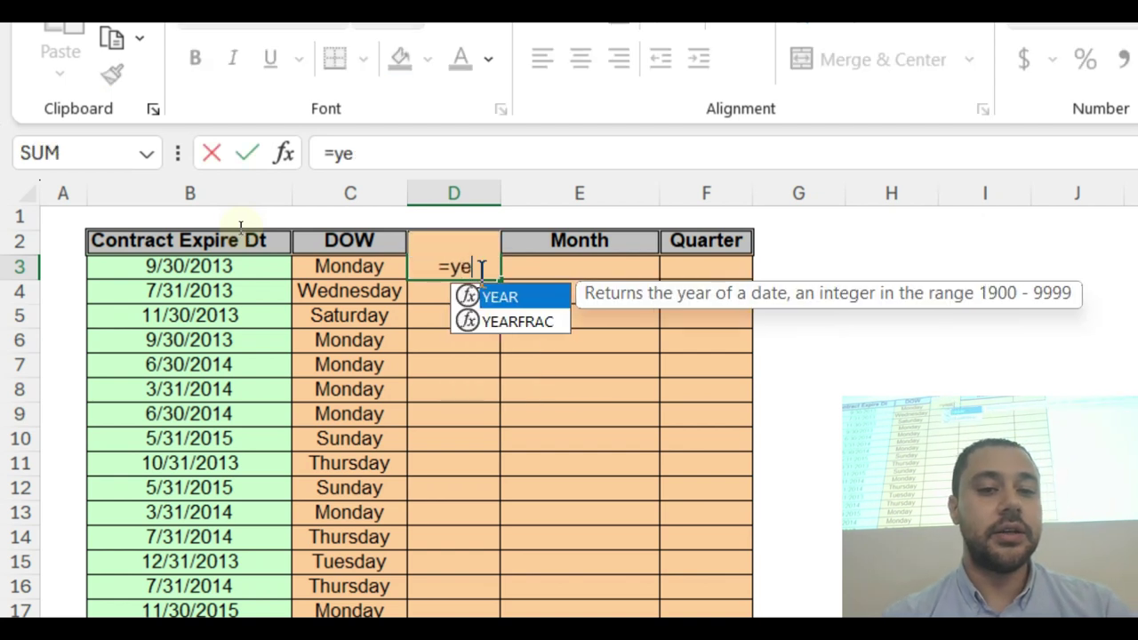
key(Tab)
click(281, 267)
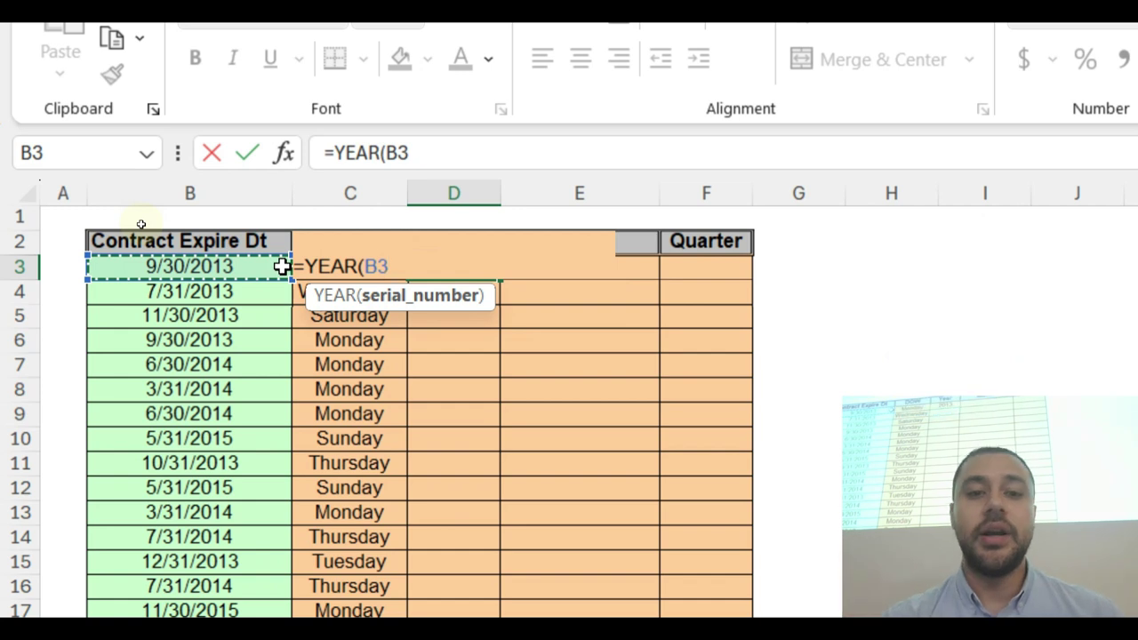
key(Return)
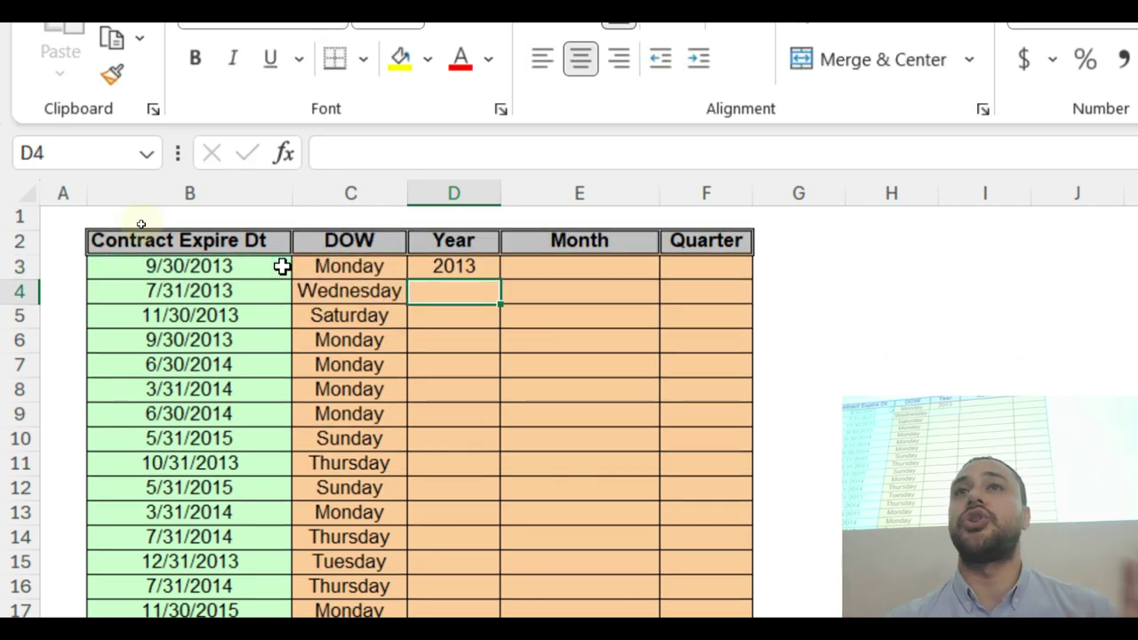
click(464, 267)
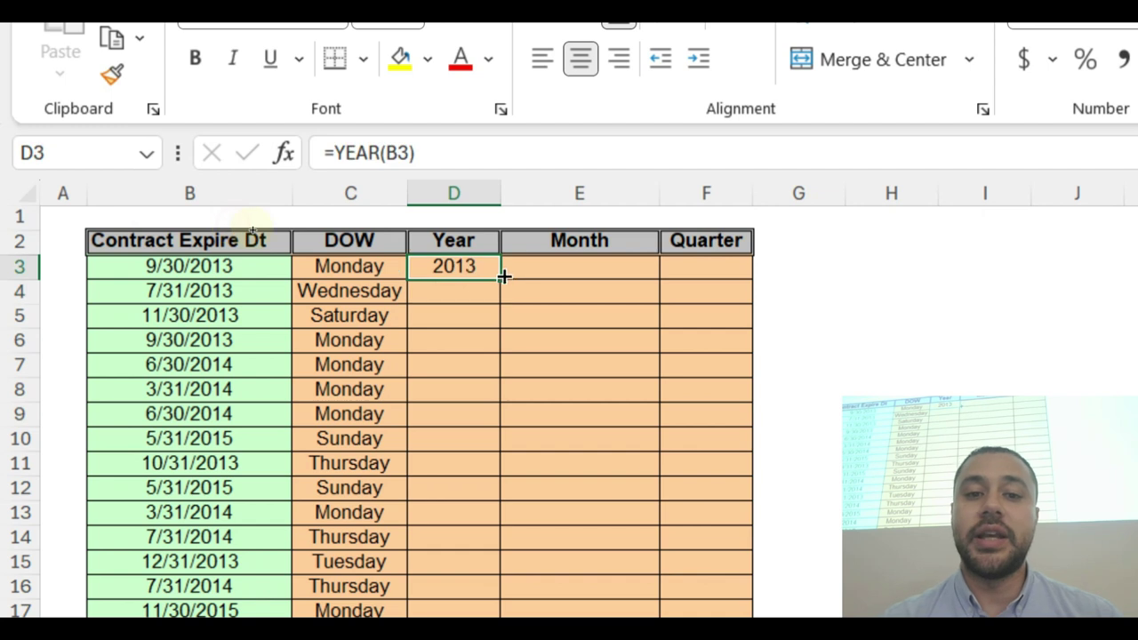
double_click(502, 278)
click(456, 339)
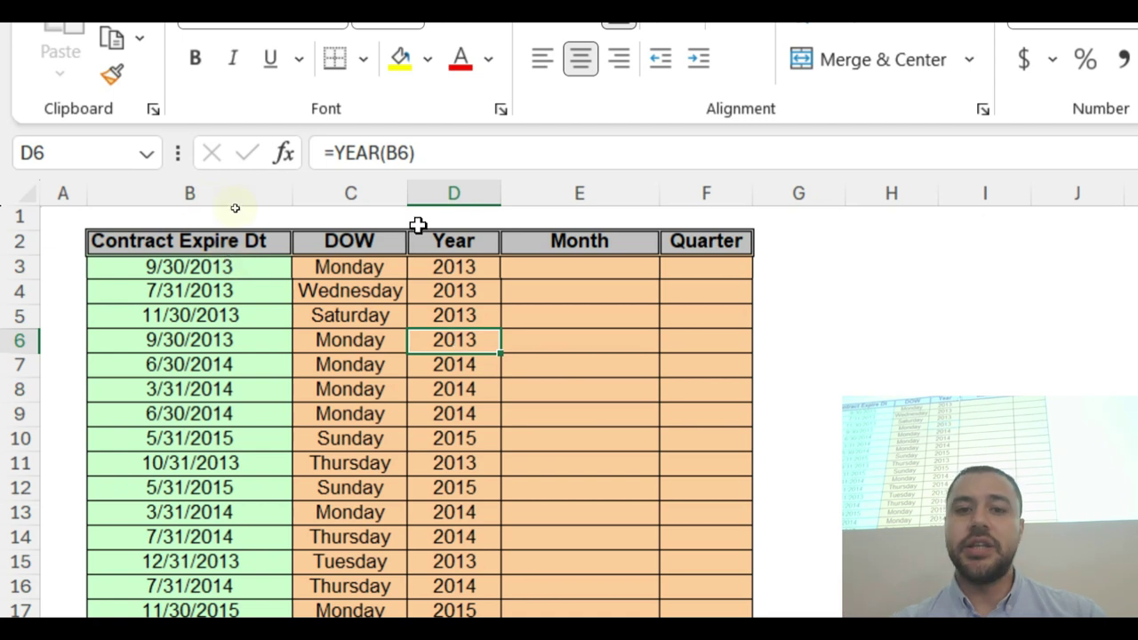
click(516, 268)
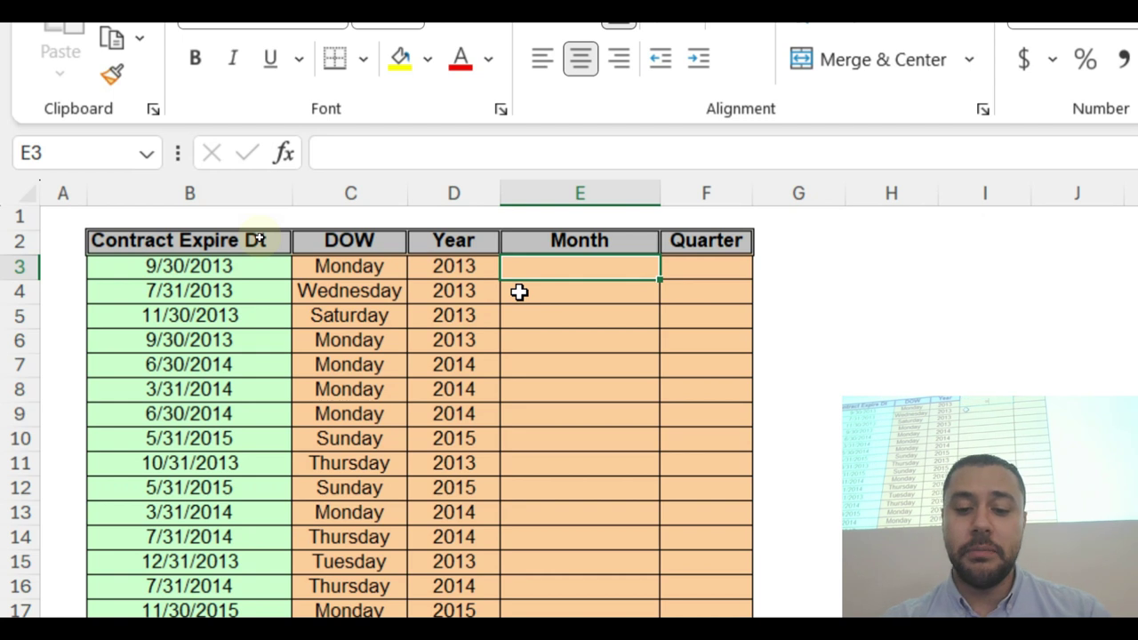
Step: Enter =MONTH(B3) in E3 and fill it down column E, showing 9, 7, 11, and so on
text(=mon)
key(Tab)
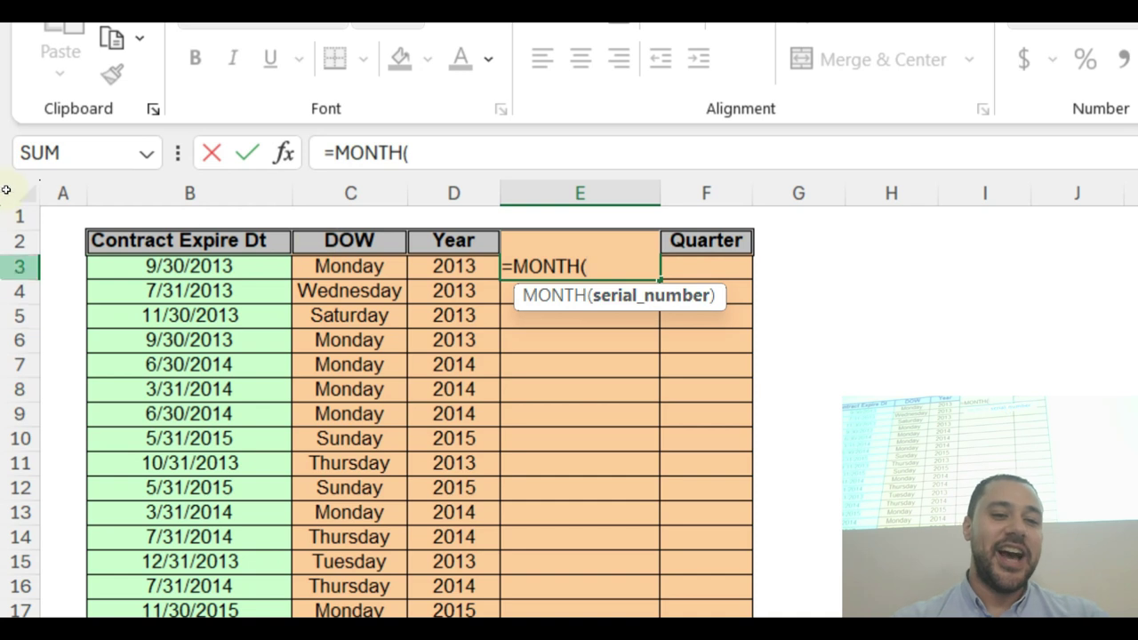
click(183, 266)
key(Return)
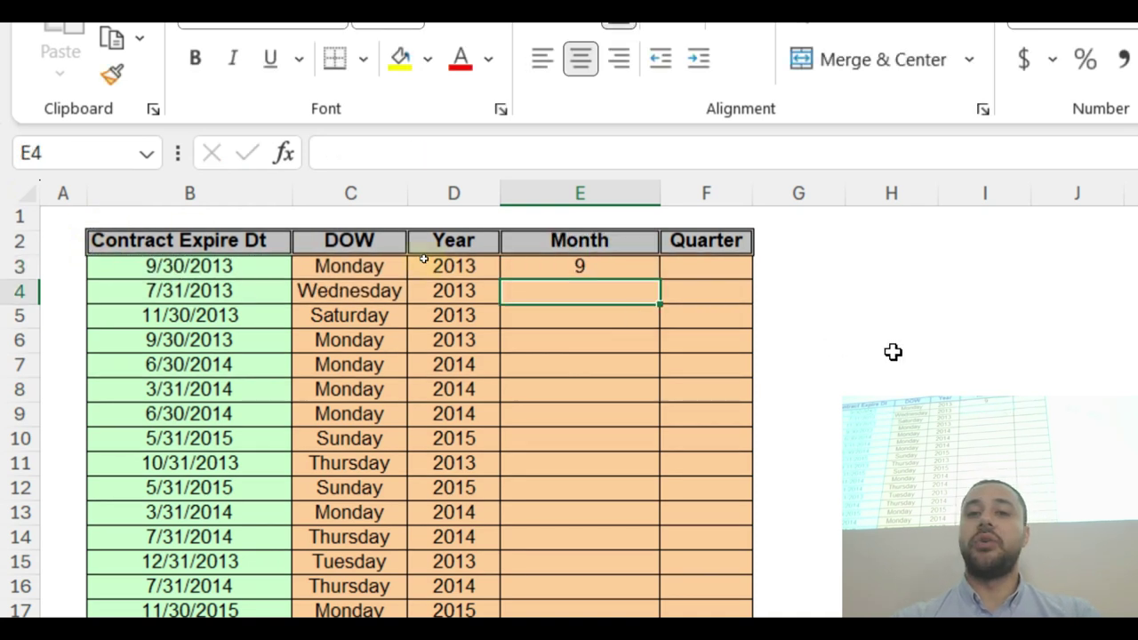
click(649, 266)
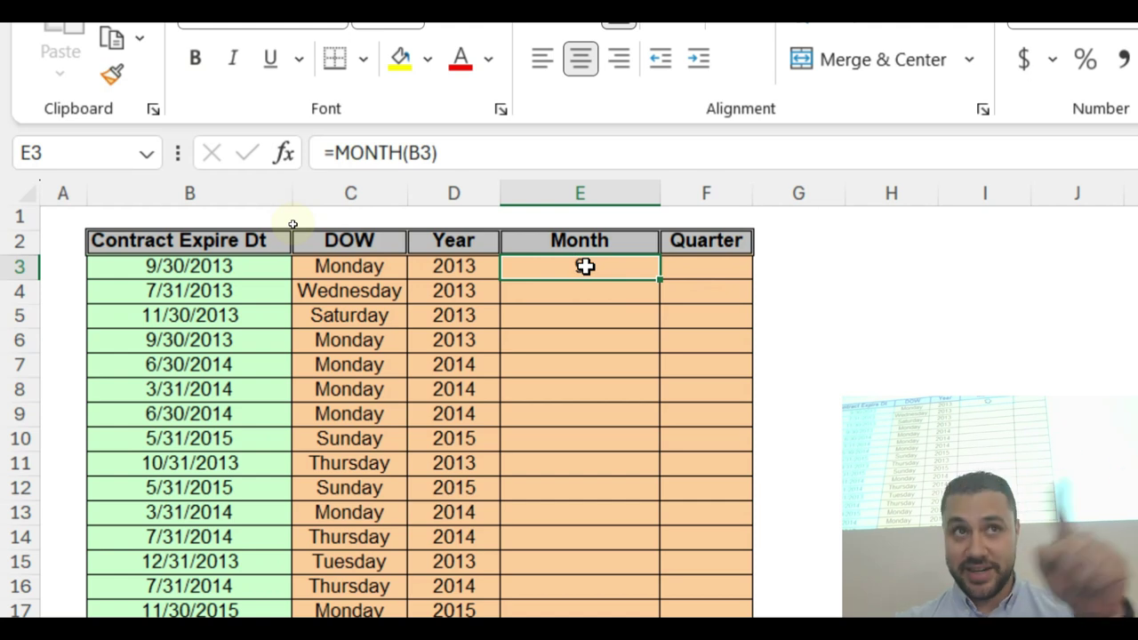
double_click(659, 278)
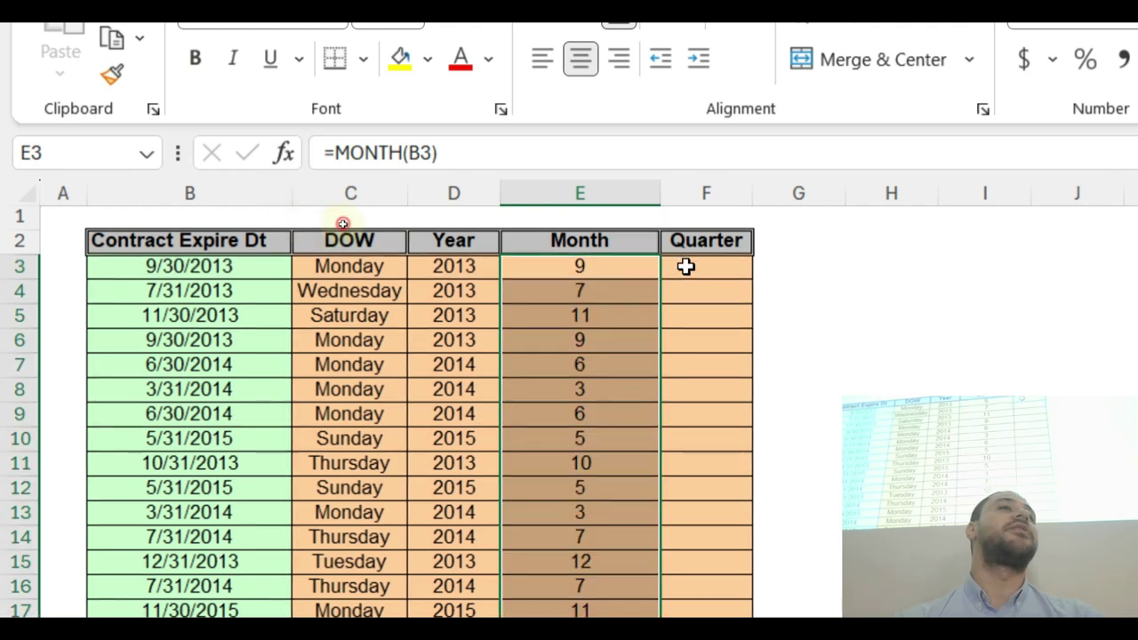
click(686, 267)
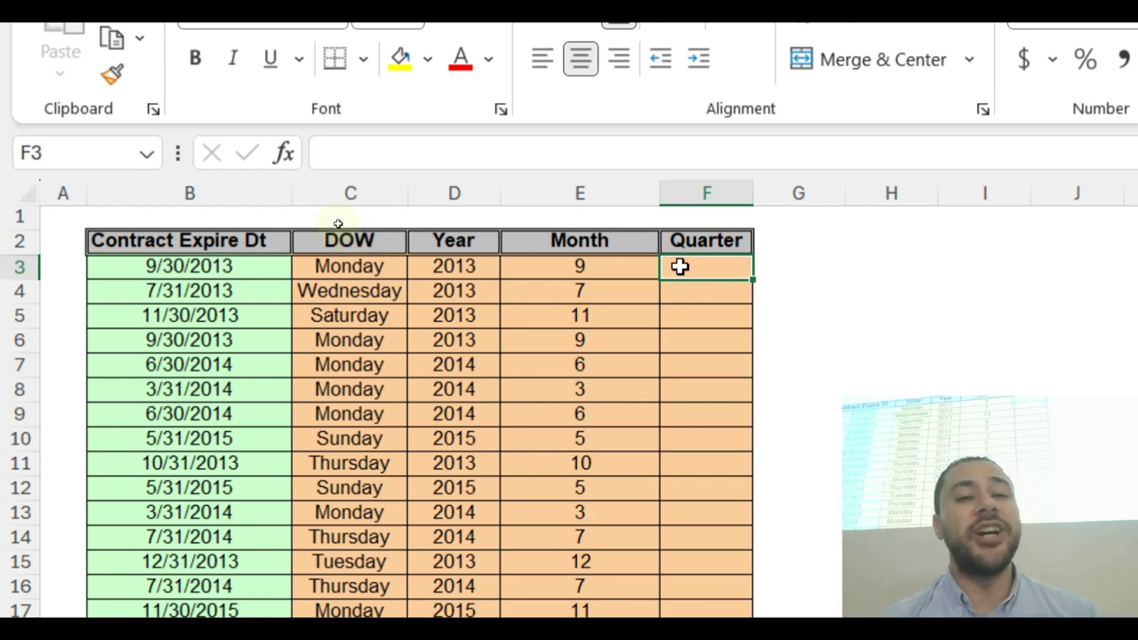
Step: Enter =E3/3 in F3 to divide the first month number by 3
click(642, 279)
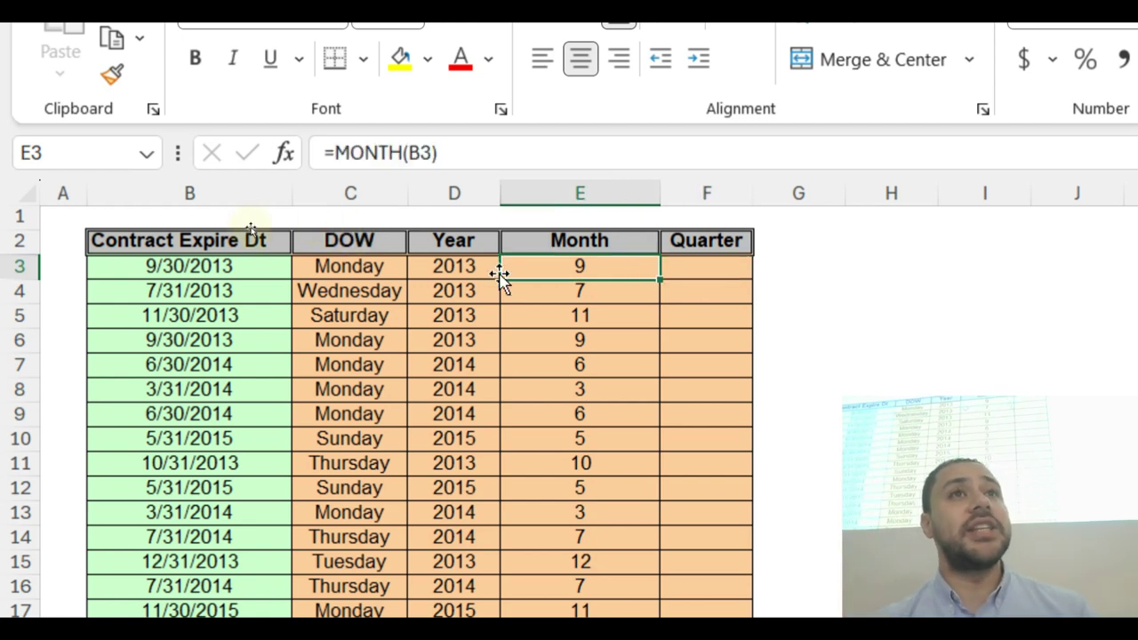
click(736, 250)
click(741, 274)
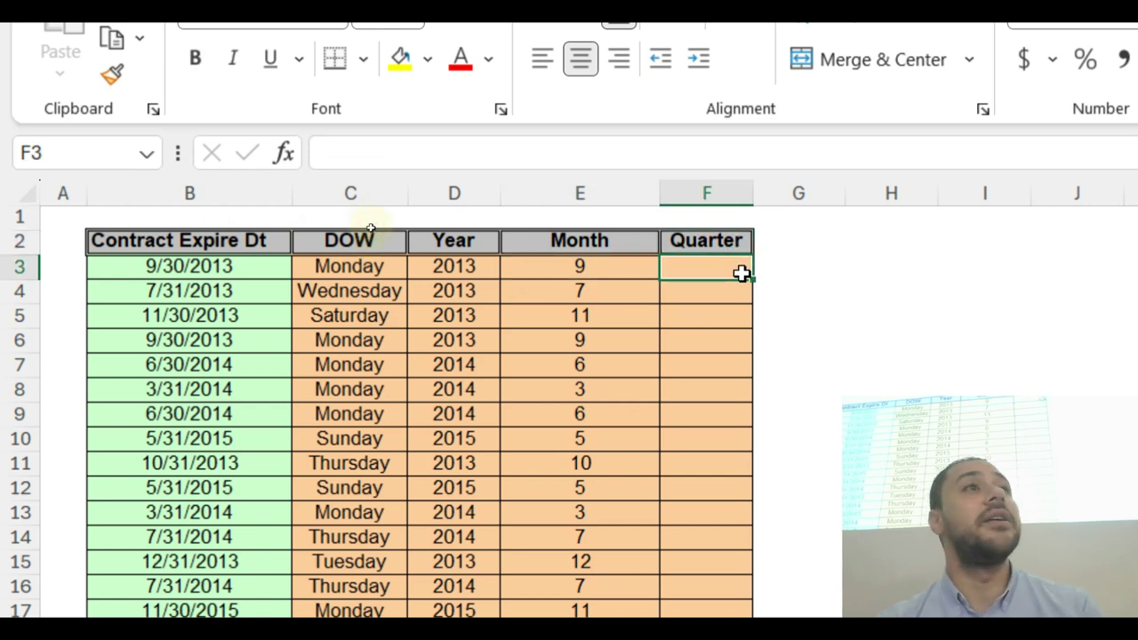
text(=)
key(Left)
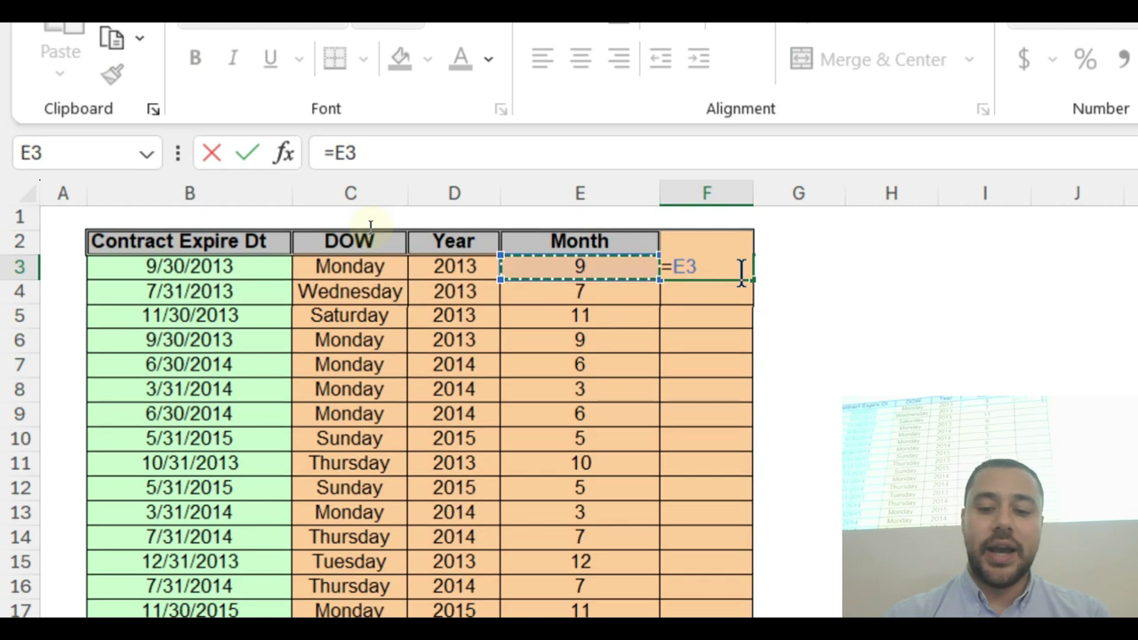
text(/3)
key(Return)
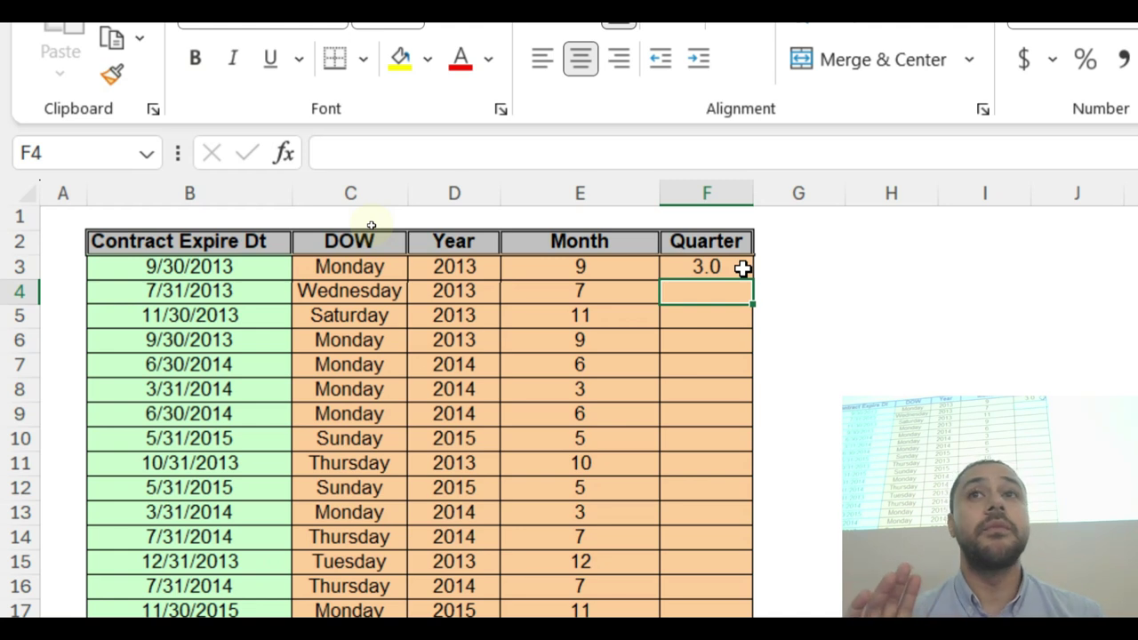
Step: Fill the =E3/3 formula down column F, then cancel the stray edit in F3
click(741, 268)
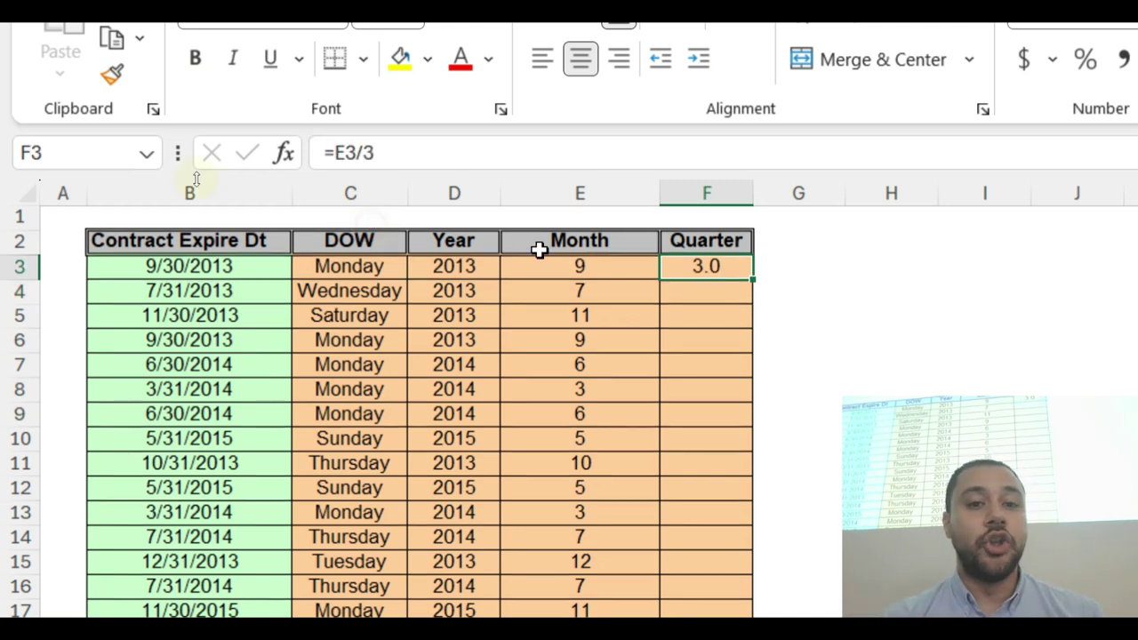
click(588, 267)
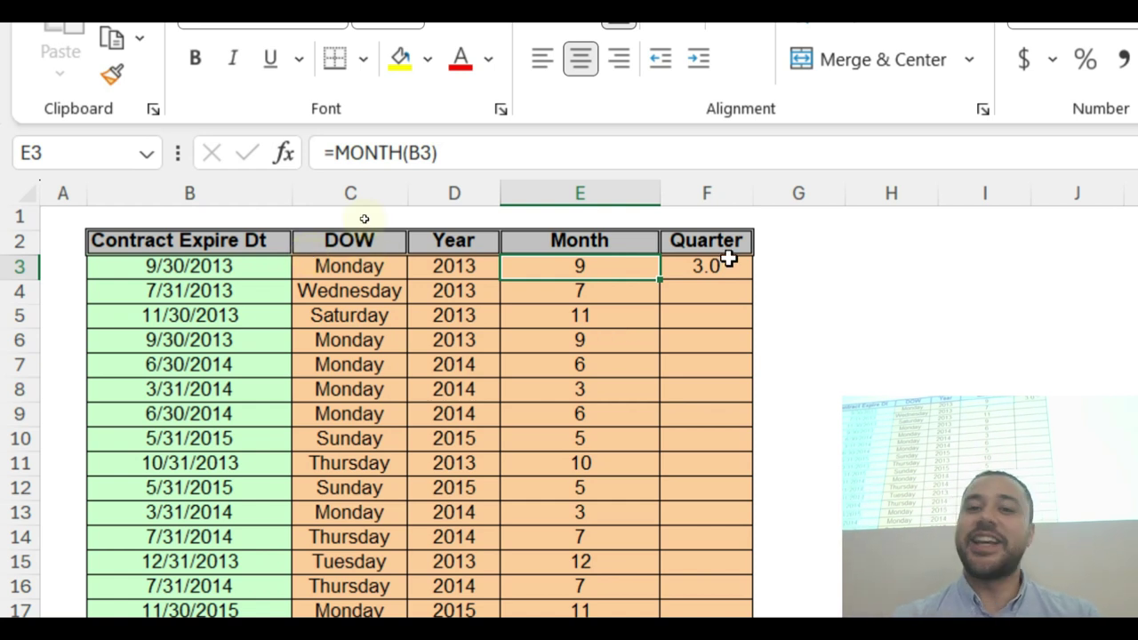
click(751, 296)
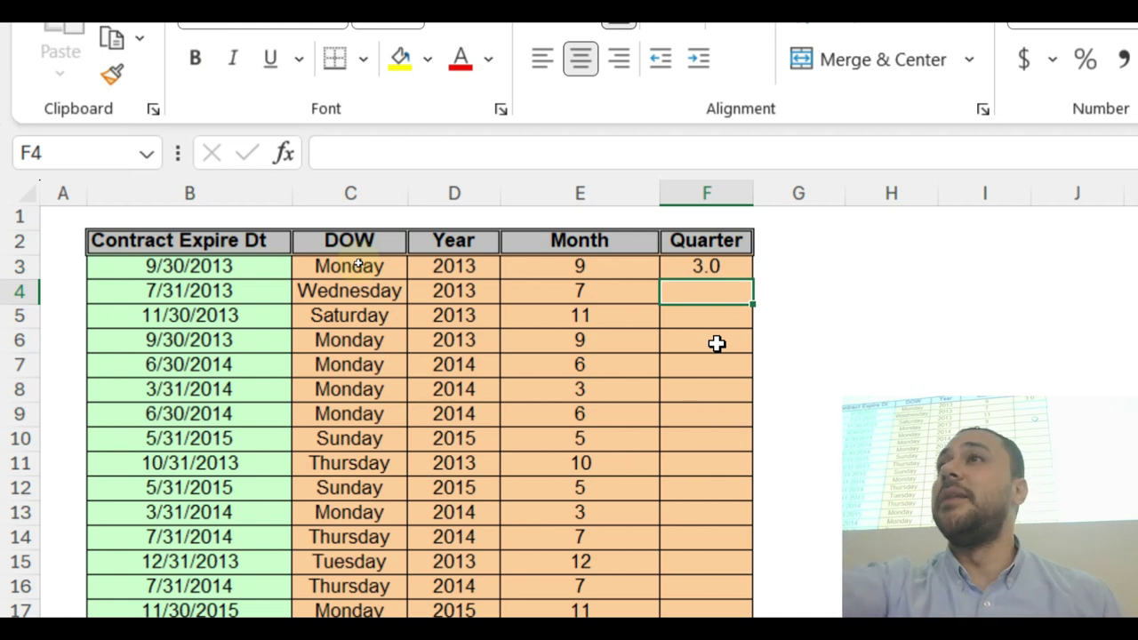
click(737, 266)
double_click(752, 279)
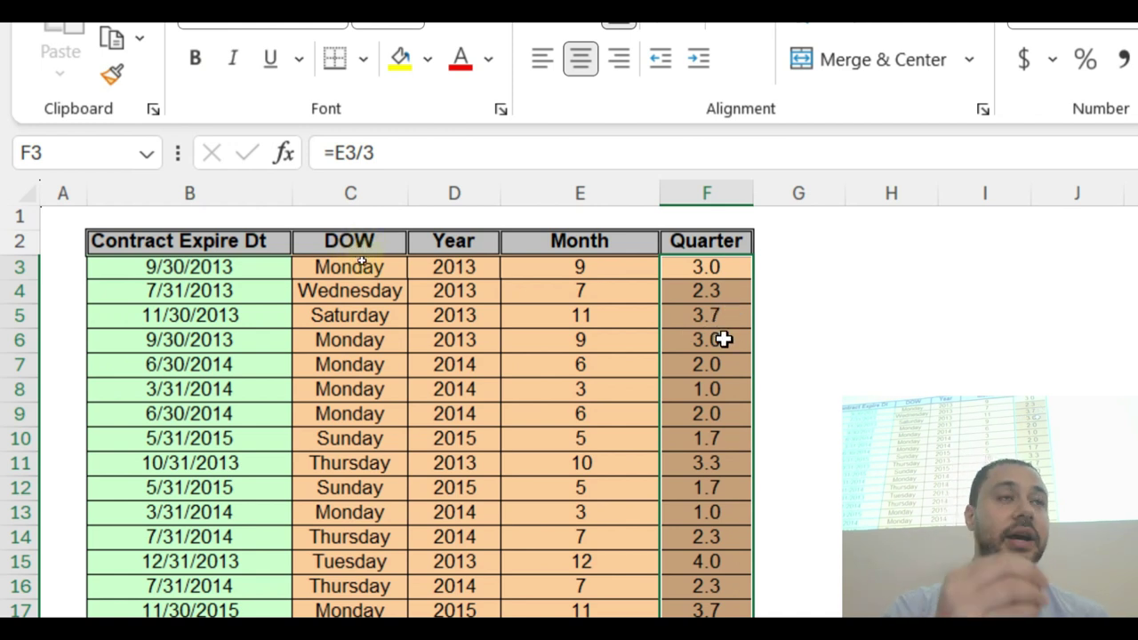
click(731, 267)
text(=)
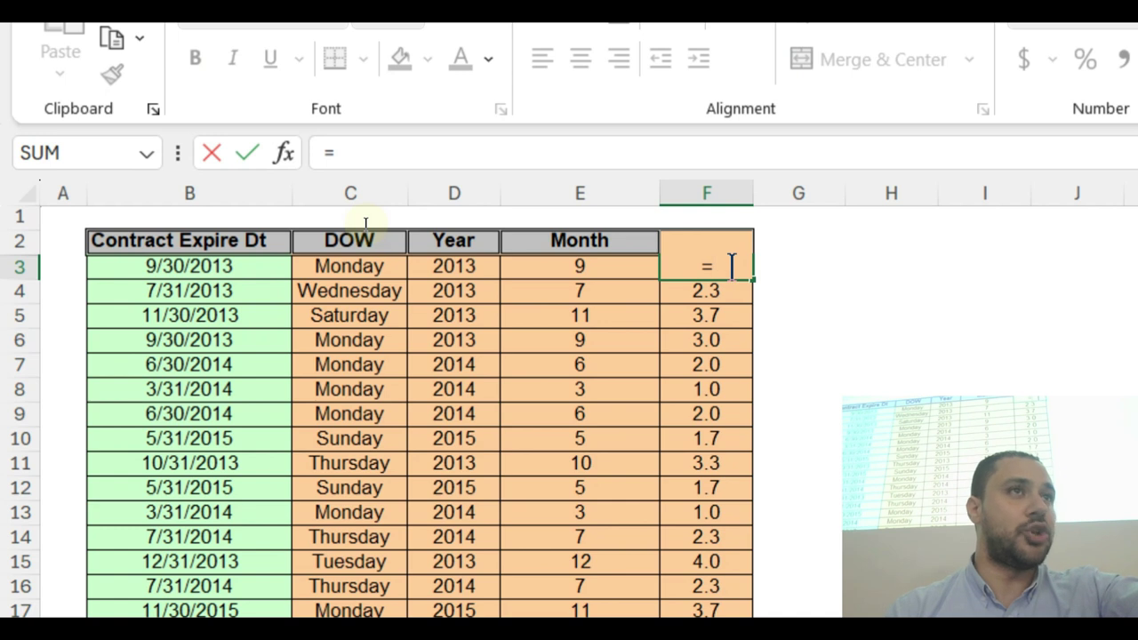
key(Escape)
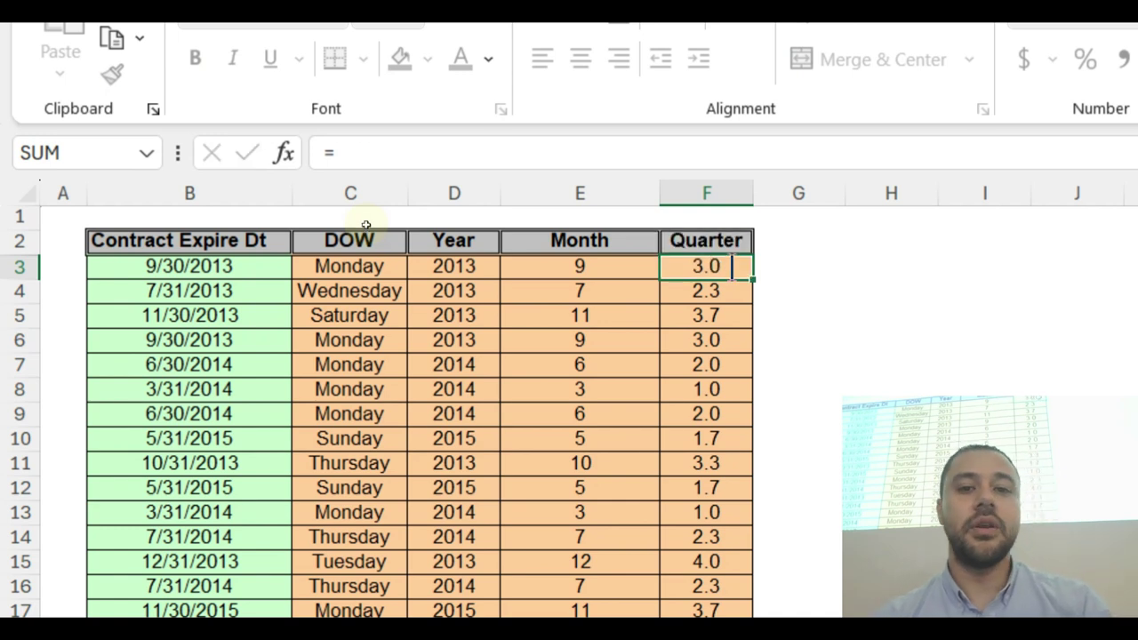
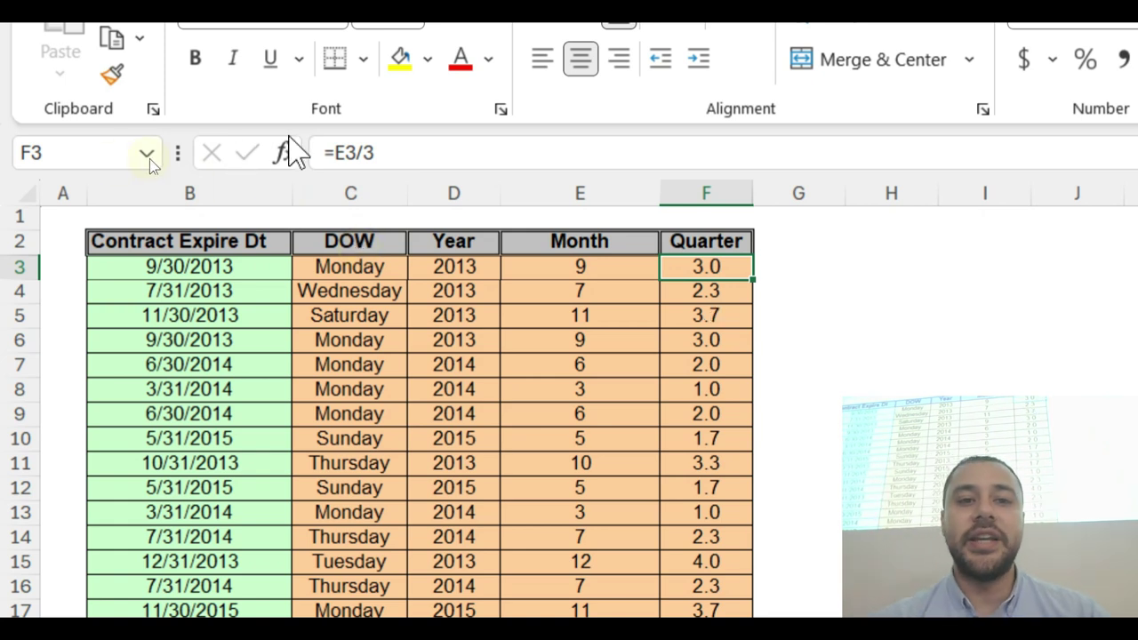
Step: Start wrapping F3's formula in ROUNDUP, then cancel the edit to keep =E3/3
click(334, 153)
text(r)
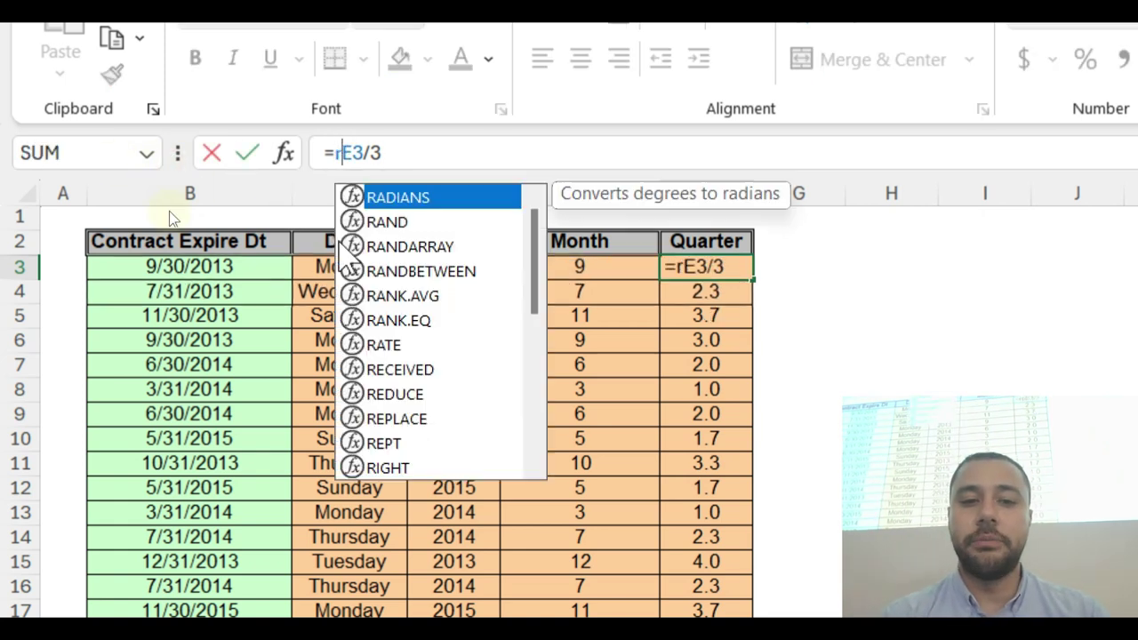
text(oun)
key(Down)
key(Down)
key(Tab)
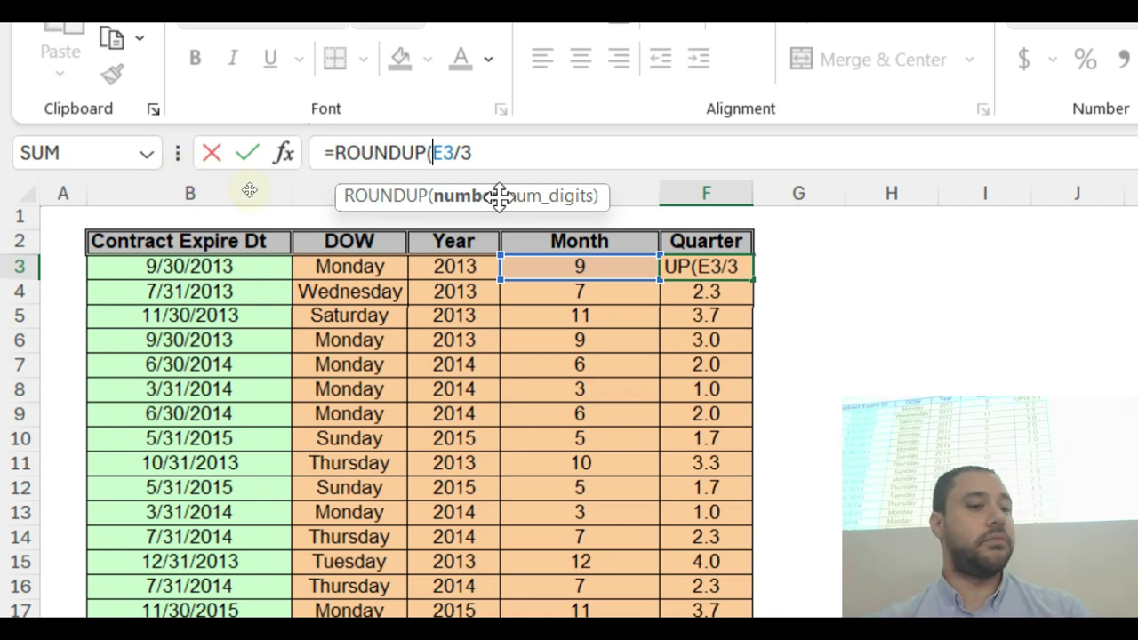
key(Escape)
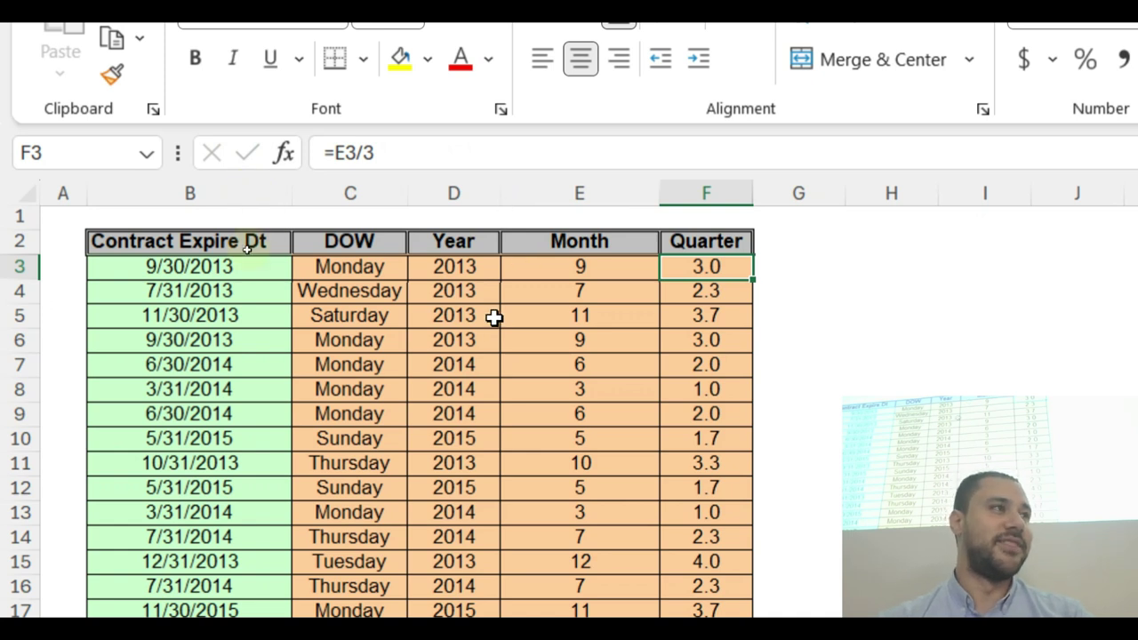
Step: Change F3 to =ROUNDUP(E3/3,0) and fill it down the Quarter column
click(337, 153)
text(roun)
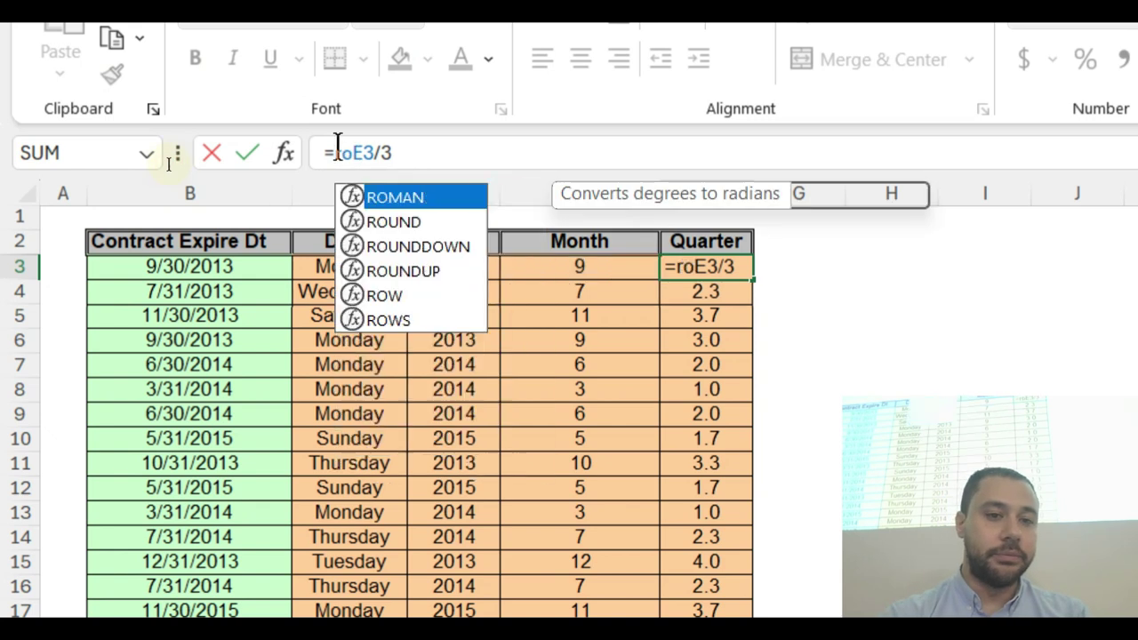
key(Down)
key(Down)
key(Tab)
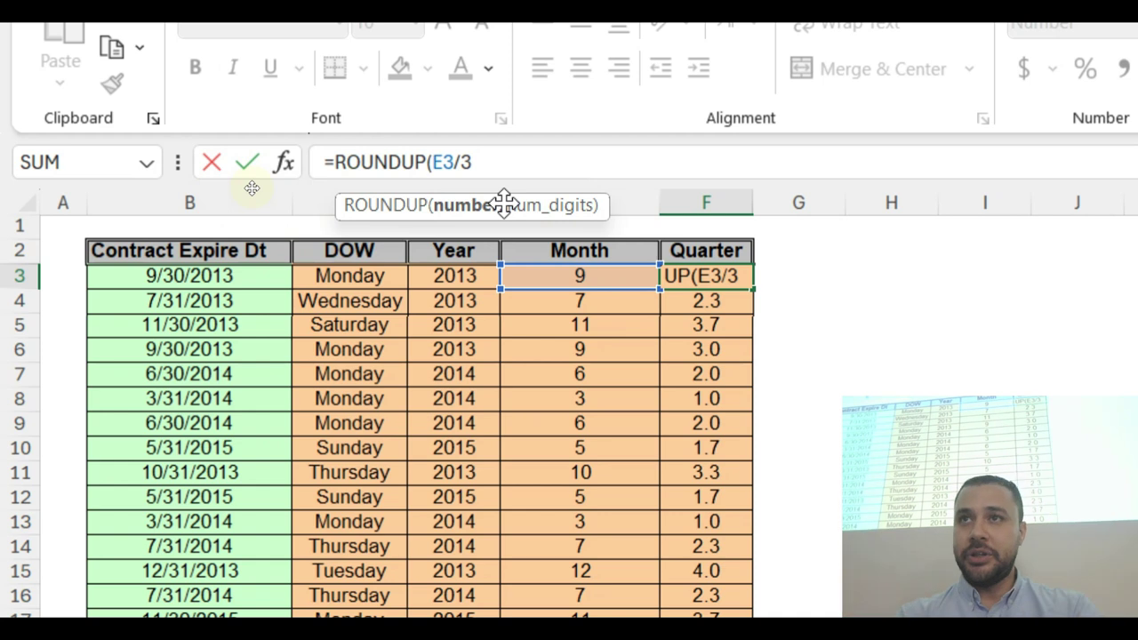
text(,)
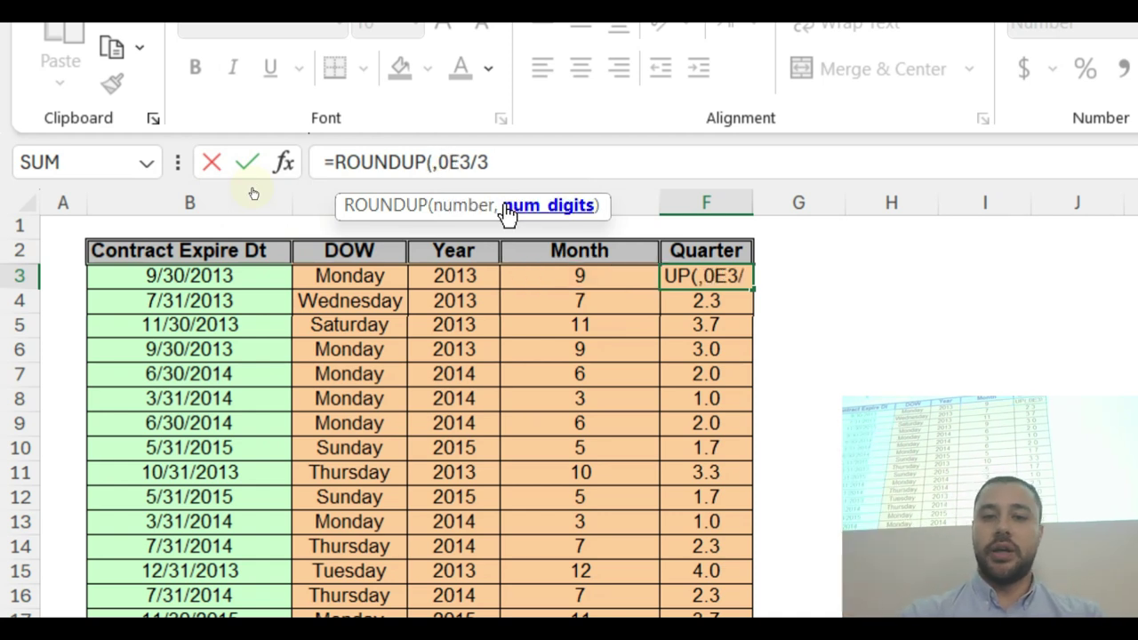
key(BackSpace)
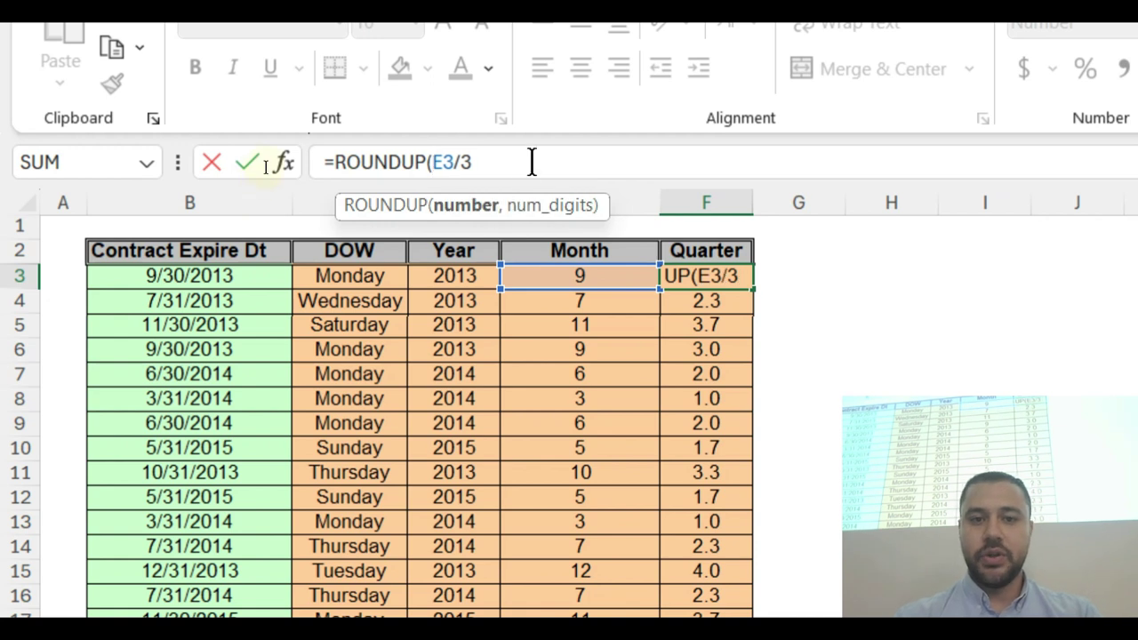
text(,0)
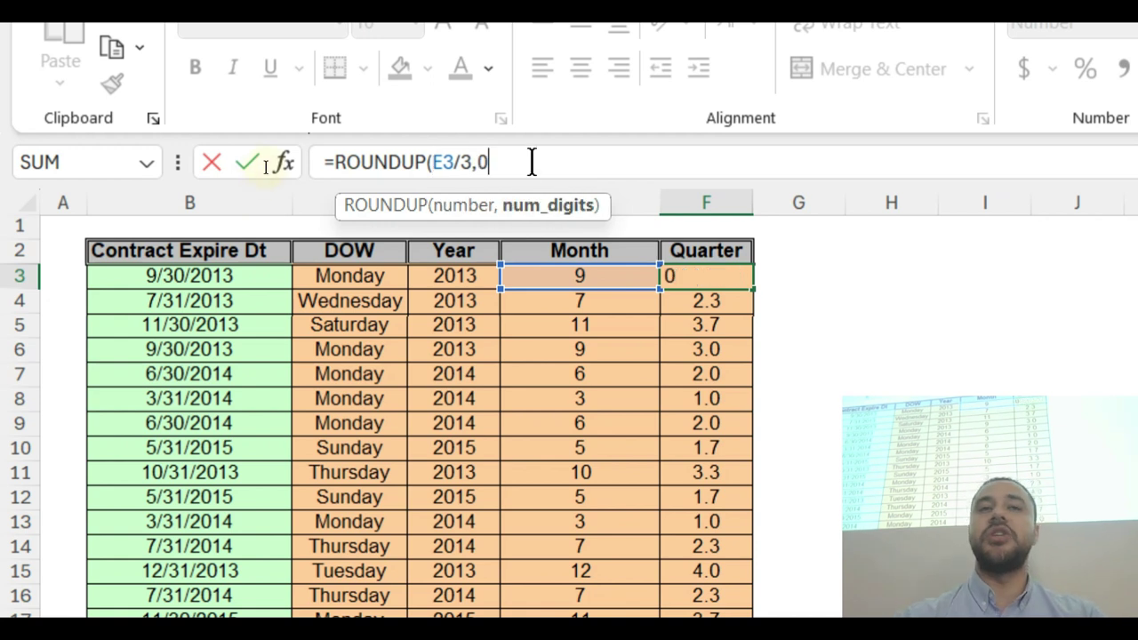
text())
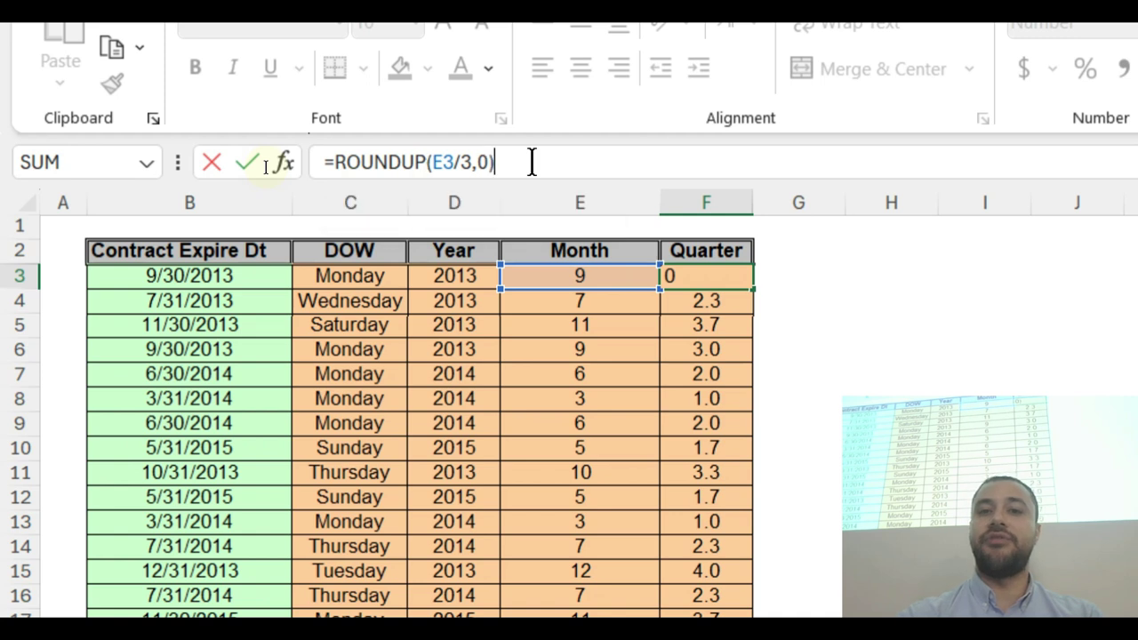
key(Return)
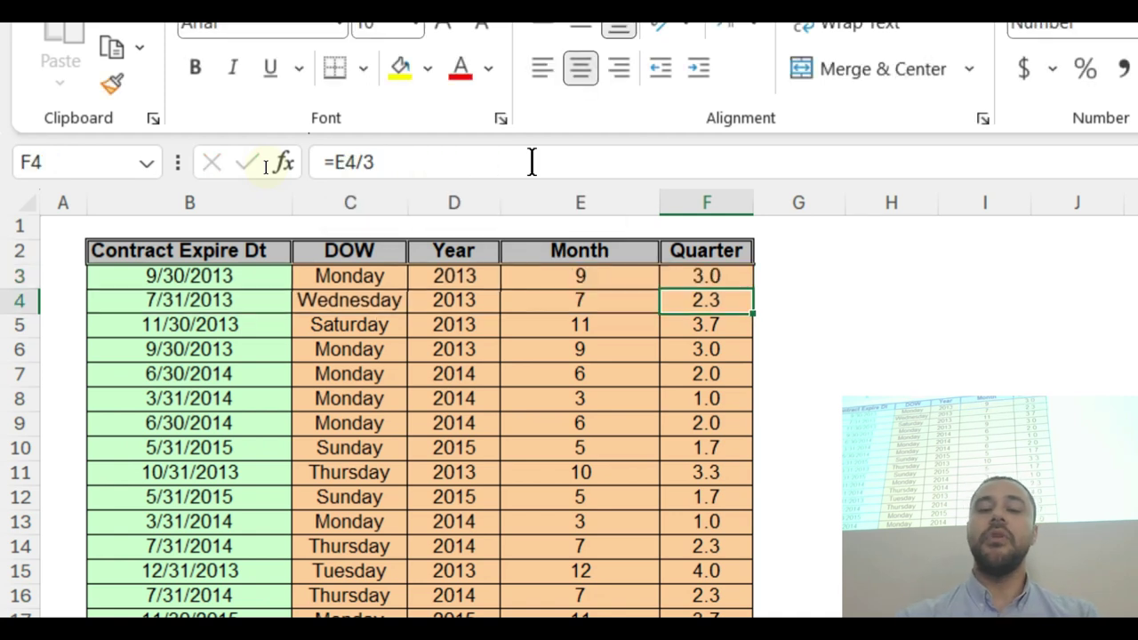
click(744, 287)
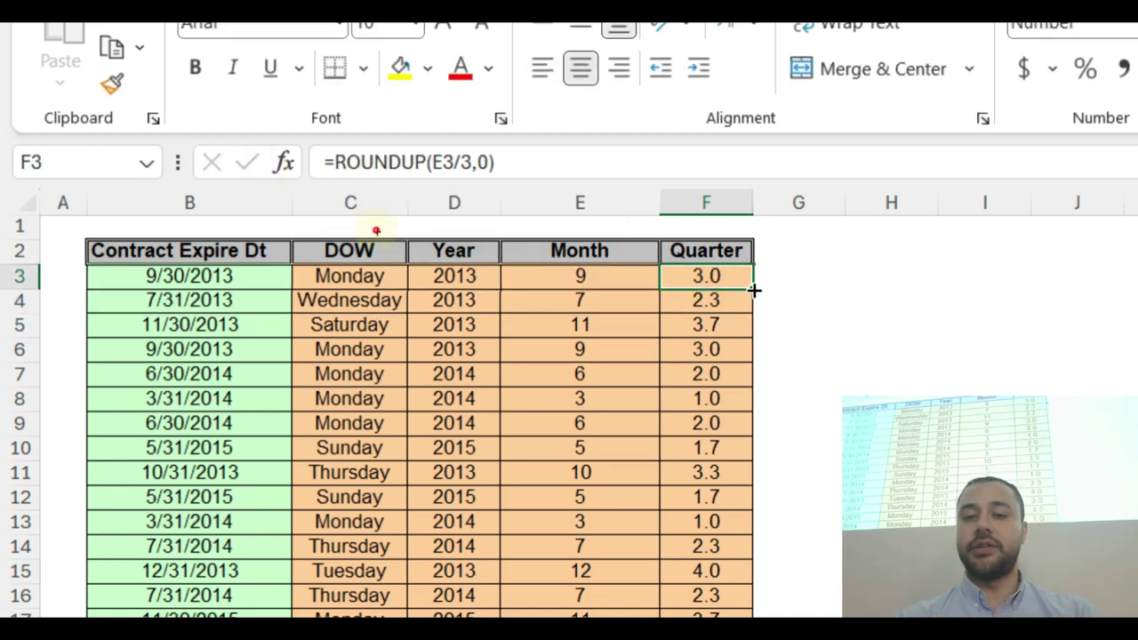
double_click(752, 288)
click(561, 327)
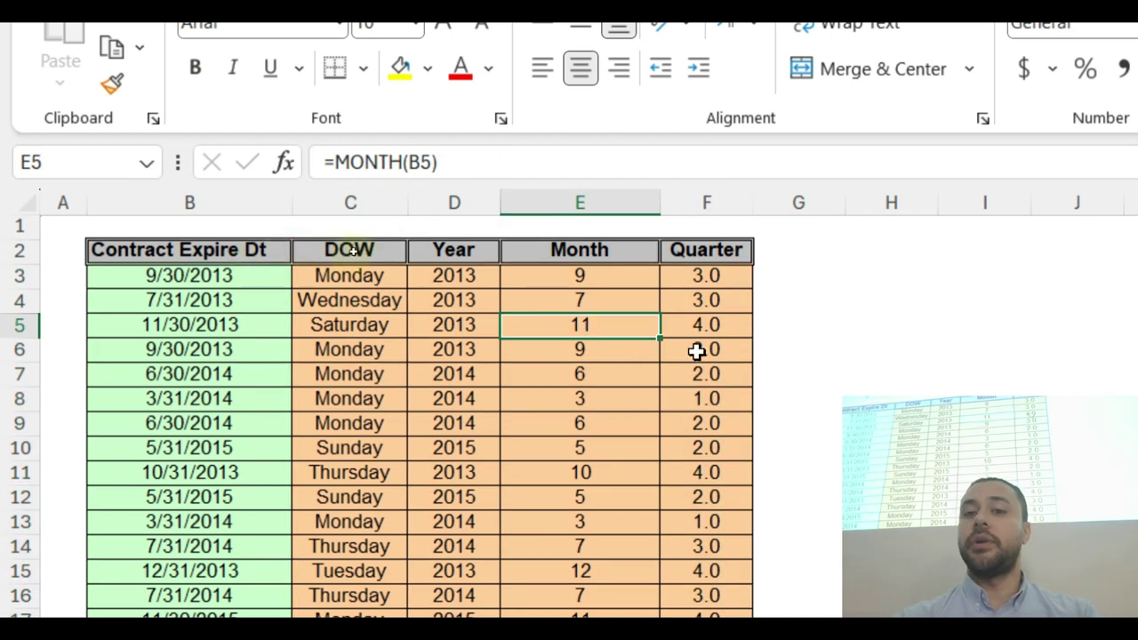
click(707, 327)
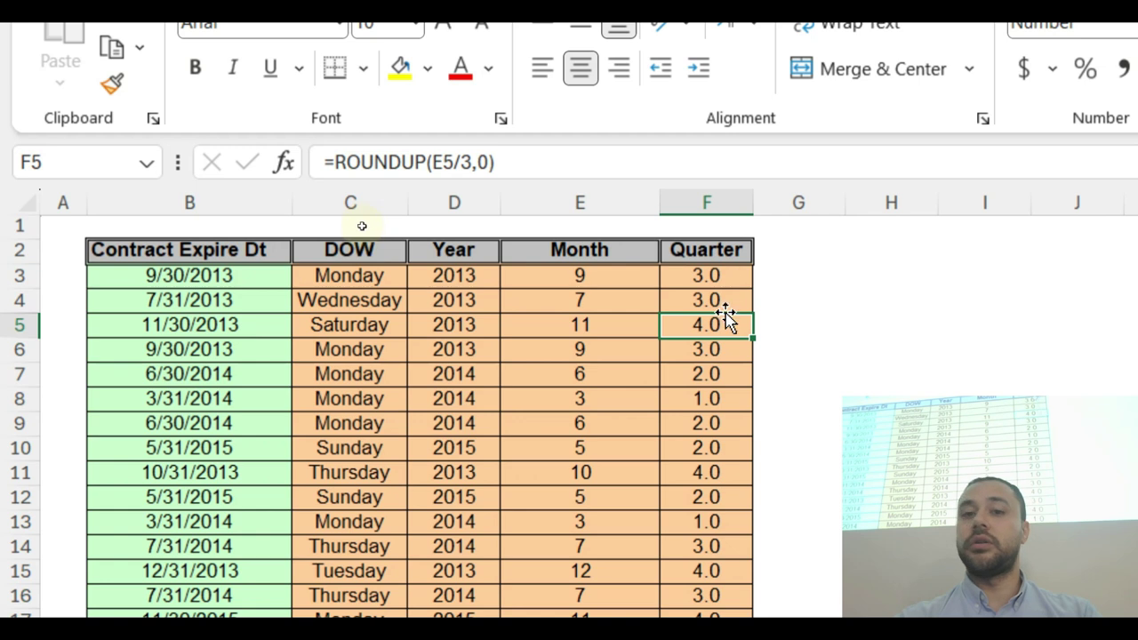
click(727, 275)
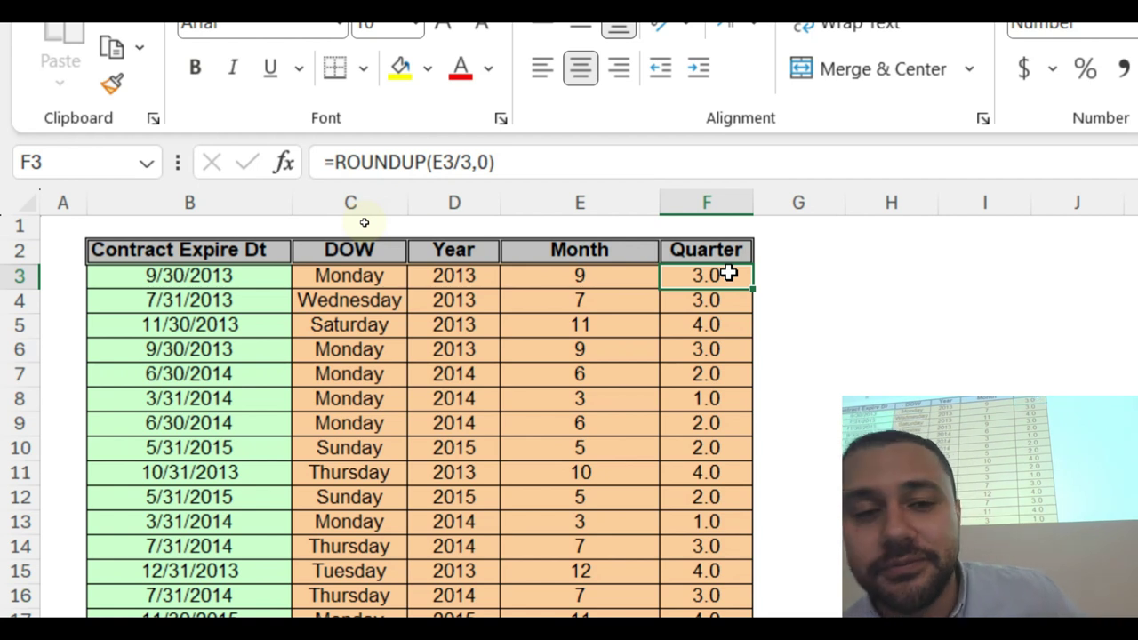
click(702, 376)
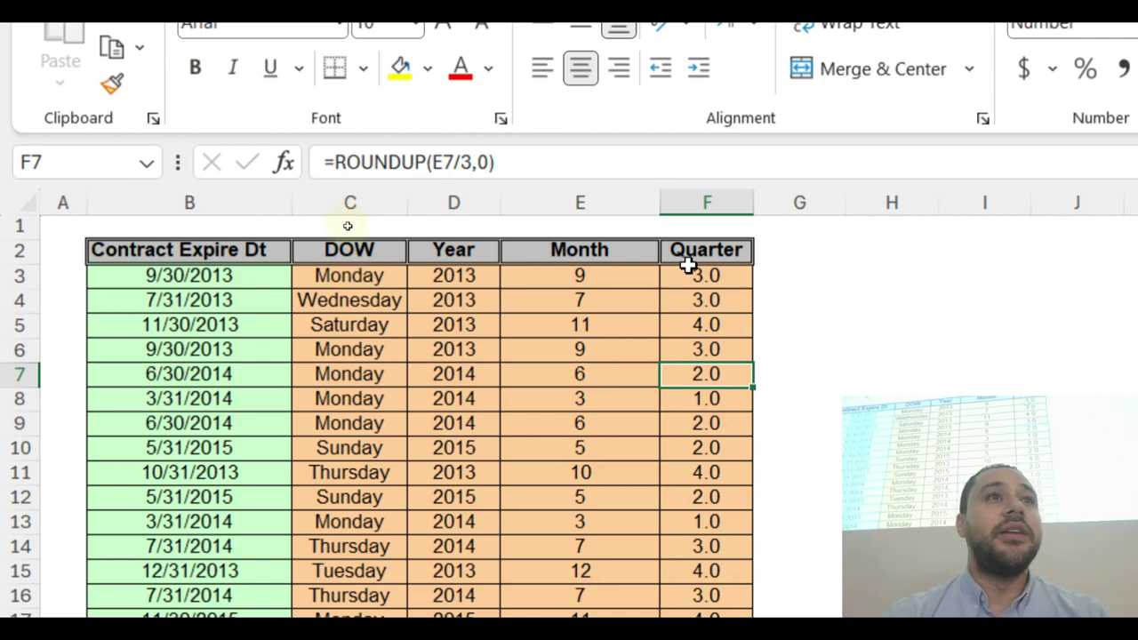
click(702, 298)
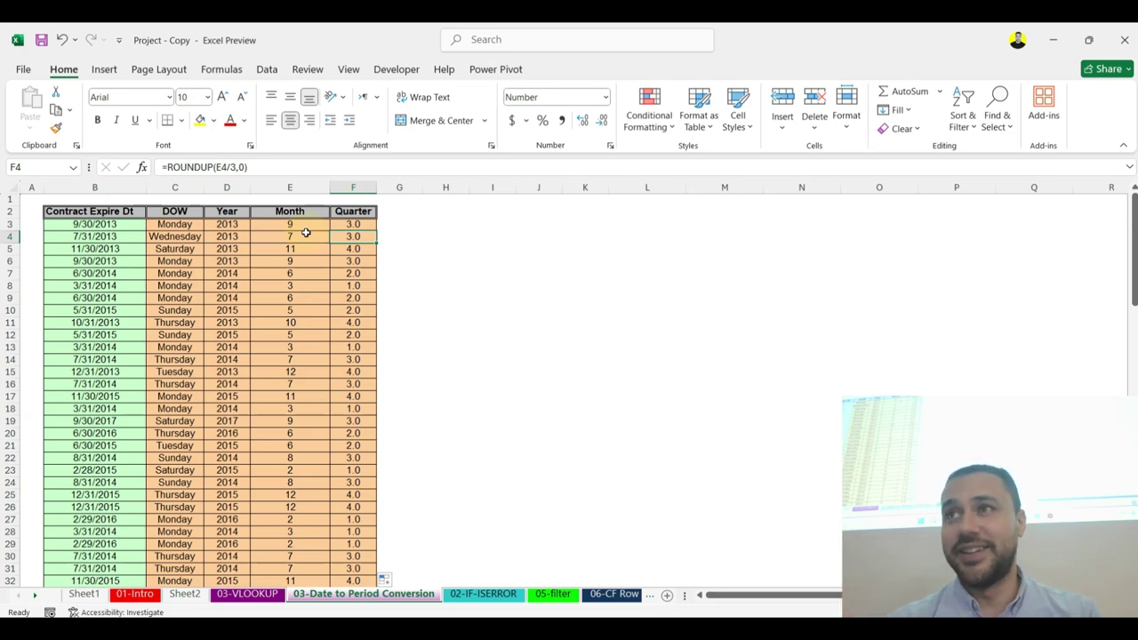
click(356, 224)
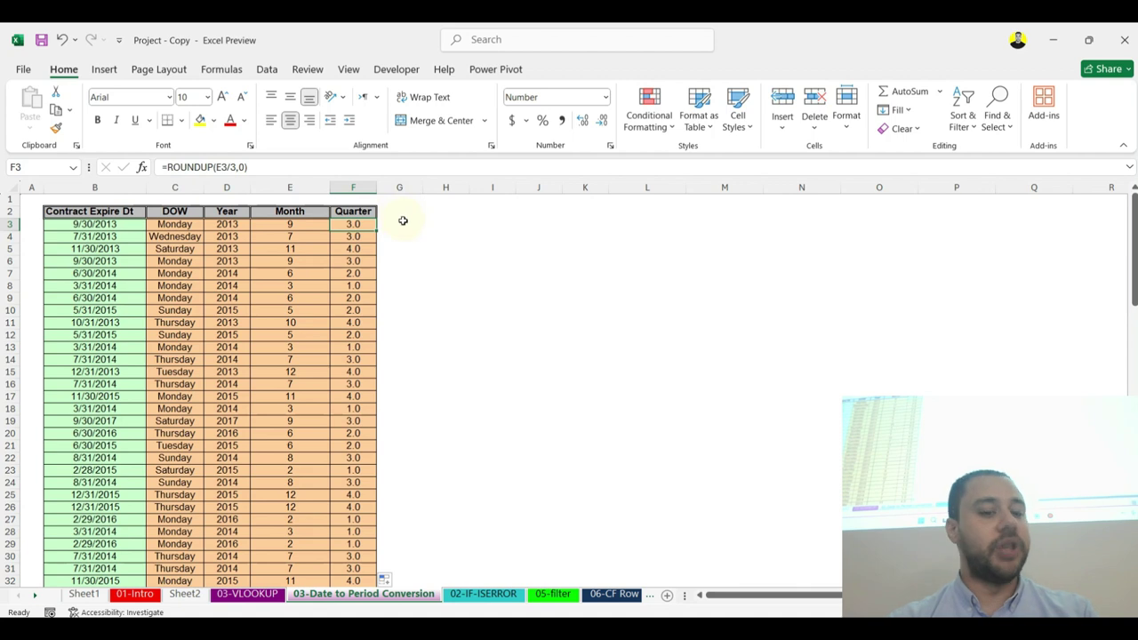
Step: Undo the Quarter rounding and fill column G with =ROUNDUP(F3,0) instead
key(ctrl+z)
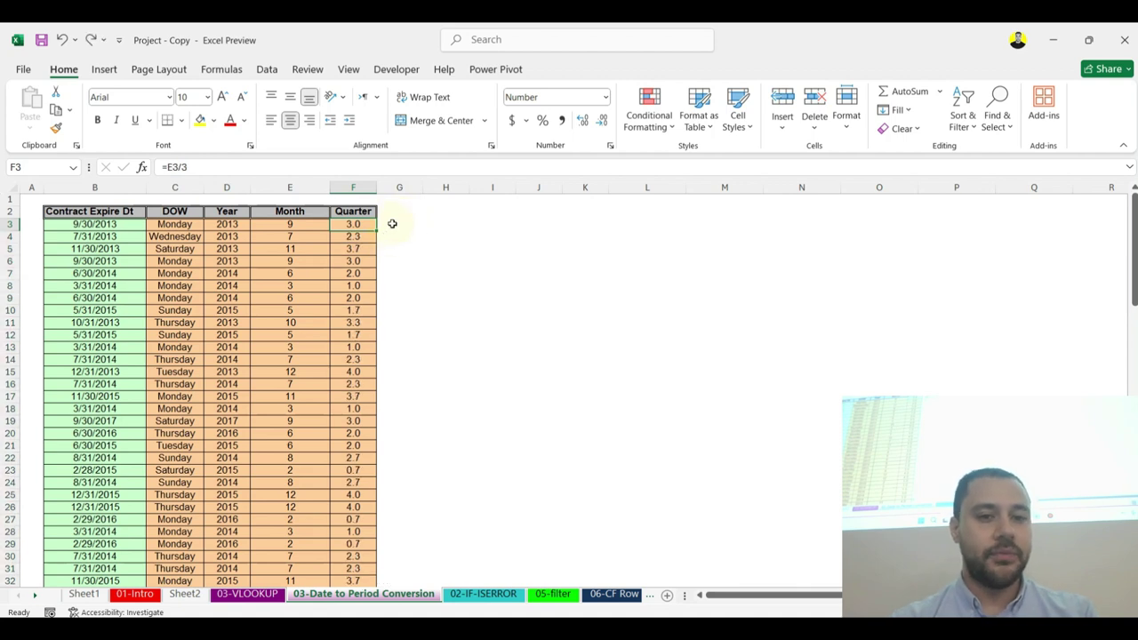
click(392, 224)
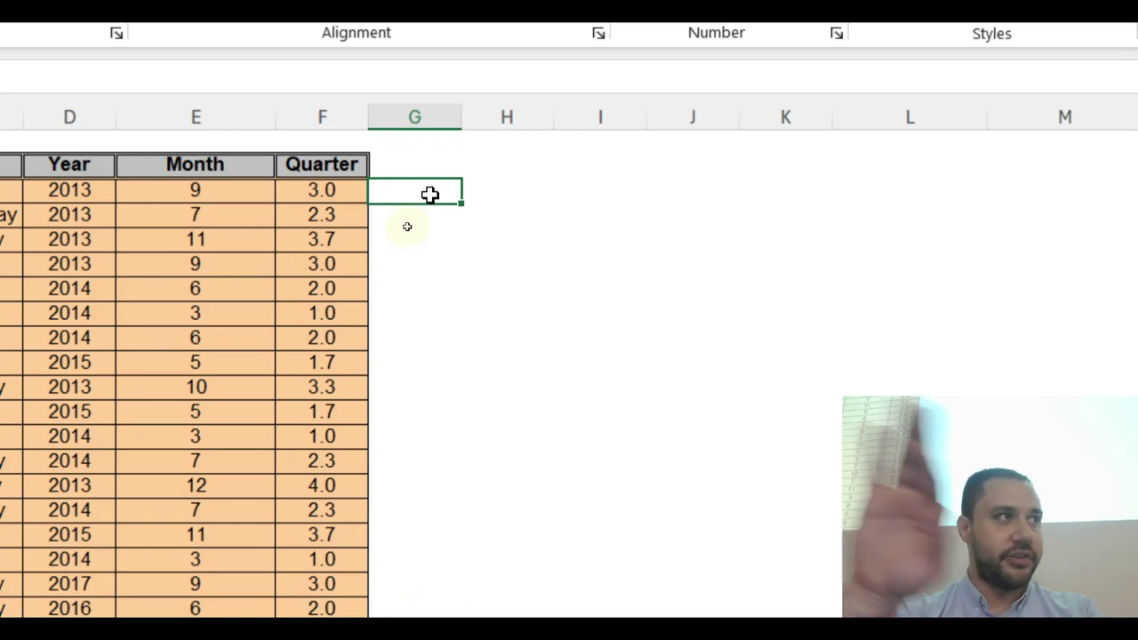
text(=roun)
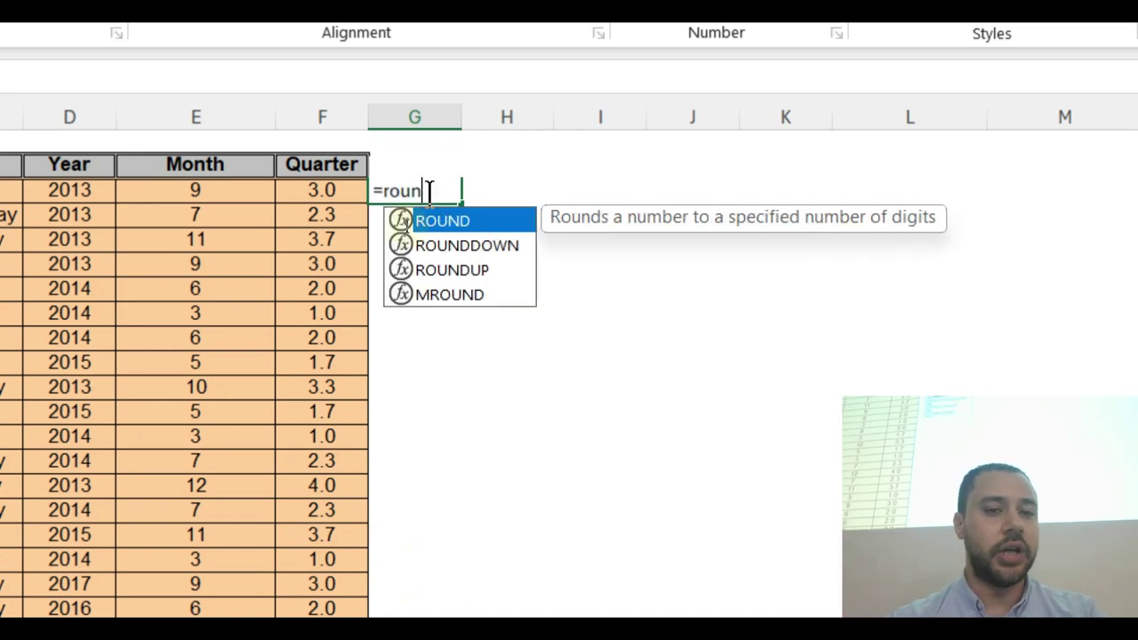
key(Down)
key(Down)
key(Tab)
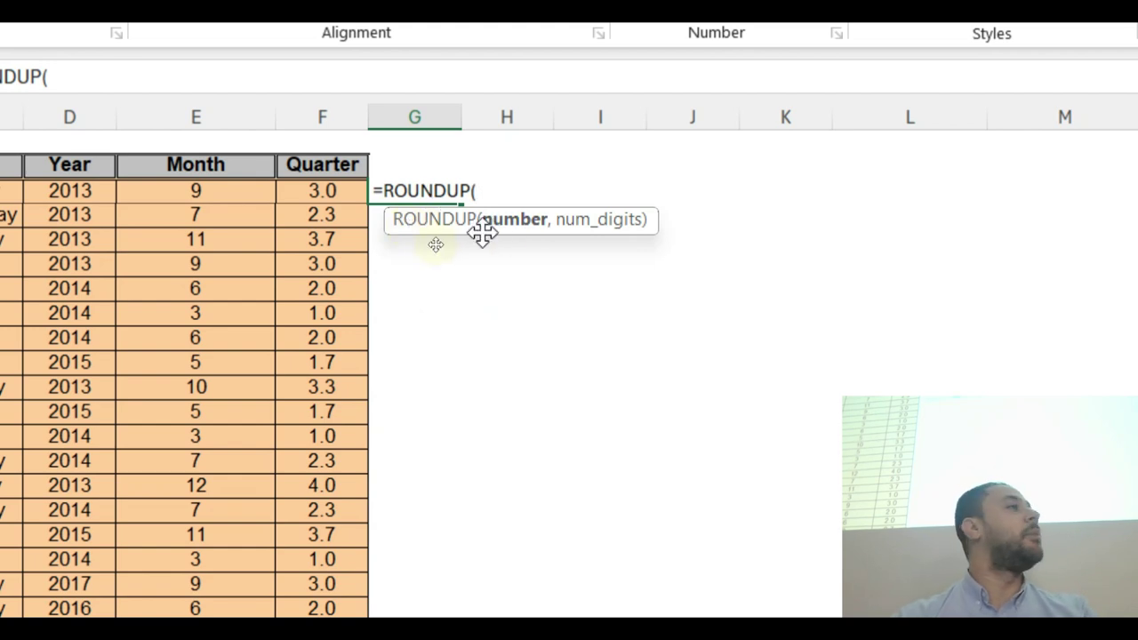
click(294, 187)
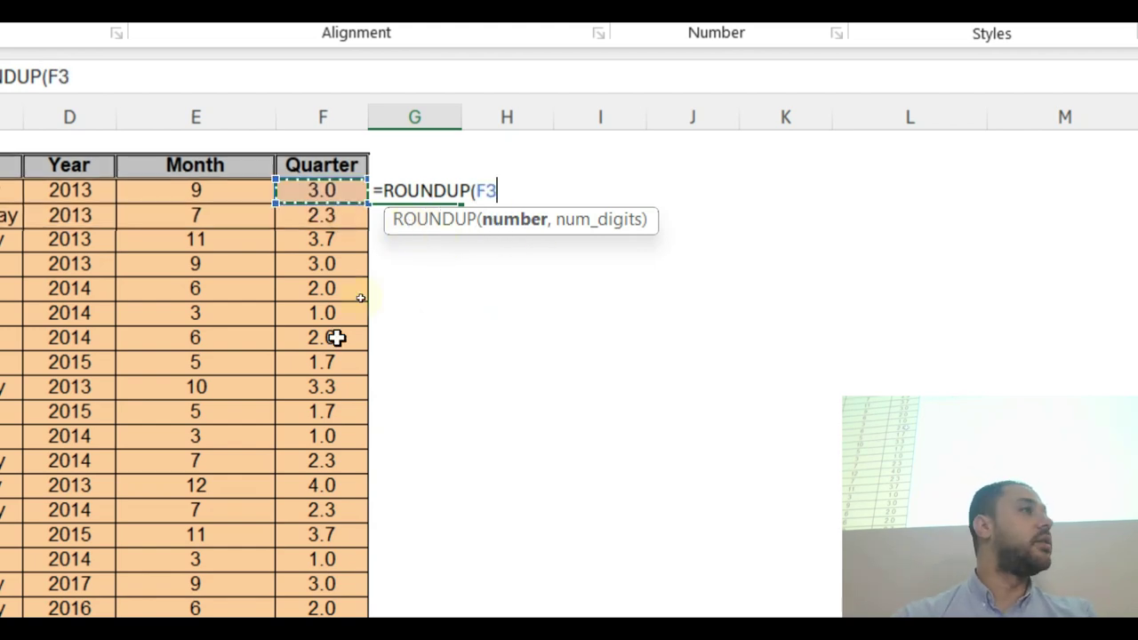
text(,)
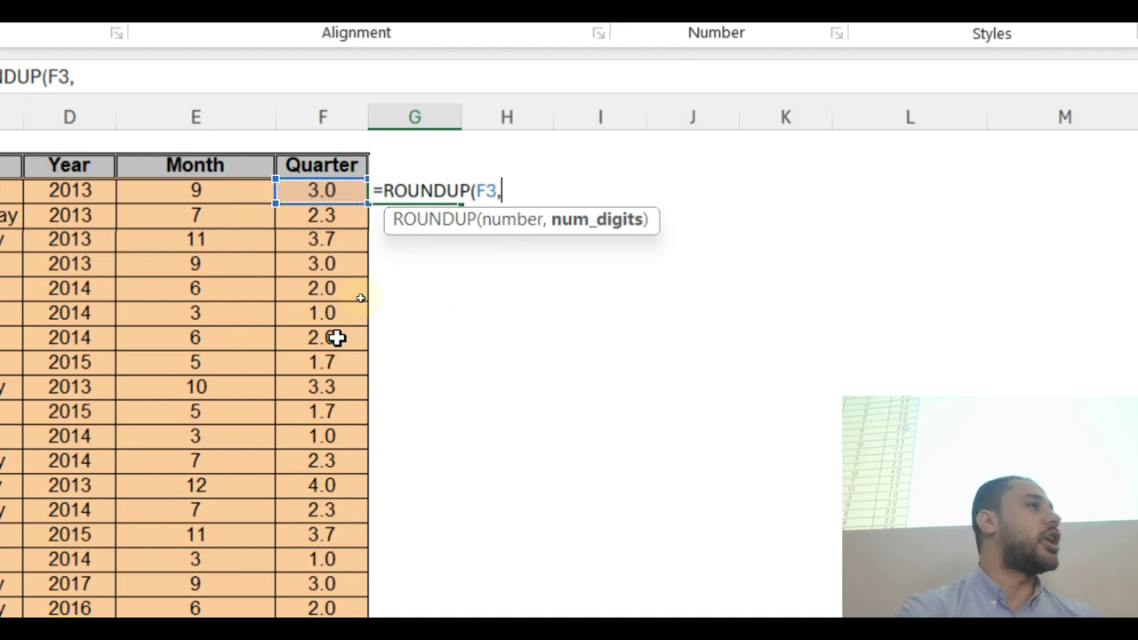
text(0)
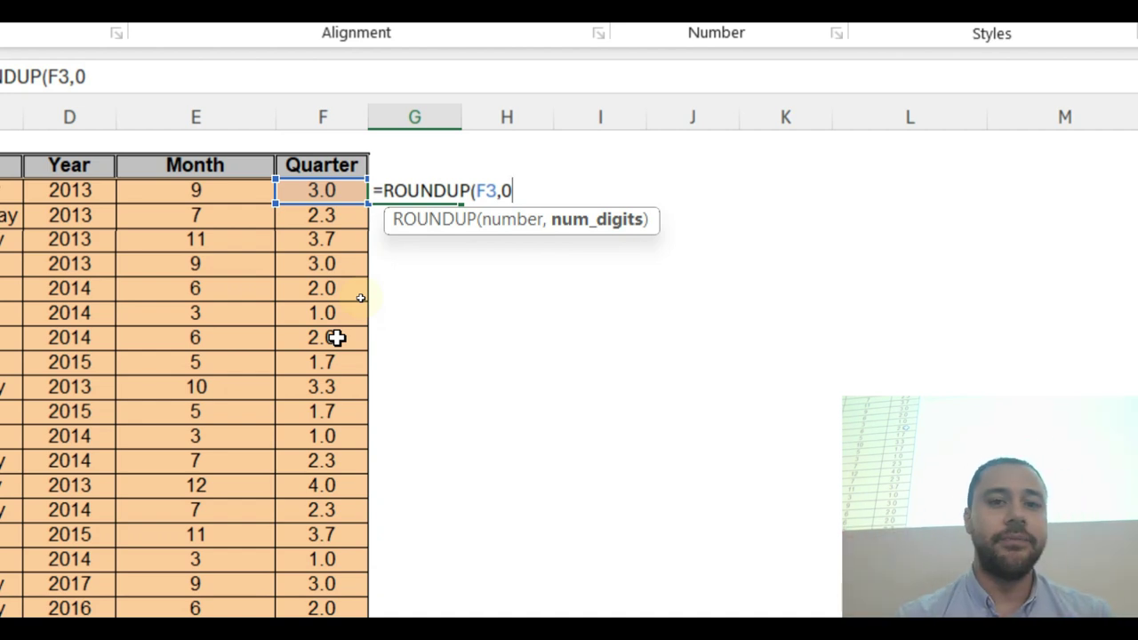
key(Return)
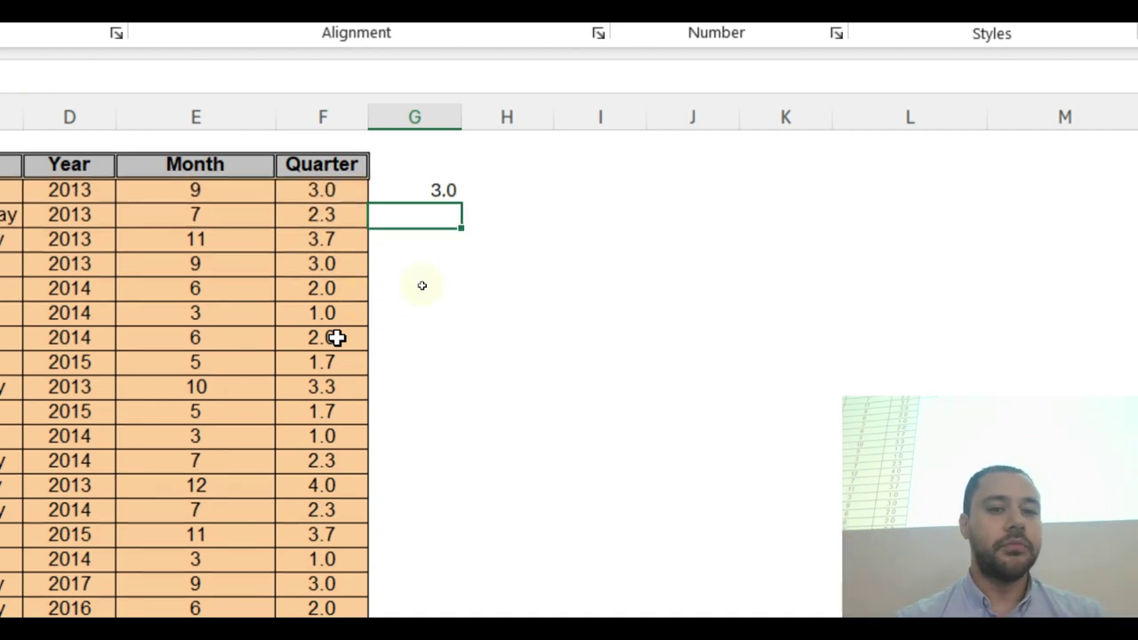
click(452, 189)
double_click(461, 202)
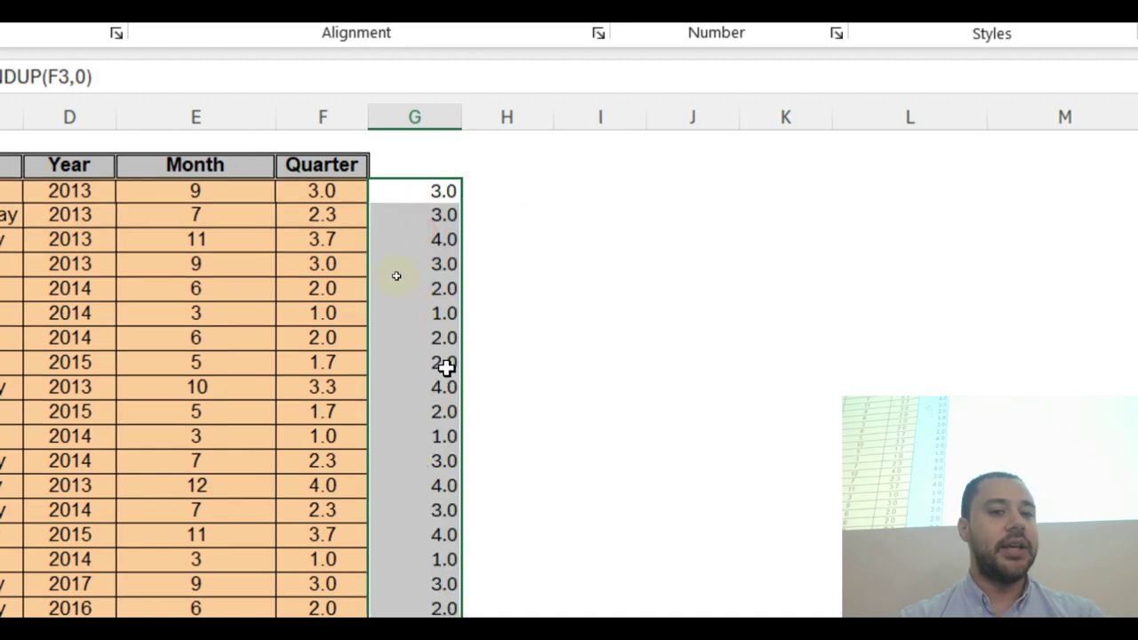
Step: Check the month and rounded values in E5, E8, G8, E15 and G15, then select column G
click(181, 233)
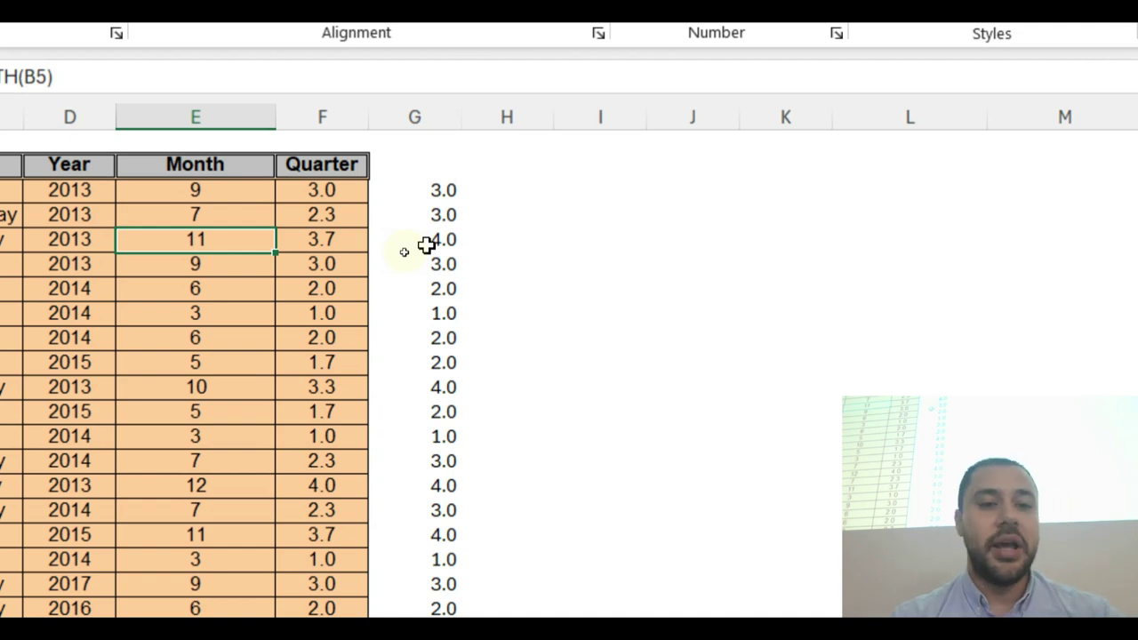
click(224, 336)
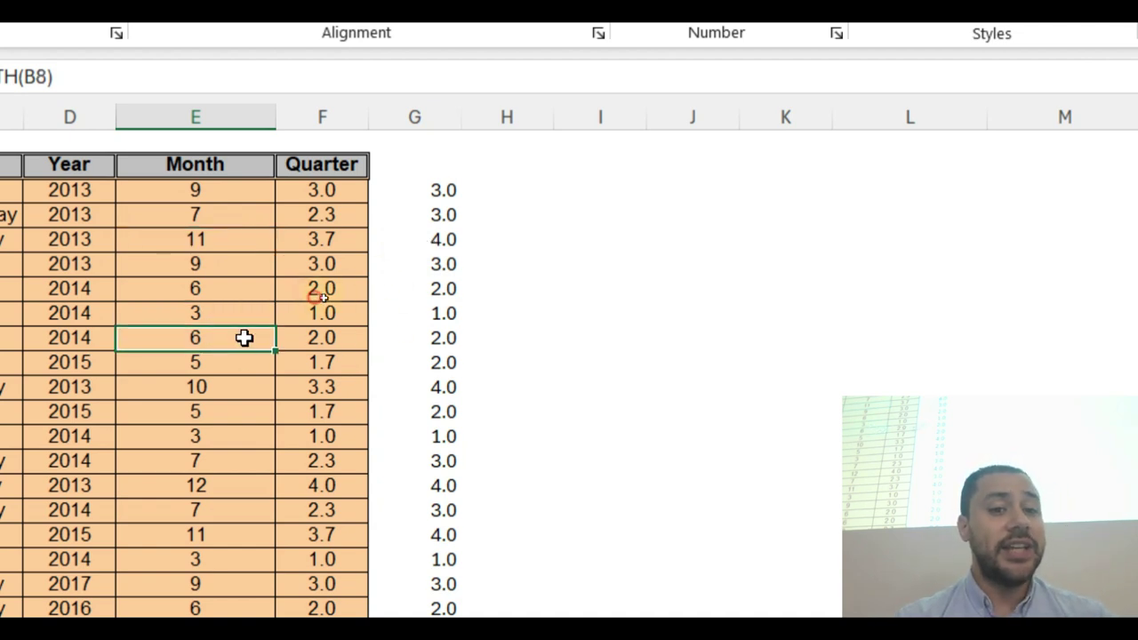
click(404, 334)
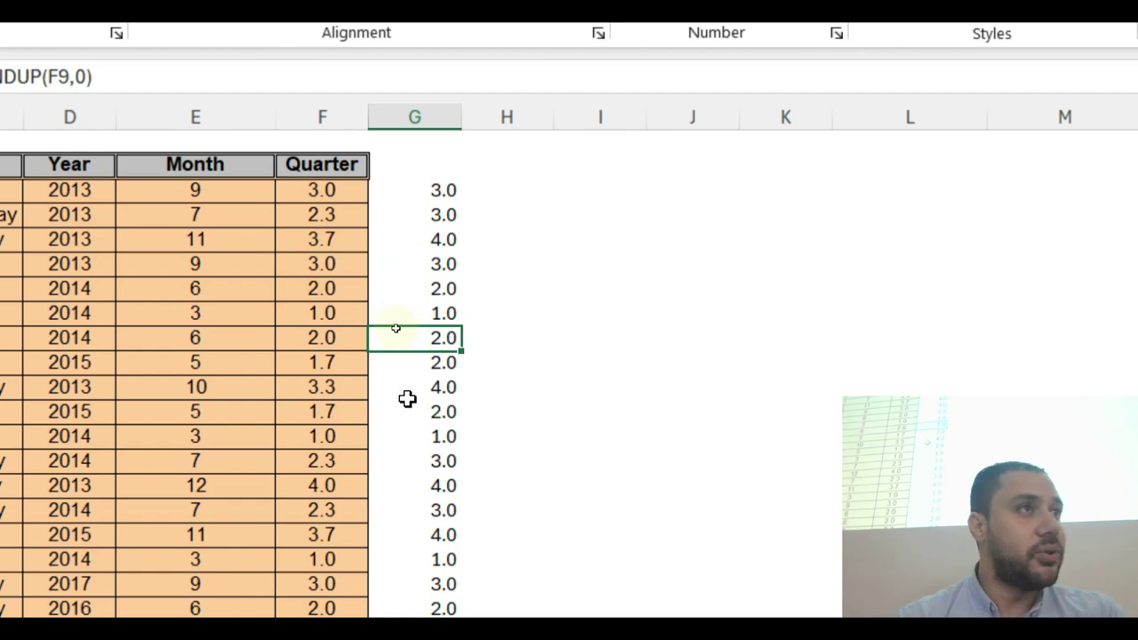
click(197, 485)
click(450, 486)
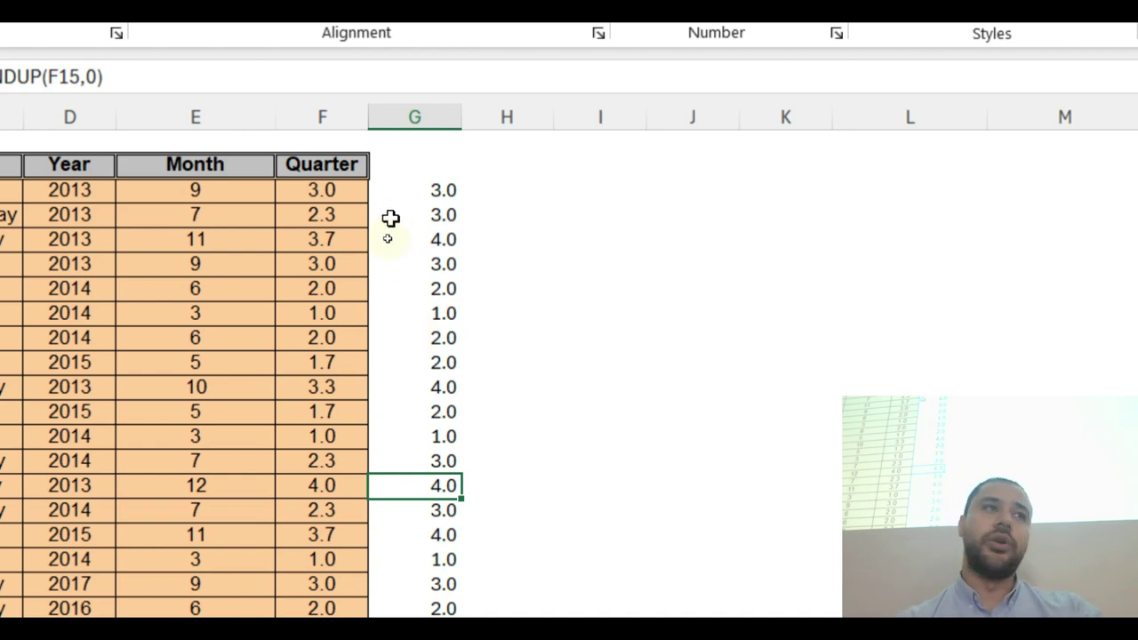
click(431, 110)
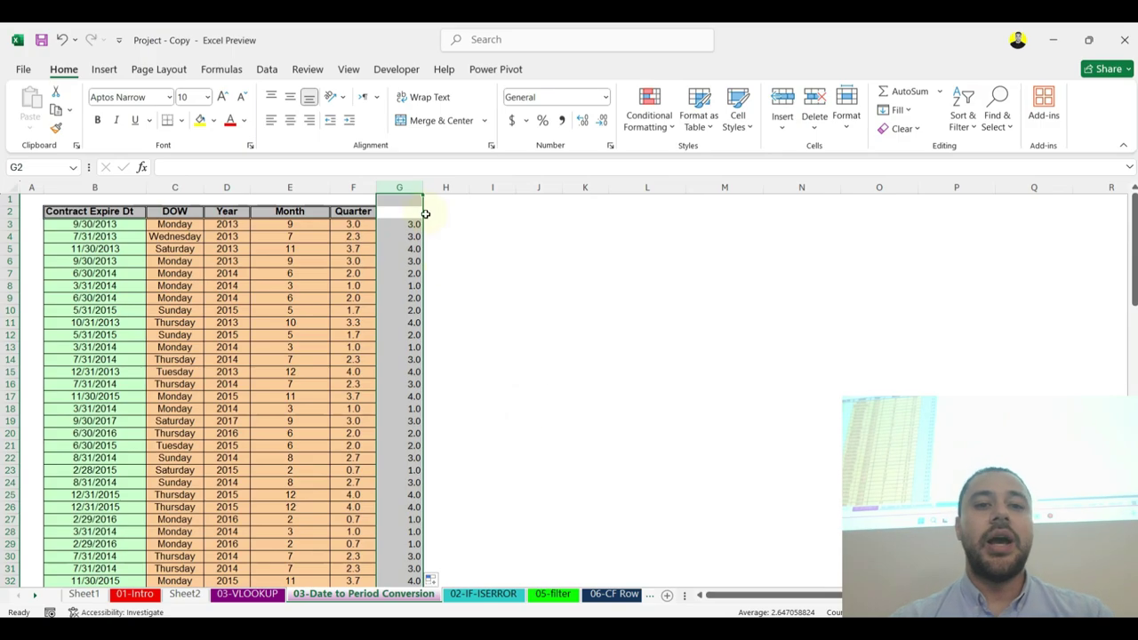
Step: Clear the ROUNDUP helper values from column G and review the formulas in E3 and F3
click(399, 187)
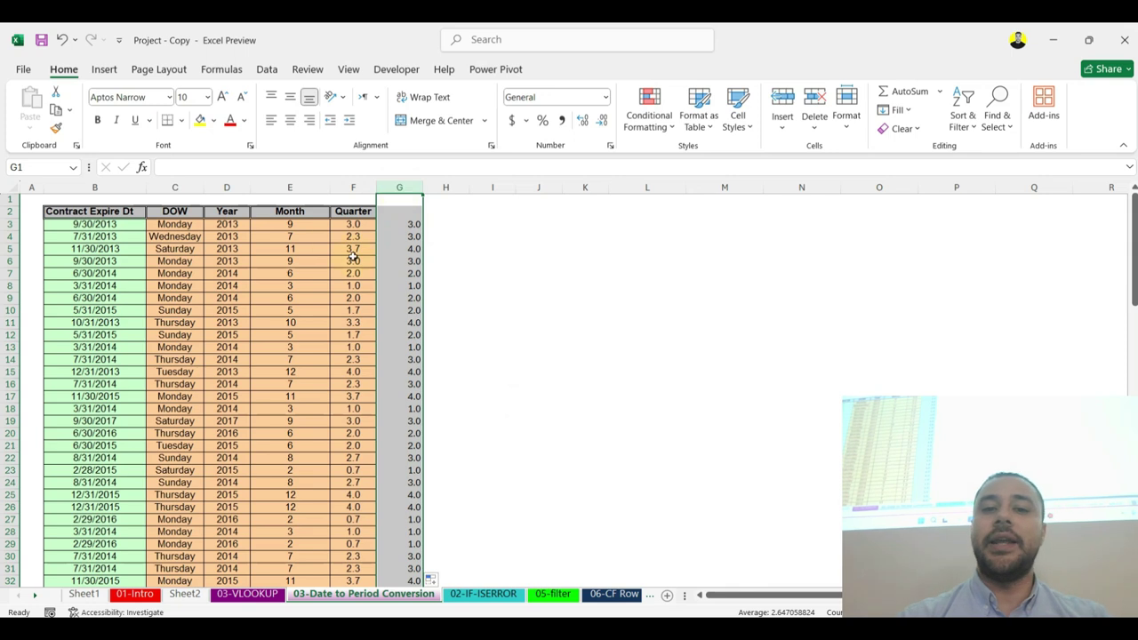
key(Delete)
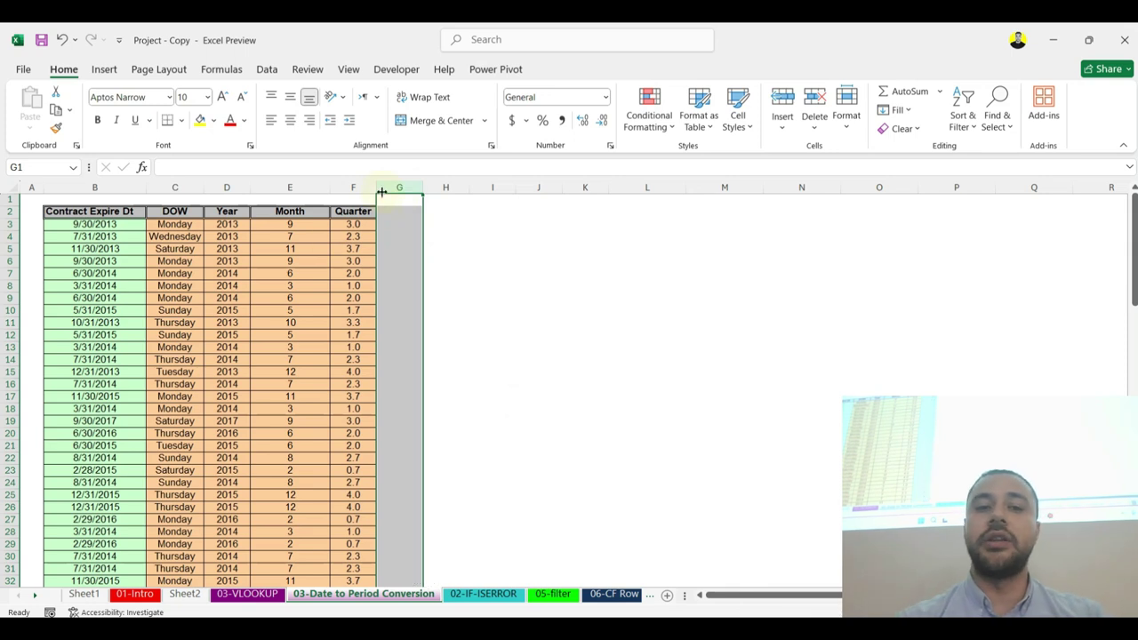
click(292, 224)
click(355, 225)
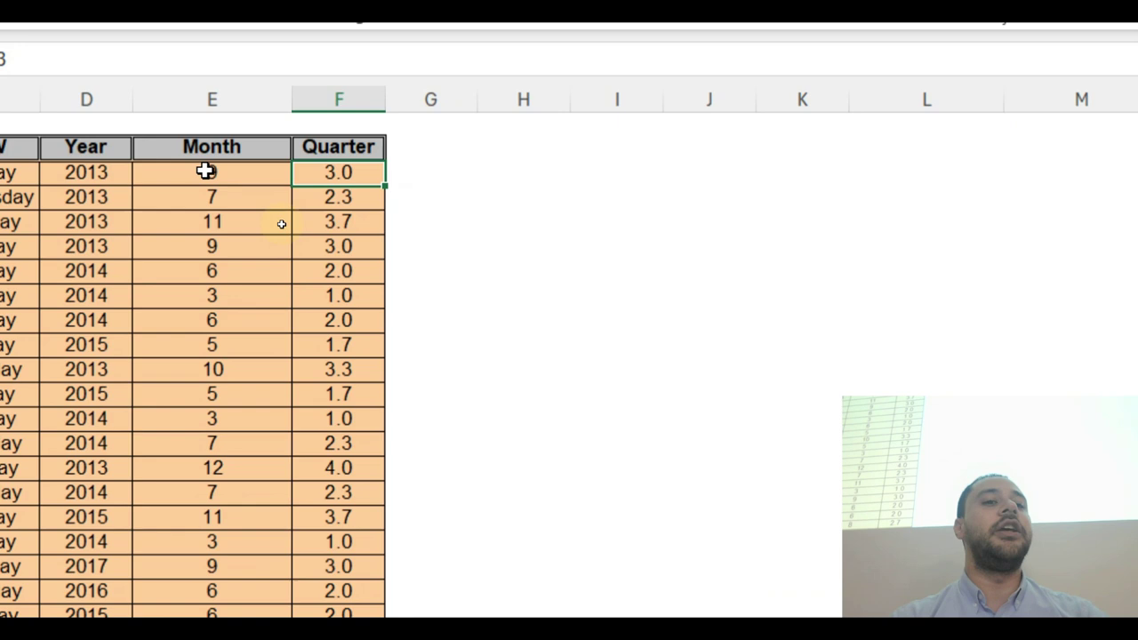
click(282, 224)
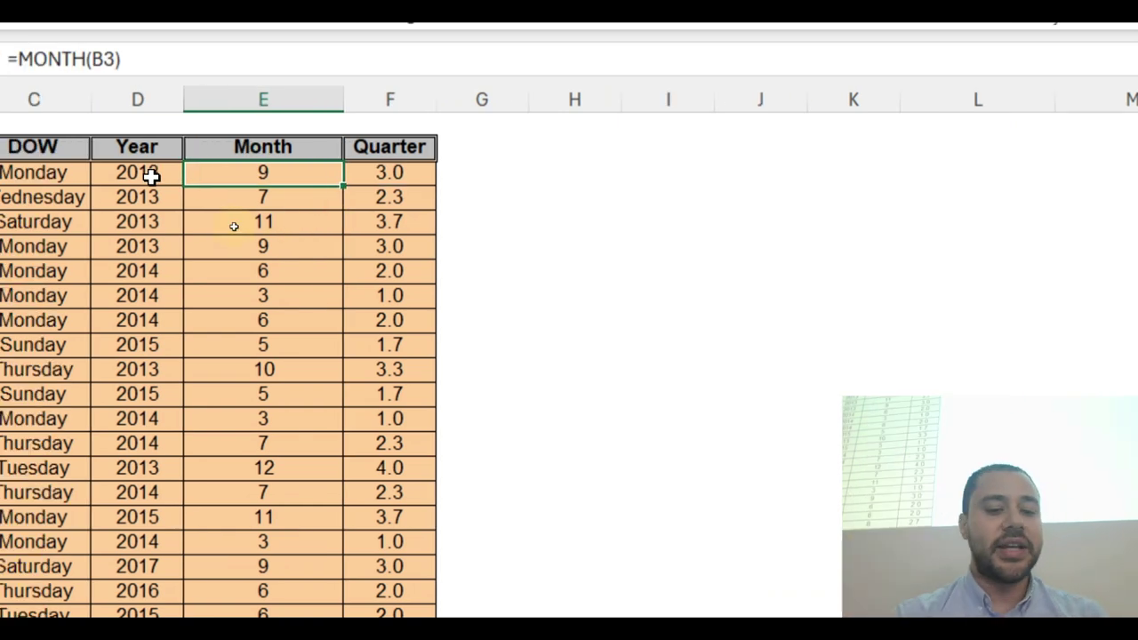
Step: Enter =TEXT(B3,"MMMM") in E3 and fill month names down the Month column
text(=te)
key(Tab)
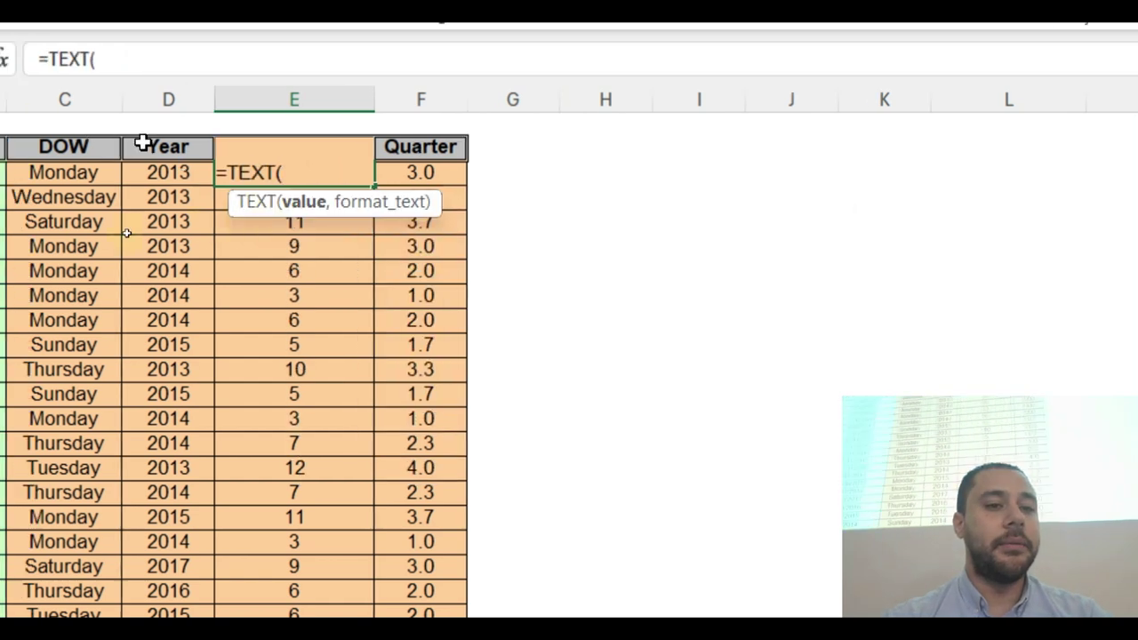
click(205, 174)
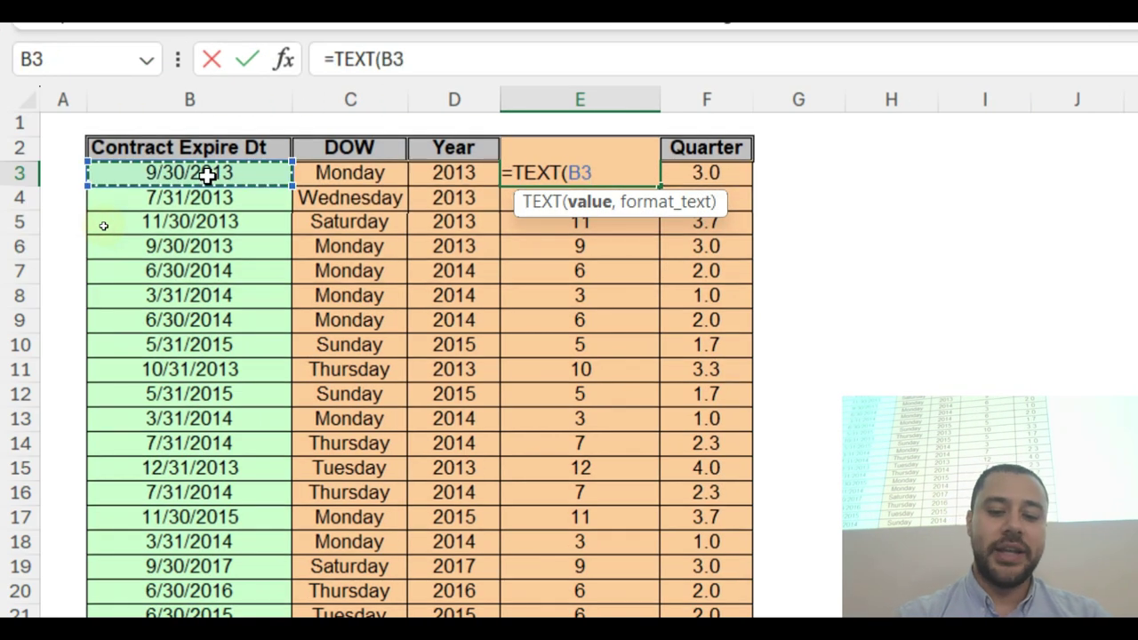
text(,"MMMM)
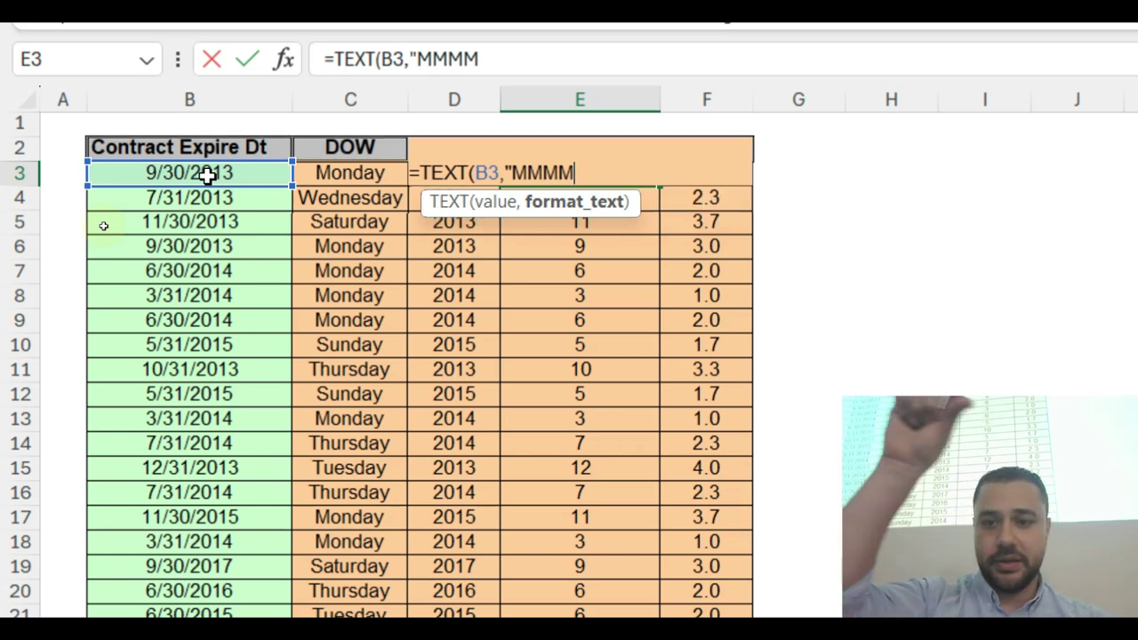
text("))
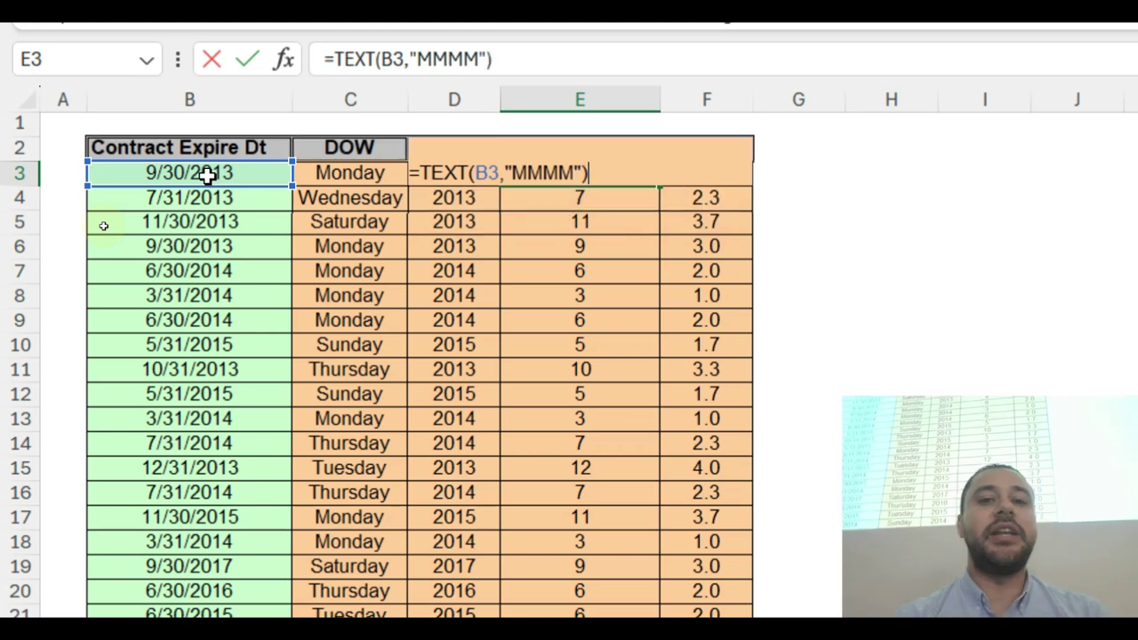
key(Return)
click(640, 172)
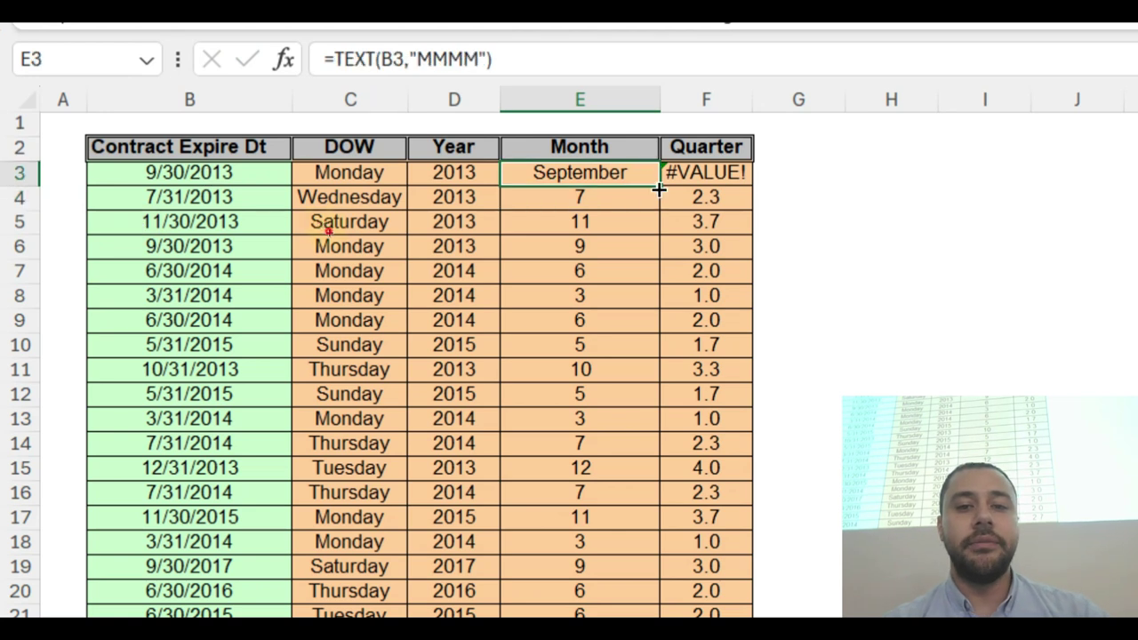
double_click(659, 184)
Step: Clear the #VALUE! formulas from the Quarter column, starting at F3
click(680, 174)
key(Down)
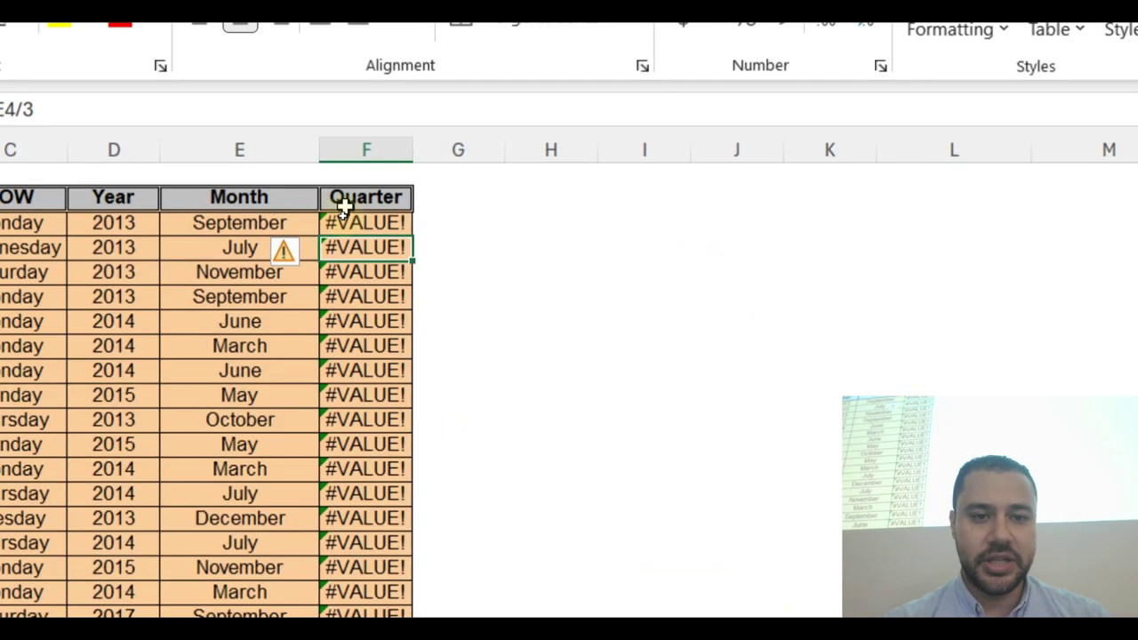
click(355, 222)
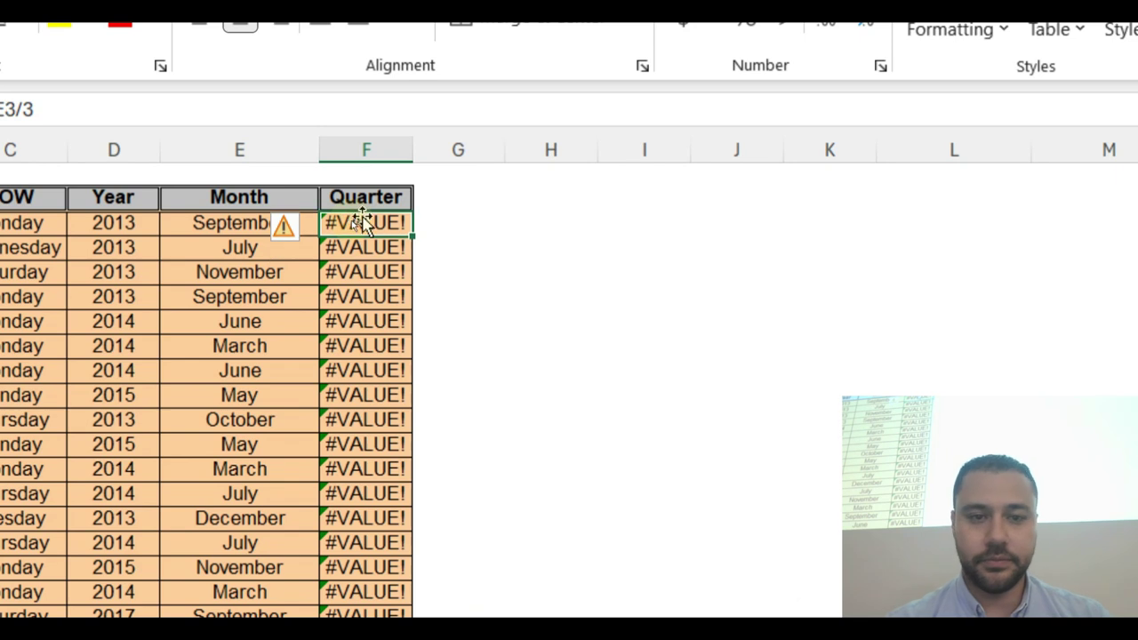
key(ctrl+shift+Down)
key(Delete)
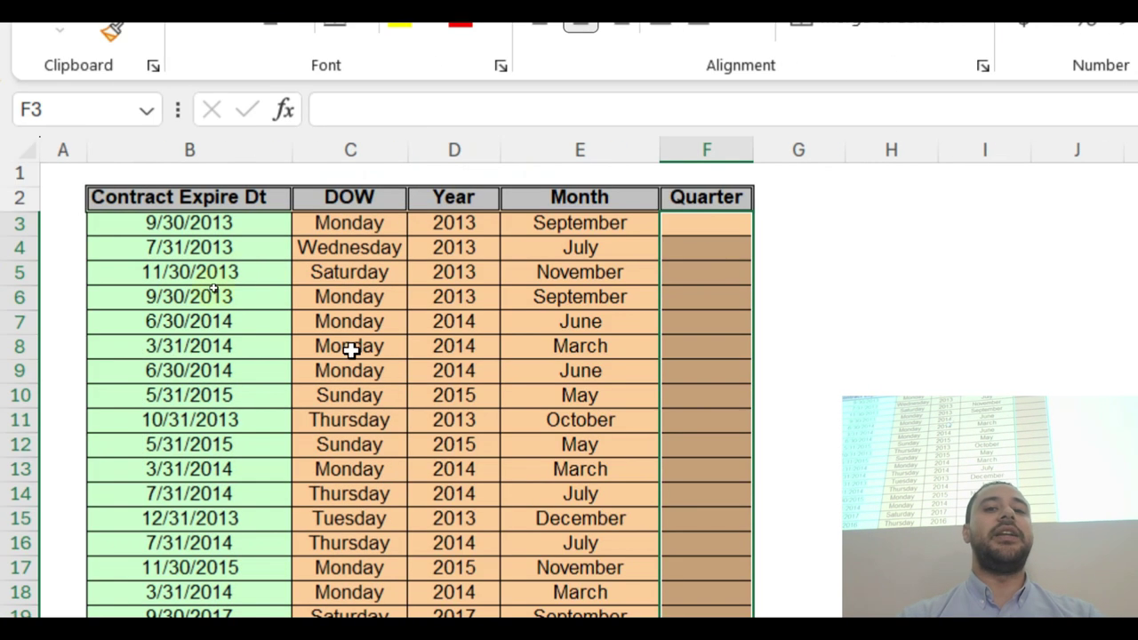
click(302, 272)
click(378, 223)
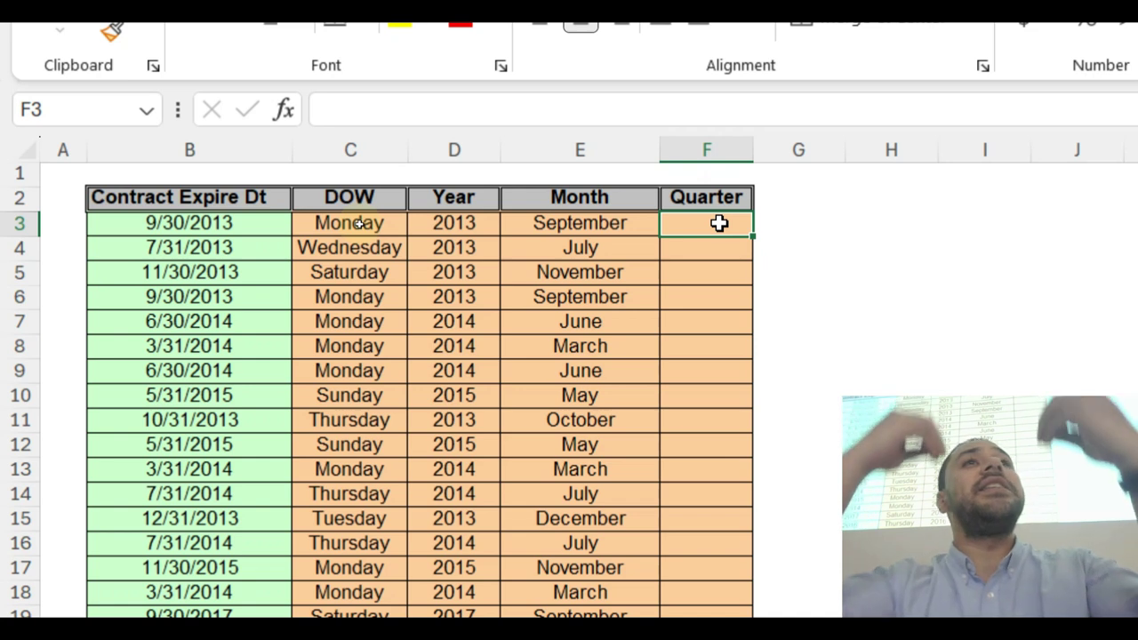
Step: Enter =MONTH(B3)/3 in F3 and fill it down to F8, showing 3.0, 2.3, 3.7 and so on
text(=mon)
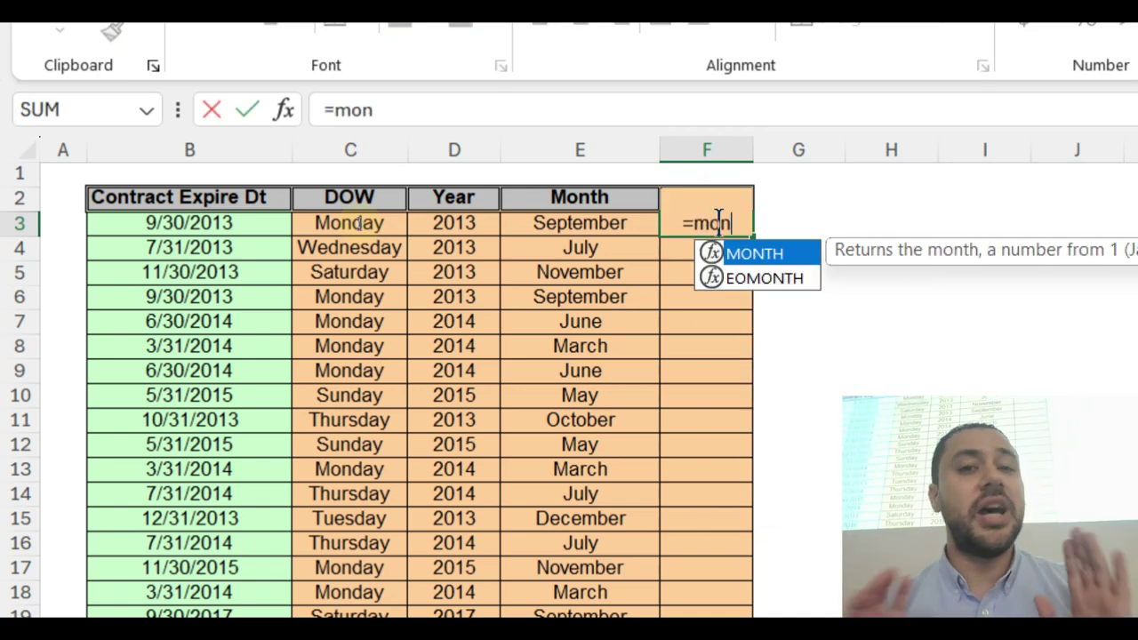
key(Tab)
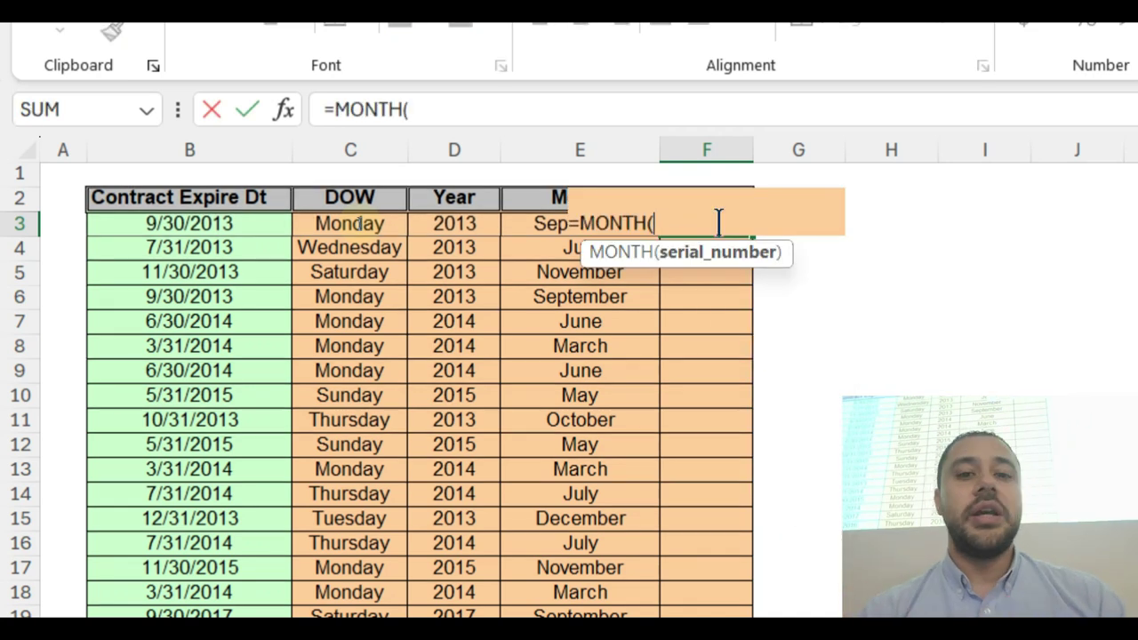
click(192, 225)
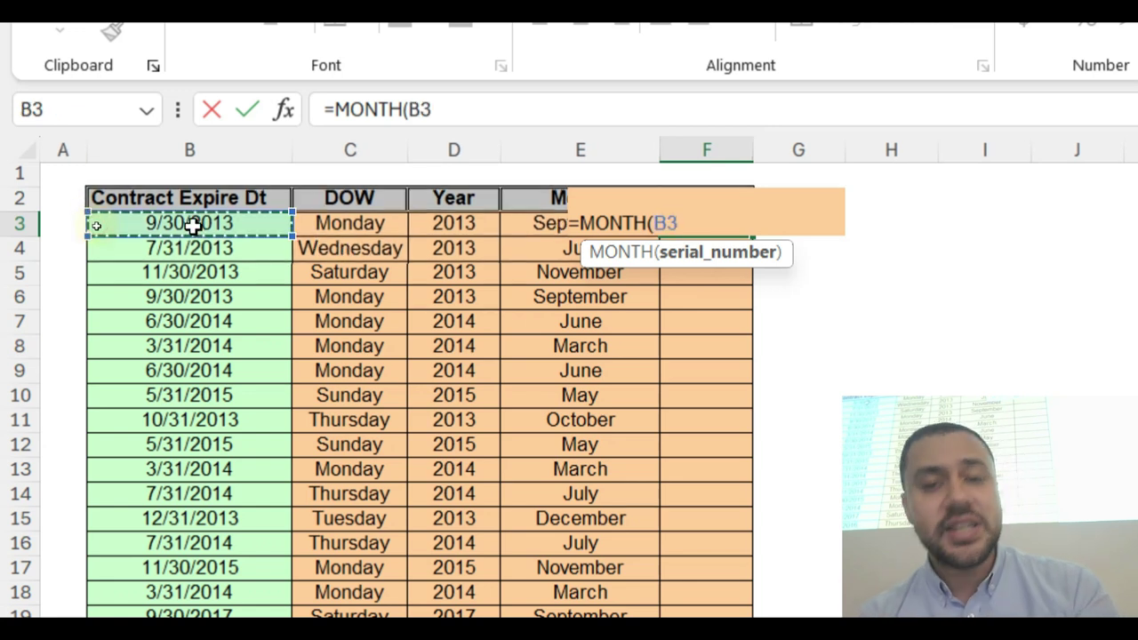
text()/3)
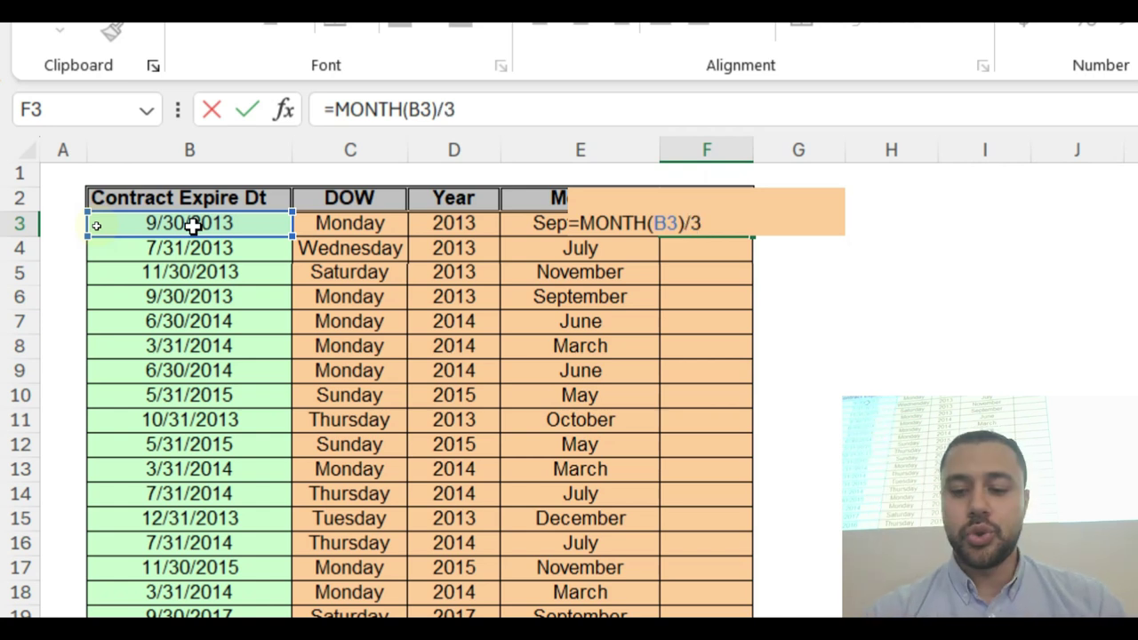
key(Return)
click(730, 223)
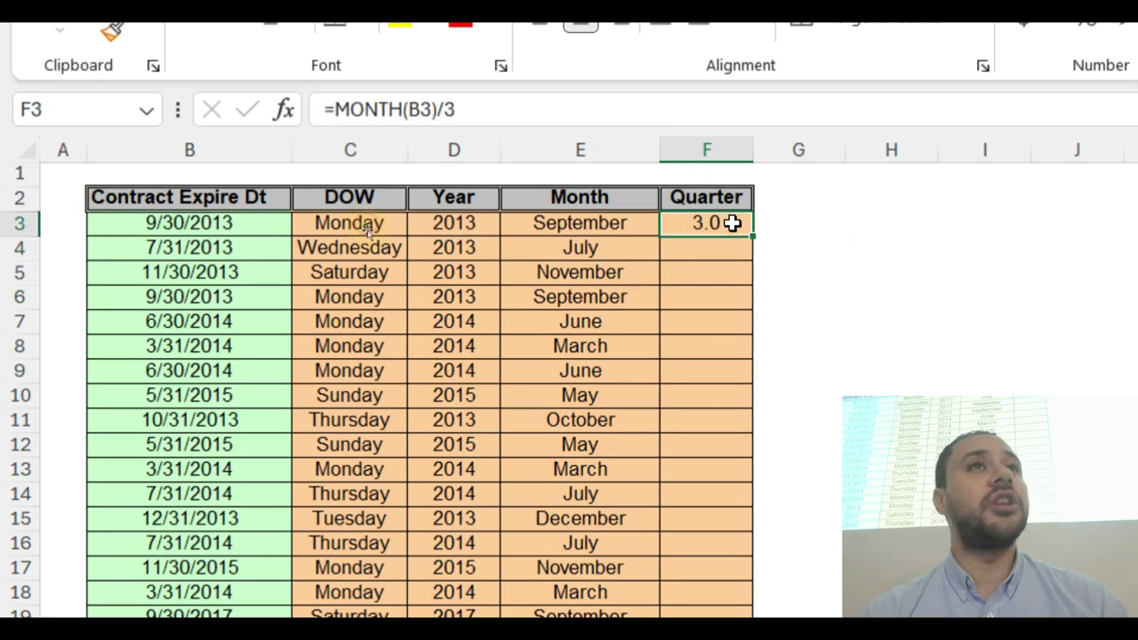
drag(754, 237, 723, 350)
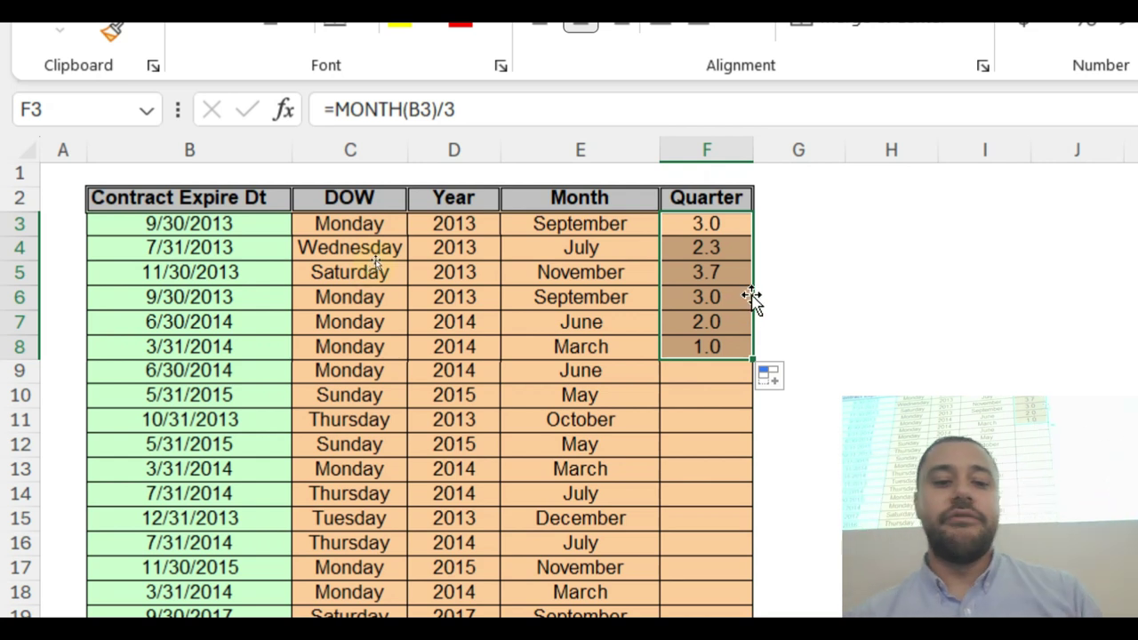
Step: Undo the fill and change F3 to =ROUNDUP(MONTH(B3)/3,0), showing 3.0
key(ctrl+z)
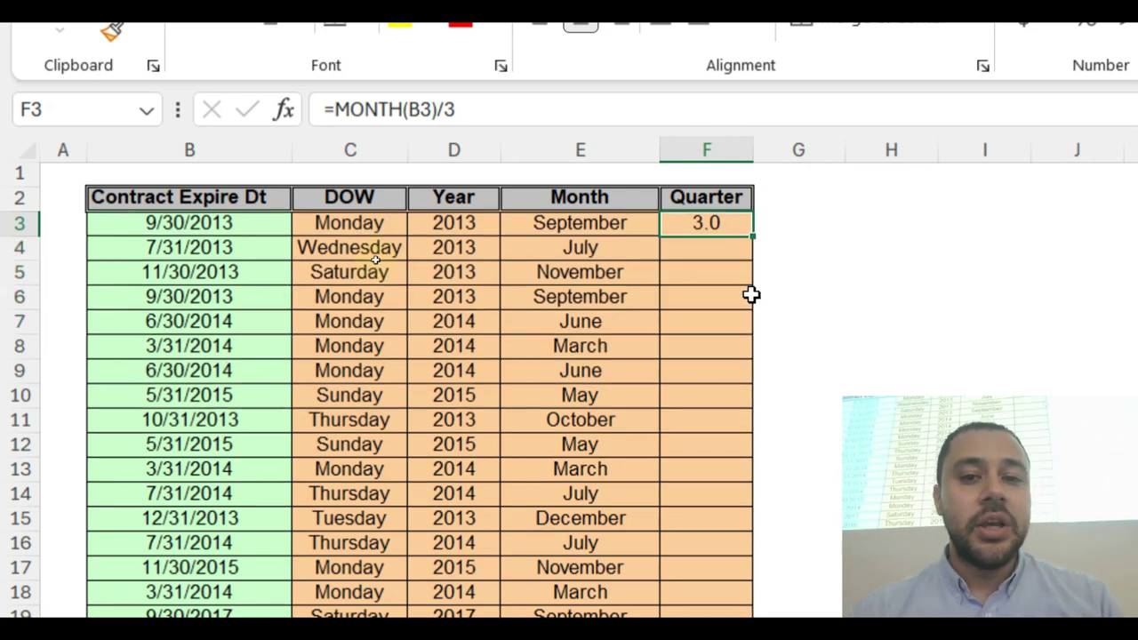
click(336, 102)
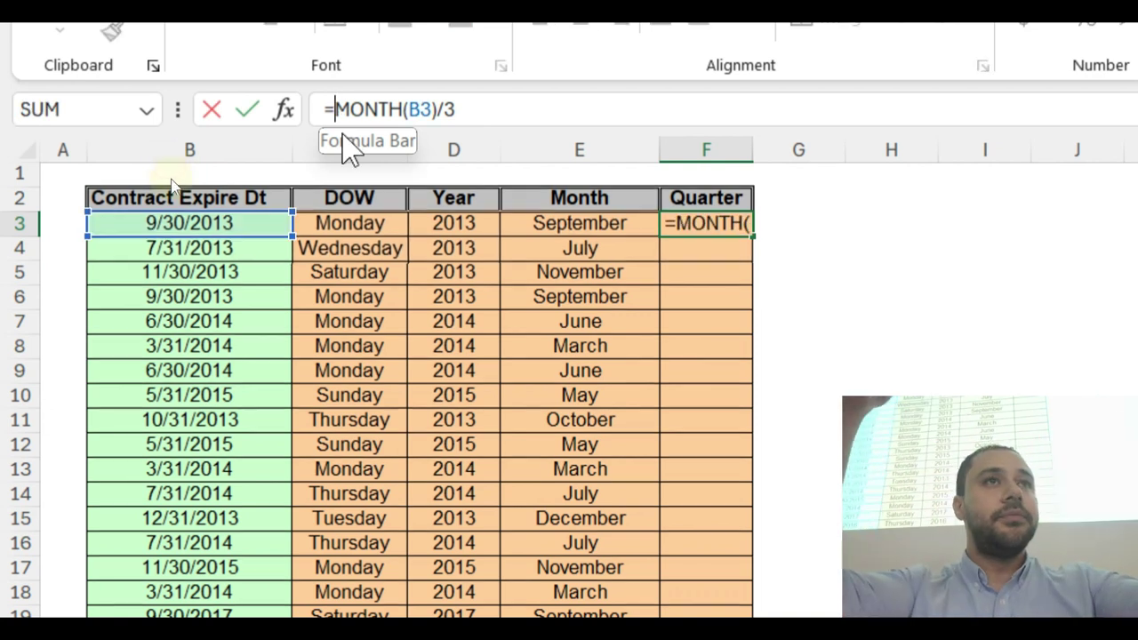
text(roun)
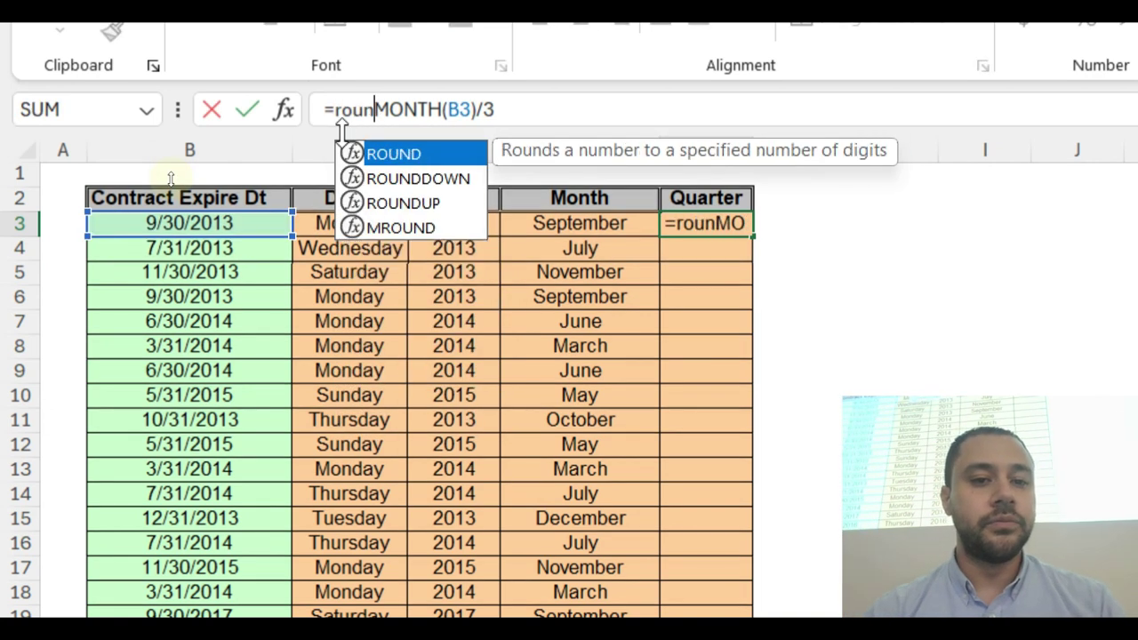
key(Down)
key(Down)
key(Tab)
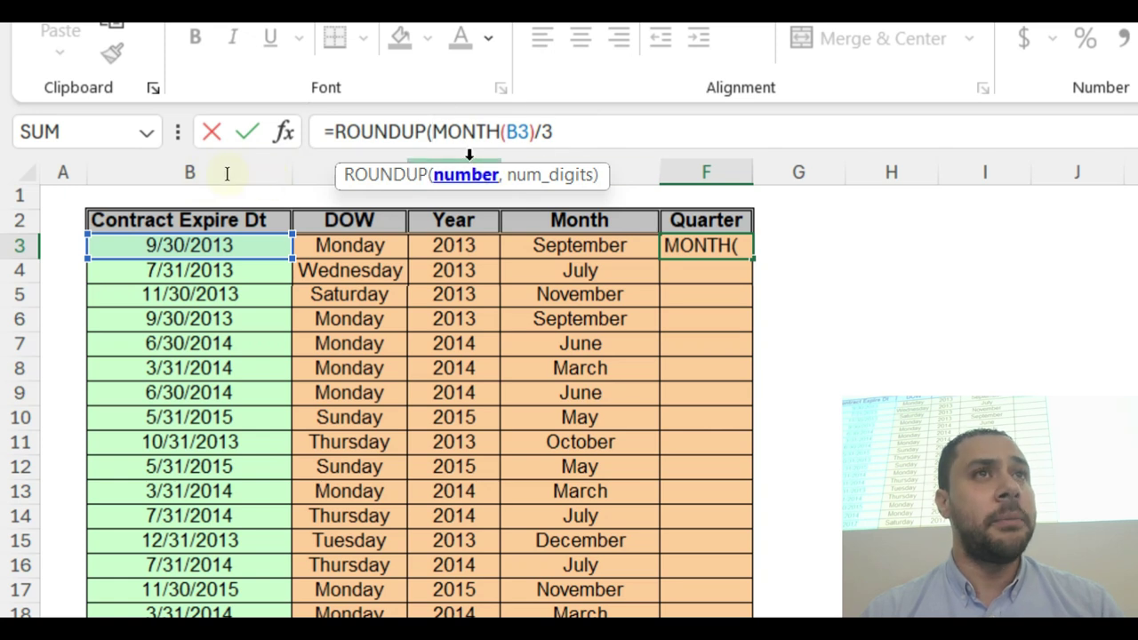
click(560, 132)
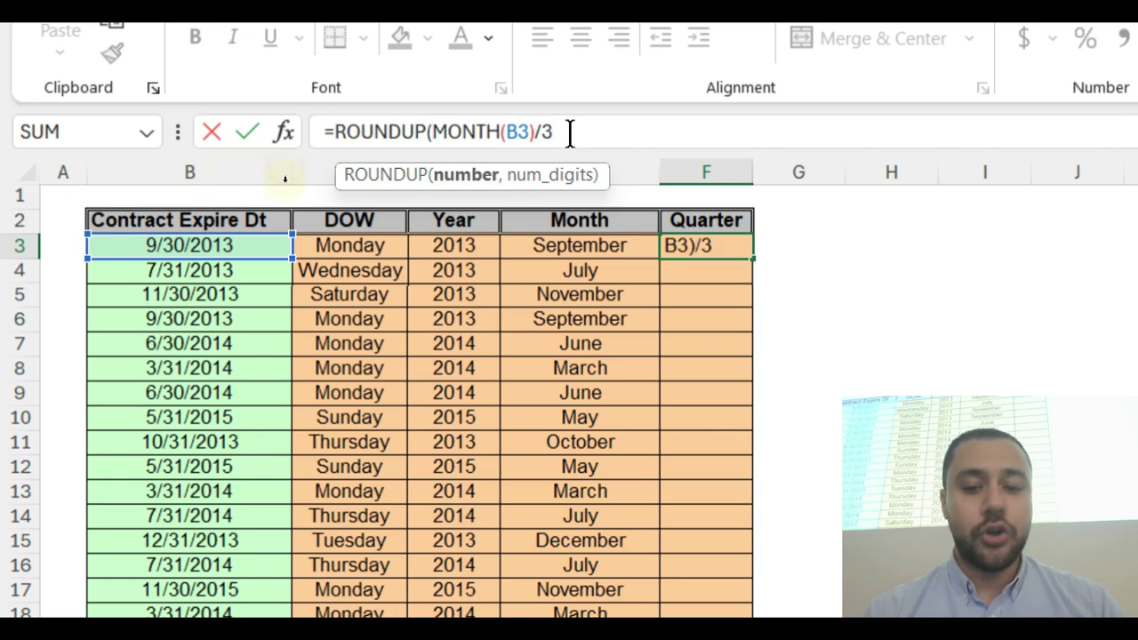
text(,)
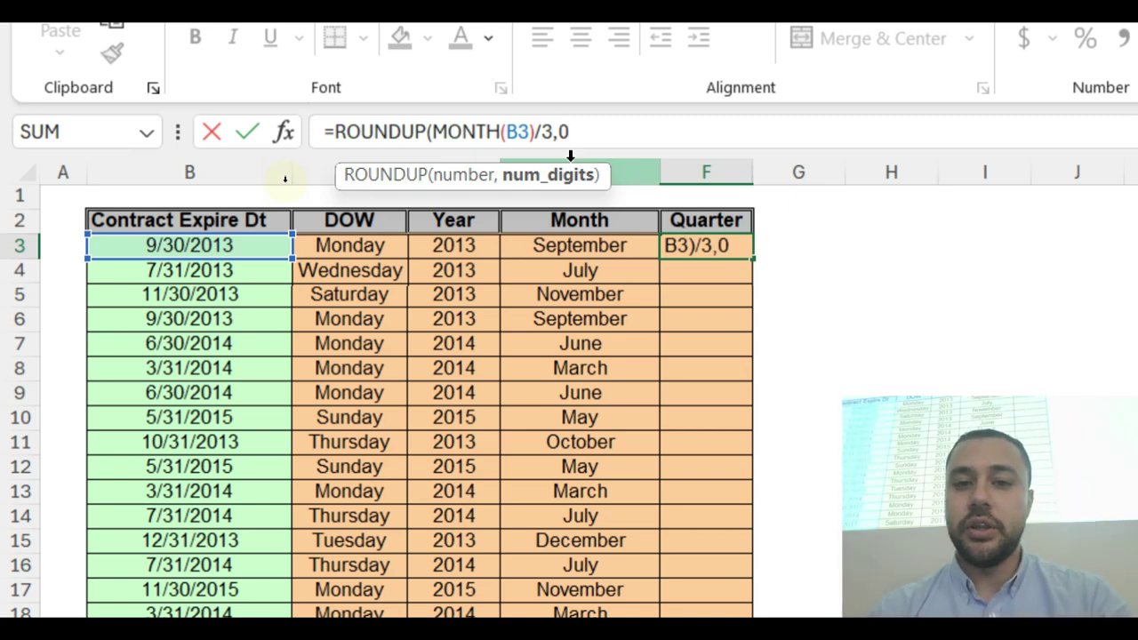
text(0))
key(Return)
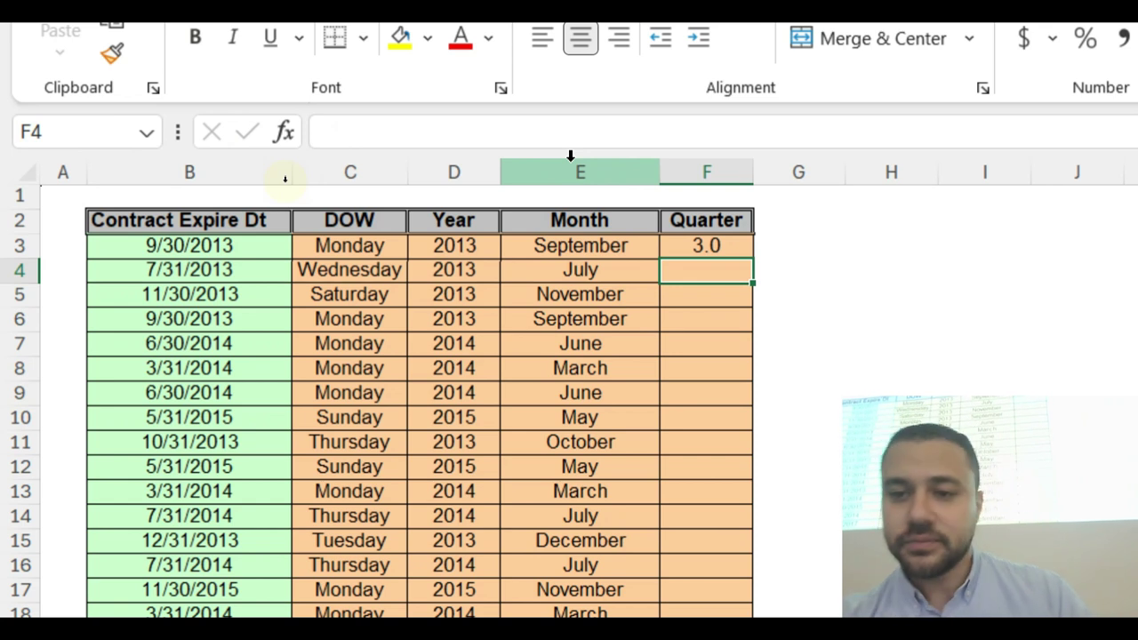
Step: Adjust F3's decimal places to show a whole 3, then begin a new formula with =
click(717, 245)
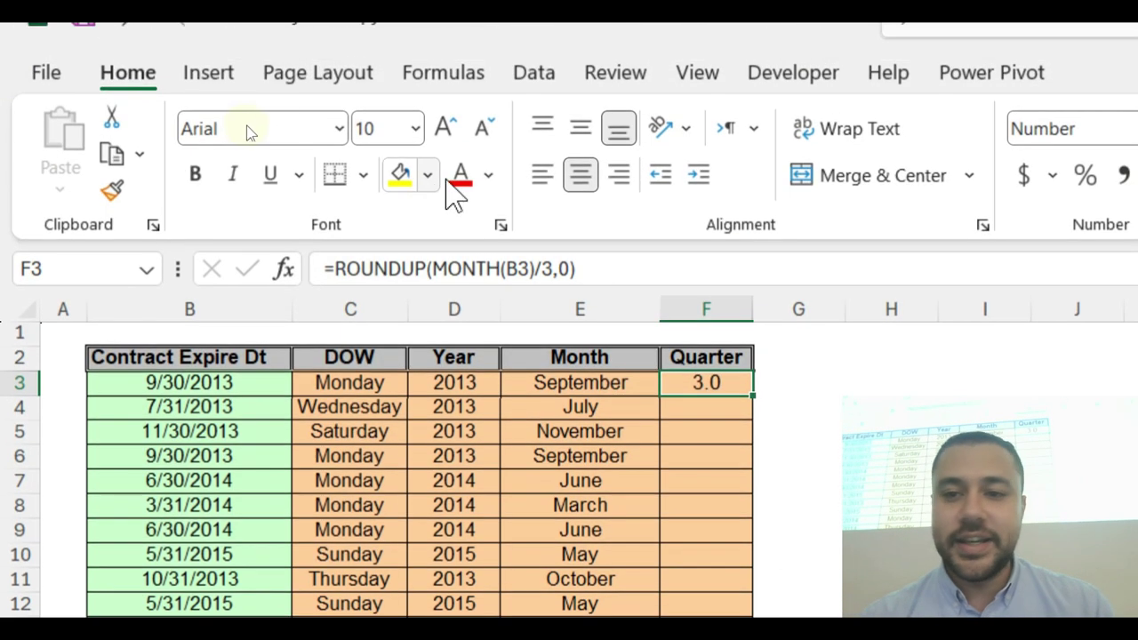
click(930, 182)
click(968, 183)
click(968, 183)
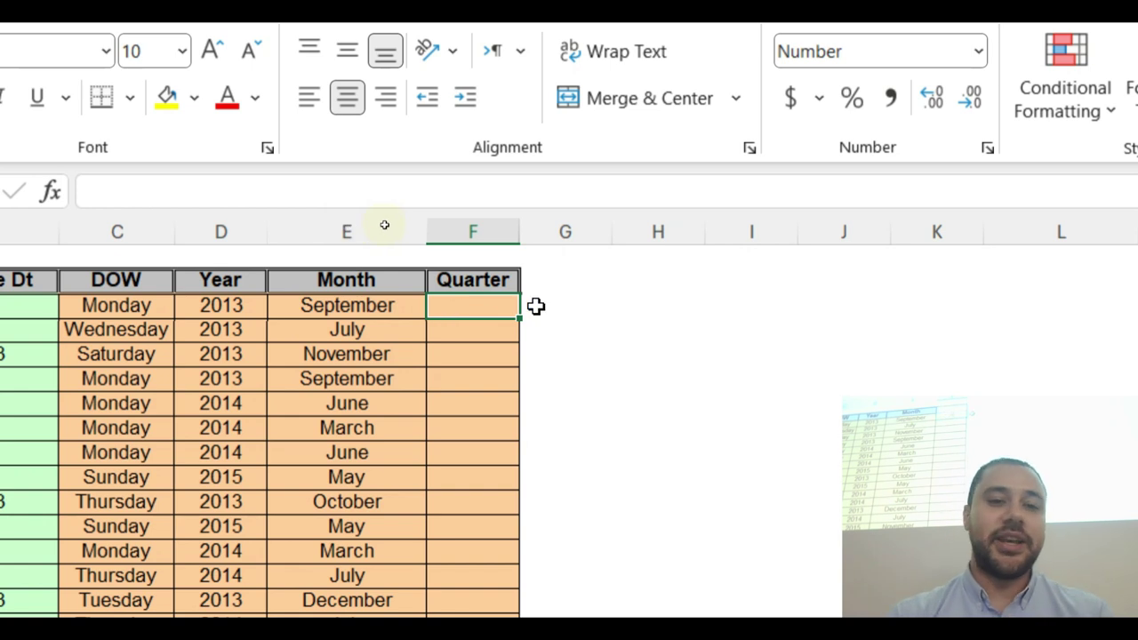
text(=)
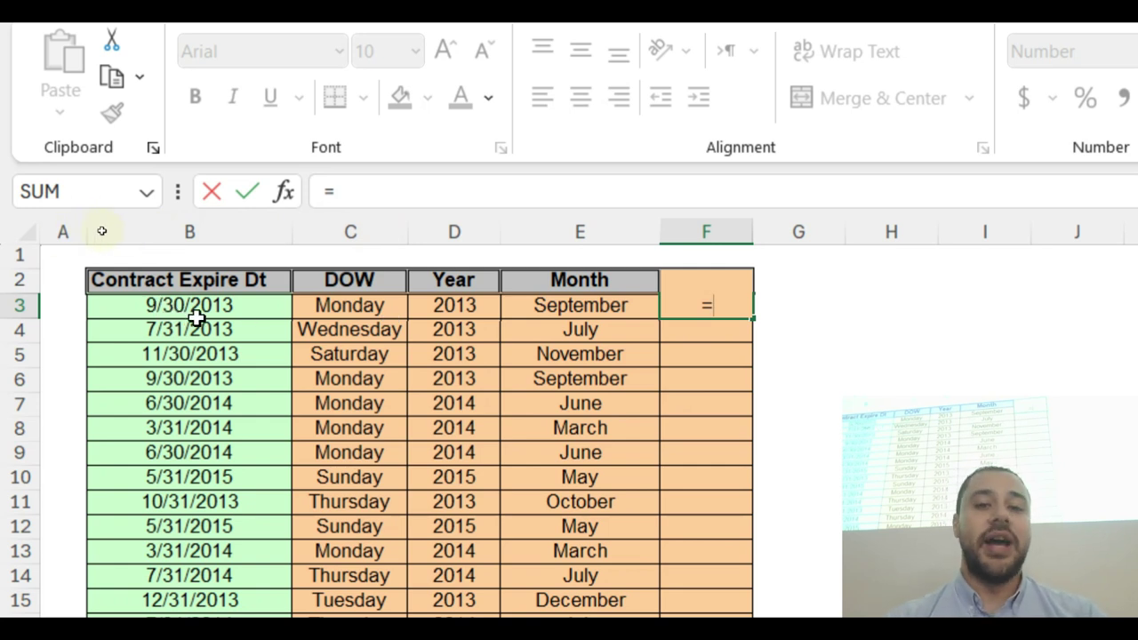
Step: Enter =MONTH(B3)/3 in F3
text(mon)
key(Tab)
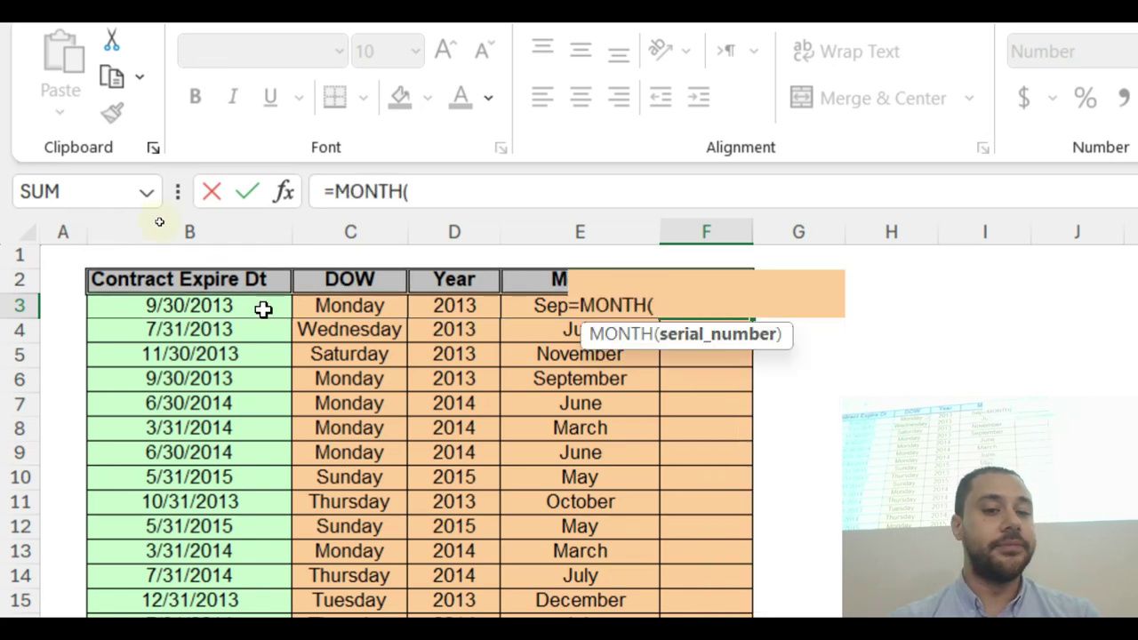
click(199, 305)
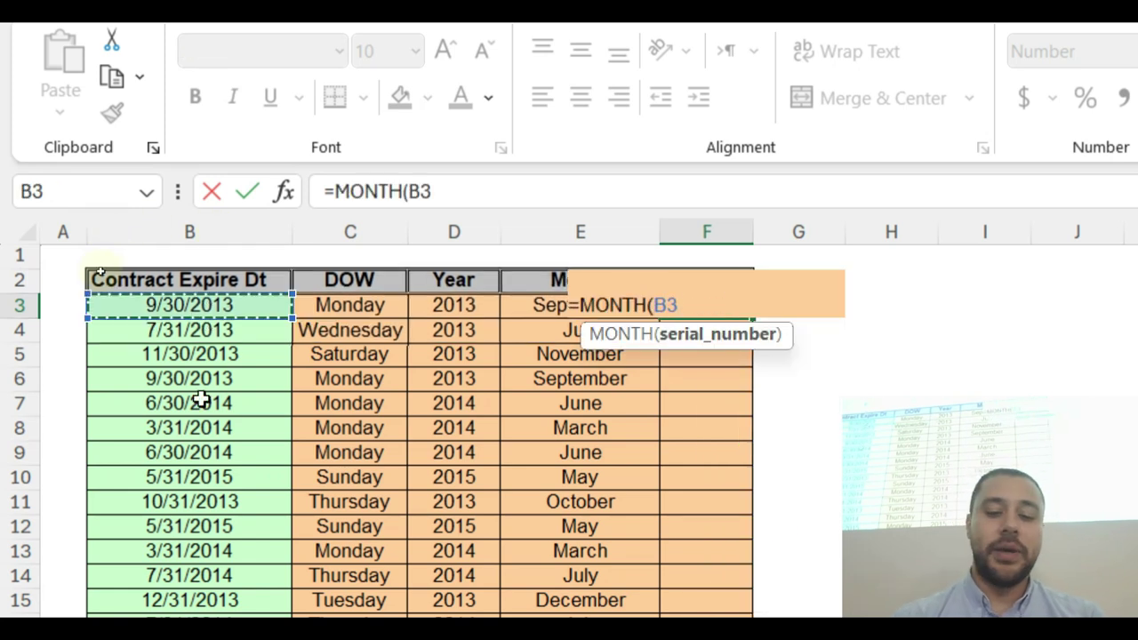
text()/3)
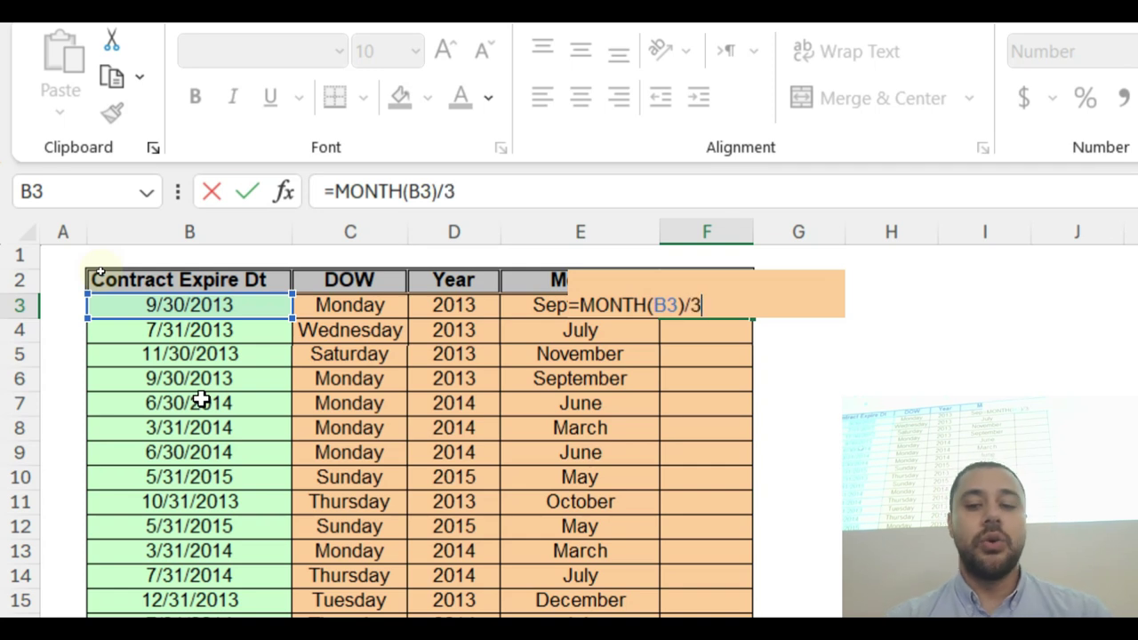
key(Return)
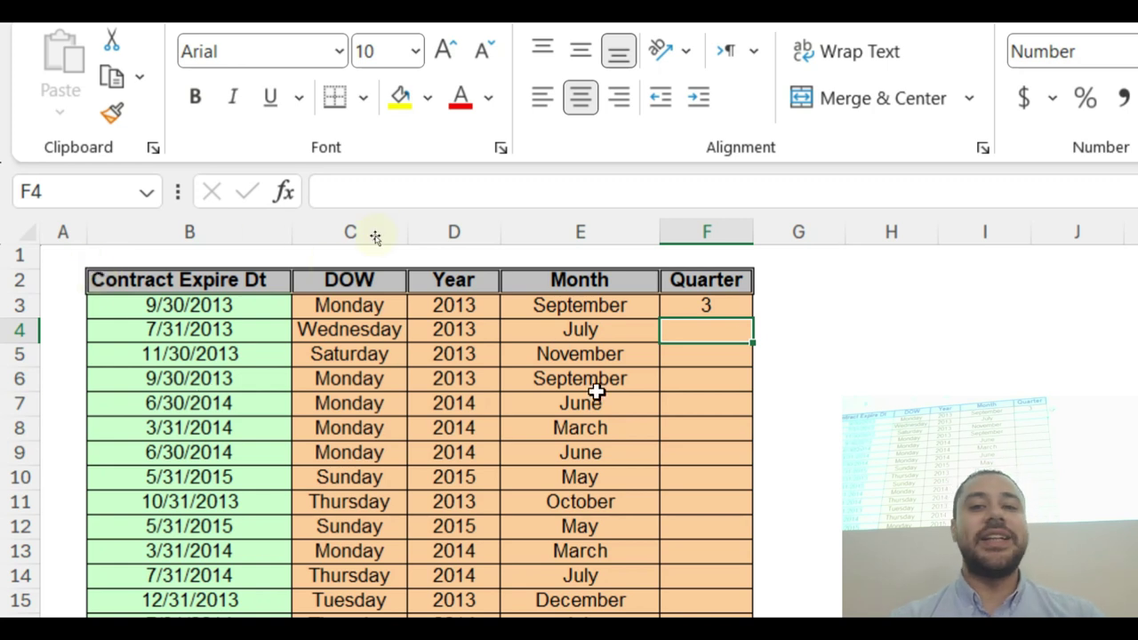
Step: Wrap F3's formula as =ROUNDUP(MONTH(B3)/3,0), fill it to row 10, then undo the fill
click(734, 308)
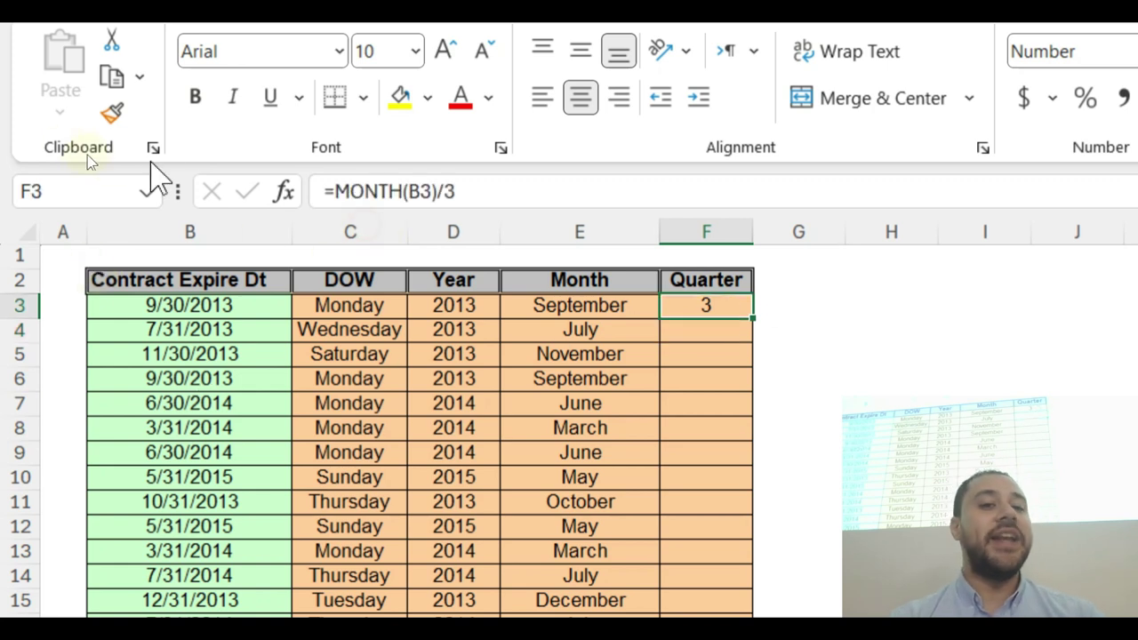
click(329, 192)
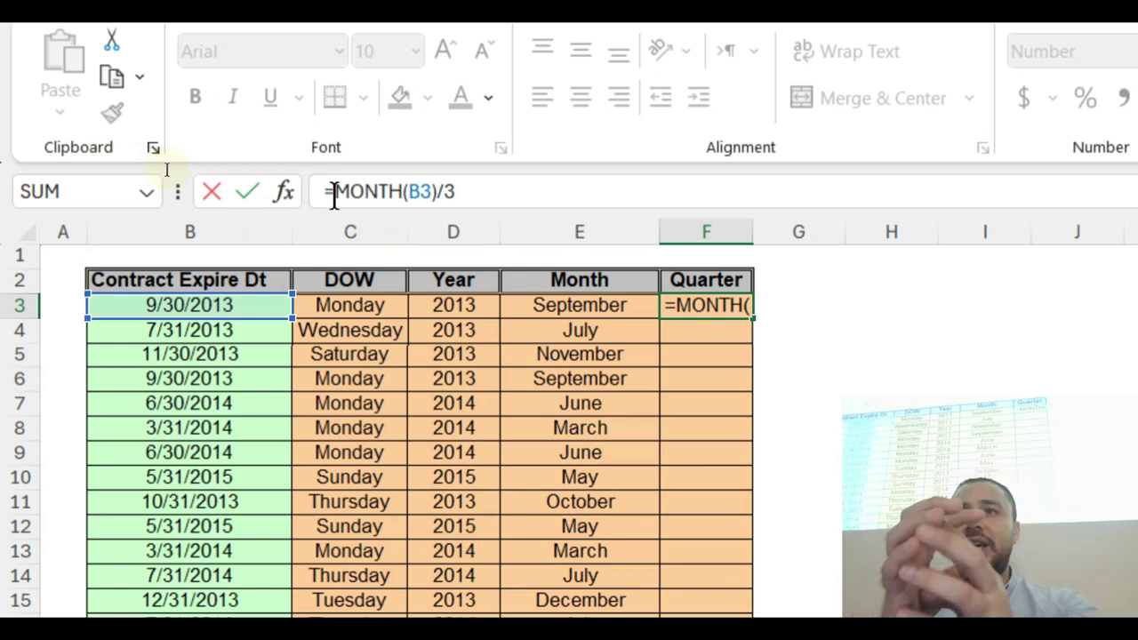
text(roun)
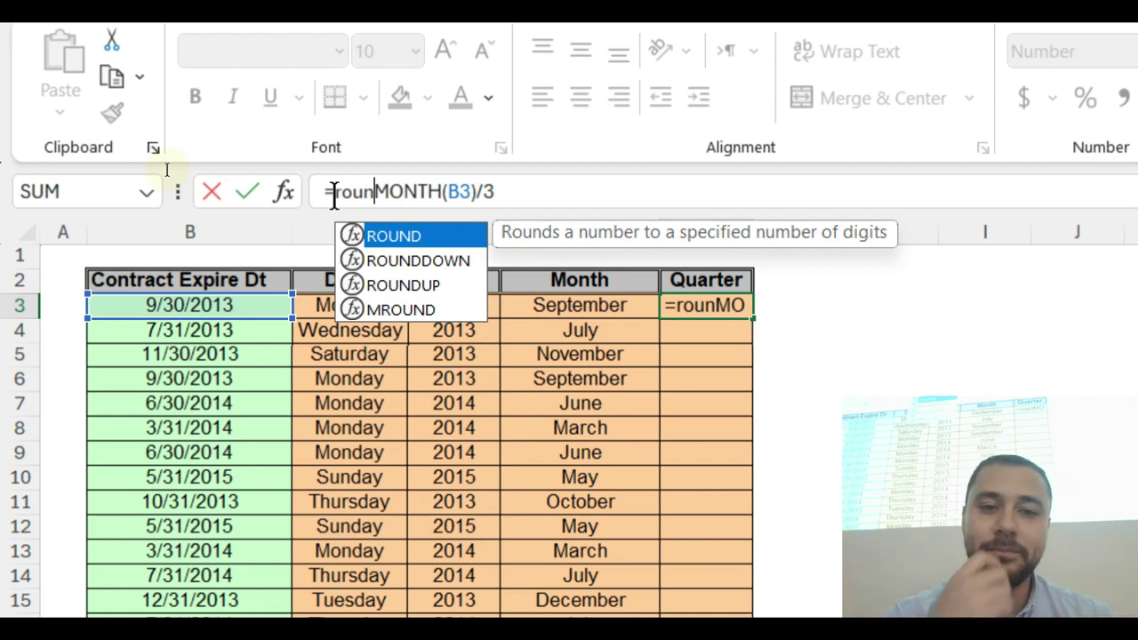
key(Down)
key(Down)
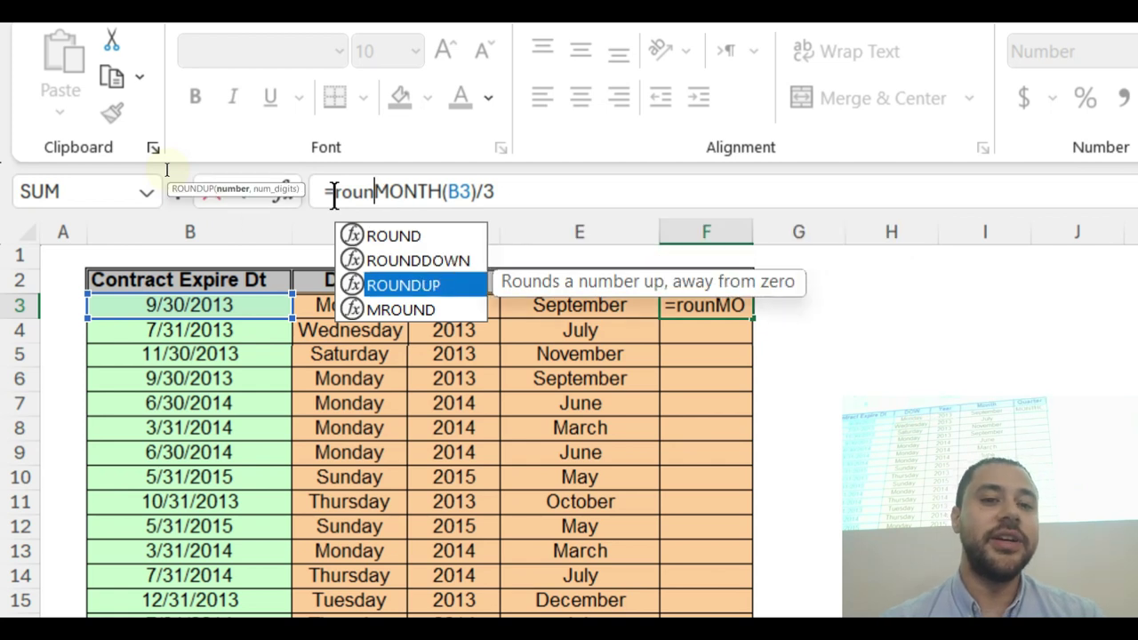
key(Tab)
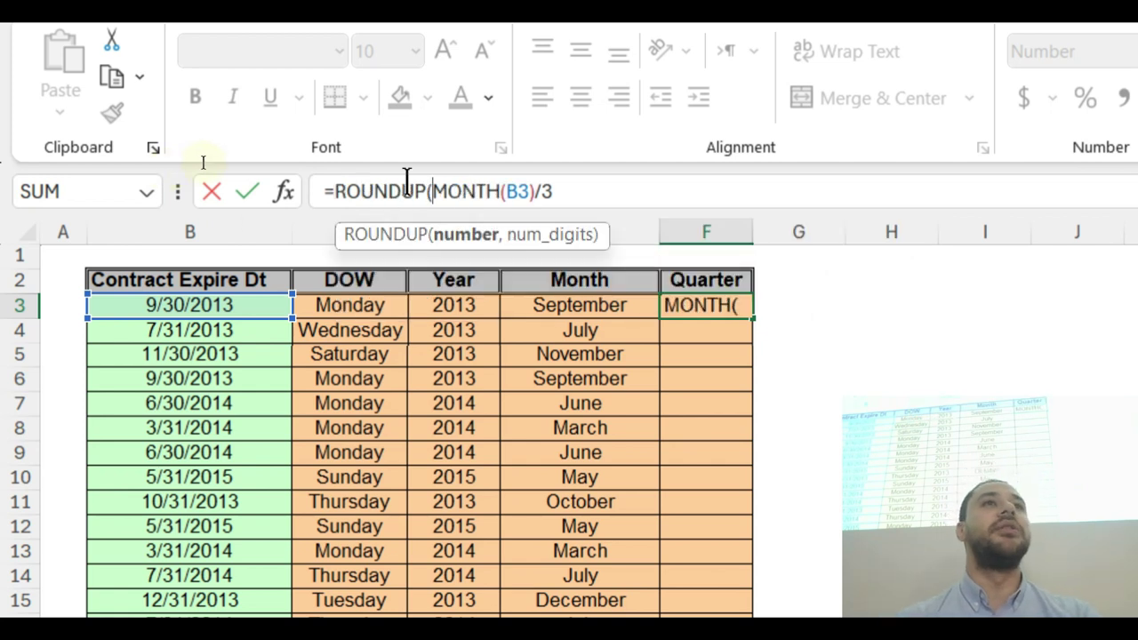
click(567, 189)
text(,)
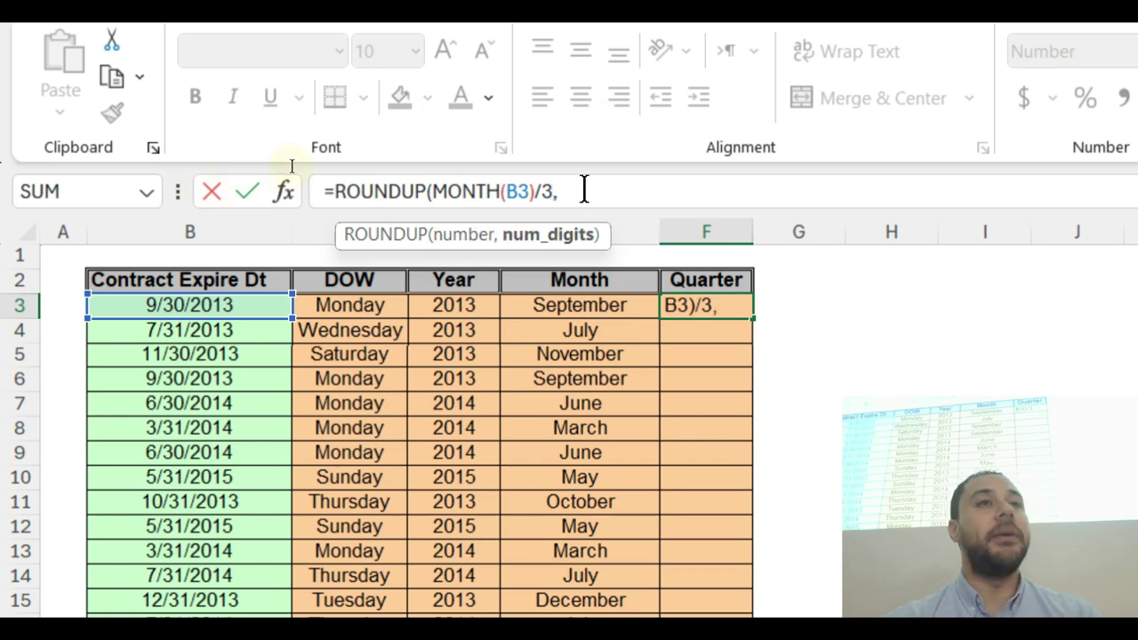
text(0)
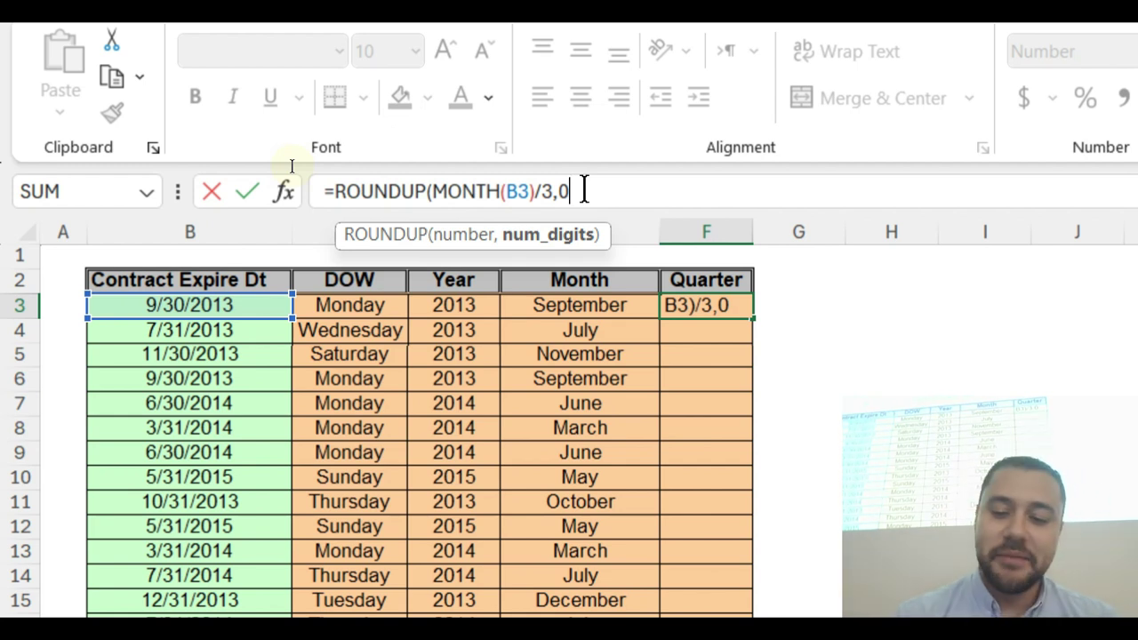
text())
key(Return)
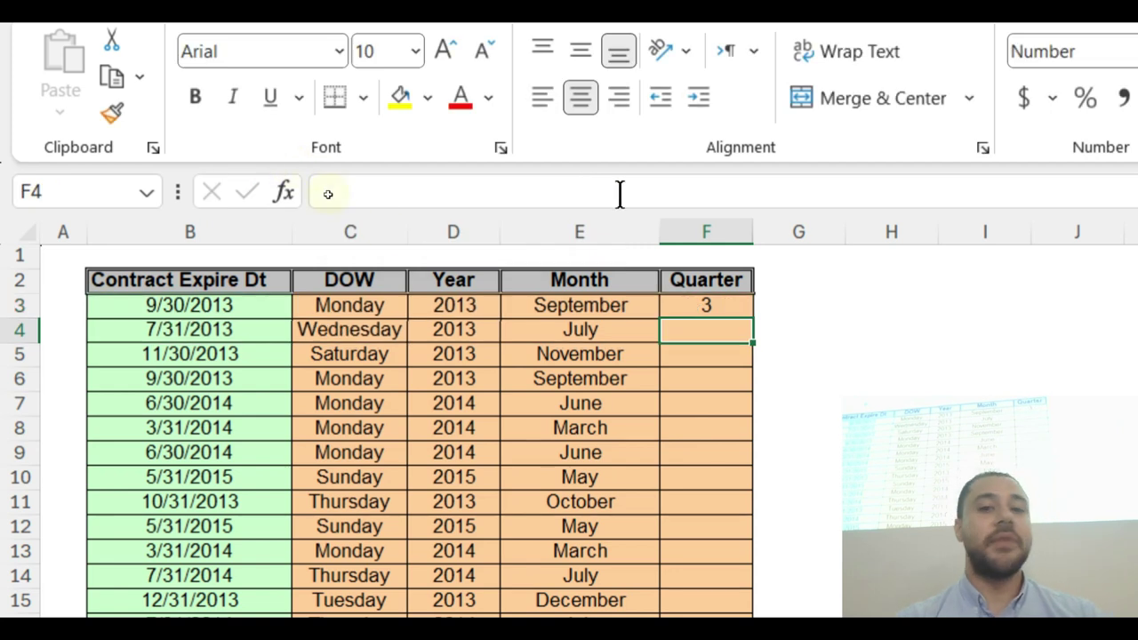
click(703, 305)
drag(754, 317, 742, 476)
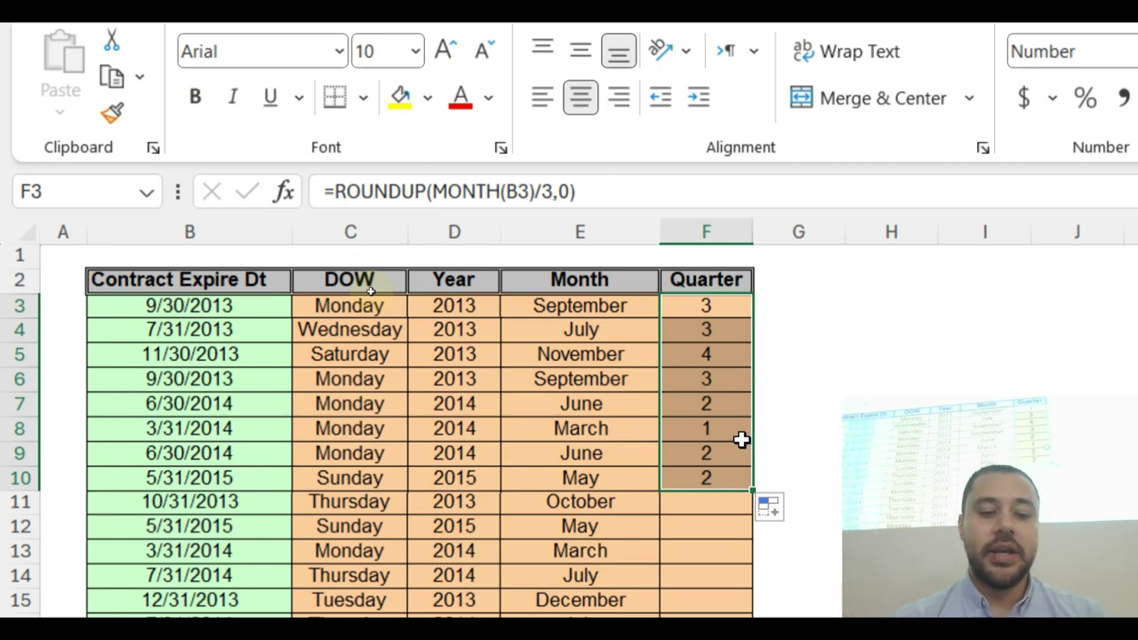
key(ctrl+z)
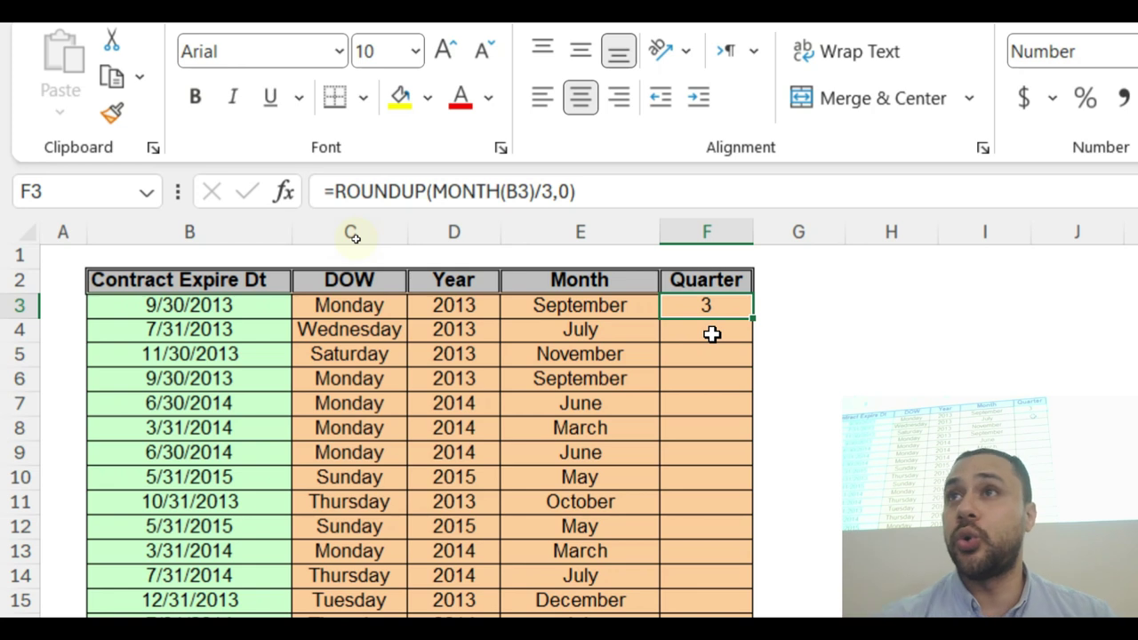
Step: Prefix F3's formula with "Q"& and fill Q3, Q4, Q1 labels down the Quarter column
click(336, 202)
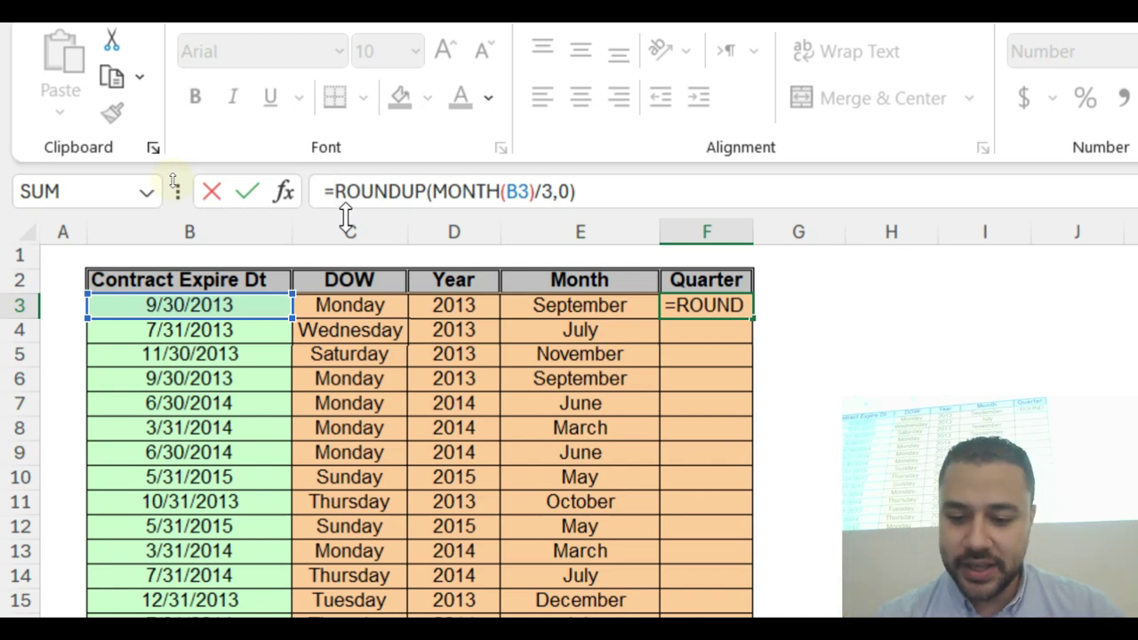
text("Q)
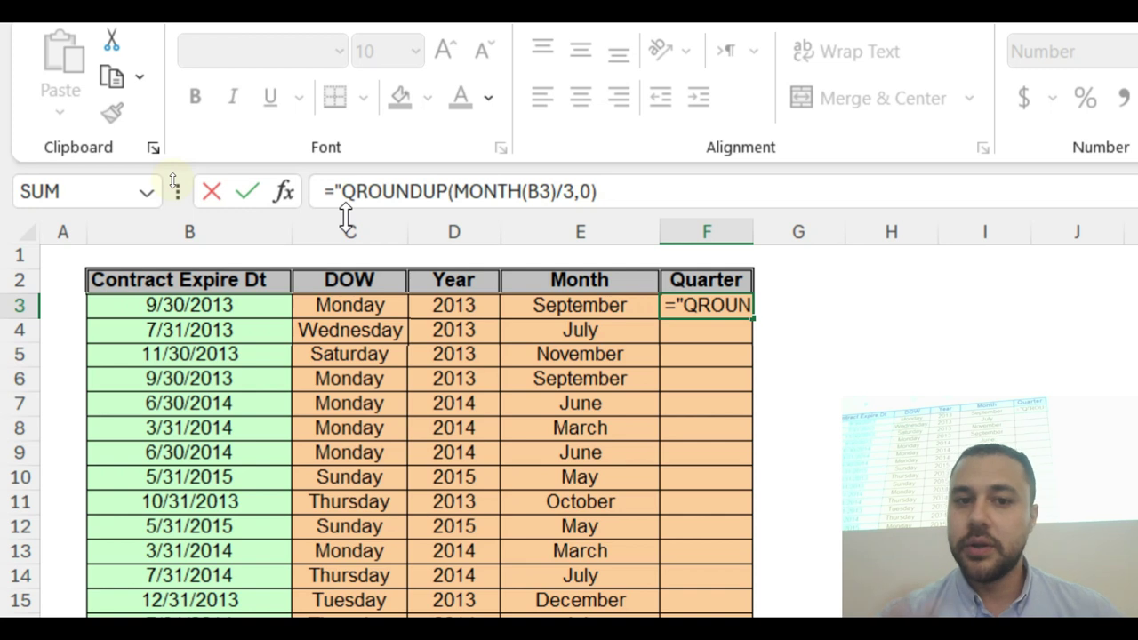
text(")
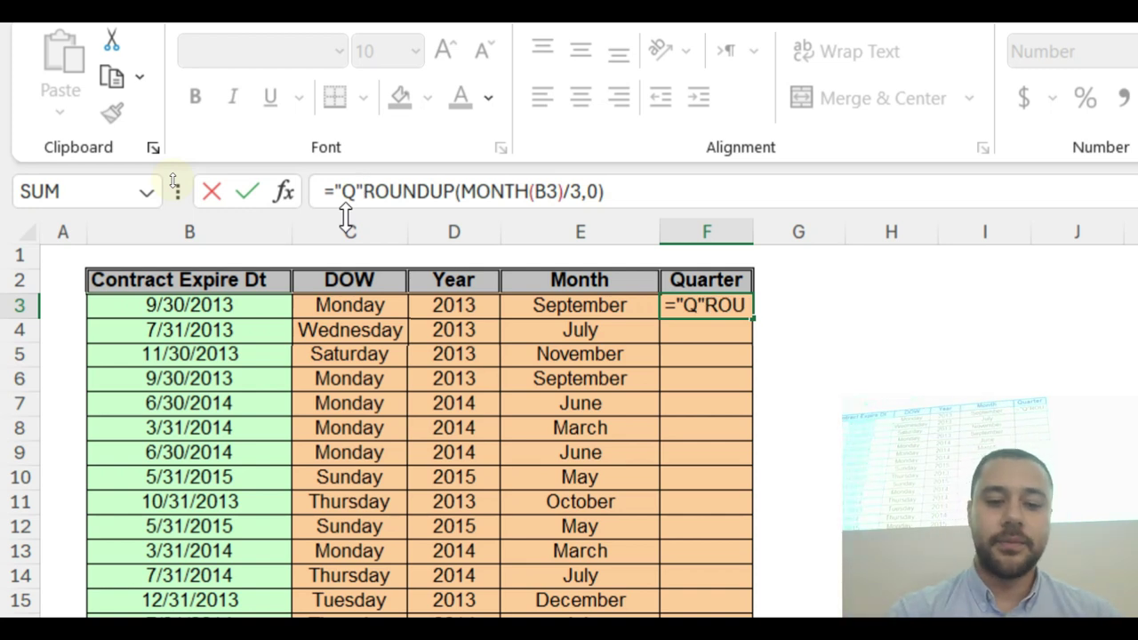
text(&)
key(Return)
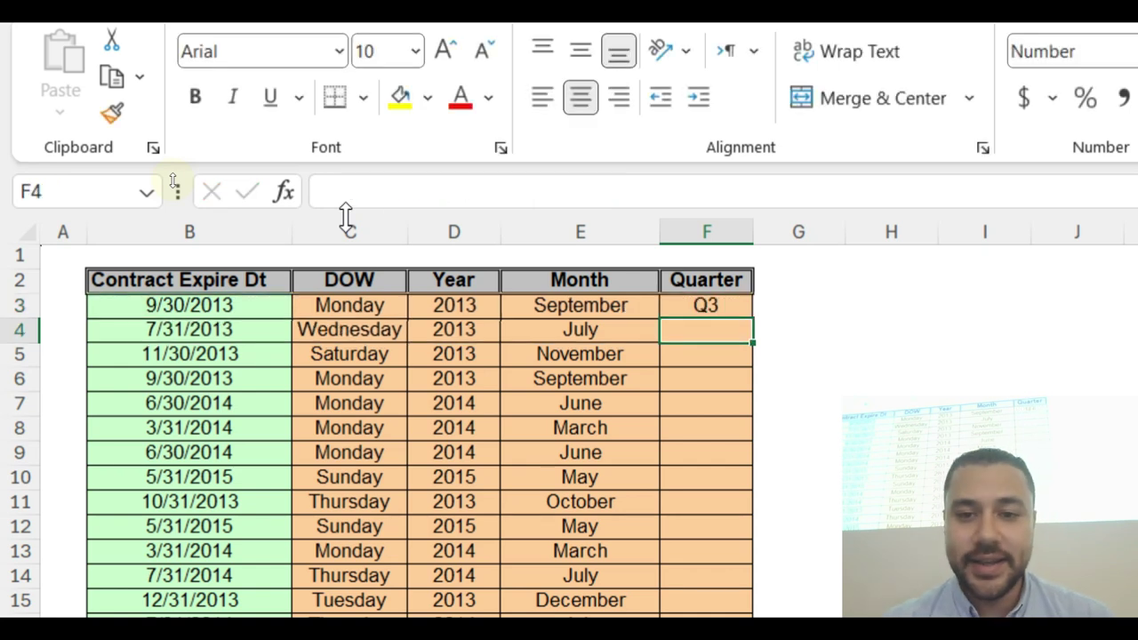
click(743, 309)
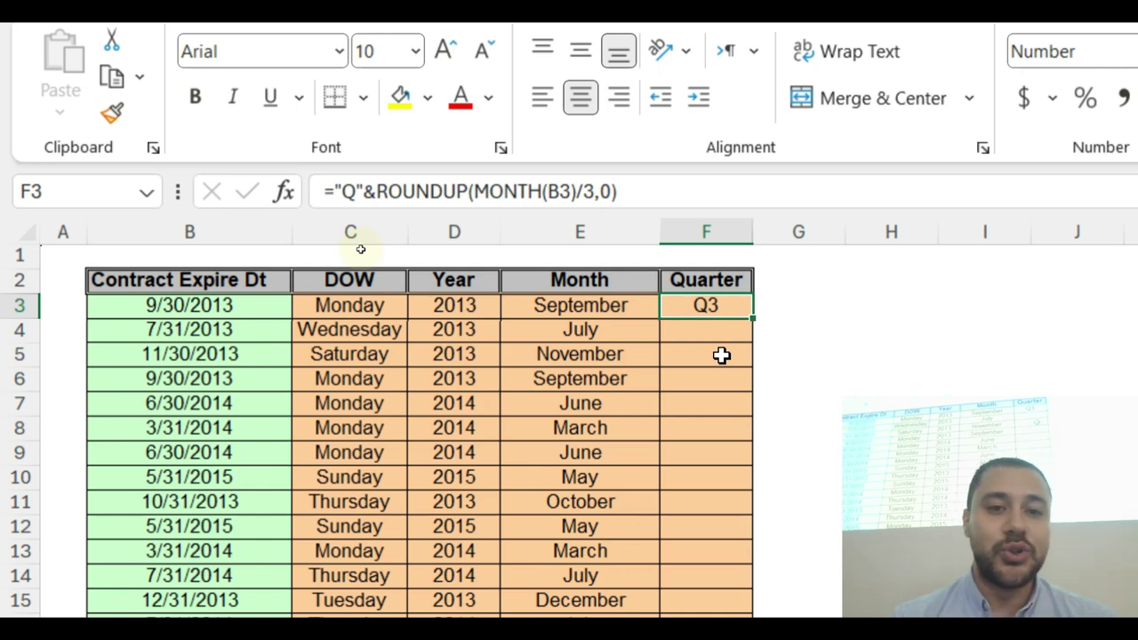
double_click(753, 318)
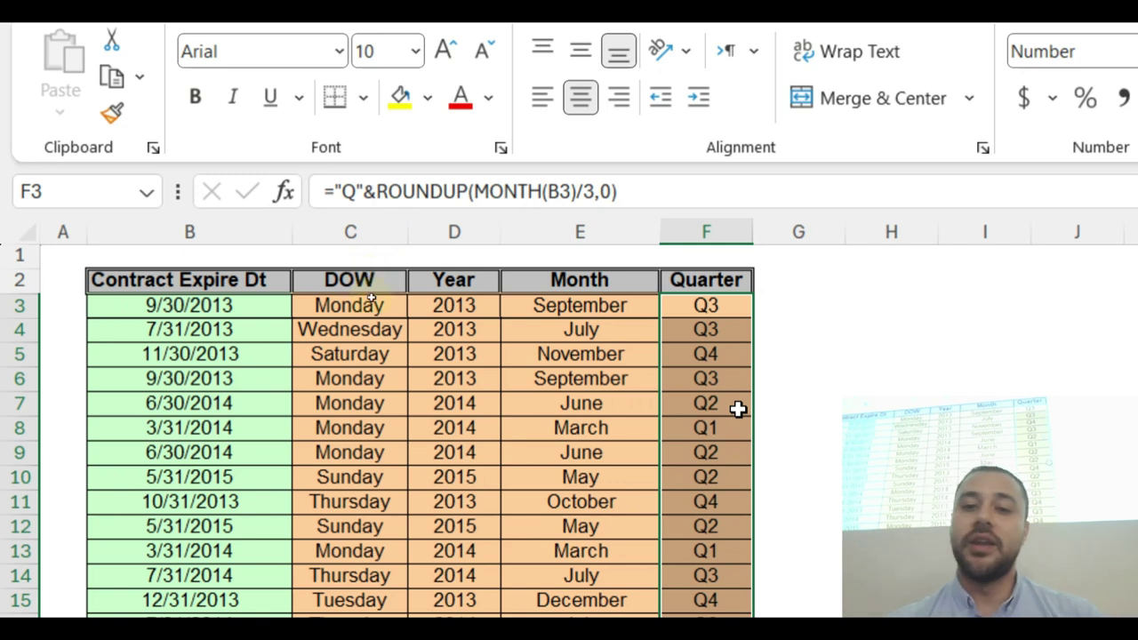
Step: Check the filled quarter formulas lower down, in F15 and F19
click(724, 354)
scroll(709, 482, down, 4)
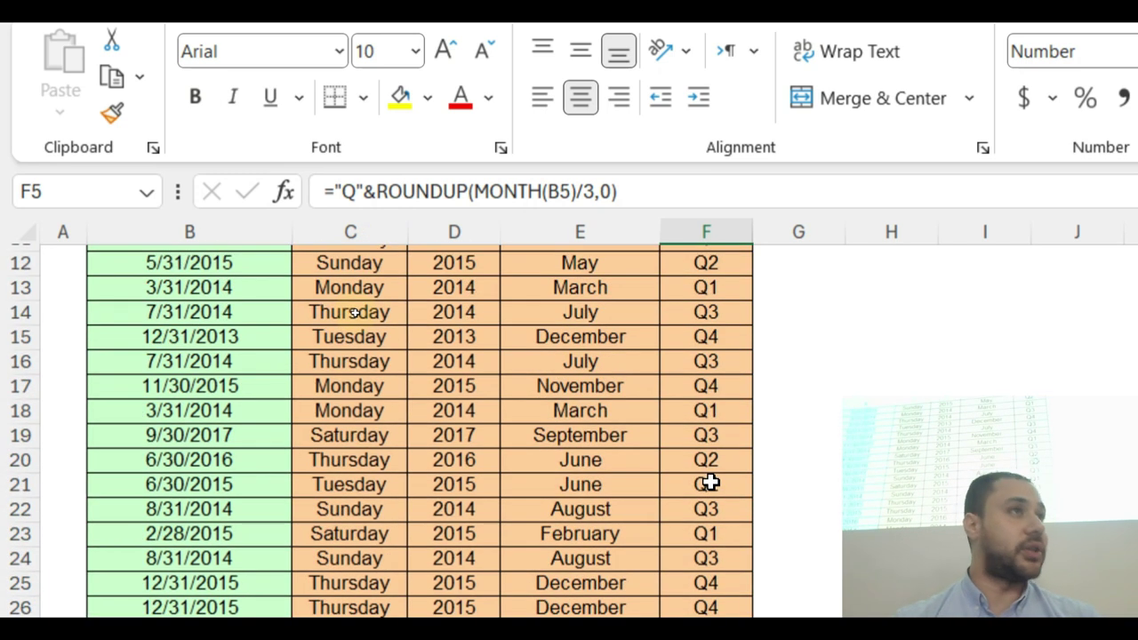
click(693, 336)
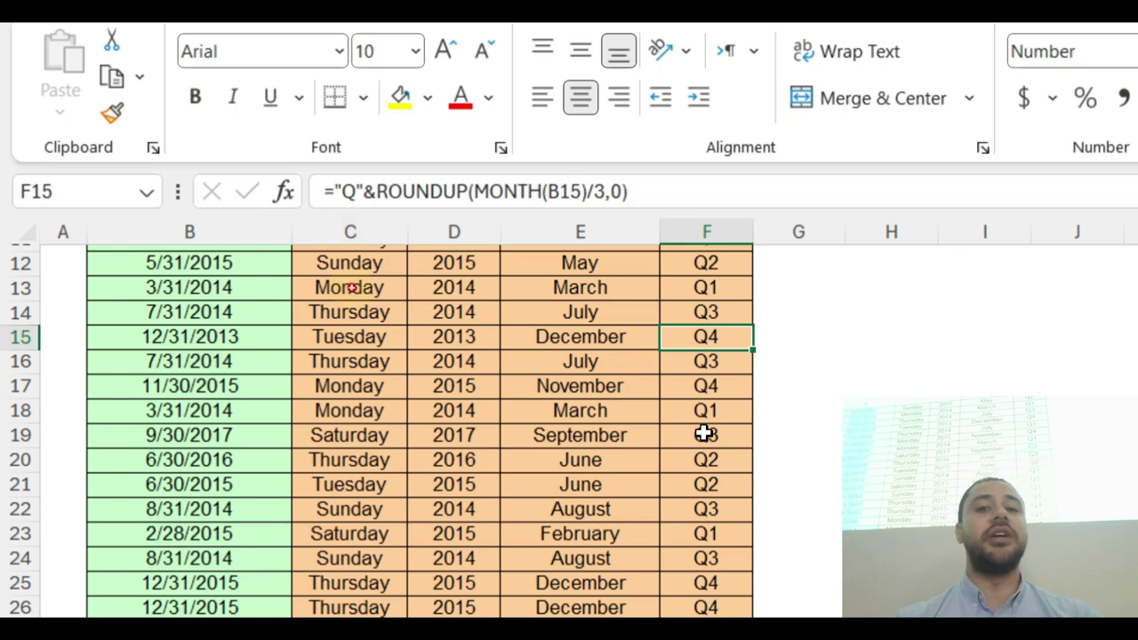
click(705, 435)
scroll(707, 444, up, 4)
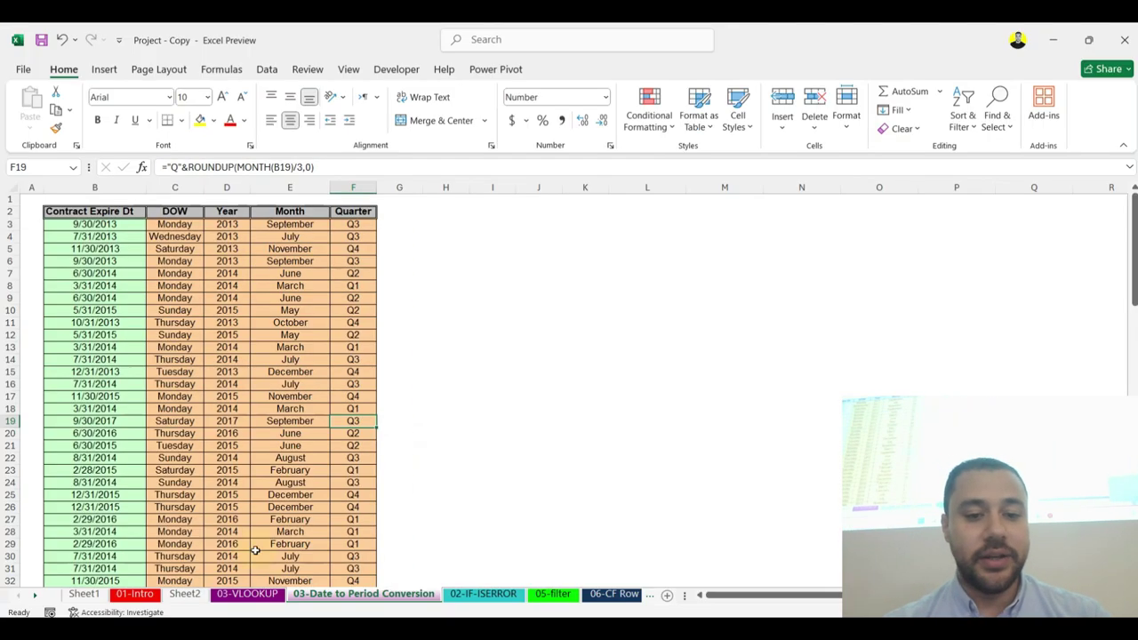
Step: Go to the 02-IF-ISERROR sheet and review the N1 task note and the Percent formulas in column J
click(464, 594)
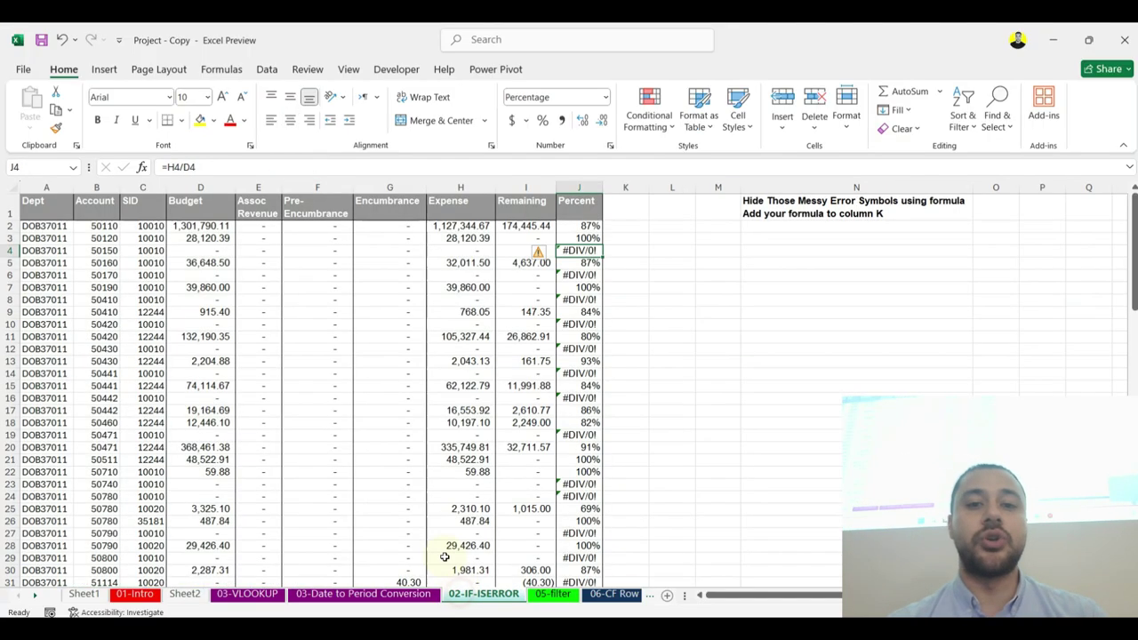
click(411, 321)
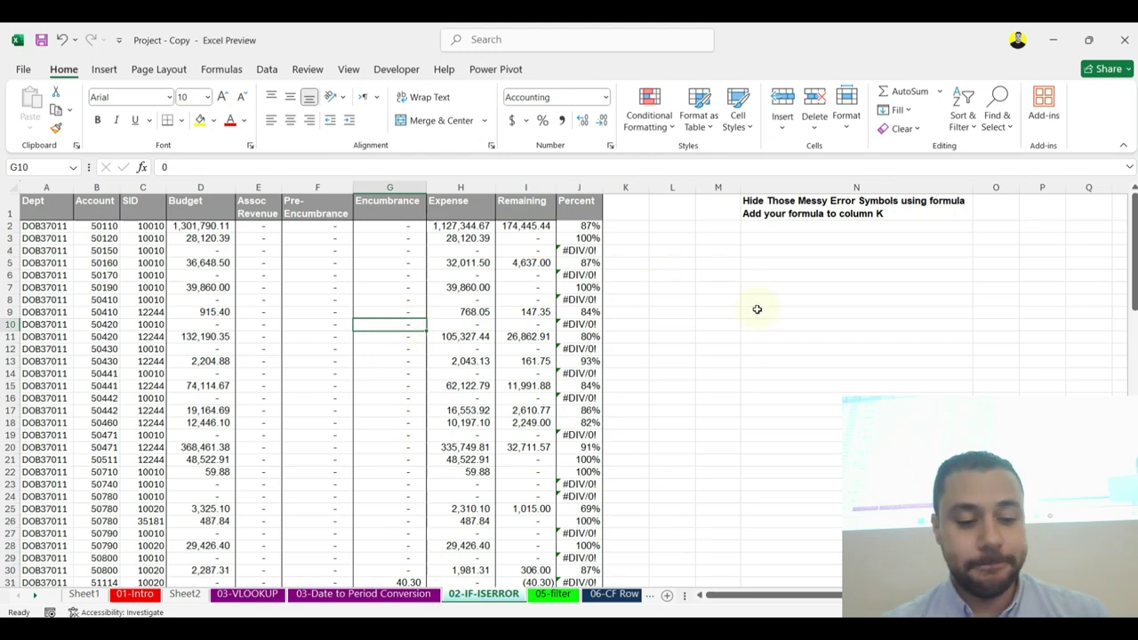
click(809, 213)
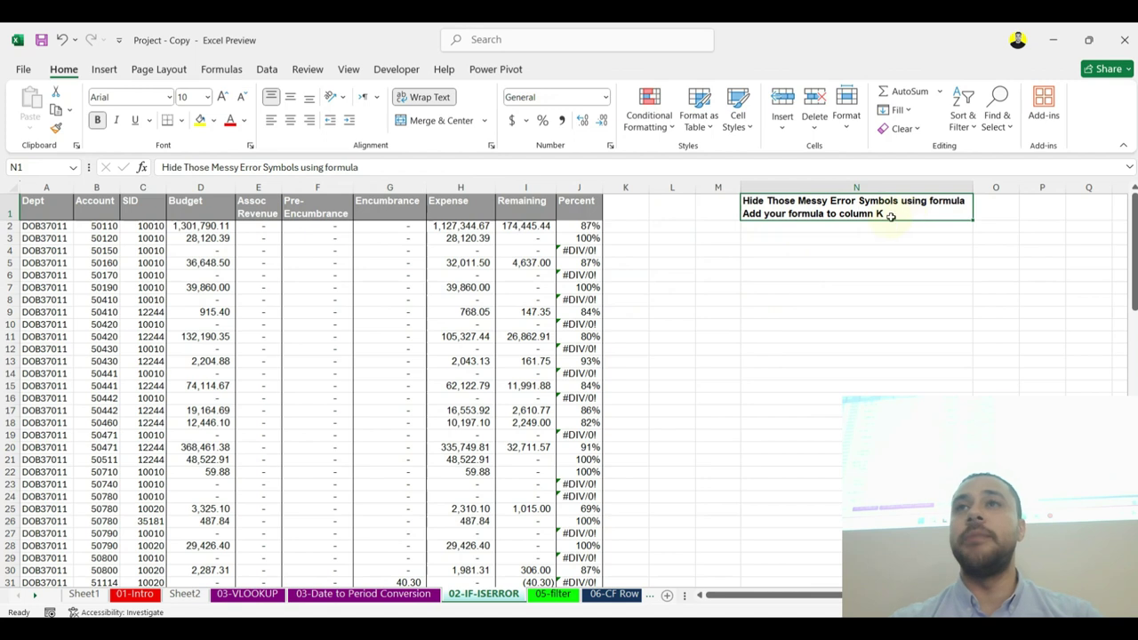
click(576, 250)
click(578, 274)
click(578, 301)
click(577, 274)
click(576, 250)
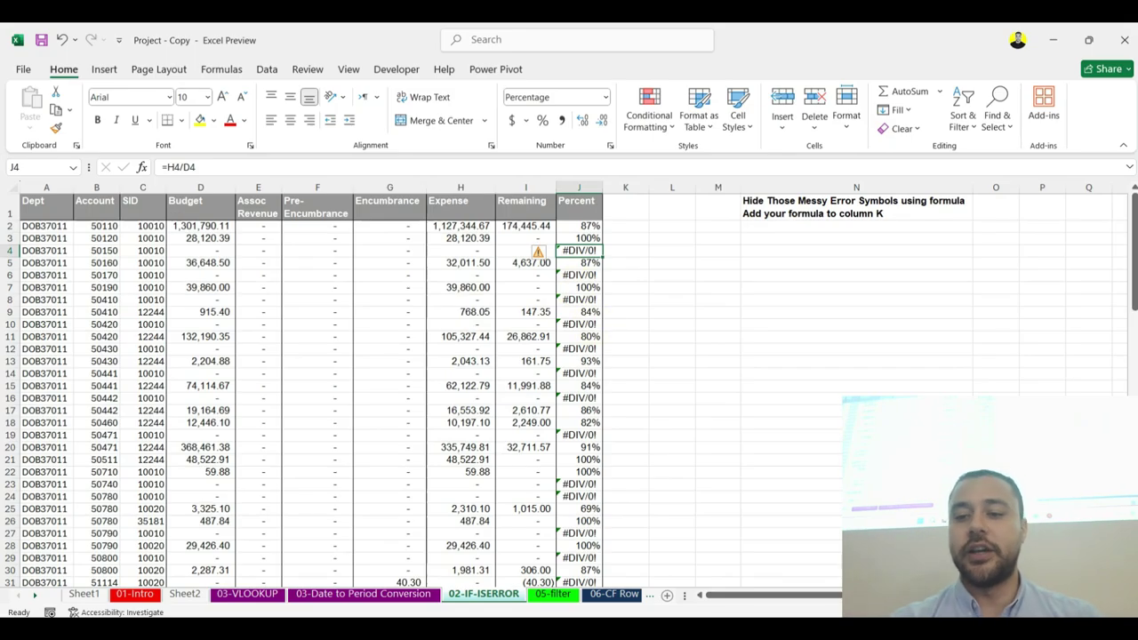
Step: Return to J2's =H2/D2 percent formula and begin editing it
scroll(812, 392, down, 3)
scroll(812, 391, up, 4)
key(Up)
key(Up)
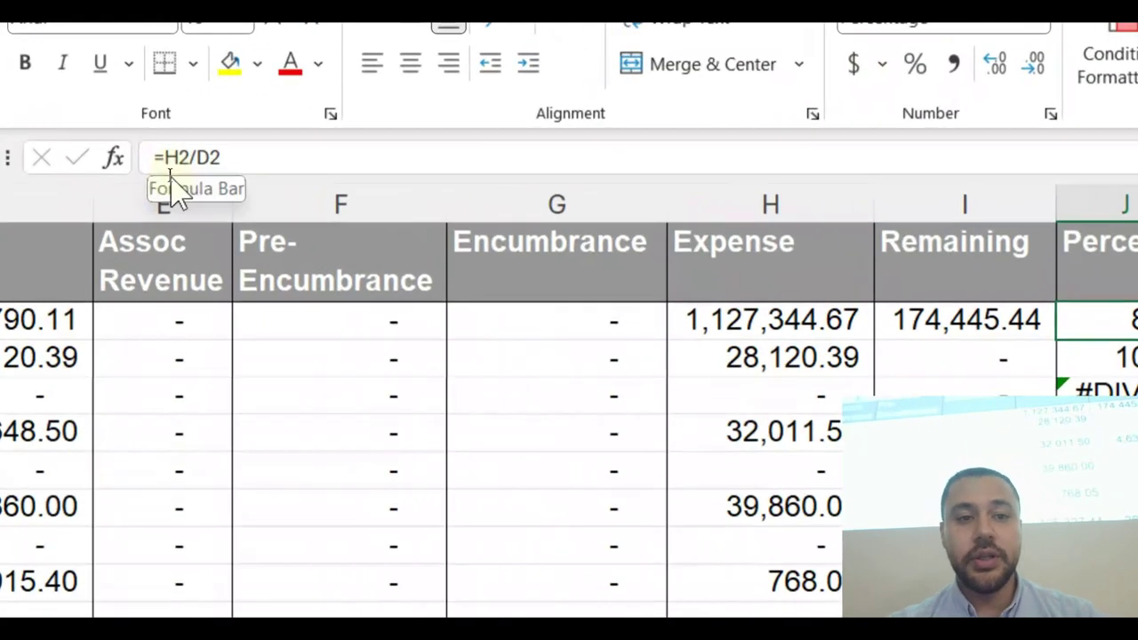
click(168, 168)
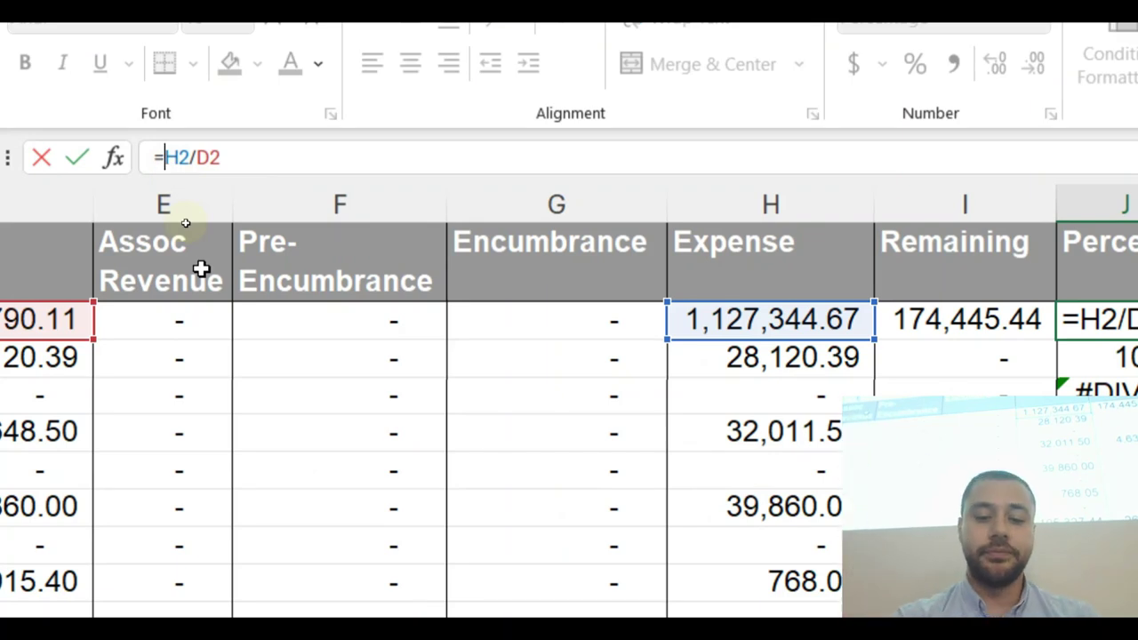
Step: Begin wrapping J2's H2/D2 in IFERROR with a 0 fallback, then cancel the edit
text(if)
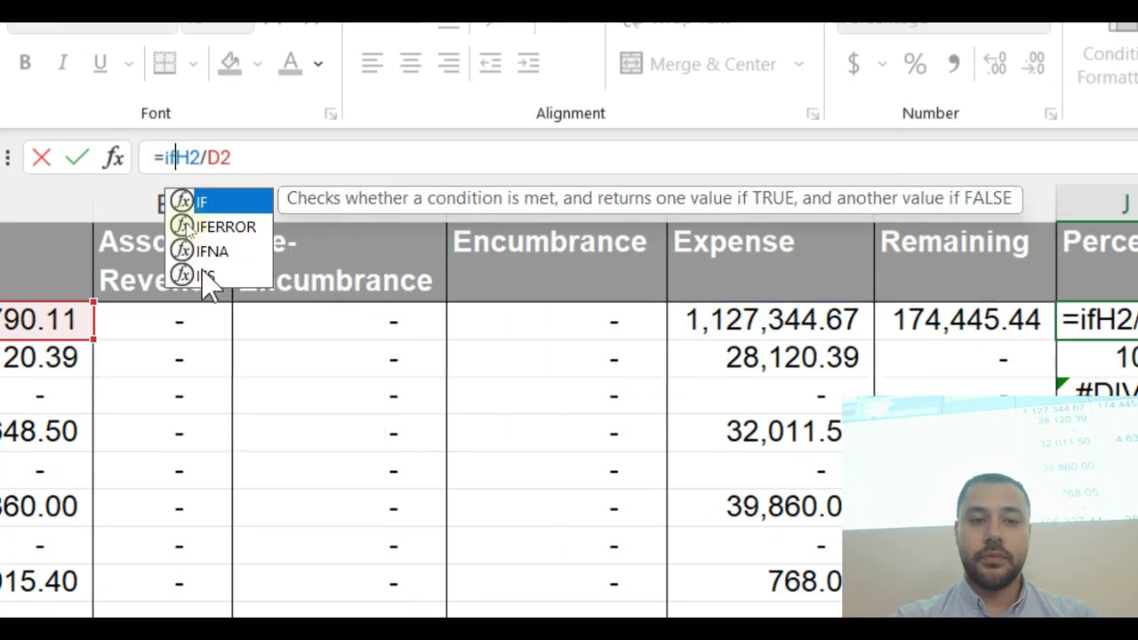
key(Down)
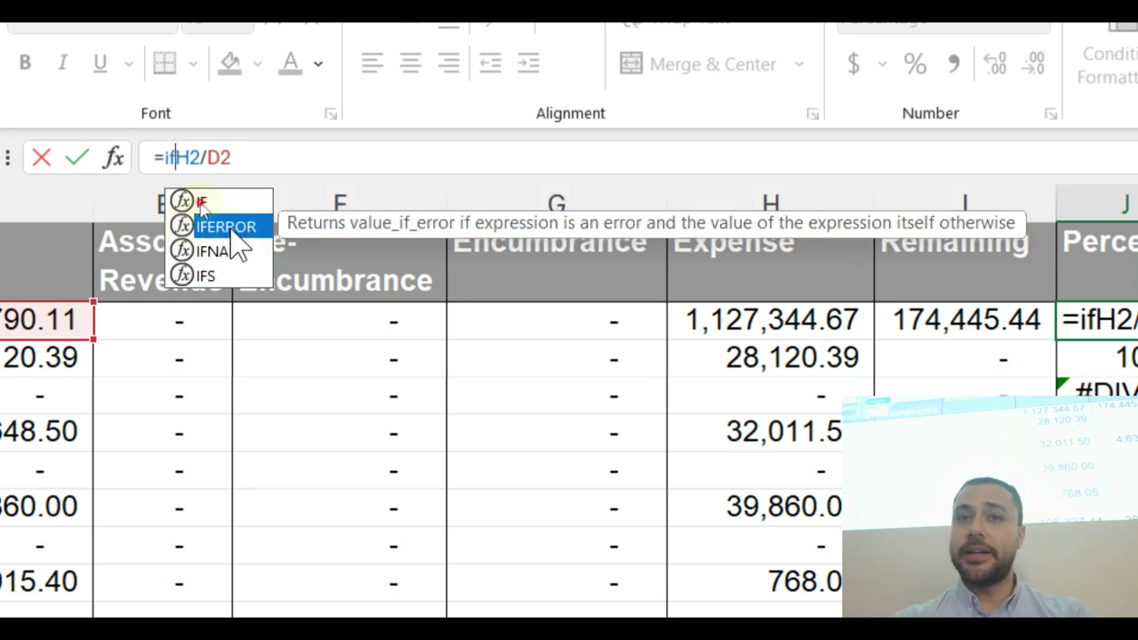
key(Tab)
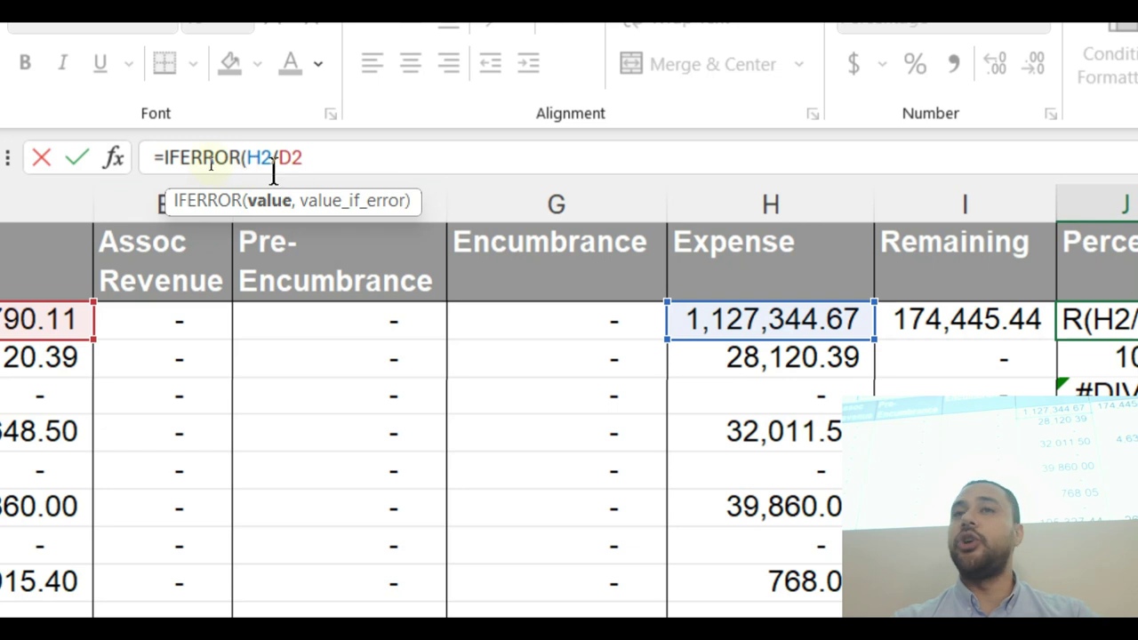
click(346, 157)
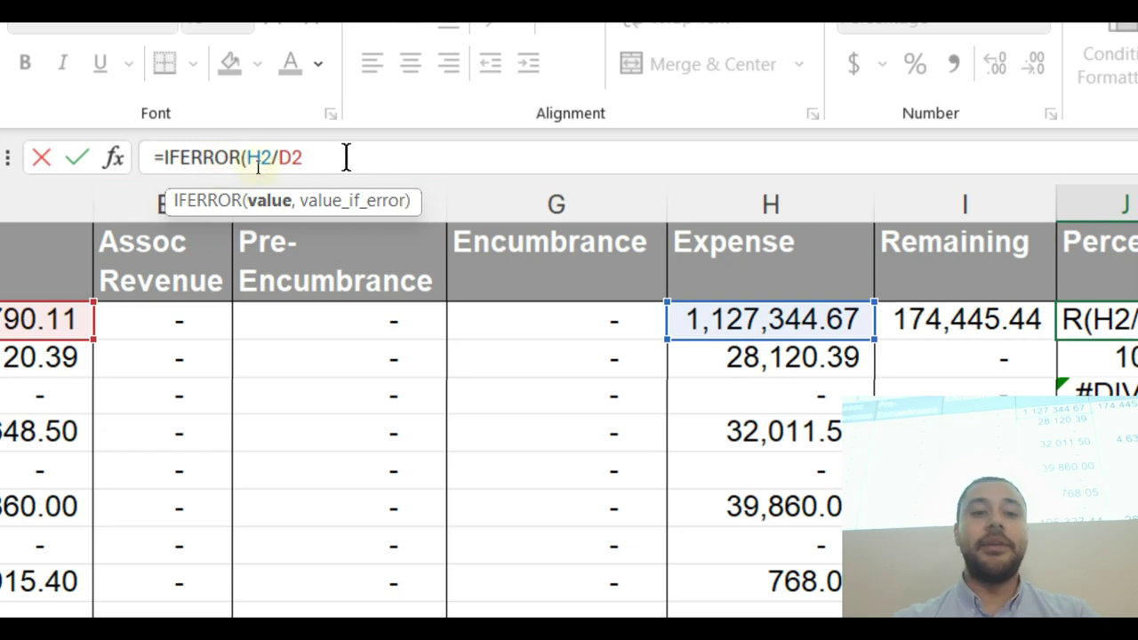
text(,)
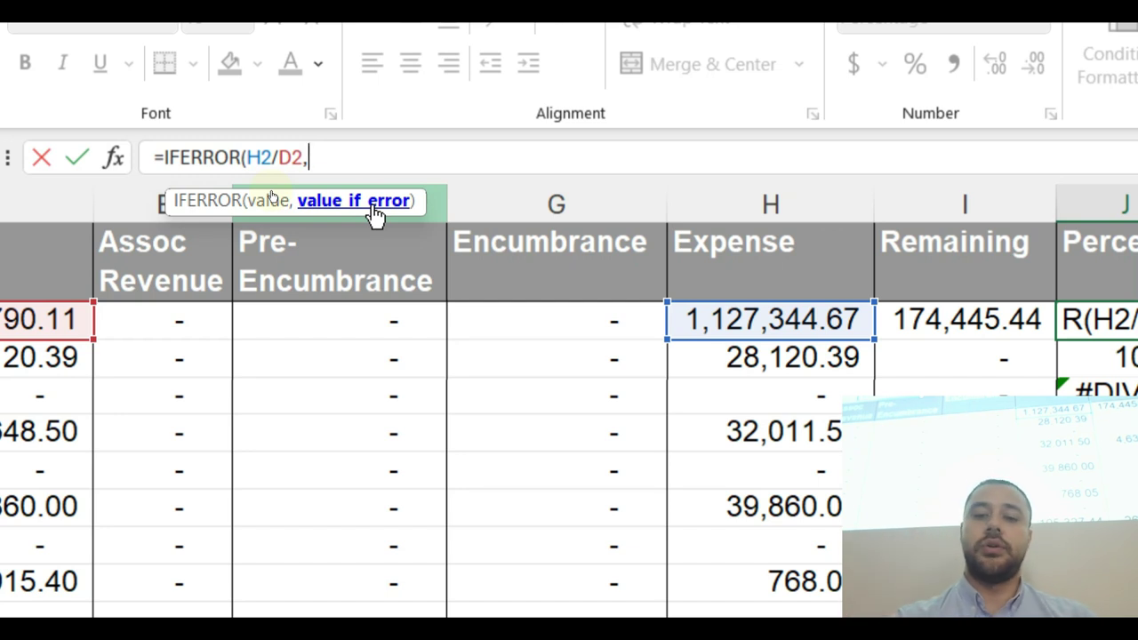
text(0)
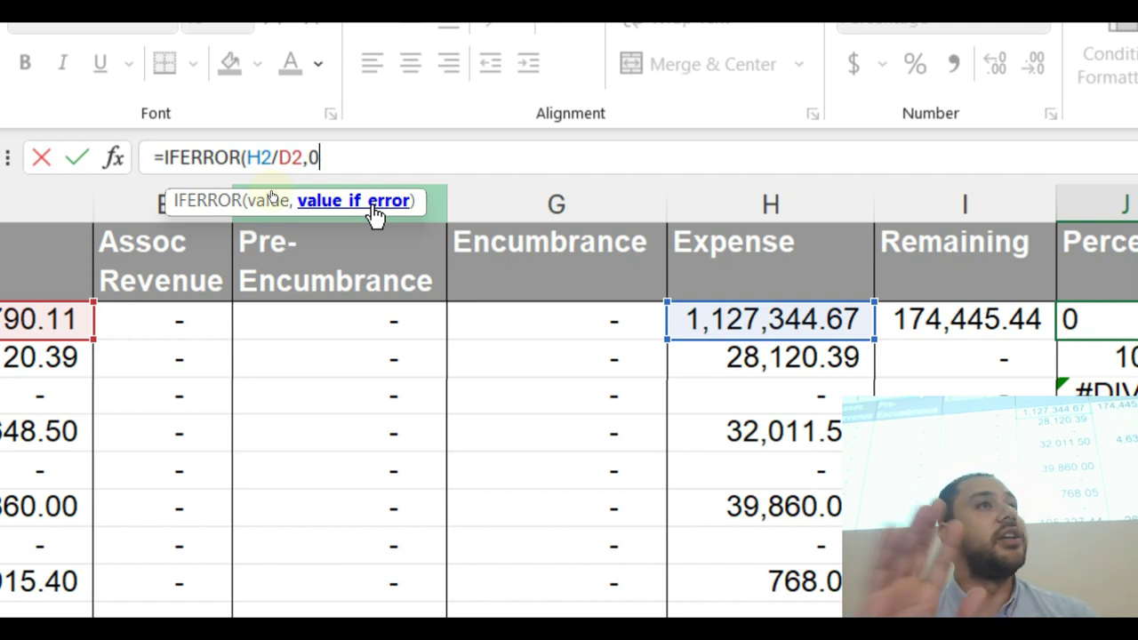
text())
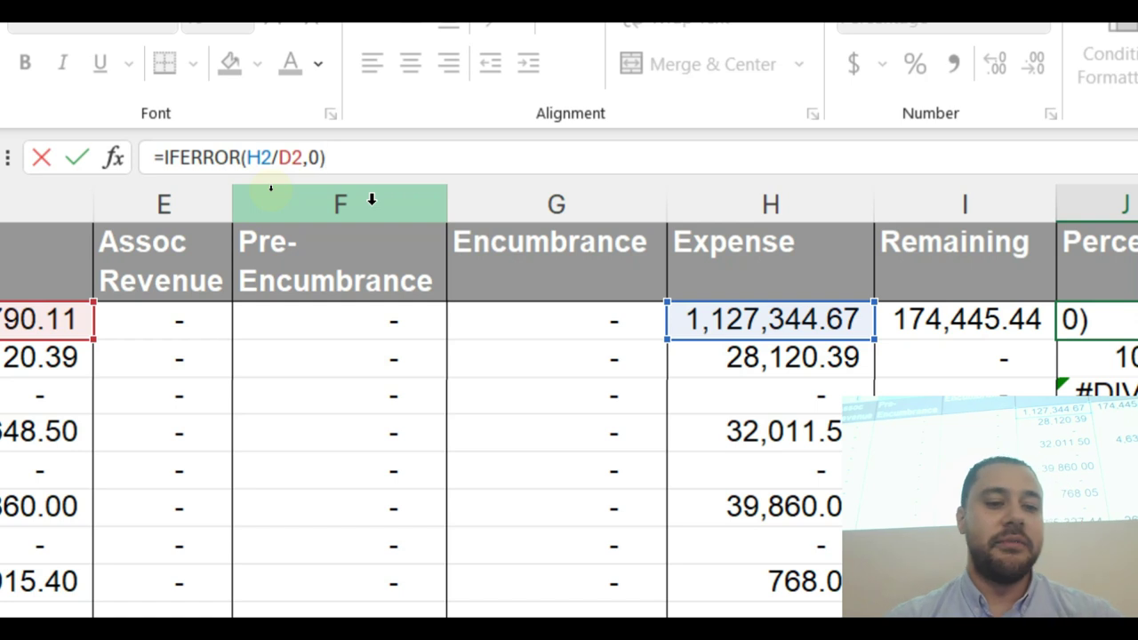
key(Escape)
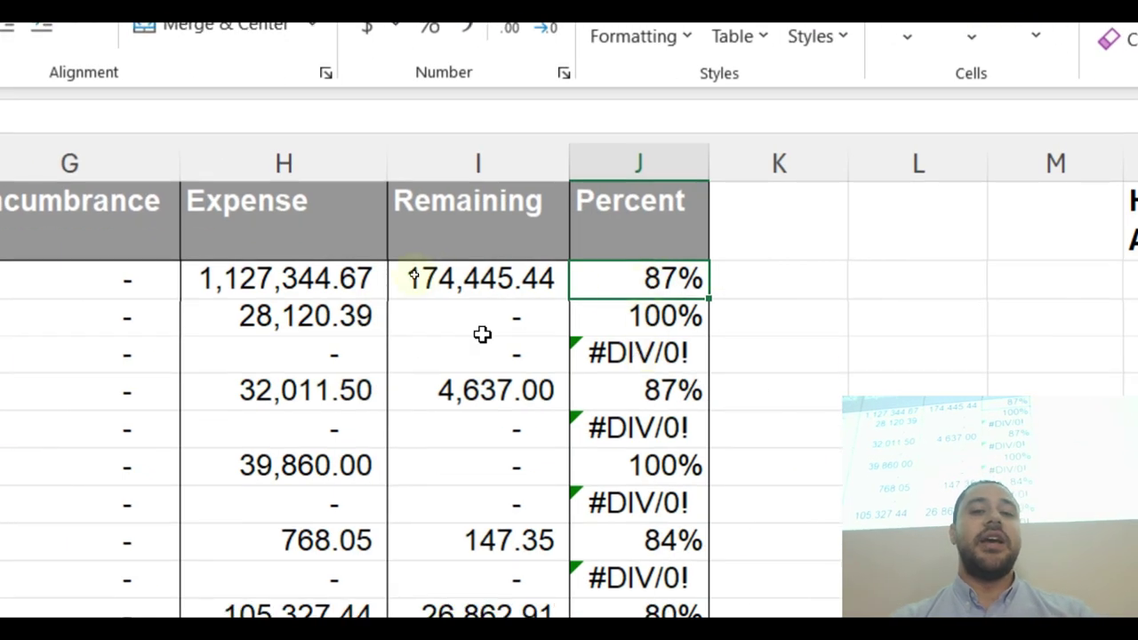
Step: Check the #DIV/0! error in row 4, then enter =IFERROR(H2/D2,0) in J2
click(594, 353)
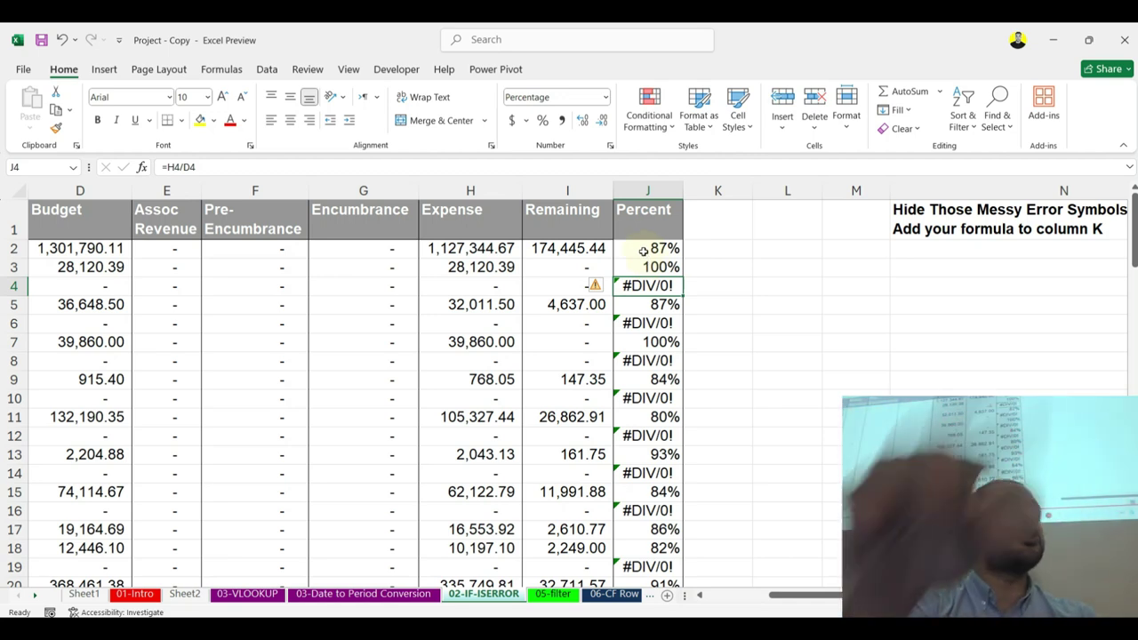
click(650, 248)
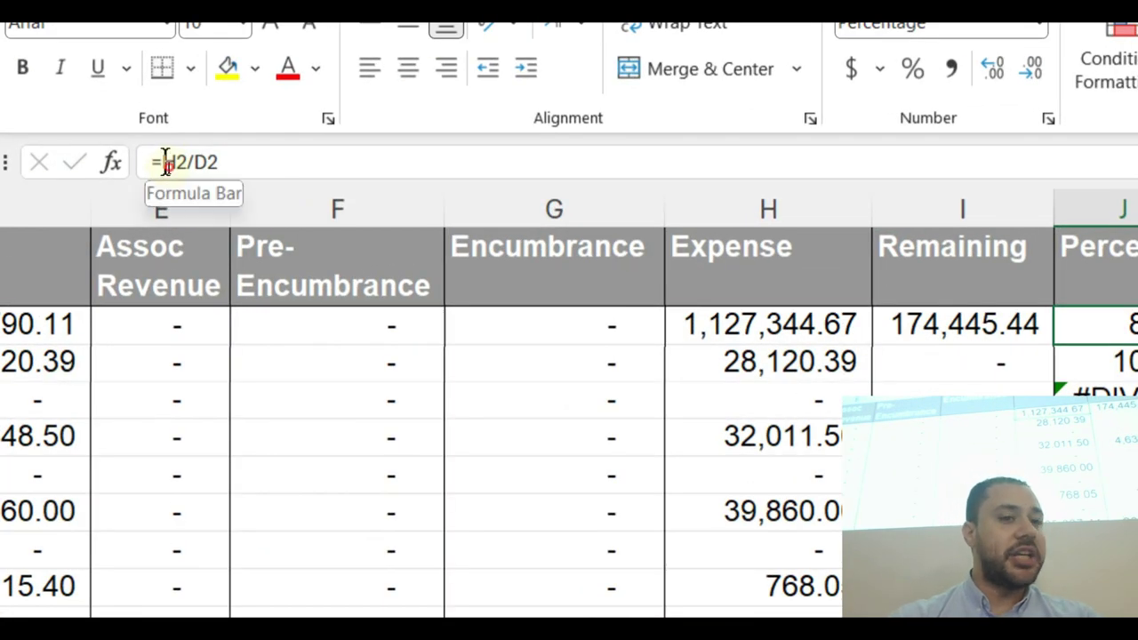
click(164, 165)
text(if)
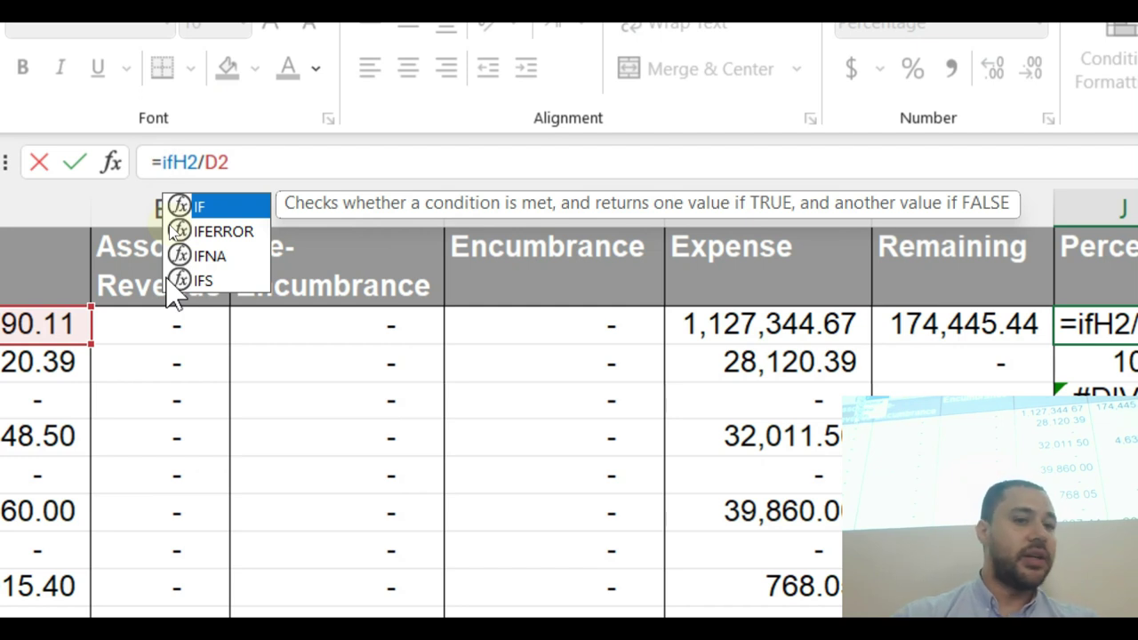
double_click(223, 231)
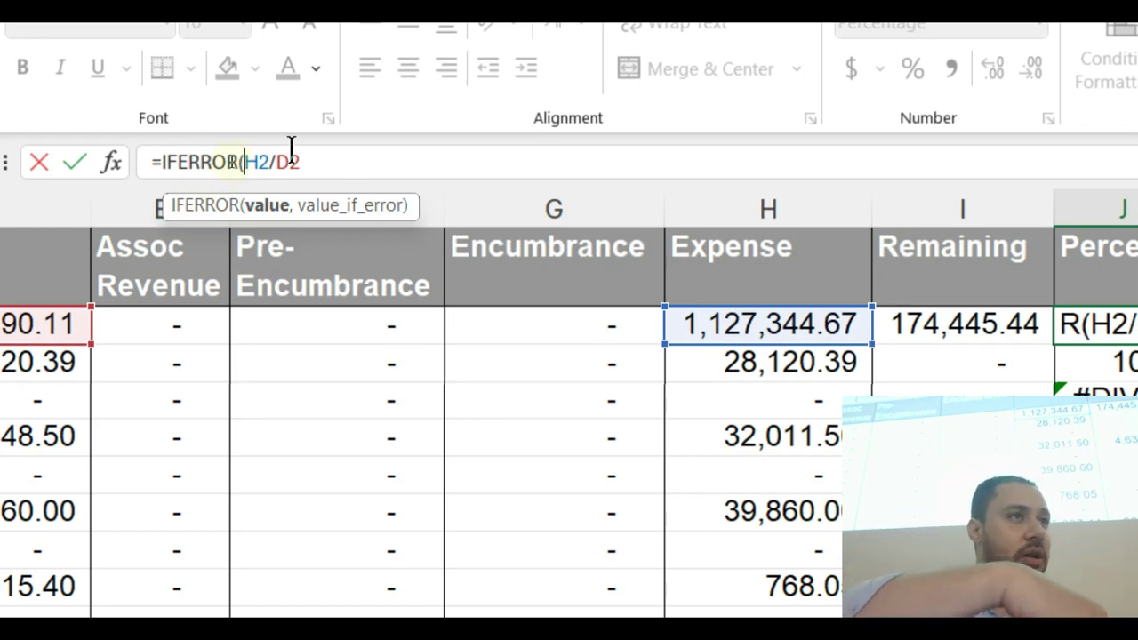
click(320, 161)
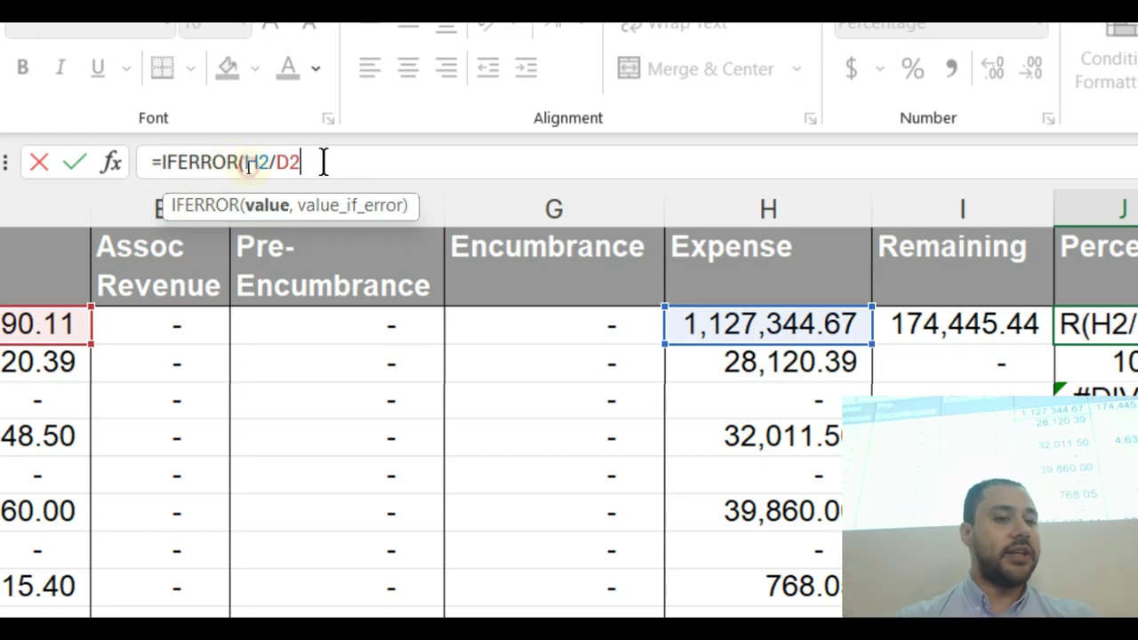
text(,)
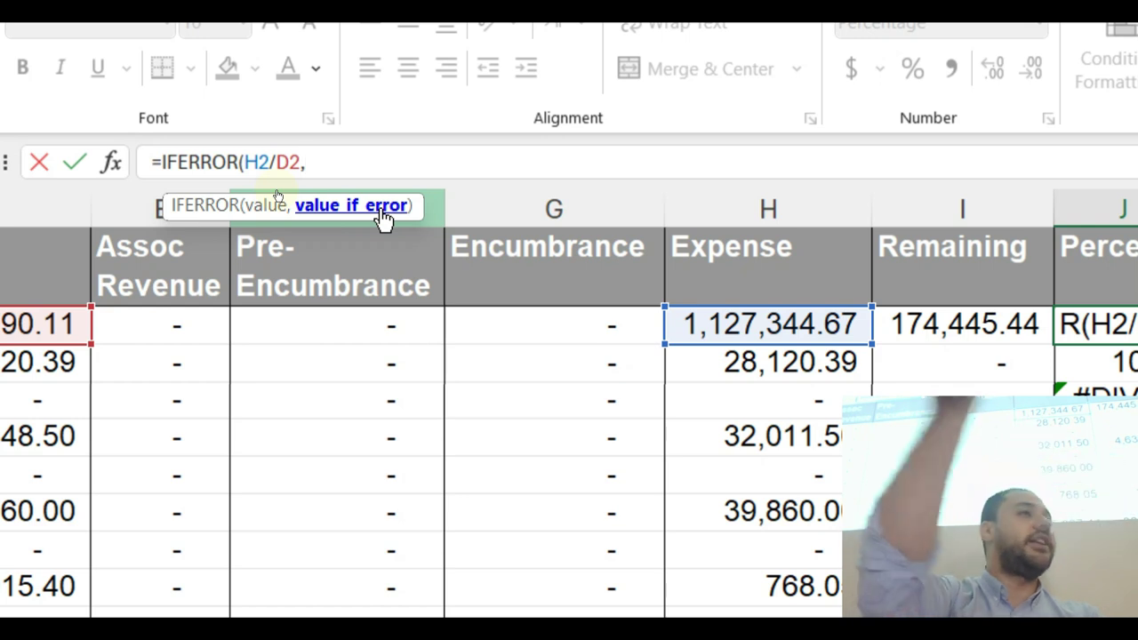
text(0)
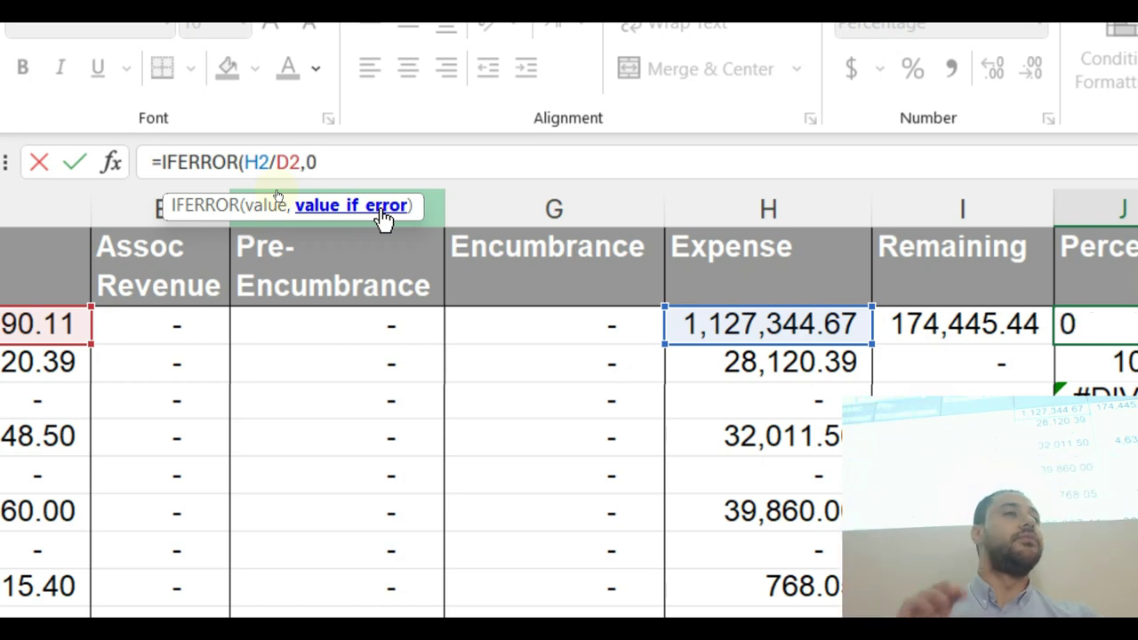
key(Return)
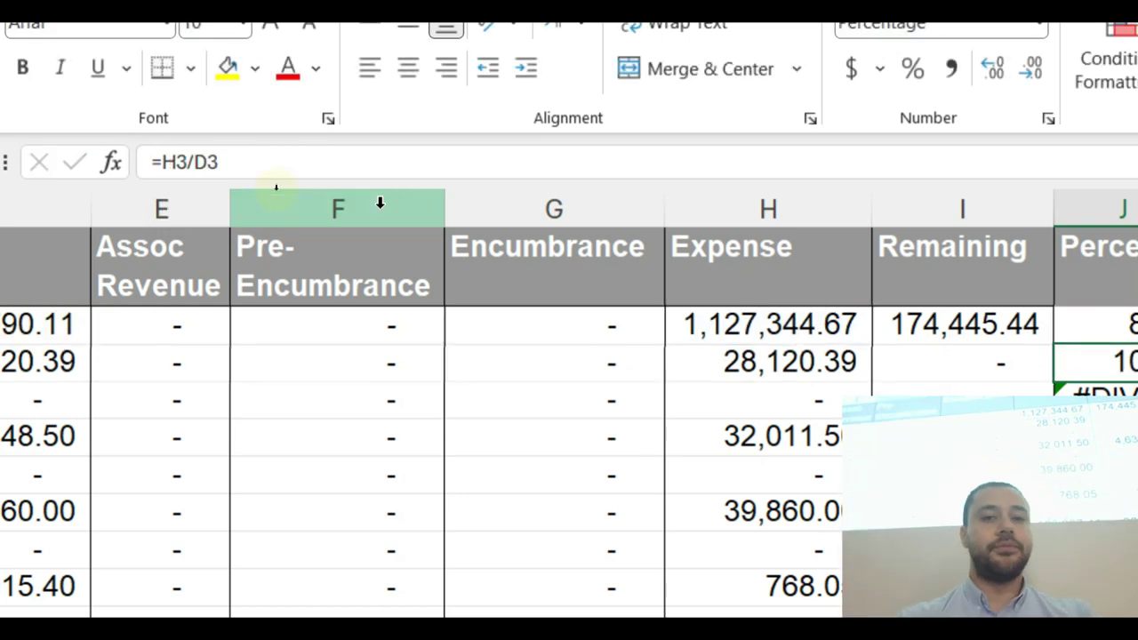
scroll(999, 287, right, 2)
drag(889, 436, 889, 475)
Step: Fill J2's IFERROR formula down the Percent column and check the copied results
click(1013, 275)
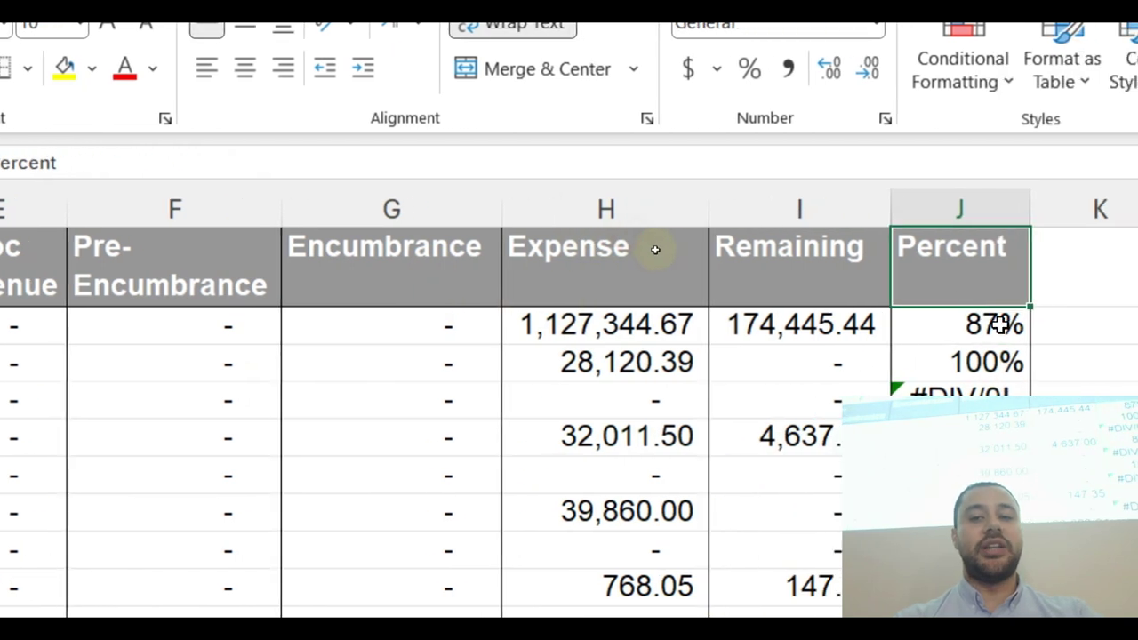
click(1023, 393)
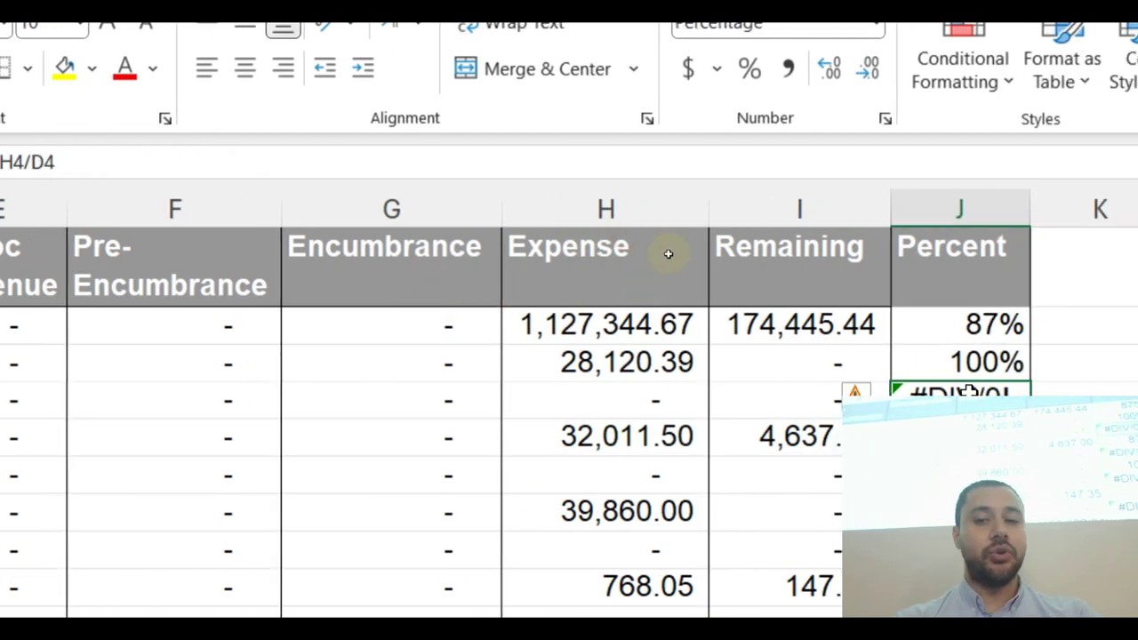
click(1013, 325)
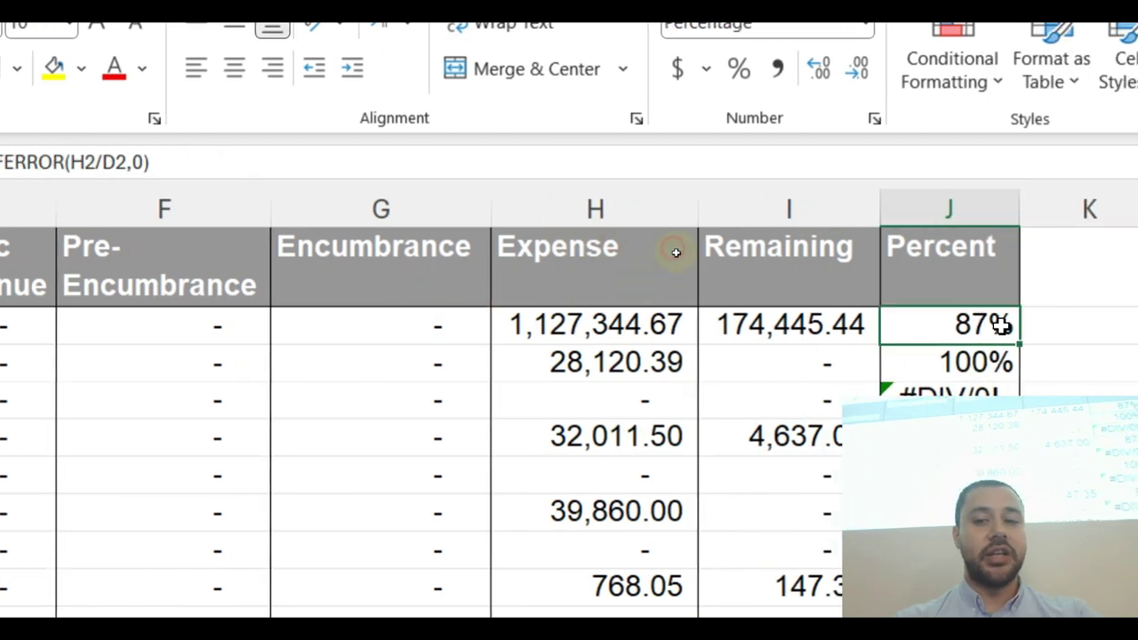
double_click(1028, 343)
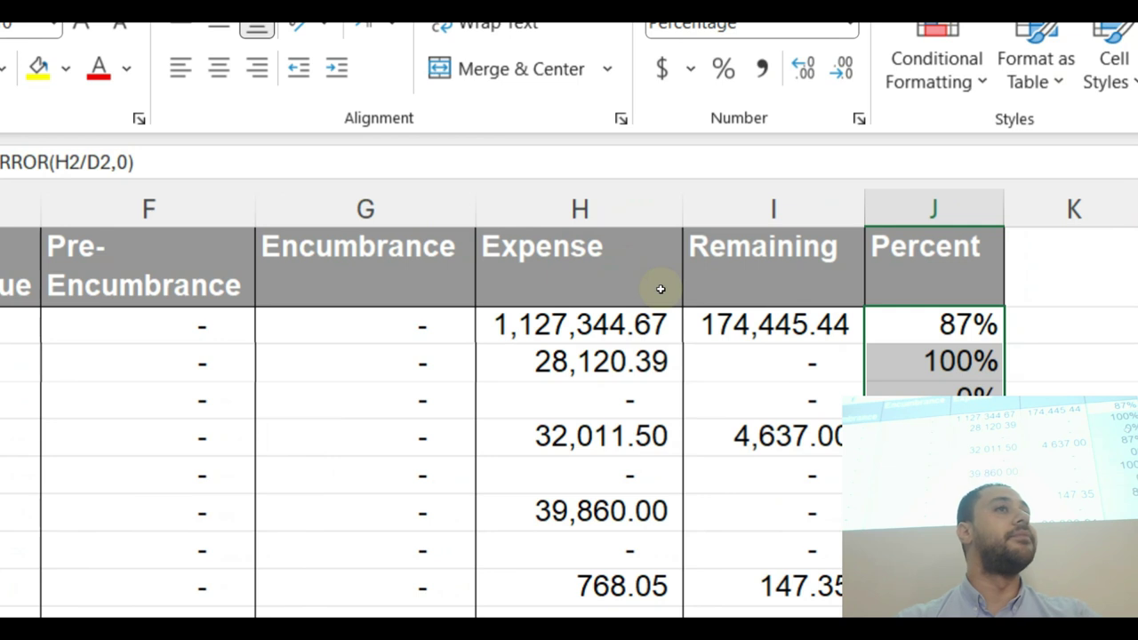
key(Down)
key(Down)
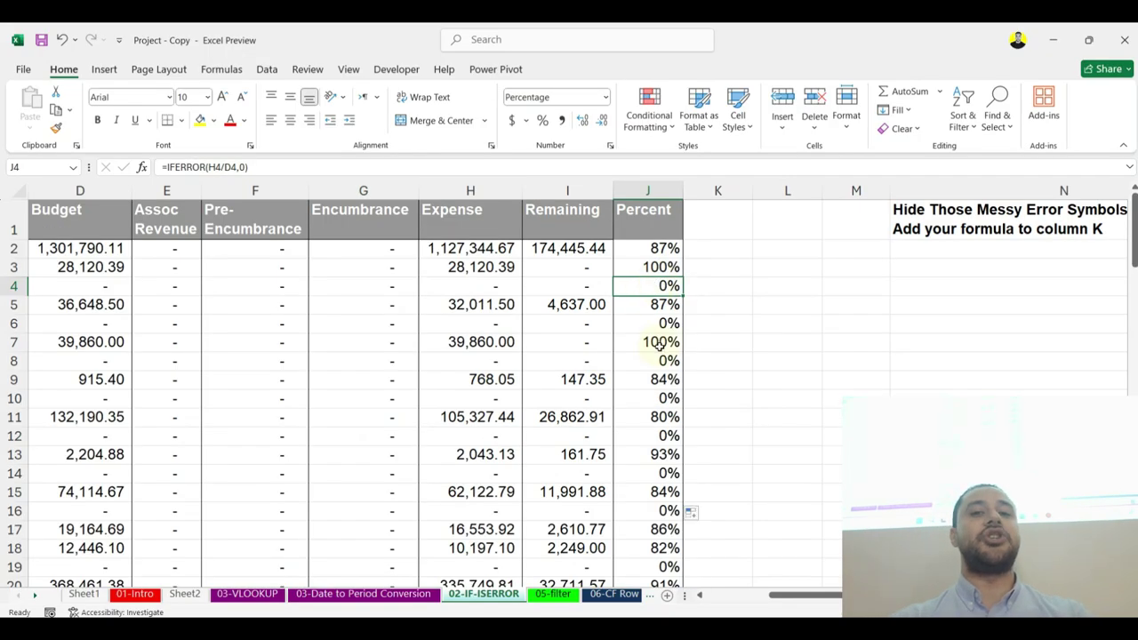
scroll(955, 524, down, 3)
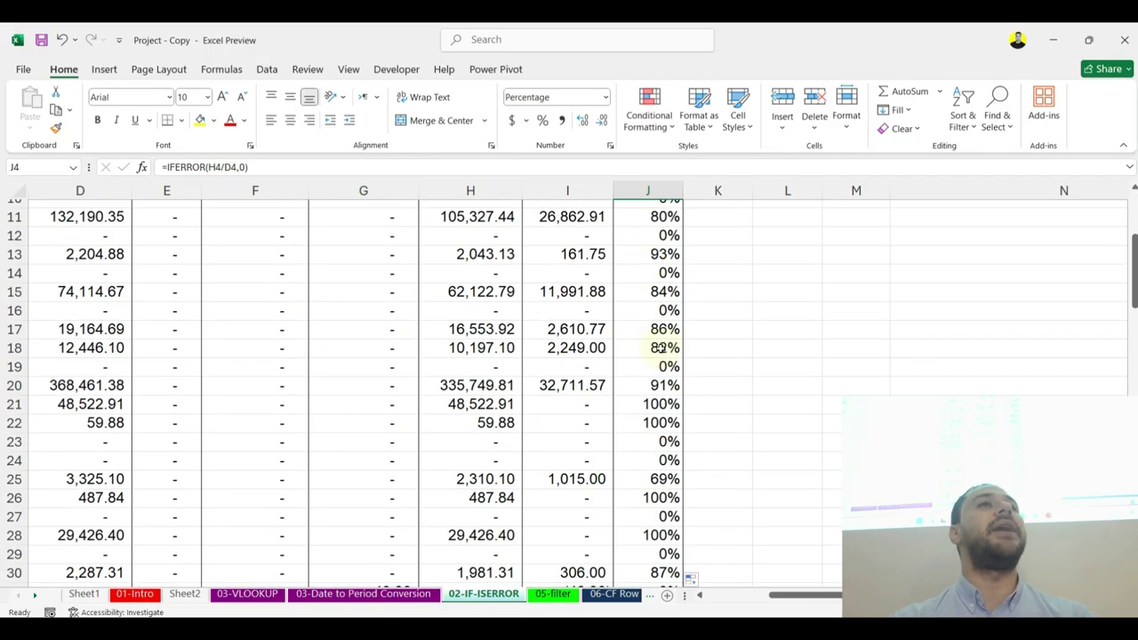
scroll(661, 347, up, 3)
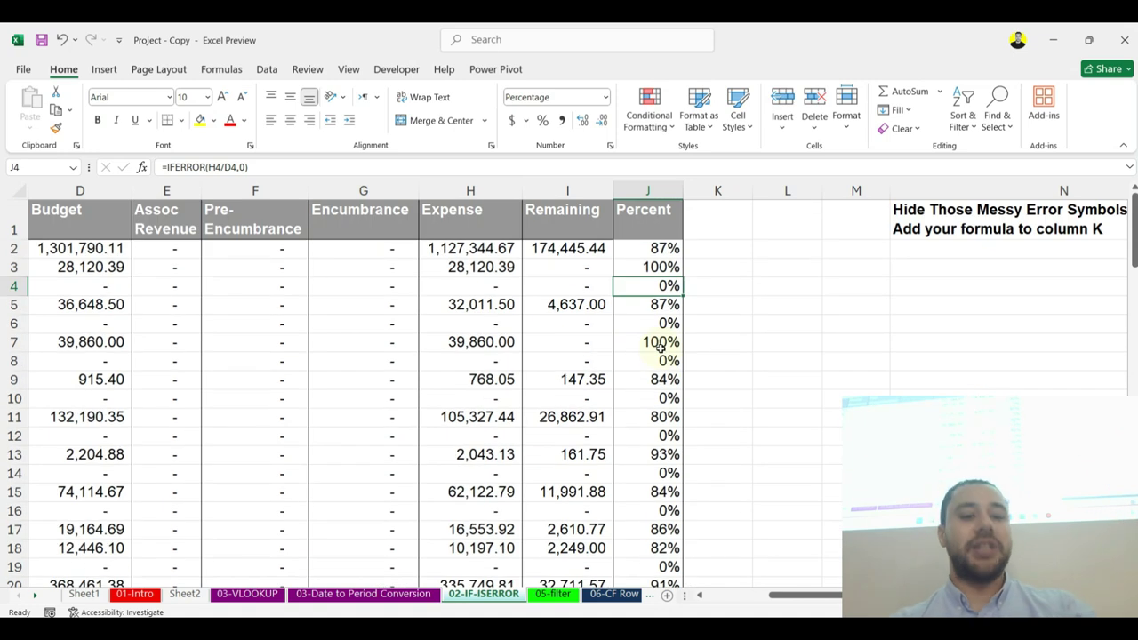
Step: Undo the fill to inspect the #DIV/0! cells, then redo it to restore 0%
key(ctrl+z)
click(649, 285)
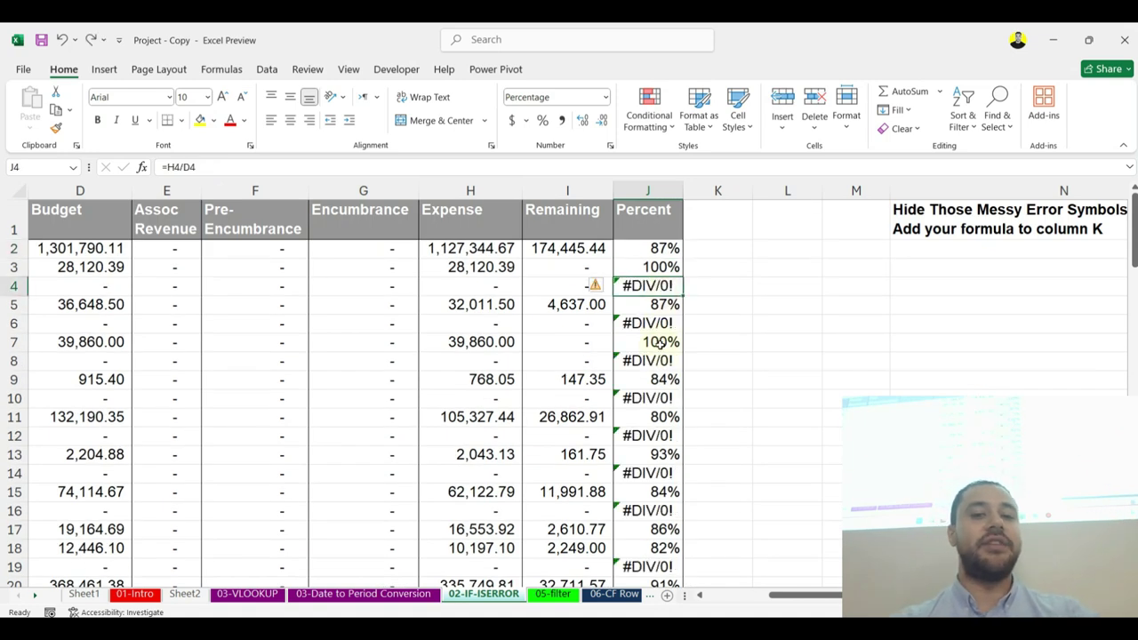
click(656, 323)
click(656, 360)
click(656, 397)
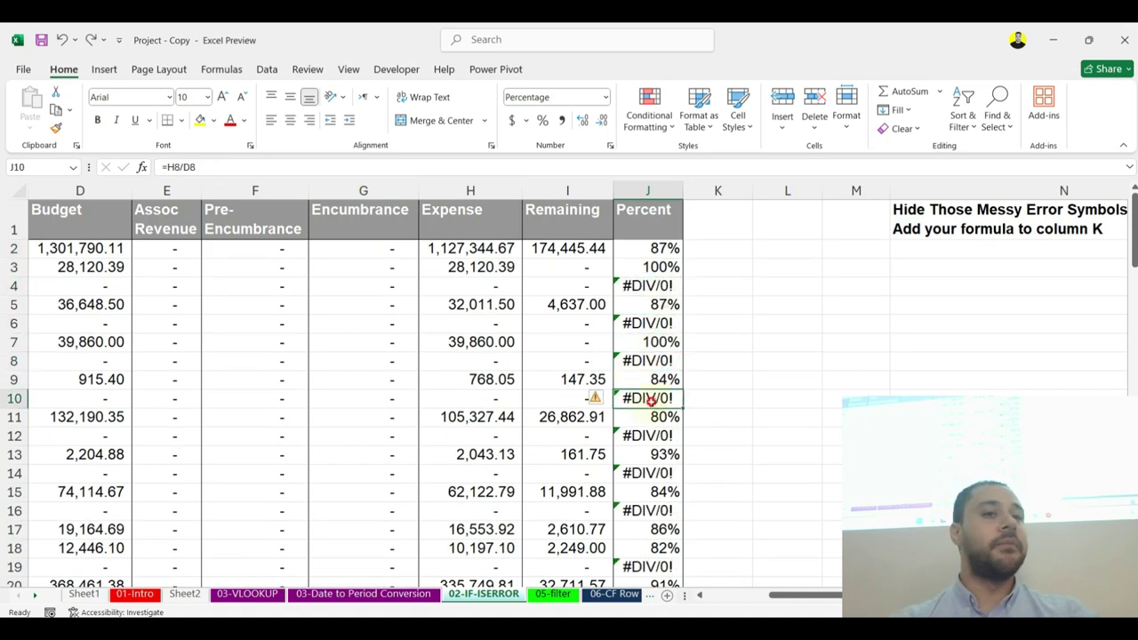
click(90, 40)
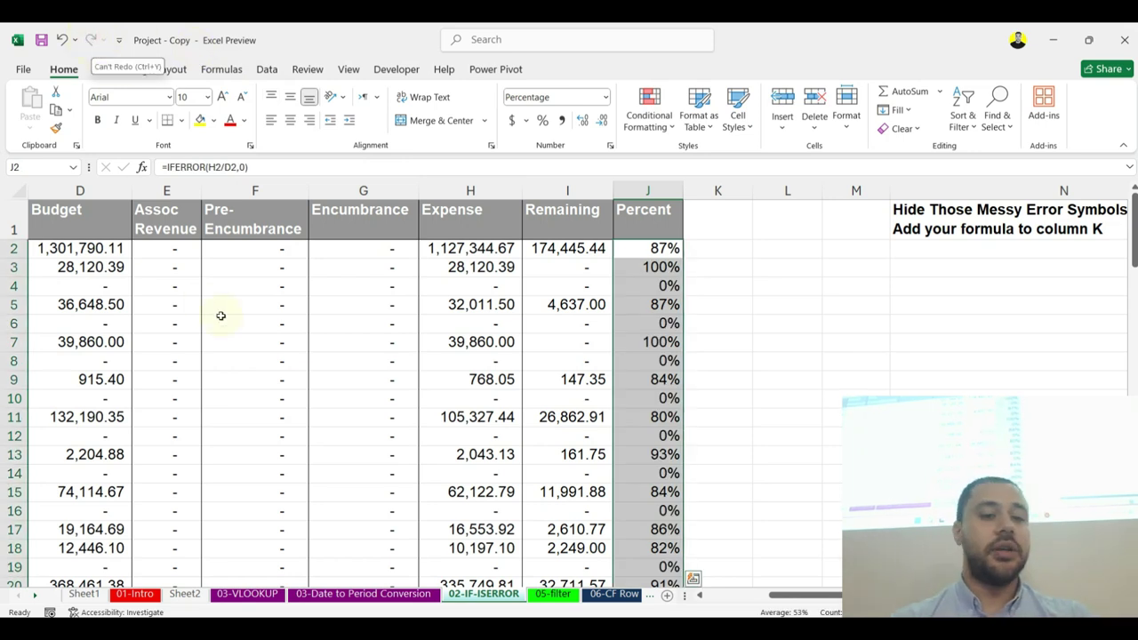
click(561, 594)
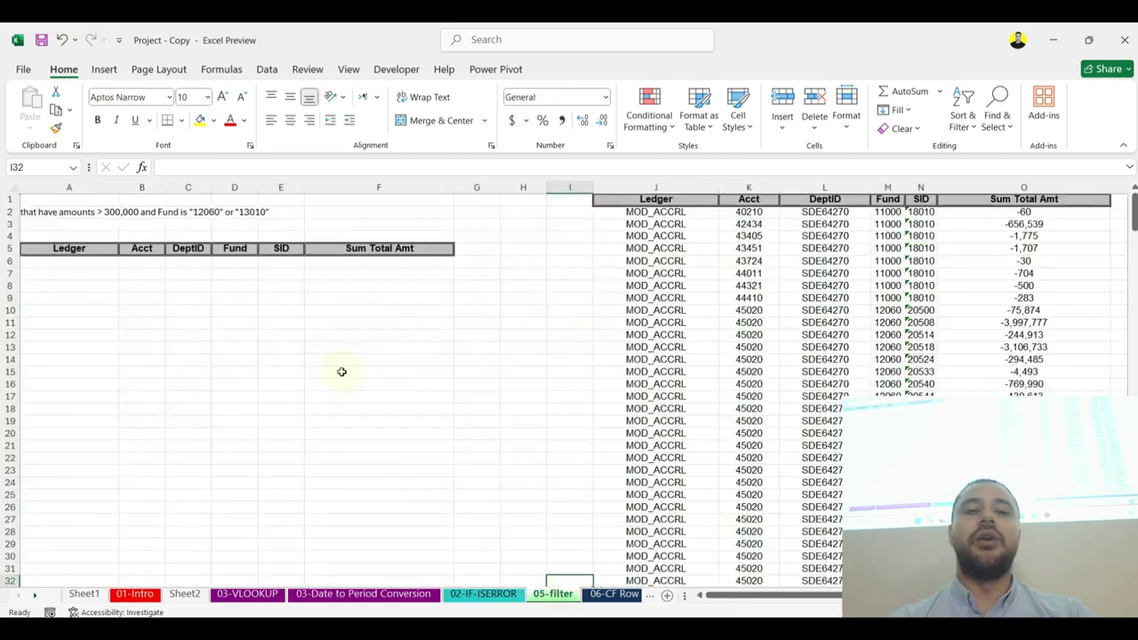
click(225, 298)
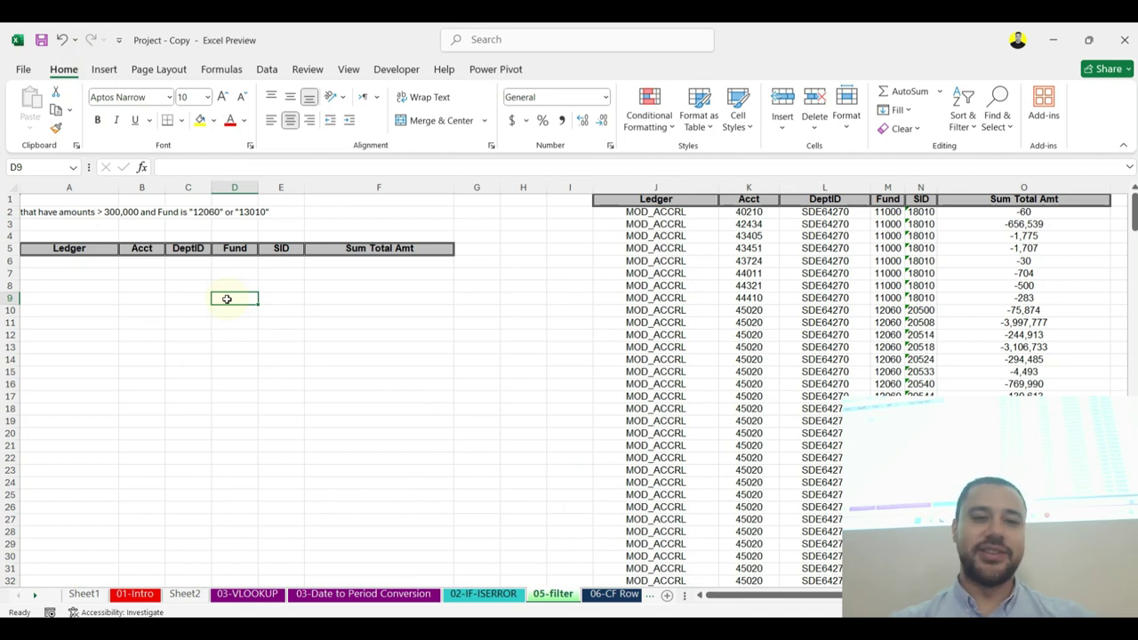
click(85, 260)
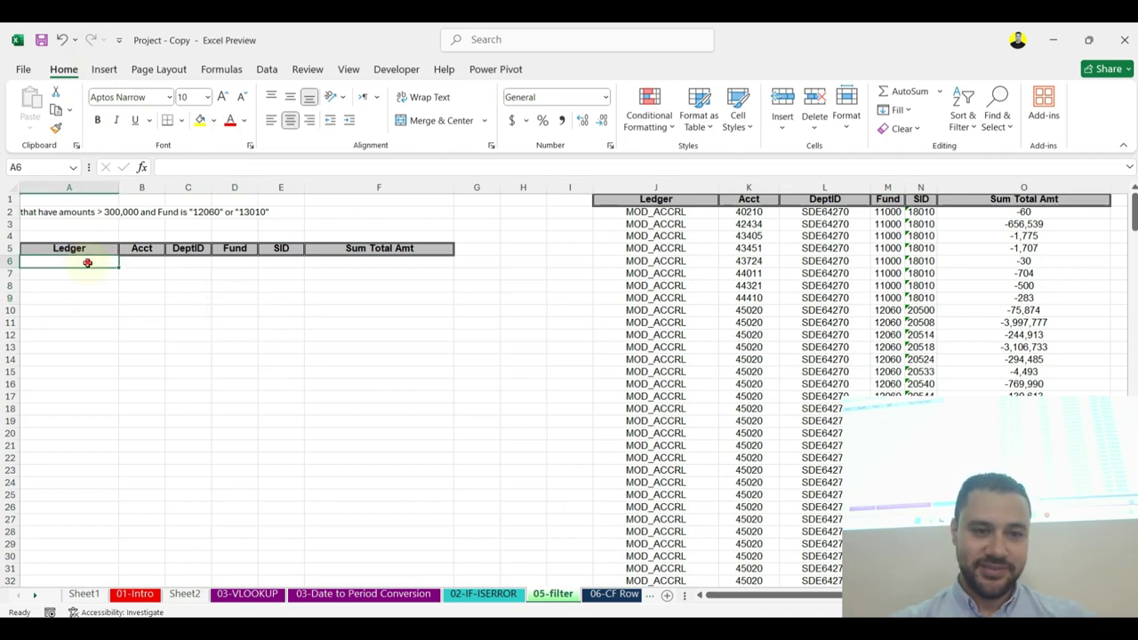
click(44, 301)
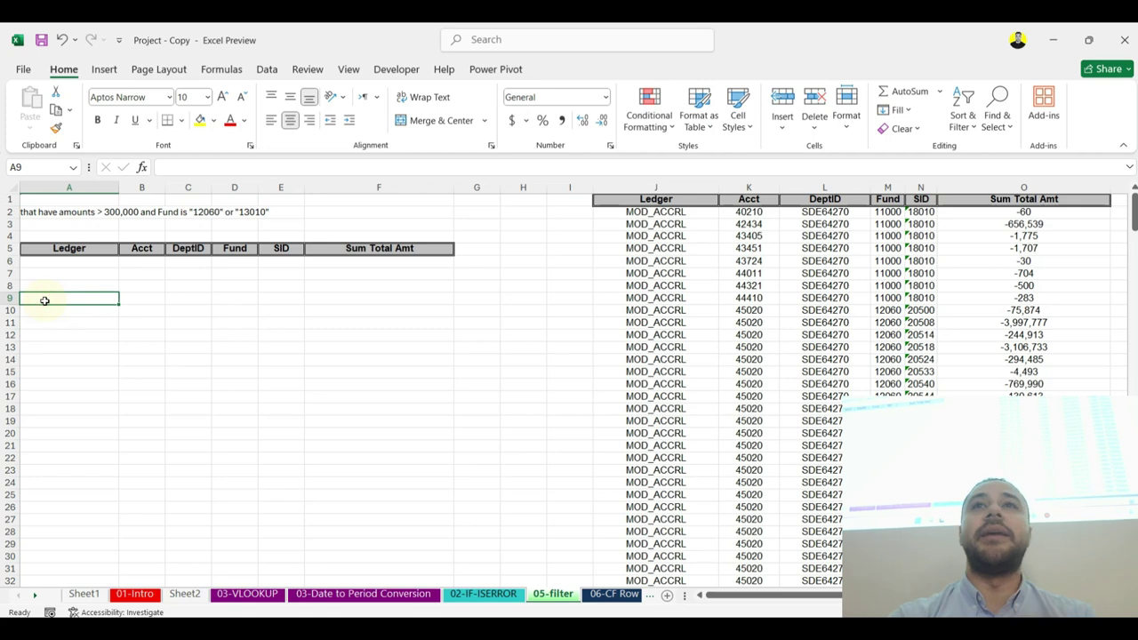
key(Up)
key(Up)
key(Up)
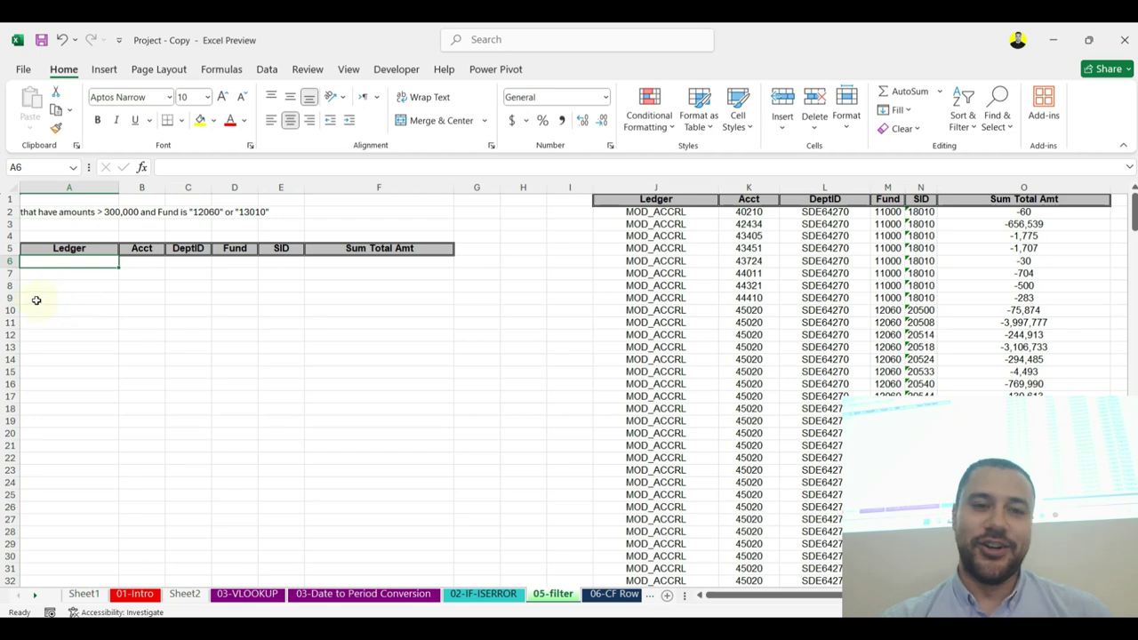
scroll(36, 301, up, 1)
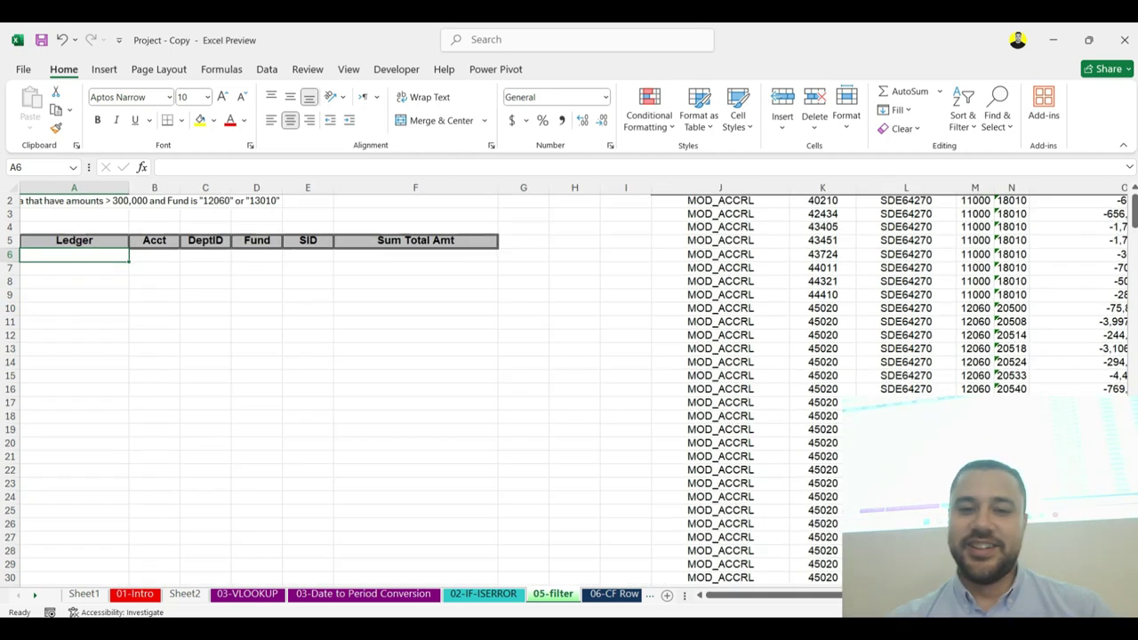
scroll(745, 554, up, 2)
scroll(312, 435, up, 2)
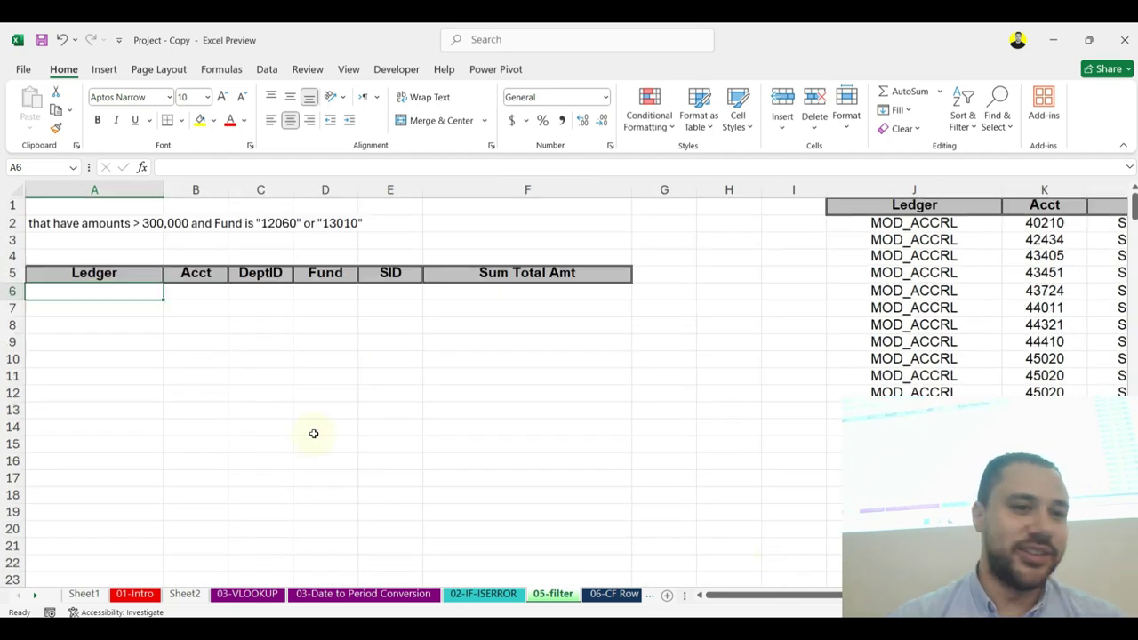
click(180, 325)
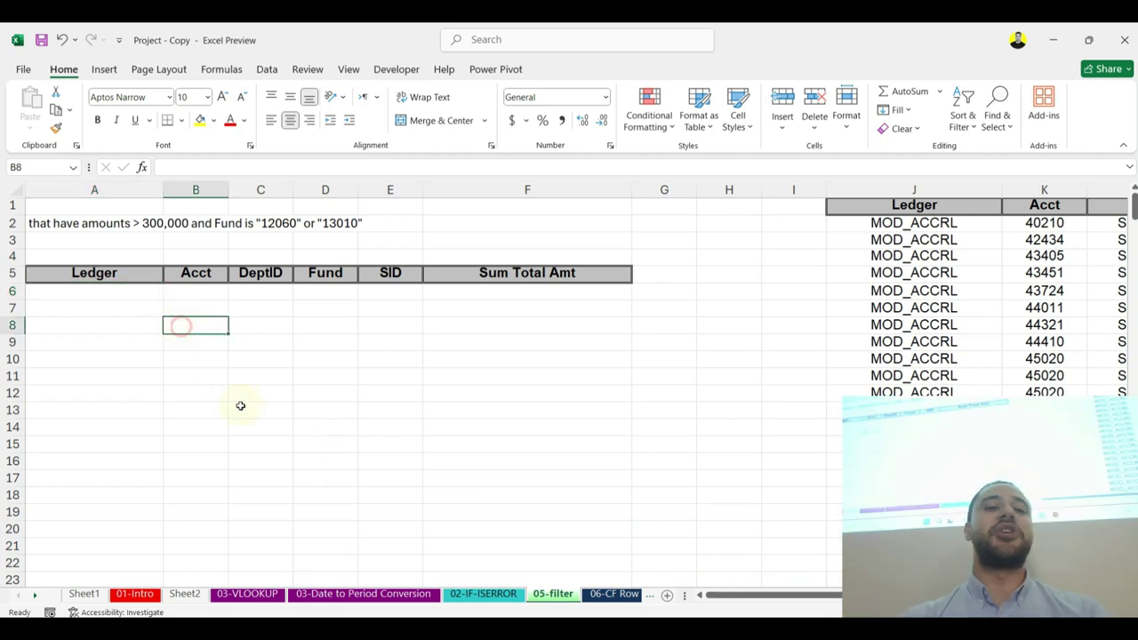
click(496, 355)
click(60, 339)
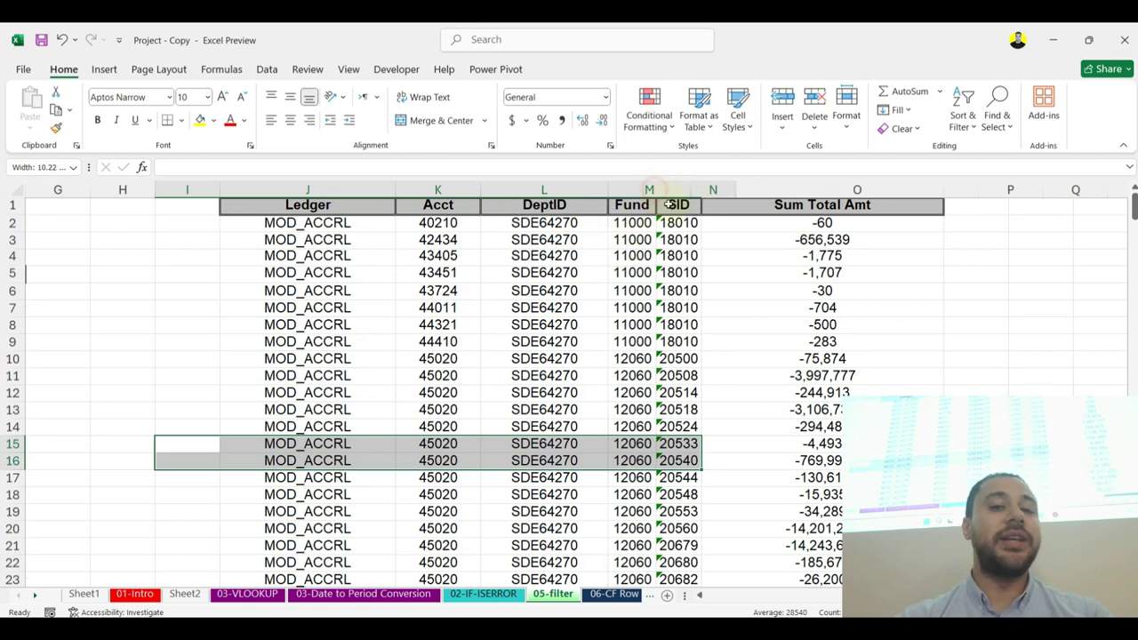
Step: Widen the Fund column M and select sample Fund and Sum Total Amt values
drag(654, 189, 690, 189)
click(640, 242)
drag(816, 220, 831, 359)
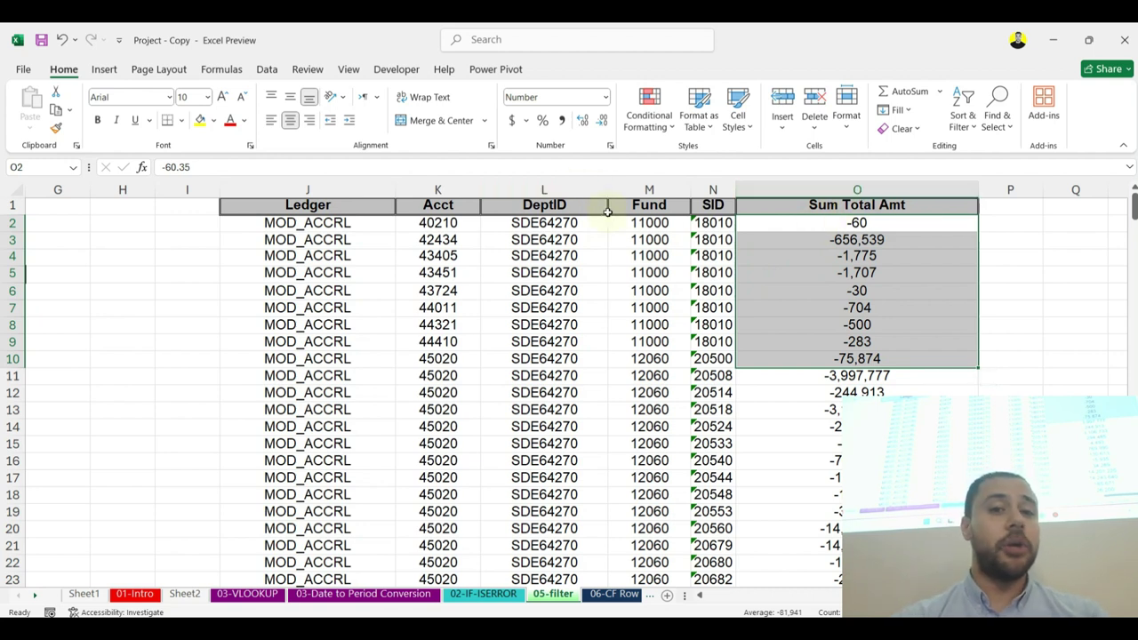
drag(438, 324, 53, 341)
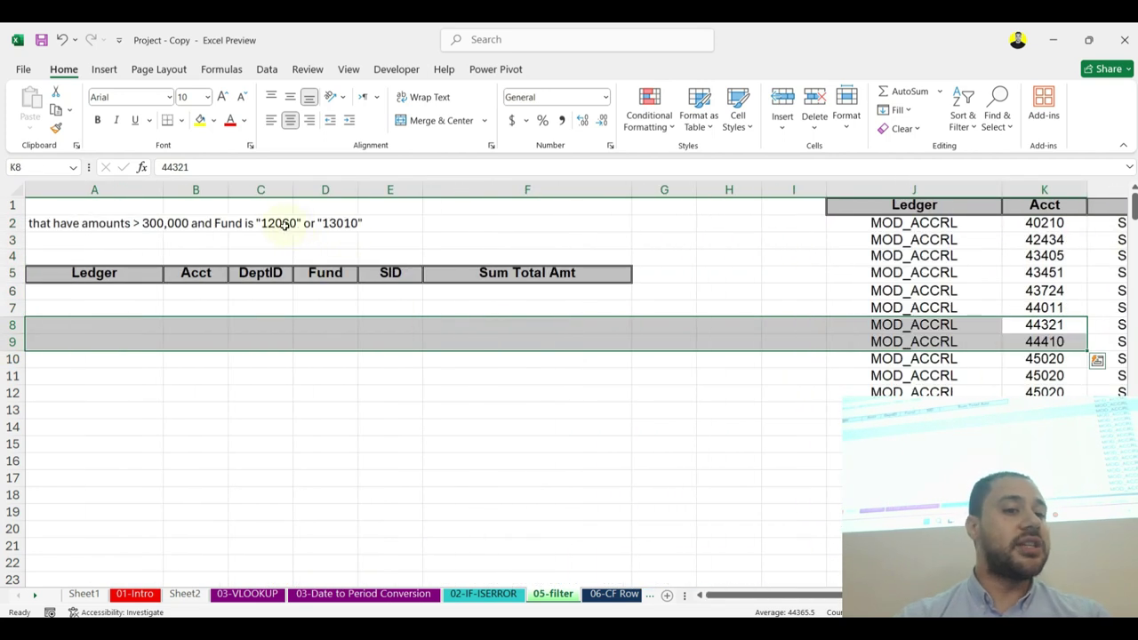
click(285, 223)
click(329, 223)
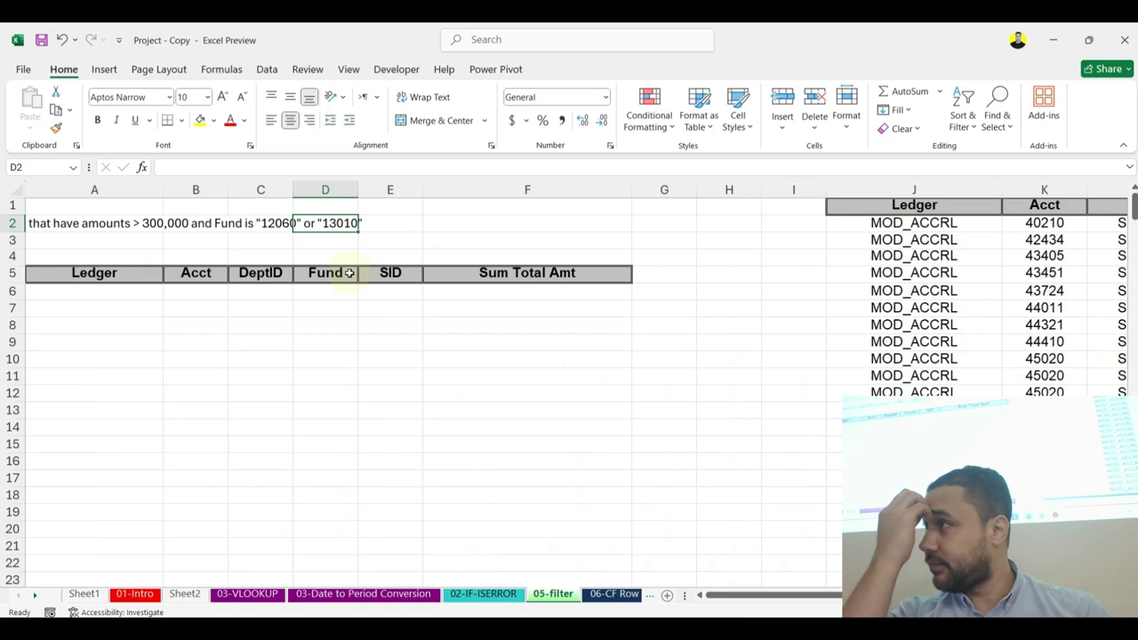
Step: Review the instruction text in A2 and settle on cell A6 for the formula
click(120, 301)
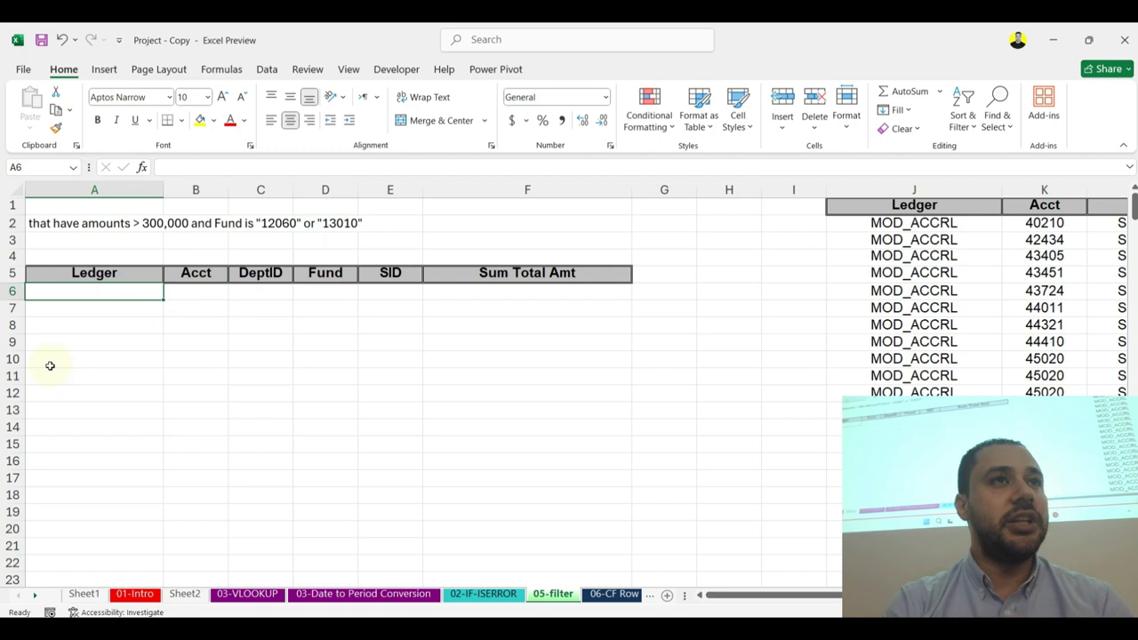
drag(729, 375, 713, 443)
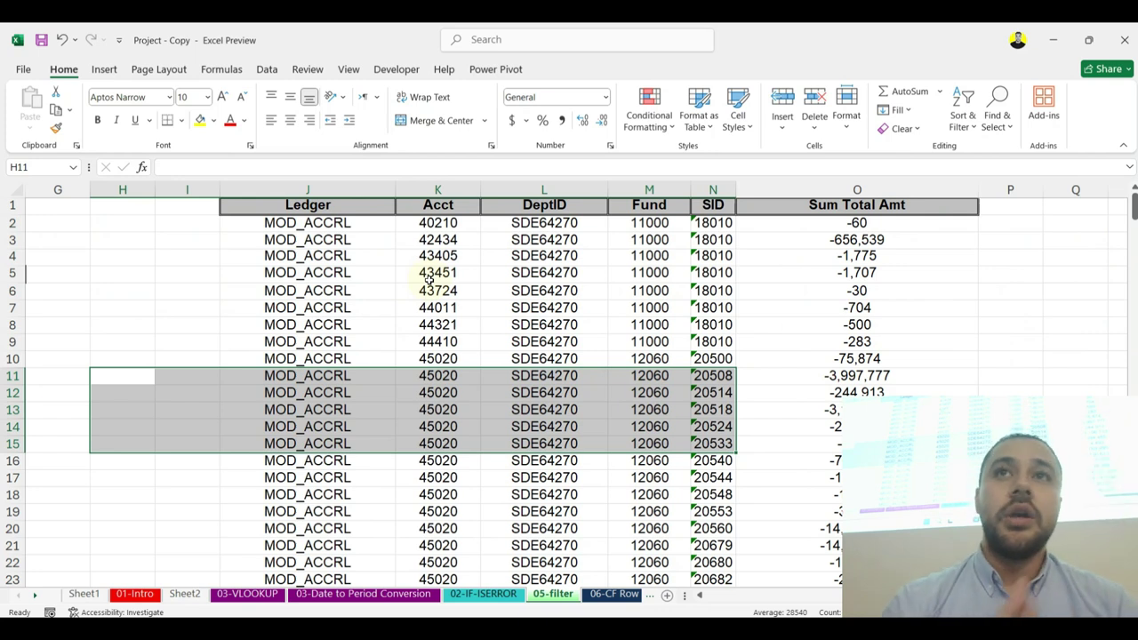
drag(186, 305, 26, 356)
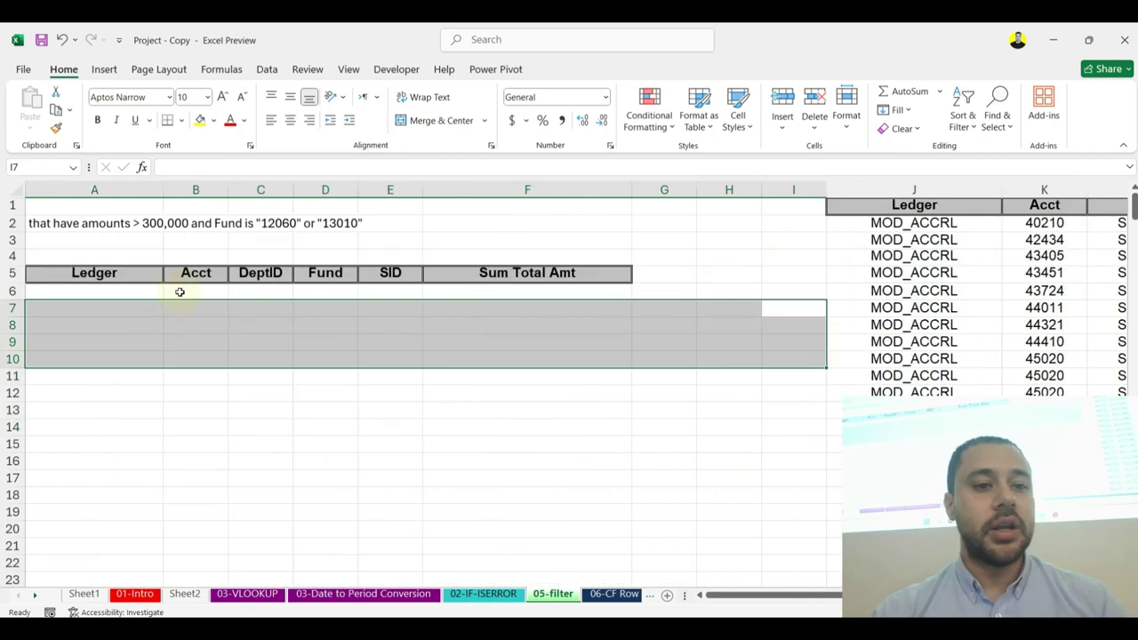
click(160, 222)
click(137, 306)
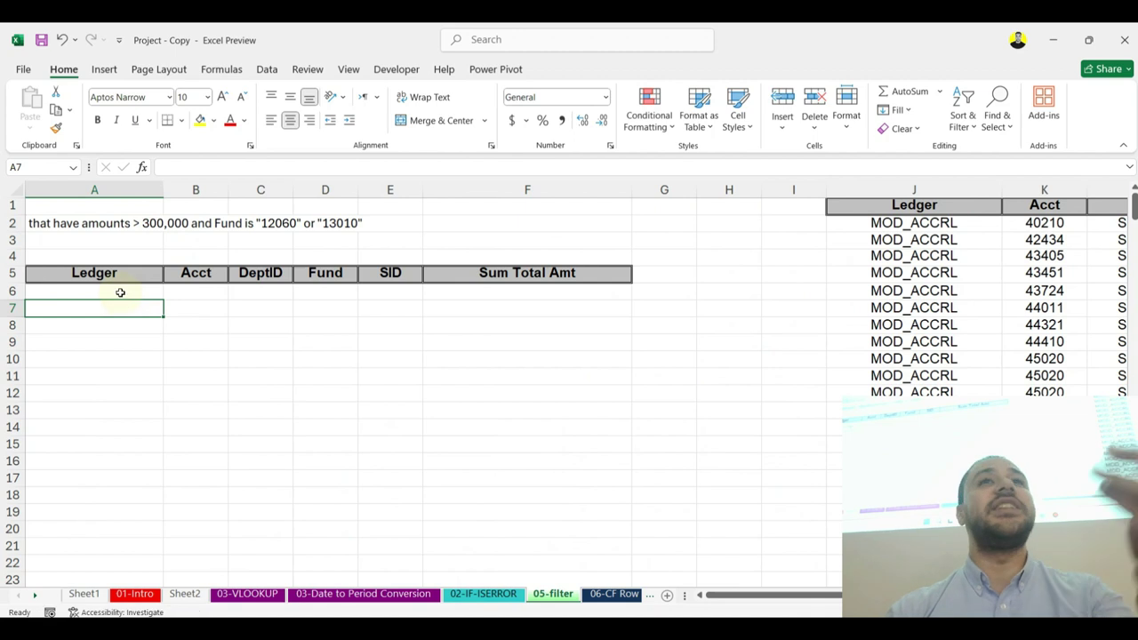
click(127, 290)
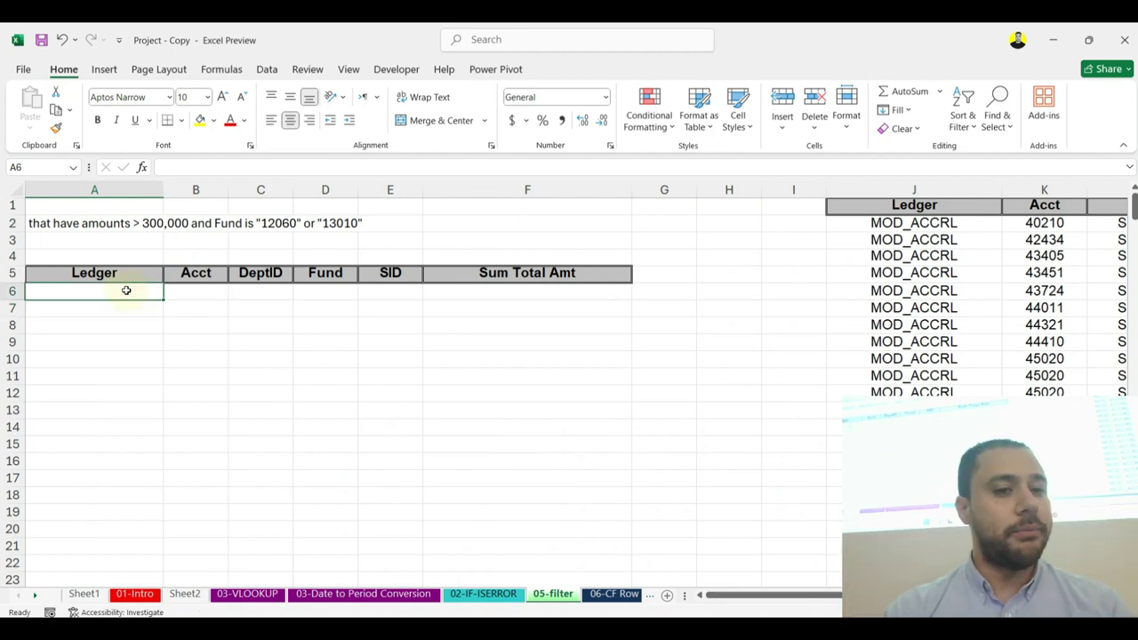
click(153, 223)
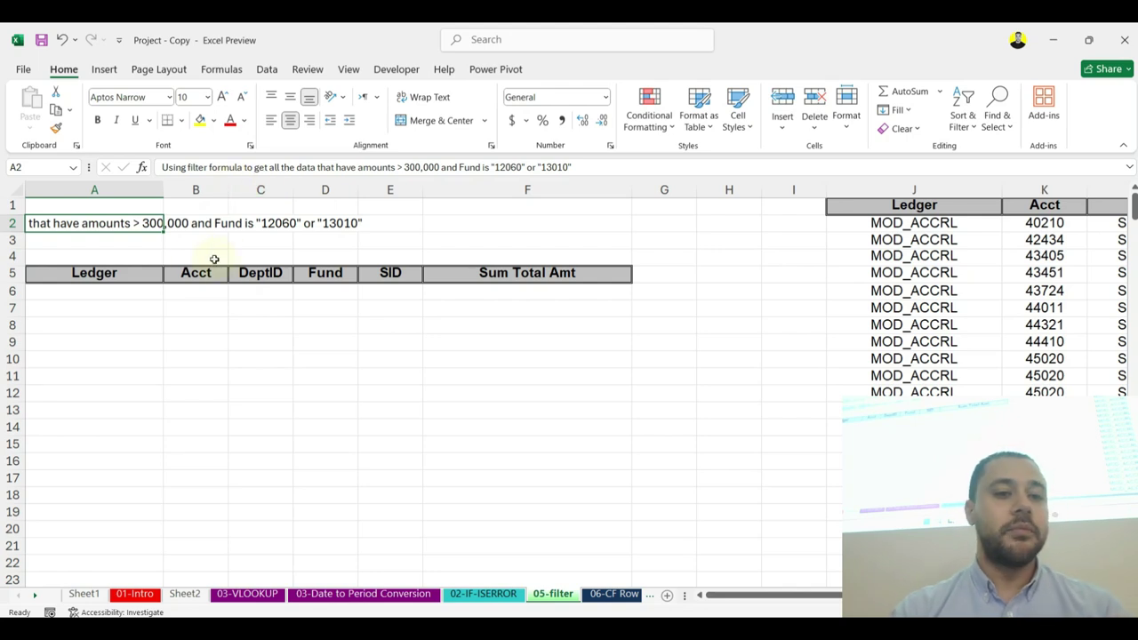
click(133, 305)
click(134, 288)
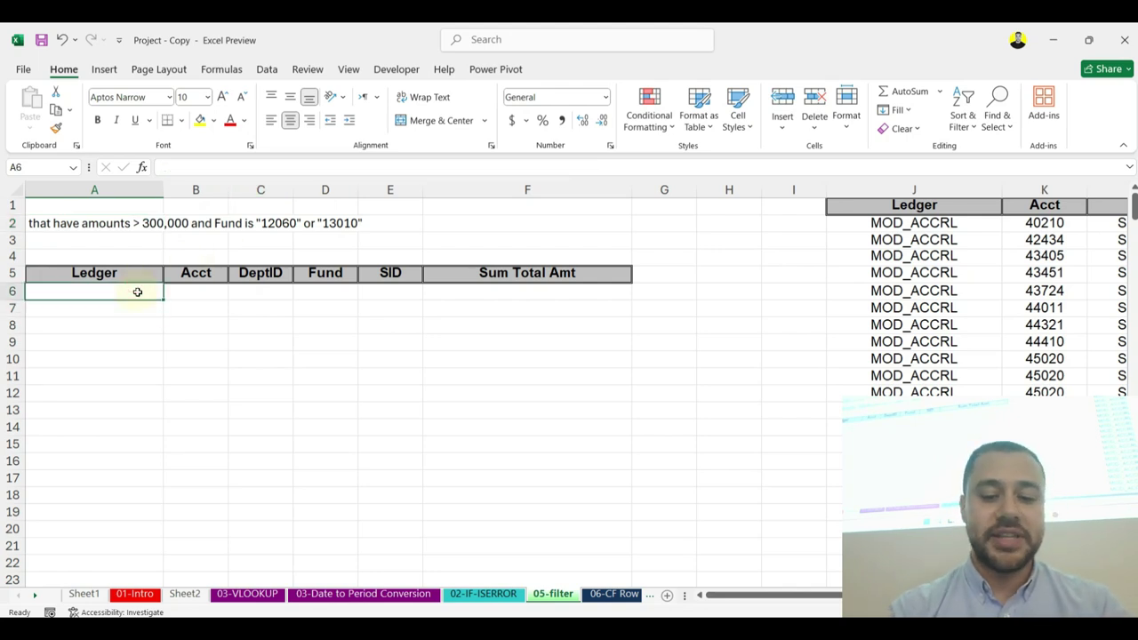
text(=fil)
key(Tab)
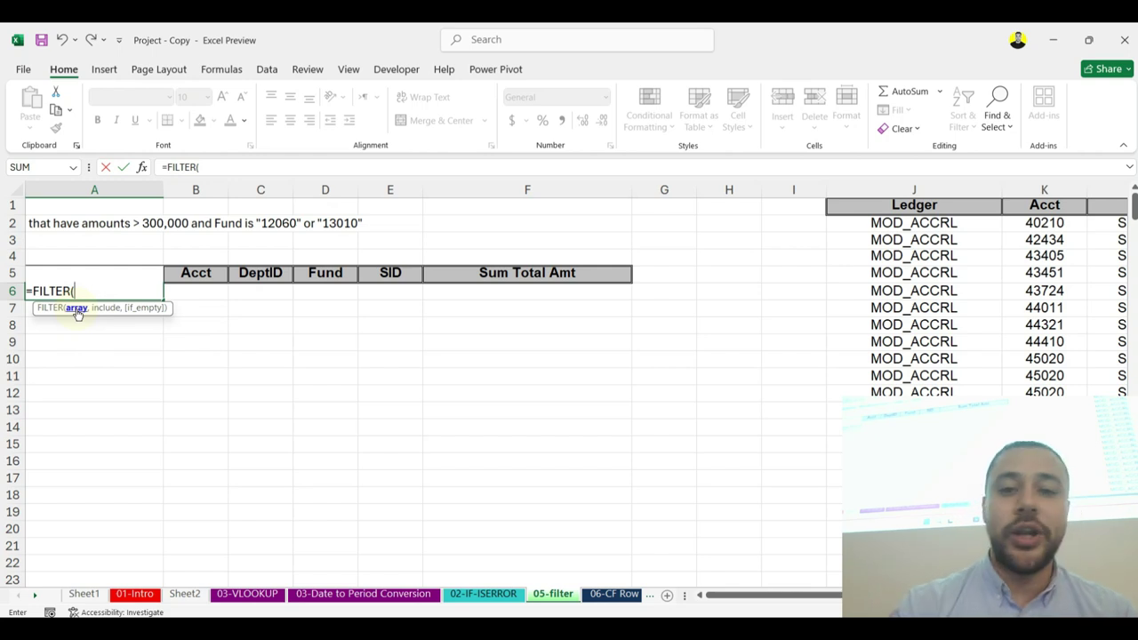
drag(859, 189, 878, 212)
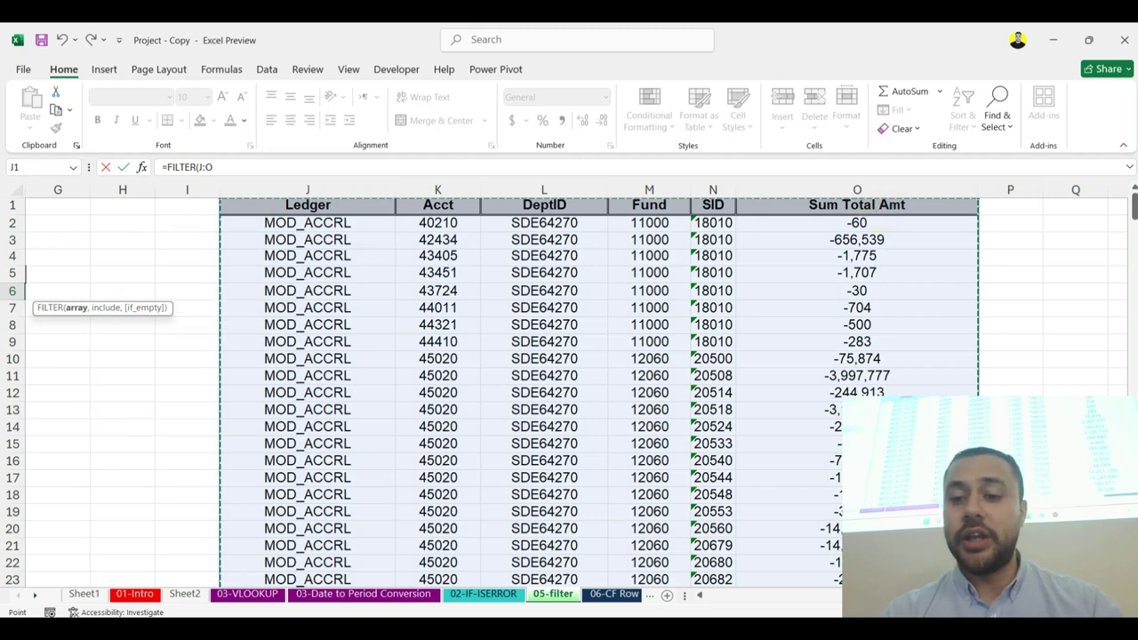
click(742, 607)
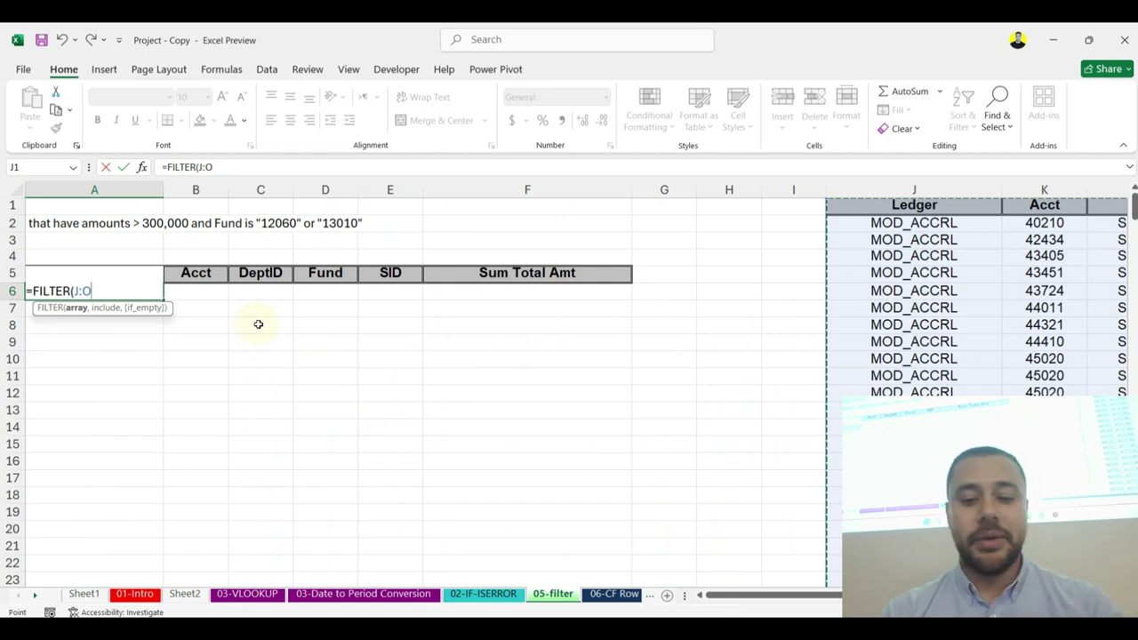
text(,)
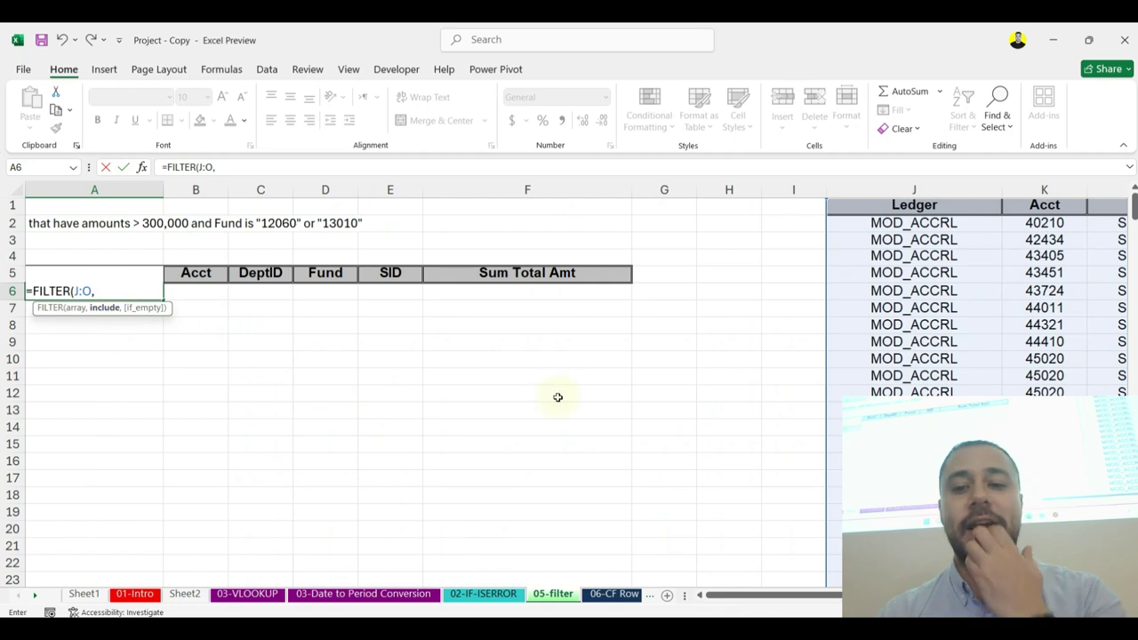
drag(790, 597, 796, 598)
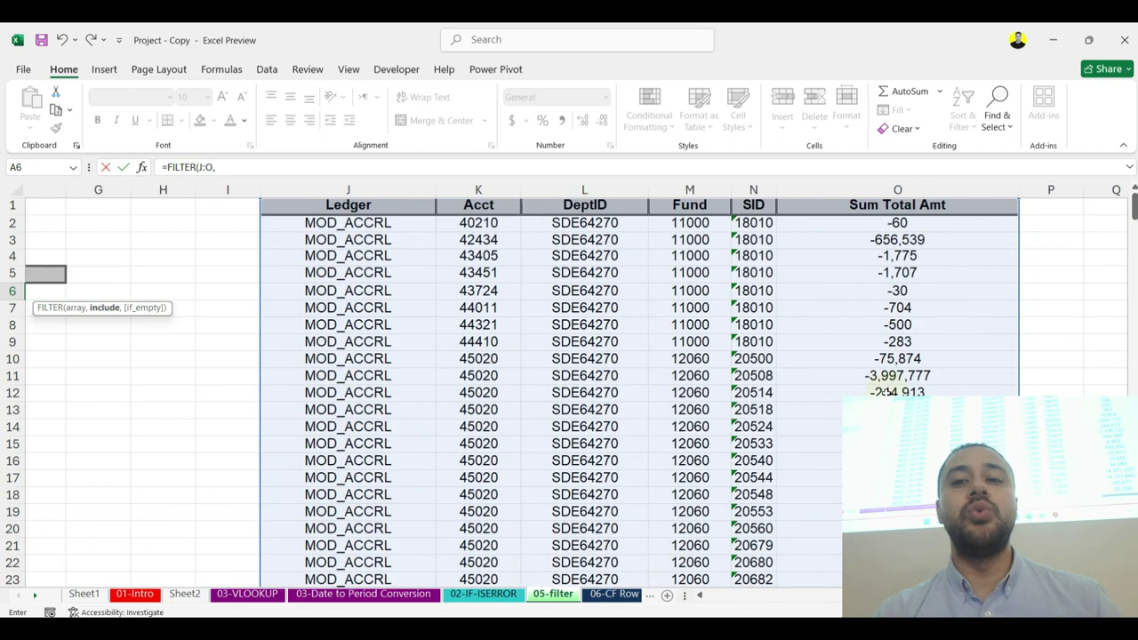
click(874, 188)
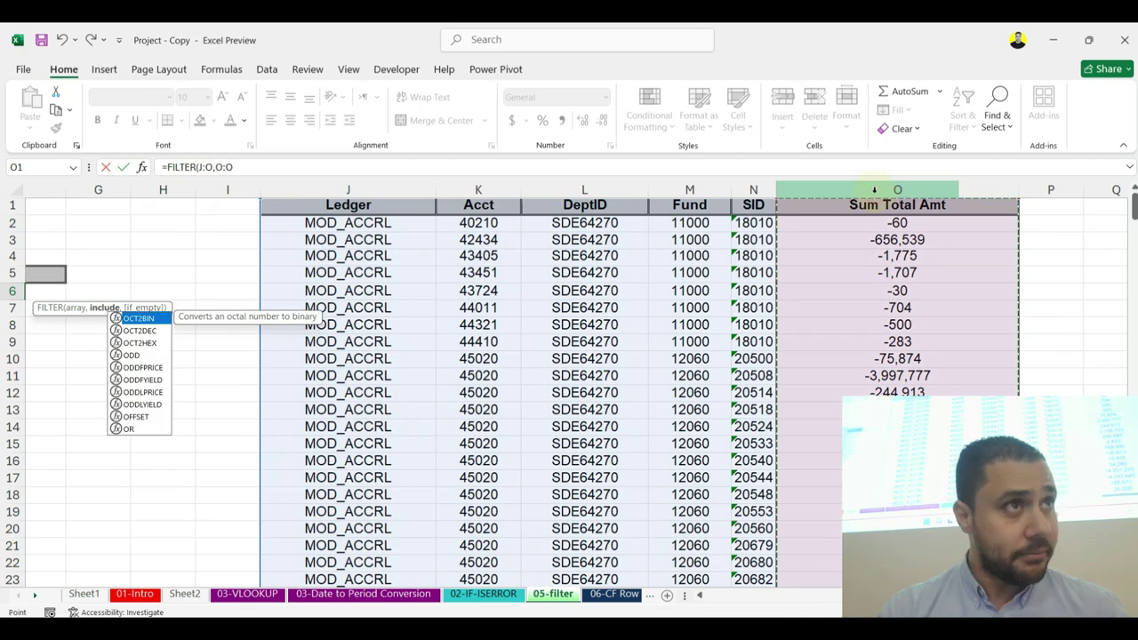
text(>300000)
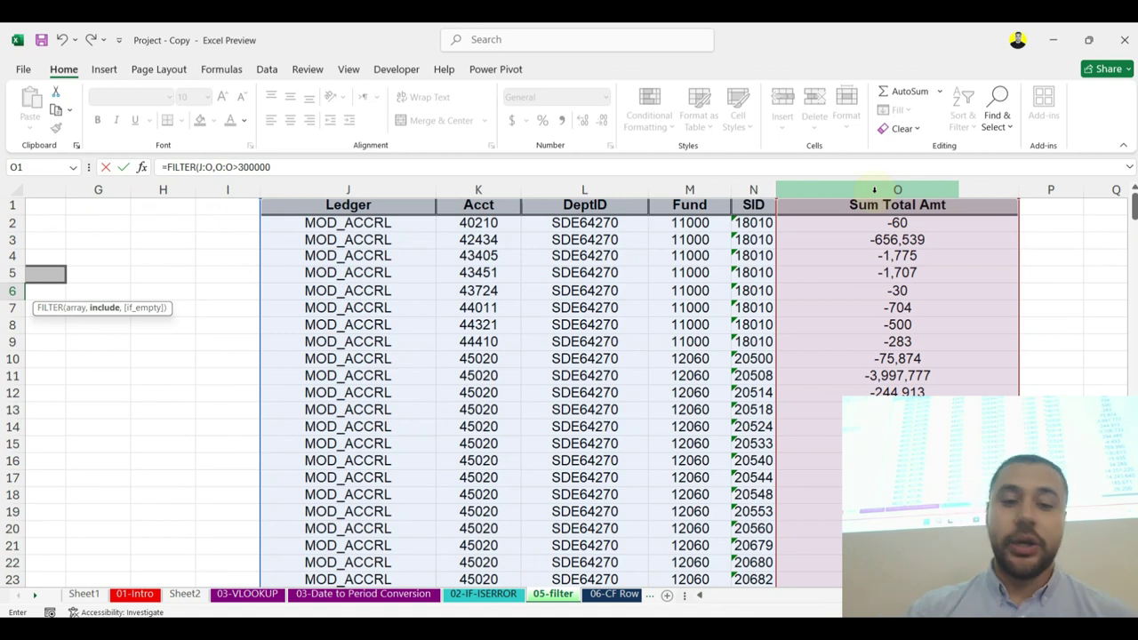
key(Escape)
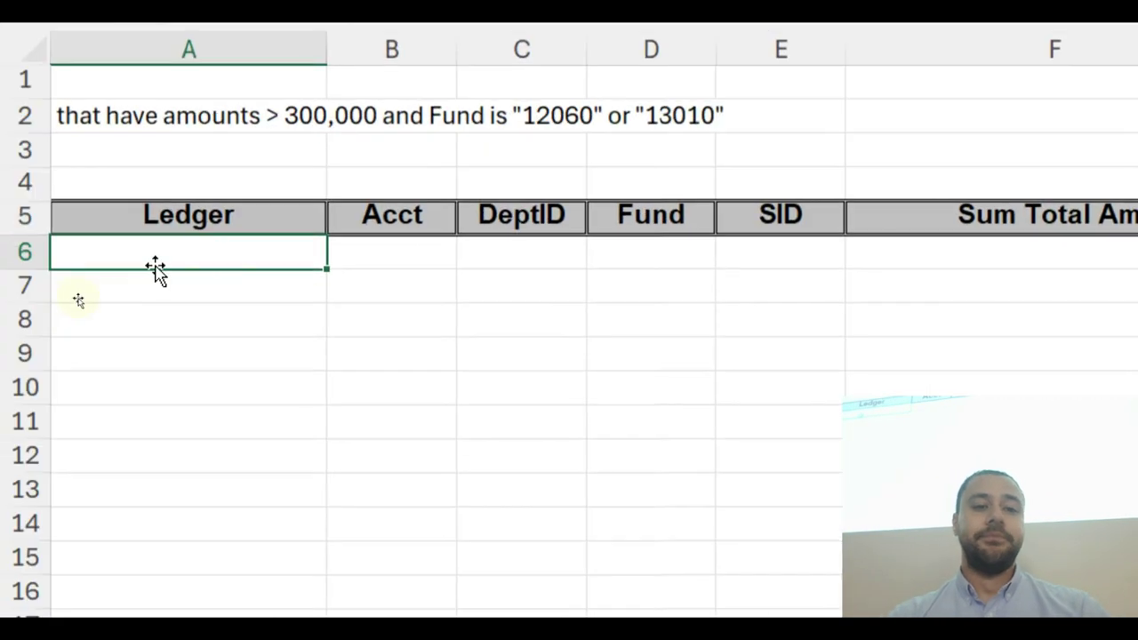
Step: Enter =FILTER(J:O,O:O>300000) in A6 to list rows with Sum Total Amt above 300,000
text(=fil)
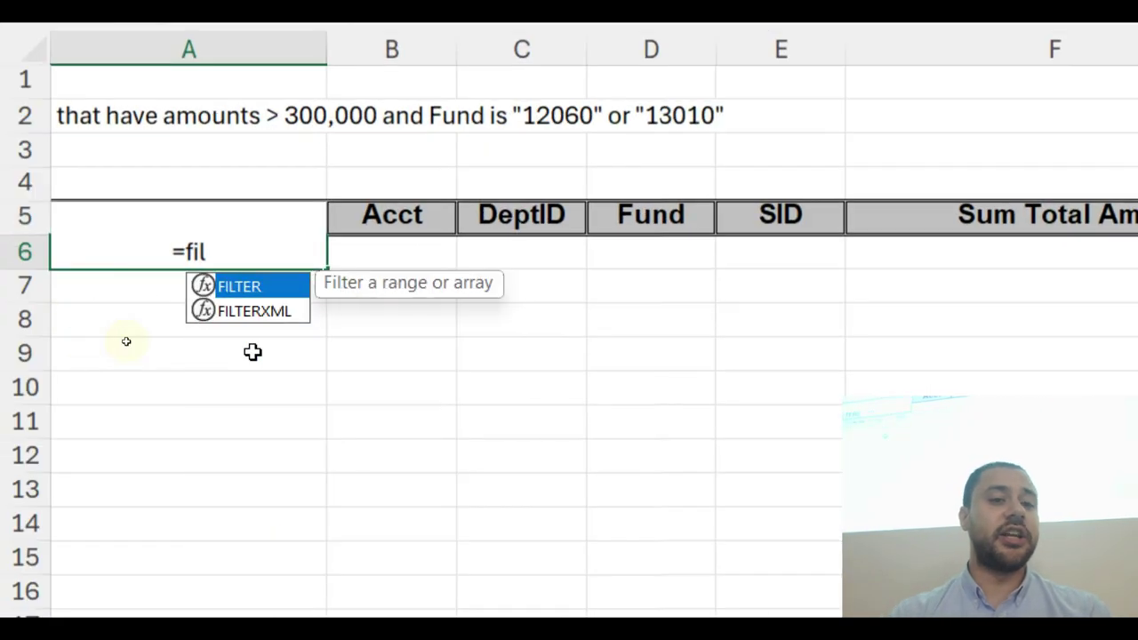
key(Tab)
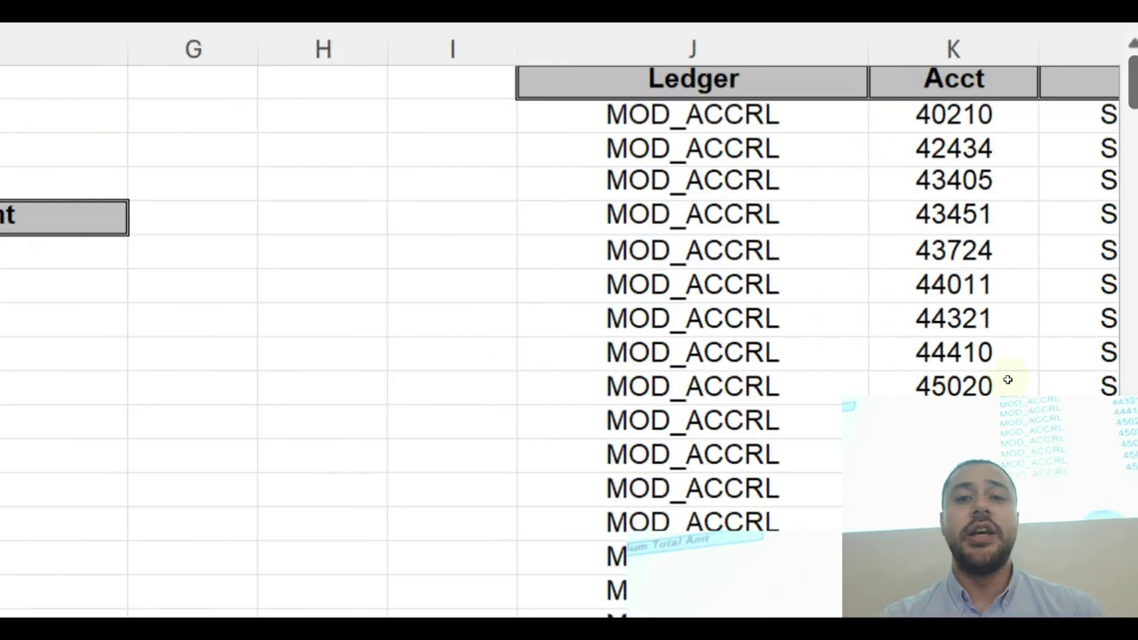
click(639, 95)
drag(640, 95, 659, 236)
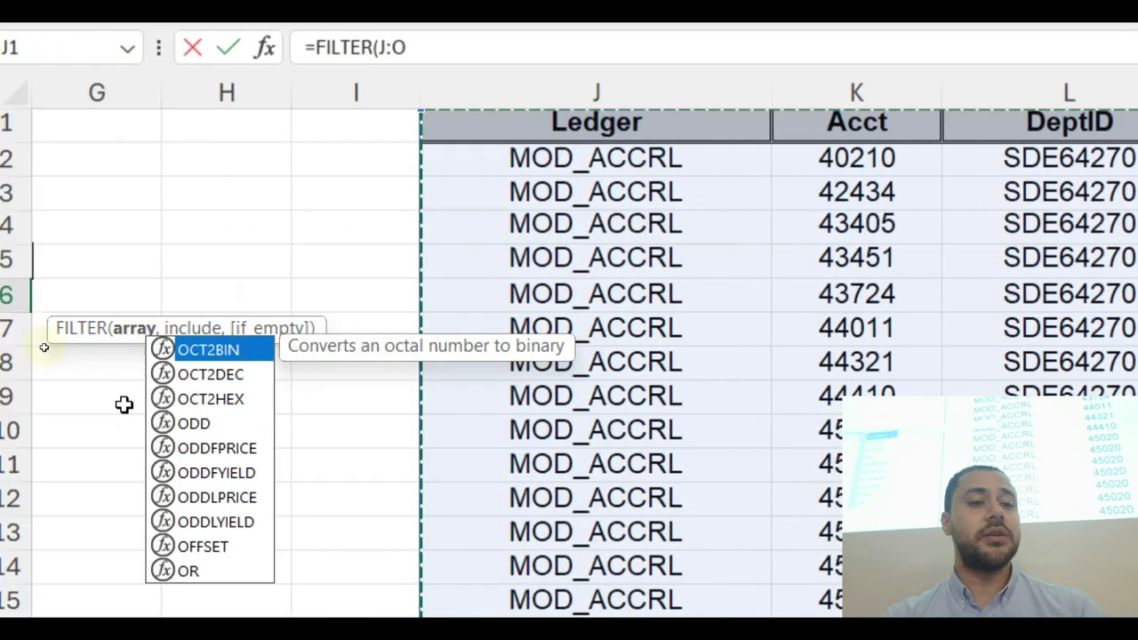
text(,)
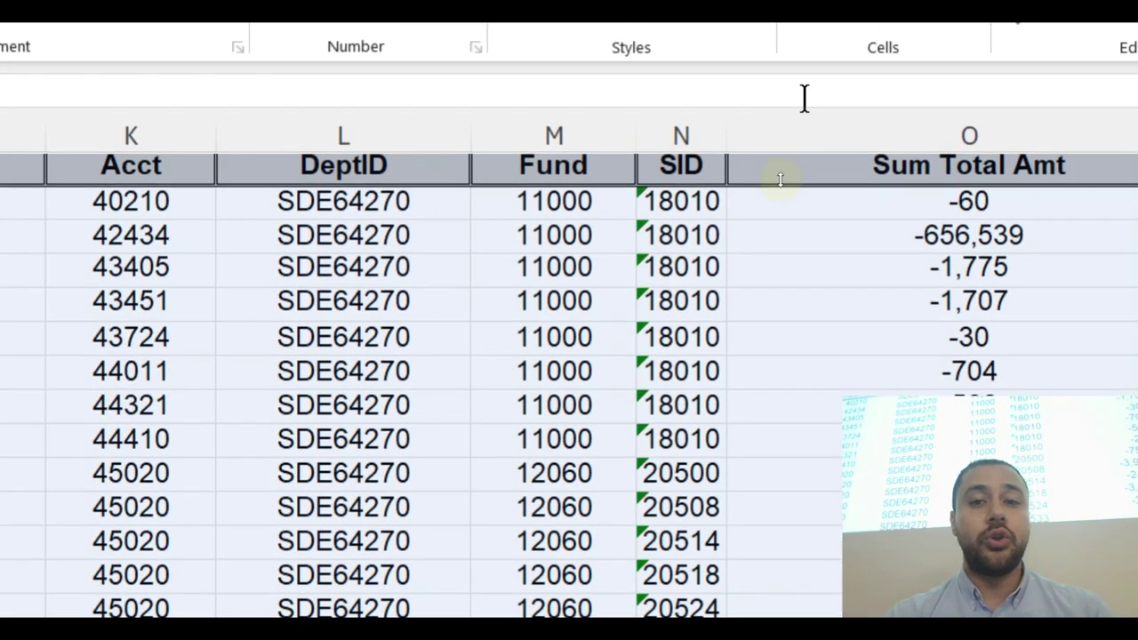
click(824, 135)
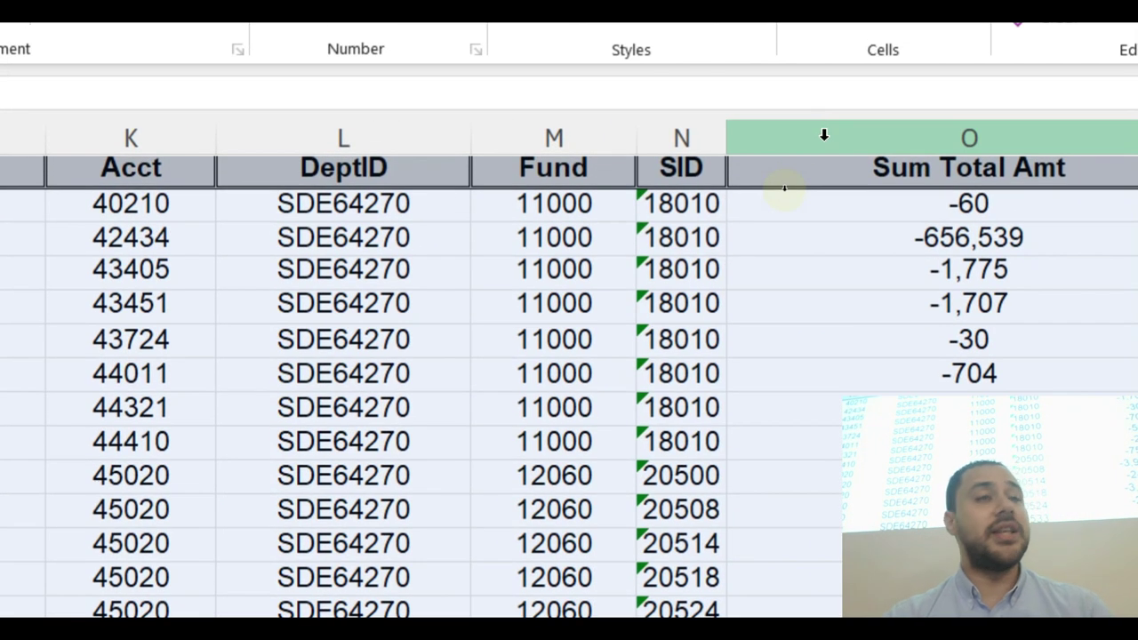
key(ctrl+c)
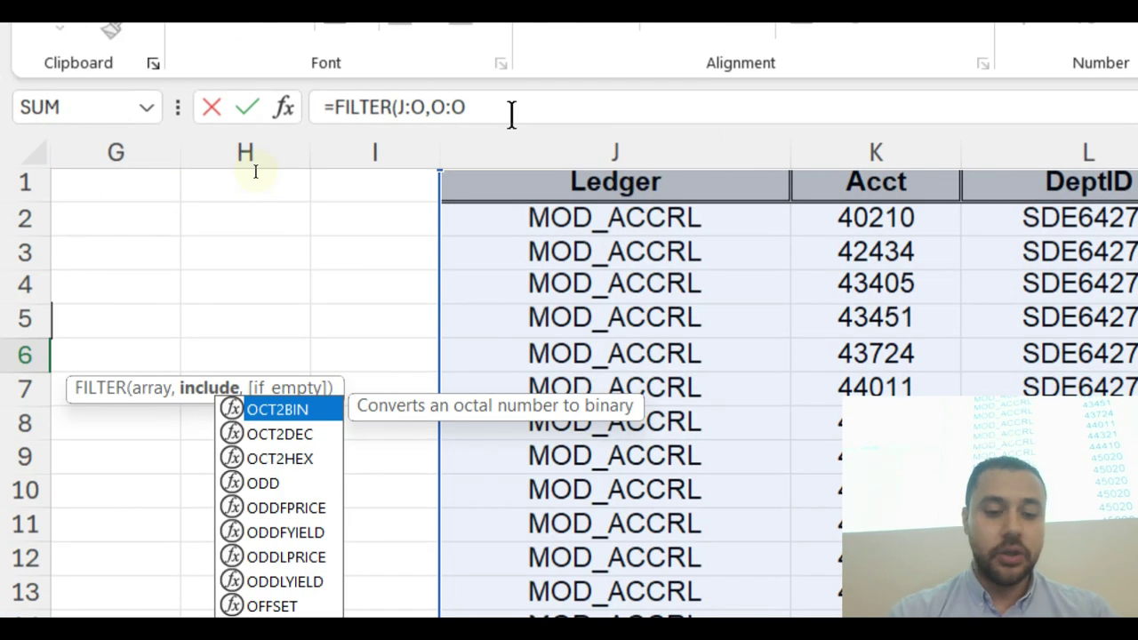
text(>300000)
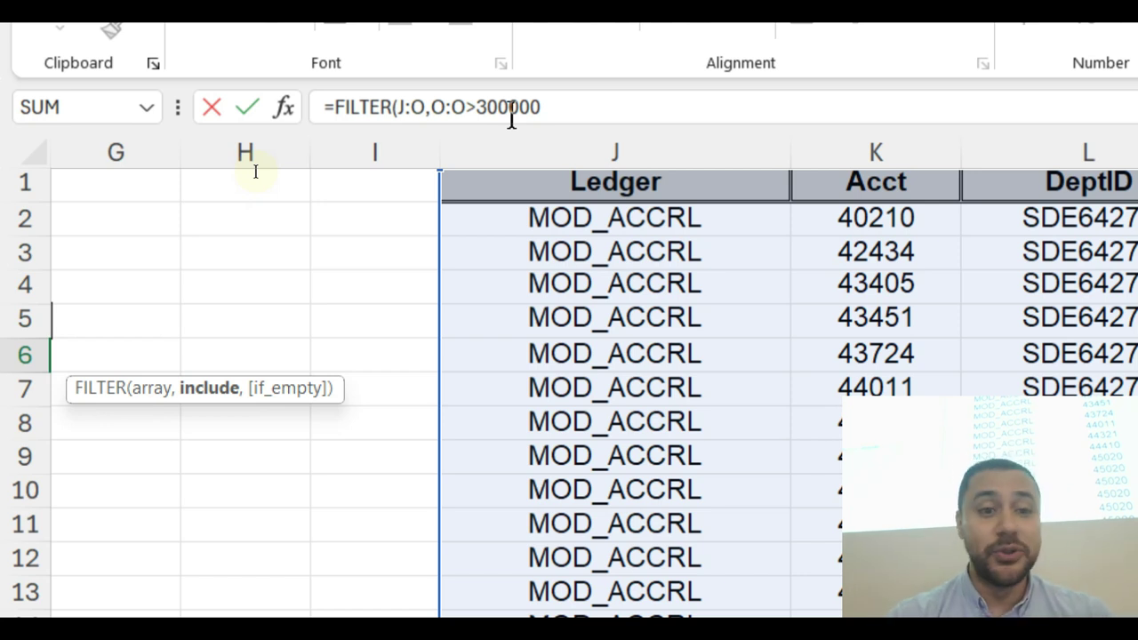
key(Return)
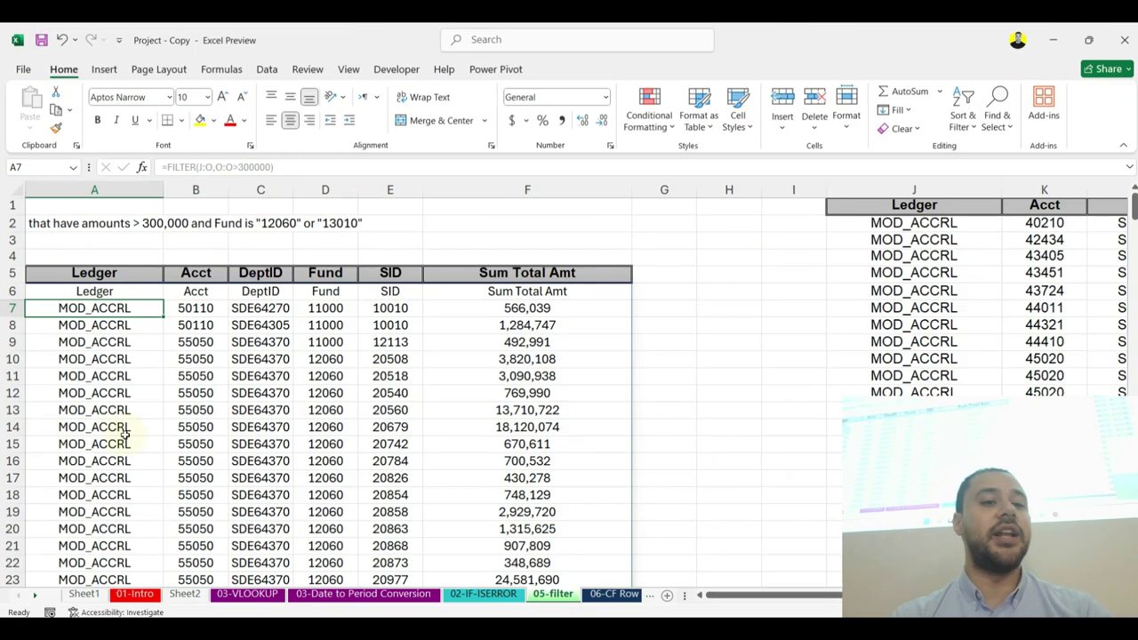
scroll(91, 520, down, 4)
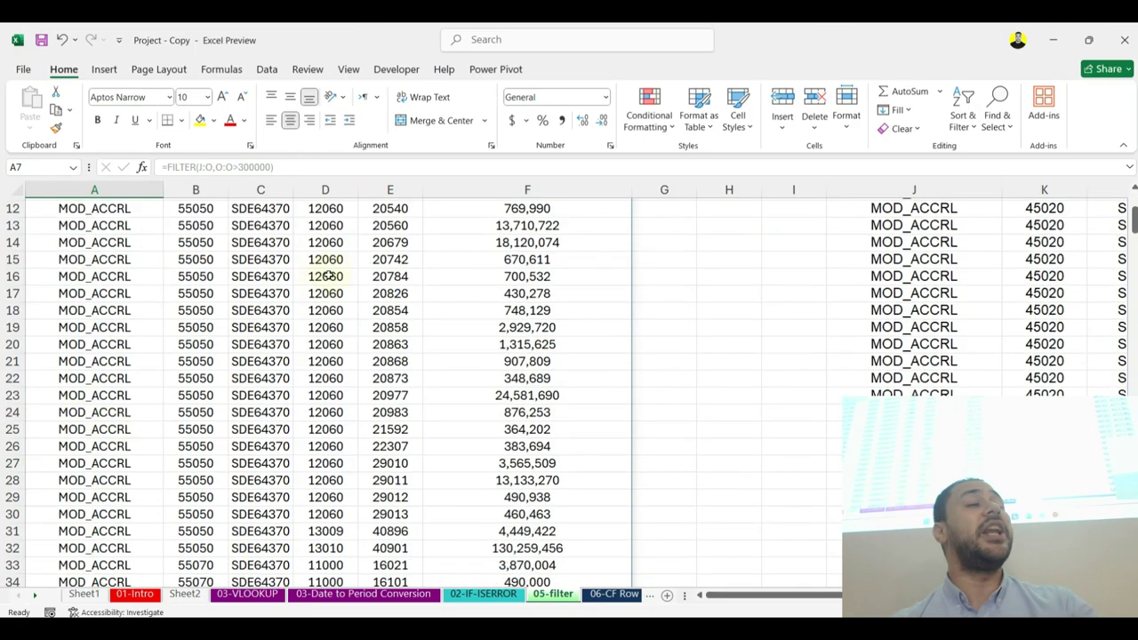
key(Right)
scroll(290, 313, up, 2)
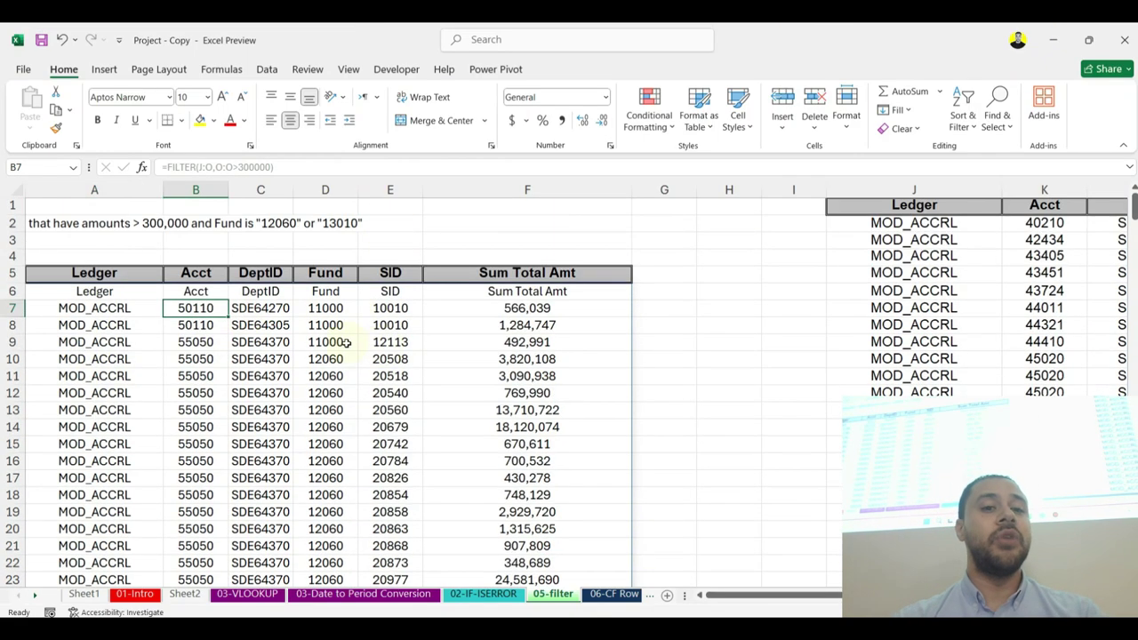
click(276, 224)
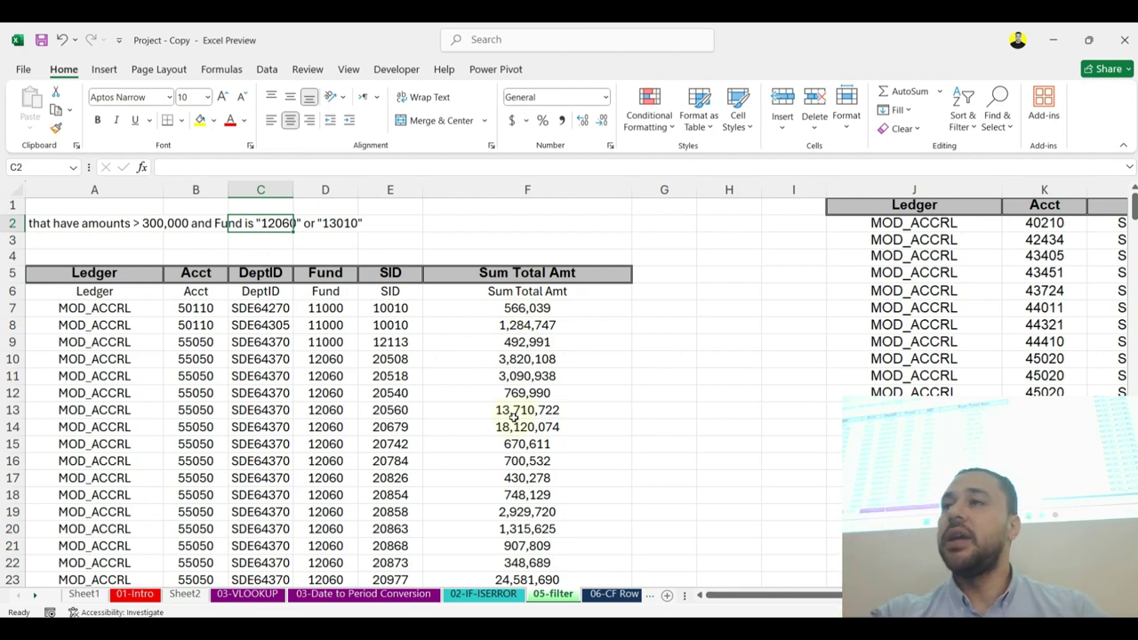
drag(96, 291, 597, 288)
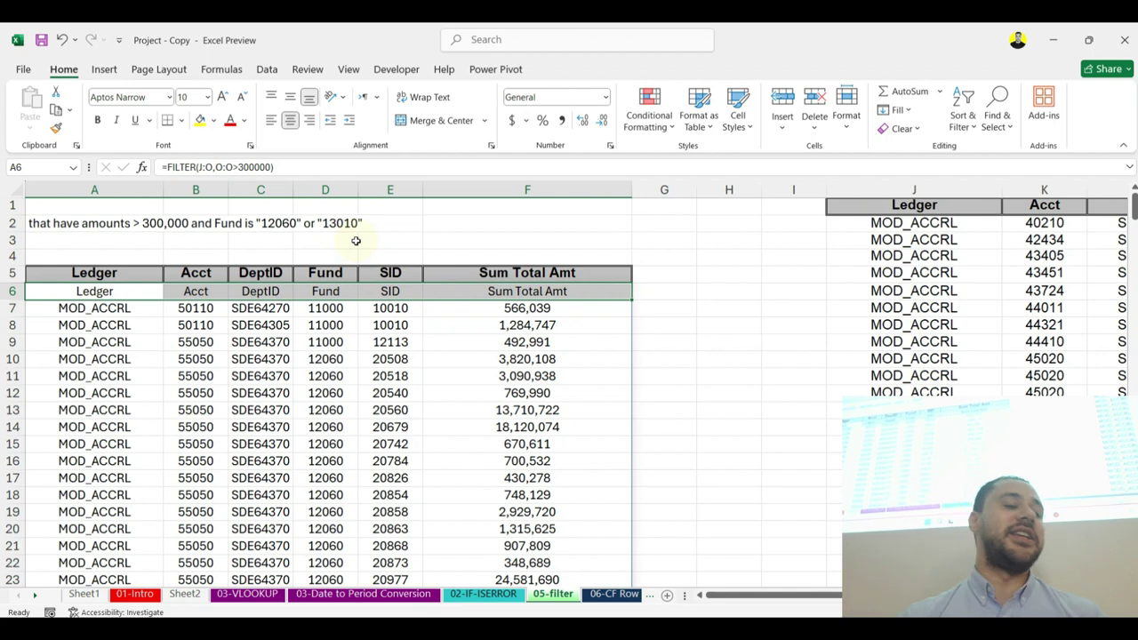
click(94, 286)
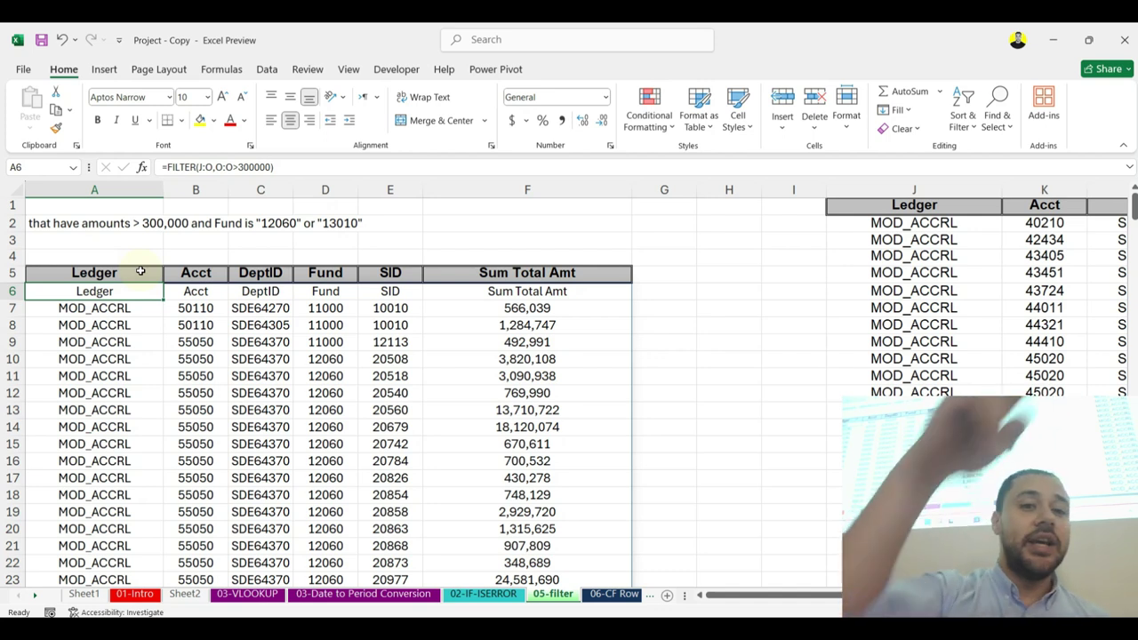
click(284, 224)
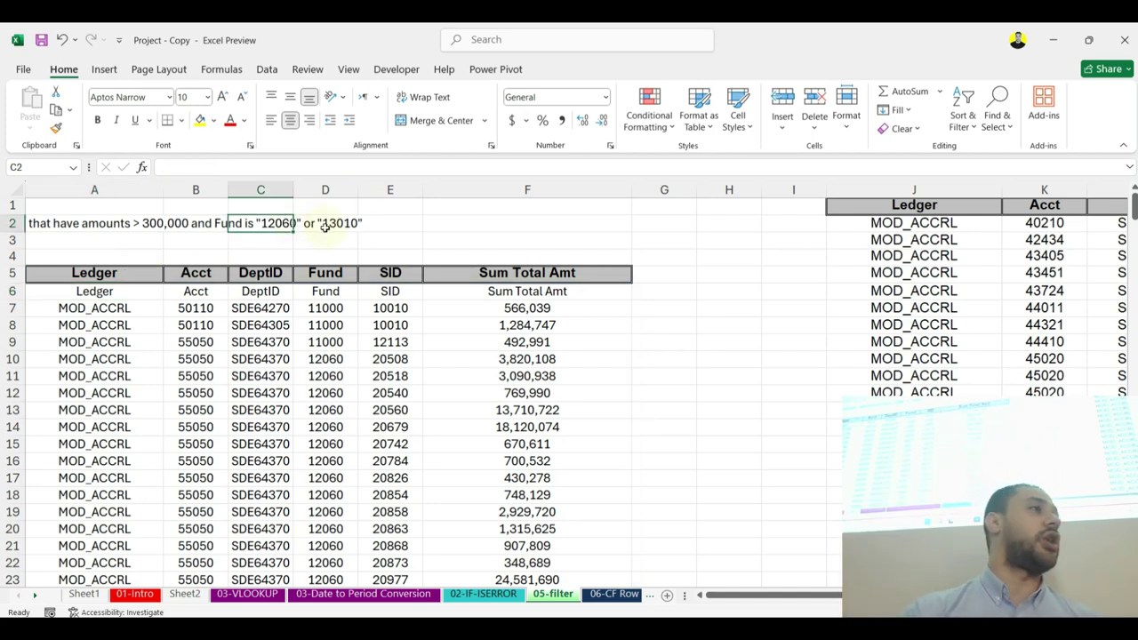
click(324, 223)
click(327, 308)
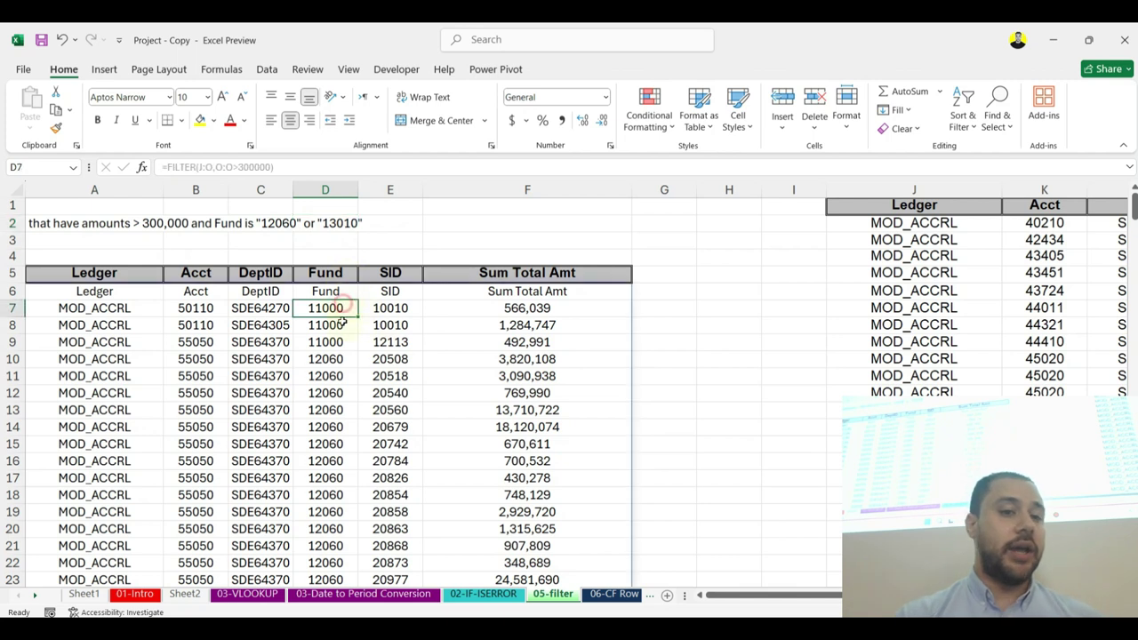
scroll(337, 400, down, 13)
scroll(351, 347, up, 13)
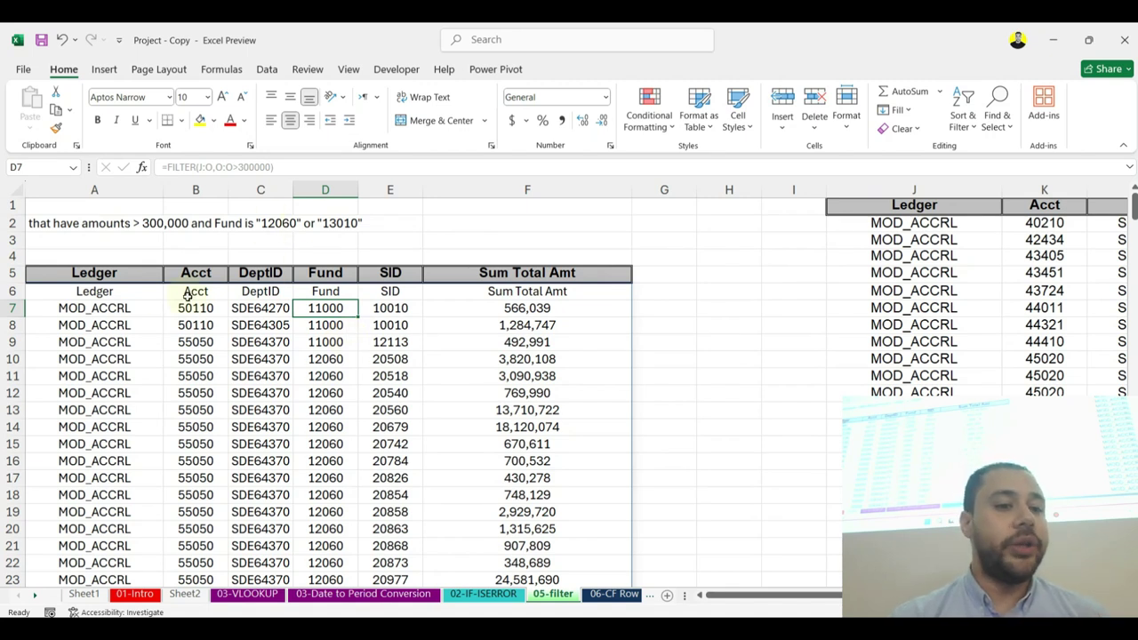
click(138, 294)
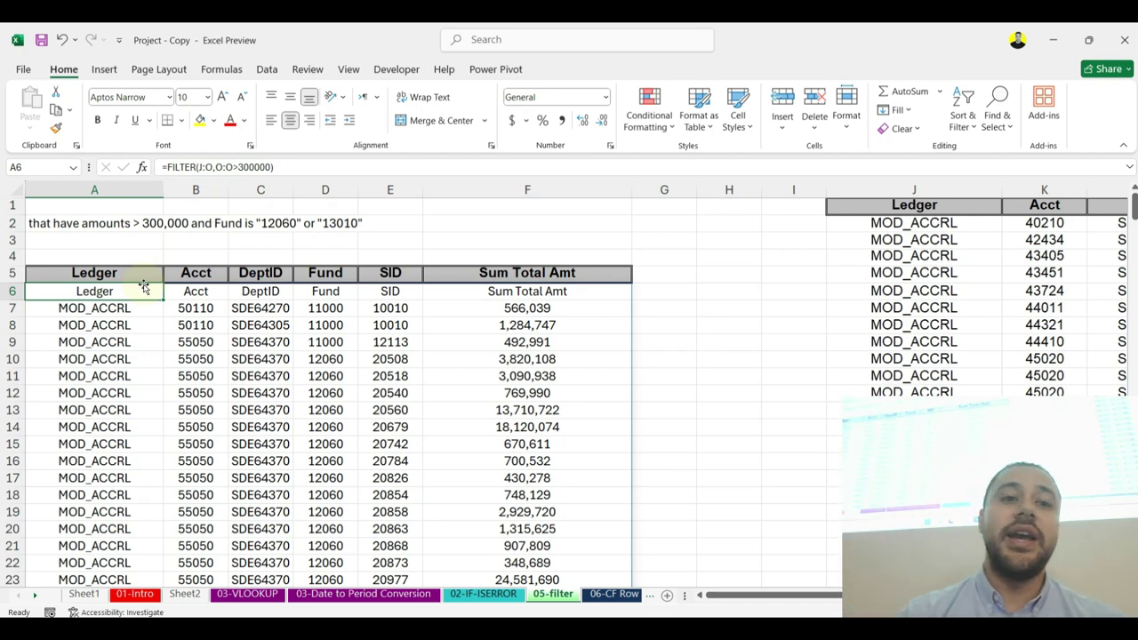
Step: Edit A6's formula, dropping the closing parenthesis and bracketing O:O>300000 before a second condition
click(288, 169)
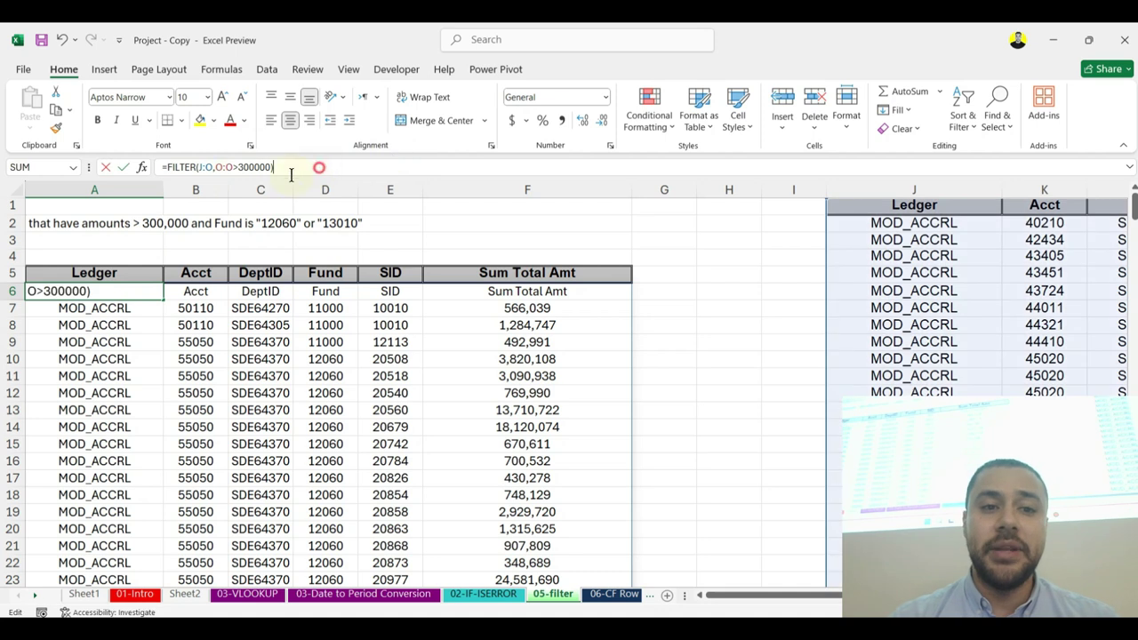
click(216, 169)
click(282, 168)
key(BackSpace)
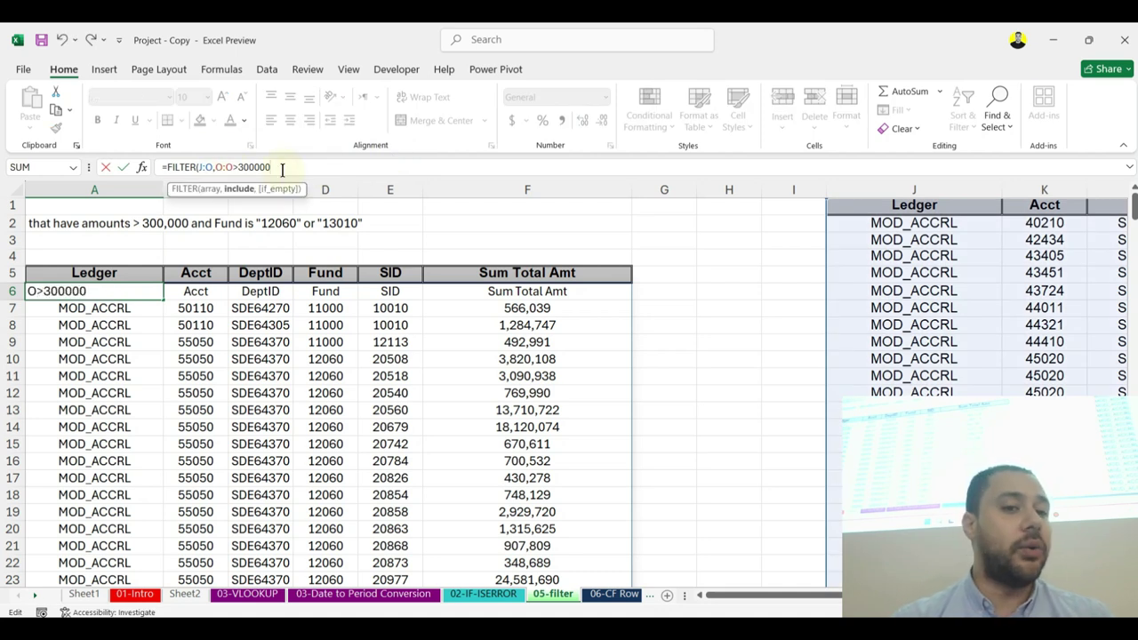
click(217, 167)
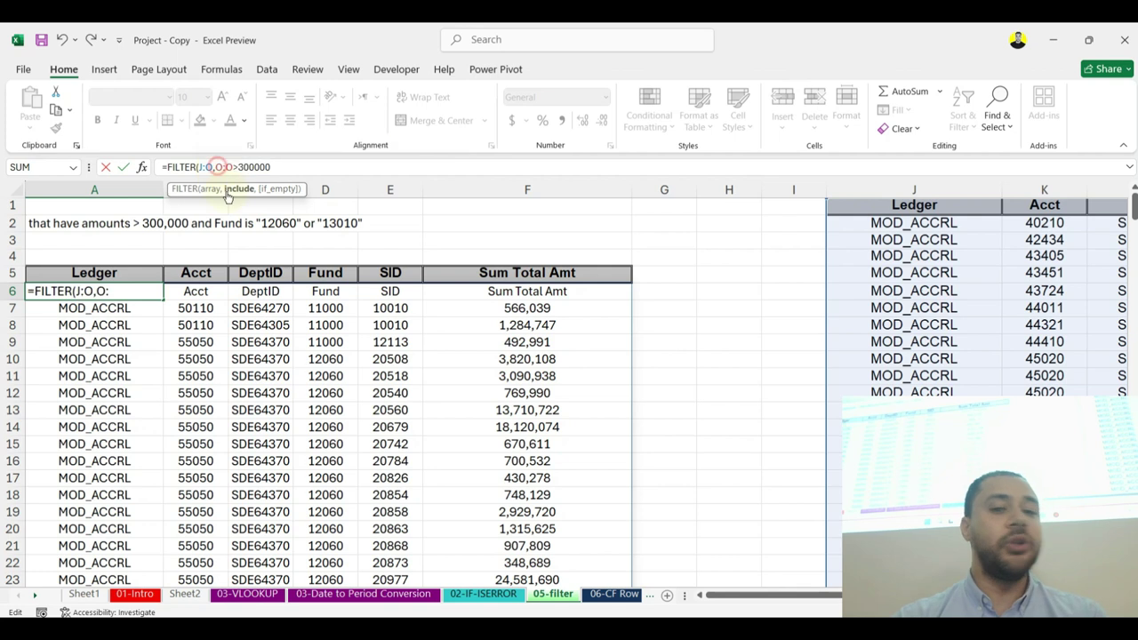
text(()
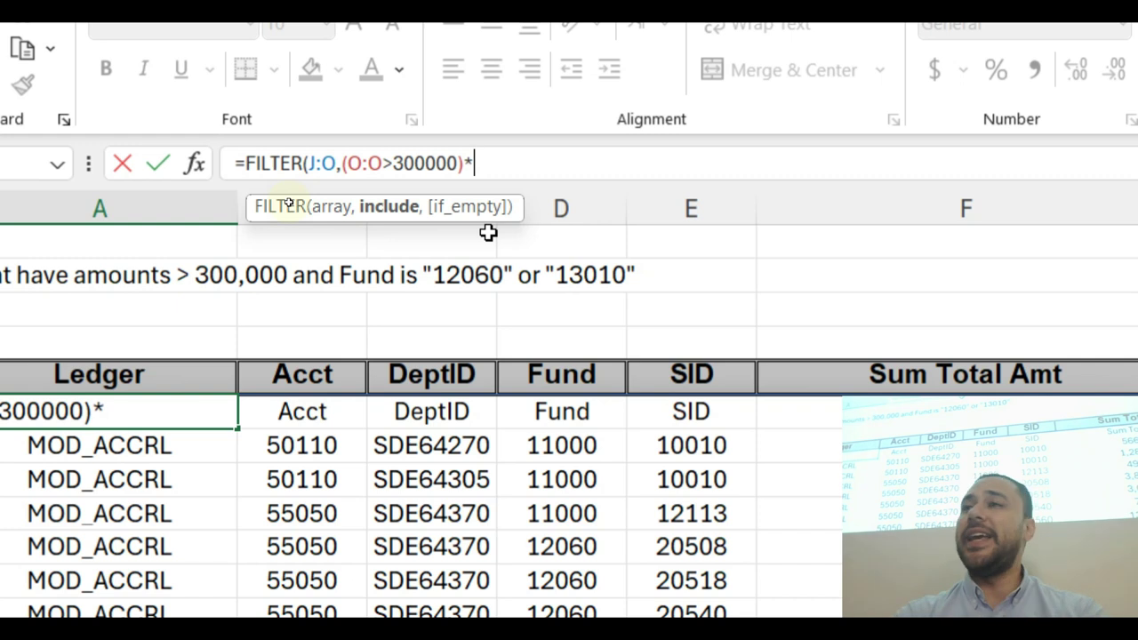
text(()
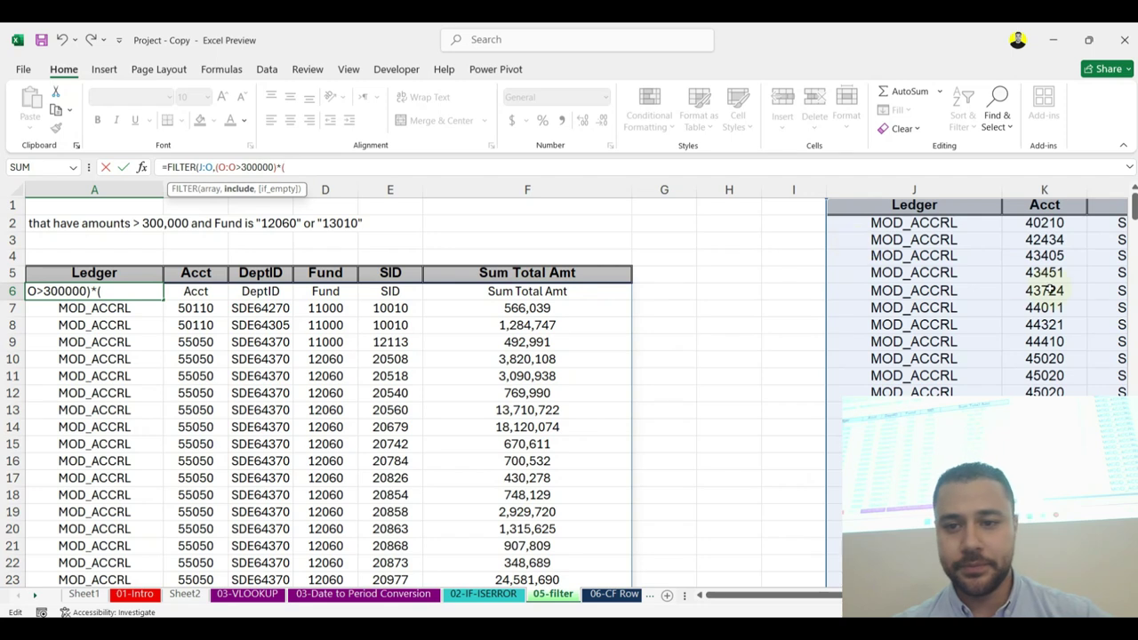
Step: Add the Fund conditions (M:M=12060)+(M:M=13010) to the A6 FILTER formula
mouse_move(813, 595)
mouse_down()
mouse_move(839, 595)
mouse_move(824, 595)
mouse_up()
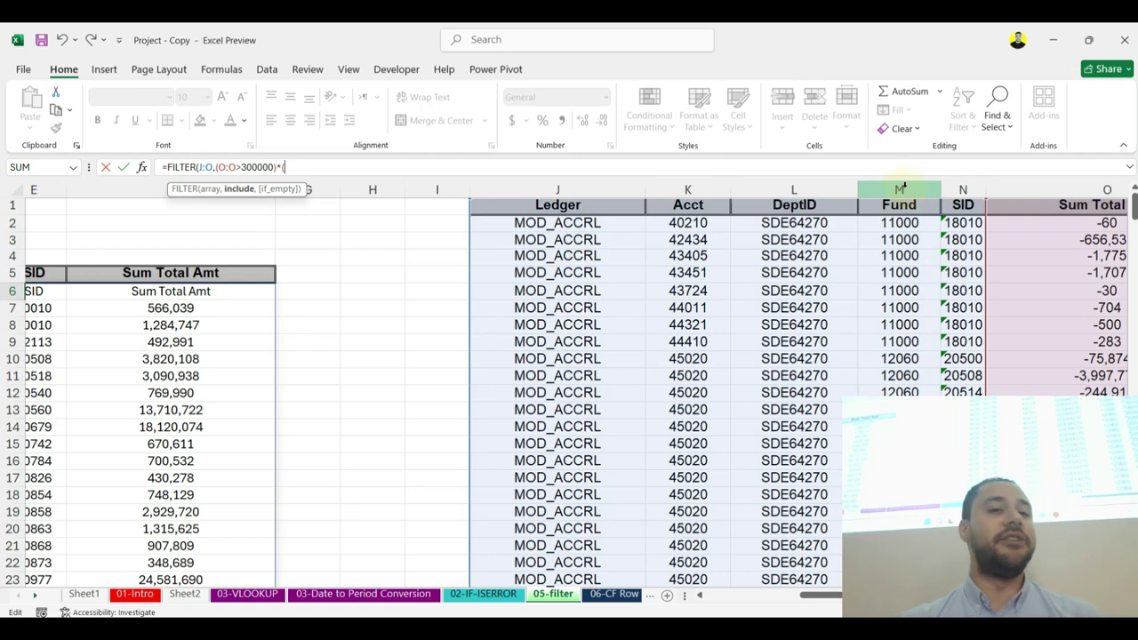
text(M:M=12060)
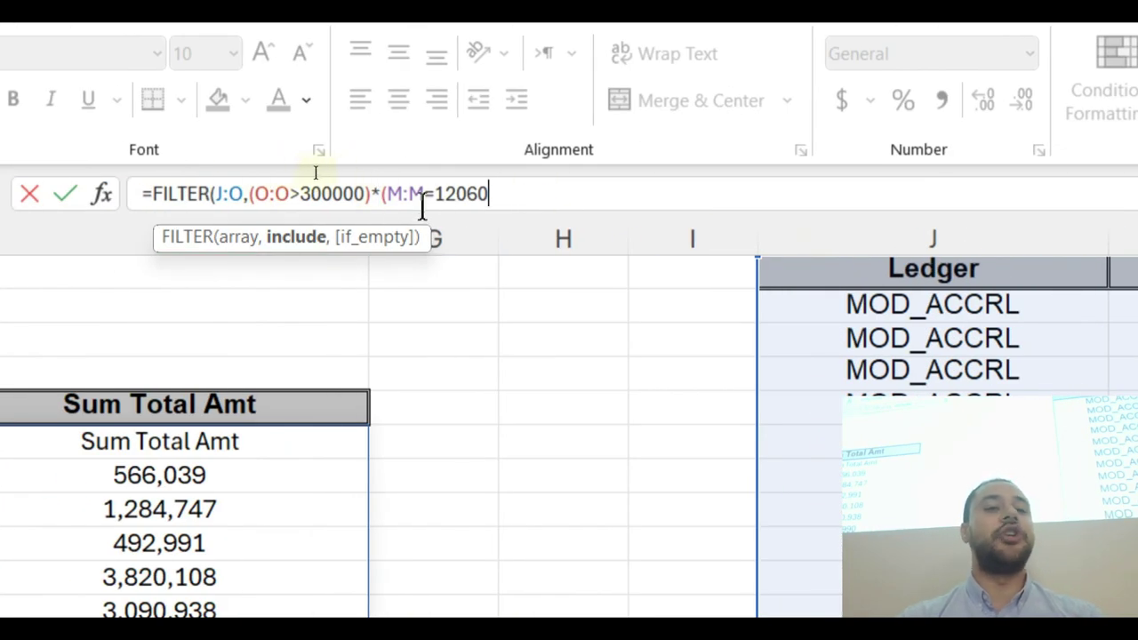
text()+)
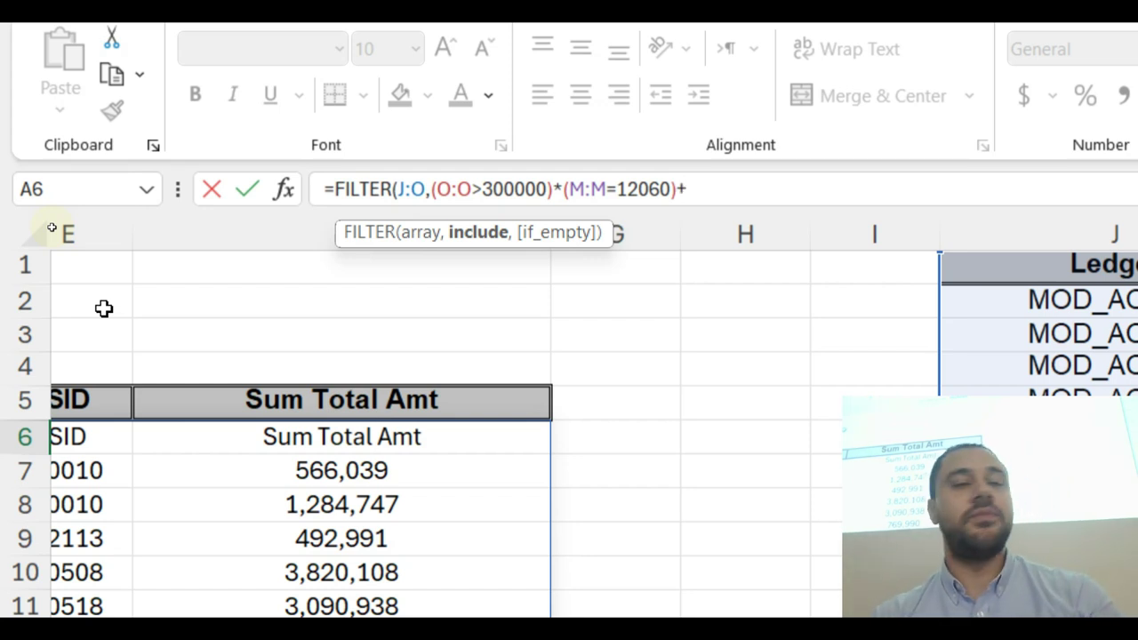
text(()
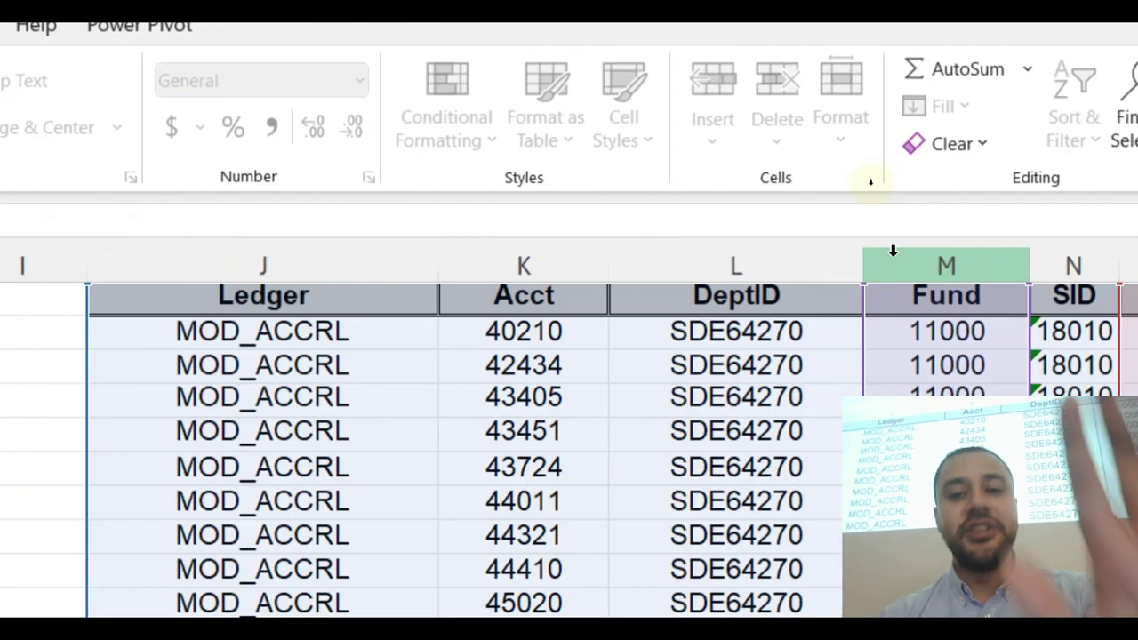
text(M:M)
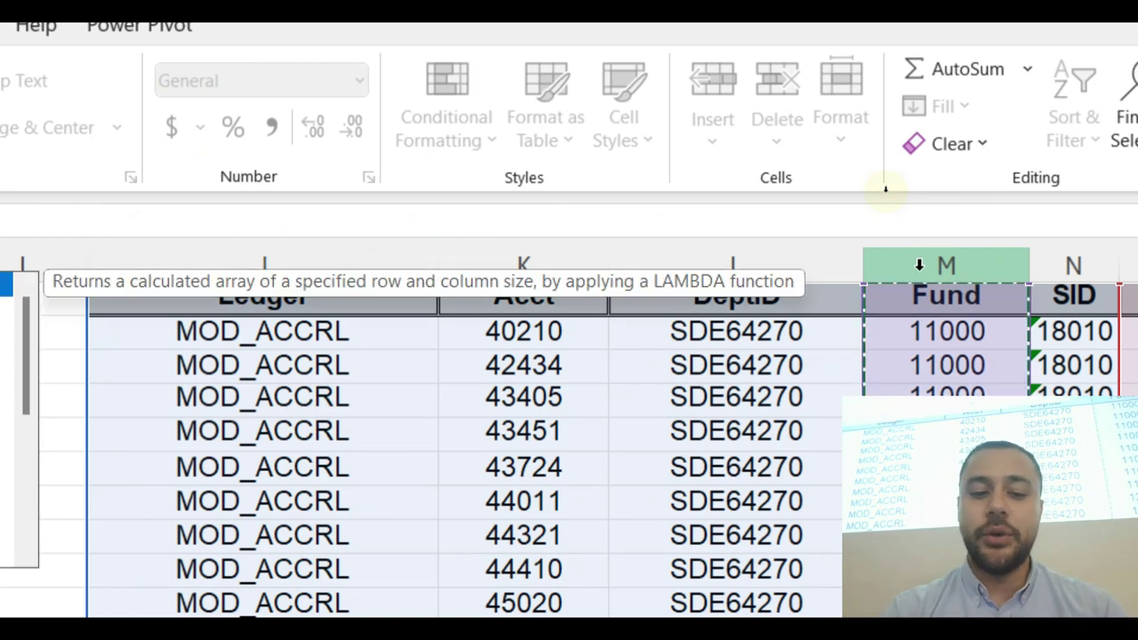
text(=)
text(13010)
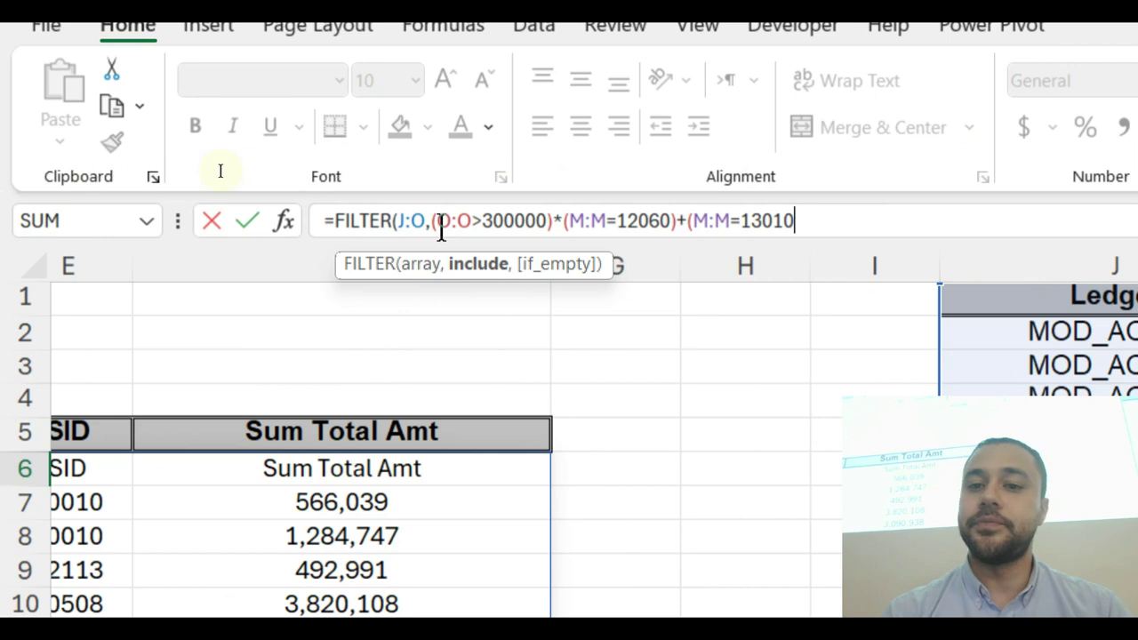
text())
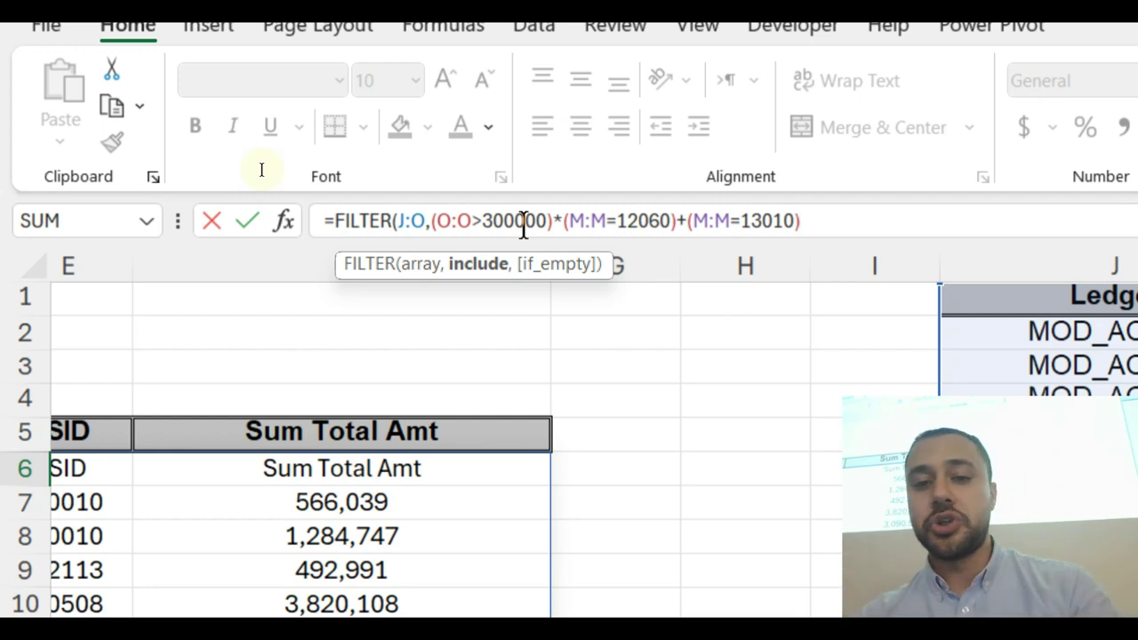
Step: Close and commit the two-fund FILTER formula, then dismiss the spill warning after a failed delete
text())
key(Return)
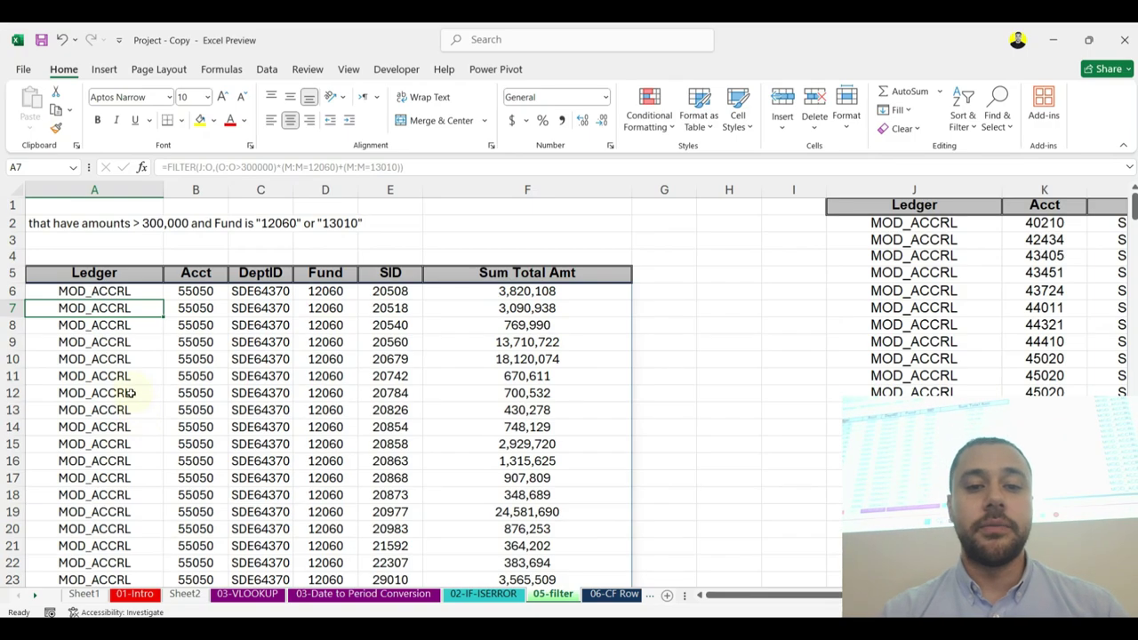
scroll(930, 520, down, 4)
drag(562, 514, 561, 172)
key(Delete)
scroll(561, 207, up, 3)
click(558, 263)
Step: Check amounts and Fund values 12060 and 13010 in the spilled results, then return to A6
click(542, 286)
click(551, 313)
click(551, 347)
click(338, 265)
click(334, 295)
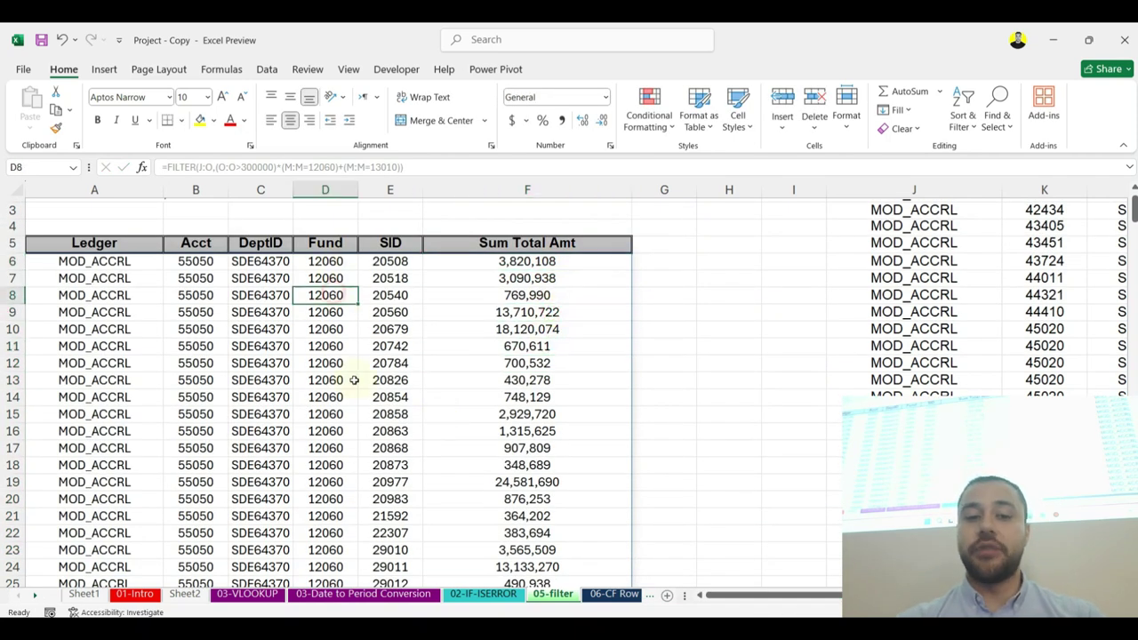
scroll(354, 381, down, 4)
click(330, 439)
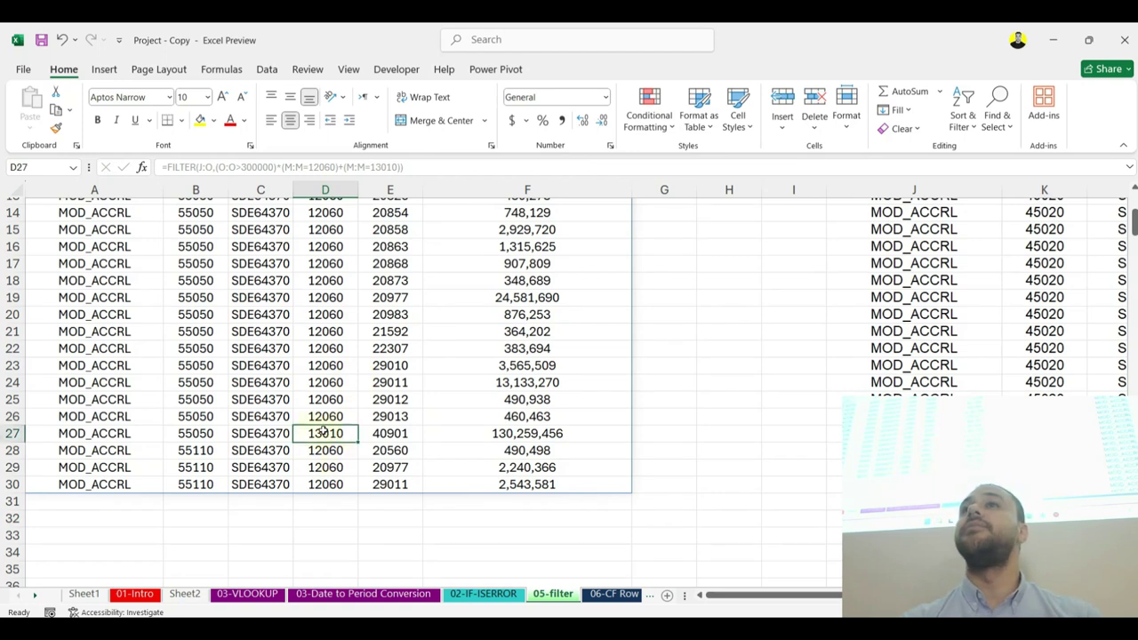
scroll(324, 429, up, 5)
click(78, 295)
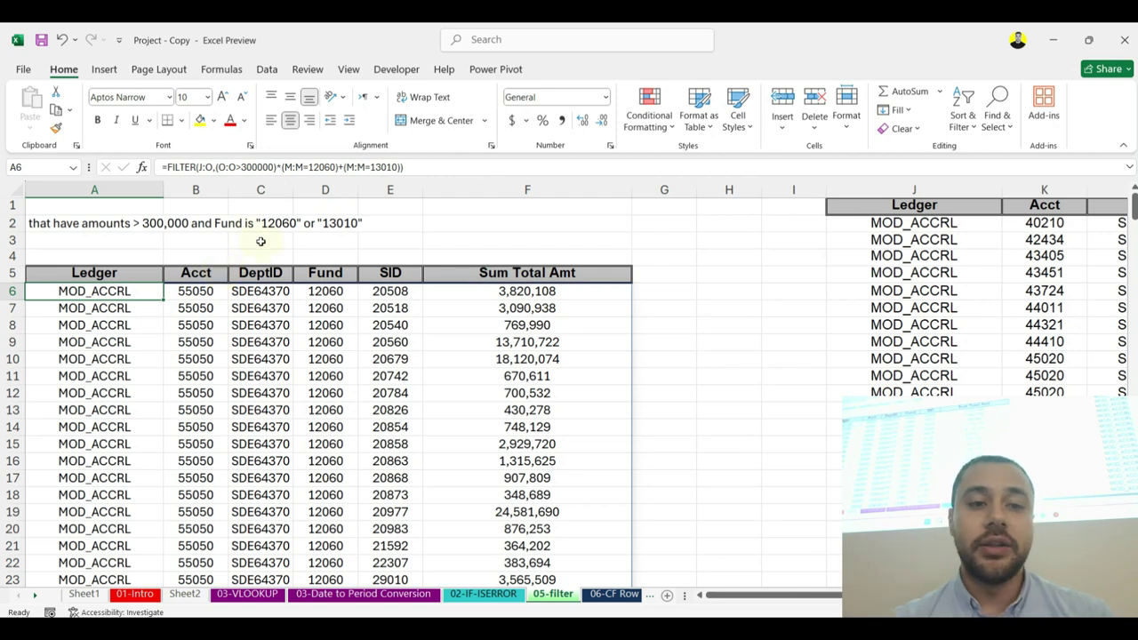
Step: Display A6's formula as text with =FORMULATEXT(A6) in C4
click(231, 256)
text(=for)
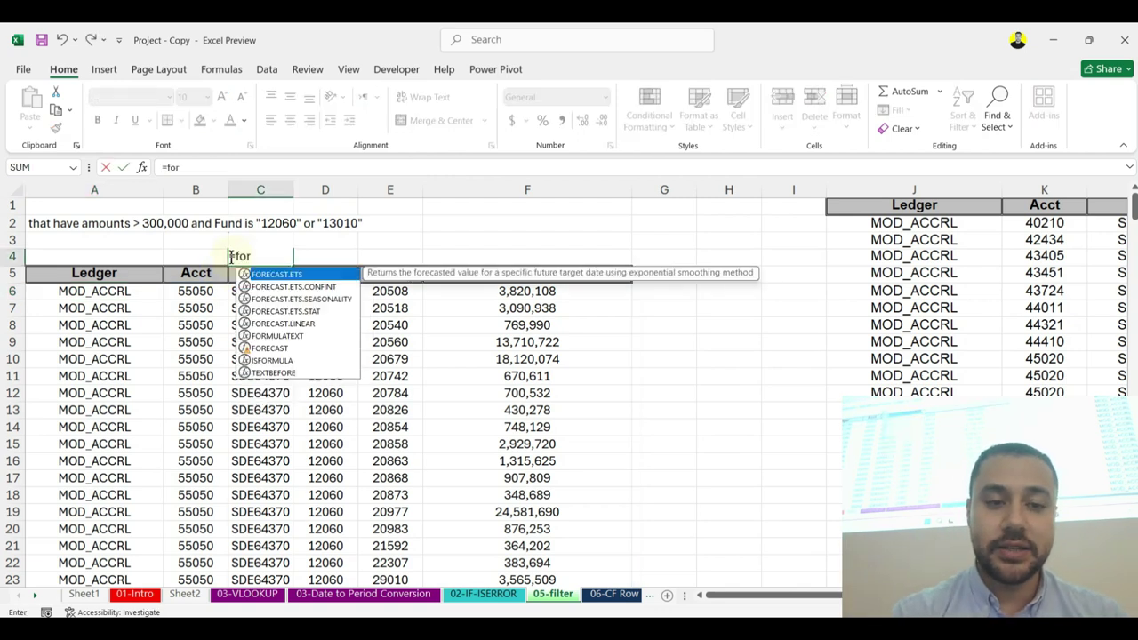
text(miu)
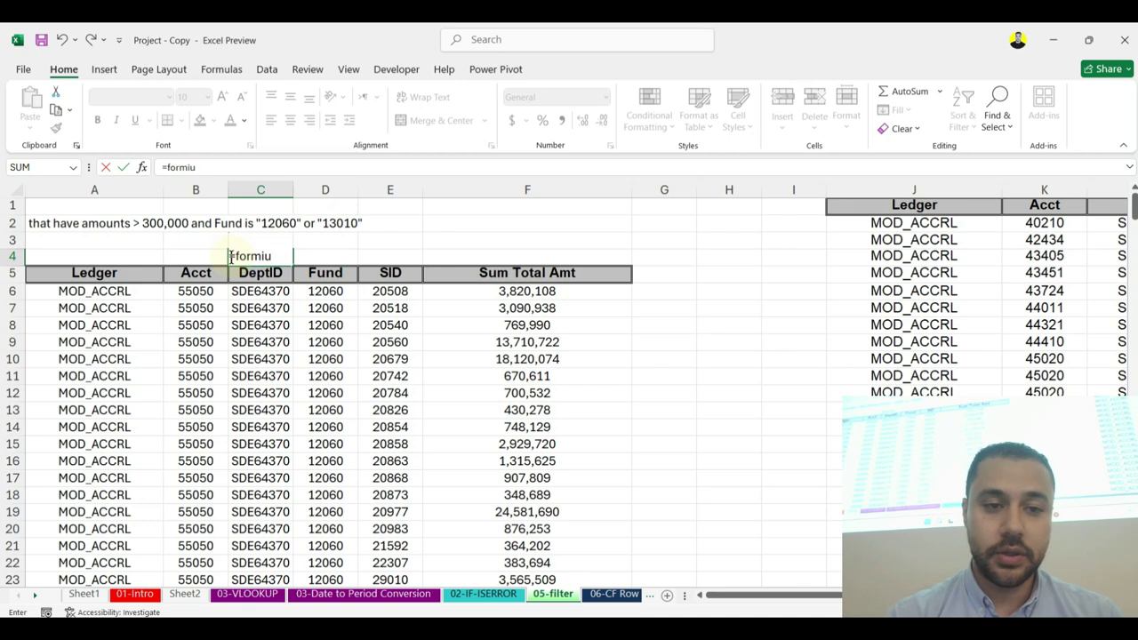
key(BackSpace)
key(BackSpace)
key(Tab)
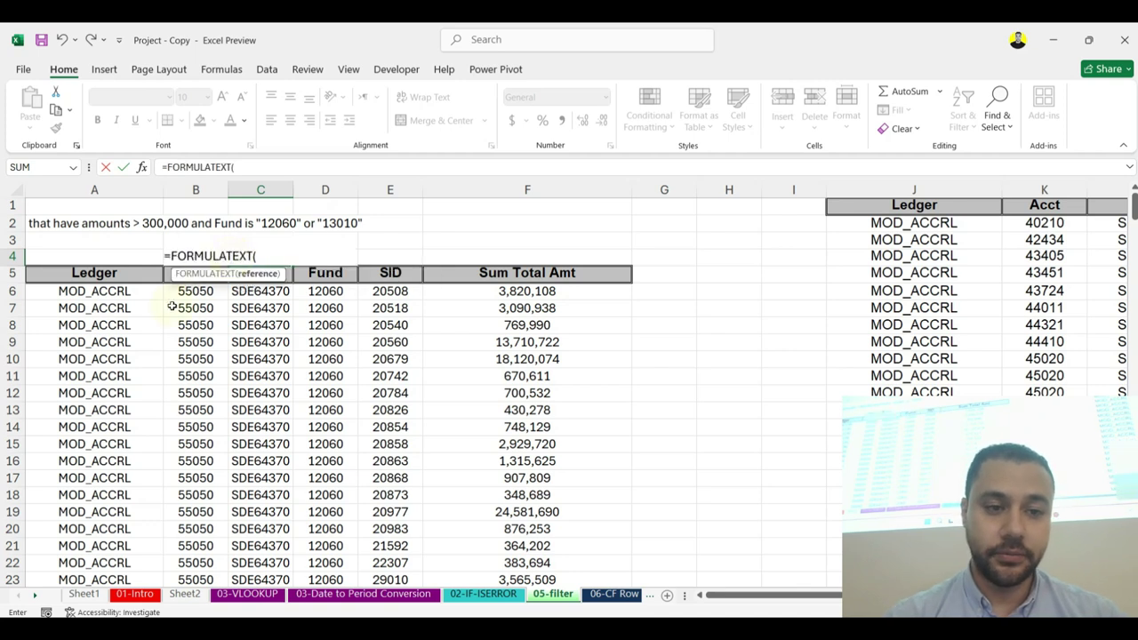
click(105, 293)
key(Return)
key(Right)
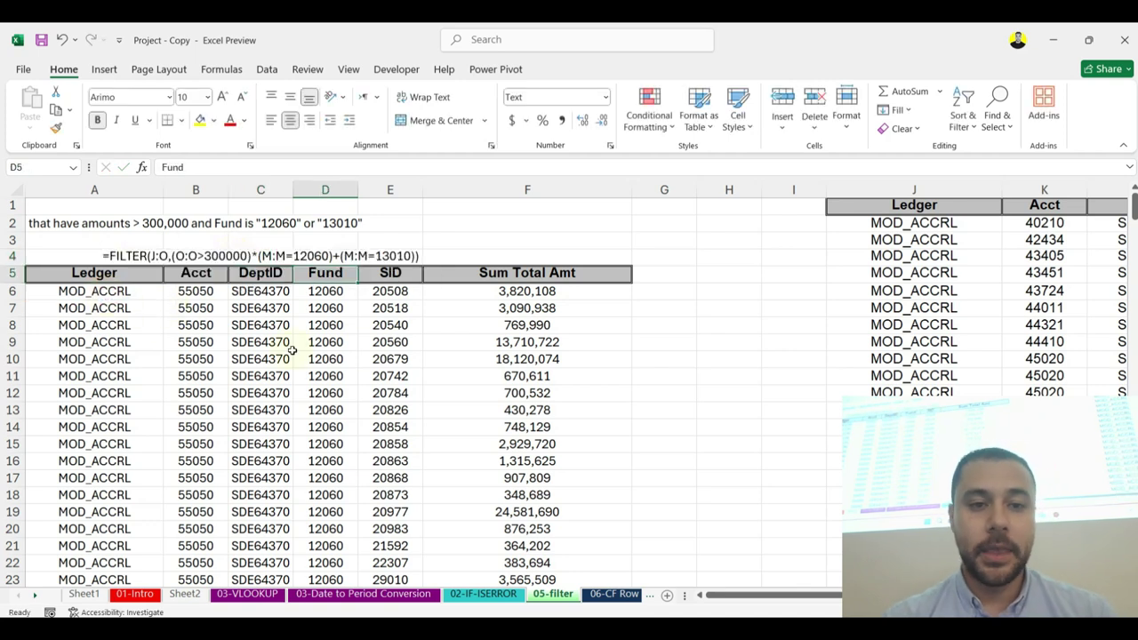
click(389, 341)
Step: Give A4:E4 a yellow fill and switch to the 06-CF Row Banding sheet
click(131, 256)
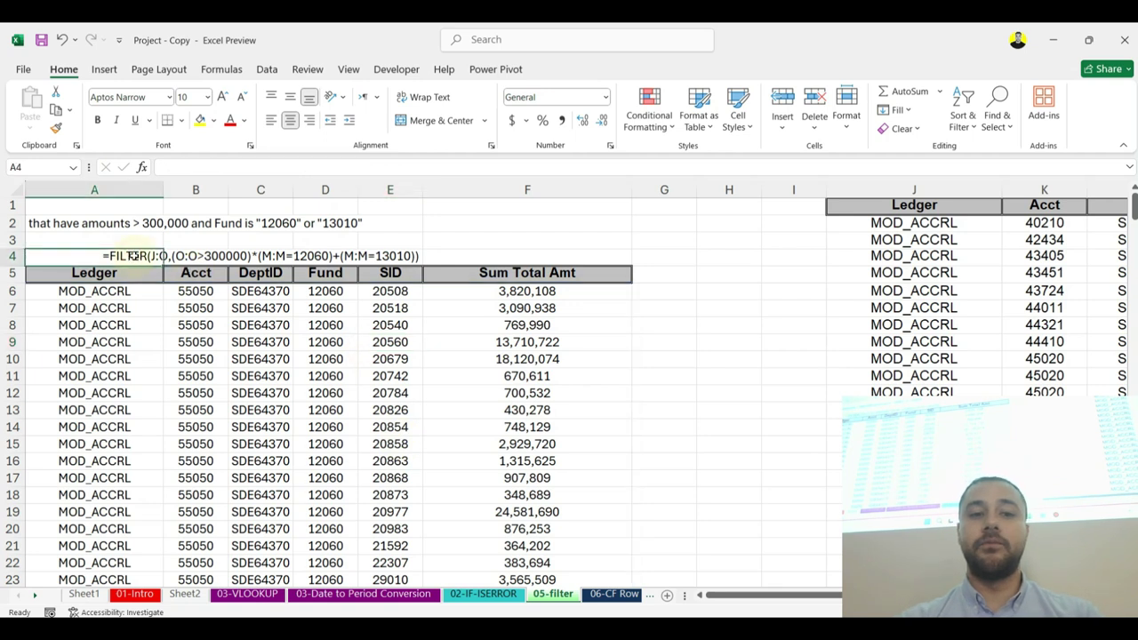
drag(151, 255, 391, 256)
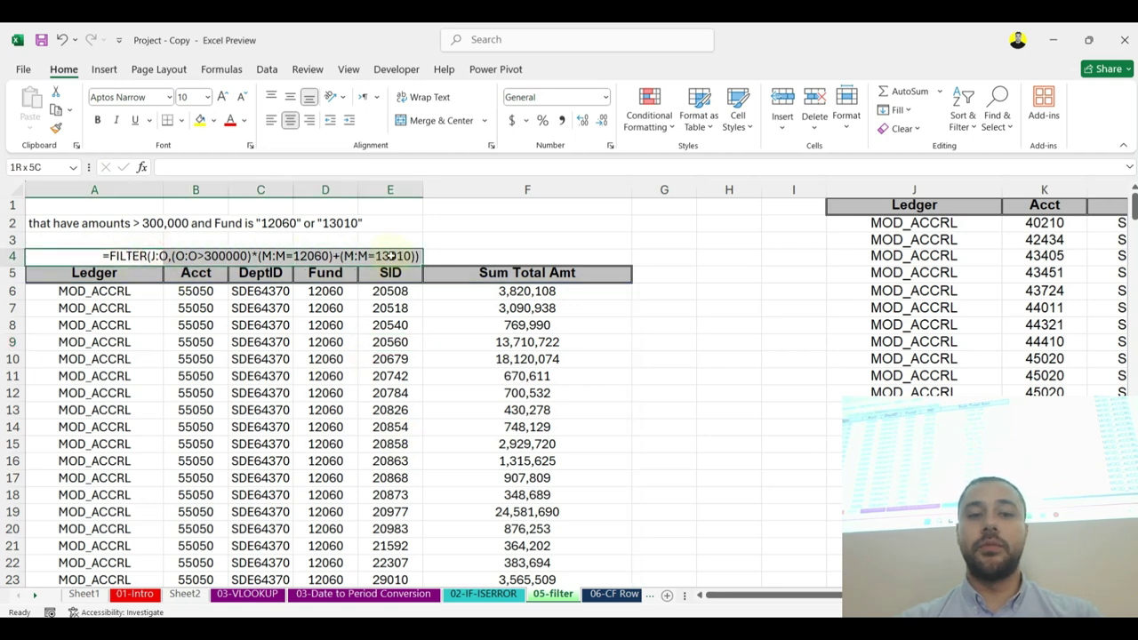
click(200, 120)
click(365, 340)
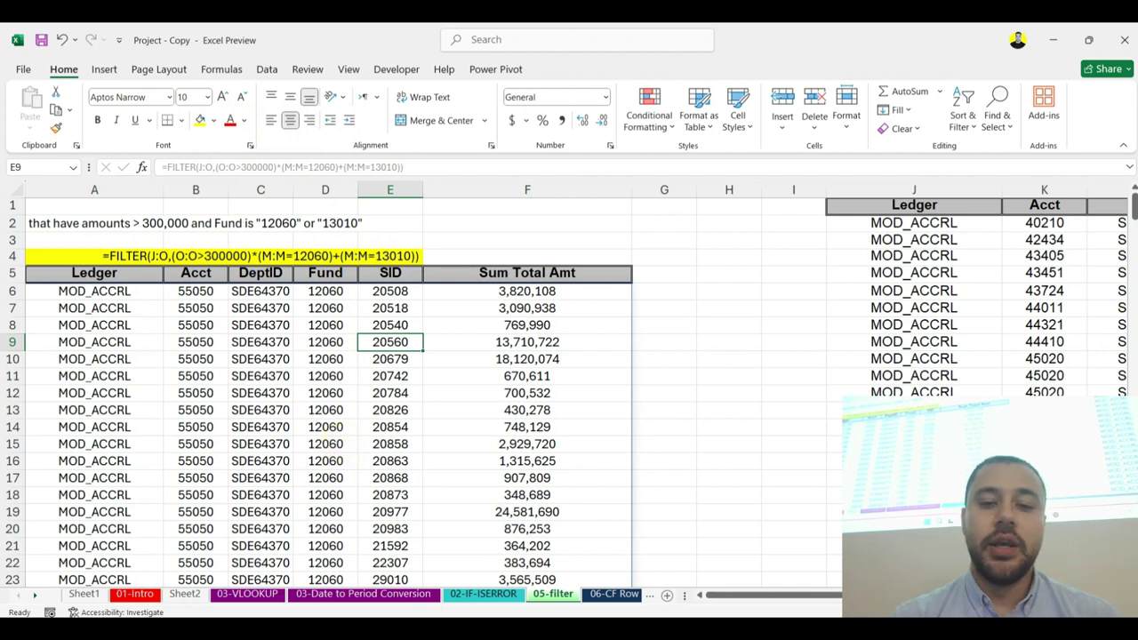
click(614, 594)
click(438, 326)
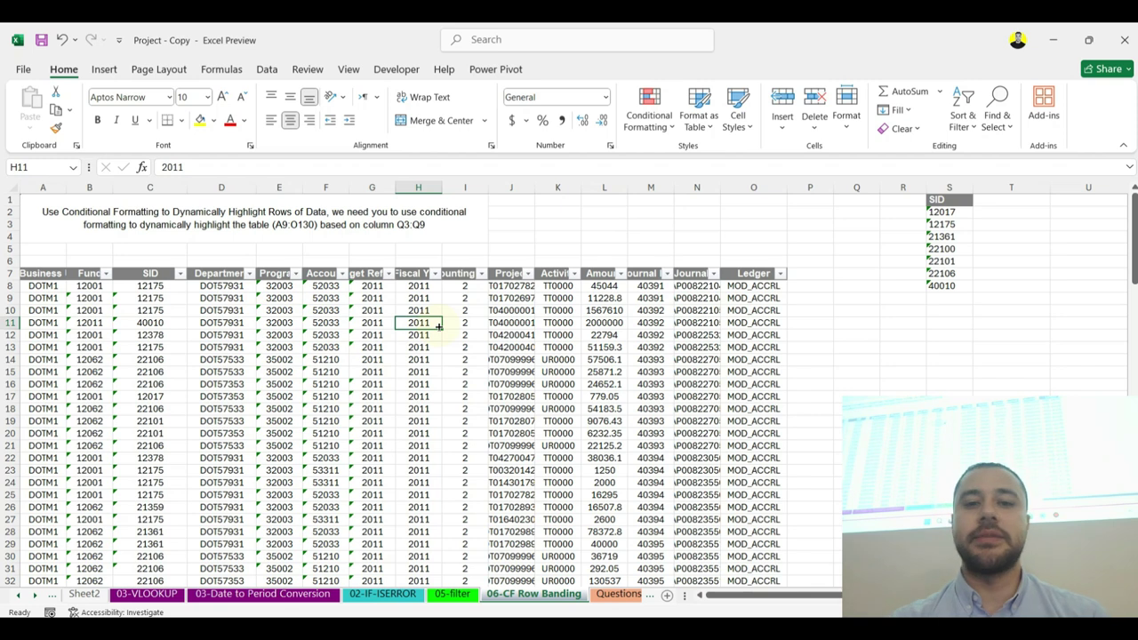
click(342, 396)
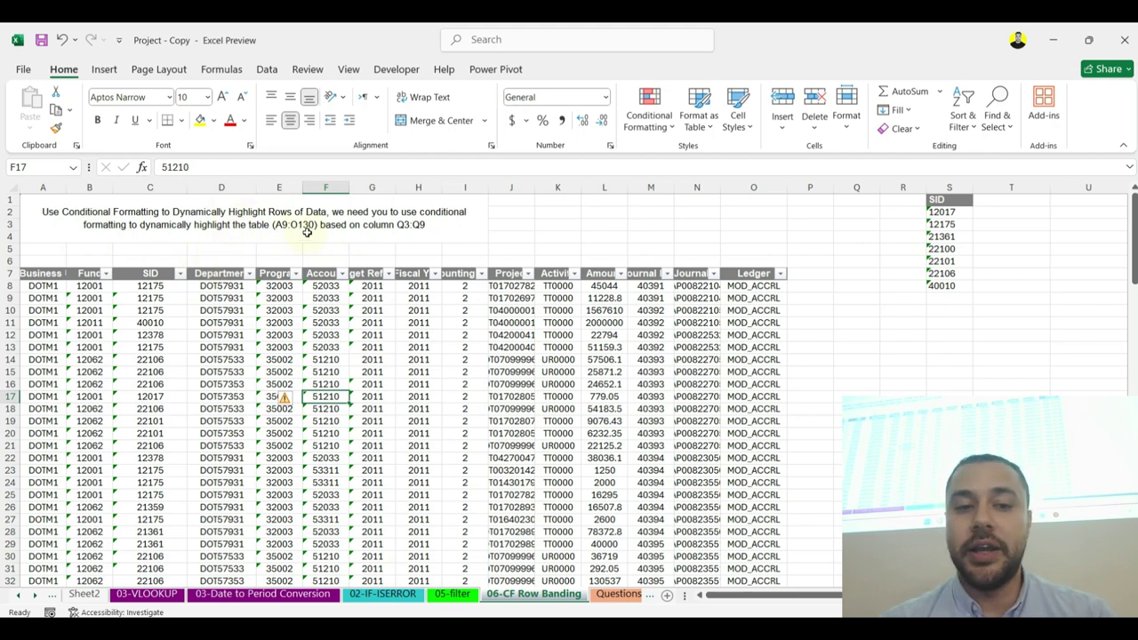
drag(742, 289, 42, 482)
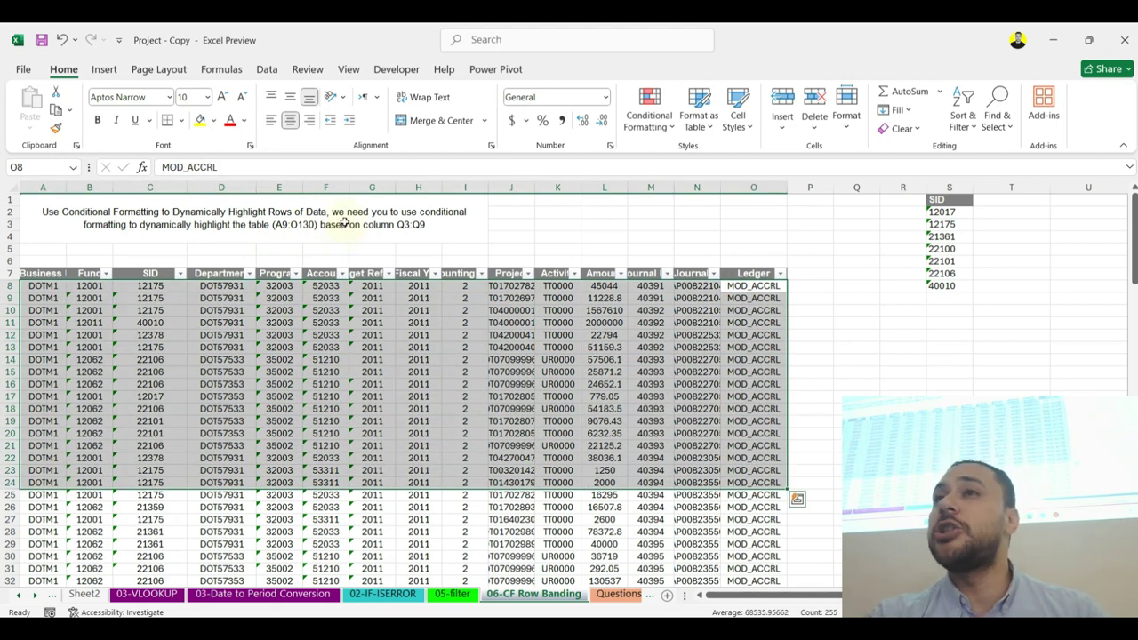
drag(940, 211, 951, 287)
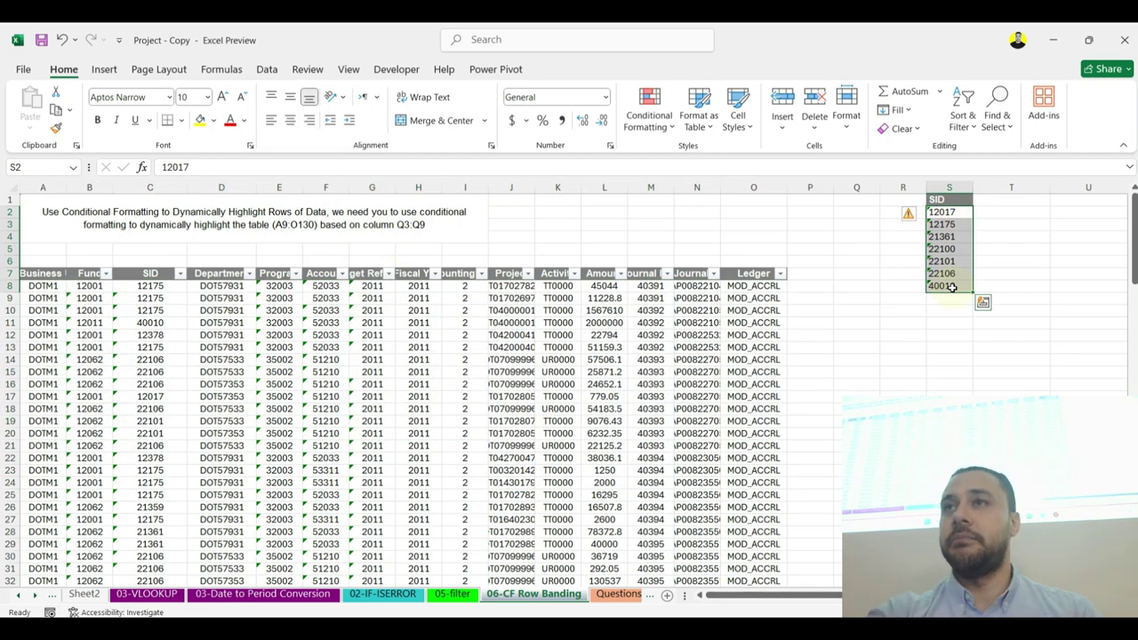
drag(957, 213, 947, 273)
drag(160, 281, 152, 352)
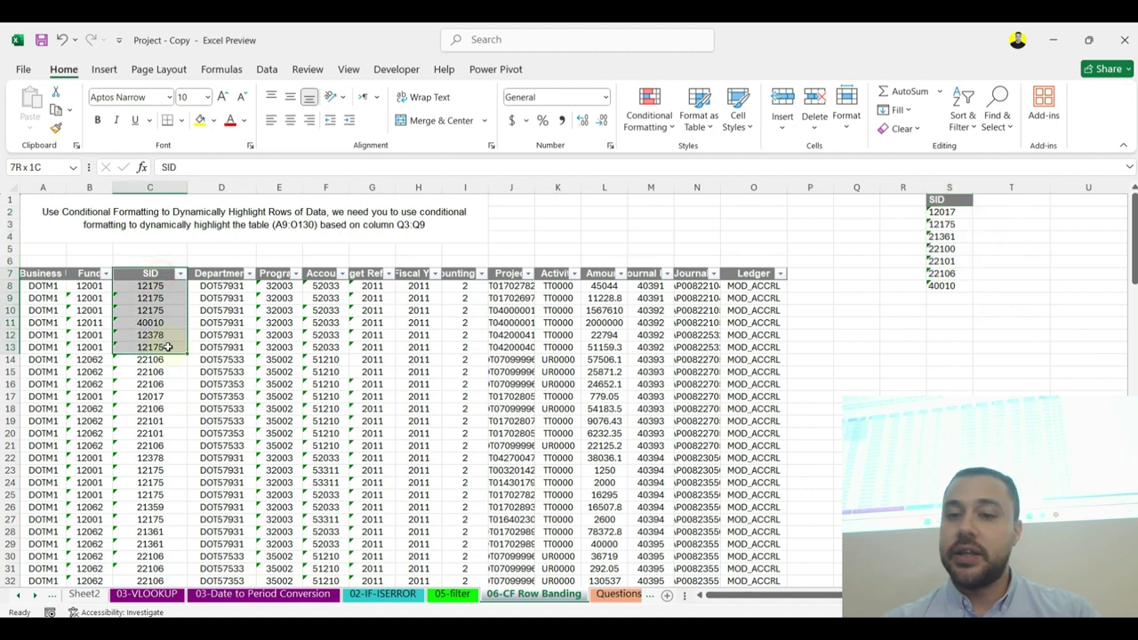
drag(164, 276, 151, 359)
drag(944, 201, 944, 275)
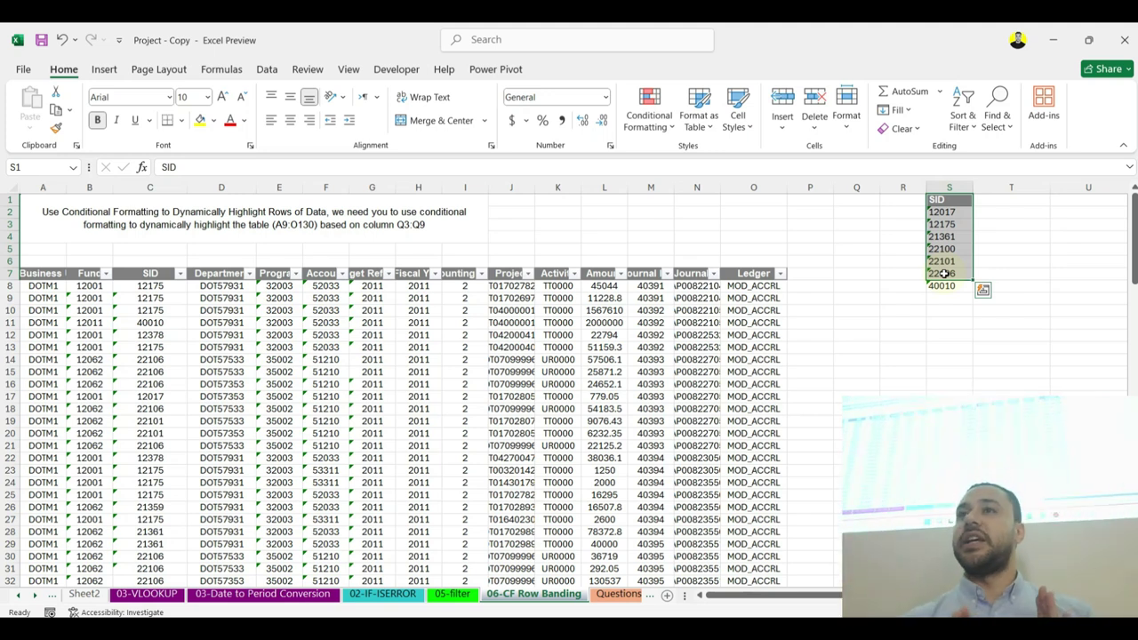
drag(948, 212, 951, 282)
drag(156, 286, 158, 489)
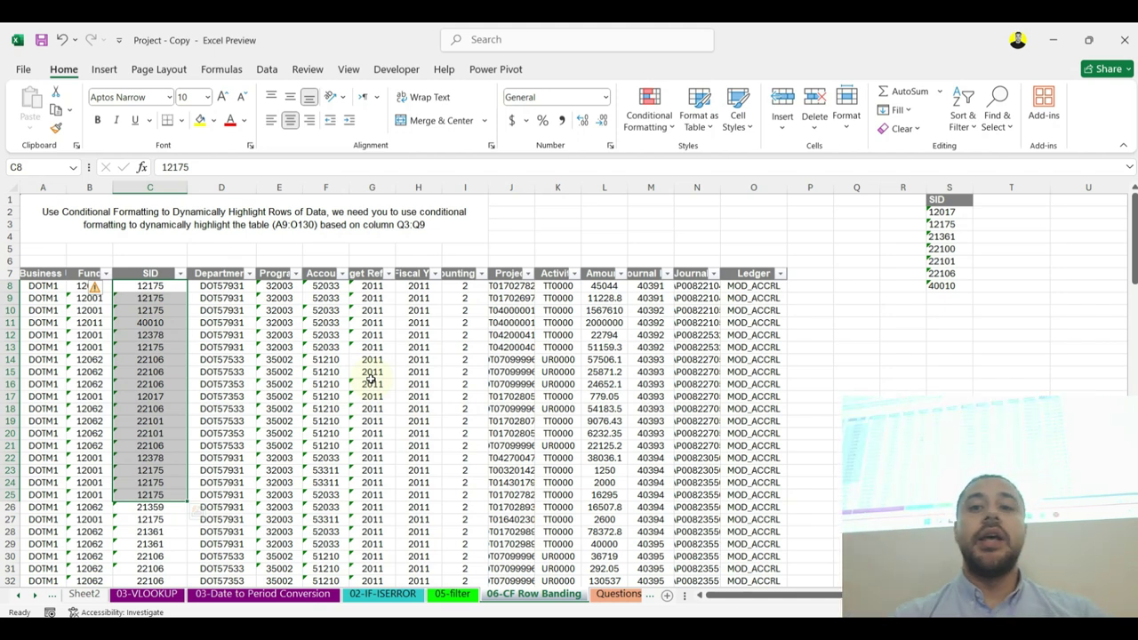
drag(946, 212, 958, 286)
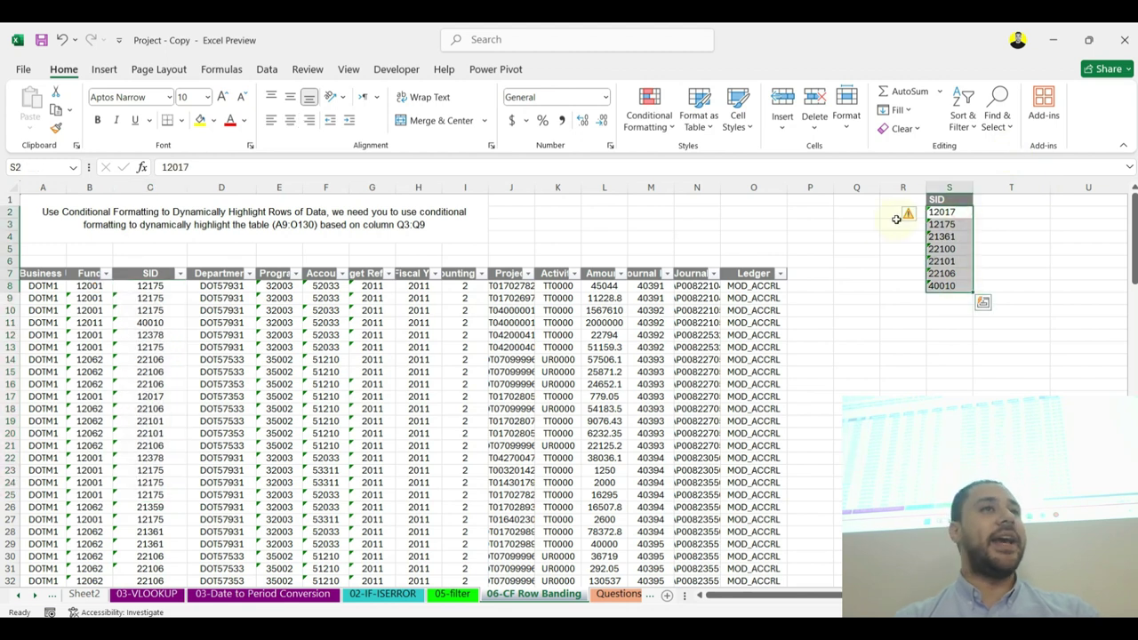
click(957, 214)
click(165, 289)
click(158, 311)
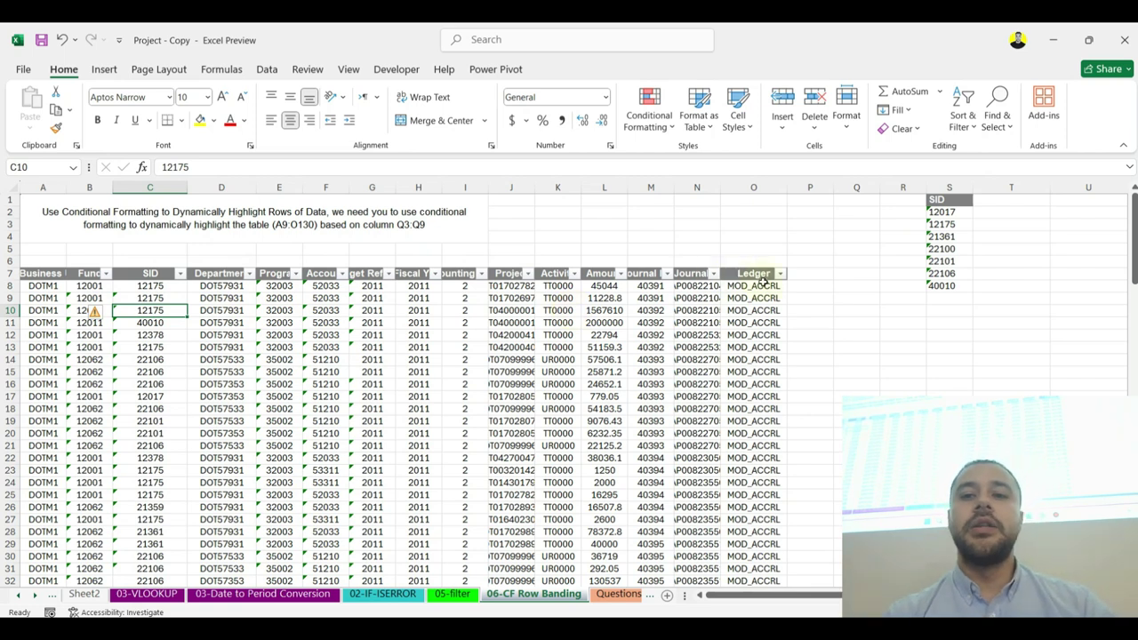
click(800, 284)
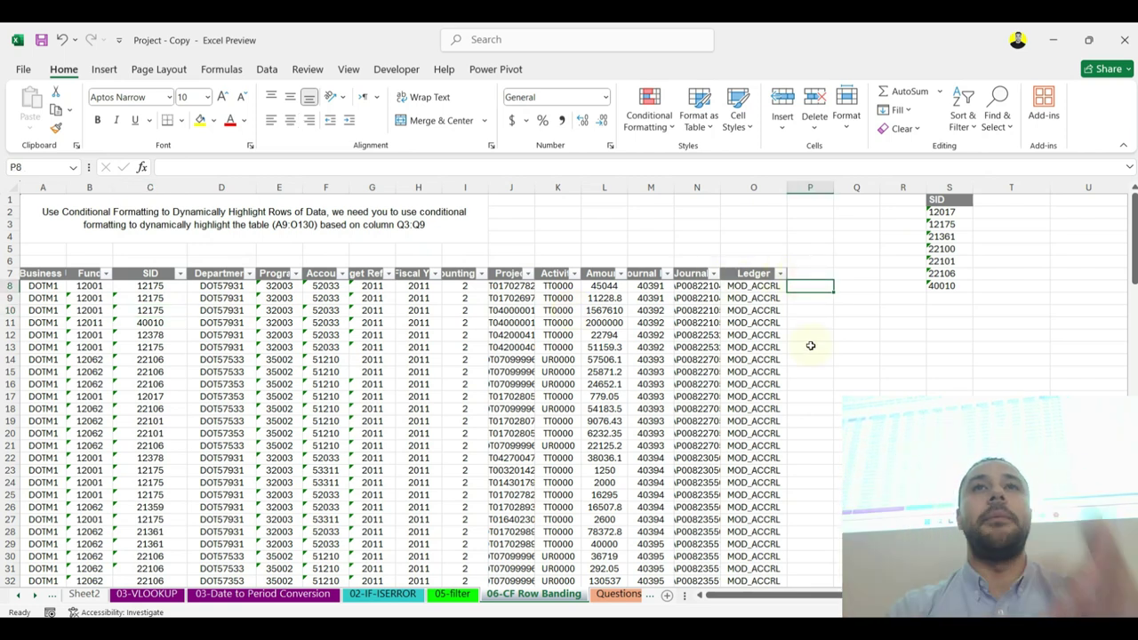
drag(933, 212, 949, 288)
drag(149, 287, 150, 371)
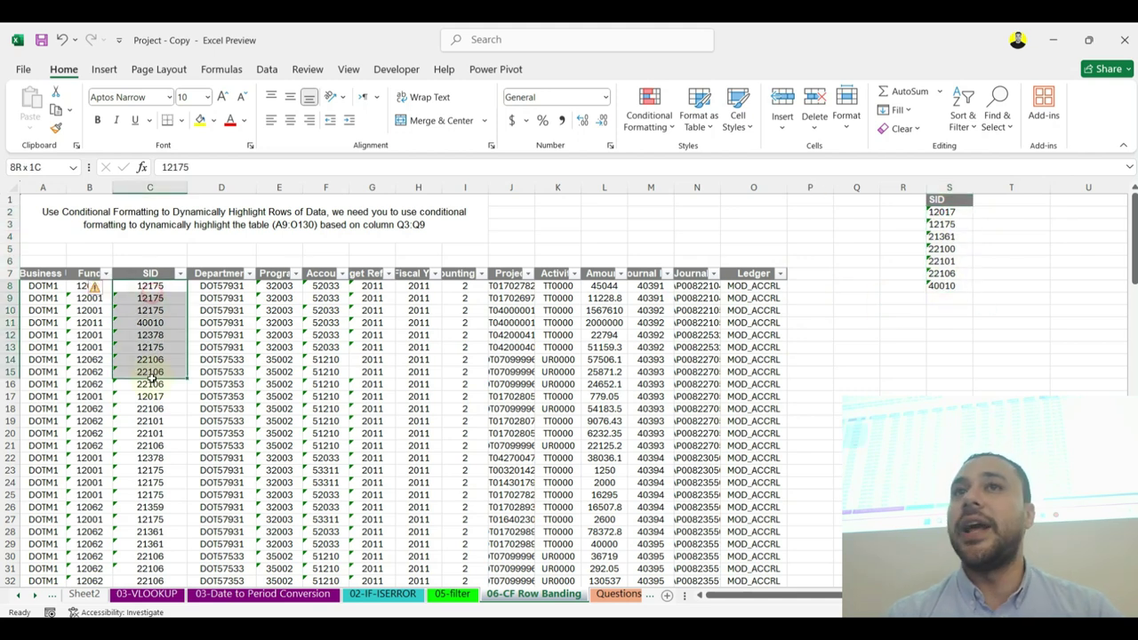
Step: Enter =VLOOKUP(C8,S:S,1,0) in helper cell P8 to look up C8's SID
click(818, 286)
text(=VLOOKUP()
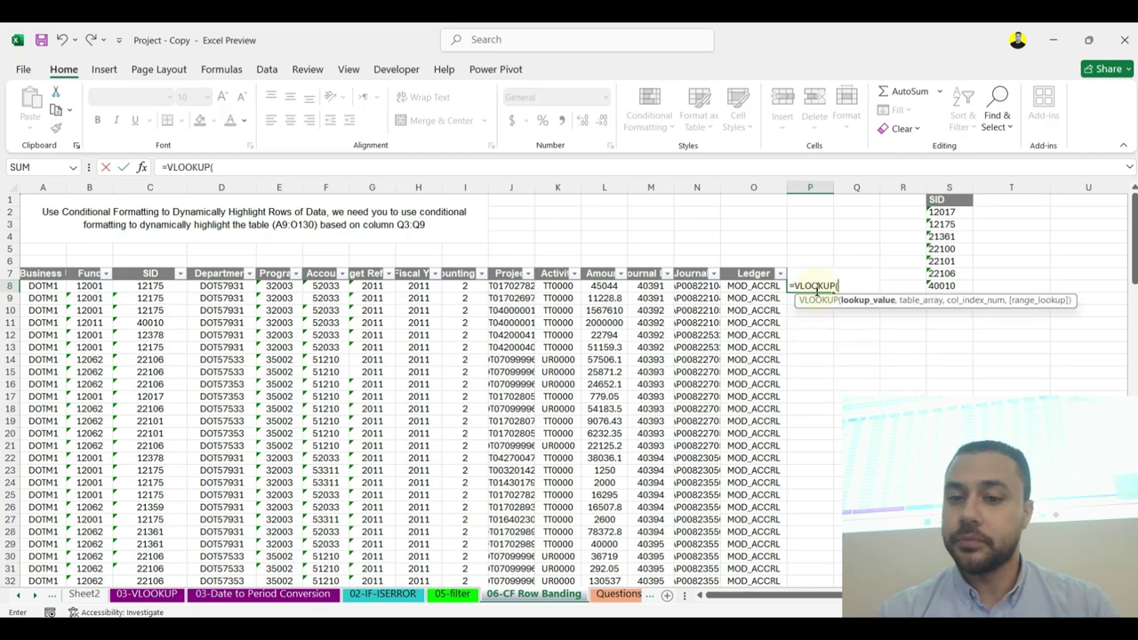
click(163, 286)
text(,)
click(942, 186)
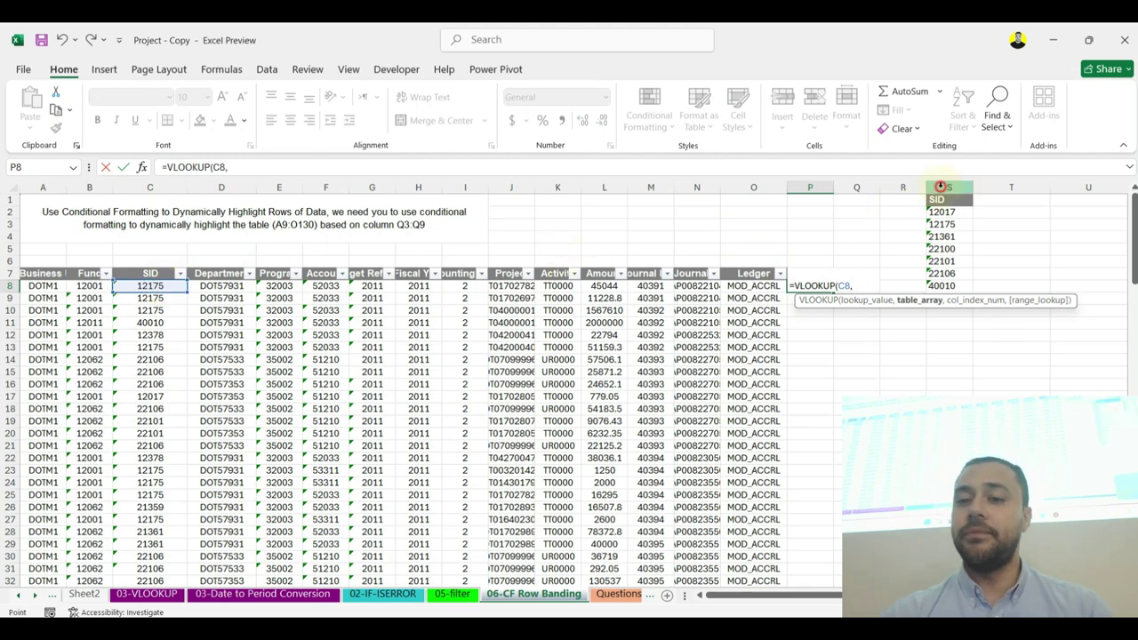
text(,)
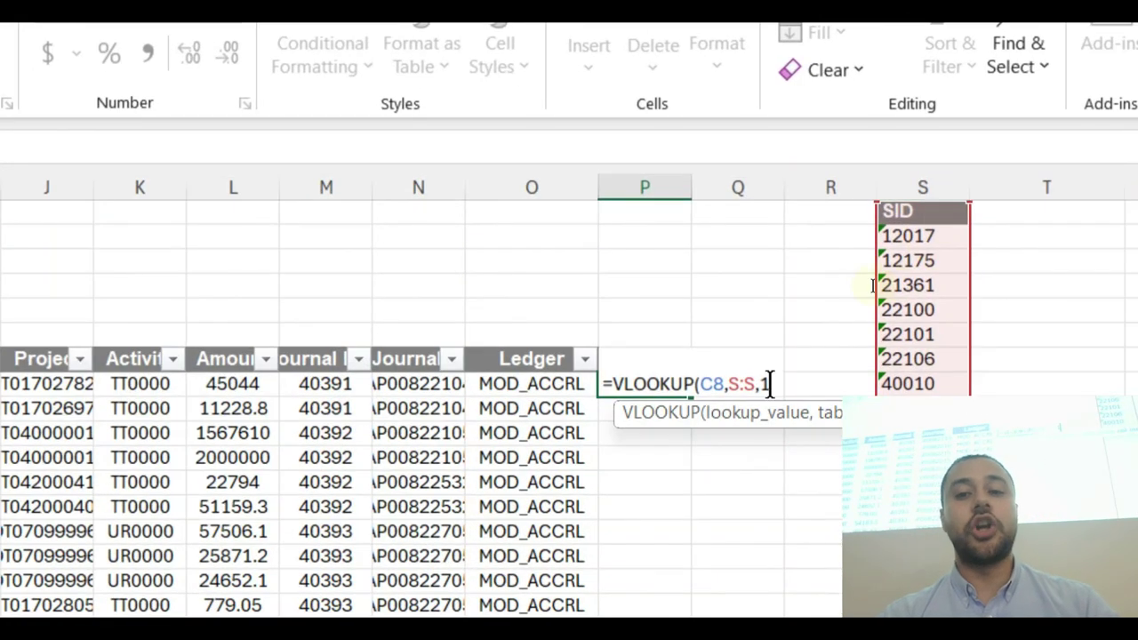
text(1,)
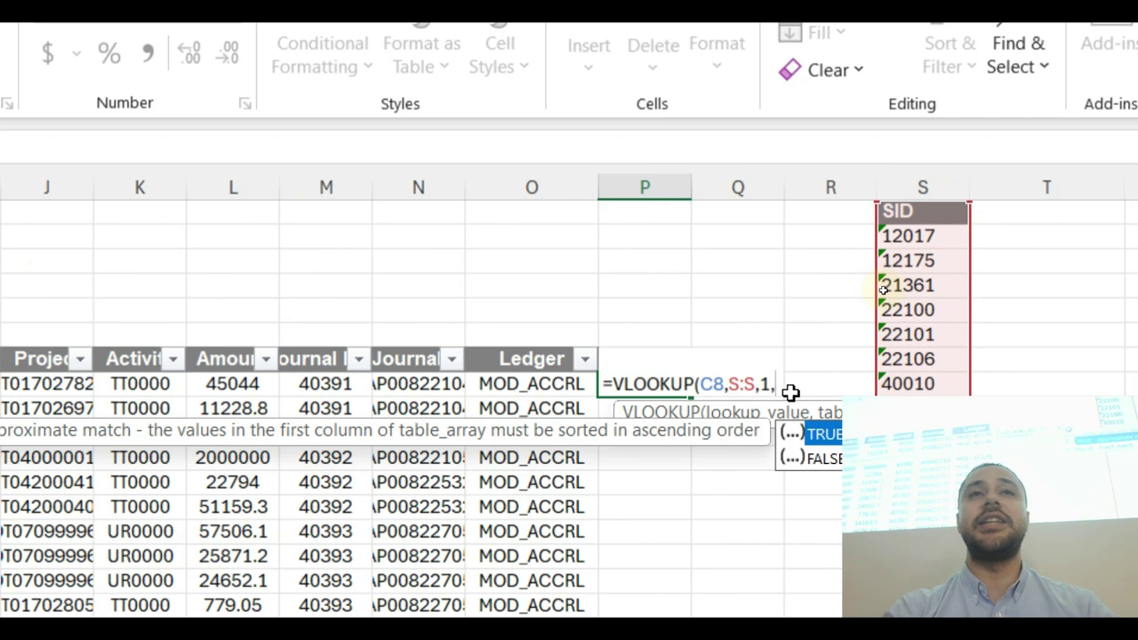
text(0)
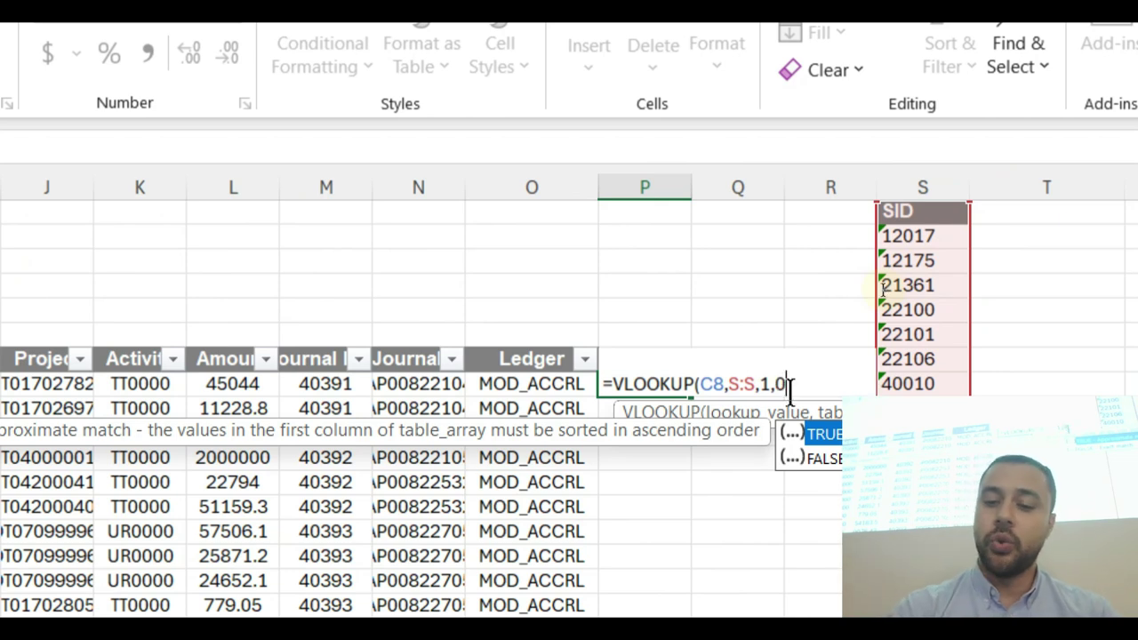
key(Return)
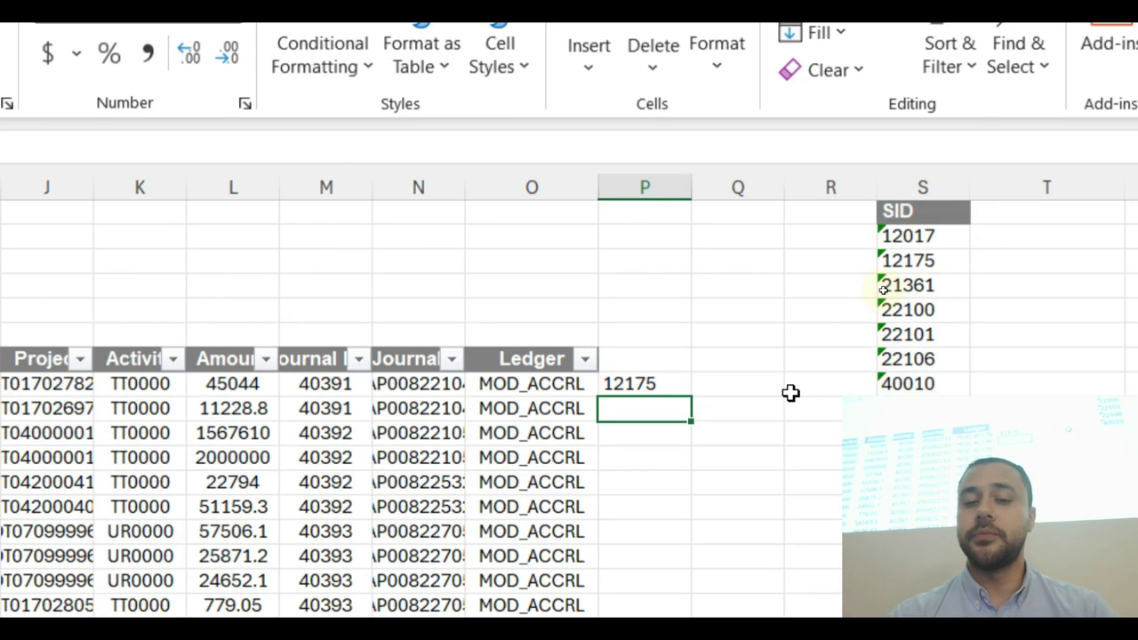
Step: Fill the VLOOKUP down column P, then undo the fill
click(665, 384)
double_click(691, 396)
scroll(678, 462, down, 1)
scroll(673, 480, up, 1)
key(ctrl+z)
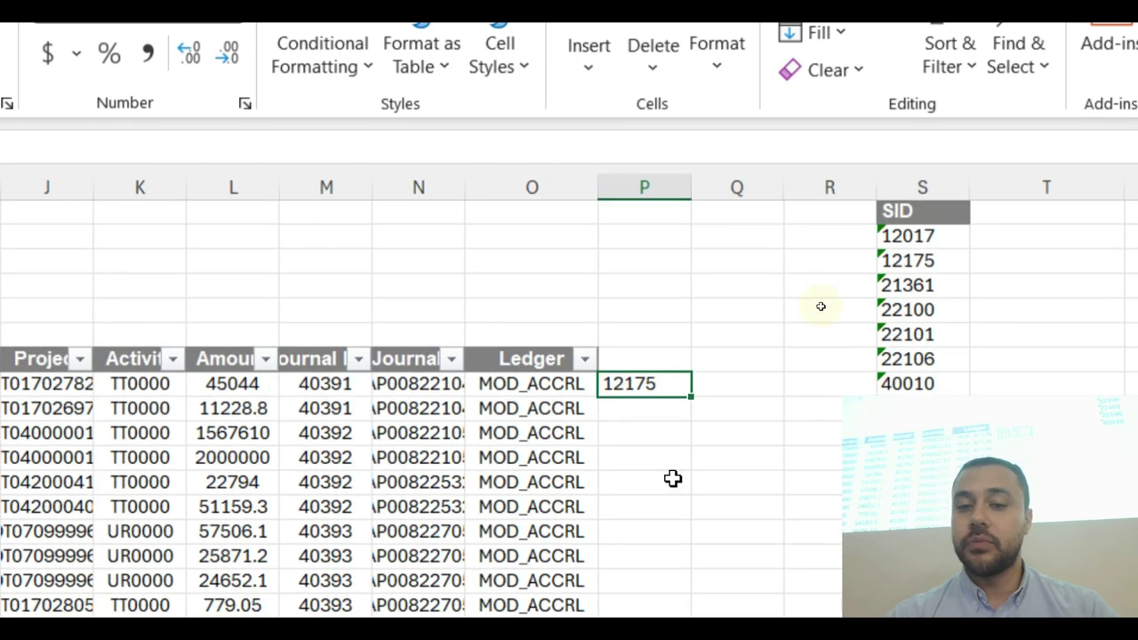
click(68, 185)
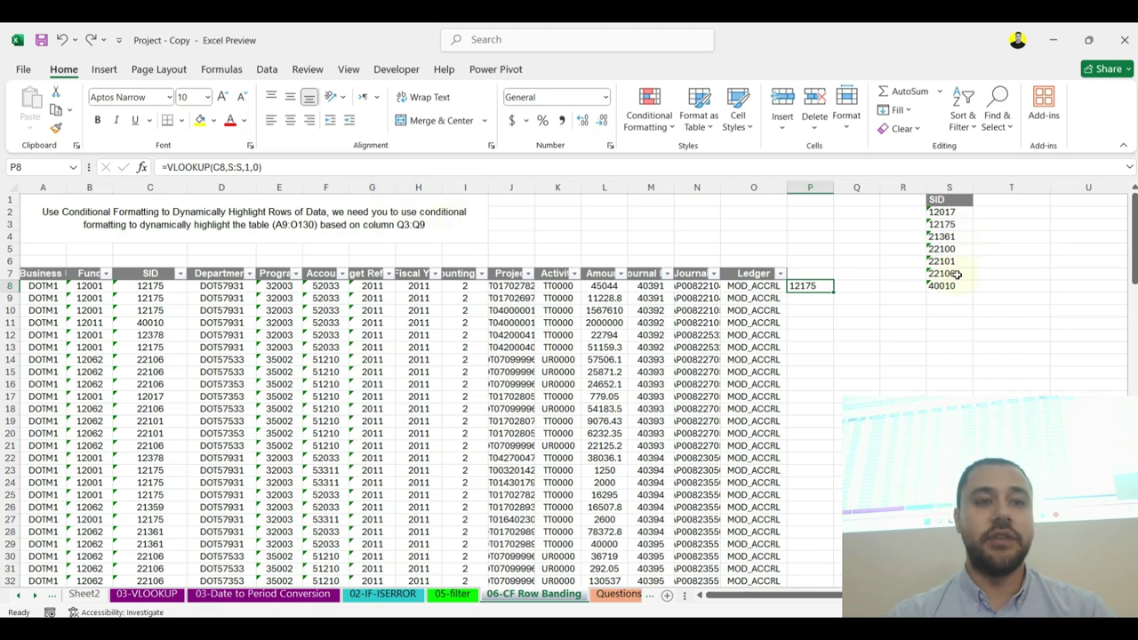
key(Right)
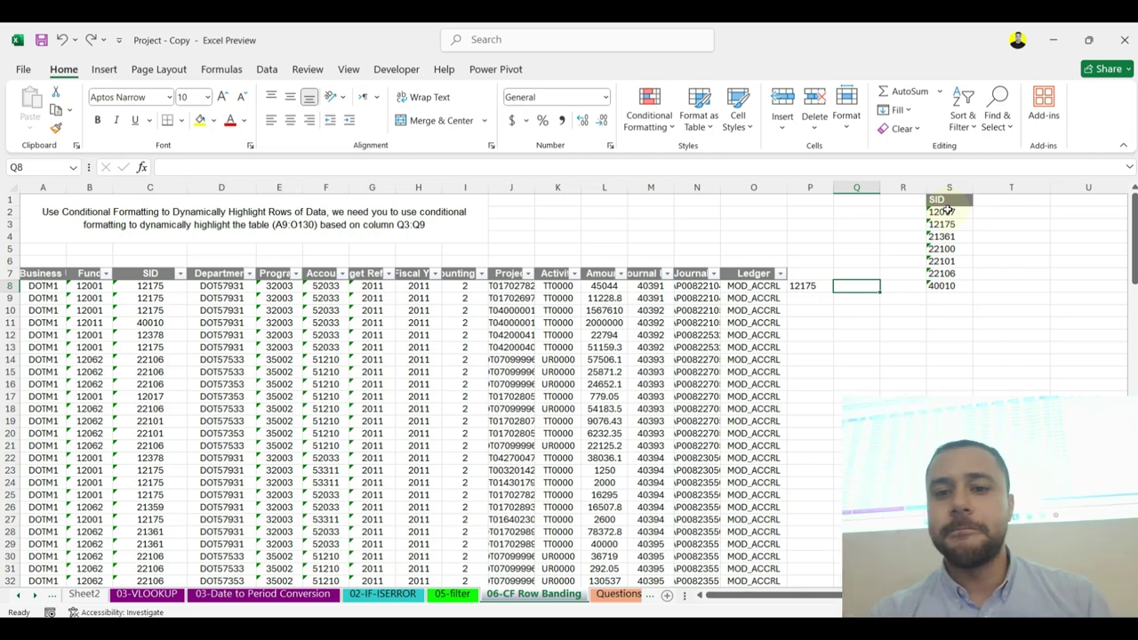
Step: Copy P8's VLOOKUP formula text and select the data table from A8
click(802, 286)
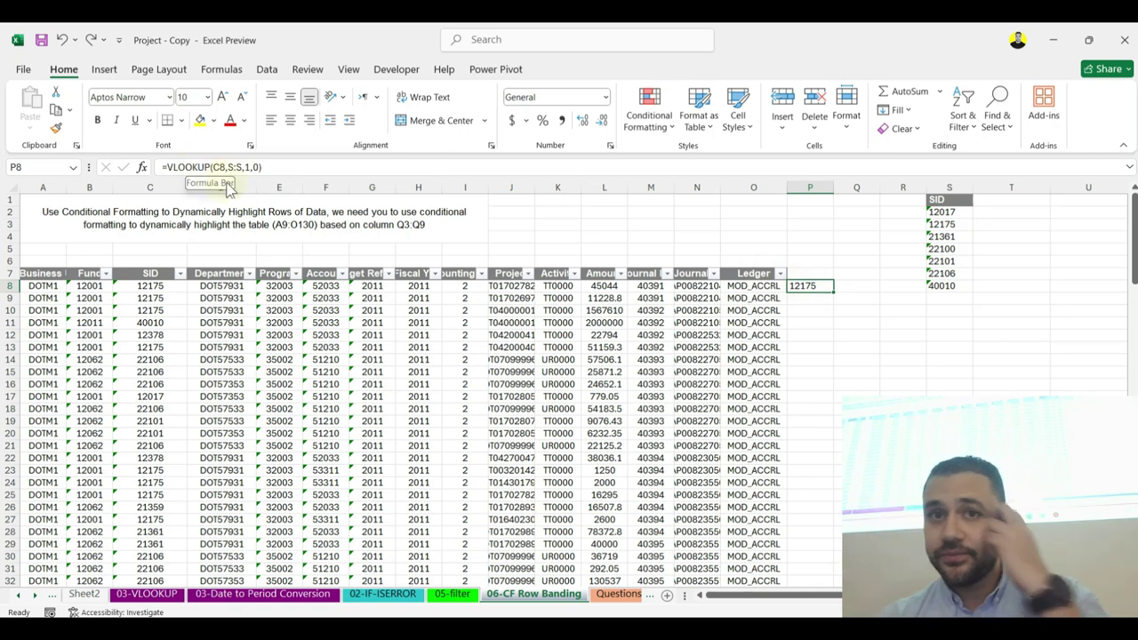
drag(271, 167, 173, 167)
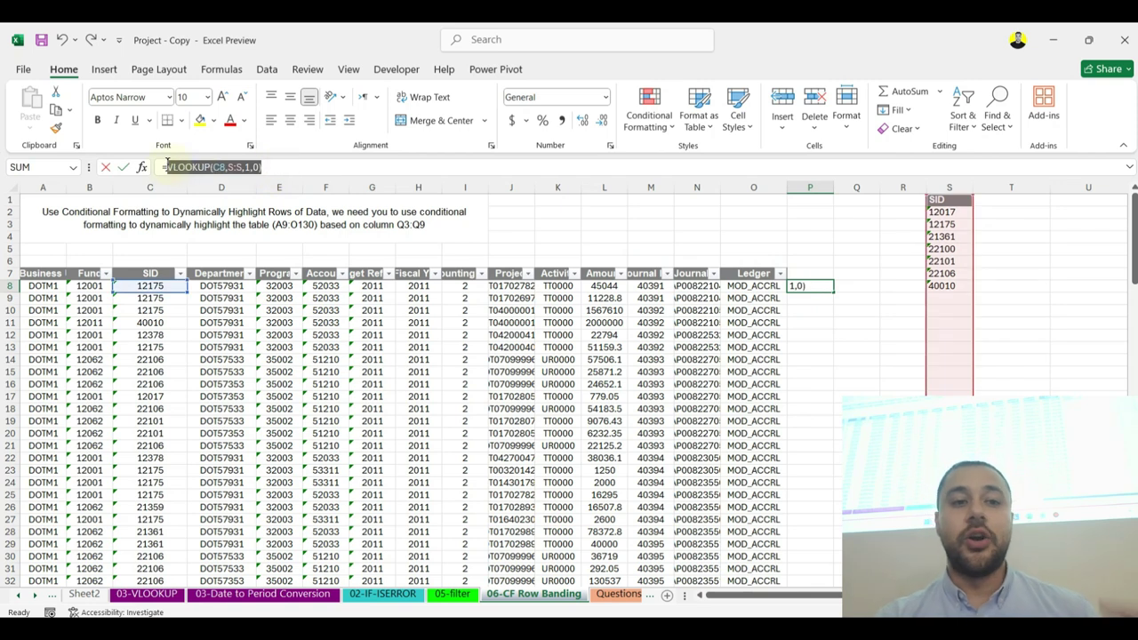
key(ctrl+c)
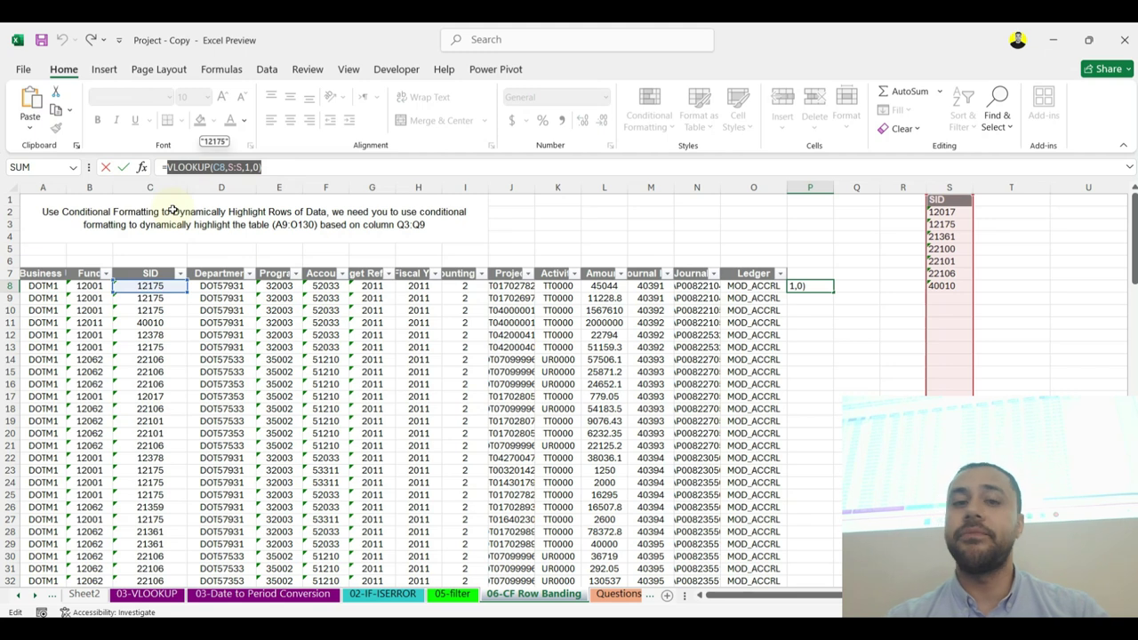
key(Escape)
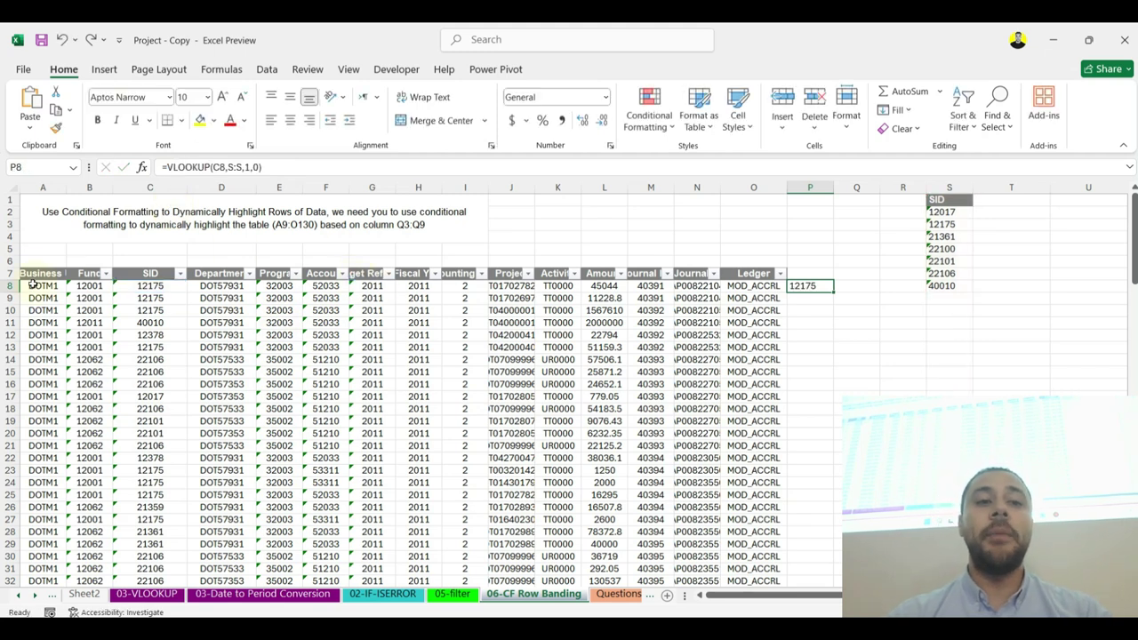
drag(29, 284, 790, 572)
scroll(1093, 376, up, 20)
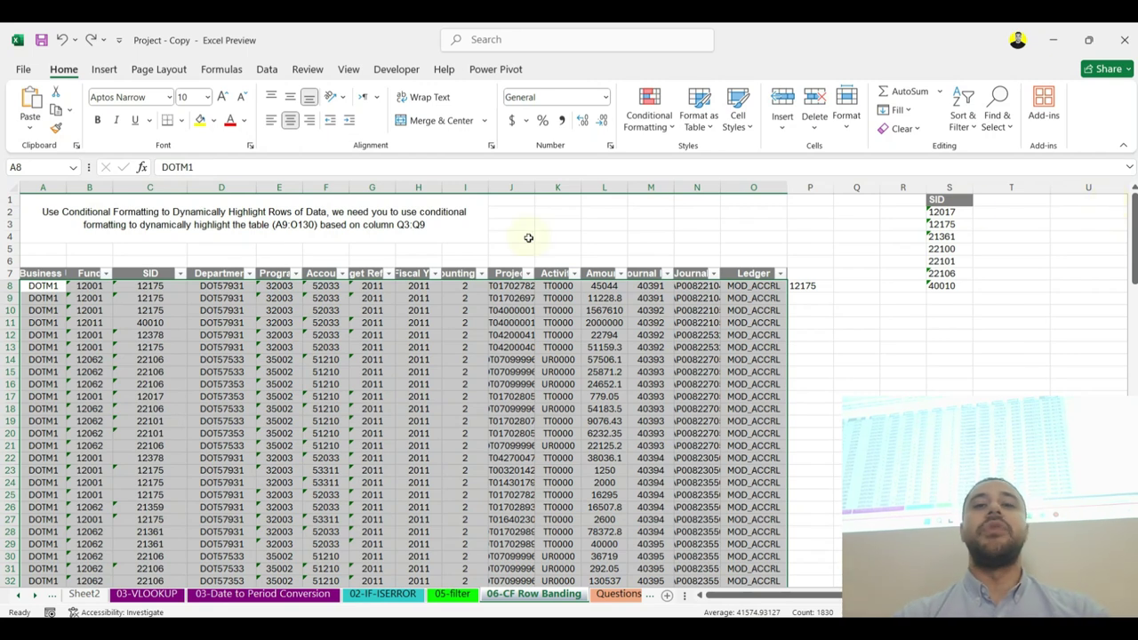
Step: Start a new formula-based conditional formatting rule whose formula references cell C8
click(648, 118)
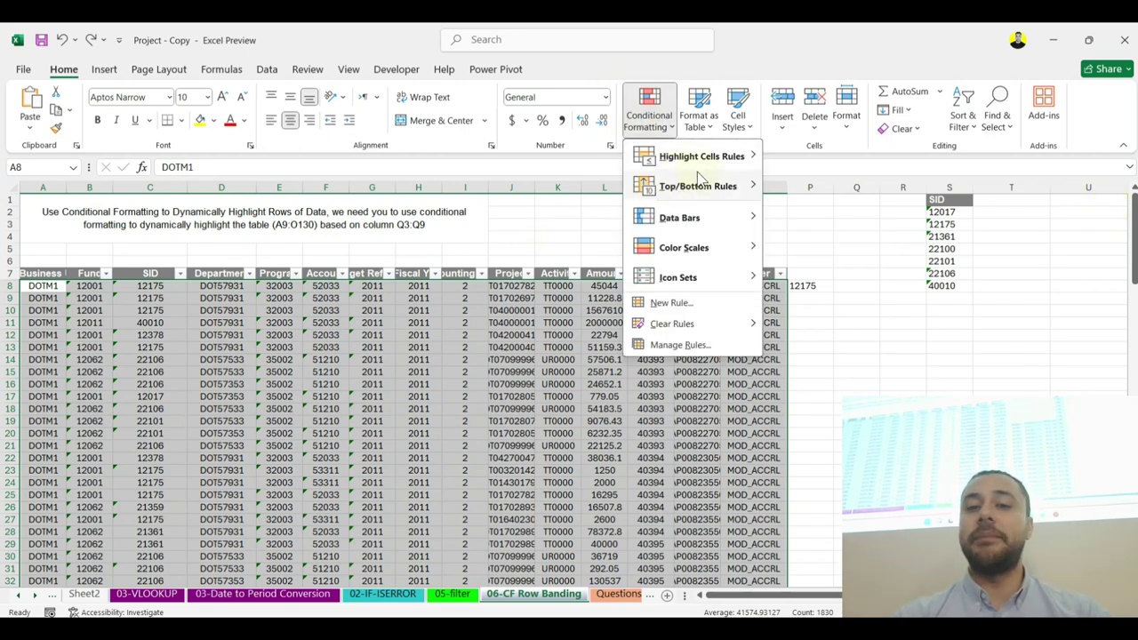
click(672, 304)
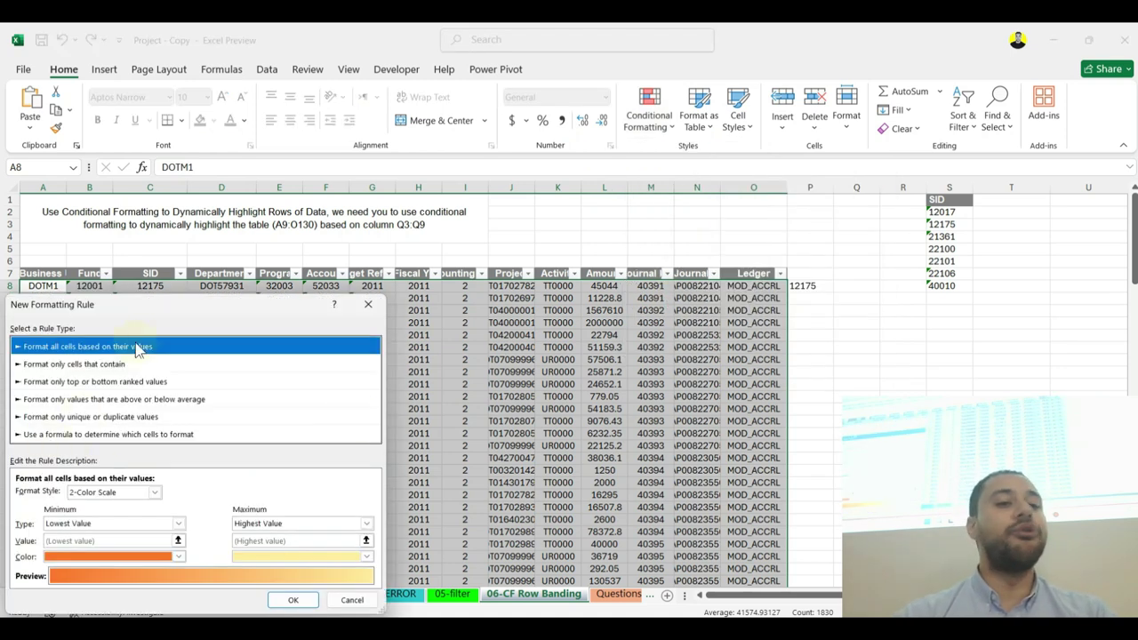
drag(160, 313, 308, 229)
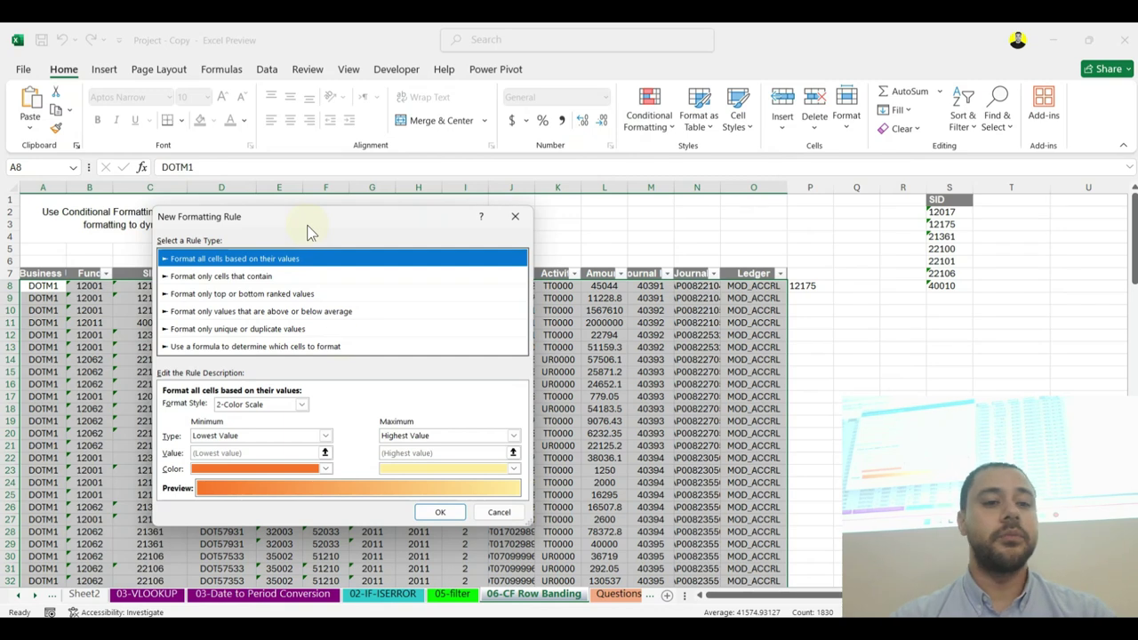
click(288, 347)
click(228, 404)
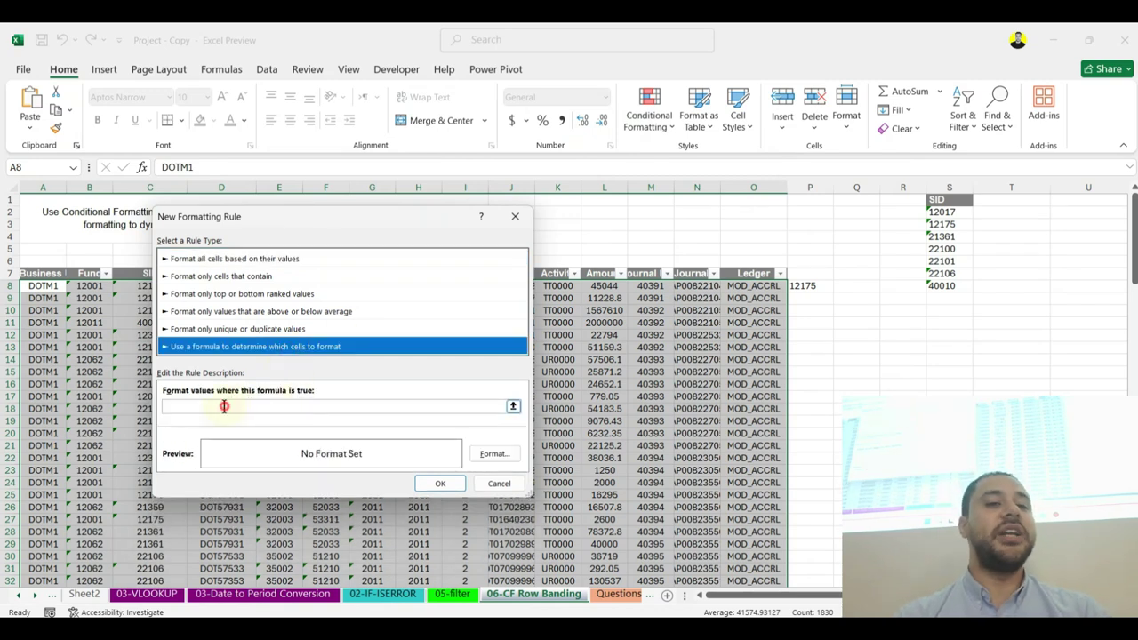
drag(255, 217, 619, 128)
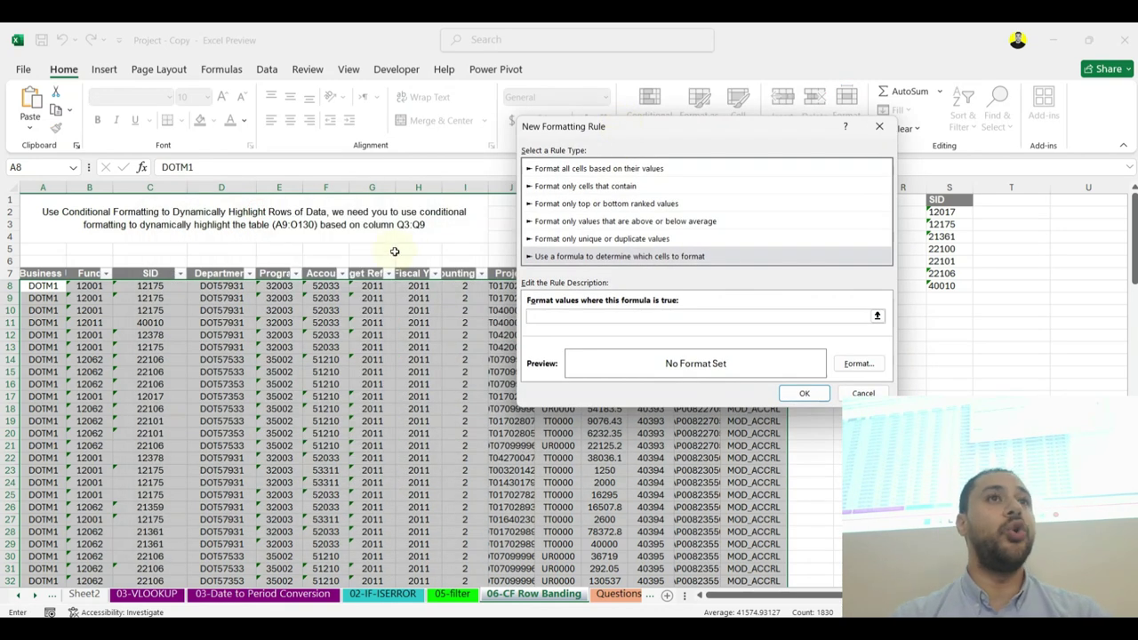
click(153, 286)
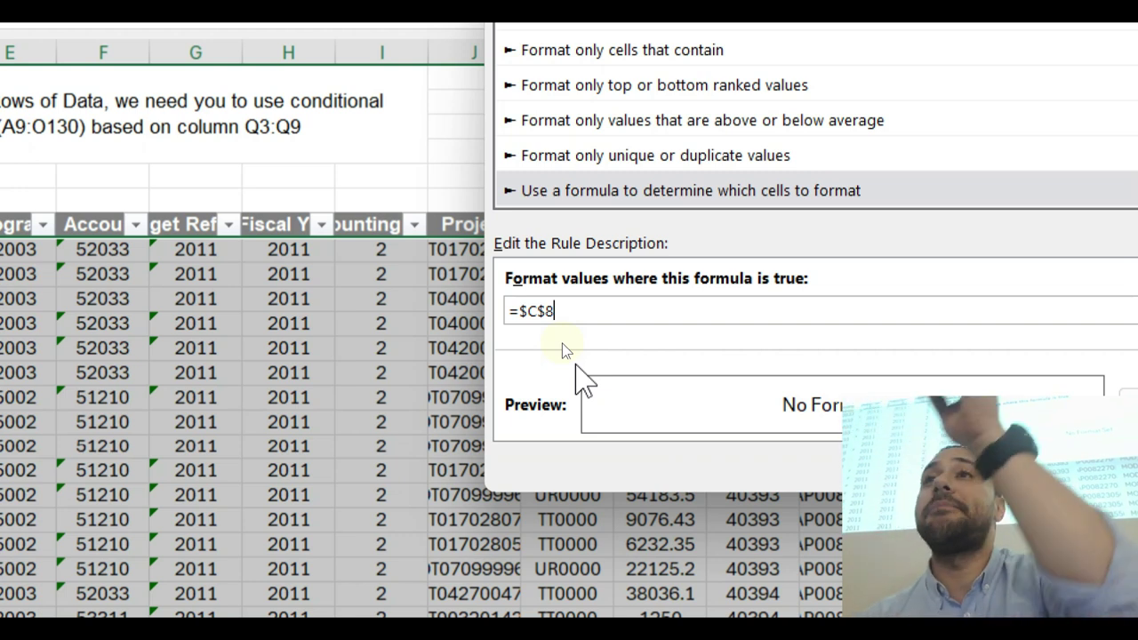
Step: Edit the rule condition to =$C8=VLOOKUP($C8,$S:$S,1,0), anchoring $C8 and $S:$S
click(548, 311)
key(BackSpace)
click(607, 312)
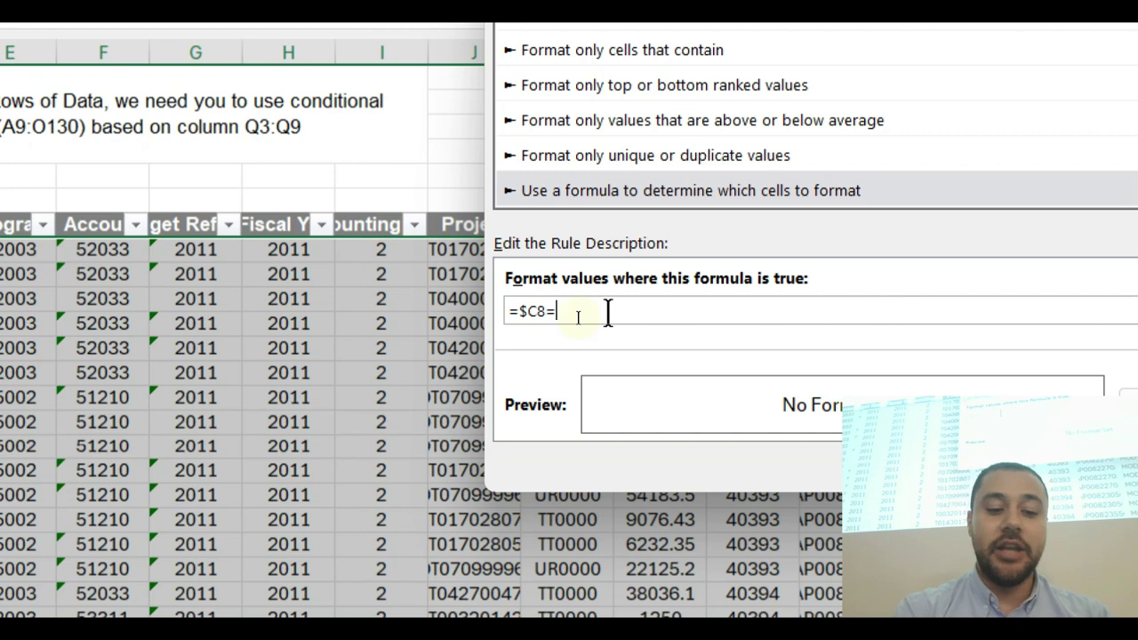
text(=)
key(ctrl+v)
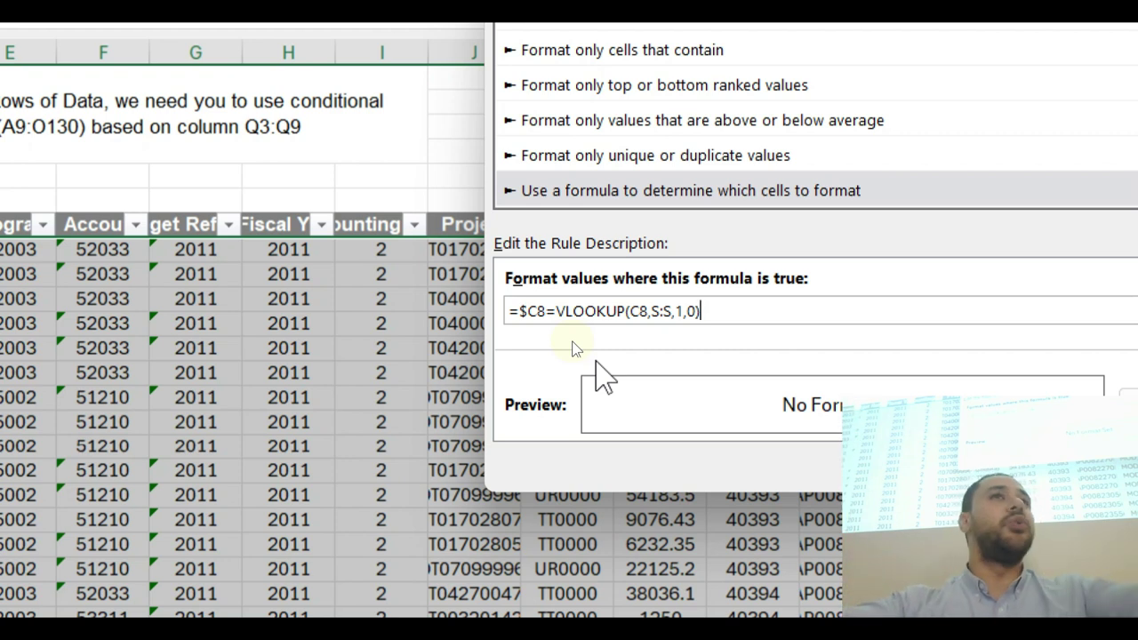
click(662, 312)
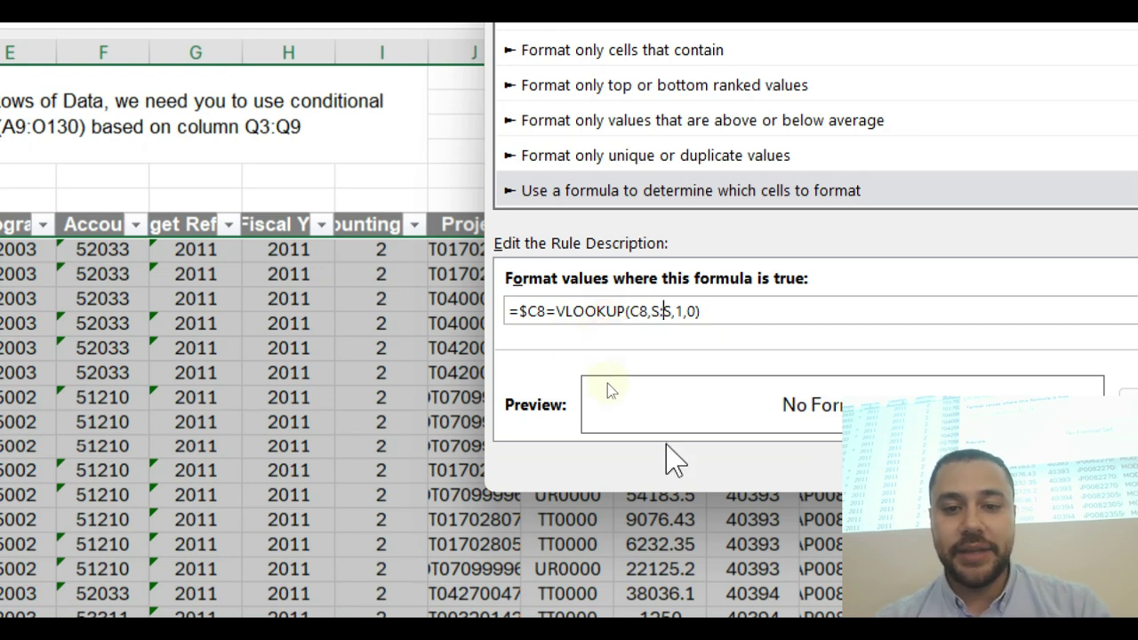
key(F4)
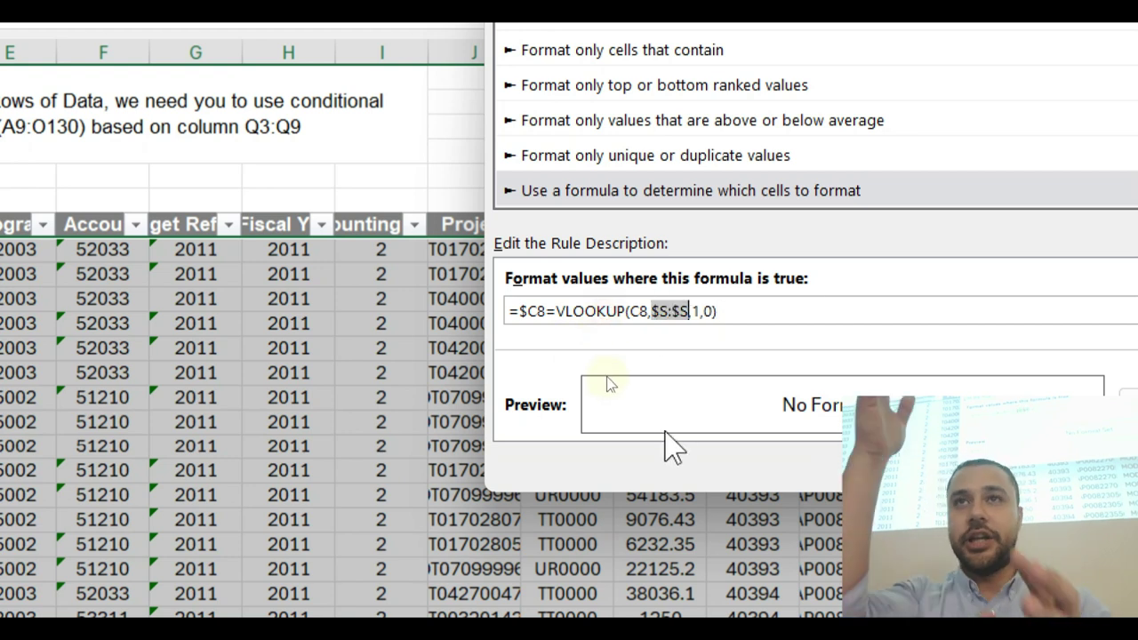
click(630, 311)
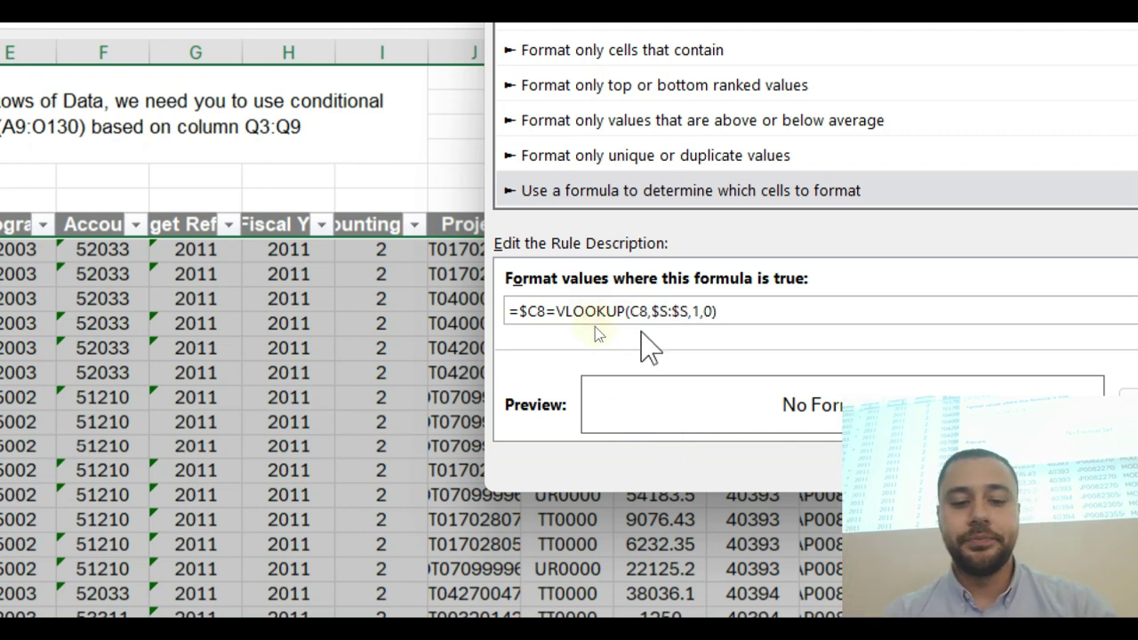
key(F4)
key(F4)
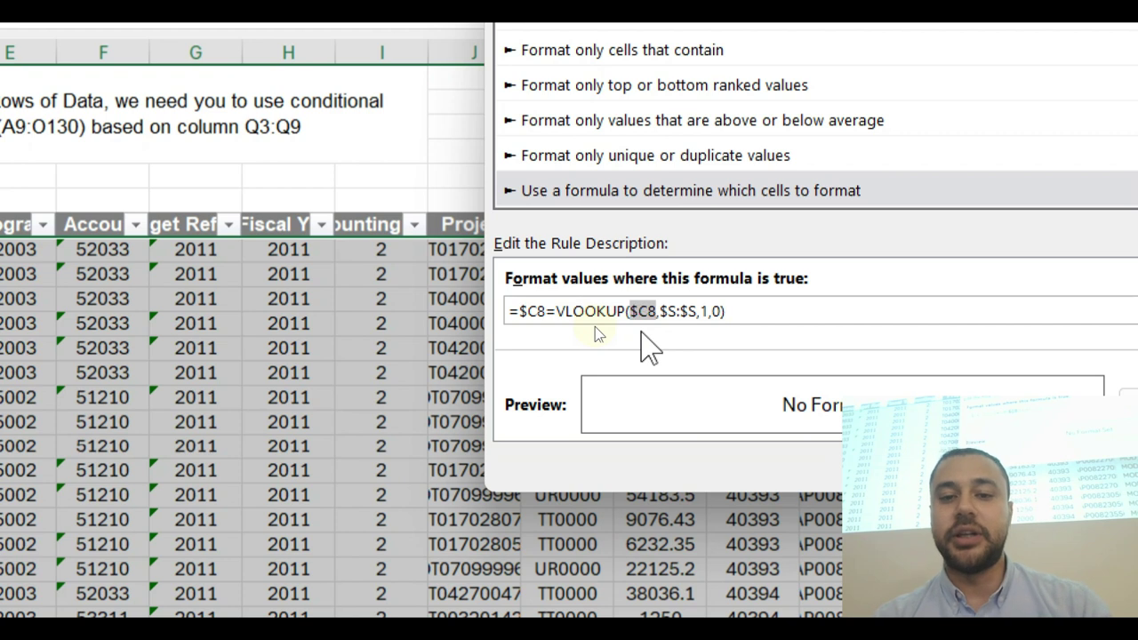
click(737, 310)
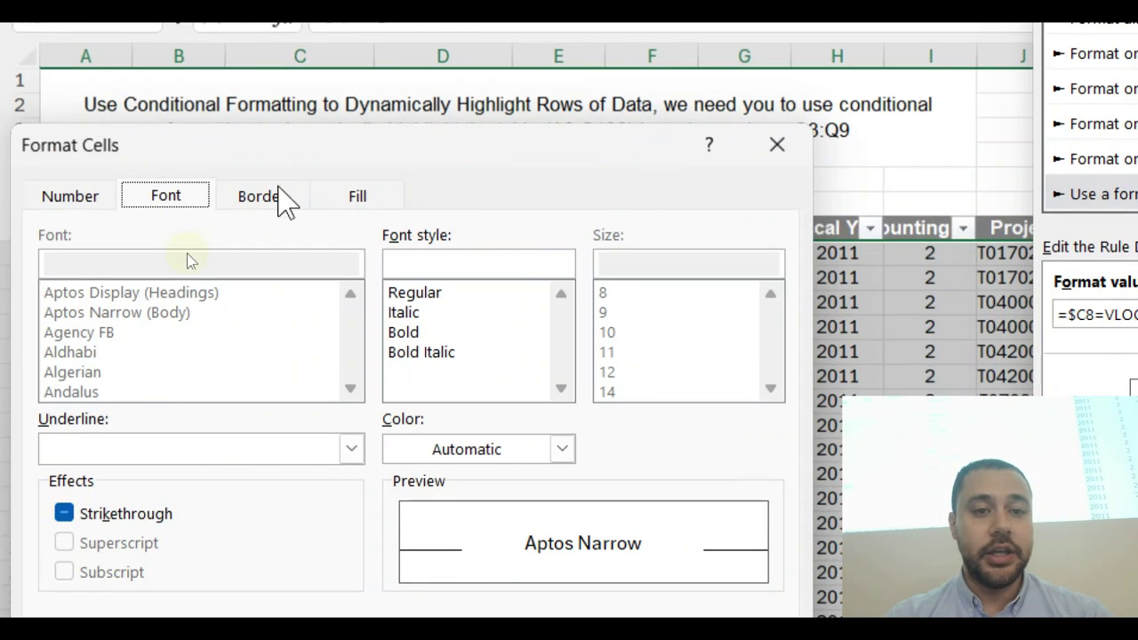
Step: Give the rule a yellow fill with bold black font and apply it to the table
click(179, 257)
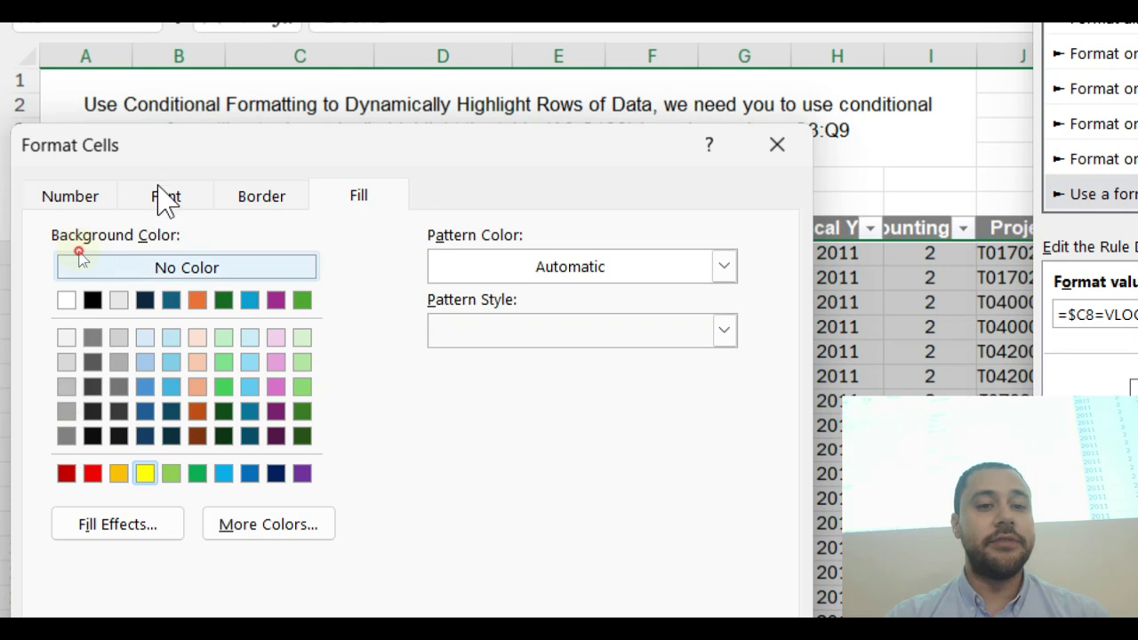
click(164, 196)
click(442, 331)
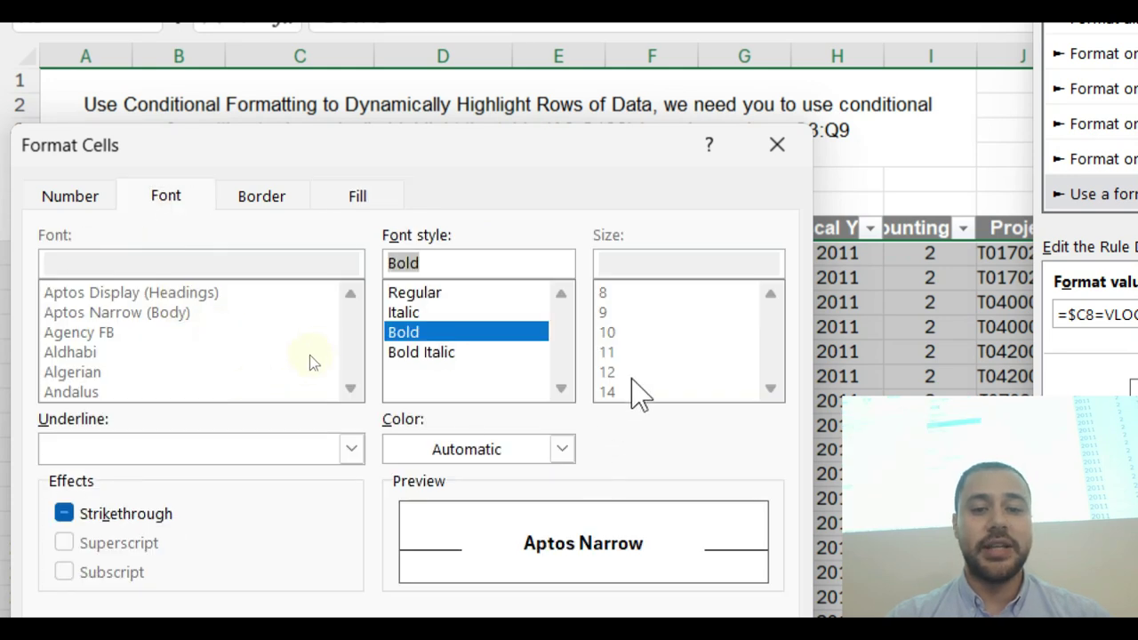
click(560, 449)
click(415, 566)
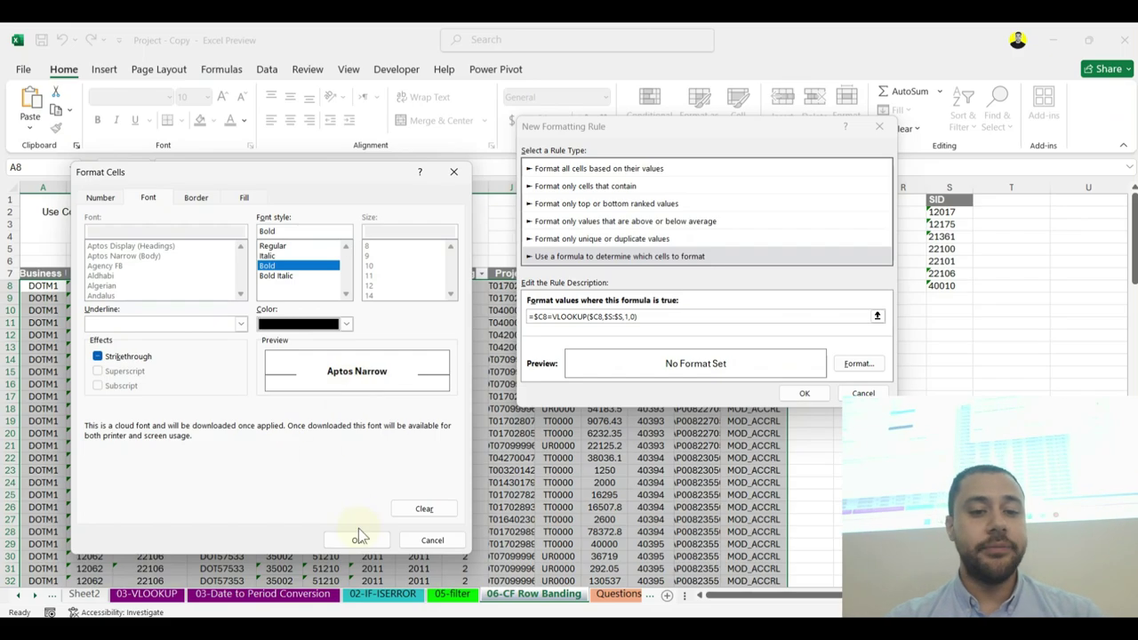
click(358, 536)
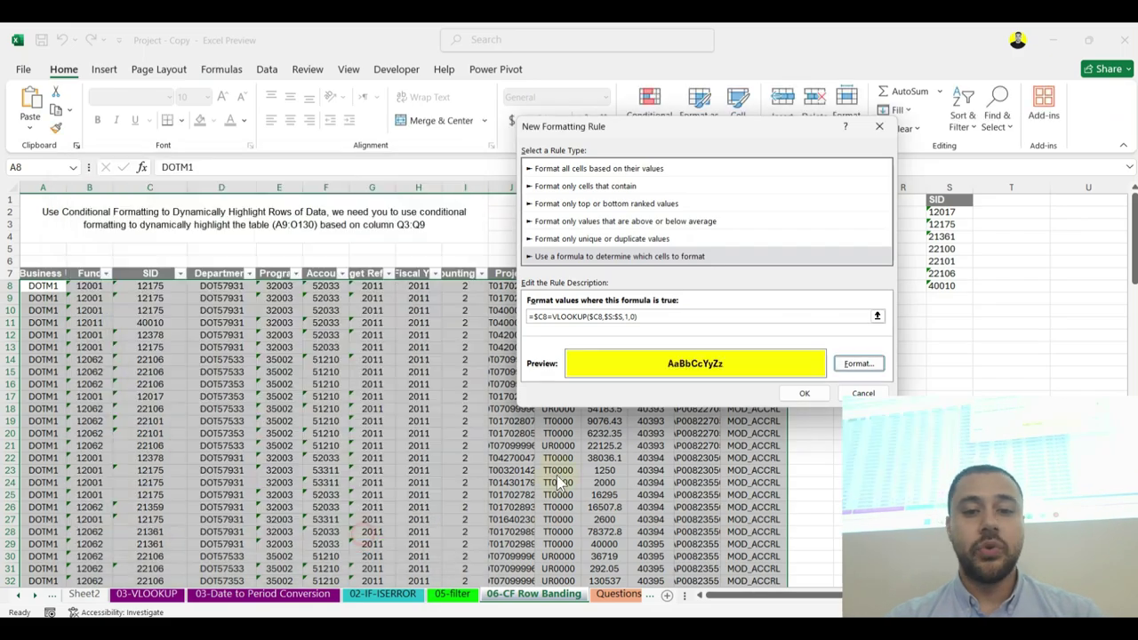
click(803, 392)
click(327, 361)
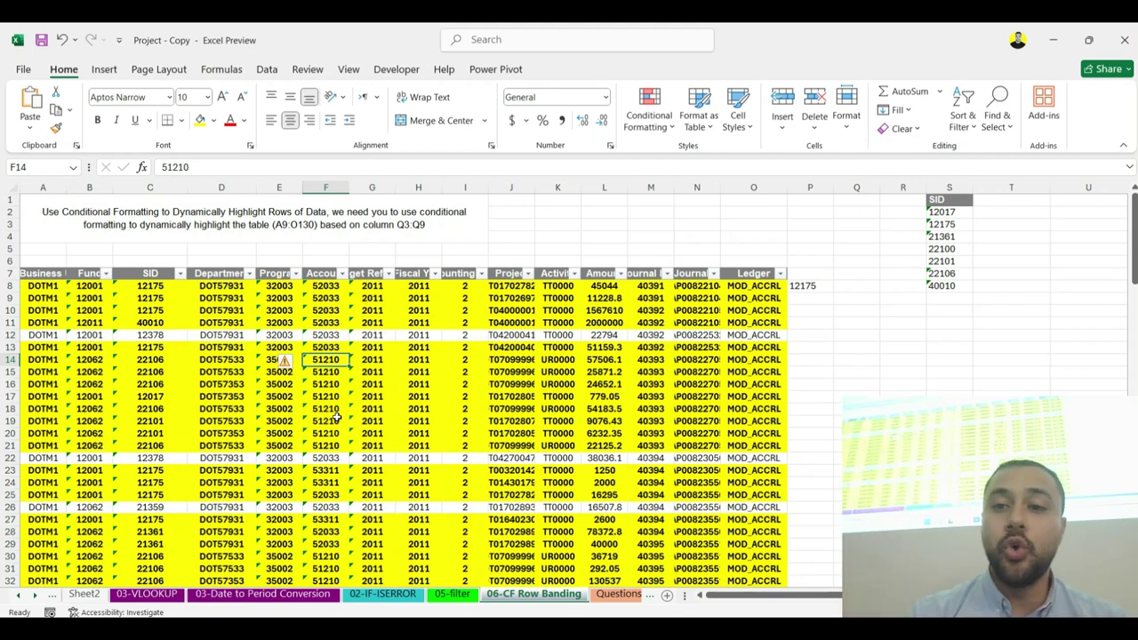
Step: Test the highlighting by clearing the SID list S2:S7, then restore its values
drag(940, 214, 940, 289)
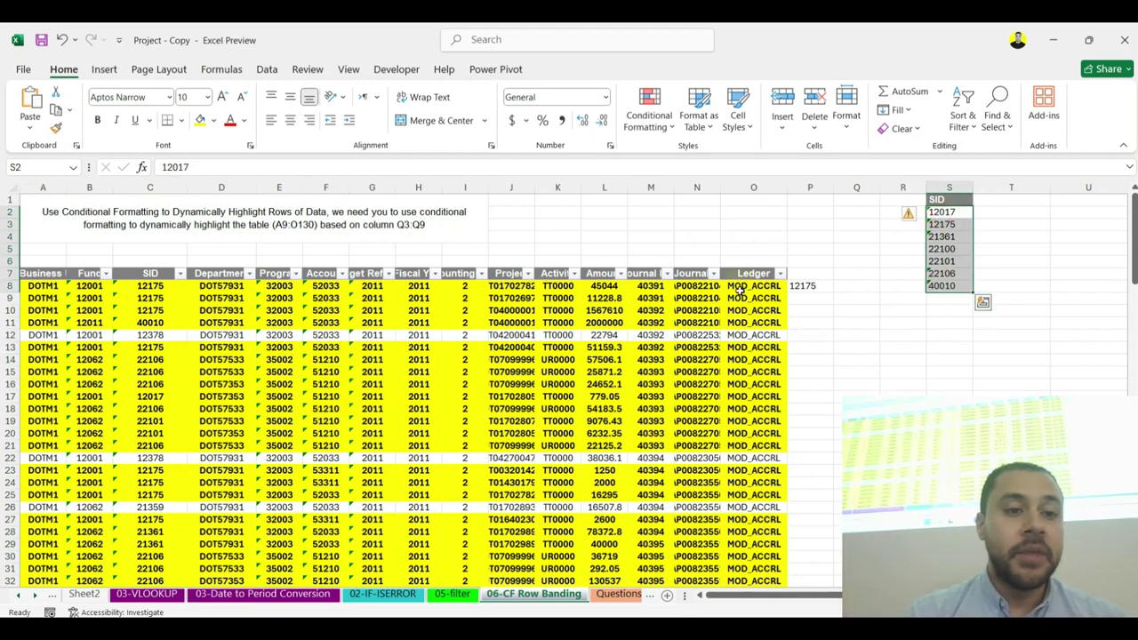
drag(129, 284, 130, 345)
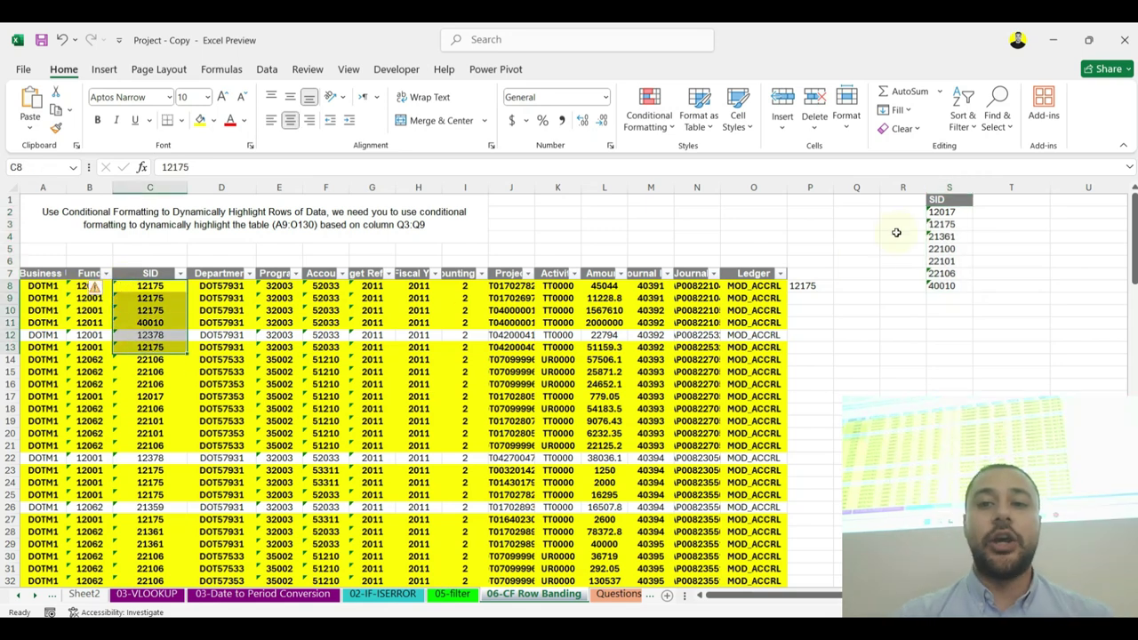
drag(948, 213, 944, 274)
key(ctrl+c)
key(Delete)
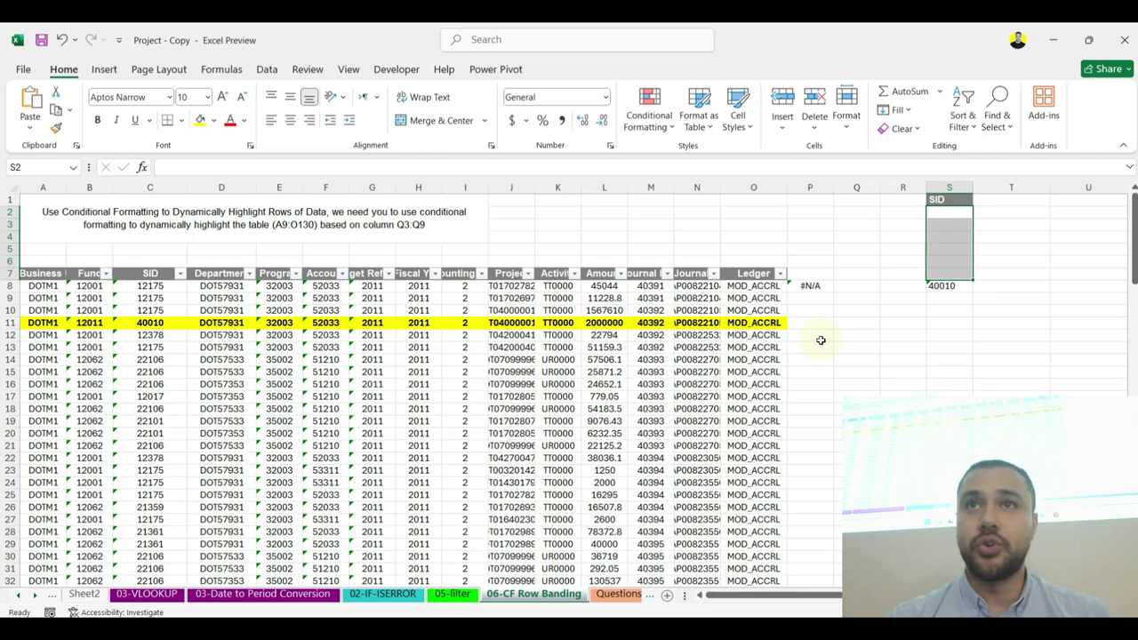
key(ctrl+v)
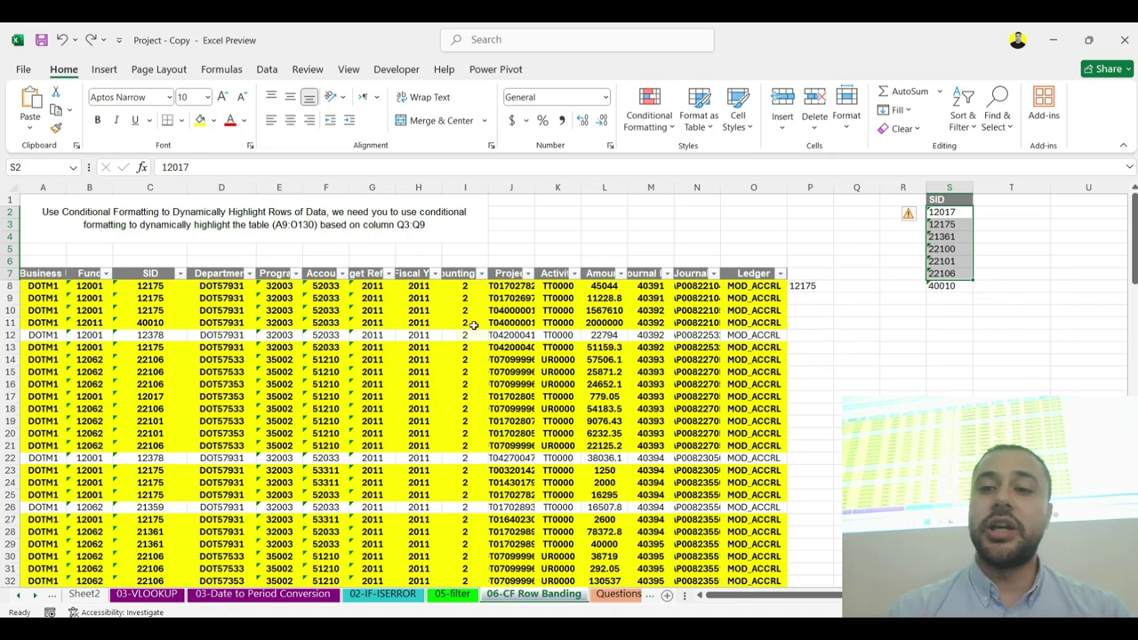
click(356, 299)
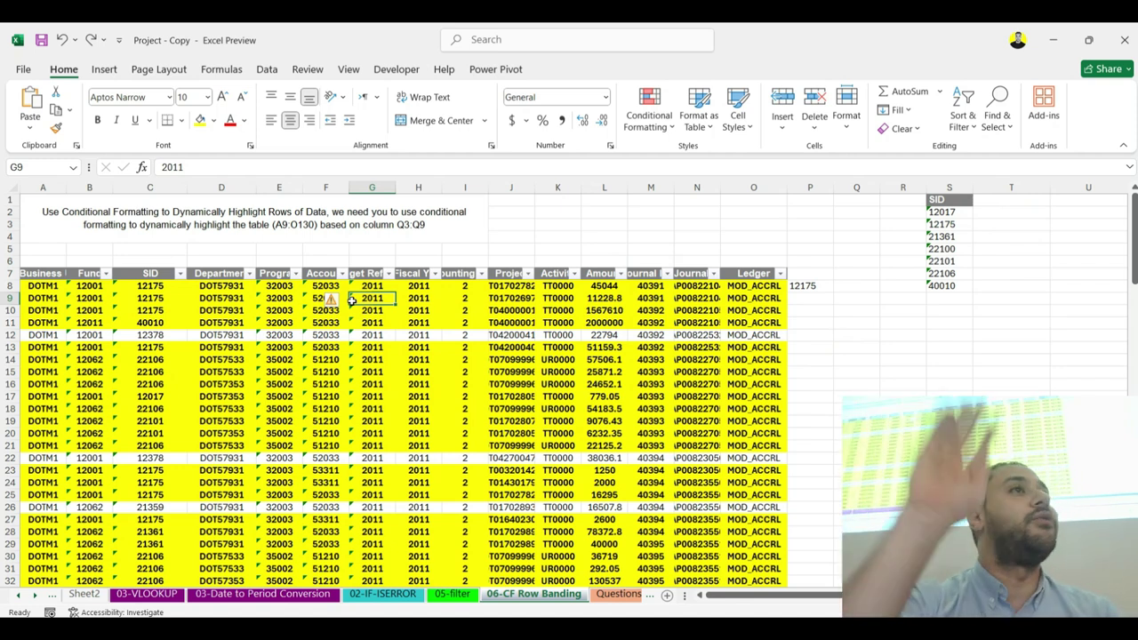
Step: Open the VLOOKUP highlight rule for editing from the conditional formatting Rules Manager
click(151, 287)
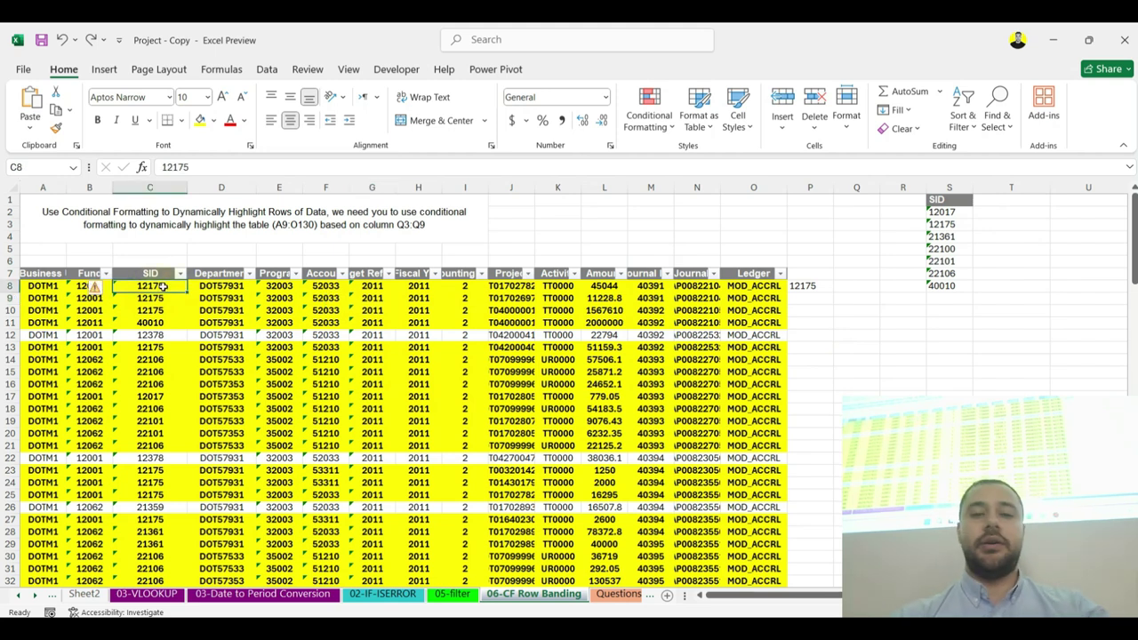
click(649, 111)
click(678, 354)
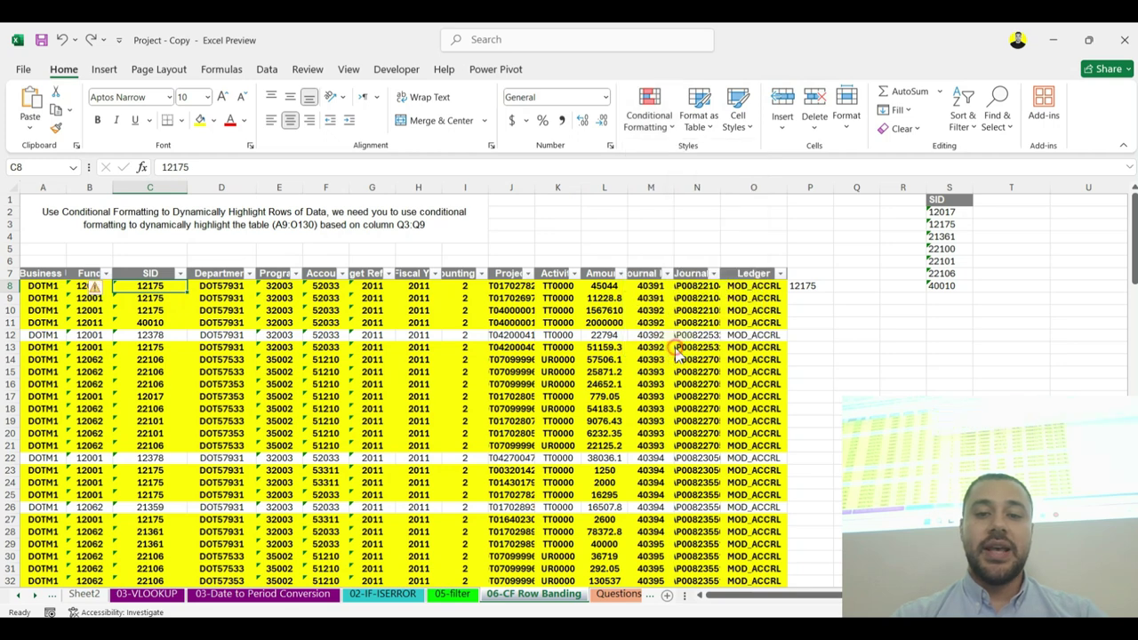
double_click(509, 253)
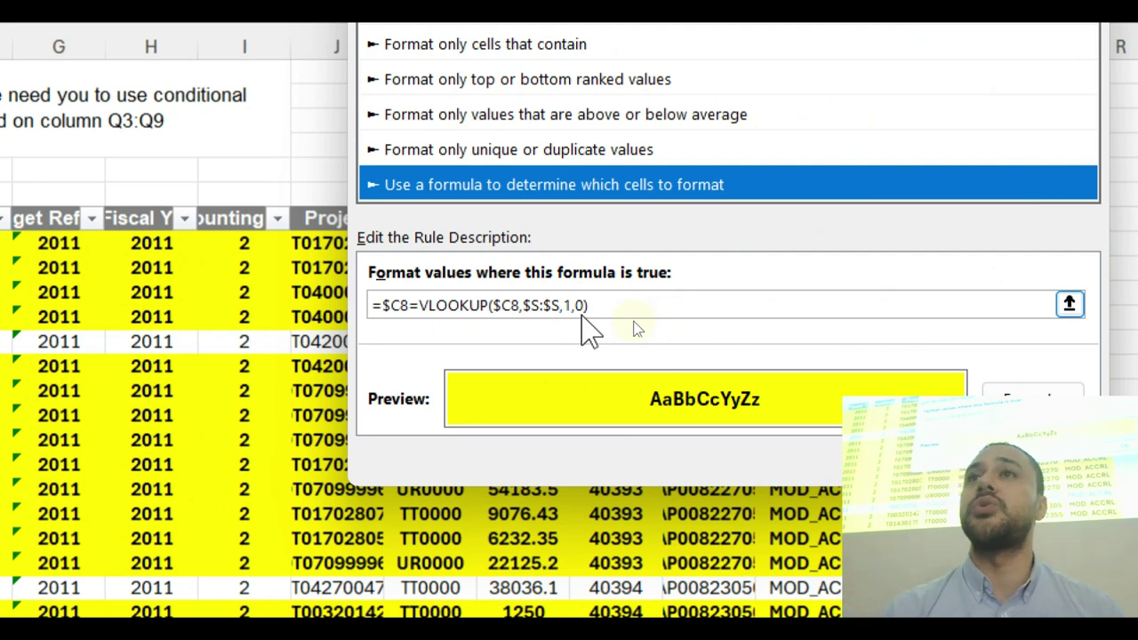
Step: Confirm the VLOOKUP rule applied to $A$8:$O$129 and close the Rules Manager
click(904, 457)
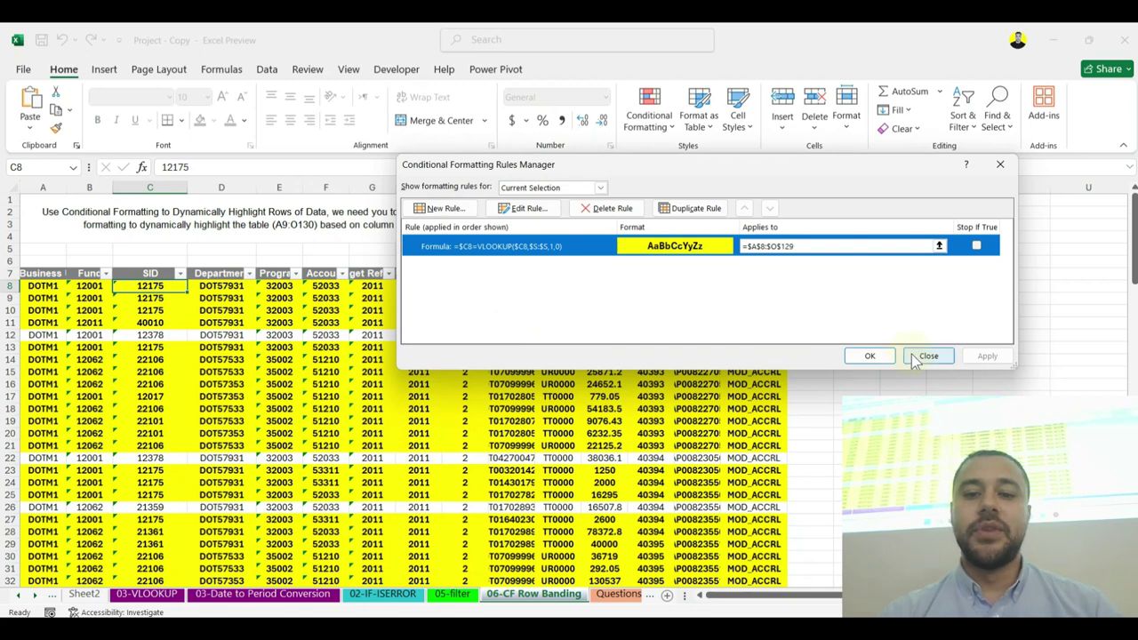
click(869, 355)
Step: Switch to the Questions sheet and review its task questions and car names
click(624, 597)
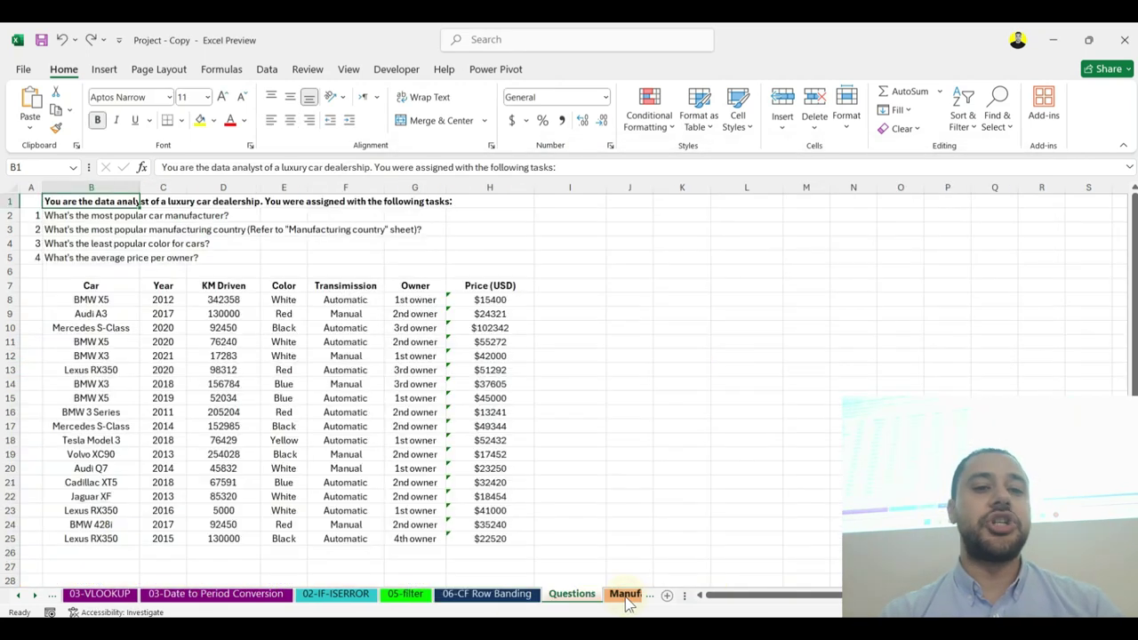
click(173, 201)
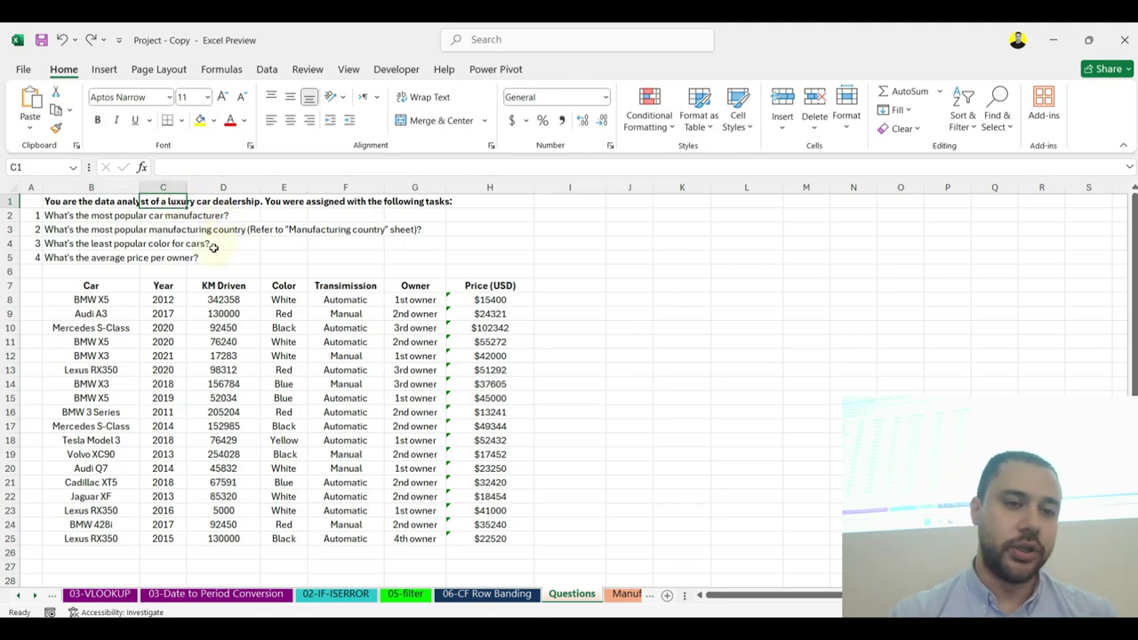
click(159, 241)
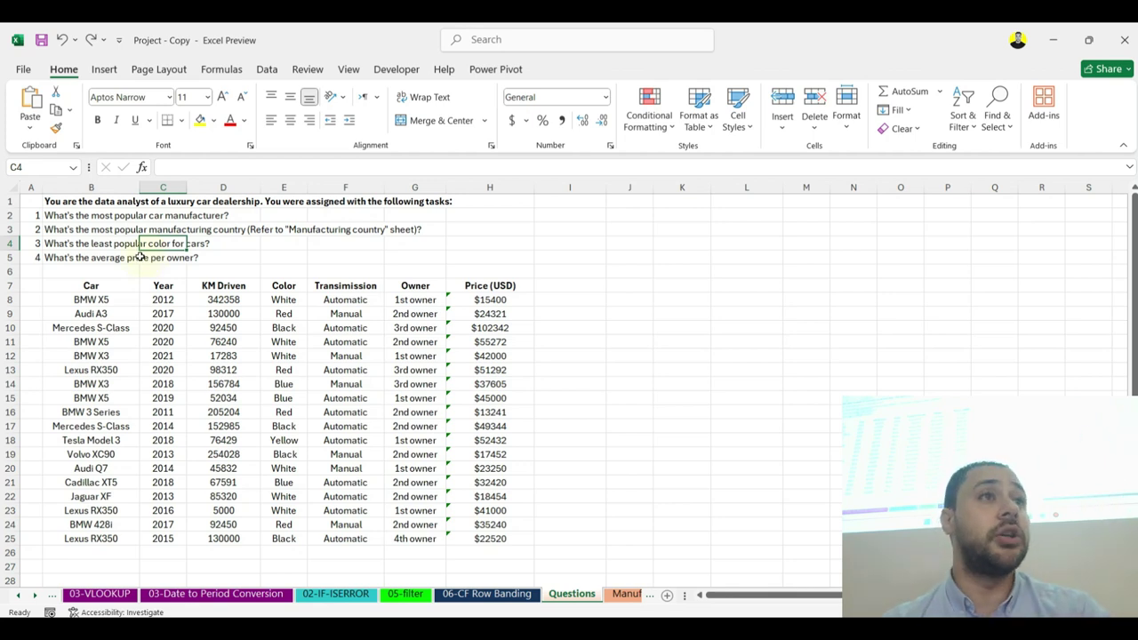
click(92, 283)
click(104, 303)
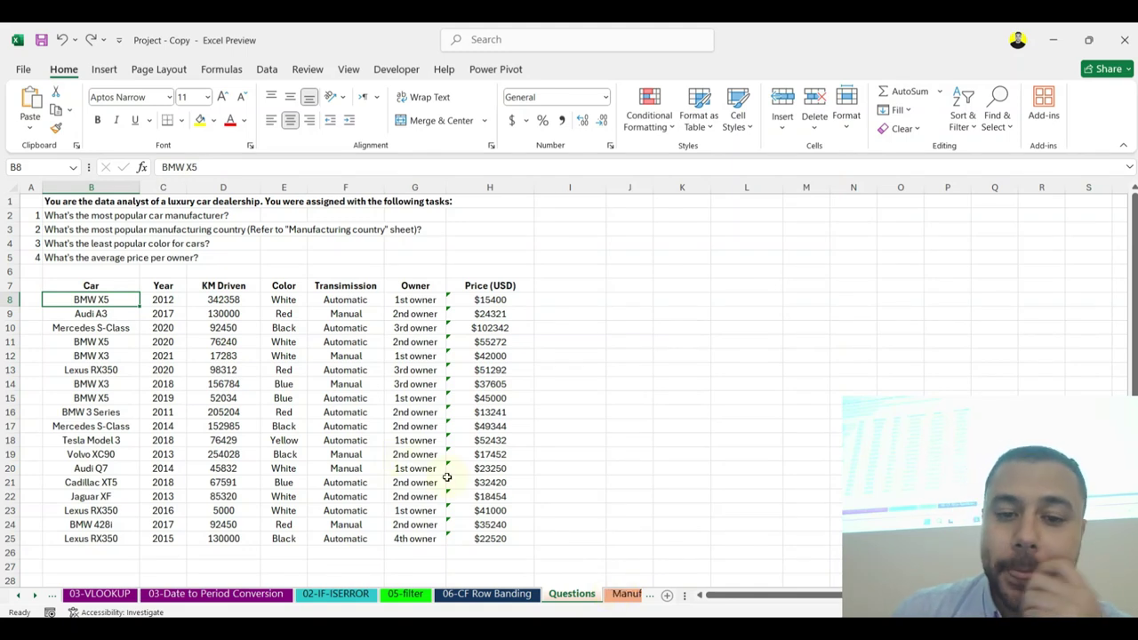
Step: Check the Manufacturing country sheet, then return to Questions and select empty cell I8
click(629, 595)
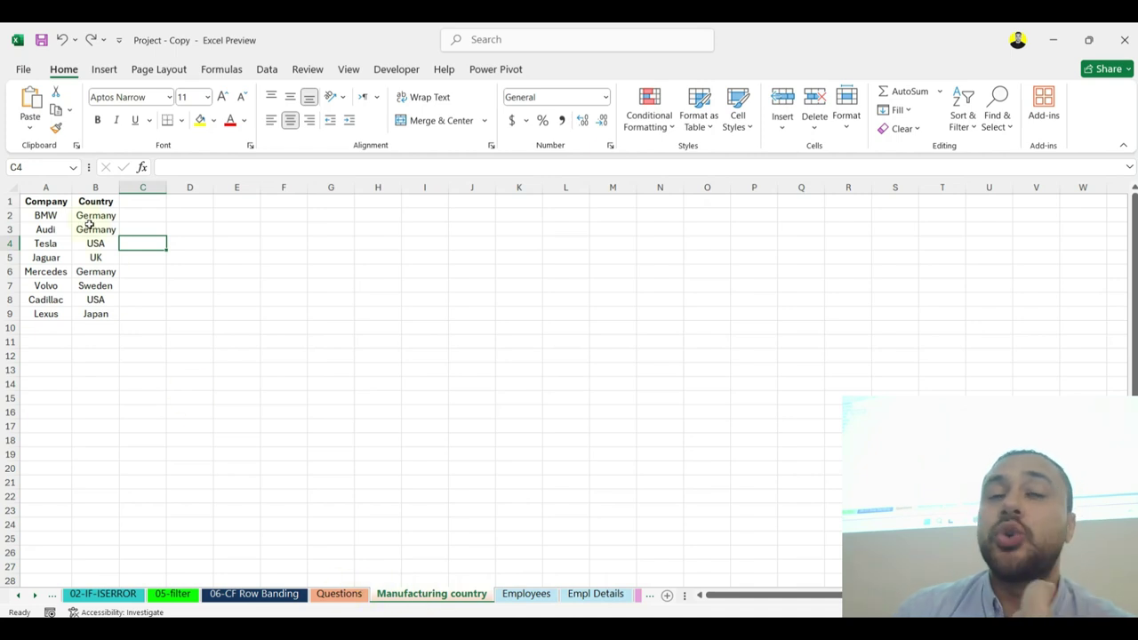
click(345, 604)
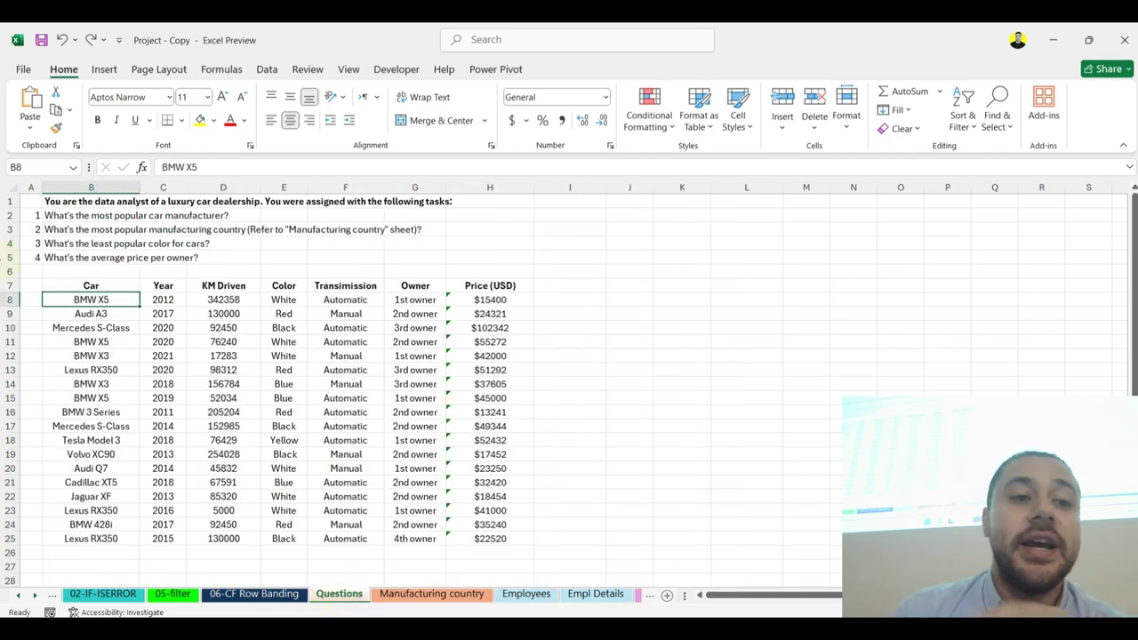
click(104, 314)
click(99, 331)
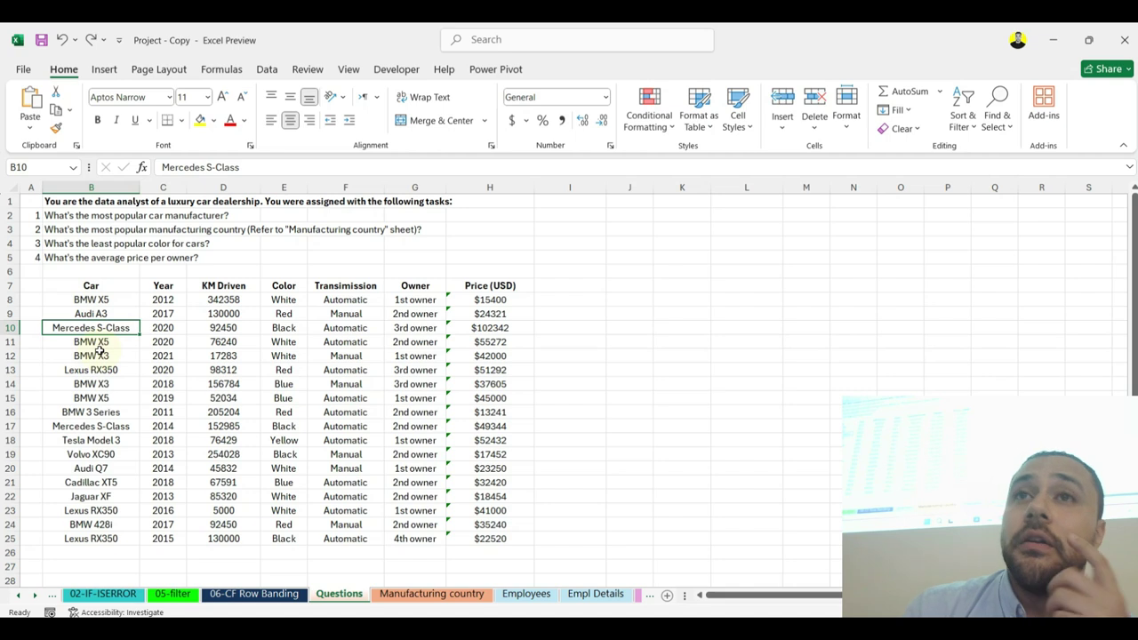
click(578, 298)
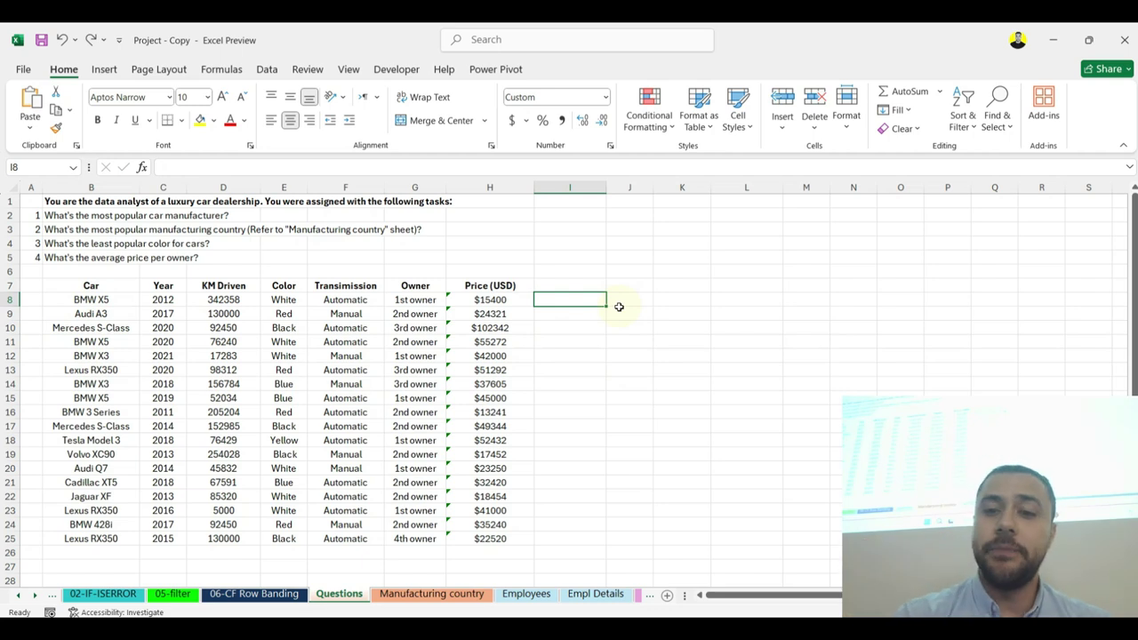
Step: Begin a TEXTBEFORE formula in I8 using the car name in B8
text(=text)
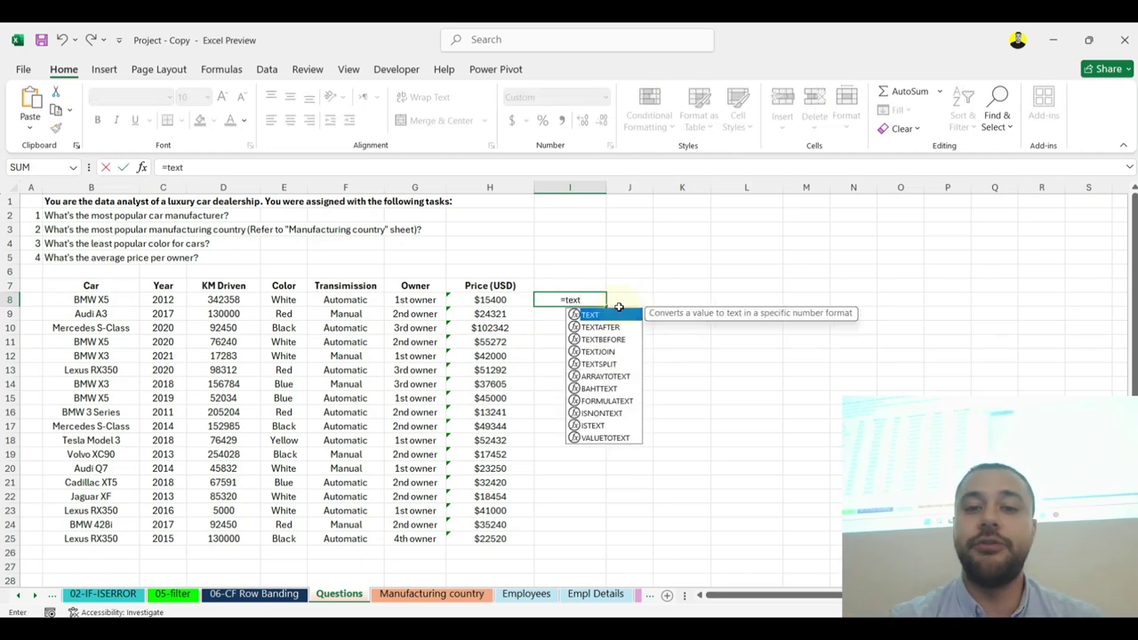
key(Down)
key(Down)
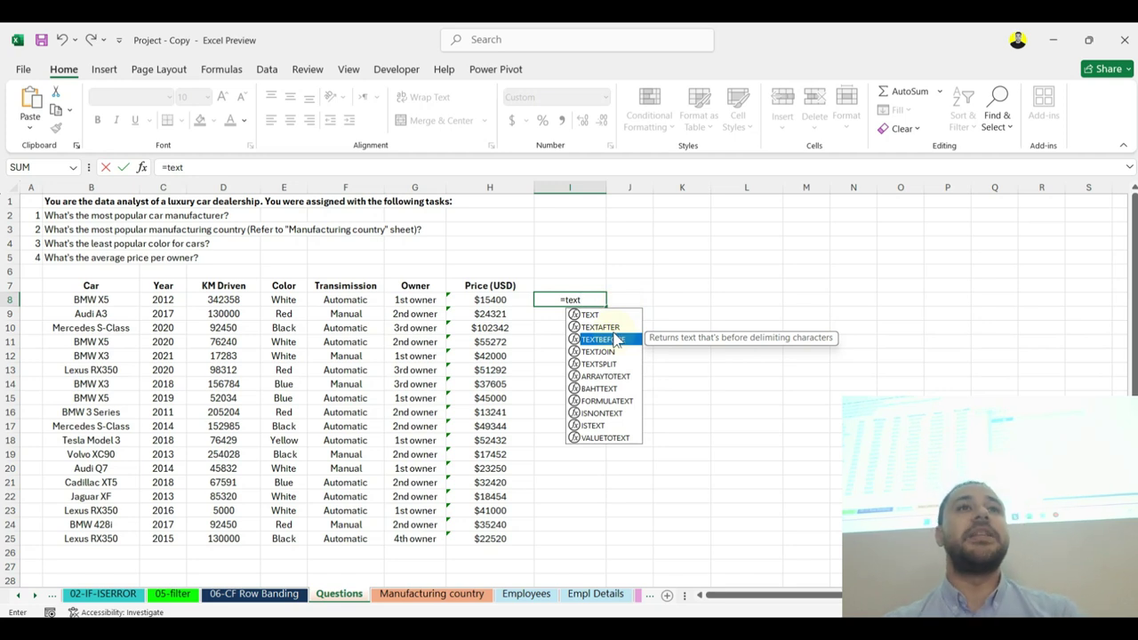
key(Tab)
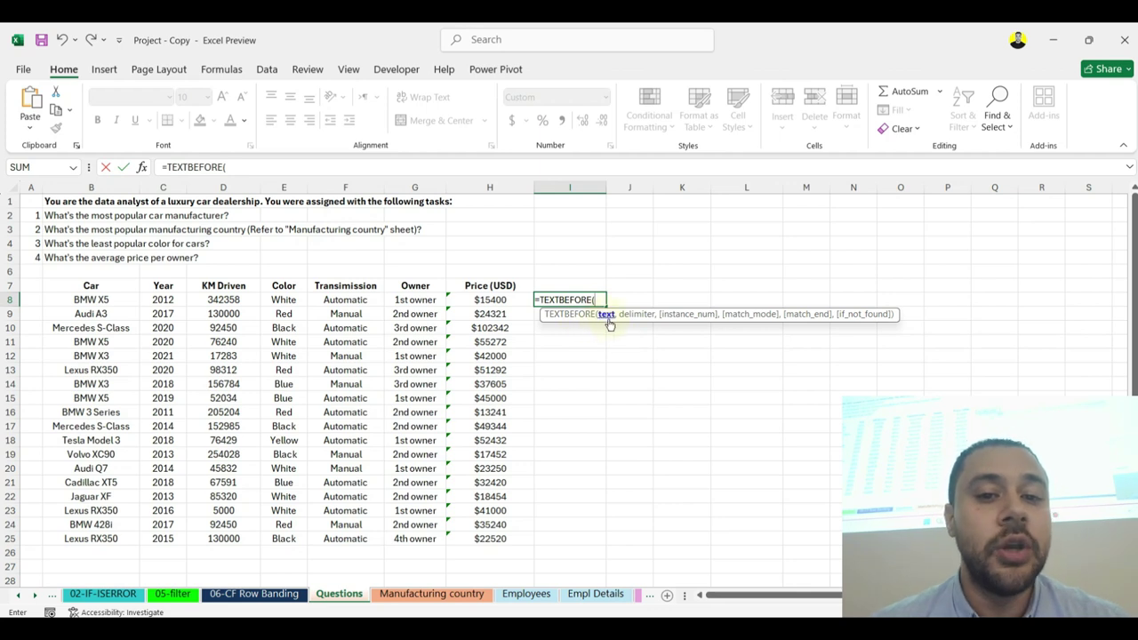
click(124, 300)
text(,)
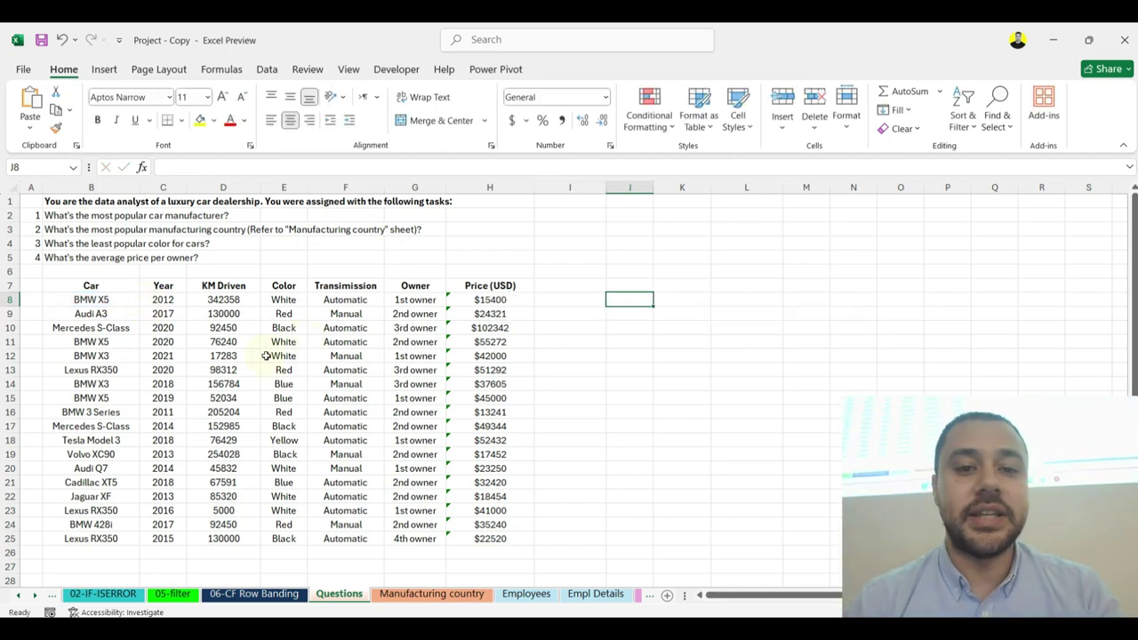
Step: Re-enter =TEXTBEFORE(B8," ") in I8 so it returns the brand BMW
click(551, 302)
text(=)
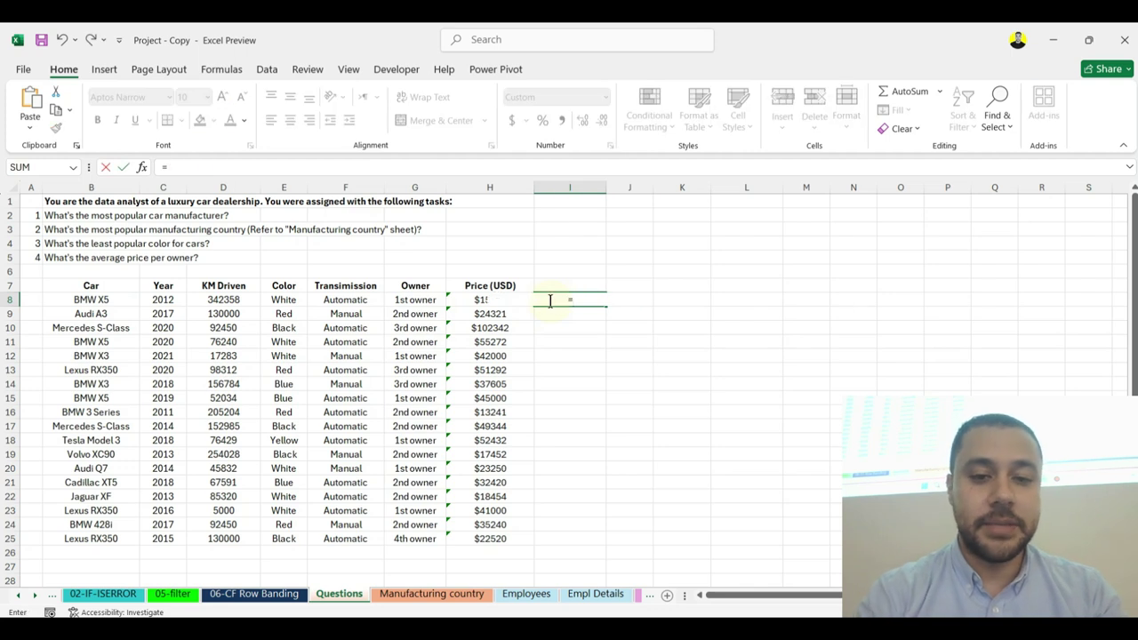
text(tex)
double_click(599, 336)
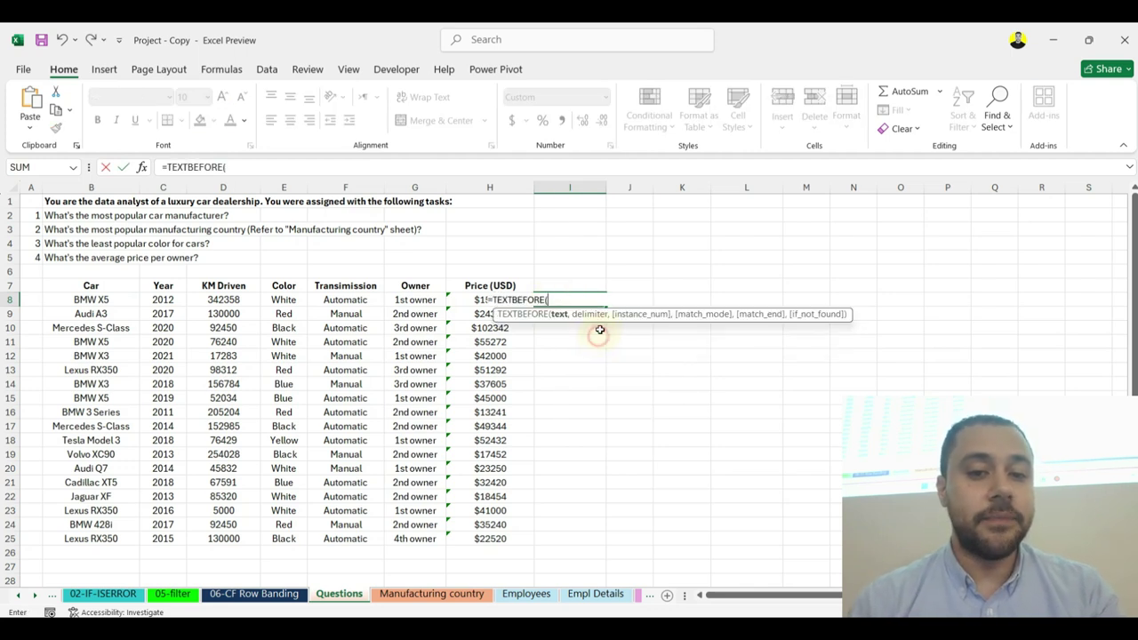
click(105, 299)
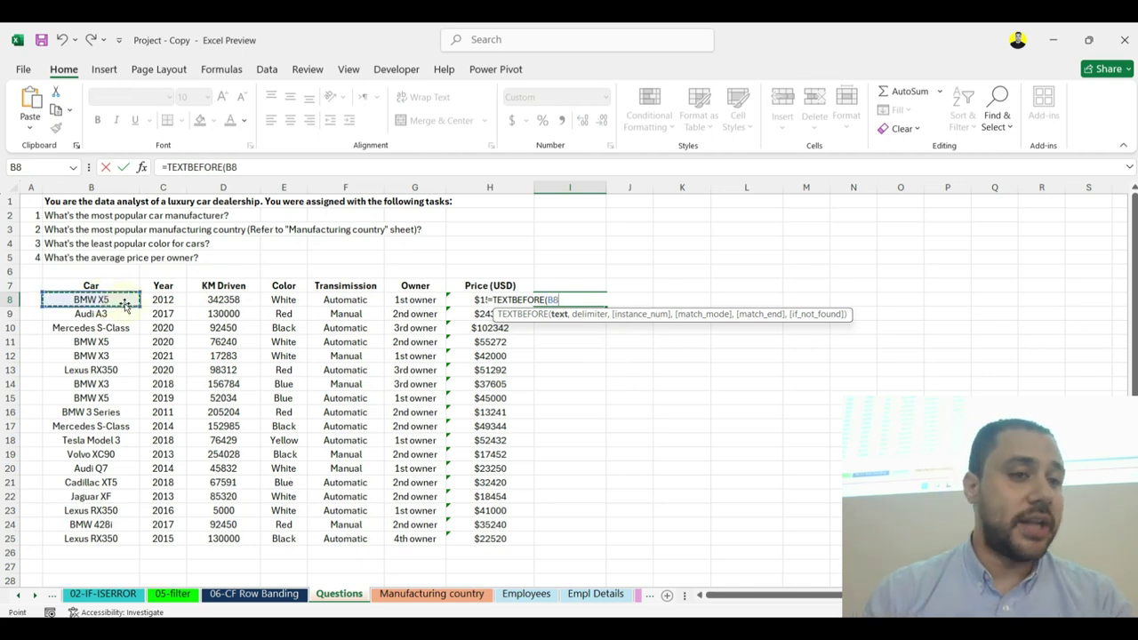
text(,)
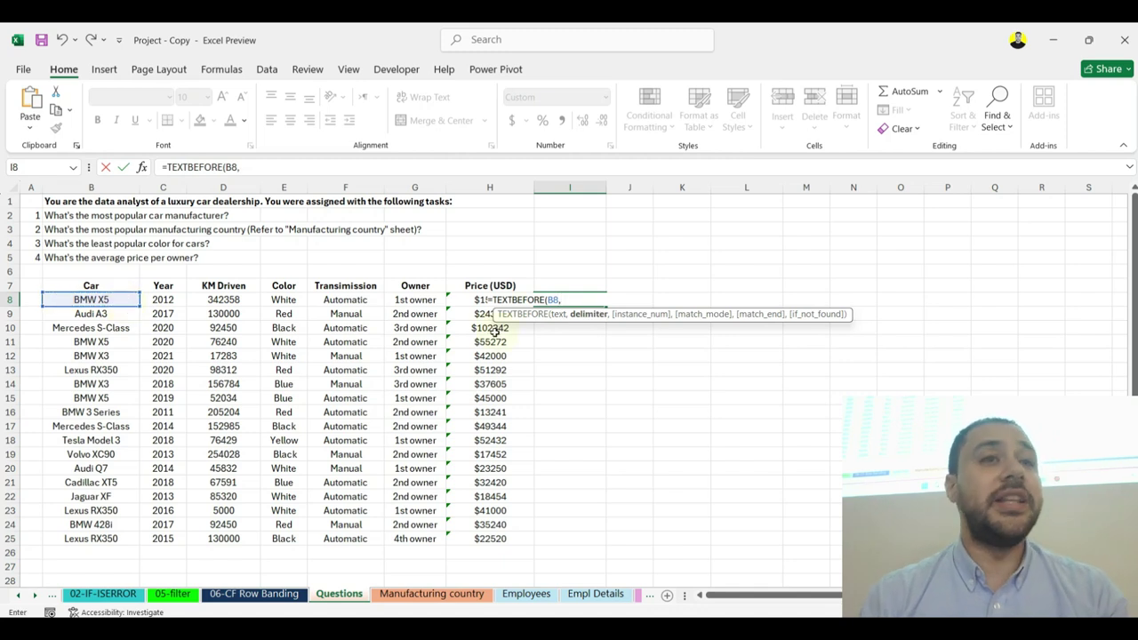
text("")
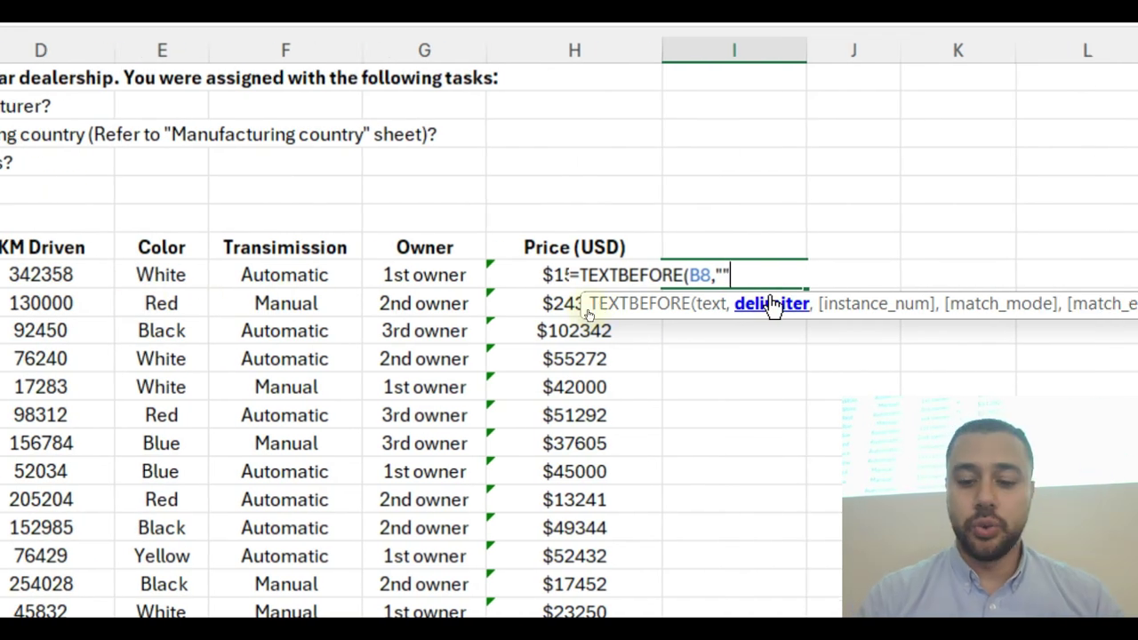
key(Escape)
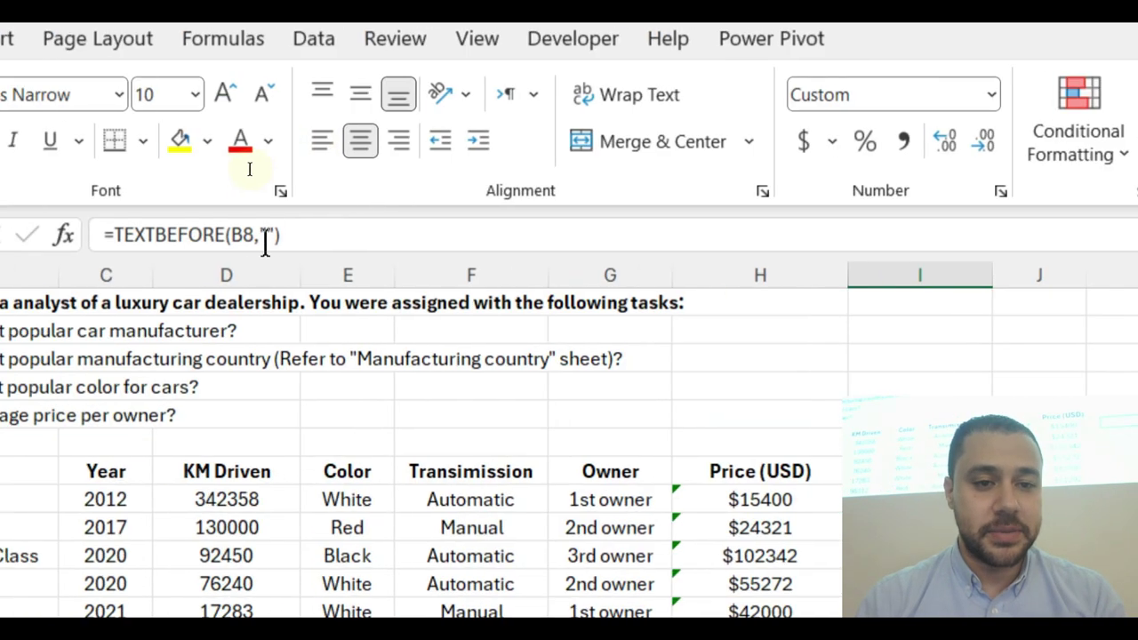
click(270, 233)
key(Escape)
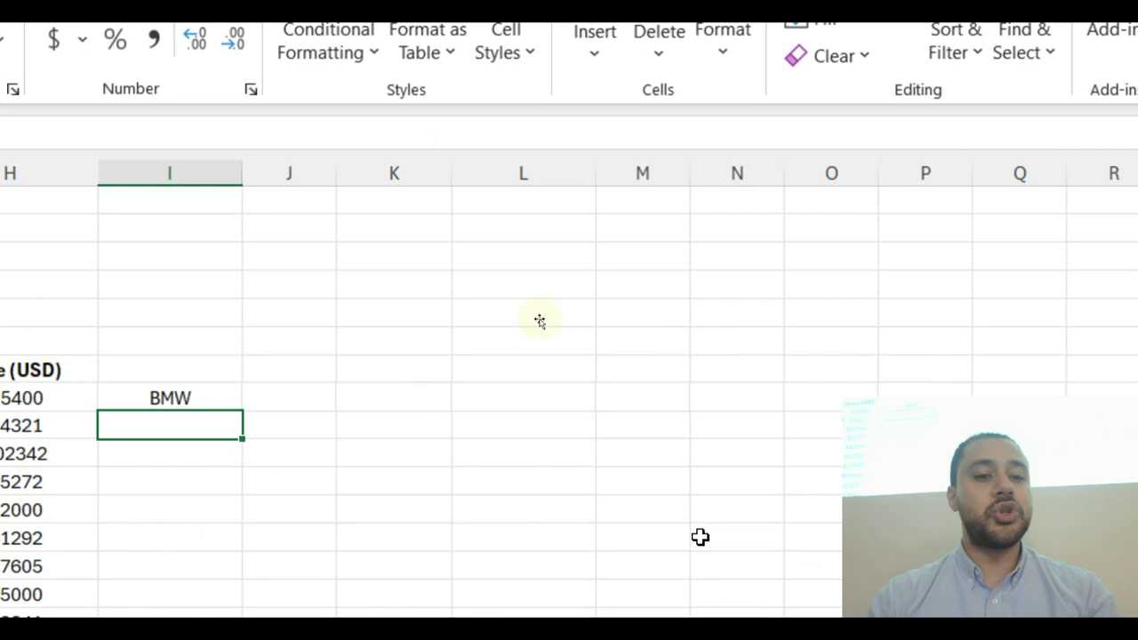
click(182, 405)
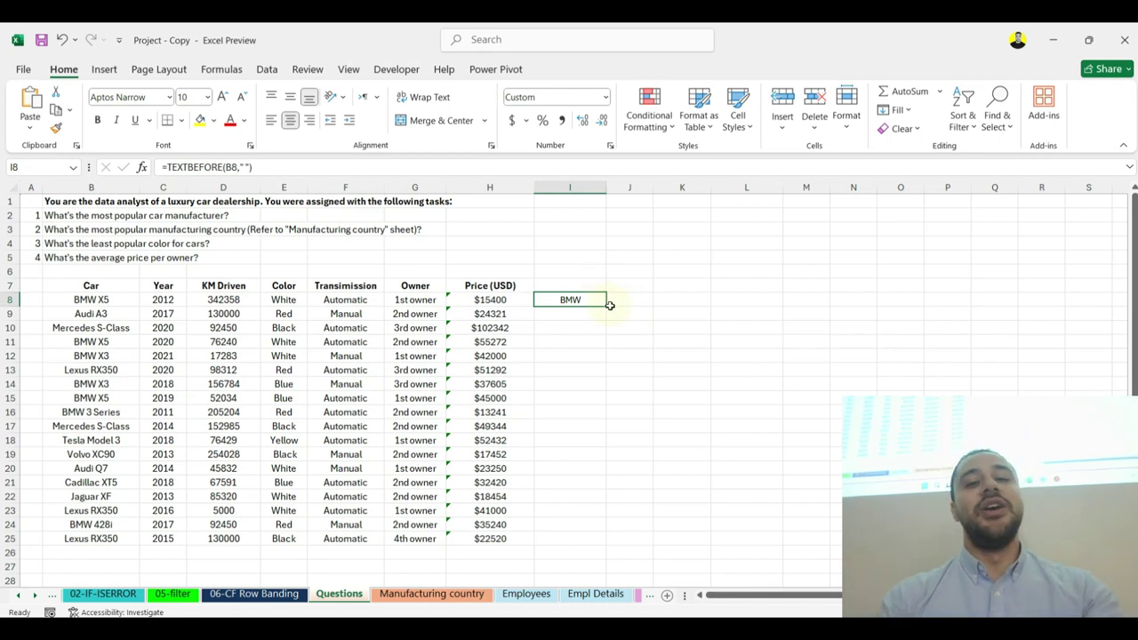
Step: Fill the brand formula down to I25, then start =UNIQUE( in cell M3
double_click(608, 305)
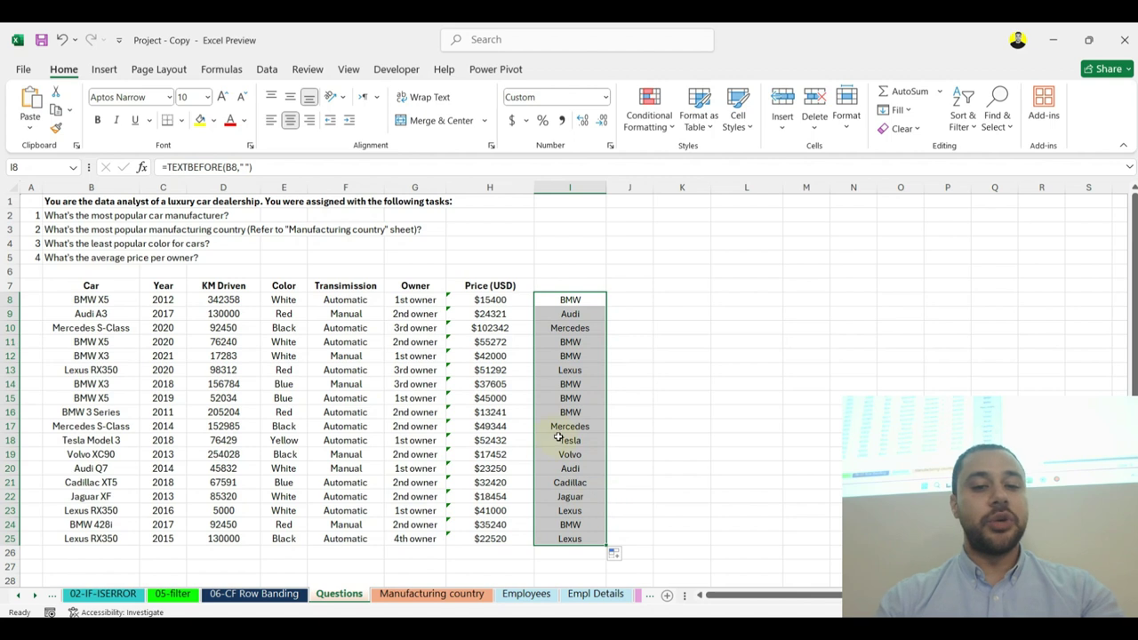
click(580, 456)
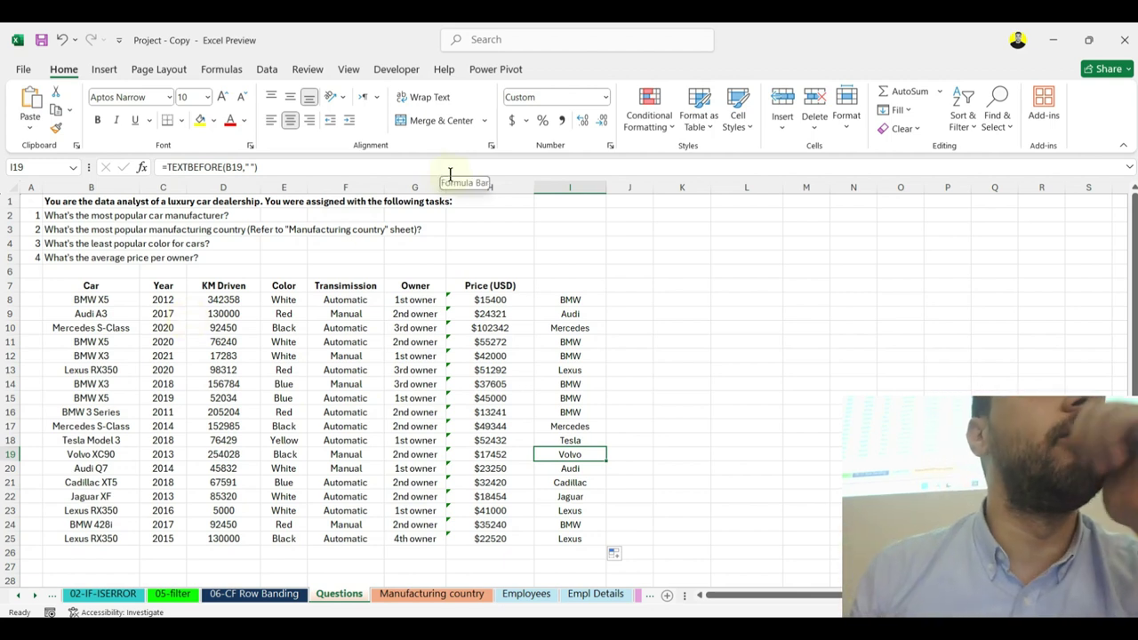
click(791, 231)
text(=uni)
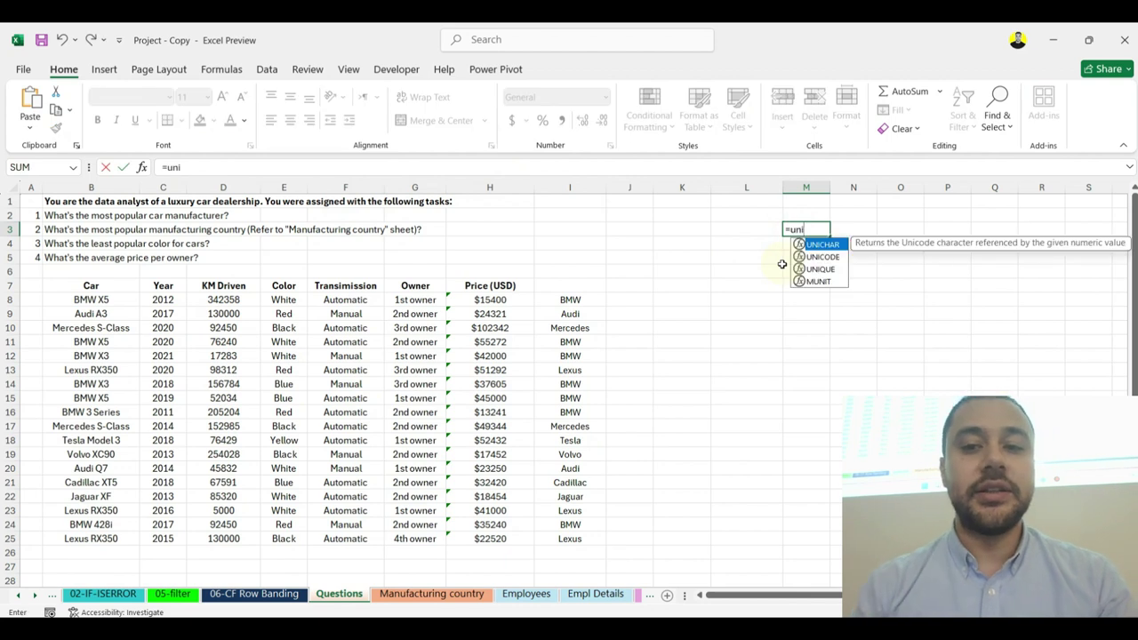
key(Down)
key(Down)
key(Tab)
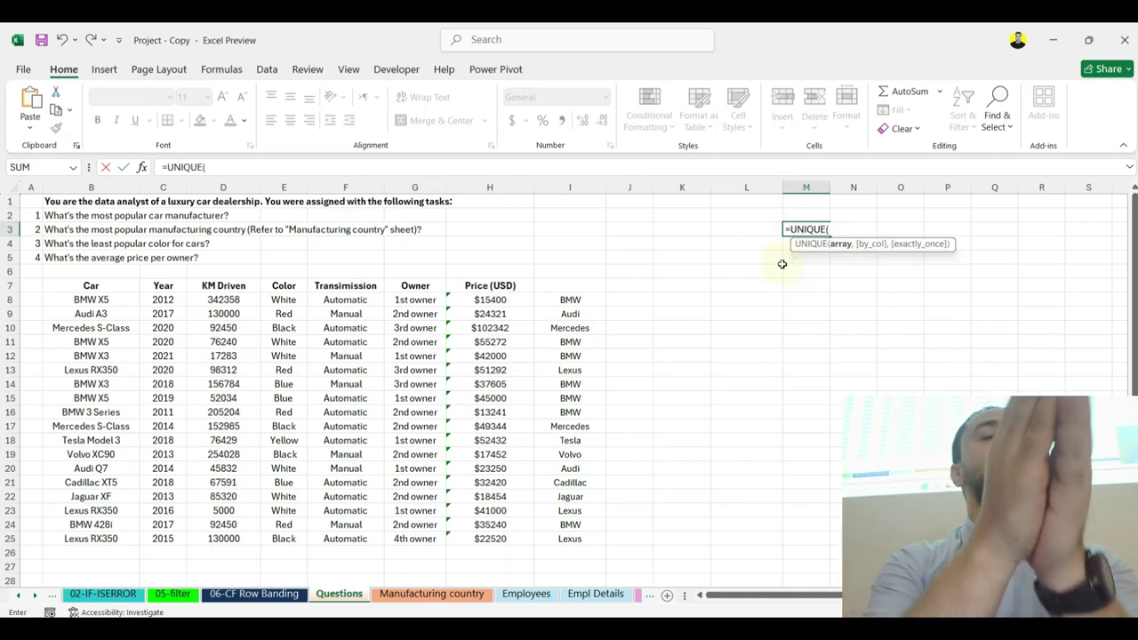
key(Return)
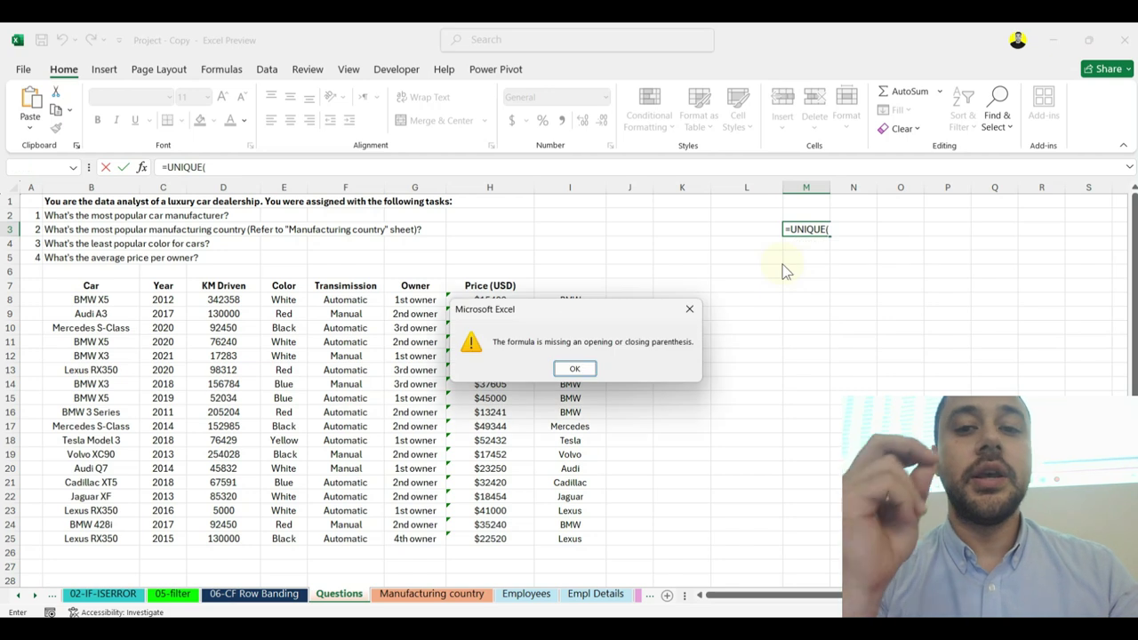
key(Return)
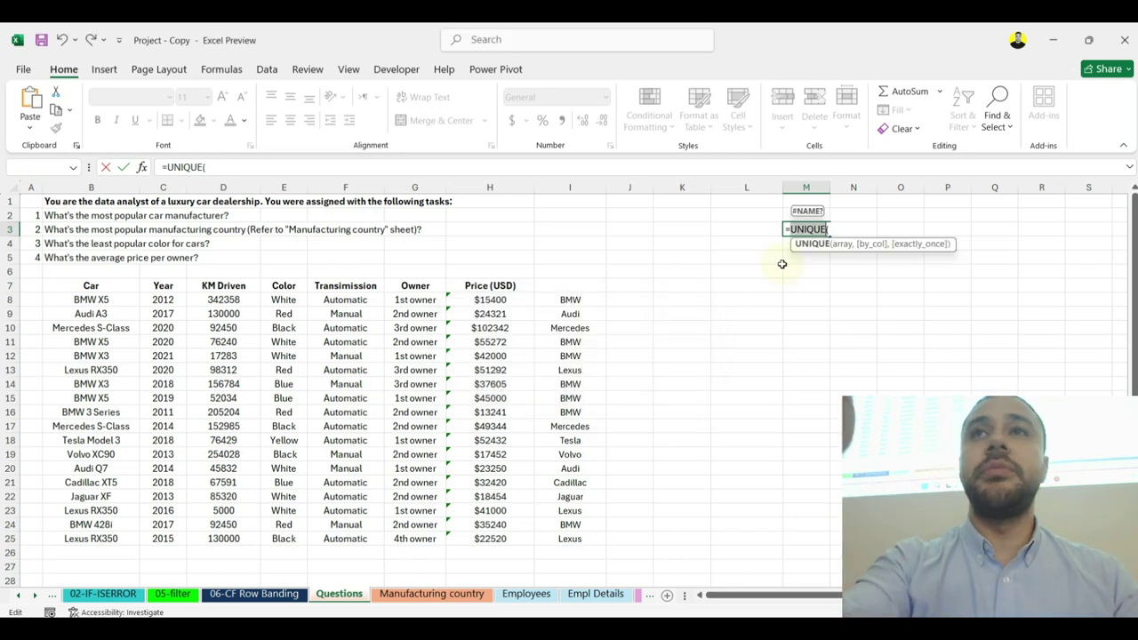
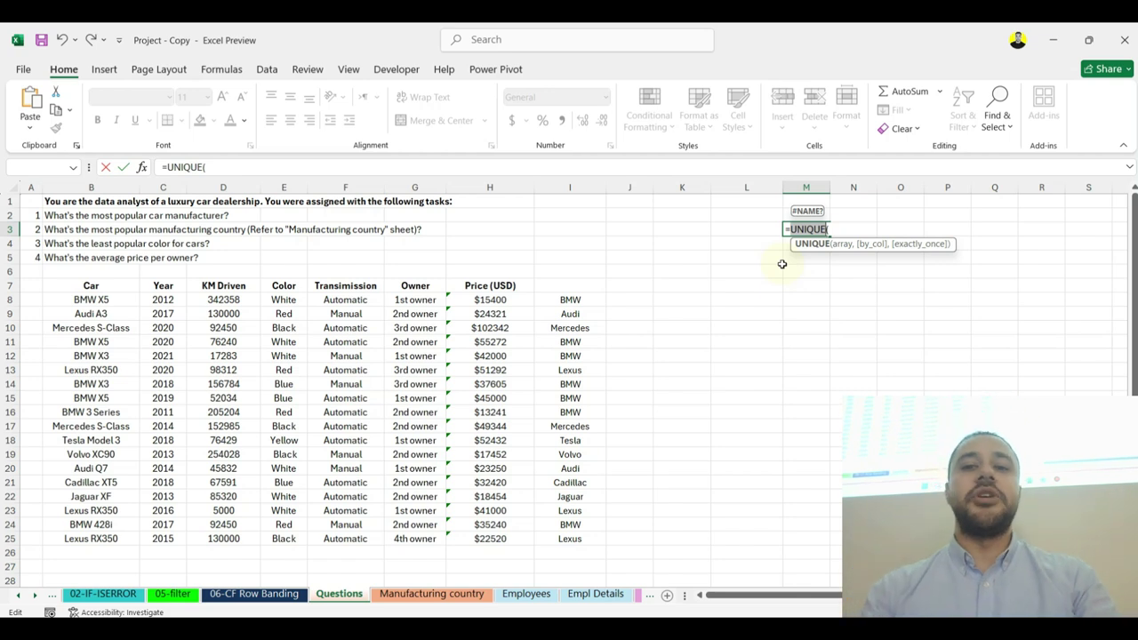
Step: Cancel the unfinished entry and review the brand formulas in column I
key(Escape)
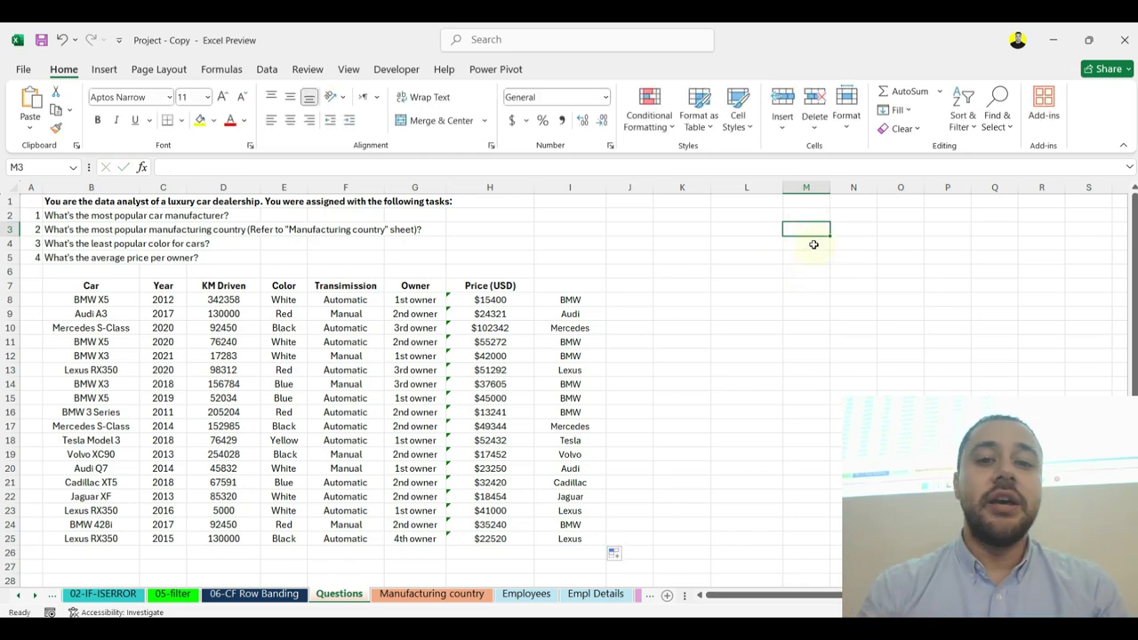
click(574, 300)
click(571, 341)
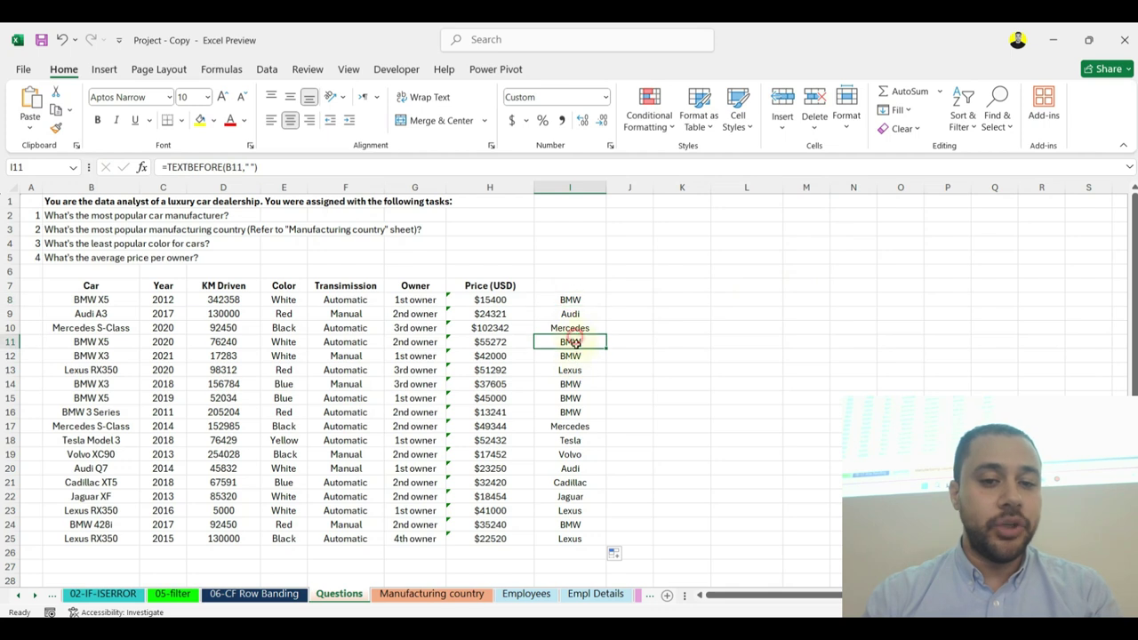
click(573, 356)
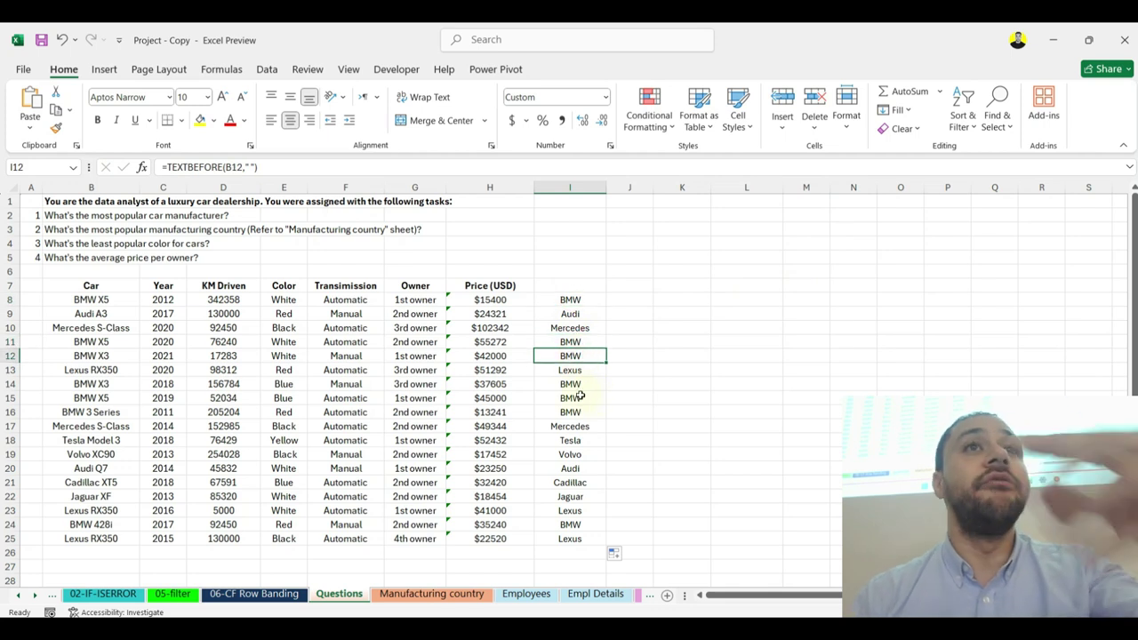
Step: In L2 enter =UNIQUE(I8:I25) to spill the brands BMW through Jaguar
click(754, 215)
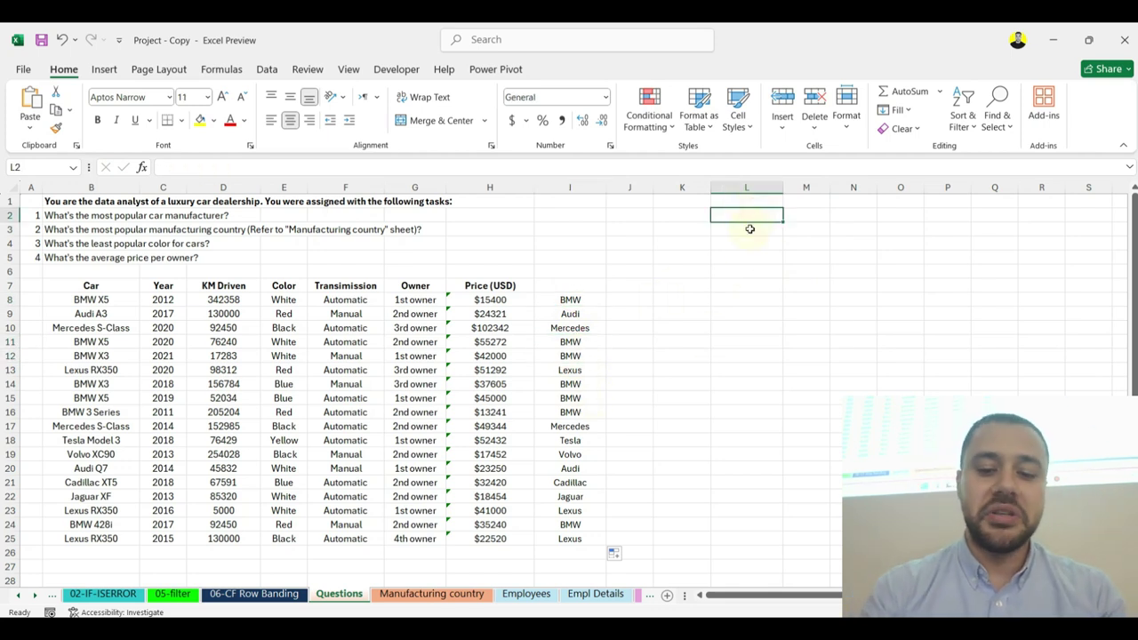
text(=uni)
key(Tab)
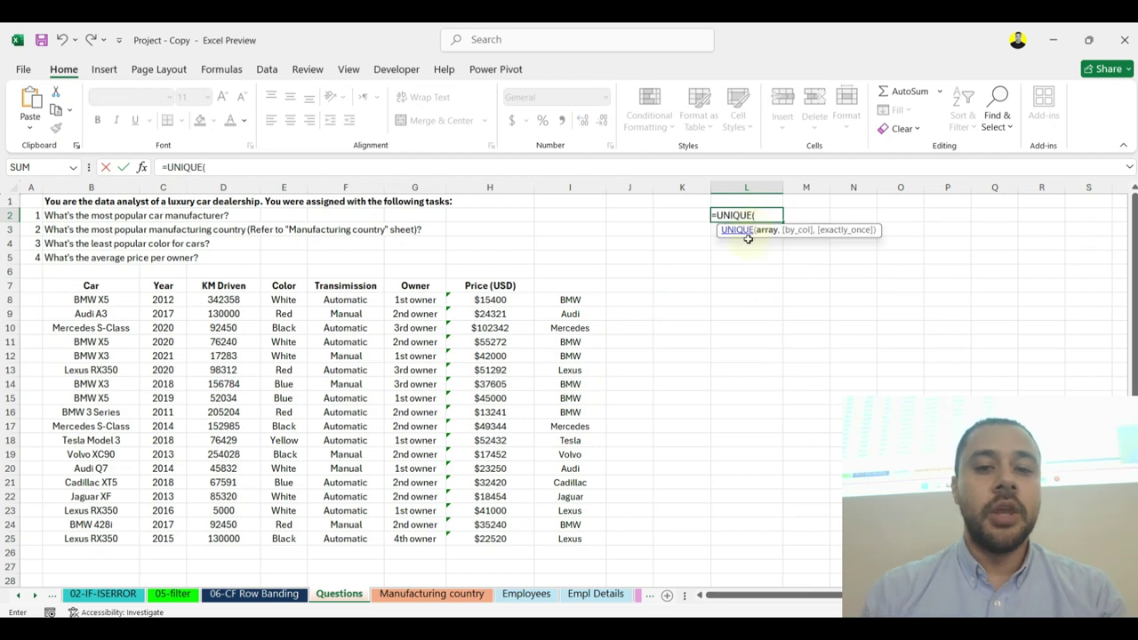
drag(594, 300, 596, 536)
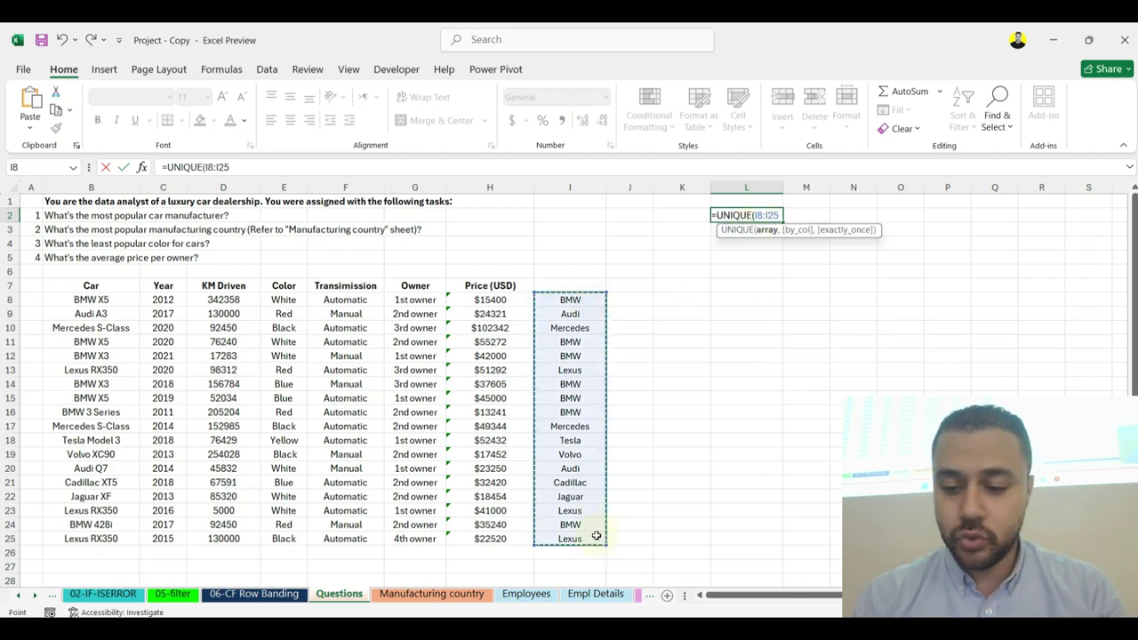
key(Return)
click(746, 215)
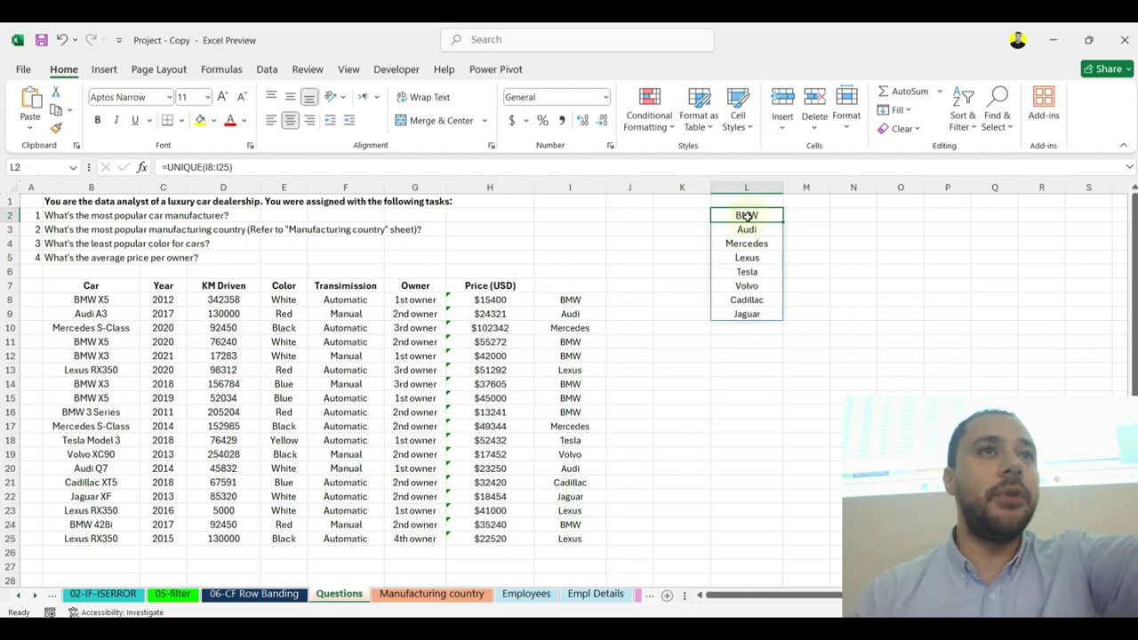
click(806, 217)
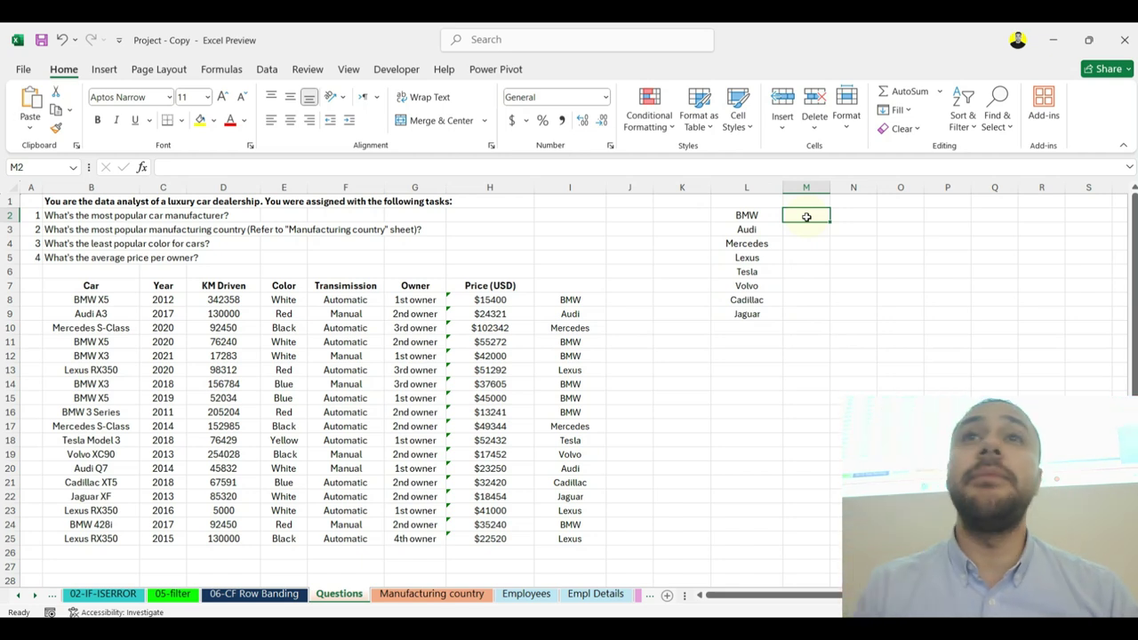
Step: Enter =COUNTIF(I:I,L2) in M2 and fill it to M9, giving BMW 7, Audi 2, Mercedes 2, Lexus 3
text(=)
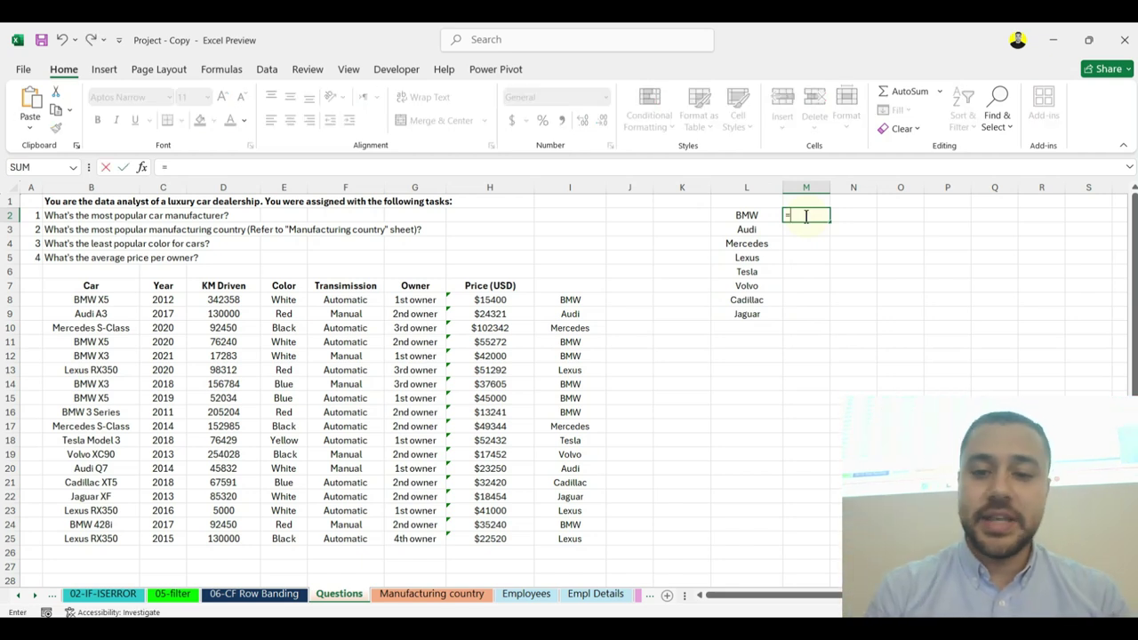
text(count)
key(Down)
key(Down)
key(Down)
key(Tab)
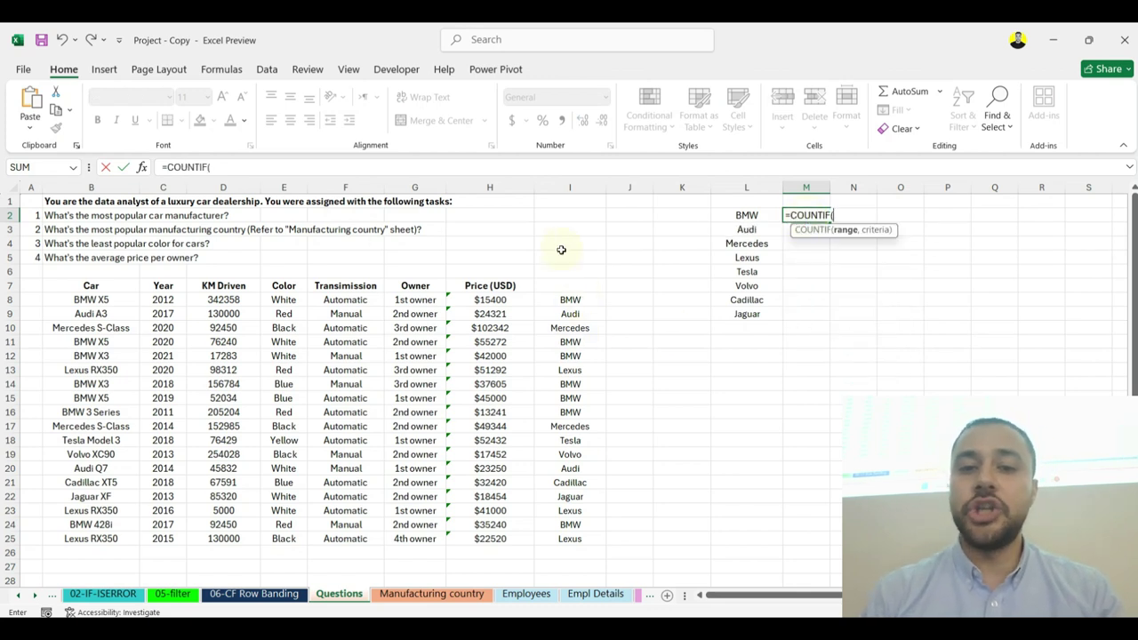
click(569, 188)
text(,)
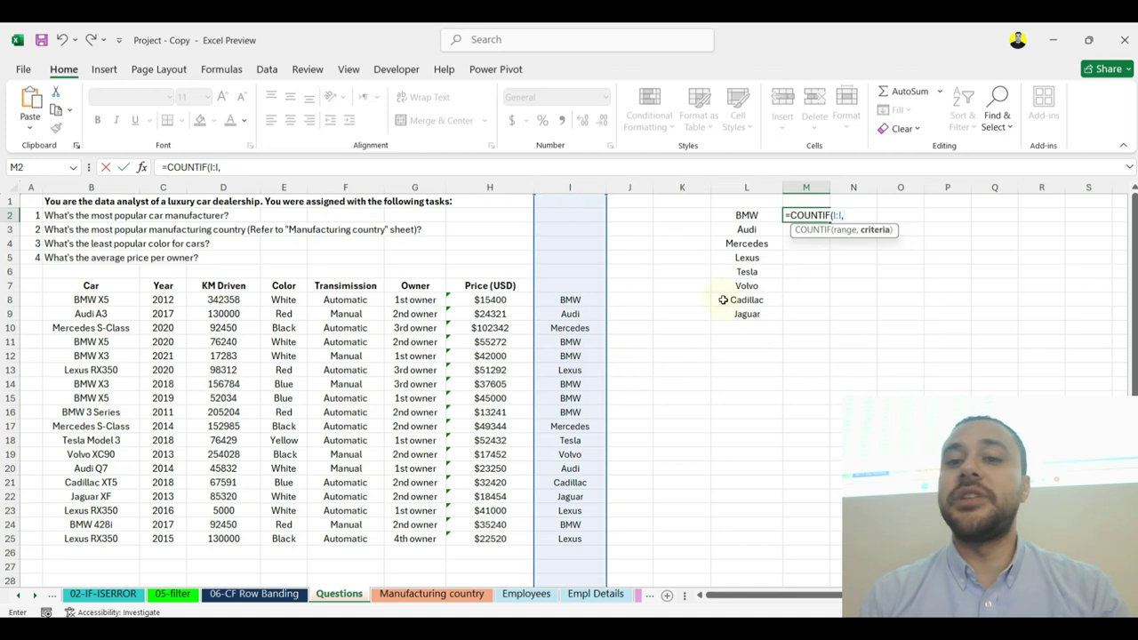
click(737, 218)
key(Return)
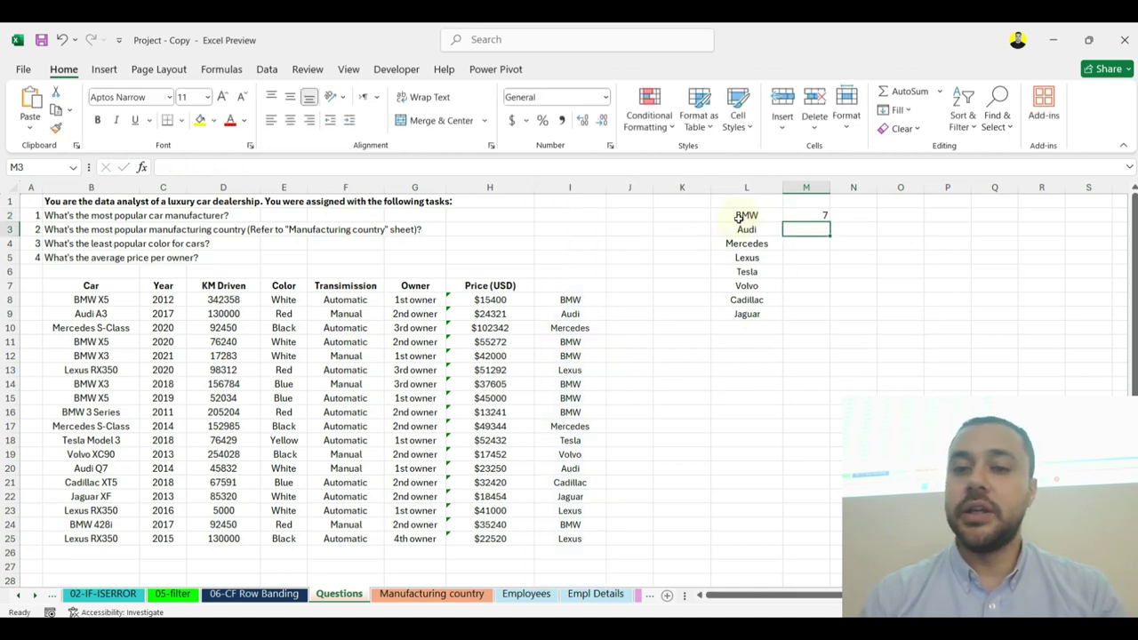
click(826, 213)
drag(828, 221, 787, 325)
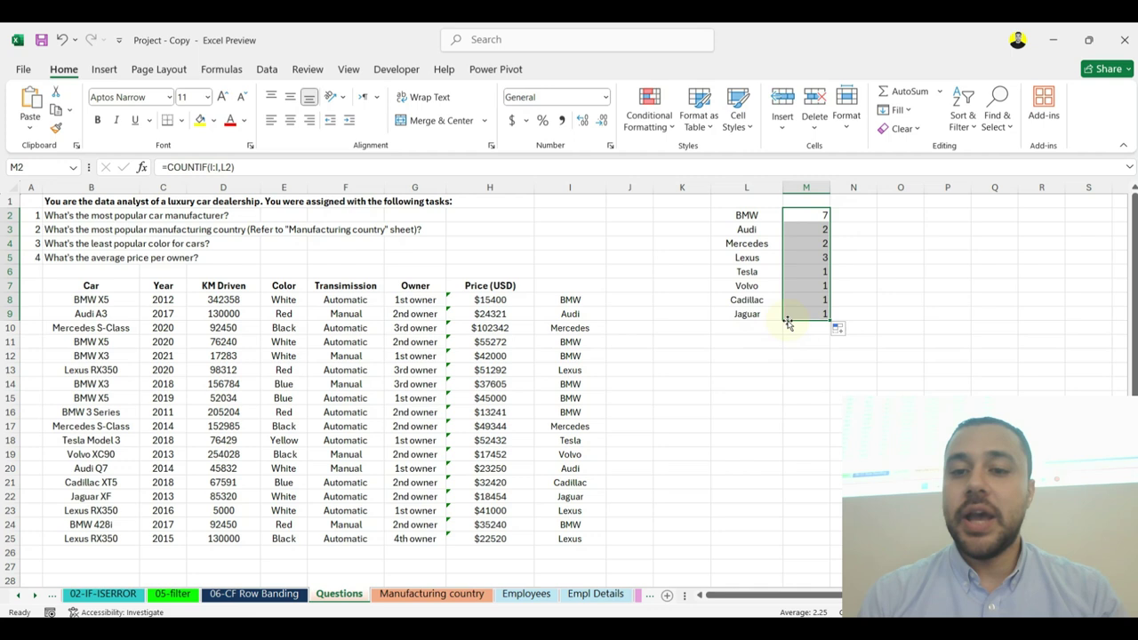
click(807, 220)
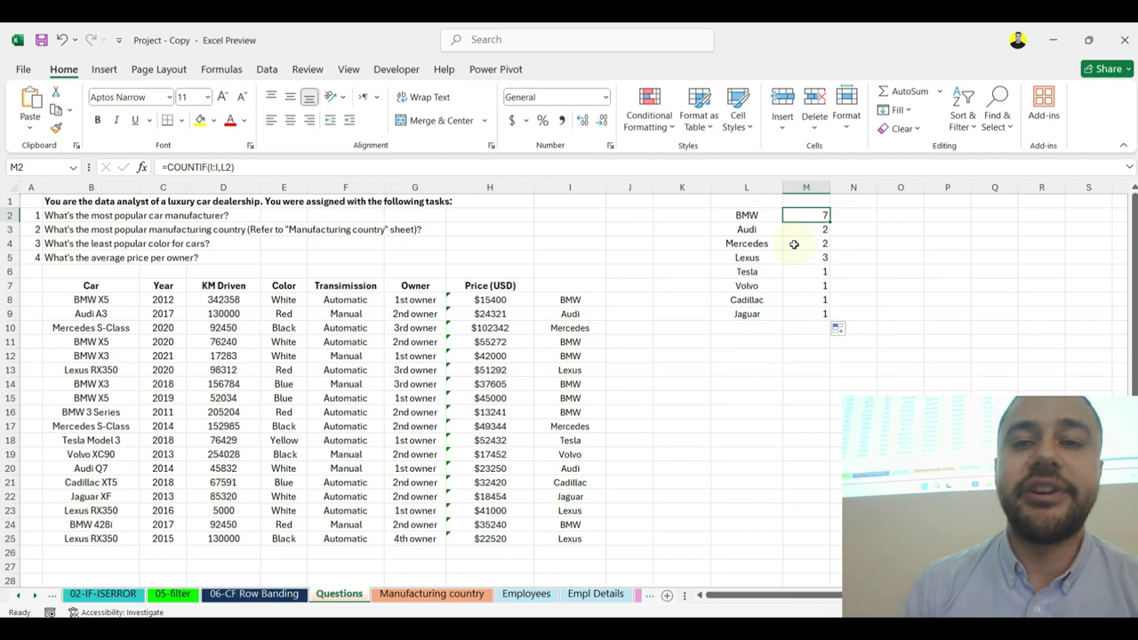
Step: Copy columns L:M and paste them back as values only
drag(746, 188, 813, 313)
right_click(752, 229)
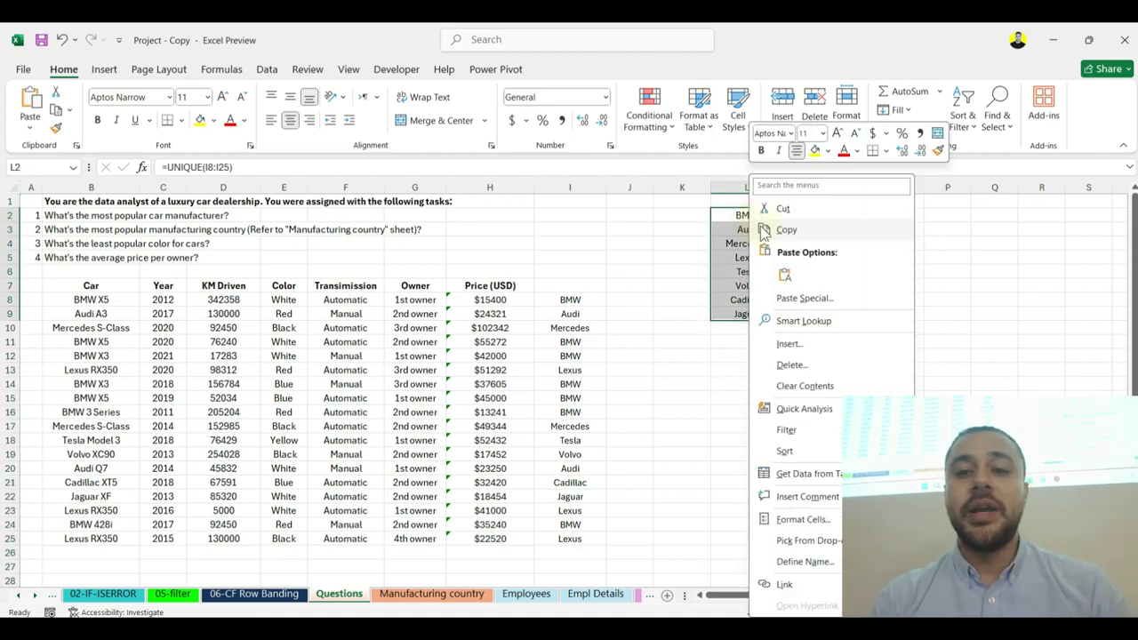
key(Escape)
click(748, 214)
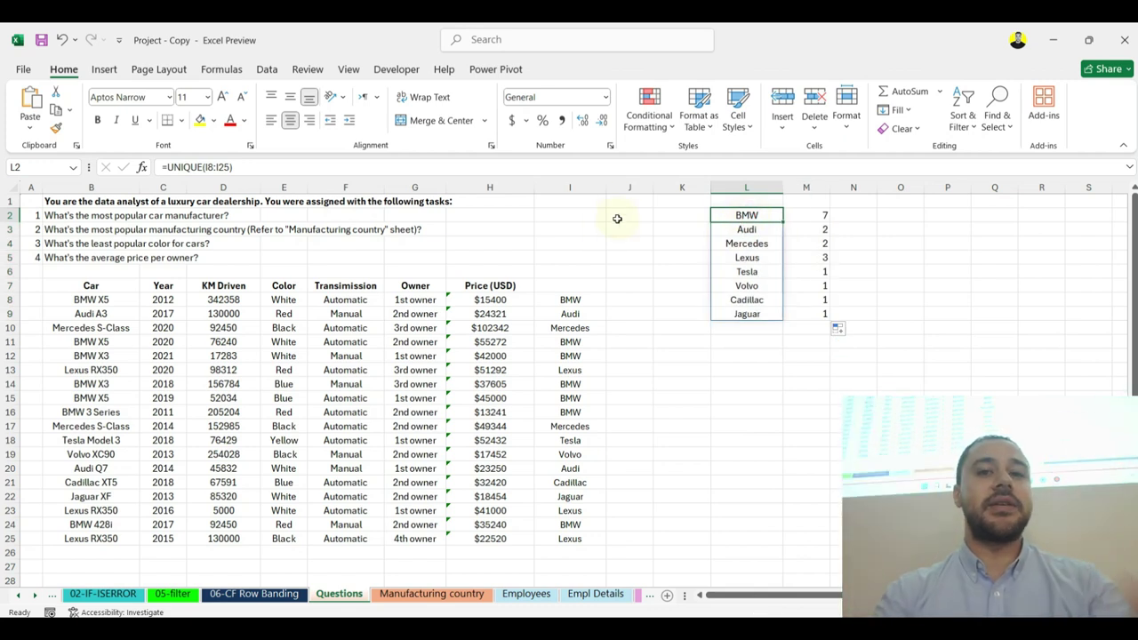
drag(747, 187, 805, 186)
right_click(791, 222)
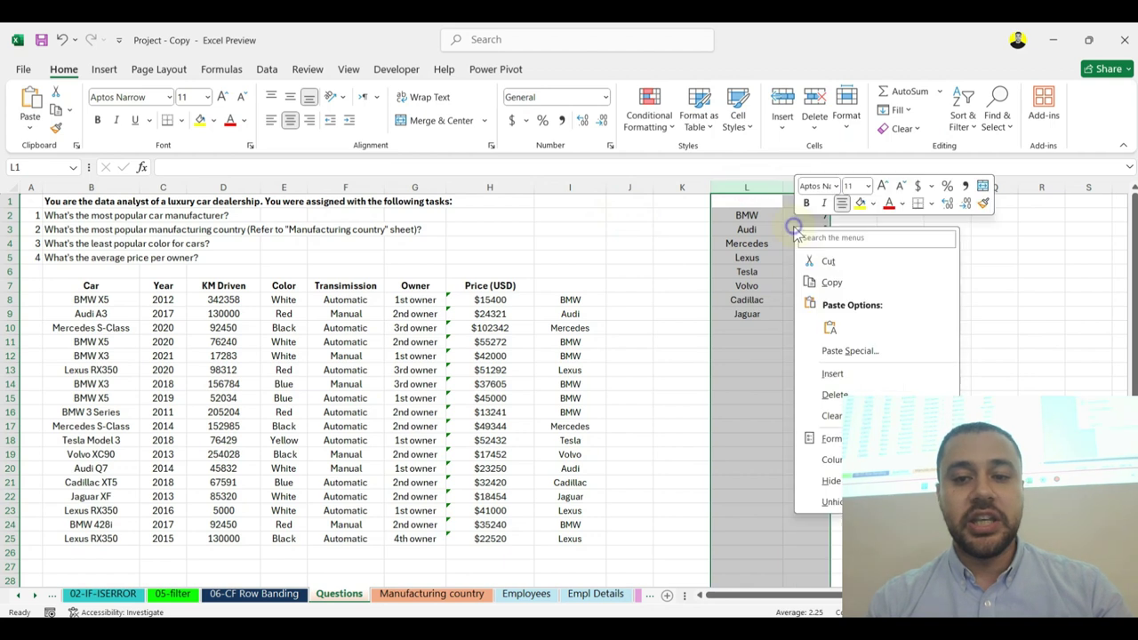
click(822, 260)
right_click(769, 231)
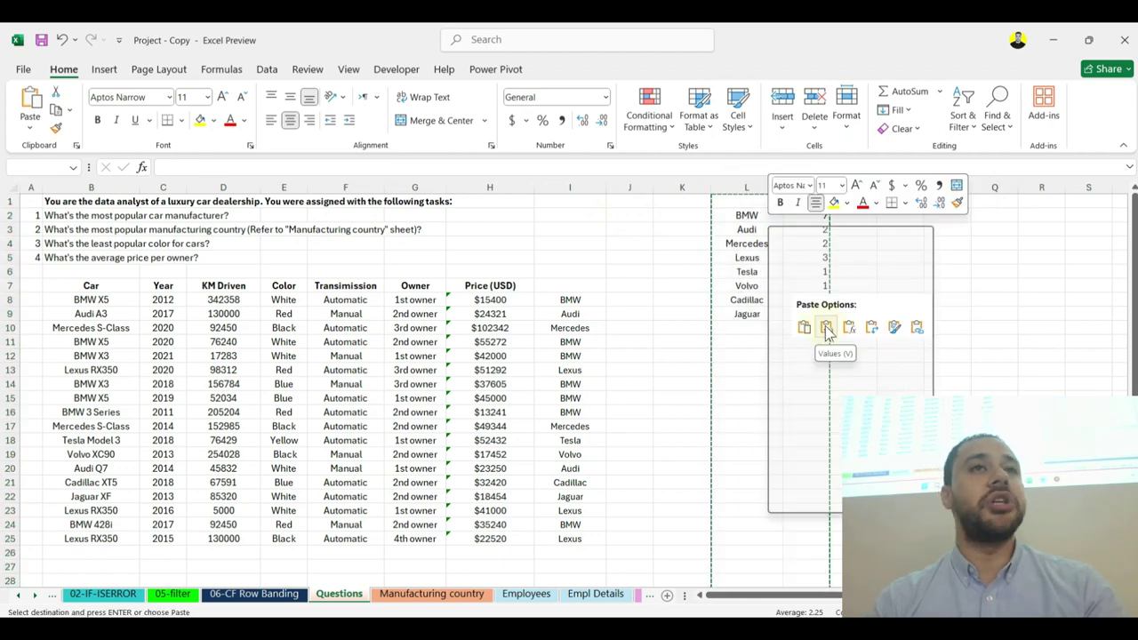
click(825, 327)
Step: Confirm brand cells like BMW and Tesla are plain text, then clear the copy outline
click(748, 258)
click(748, 230)
click(749, 215)
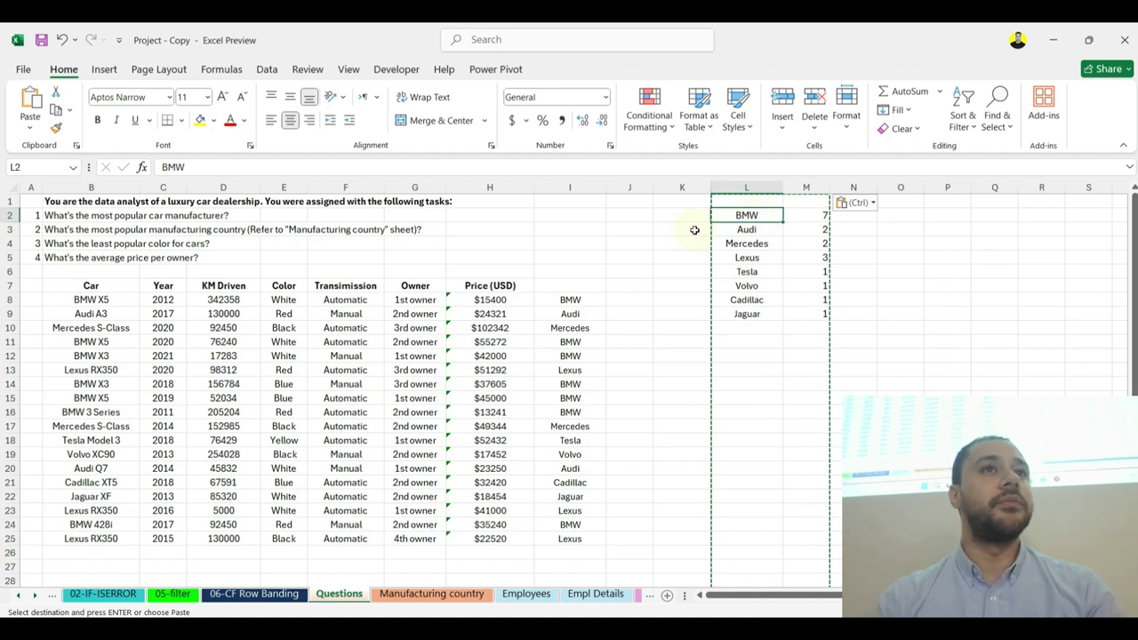
click(746, 272)
key(Escape)
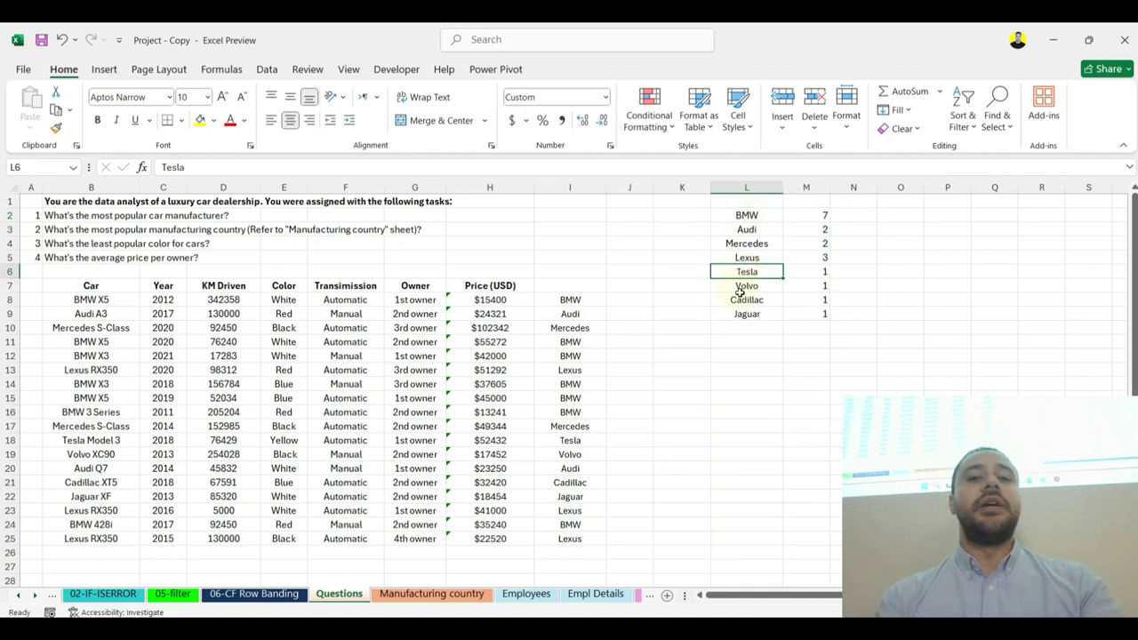
drag(91, 216, 223, 217)
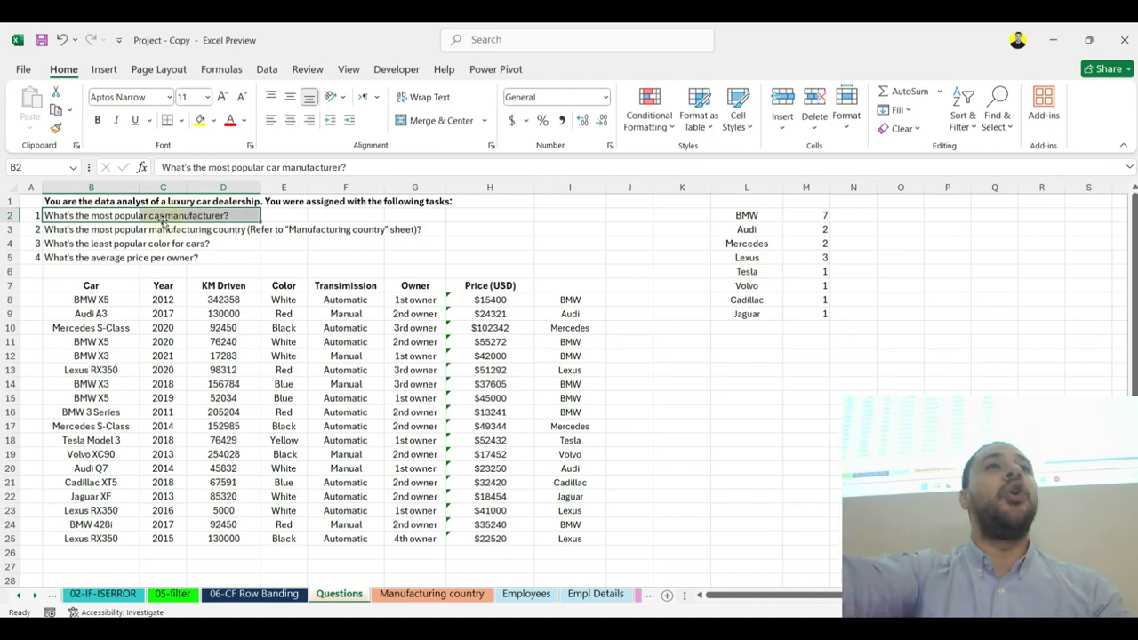
click(94, 232)
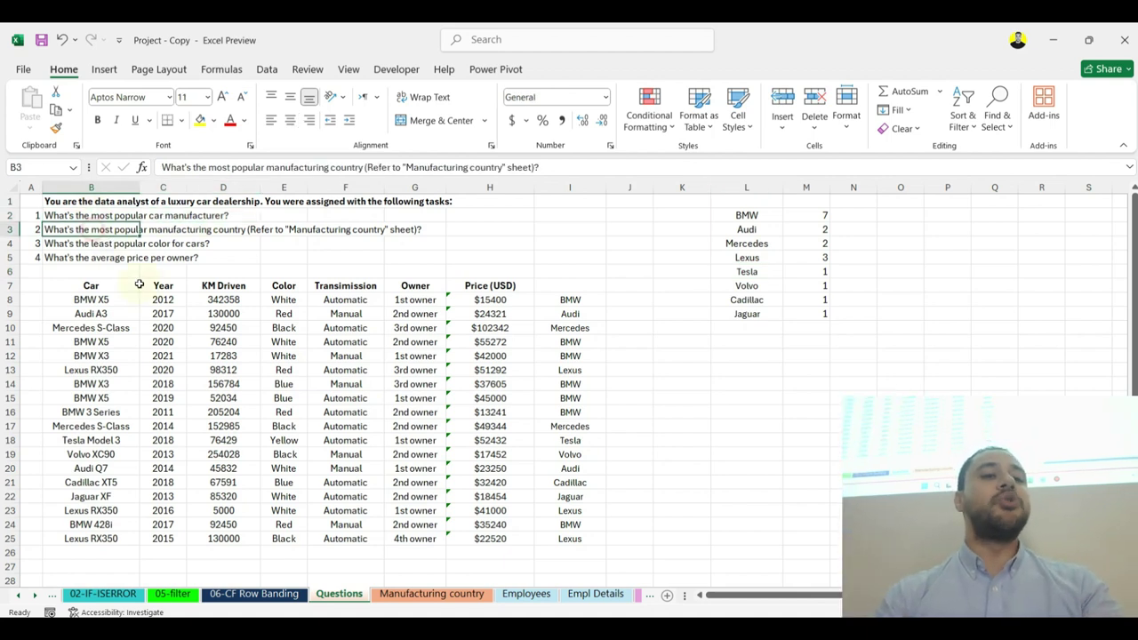
click(241, 233)
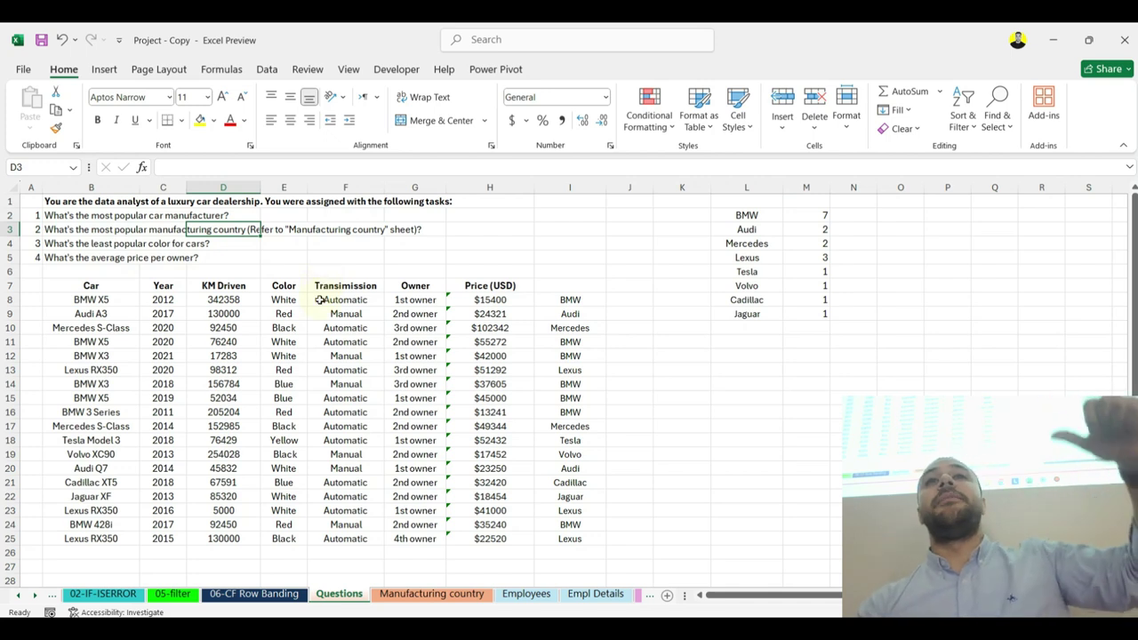
click(424, 600)
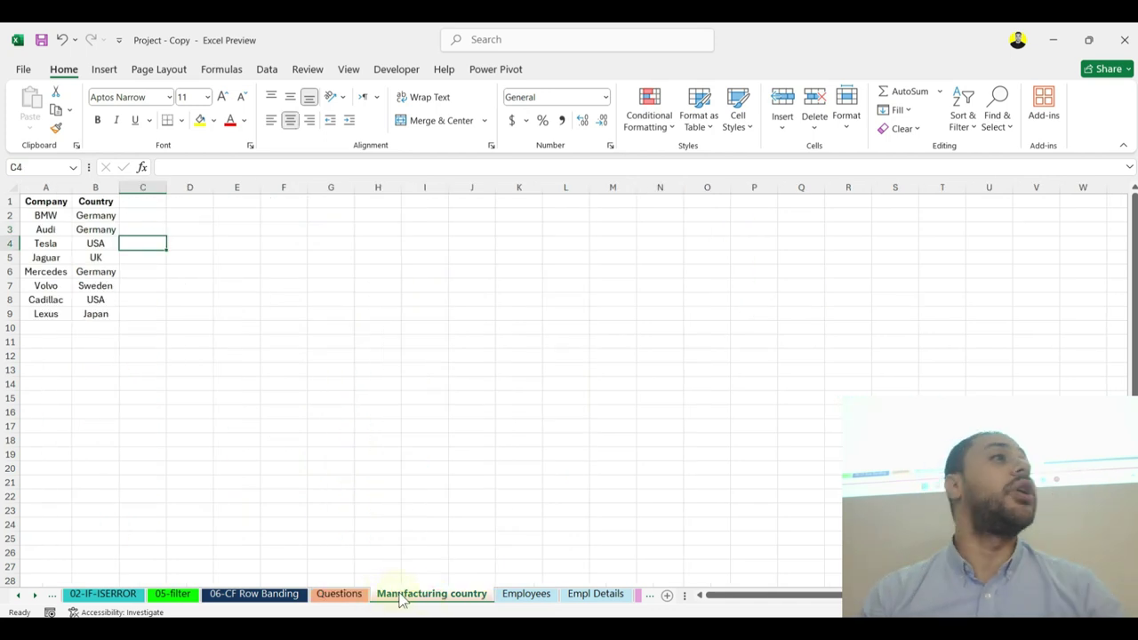
click(338, 593)
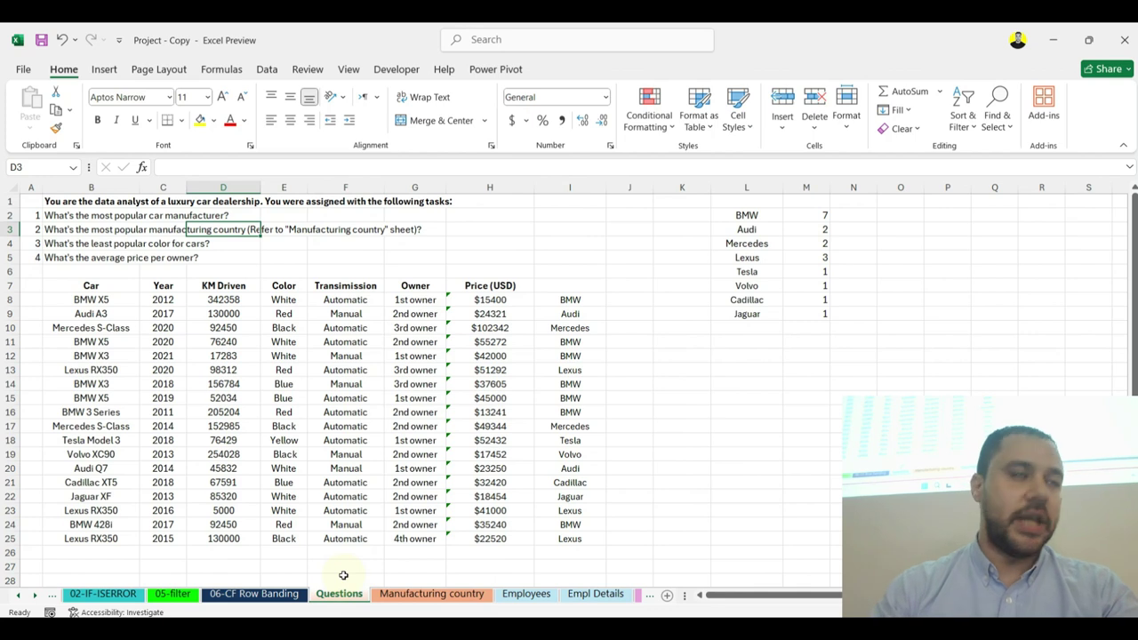
click(861, 218)
Step: Add the heading 'Country' in N1
click(863, 203)
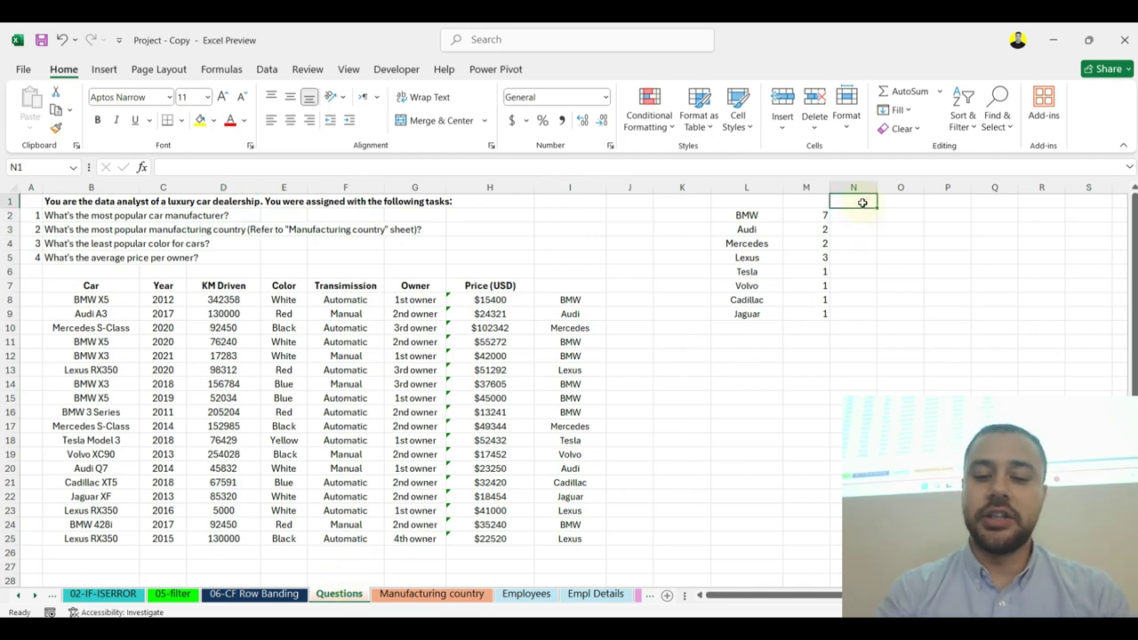
text(Country)
key(Return)
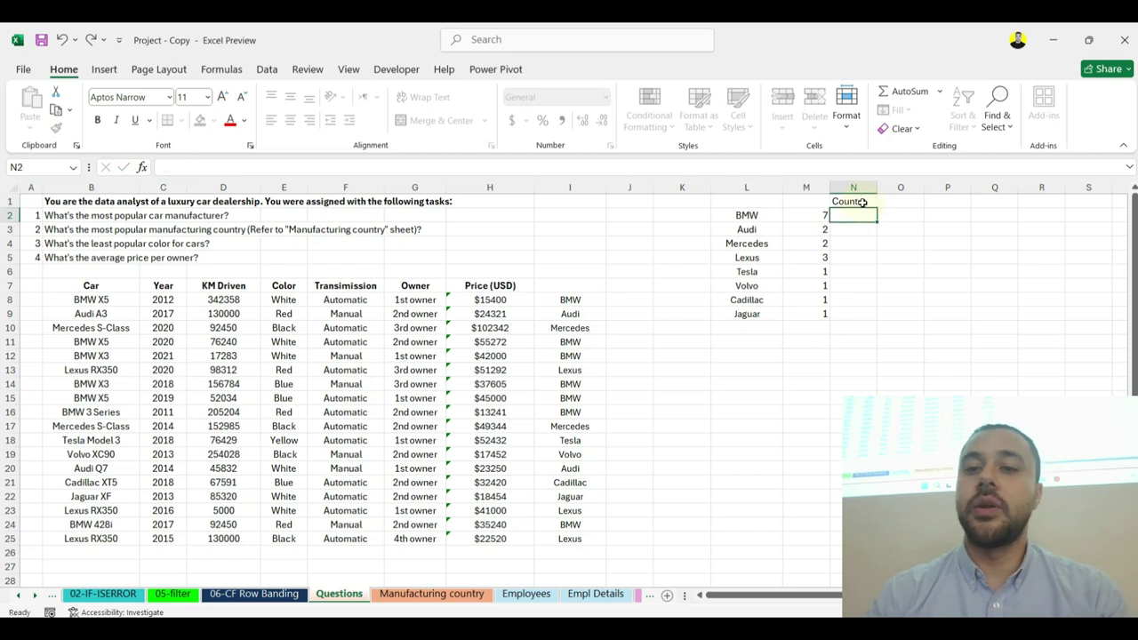
Step: In N2 enter =VLOOKUP(L2,'Manufacturing country'!A:B,2,0) to find BMW's country
text(=c)
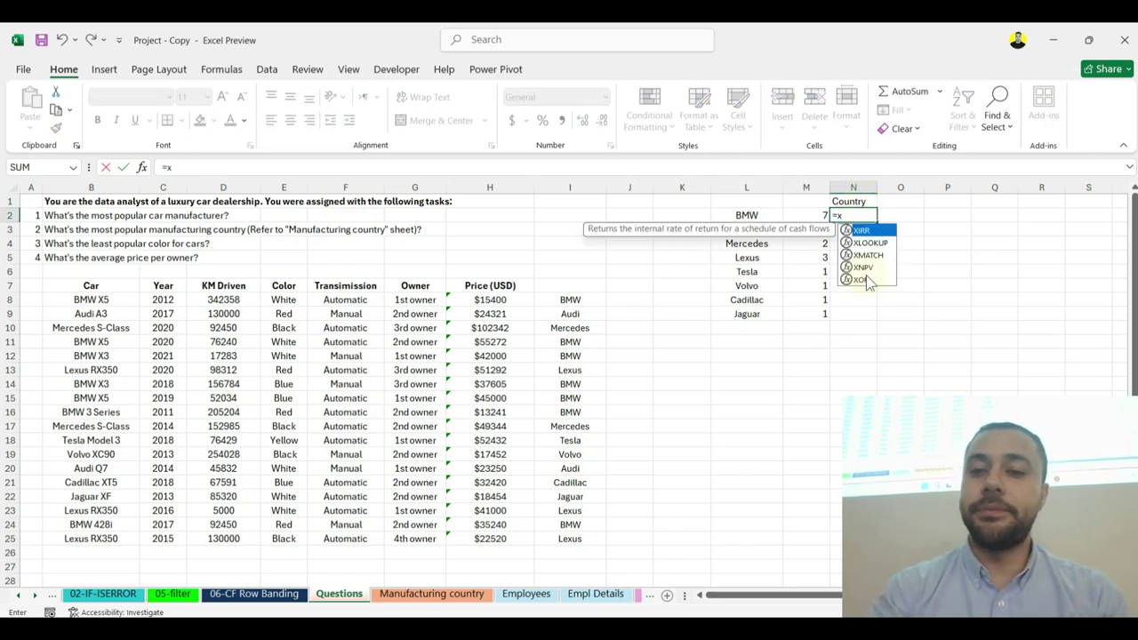
text(vl)
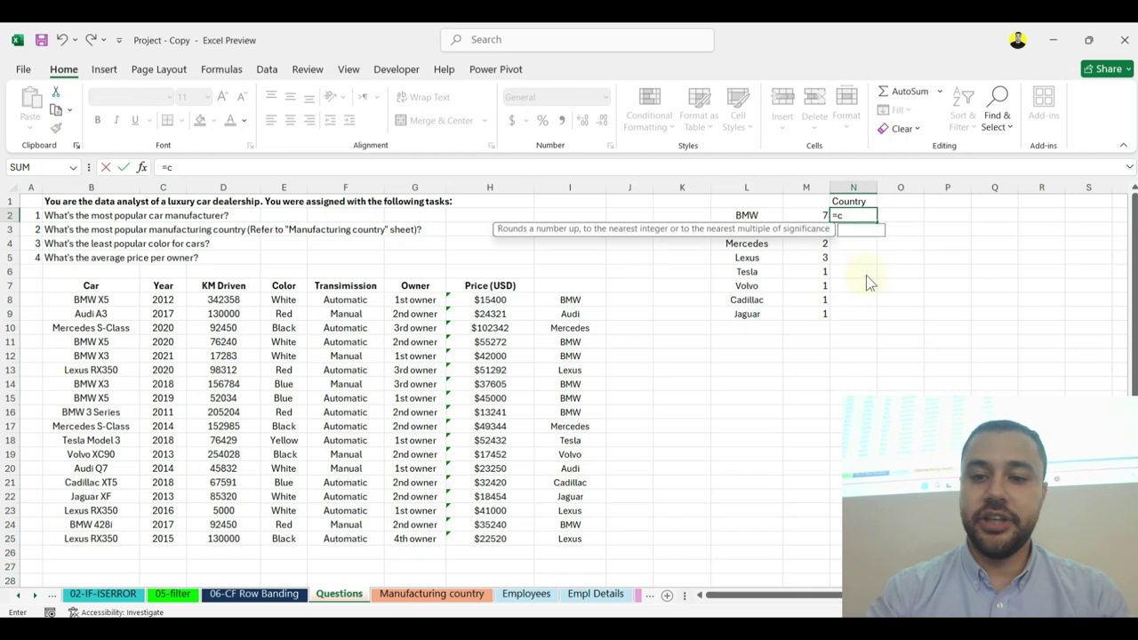
key(BackSpace)
key(BackSpace)
key(BackSpace)
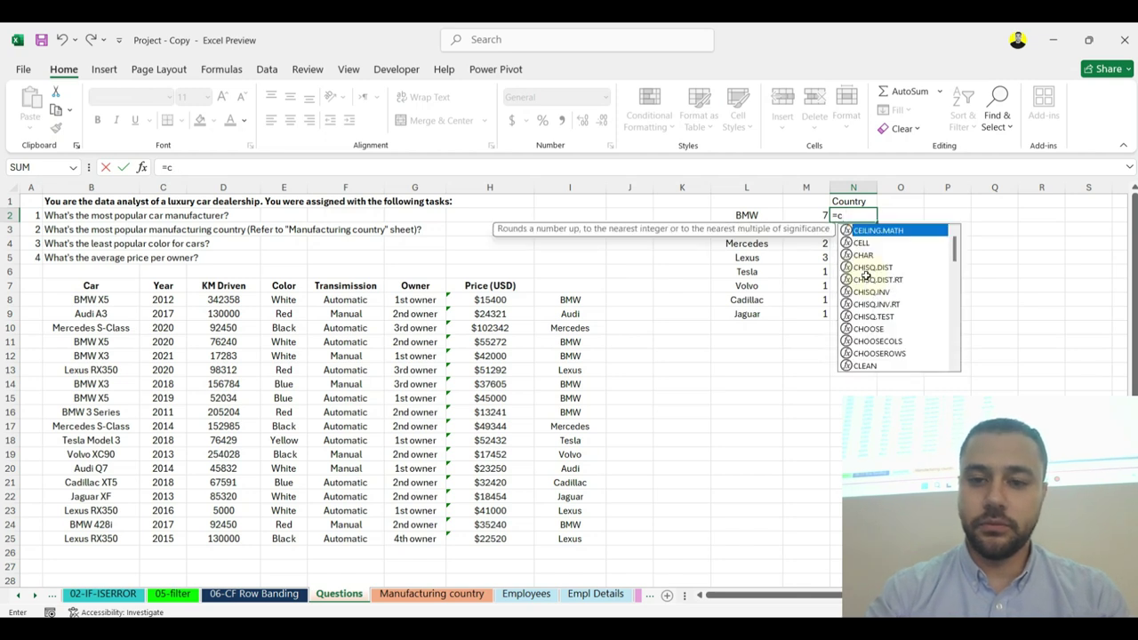
text(vl)
key(Tab)
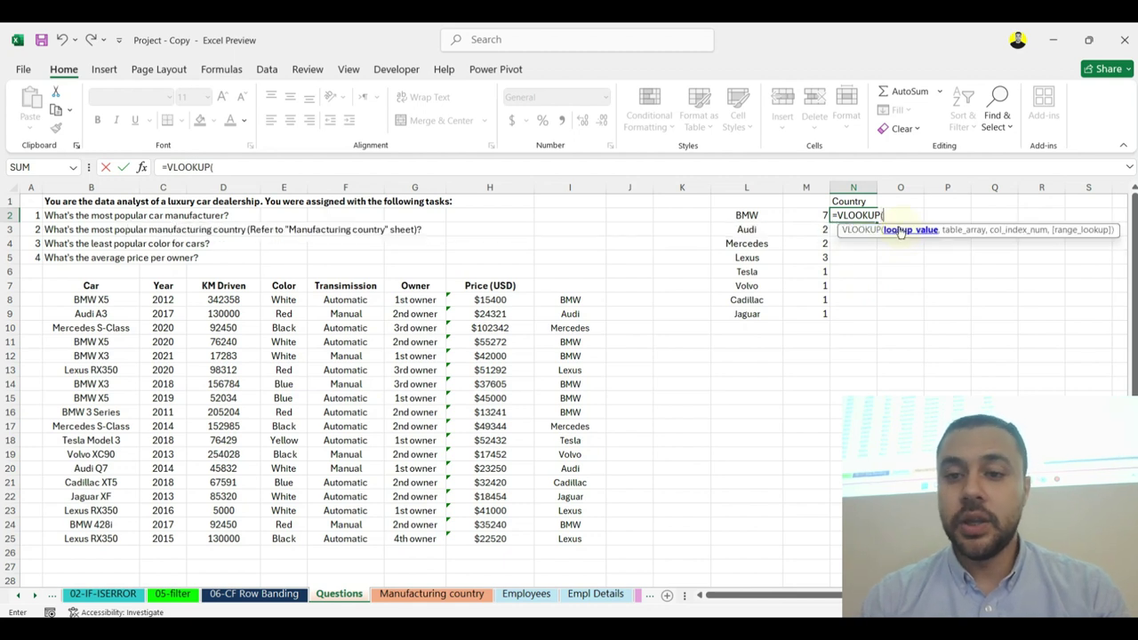
click(763, 215)
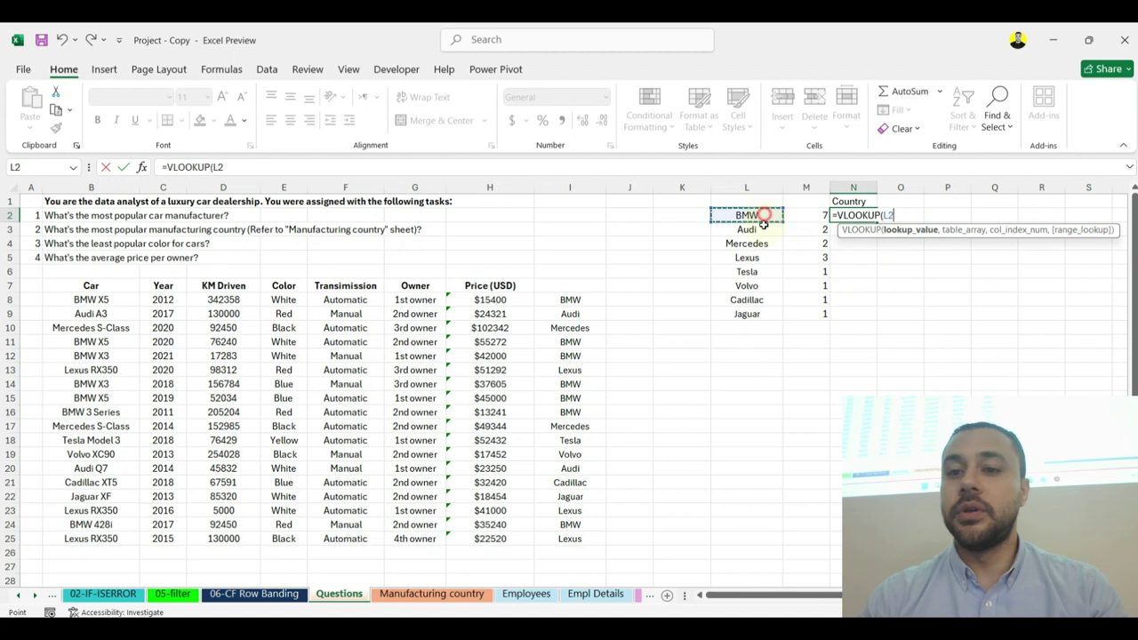
text(,)
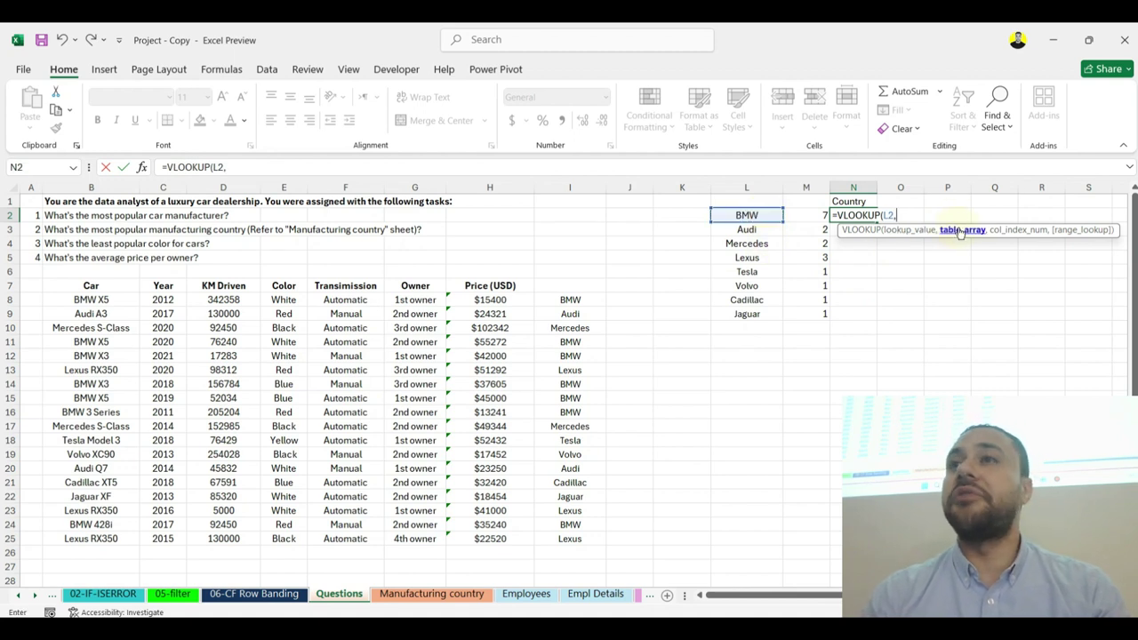
click(436, 594)
drag(45, 186, 117, 181)
text(,)
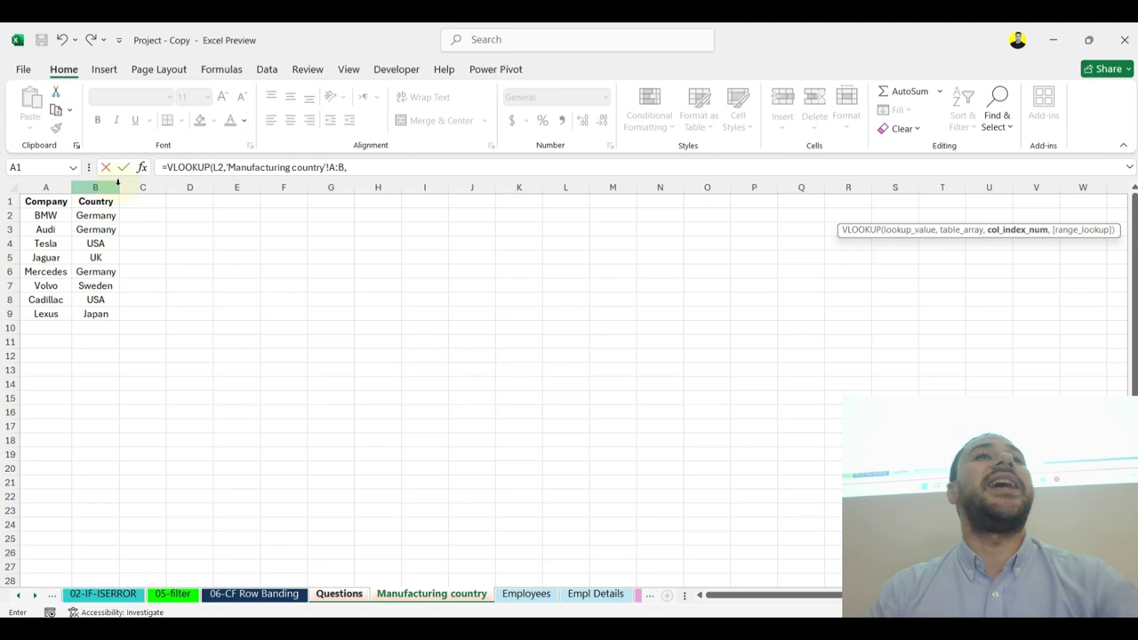
text(2)
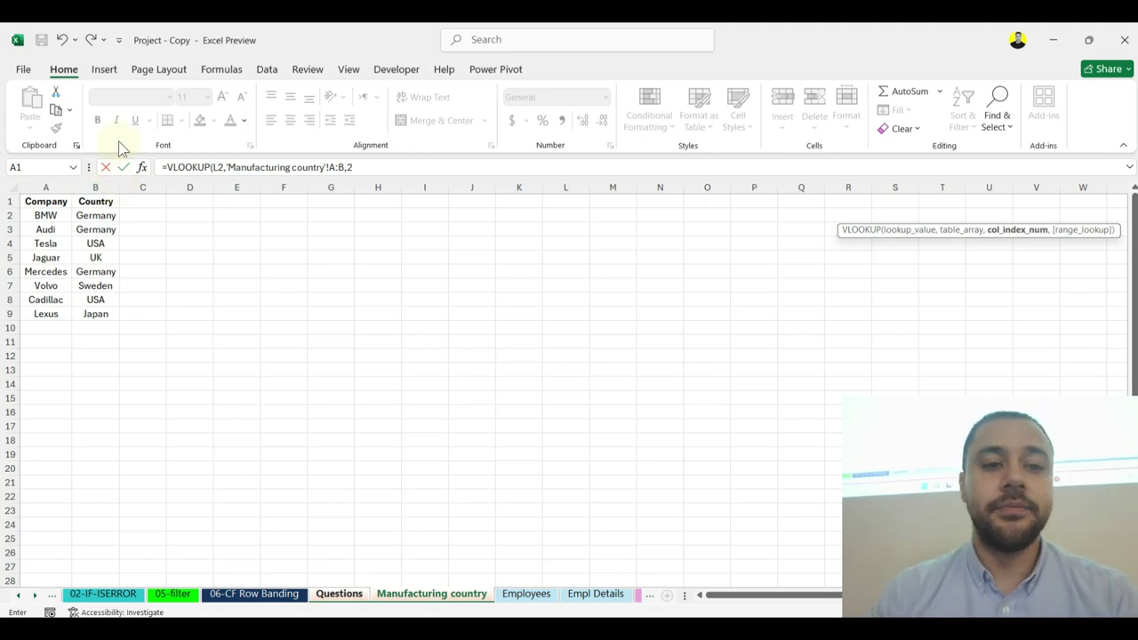
text(,)
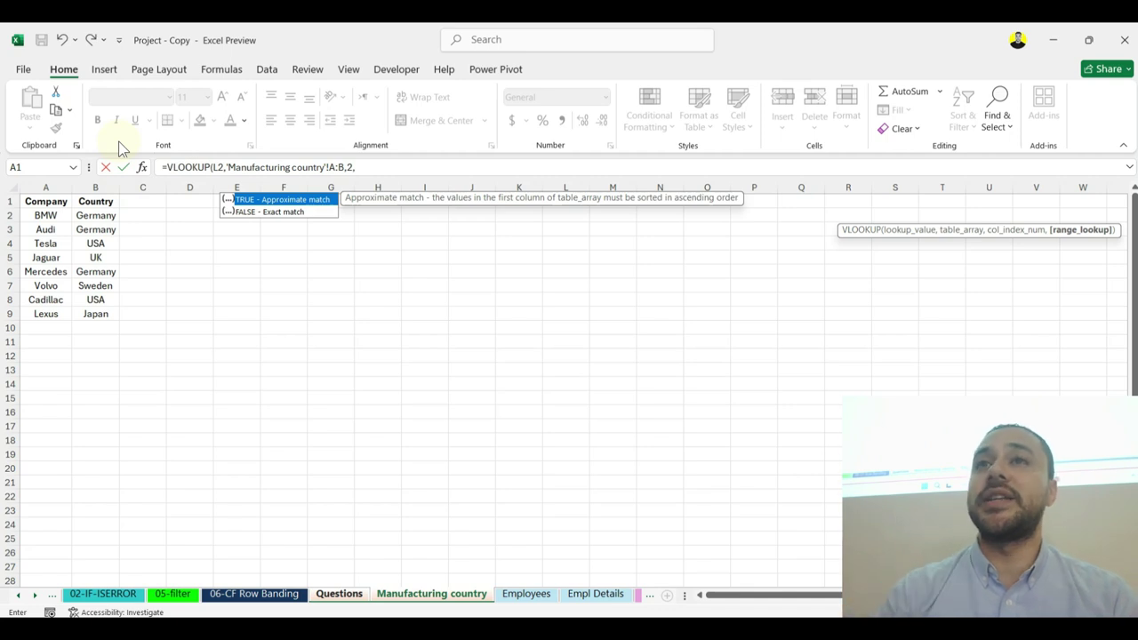
text(0)
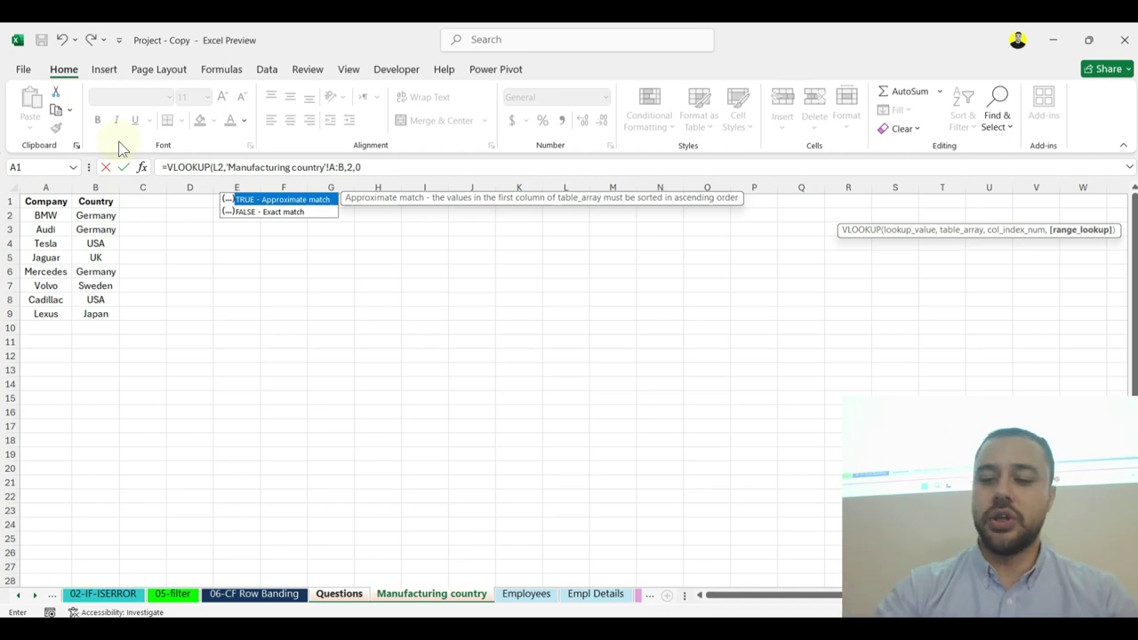
key(Return)
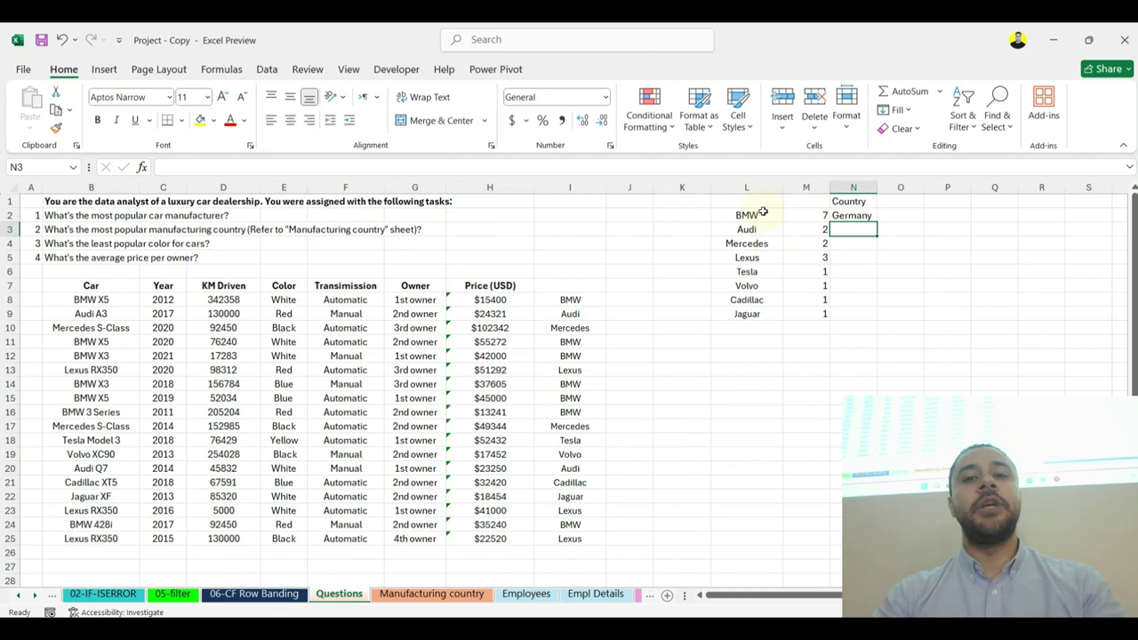
Step: Copy N2's lookup down to N9, listing Germany, Japan, USA, Sweden and UK
click(862, 219)
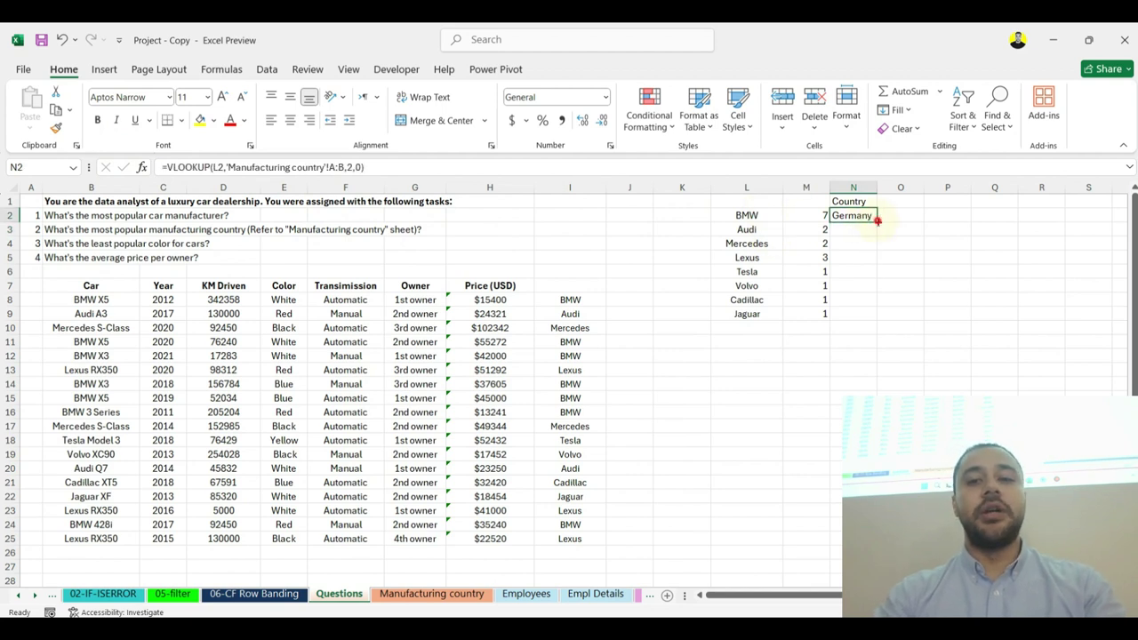
double_click(877, 221)
click(864, 287)
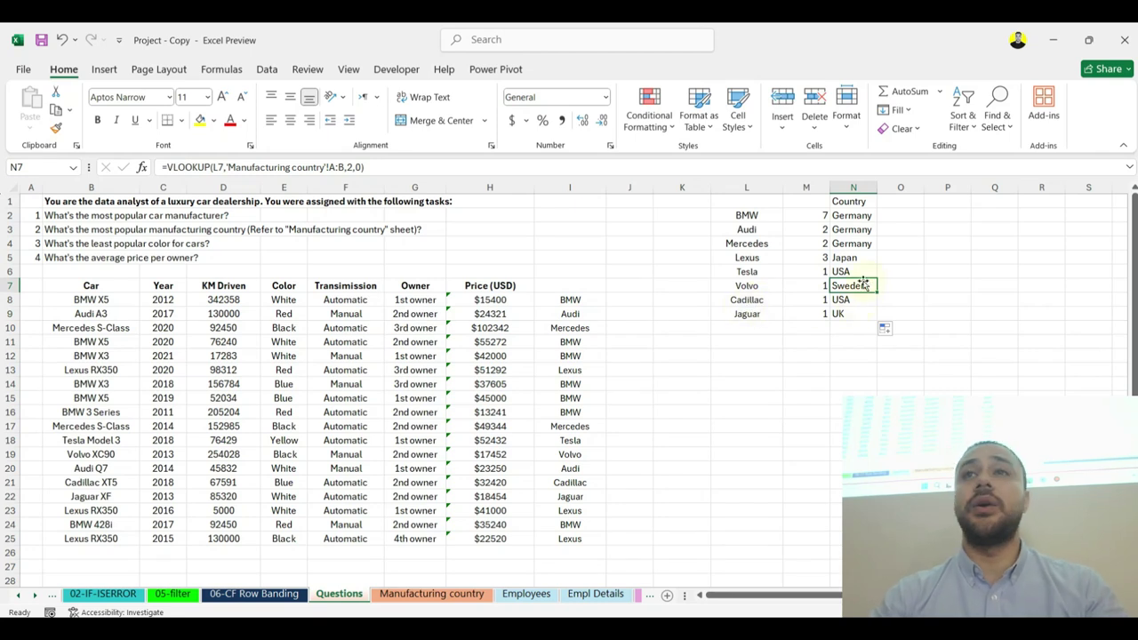
Step: Centre-align the values in columns L through N
drag(756, 186, 853, 187)
click(291, 121)
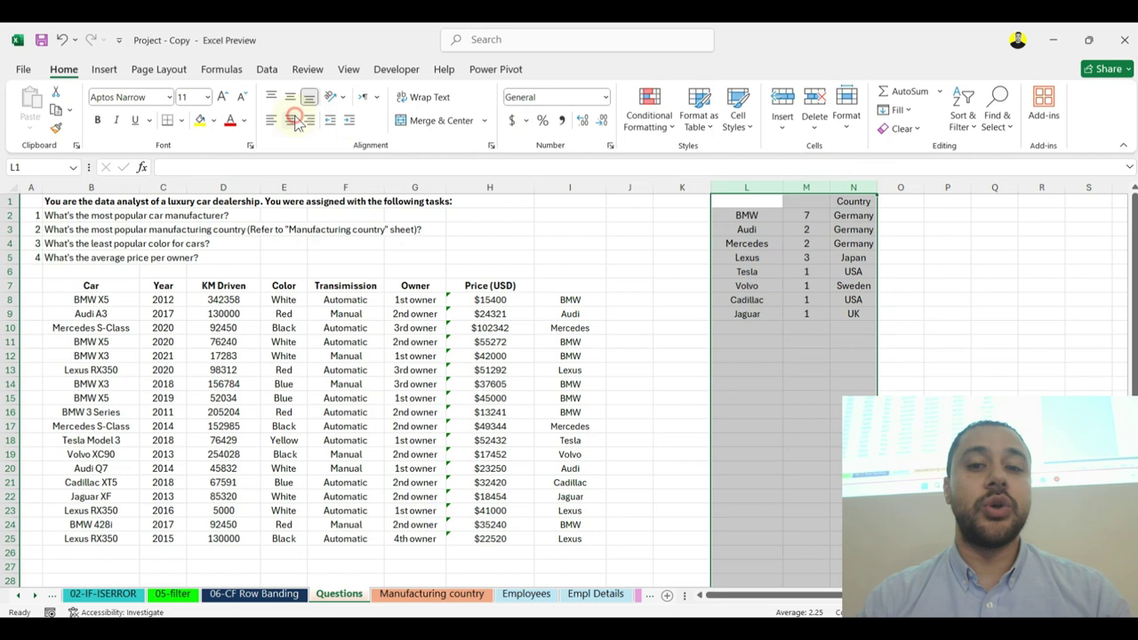
click(155, 229)
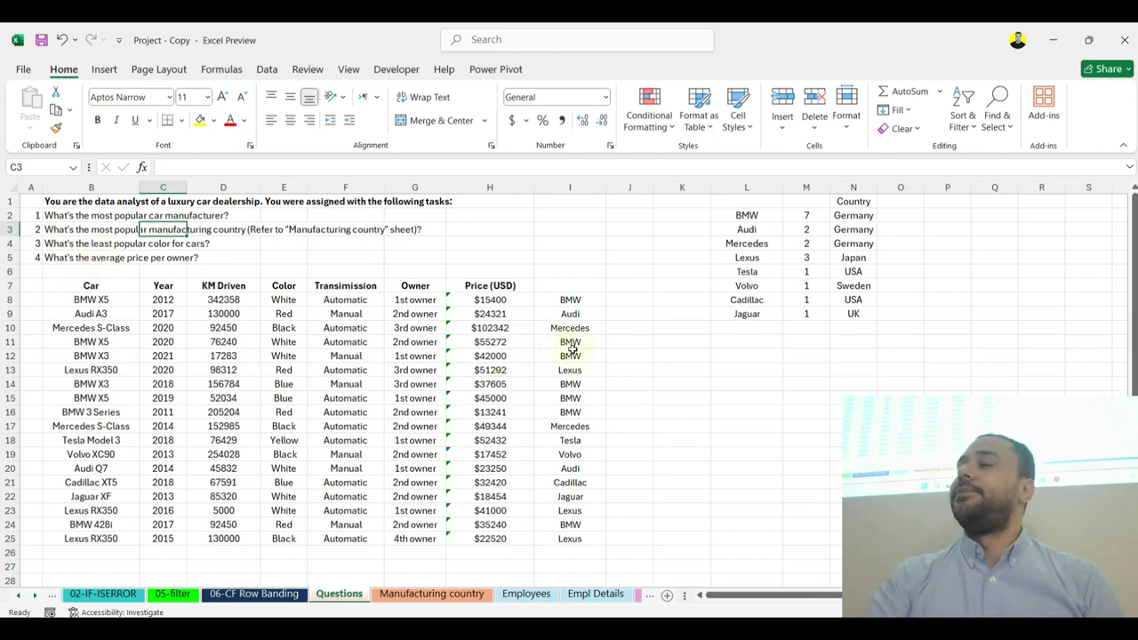
drag(746, 188, 853, 187)
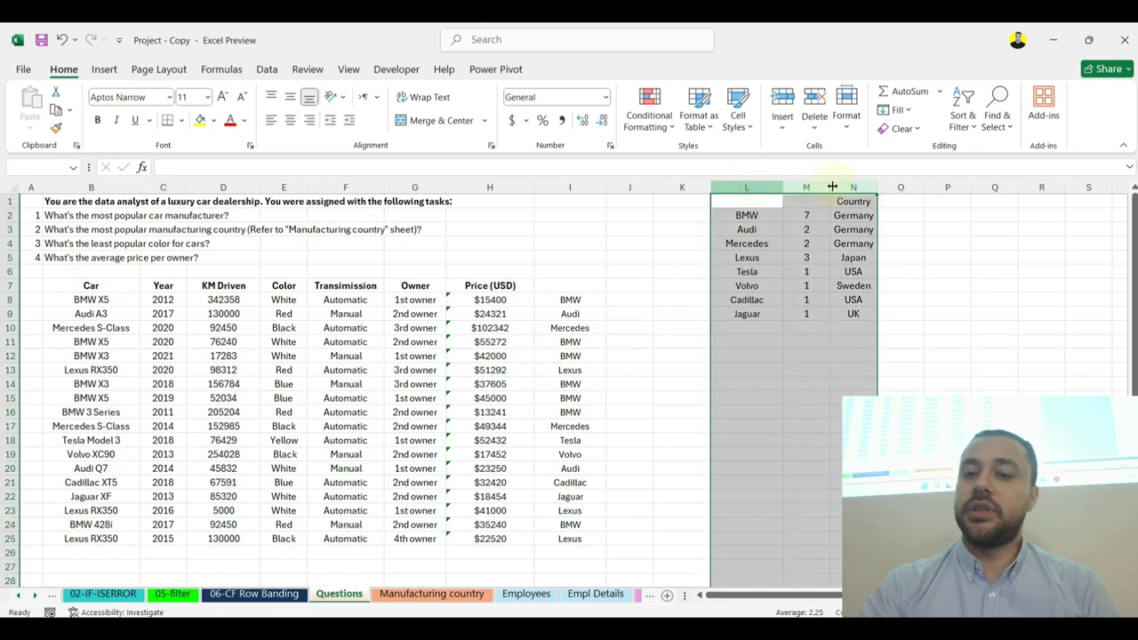
click(763, 348)
click(752, 355)
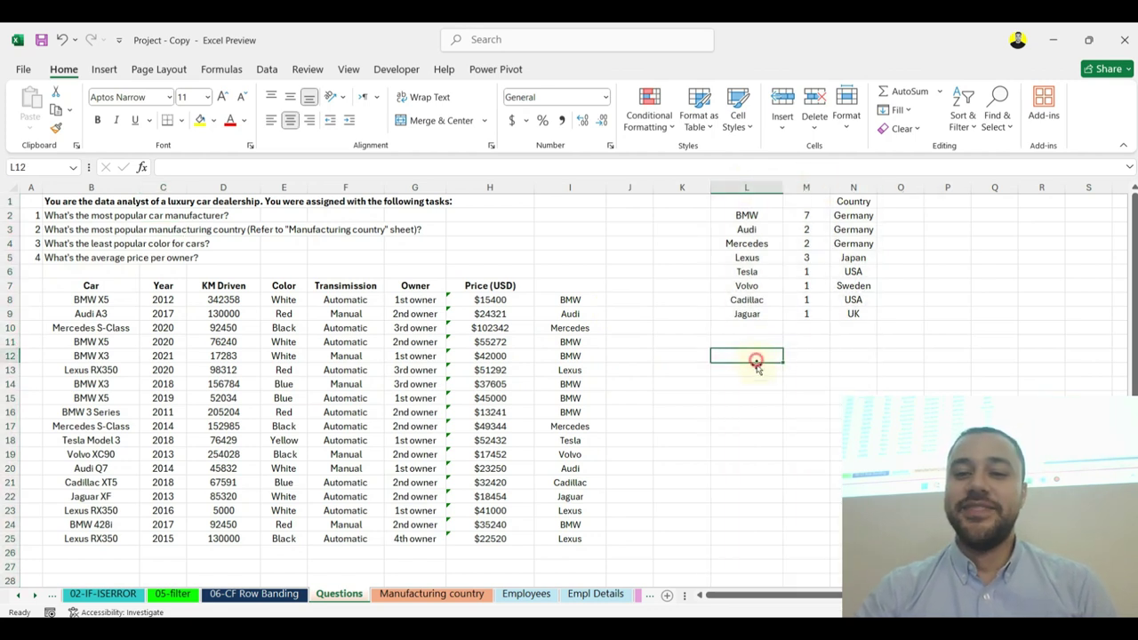
click(963, 202)
click(980, 202)
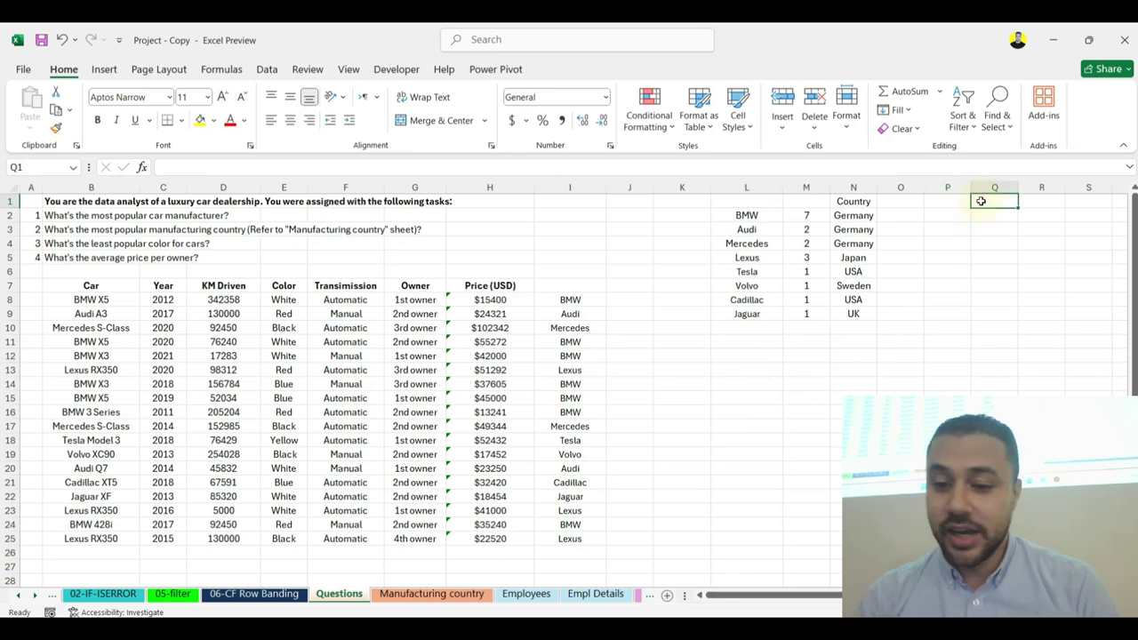
Step: List the distinct car colours in Q1 with =UNIQUE(E7:E25)
text(=)
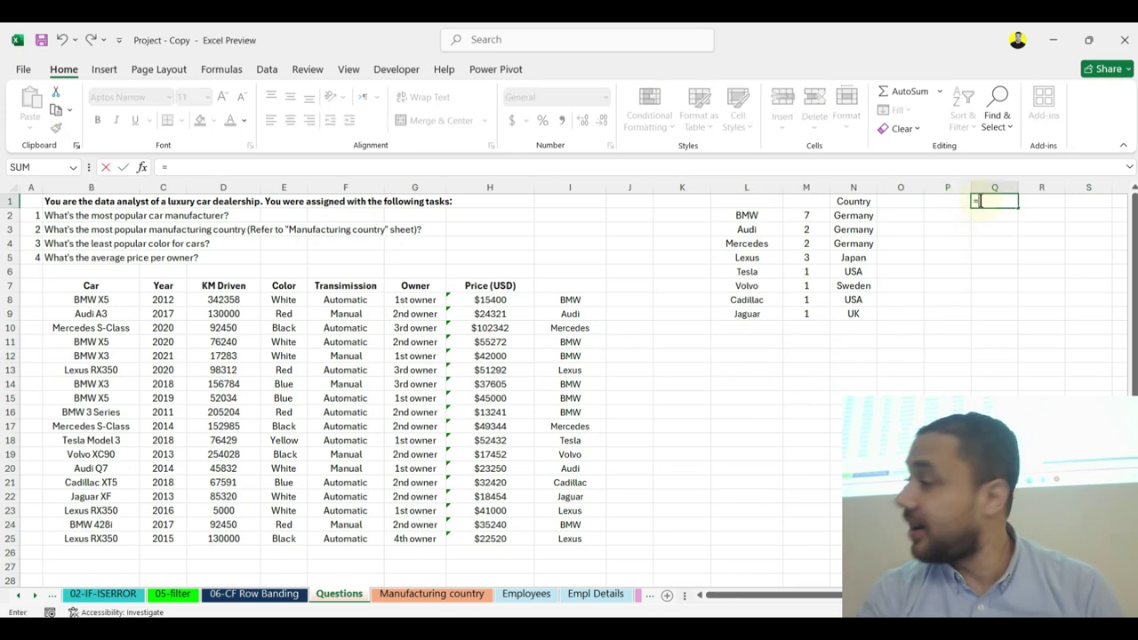
text(uni)
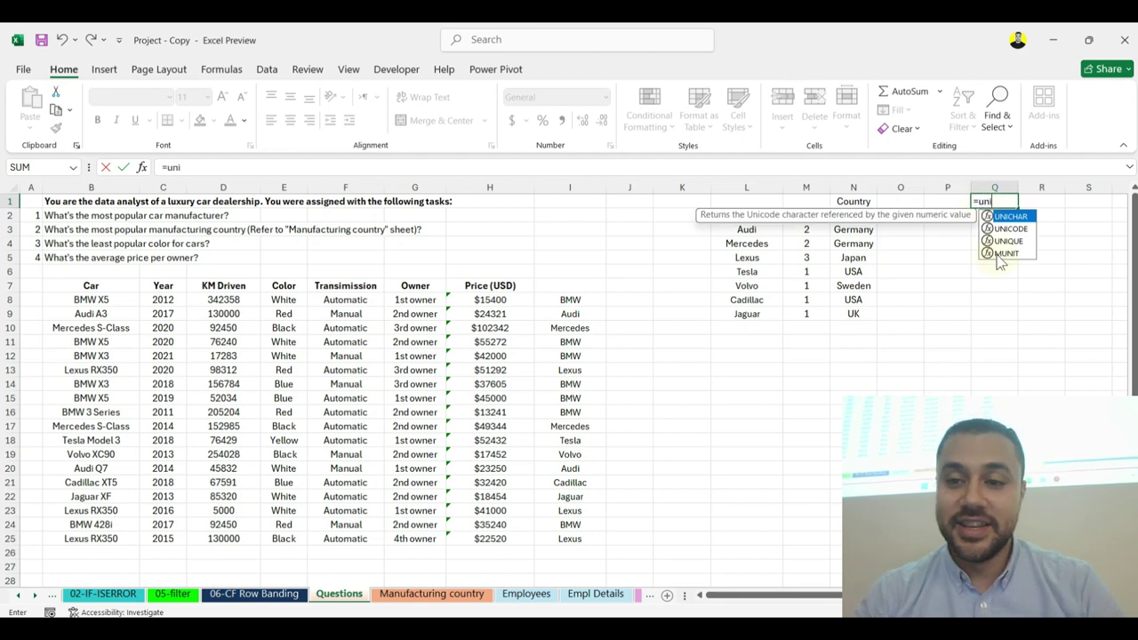
double_click(1014, 241)
click(284, 286)
drag(286, 294, 302, 539)
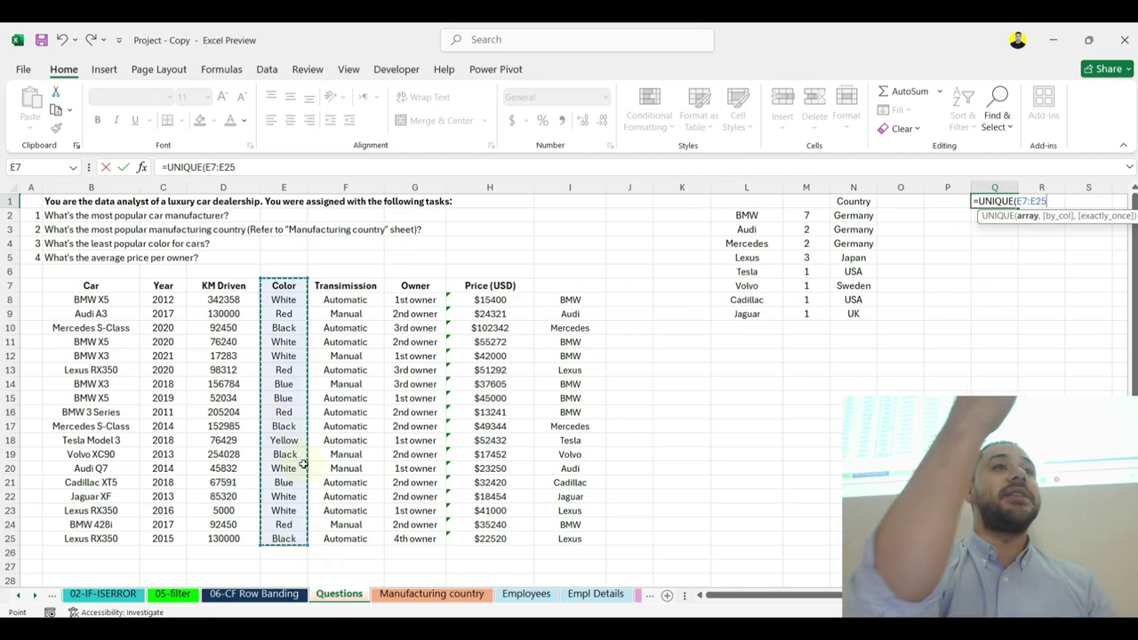
key(Return)
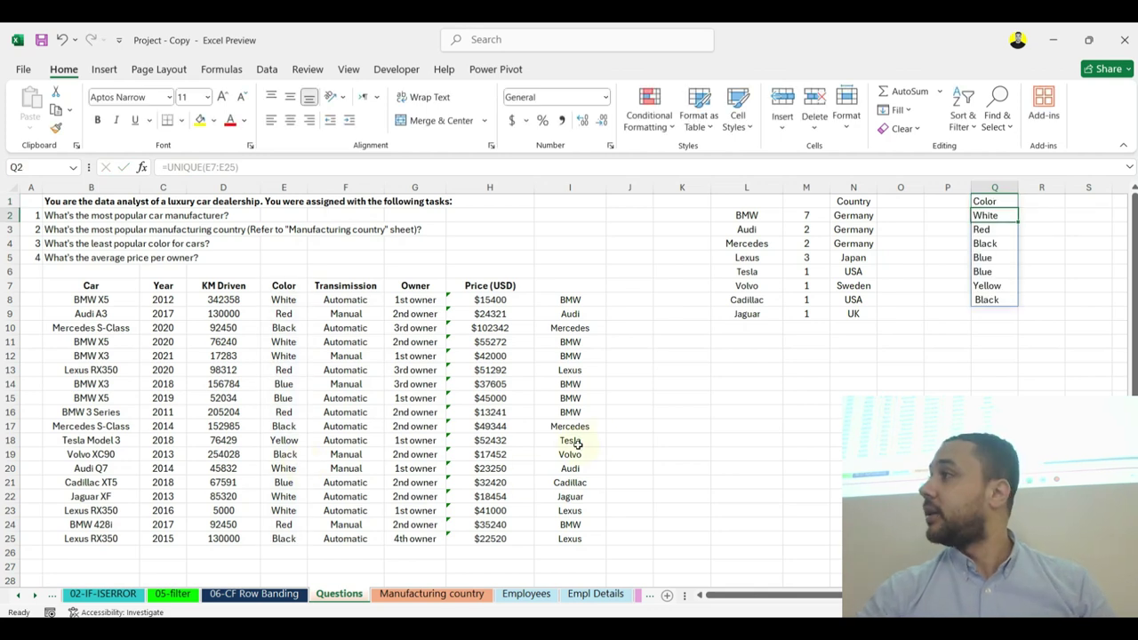
Step: Count each colour with =COUNTIF(E:E,Q2) in R2, filled down to R8
click(1042, 216)
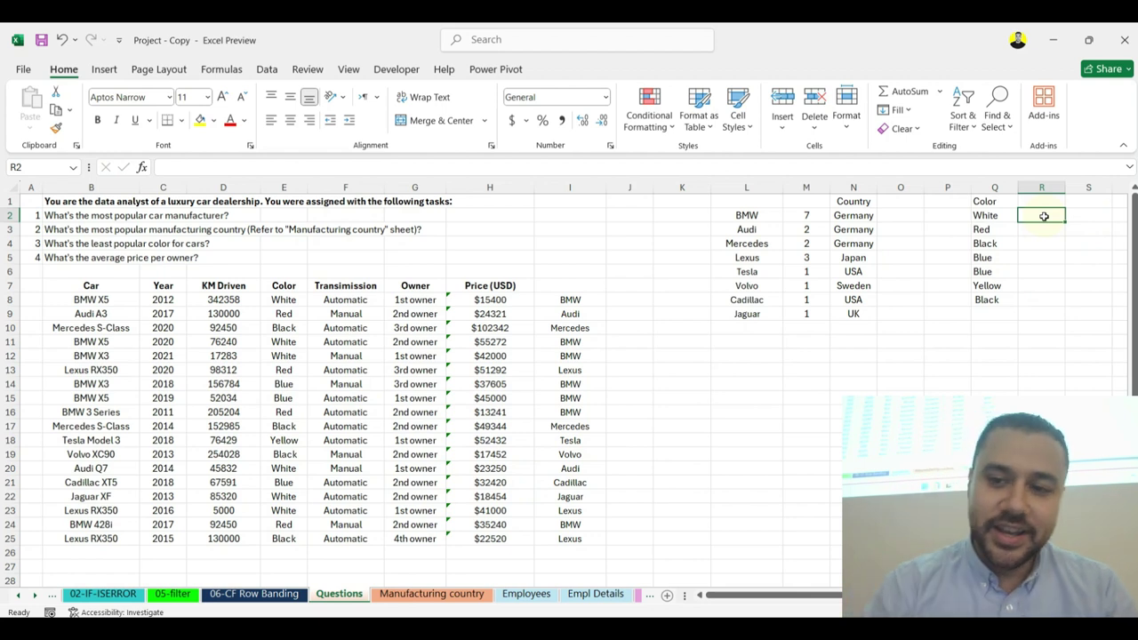
text(=coih)
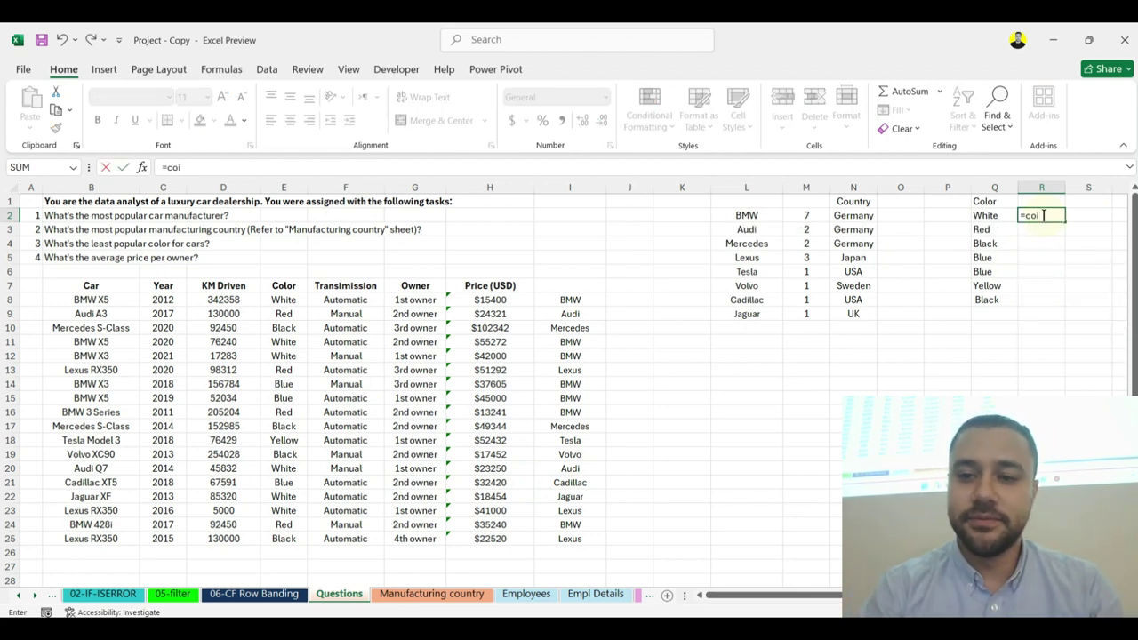
key(BackSpace)
text(u)
key(Down)
key(Down)
key(Down)
key(Tab)
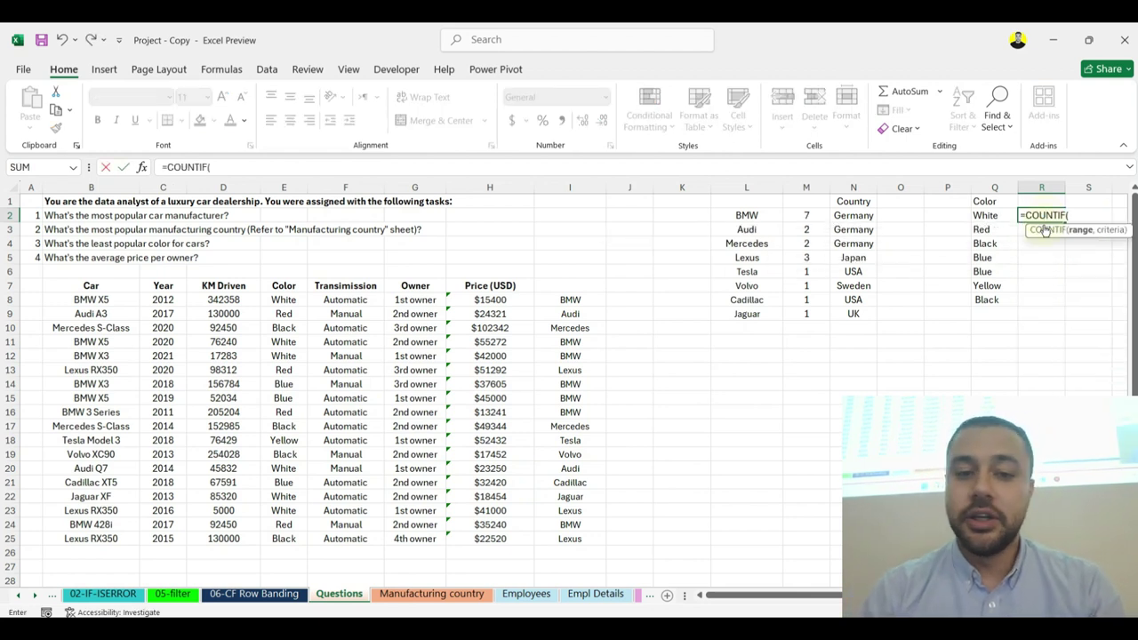
click(284, 189)
text(,)
click(999, 216)
key(Return)
click(1062, 215)
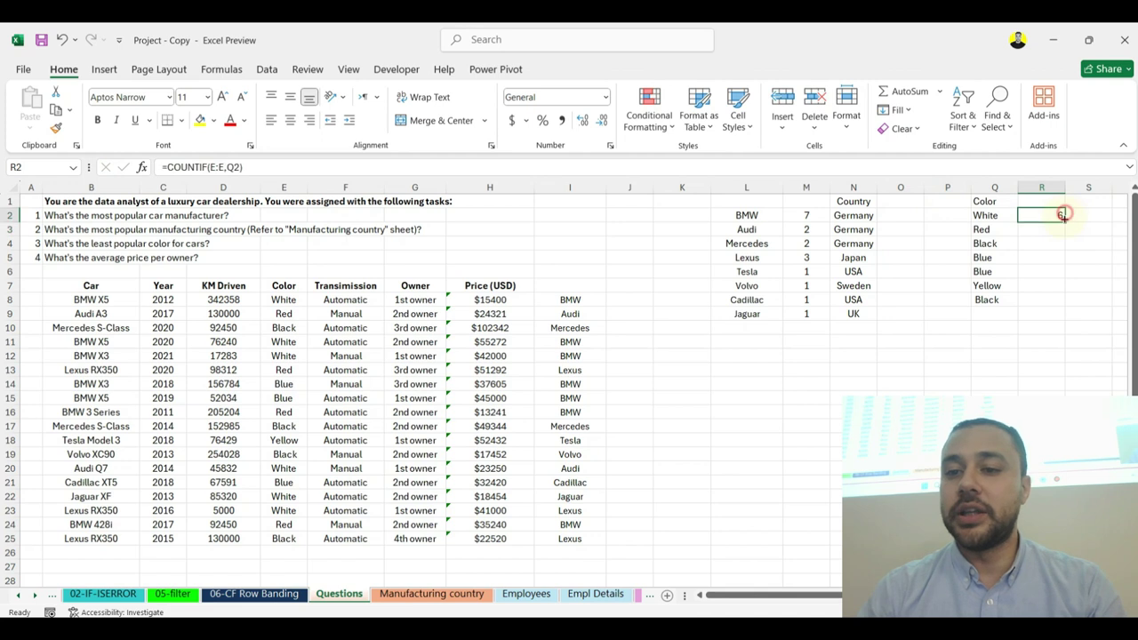
double_click(1063, 215)
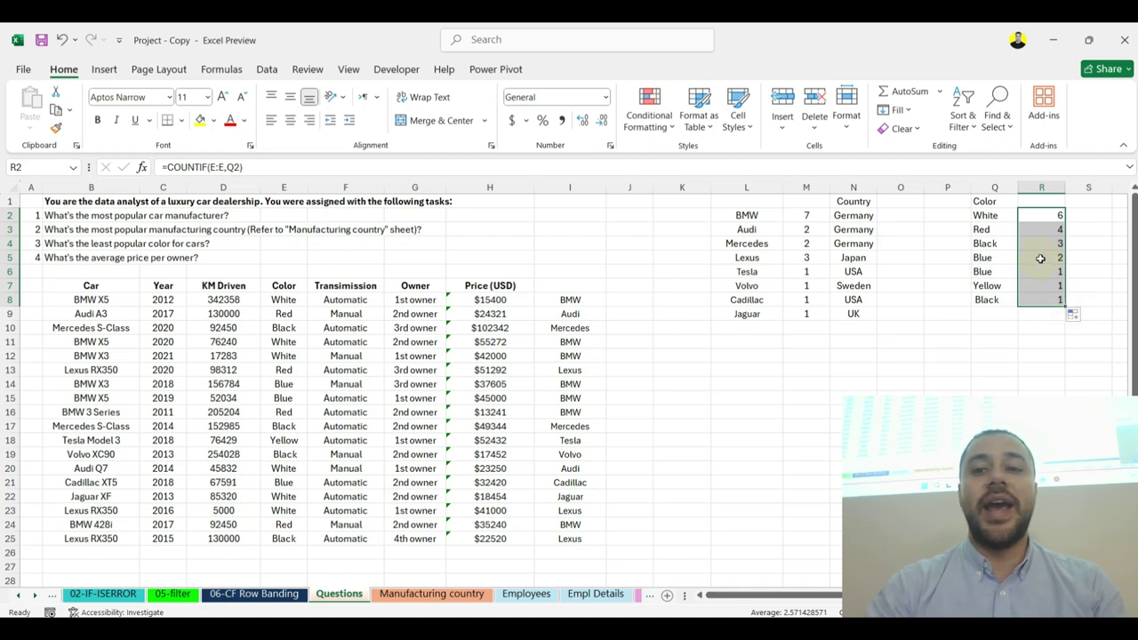
click(1037, 222)
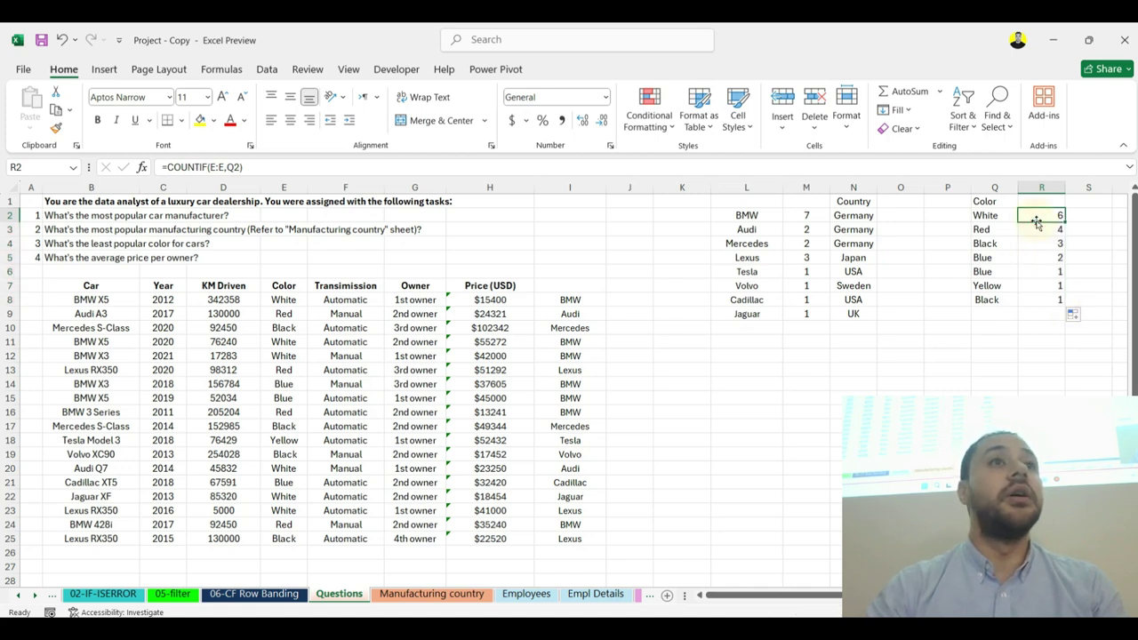
click(995, 272)
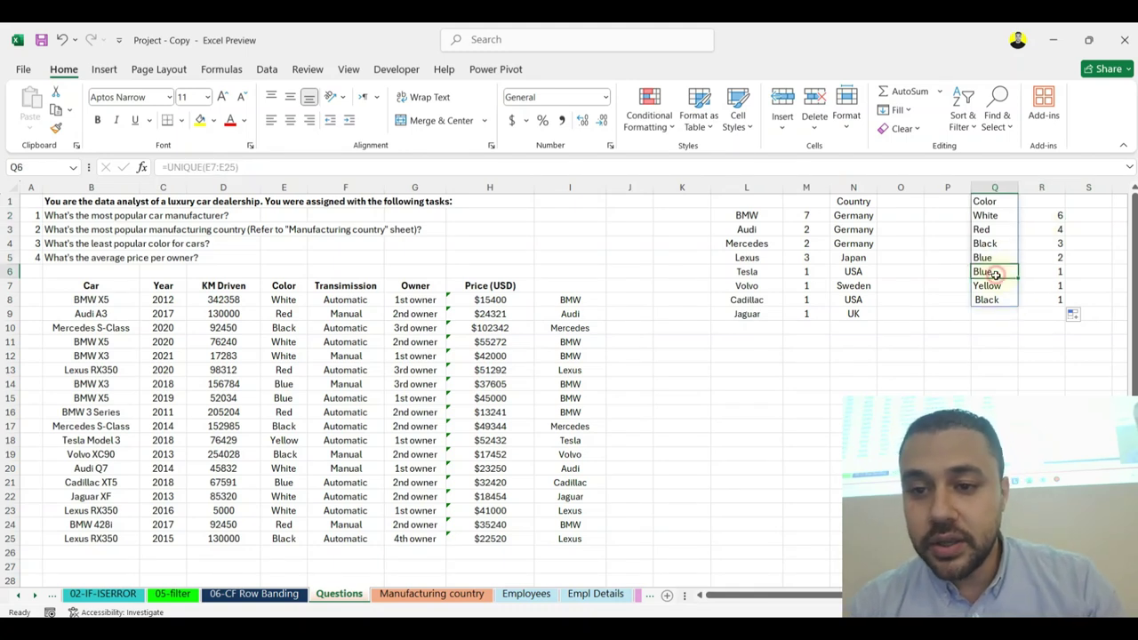
click(295, 316)
click(293, 328)
click(219, 167)
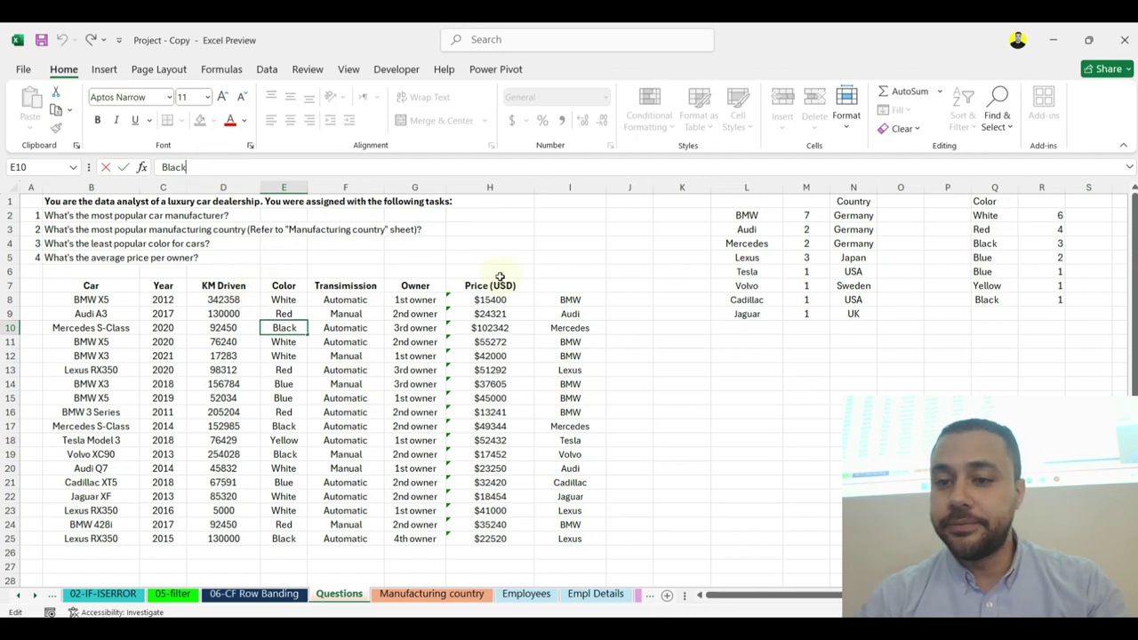
key(Escape)
right_click(344, 188)
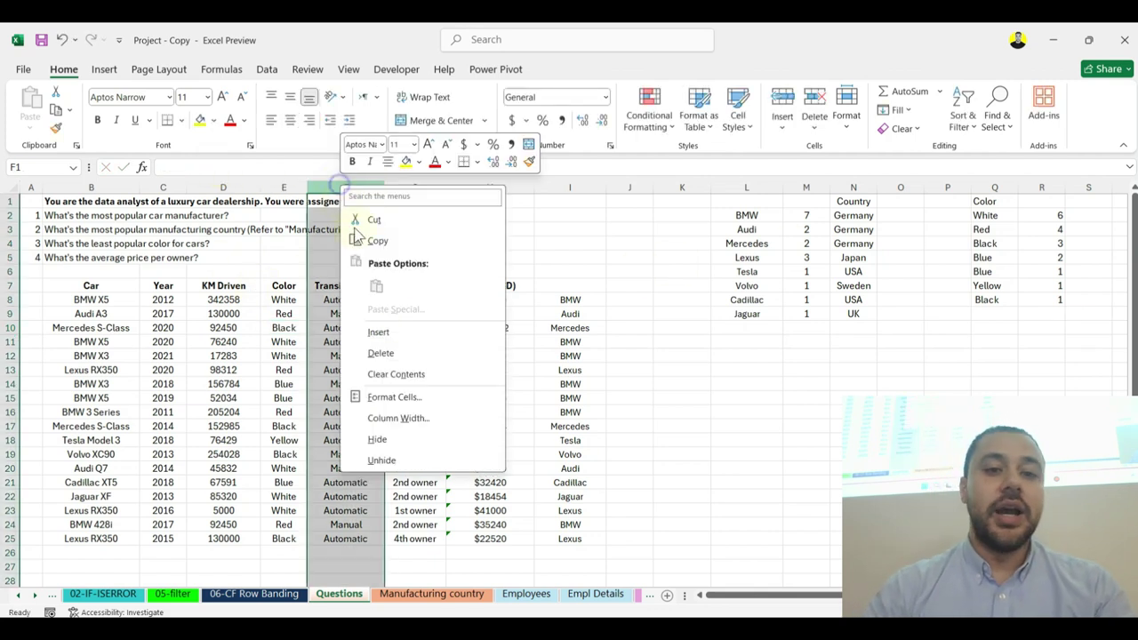
click(407, 330)
click(336, 306)
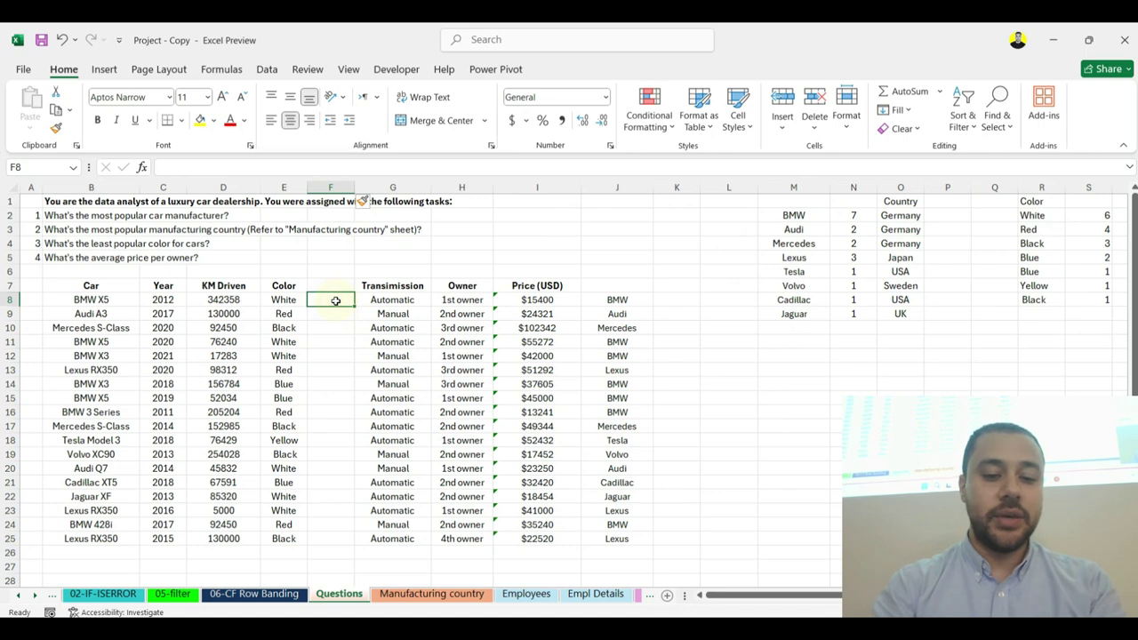
text(=tr)
key(Escape)
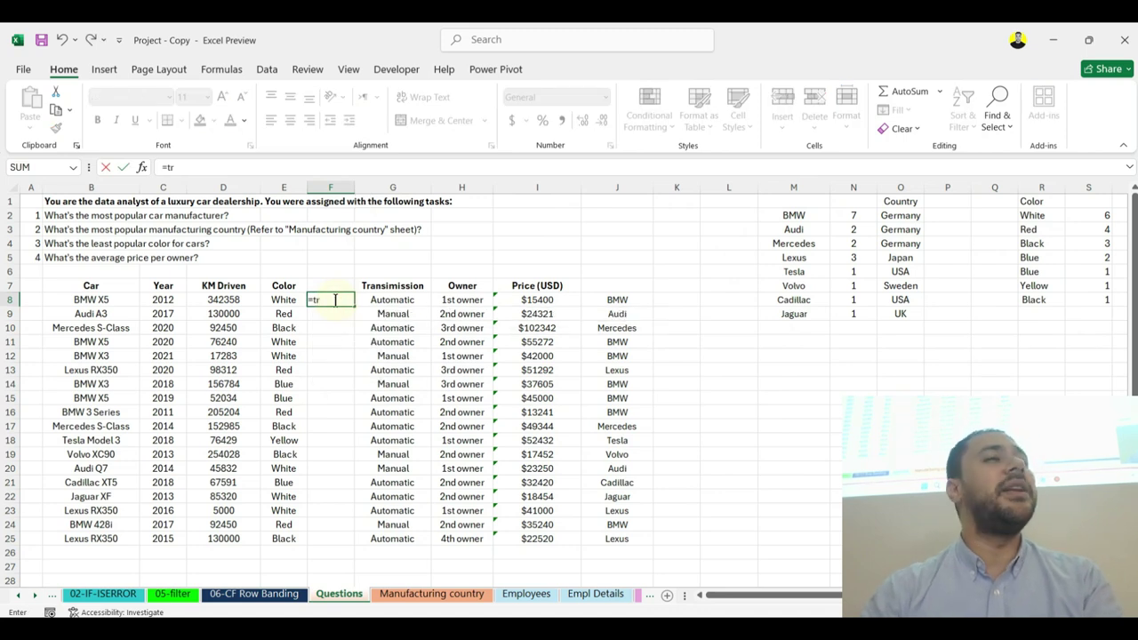
key(Escape)
key(ctrl+z)
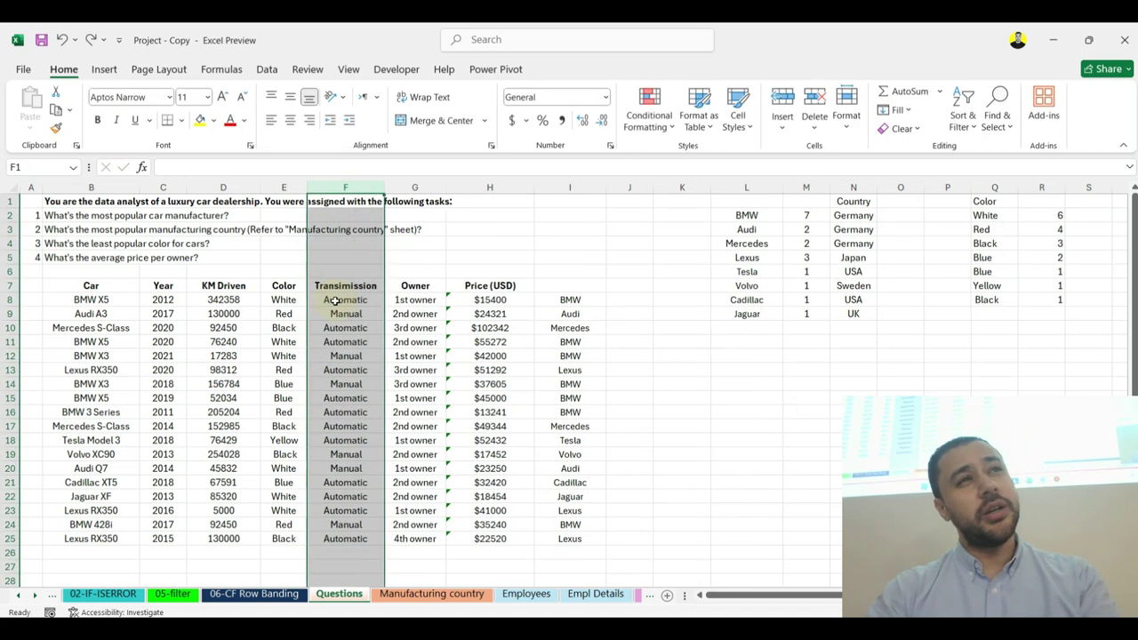
Step: Change Q1's formula to =TRIM(UNIQUE(E7:E25))
click(992, 201)
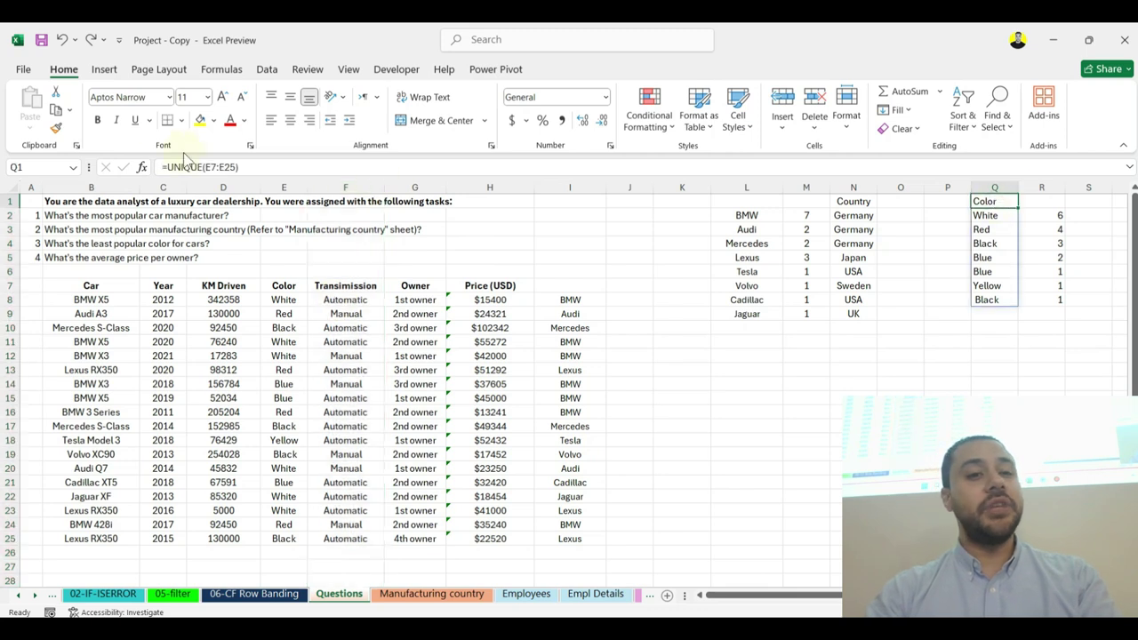
click(170, 169)
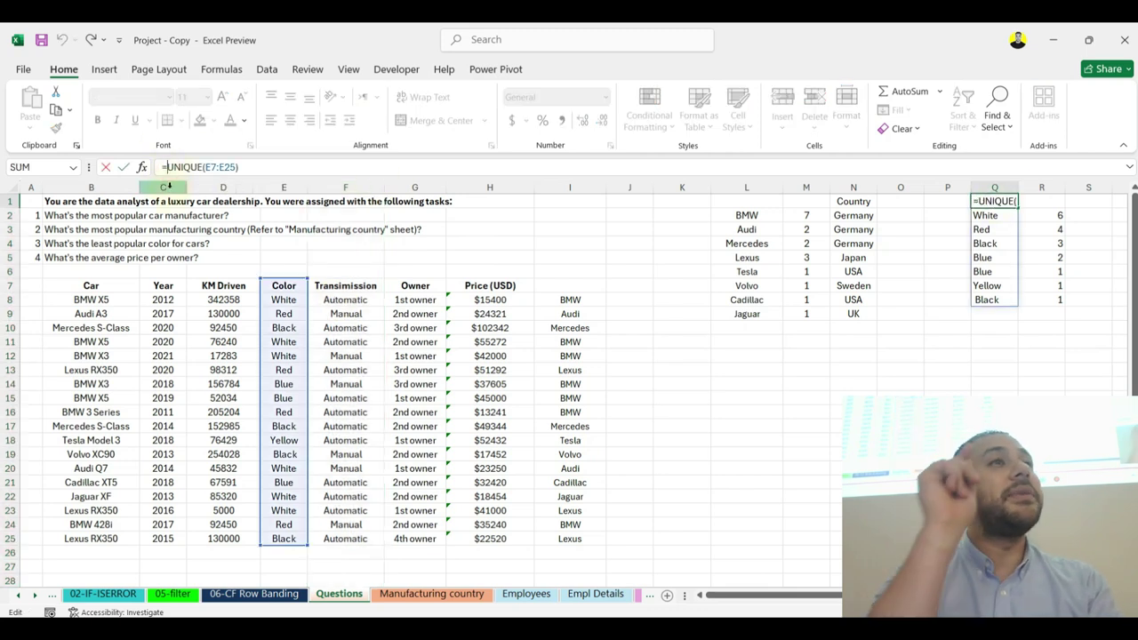
text(tr)
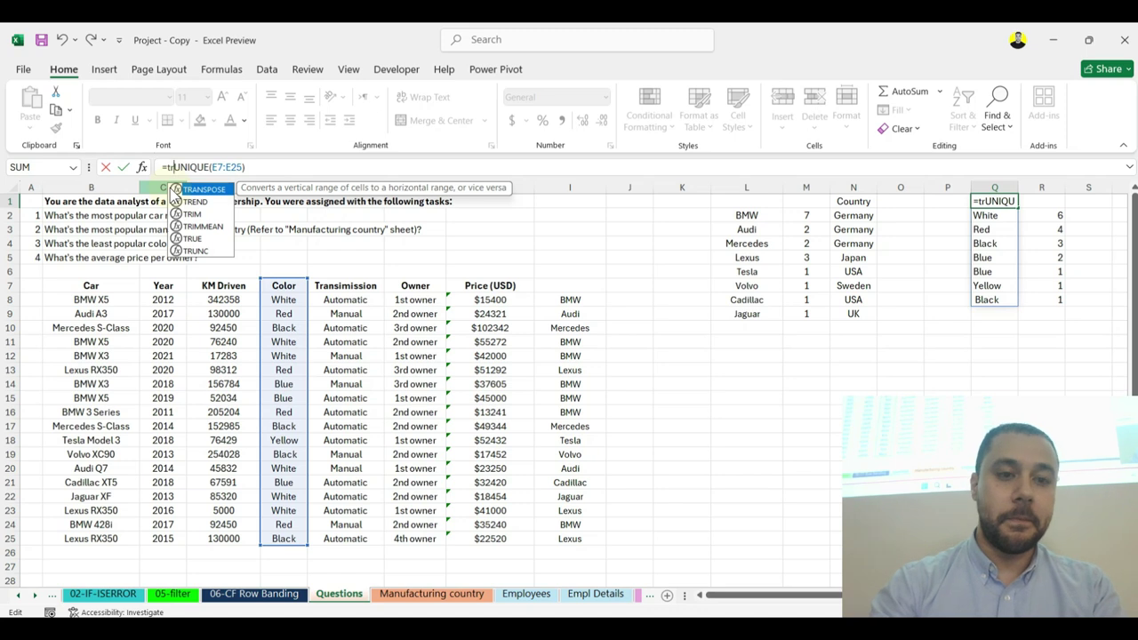
text(im)
key(Tab)
click(267, 169)
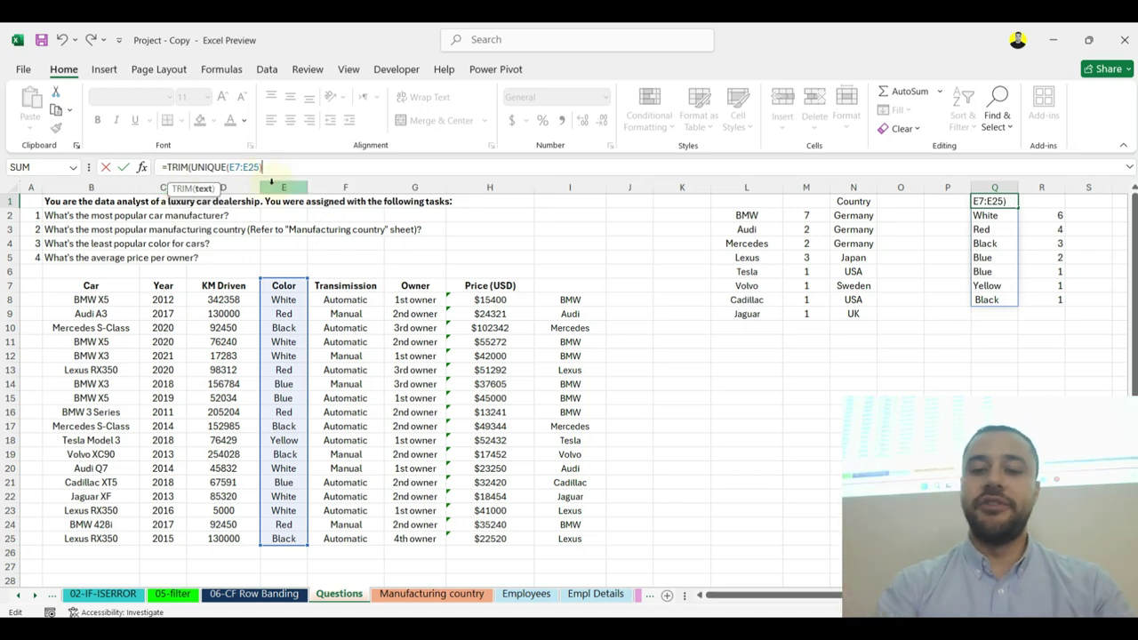
key(Return)
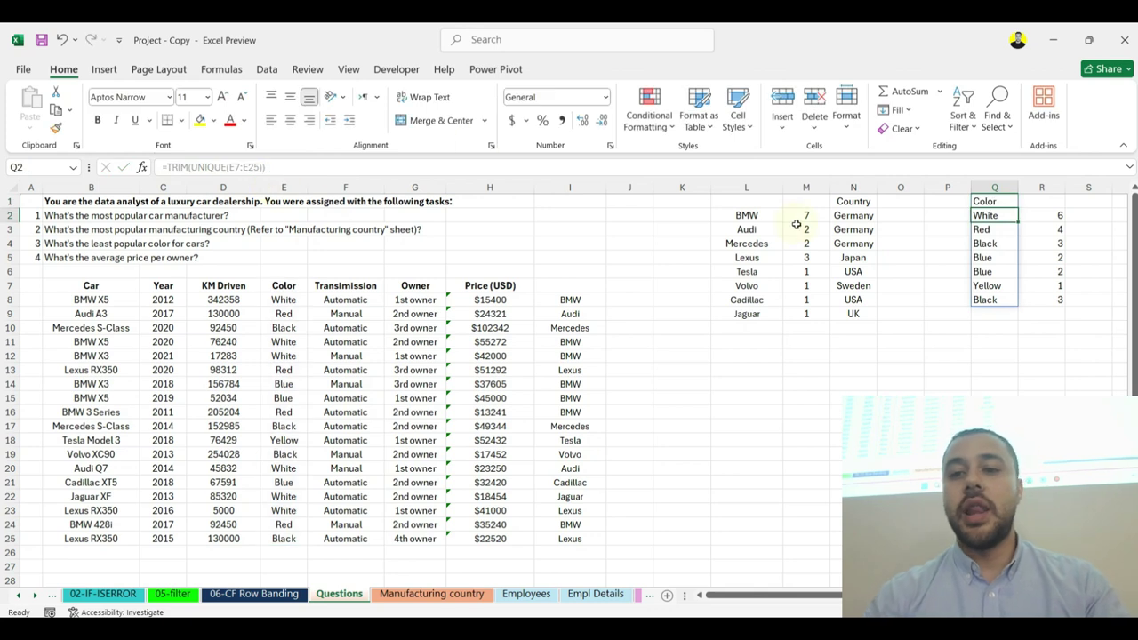
Step: Inspect the duplicate Blue and Black entries and the Black text in E10 and E25
click(987, 300)
click(1001, 257)
click(1001, 271)
click(1002, 257)
click(1001, 270)
click(995, 248)
click(995, 300)
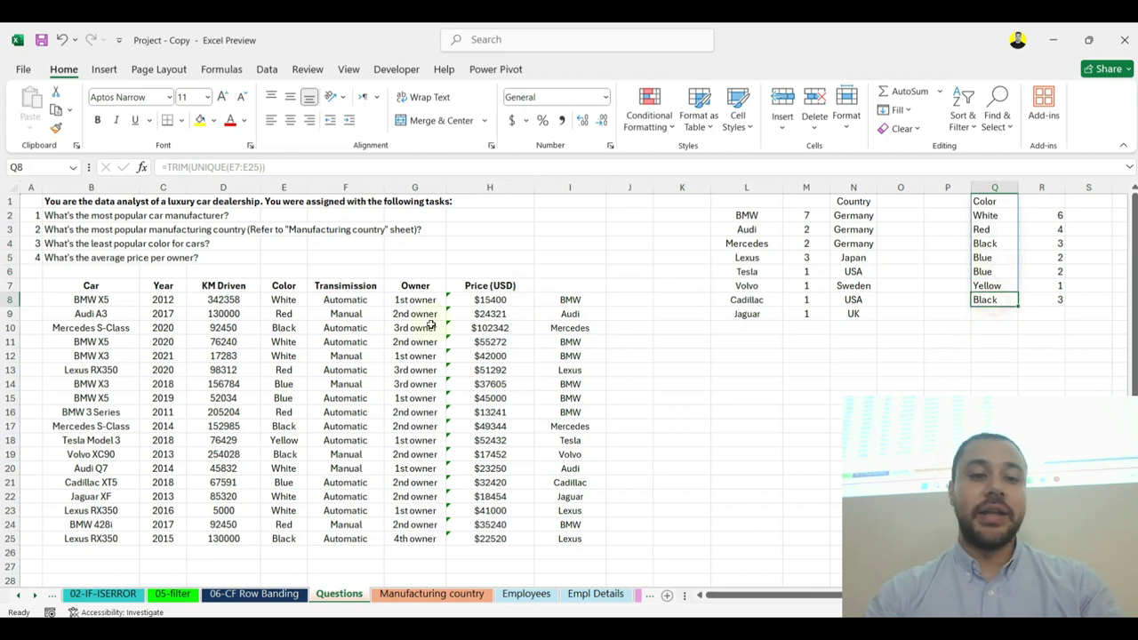
click(290, 329)
click(204, 168)
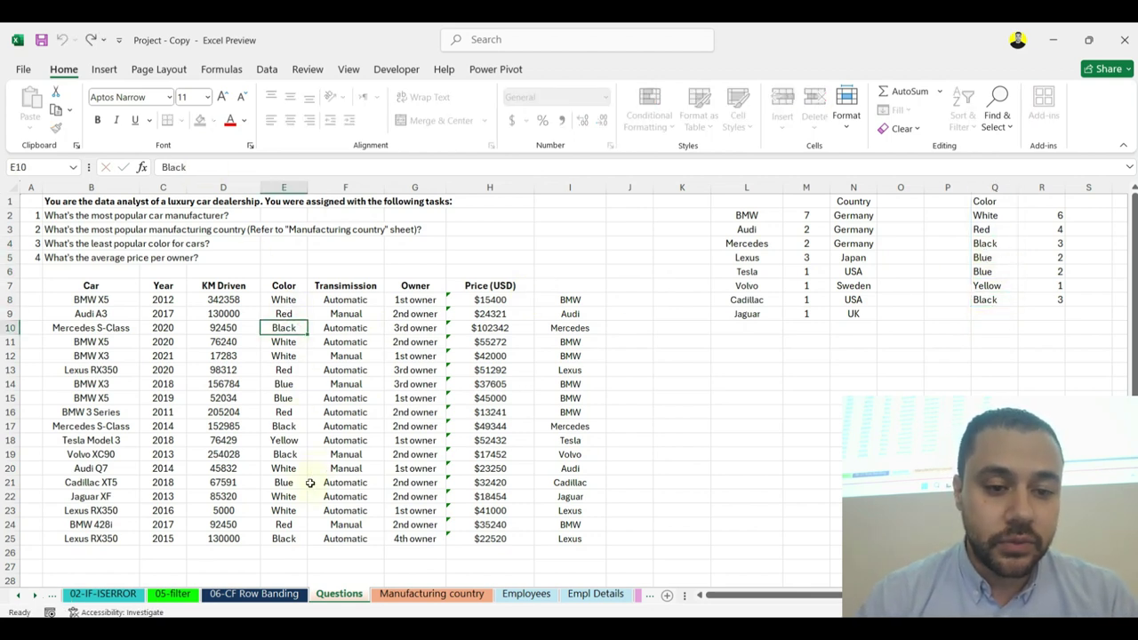
double_click(287, 539)
key(Escape)
Step: Test =E25=E10 in a spare cell, delete it, and copy the clean Black from E10
click(297, 553)
click(296, 566)
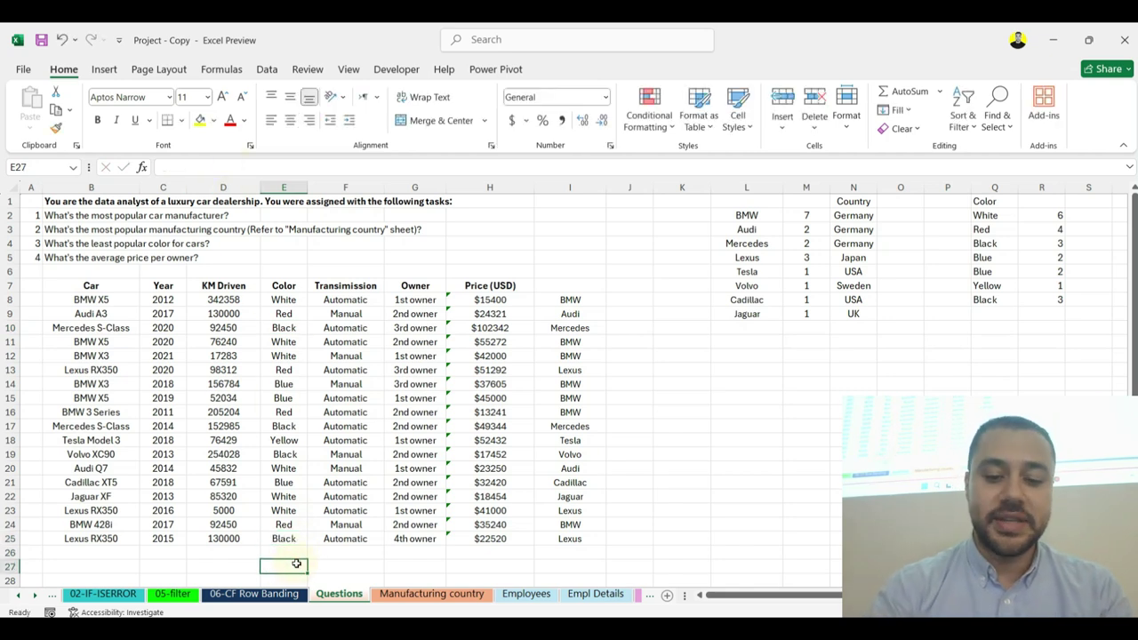
text(=)
click(289, 539)
text(=)
click(296, 328)
key(Return)
click(298, 566)
key(Delete)
click(288, 332)
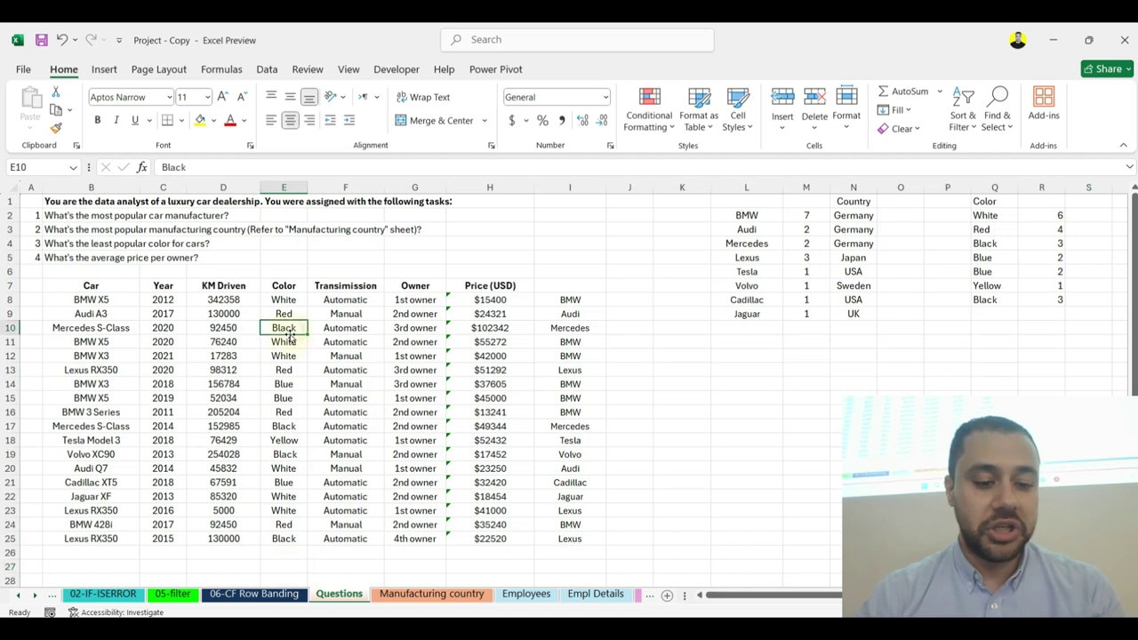
key(ctrl+c)
Step: Paste E10's Black onto E19 and E14's Blue onto E15 as values
right_click(293, 454)
click(351, 252)
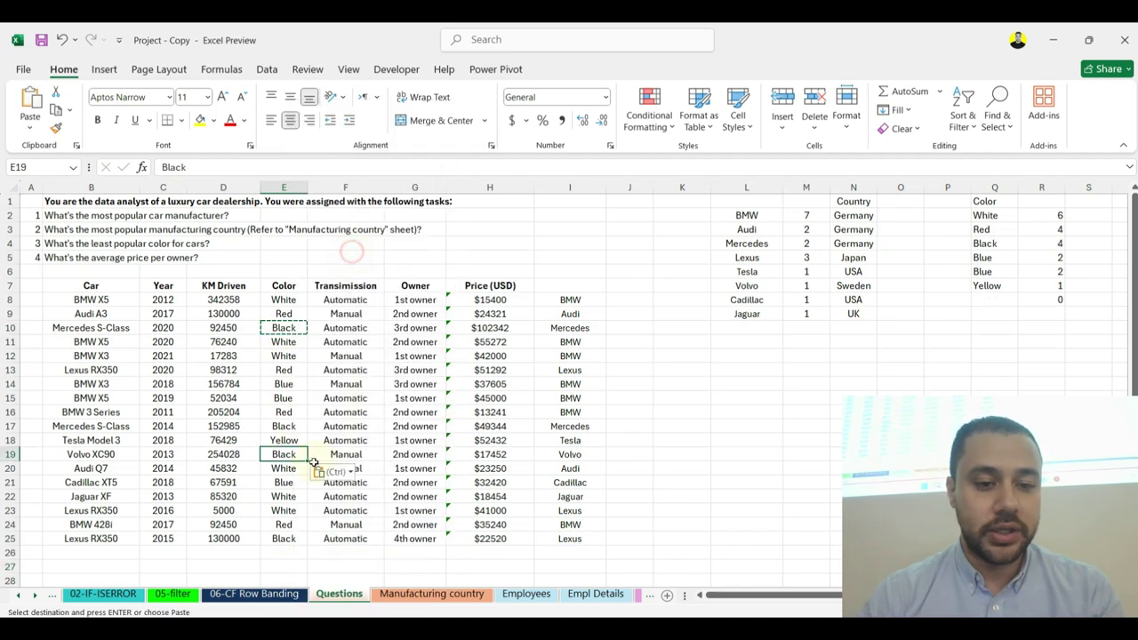
click(996, 257)
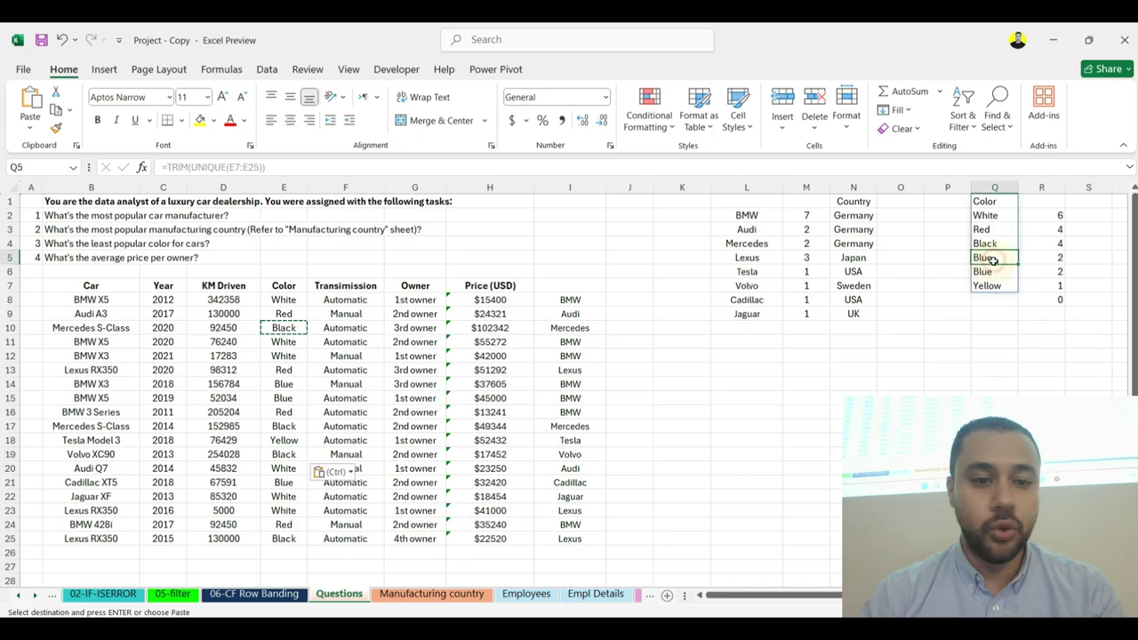
right_click(290, 382)
click(334, 207)
right_click(296, 397)
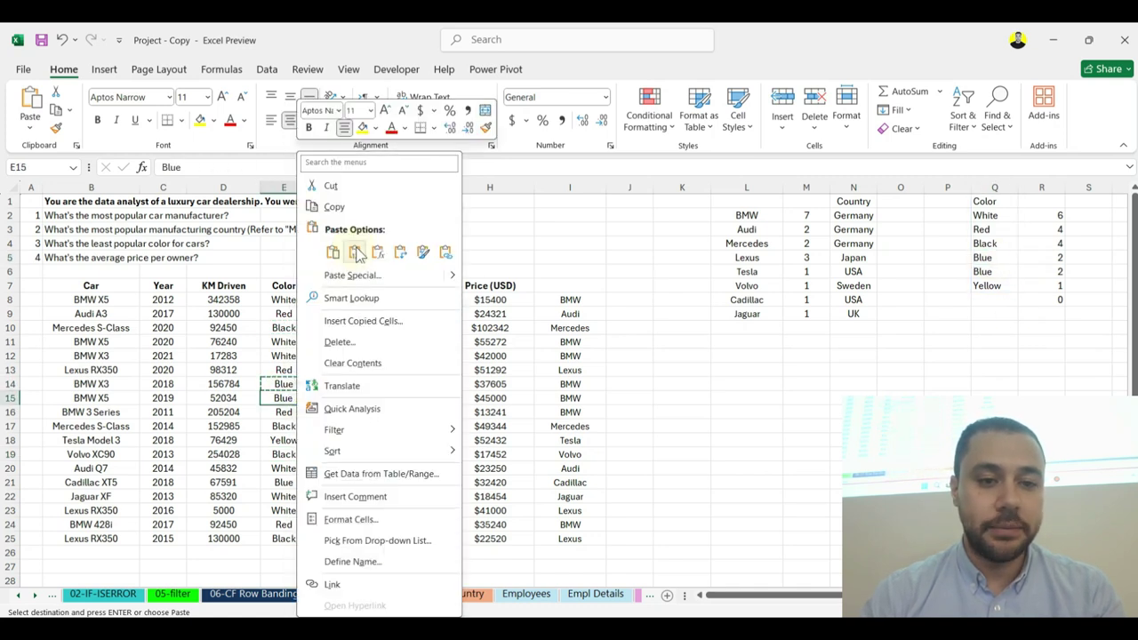
click(354, 253)
key(Escape)
Step: Delete the leftover zero counts below the colour summary
click(1047, 287)
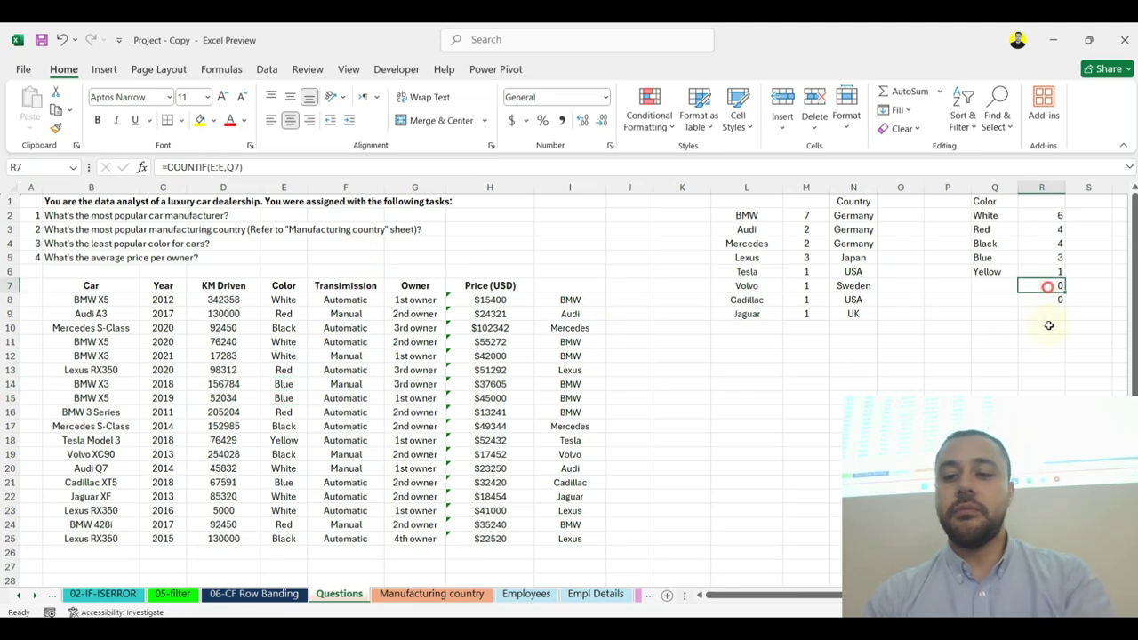
drag(1049, 325, 1049, 332)
key(Delete)
drag(999, 219, 1054, 217)
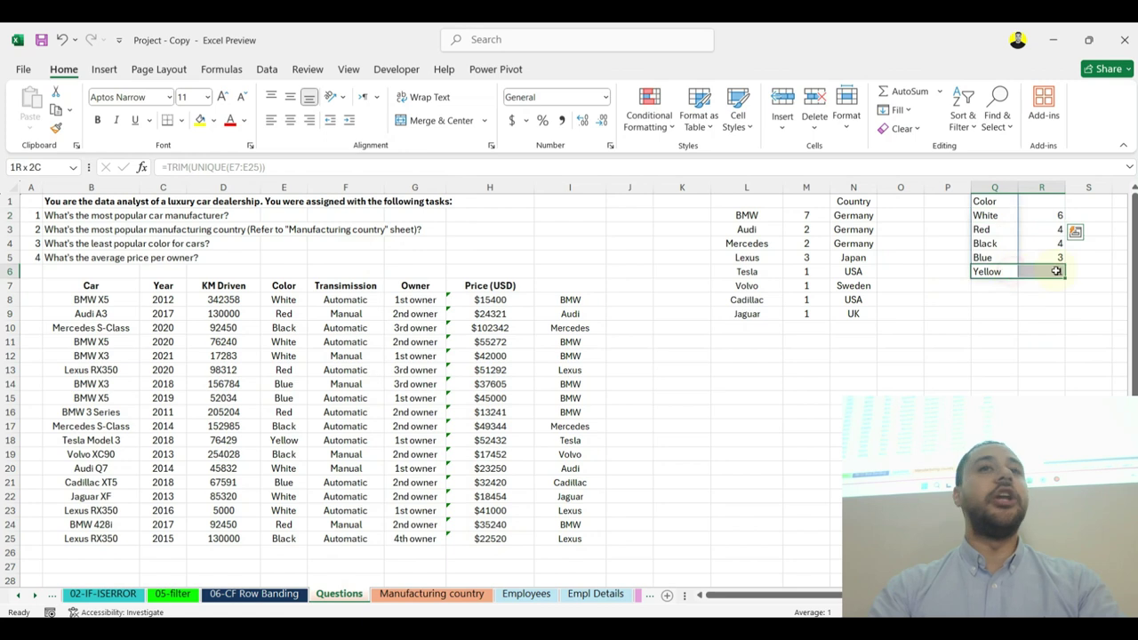
click(935, 331)
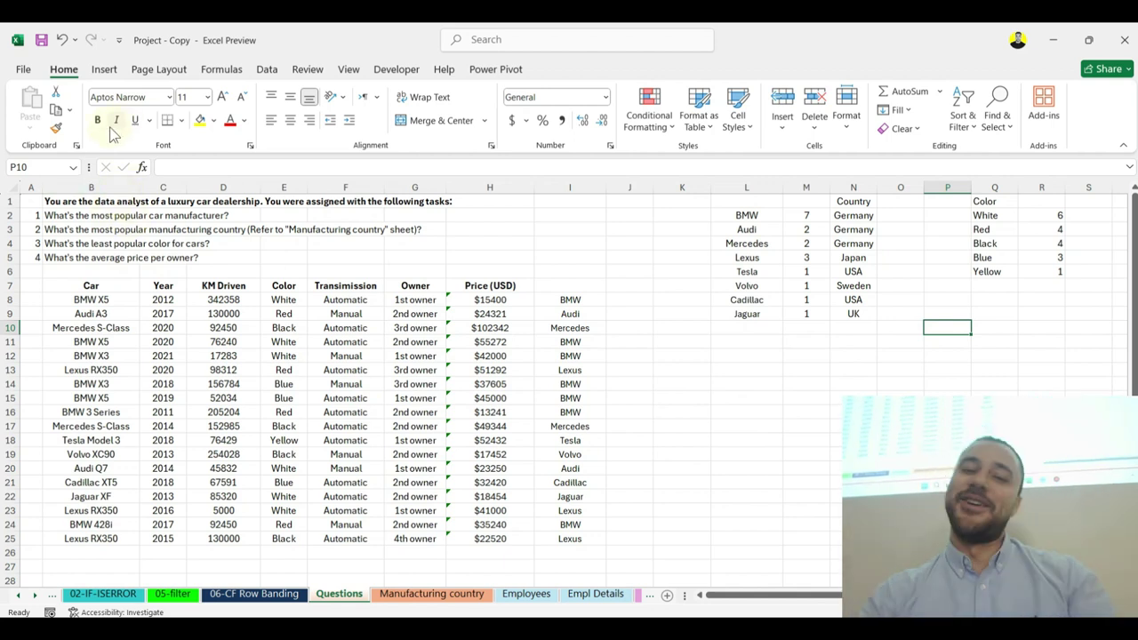
Step: Enter the heading 'Average Price Per Owner' in L16
click(95, 244)
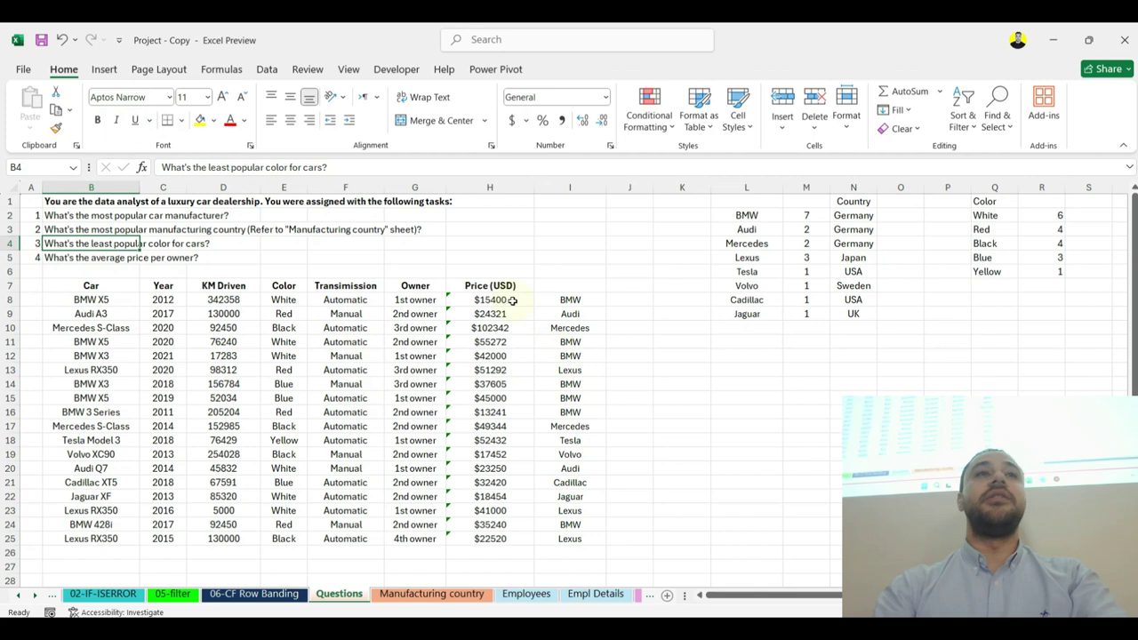
click(674, 400)
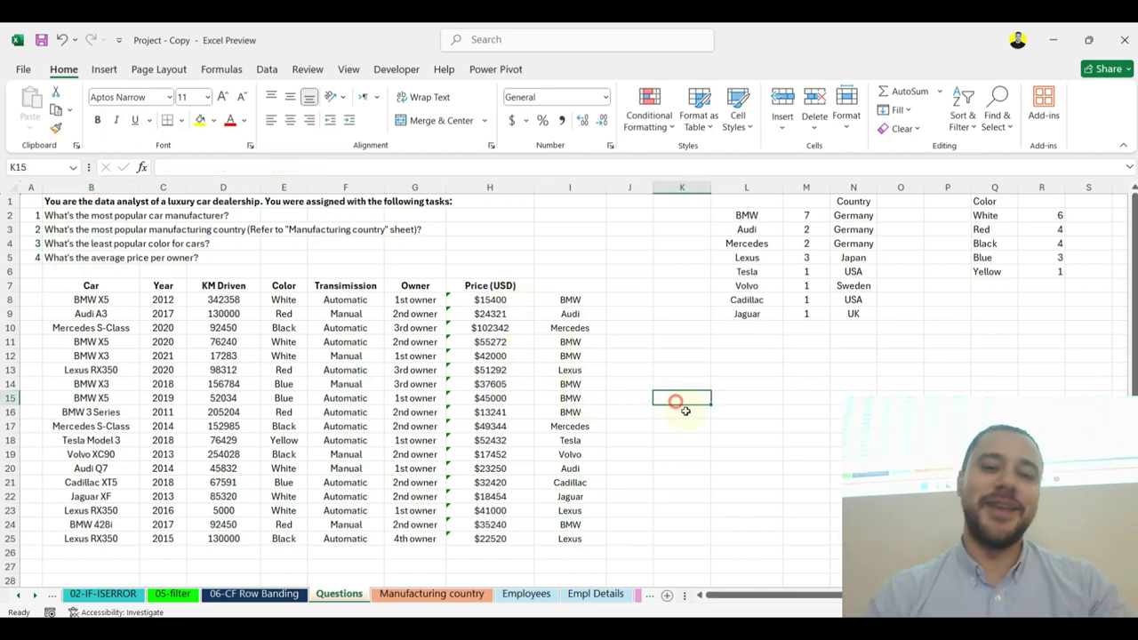
click(738, 412)
text(Average Pr)
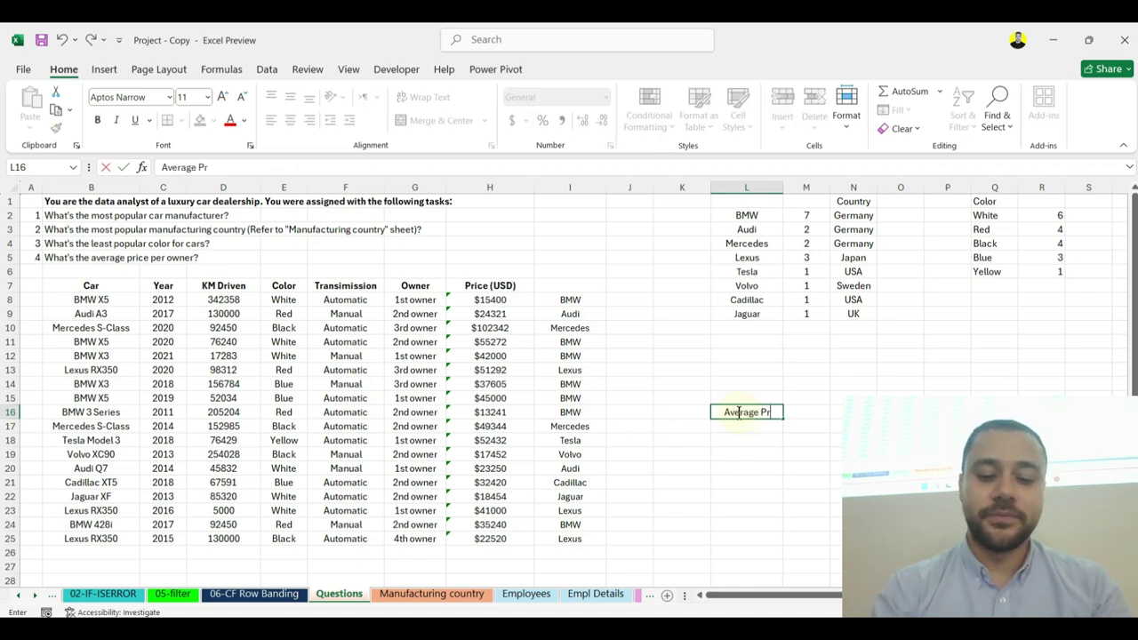
text(ice Per)
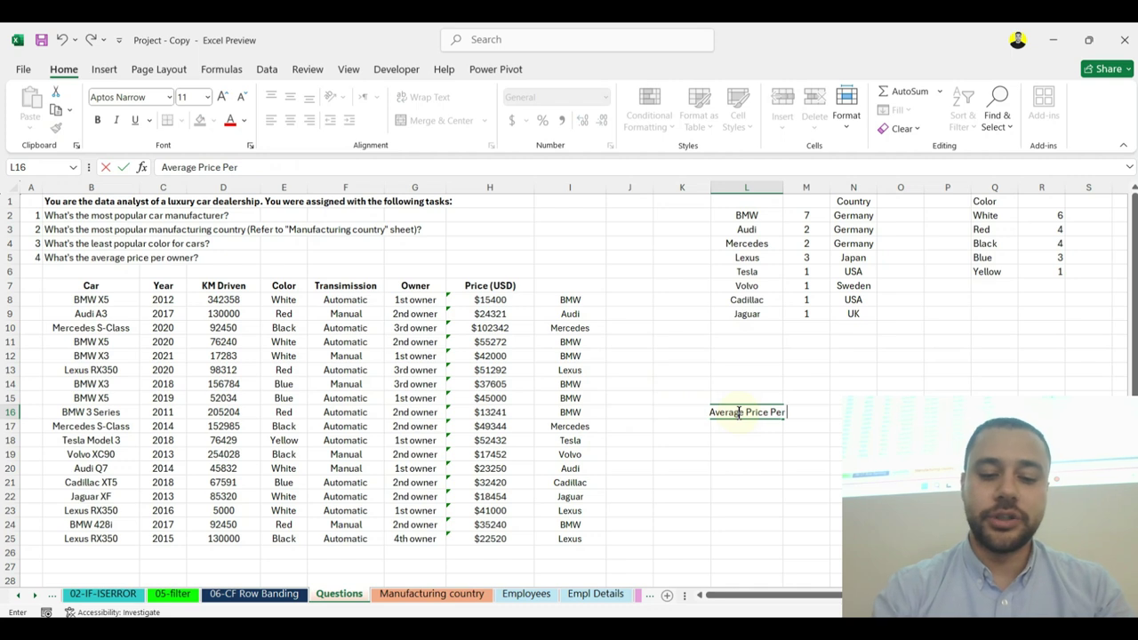
text( Owner)
key(Return)
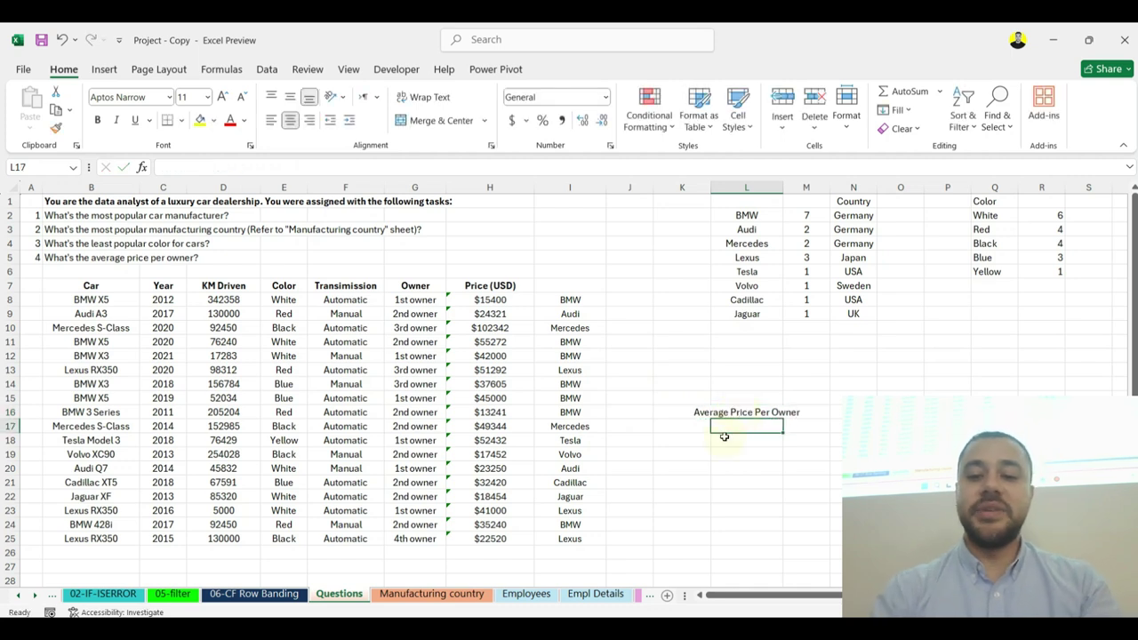
Step: In L17 enter =AVERAGE(H8:H25) over the Price column
text(=aver)
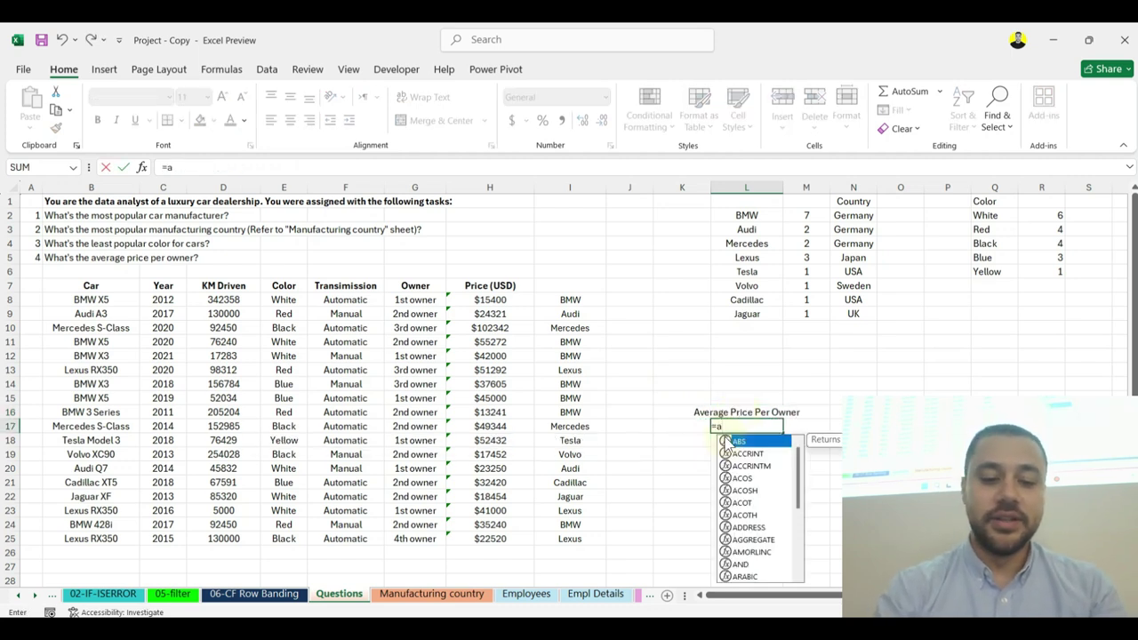
double_click(727, 442)
drag(504, 300, 503, 538)
key(Return)
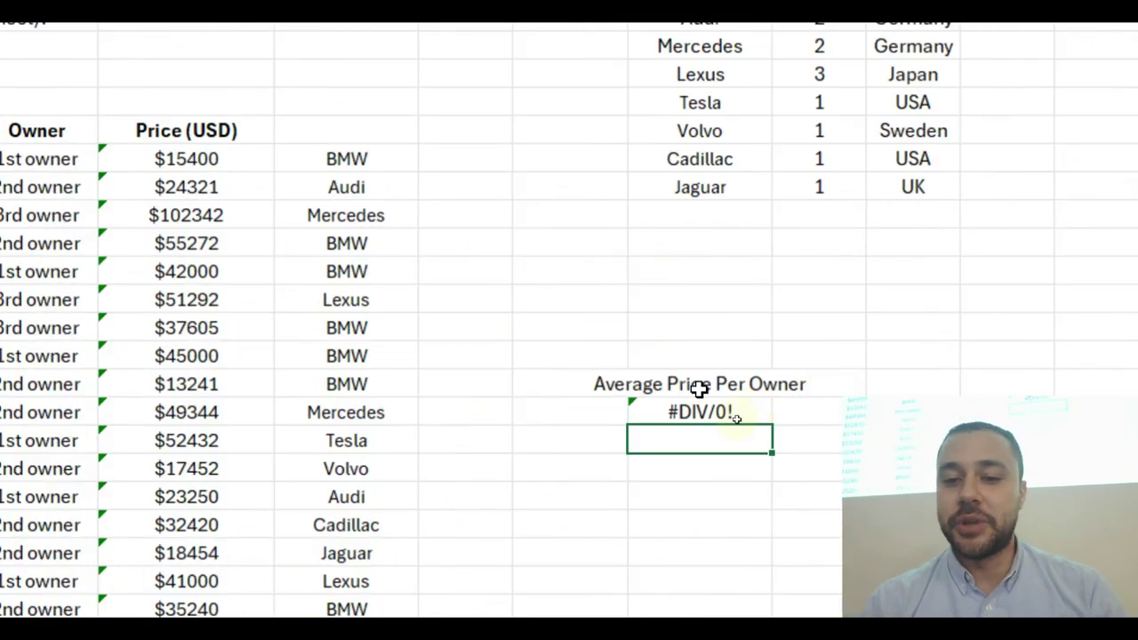
click(1013, 407)
key(Delete)
text(av)
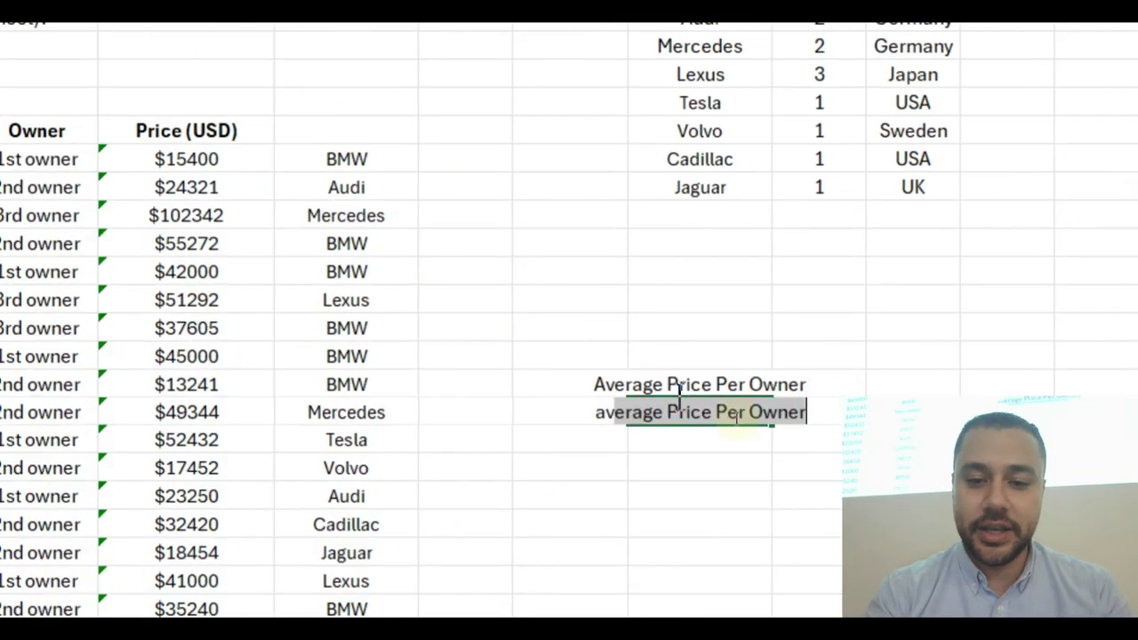
key(Escape)
text(aver)
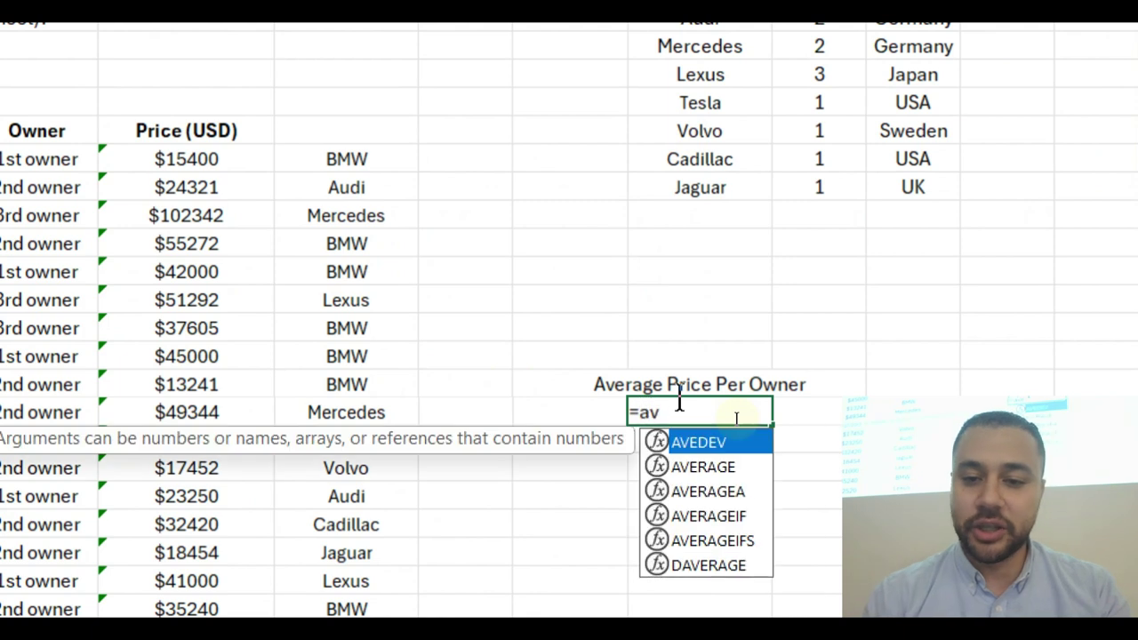
key(Tab)
click(185, 160)
drag(204, 175, 287, 447)
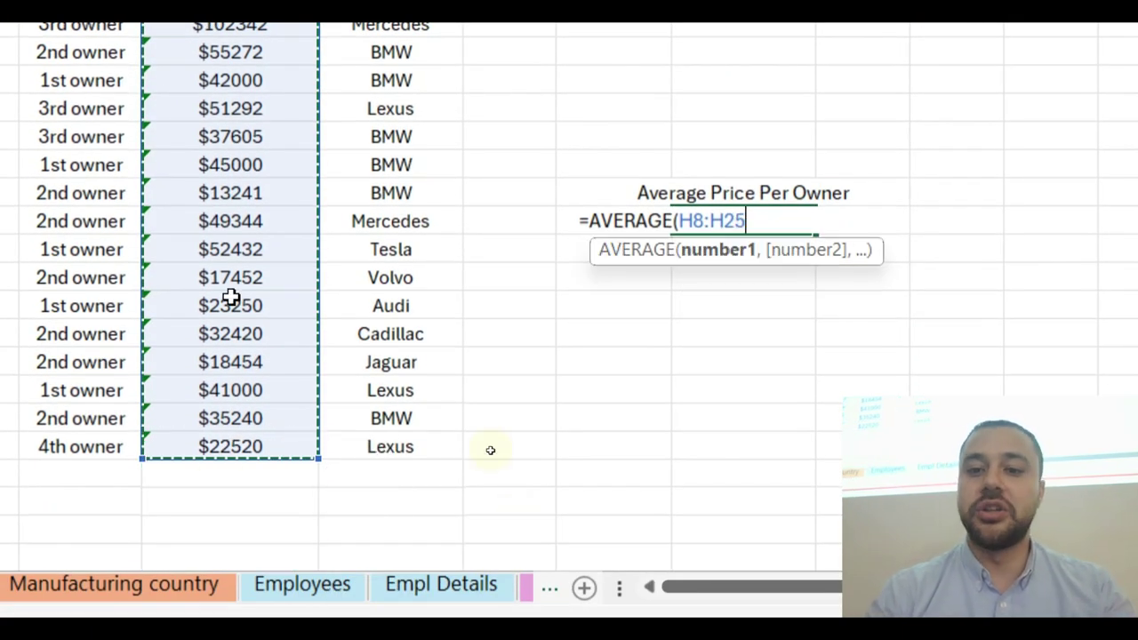
key(Return)
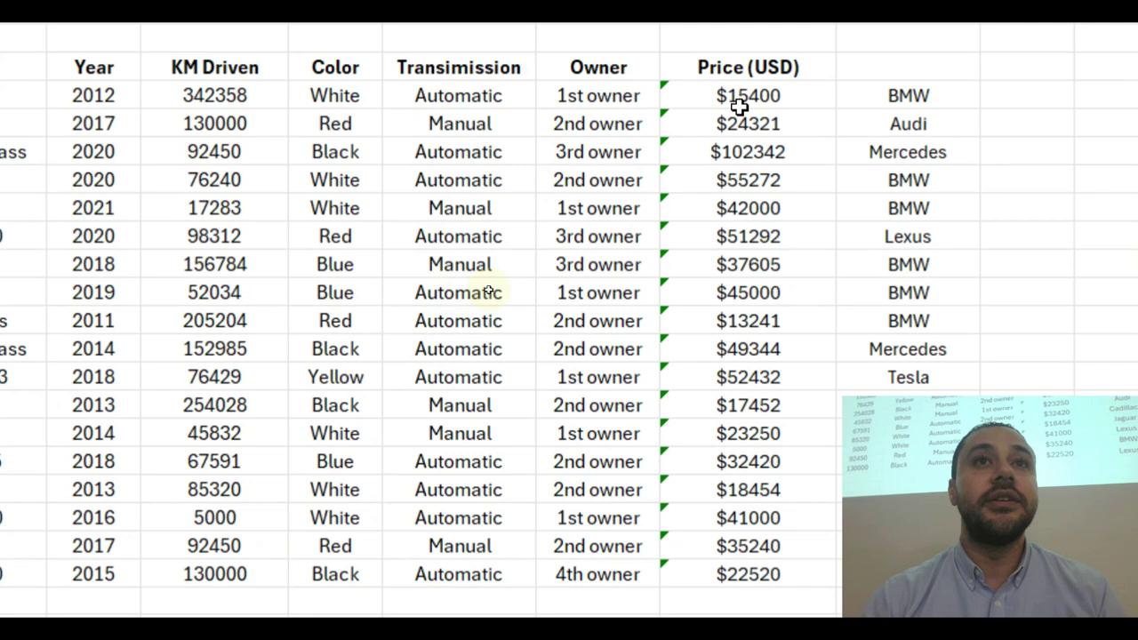
click(740, 106)
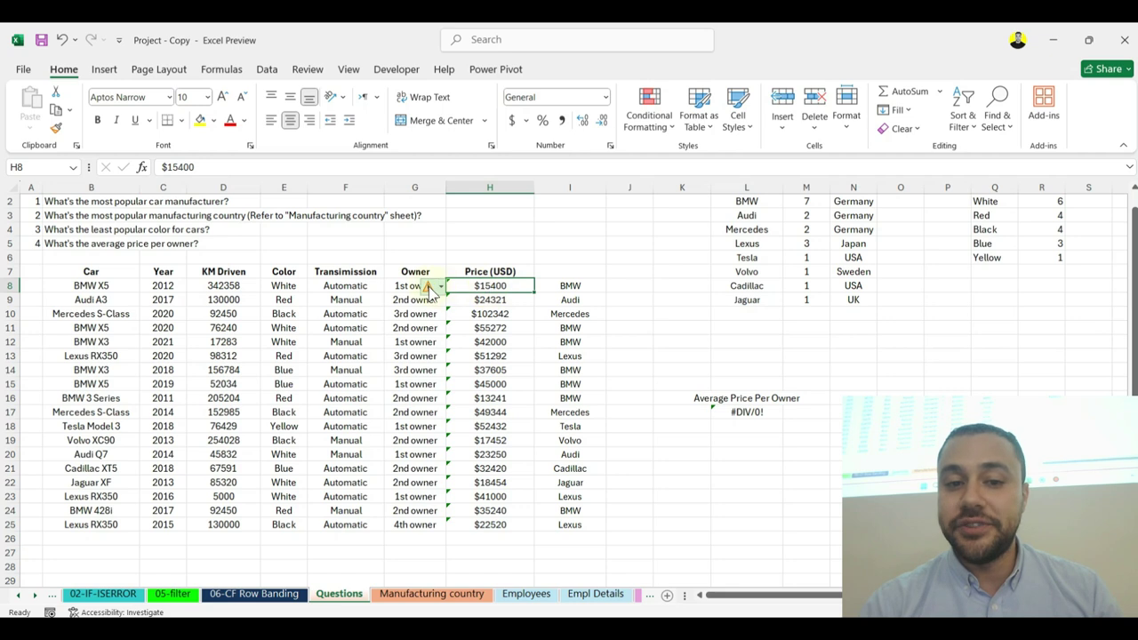
Step: Convert the text prices in H8:H25 to numbers
mouse_move(427, 288)
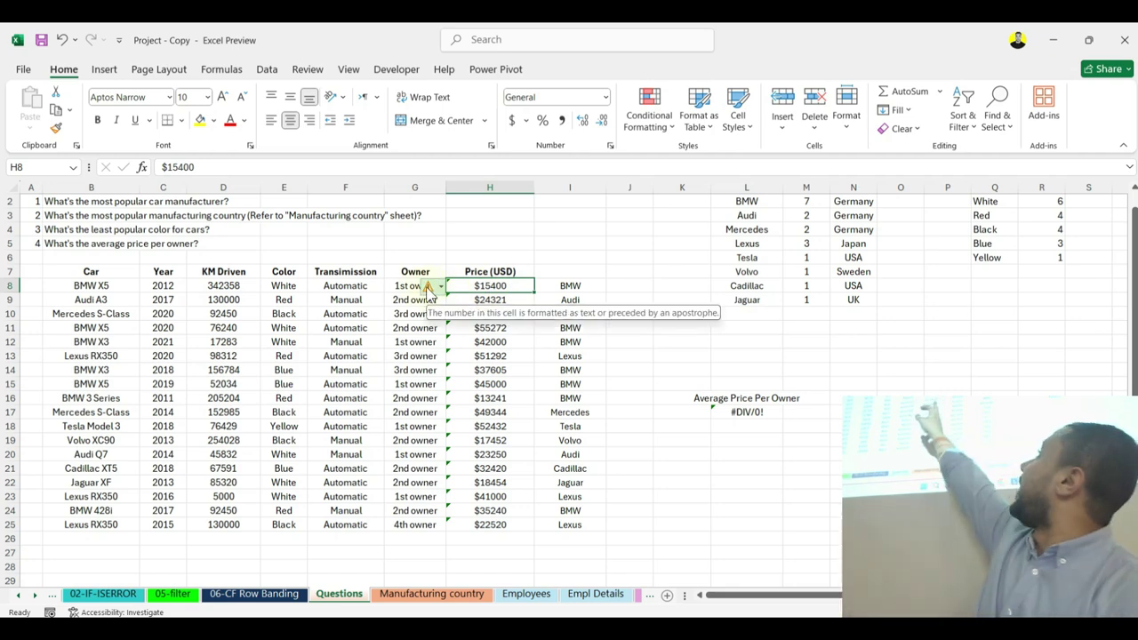
click(427, 286)
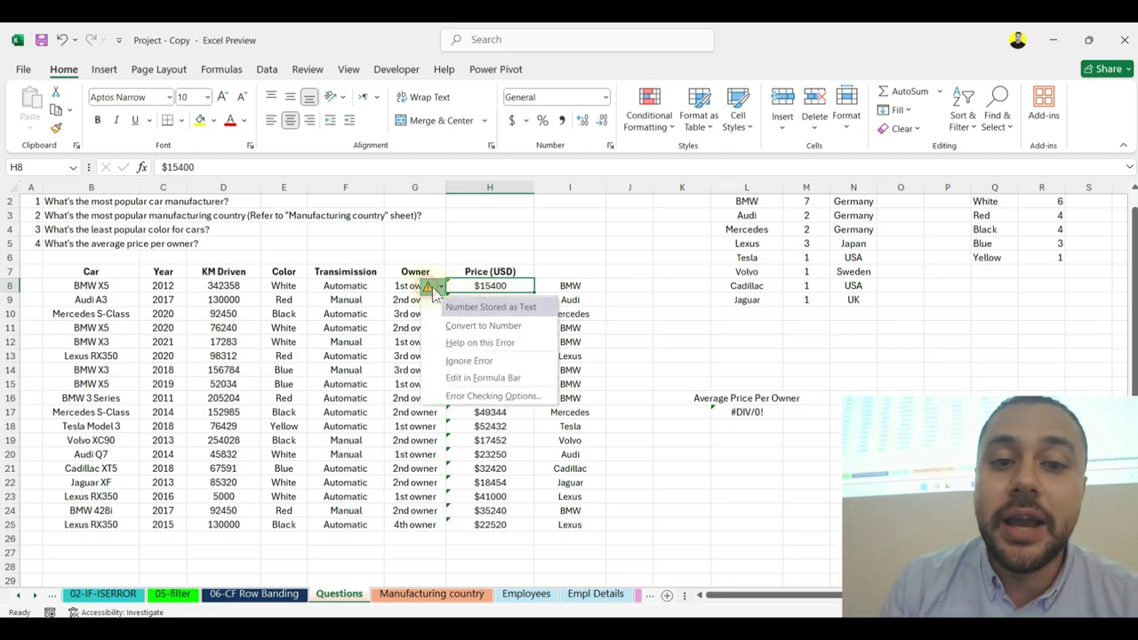
click(500, 329)
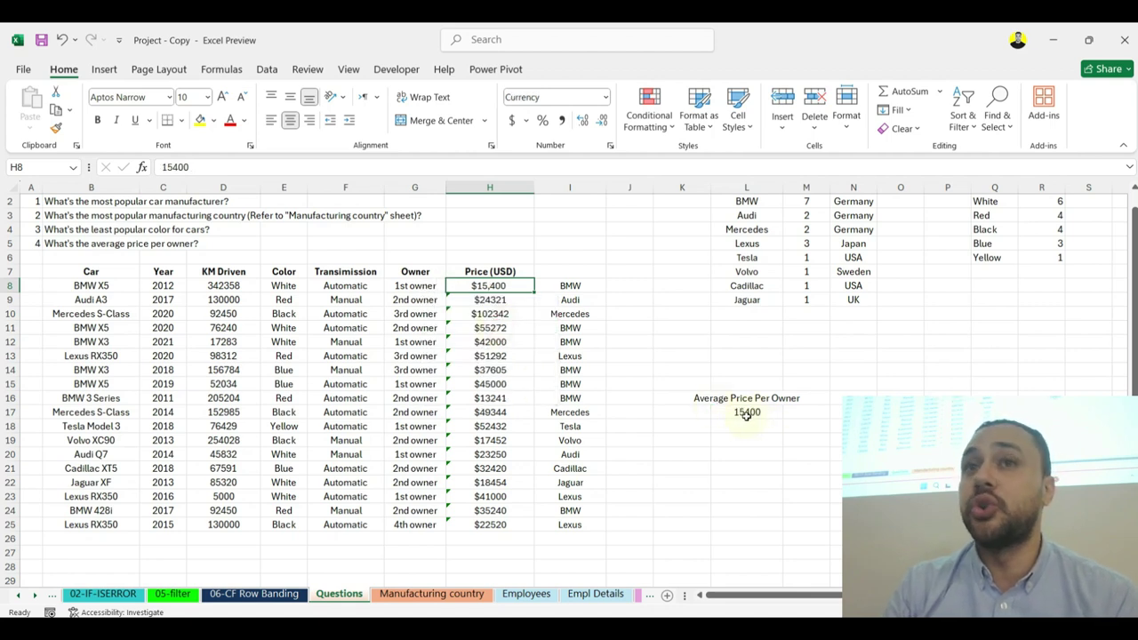
drag(506, 306, 507, 524)
click(429, 301)
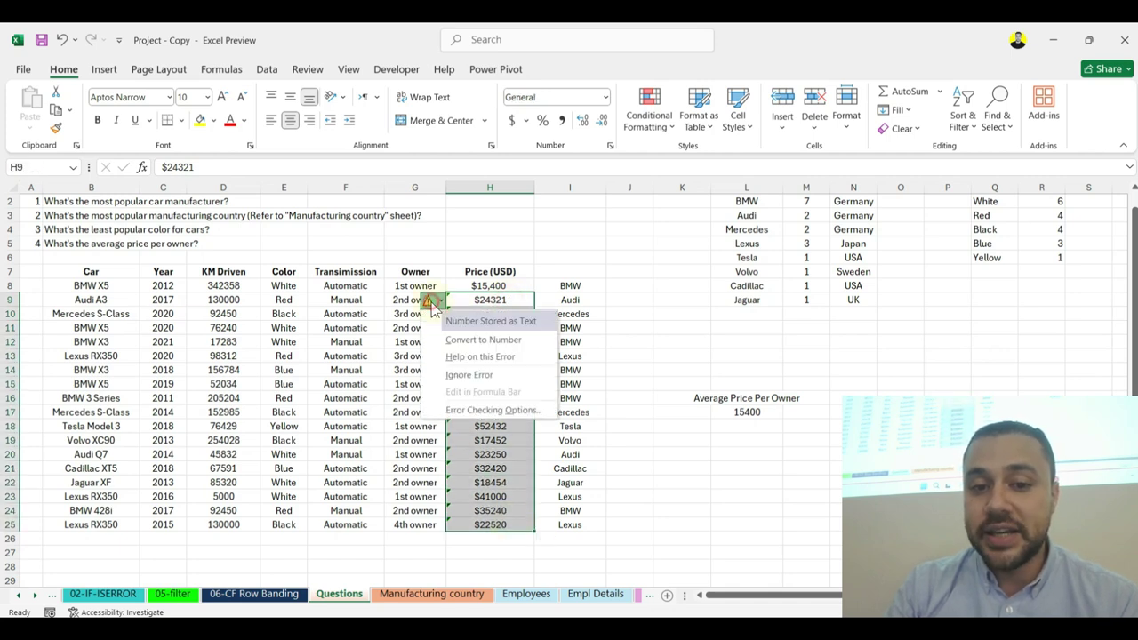
click(502, 343)
Step: Format L17's average with Comma Style and no decimals, showing 37,699
click(737, 412)
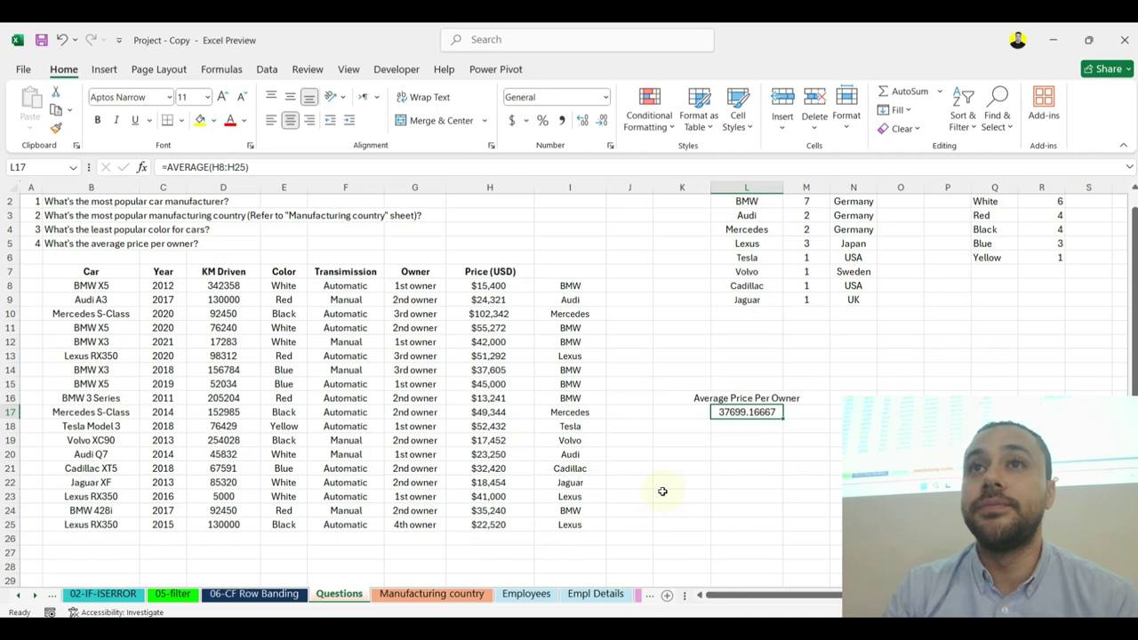
click(561, 121)
click(602, 123)
click(602, 123)
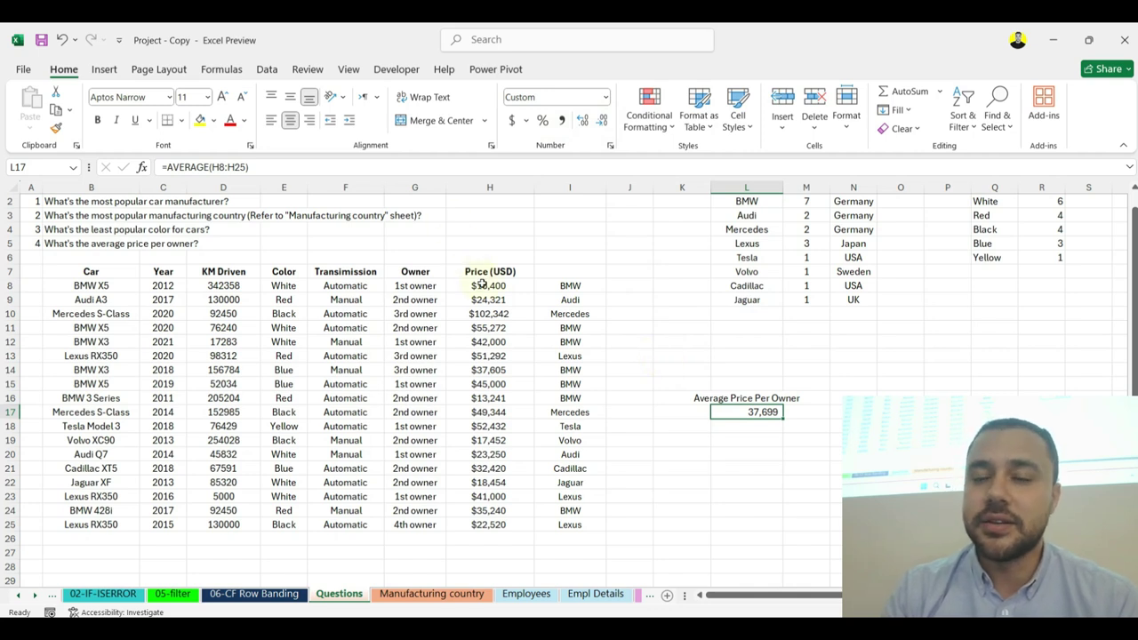
click(485, 284)
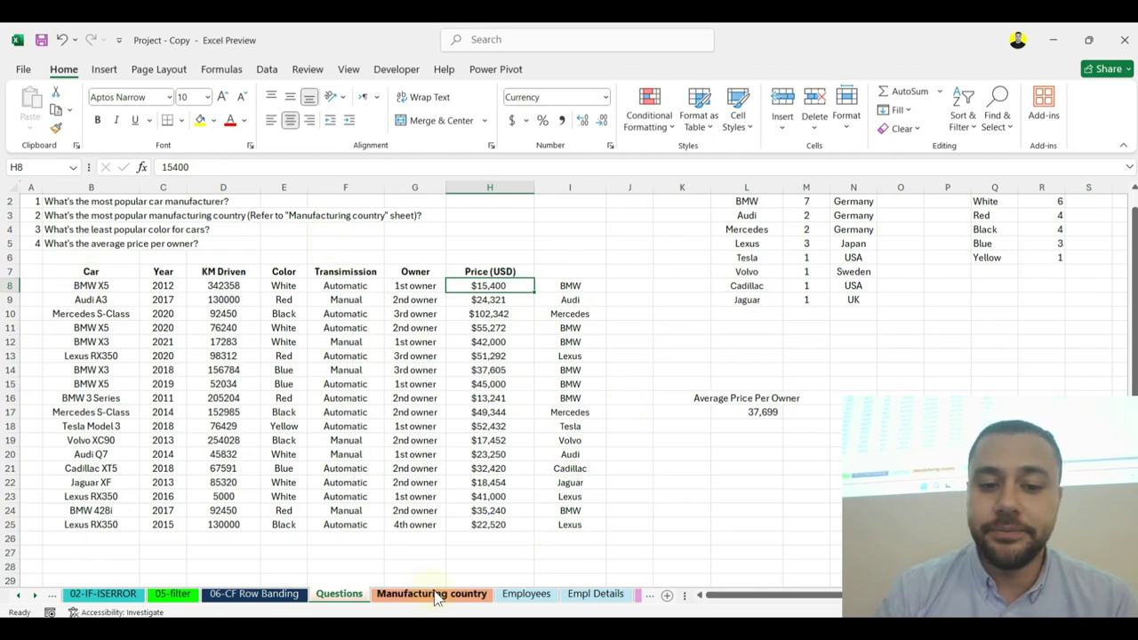
Step: Review the Employees sheet's email addresses and the empty First Name column, selecting D7
click(525, 594)
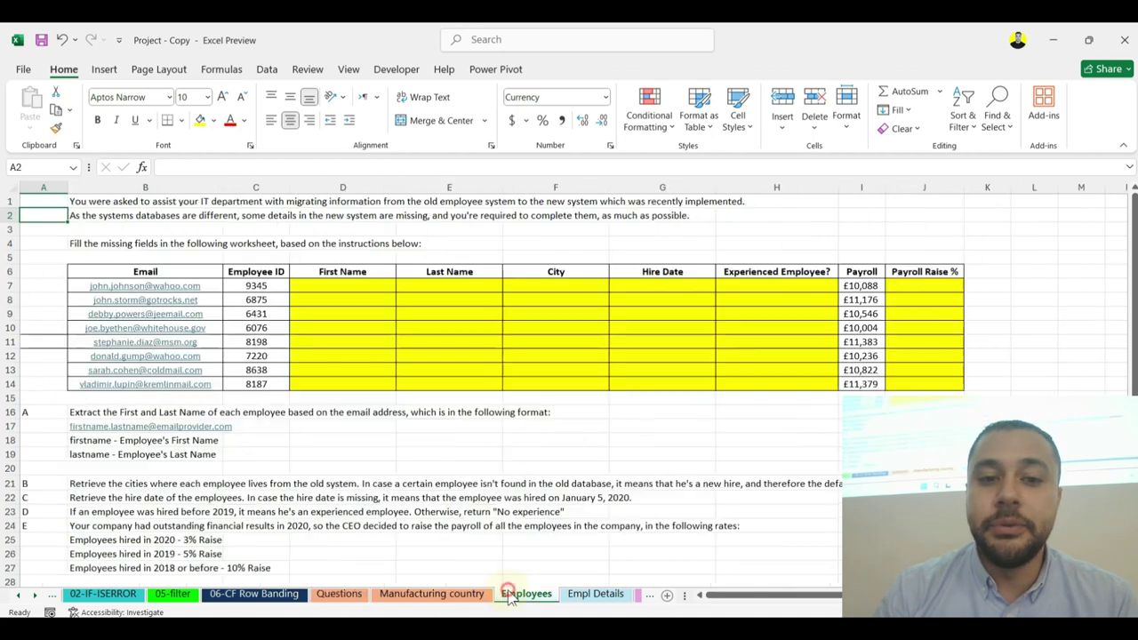
click(318, 371)
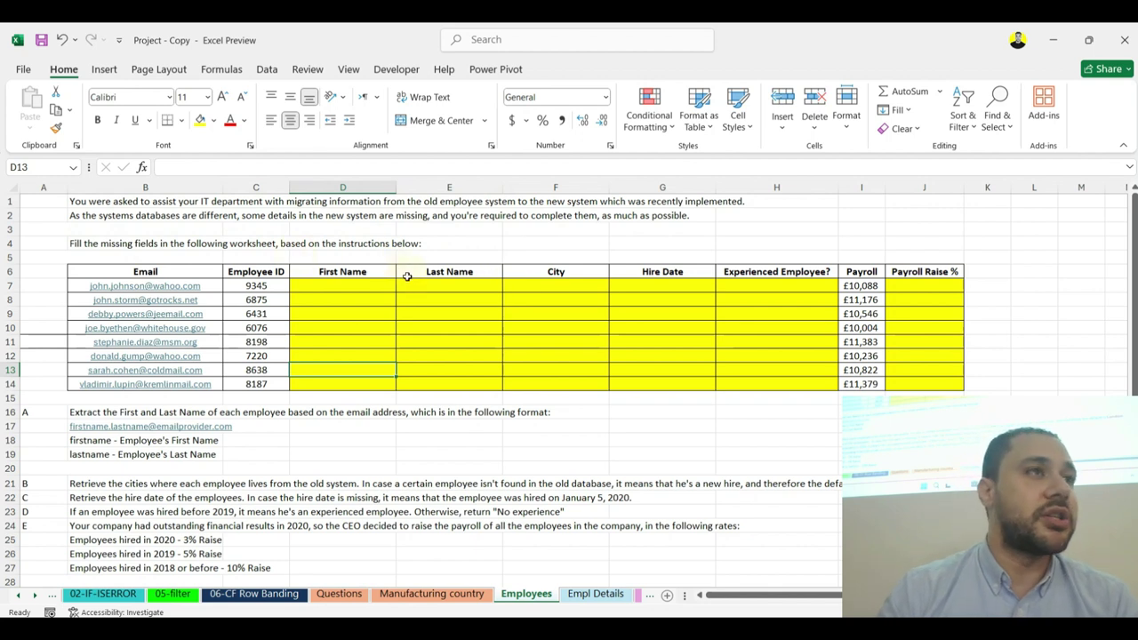
drag(211, 284, 213, 369)
drag(279, 287, 258, 384)
drag(372, 276, 369, 355)
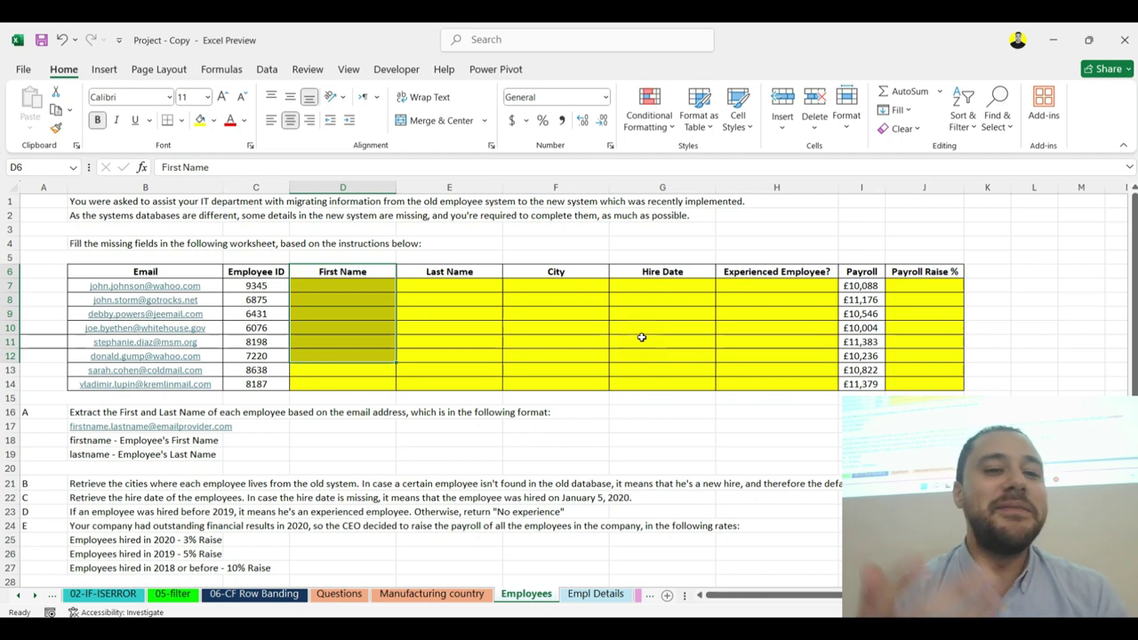
click(362, 283)
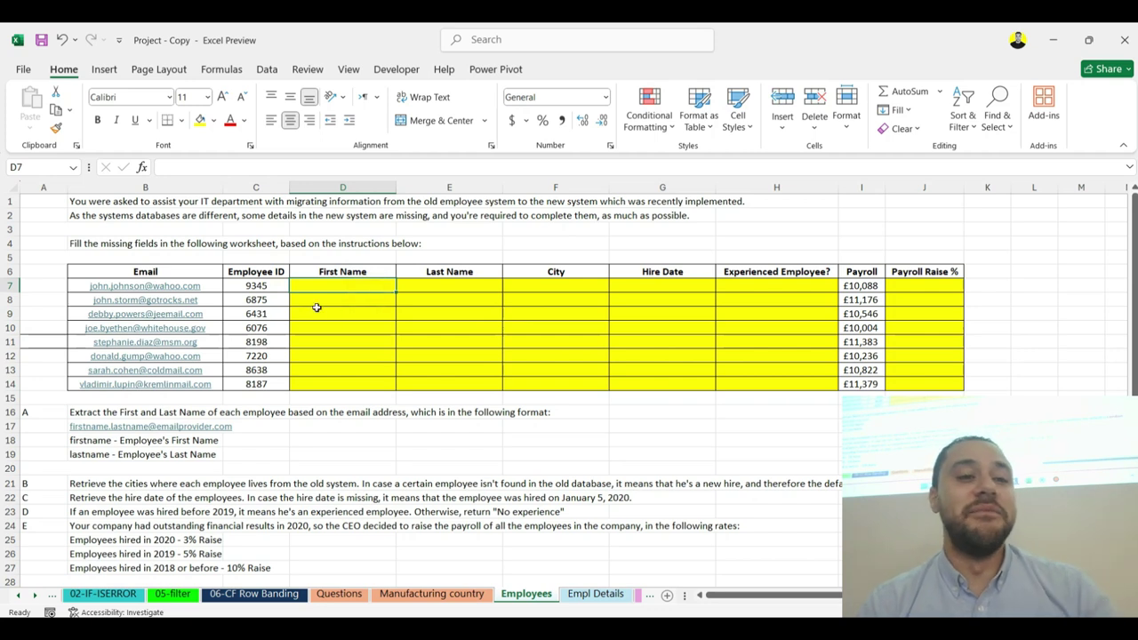
click(215, 286)
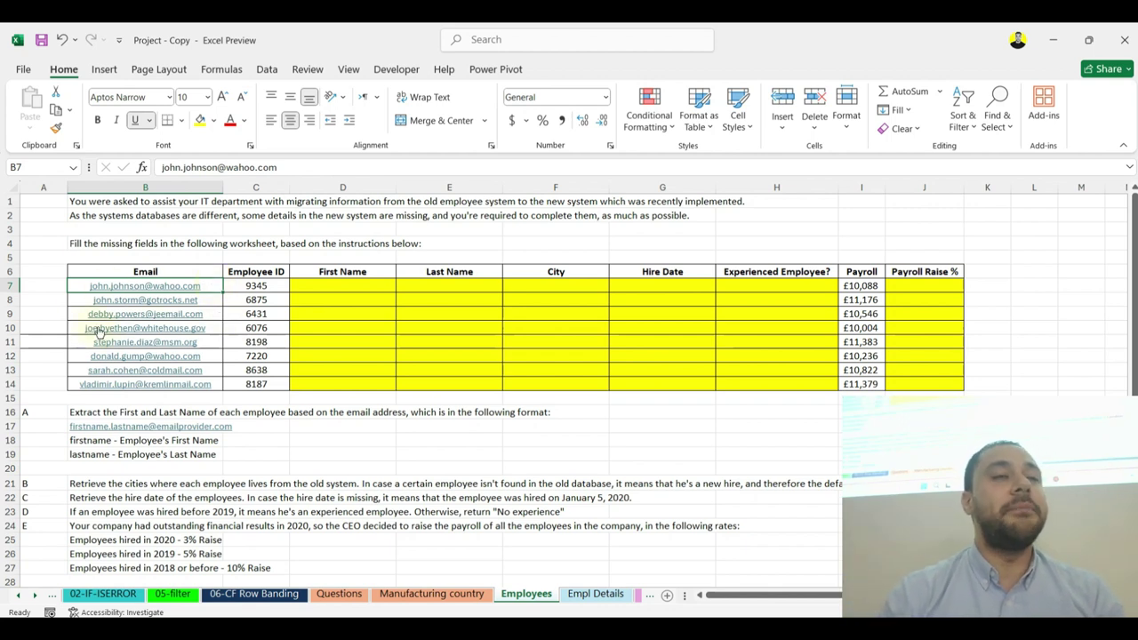
click(347, 283)
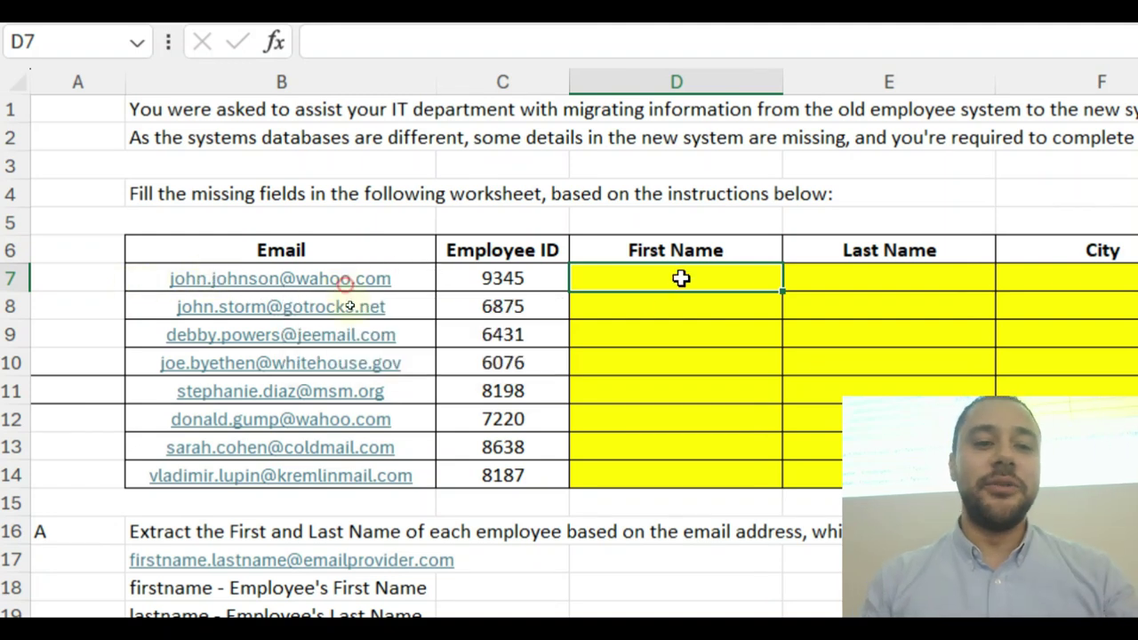
Step: Flash Fill the first names from the emails, starting with 'john' in D7
text(john)
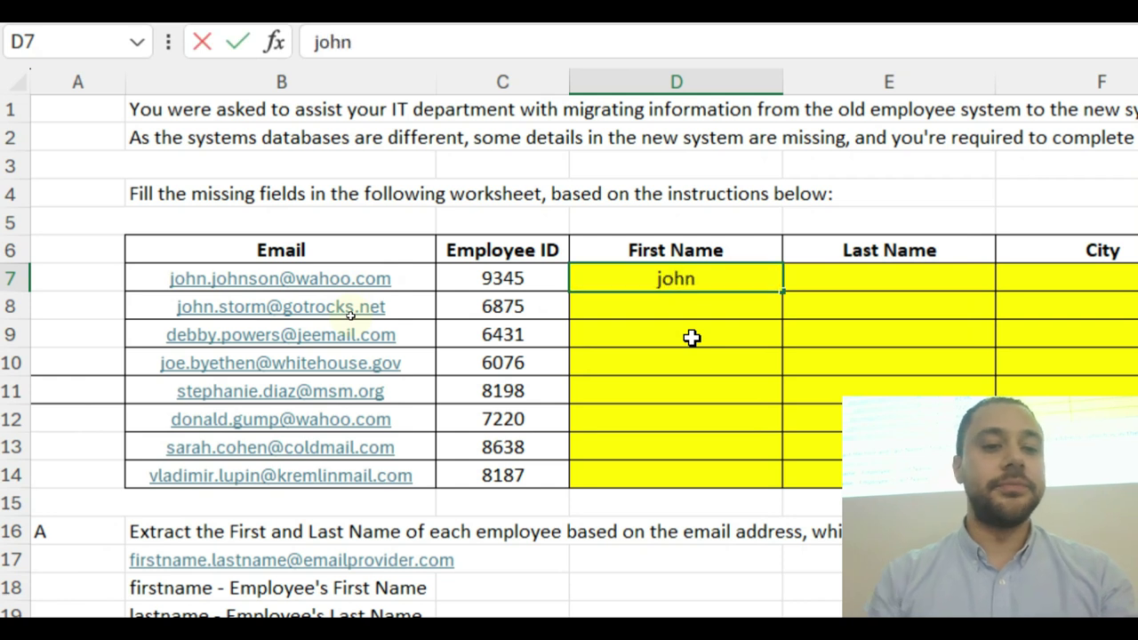
key(Return)
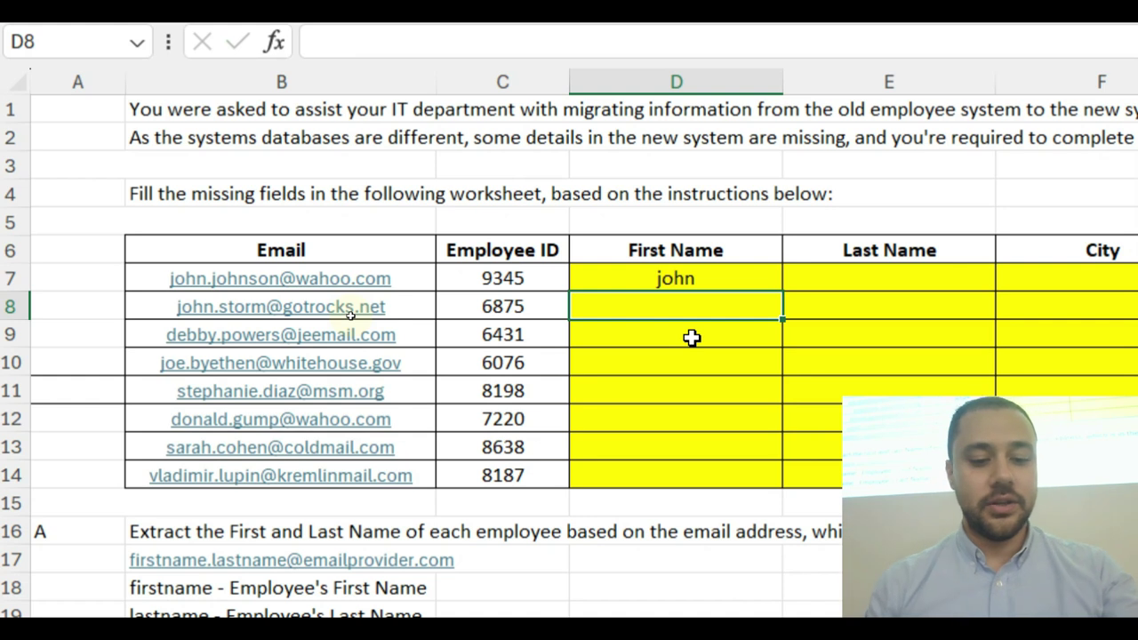
key(ctrl+e)
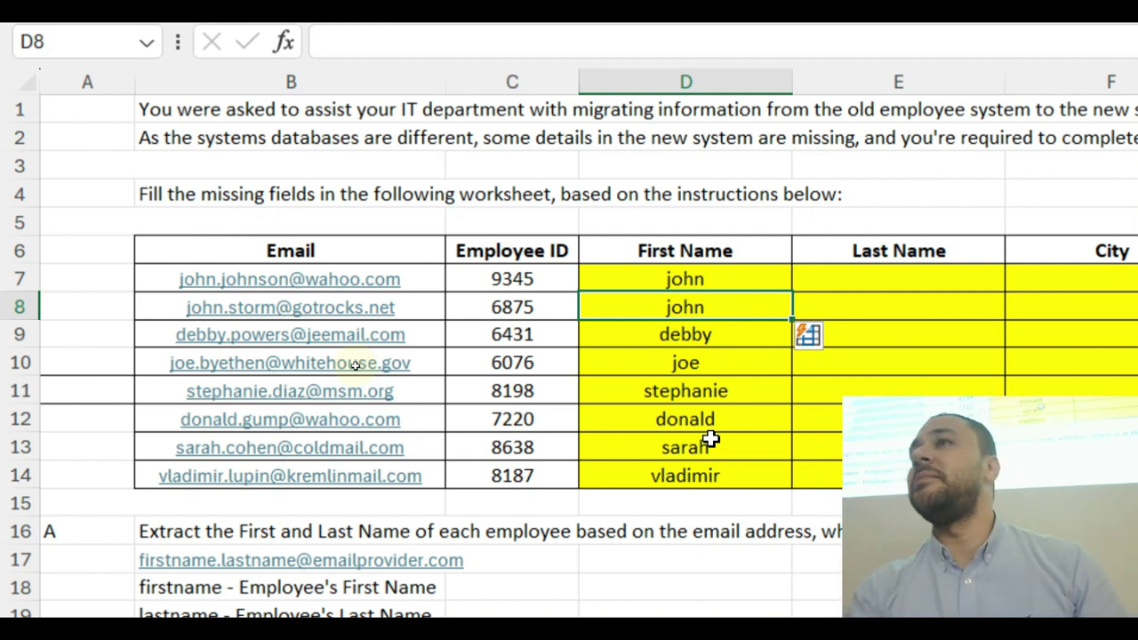
Step: Flash Fill the last names, starting with 'johnson' in E7
click(805, 275)
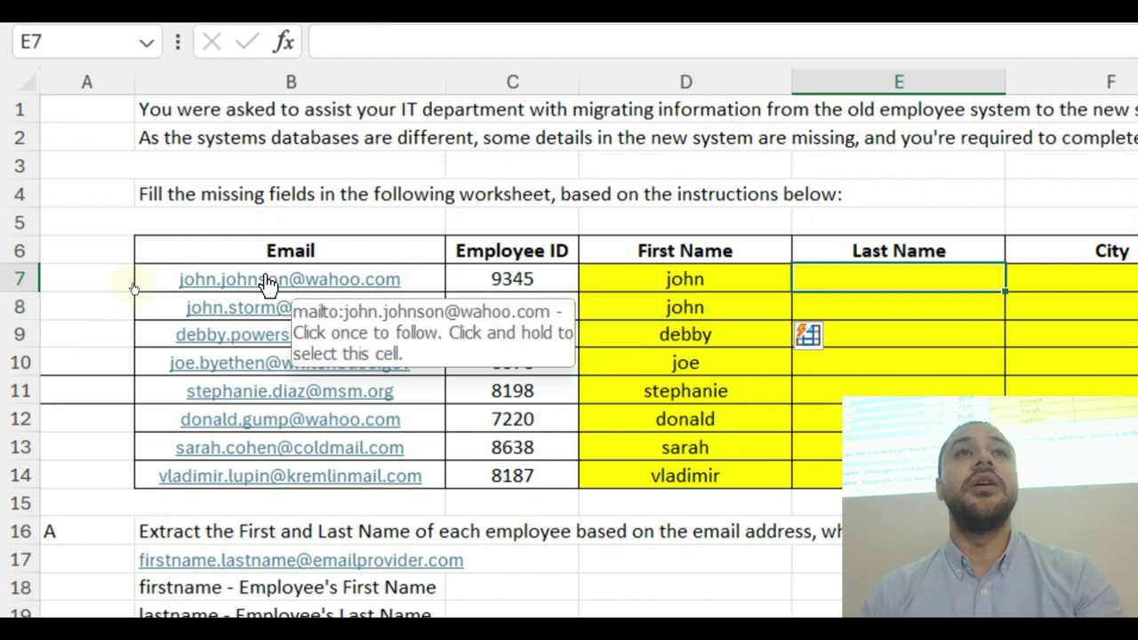
text(jo)
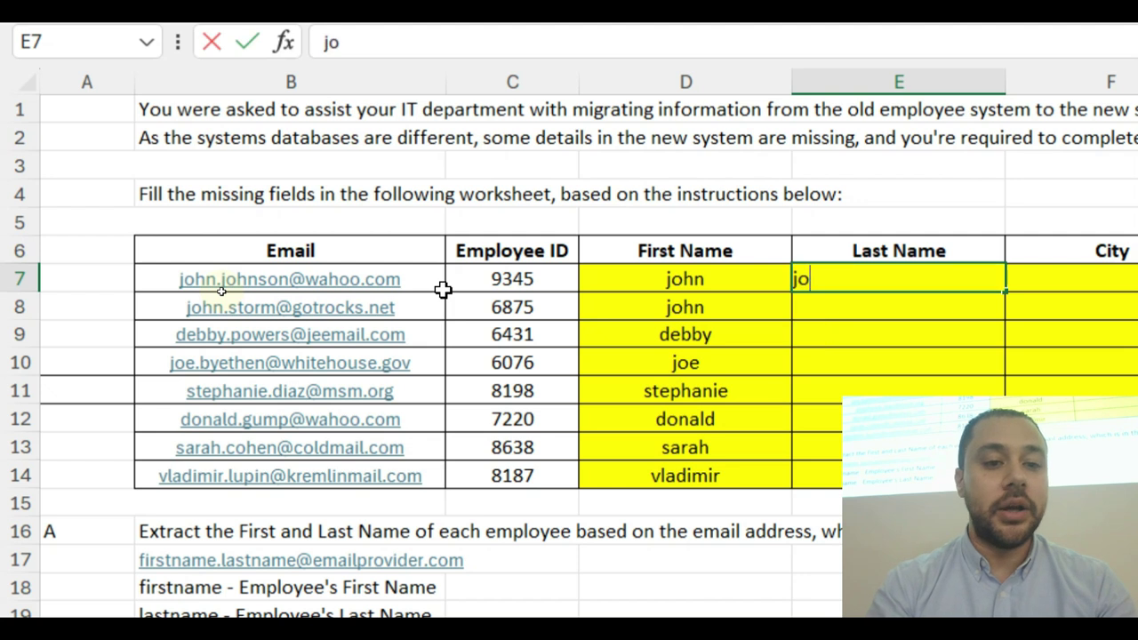
text(hnson)
key(Return)
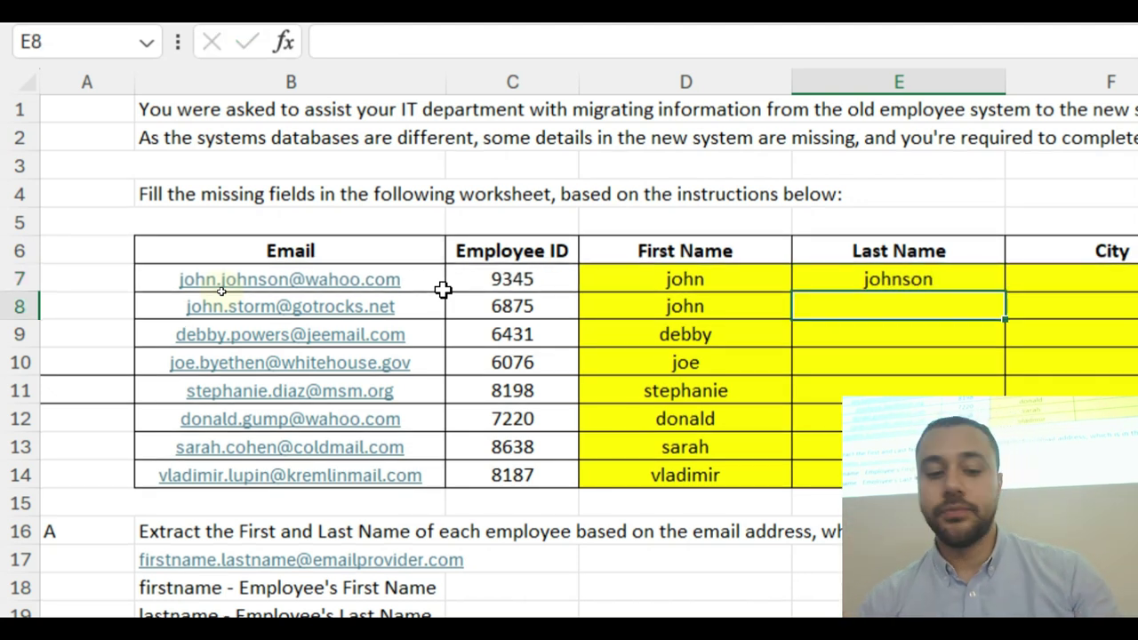
key(ctrl+e)
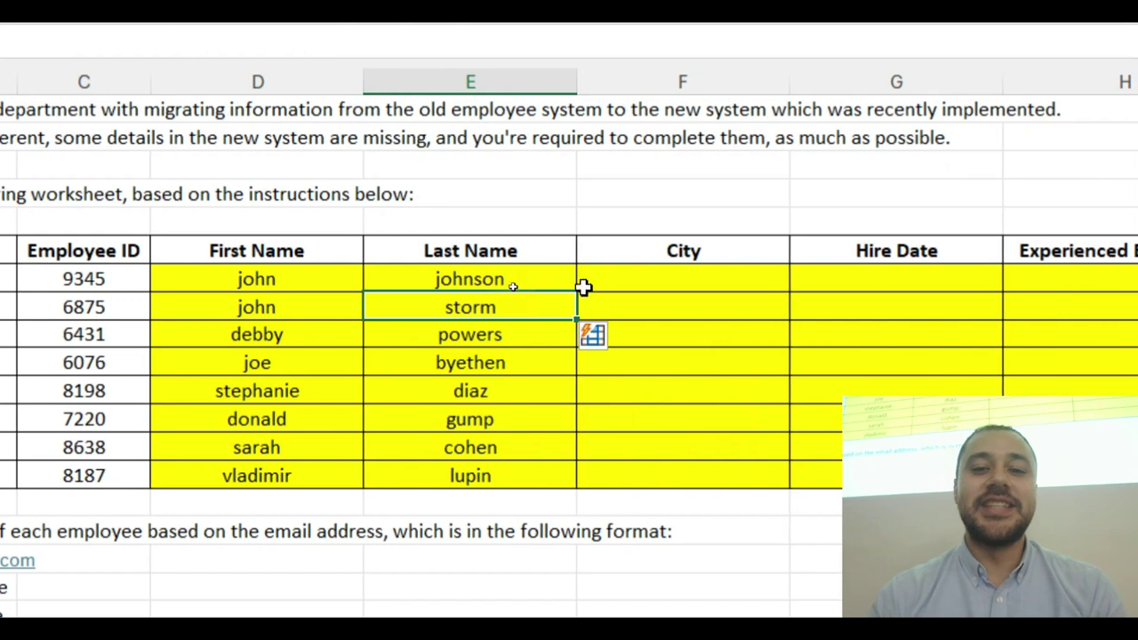
click(1069, 289)
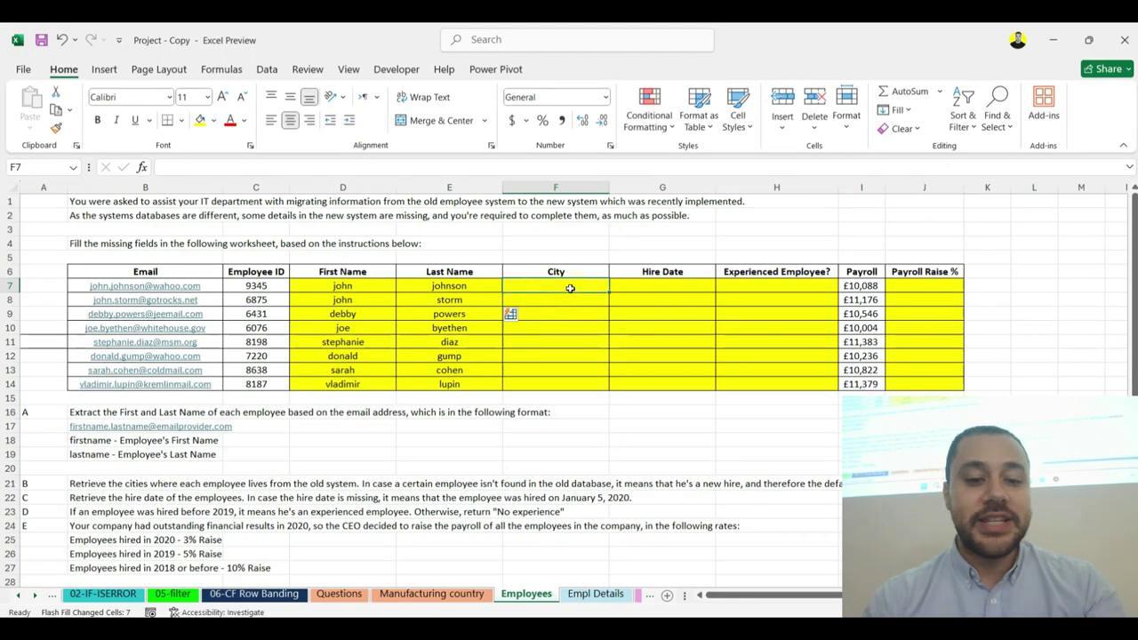
Step: Compare the Empl Details sheet's data with the Employees sheet
click(595, 593)
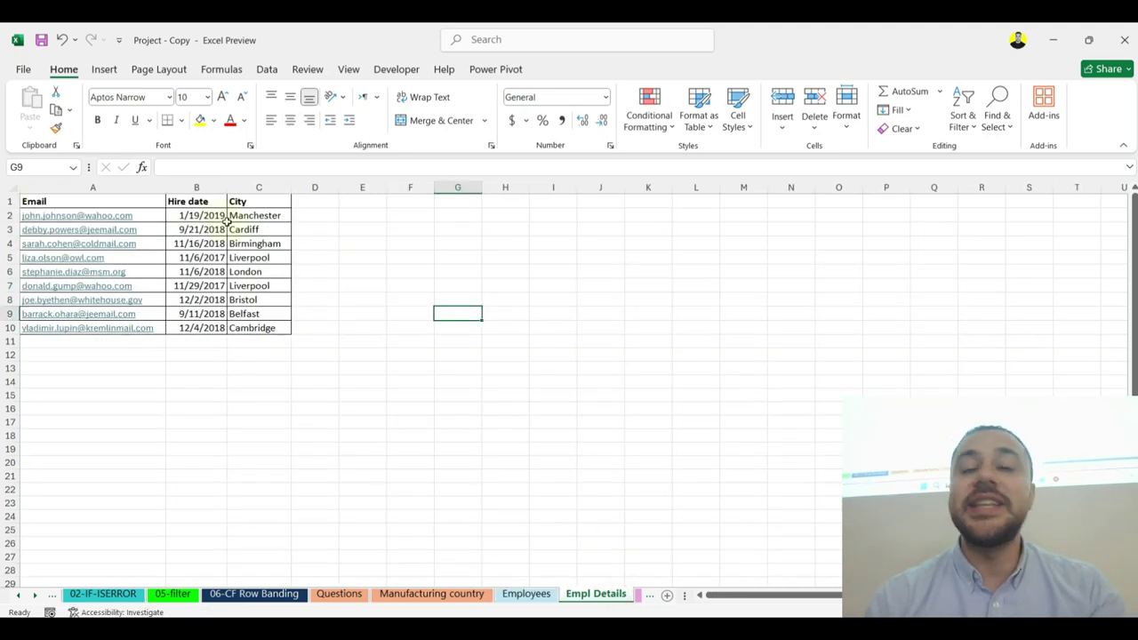
click(526, 593)
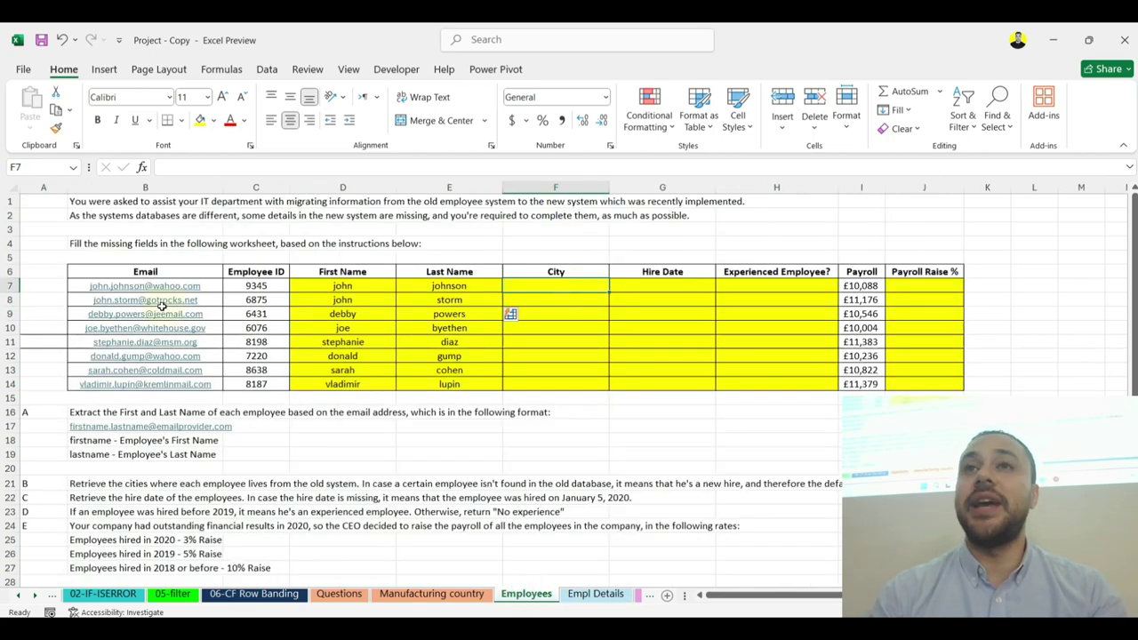
click(595, 594)
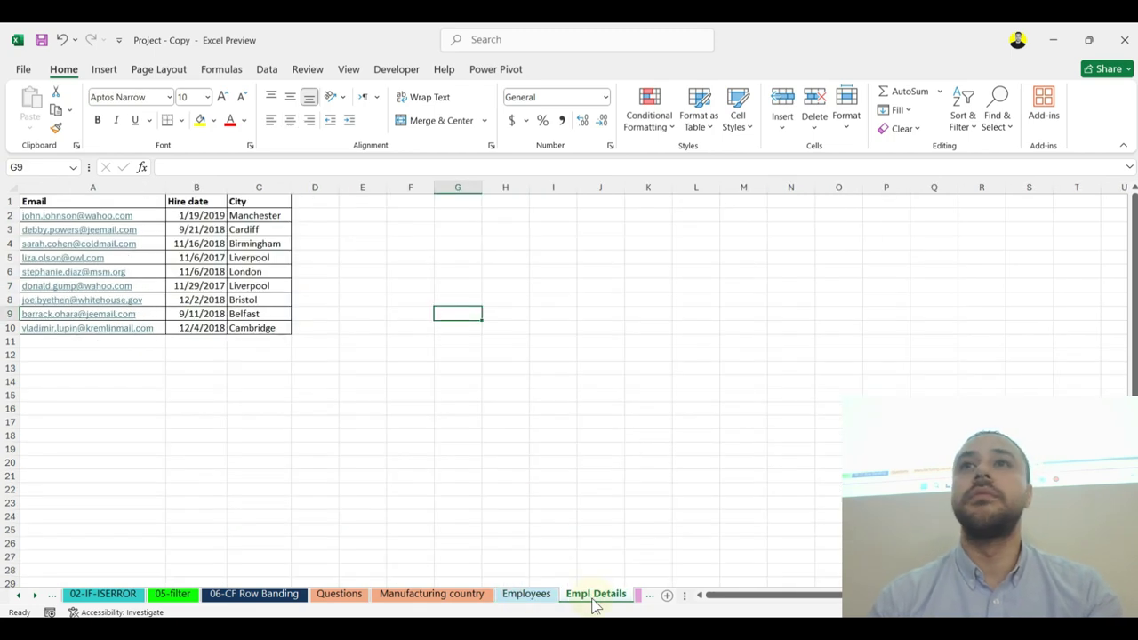
key(F2)
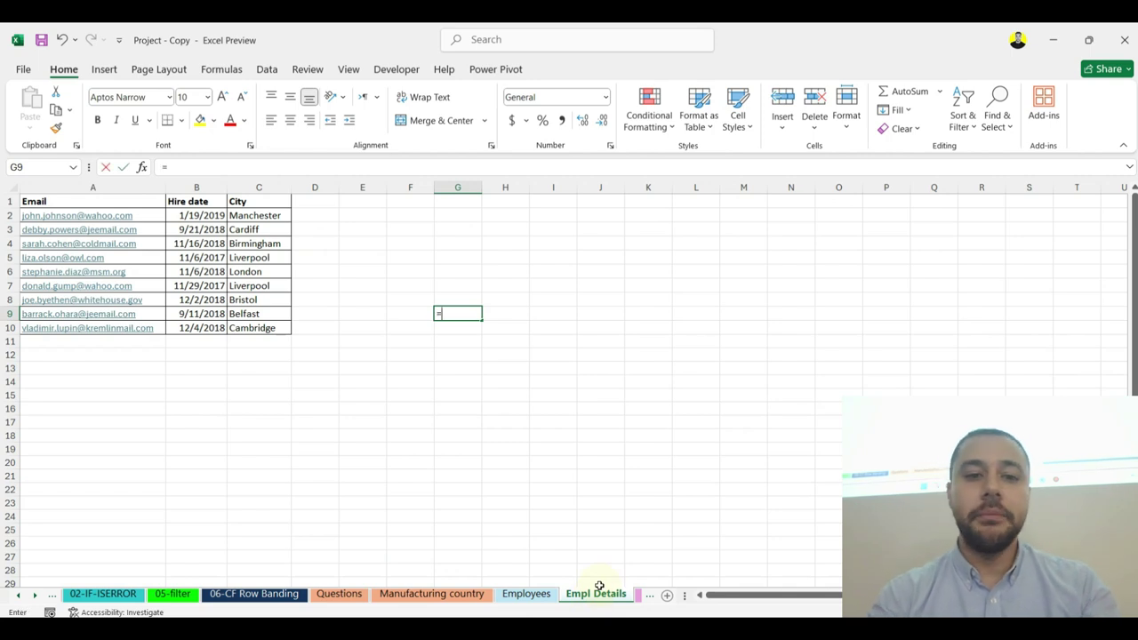
key(Escape)
click(526, 594)
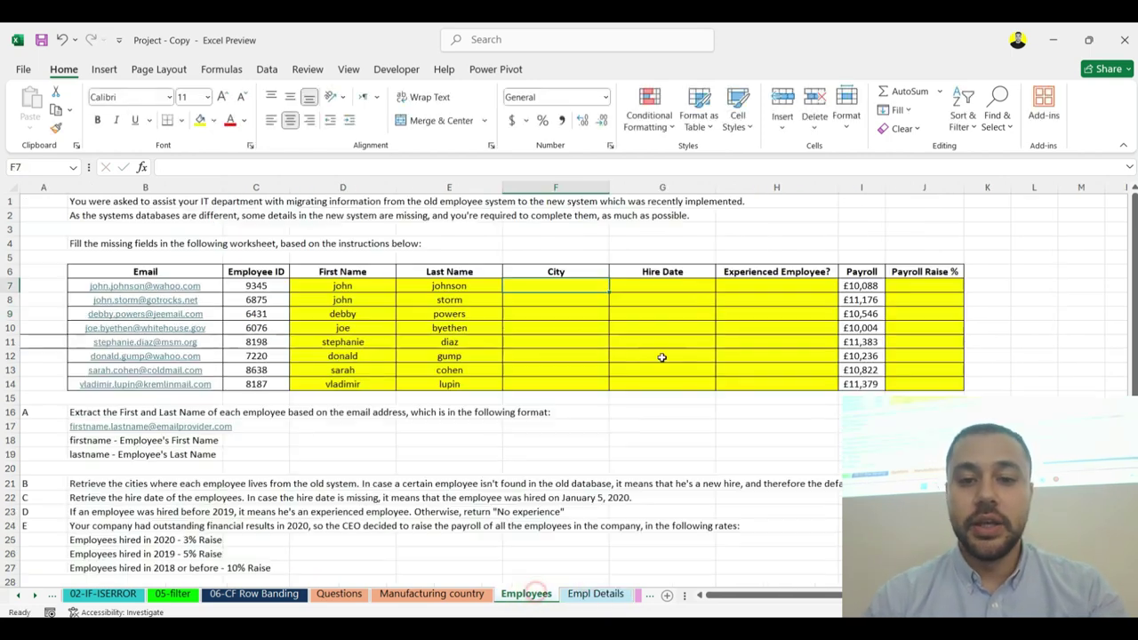
Step: Enter =VLOOKUP(B7,'Empl Details'!A:C,3,0) in F7 and fill it down the City column
click(590, 285)
text(=vlo)
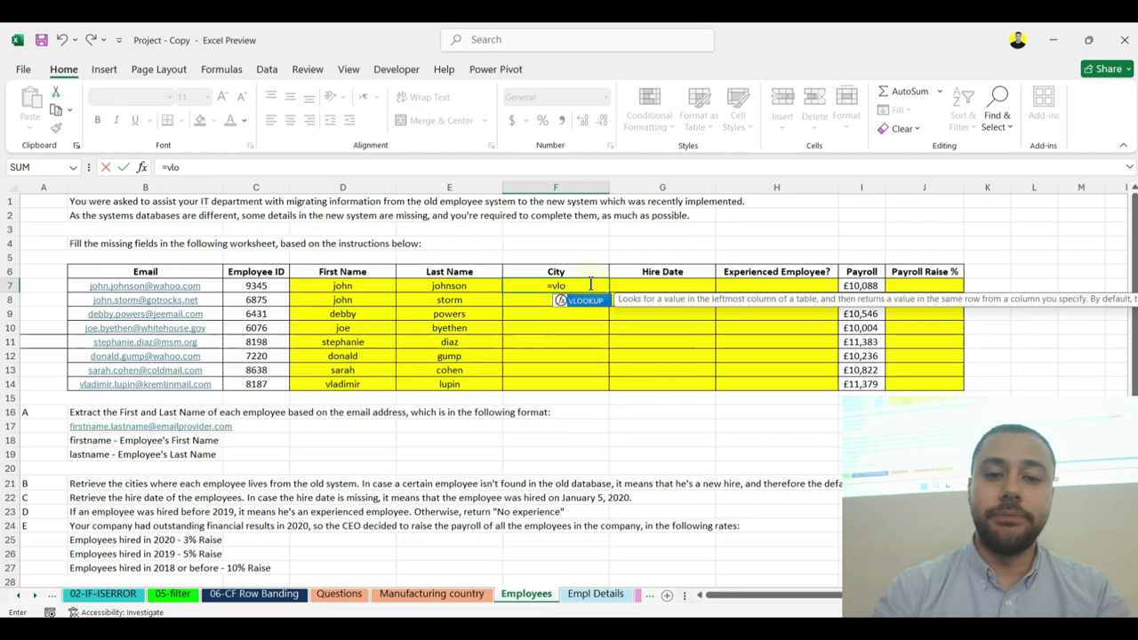
key(Tab)
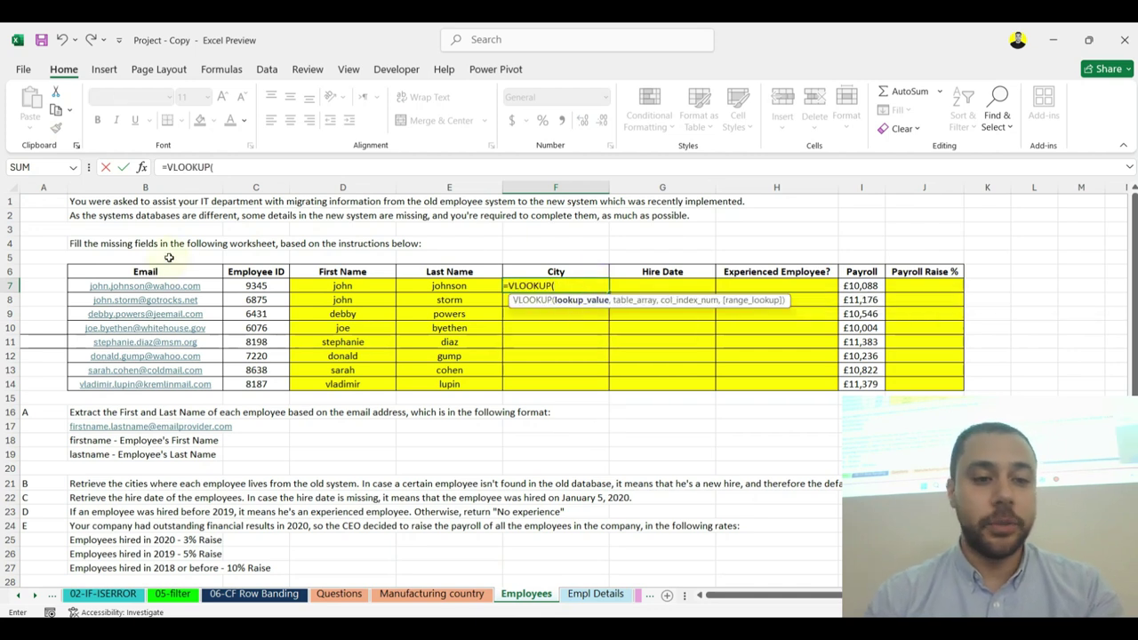
click(202, 286)
text(,)
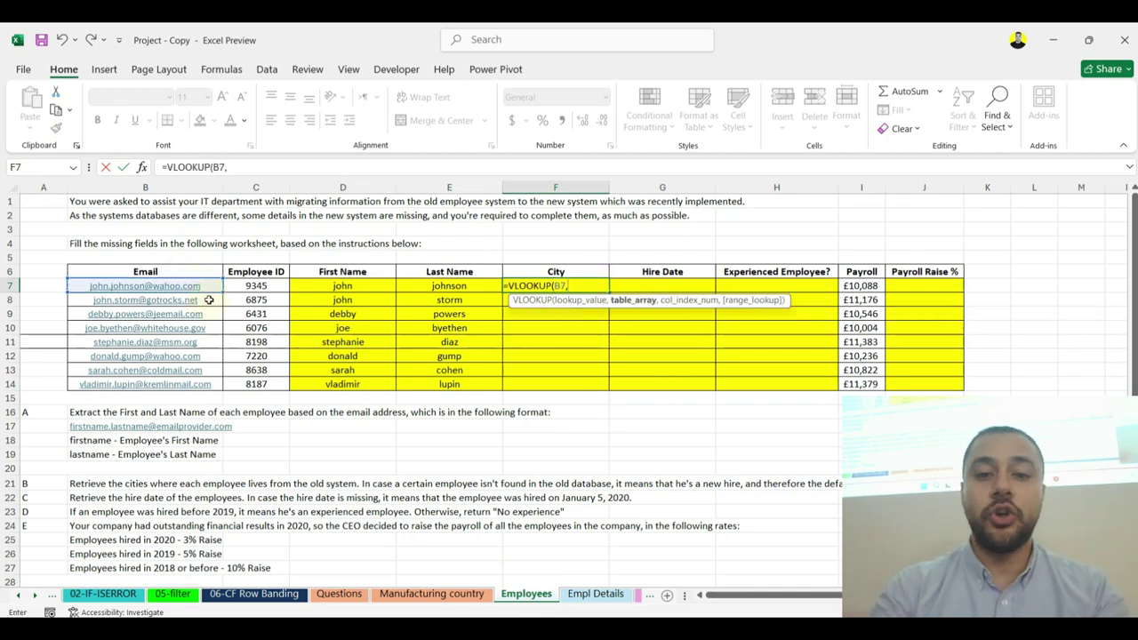
click(574, 603)
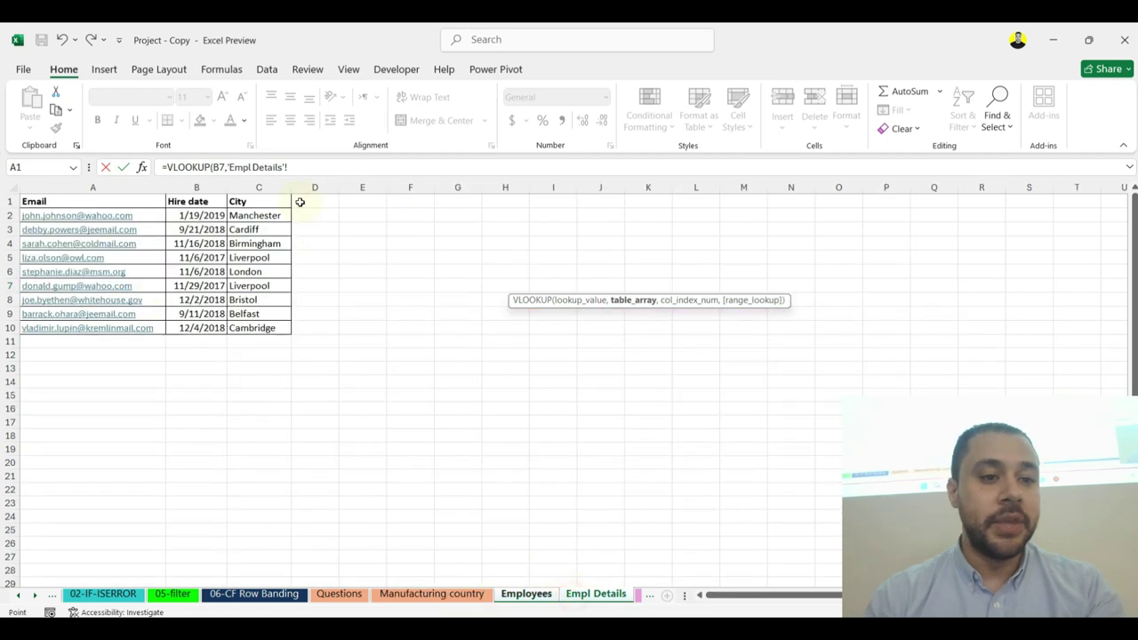
drag(111, 186, 244, 184)
text(,)
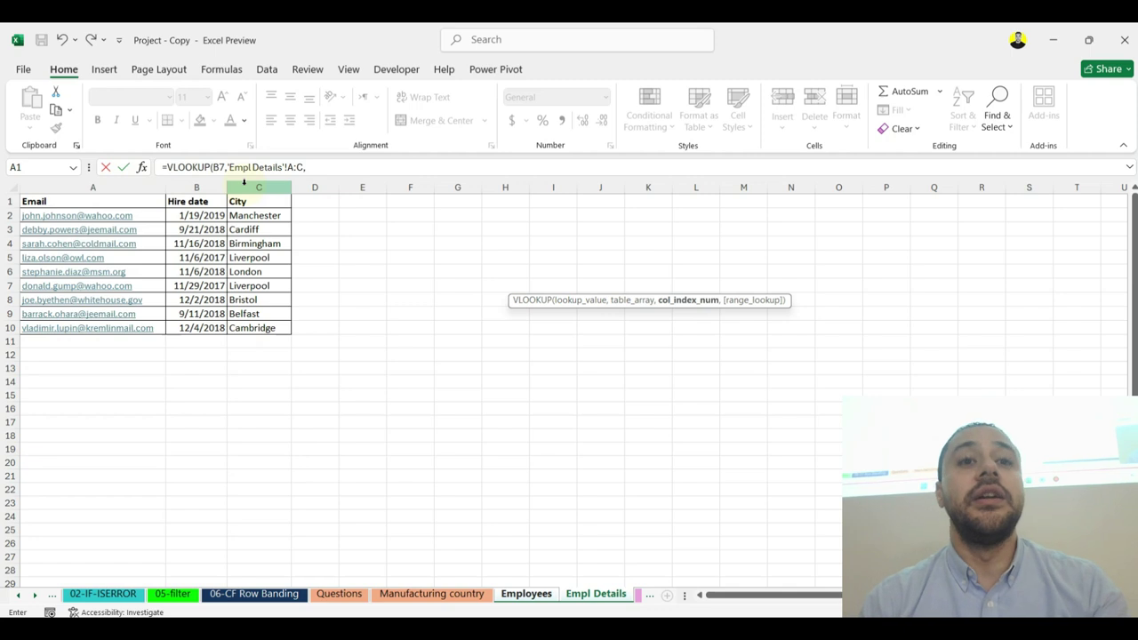
text(3,)
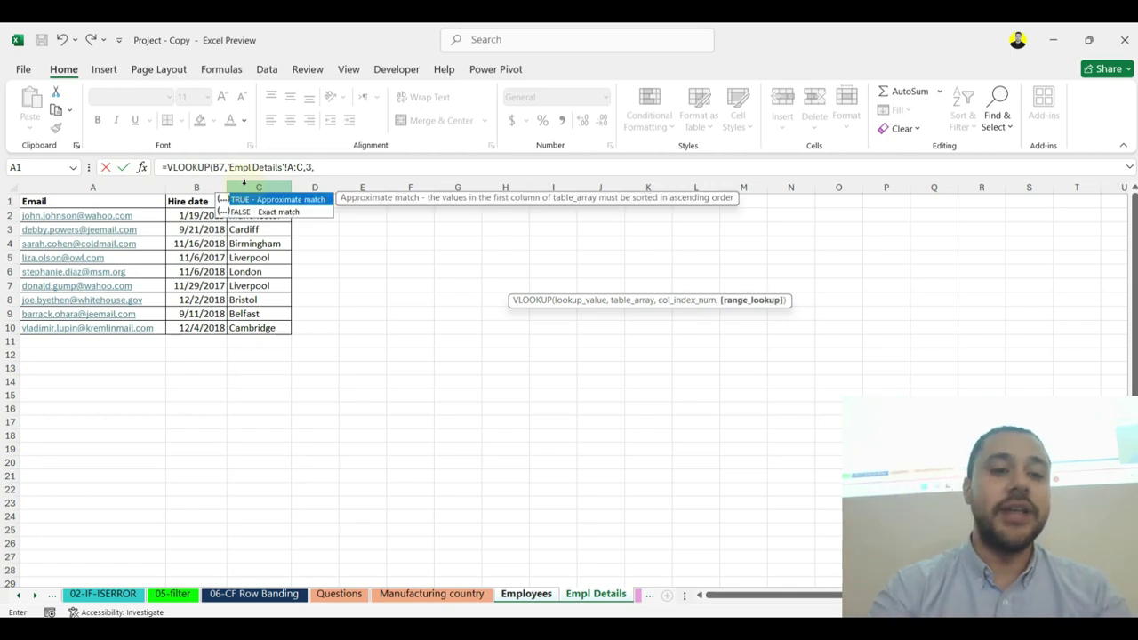
text(0)
key(Return)
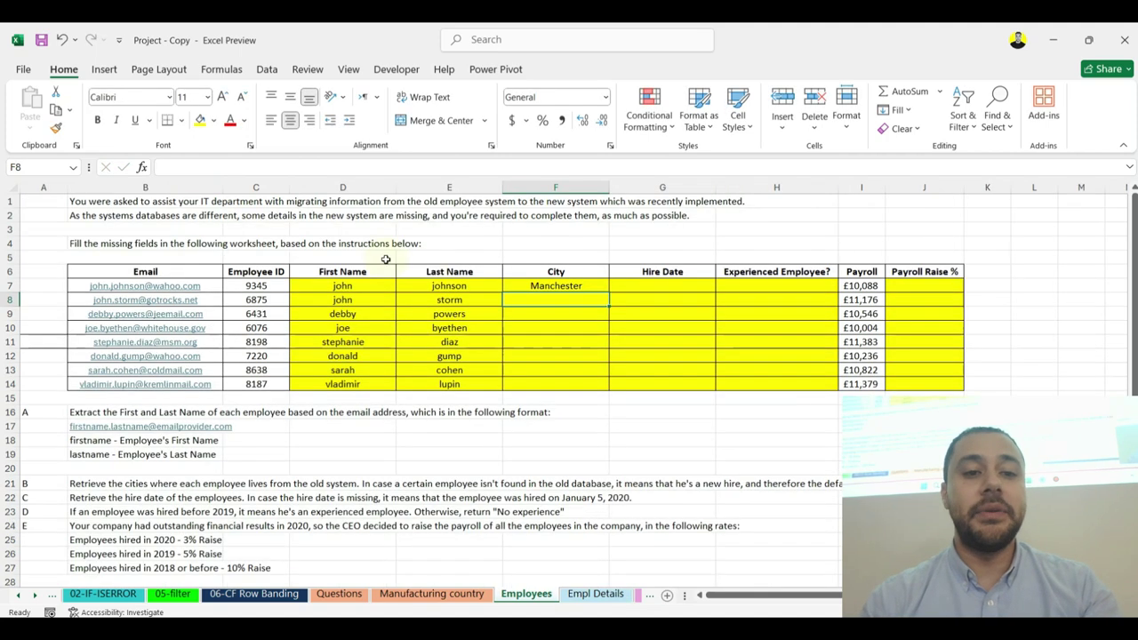
click(514, 286)
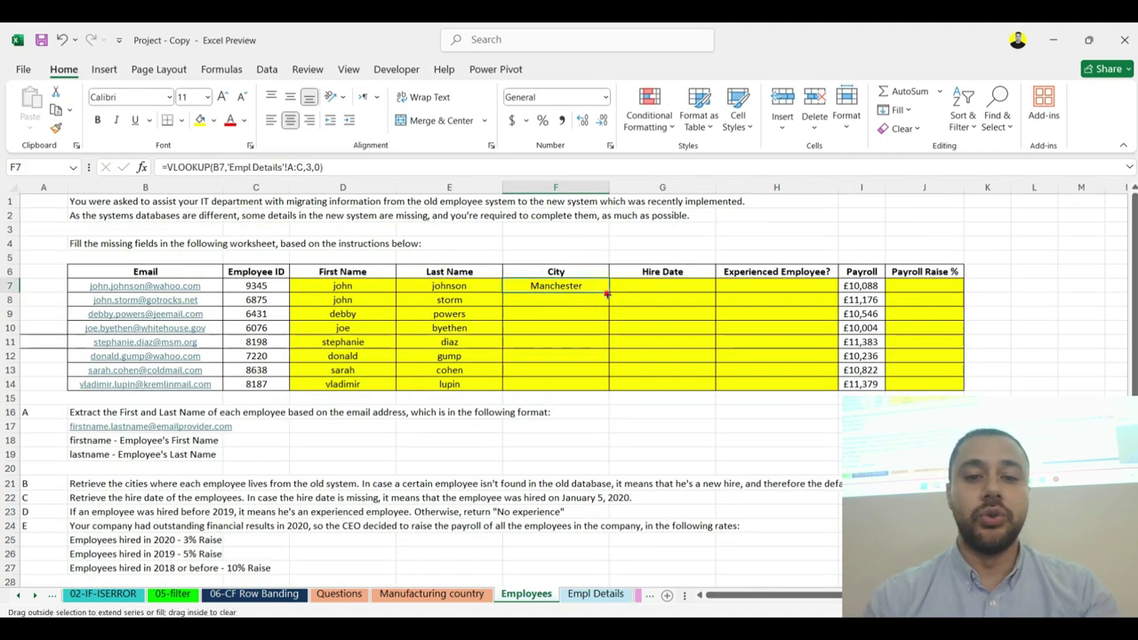
double_click(609, 292)
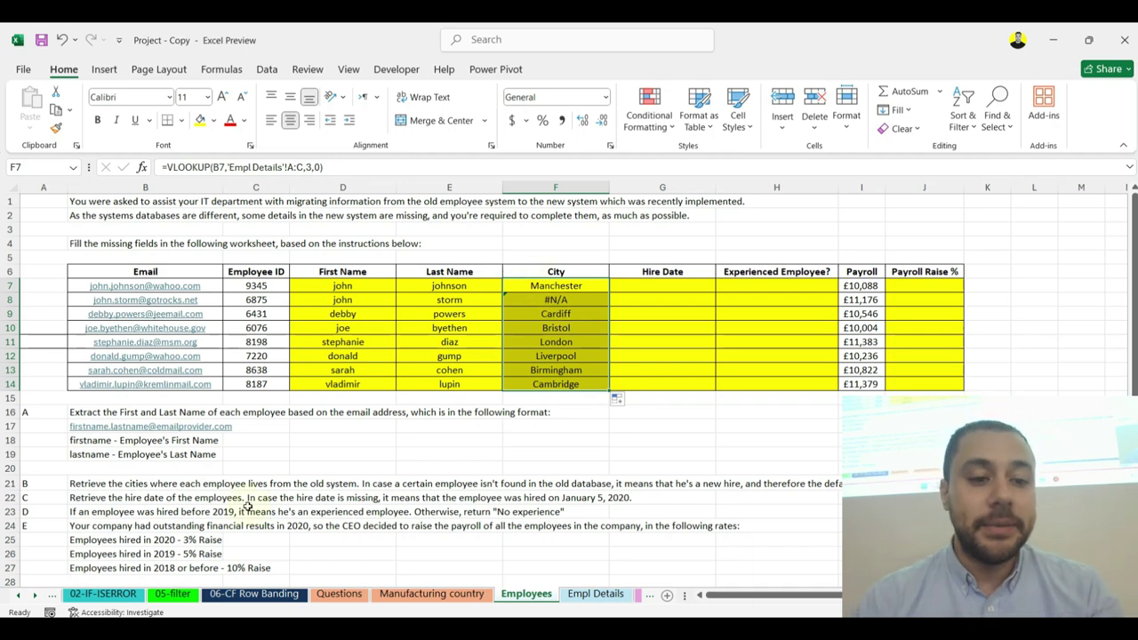
Step: Wrap F8's city VLOOKUP in IFERROR with "London" as the fallback
scroll(350, 466, down, 1)
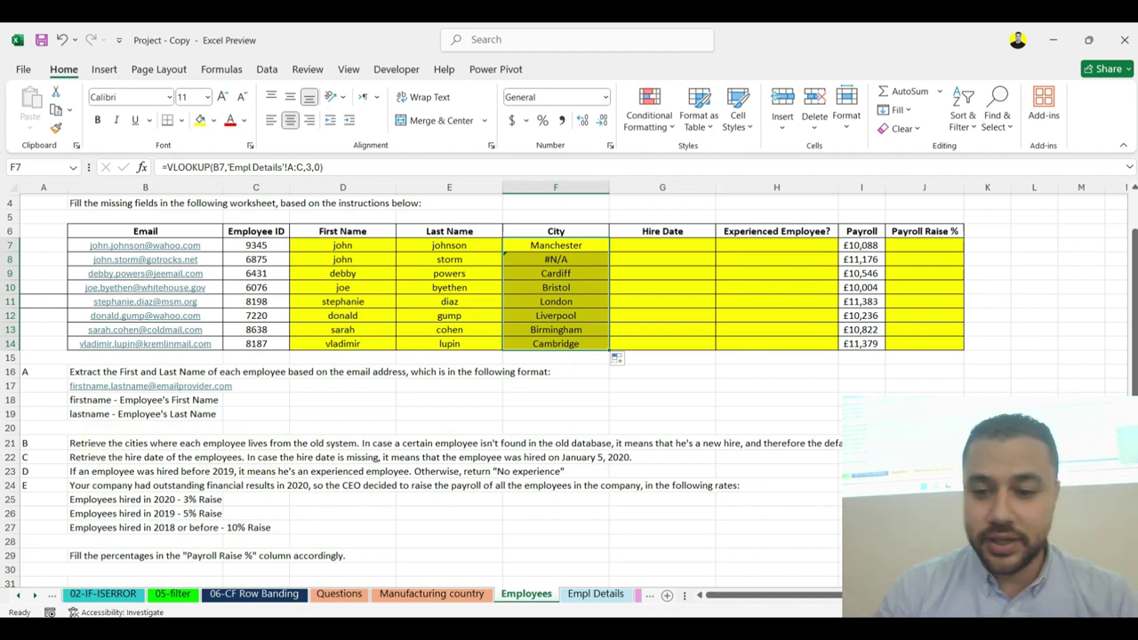
key(Return)
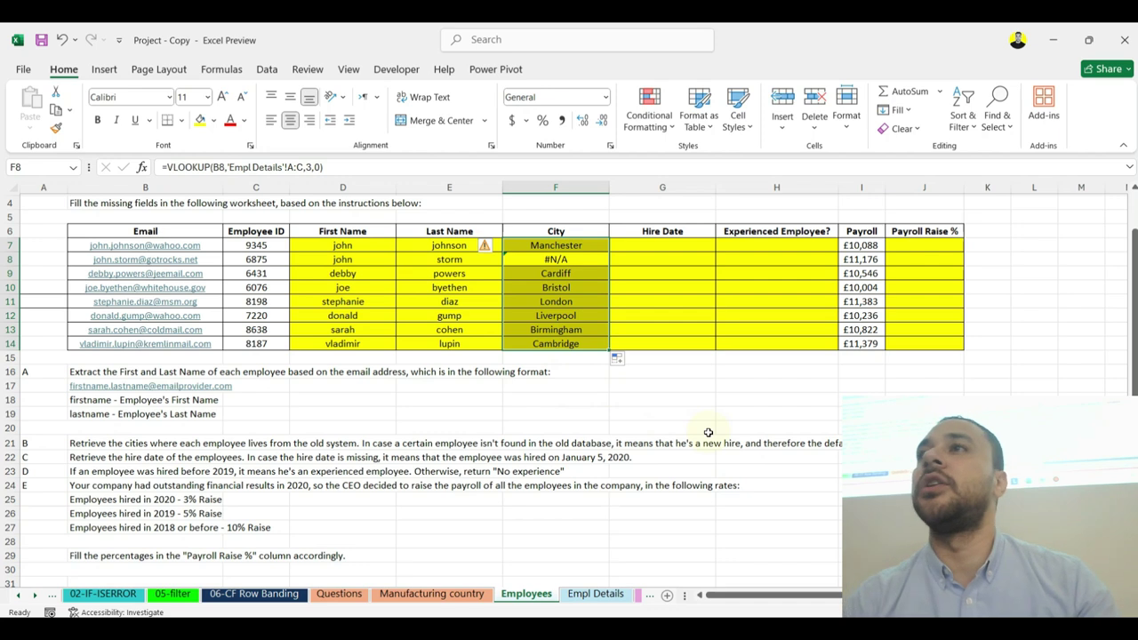
click(544, 258)
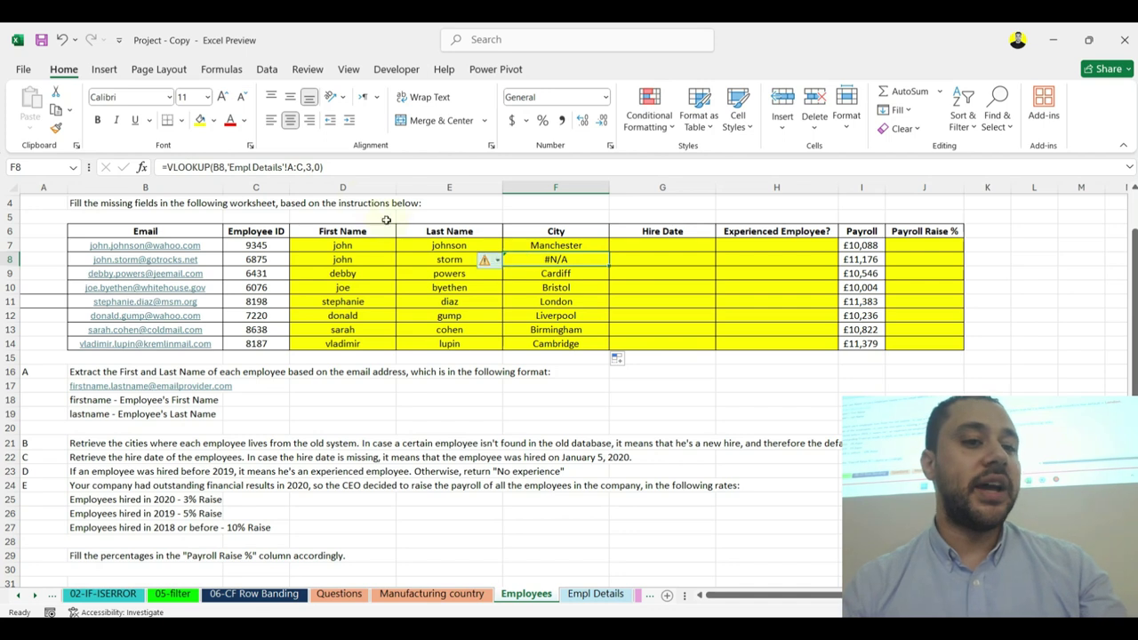
click(167, 166)
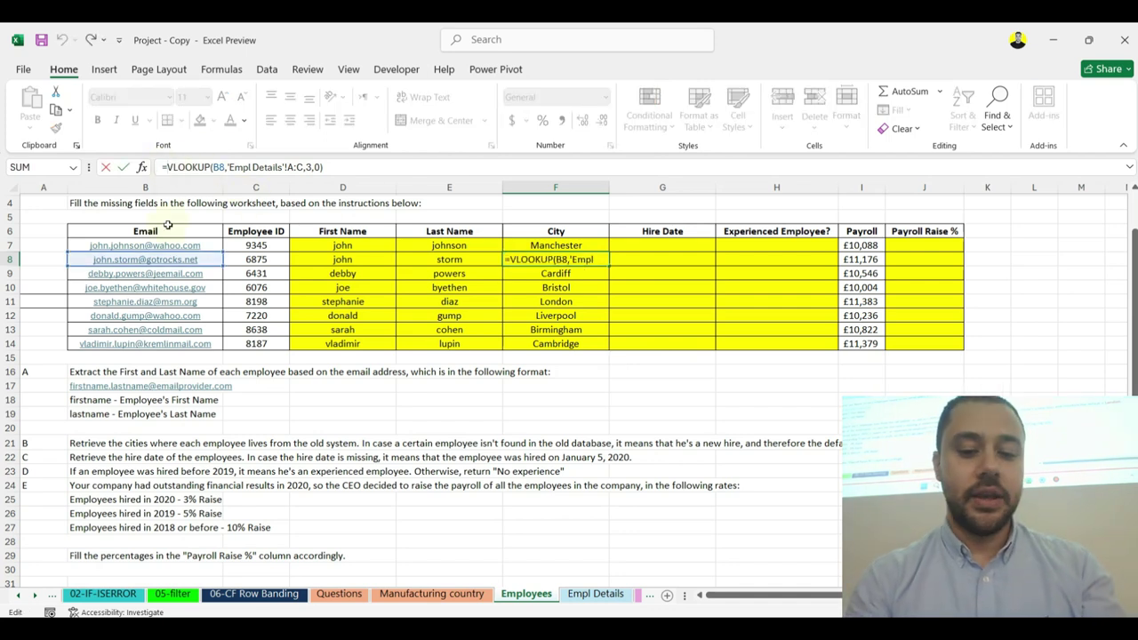
text(if)
double_click(191, 203)
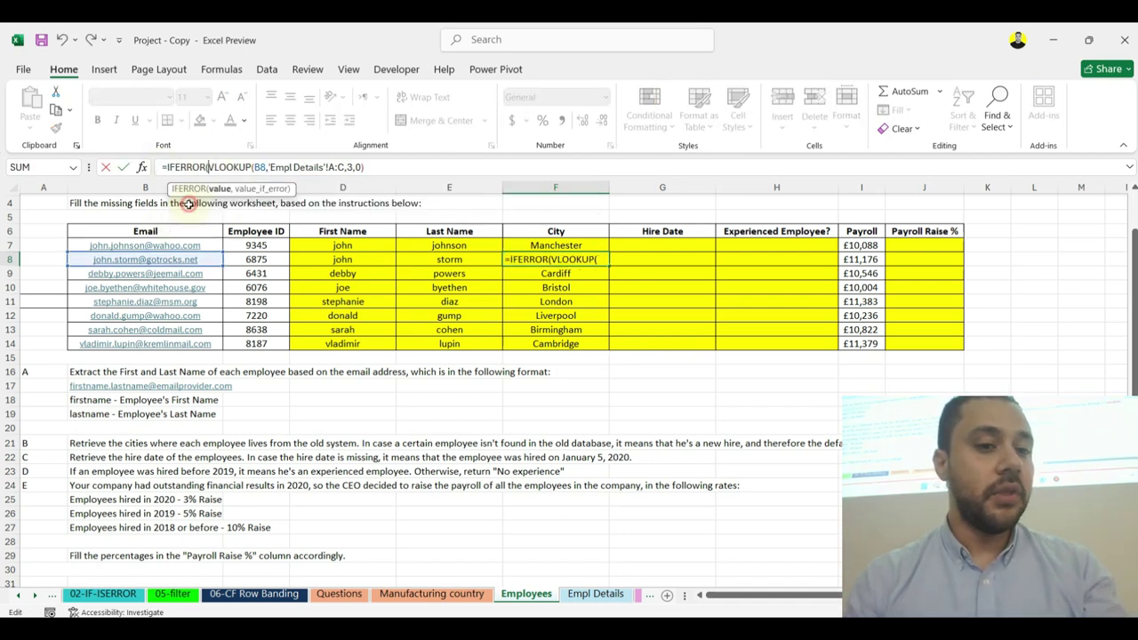
click(397, 166)
text(,"London)
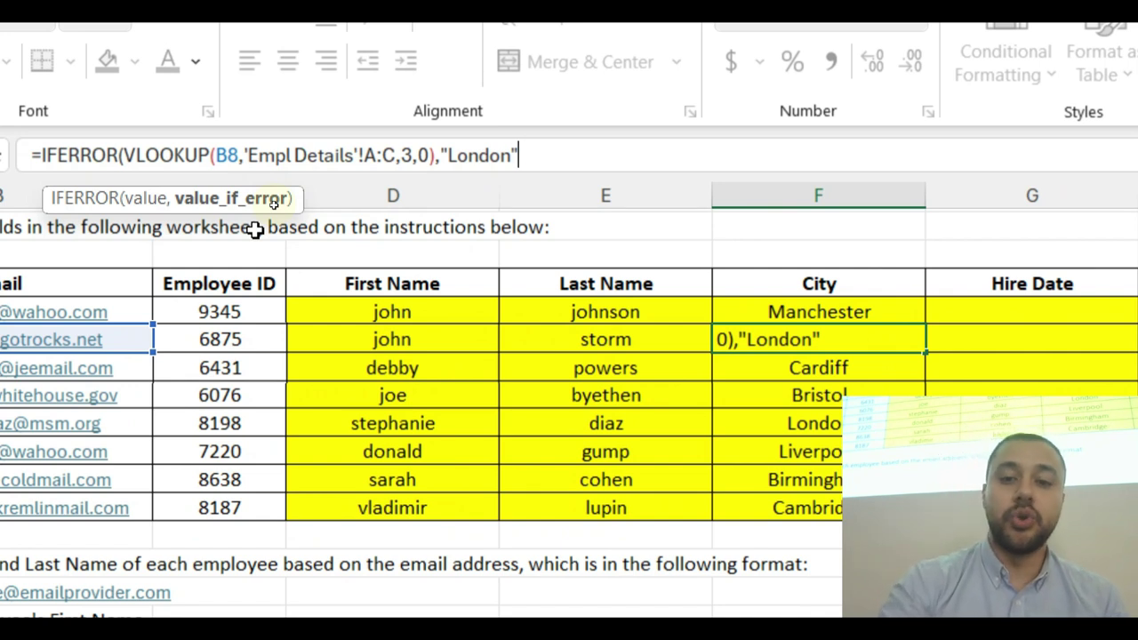
text())
key(Return)
Step: Copy the IFERROR city formula into F7 and down to F14
click(907, 338)
drag(752, 353, 739, 302)
double_click(752, 325)
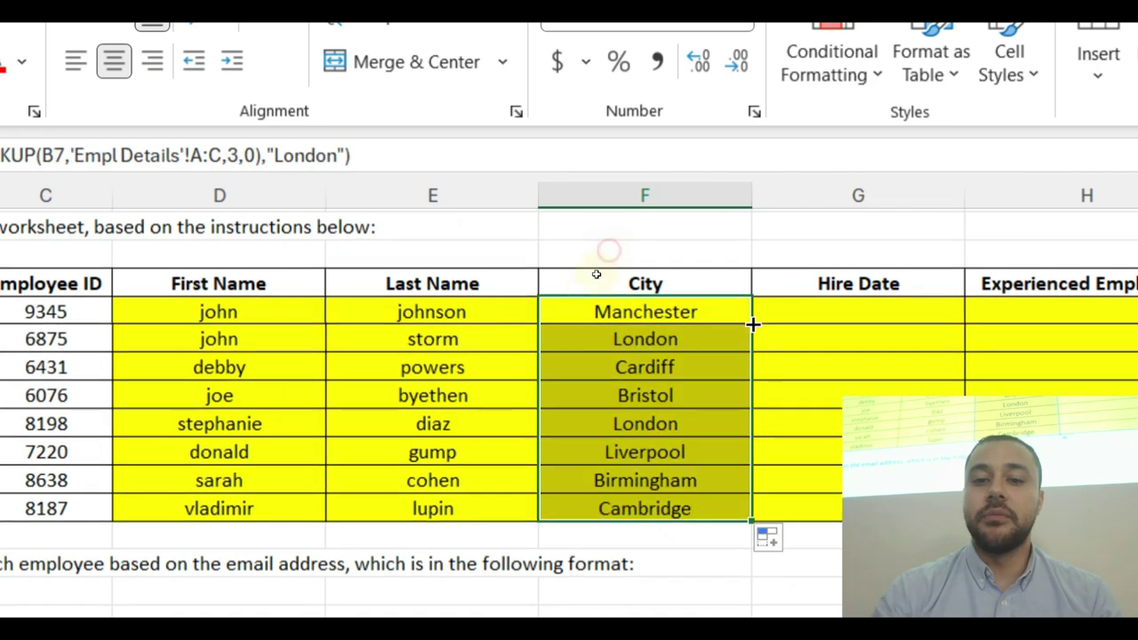
click(627, 344)
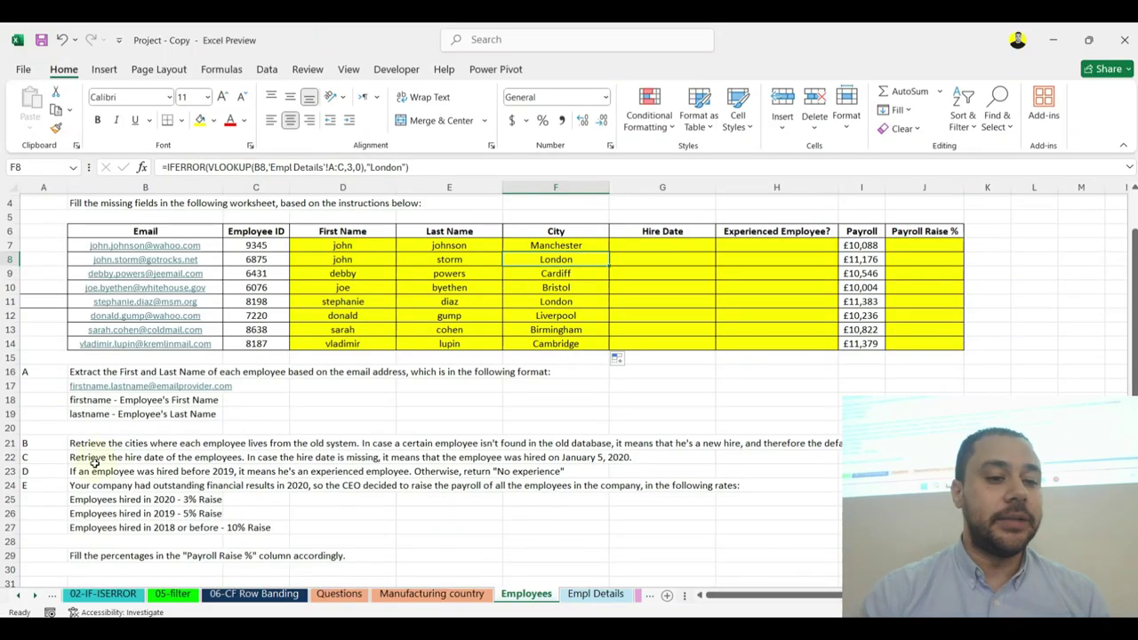
click(94, 461)
click(100, 473)
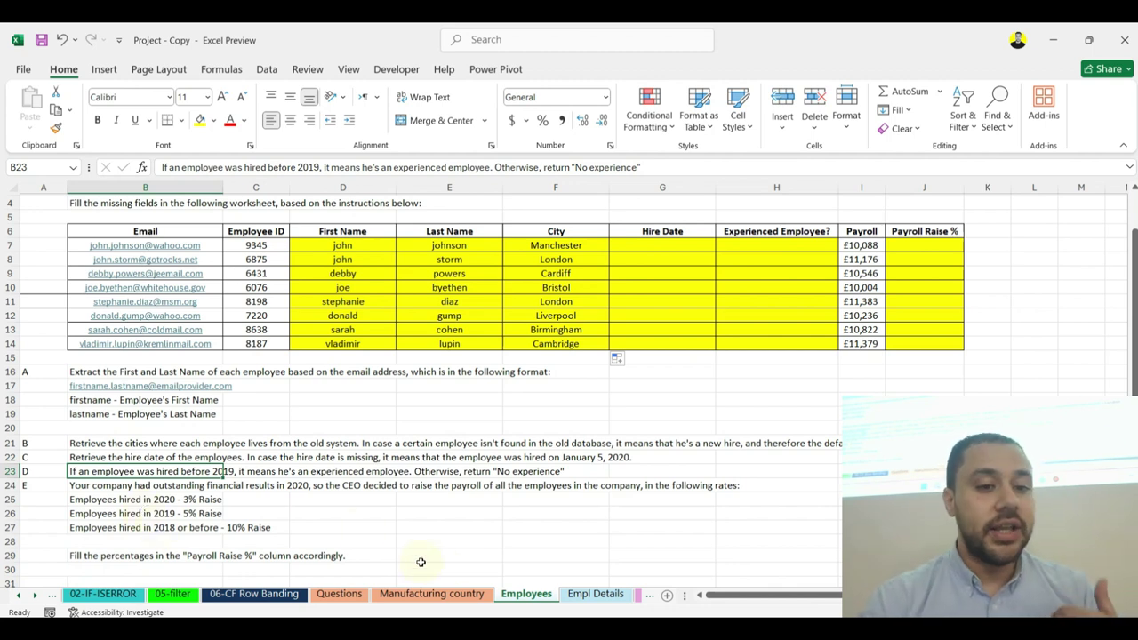
click(238, 471)
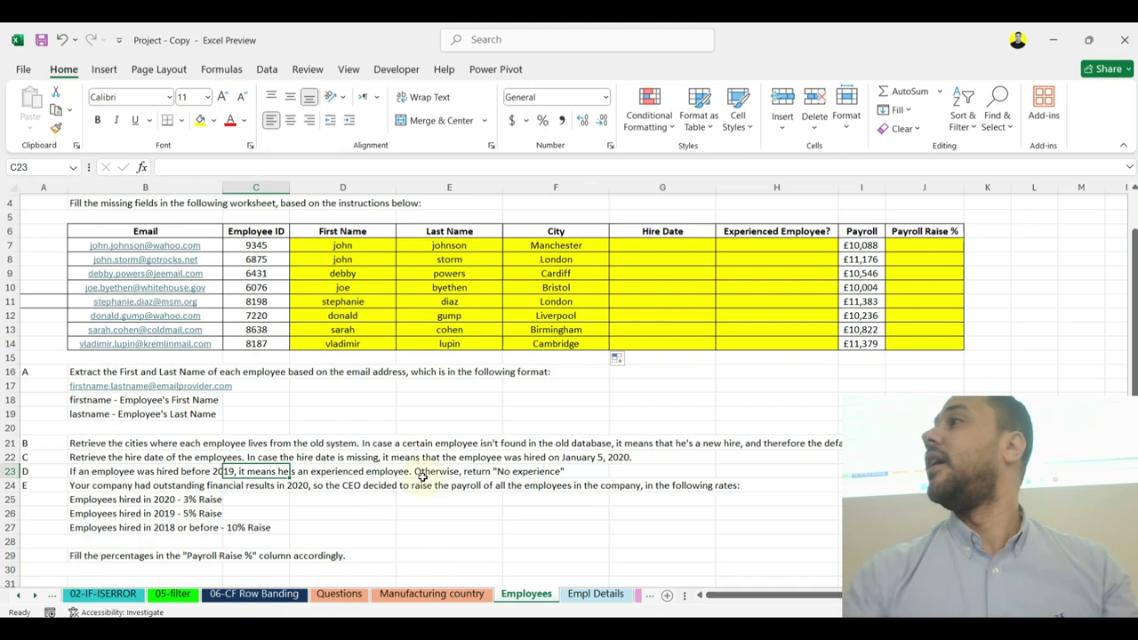
click(657, 246)
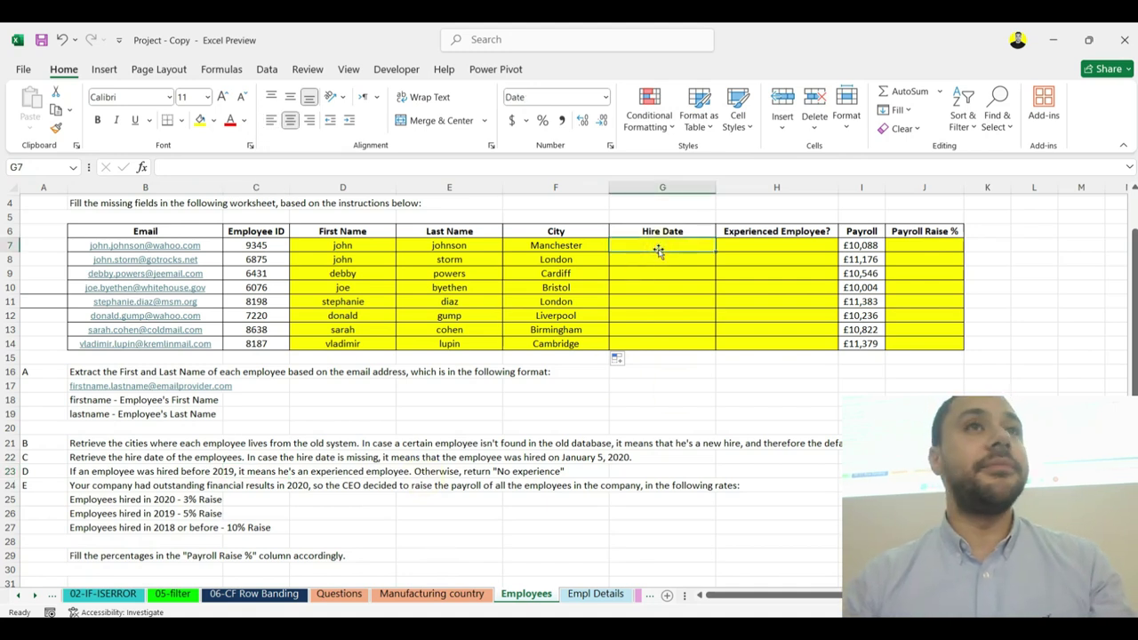
click(801, 247)
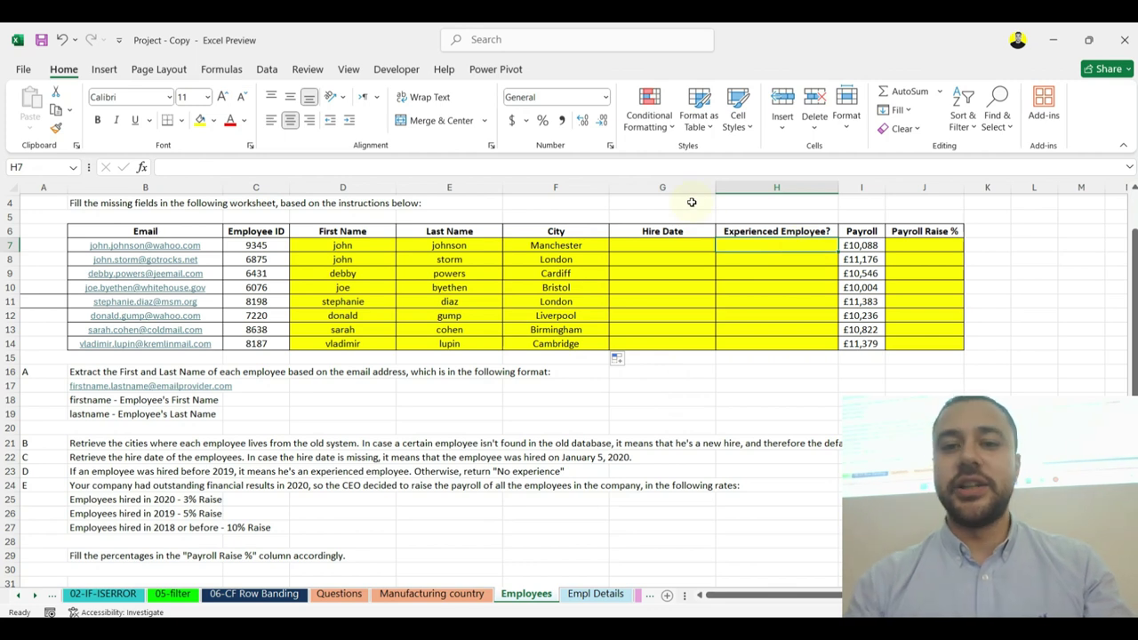
click(658, 240)
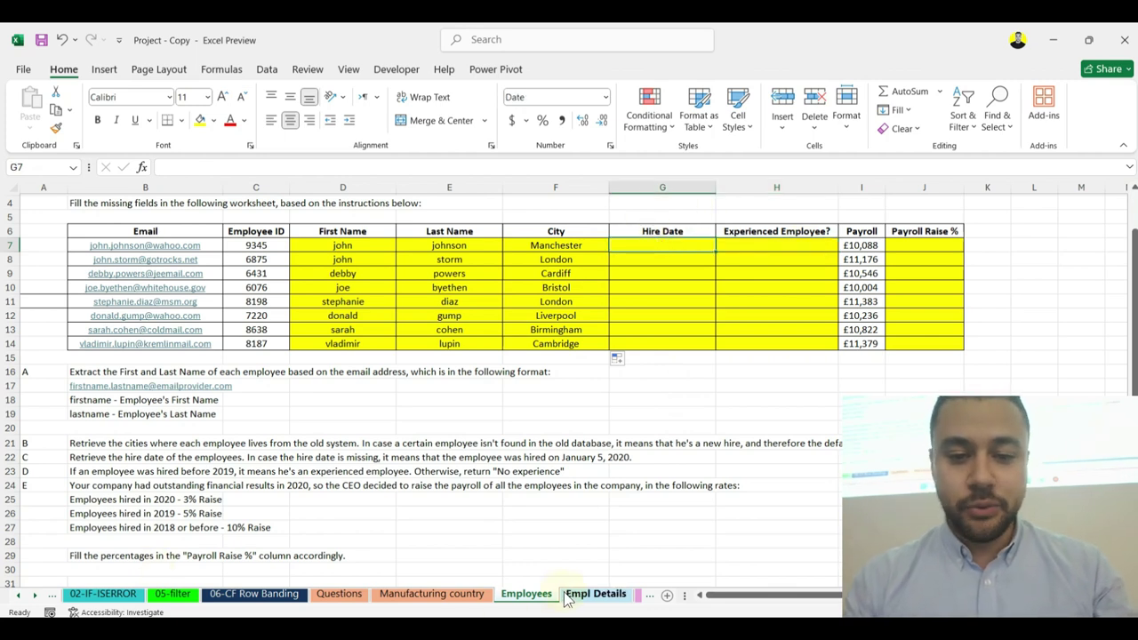
click(596, 593)
click(525, 594)
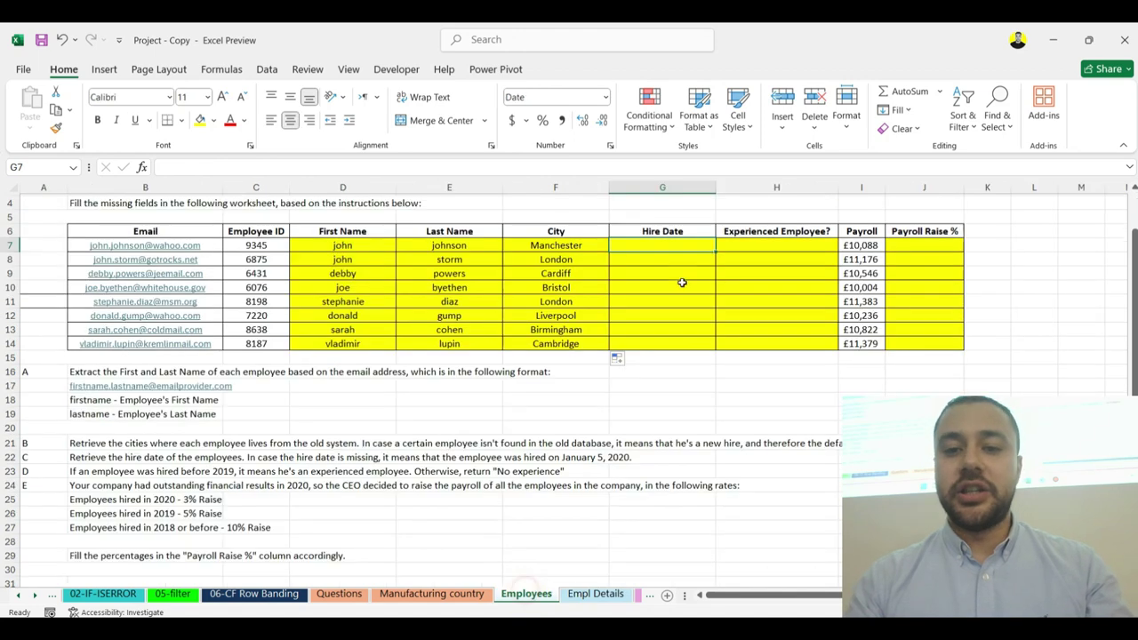
click(595, 594)
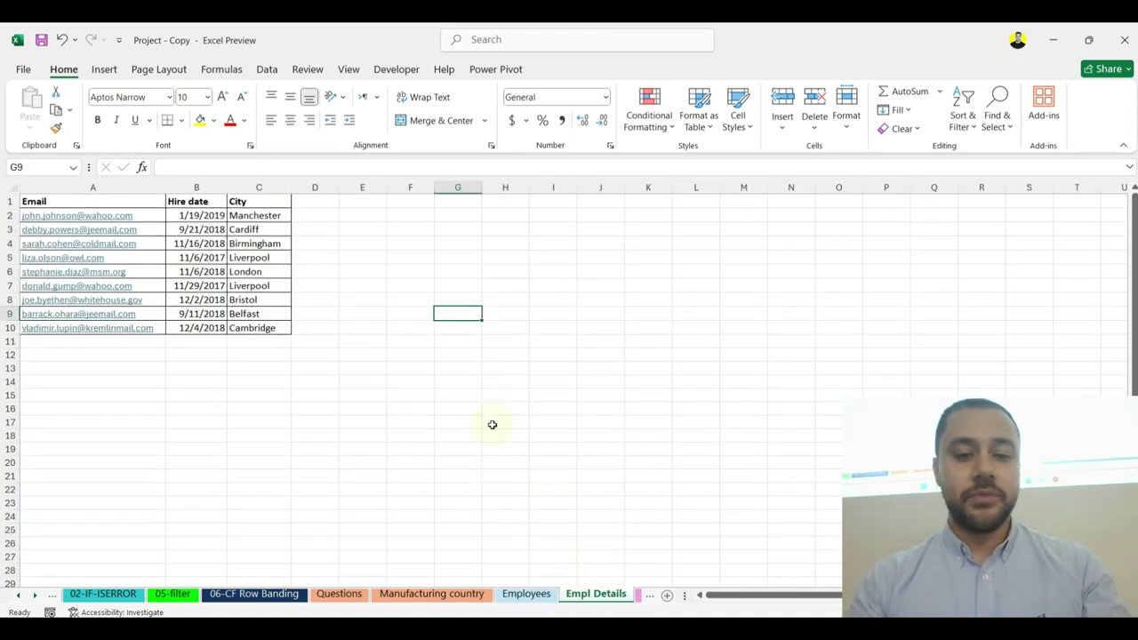
click(525, 593)
text(=vl)
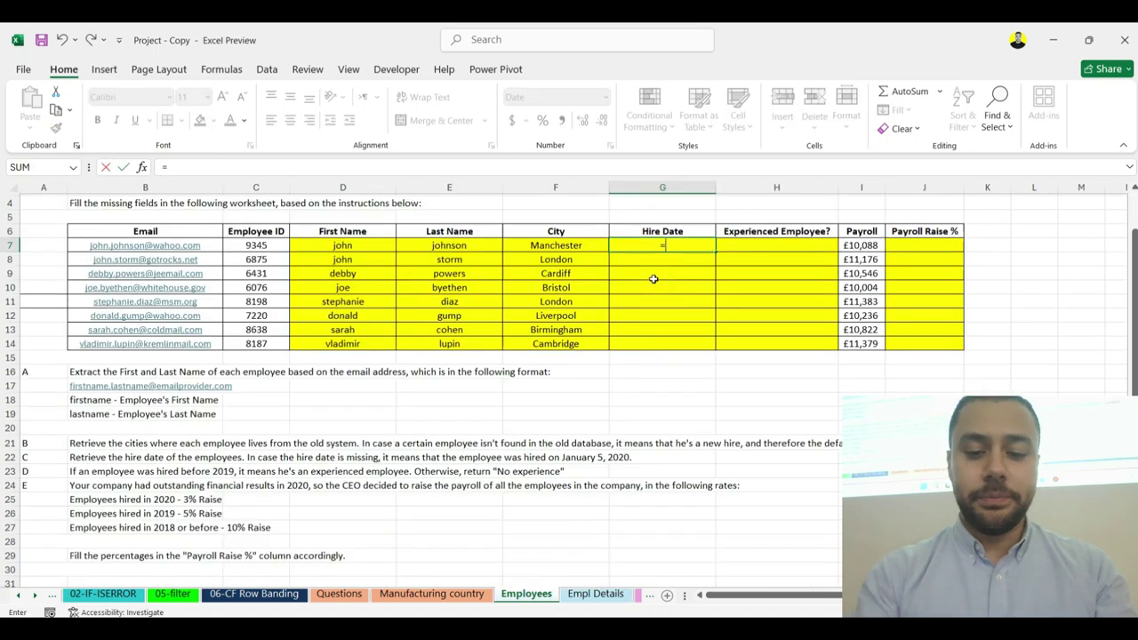
key(BackSpace)
key(BackSpace)
key(BackSpace)
key(Escape)
scroll(631, 341, up, 4)
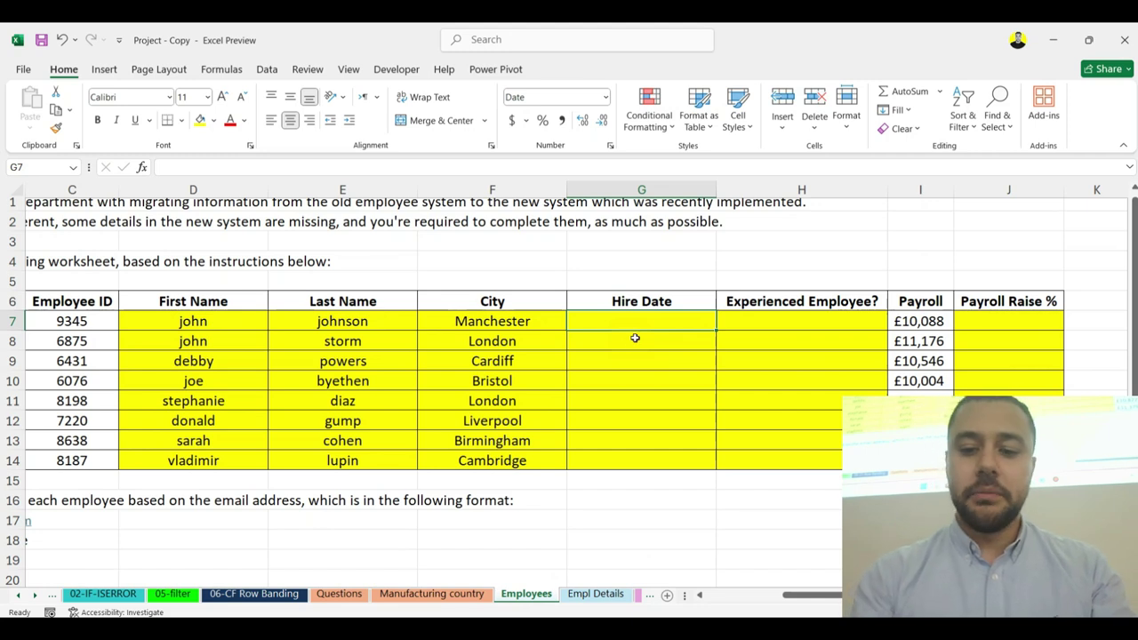
Step: Enter =VLOOKUP(B7,'Empl Details'!A:C,2,0) in G7 and fill it down to G14
text(=vl)
key(Tab)
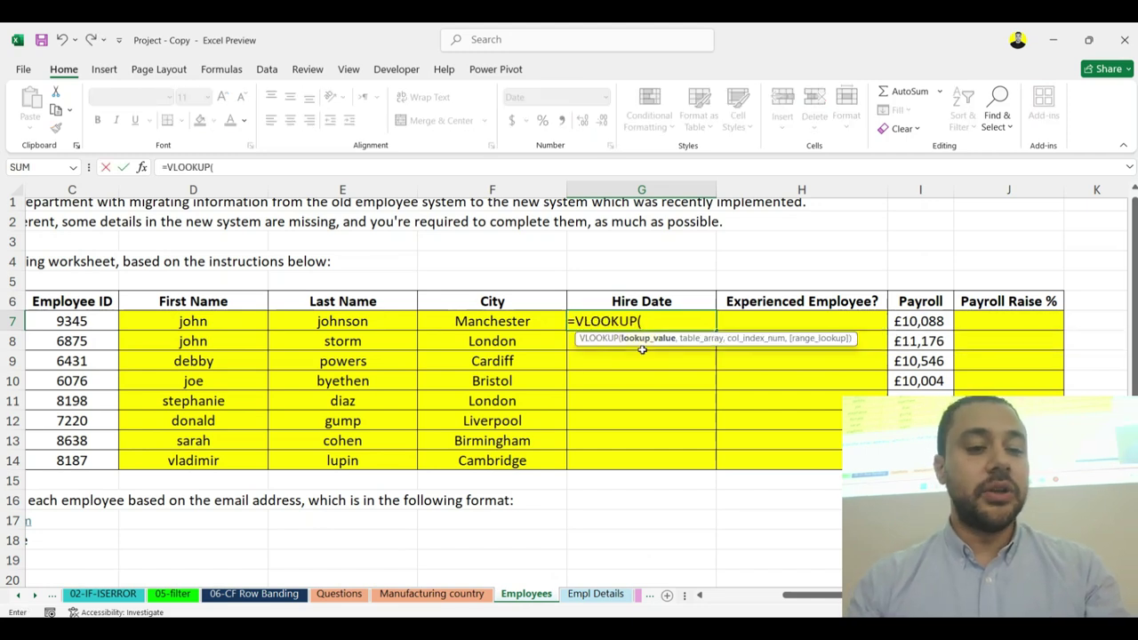
drag(800, 594, 746, 594)
click(197, 323)
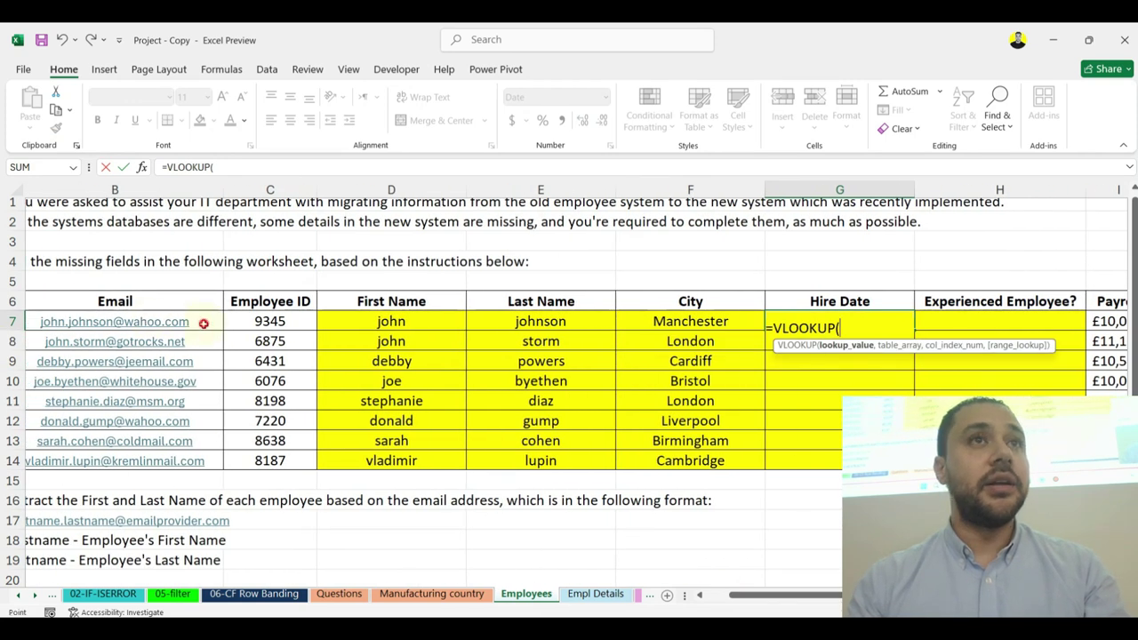
text(,)
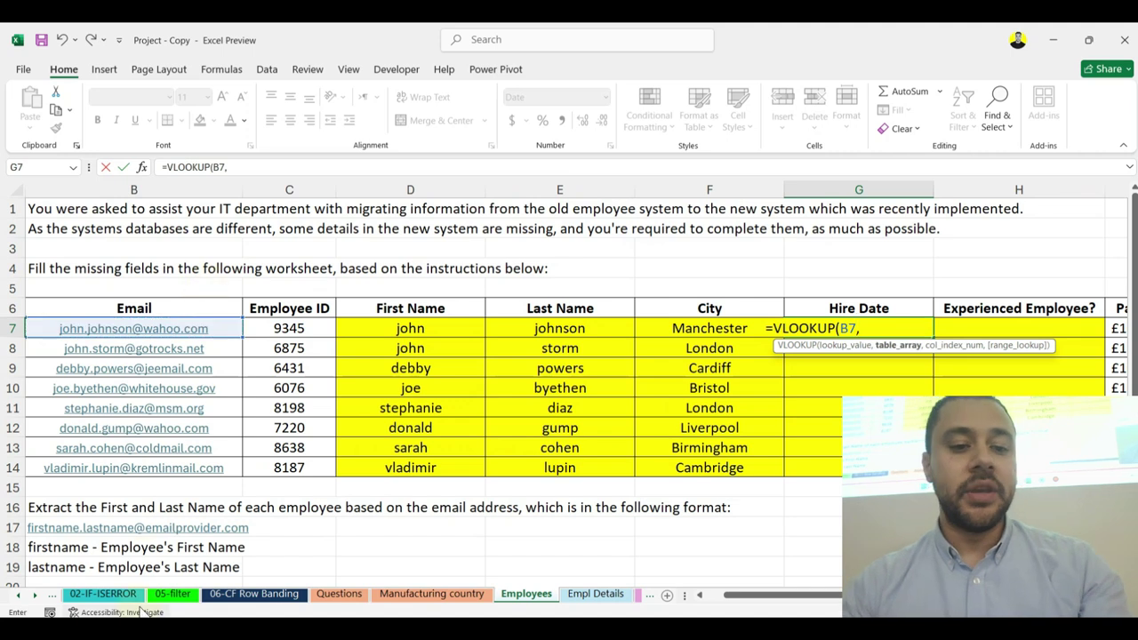
click(594, 595)
drag(93, 187, 286, 187)
text(,)
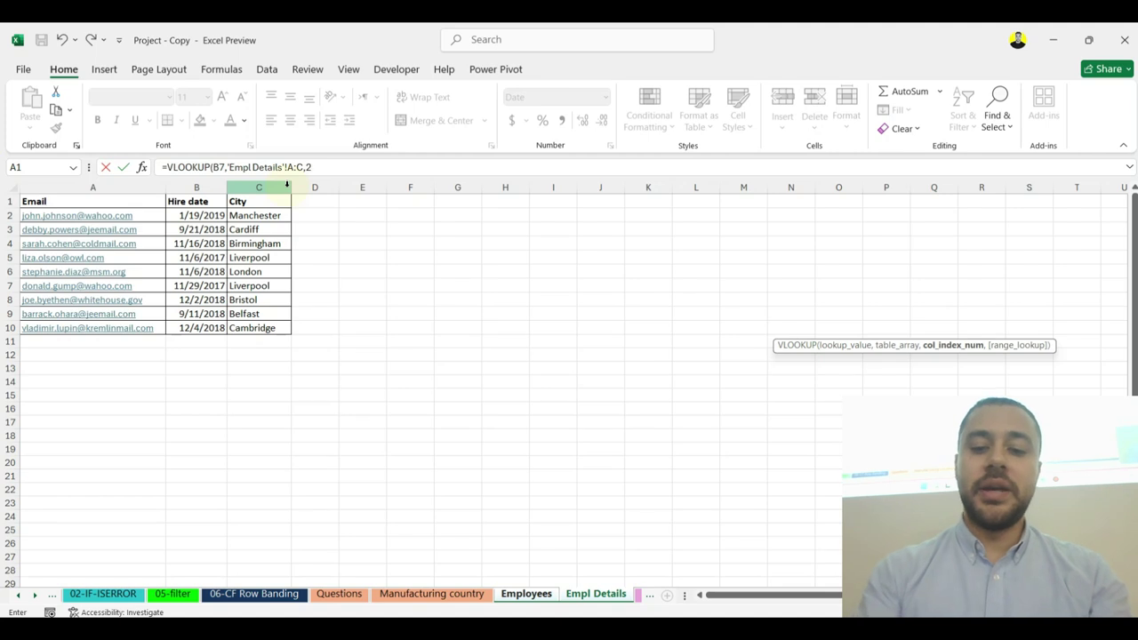
text(2,0))
key(Return)
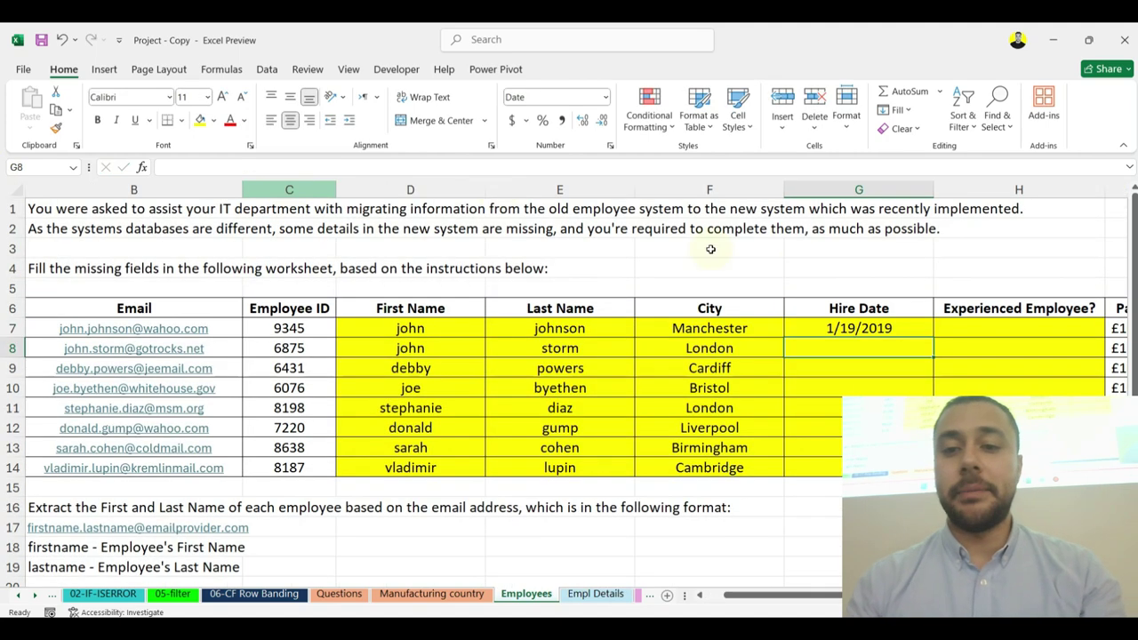
click(928, 325)
double_click(932, 337)
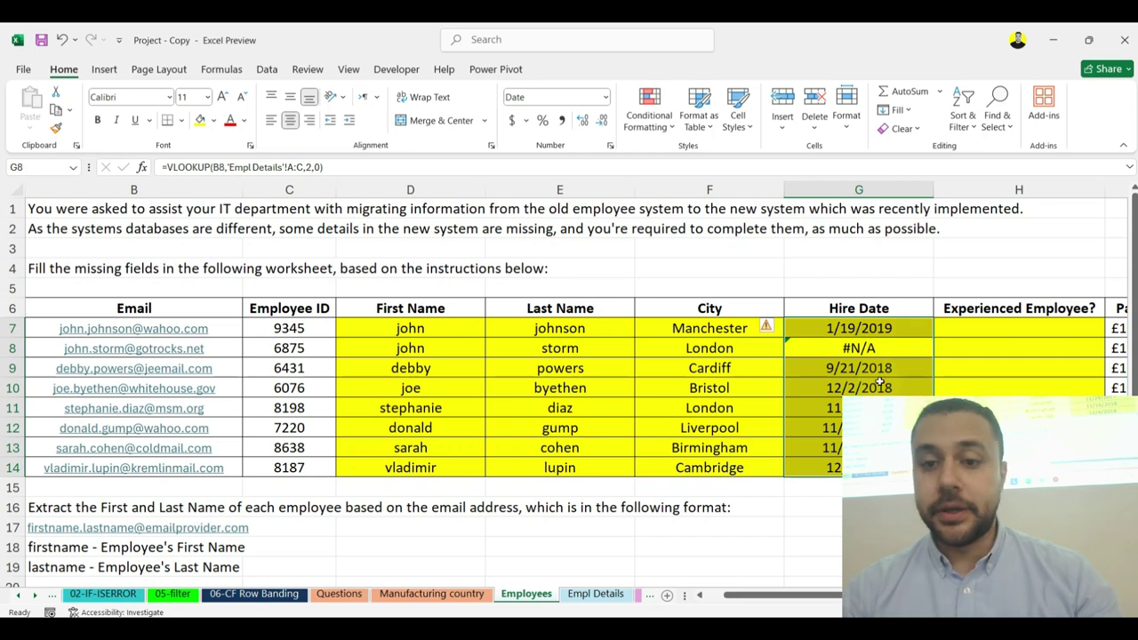
click(874, 350)
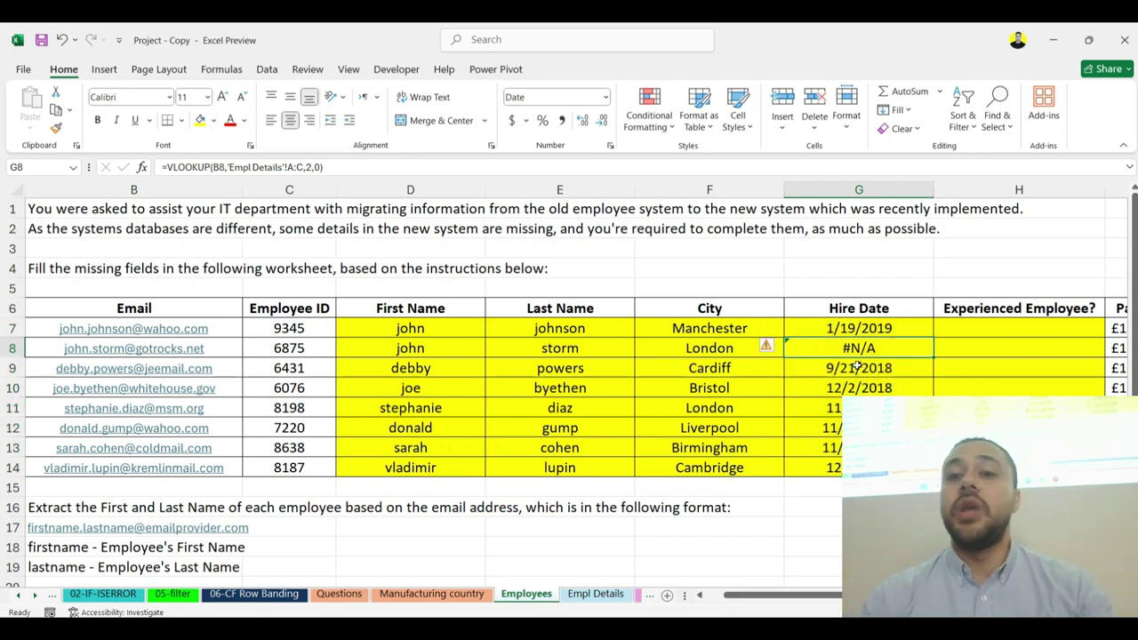
scroll(391, 429, down, 3)
scroll(374, 480, left, 1)
click(196, 498)
click(161, 478)
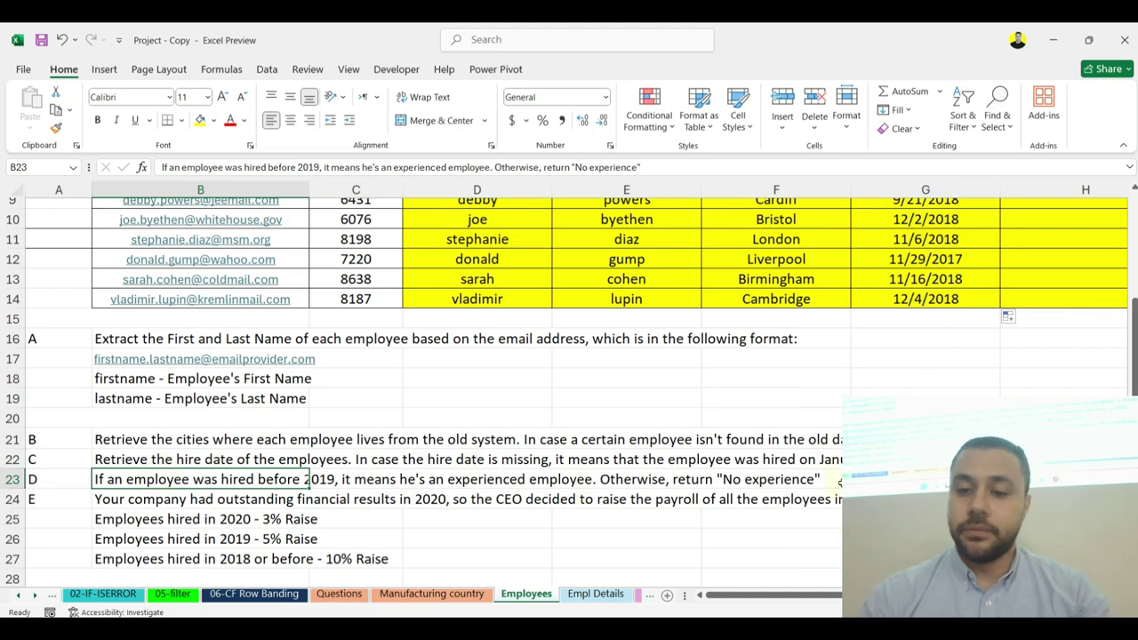
scroll(864, 379, up, 1)
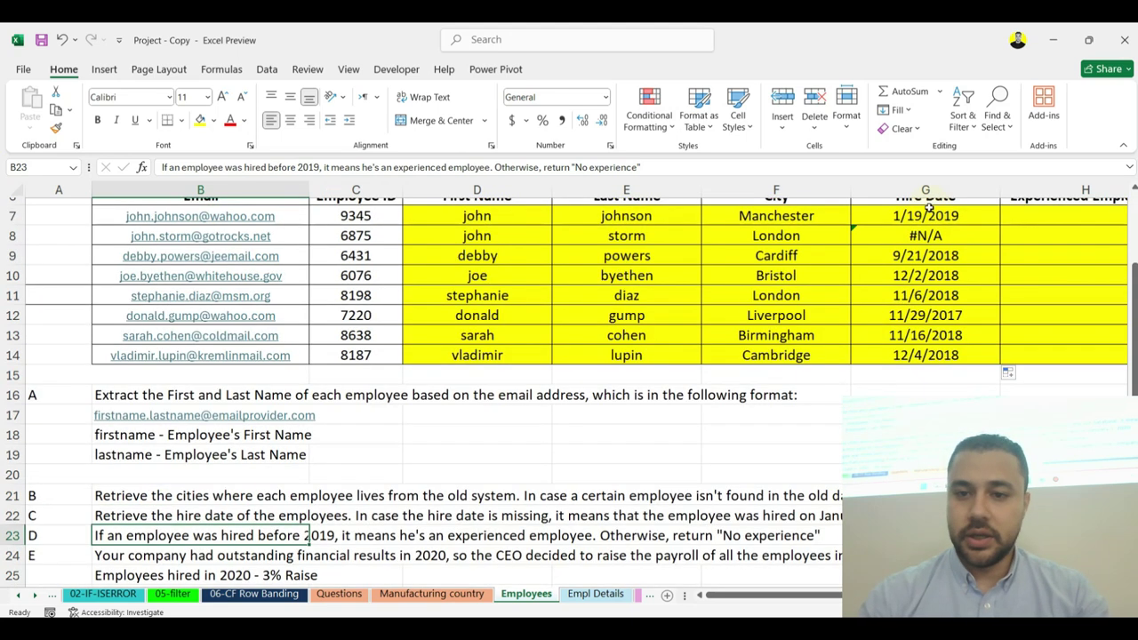
click(920, 234)
scroll(877, 334, down, 1)
click(864, 455)
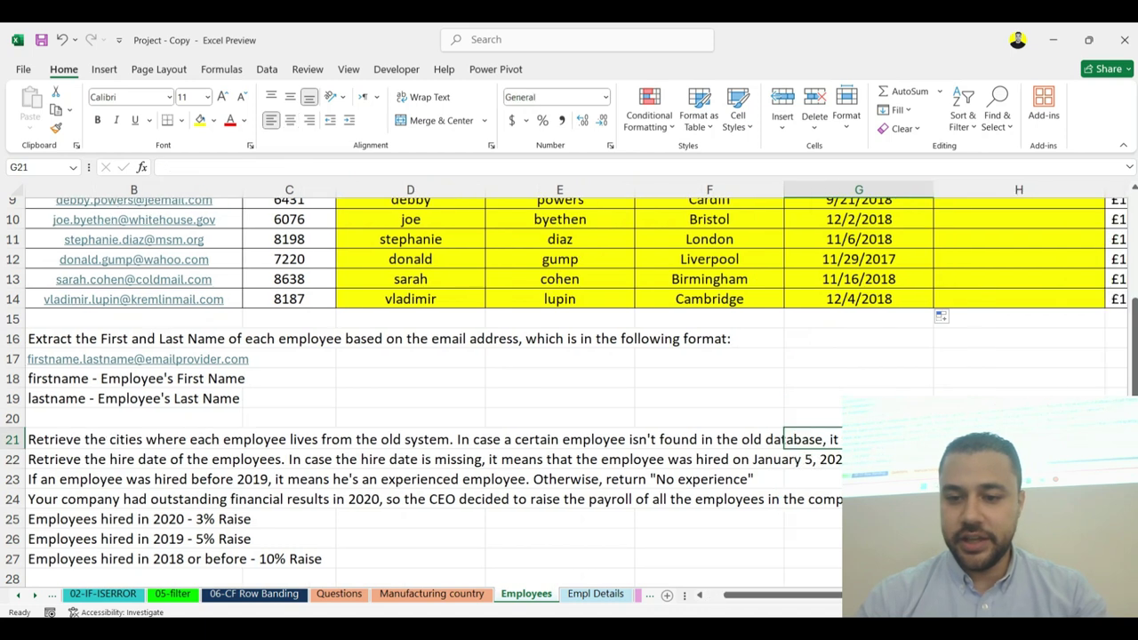
click(759, 459)
click(477, 476)
scroll(169, 463, left, 1)
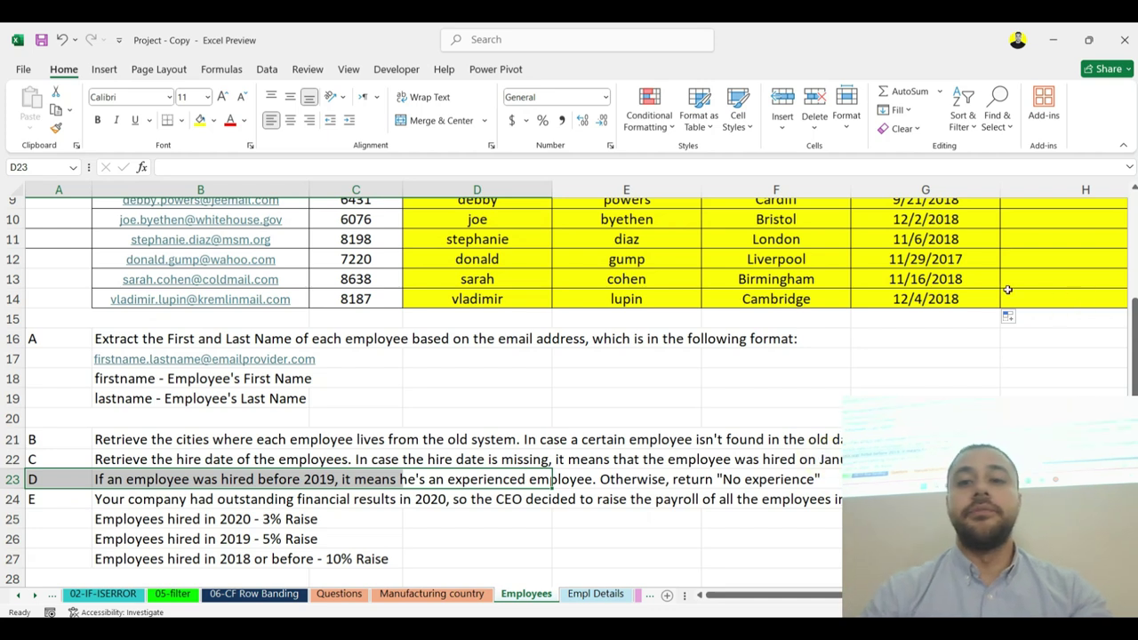
scroll(1004, 284, up, 2)
click(925, 271)
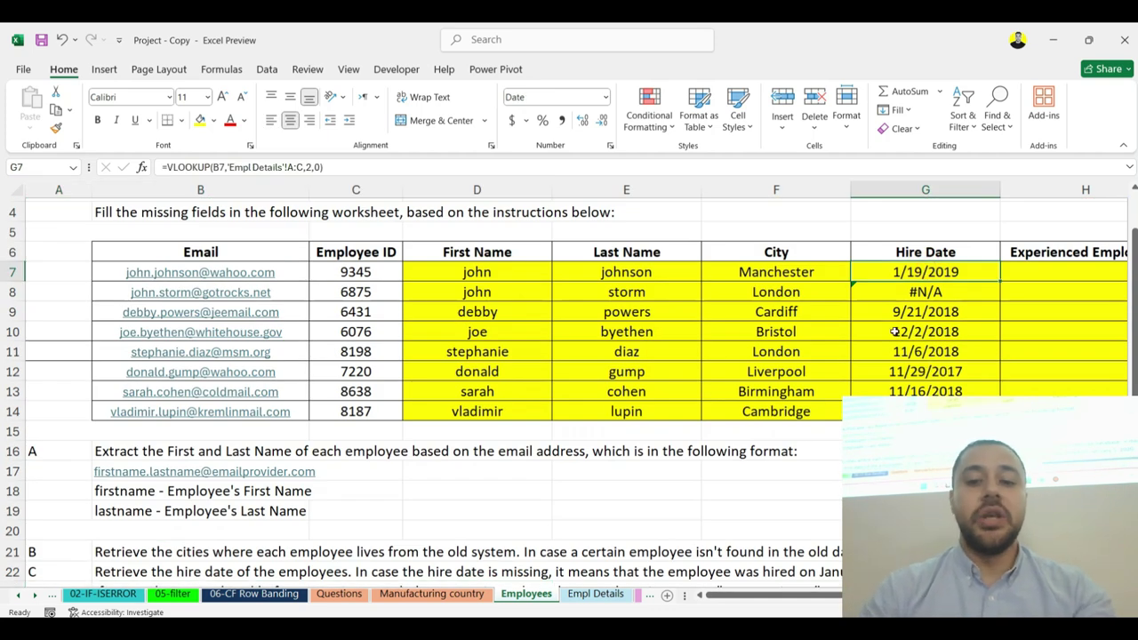
Step: Wrap G7's hire-date VLOOKUP in IFERROR with DATE(2020,1,5) as the fallback
click(169, 167)
text(ifer)
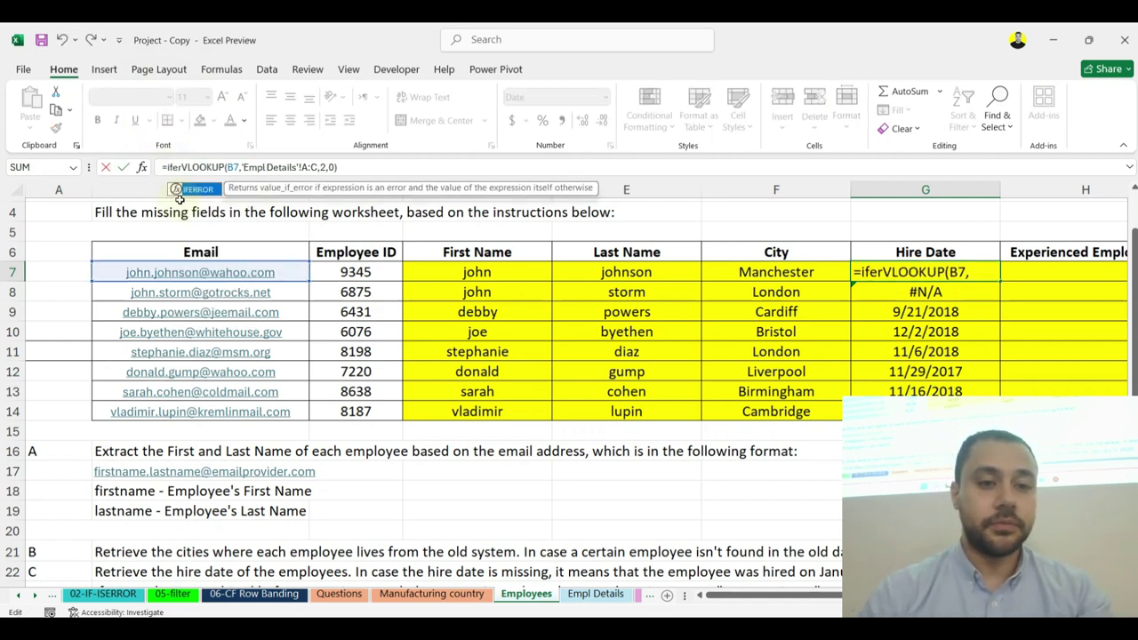
double_click(178, 191)
click(396, 169)
text(,)
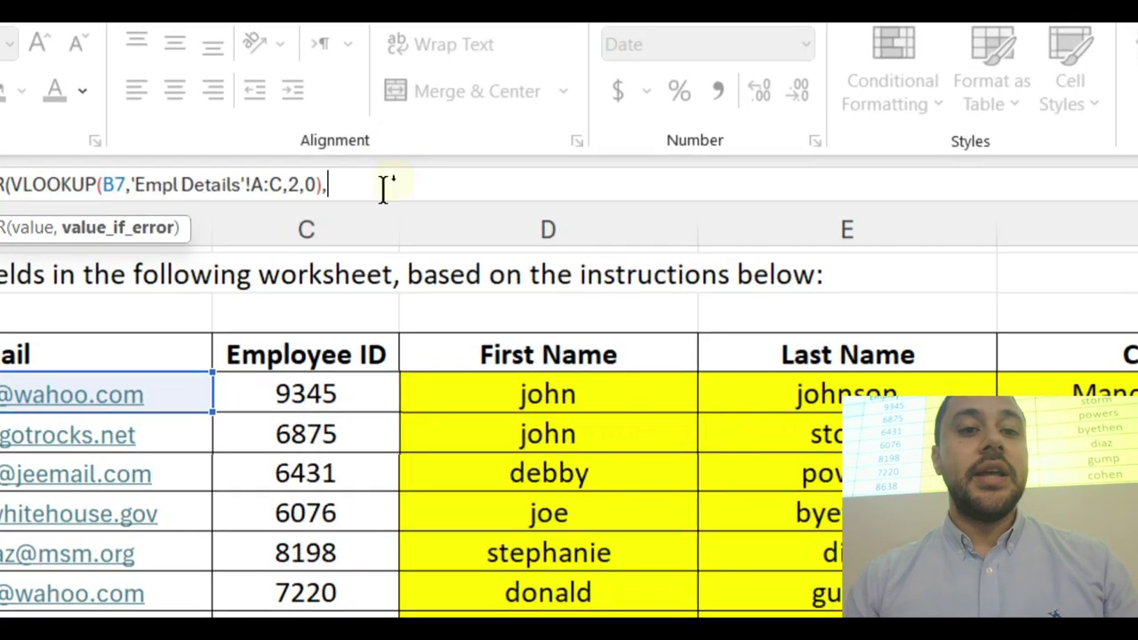
click(389, 171)
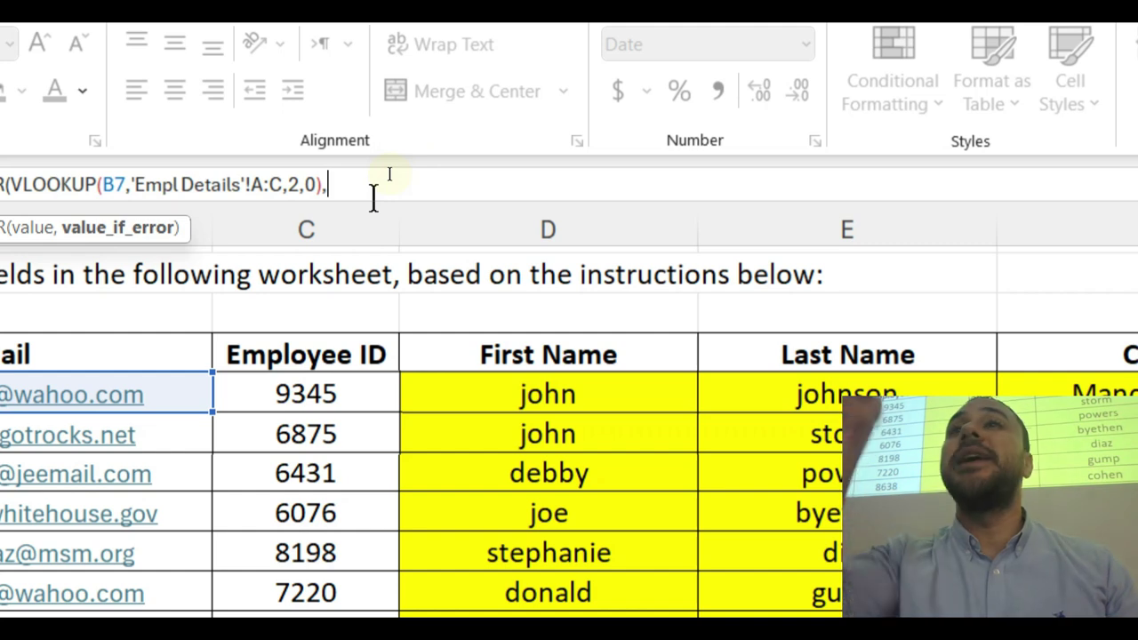
text(date)
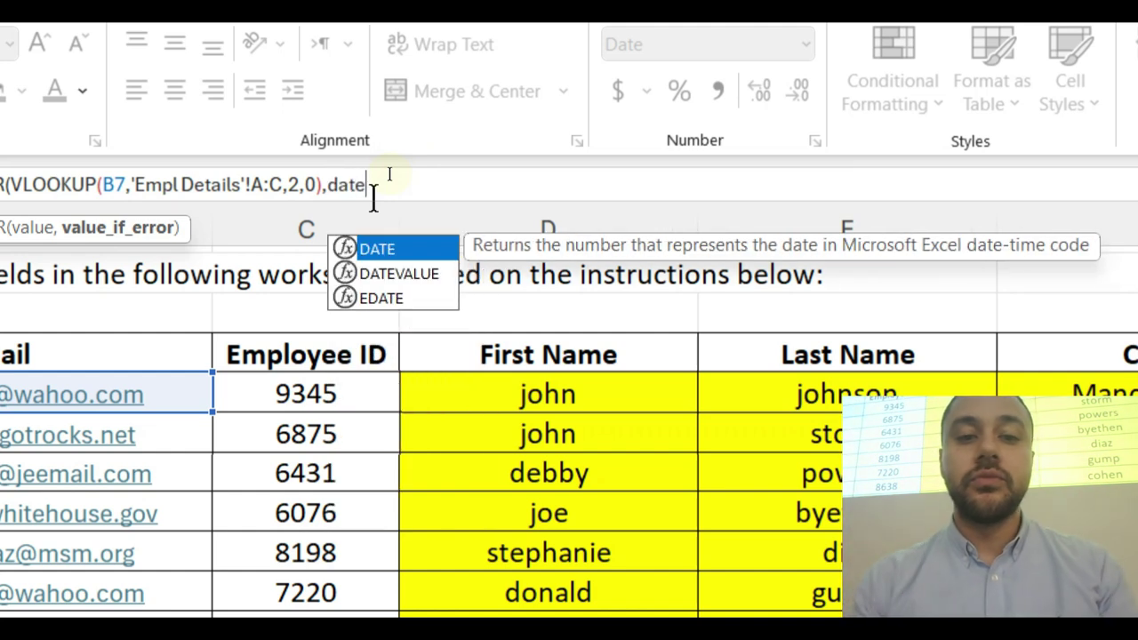
key(Tab)
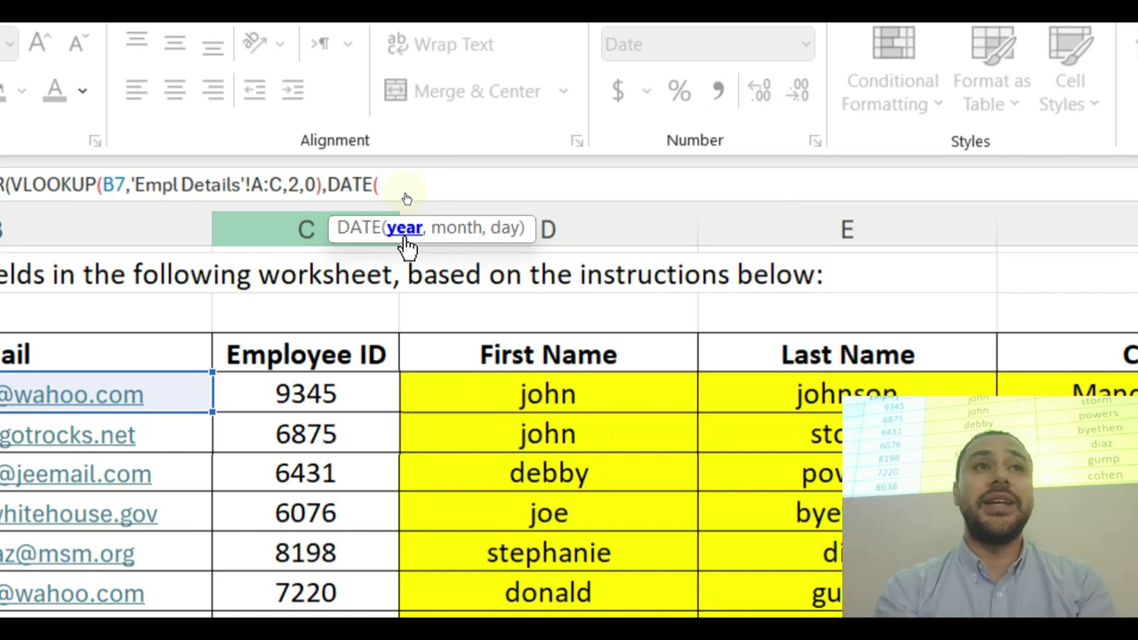
text(2020)
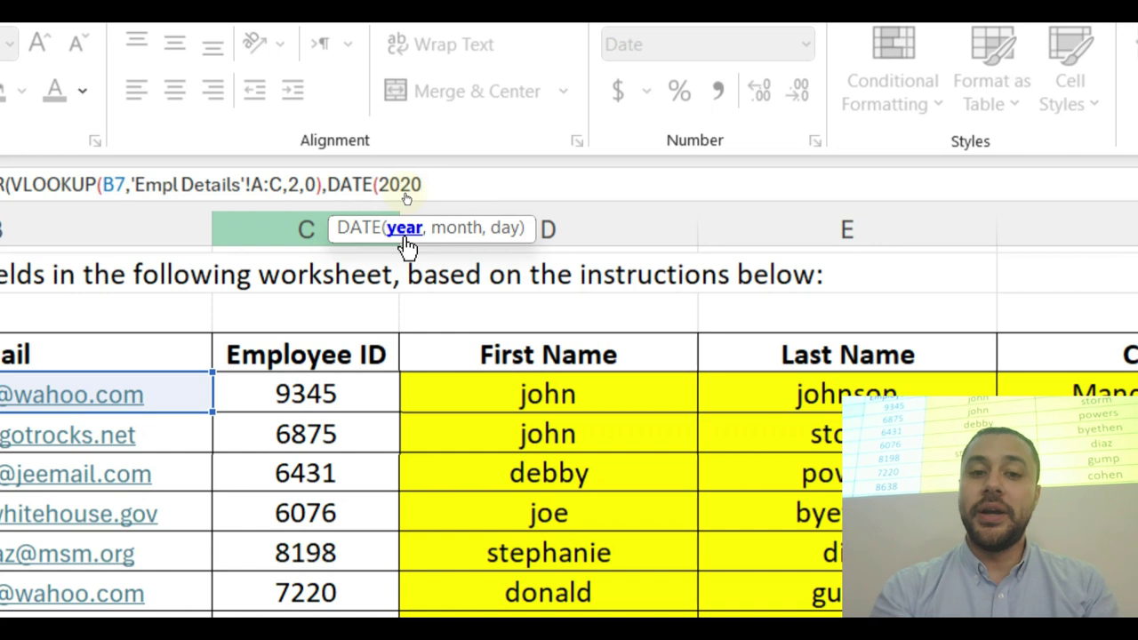
text(,1)
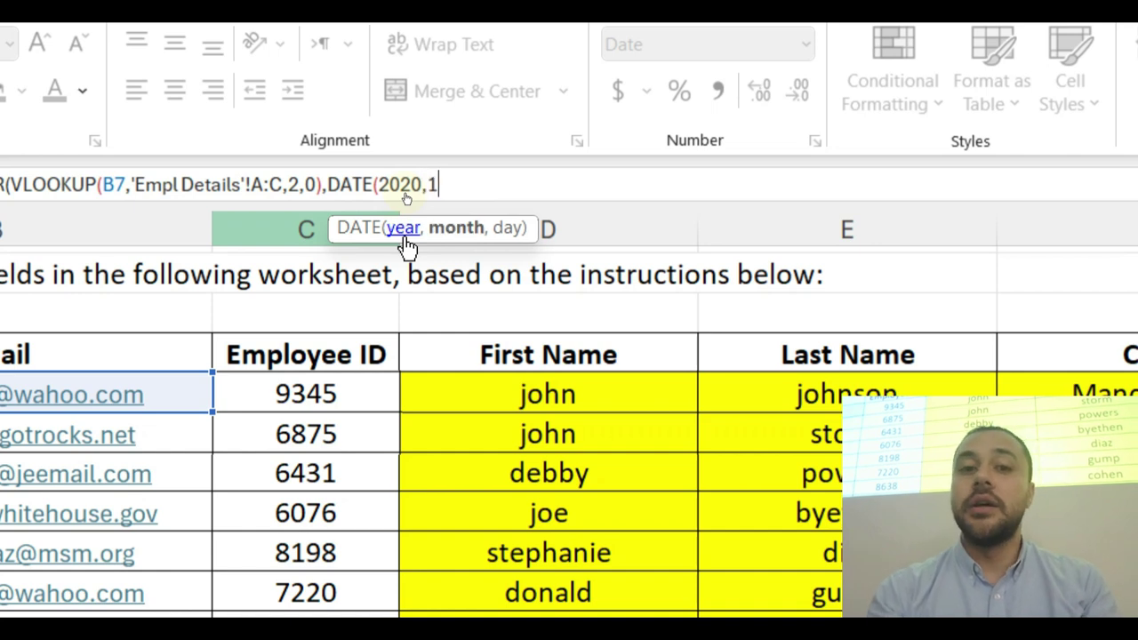
text(,)
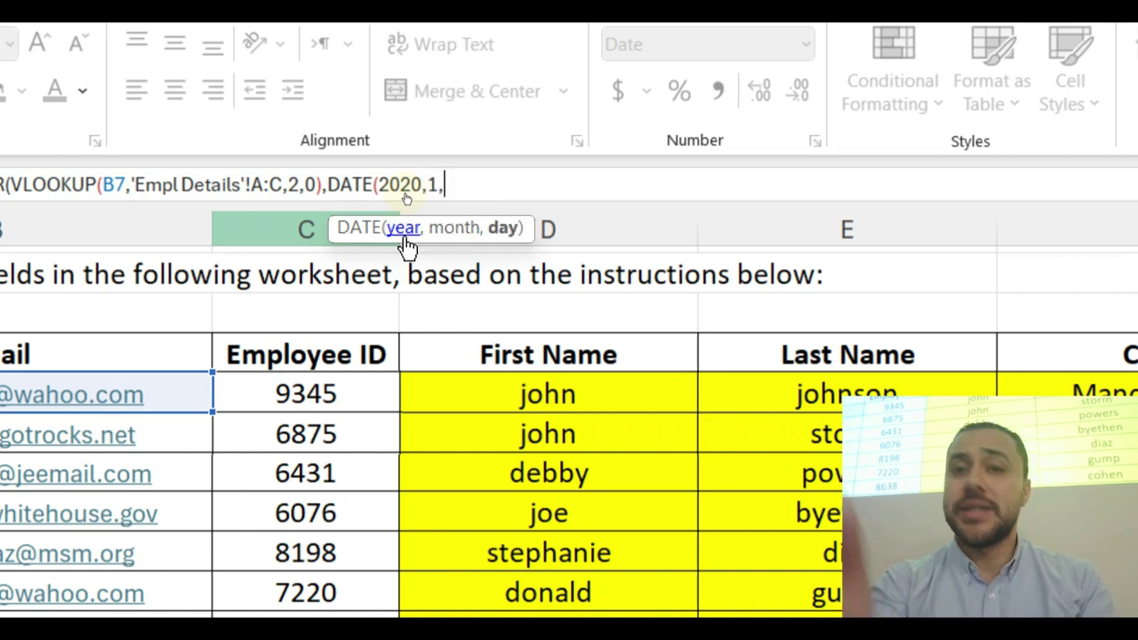
text(5)
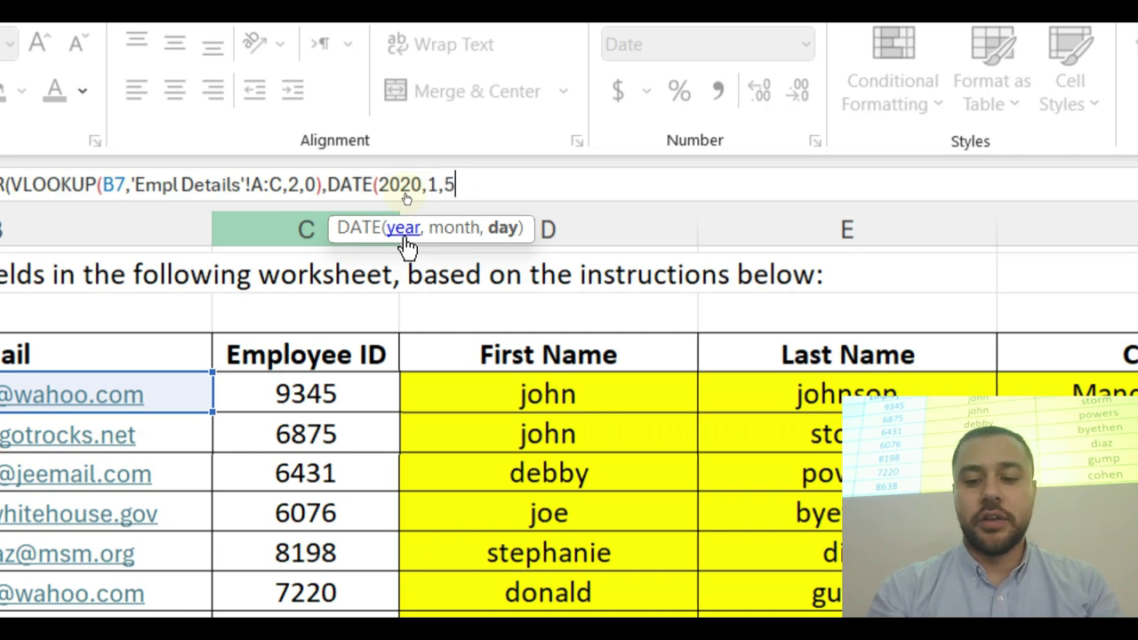
text())
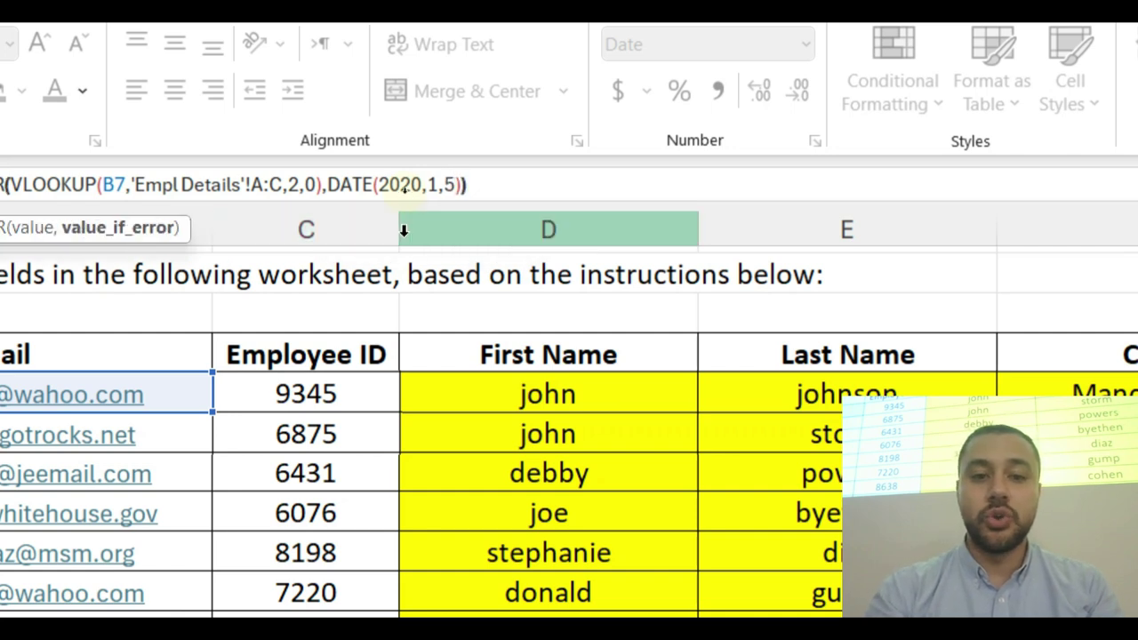
key(Return)
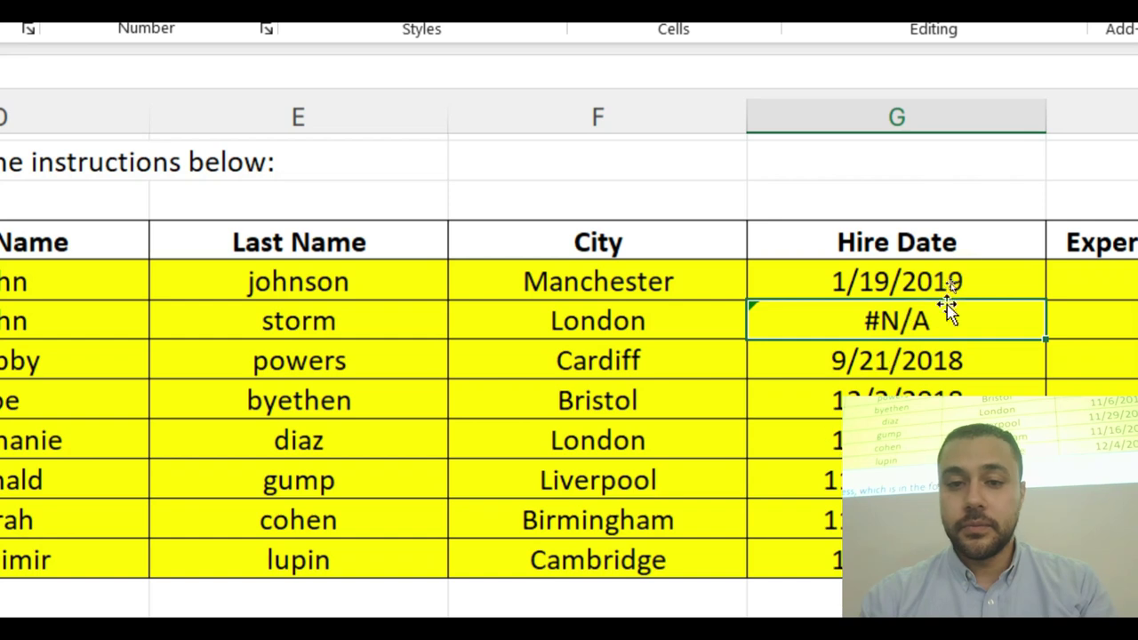
Step: Copy the hire-date formula down to G14 and check G8
click(967, 278)
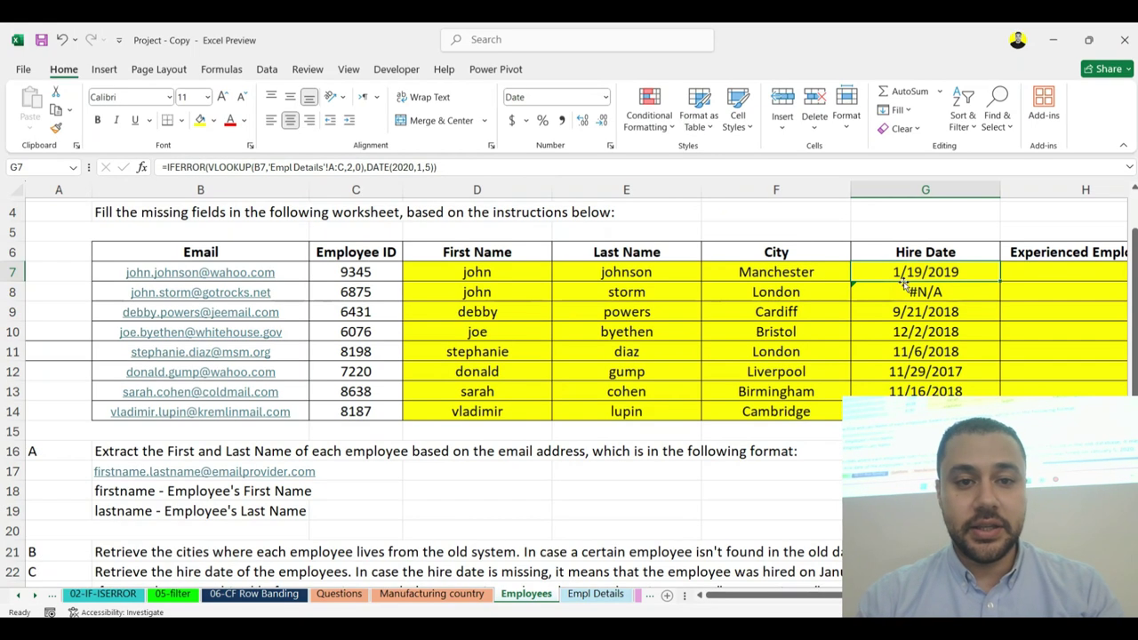
drag(999, 283, 999, 412)
click(911, 293)
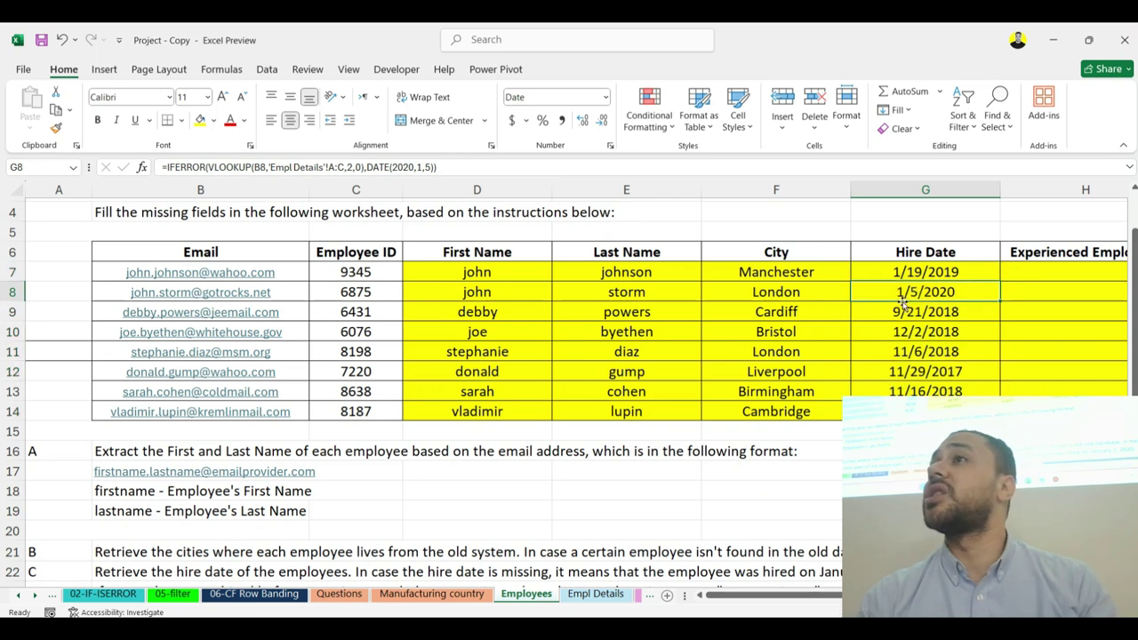
drag(818, 331, 970, 343)
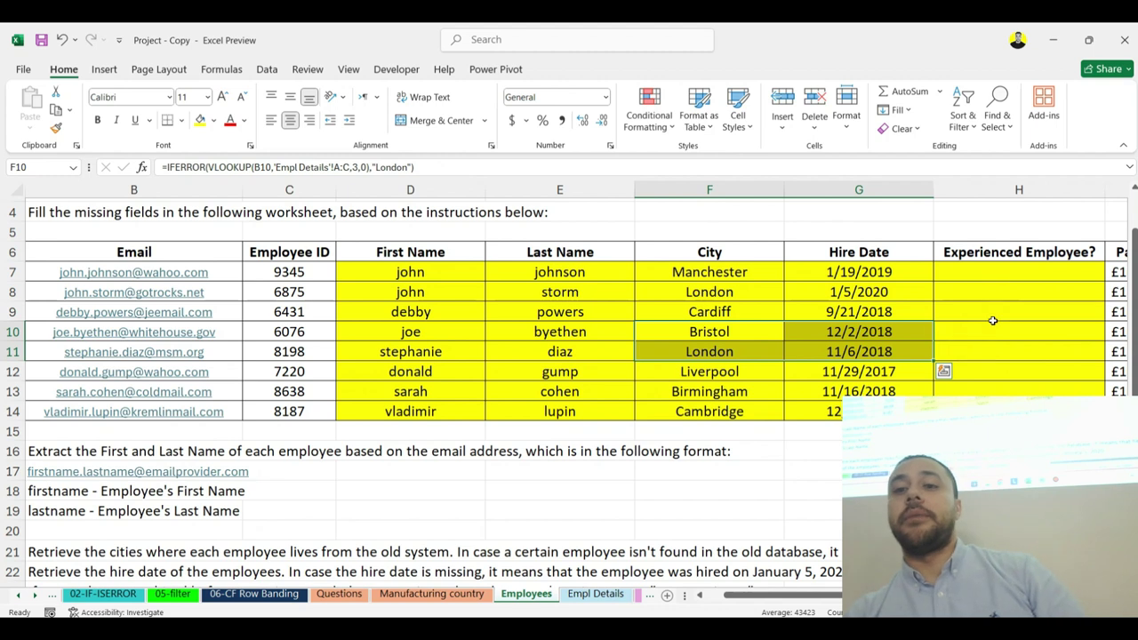
click(1009, 271)
scroll(365, 549, down, 2)
click(214, 502)
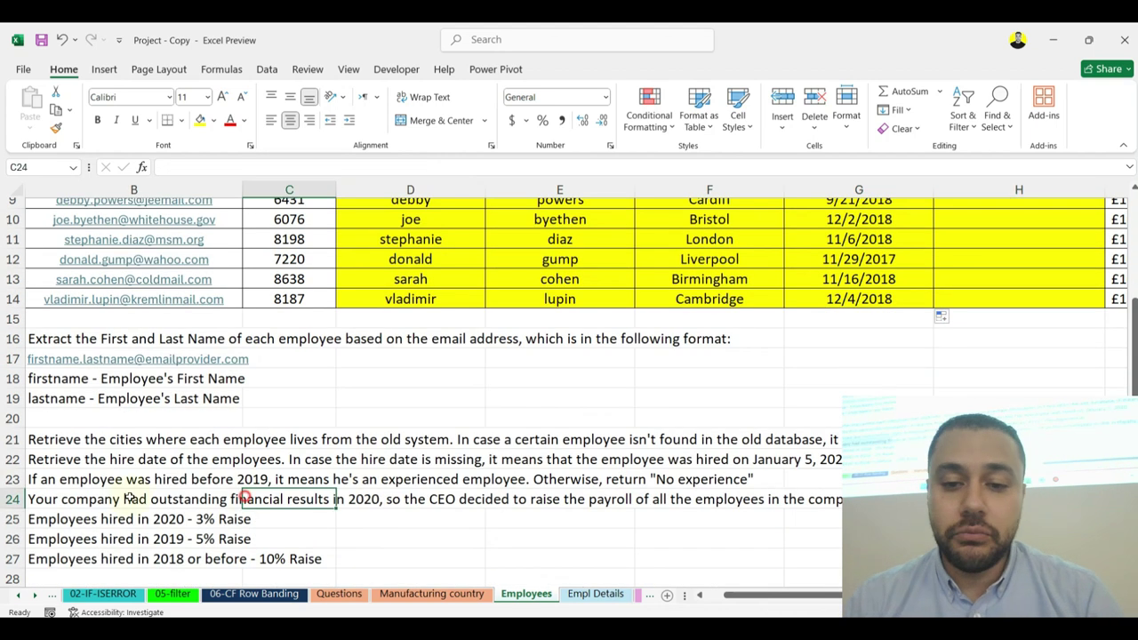
scroll(438, 479, left, 1)
click(154, 479)
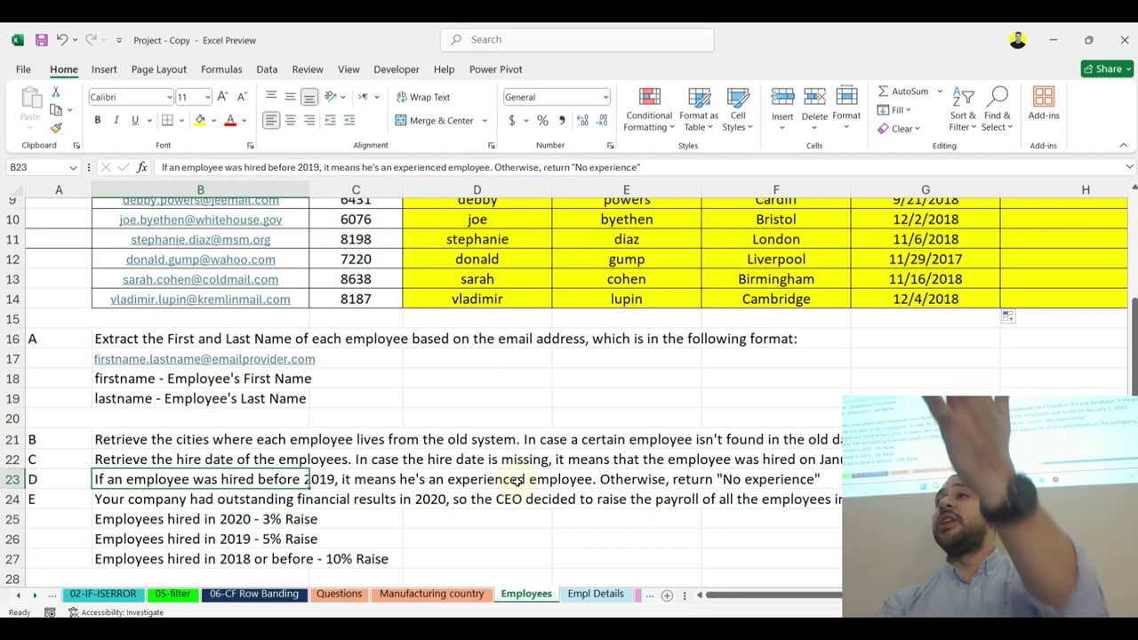
drag(880, 387, 1071, 178)
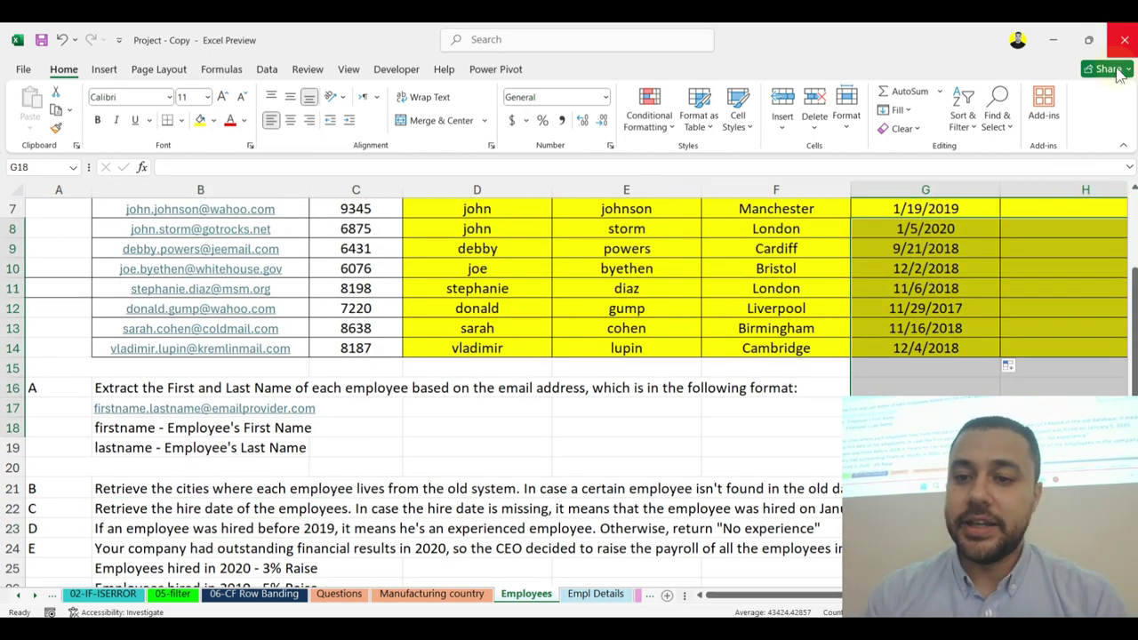
click(1041, 237)
scroll(1059, 267, up, 1)
drag(1028, 328, 1106, 328)
click(844, 248)
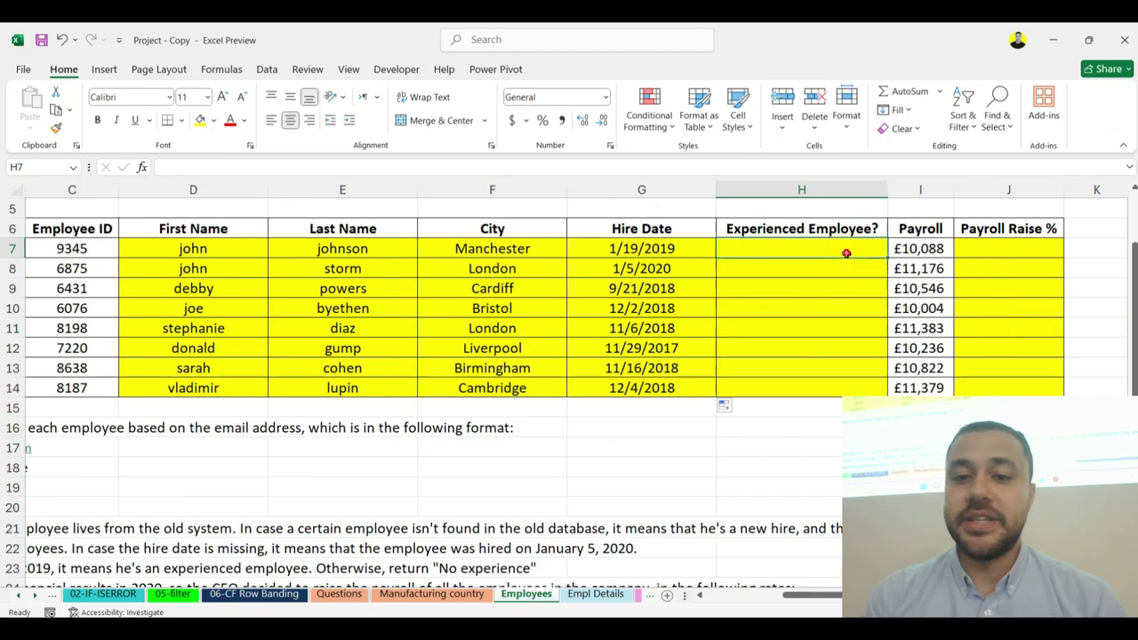
text(=if)
key(Tab)
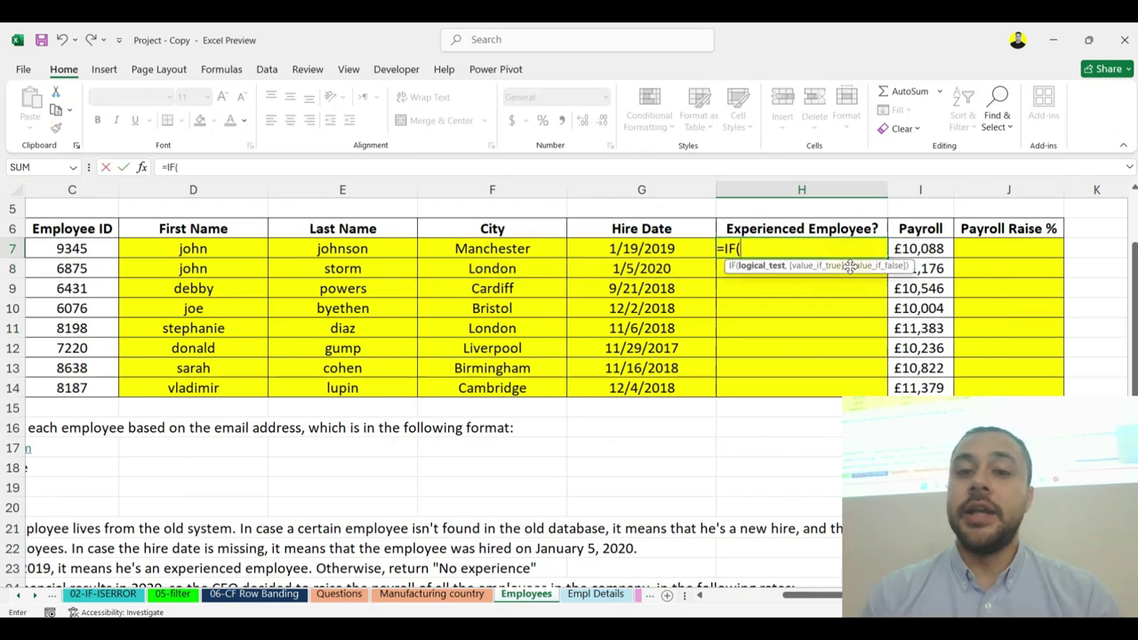
key(Left)
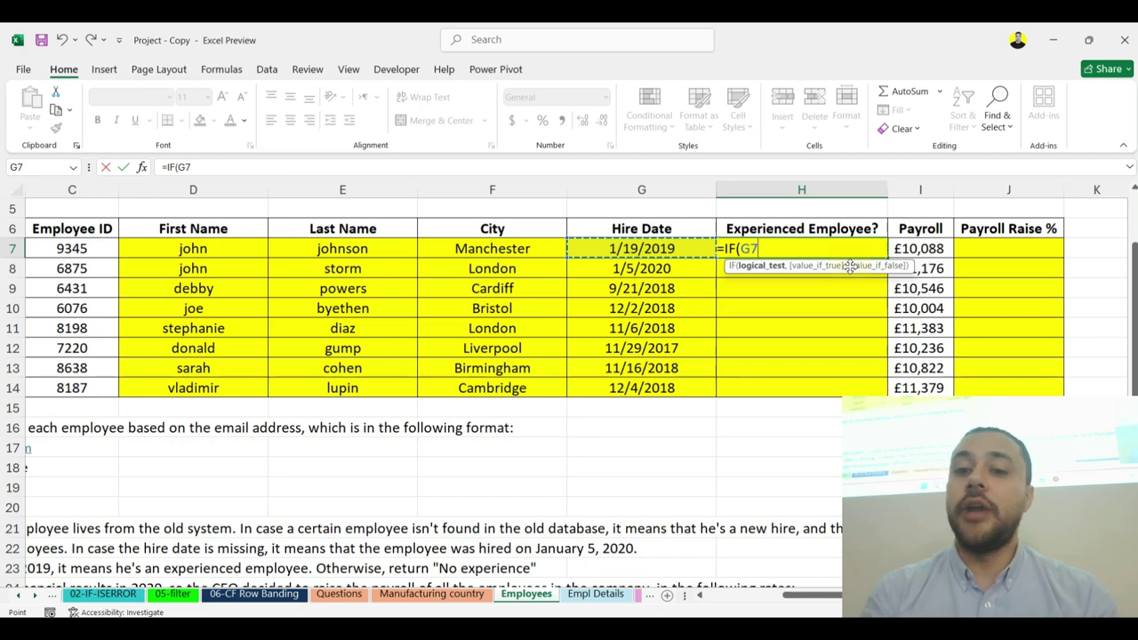
key(BackSpace)
key(BackSpace)
key(BackSpace)
text(()
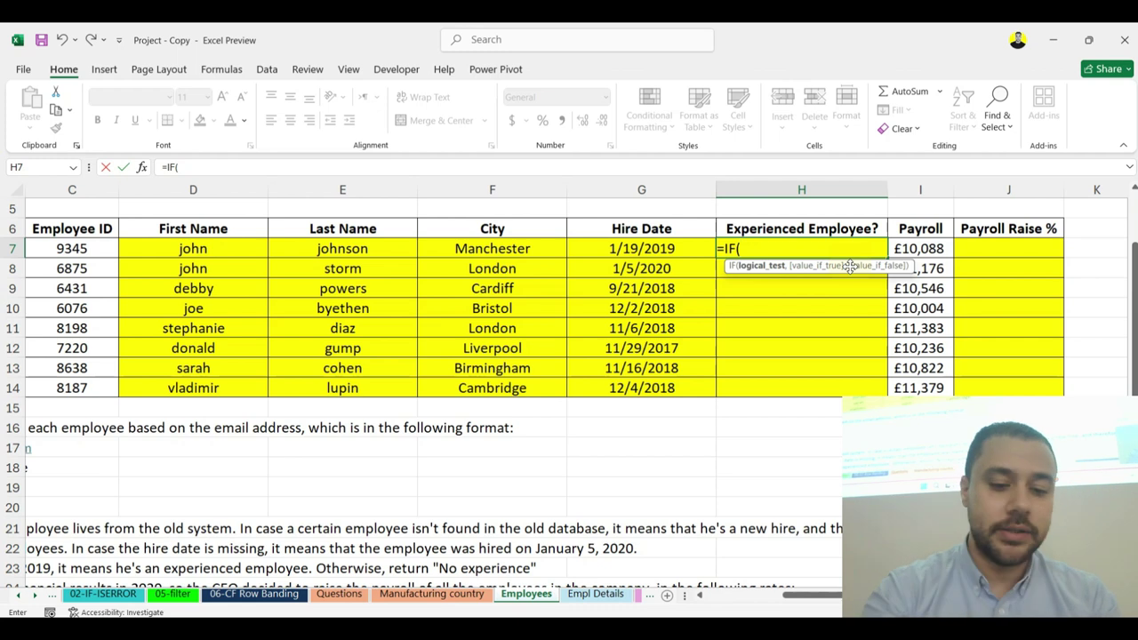
text(ye)
key(Tab)
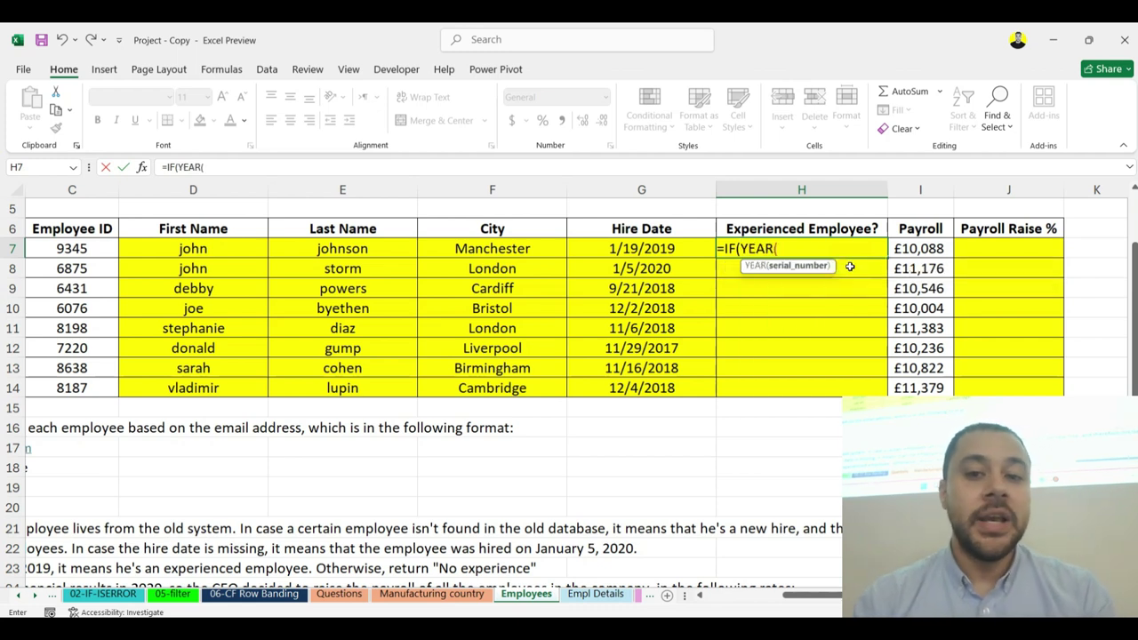
click(671, 249)
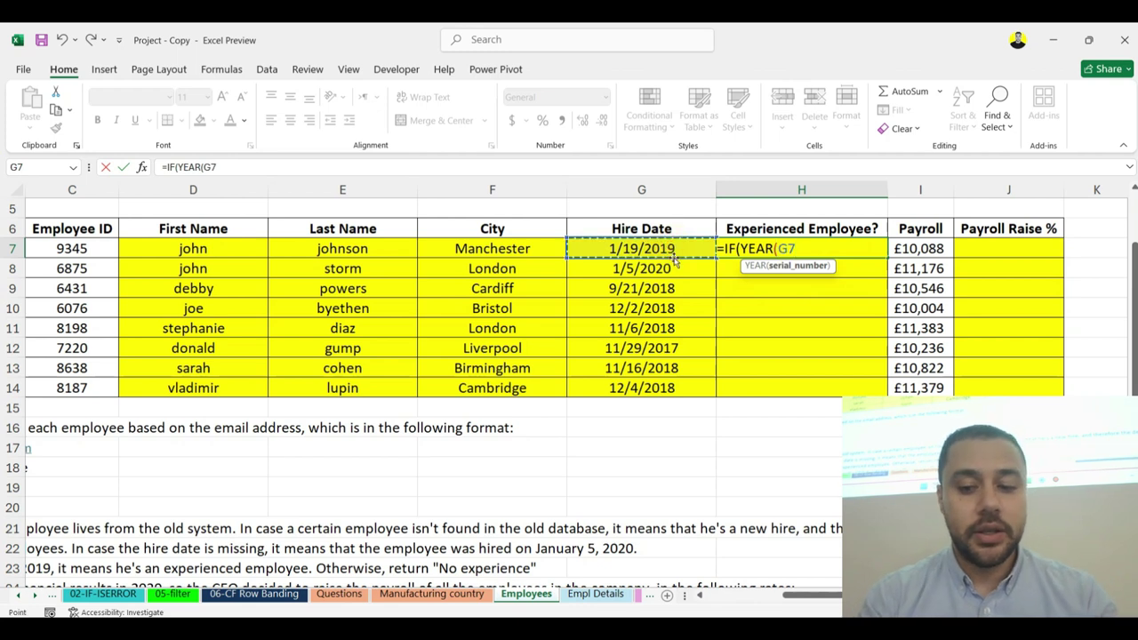
text())
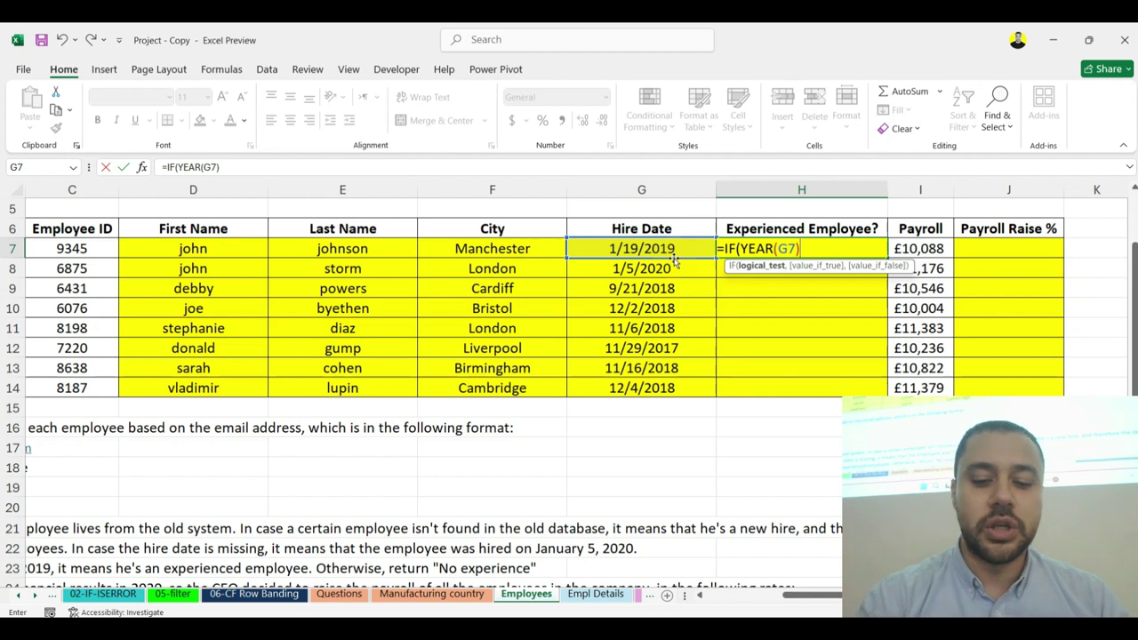
text(<2019)
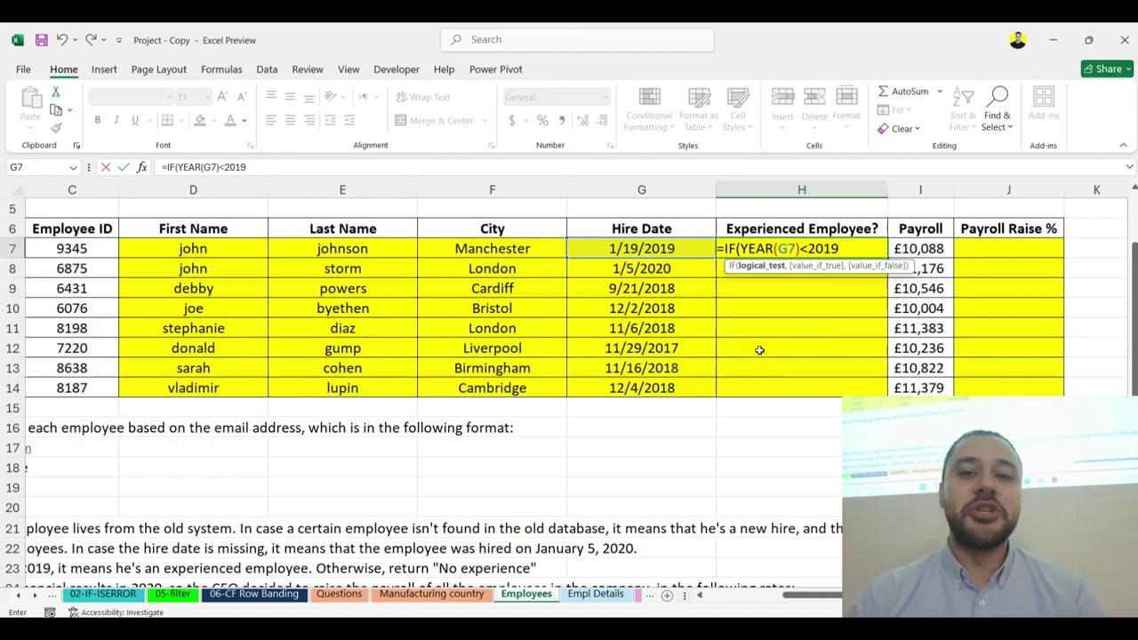
key(Escape)
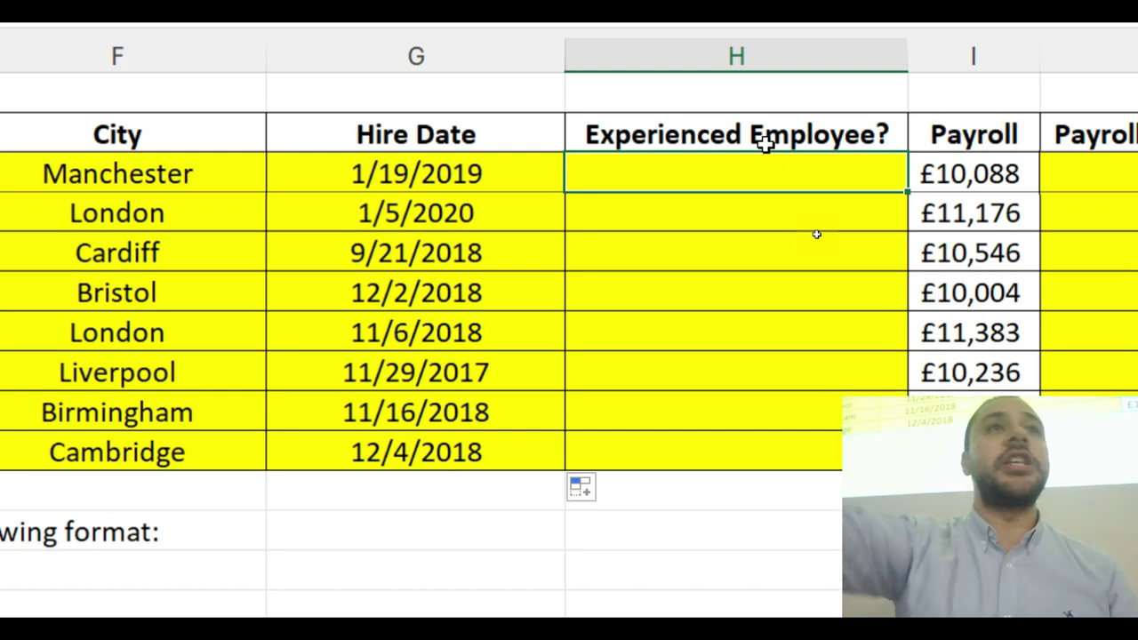
Step: Enter =IF(YEAR(G7)<2019,"Experienced","Non Experience") in H7
text(=if)
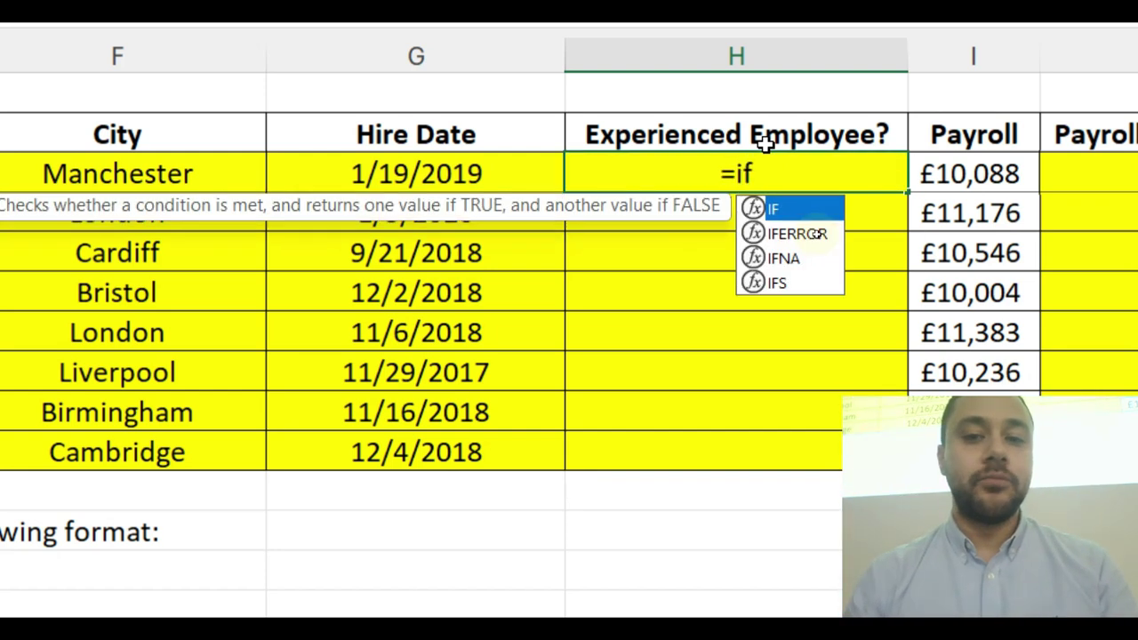
key(Tab)
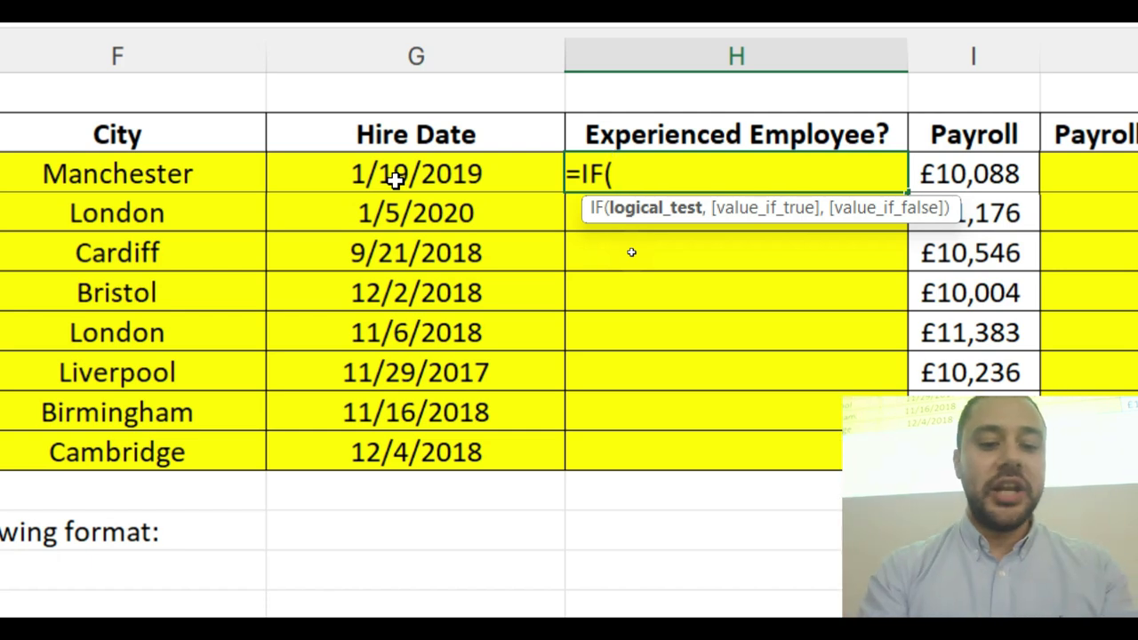
text(yea)
key(Tab)
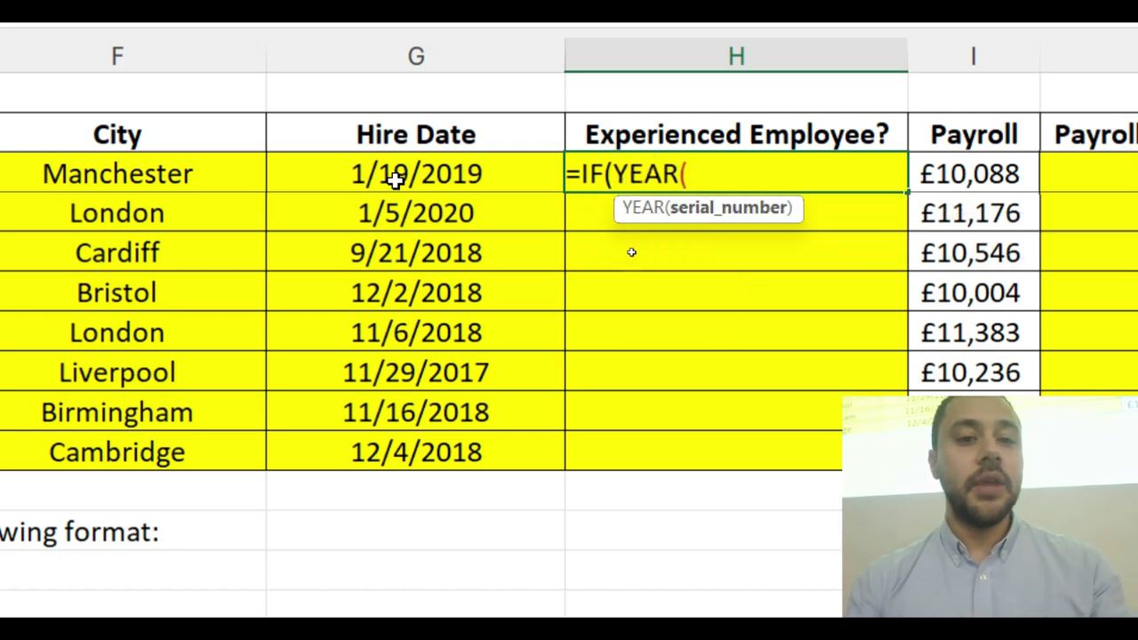
click(353, 175)
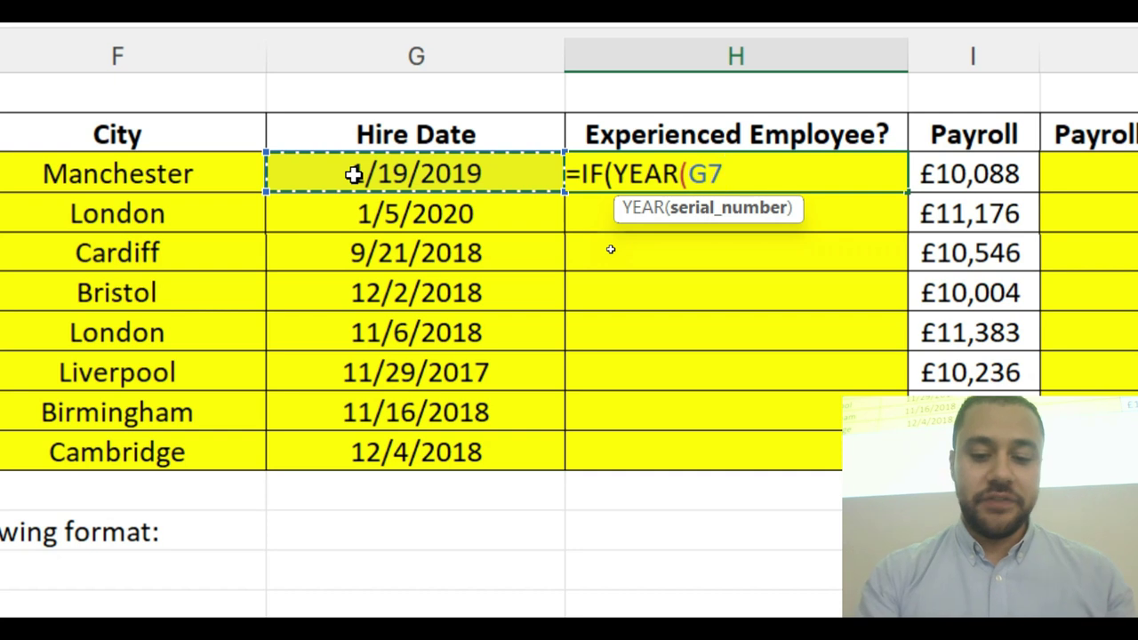
text()<2019)
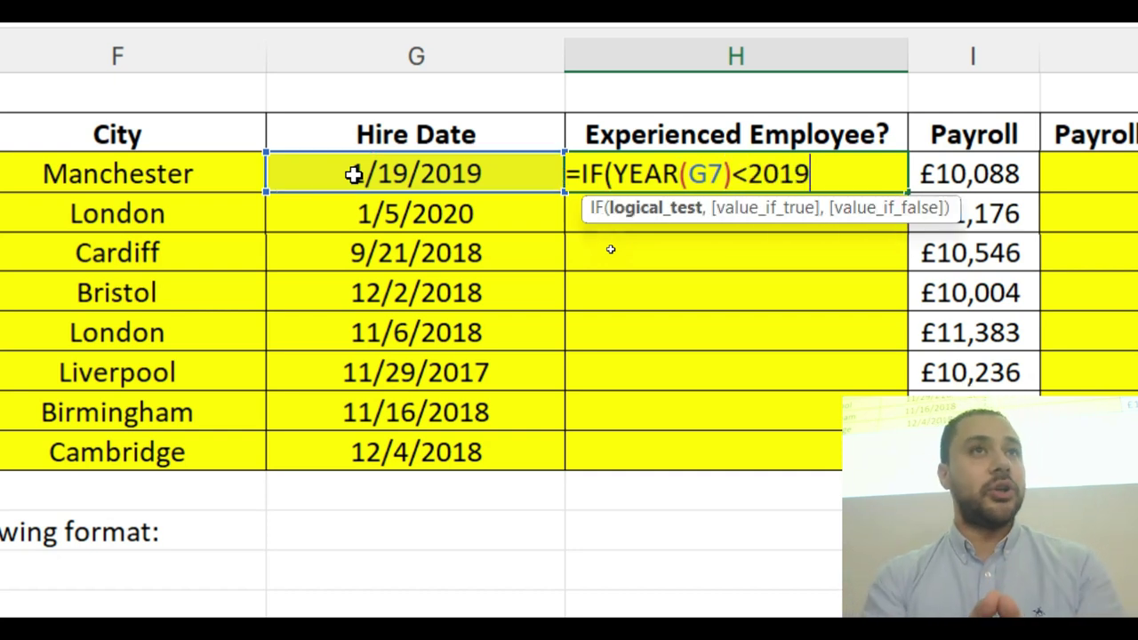
text(,)
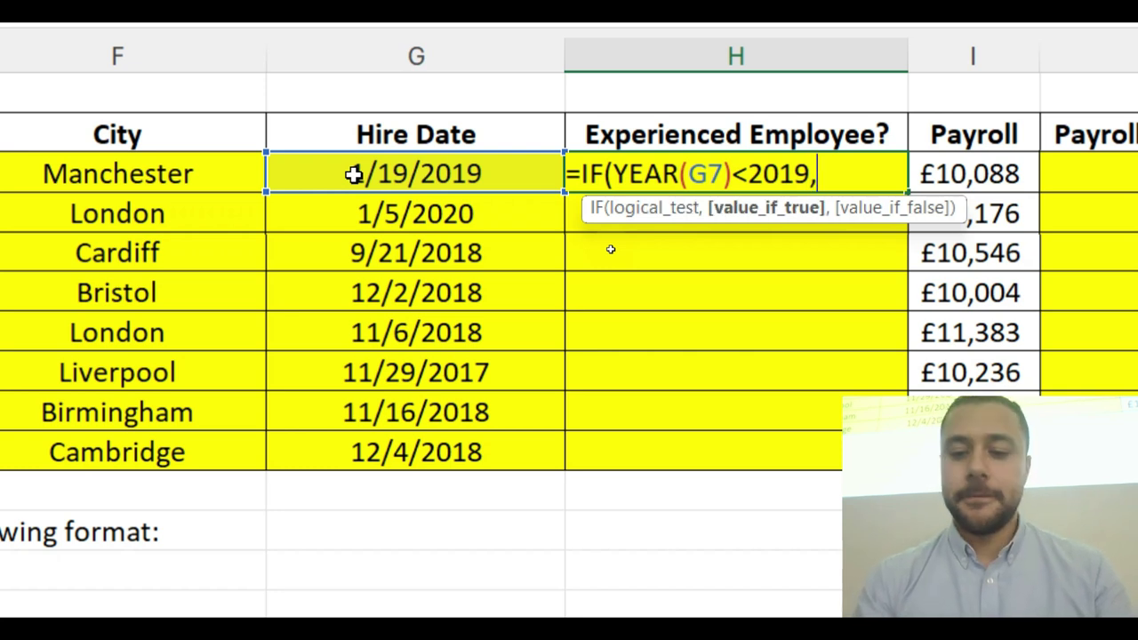
text("Exp)
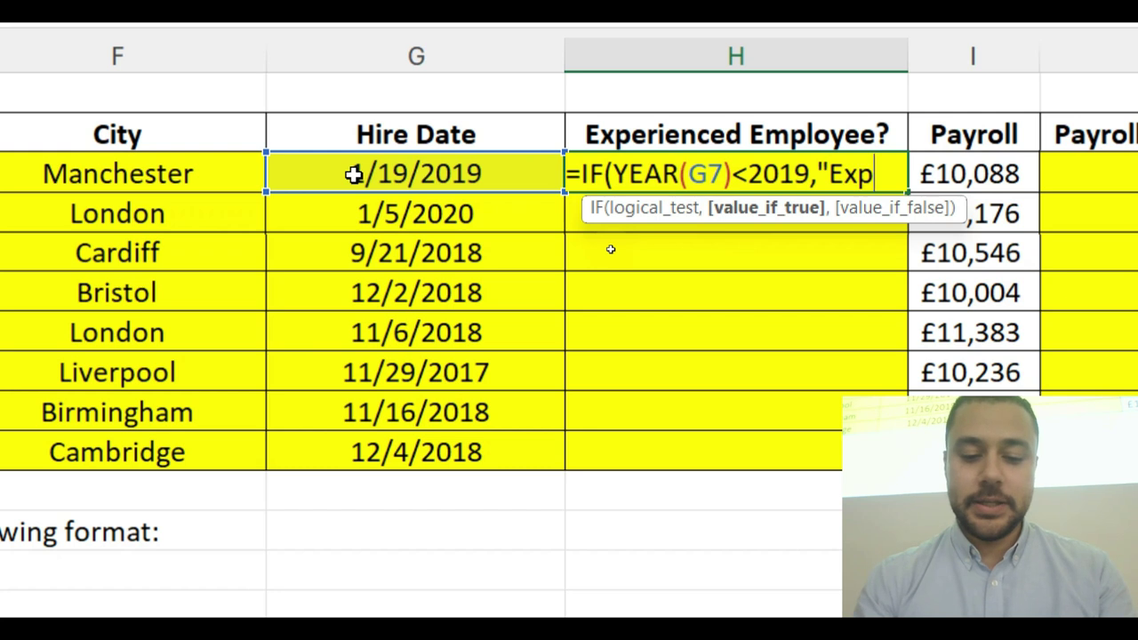
text(erienced")
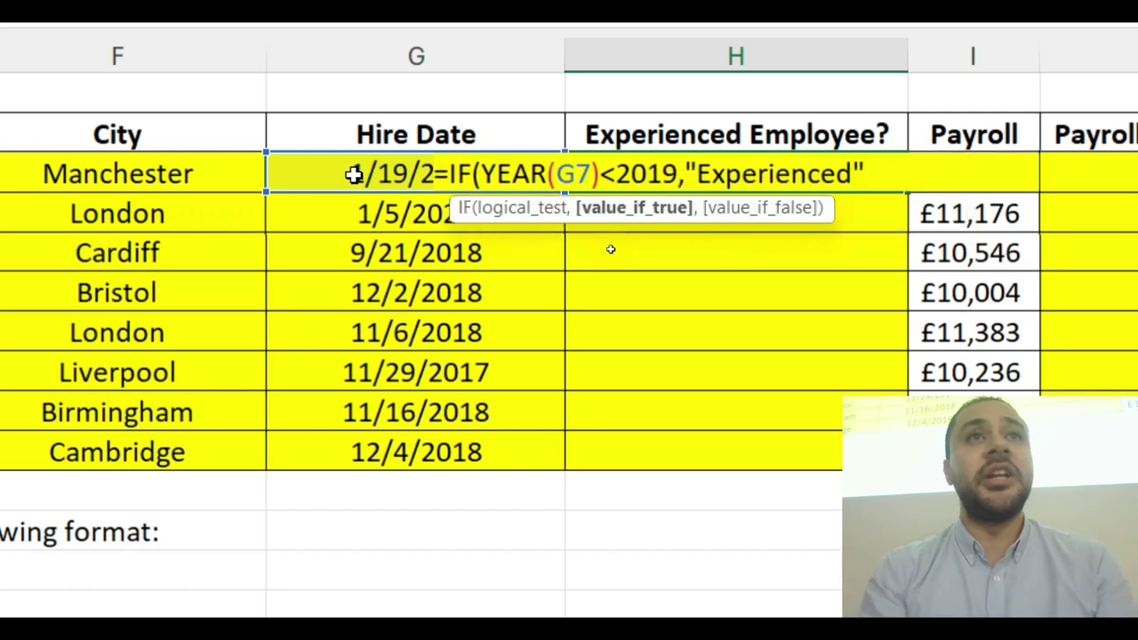
text(,m)
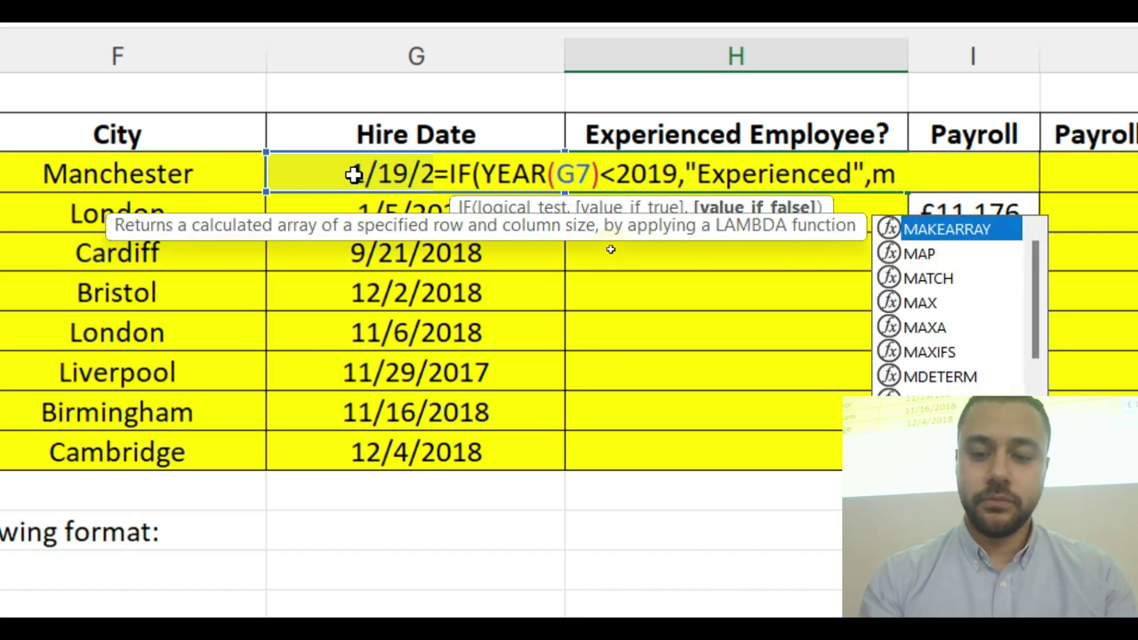
key(BackSpace)
text("Non)
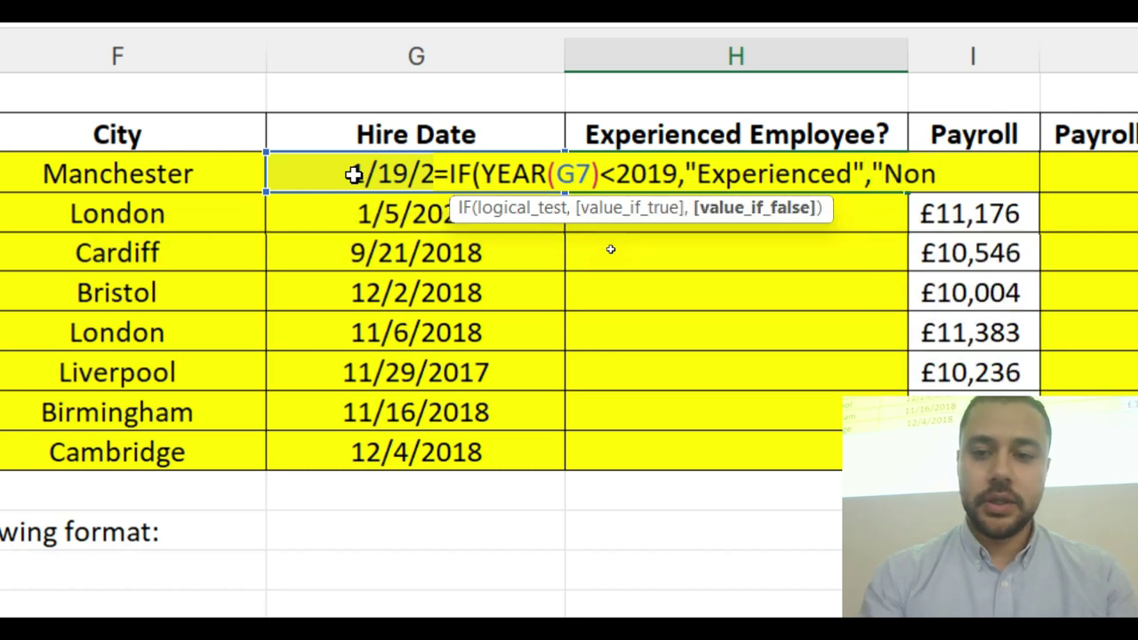
text( Experie)
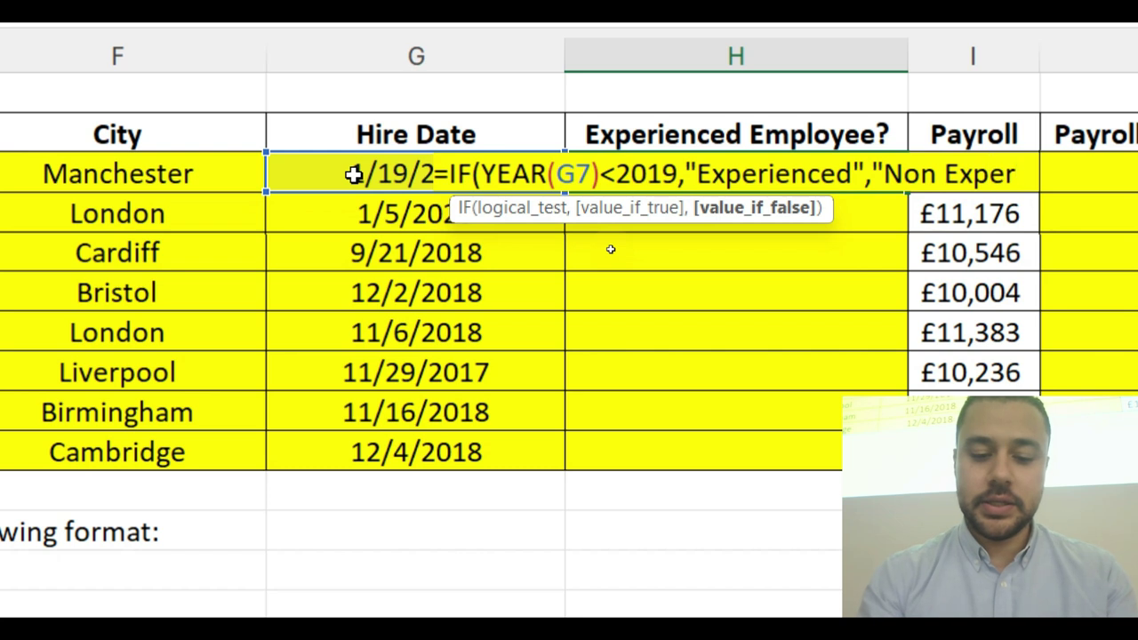
text(nce")
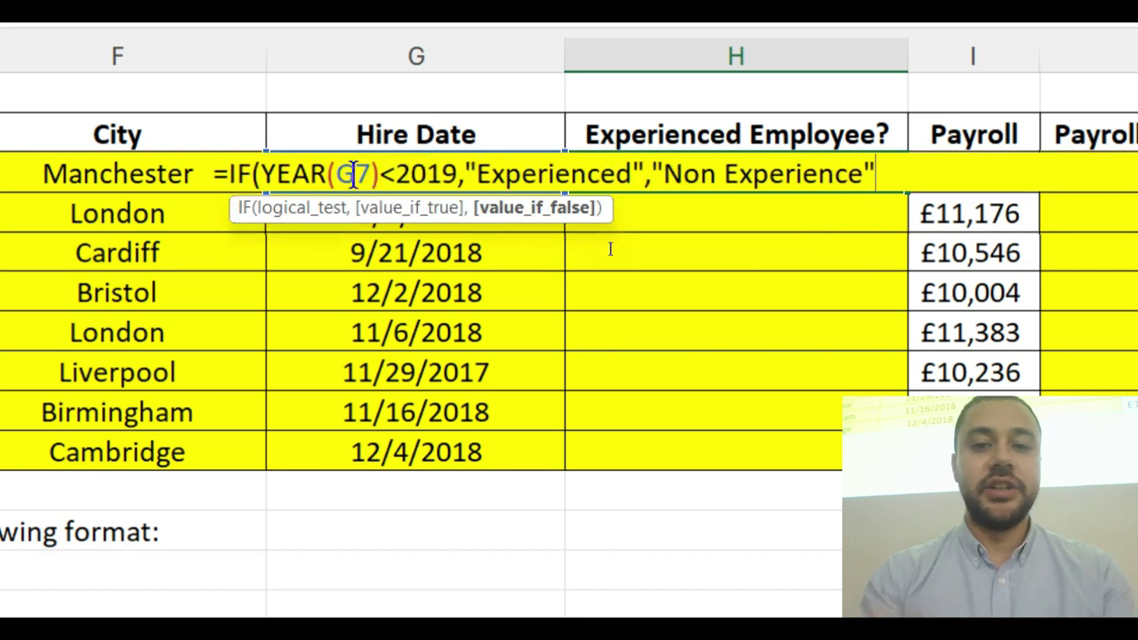
text())
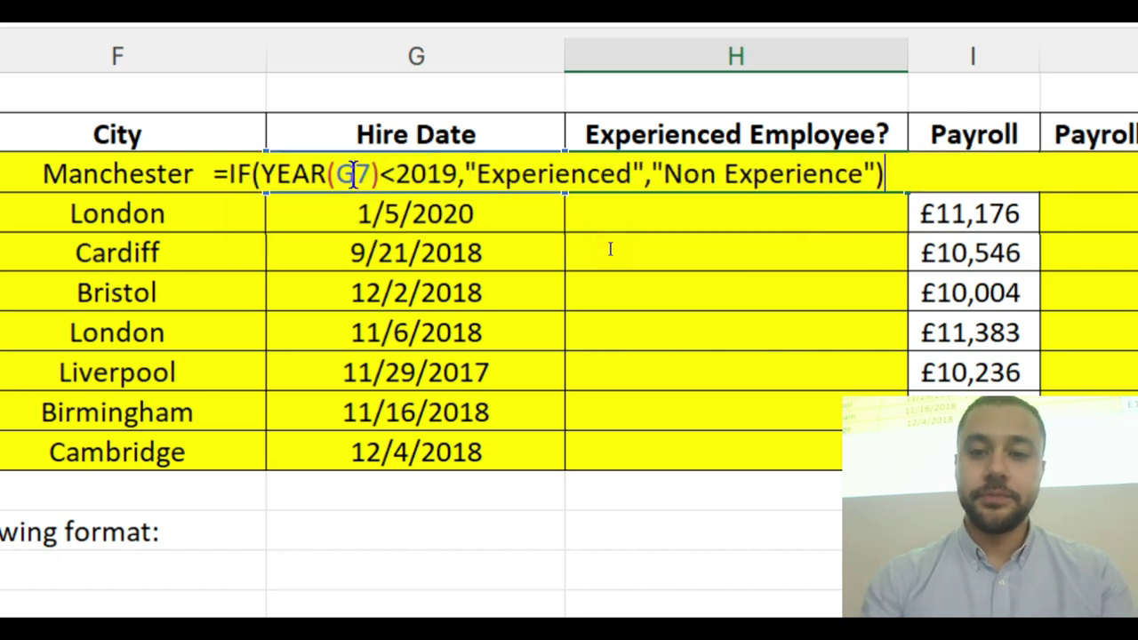
key(Return)
click(889, 164)
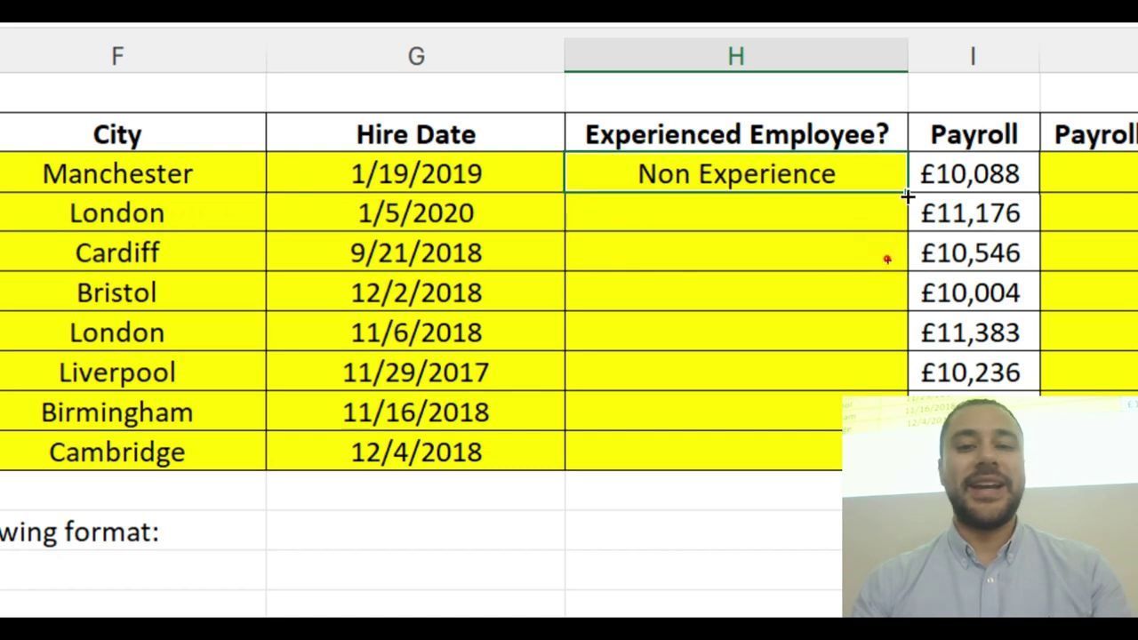
Step: Copy the experience formula down to H14 and spot-check the 2017–2020 hire dates
double_click(905, 195)
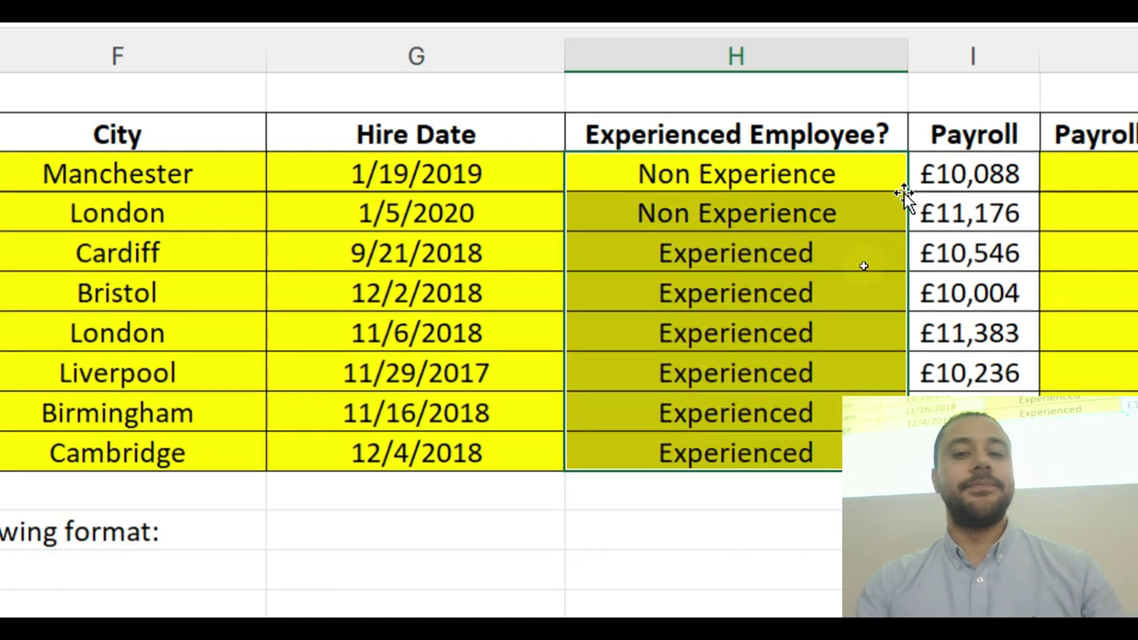
click(502, 253)
click(509, 372)
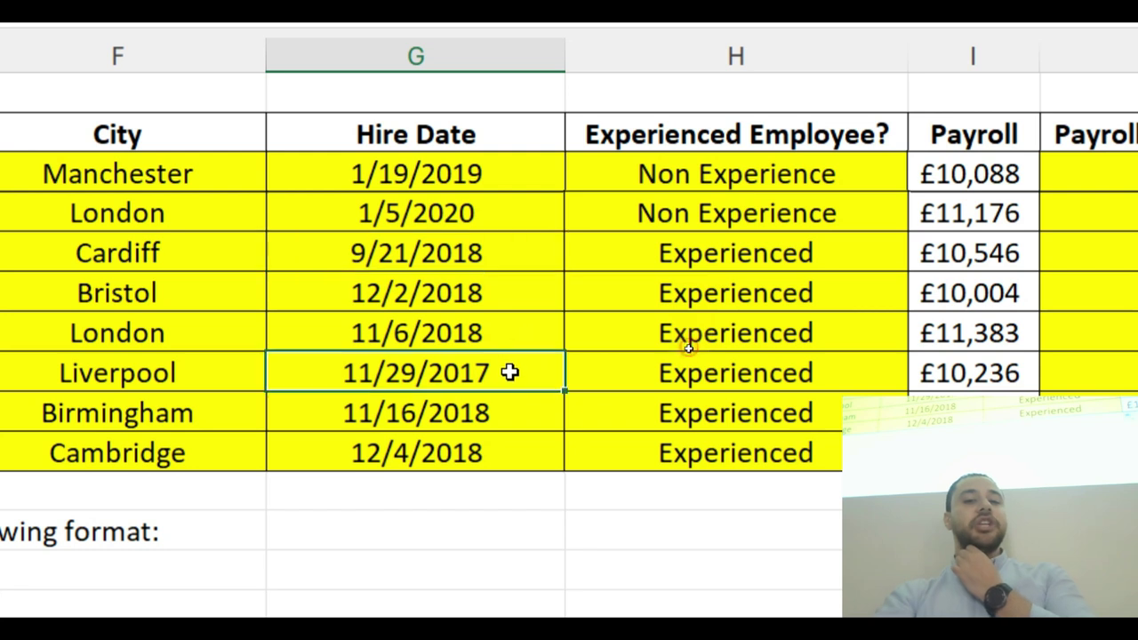
click(465, 214)
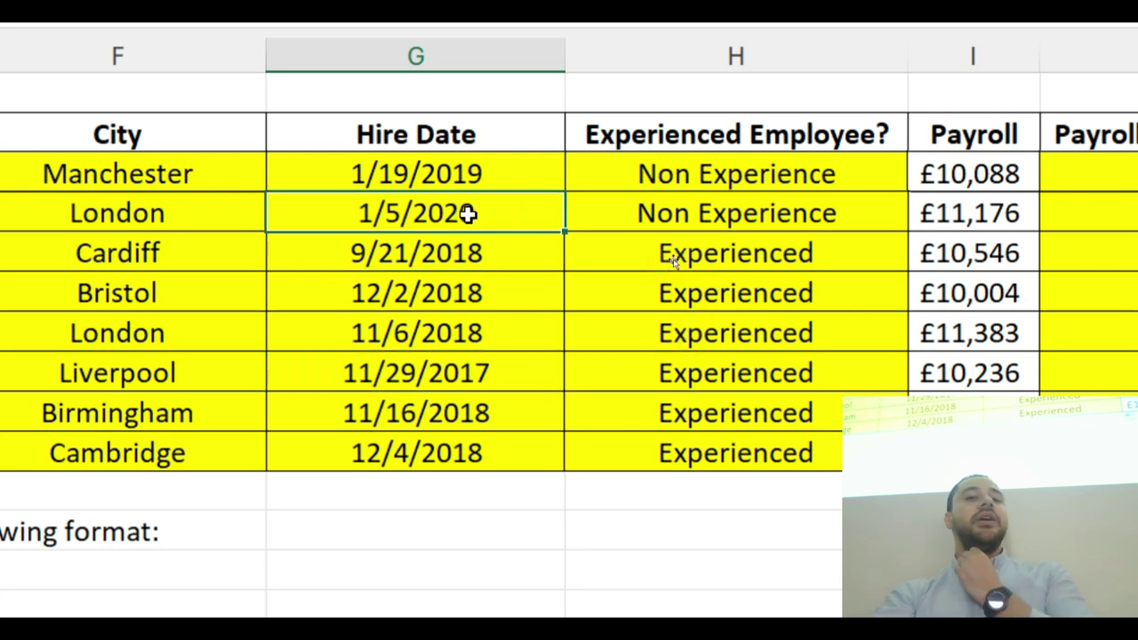
click(476, 176)
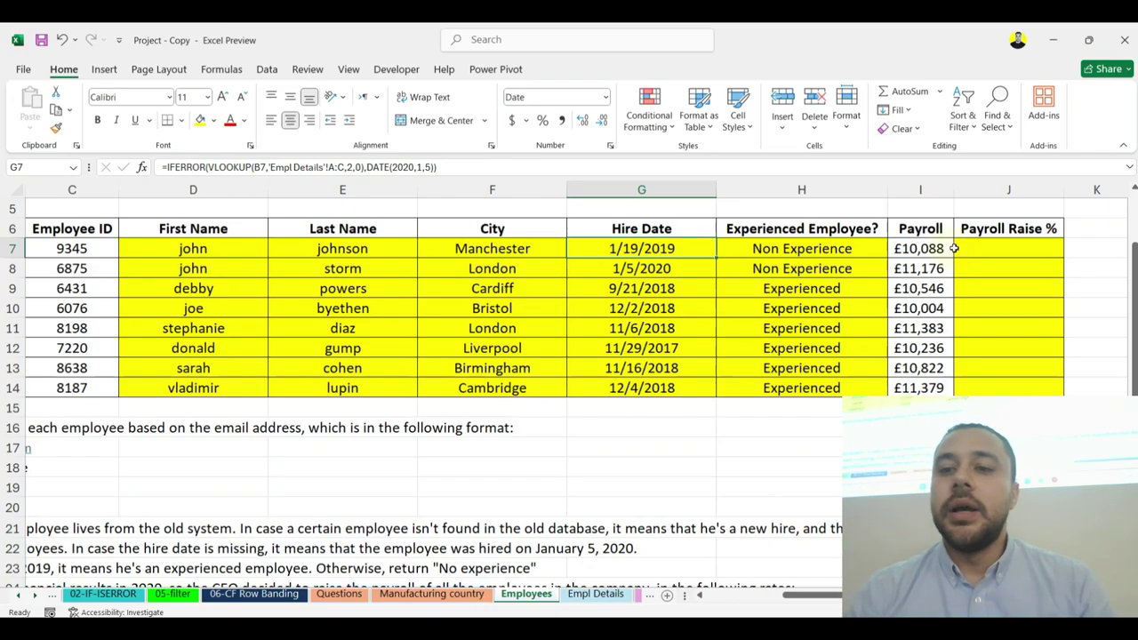
click(1058, 173)
scroll(394, 462, down, 2)
drag(402, 480, 18, 534)
click(152, 478)
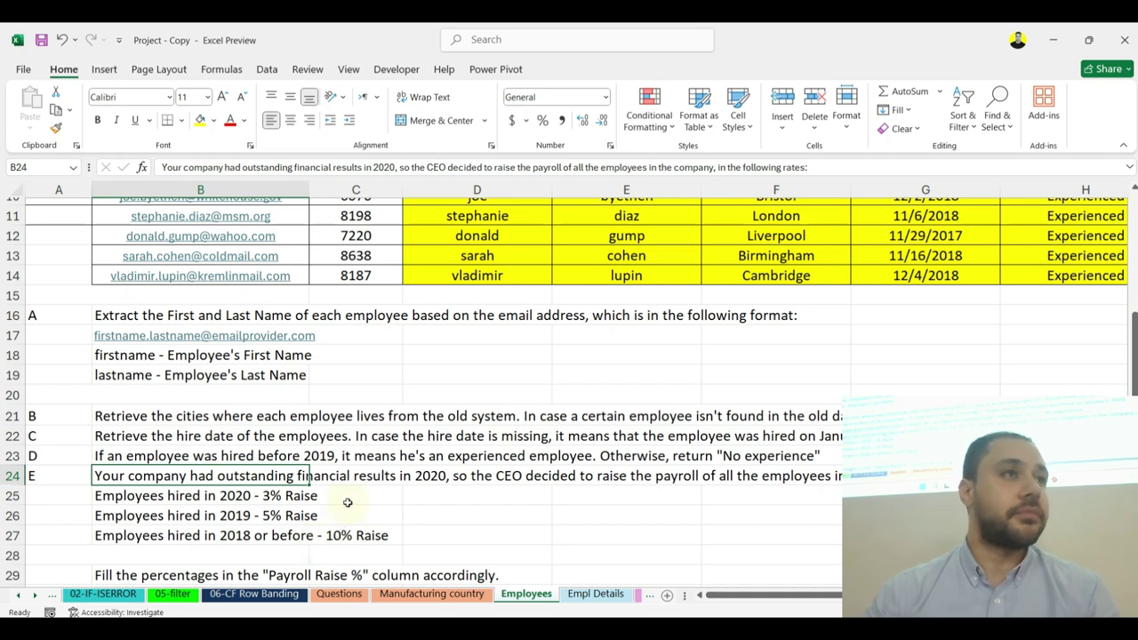
scroll(1022, 334, right, 3)
Step: Select J7 under Payroll Raise % and start an IF formula there
scroll(1022, 334, up, 3)
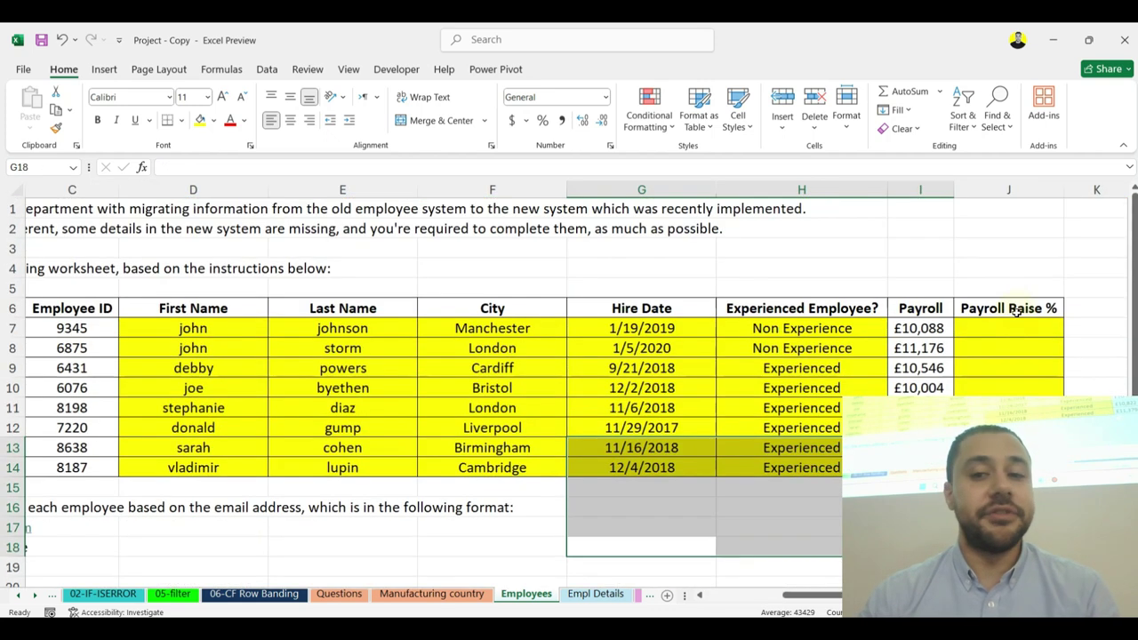
click(1017, 328)
scroll(1023, 388, right, 1)
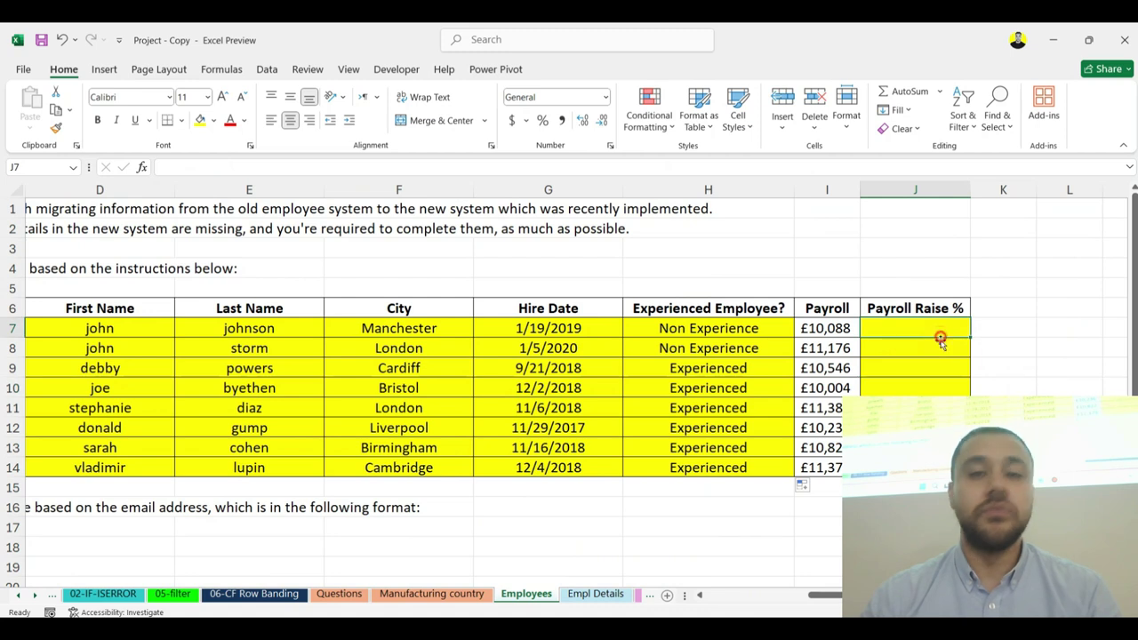
text(=if)
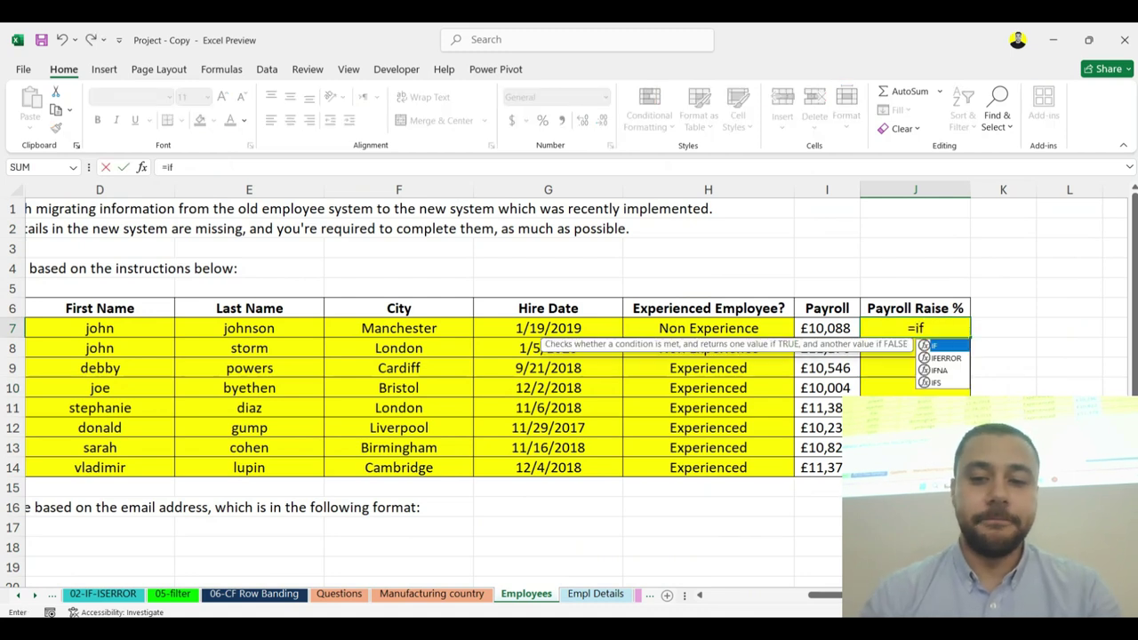
key(Tab)
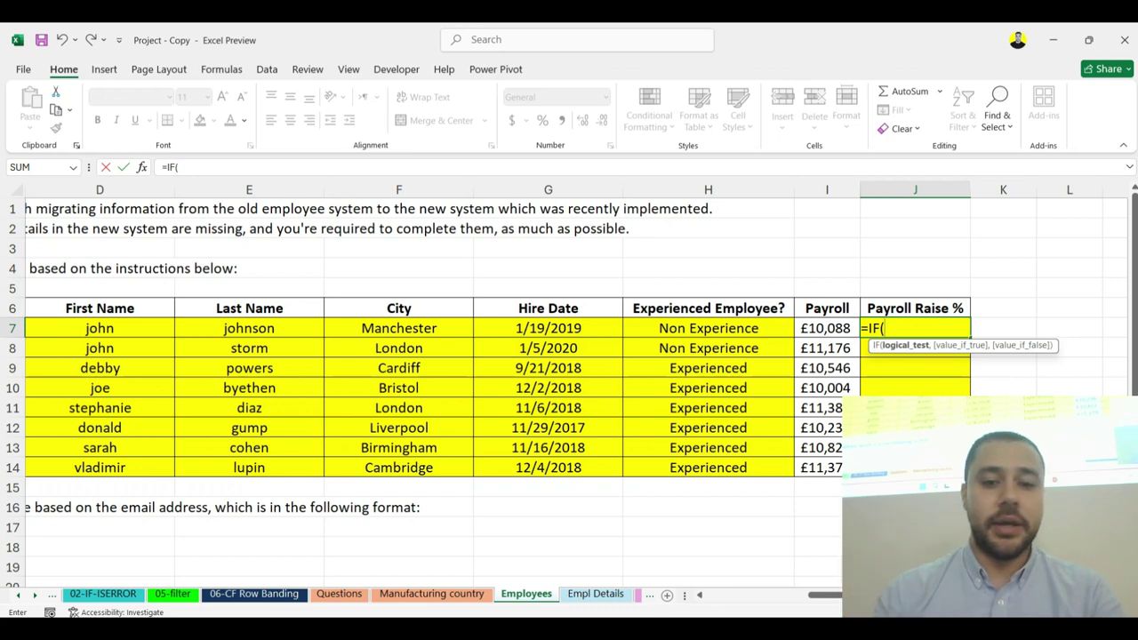
drag(717, 529, 26, 569)
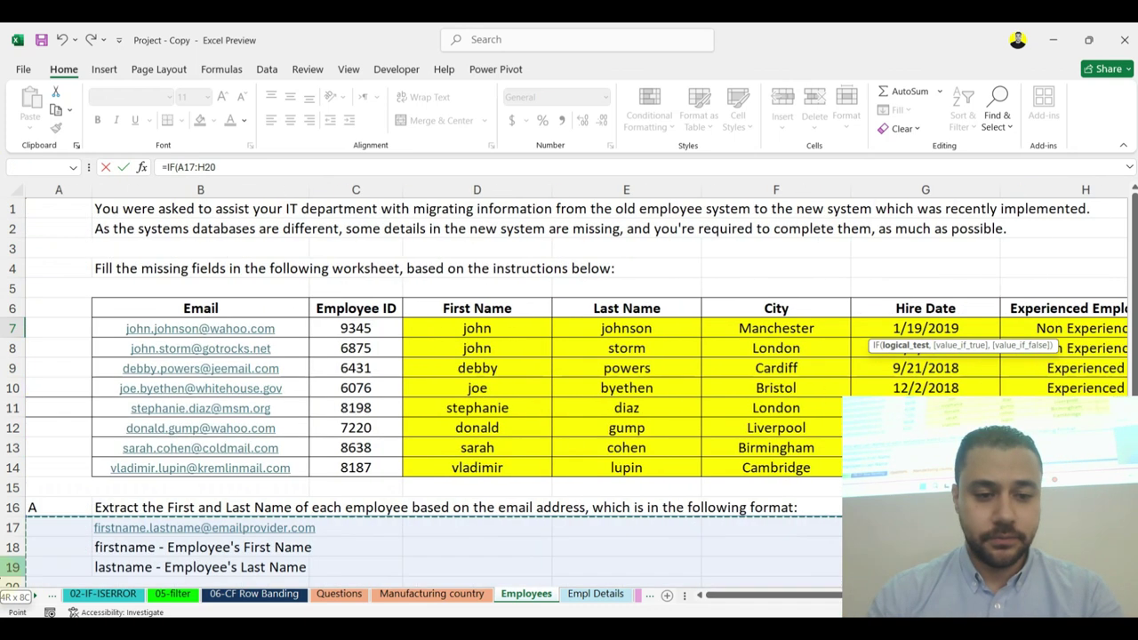
scroll(294, 485, down, 4)
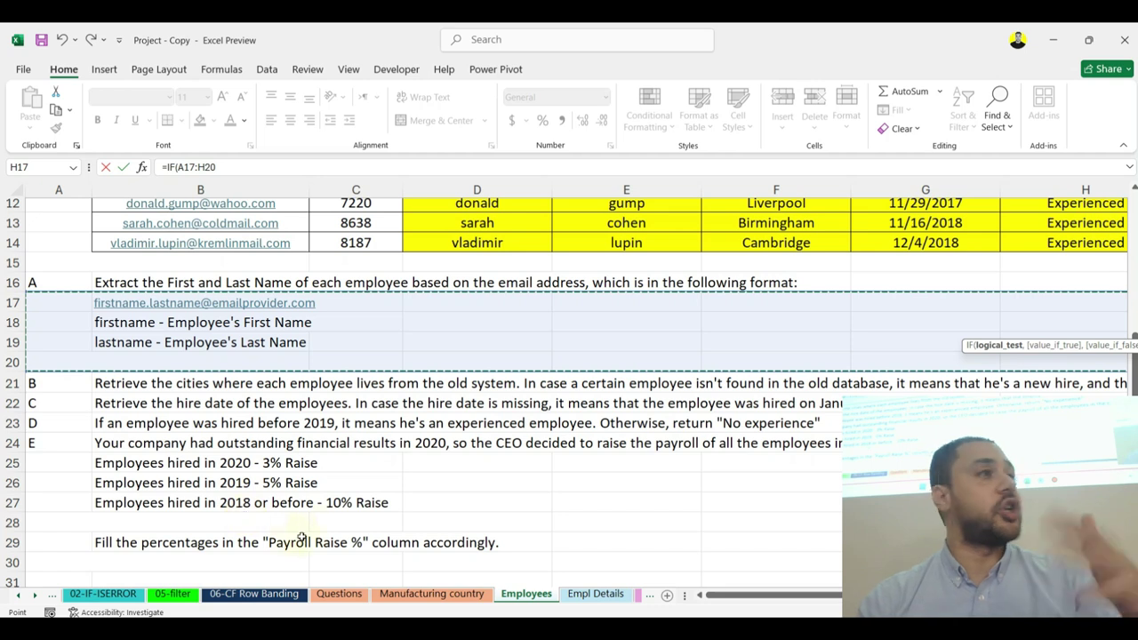
scroll(853, 284, right, 3)
drag(920, 262, 987, 229)
Step: Begin the raise formula: YEAR(G7)<=2018 gives 10%, else a nested IF
key(BackSpace)
key(BackSpace)
key(BackSpace)
key(BackSpace)
key(BackSpace)
key(BackSpace)
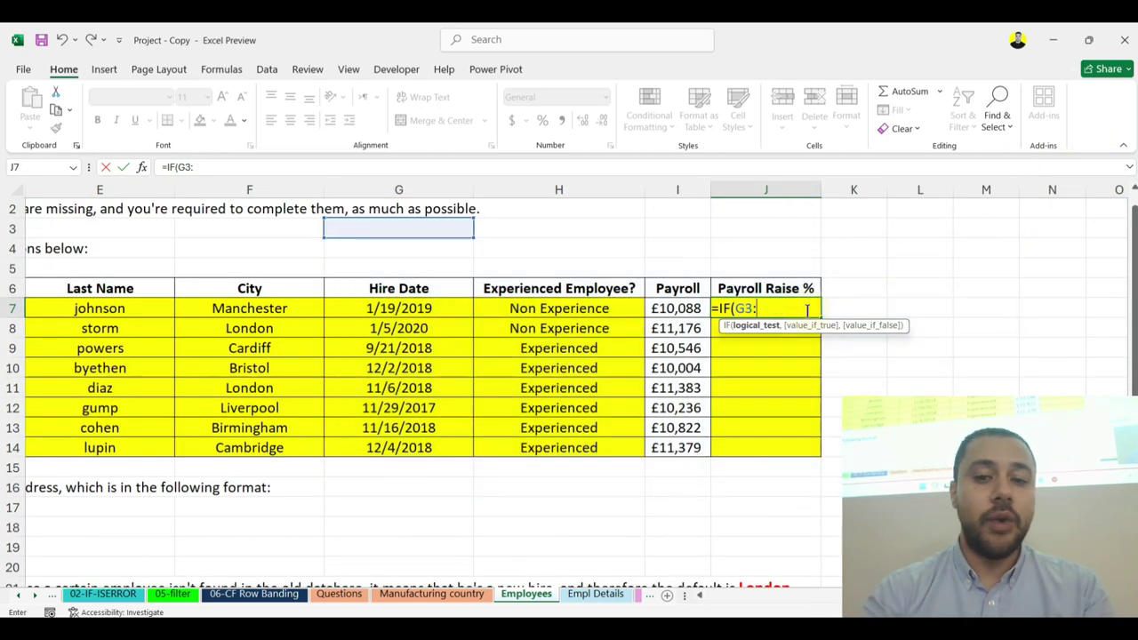
text(ye)
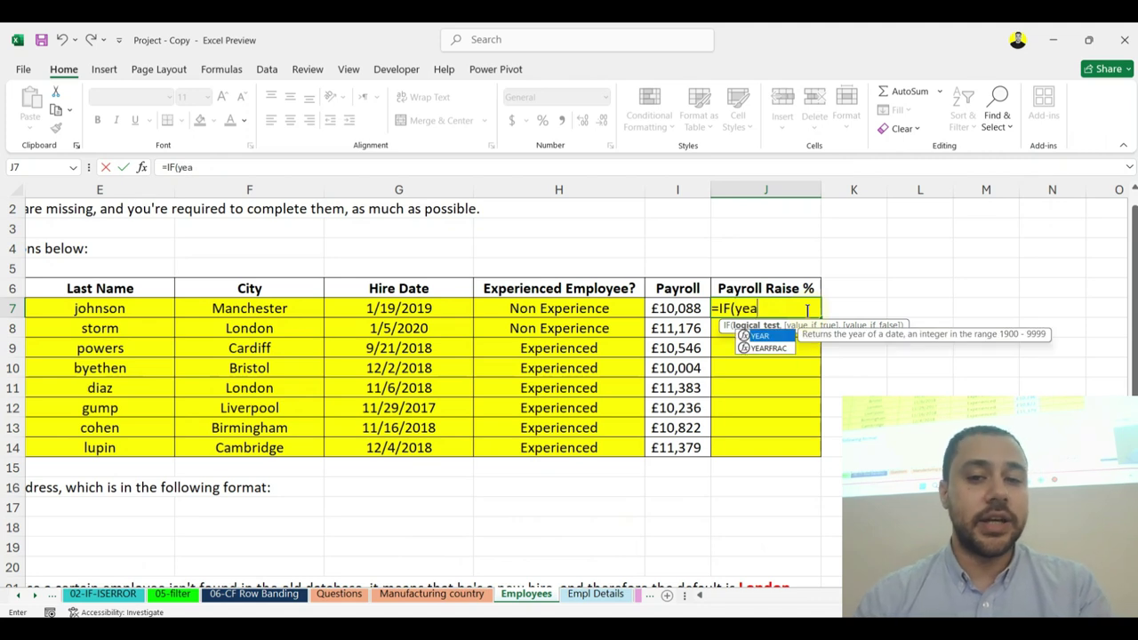
text(a)
key(Tab)
click(435, 308)
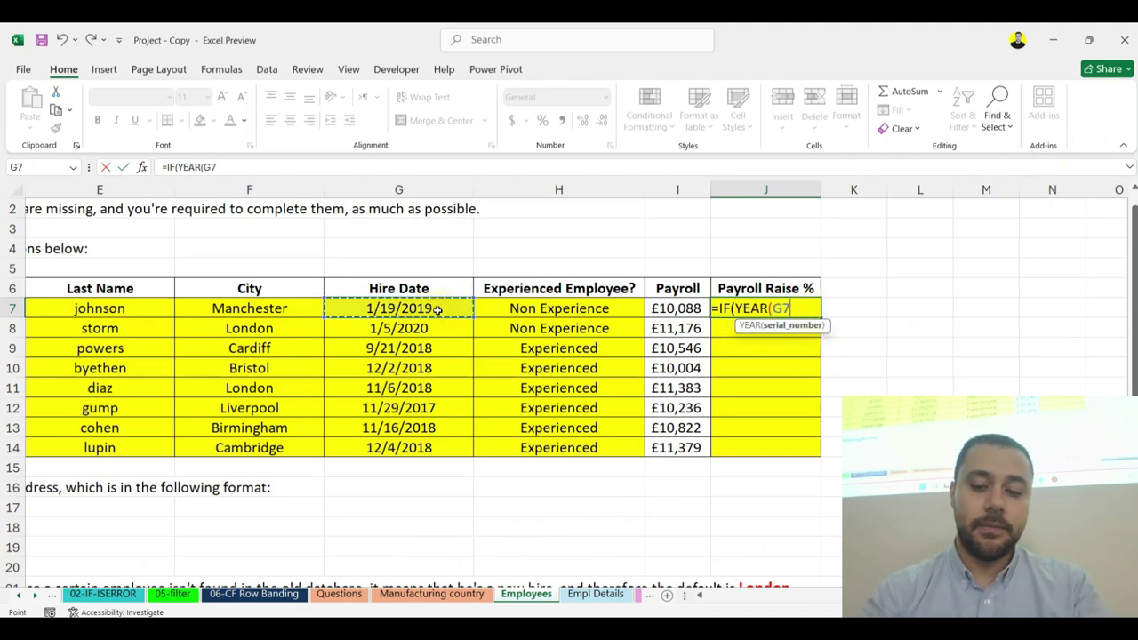
text())
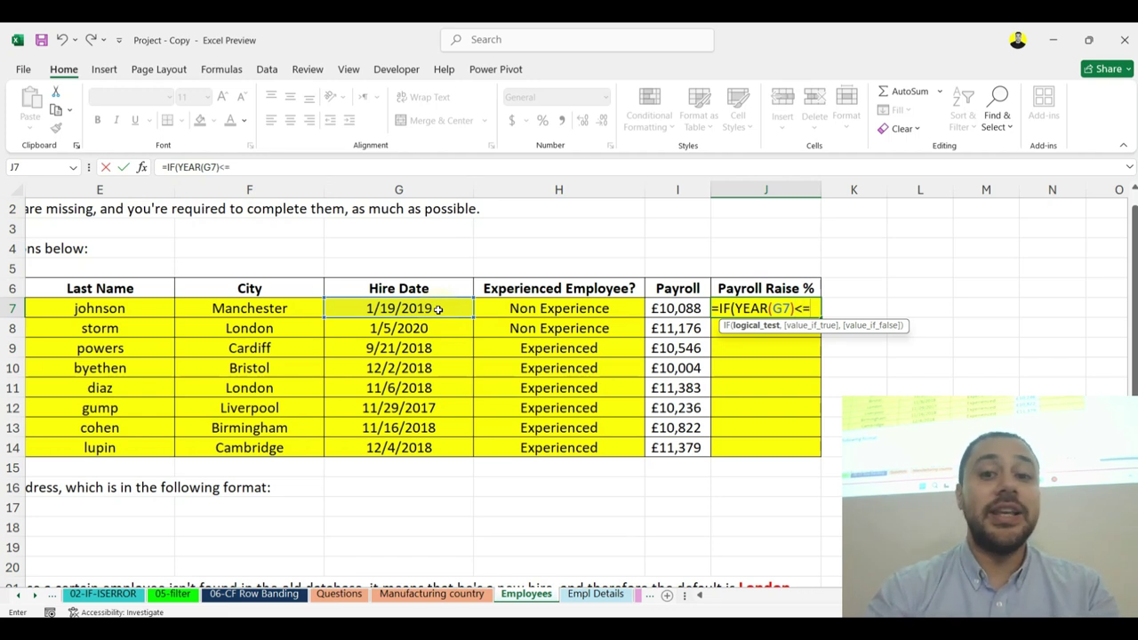
text(<=)
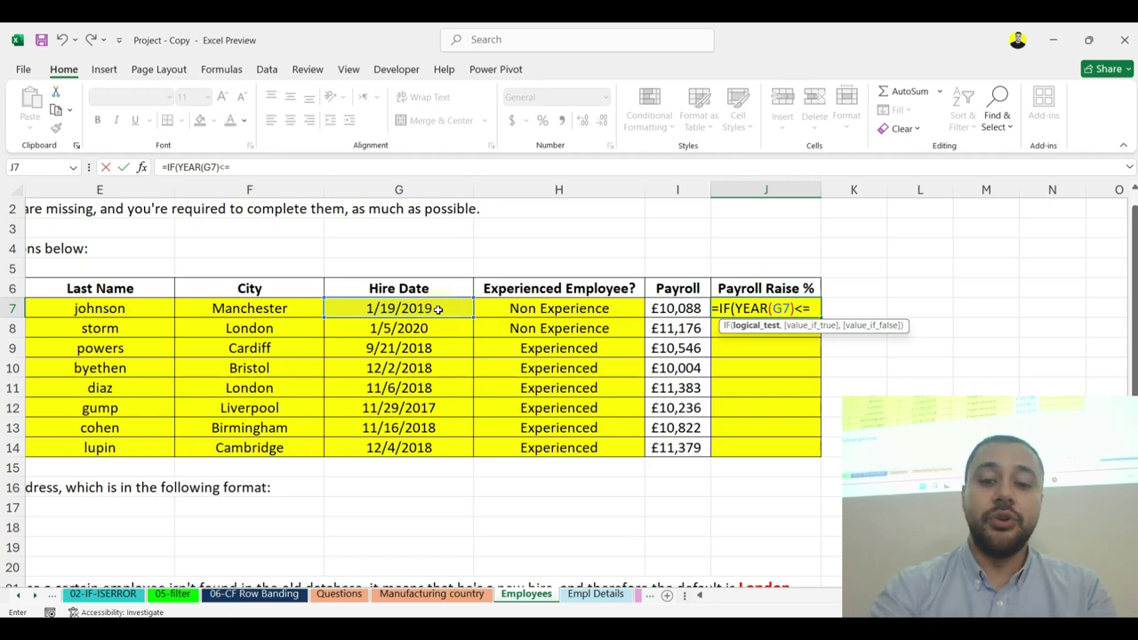
text(2018,10%)
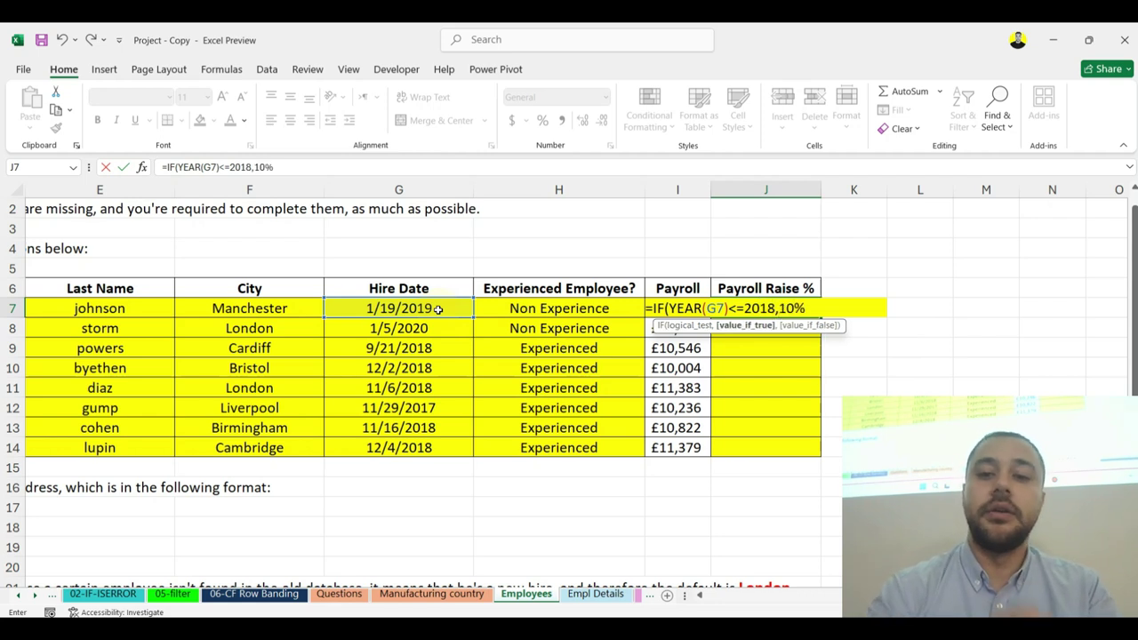
text(,IF()
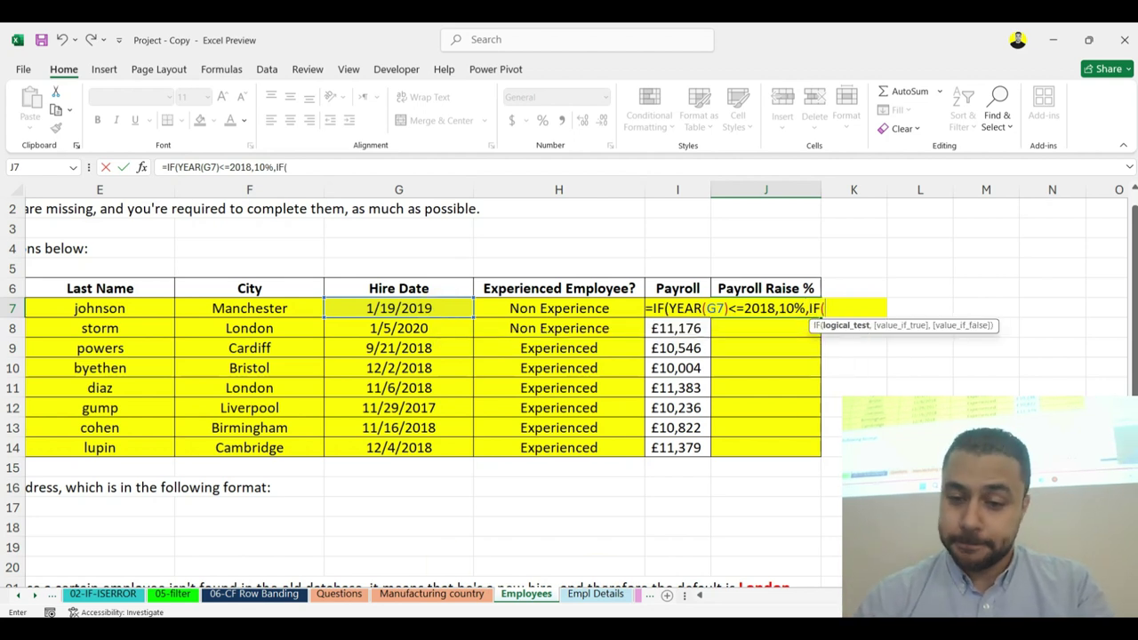
scroll(336, 468, left, 4)
scroll(336, 468, down, 4)
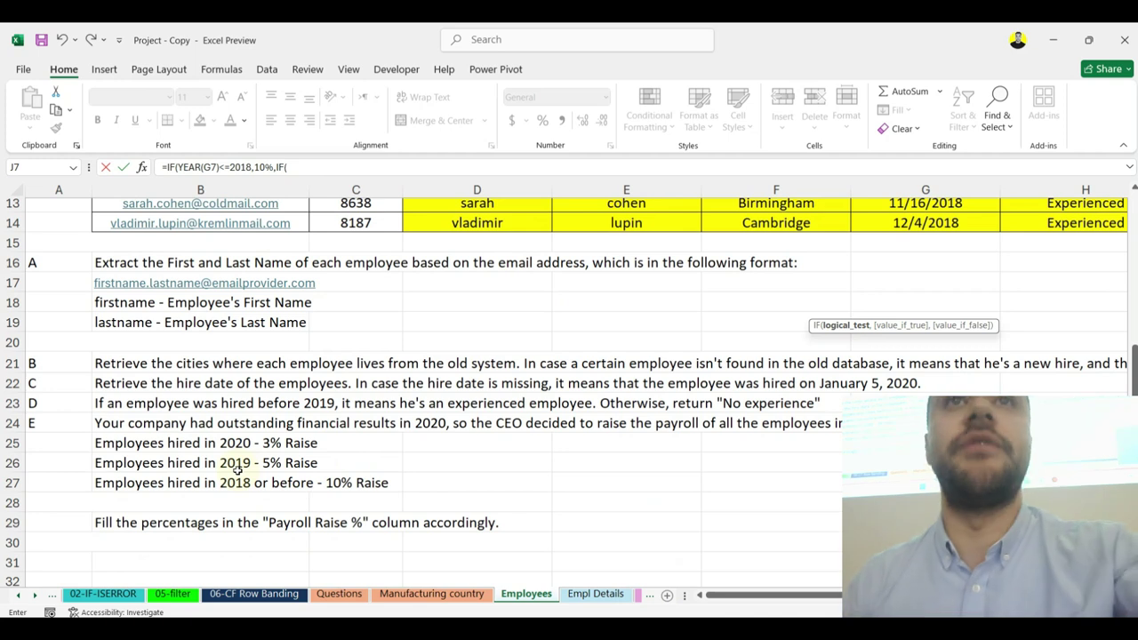
drag(708, 599, 733, 604)
scroll(574, 304, up, 4)
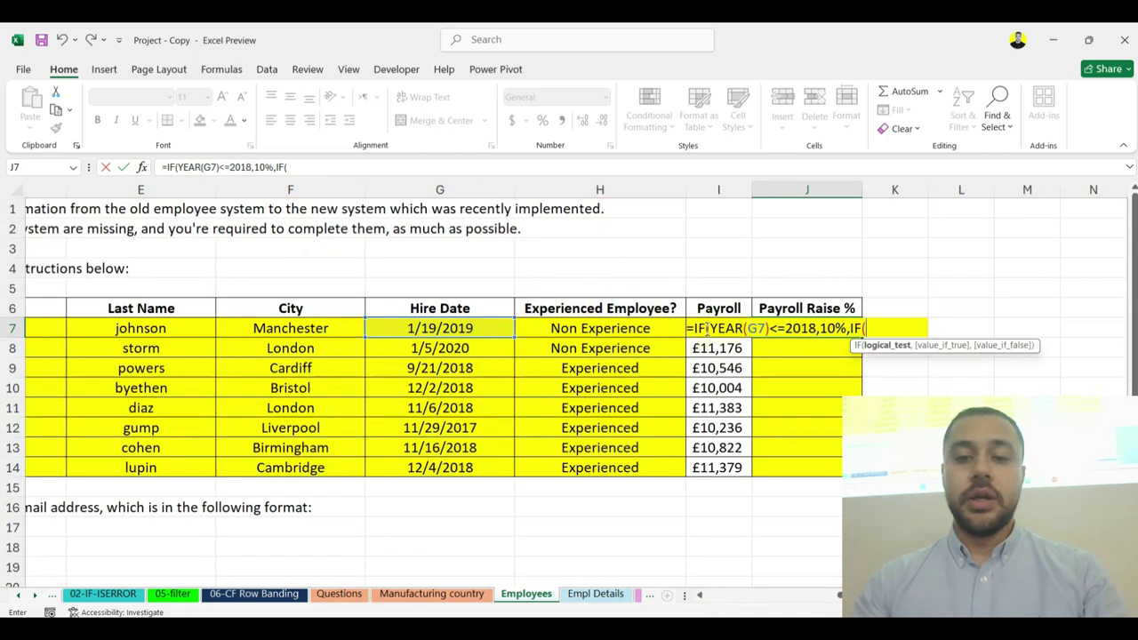
Step: Finish the nested IF so a 2019 hire gets 5% and others 3%
click(488, 328)
key(BackSpace)
key(BackSpace)
text(year)
key(Tab)
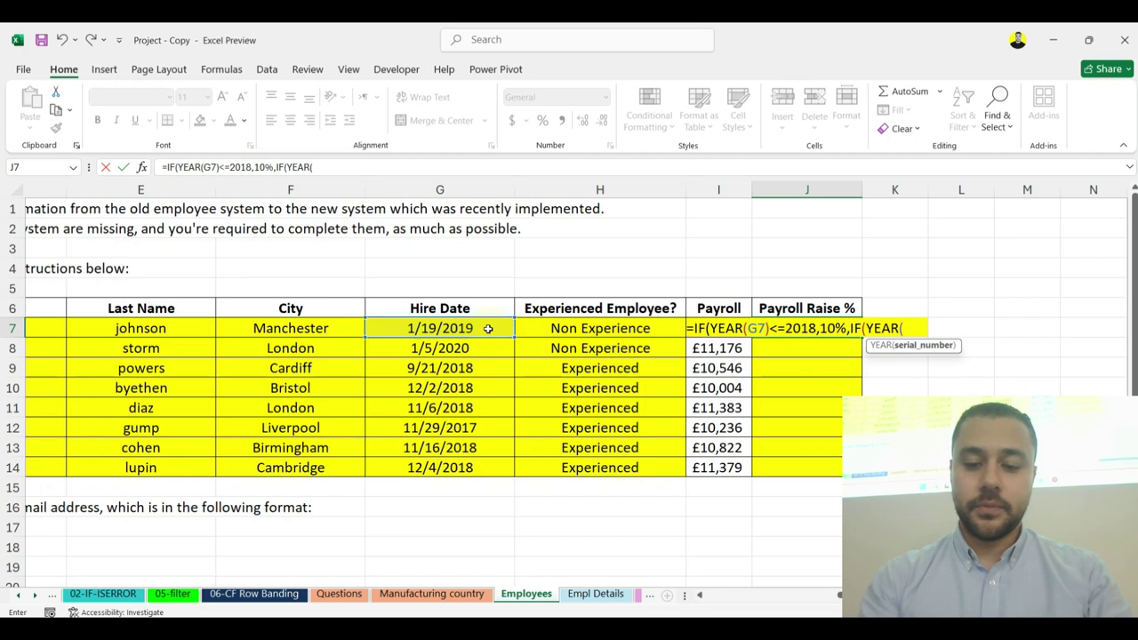
click(480, 328)
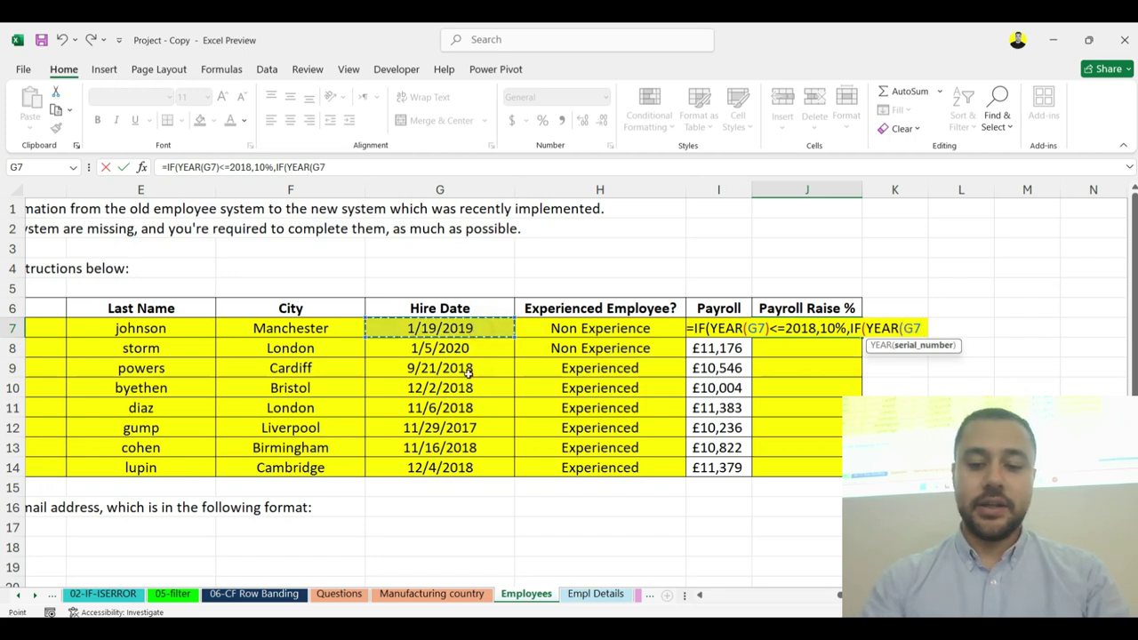
text()=201)
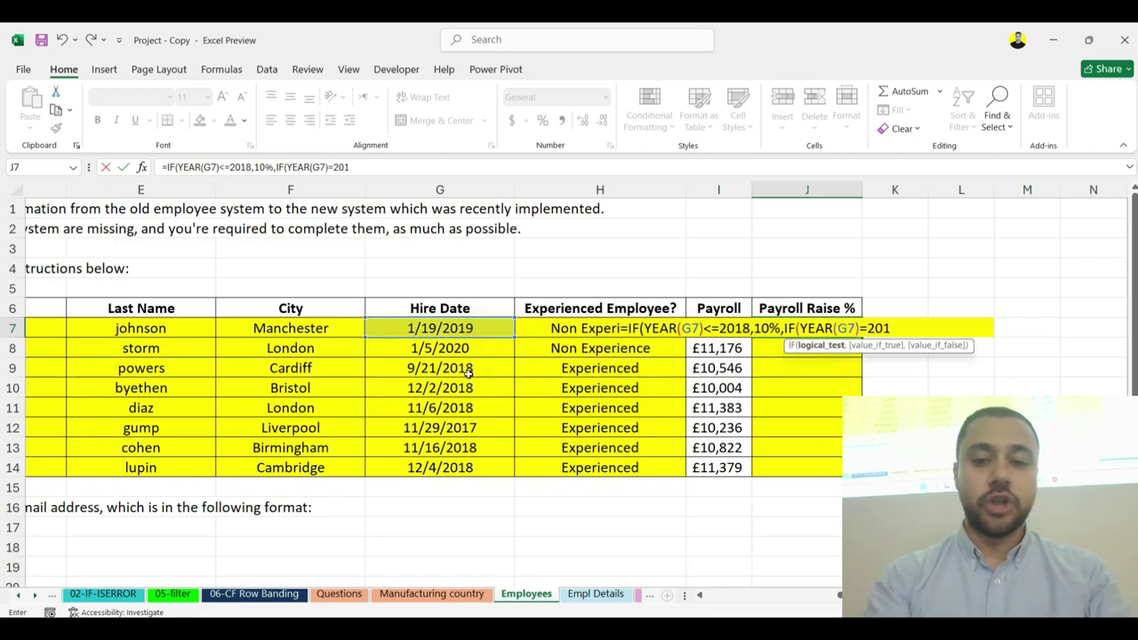
text(9,)
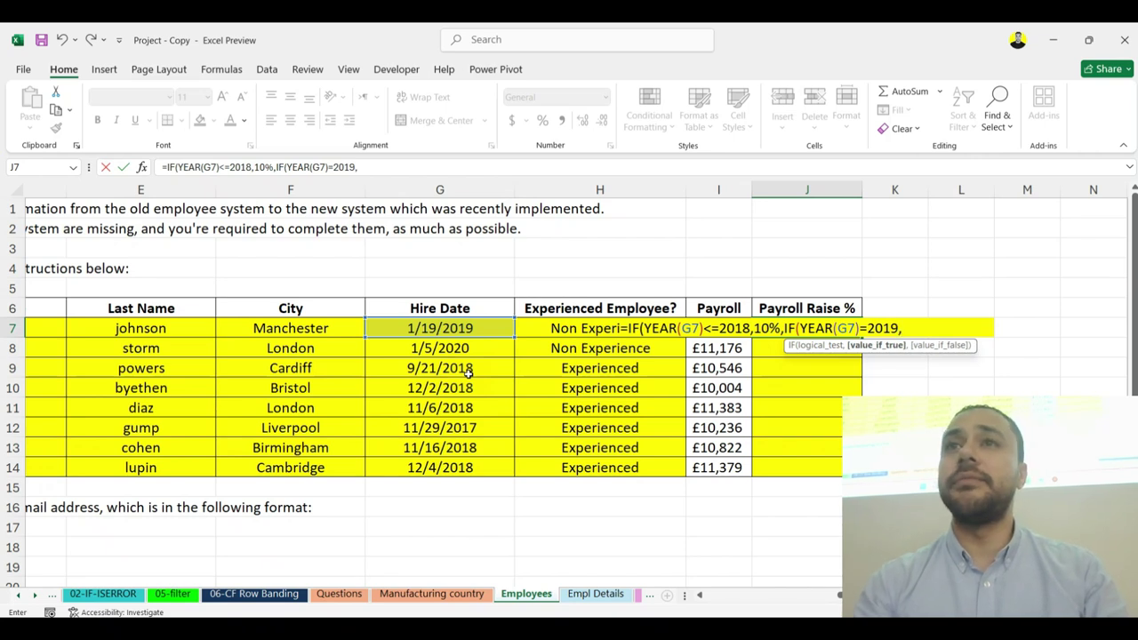
text(5%)
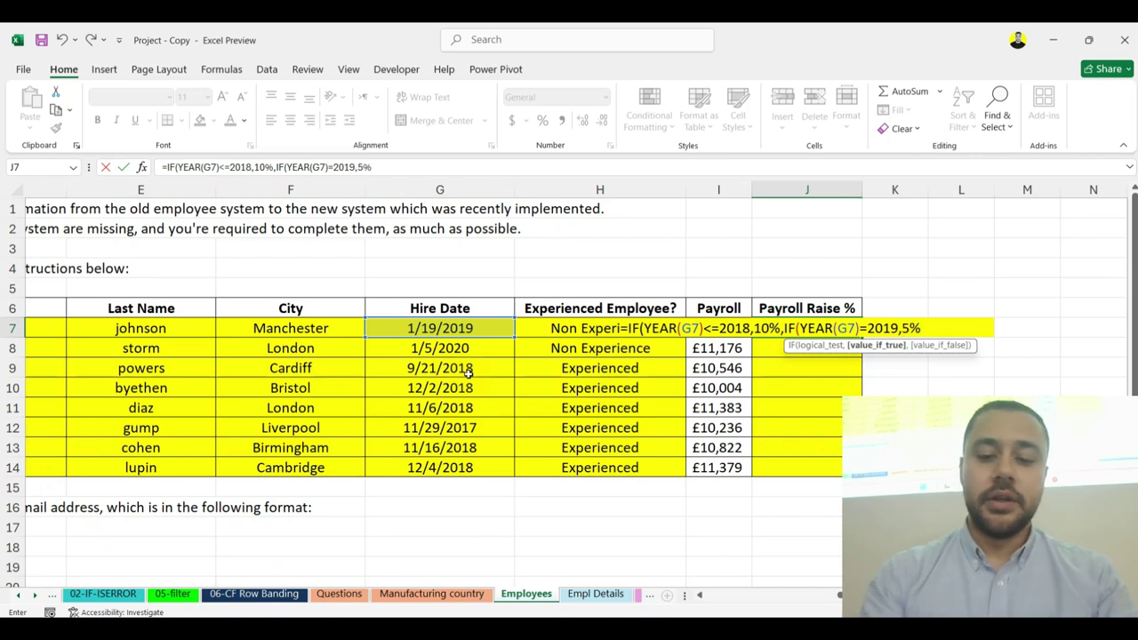
text(,I)
key(BackSpace)
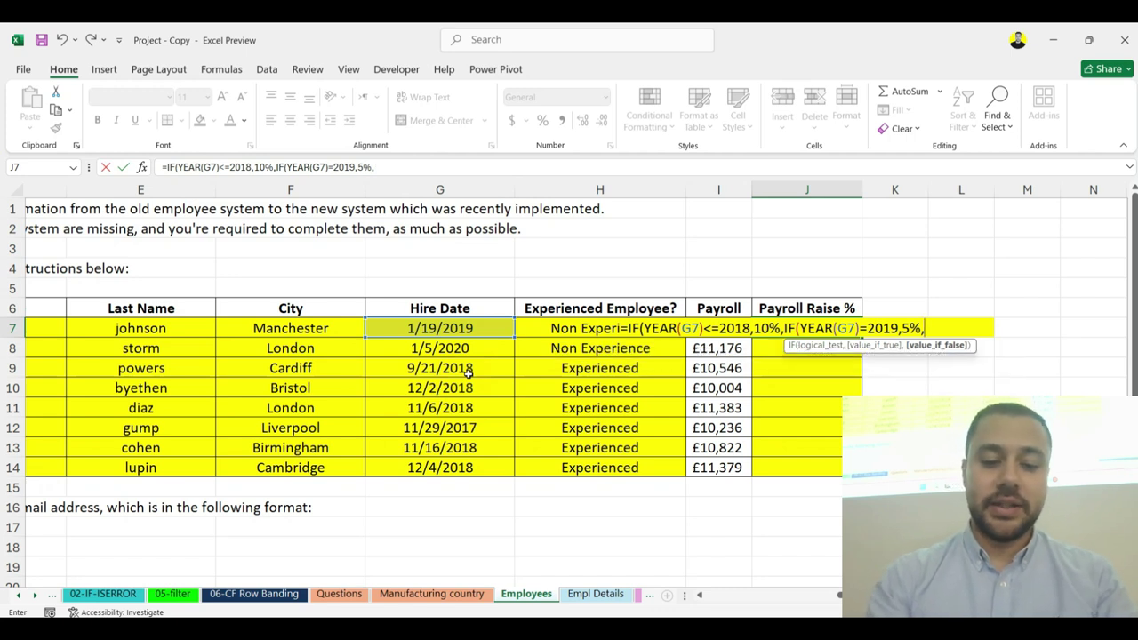
text(3%)
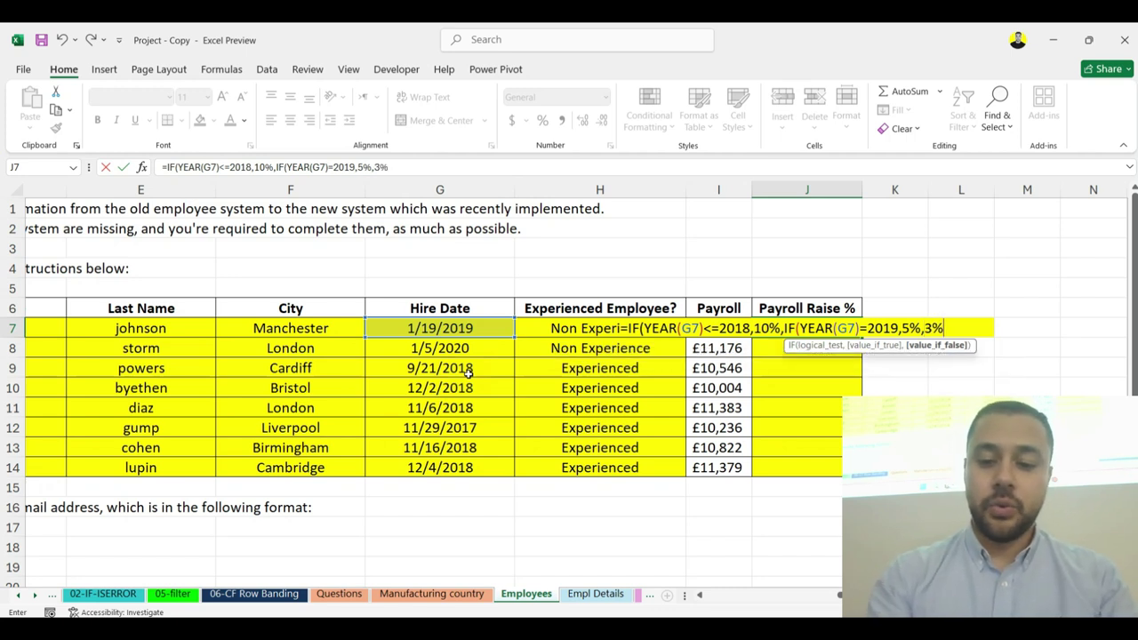
text())
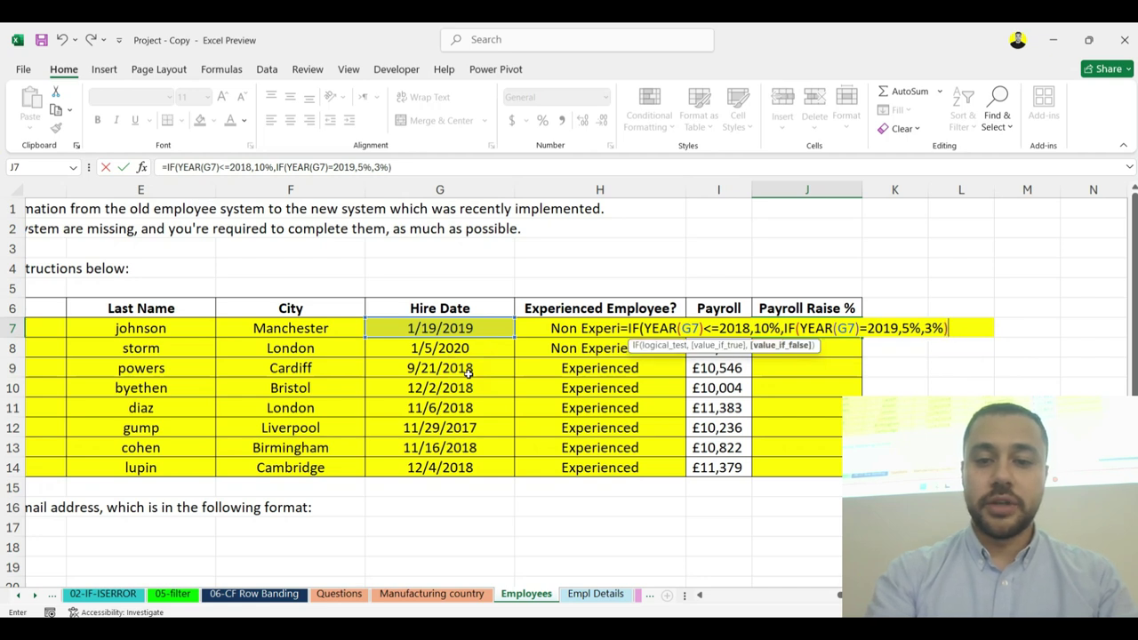
text())
key(Return)
Step: Format J7 as a percentage, fill the raise formula down to J14, and check J7
click(781, 328)
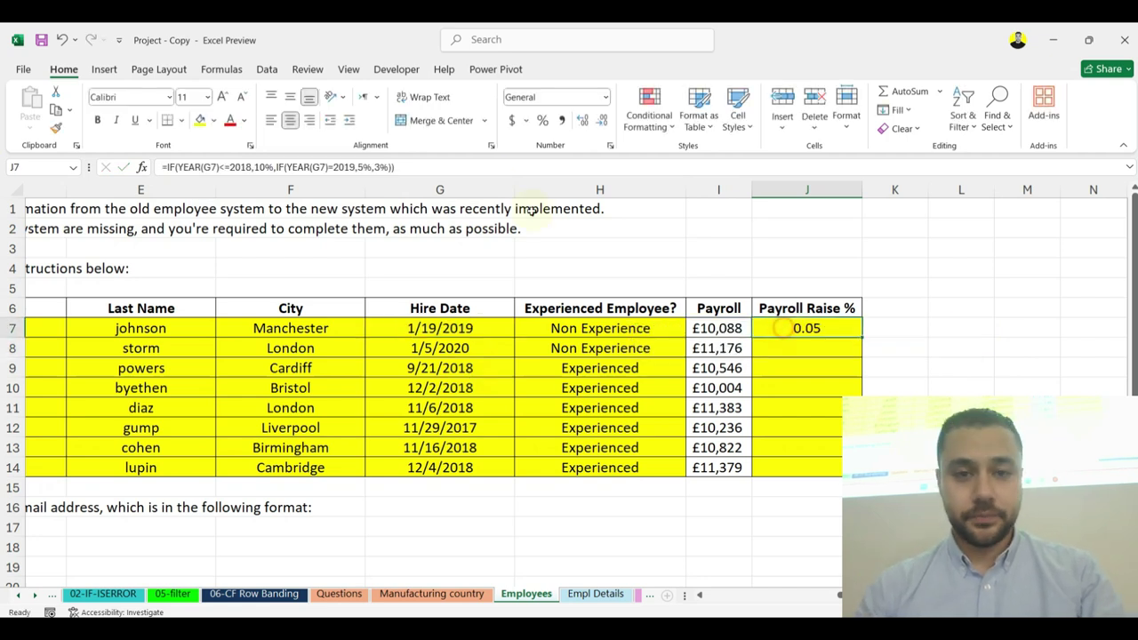
click(542, 120)
double_click(861, 337)
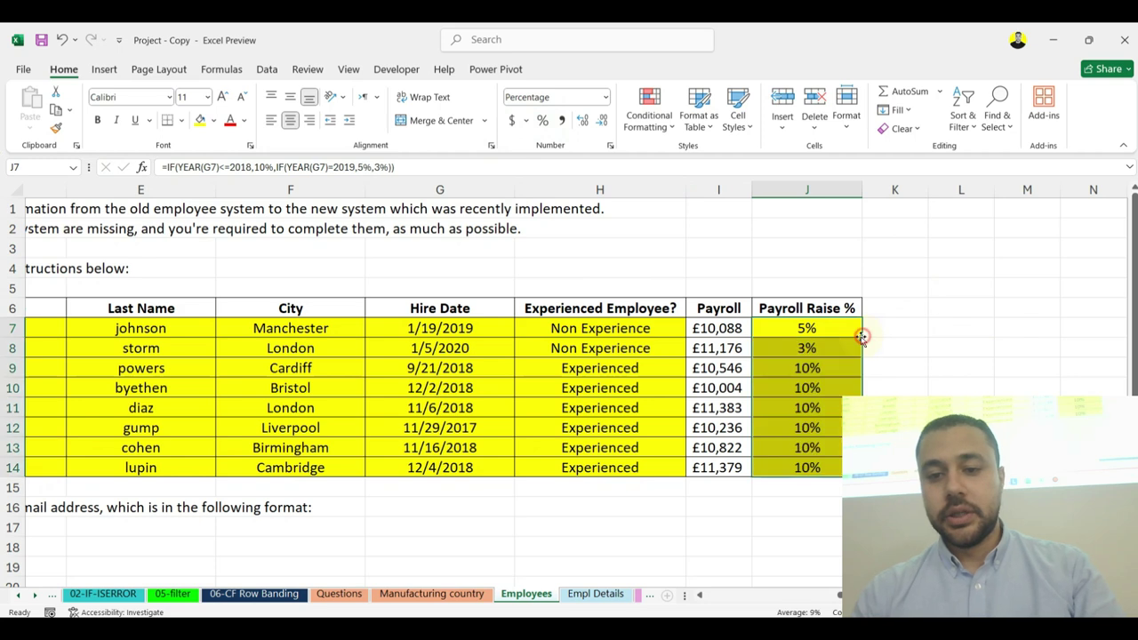
click(807, 431)
drag(473, 368, 803, 471)
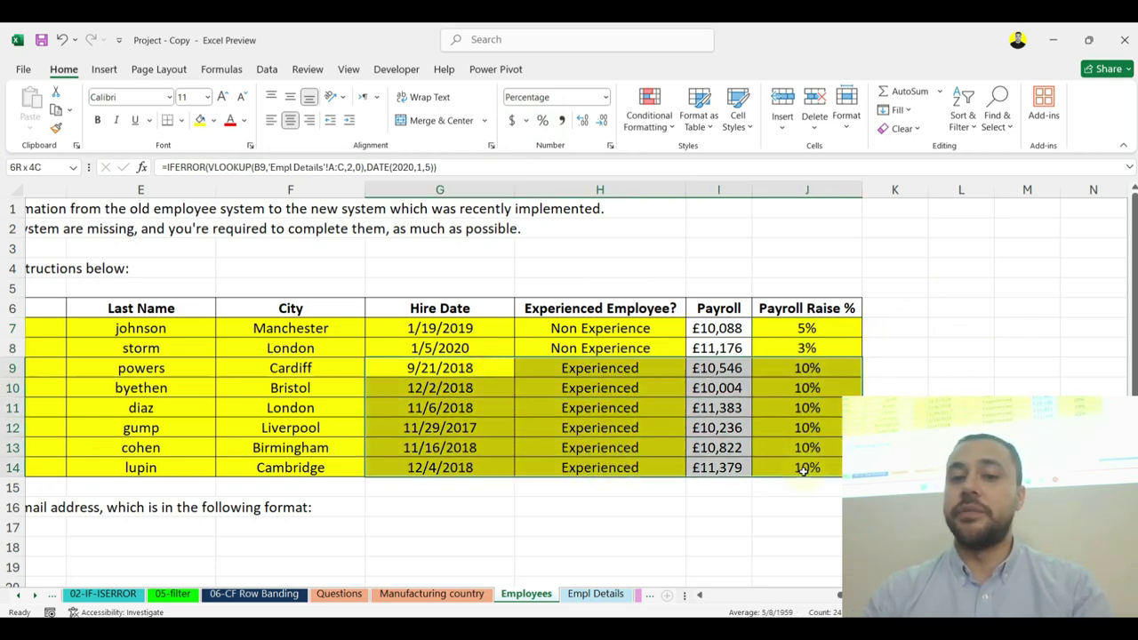
click(453, 347)
click(795, 328)
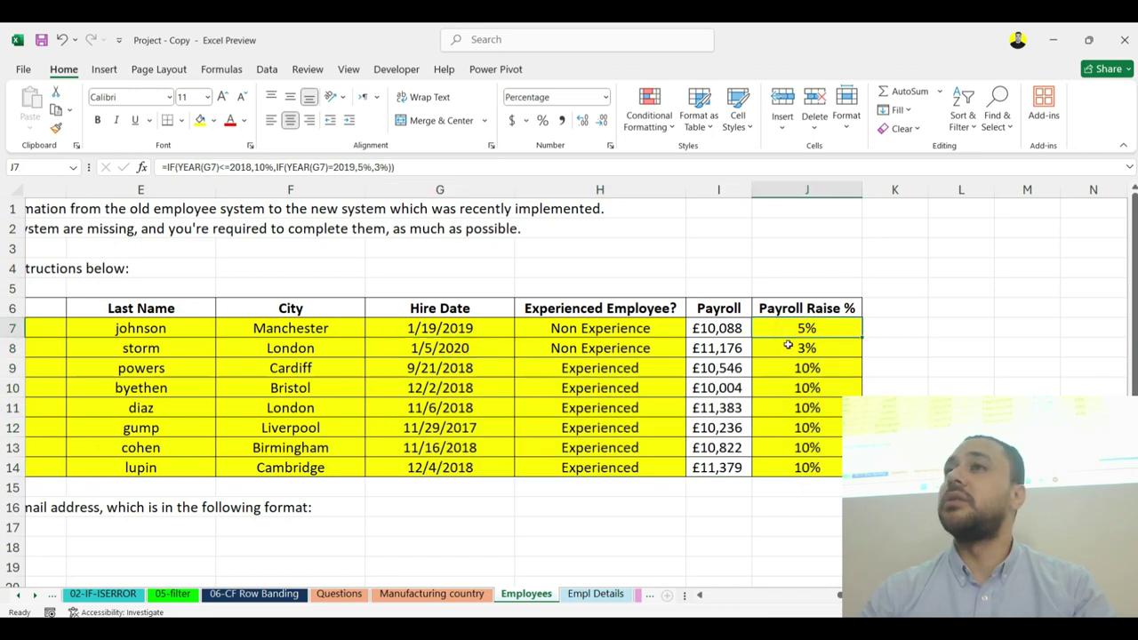
scroll(409, 391, down, 4)
drag(376, 442, 3, 442)
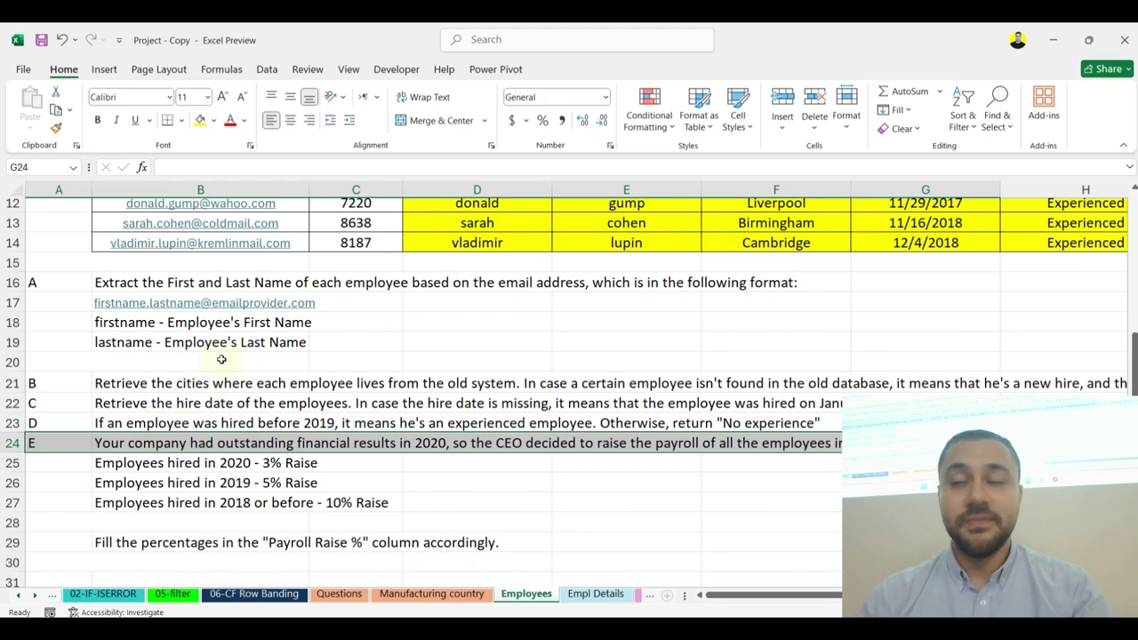
scroll(221, 359, down, 1)
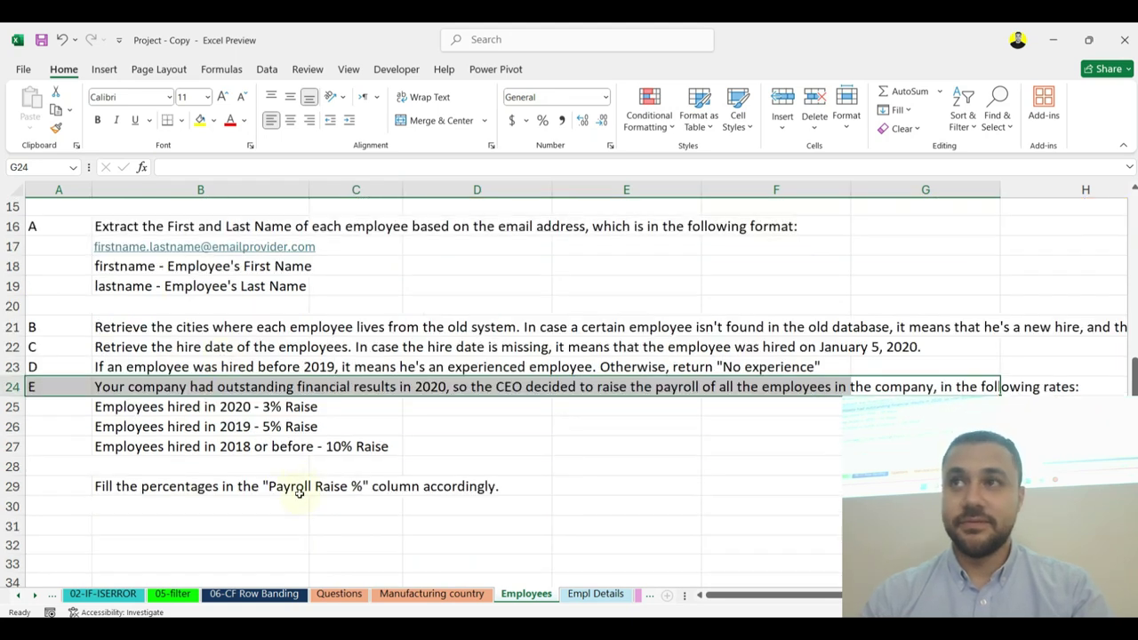
scroll(524, 445, up, 5)
scroll(1082, 369, right, 2)
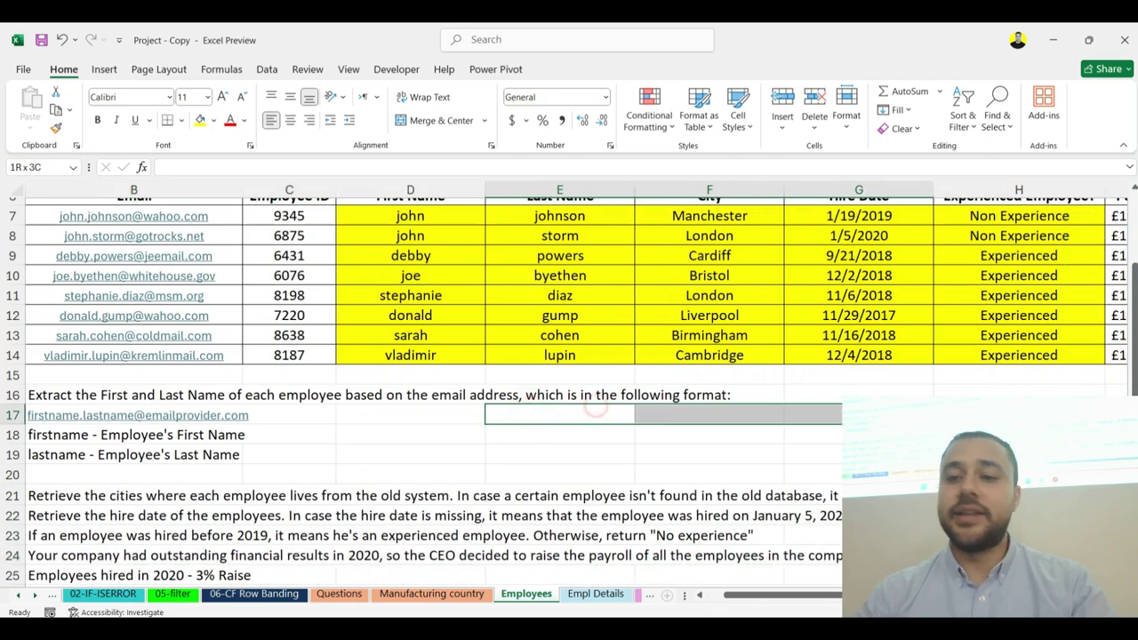
click(1022, 329)
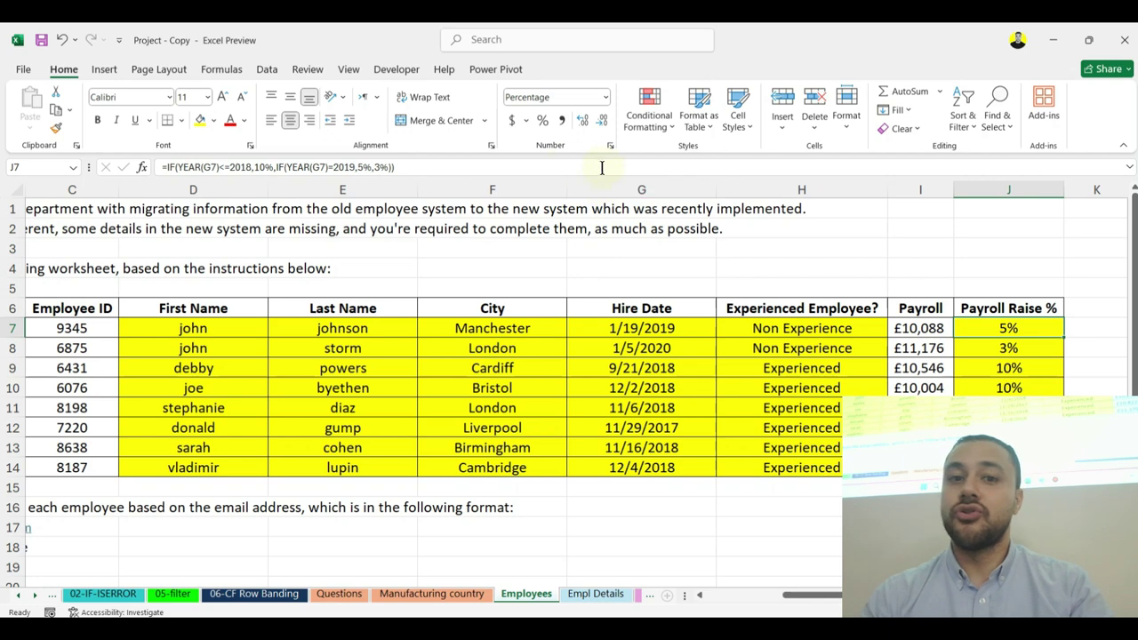
click(514, 170)
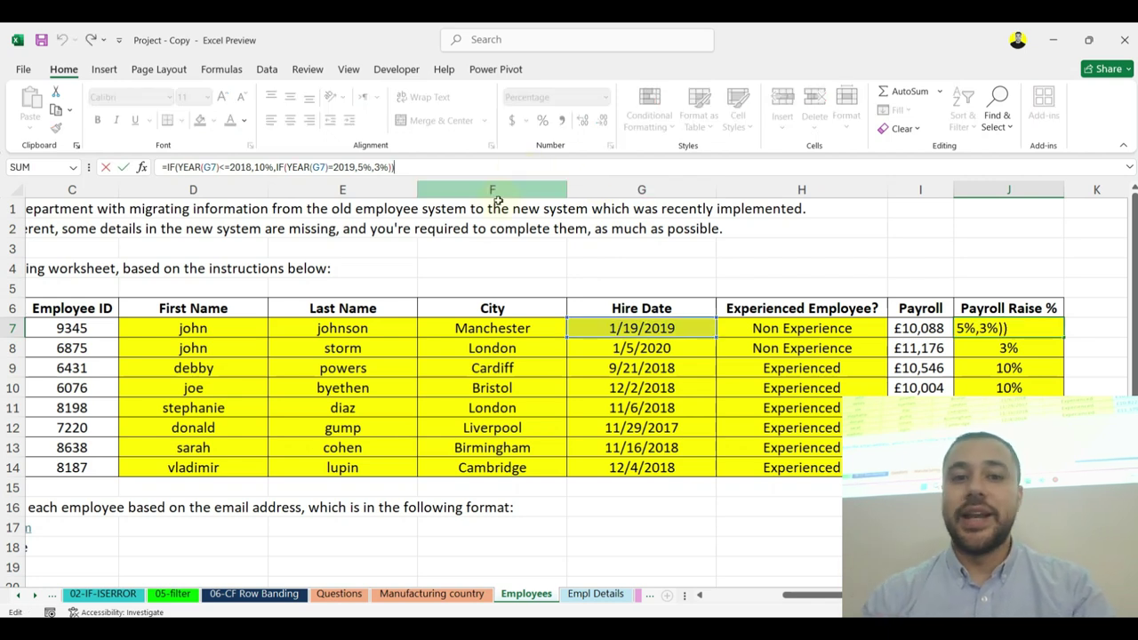
text(*)
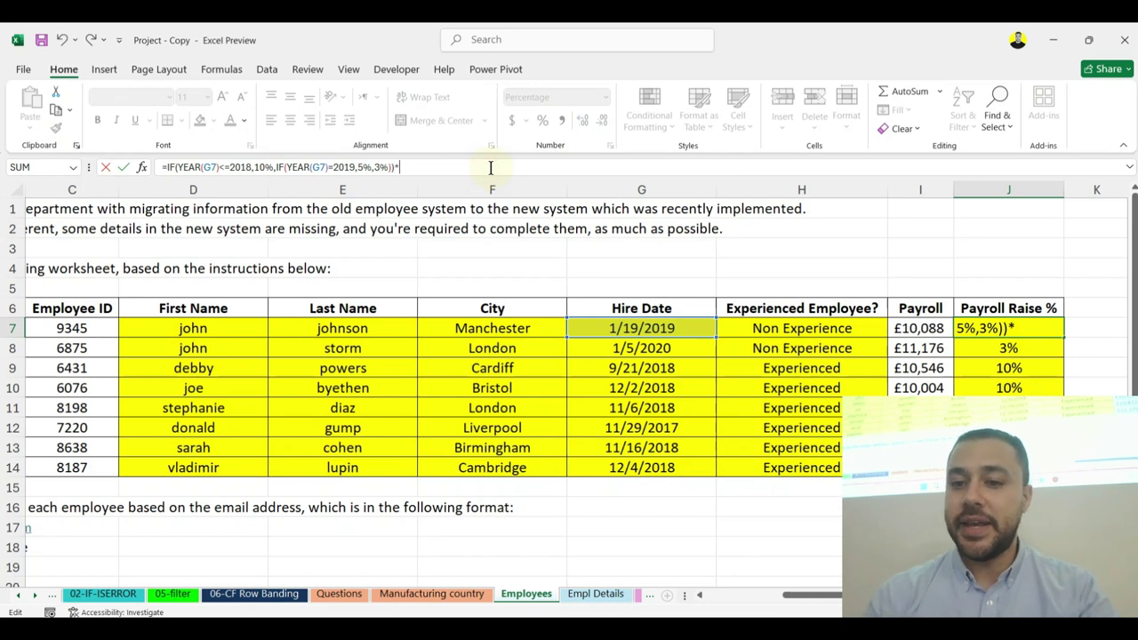
click(939, 329)
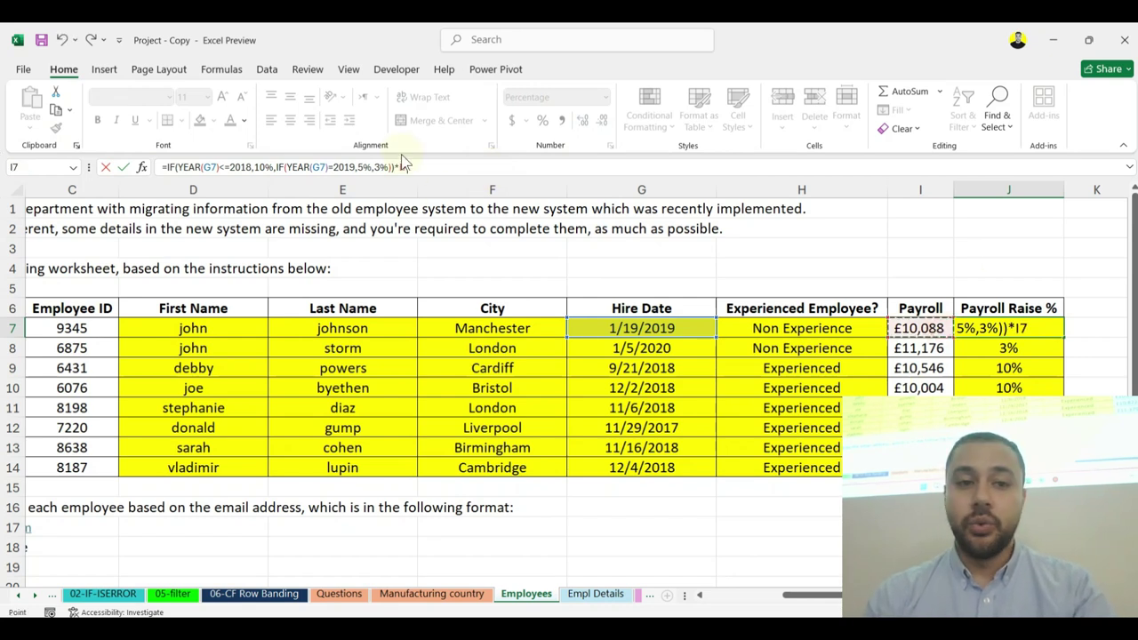
click(450, 171)
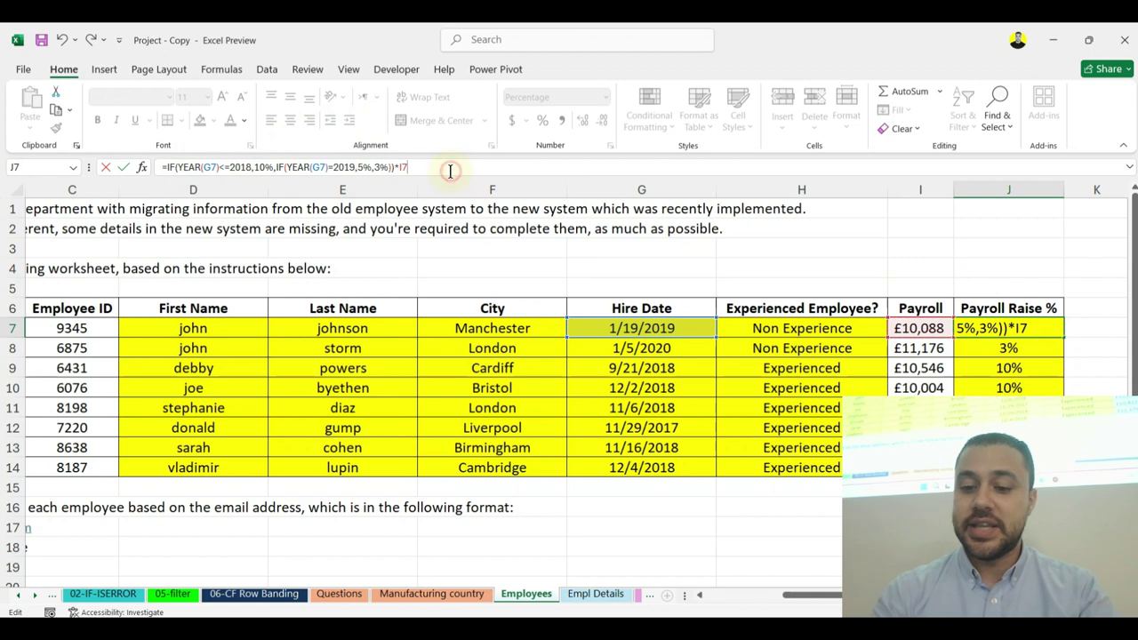
text(+)
click(934, 328)
key(Return)
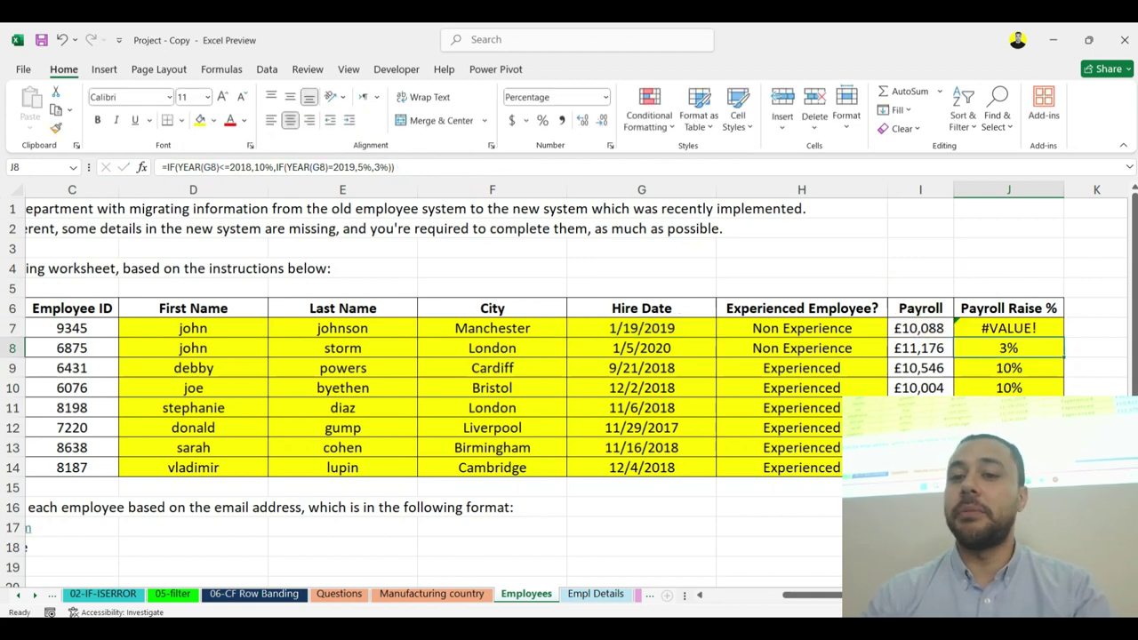
click(1032, 325)
key(ctrl+z)
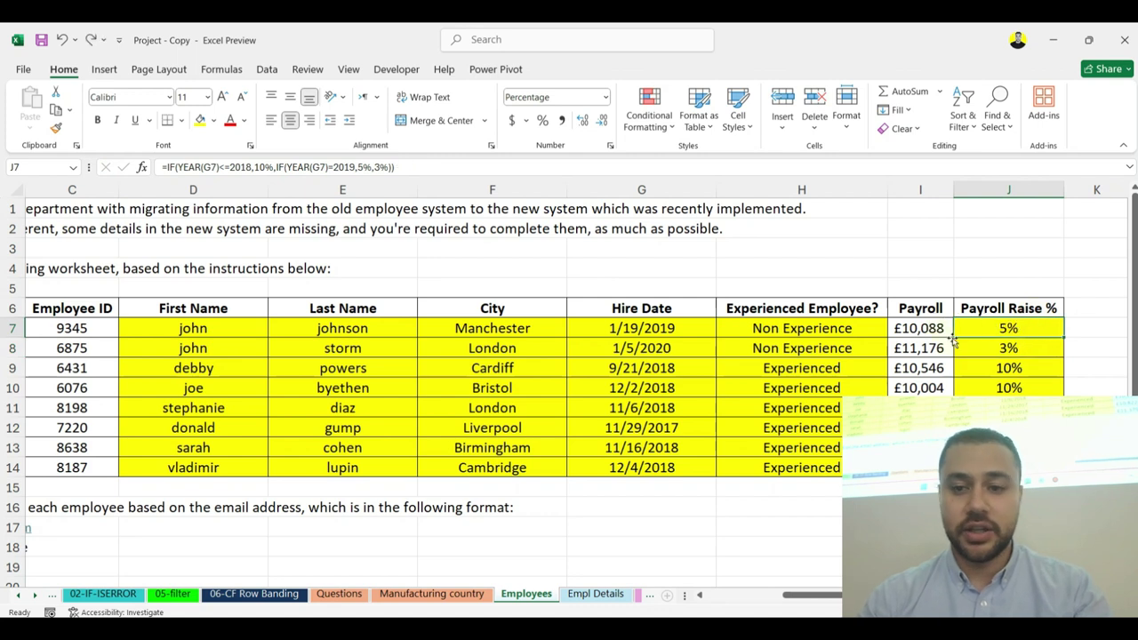
click(394, 167)
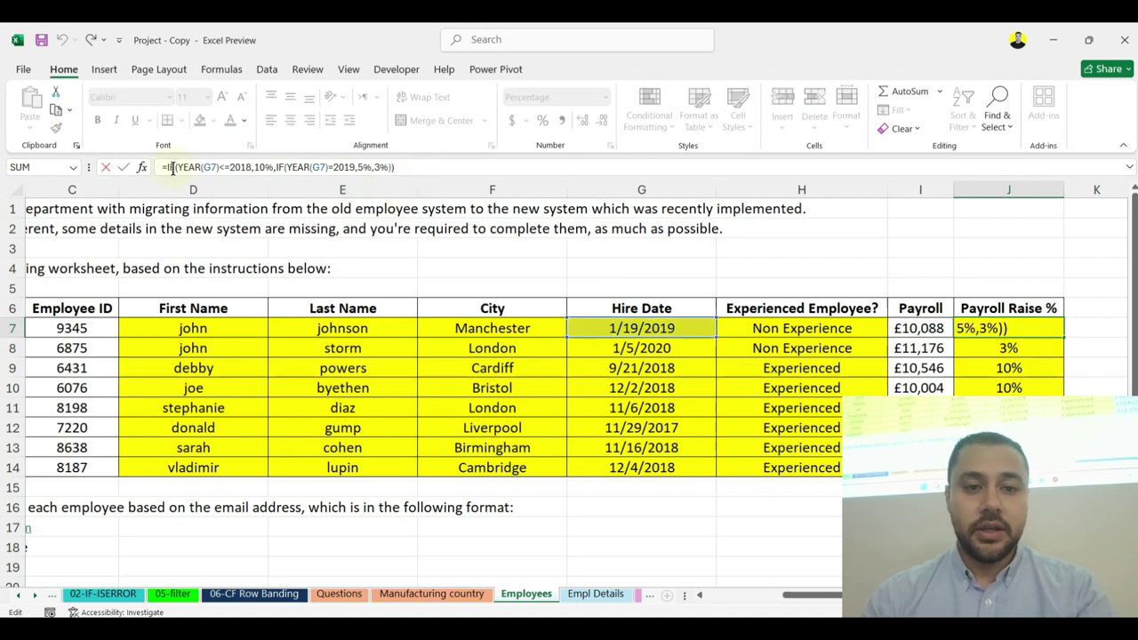
text(*)
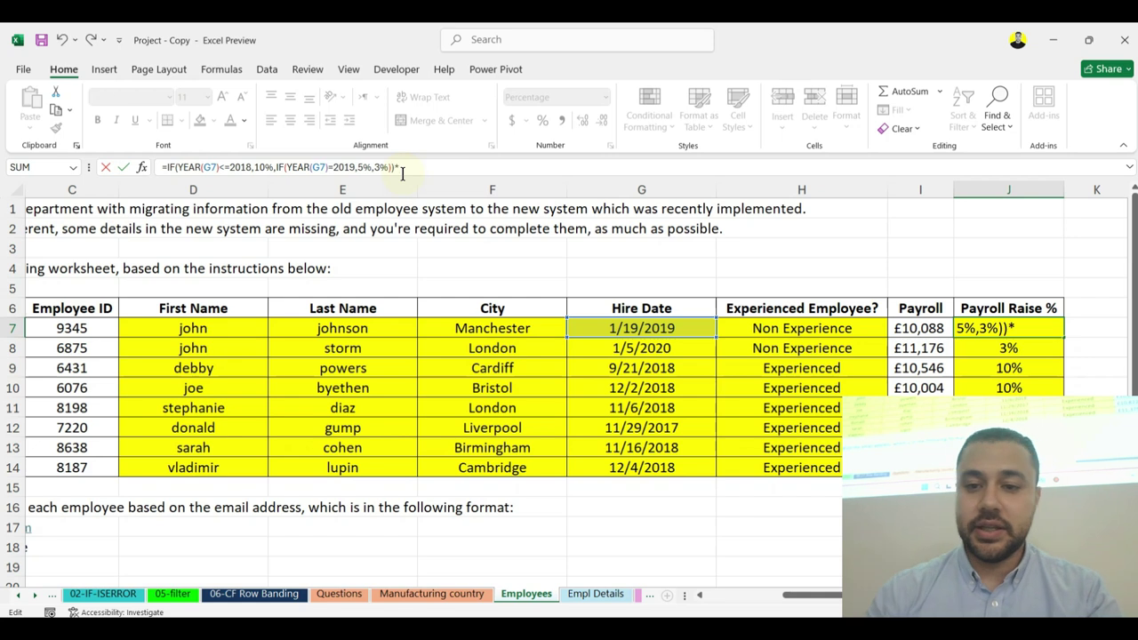
click(921, 328)
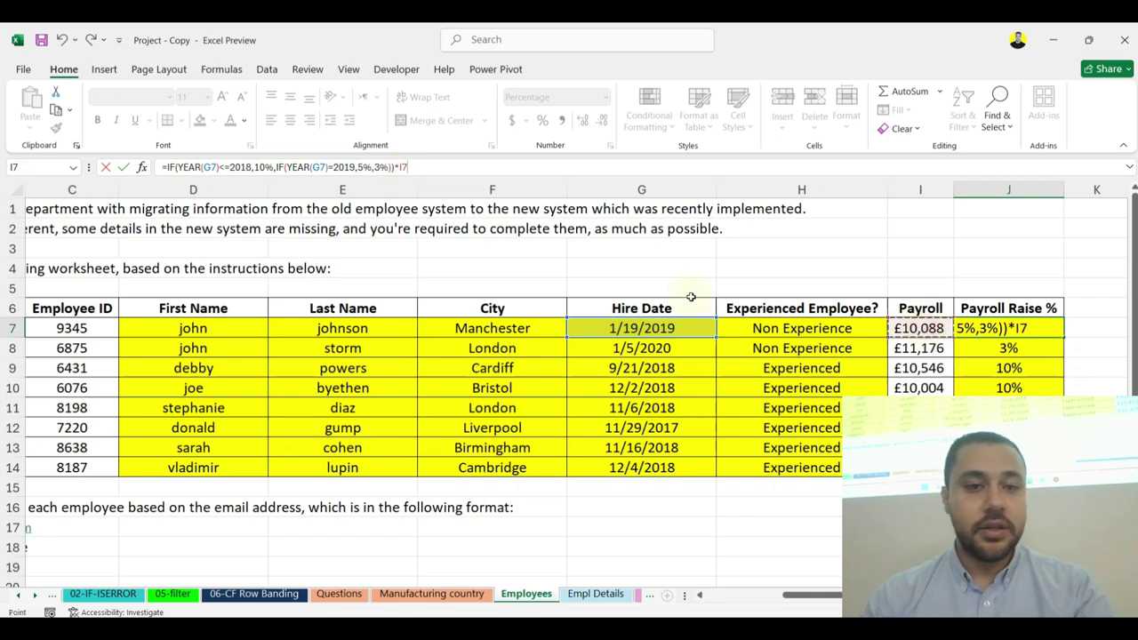
click(166, 167)
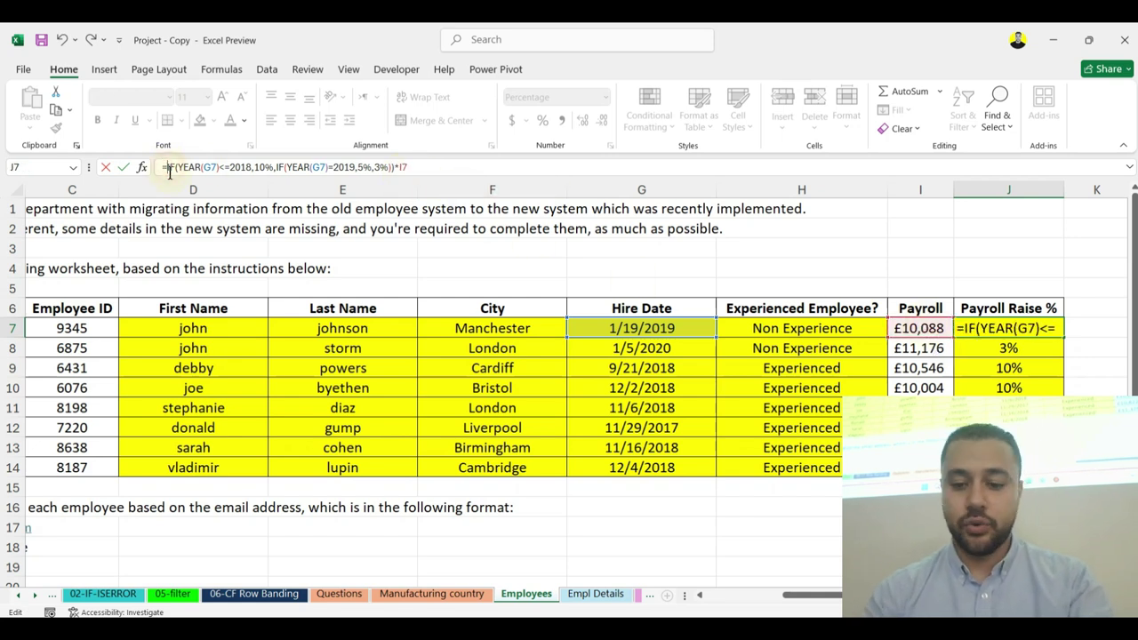
text(()
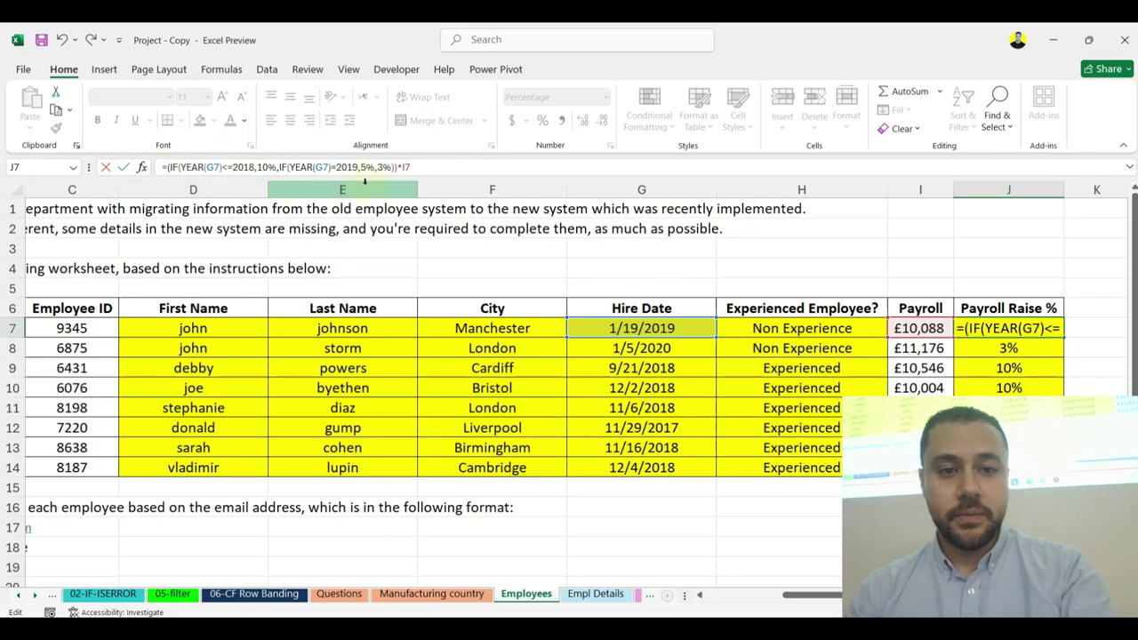
click(432, 172)
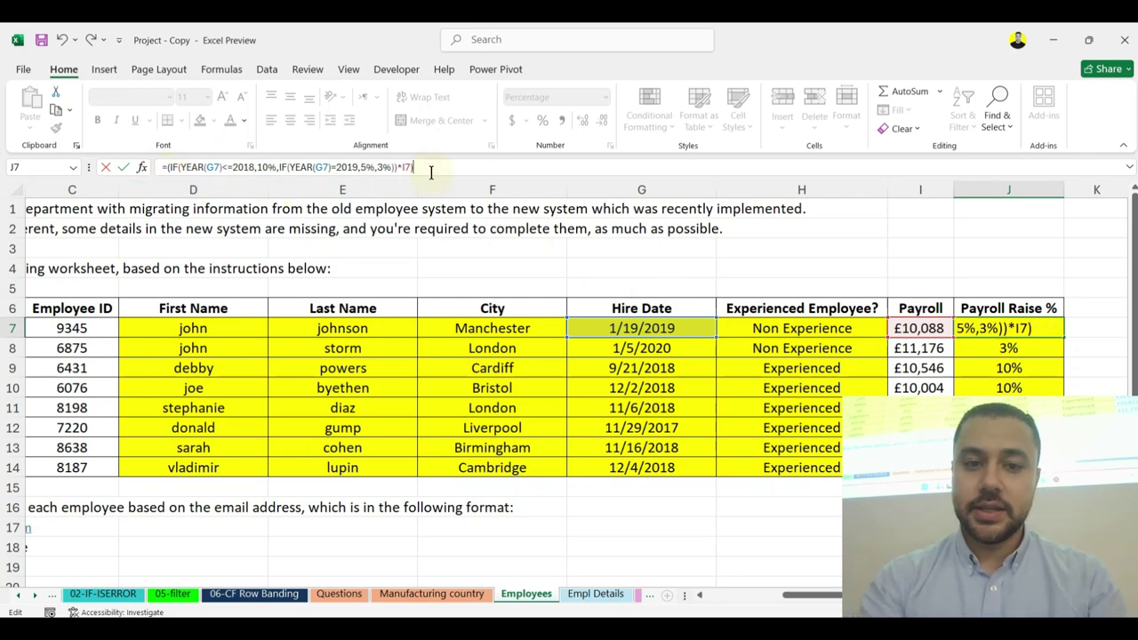
click(922, 328)
key(Return)
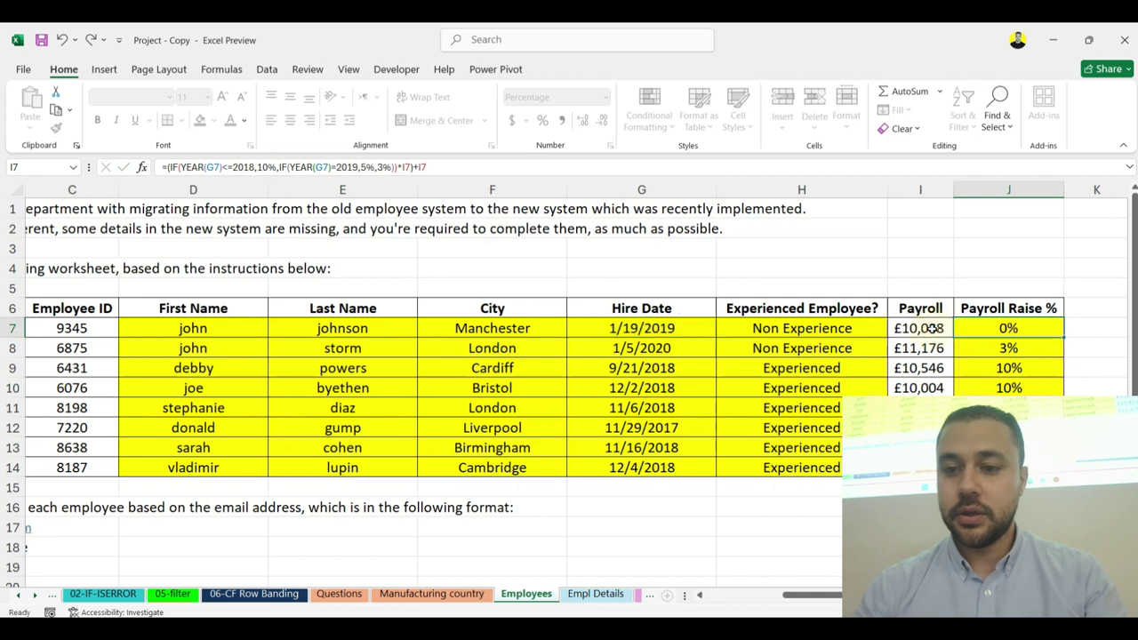
click(1038, 327)
click(908, 329)
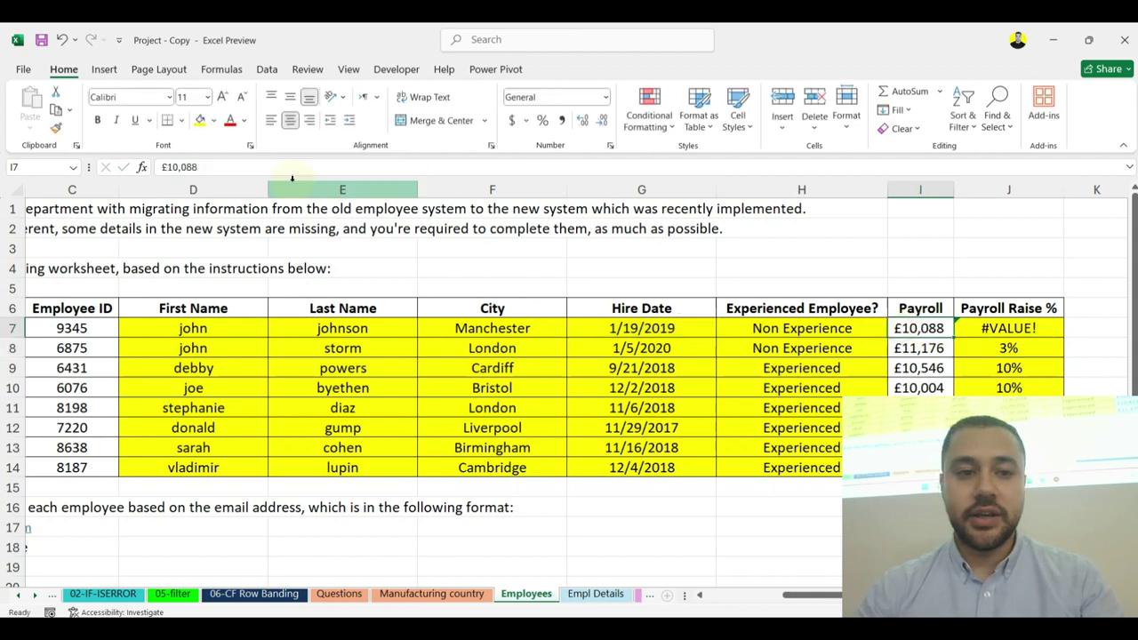
click(162, 167)
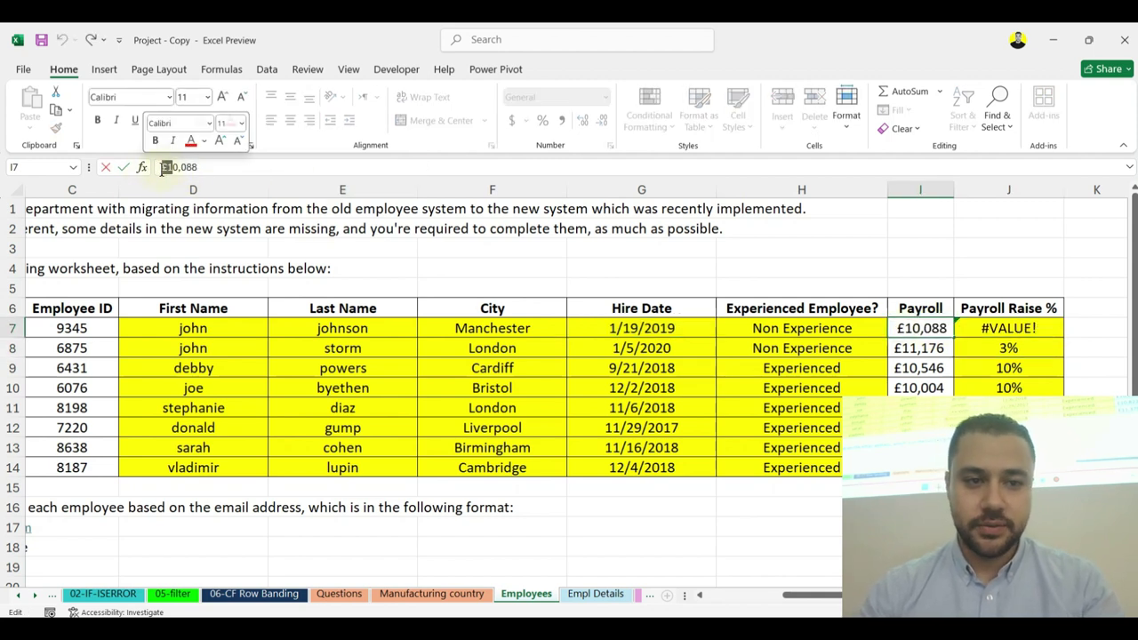
key(Delete)
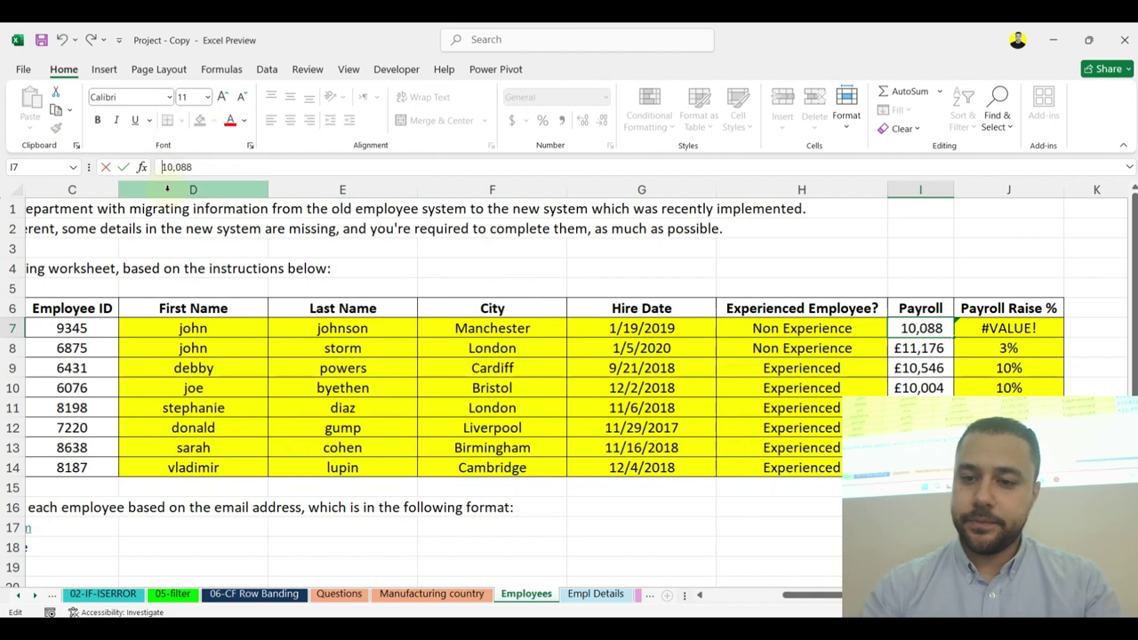
key(Return)
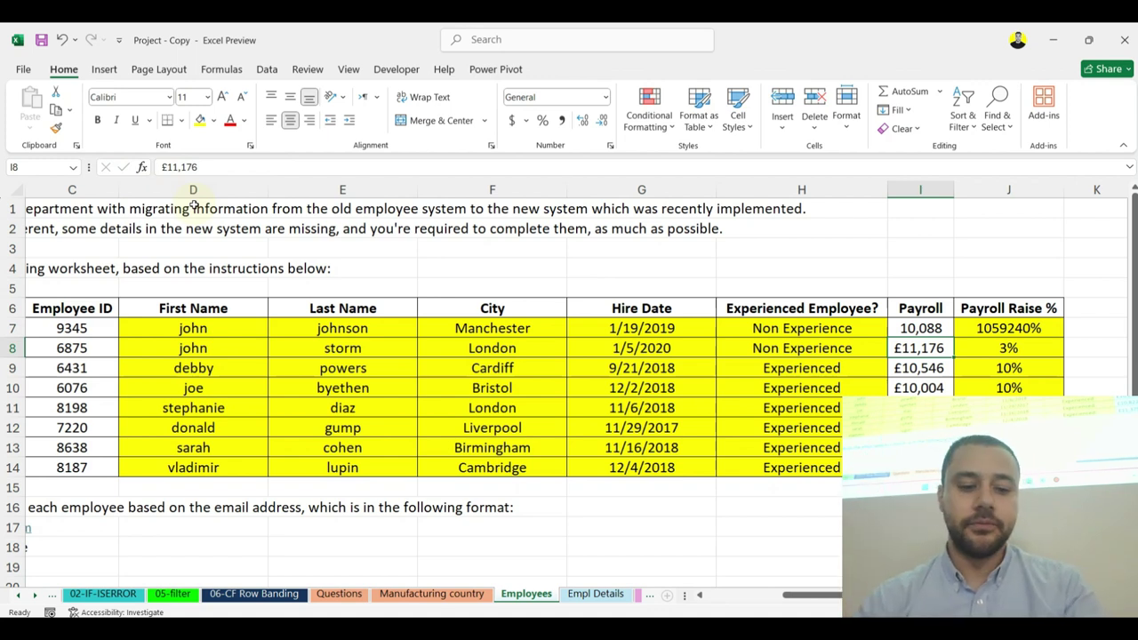
key(ctrl+z)
key(ctrl+z)
key(ctrl+z)
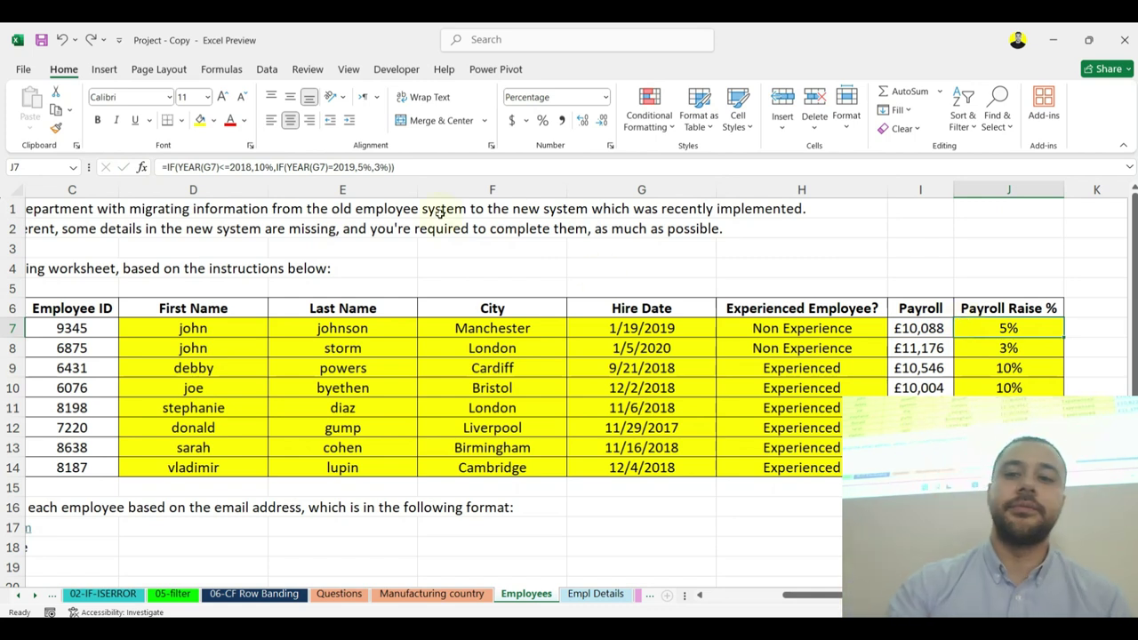
Step: Browse the Empl Details, Instructions, Raw Data and Formulas sheets, ending on Instructions
scroll(449, 259, down, 1)
scroll(454, 264, down, 2)
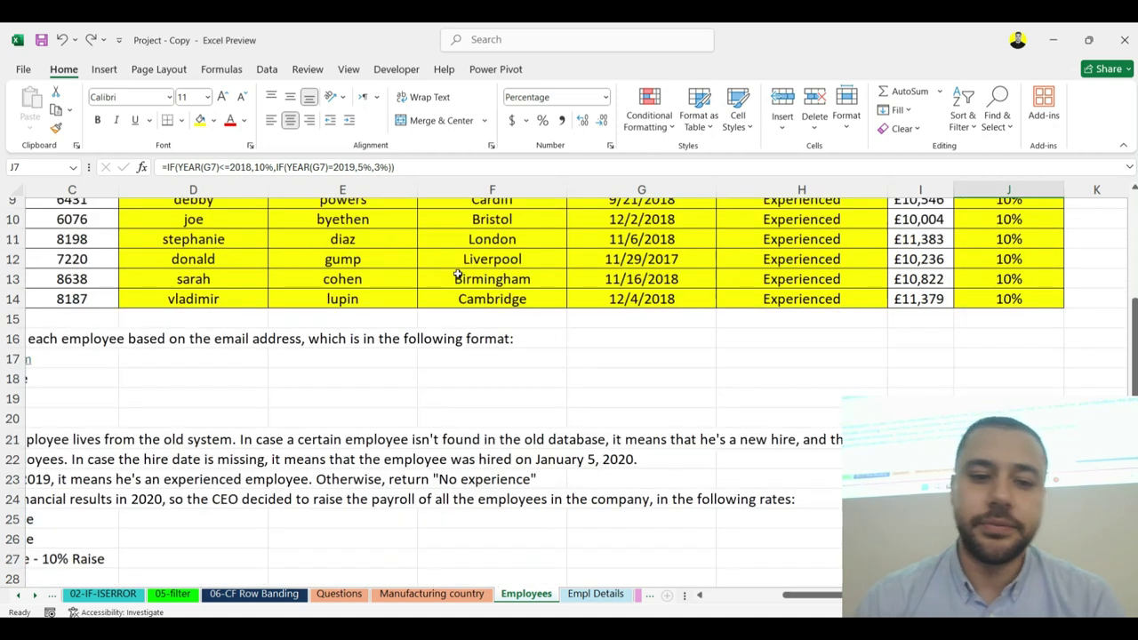
click(595, 594)
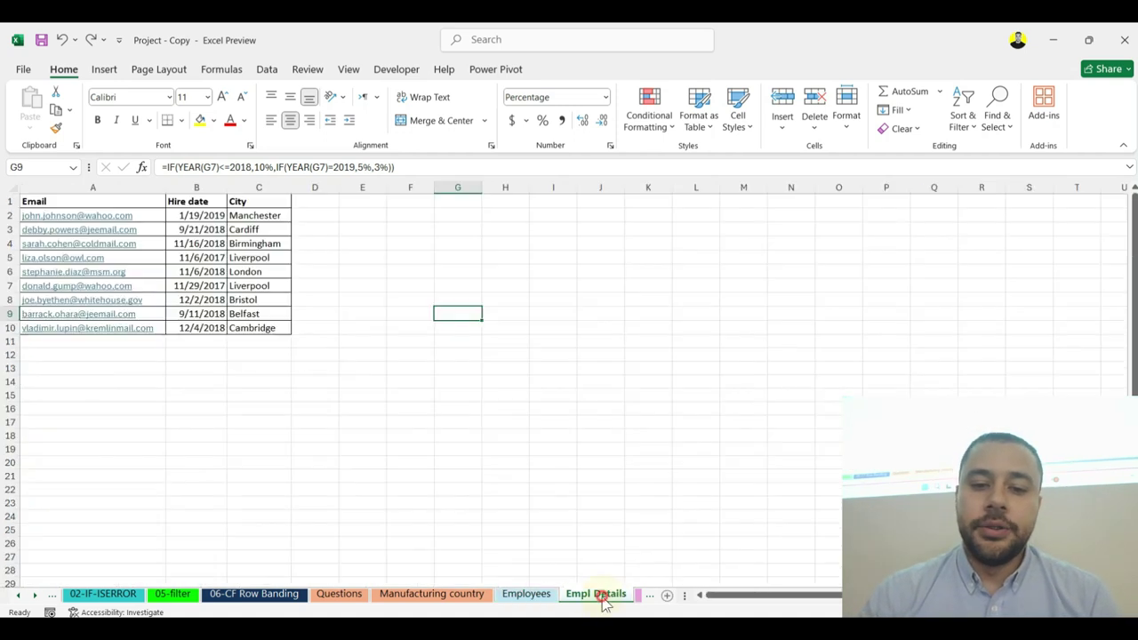
click(638, 593)
click(243, 325)
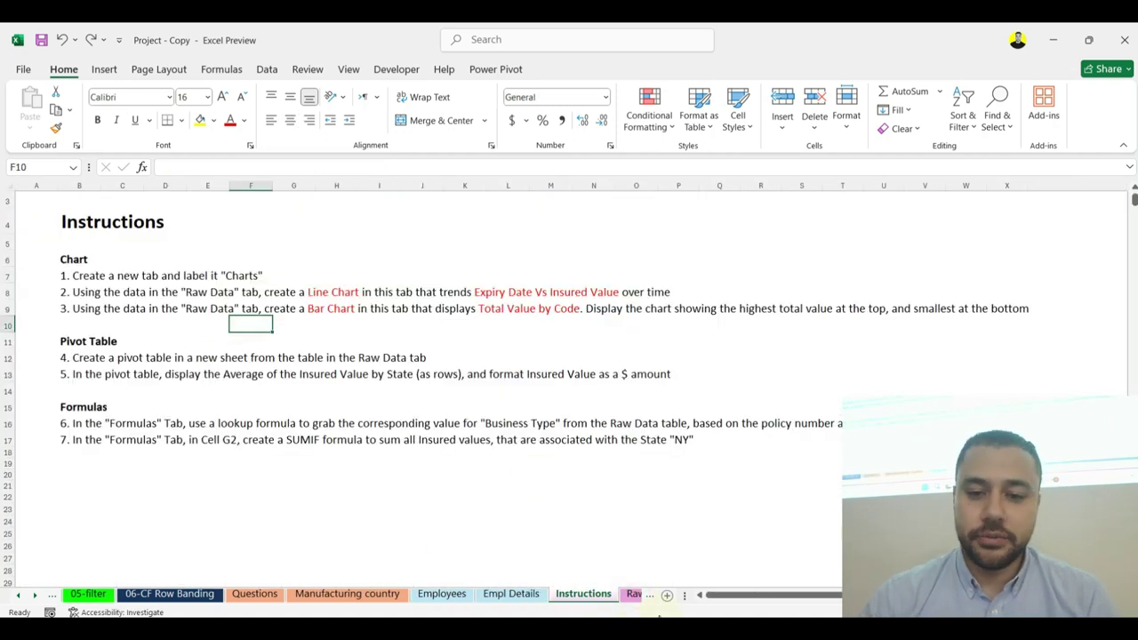
click(644, 594)
click(654, 593)
click(430, 593)
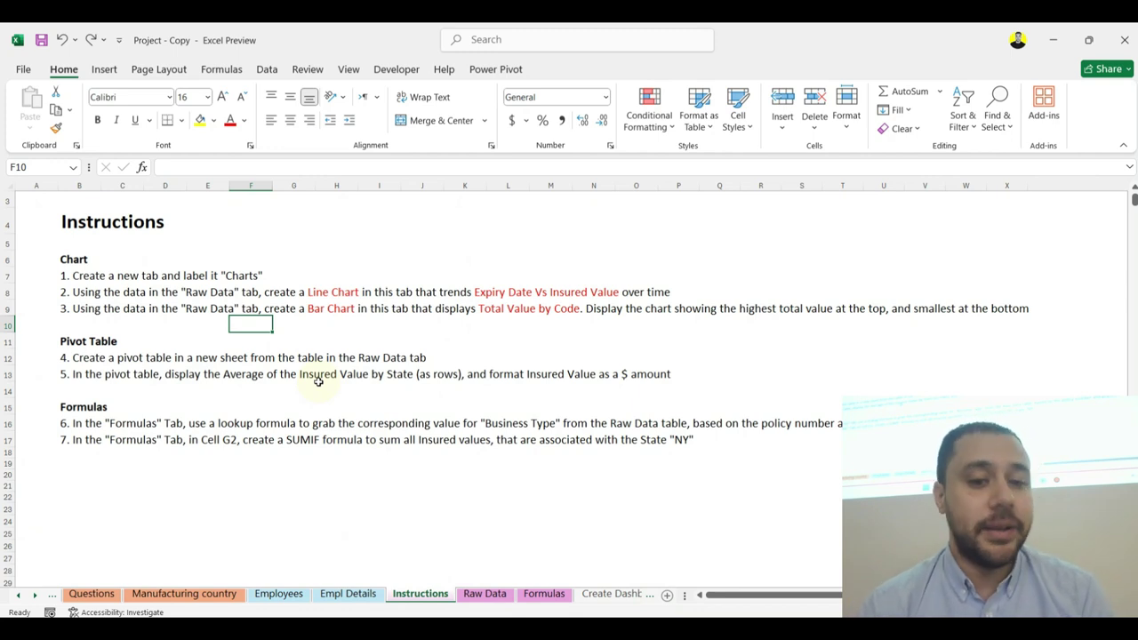
Step: Insert a new sheet named 'Charts' before Instructions, then return to Instructions
click(666, 595)
drag(403, 603, 402, 600)
double_click(402, 596)
text(Charts)
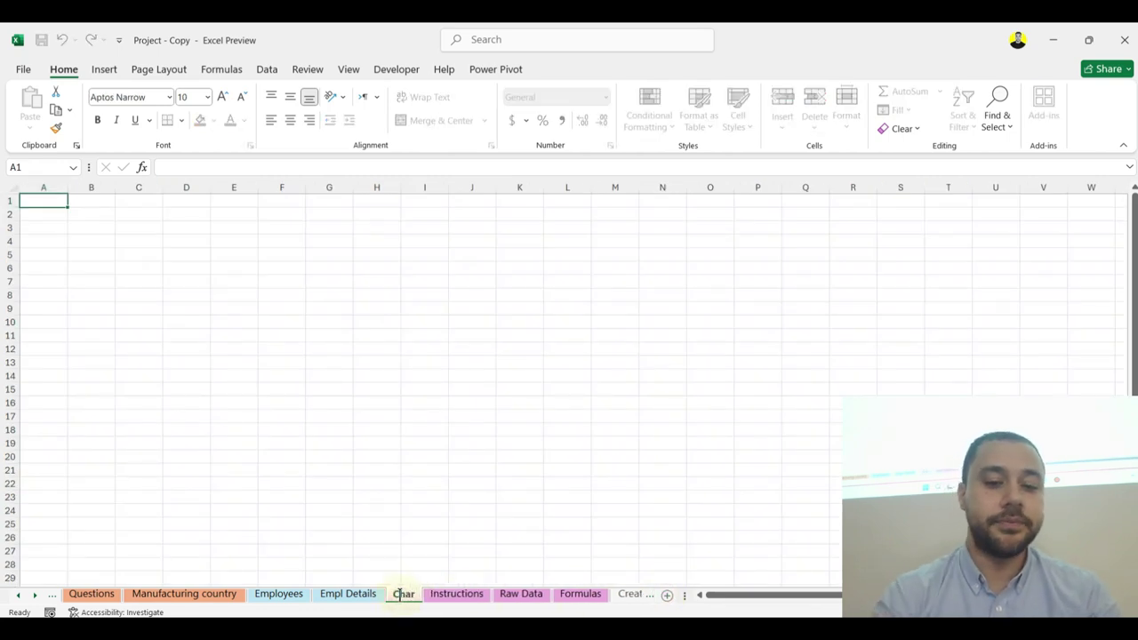
key(Return)
click(491, 596)
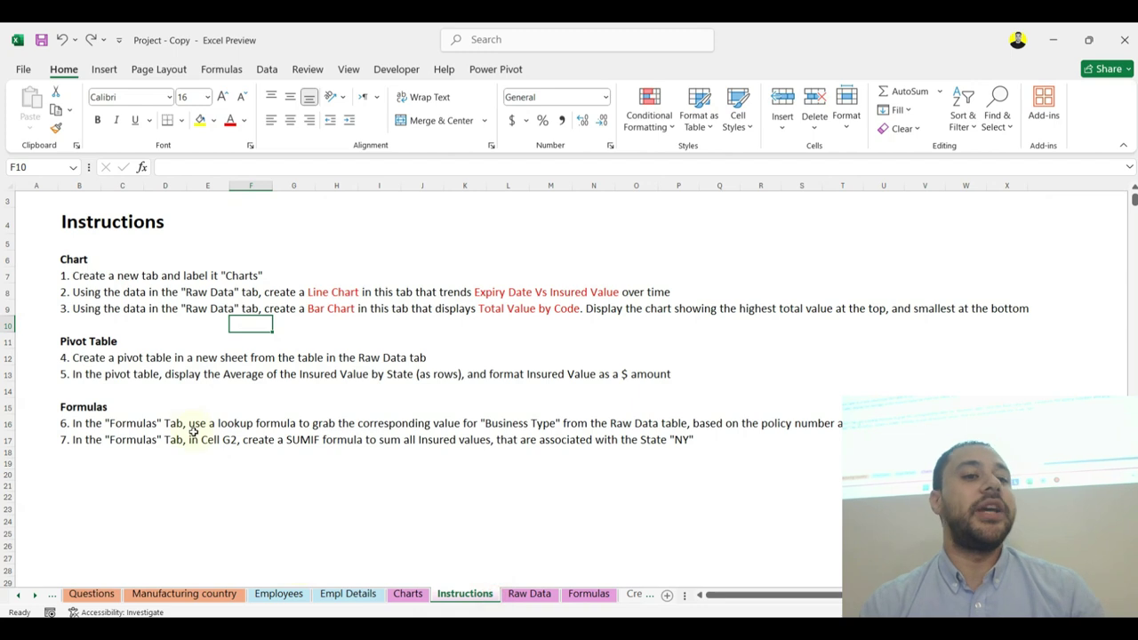
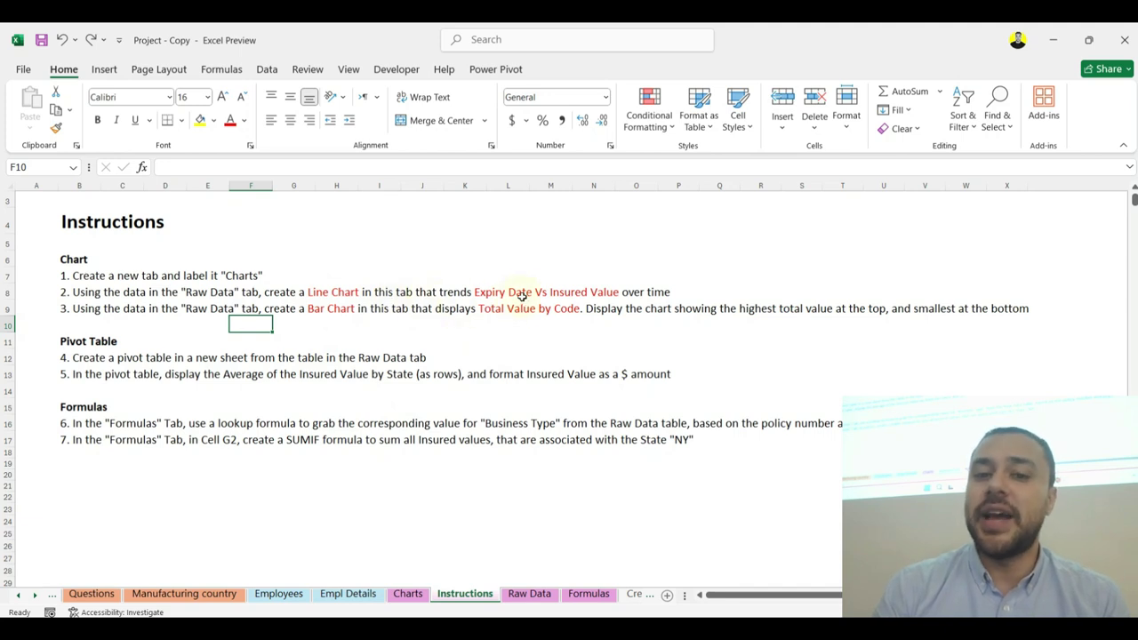
Step: Show the Raw Data sheet and select the Expiry and InsuredValue columns, ending on cell D8
click(537, 595)
click(296, 271)
shift+click(40, 301)
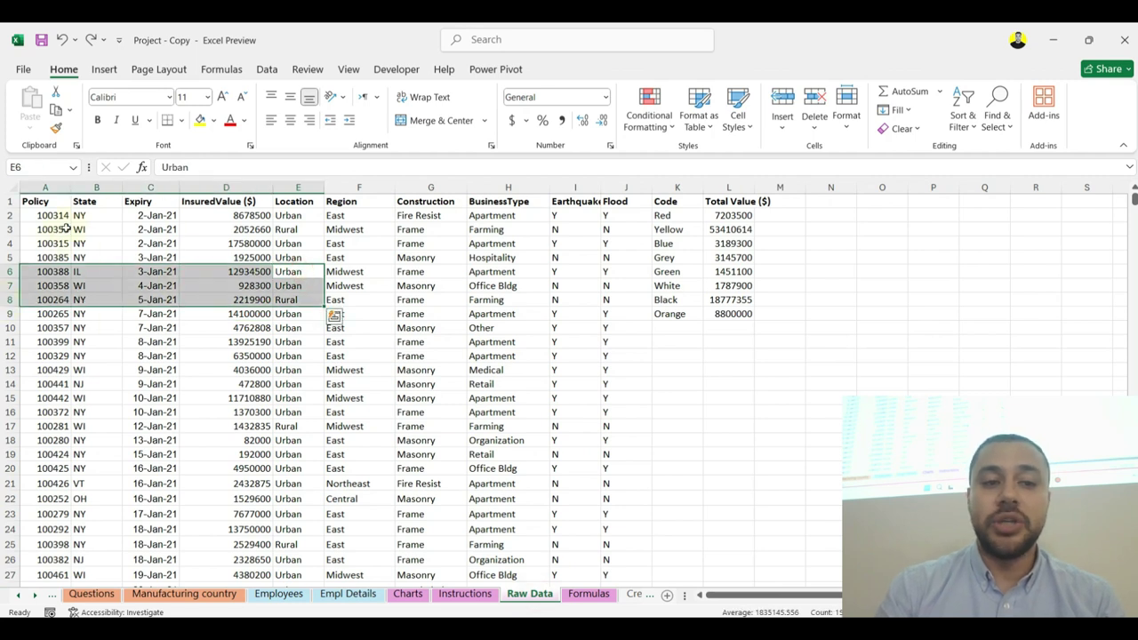
click(152, 188)
drag(226, 187, 155, 186)
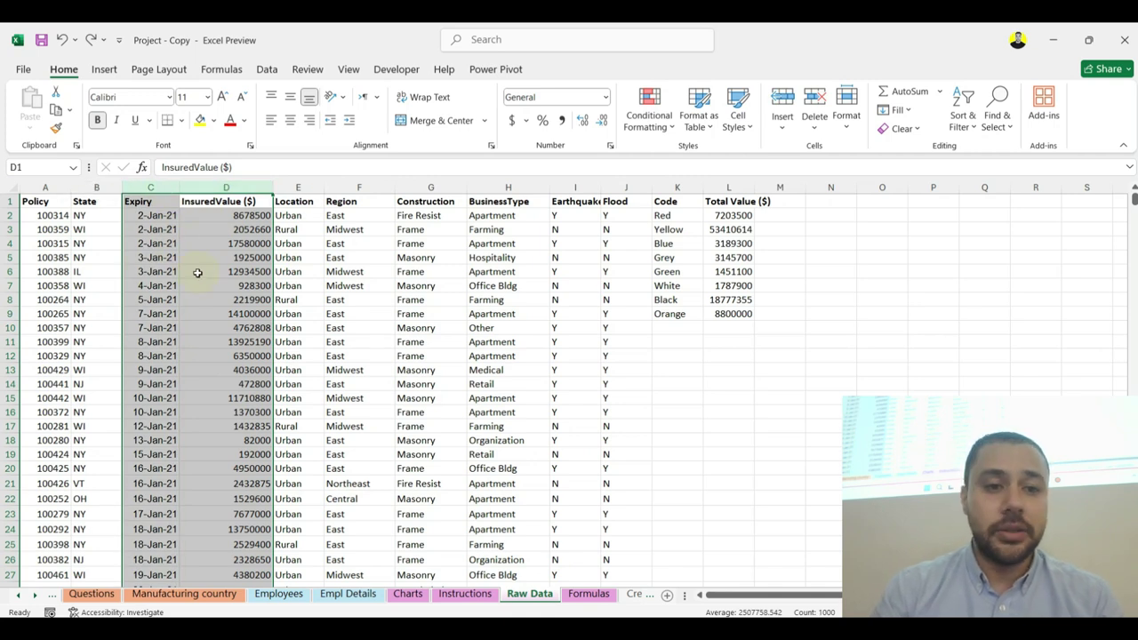
drag(156, 257, 158, 271)
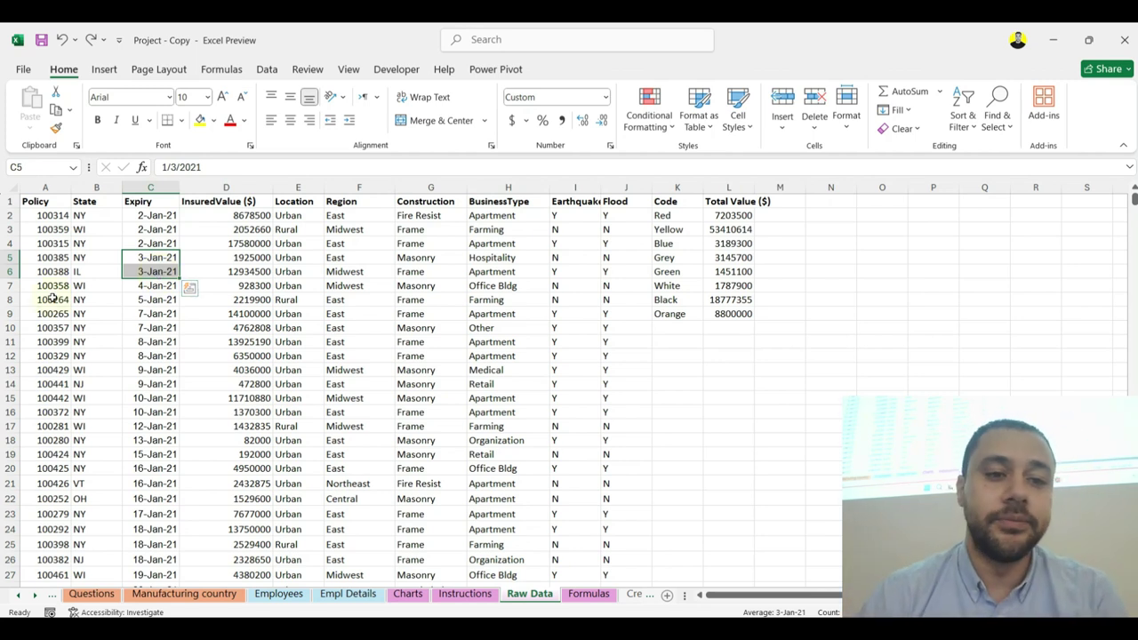
click(265, 302)
click(103, 71)
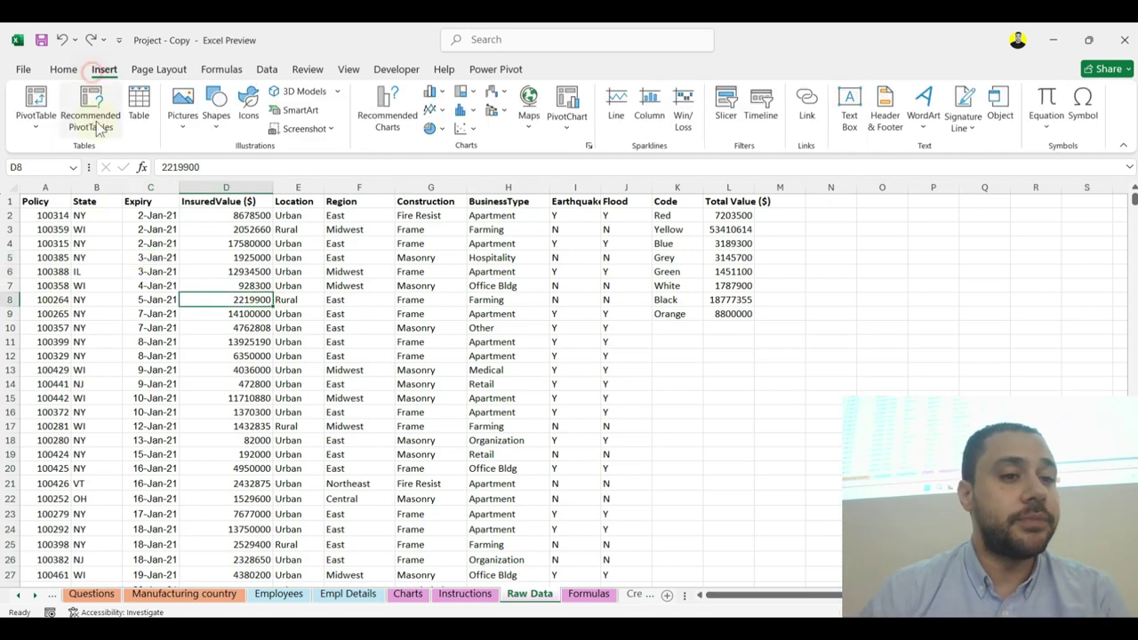
Step: Create an empty PivotTable from the data table at cell A4 of the Charts sheet
click(36, 105)
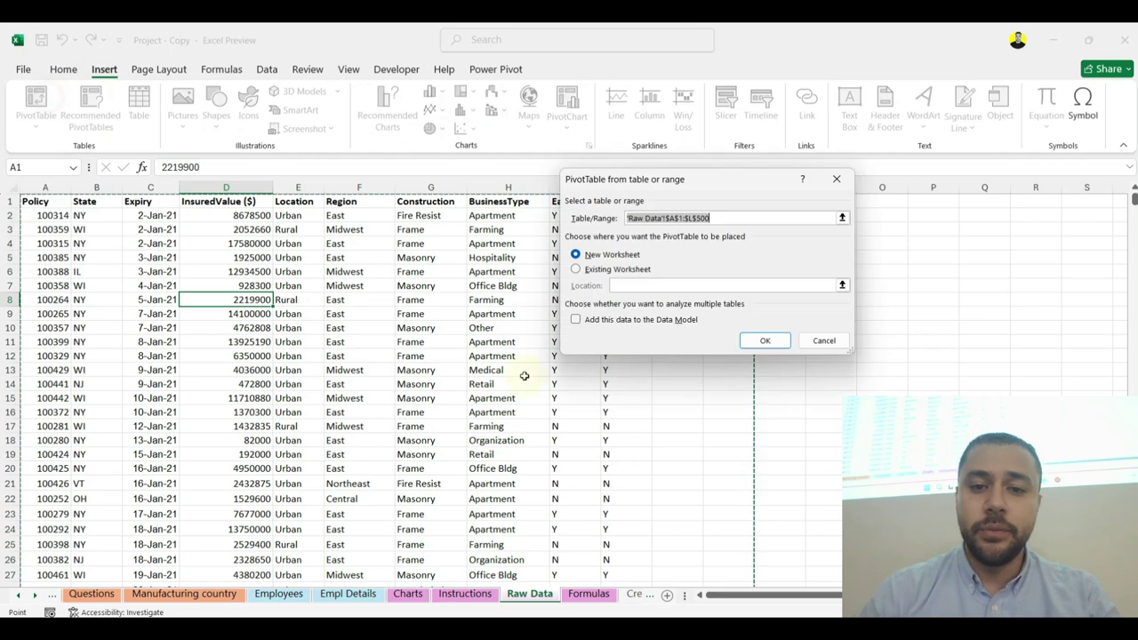
click(576, 269)
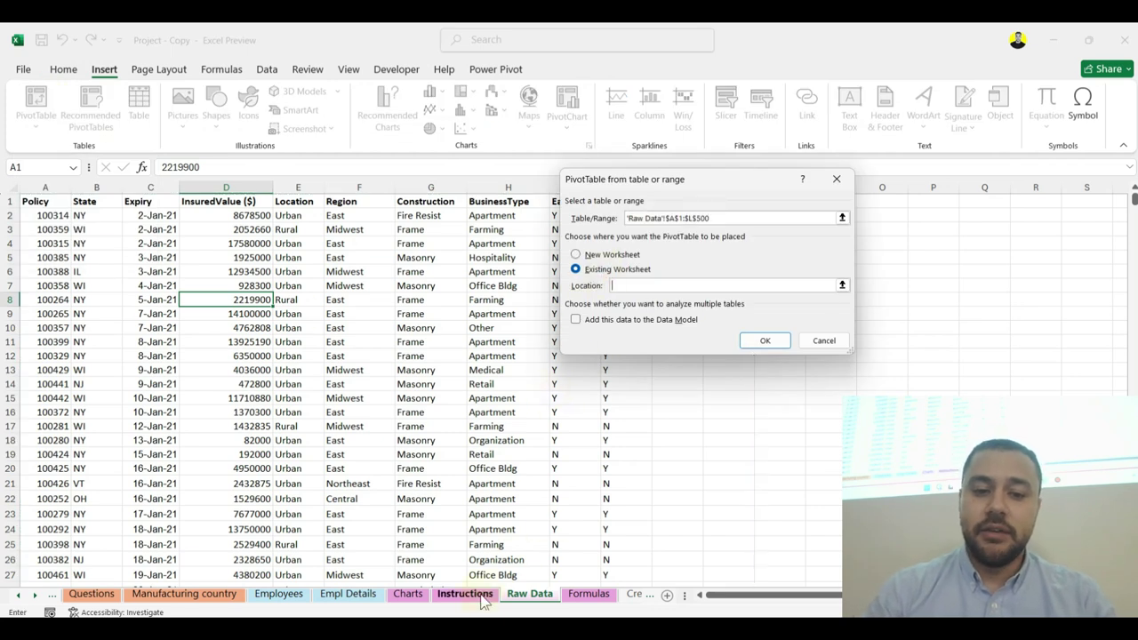
click(408, 594)
click(49, 244)
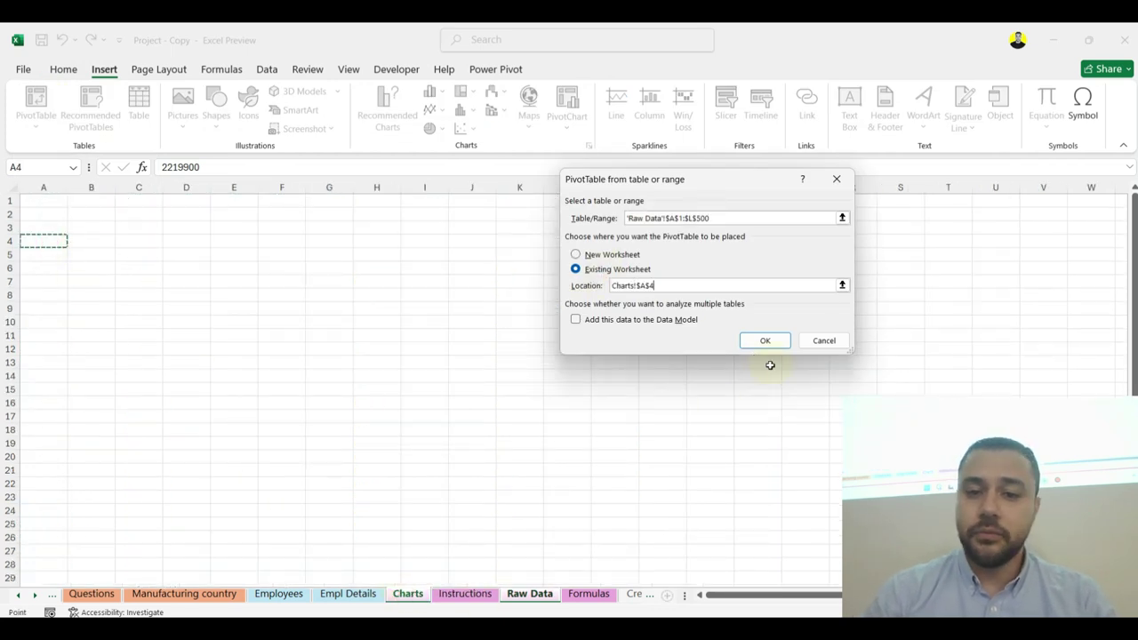
click(767, 341)
scroll(939, 330, down, 1)
scroll(940, 330, up, 1)
Step: Add Expiry as rows and InsuredValue ($) as summed values, giving Jan–Dec monthly totals
click(944, 313)
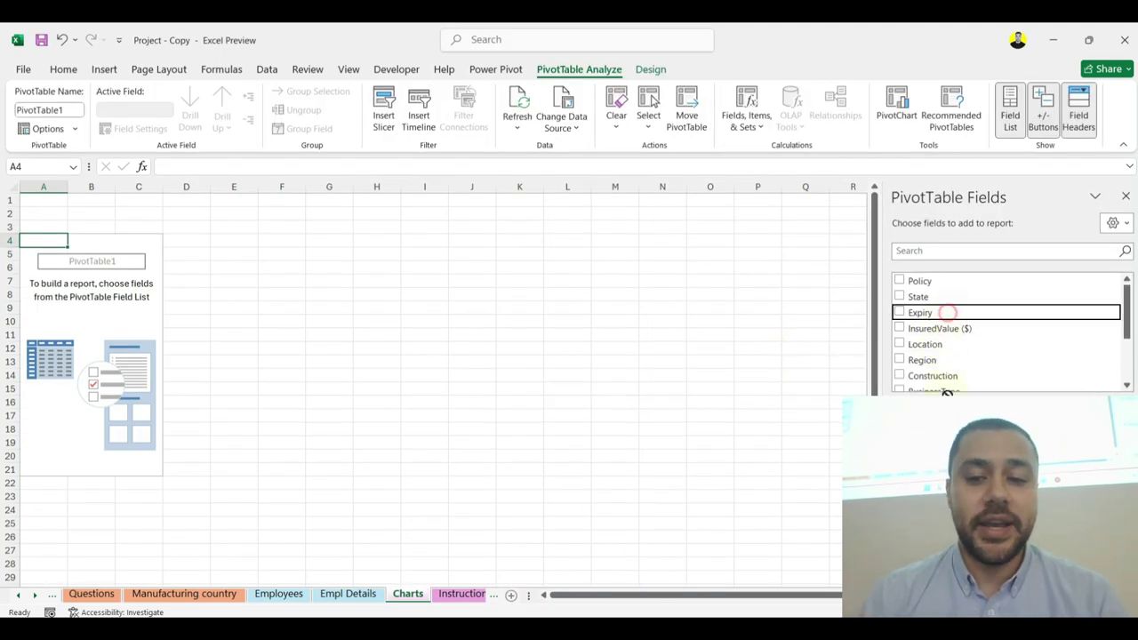
click(947, 318)
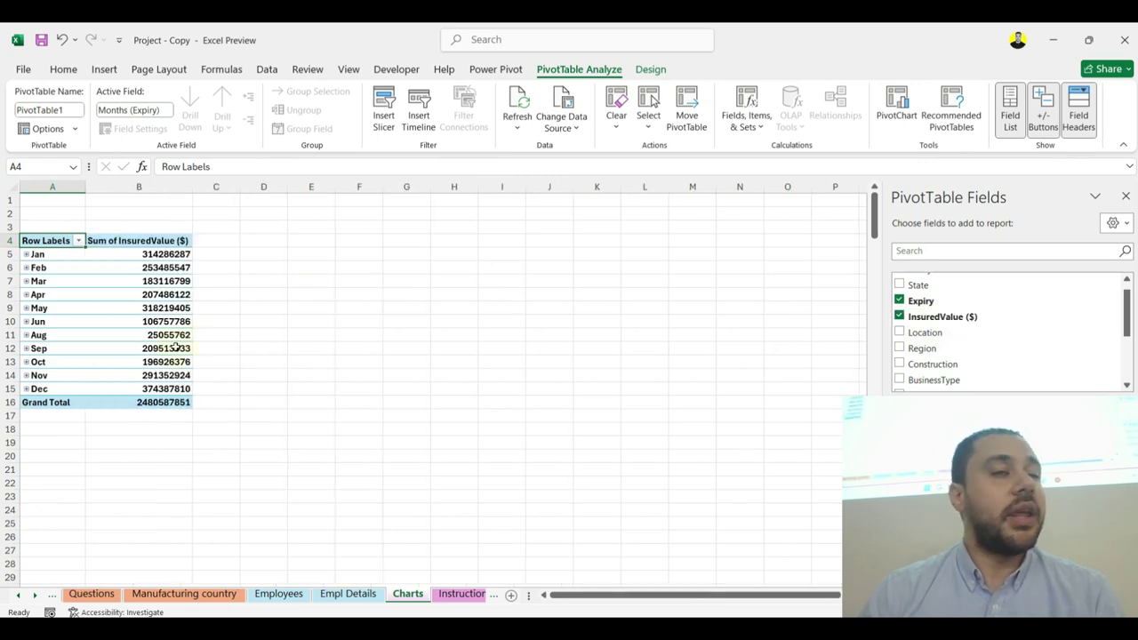
mouse_move(170, 347)
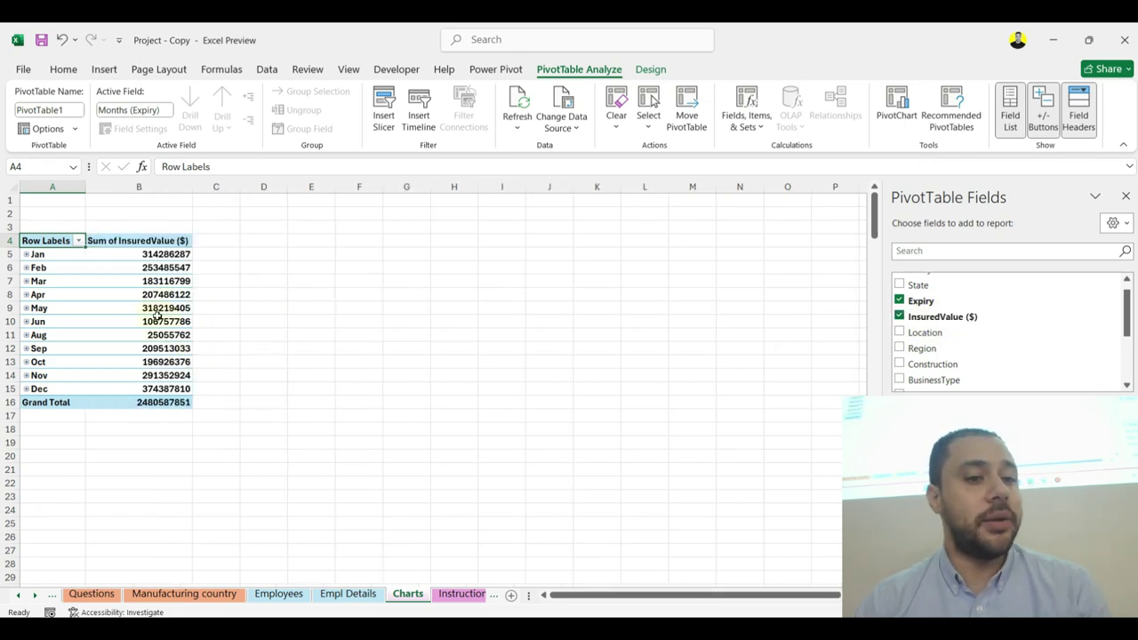
click(153, 282)
click(107, 69)
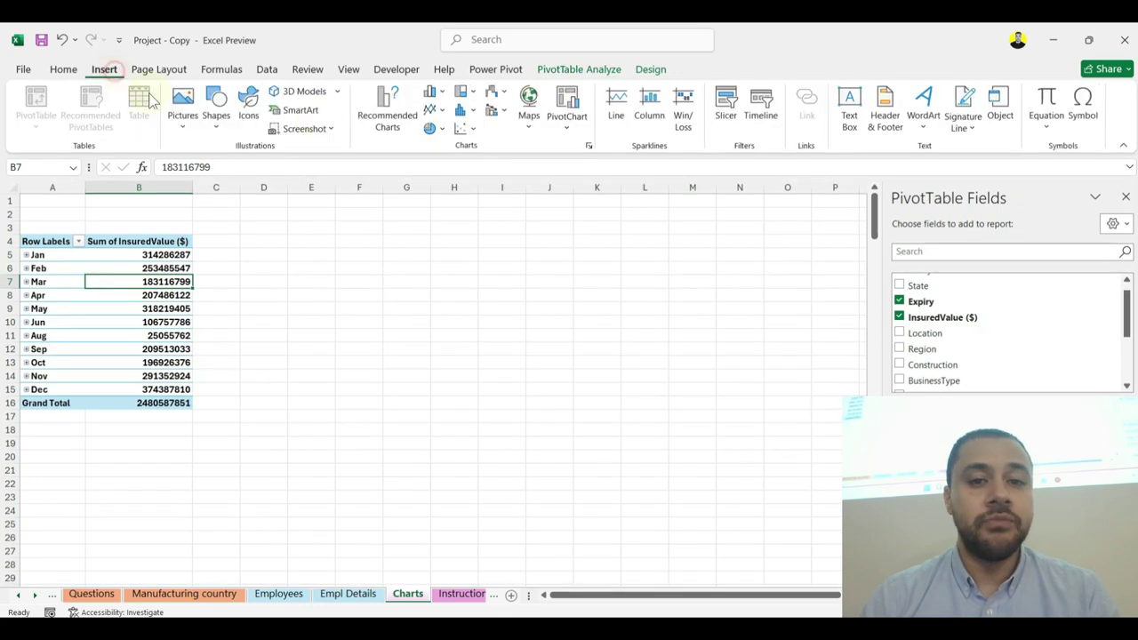
Step: Insert a basic line PivotChart and move and enlarge it beside the PivotTable
click(567, 105)
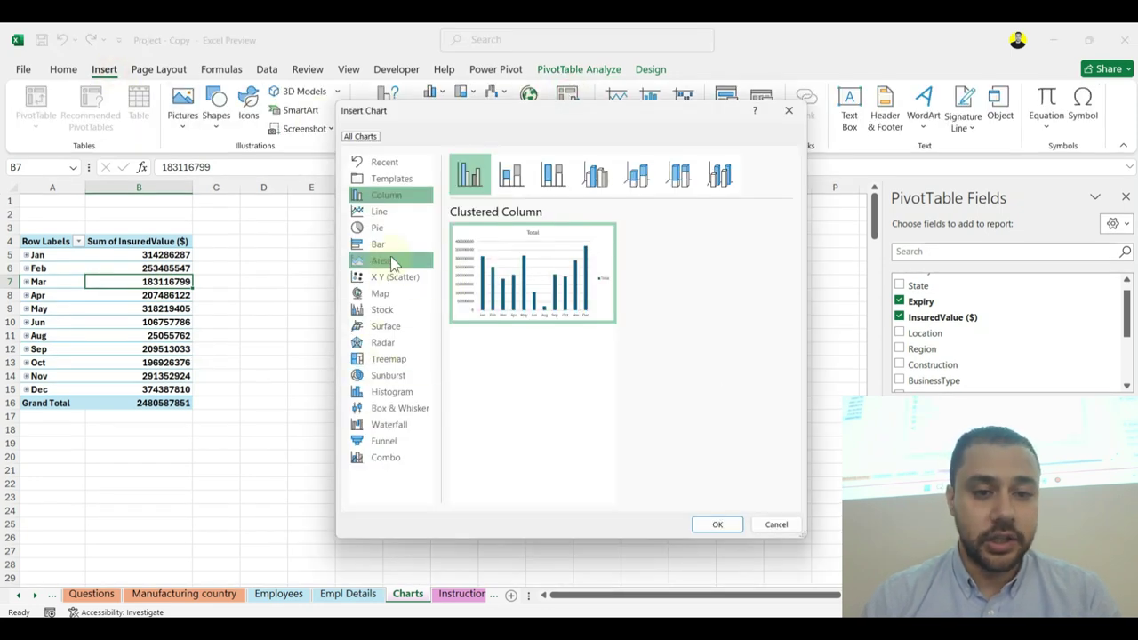
click(391, 213)
click(529, 275)
double_click(529, 278)
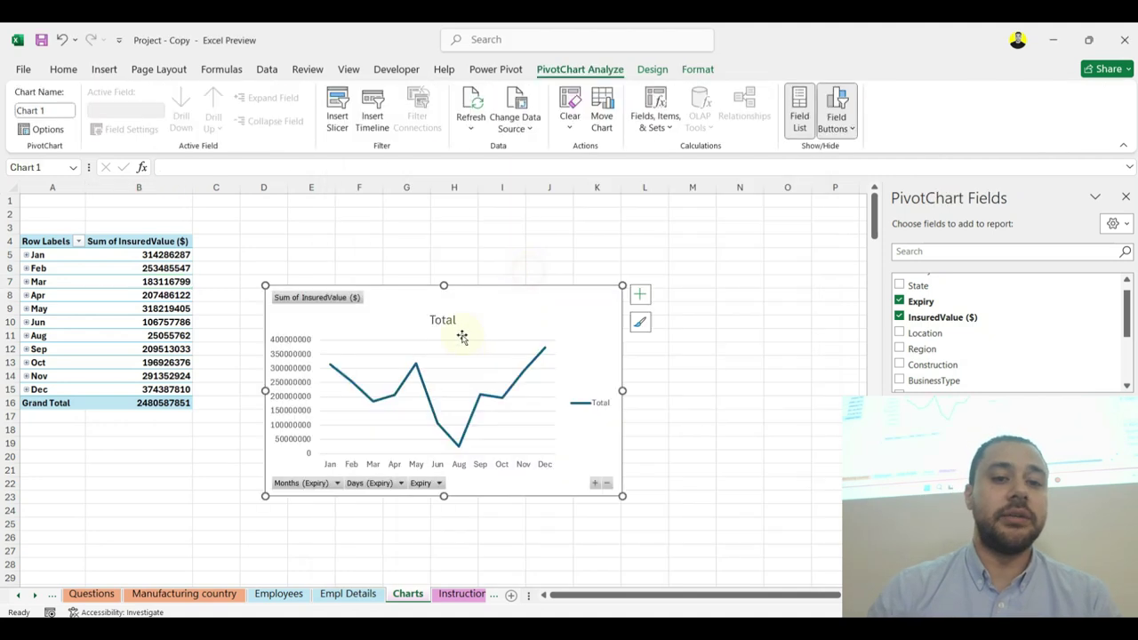
drag(472, 294, 424, 211)
drag(571, 409, 812, 439)
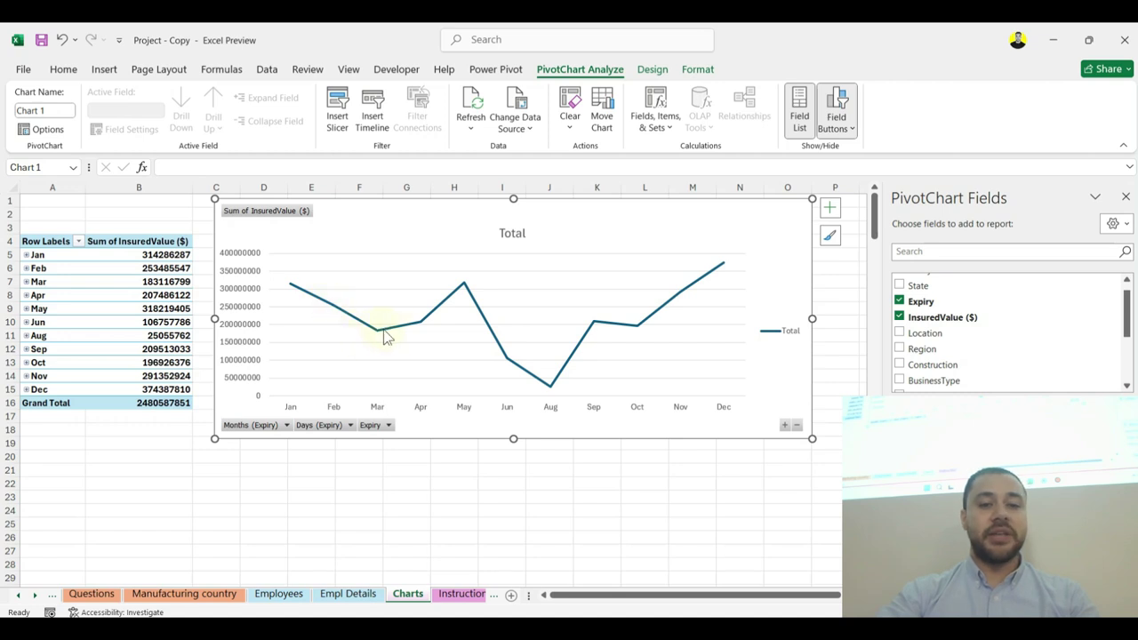
Step: Switch to the Empl Details sheet
mouse_move(425, 331)
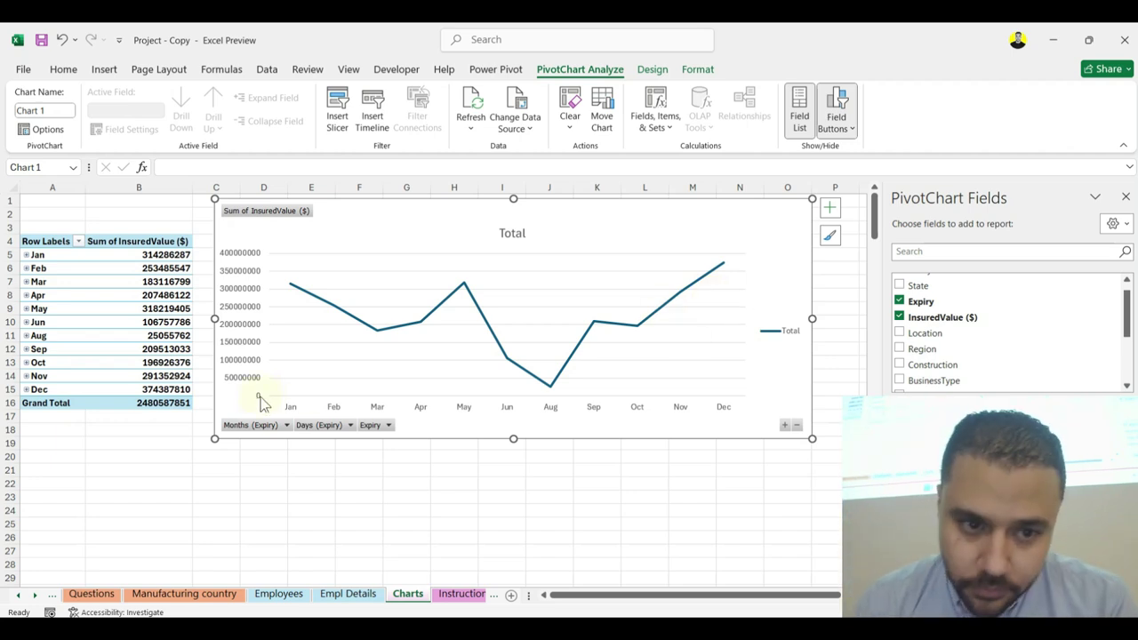
scroll(267, 444, down, 2)
click(347, 594)
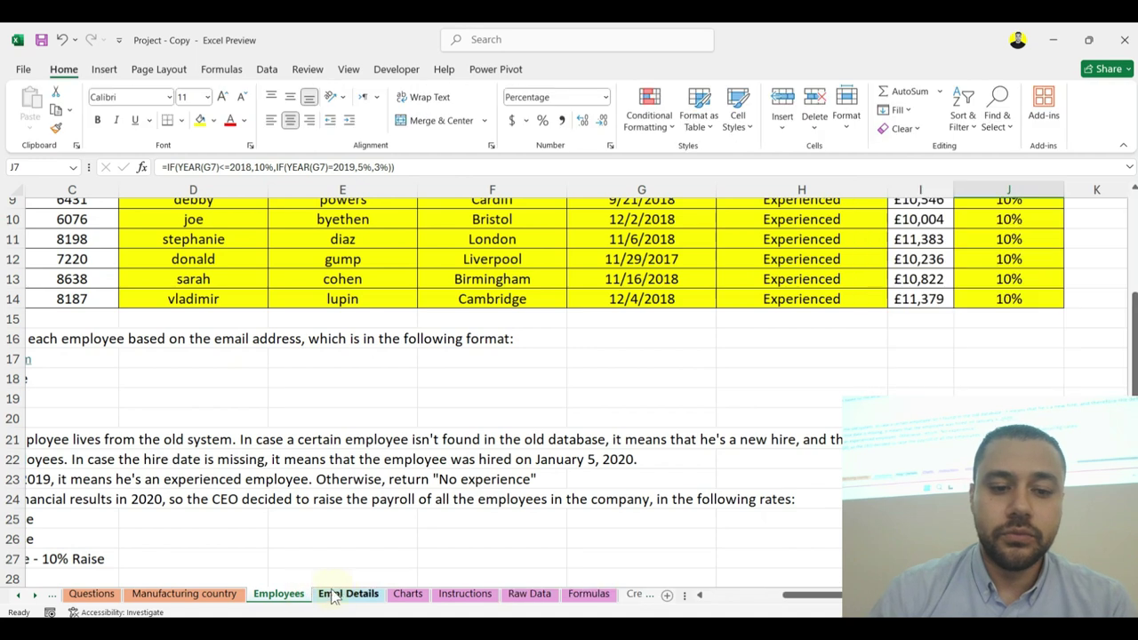
Step: Review the Instructions sheet, then return to the Raw Data sheet
click(467, 594)
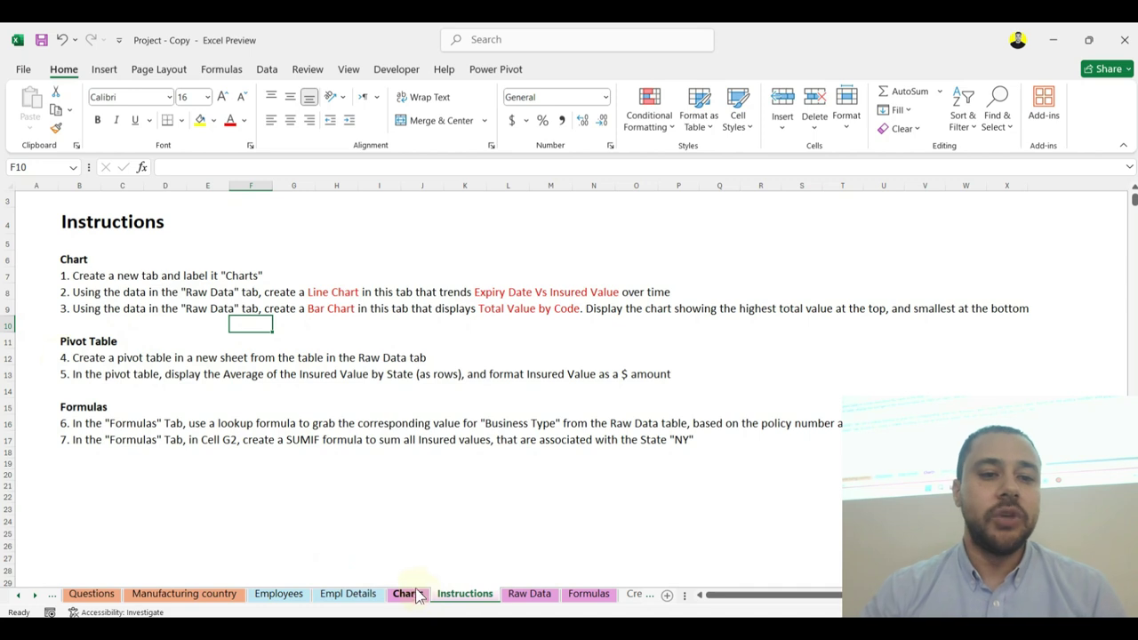
click(528, 594)
click(467, 596)
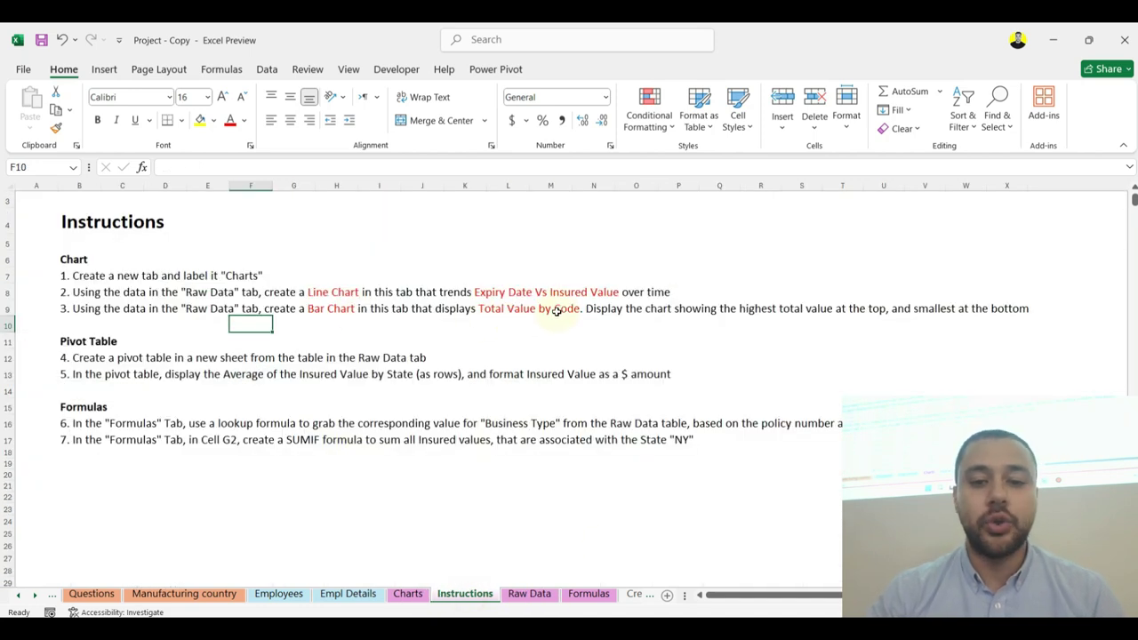
click(529, 594)
Step: Create an empty PivotTable from the Code table at cell A27 of the Charts sheet
click(104, 69)
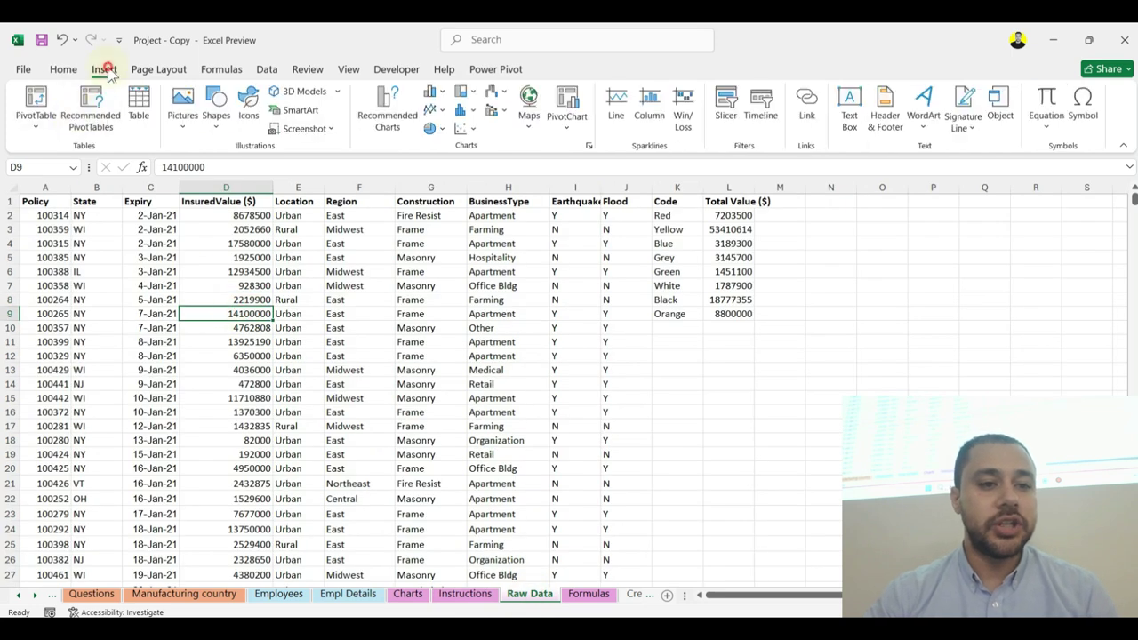
click(700, 241)
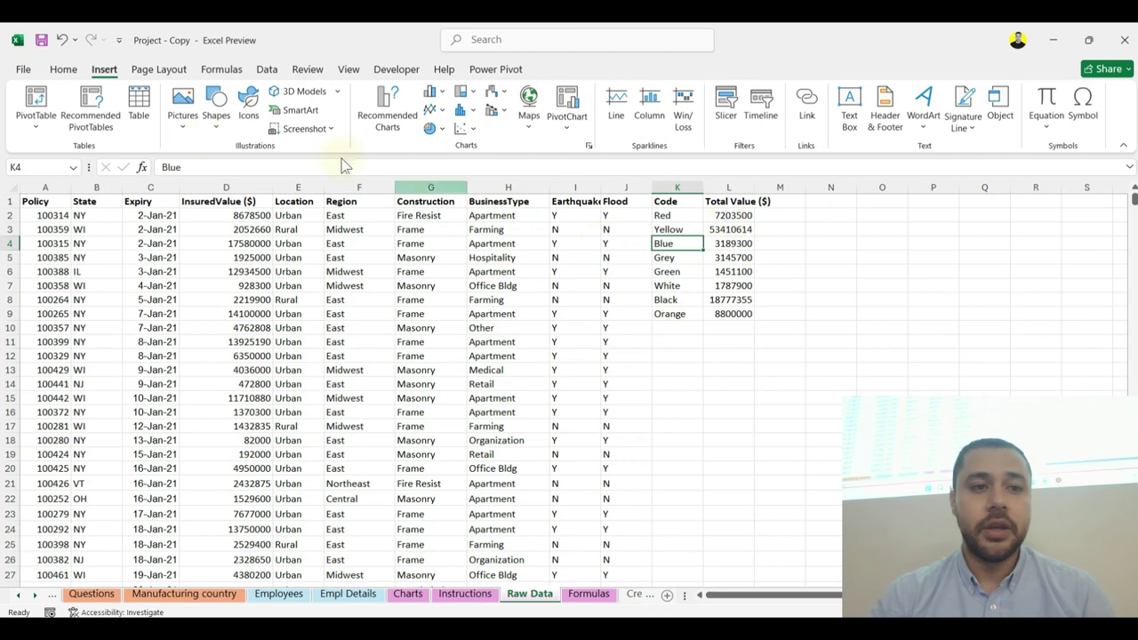
click(55, 97)
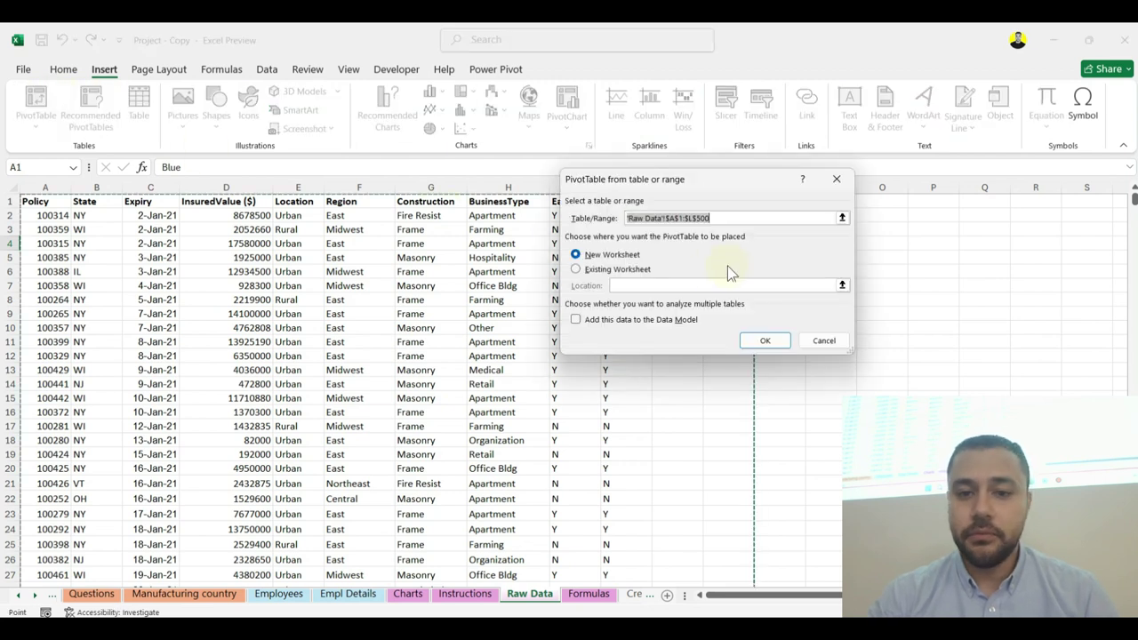
drag(740, 181, 327, 290)
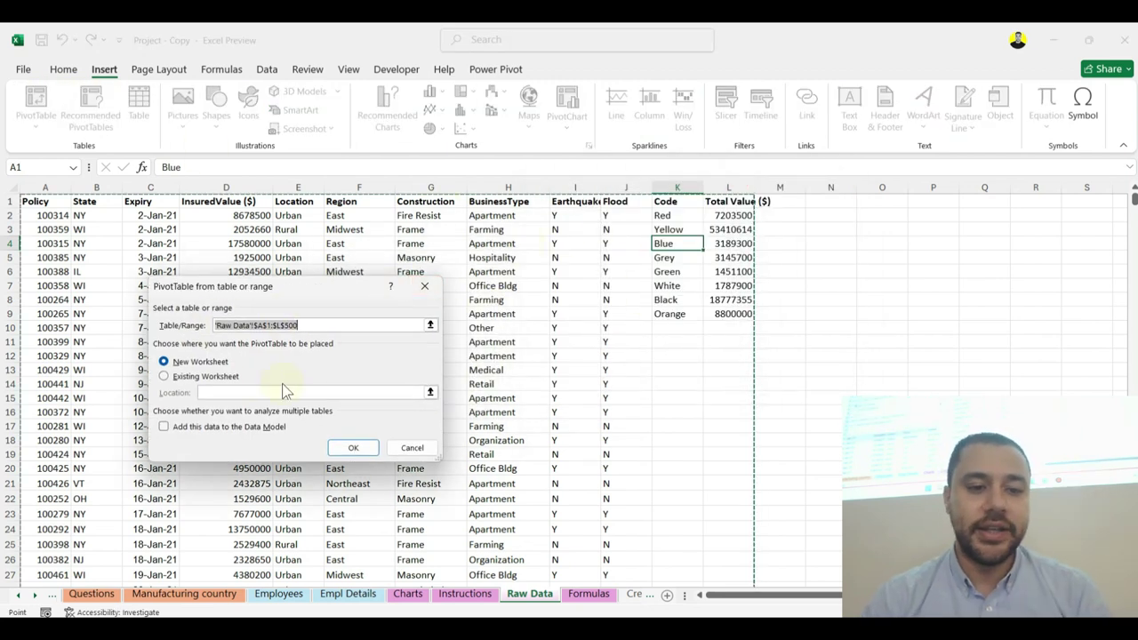
click(221, 377)
click(407, 594)
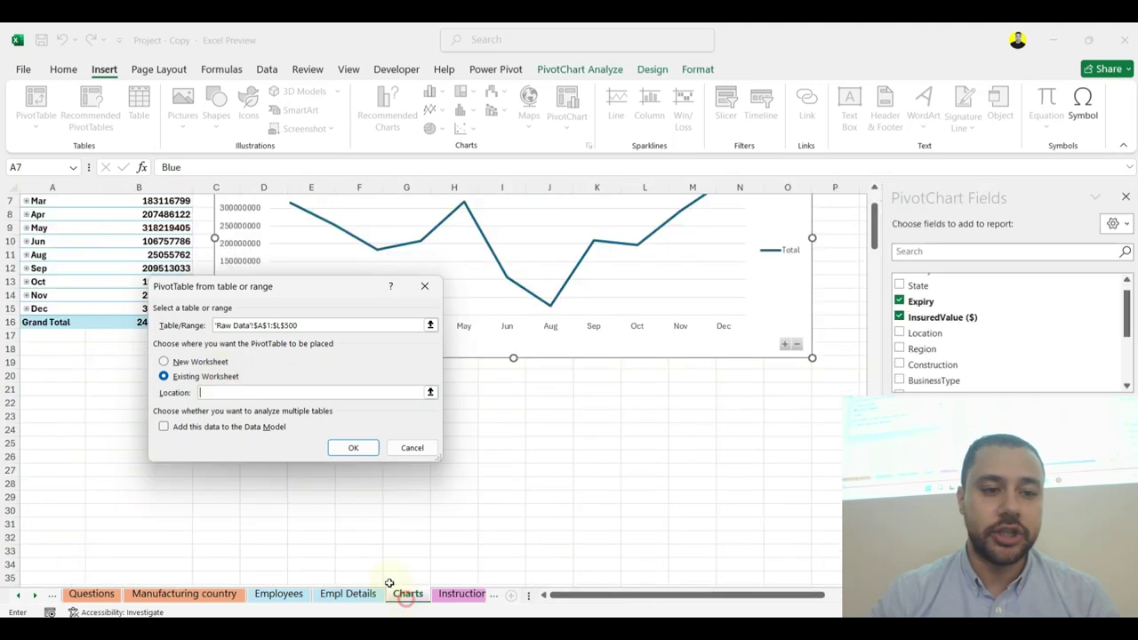
click(49, 471)
click(336, 450)
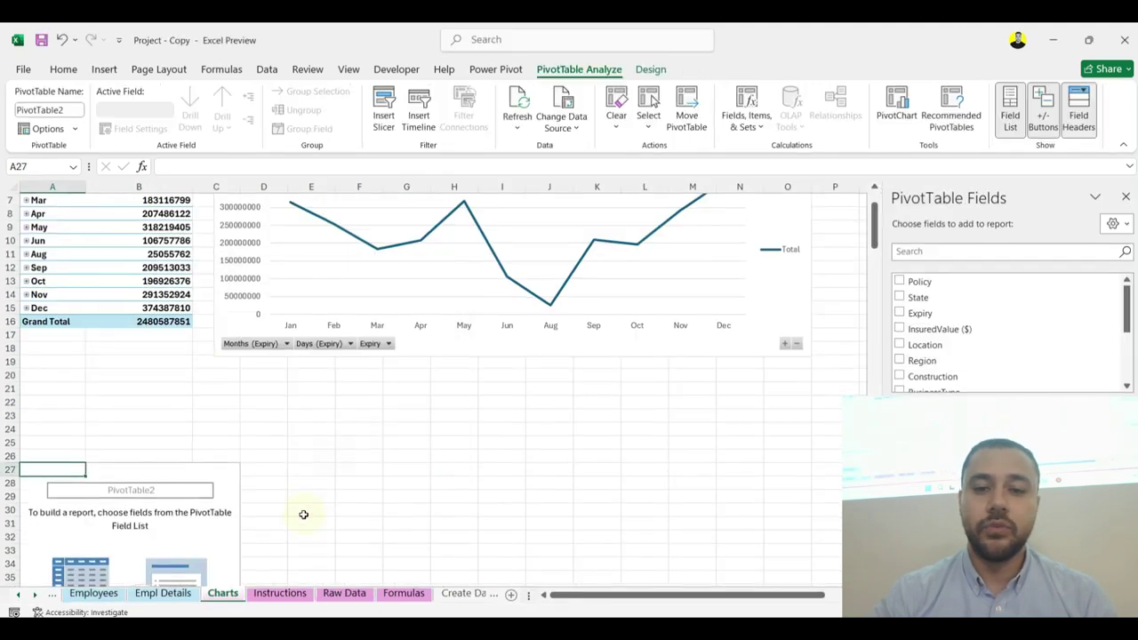
Step: Add Code as rows and Total Value ($) as summed values
scroll(975, 309, down, 3)
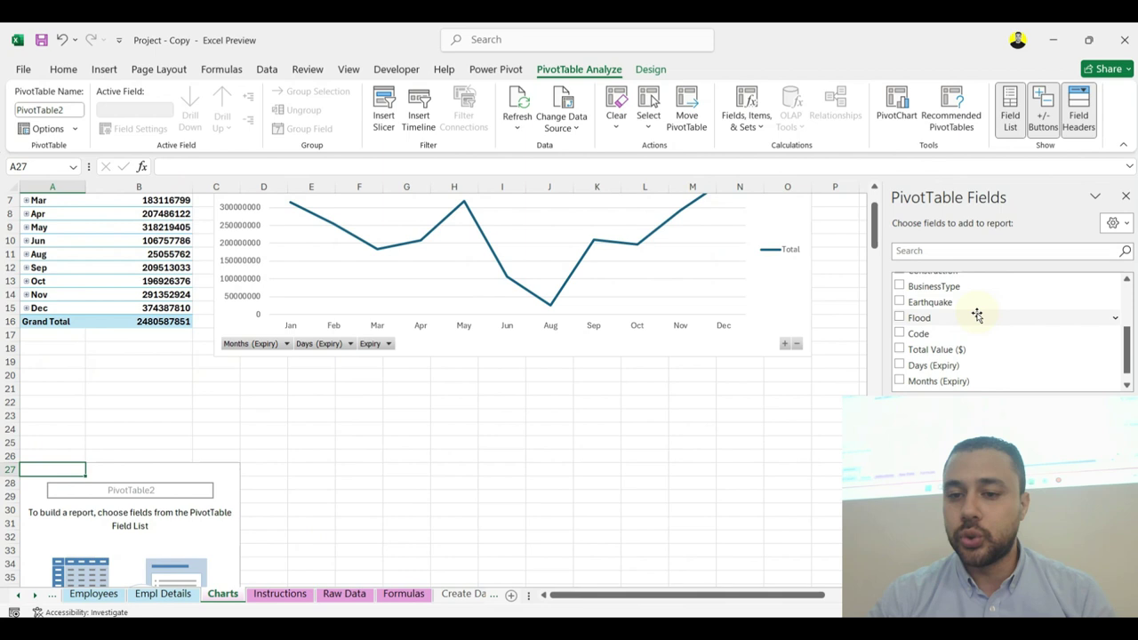
click(919, 333)
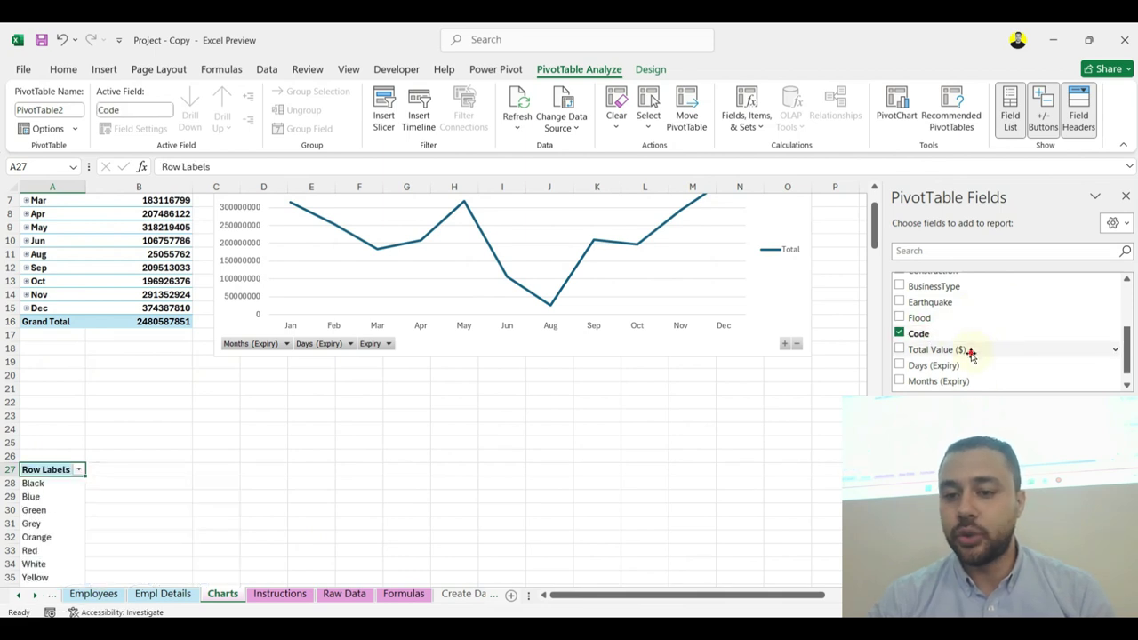
click(898, 350)
scroll(245, 449, down, 3)
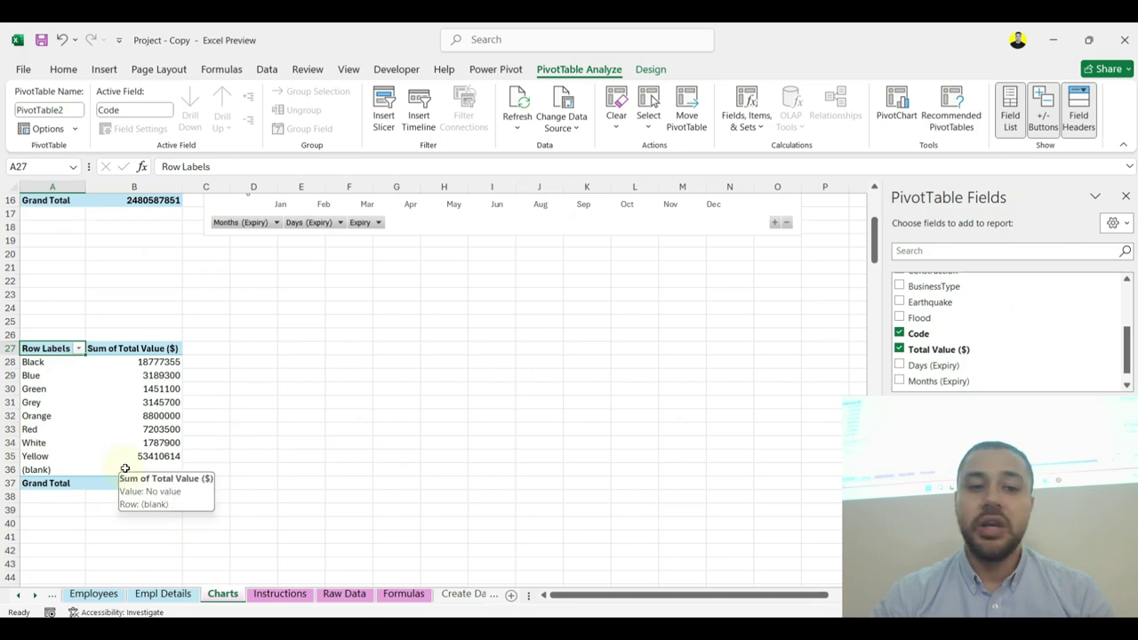
Step: Filter the (blank) entry out of the Row Labels
click(79, 348)
scroll(63, 266, down, 1)
click(40, 290)
click(135, 322)
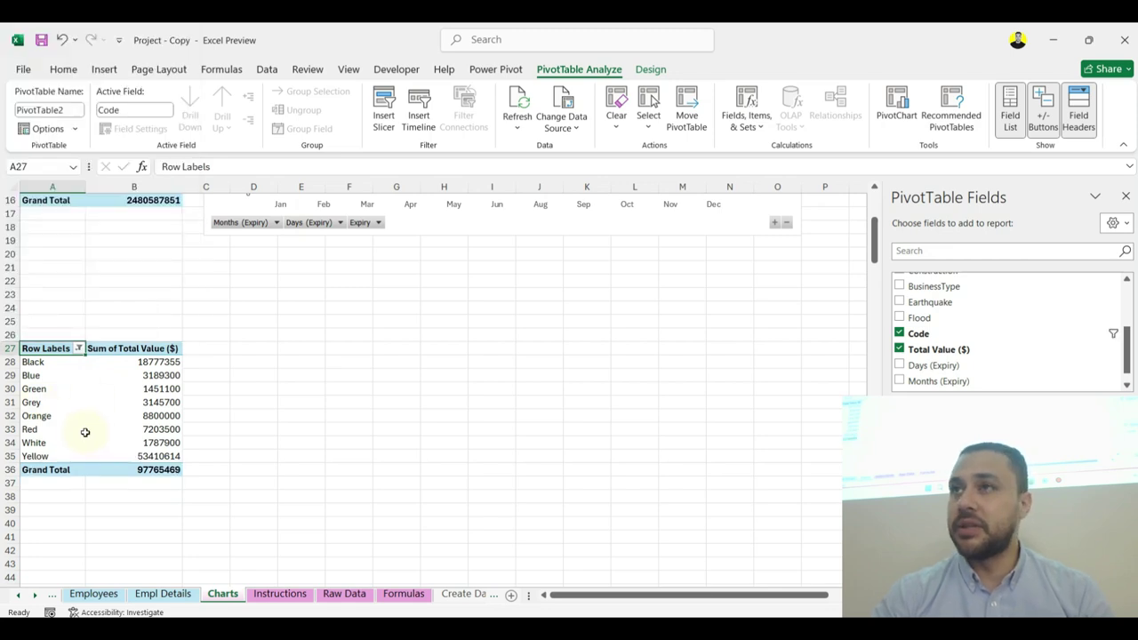
click(149, 388)
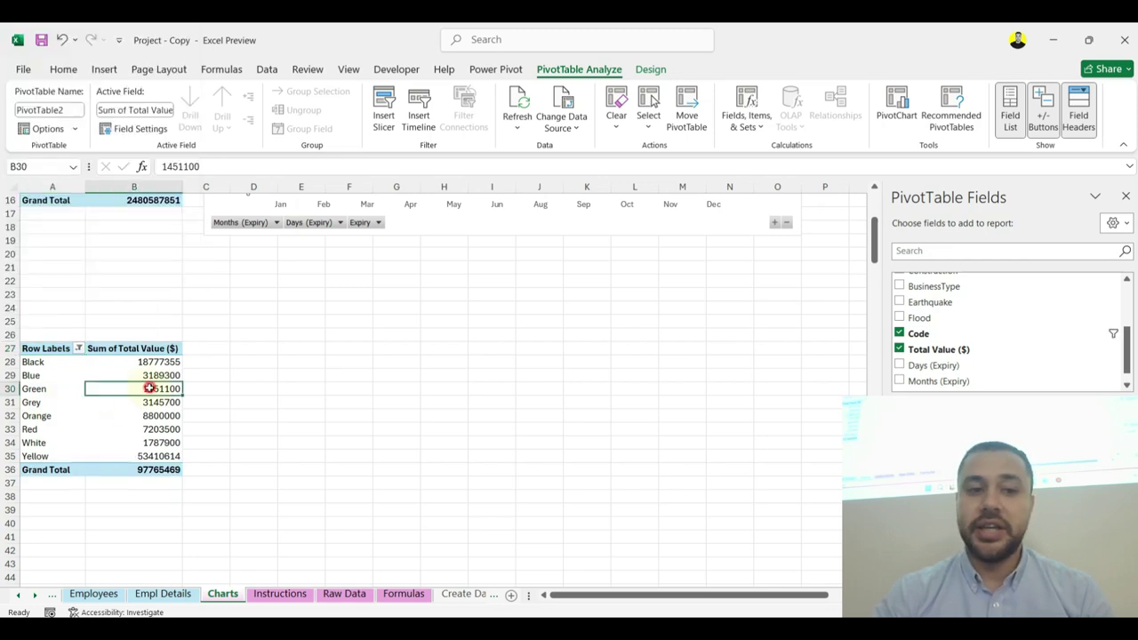
Step: Insert a clustered bar PivotChart of Total Value by Code and enlarge it beside the PivotTables
click(103, 69)
click(567, 105)
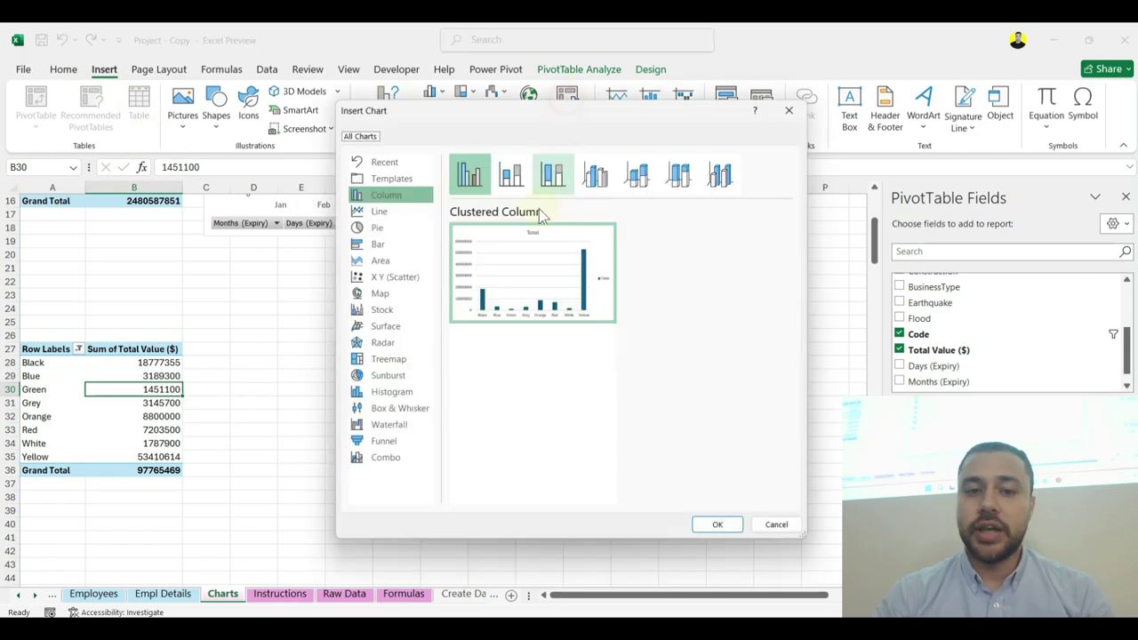
click(380, 245)
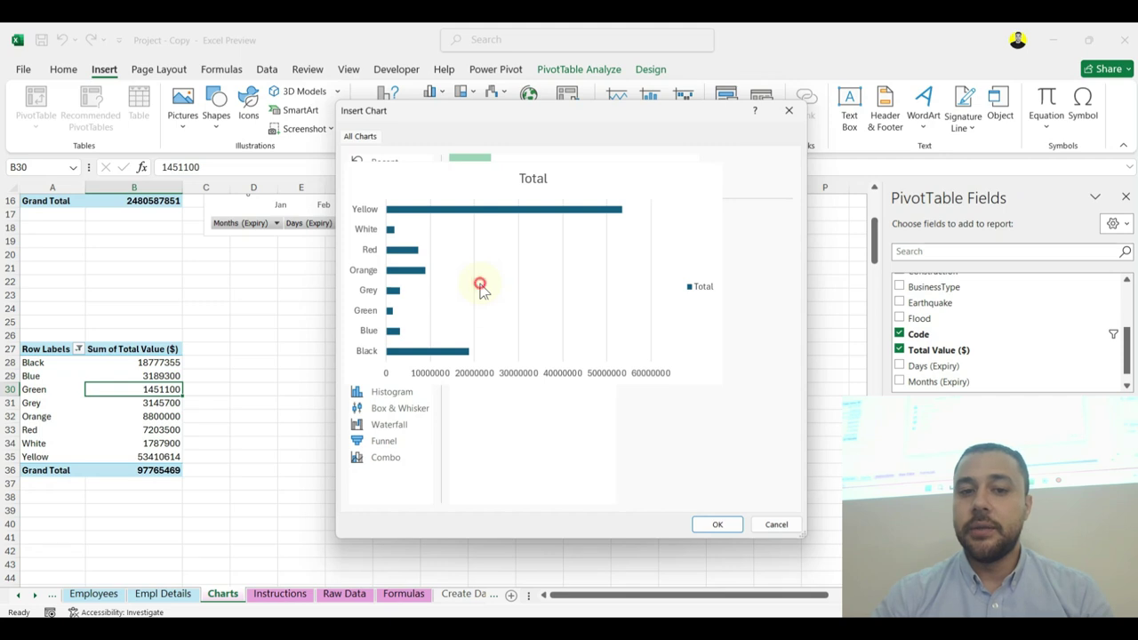
double_click(478, 287)
drag(525, 292, 460, 256)
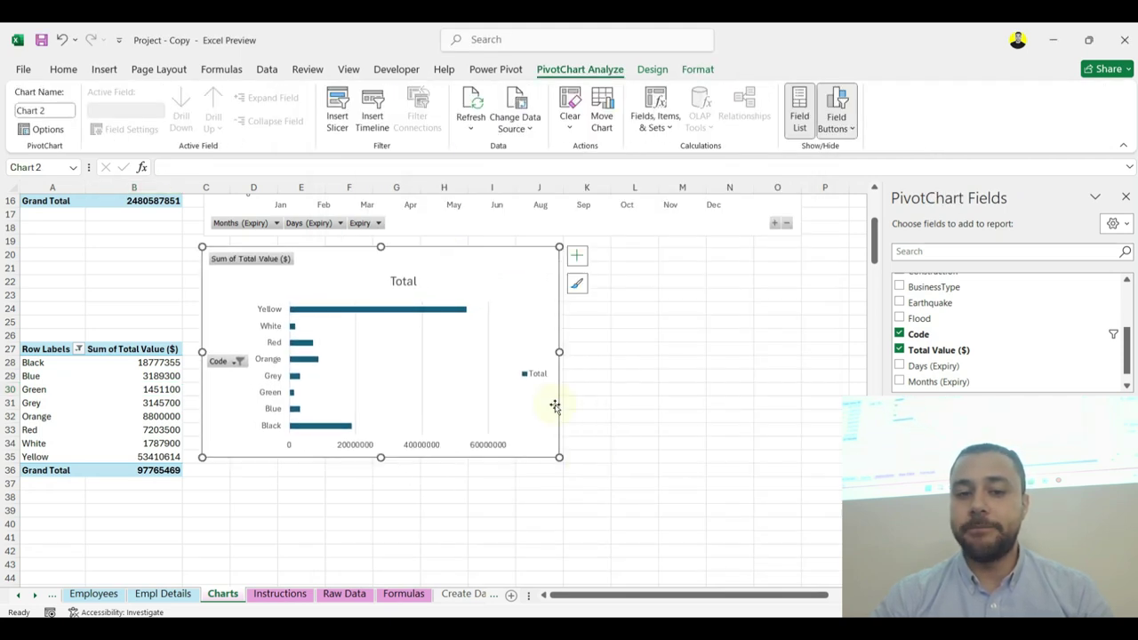
drag(560, 457, 807, 541)
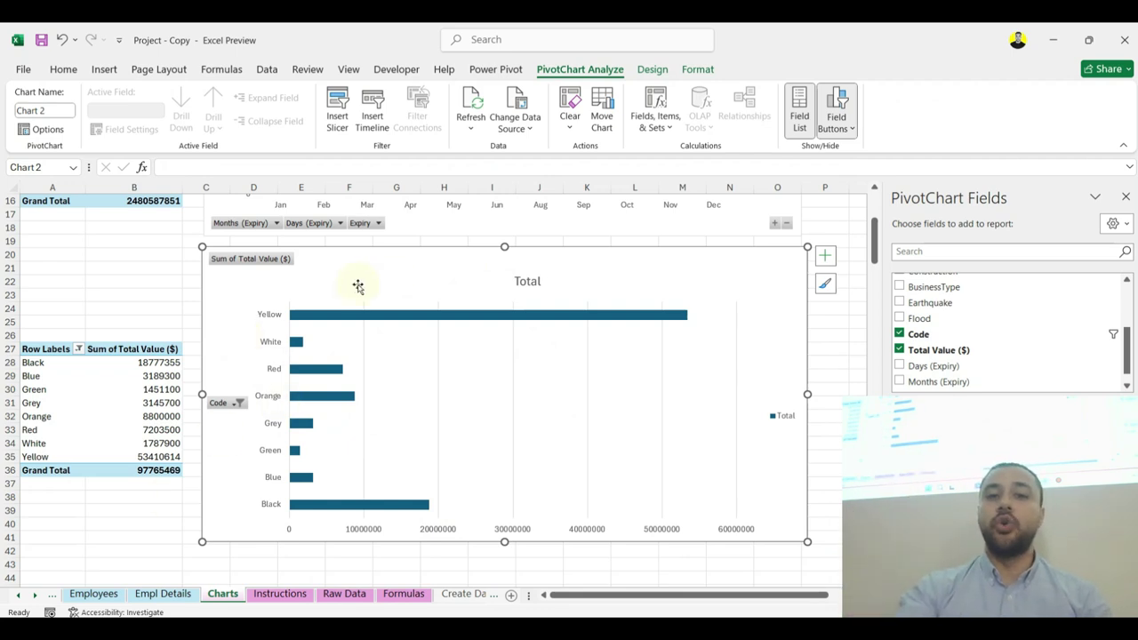
Step: Change the PivotChart type to clustered column
click(650, 71)
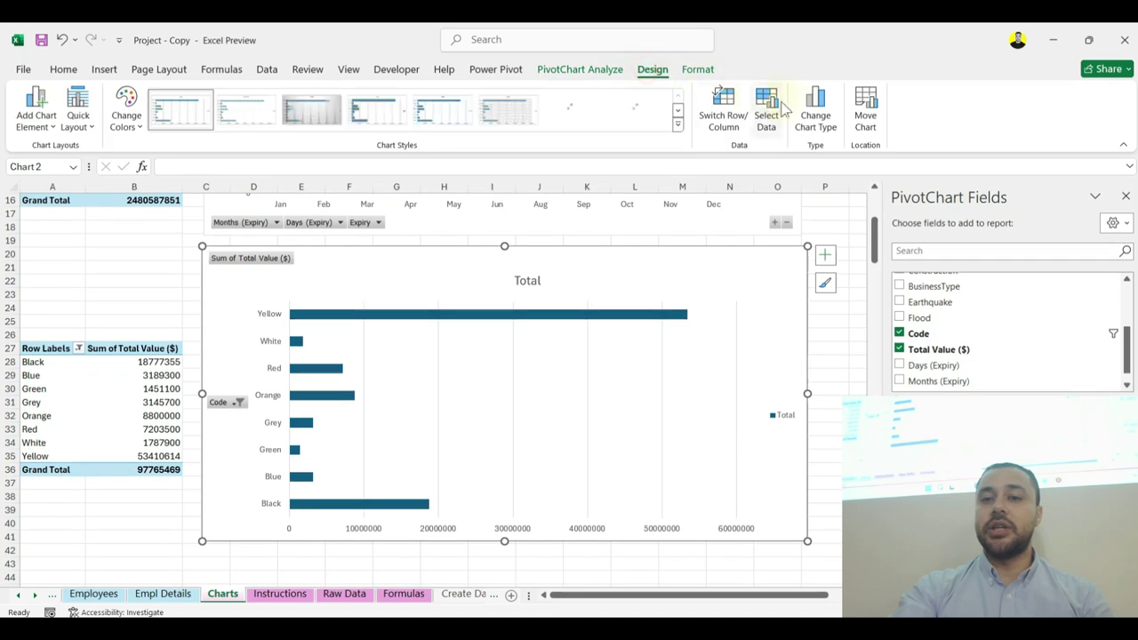
click(818, 111)
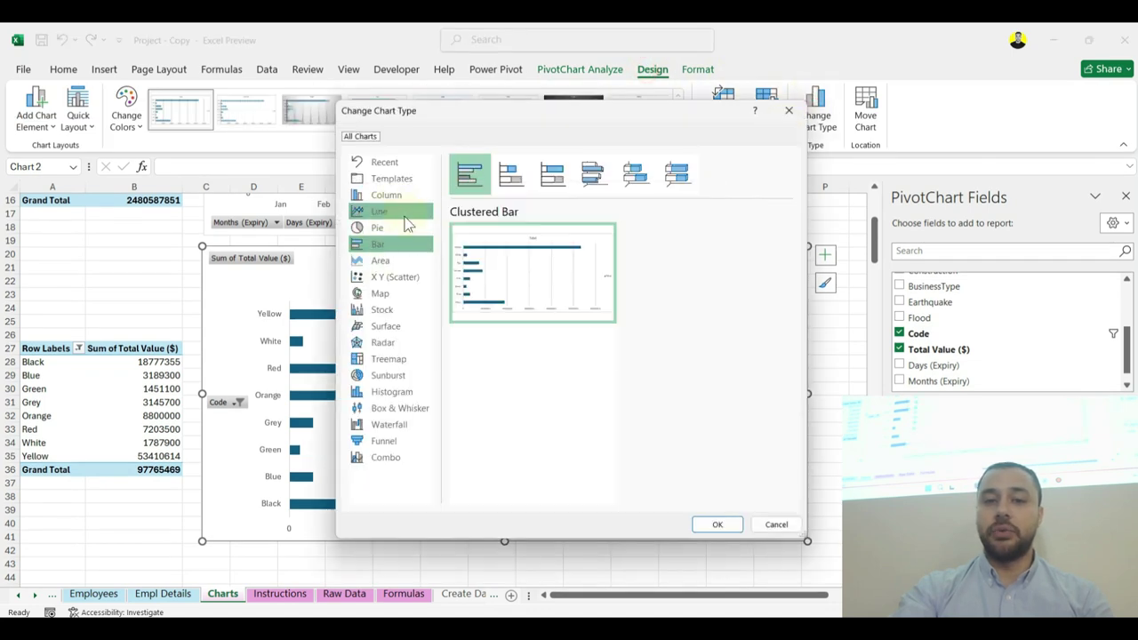
click(404, 194)
double_click(525, 254)
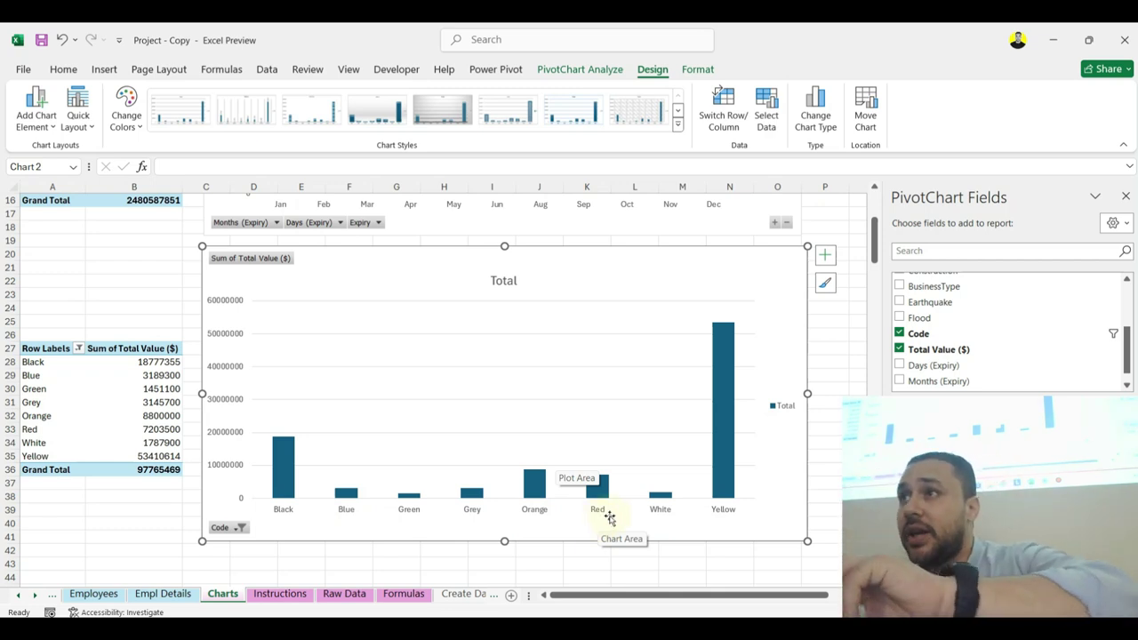
Step: Change the PivotChart type back to bar
click(815, 107)
click(391, 247)
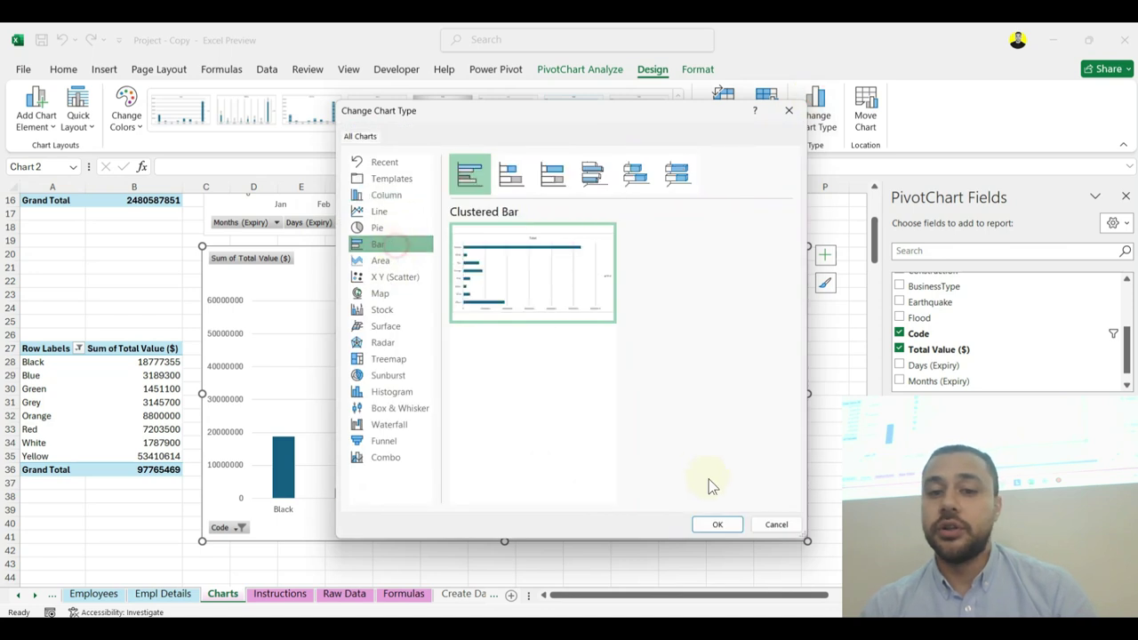
click(716, 523)
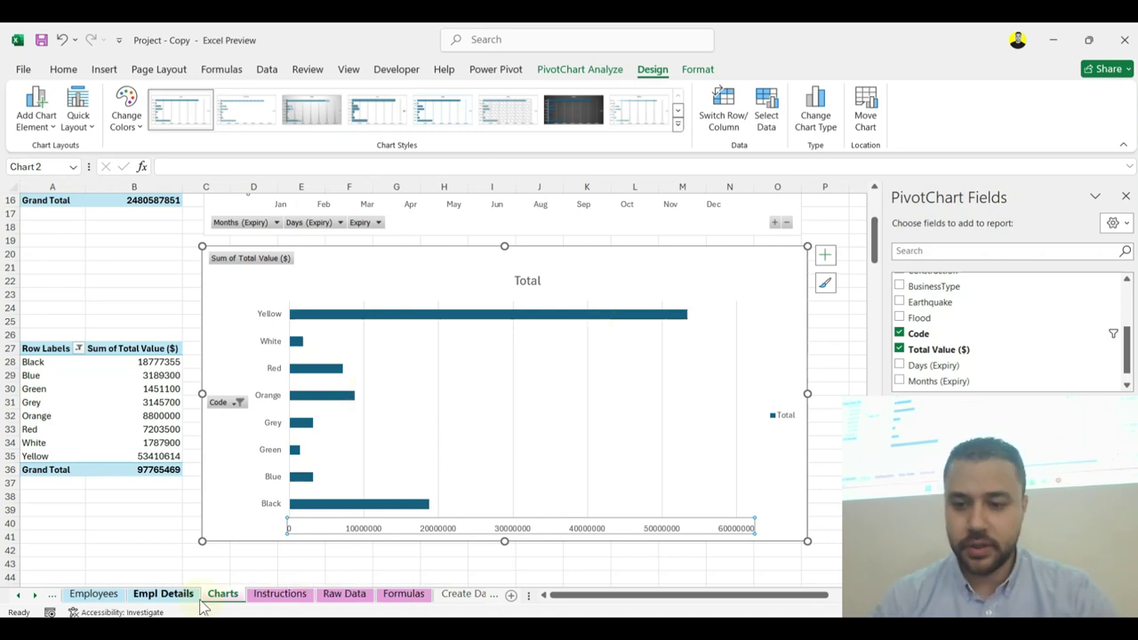
Step: Read the chart instructions, then start a PivotTable from a cell in the Raw Data table
click(279, 593)
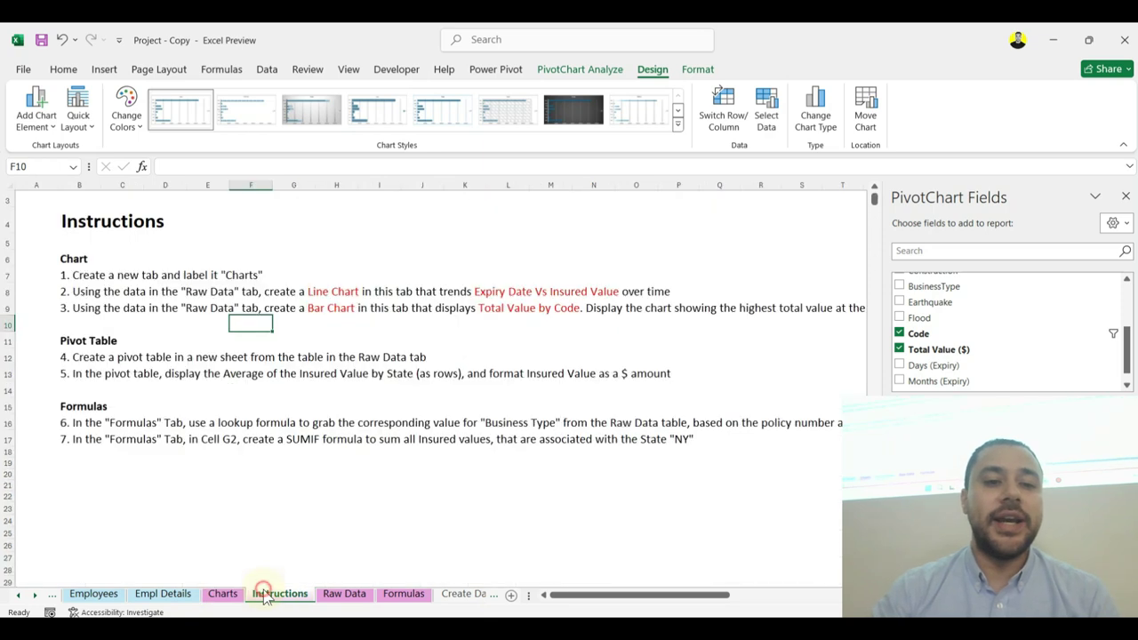
drag(89, 259, 300, 309)
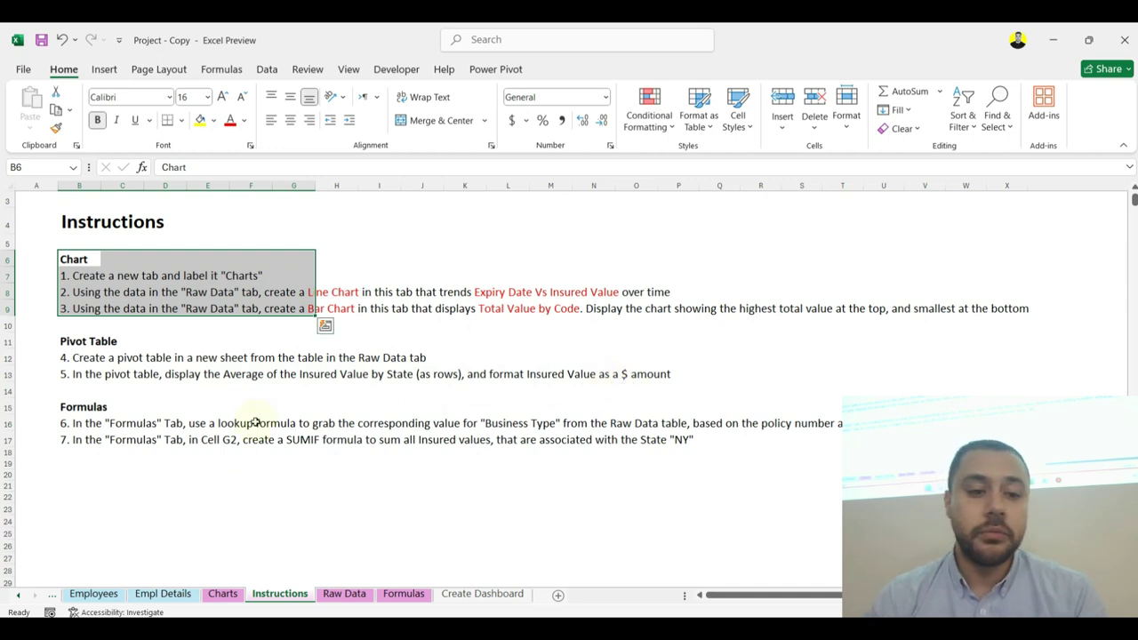
click(342, 594)
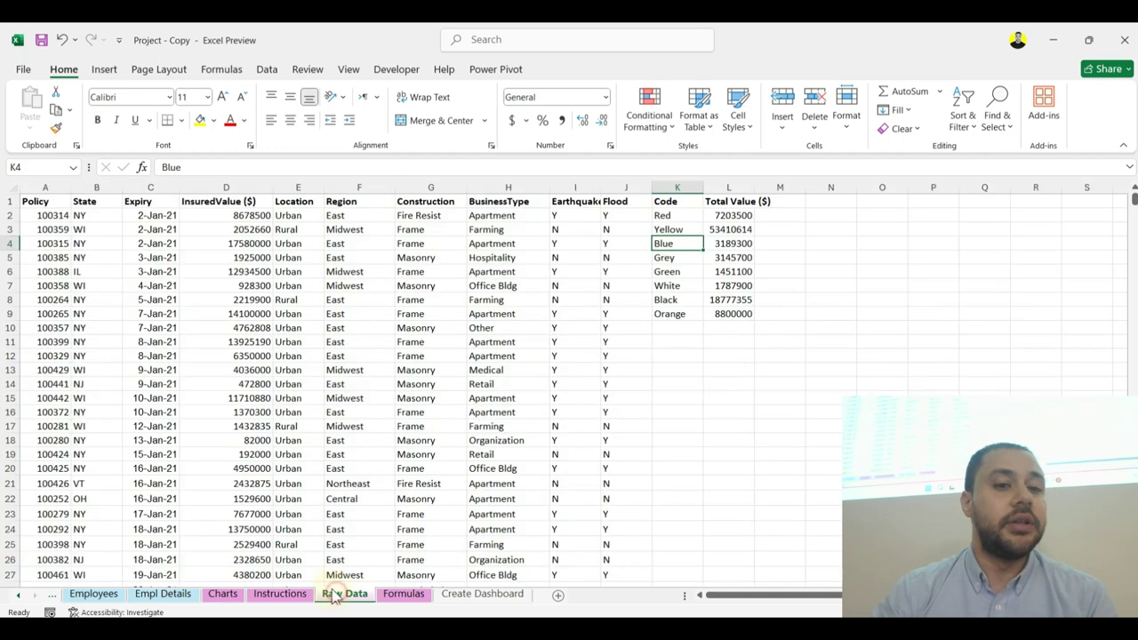
click(218, 298)
click(103, 71)
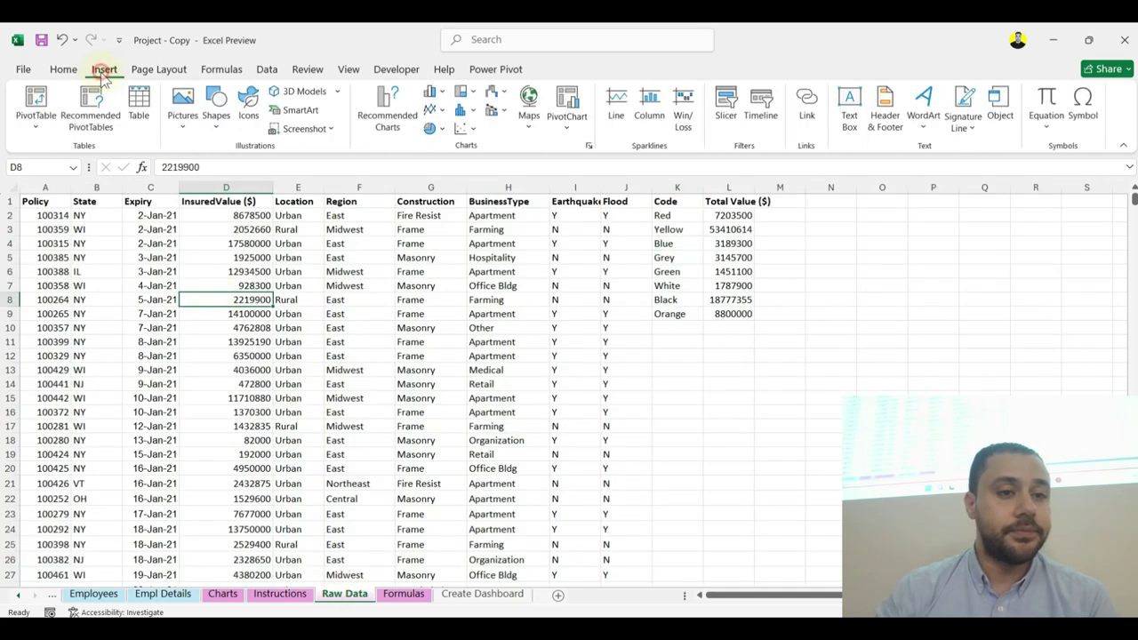
click(35, 99)
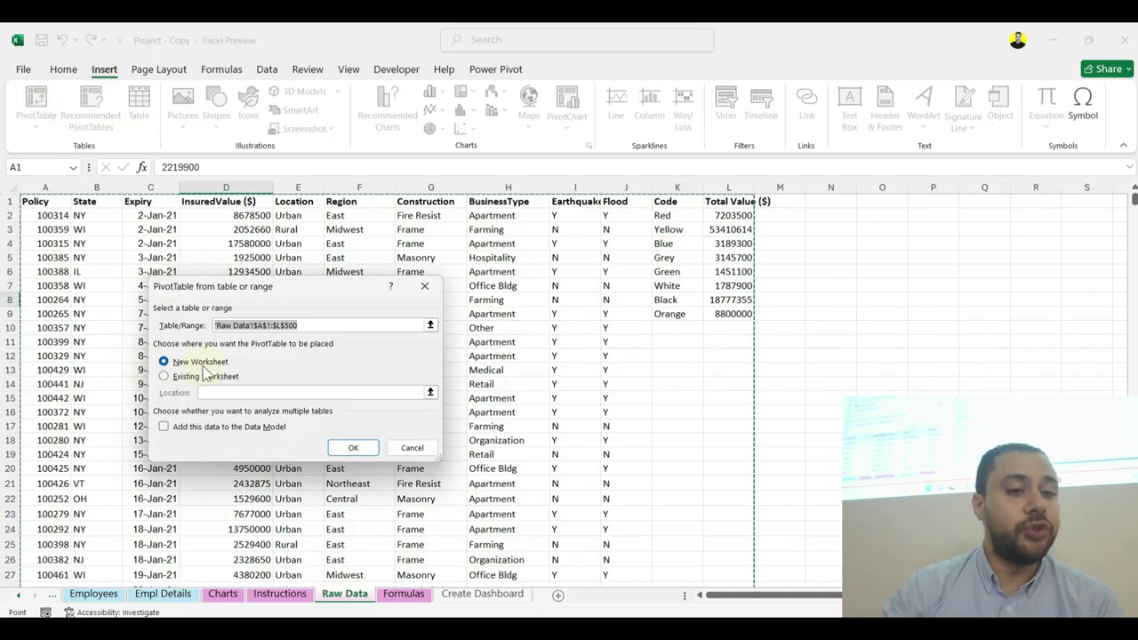
Step: Create the PivotTable on a new sheet named 'Pivot Table', placed right after Charts
click(353, 448)
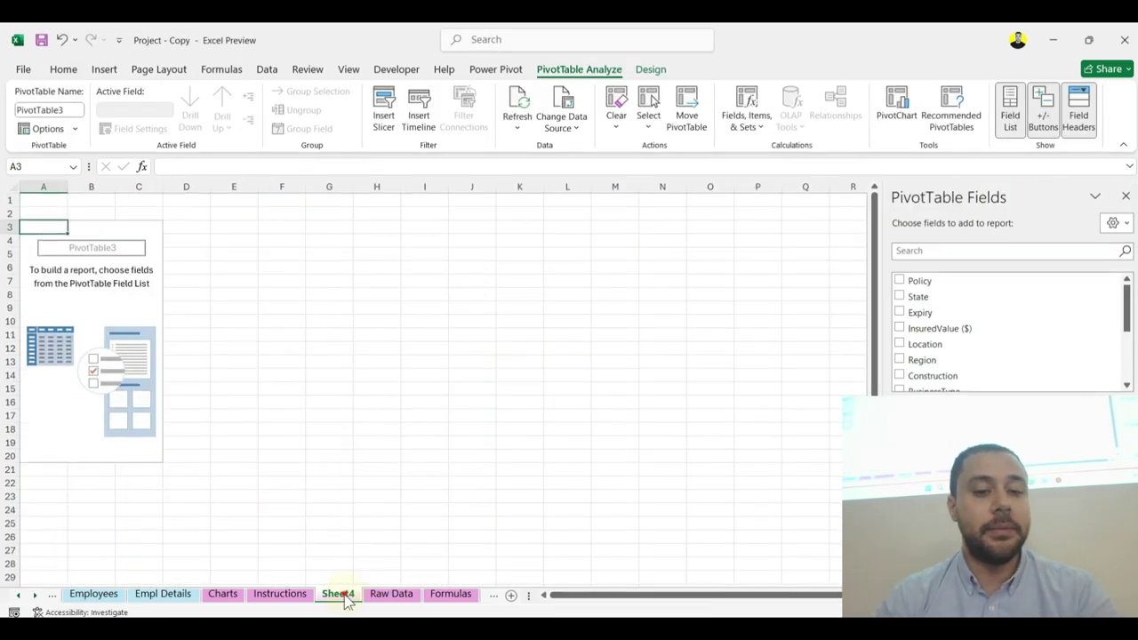
double_click(346, 596)
text(Pivot Table)
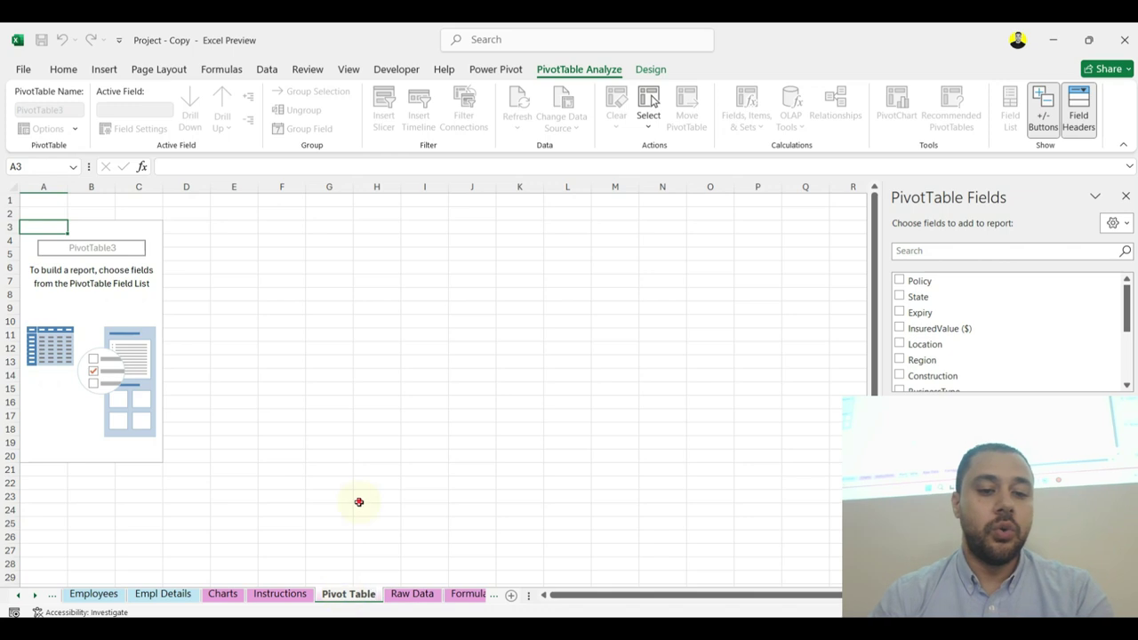
click(358, 502)
drag(248, 604, 249, 606)
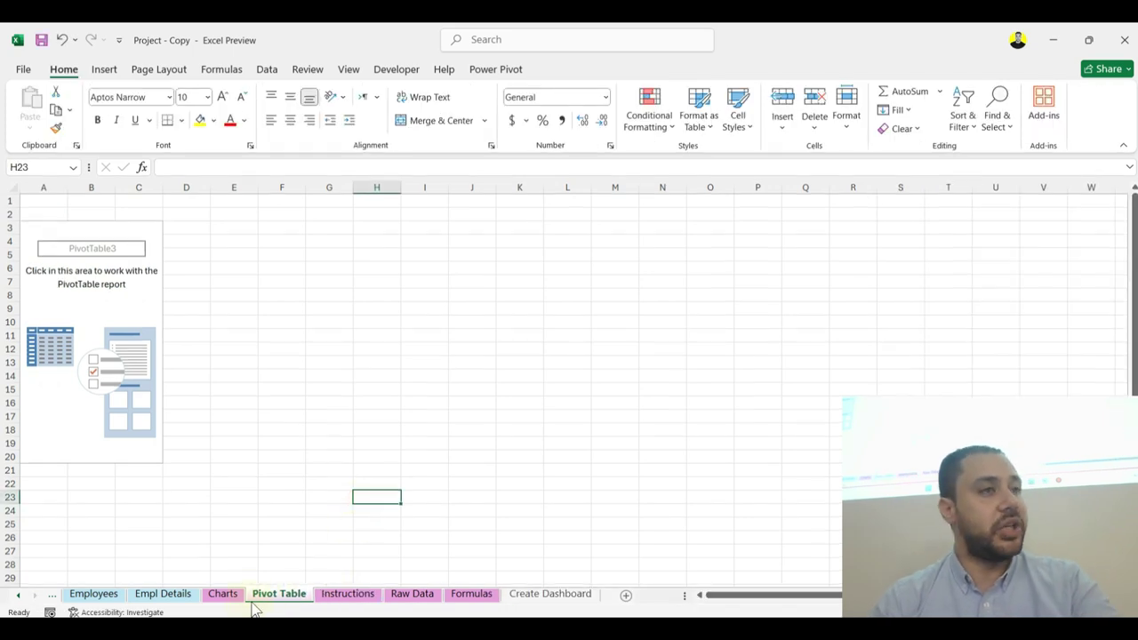
click(39, 228)
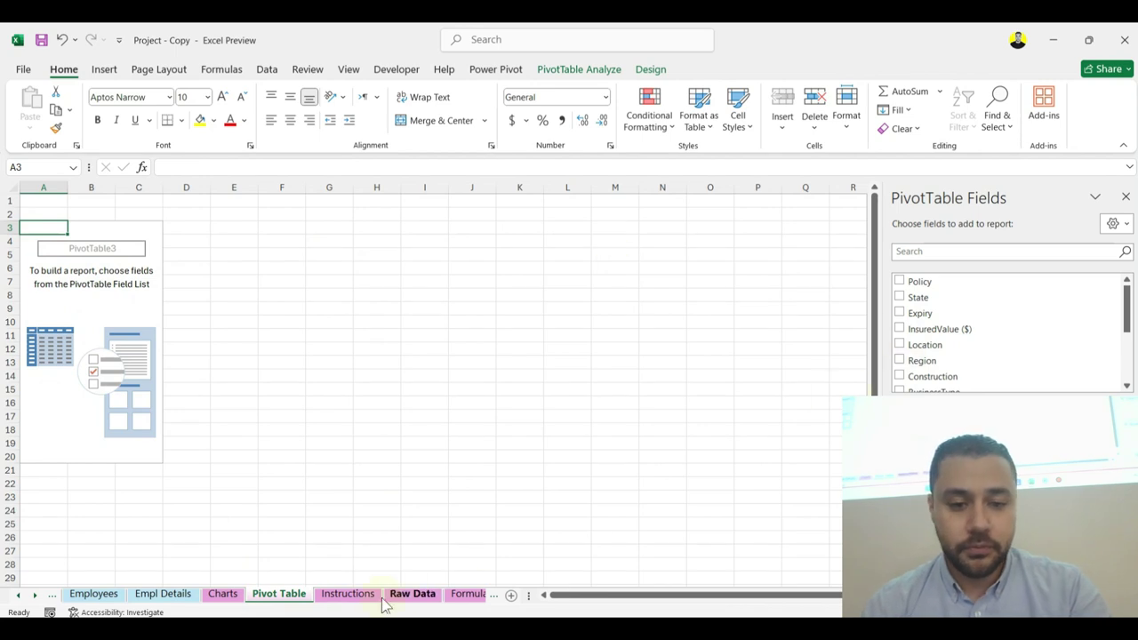
Step: Add State as the PivotTable's row field after checking the instructions
click(348, 594)
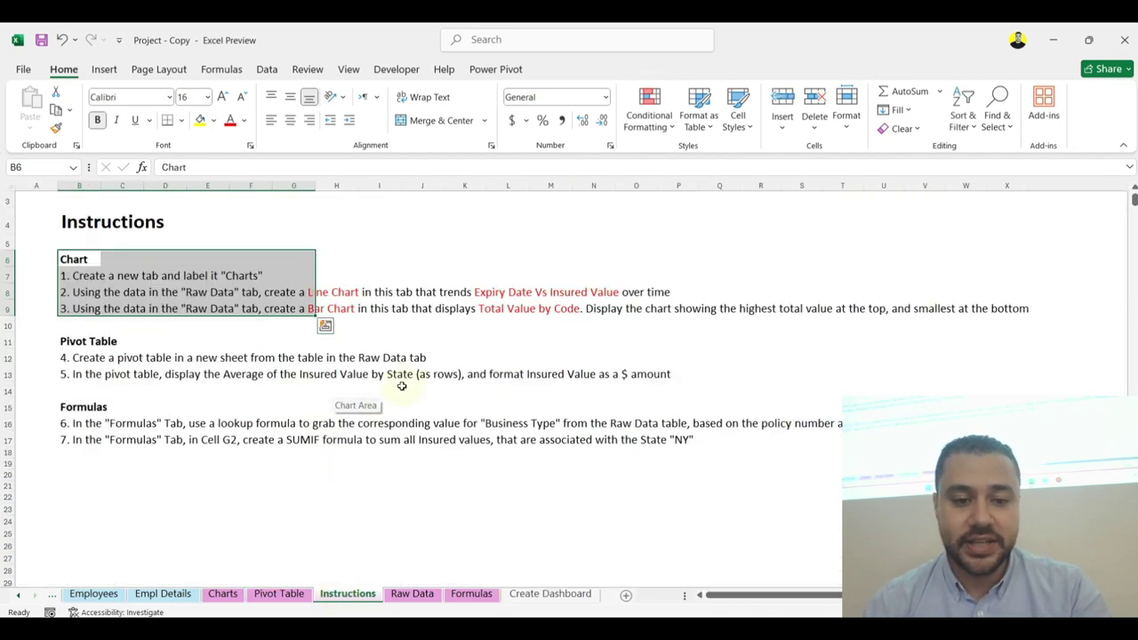
click(279, 594)
scroll(984, 347, up, 3)
click(952, 299)
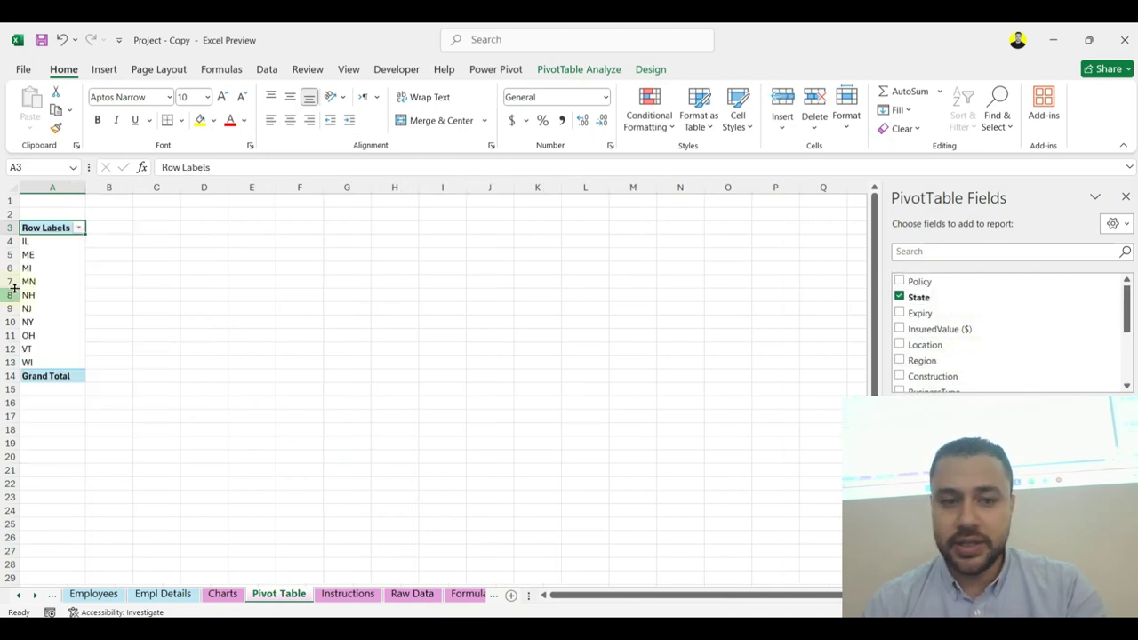
Step: After checking State entries in Raw Data, add InsuredValue ($) as summed values per State
click(333, 594)
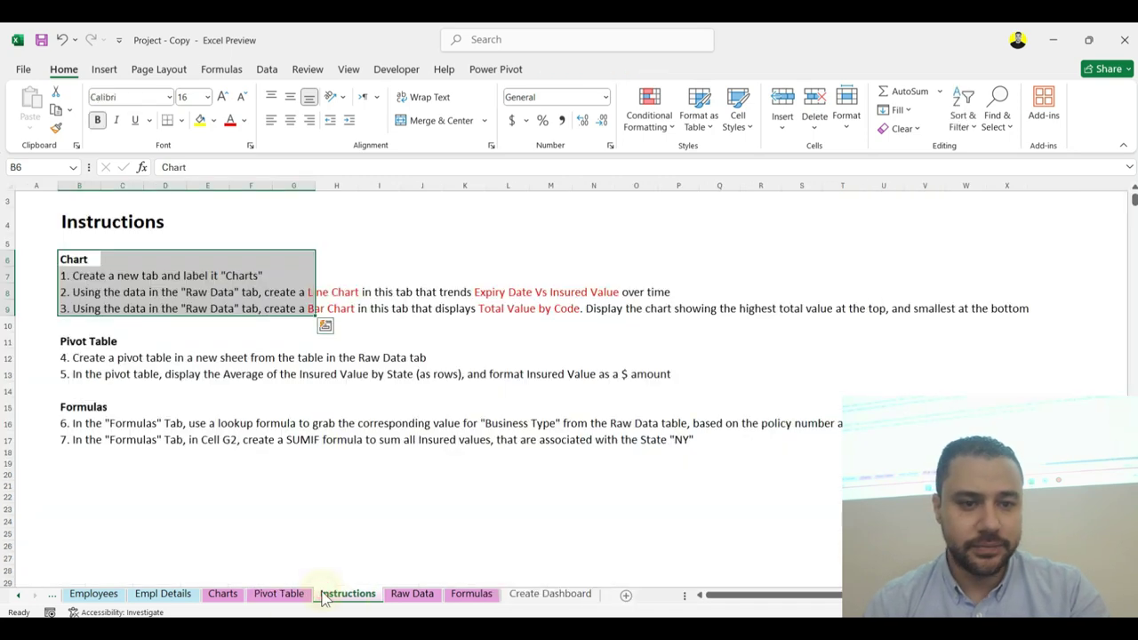
click(407, 596)
drag(100, 215, 100, 271)
click(102, 315)
scroll(119, 361, down, 2)
scroll(119, 361, up, 2)
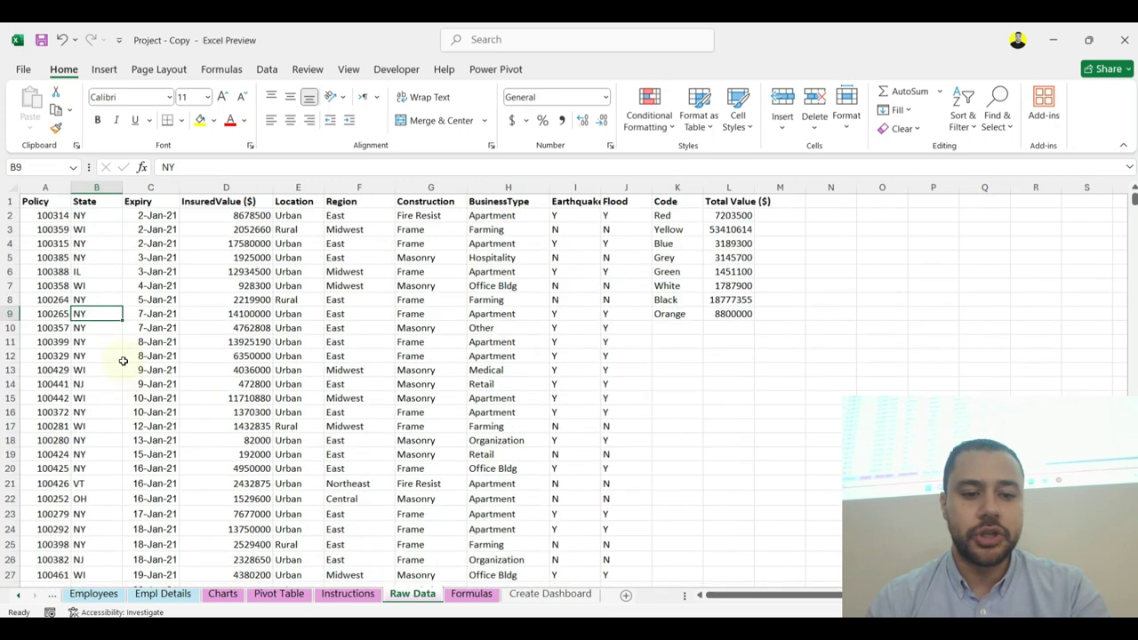
click(342, 594)
click(280, 594)
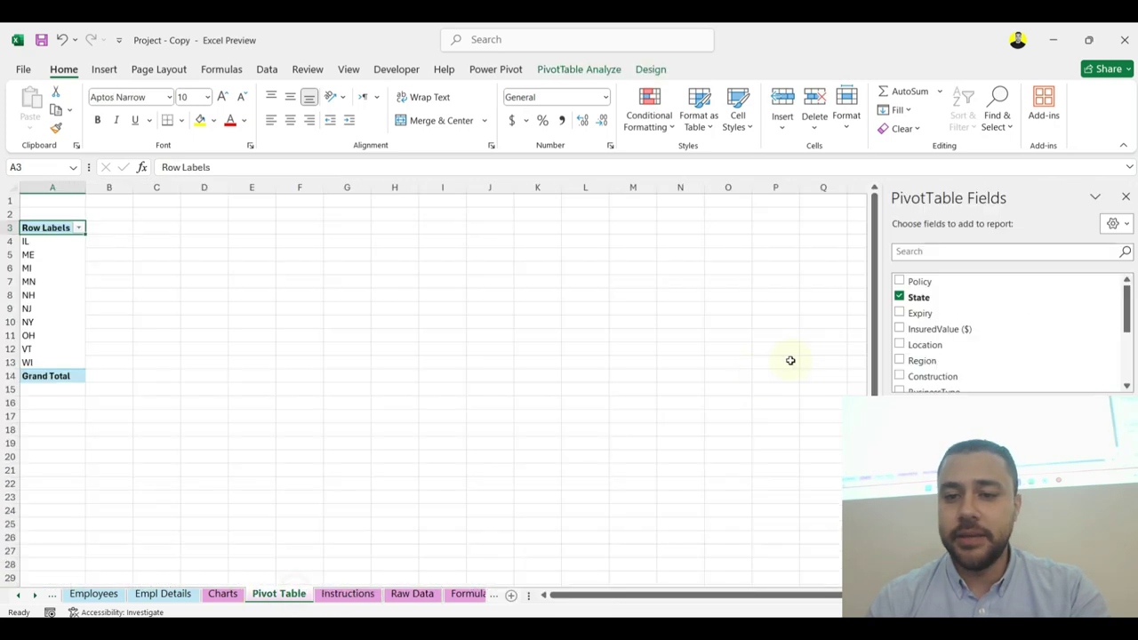
scroll(963, 355, down, 1)
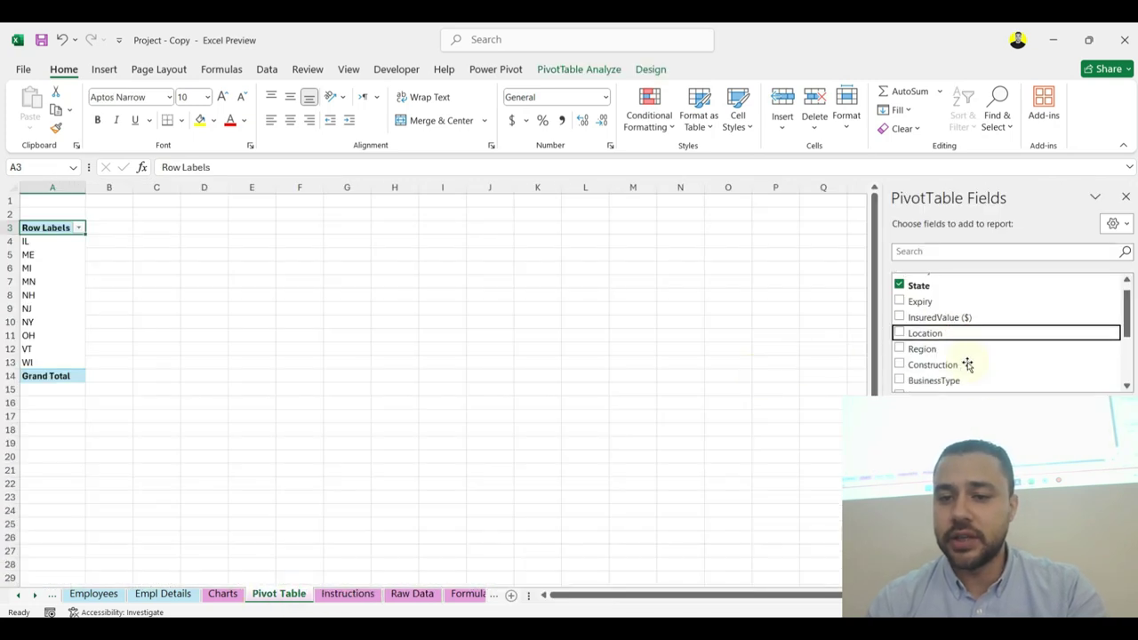
click(940, 316)
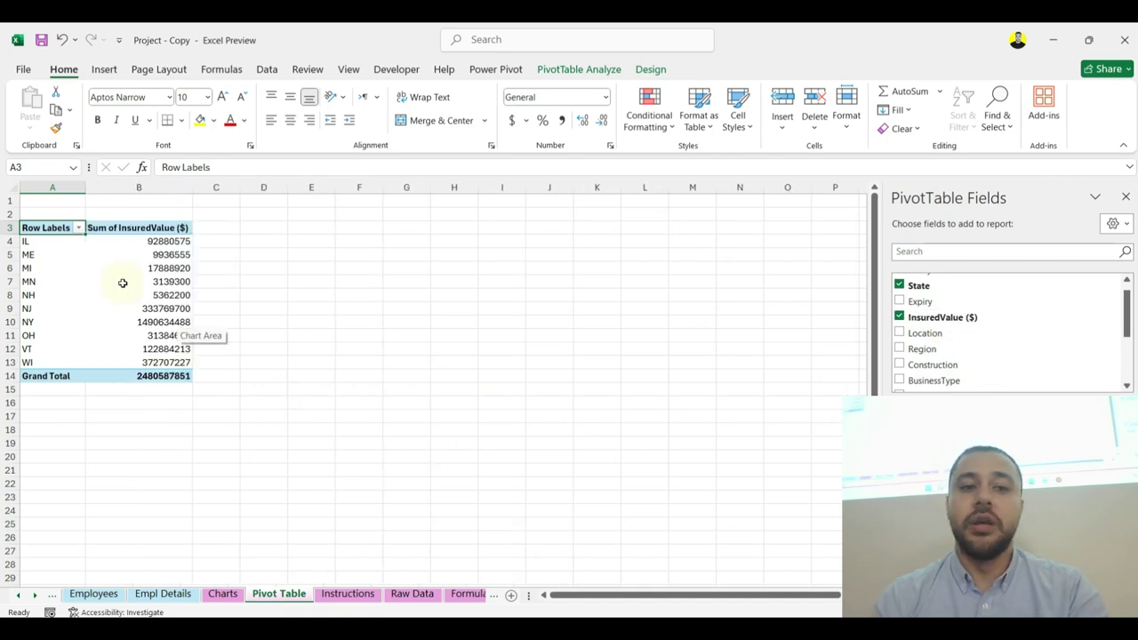
click(164, 270)
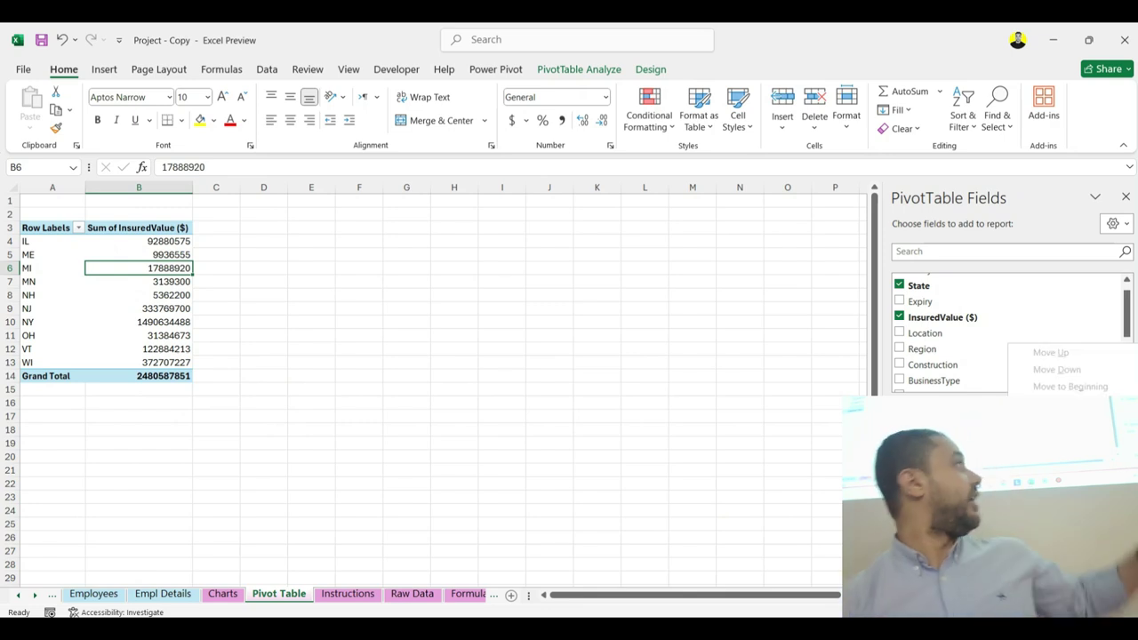
Step: Summarize InsuredValue ($) by Average per State and apply Accounting number format
click(1067, 518)
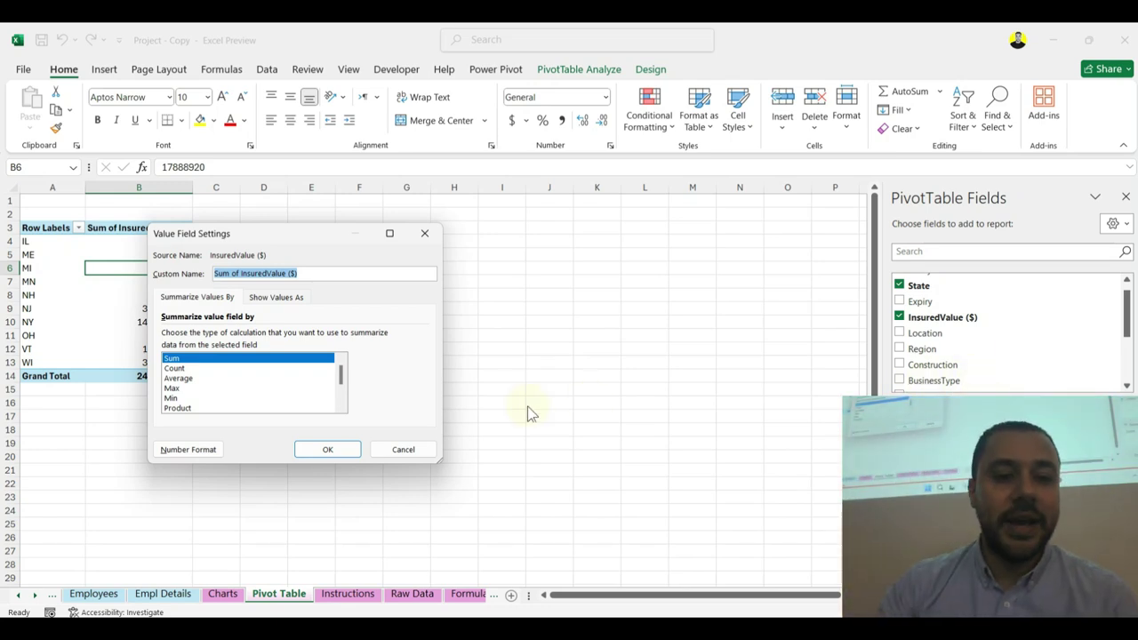
click(195, 378)
click(311, 448)
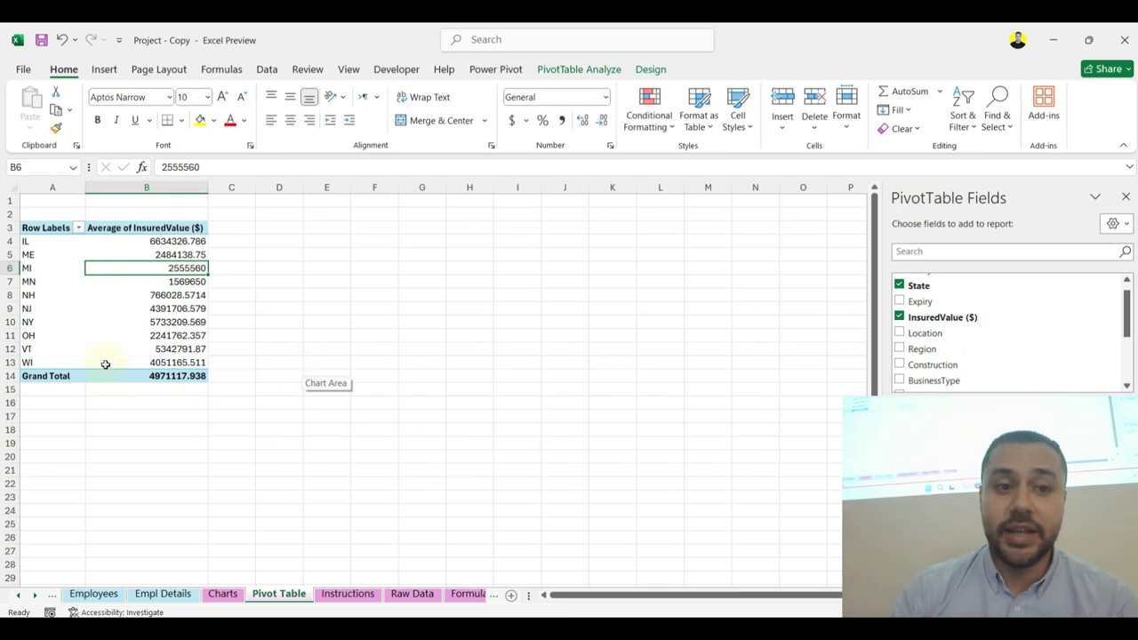
drag(186, 242, 182, 375)
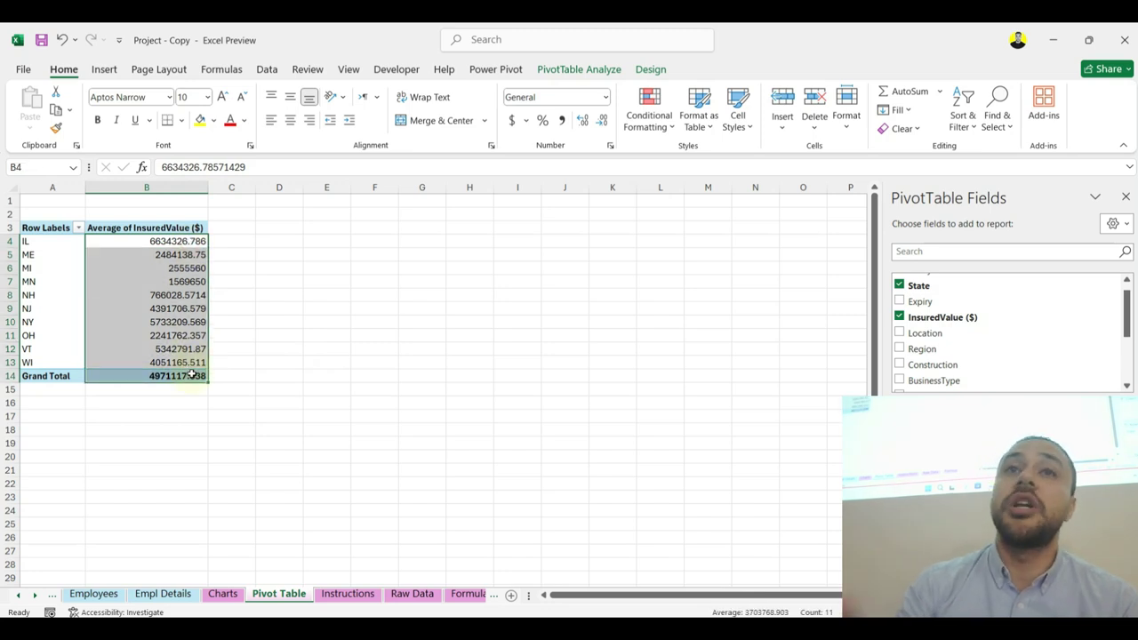
click(510, 122)
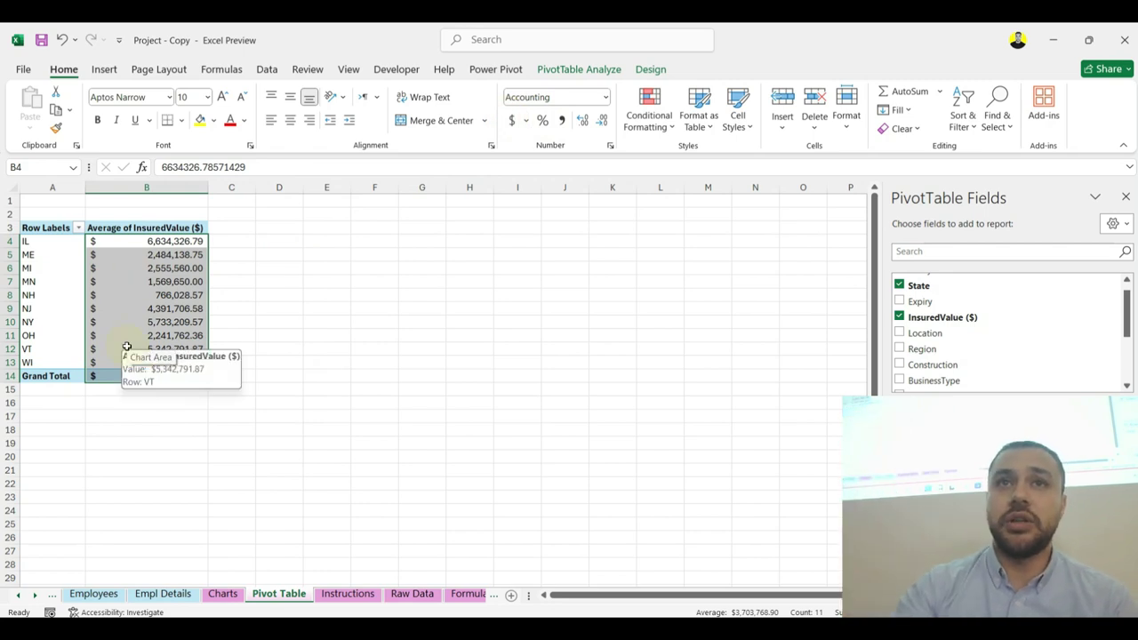
Step: Read the Instructions sheet down to the lookup formula task in B16
click(340, 594)
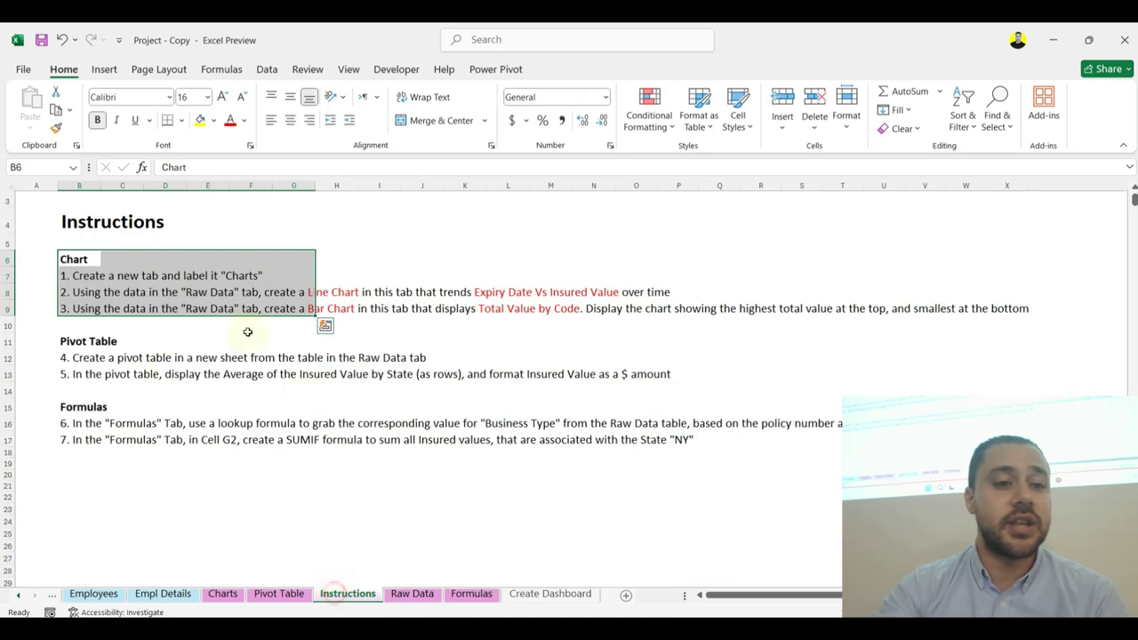
click(111, 357)
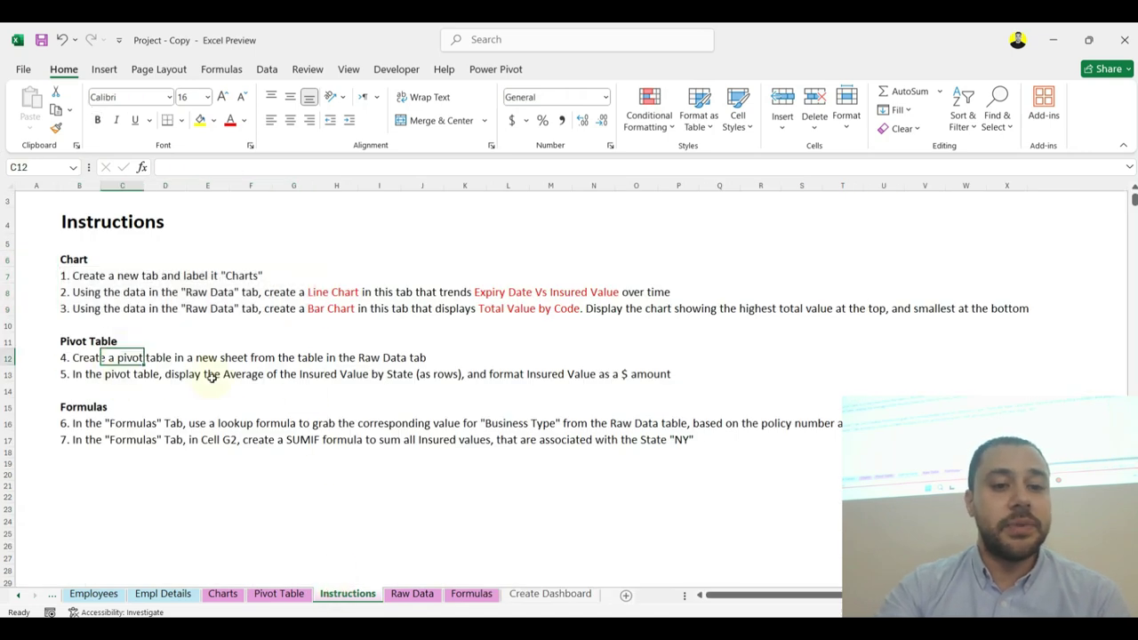
drag(391, 382, 192, 360)
scroll(133, 417, down, 2)
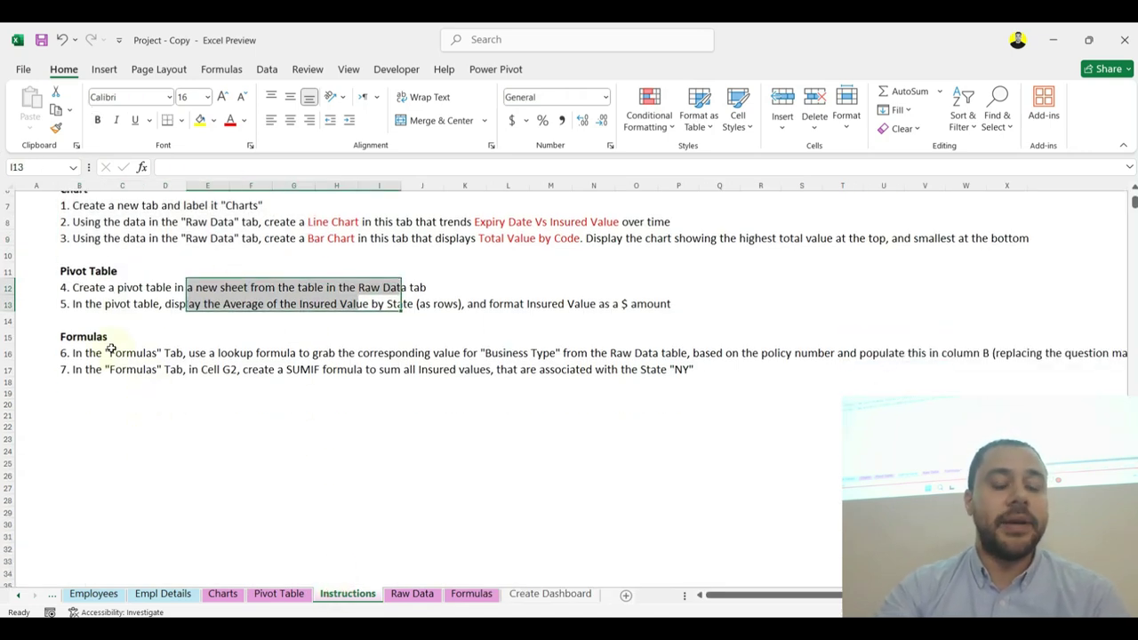
click(84, 356)
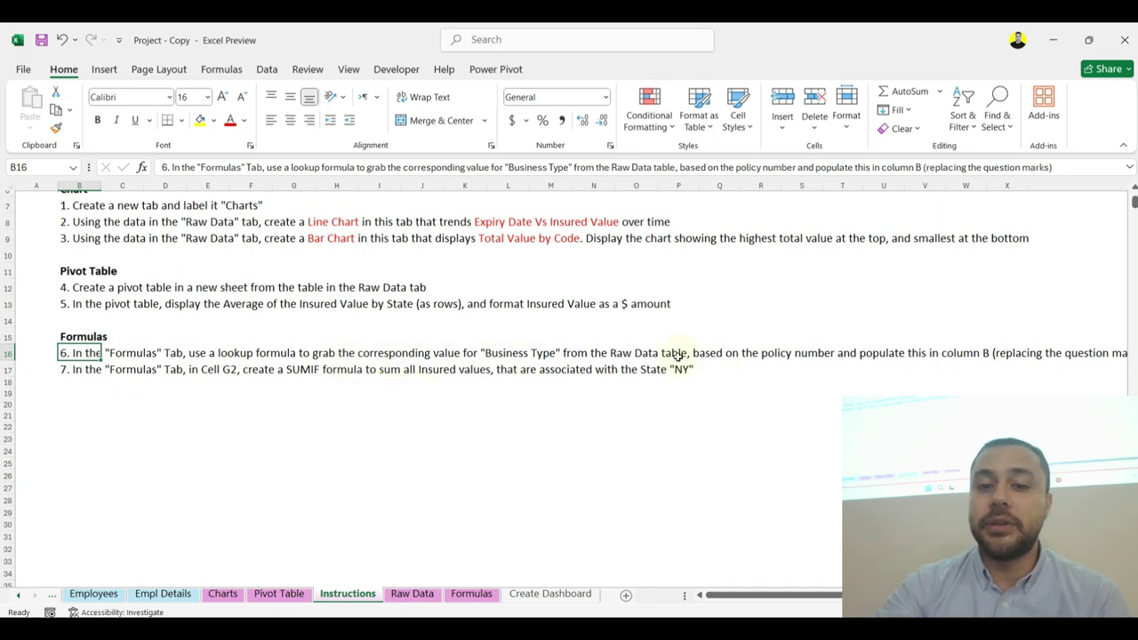
Step: Review the Formulas sheet's SUMIF note and the question-mark BusinessType cells B2:B7
click(472, 594)
click(795, 283)
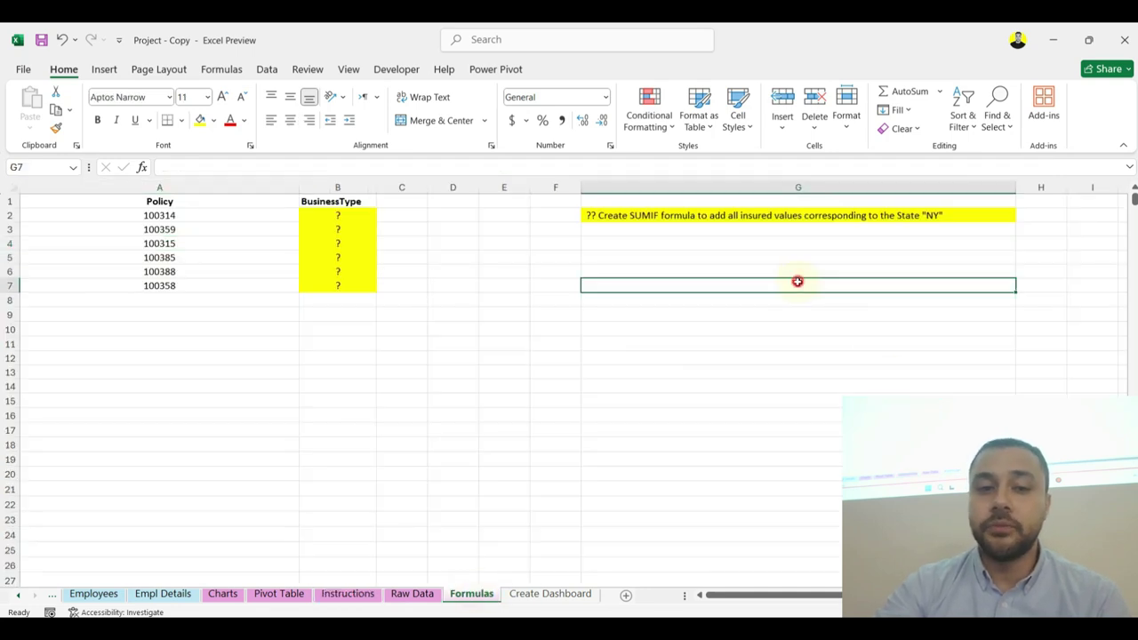
click(733, 213)
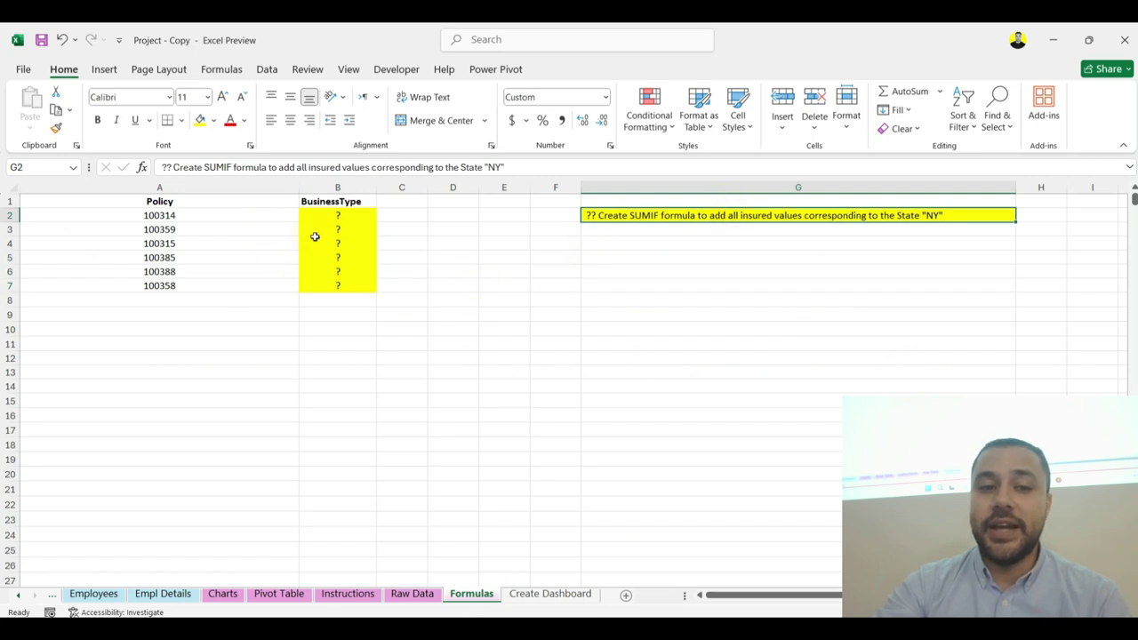
drag(336, 216, 337, 286)
Step: Compare with the Raw Data BusinessType values H2:H8, then select Formulas cell B2
click(412, 594)
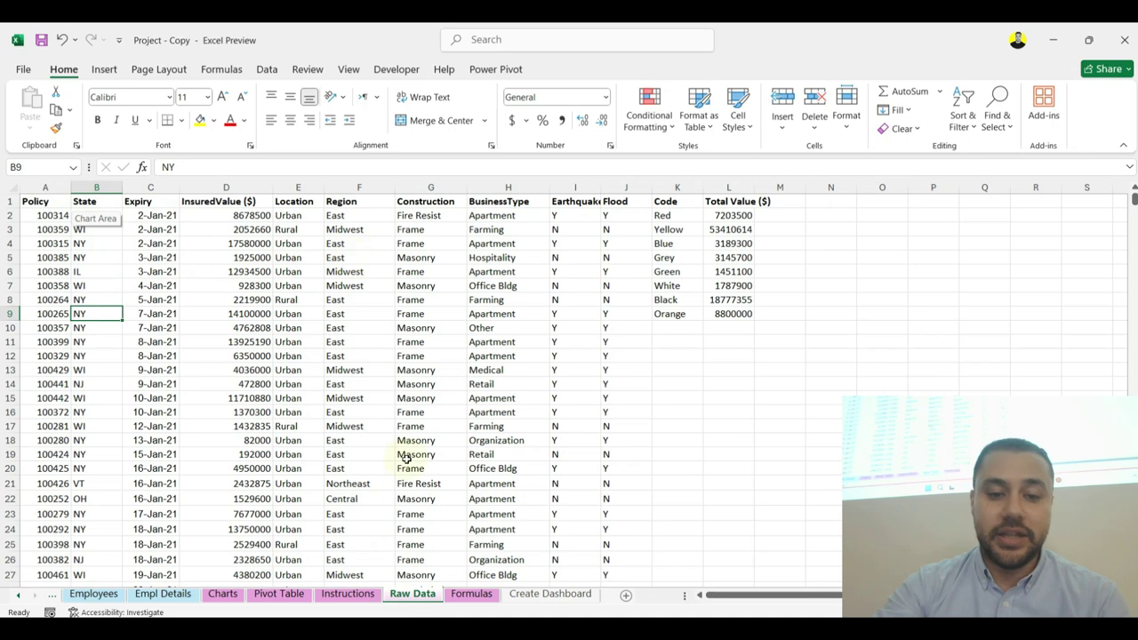
click(471, 594)
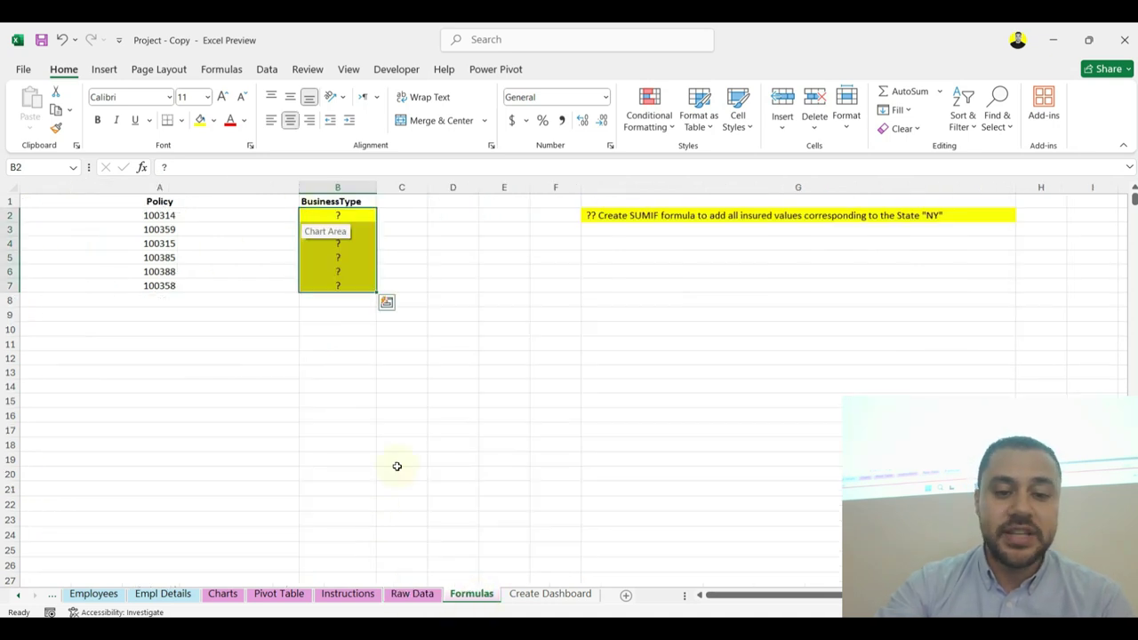
click(412, 593)
drag(491, 215, 495, 306)
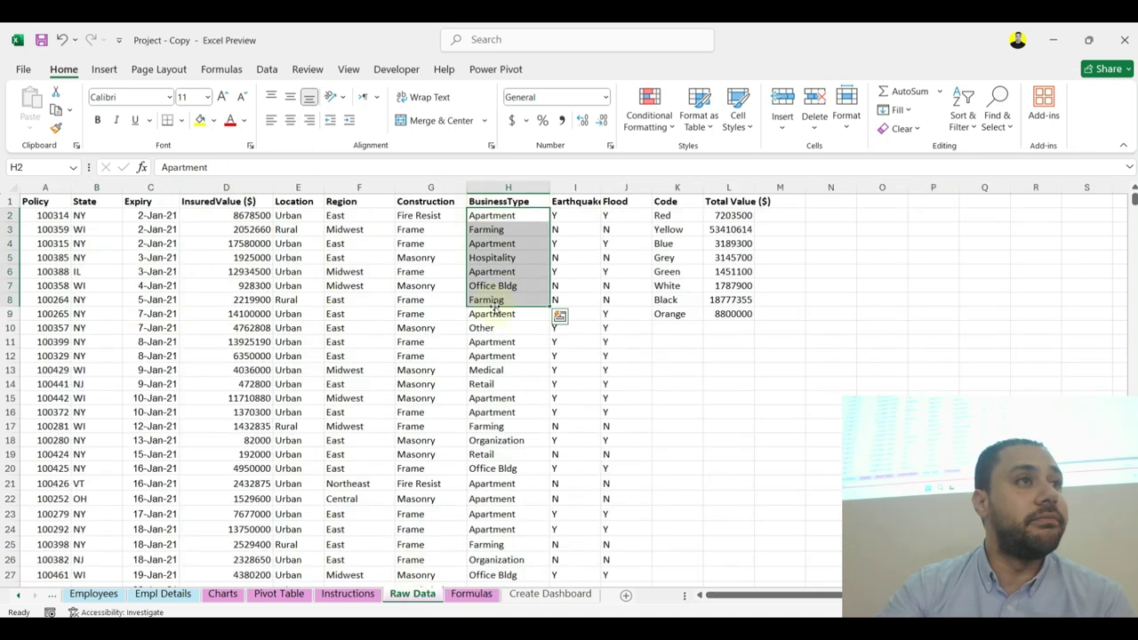
click(471, 594)
click(302, 218)
Step: Enter =VLOOKUP(A2,'Raw Data'!A:H,8,FALSE) in B2 and fill it down to B7
text(=vlo)
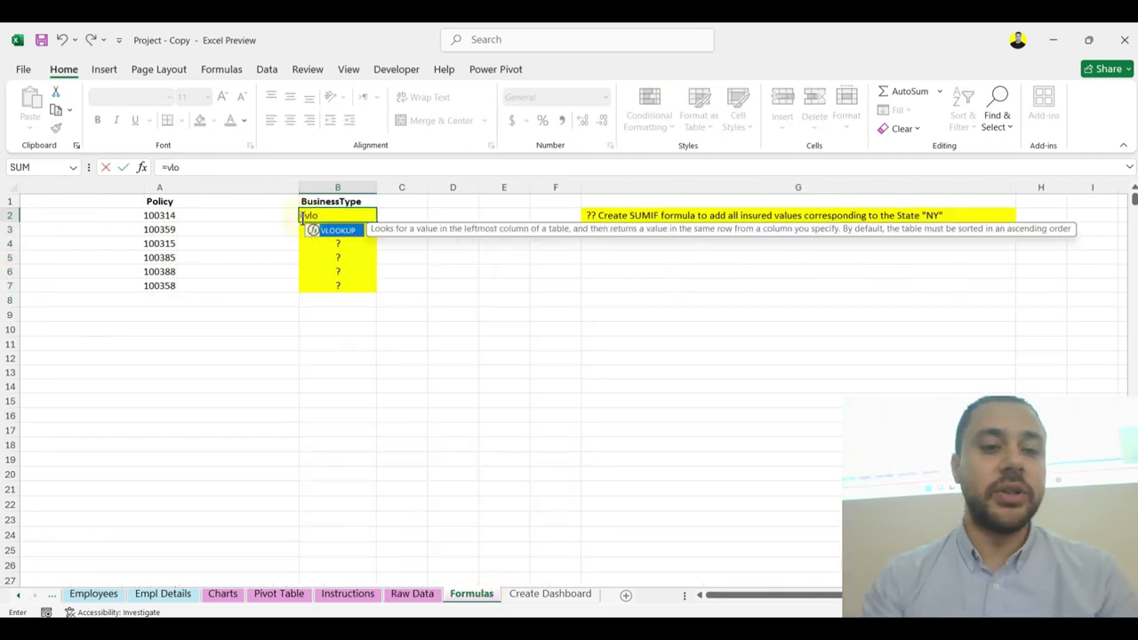
key(Tab)
key(Left)
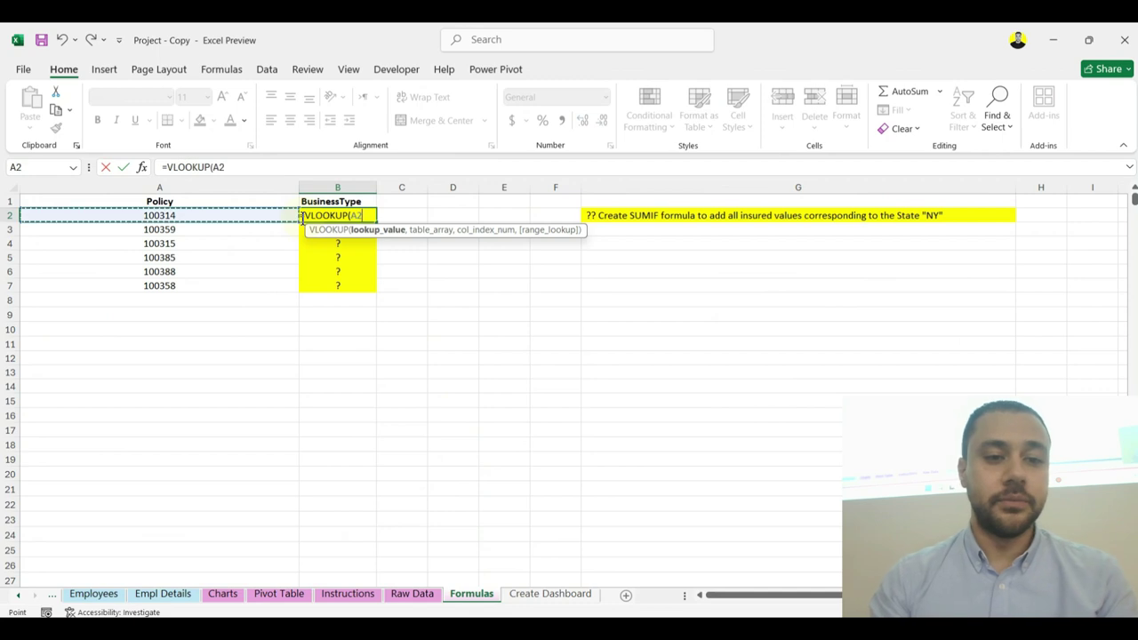
text(,)
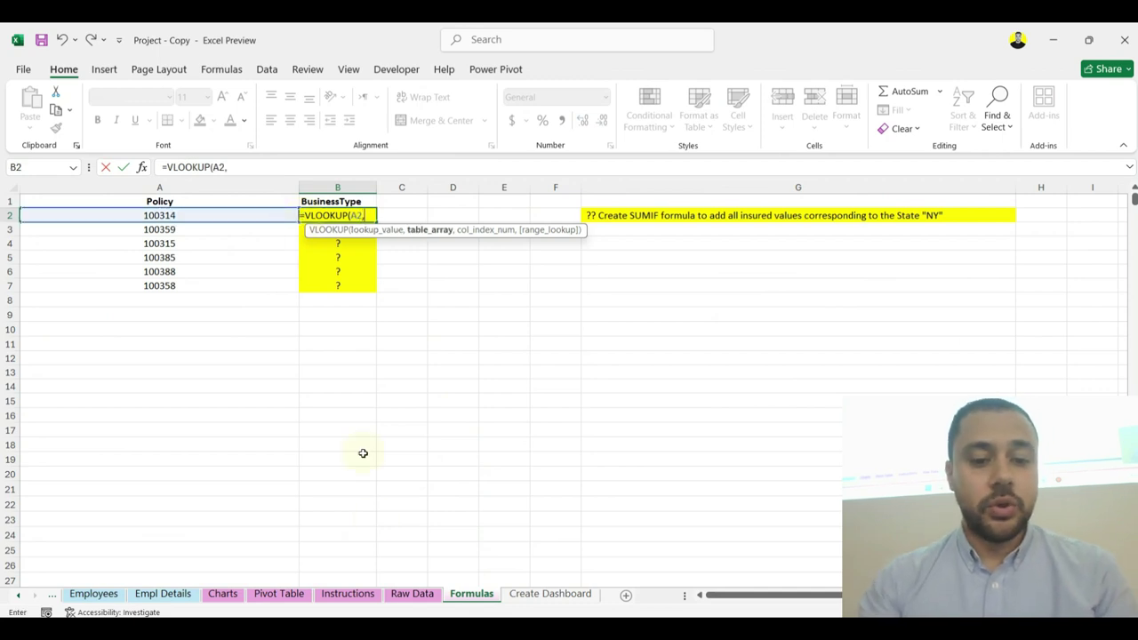
click(413, 594)
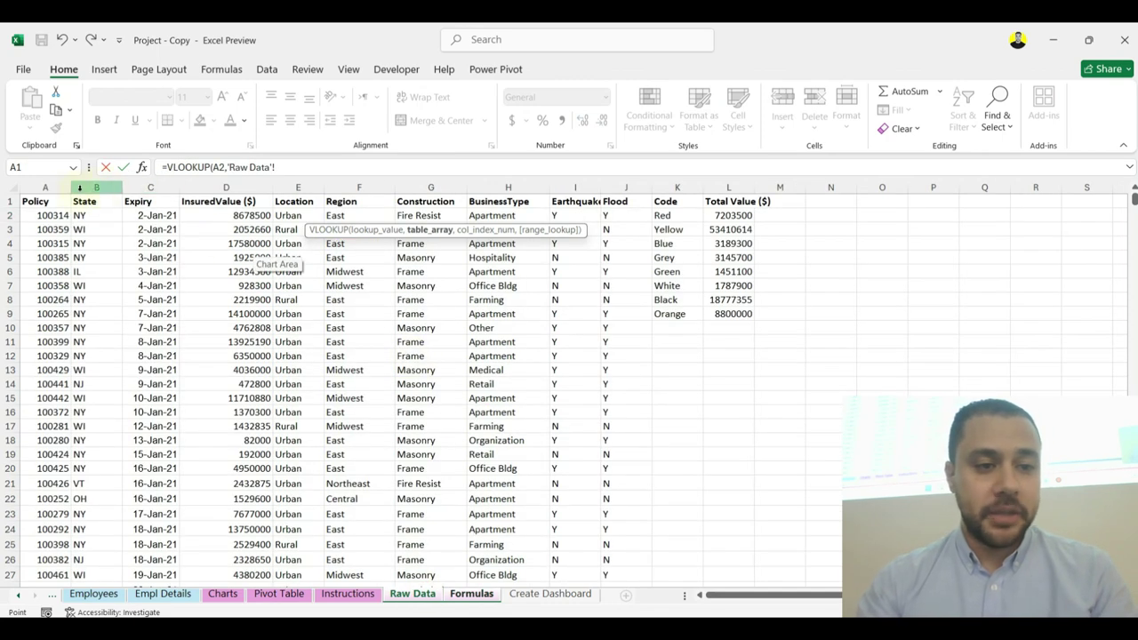
drag(51, 189, 523, 203)
text(,8,FALSE))
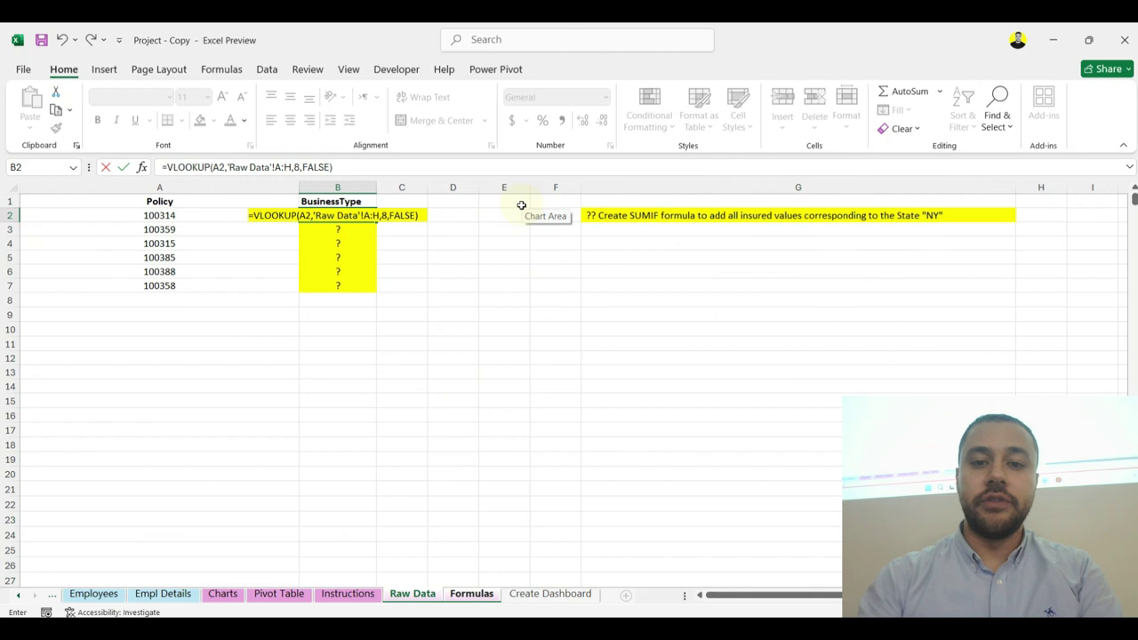
key(Return)
click(354, 215)
drag(376, 221, 368, 287)
click(325, 399)
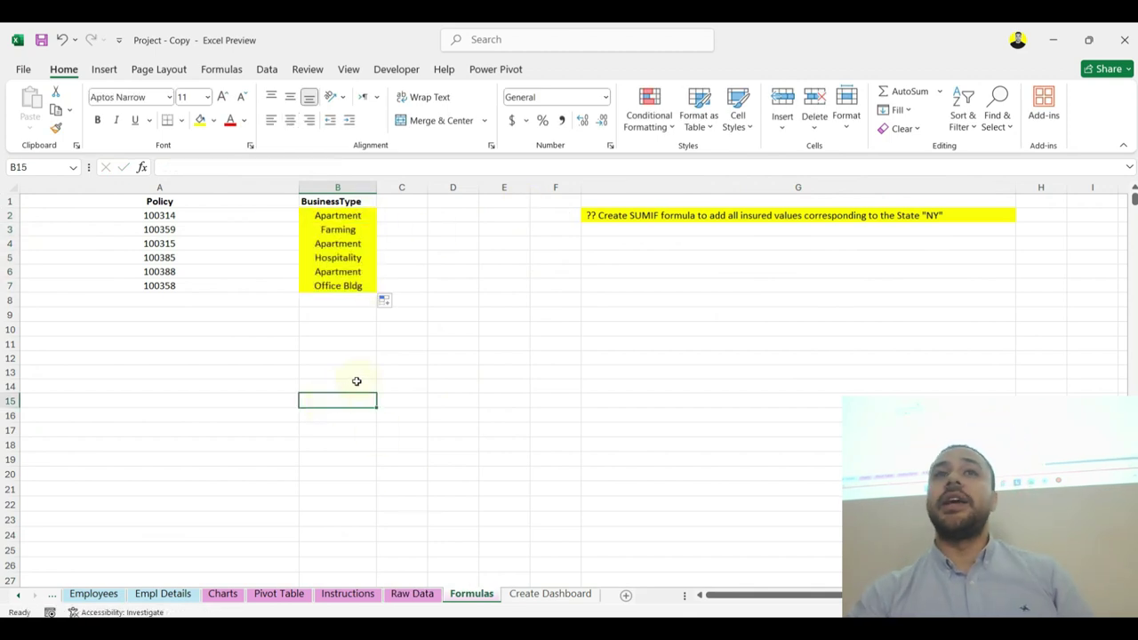
Step: Check the results against Raw Data and read the SUMIF instruction in G2
click(412, 594)
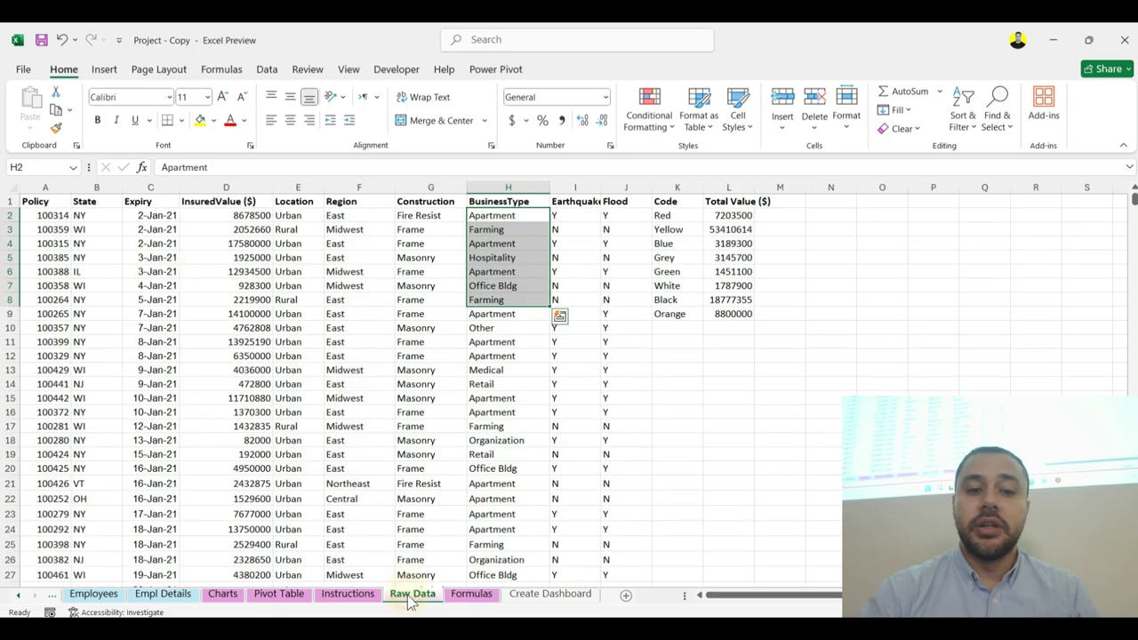
click(348, 595)
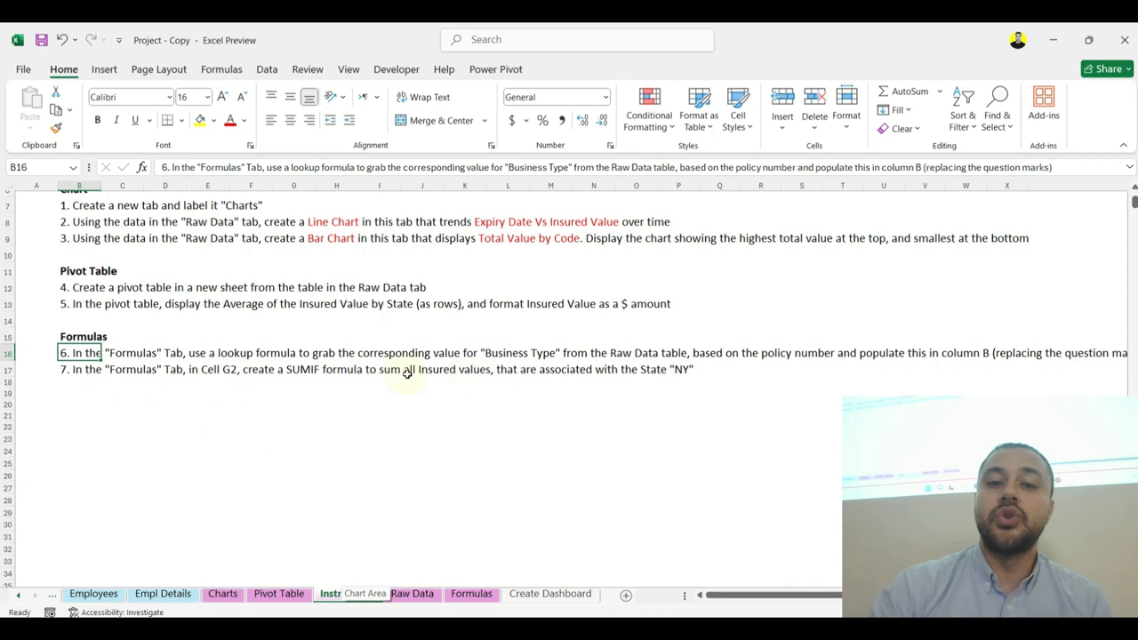
click(418, 594)
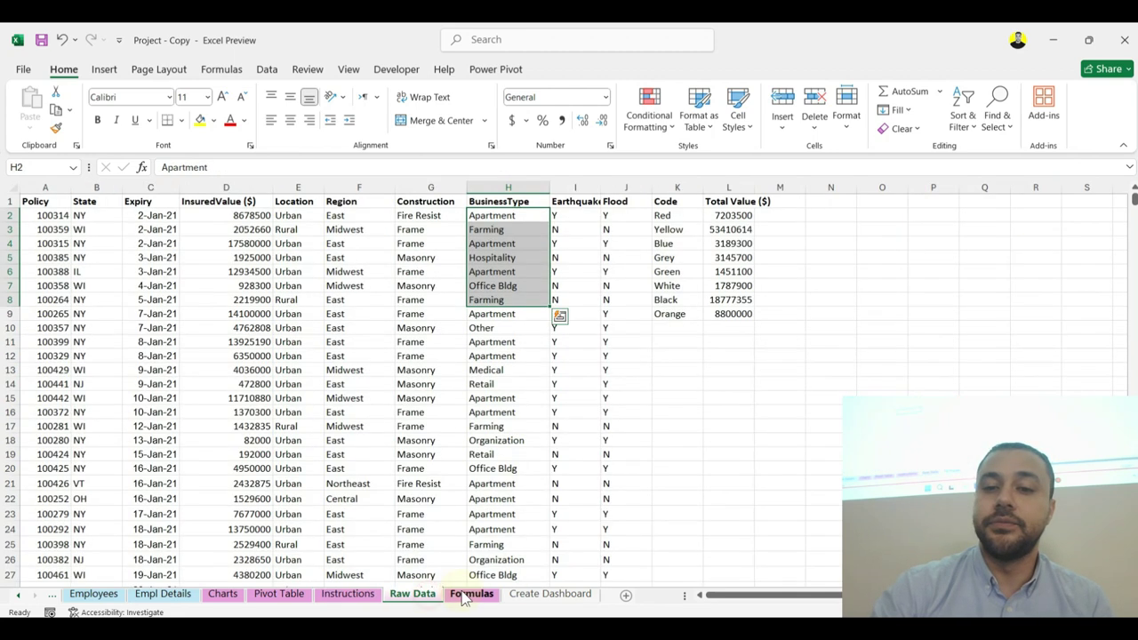
click(471, 594)
click(683, 207)
click(681, 219)
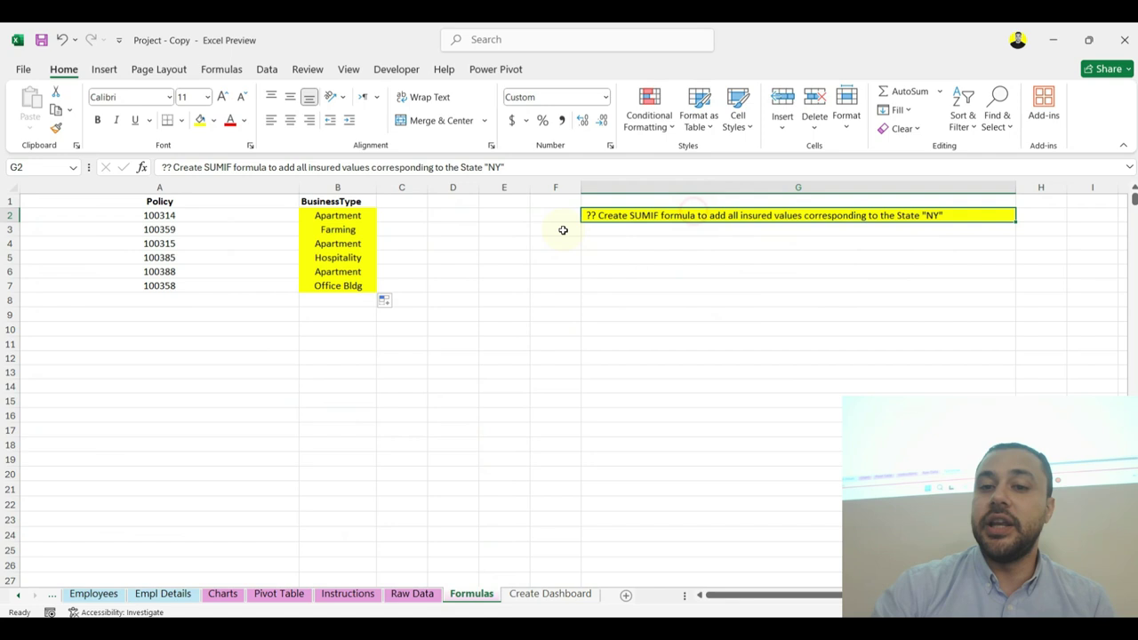
Step: In G3, SUMIF Raw Data's InsuredValue ($) column where State is "NY"
click(870, 231)
text(=sumif)
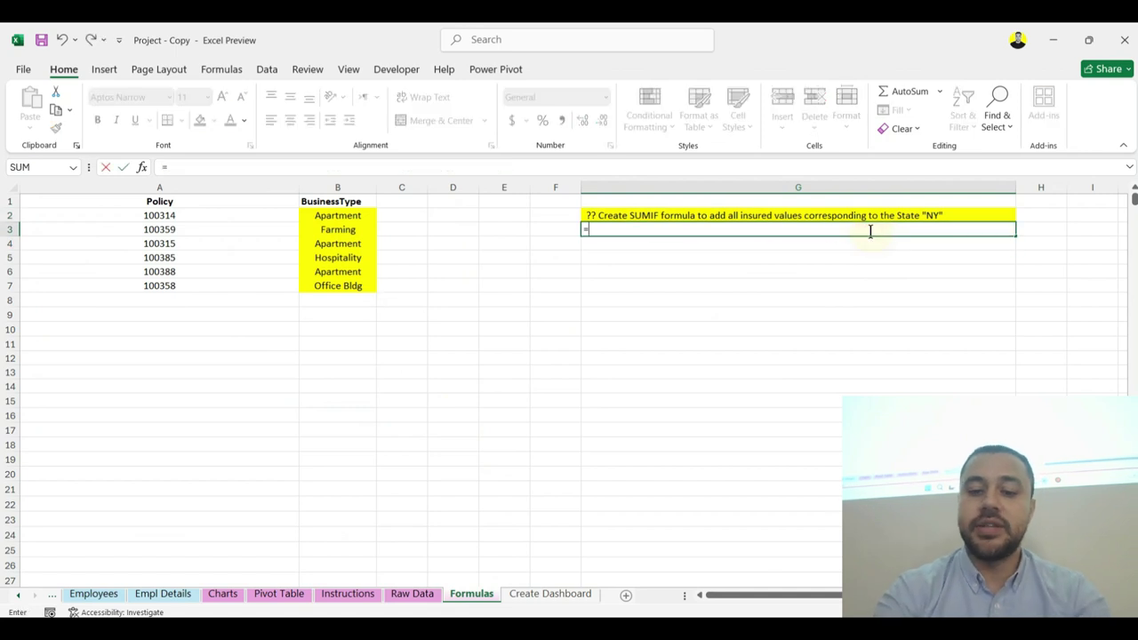
key(Tab)
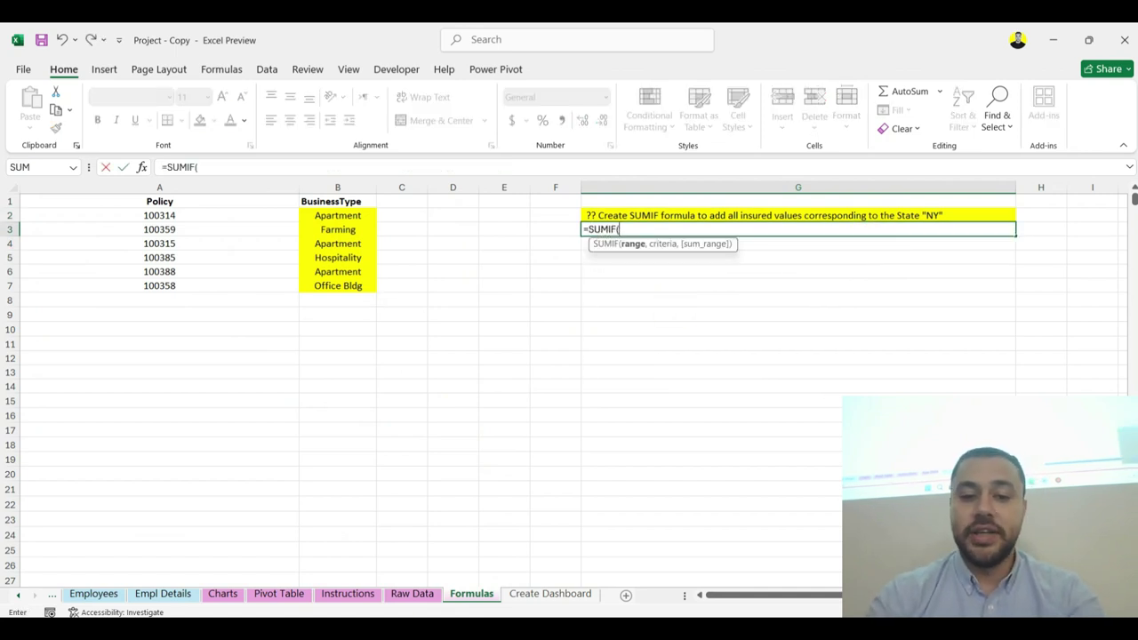
click(411, 594)
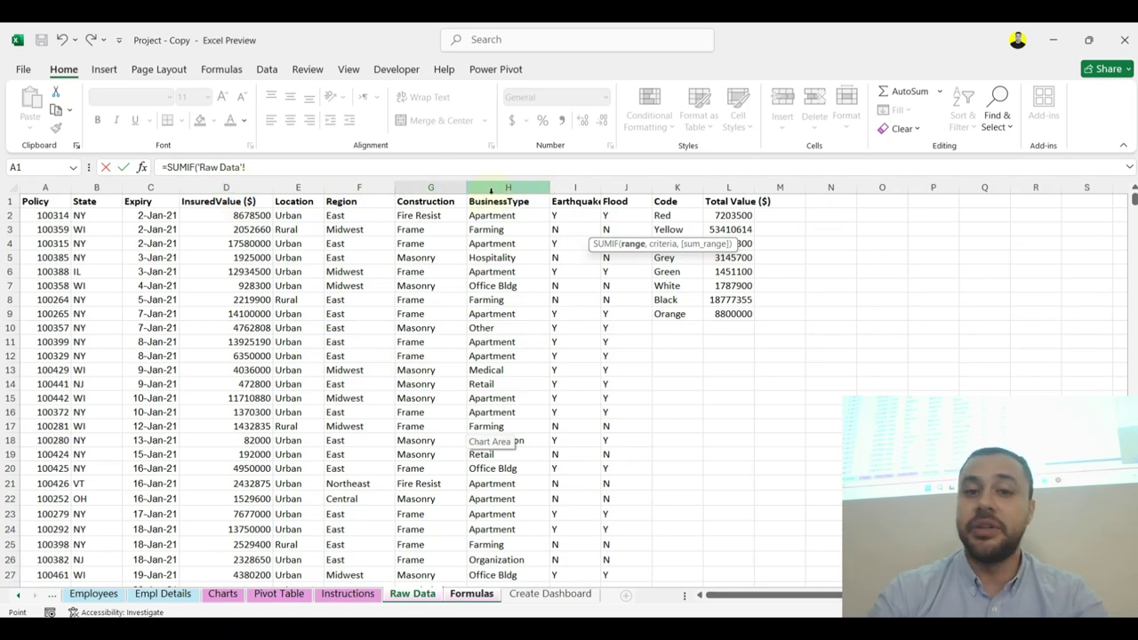
click(86, 187)
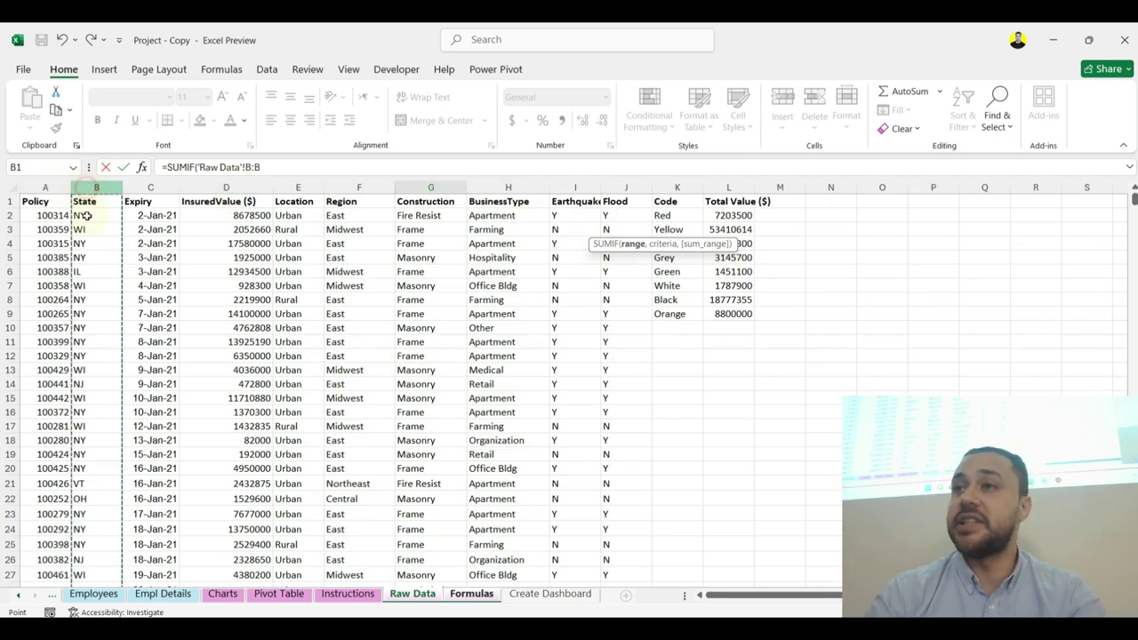
text(,)
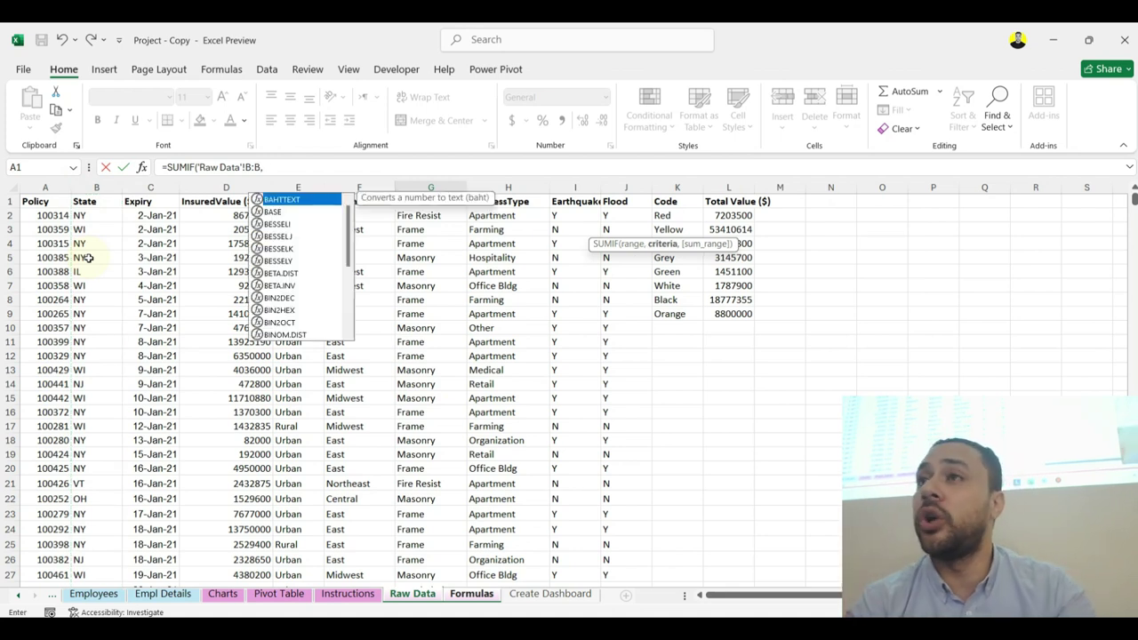
text("N)
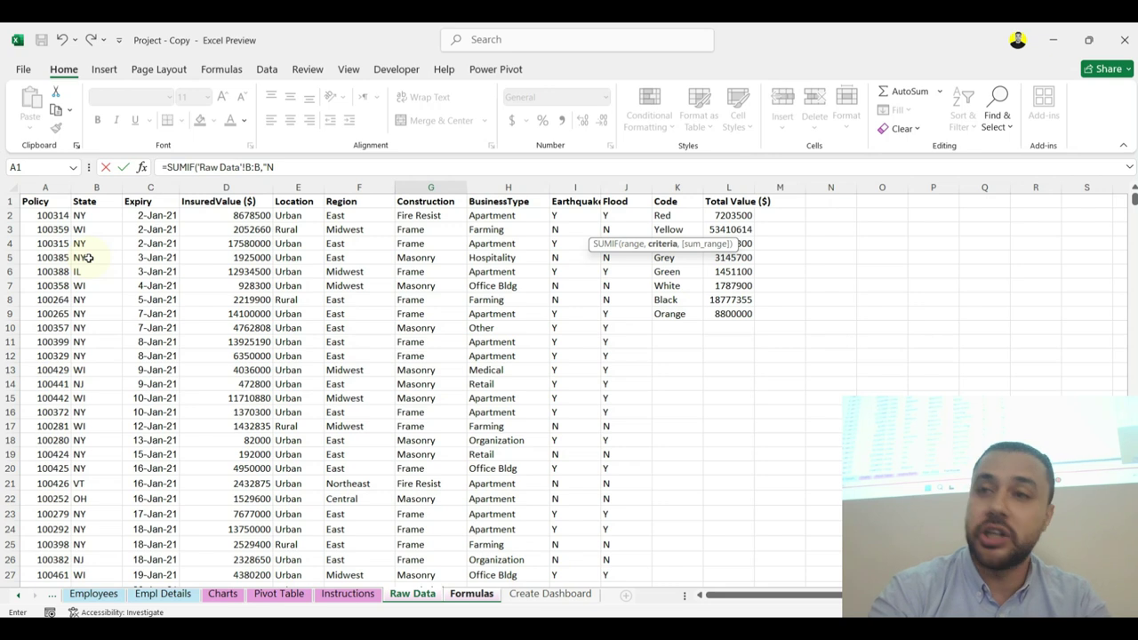
text(Y)
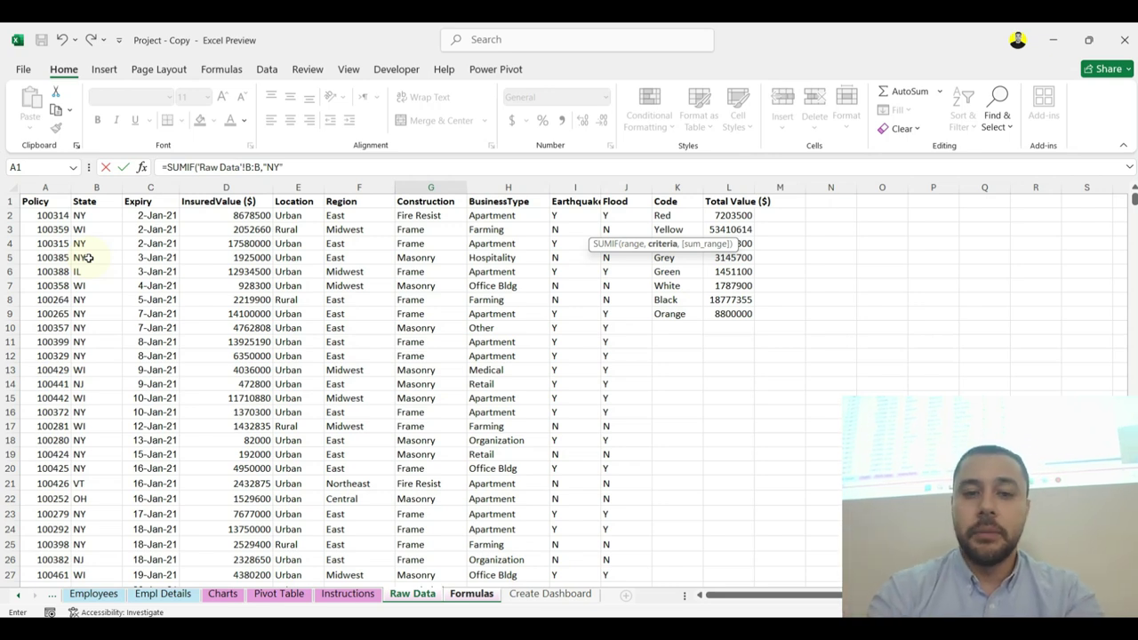
text(",)
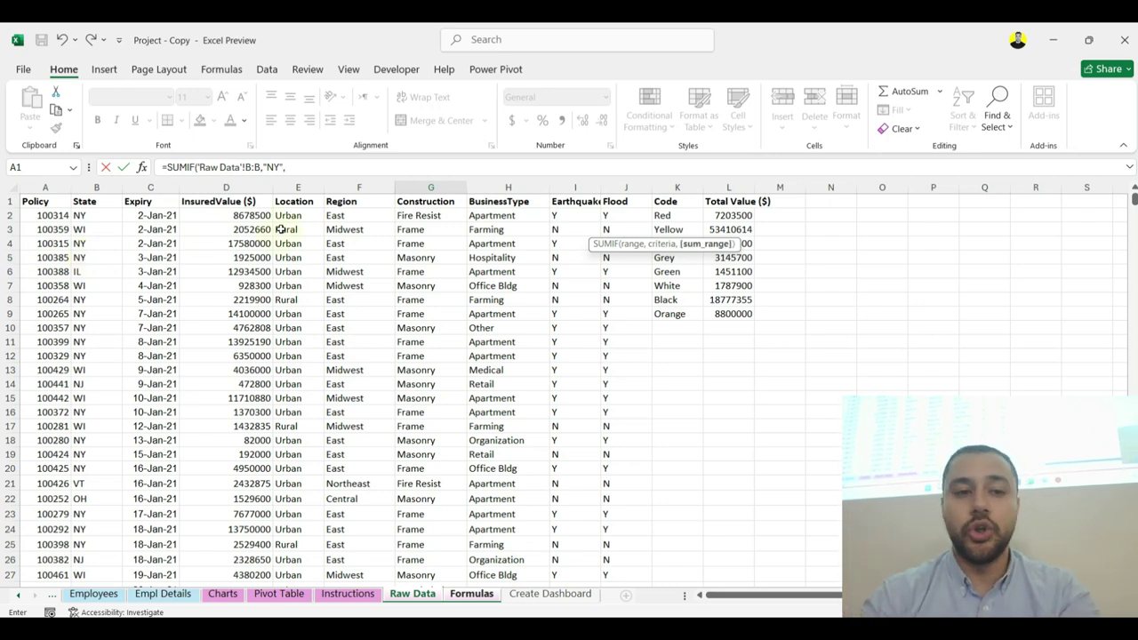
click(258, 187)
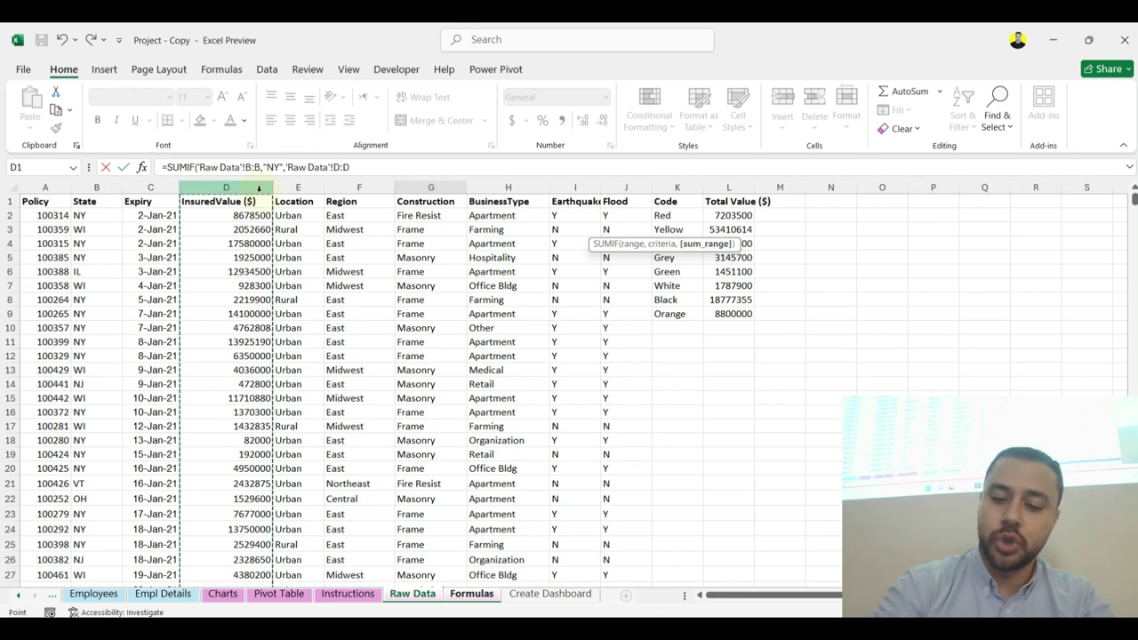
key(Return)
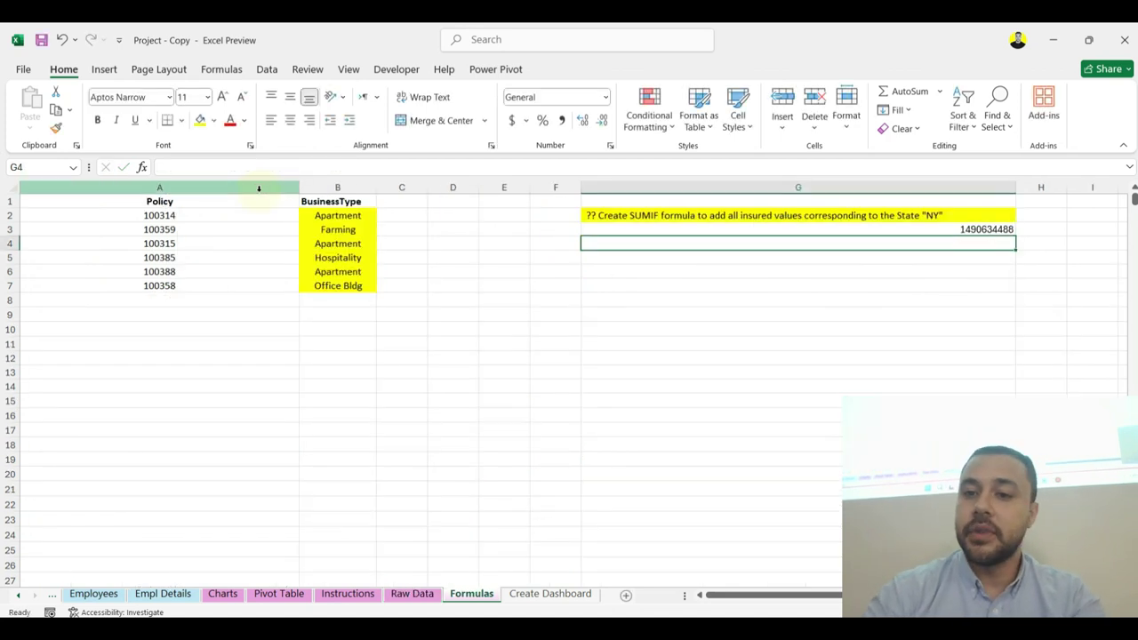
Step: Center the NY total 1,490,634,488.00 in G3, format it as dollars, and go to Create Dashboard
click(886, 232)
click(290, 119)
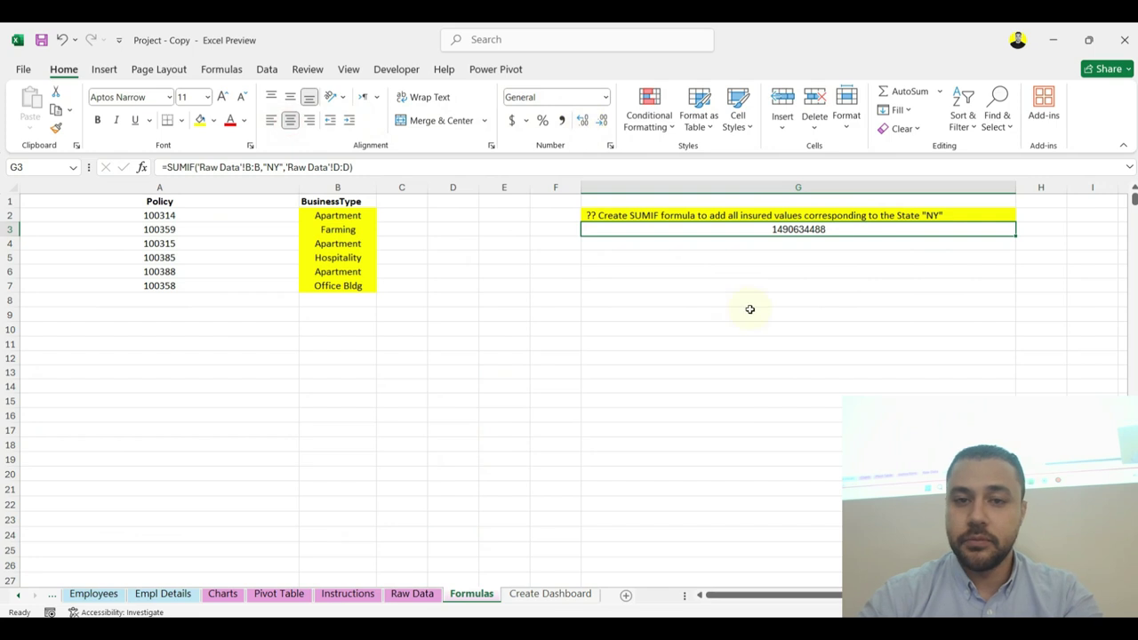
click(519, 122)
click(643, 325)
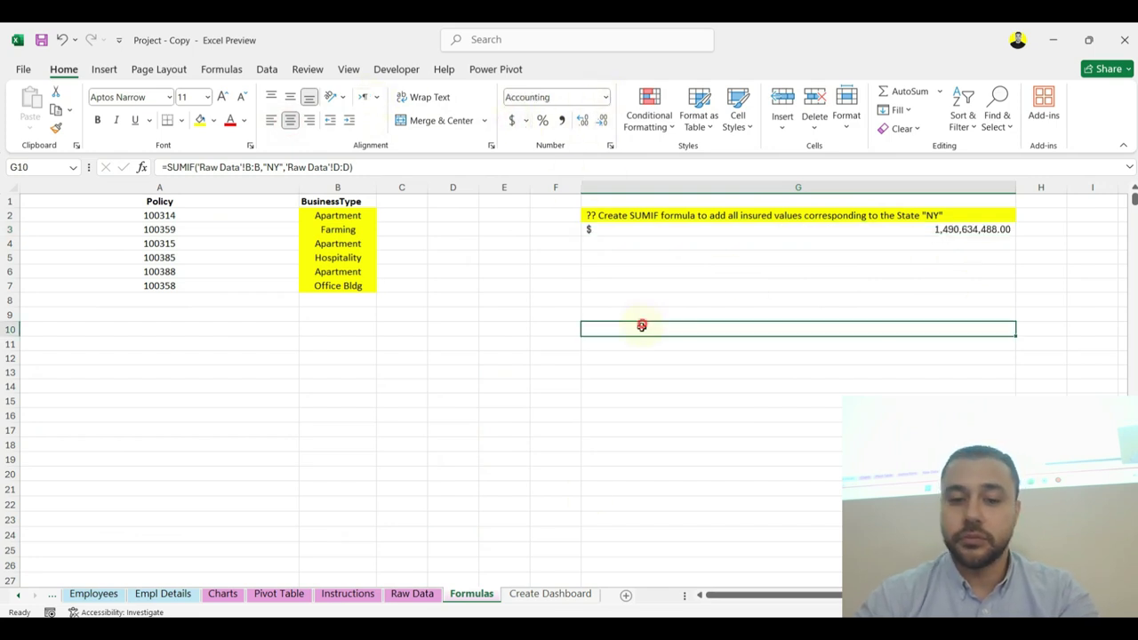
click(533, 595)
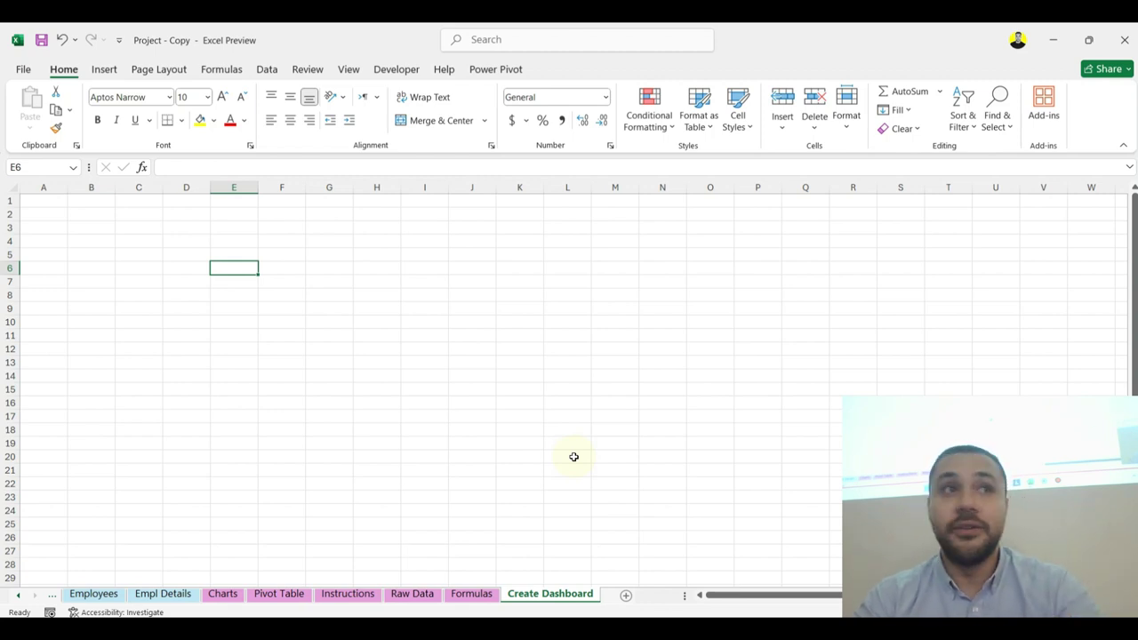
Step: Select cells G11 and L14 on the empty Create Dashboard sheet
click(327, 340)
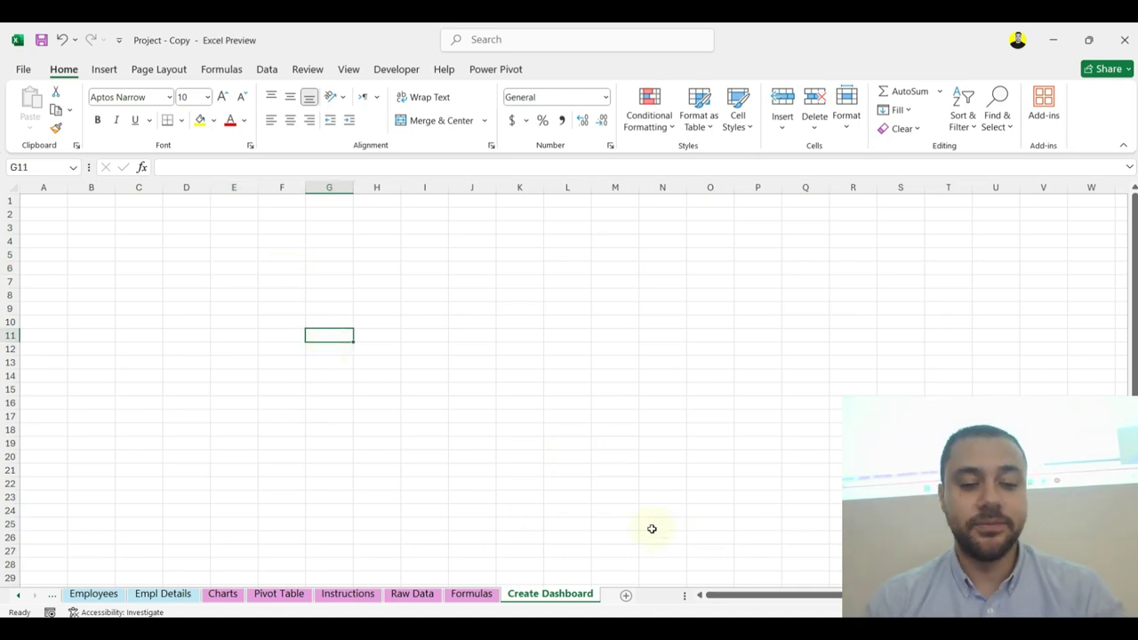
key(Right)
click(559, 369)
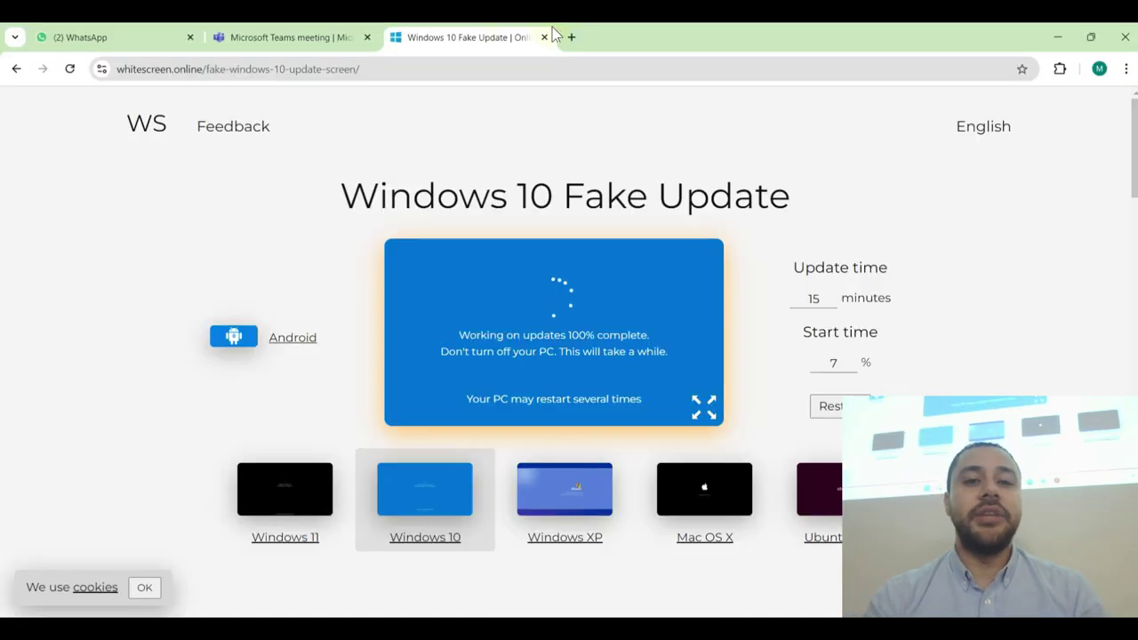
Step: Go to Kaggle datasets in a new browser tab and rerun the 'sales' search
click(571, 36)
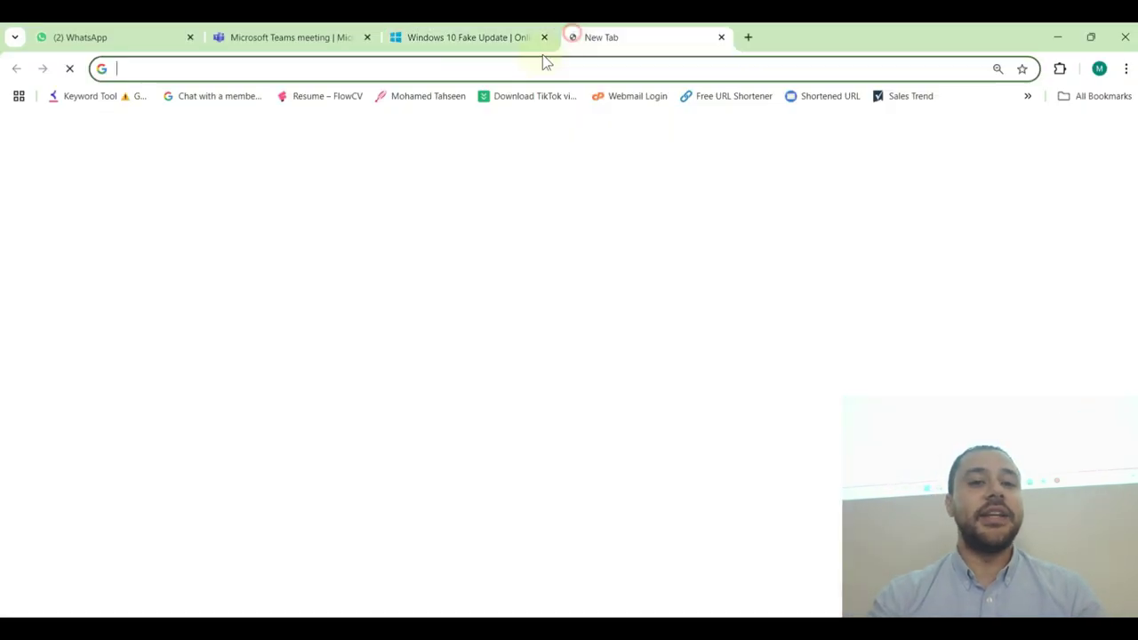
click(540, 60)
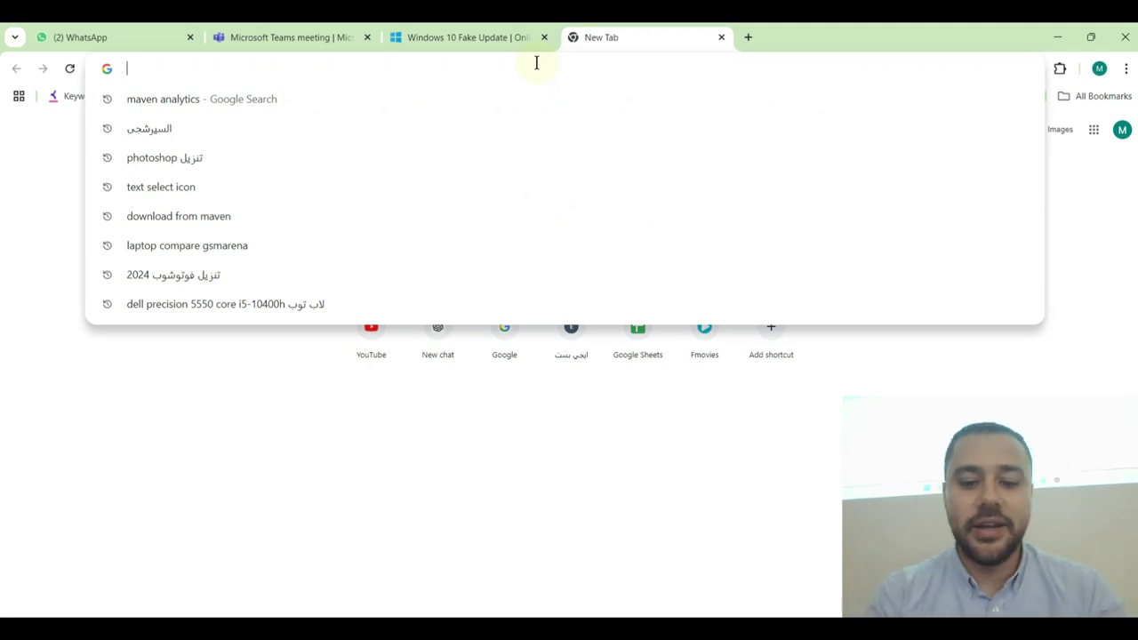
text(ka)
key(Return)
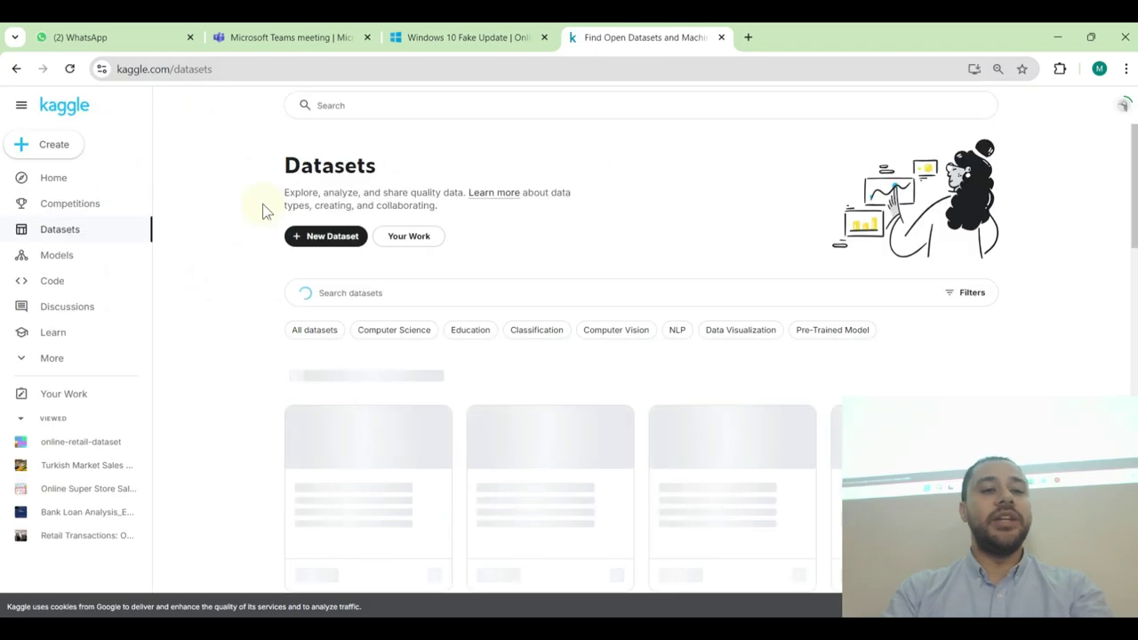
click(364, 106)
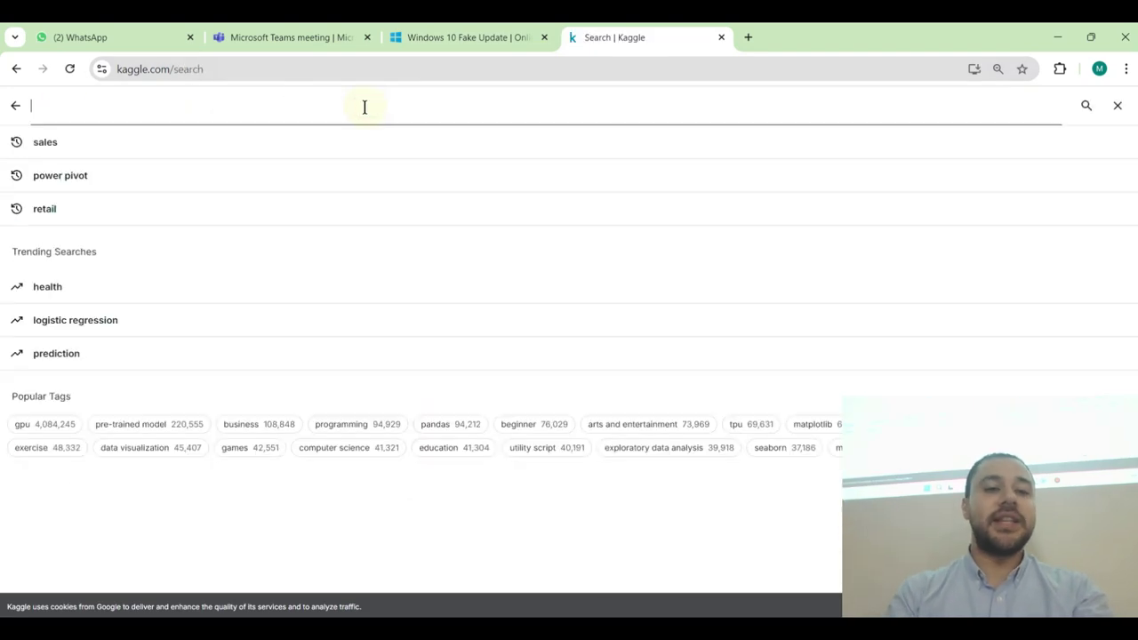
click(140, 143)
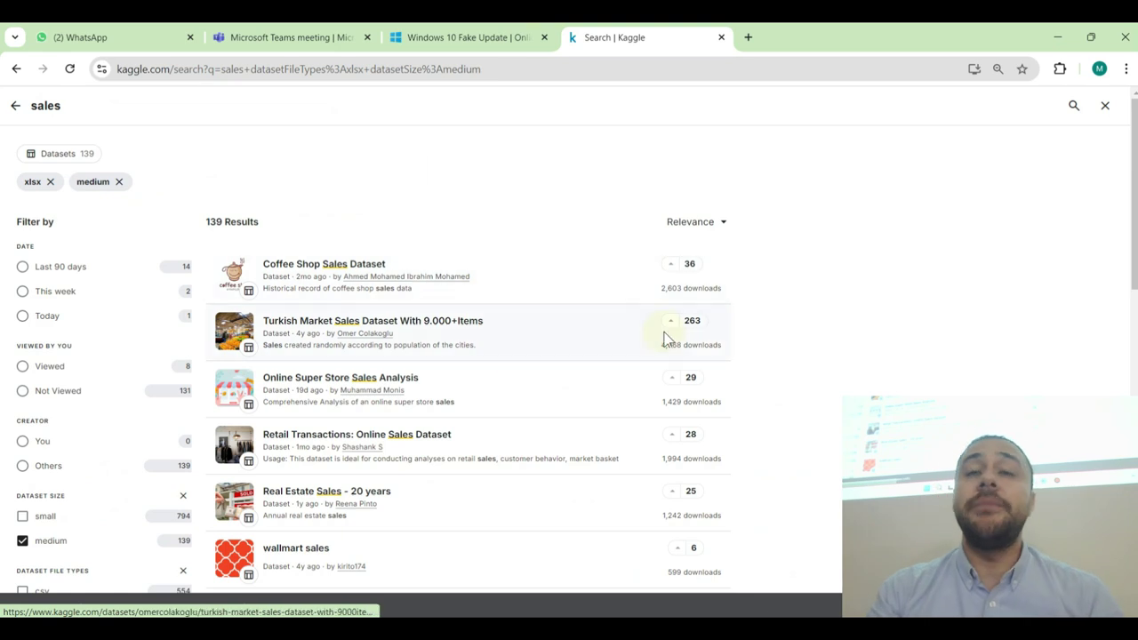
Step: Filter the sales results to small CSV datasets, dropping xlsx and medium, and browse them
scroll(471, 283, down, 2)
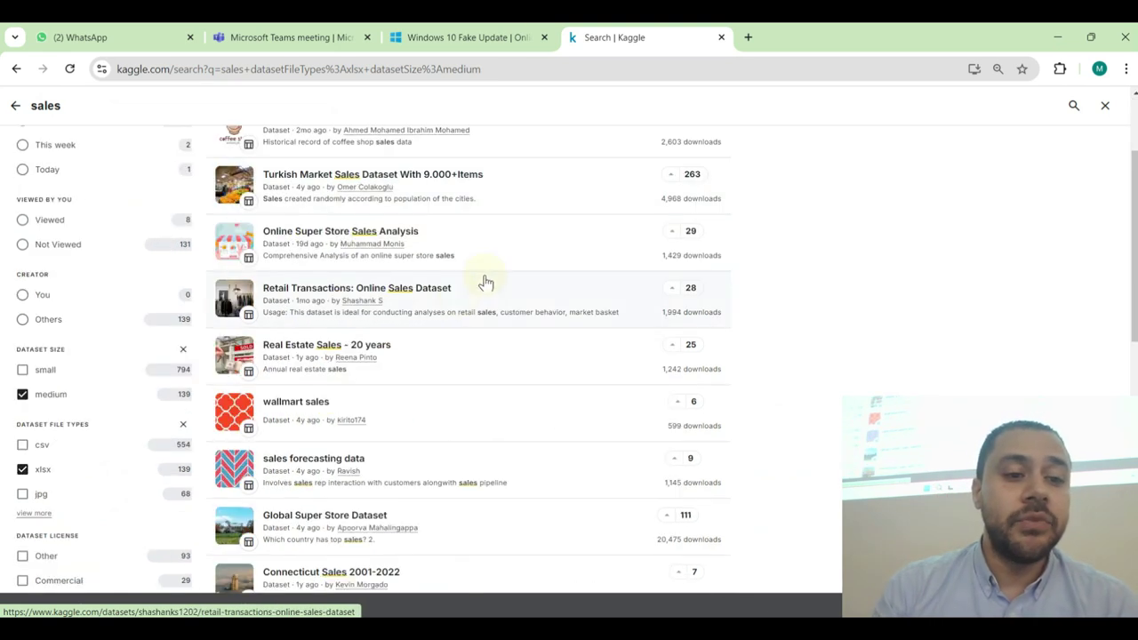
scroll(363, 208, up, 2)
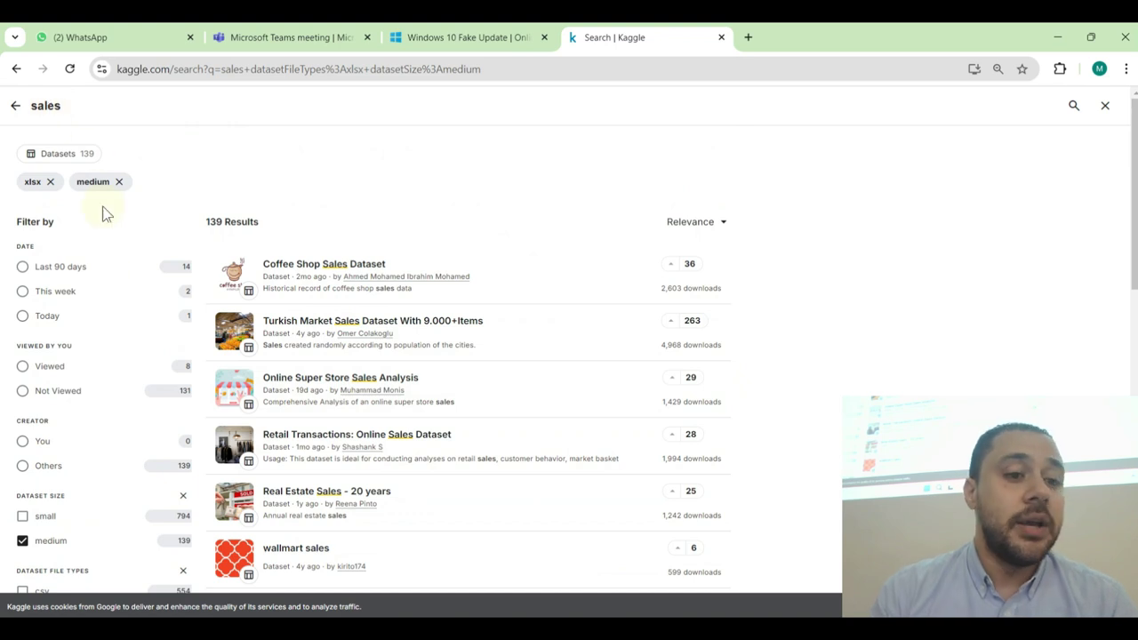
scroll(113, 327, down, 2)
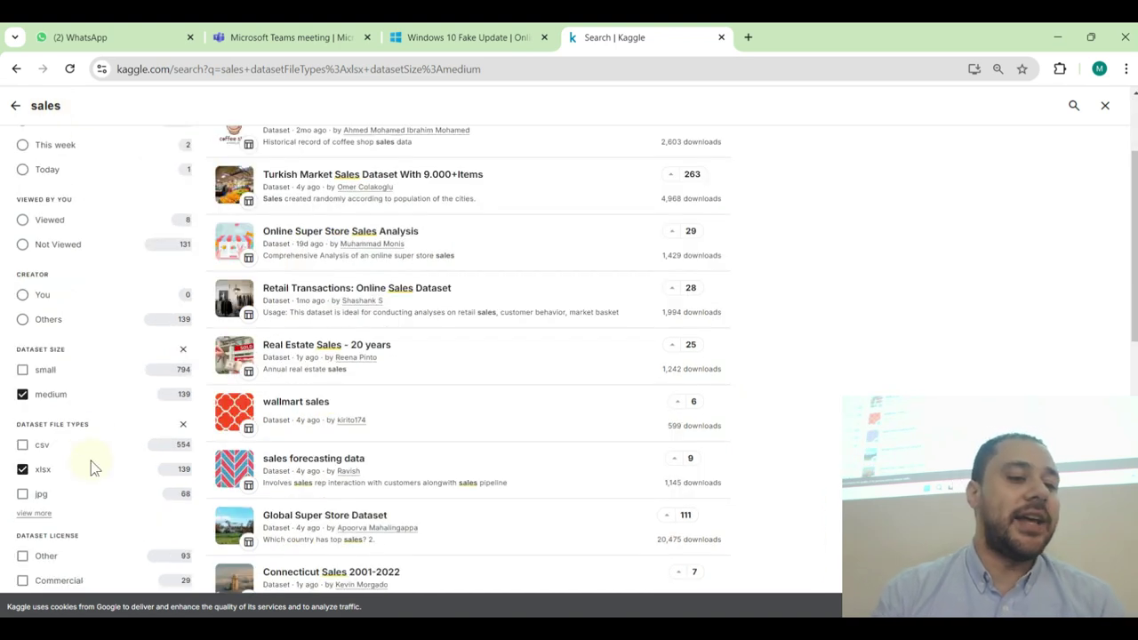
click(22, 471)
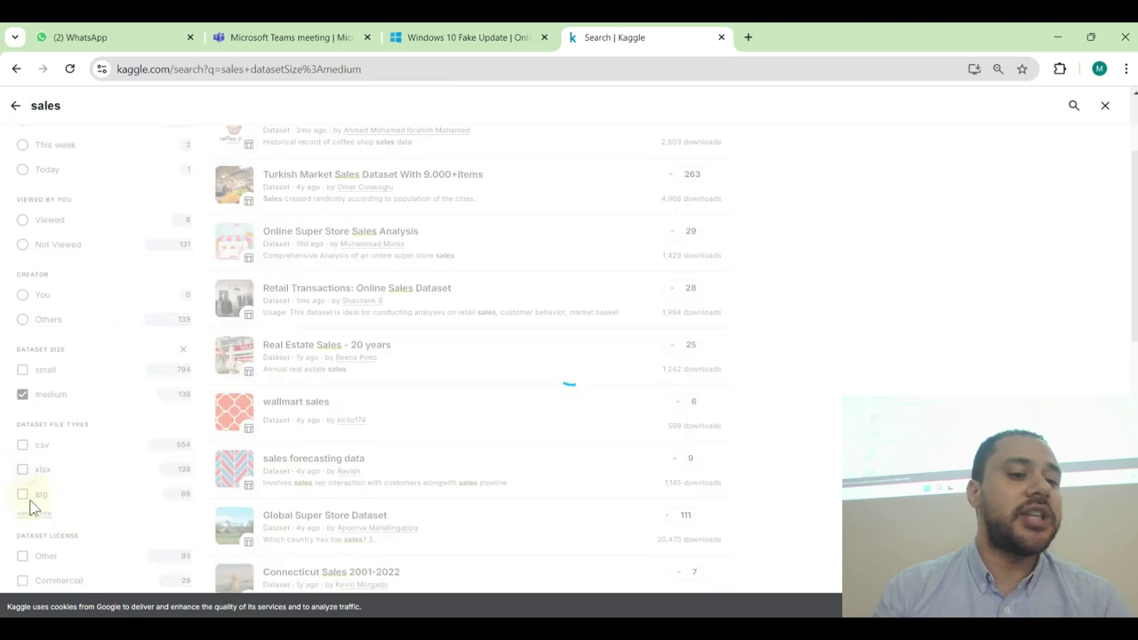
scroll(86, 500, down, 3)
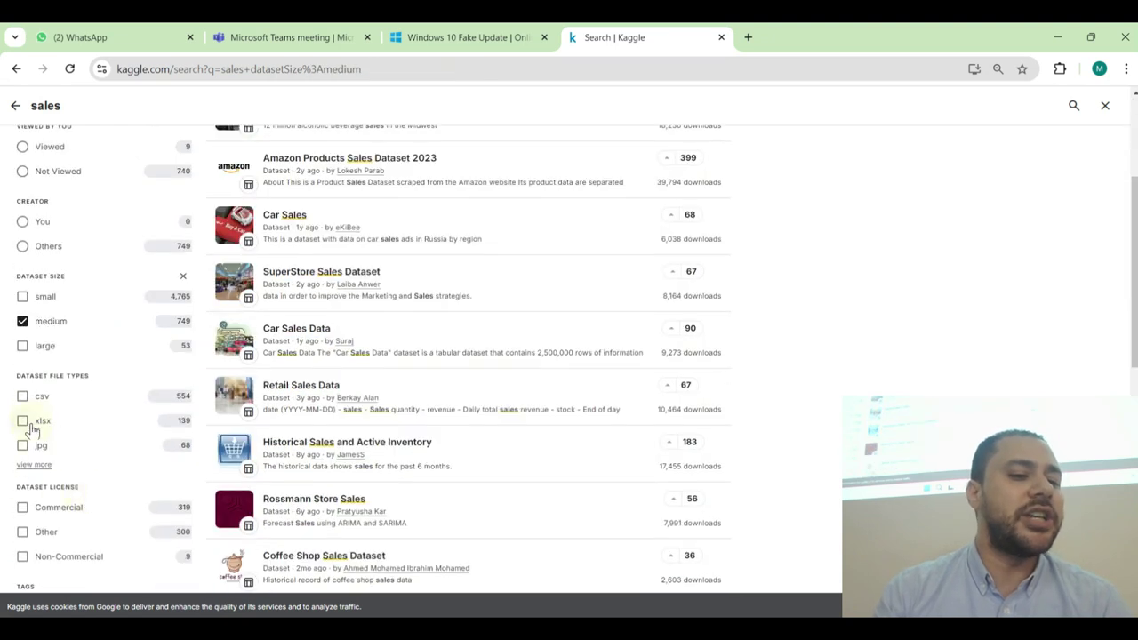
click(23, 296)
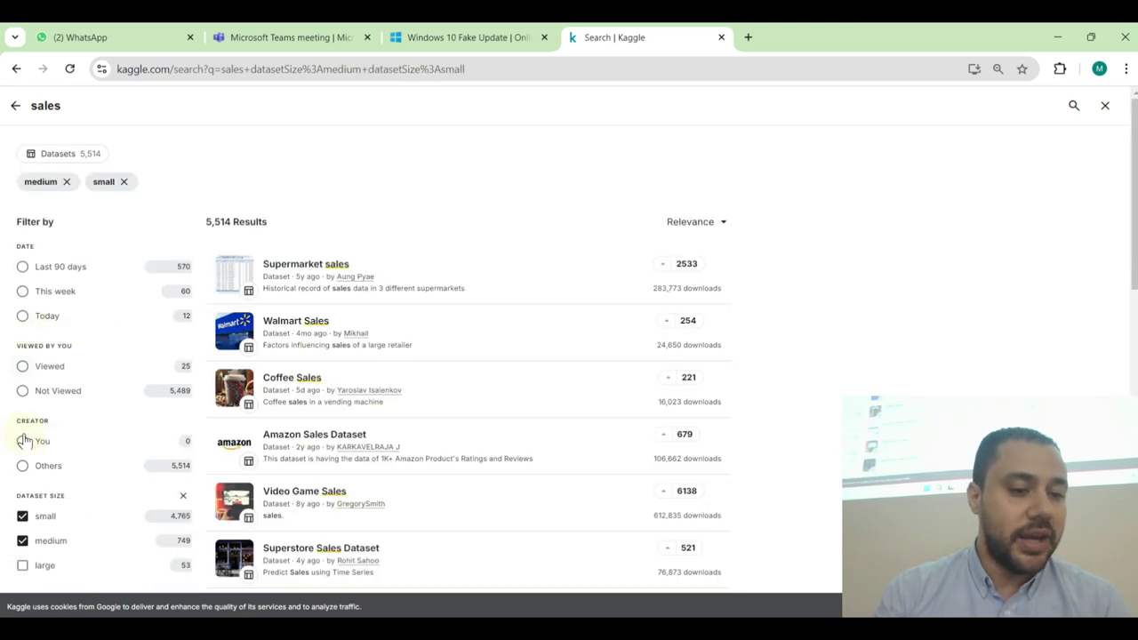
scroll(29, 394, down, 3)
click(22, 321)
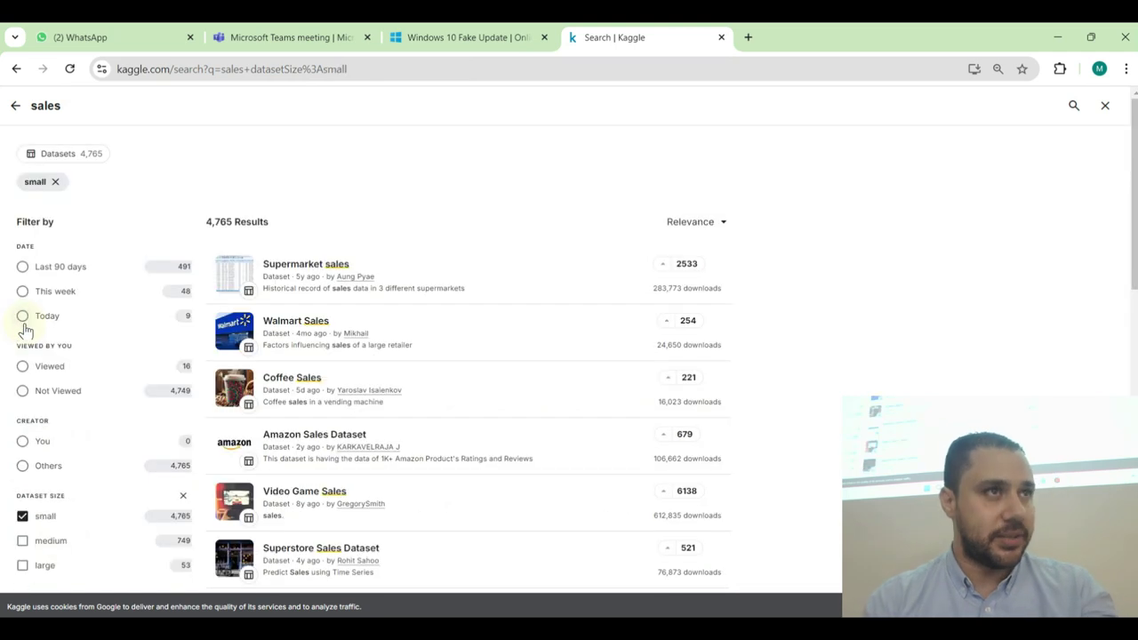
scroll(40, 487, down, 3)
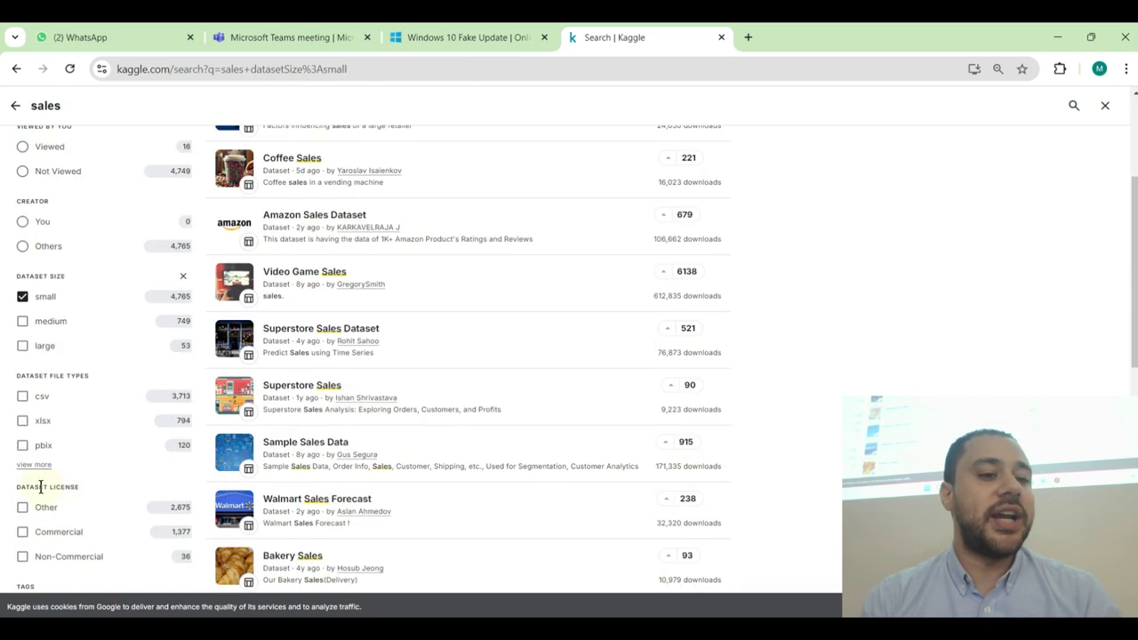
click(22, 396)
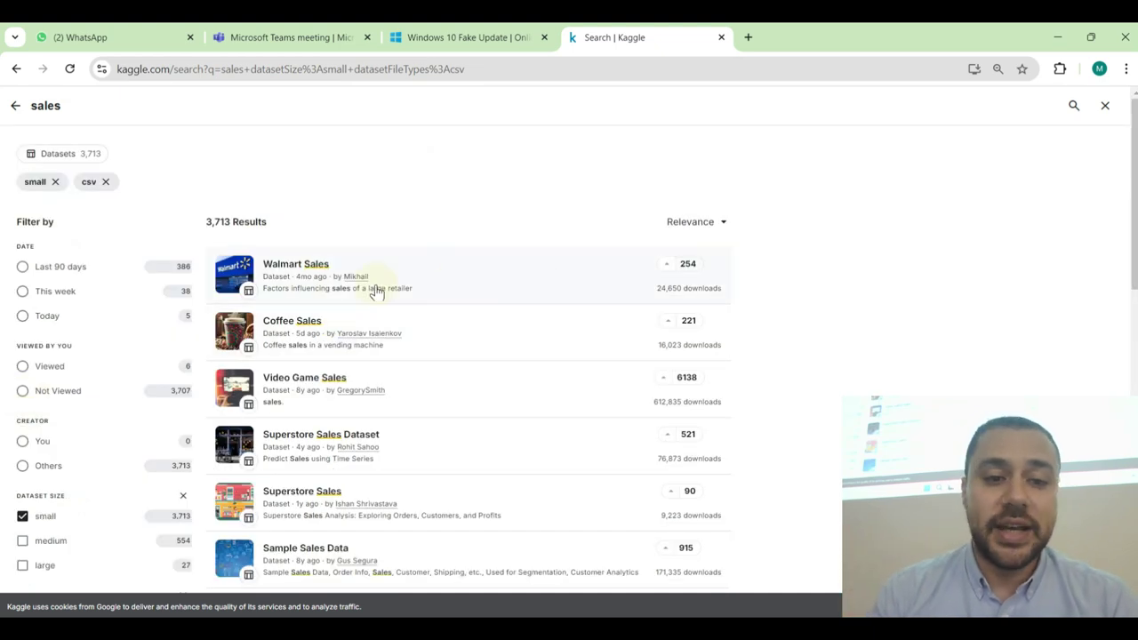
scroll(477, 343, down, 3)
scroll(464, 312, down, 3)
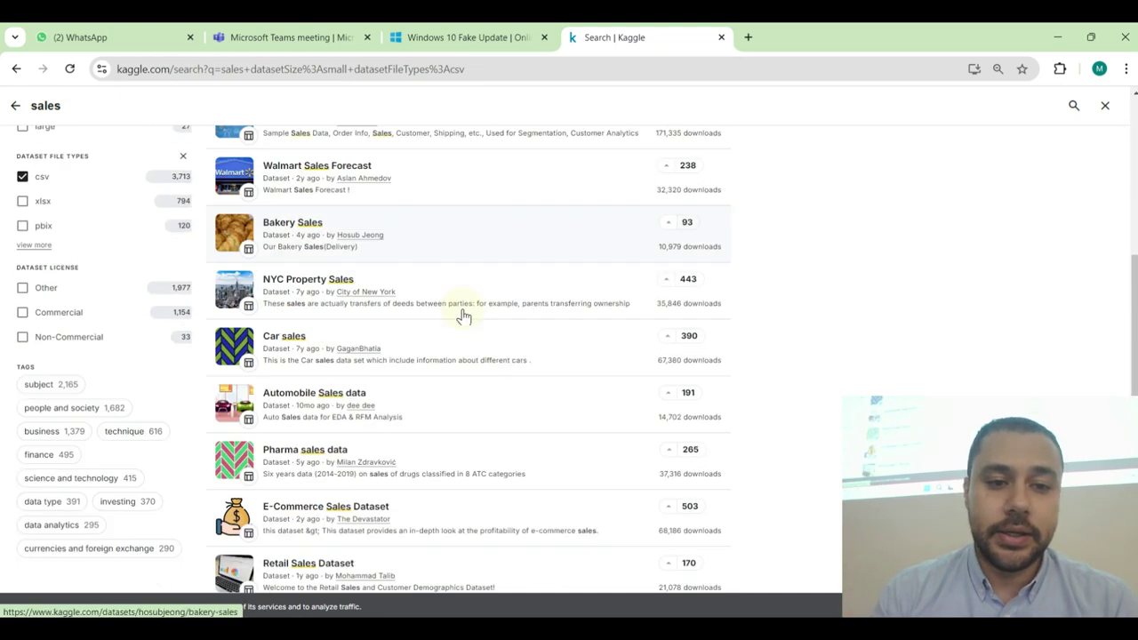
scroll(458, 344, down, 1)
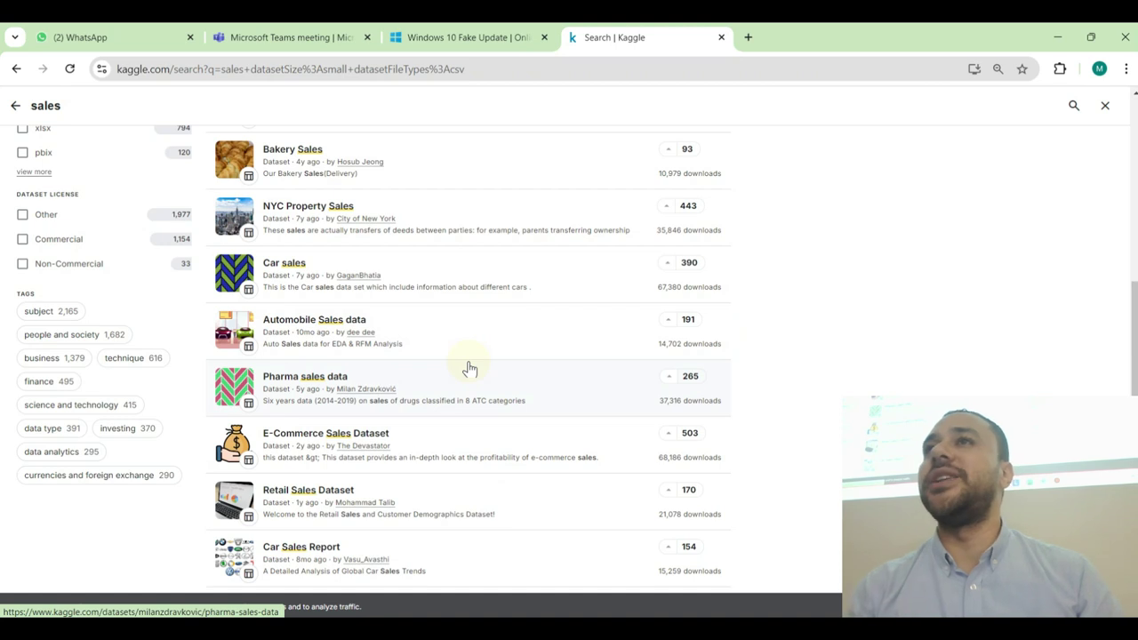
scroll(470, 368, up, 3)
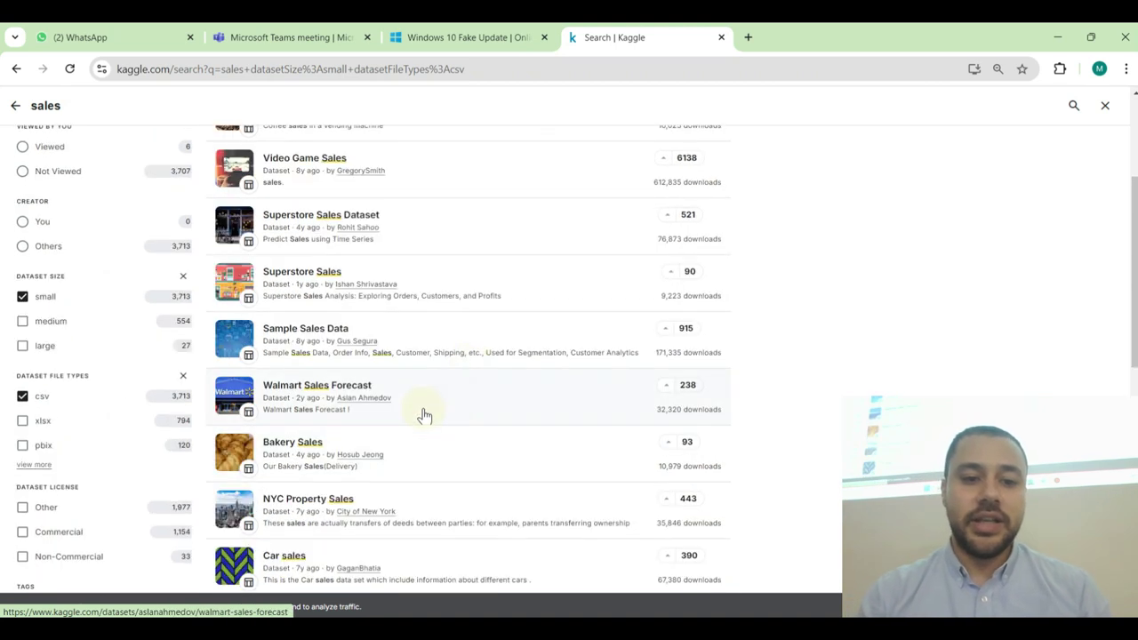
scroll(427, 355, up, 2)
scroll(426, 355, down, 5)
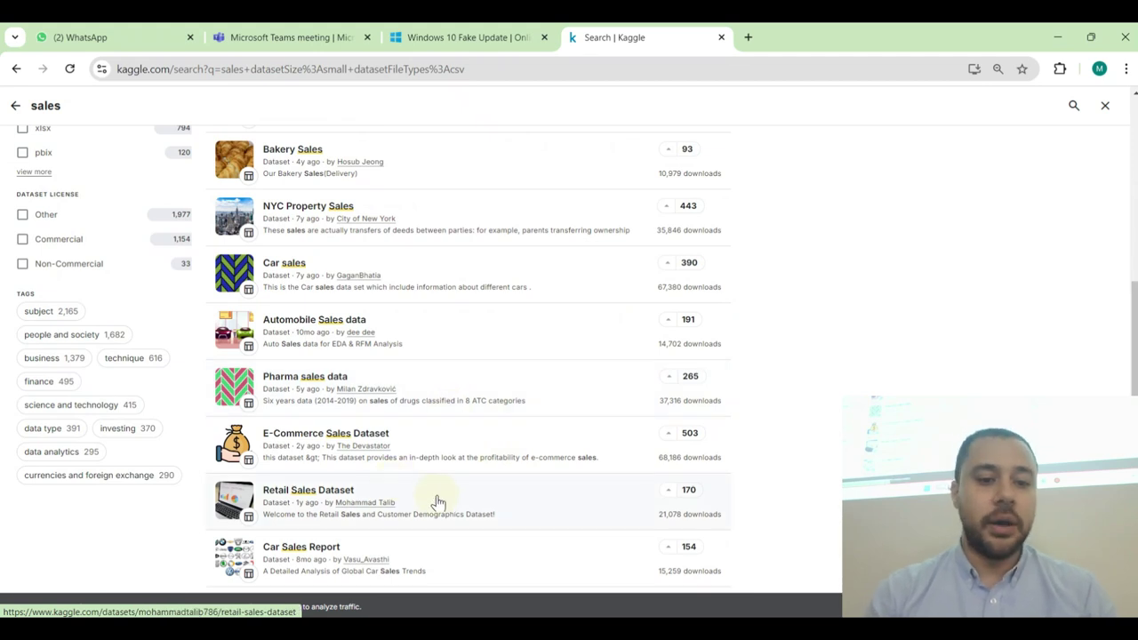
Step: Download the Retail Sales Dataset as archive.zip to the Desktop and show its folder
click(459, 503)
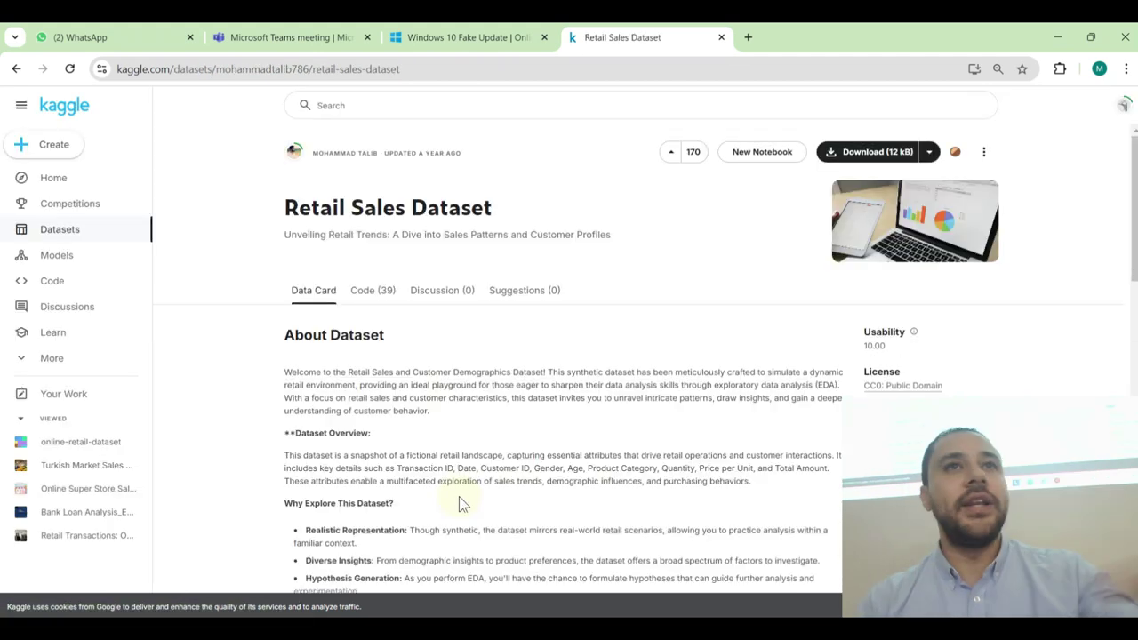
click(875, 157)
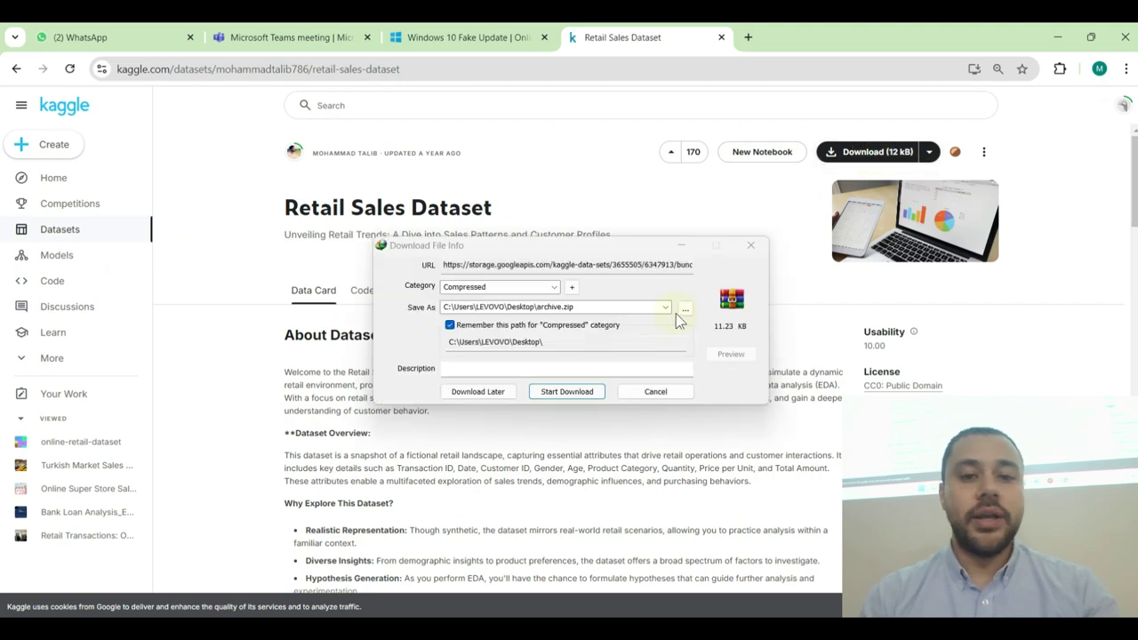
click(685, 309)
click(428, 397)
click(741, 551)
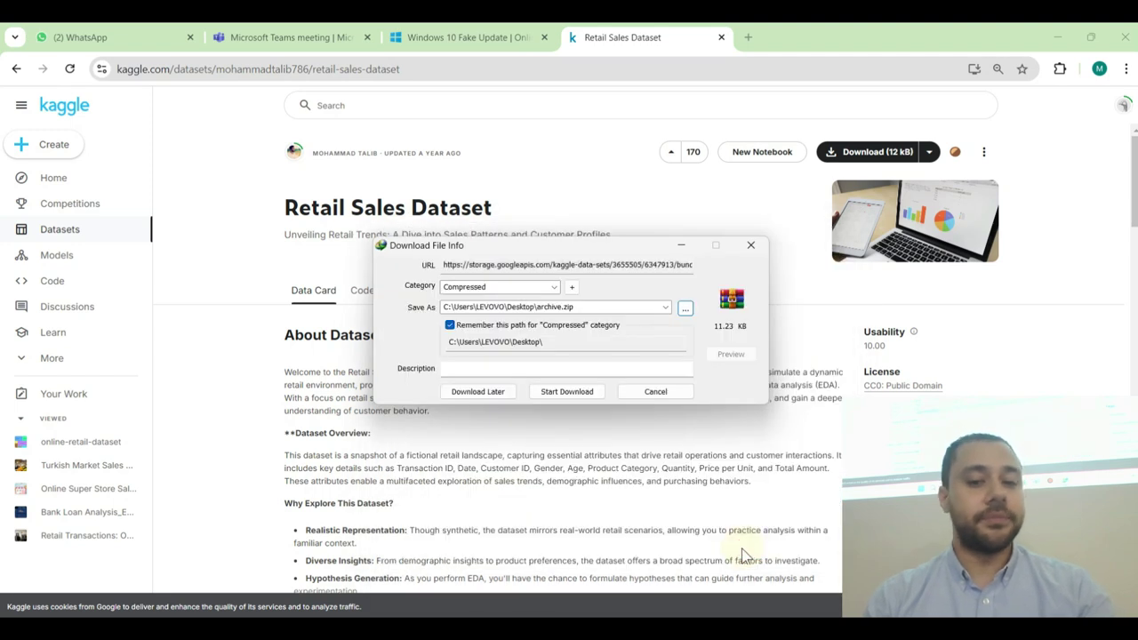
click(566, 391)
click(595, 373)
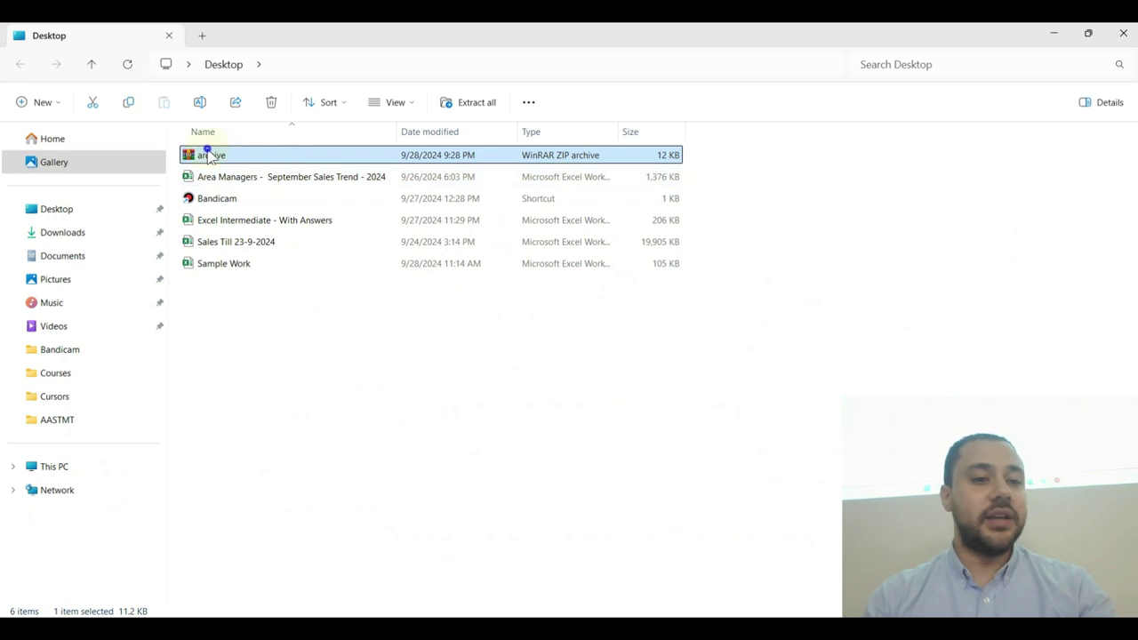
Step: Extract archive.zip into an archive folder and open retail_sales_dataset from it in Excel
right_click(210, 157)
click(312, 392)
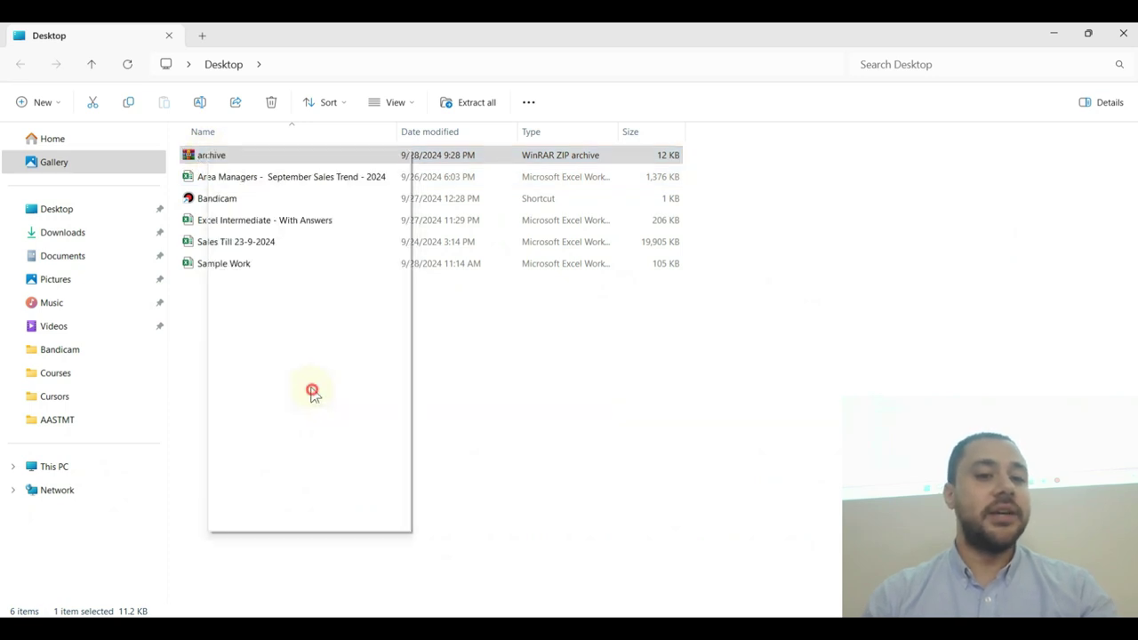
click(275, 244)
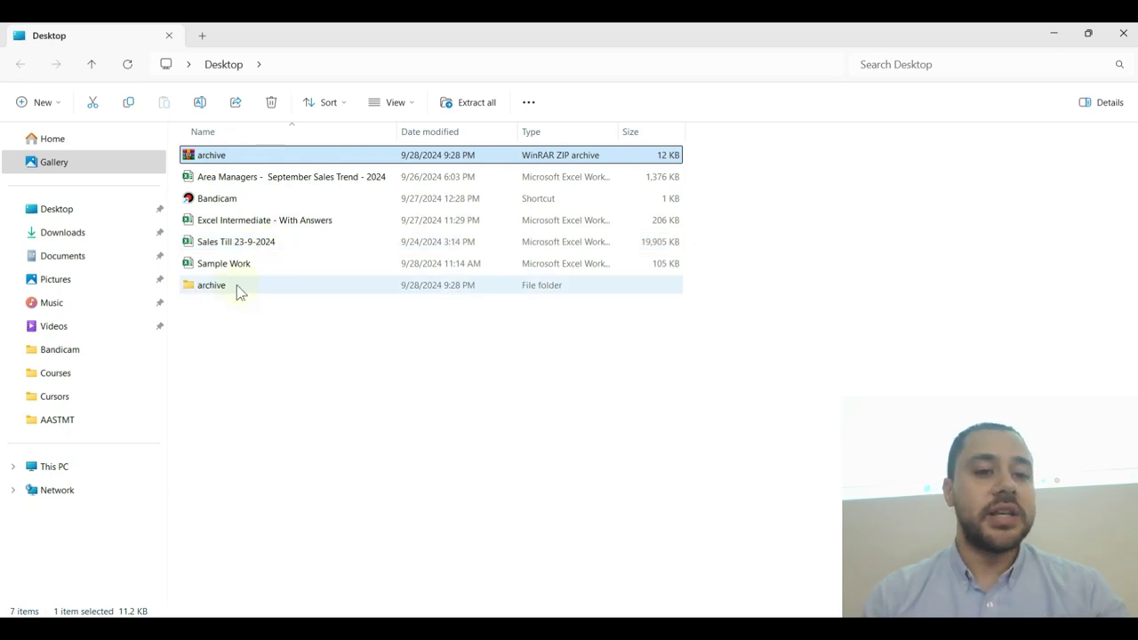
double_click(236, 285)
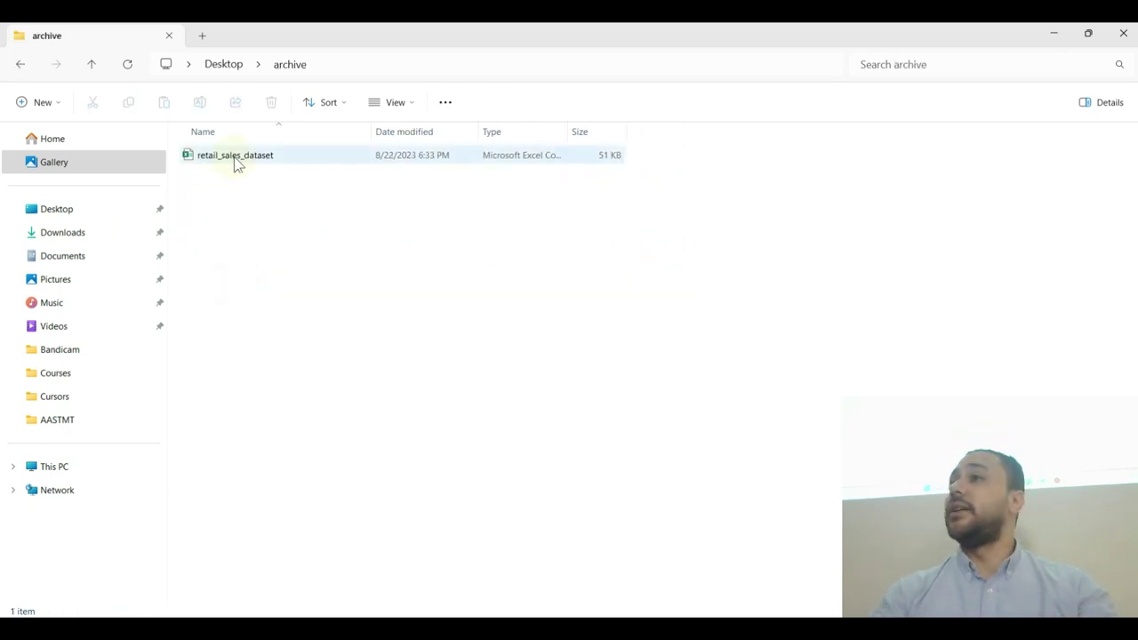
click(236, 157)
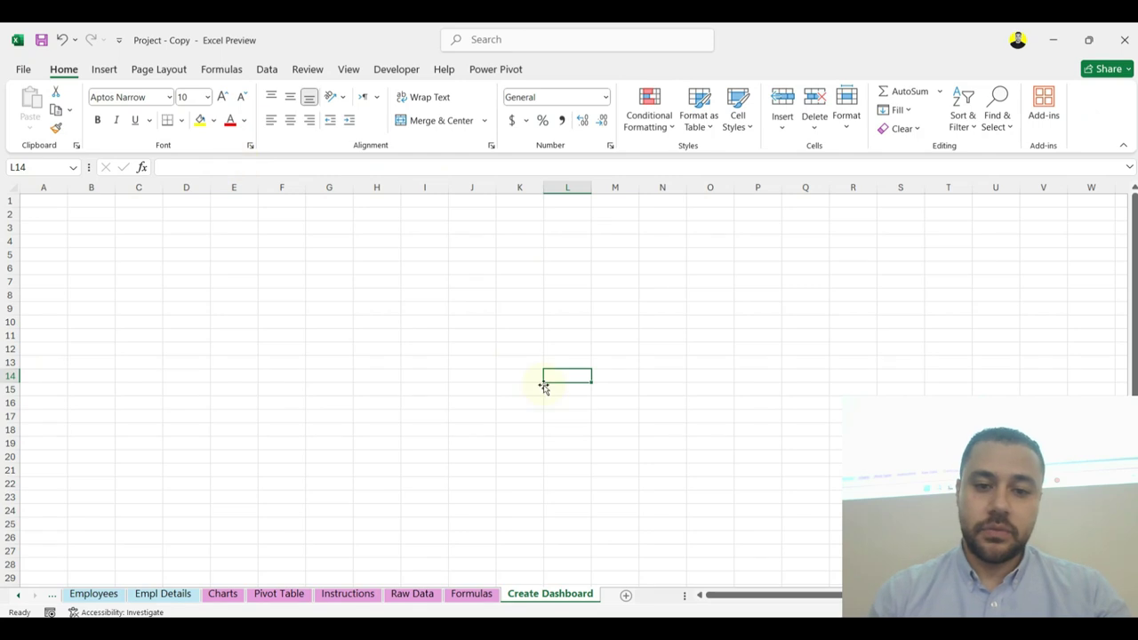
Step: Close the yellow 'Possible data loss' bar on the retail_sales_dataset sheet
click(141, 267)
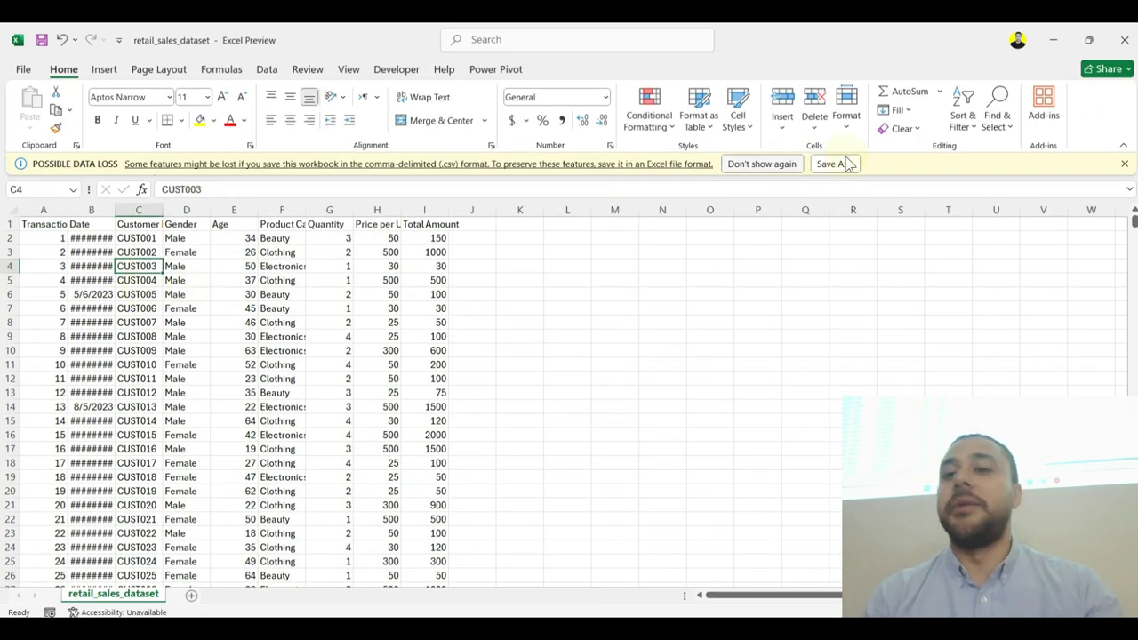
click(1125, 163)
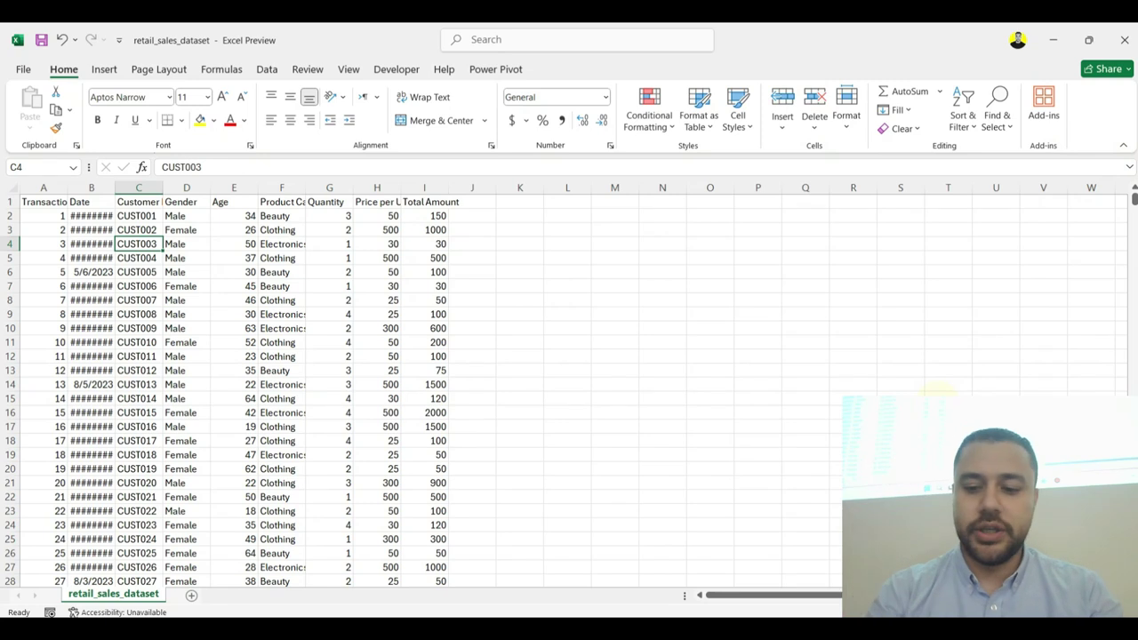
key(super+p)
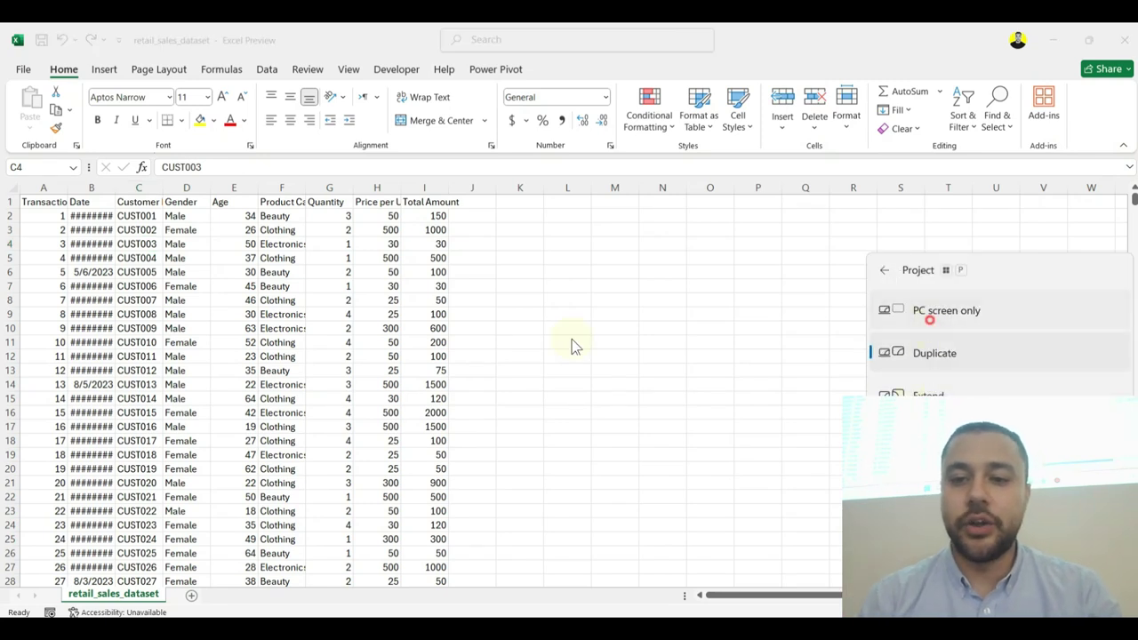
key(Return)
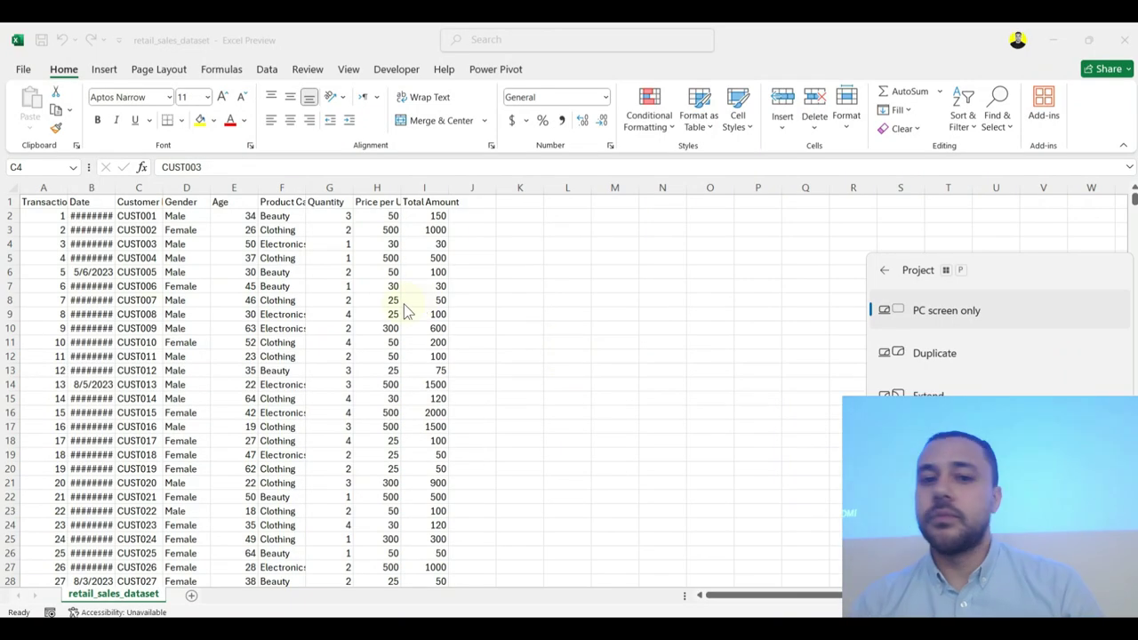
Step: Fit column I to Total Amount and start a comma TEXTJOIN of A2:I2 in J2
click(475, 216)
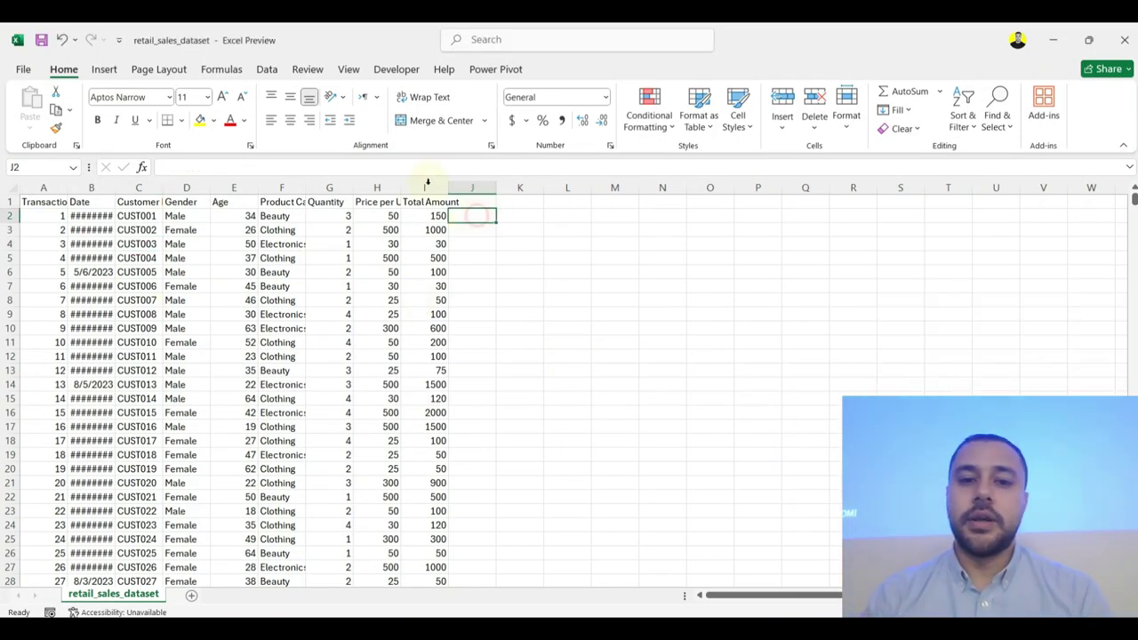
double_click(449, 186)
text(=te)
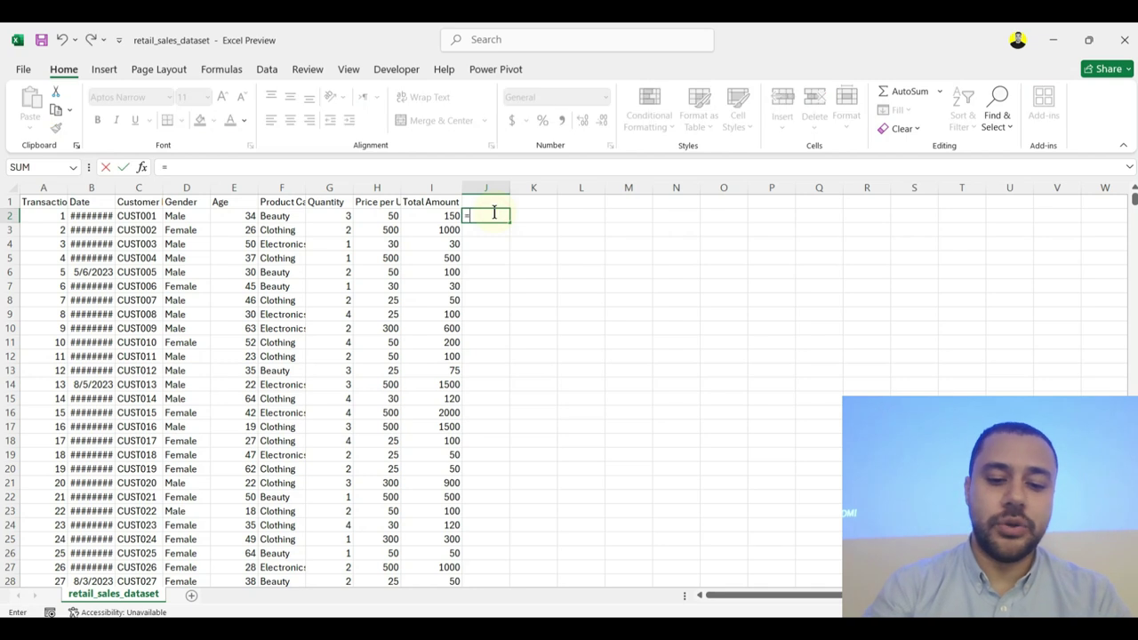
key(Down)
key(Down)
key(Down)
key(Tab)
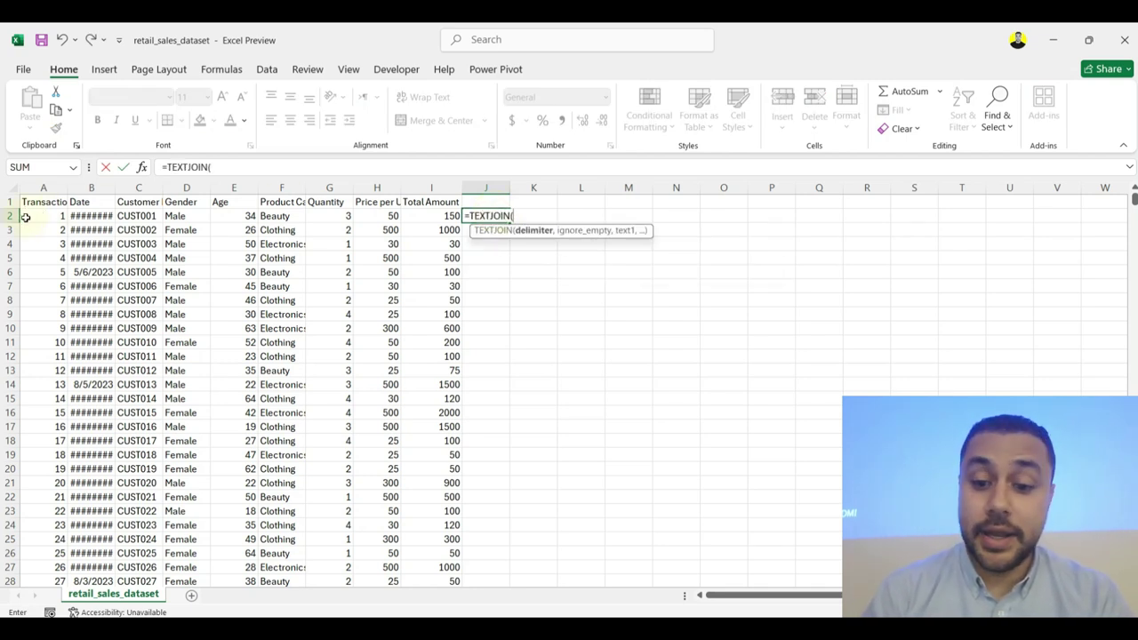
text(",",)
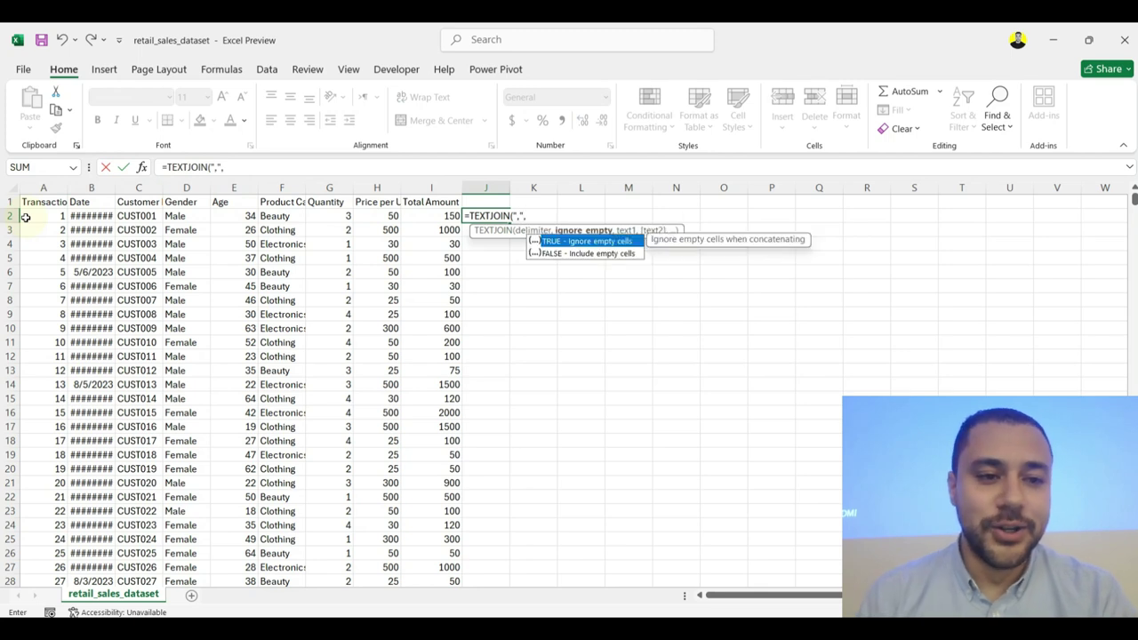
drag(47, 219, 452, 219)
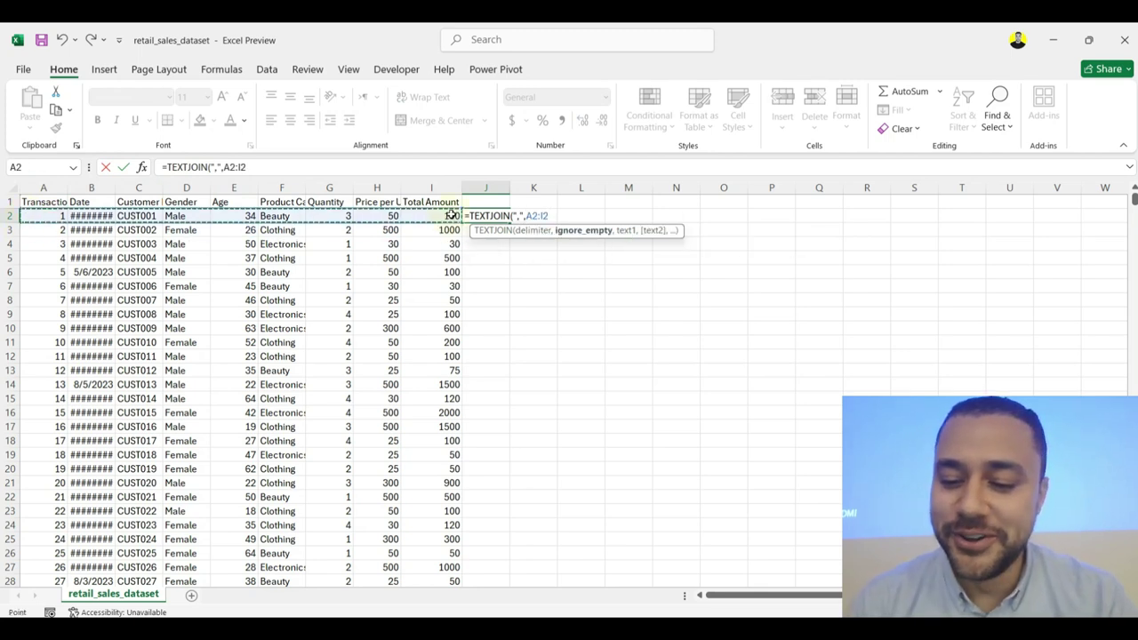
key(Return)
Step: Fix the too-few-arguments errors so J2 holds =TEXTJOIN(",",,A2:I2)
click(575, 368)
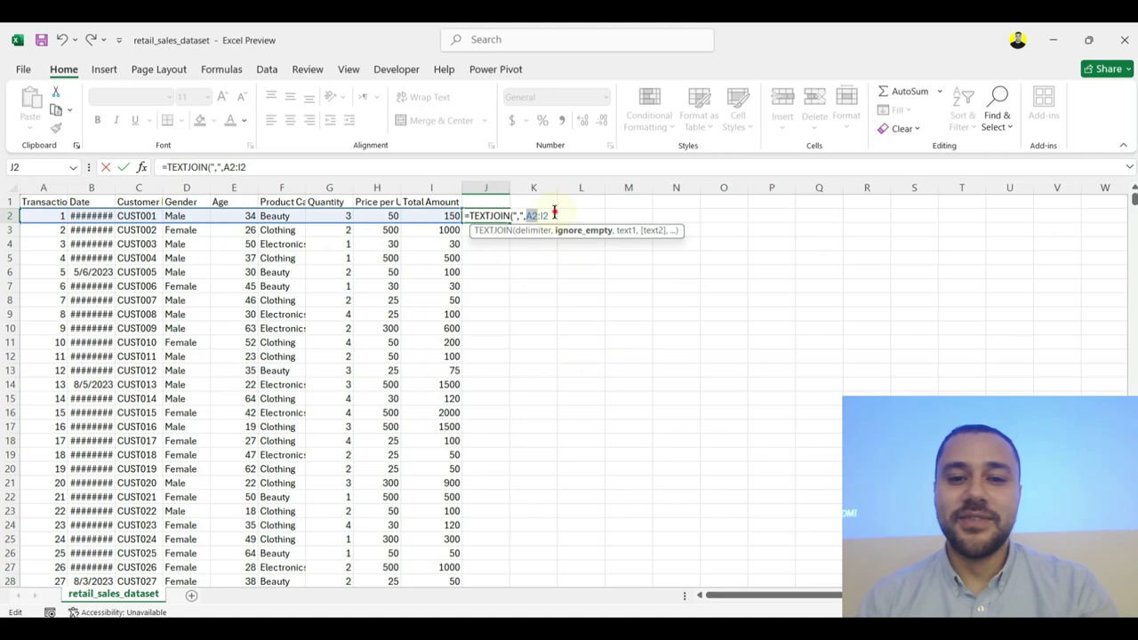
text())
key(Return)
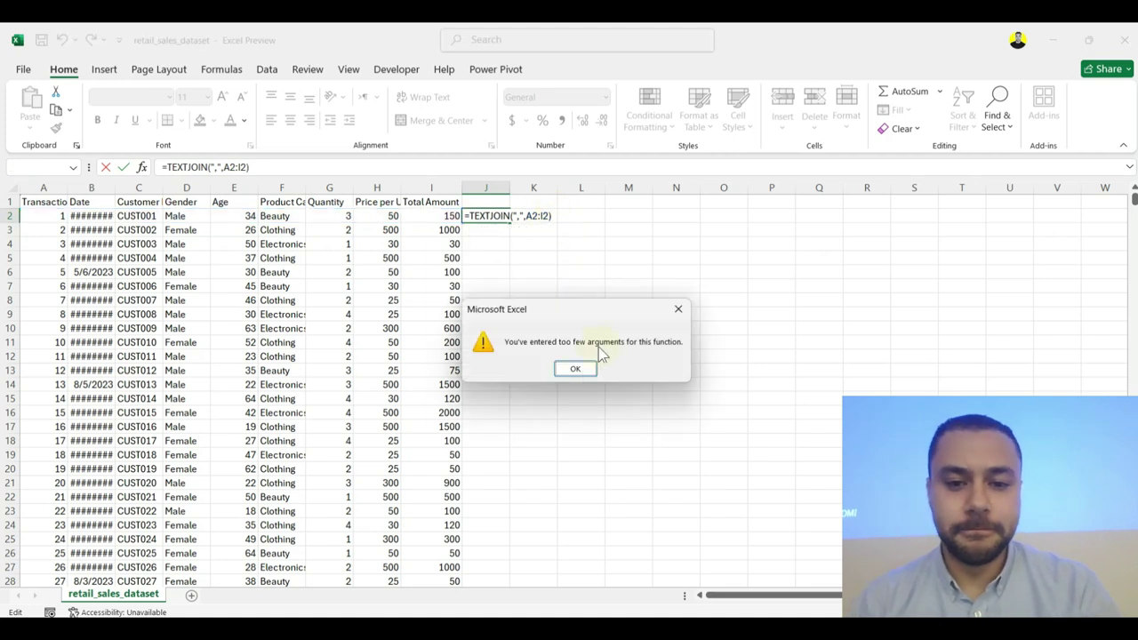
click(575, 368)
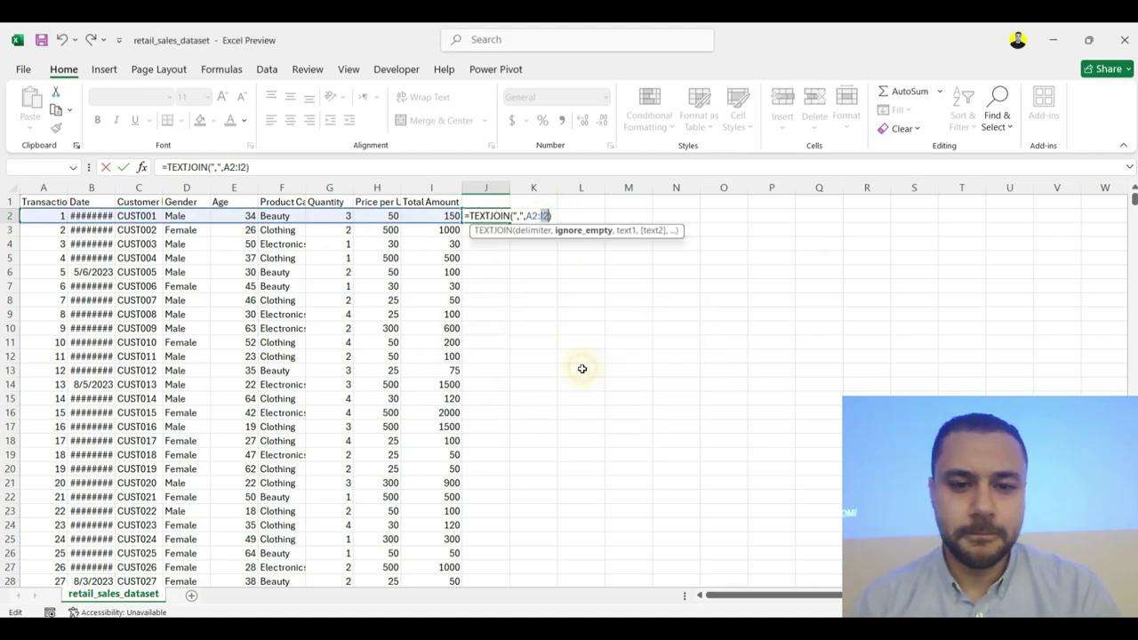
click(526, 215)
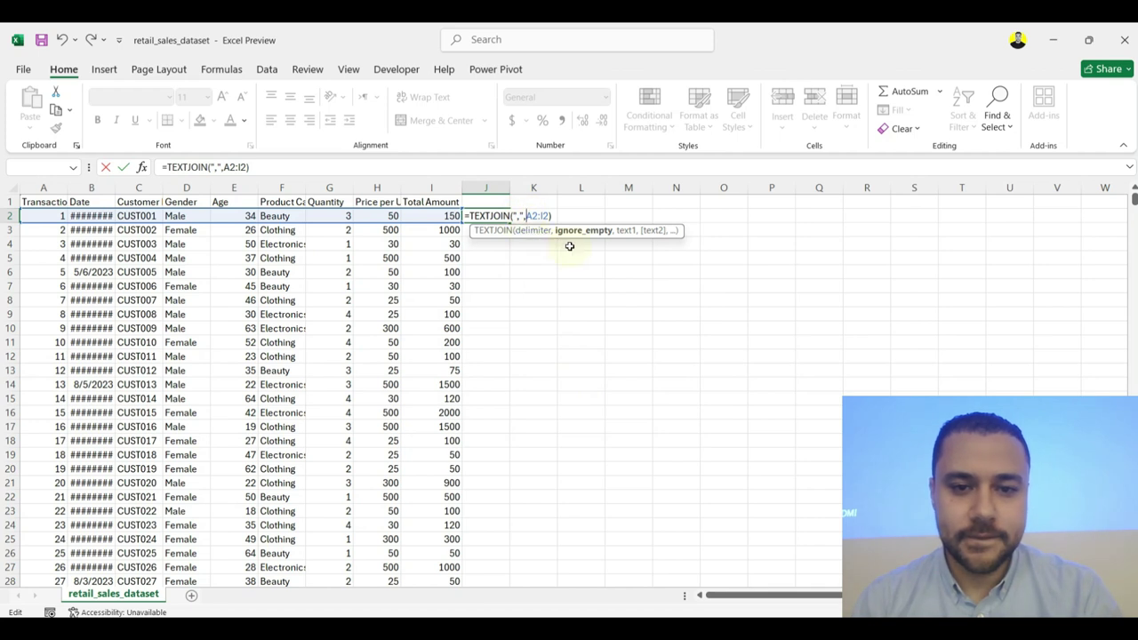
text(,)
key(Return)
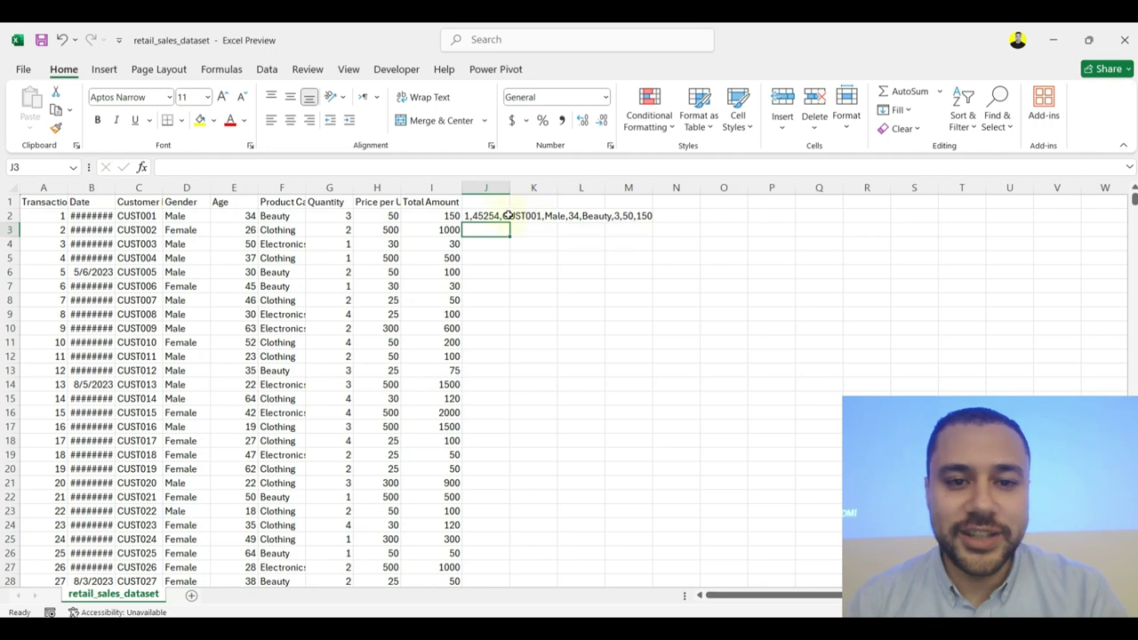
Step: Fill the TEXTJOIN formula down column J and paste it as values, then undo
click(499, 216)
double_click(509, 222)
right_click(481, 224)
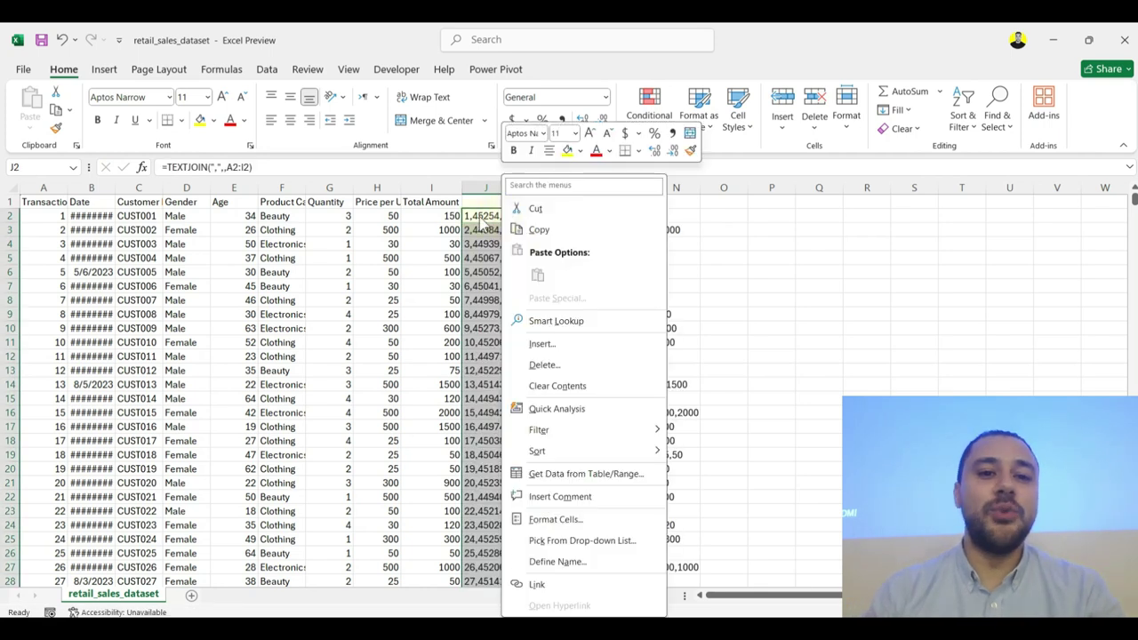
click(486, 188)
right_click(485, 189)
click(514, 241)
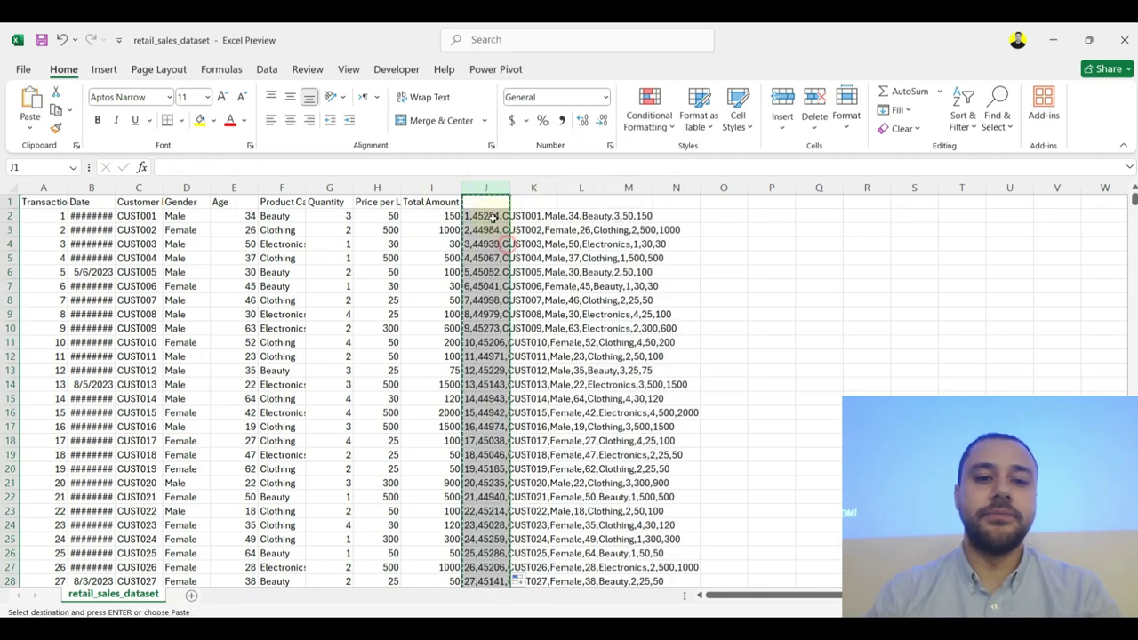
right_click(493, 194)
click(551, 297)
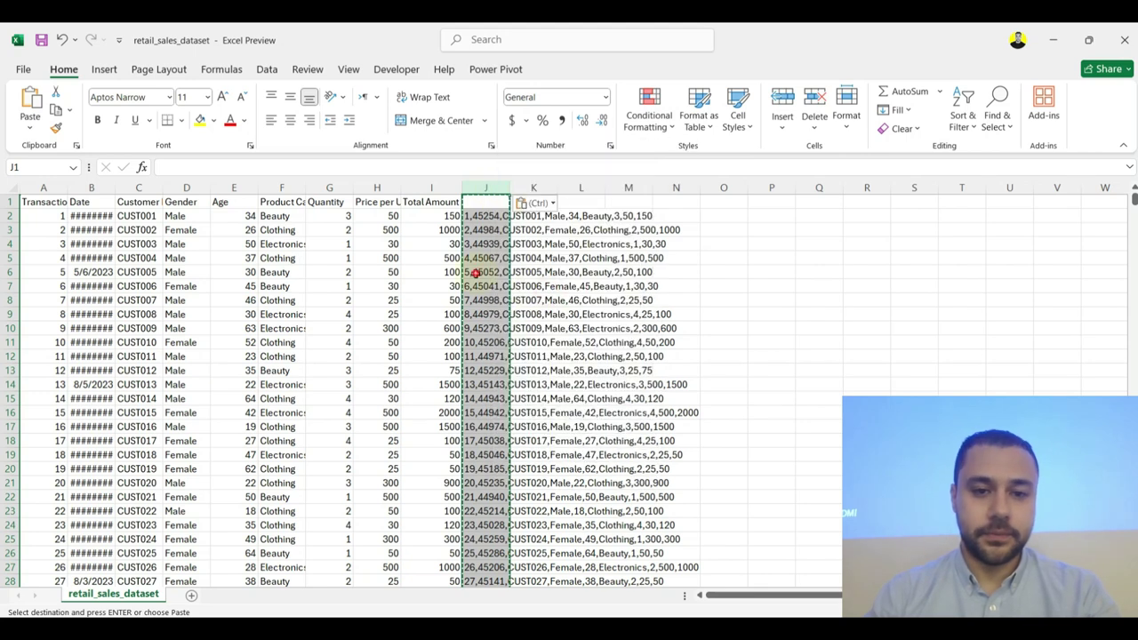
key(ctrl+z)
Step: Extend the formula up into J1 for headers and convert column J to plain values
click(488, 216)
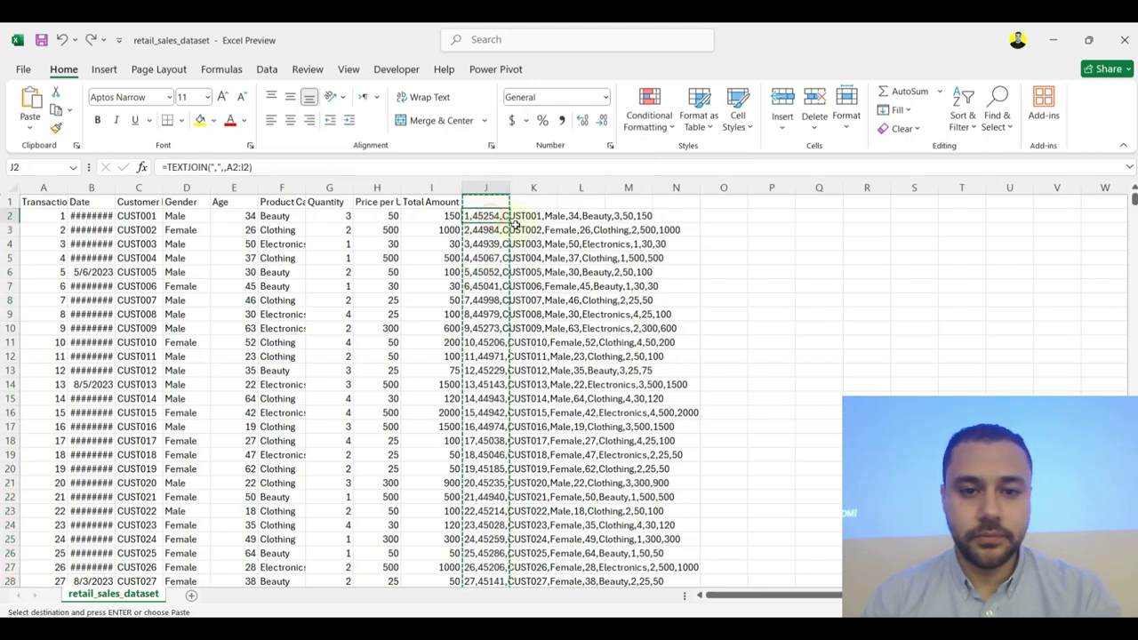
drag(509, 220, 508, 204)
click(485, 187)
right_click(486, 188)
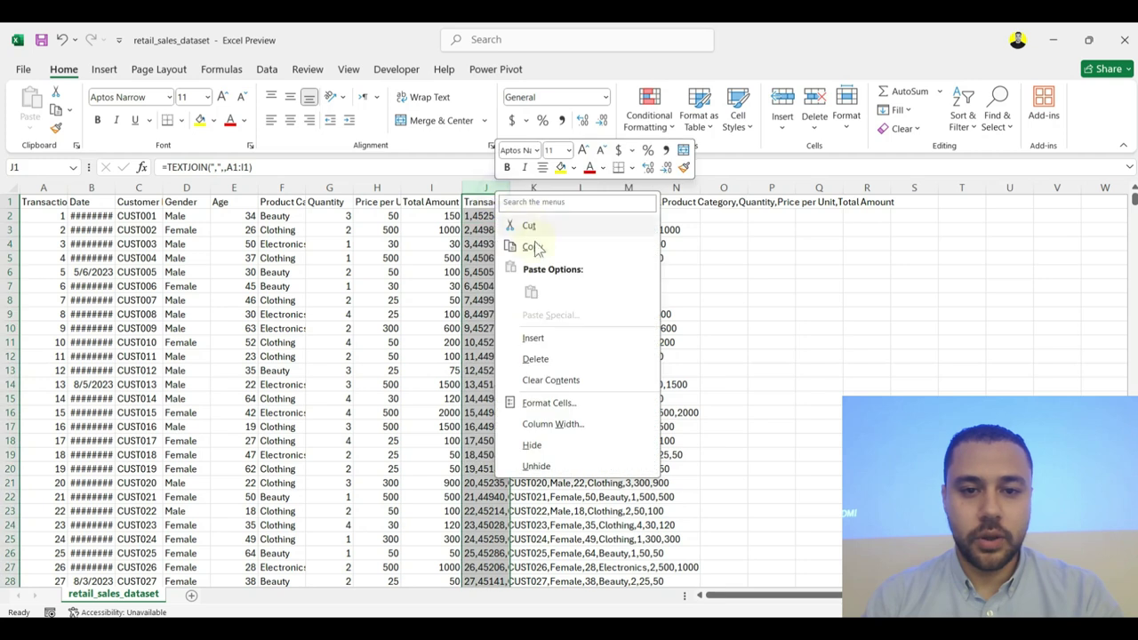
click(526, 246)
right_click(482, 187)
click(539, 286)
Step: Delete the original columns A through I
click(431, 188)
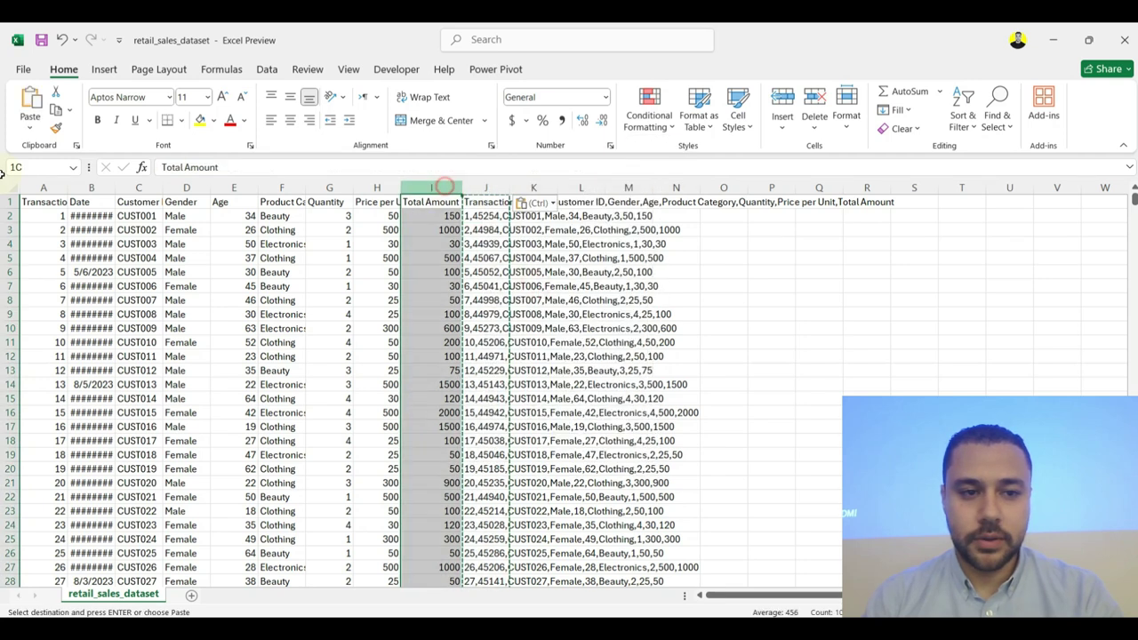
shift+click(43, 188)
right_click(116, 228)
click(155, 399)
click(132, 300)
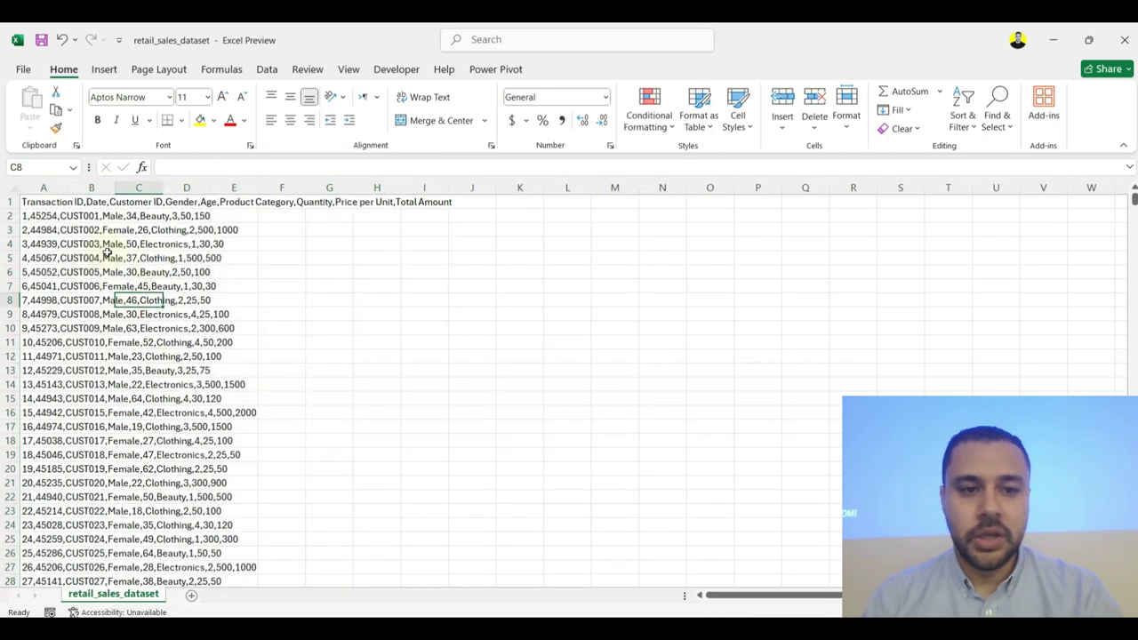
click(234, 257)
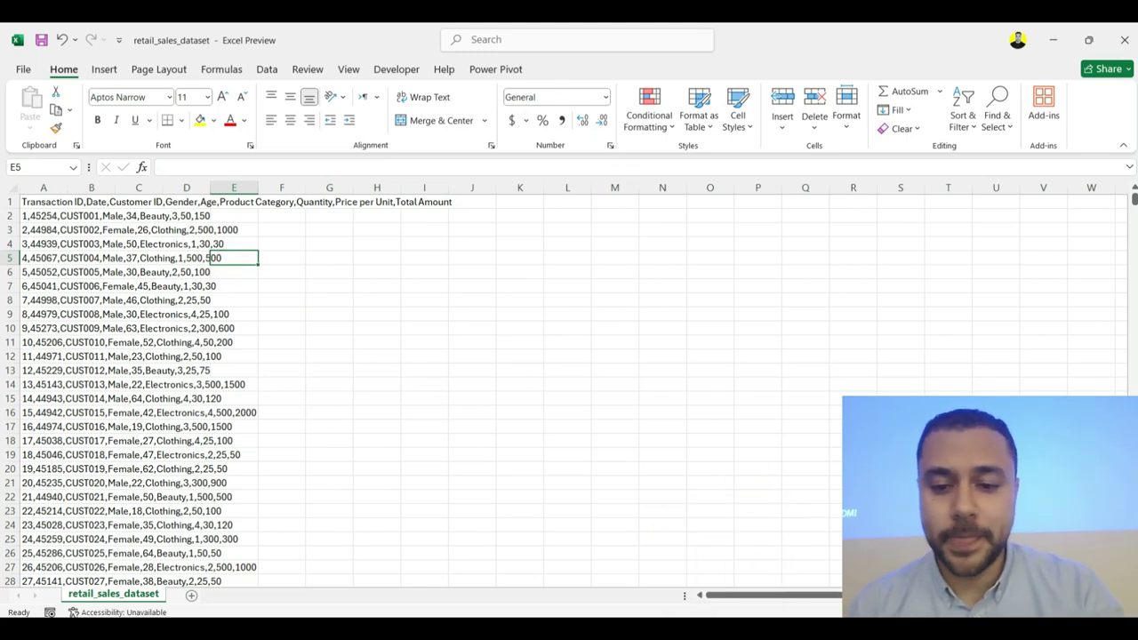
click(479, 327)
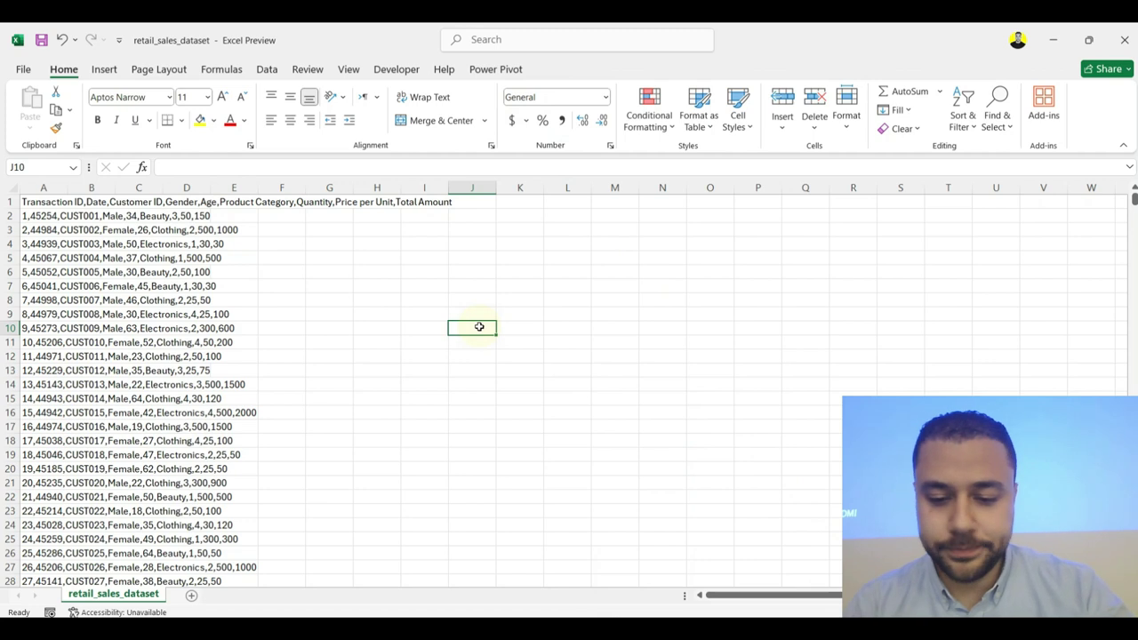
key(super+p)
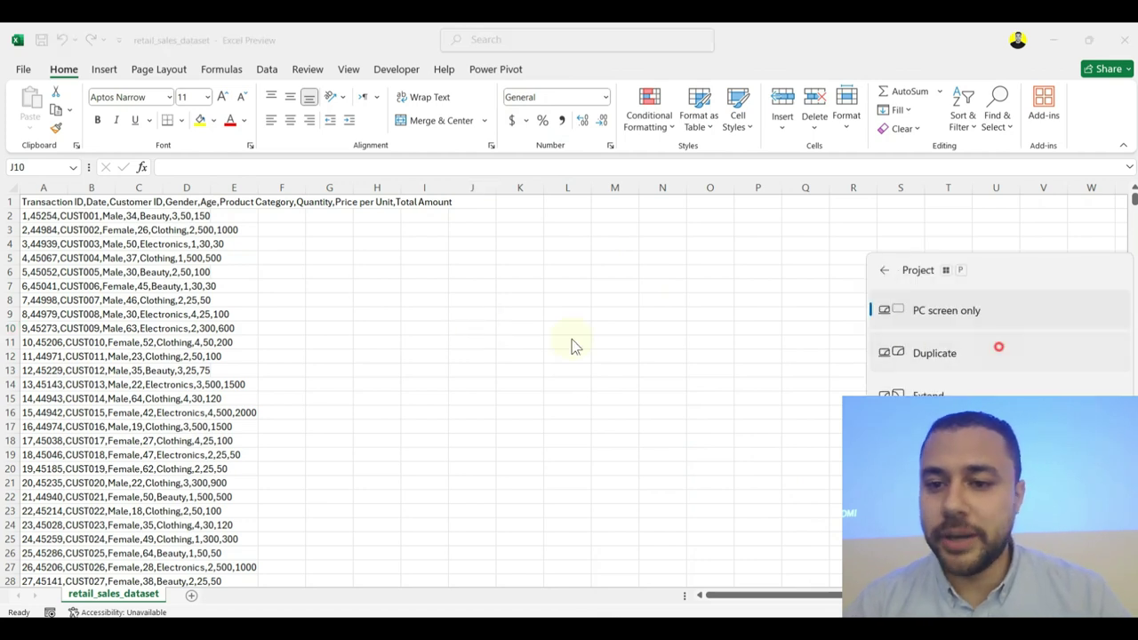
key(Down)
key(Return)
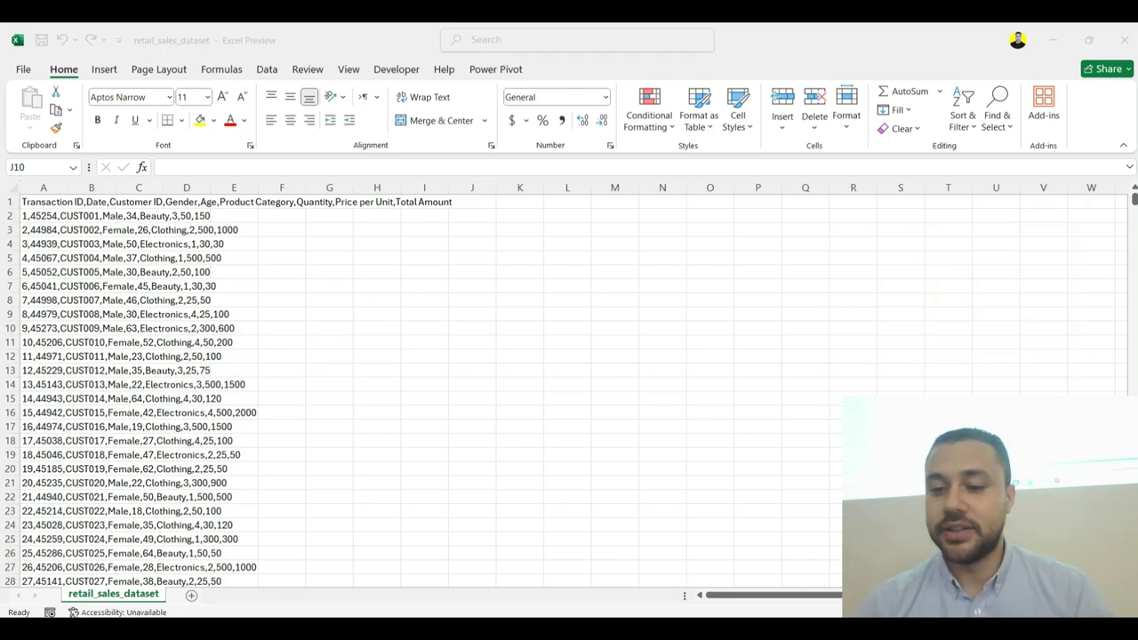
Step: AutoFit column A so each comma-separated retail sales line shows in full
ctrl+scroll(518, 432, up, 4)
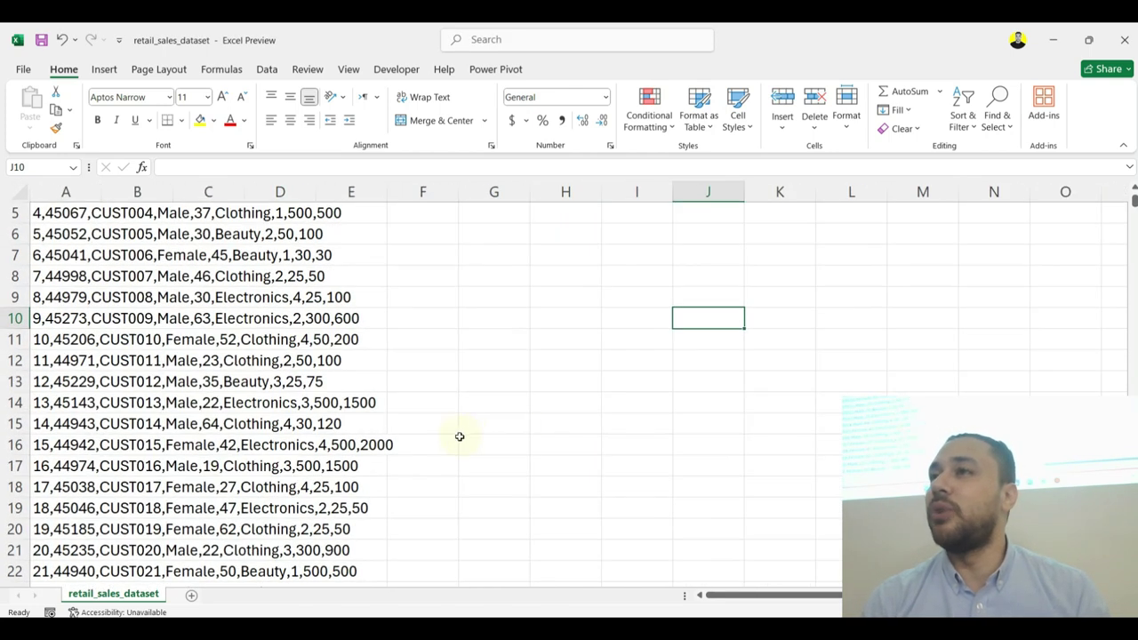
scroll(459, 436, up, 2)
click(421, 419)
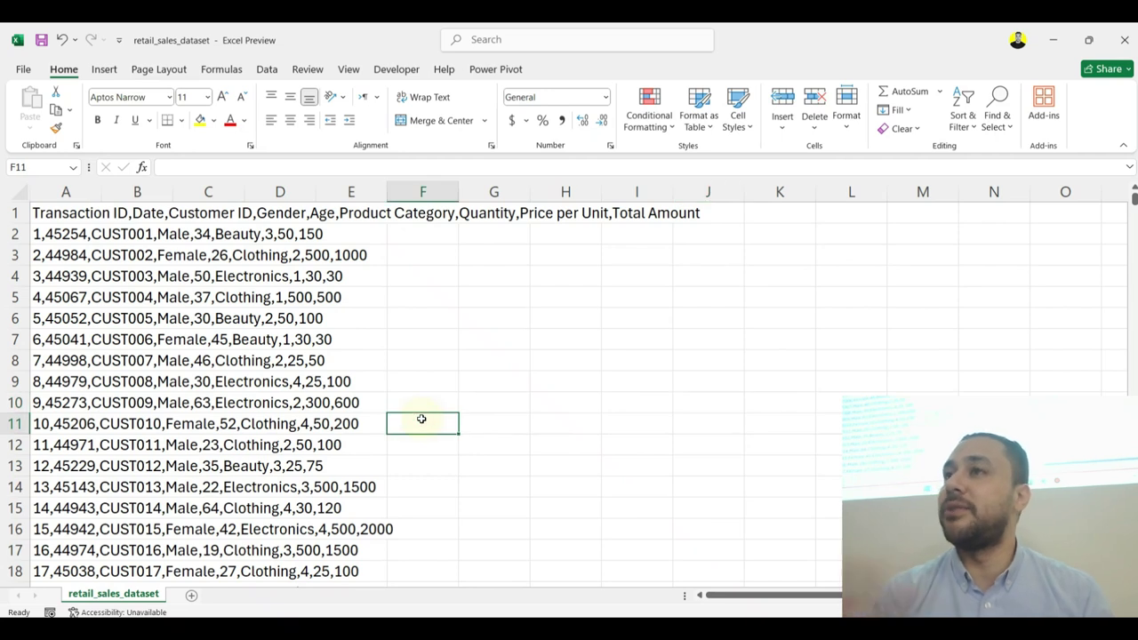
key(Right)
key(Right)
key(Right)
key(Right)
key(Right)
key(Right)
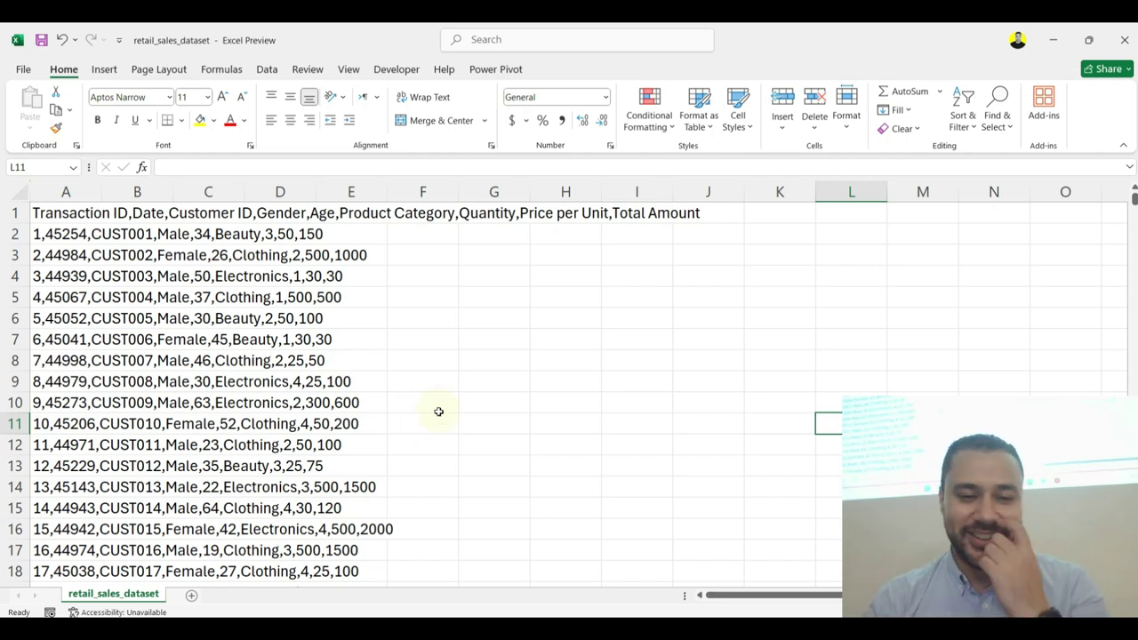
click(127, 295)
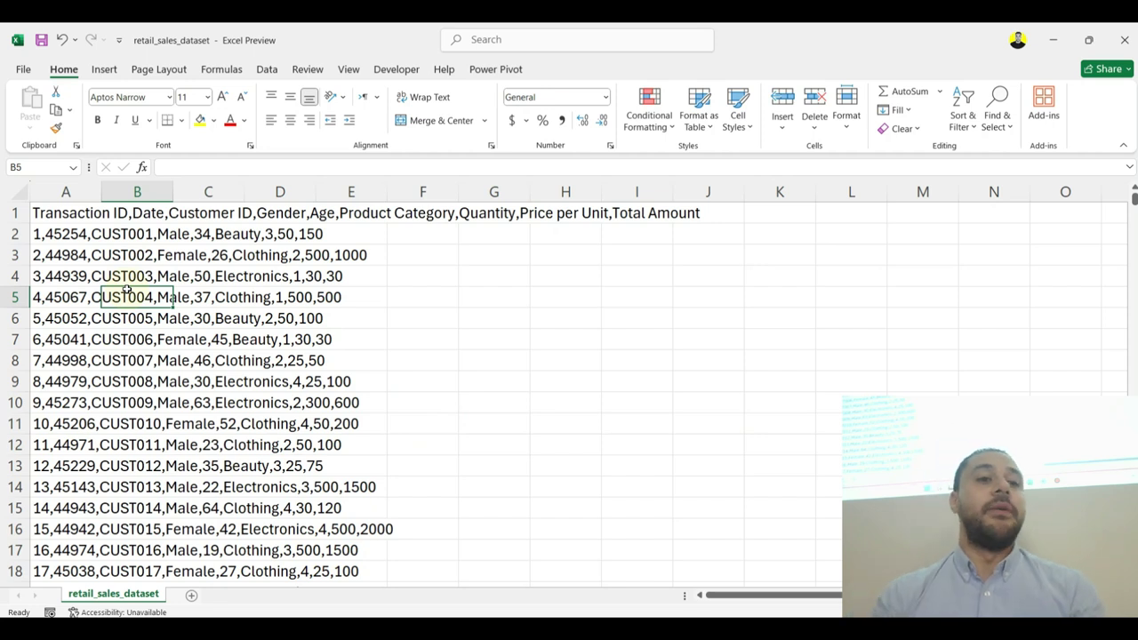
click(53, 192)
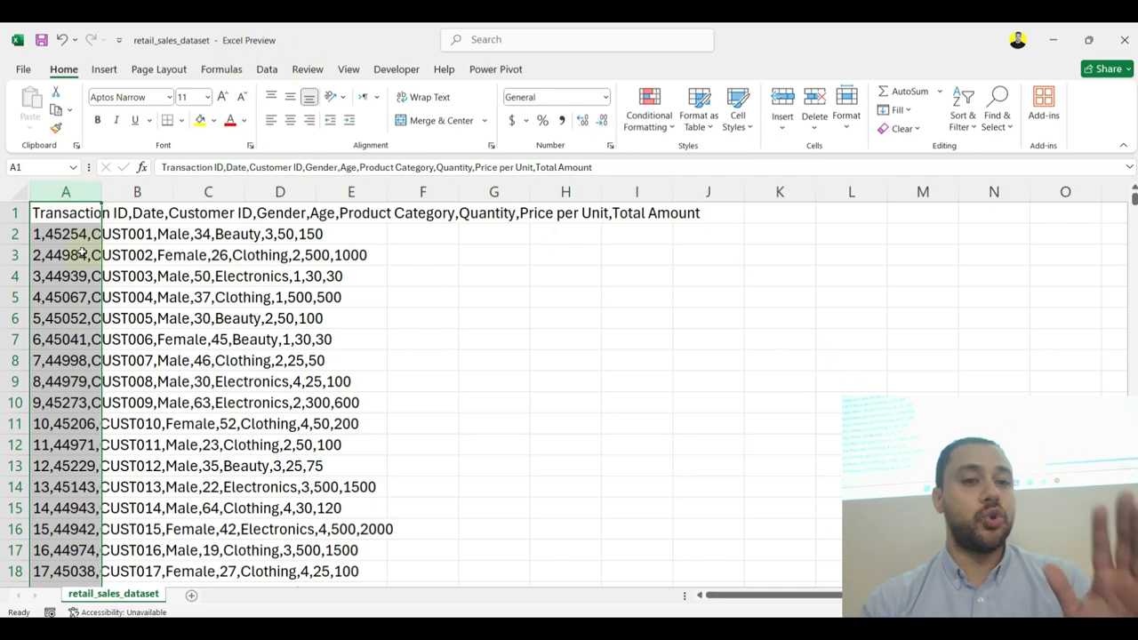
click(78, 214)
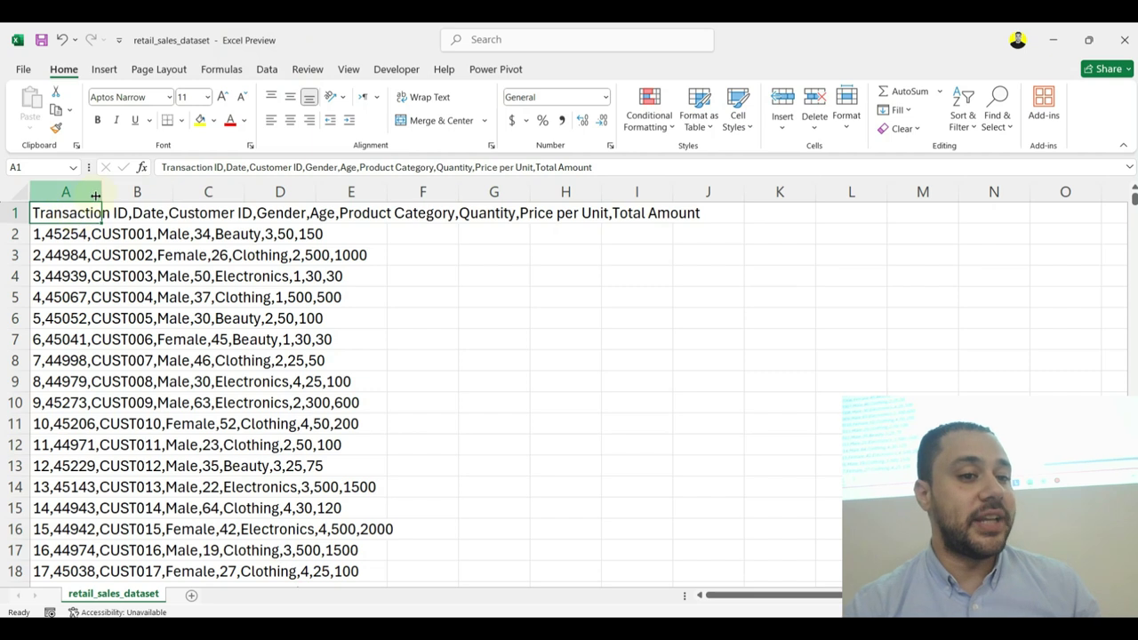
double_click(101, 191)
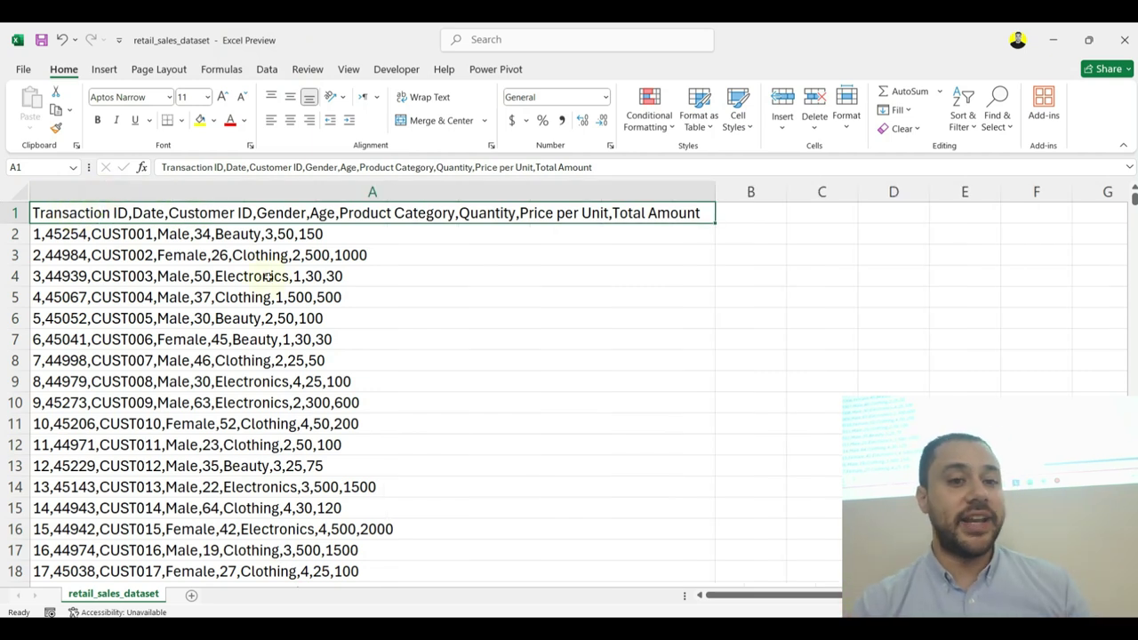
click(369, 317)
click(339, 380)
click(344, 468)
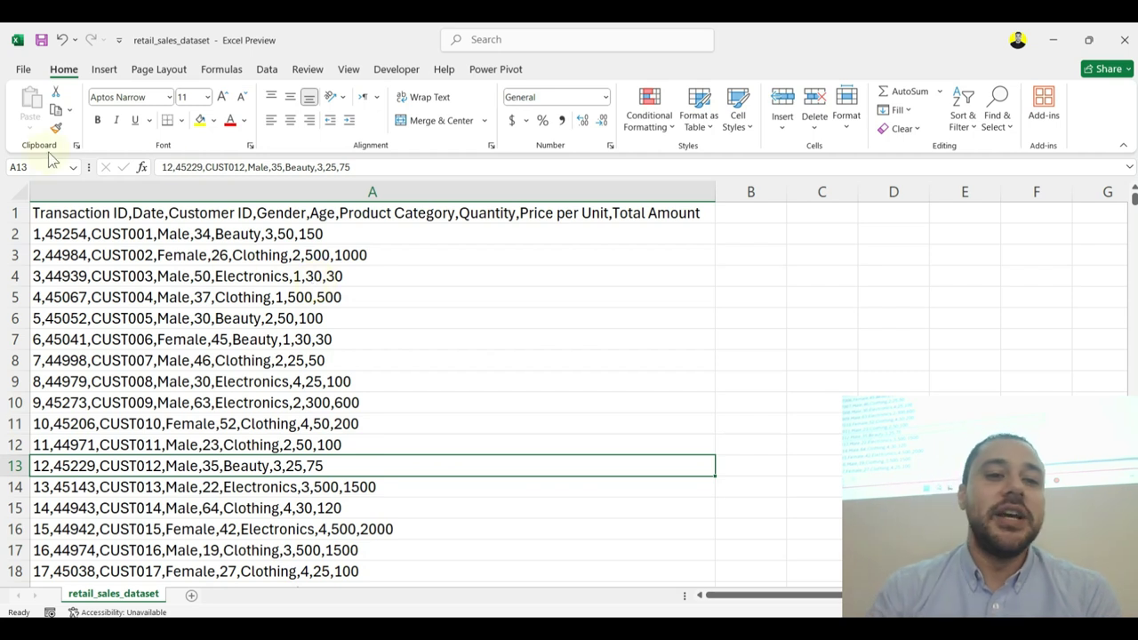
Step: Split column A's records into columns A–I with Text to Columns, using a comma delimiter
click(248, 194)
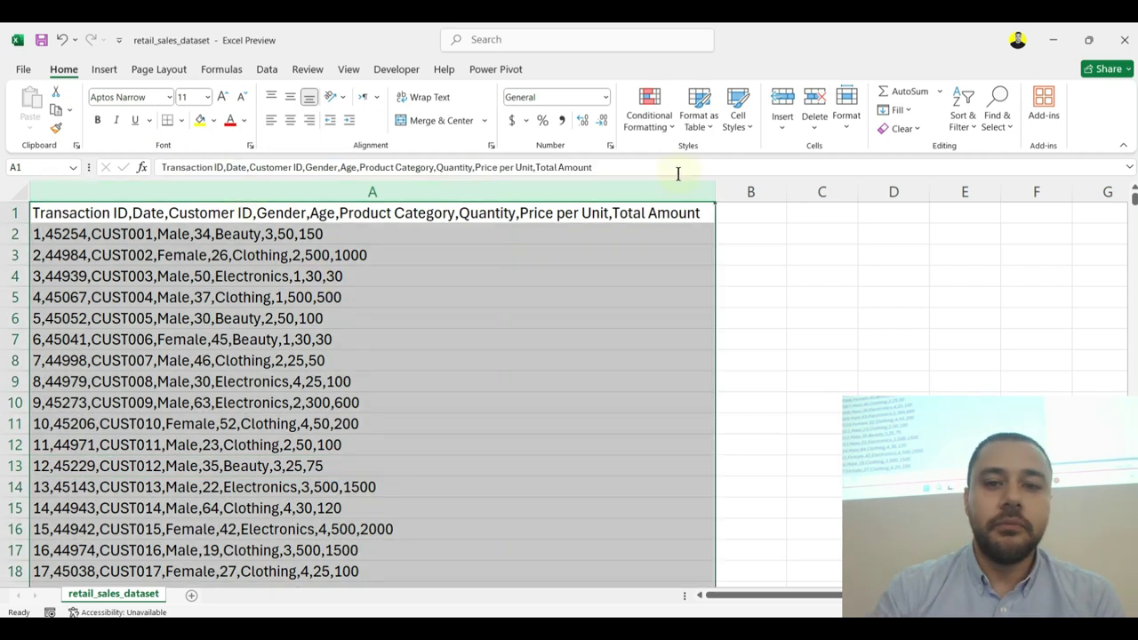
drag(715, 192, 145, 192)
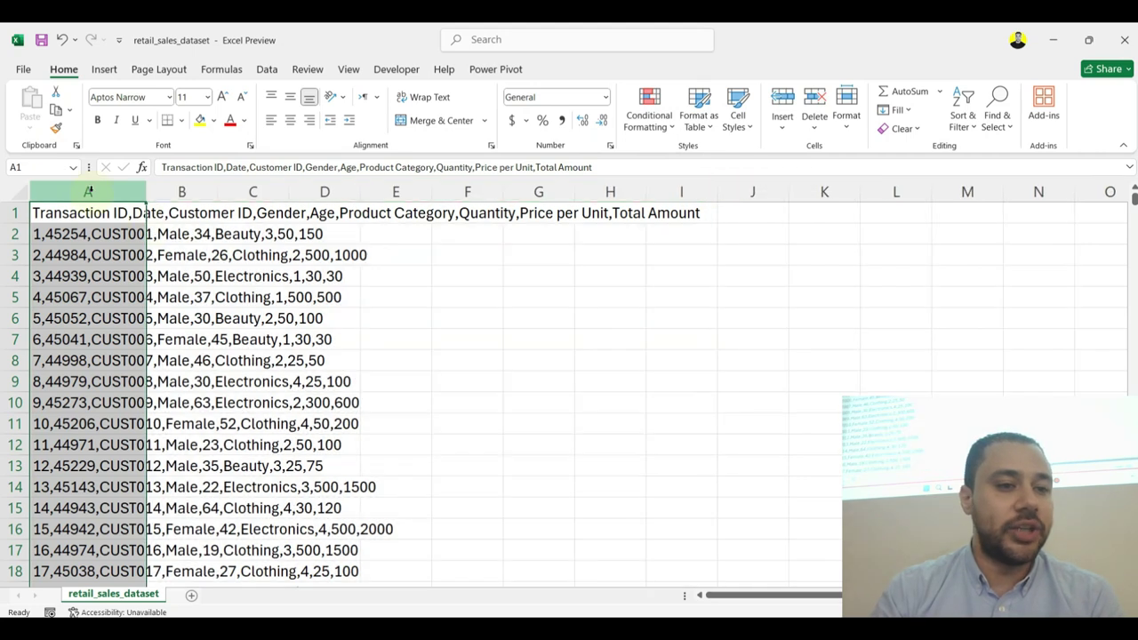
click(265, 70)
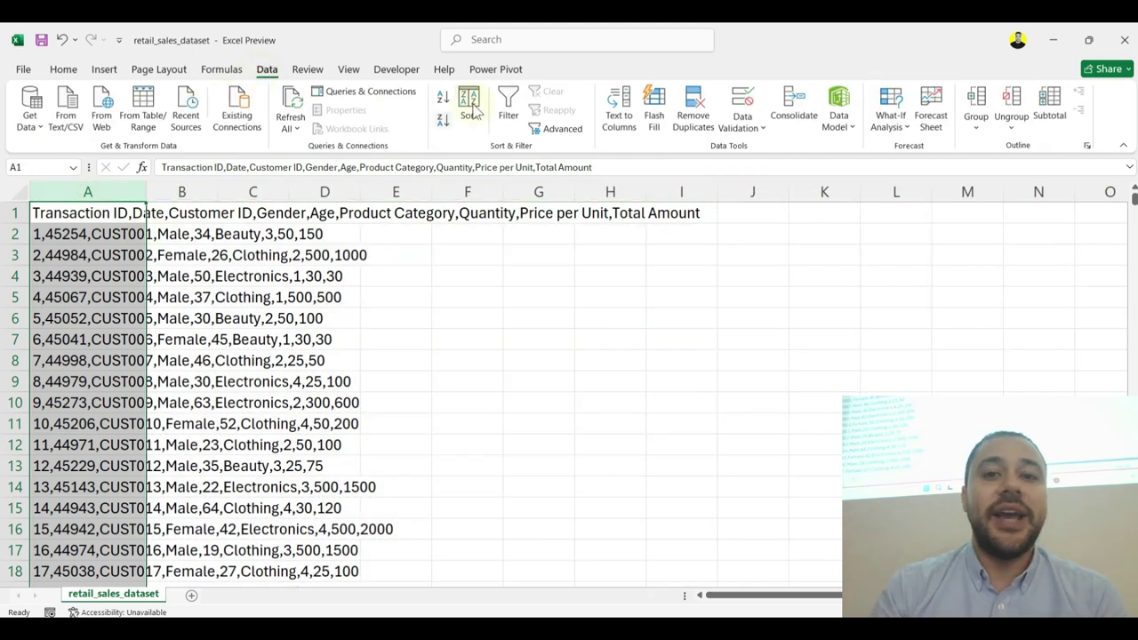
click(619, 125)
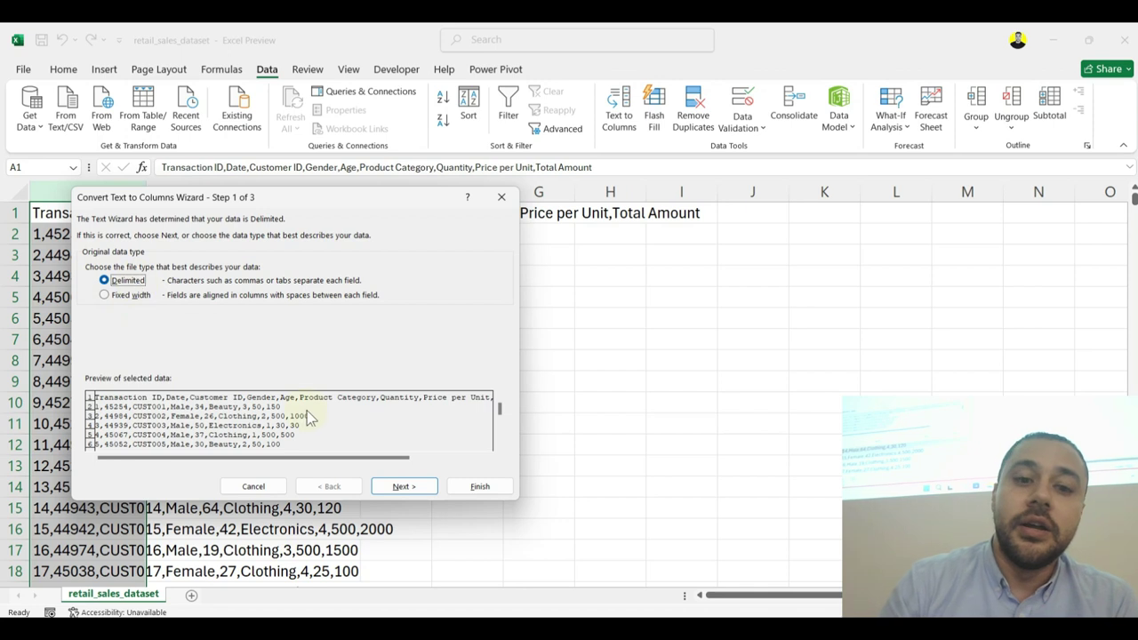
click(400, 487)
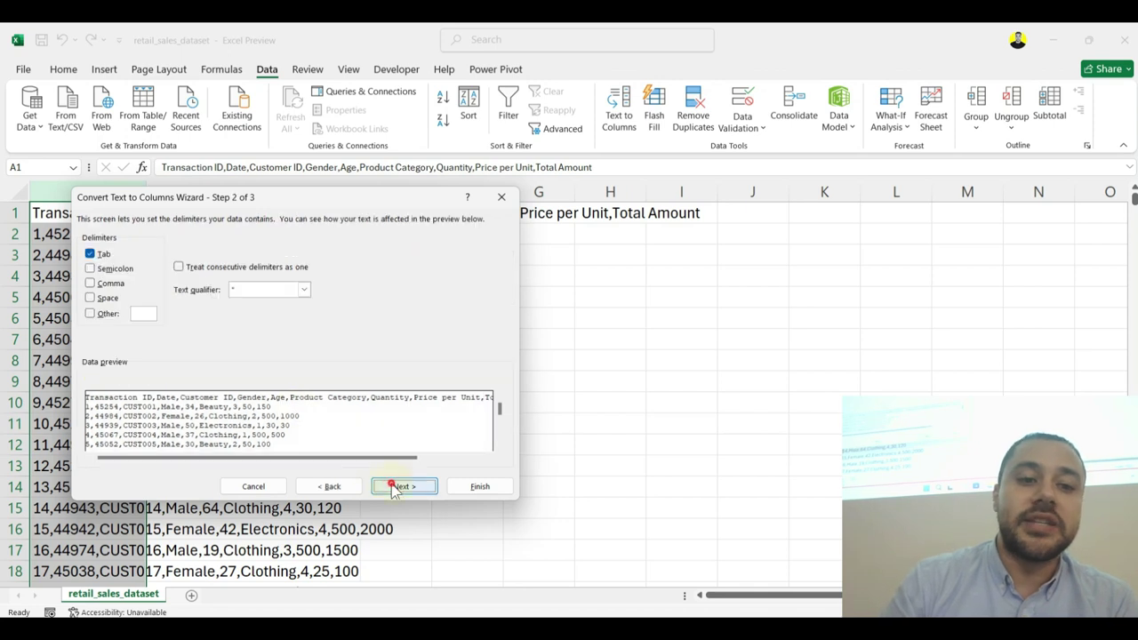
click(92, 314)
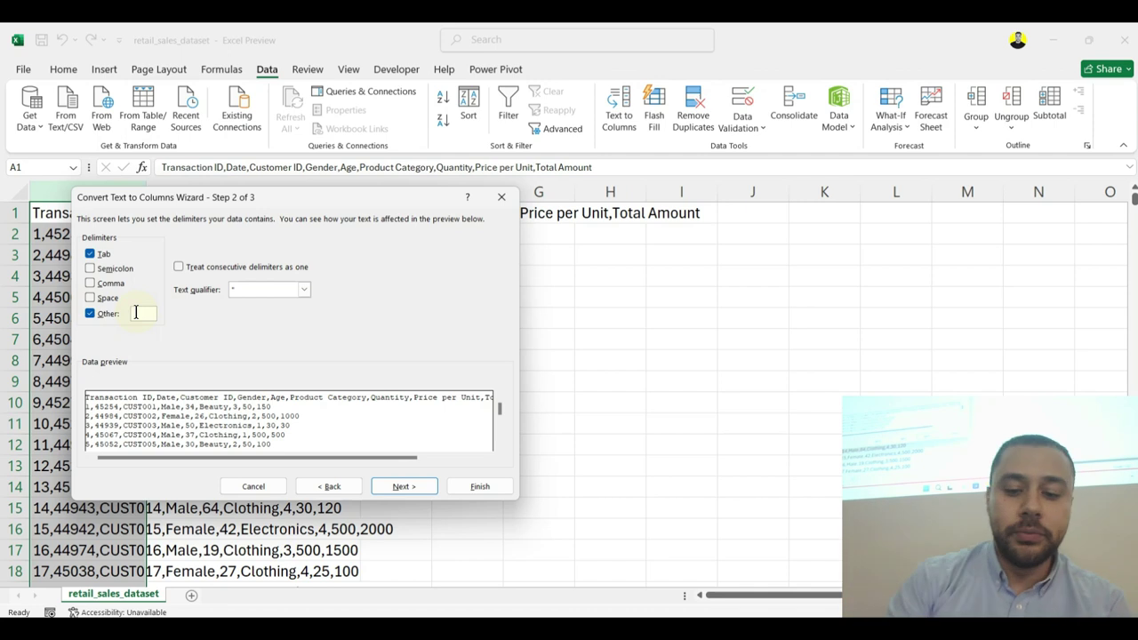
text(,)
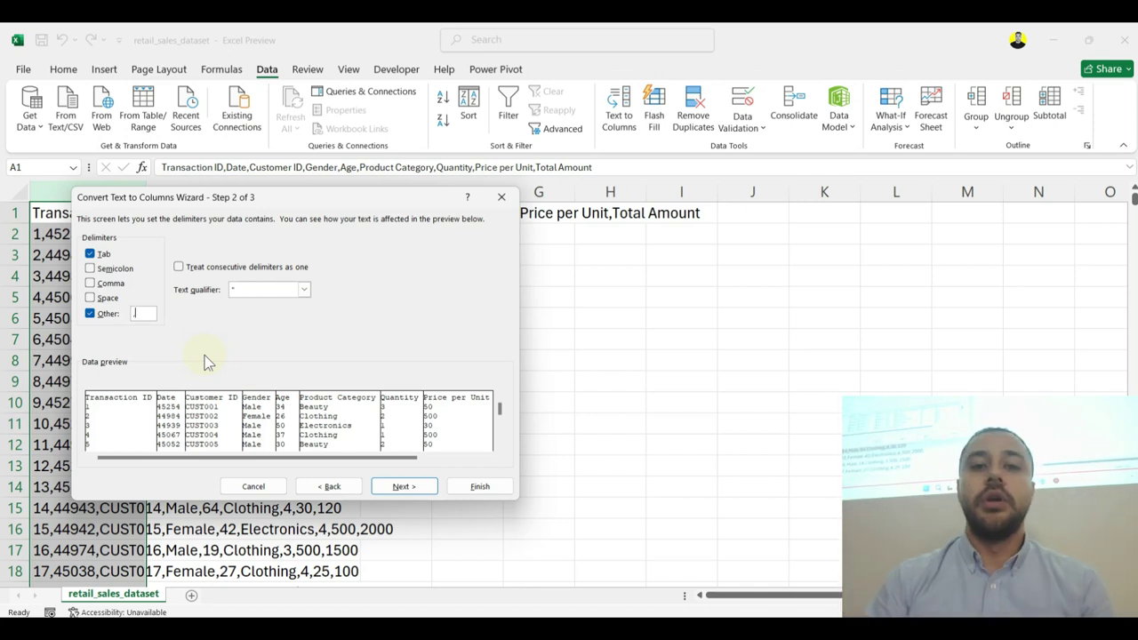
click(399, 489)
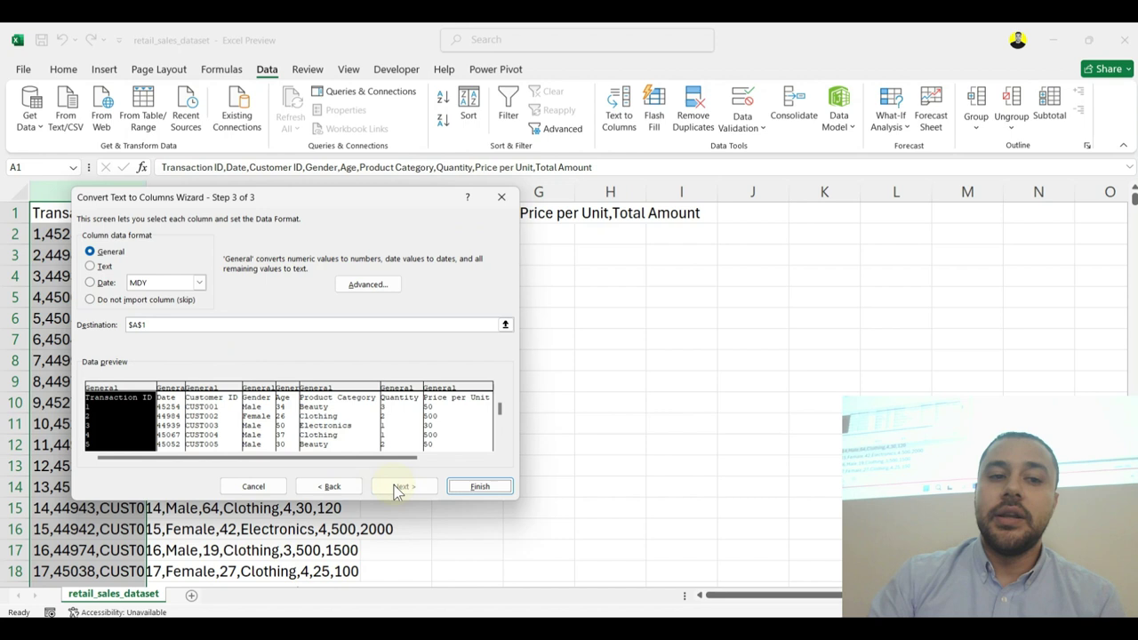
click(478, 488)
click(162, 280)
click(818, 339)
Step: Select the whole sheet and centre all cell contents horizontally
click(753, 423)
click(375, 403)
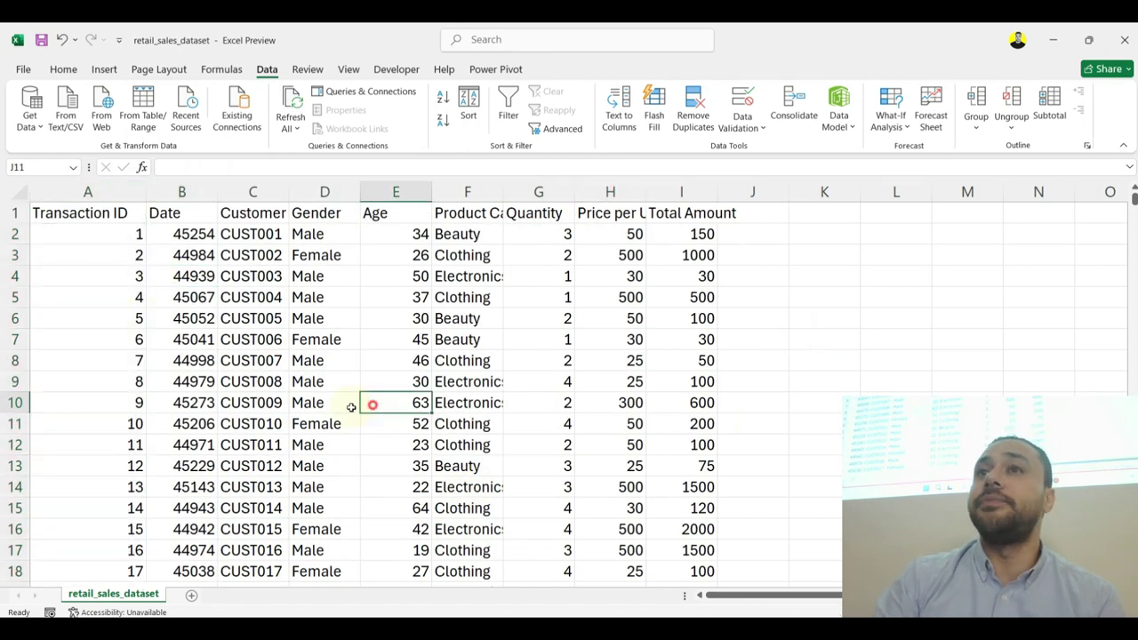
click(322, 339)
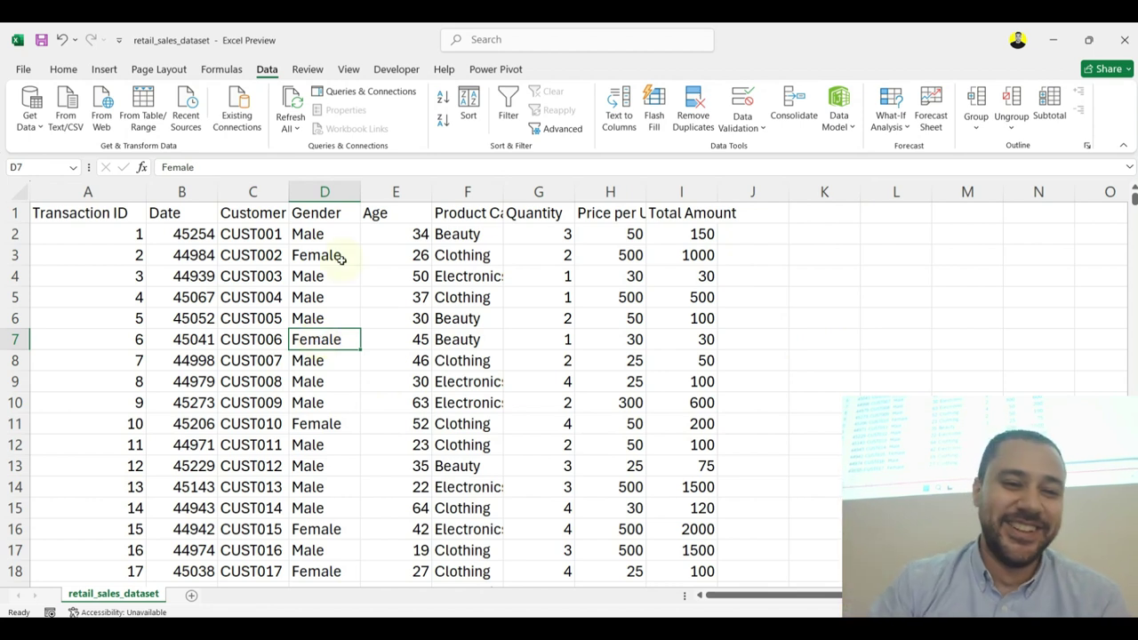
click(193, 255)
click(15, 191)
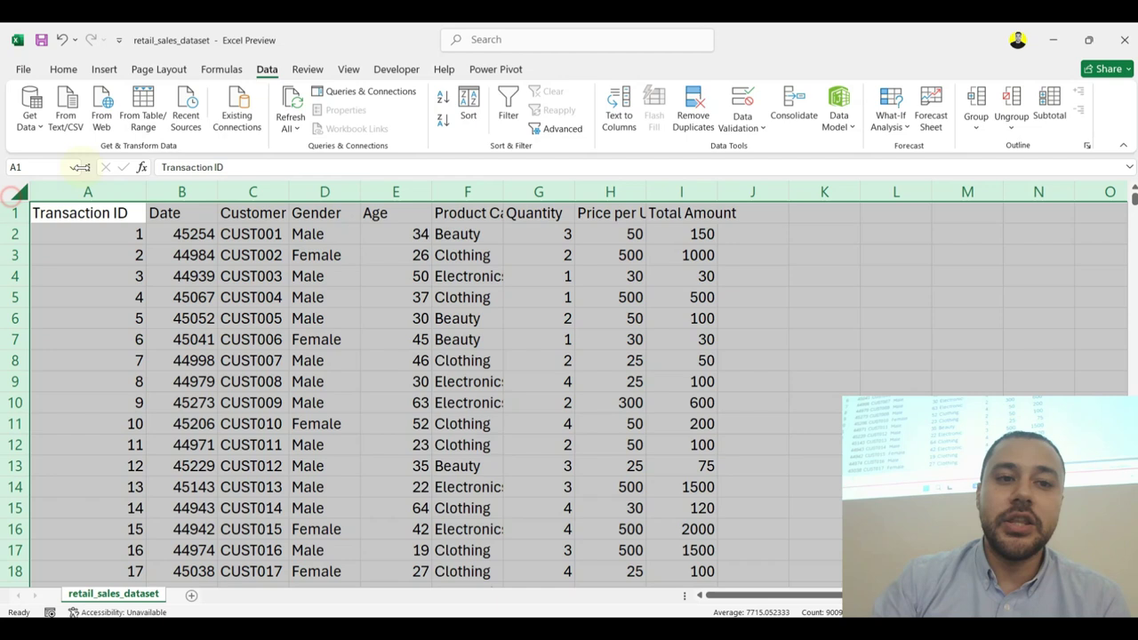
click(63, 69)
click(291, 121)
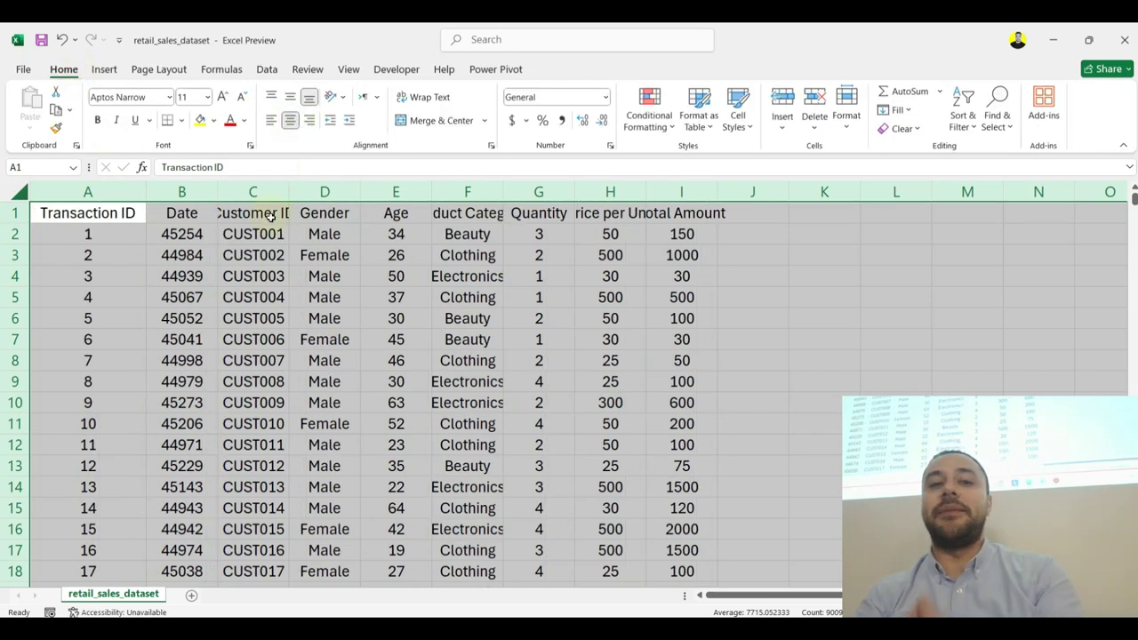
Step: Undo the centring and the column split, then autofit column A
key(ctrl+z)
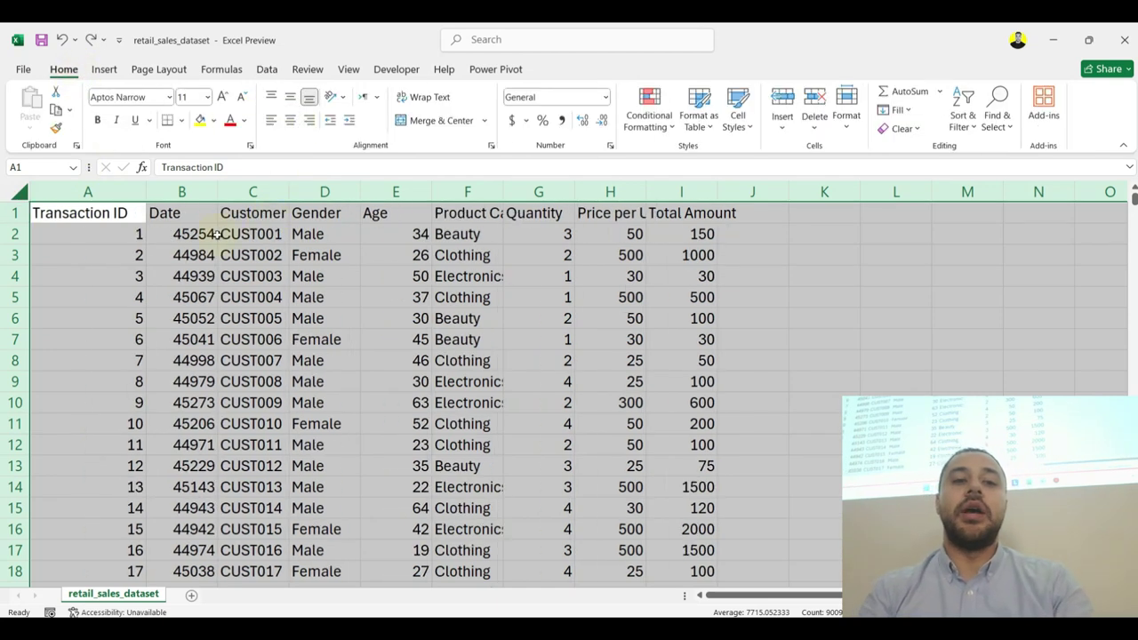
key(ctrl+z)
drag(148, 191, 147, 191)
double_click(148, 191)
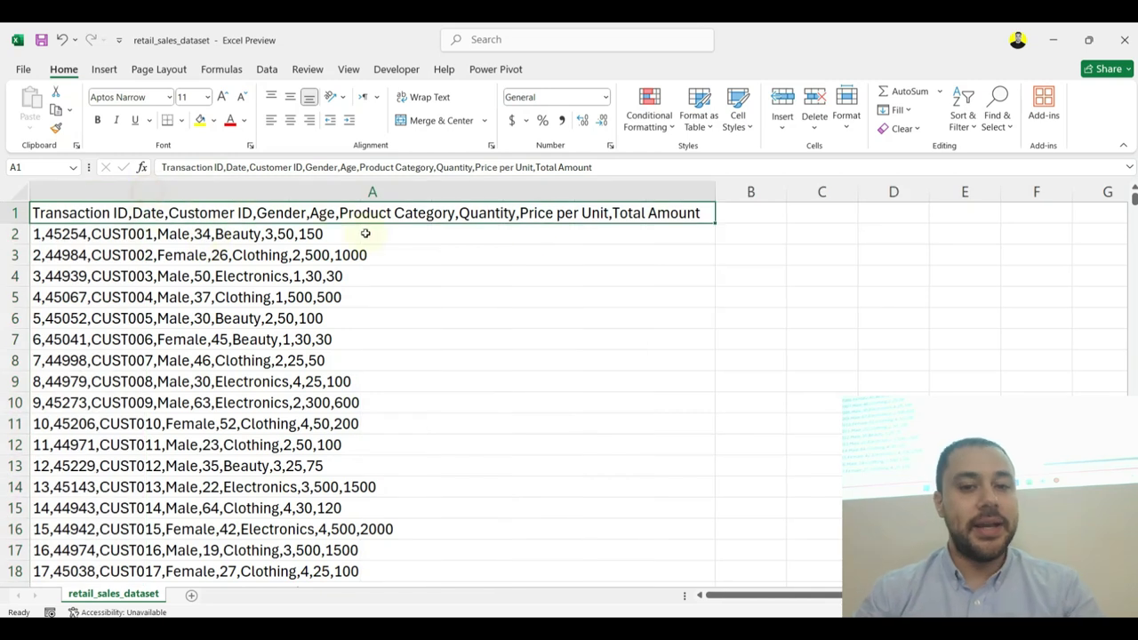
click(741, 234)
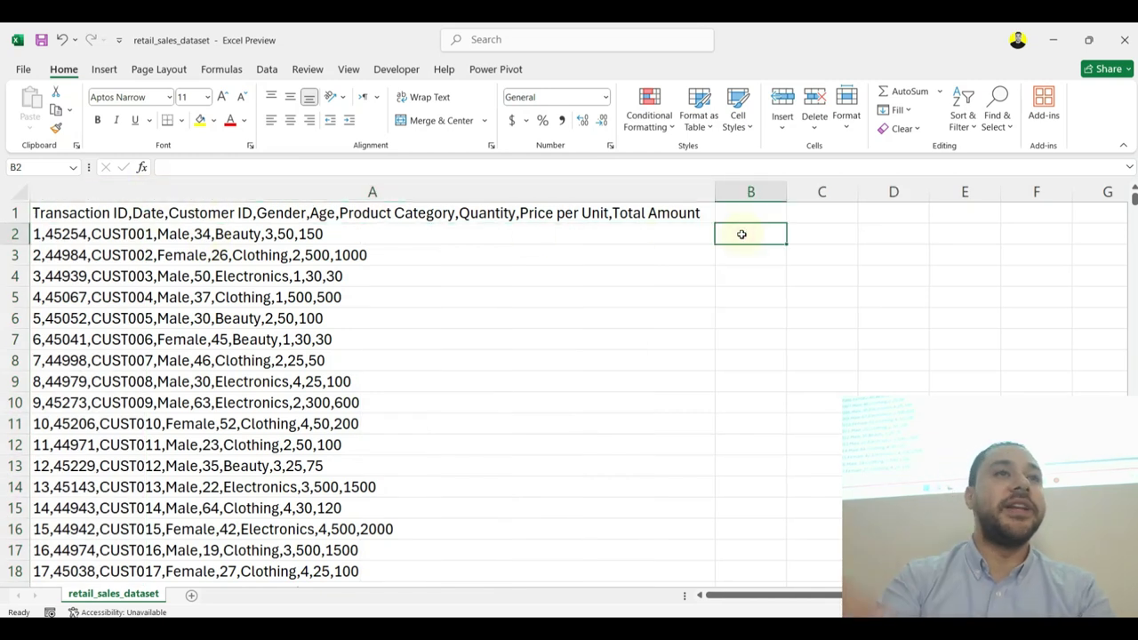
text(=tex)
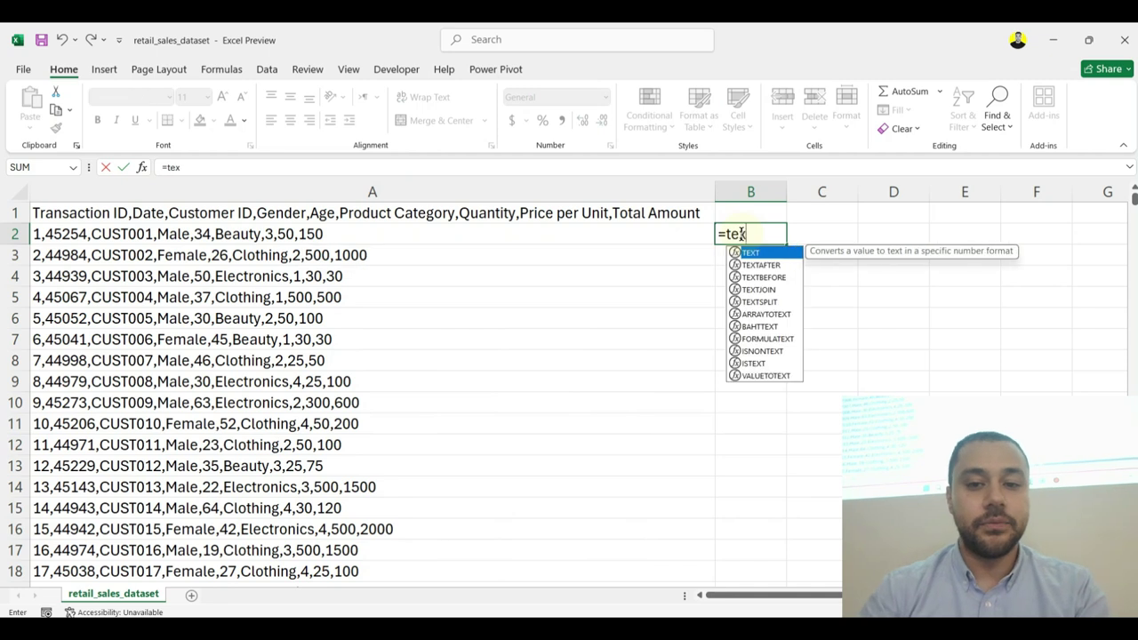
double_click(784, 303)
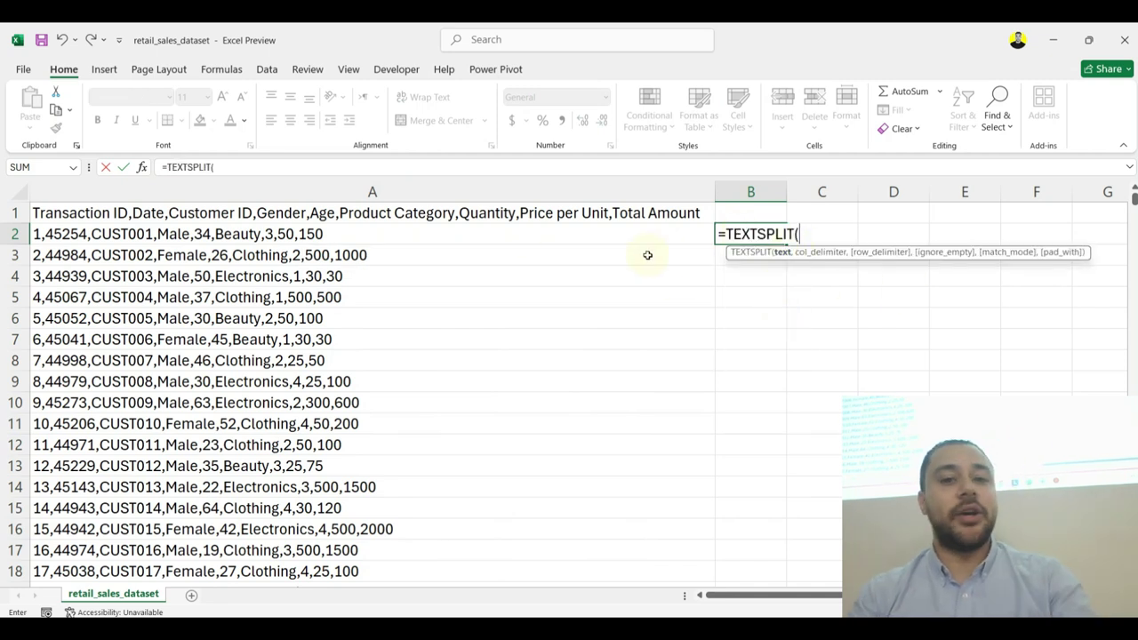
click(375, 229)
text(,)
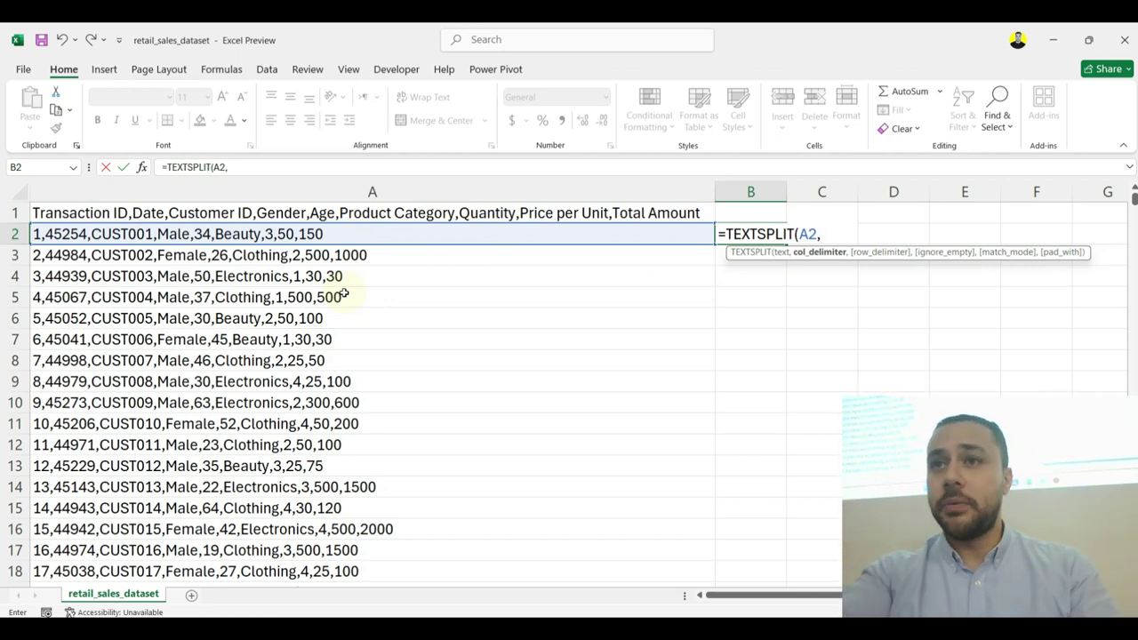
text(")
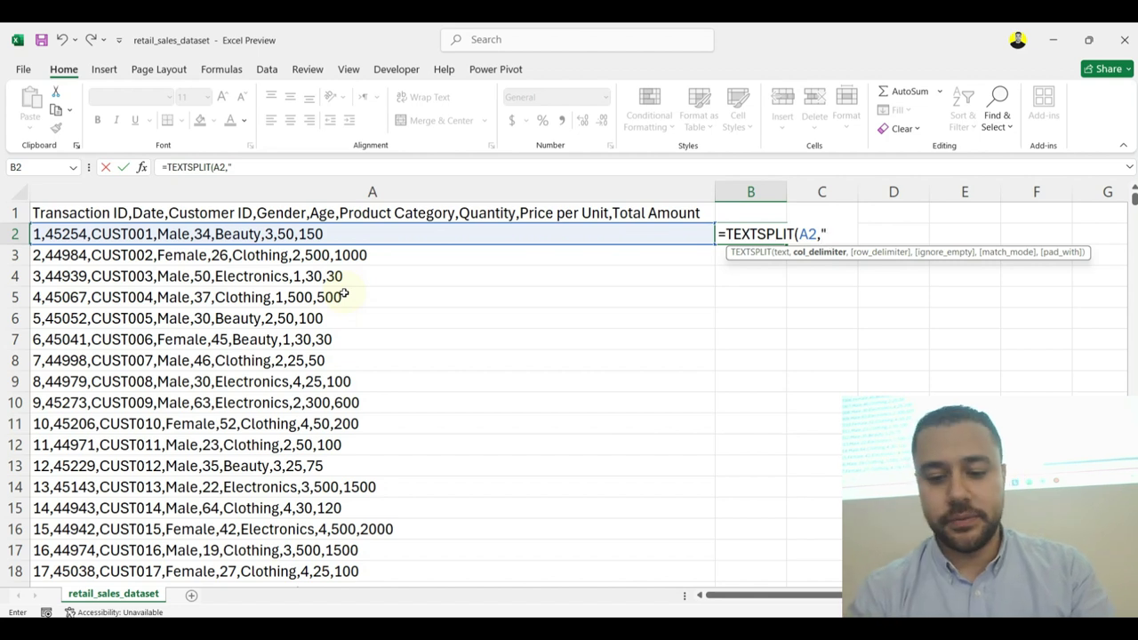
text(,")
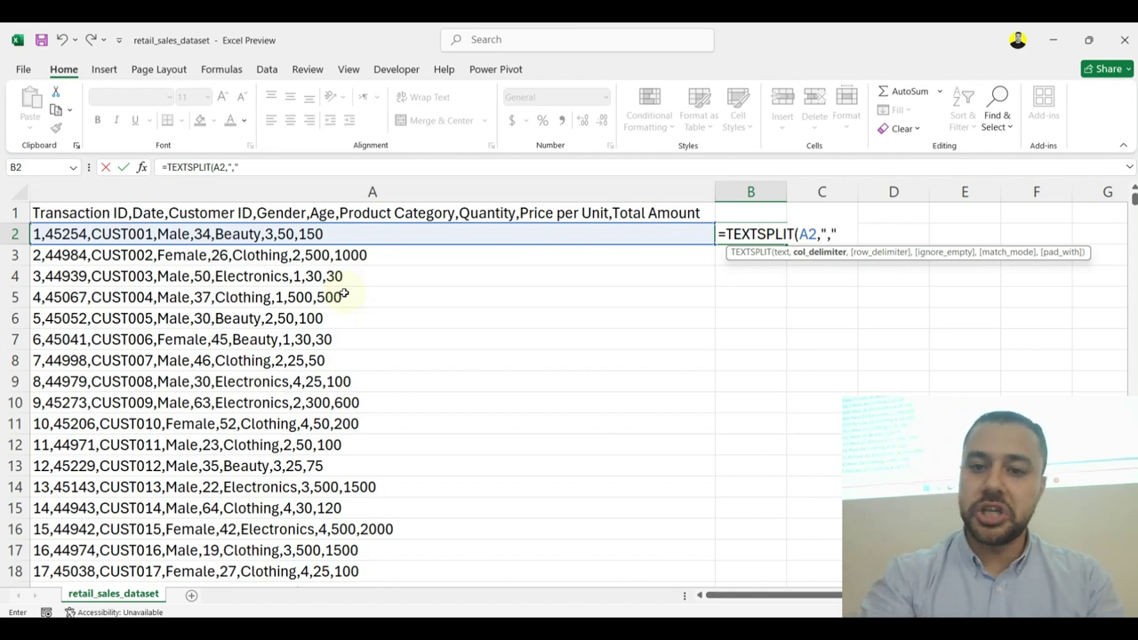
text())
key(Return)
drag(756, 303, 906, 286)
drag(617, 233, 762, 246)
click(760, 236)
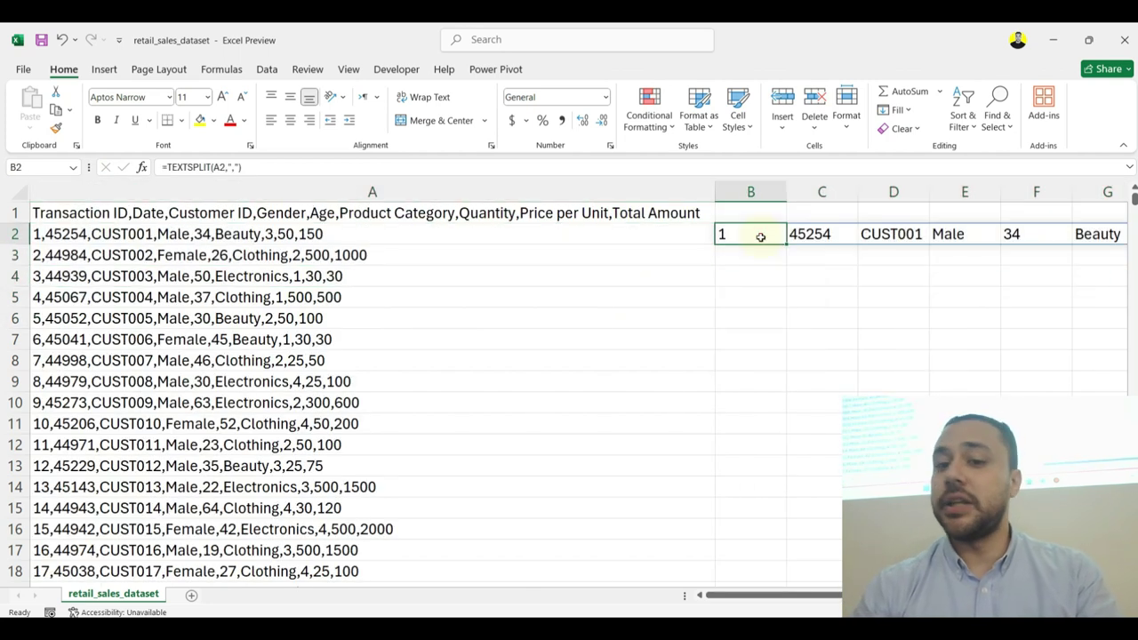
key(Delete)
Step: Split column A again with Text to Columns using the comma delimiter
click(262, 191)
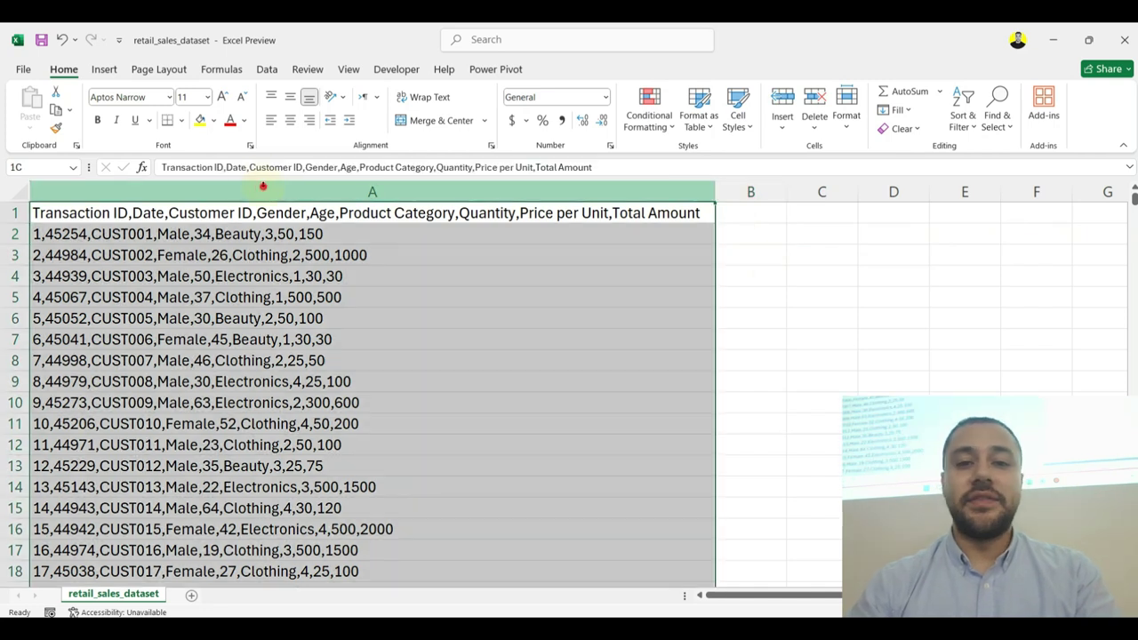
click(267, 70)
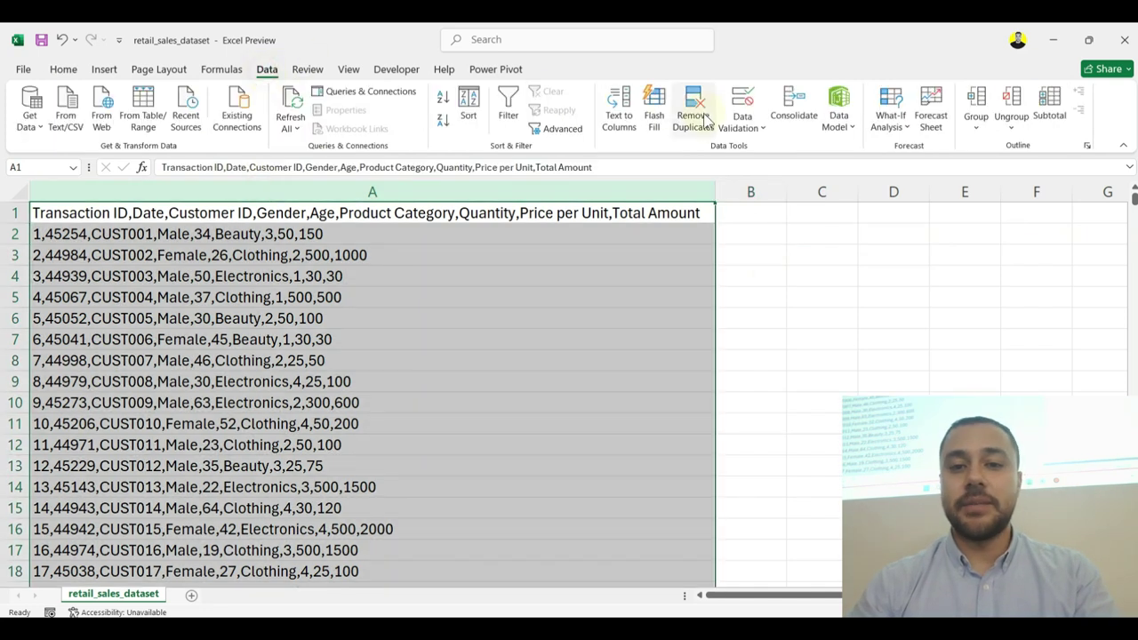
click(619, 111)
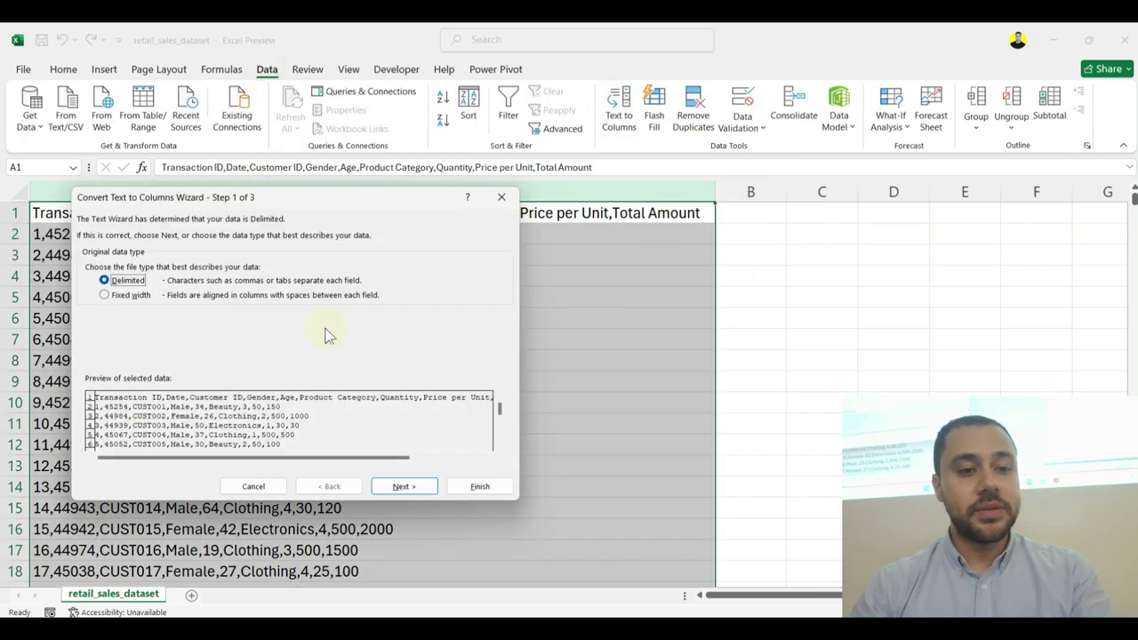
click(422, 483)
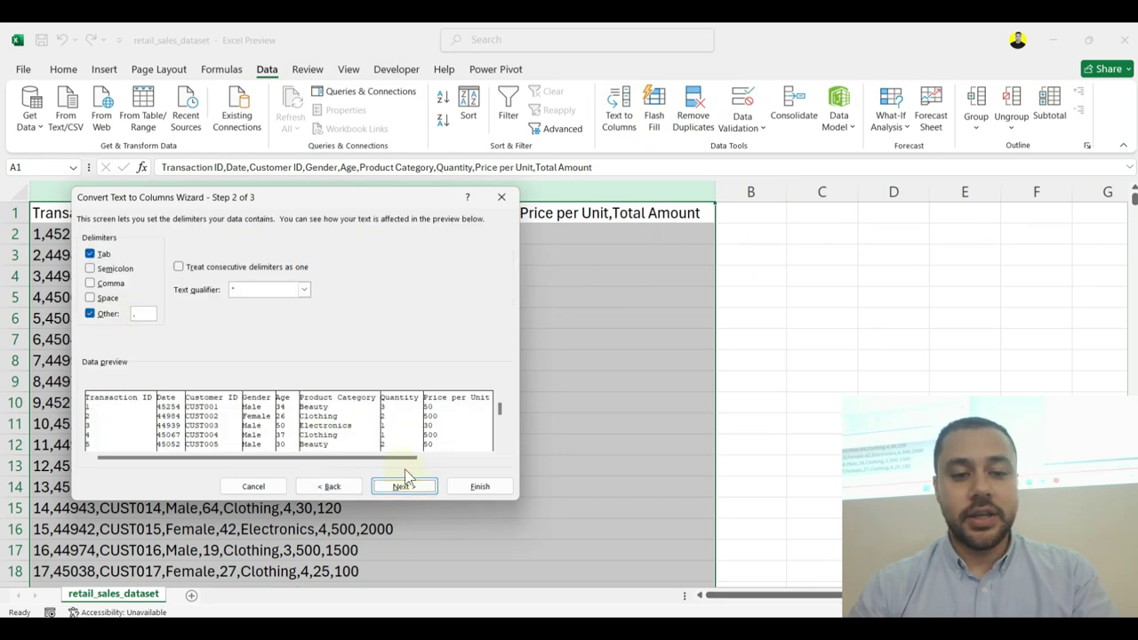
click(404, 480)
click(479, 486)
click(610, 319)
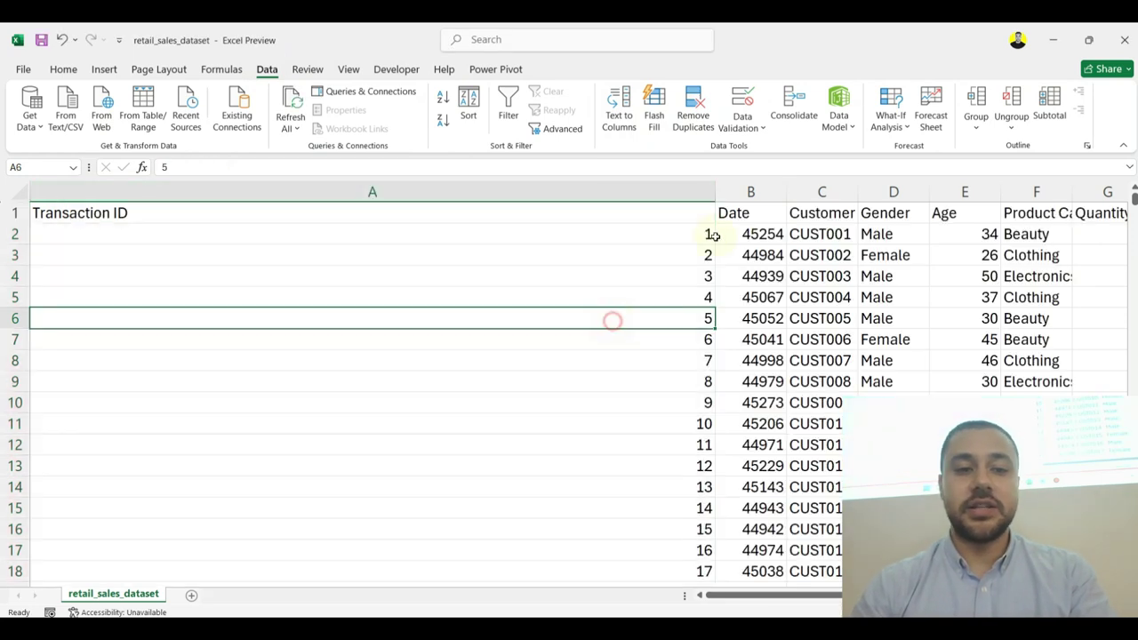
Step: Autofit every column width across the whole sheet
click(16, 192)
double_click(715, 192)
click(286, 276)
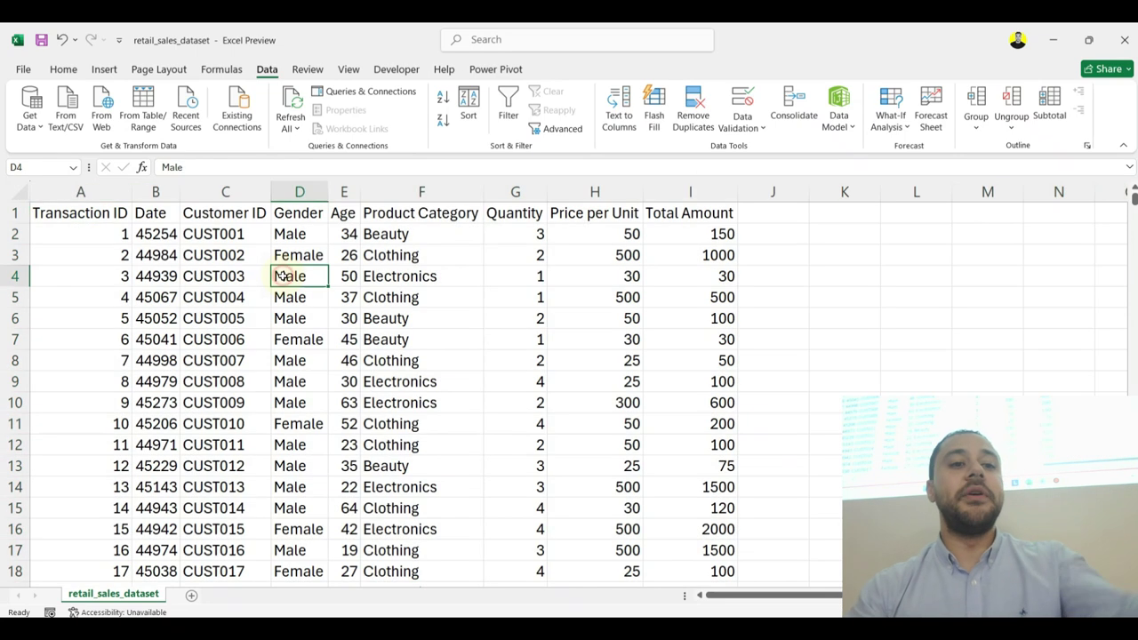
click(7, 189)
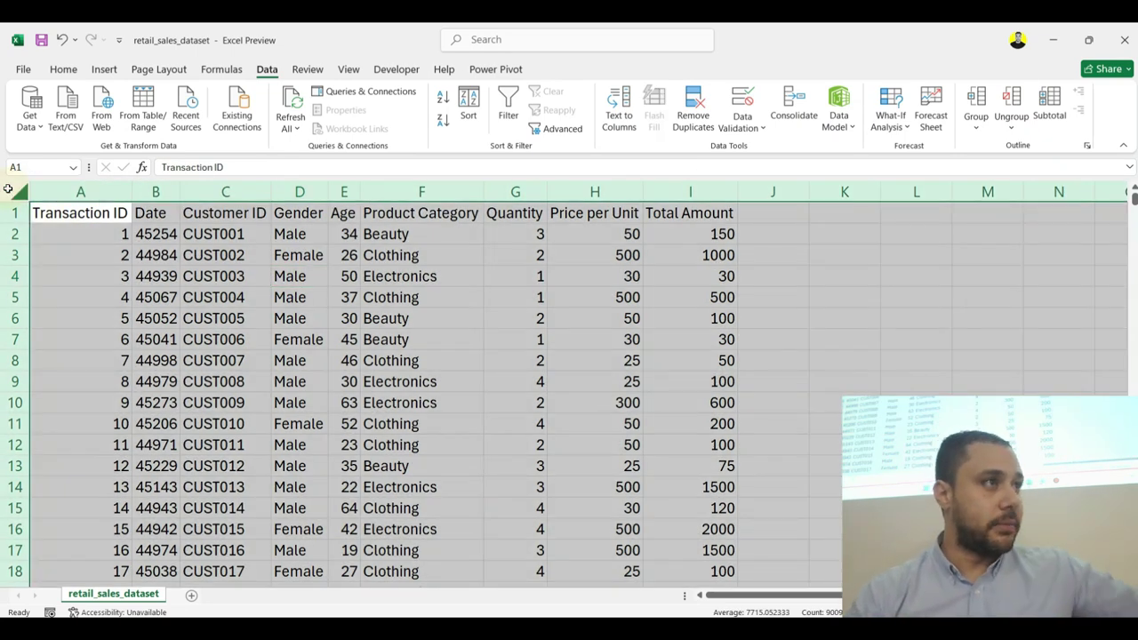
Step: Centre-align all the sales data horizontally
click(63, 70)
click(290, 120)
click(164, 255)
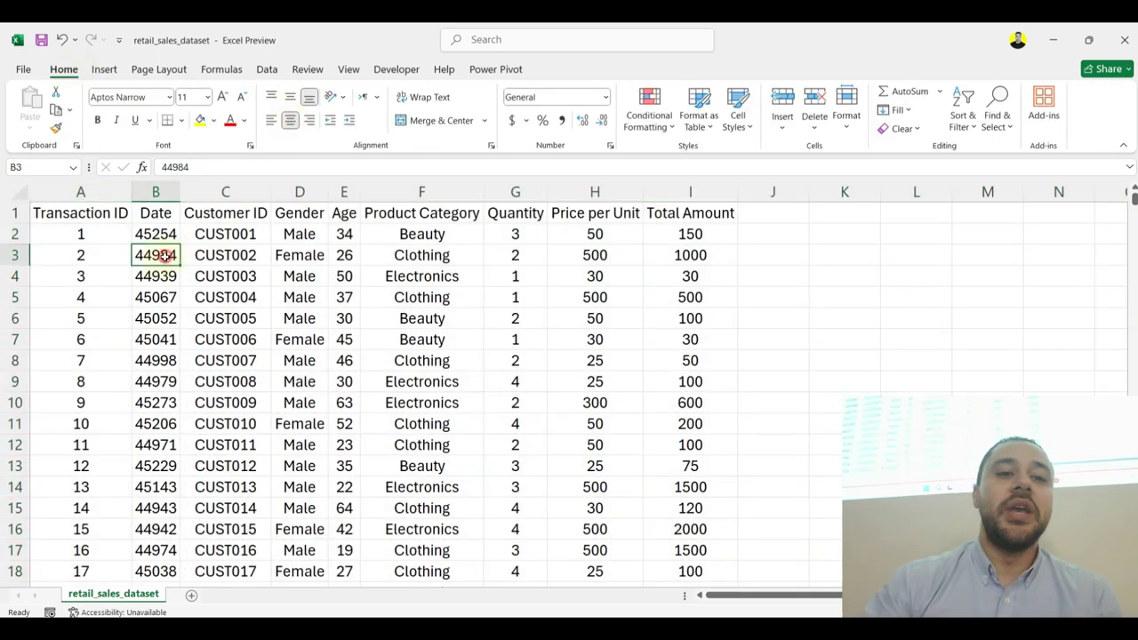
Step: Format the Date column B as Short Date and review the Product Category and Gender values
click(156, 191)
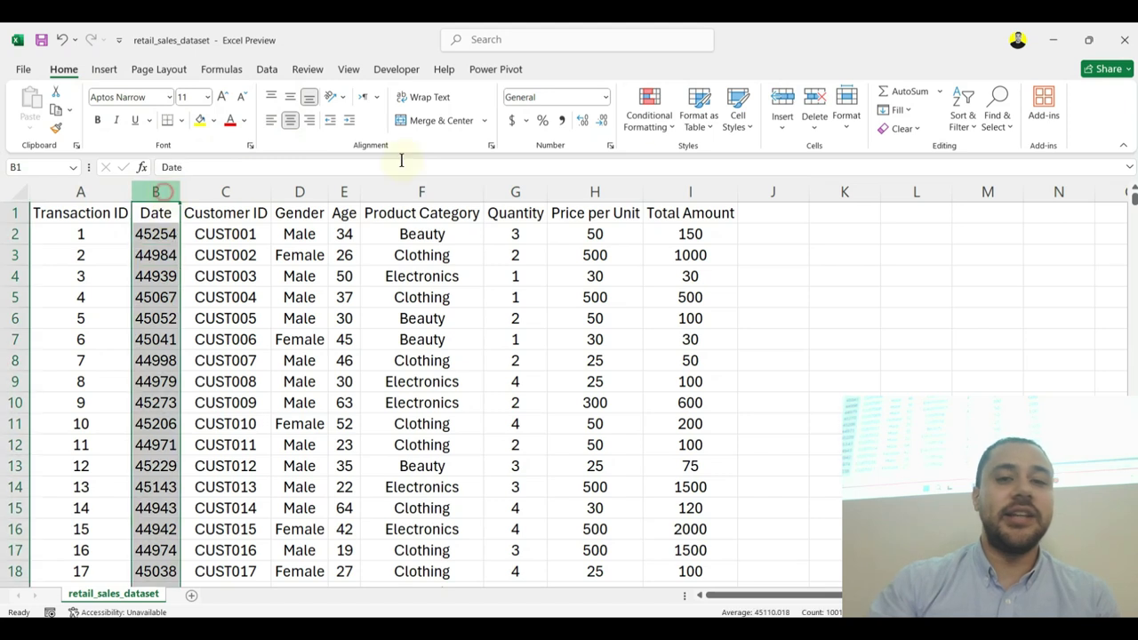
click(607, 97)
click(581, 270)
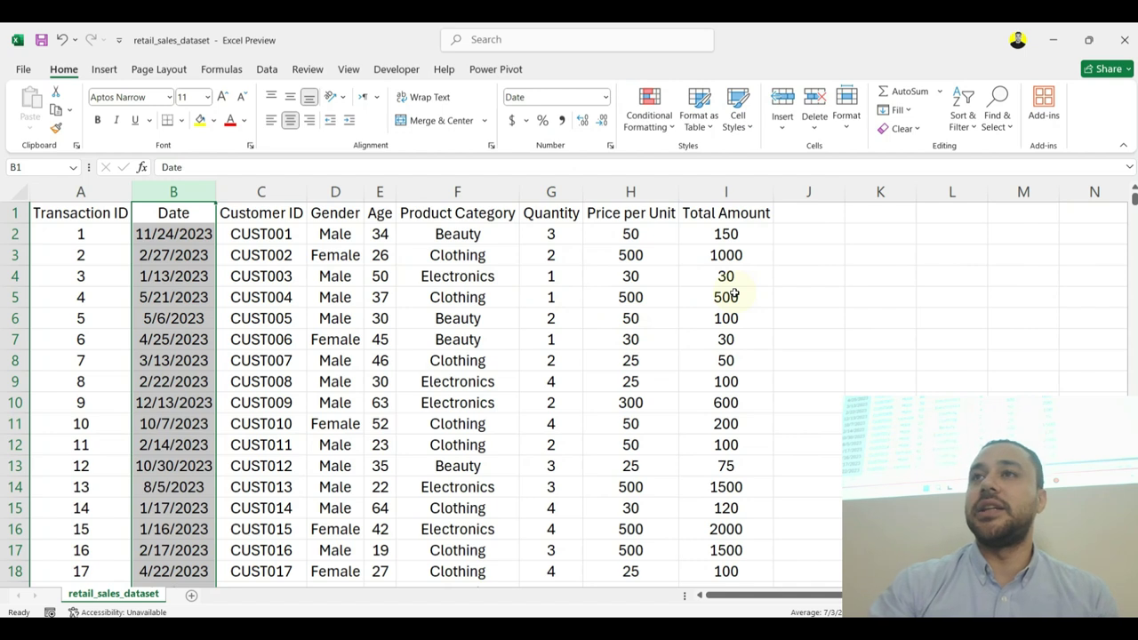
click(342, 378)
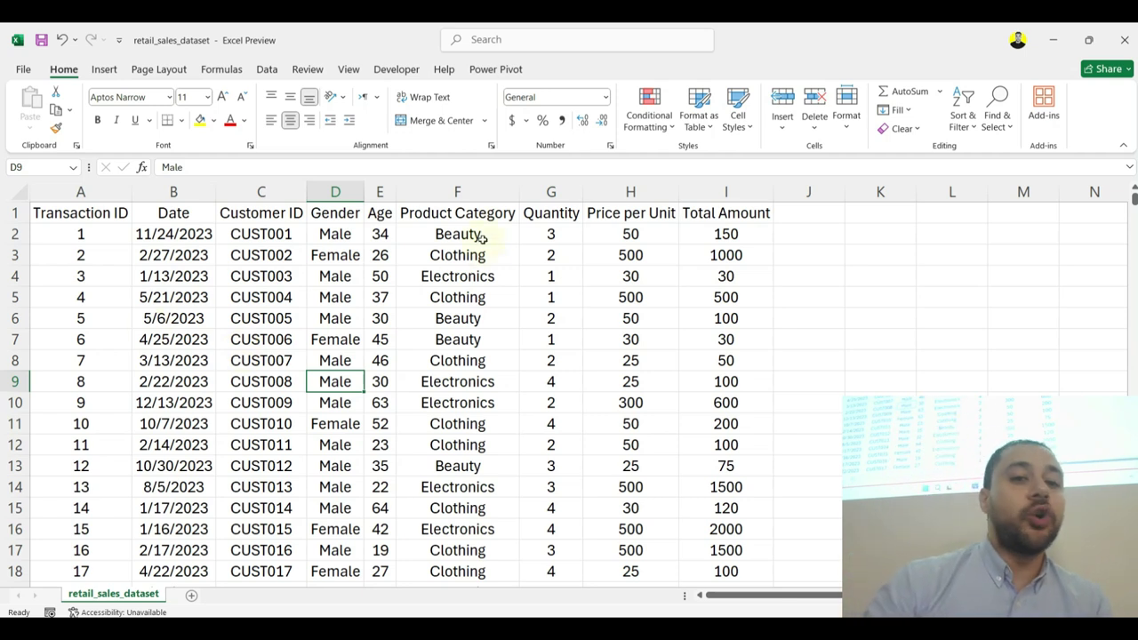
drag(480, 234, 486, 381)
drag(357, 231, 339, 333)
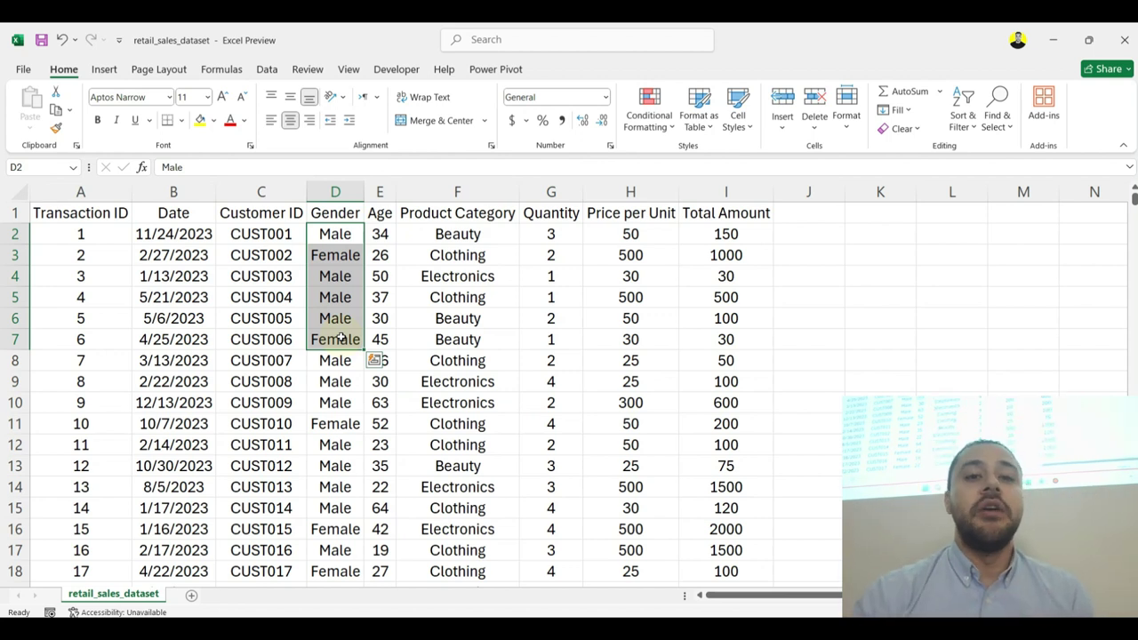
Step: Create a PivotTable on a new sheet with Product Category as rows and Gender as columns
click(449, 274)
click(260, 273)
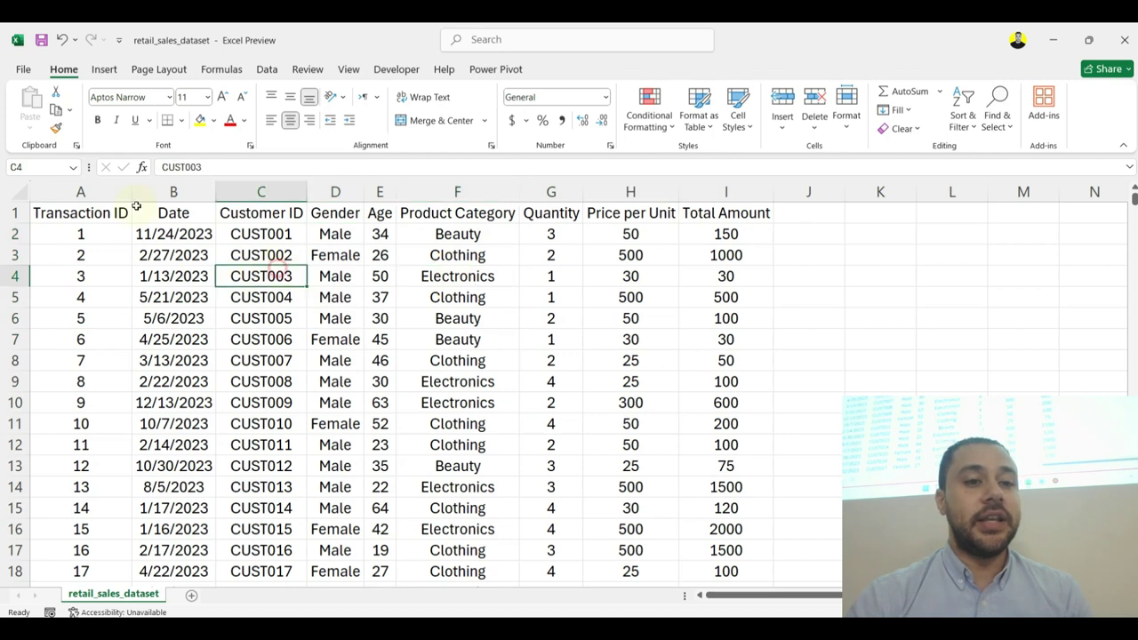
click(104, 70)
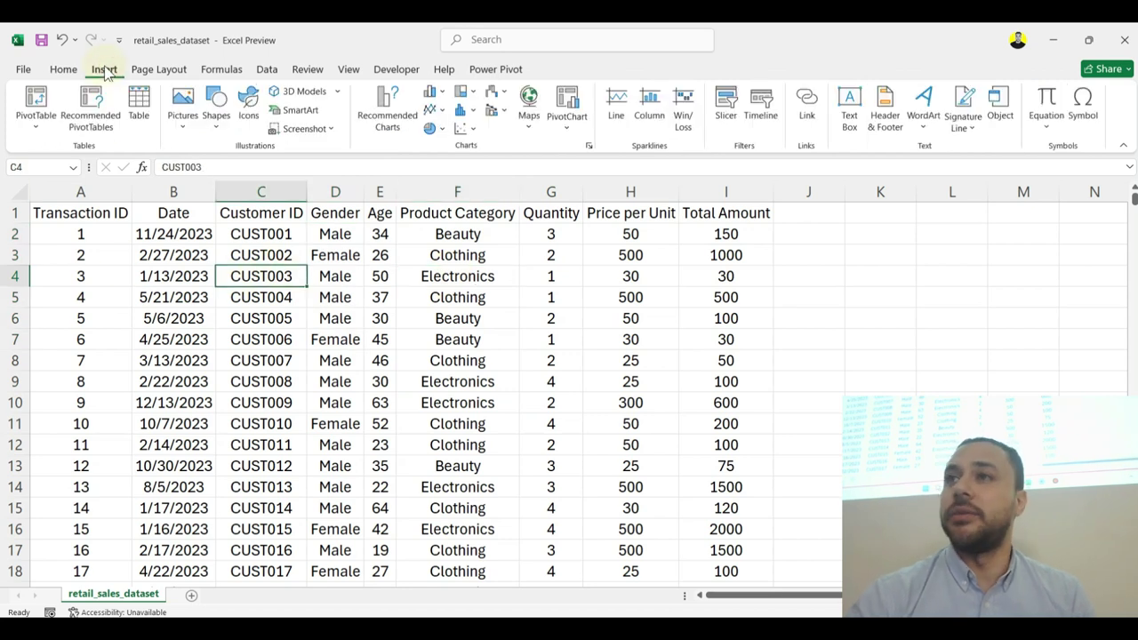
click(49, 104)
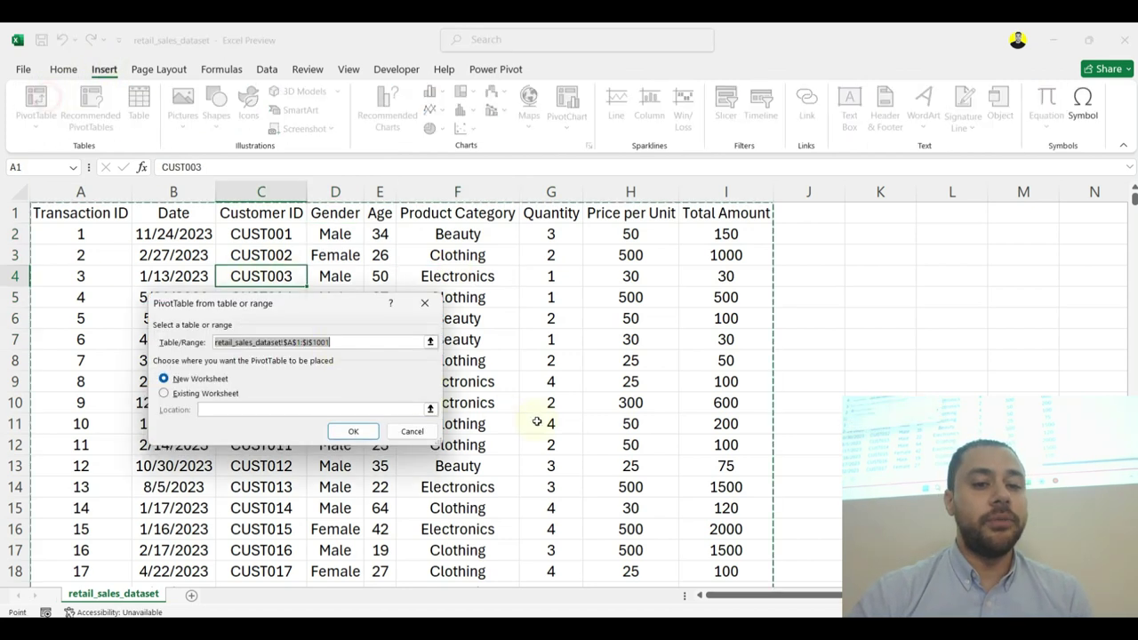
click(373, 431)
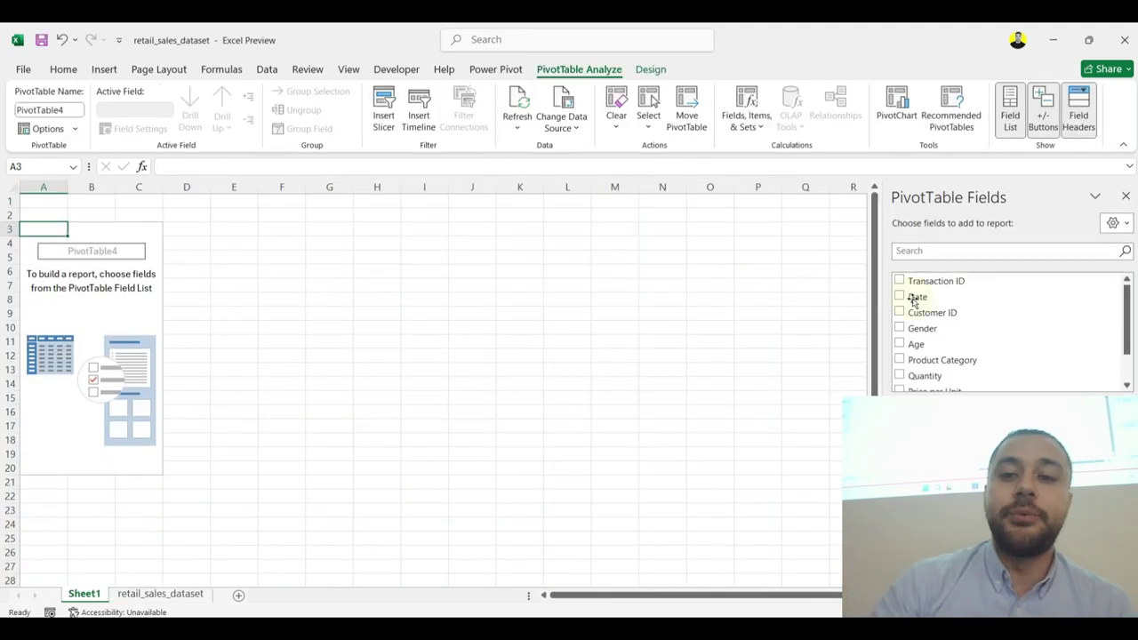
scroll(925, 329, down, 1)
click(950, 318)
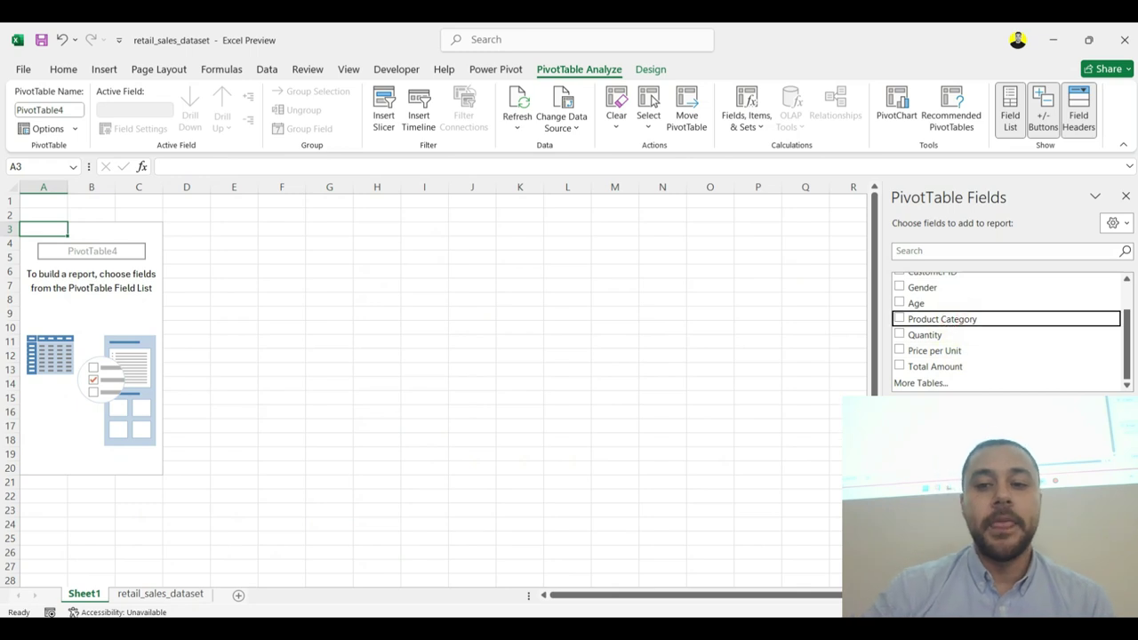
click(932, 287)
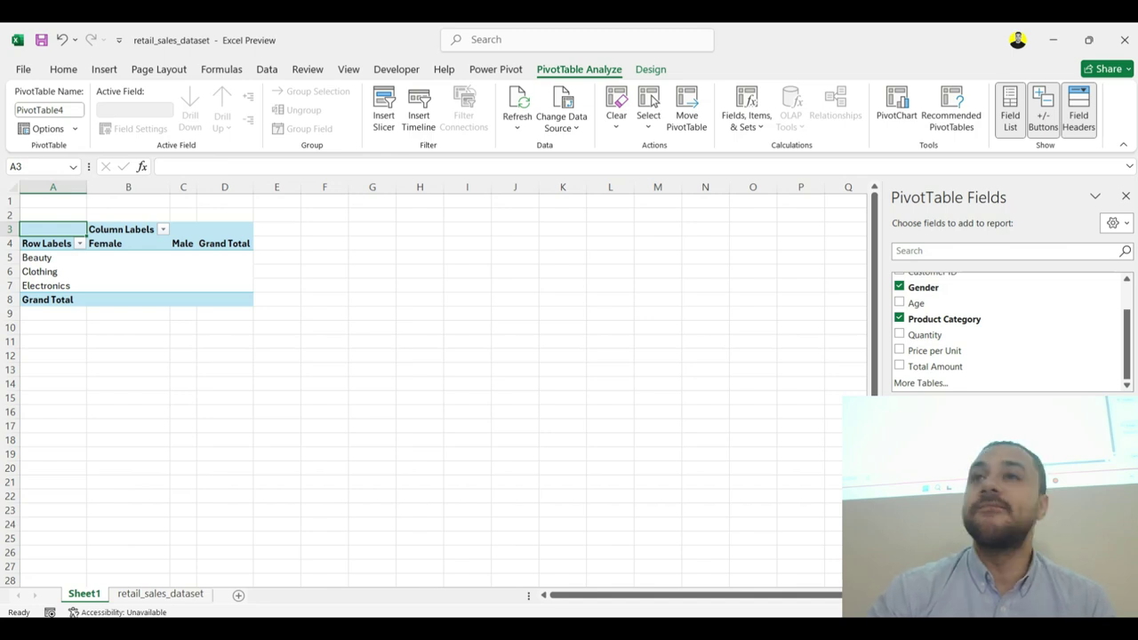
Step: Add Gender to Values to count Female 510 and Male 490 per category
click(169, 593)
drag(484, 233, 489, 360)
drag(334, 234, 323, 389)
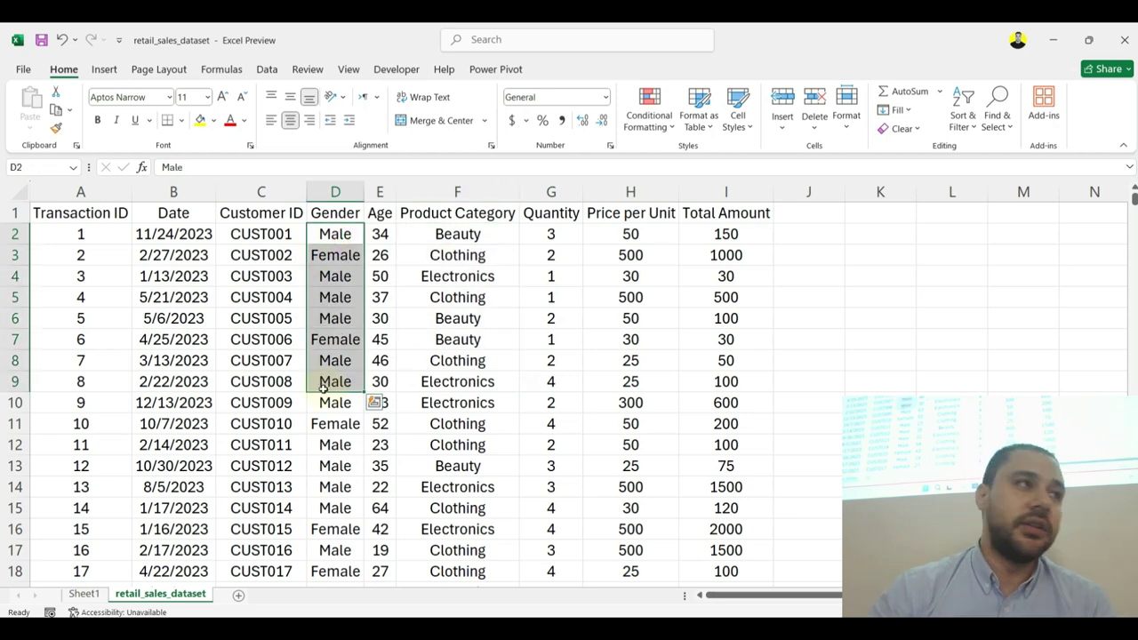
drag(550, 232, 551, 318)
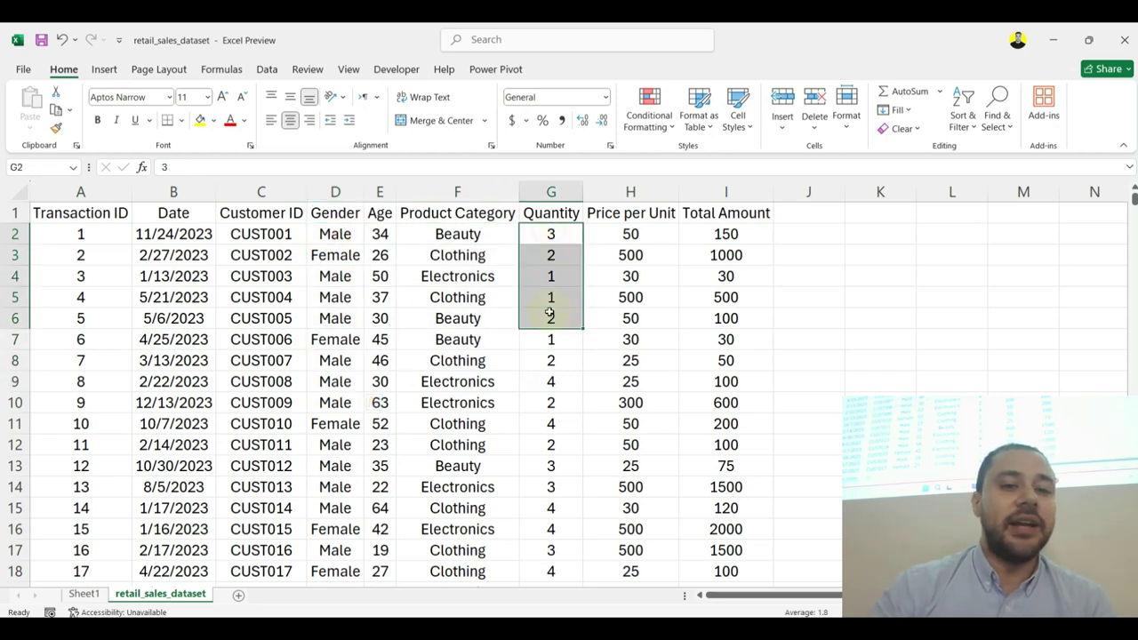
drag(334, 234, 366, 349)
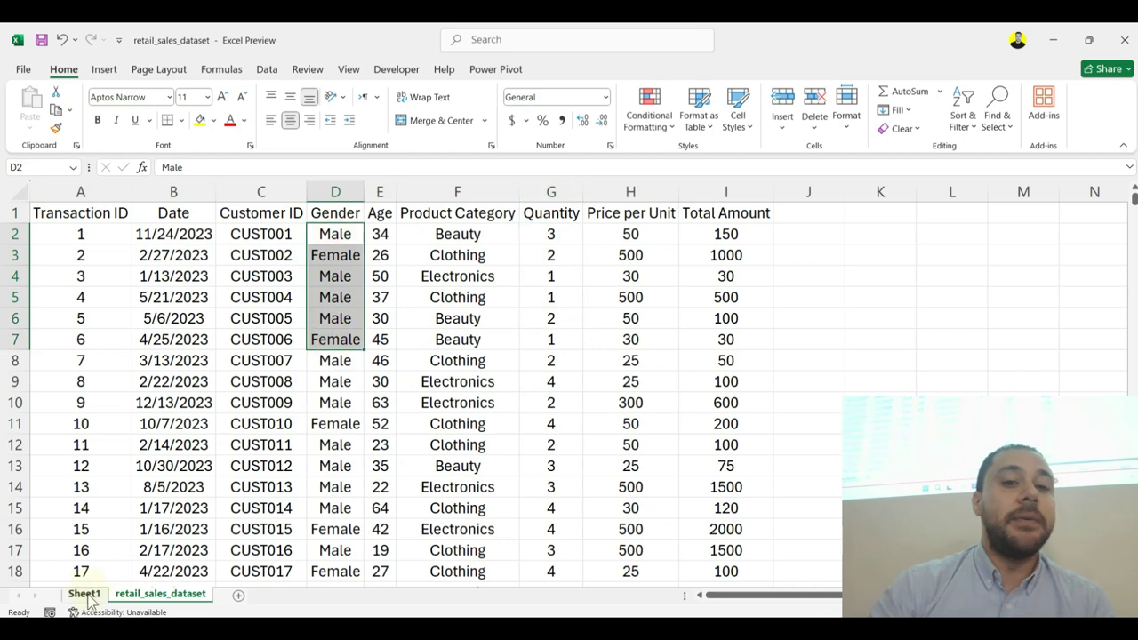
click(84, 594)
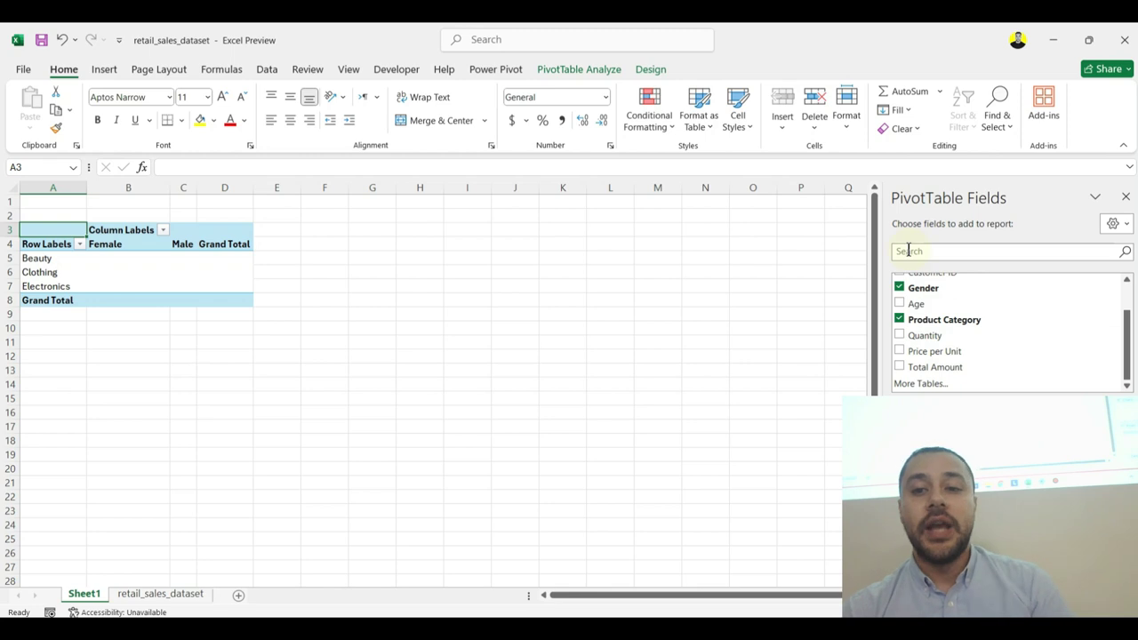
click(921, 296)
drag(921, 288, 1066, 551)
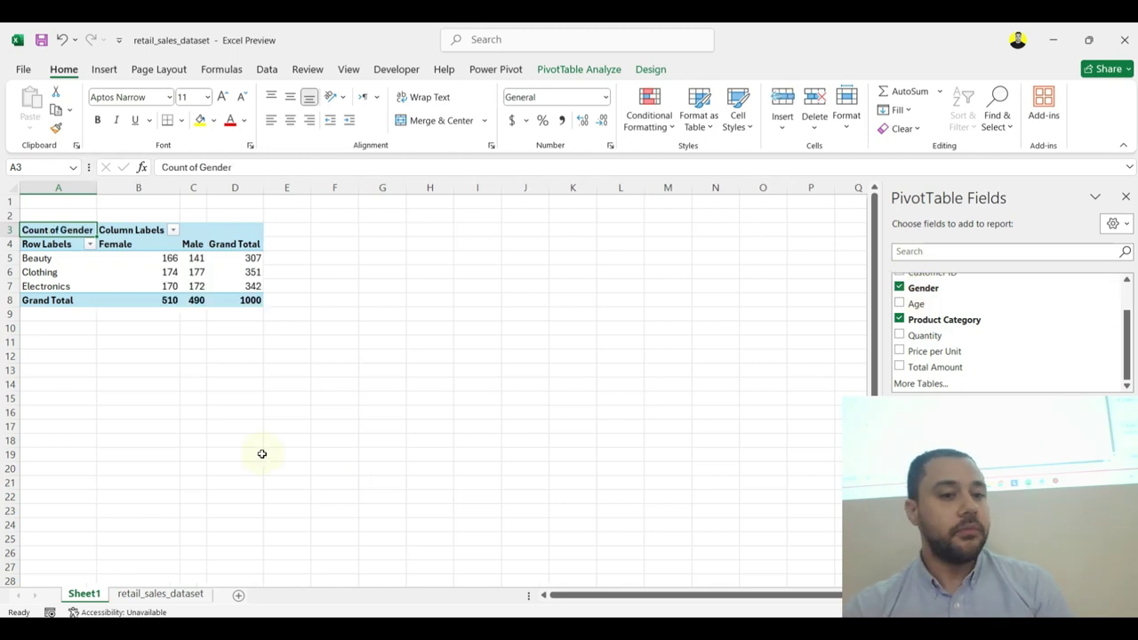
drag(158, 264, 255, 300)
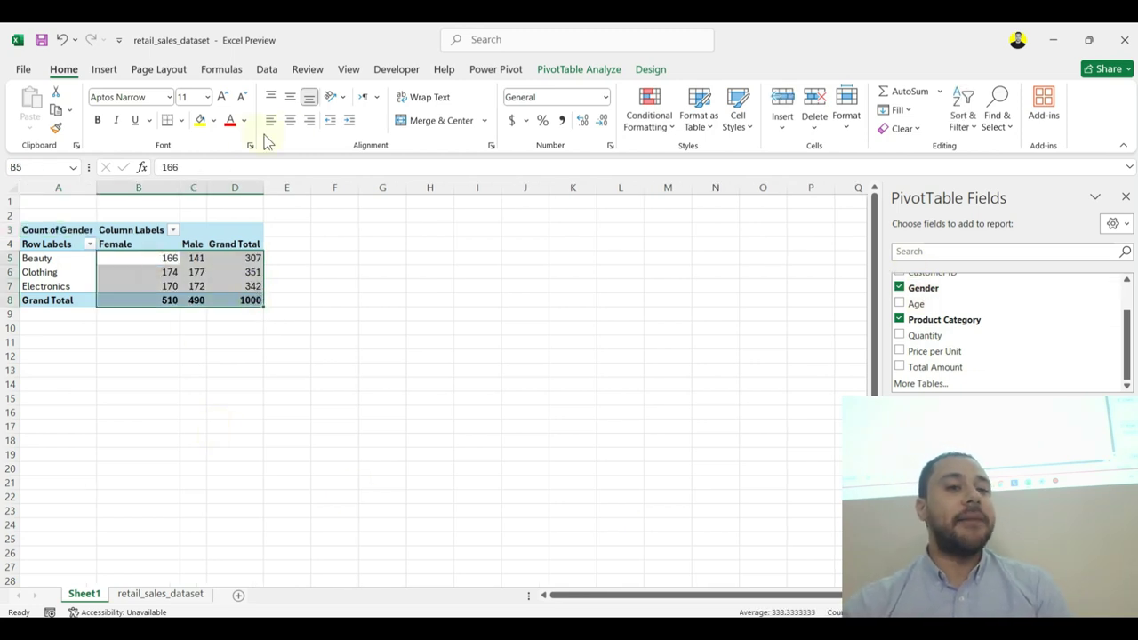
Step: Centre the pivot's count values in B5:D8
click(289, 120)
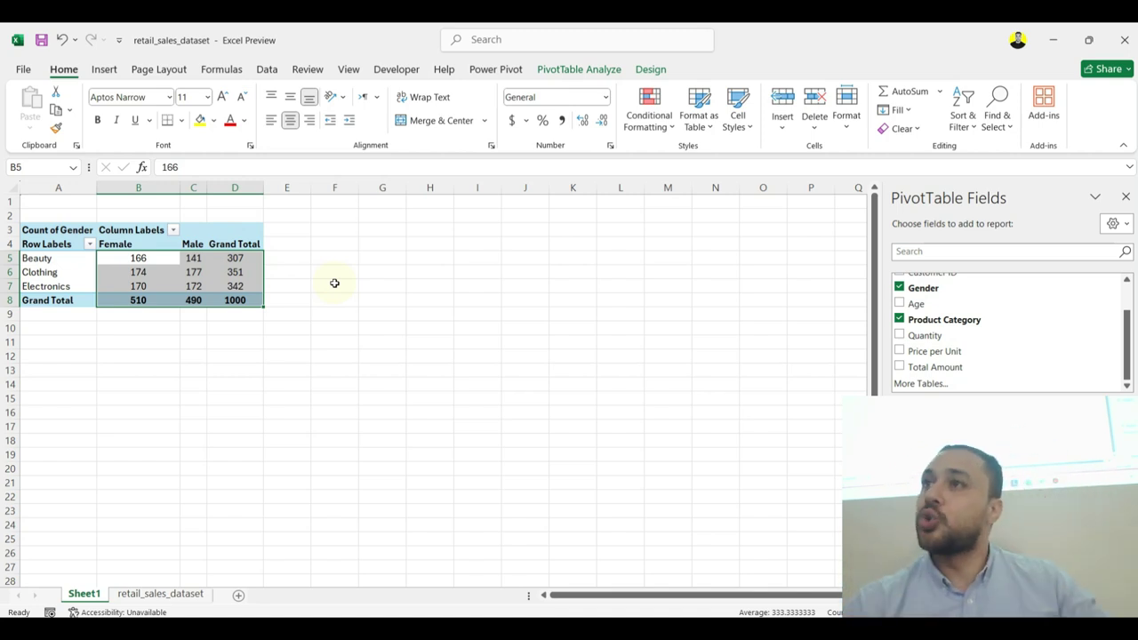
click(168, 263)
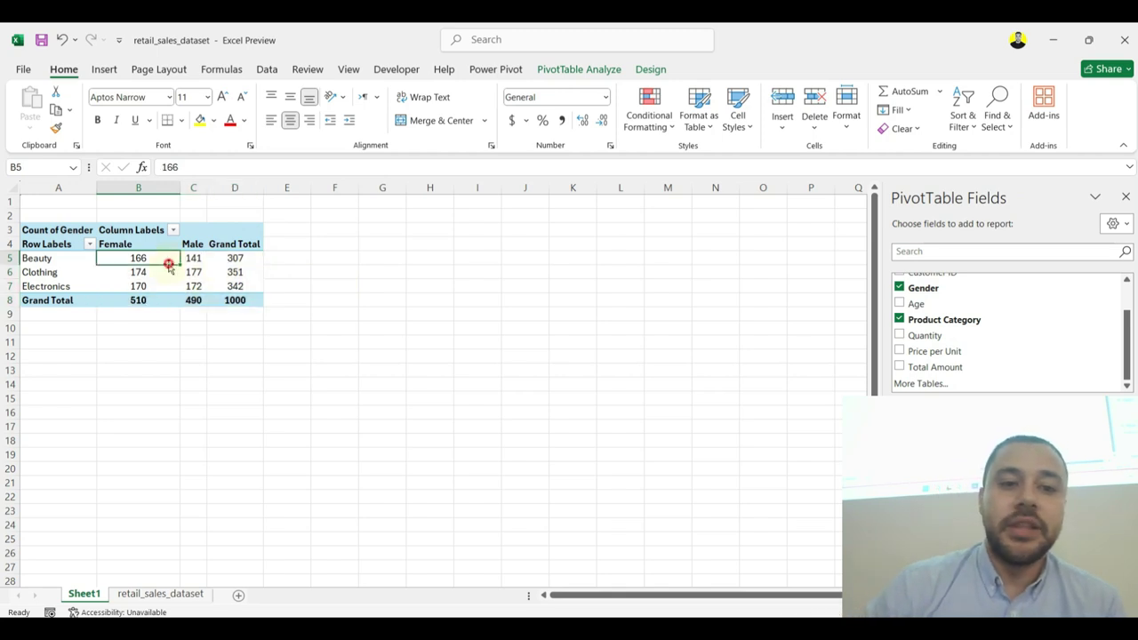
click(238, 260)
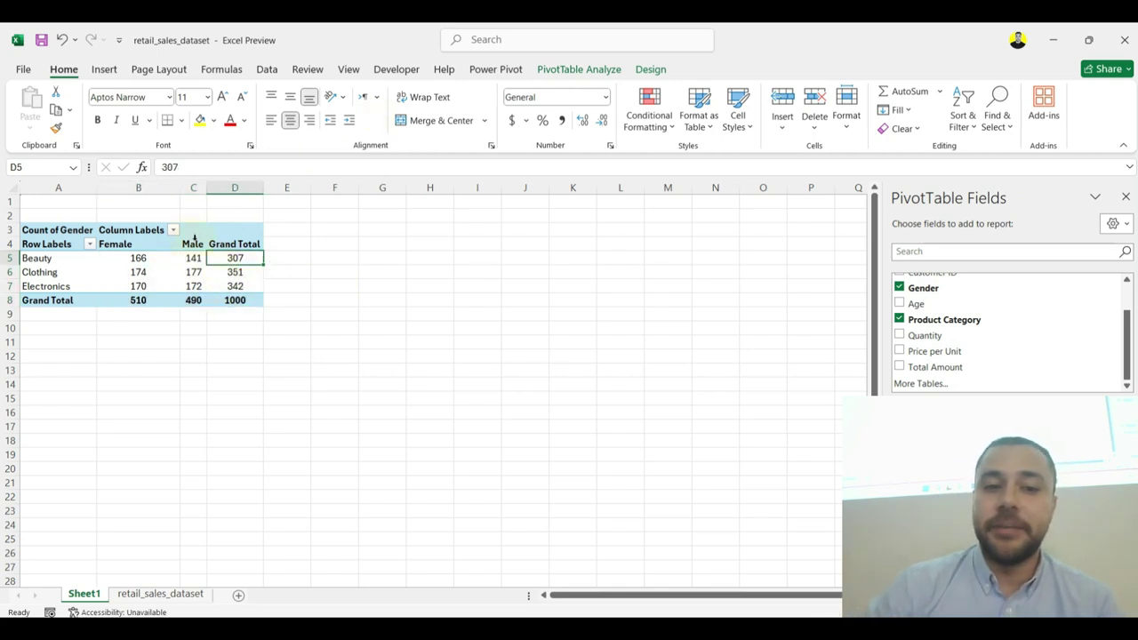
click(238, 283)
Step: Try Grand Totals on for rows only, then undo that change
click(580, 71)
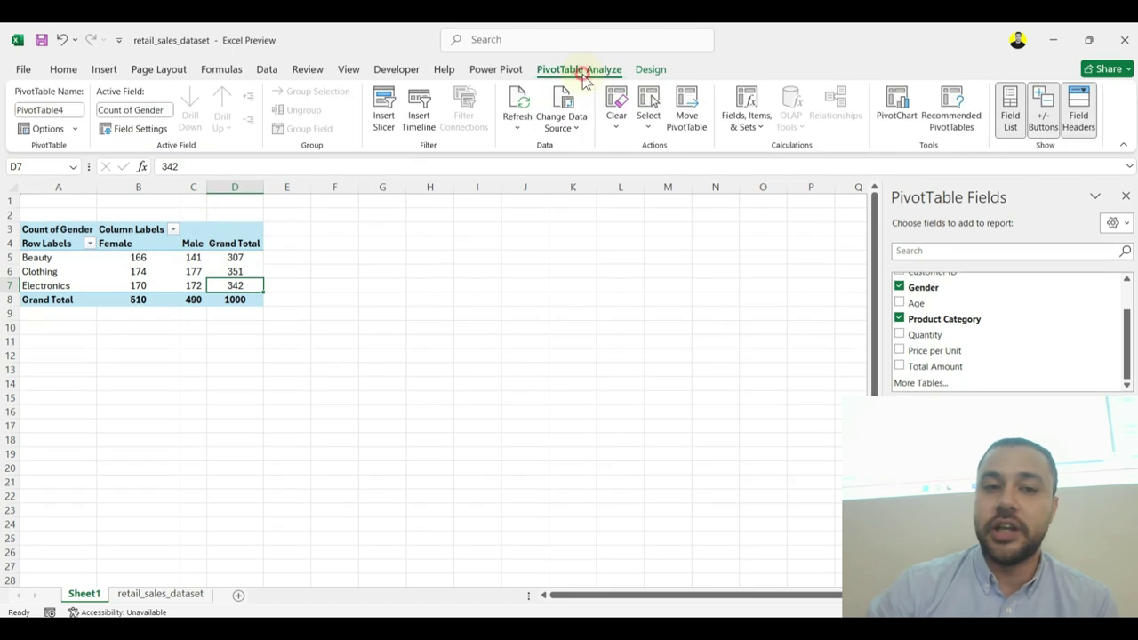
click(650, 69)
click(82, 127)
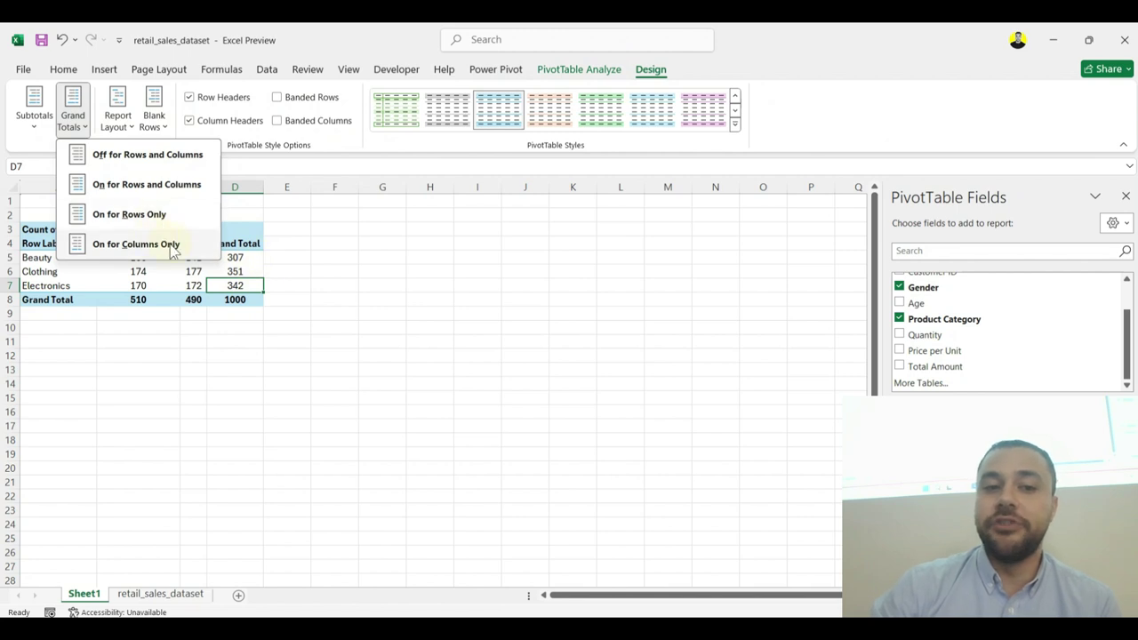
click(158, 215)
key(ctrl+z)
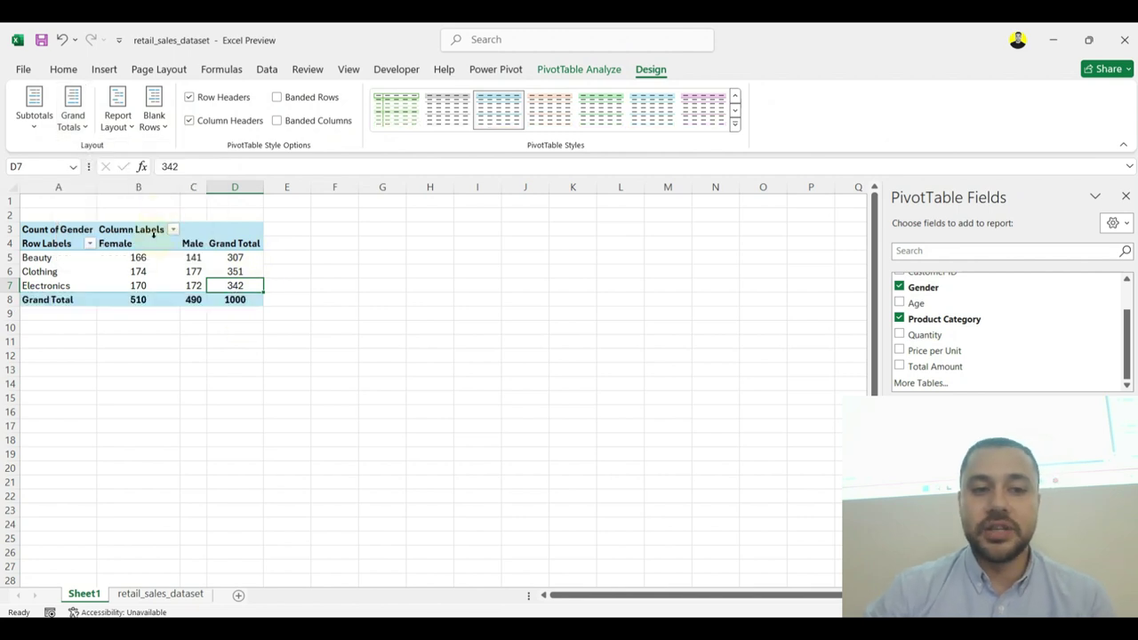
Step: Set Grand Totals to On for Columns Only, removing the Grand Total column
click(117, 122)
click(72, 111)
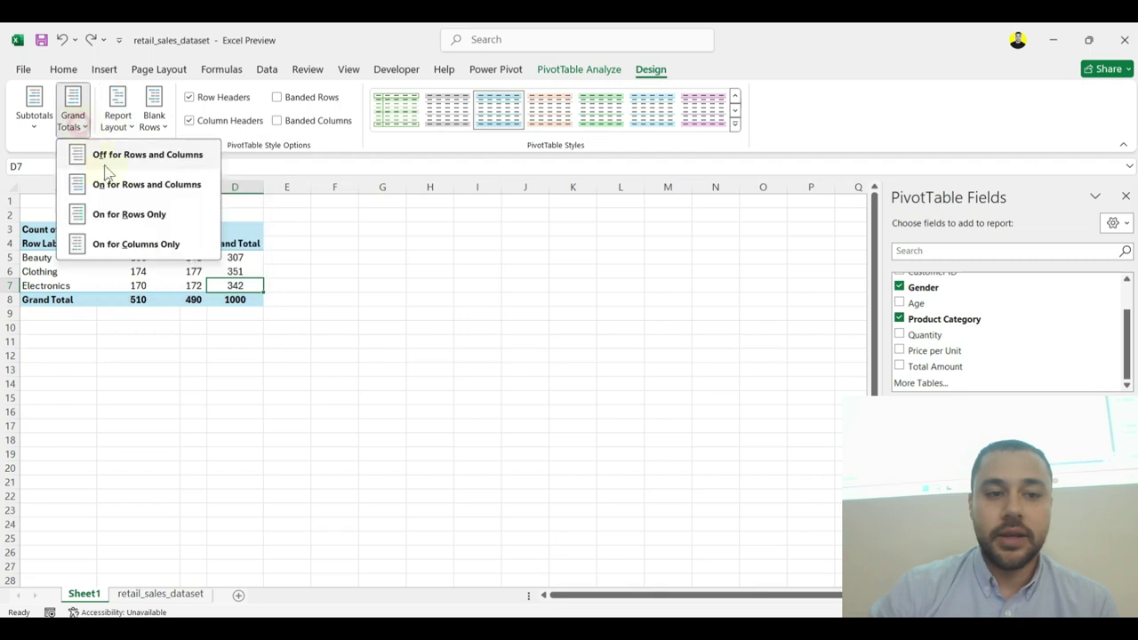
click(139, 244)
click(138, 258)
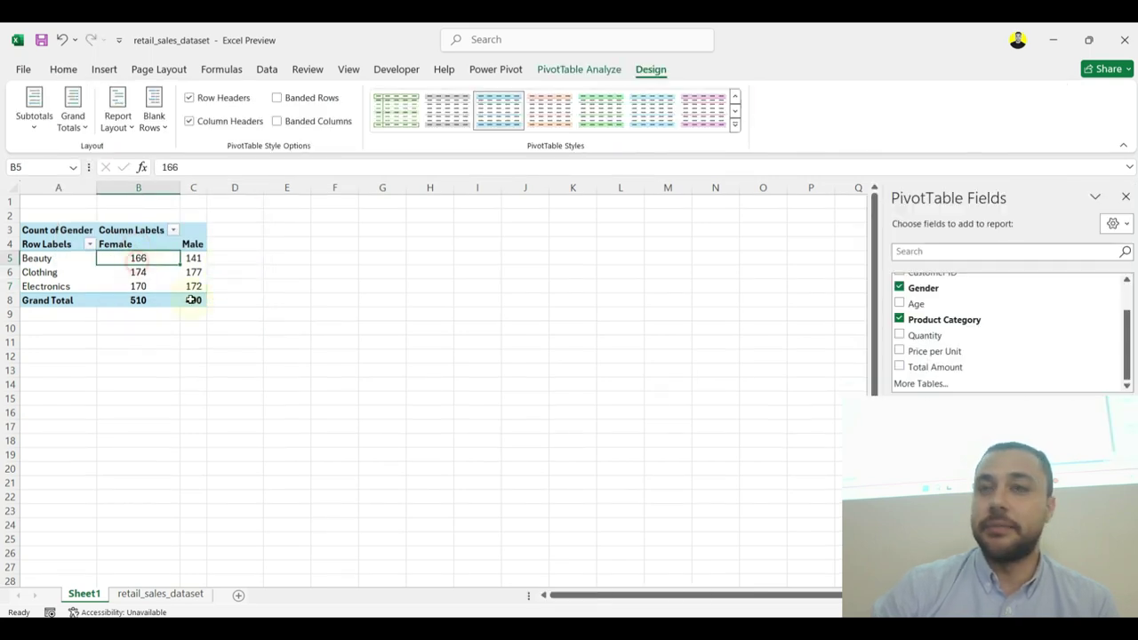
click(138, 286)
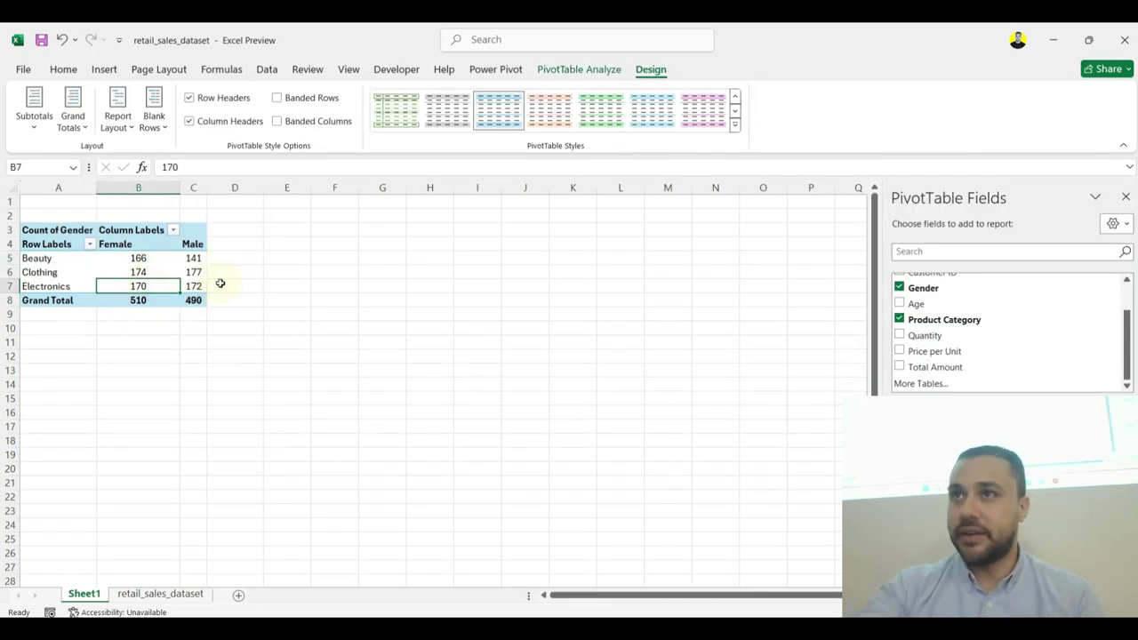
click(165, 249)
Step: Centre the Female and Male headers and counts in B4:C8
drag(152, 247, 193, 303)
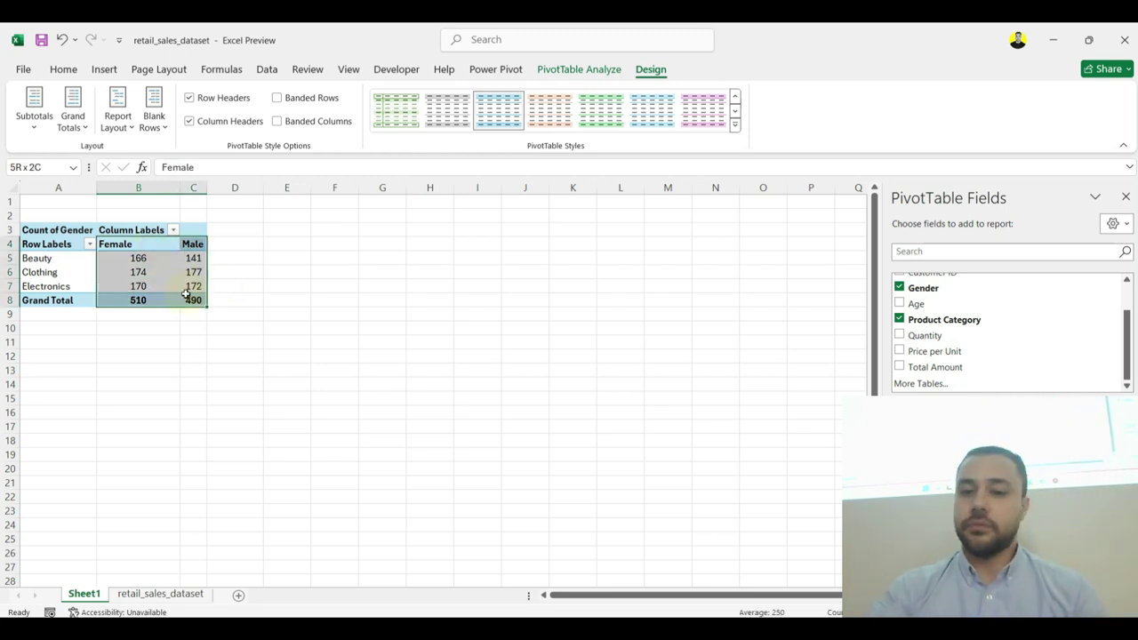
click(58, 69)
click(290, 120)
click(41, 259)
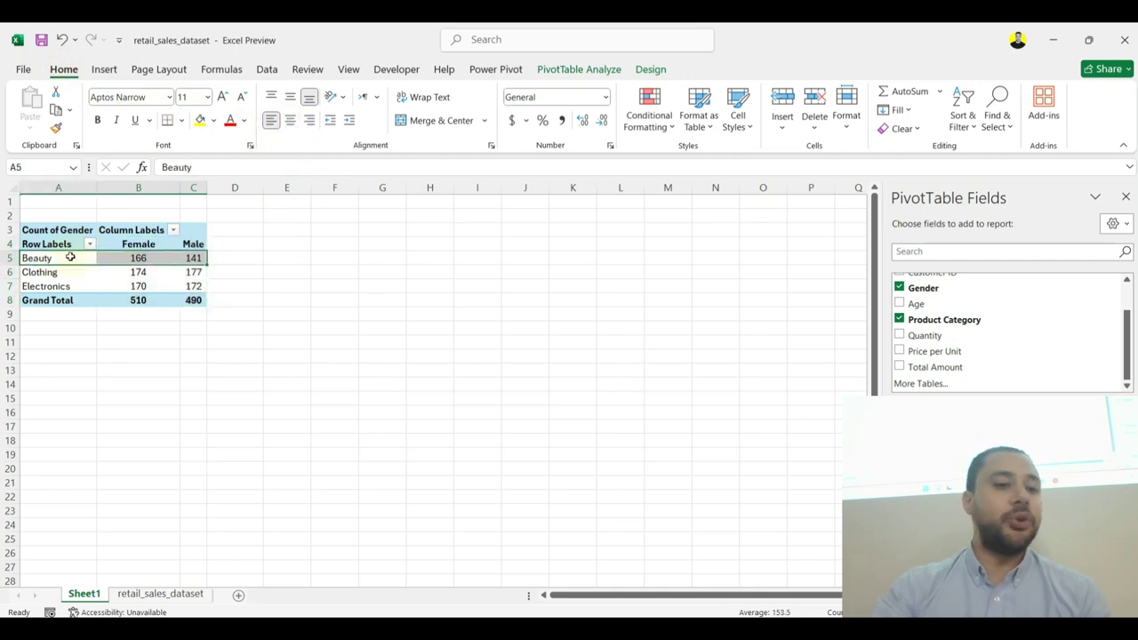
click(193, 258)
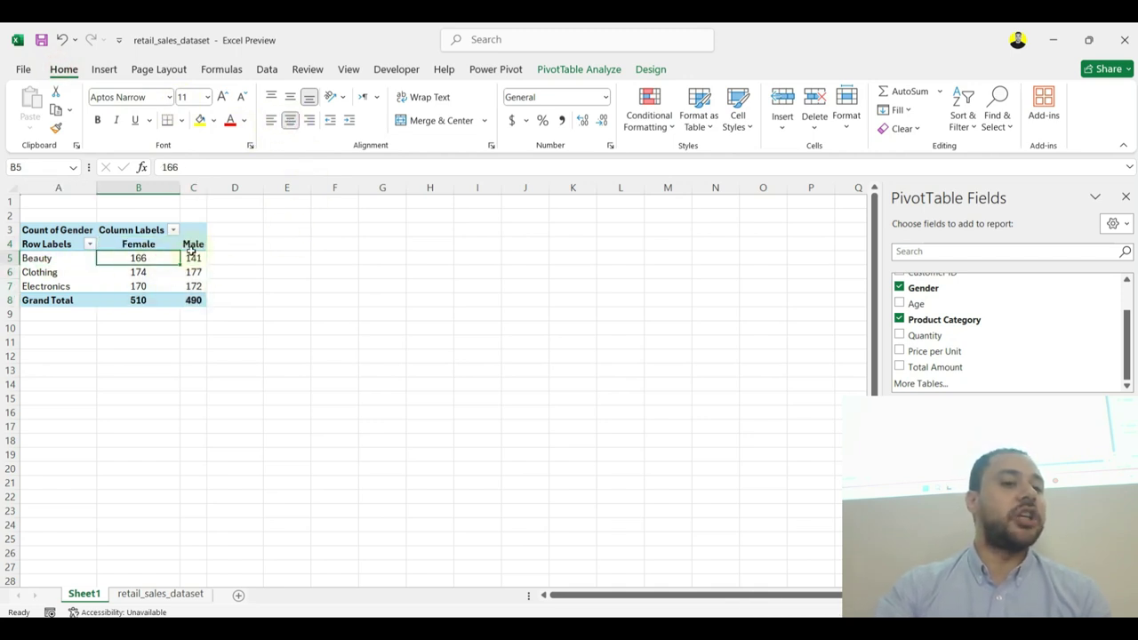
Step: Widen column C and review the Female and Male counts for Clothing and Electronics
drag(206, 188, 265, 187)
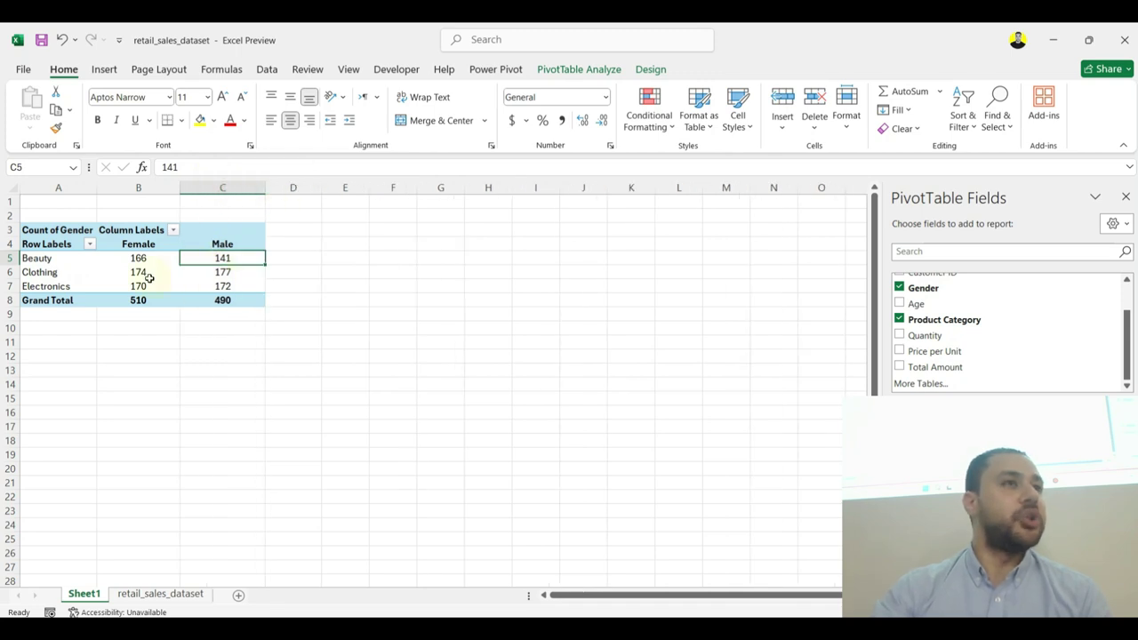
click(53, 274)
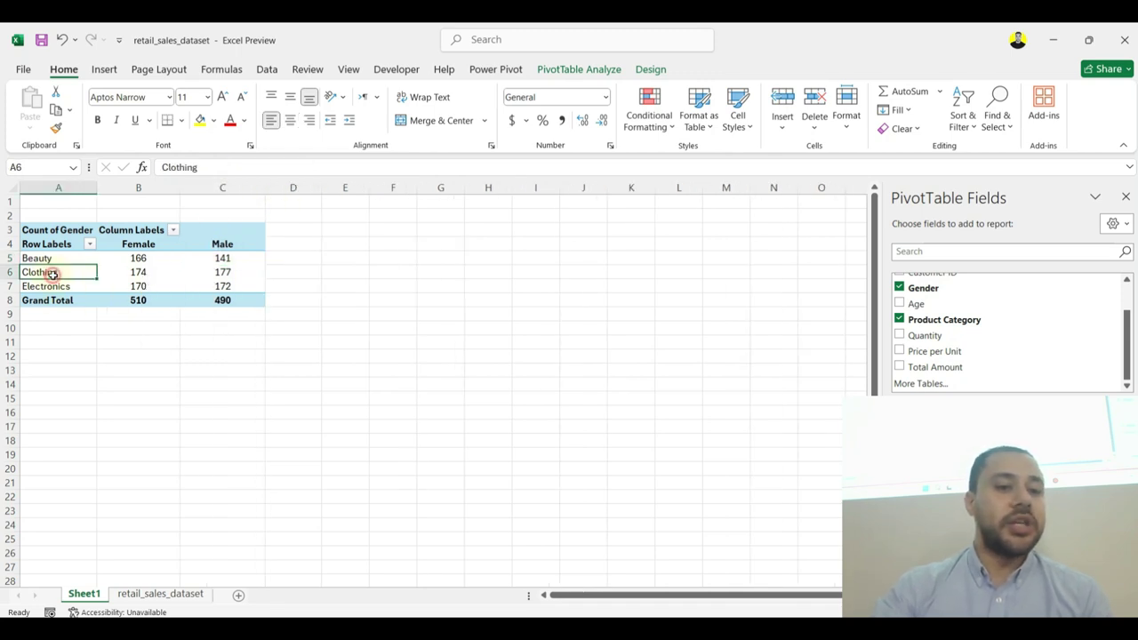
click(148, 273)
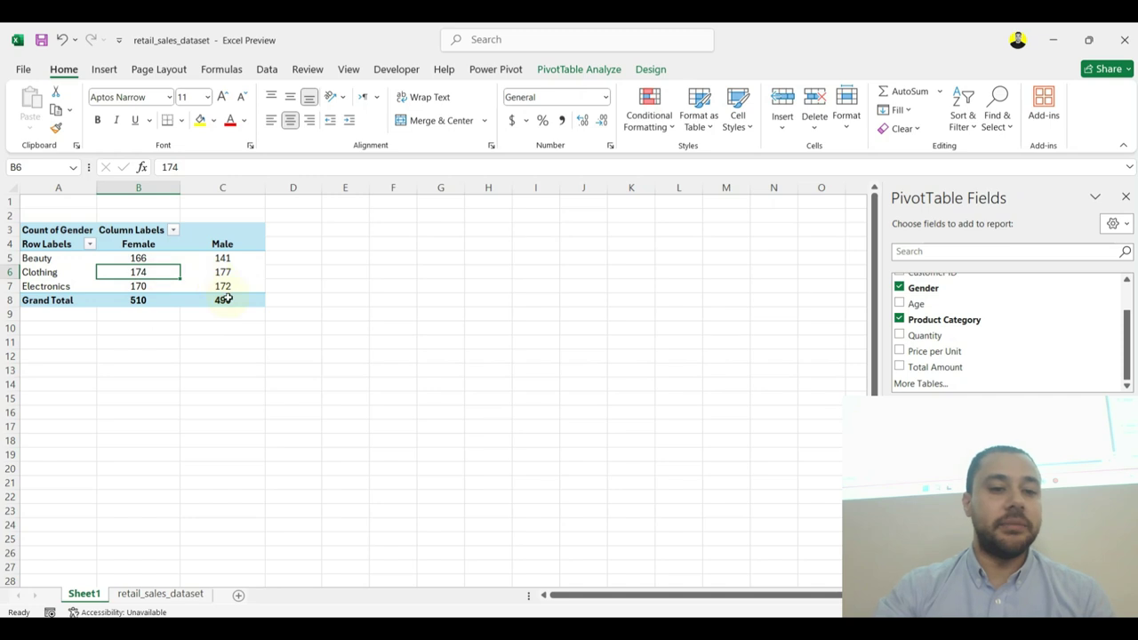
click(70, 286)
click(212, 287)
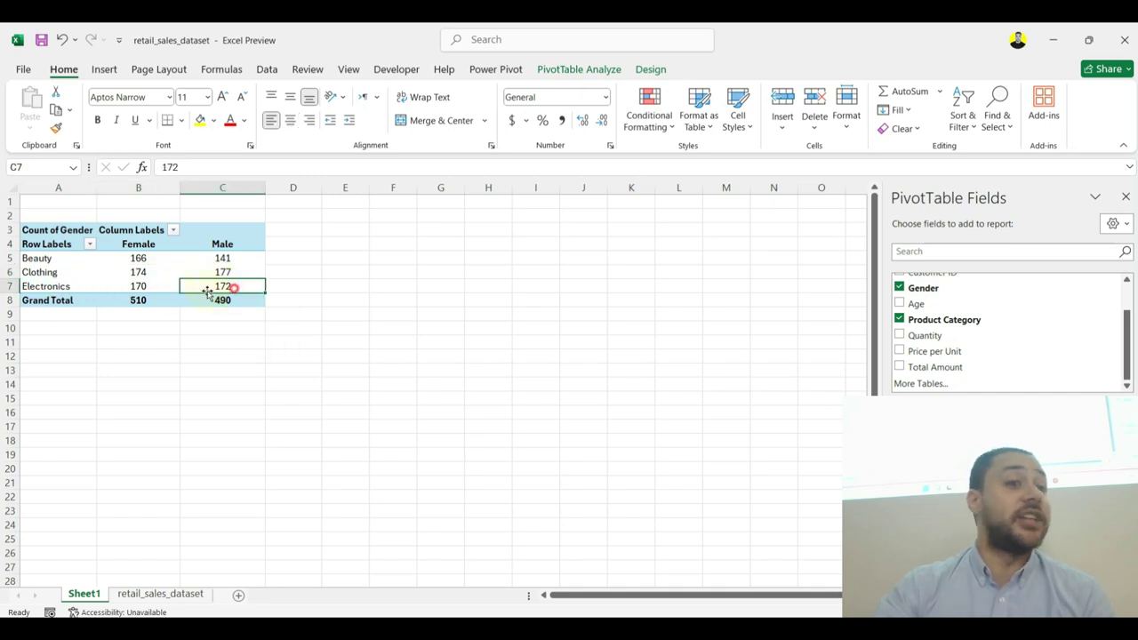
click(150, 288)
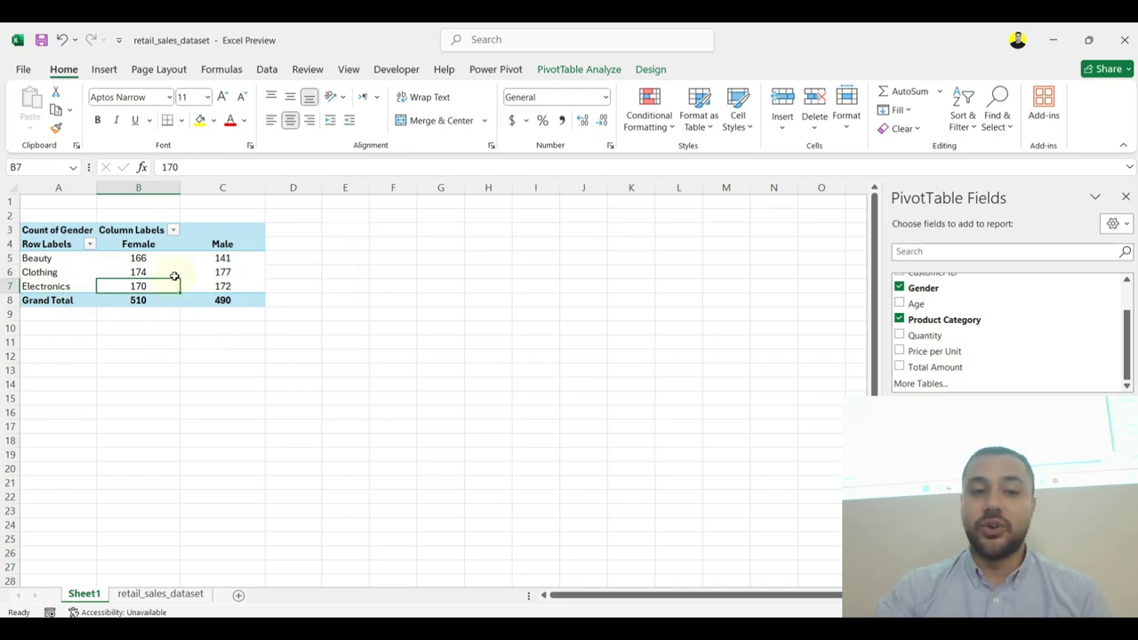
click(239, 273)
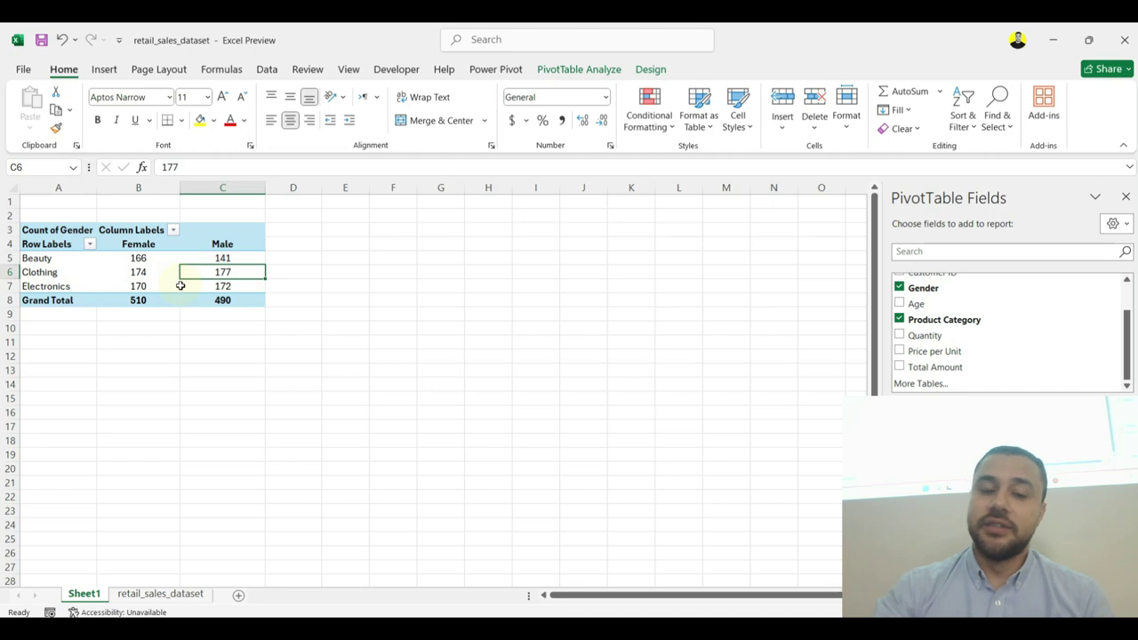
mouse_move(229, 301)
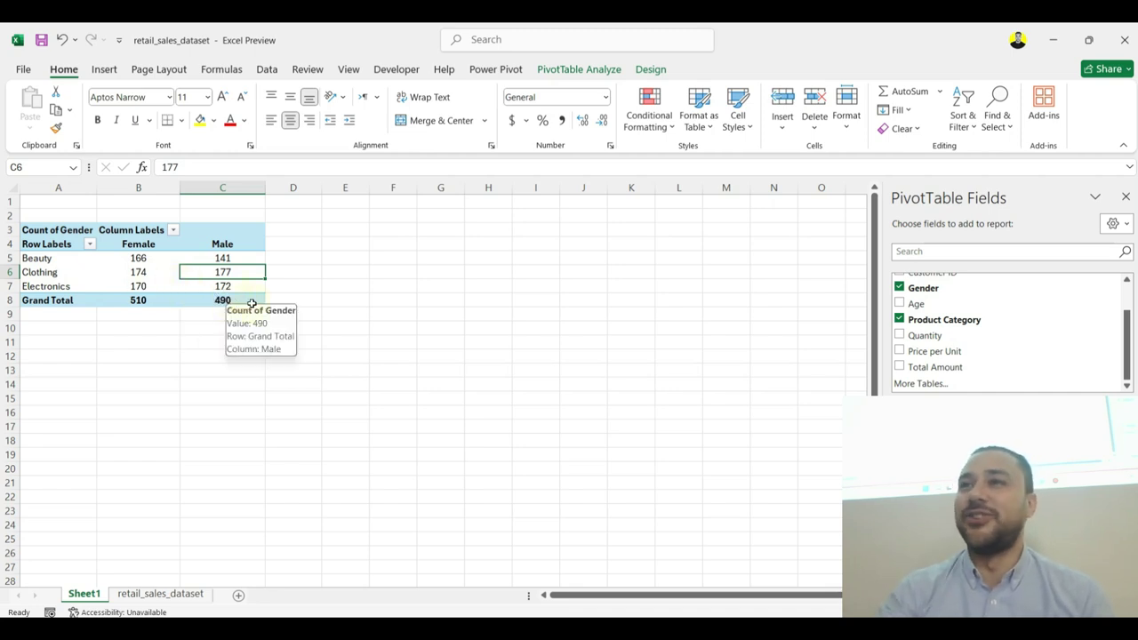
click(219, 288)
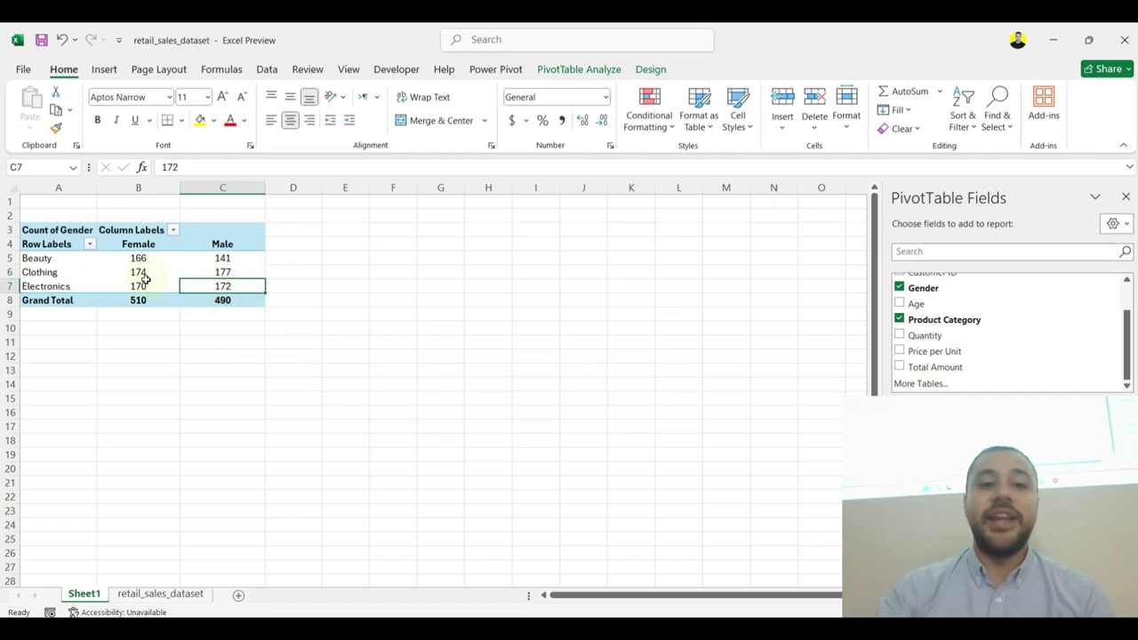
Step: Insert a new PivotTable from the sales data placed at Sheet1!F3
click(169, 594)
click(524, 273)
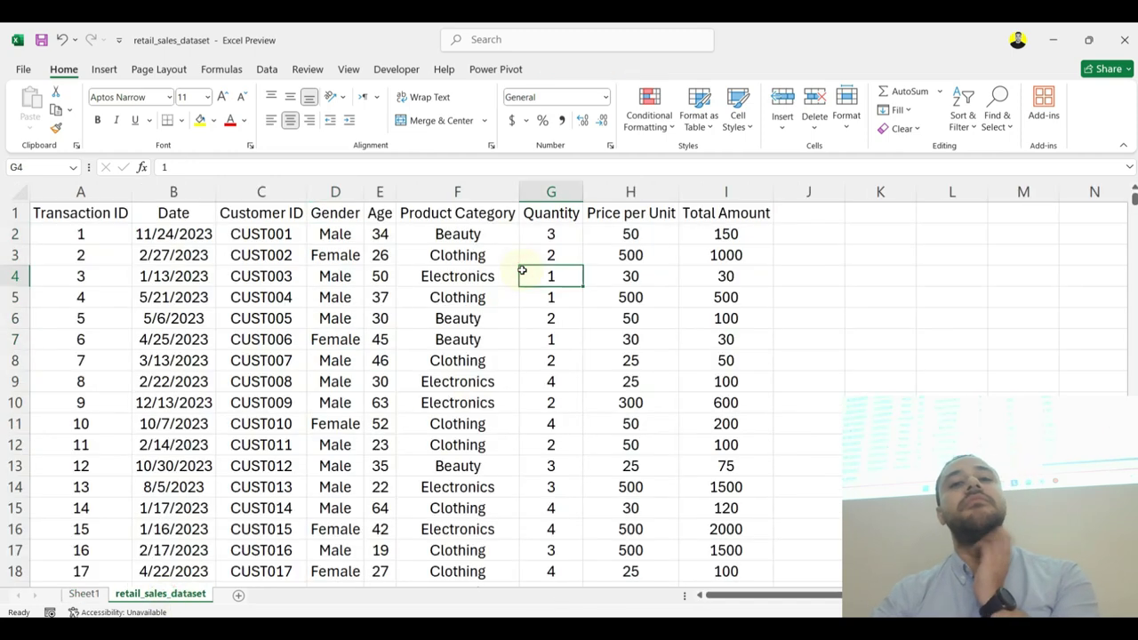
click(756, 214)
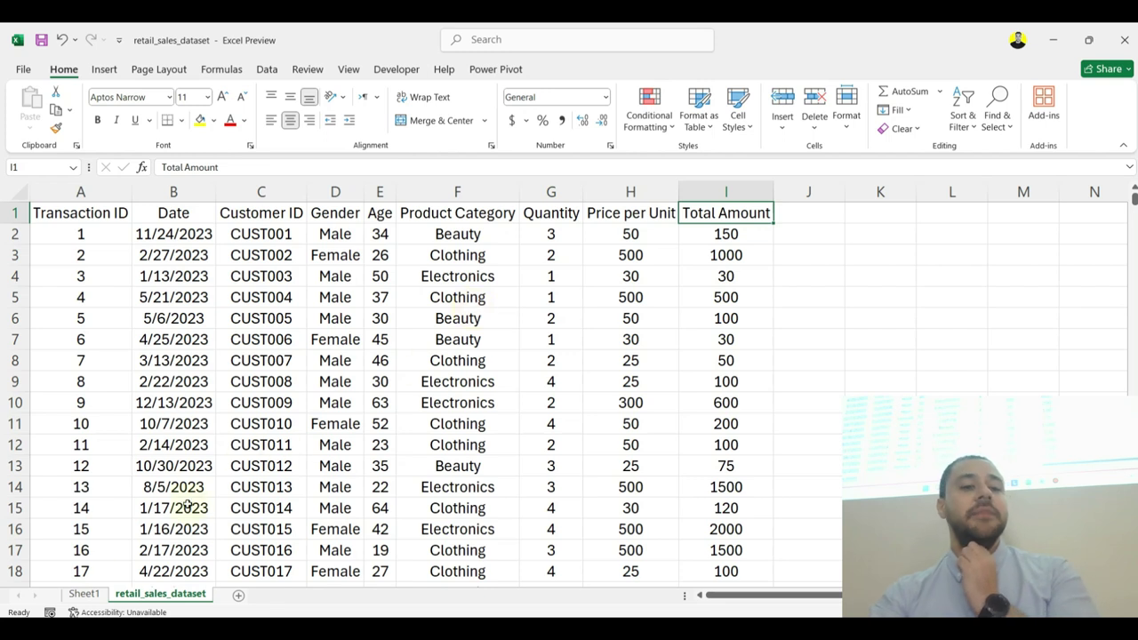
click(345, 358)
click(104, 69)
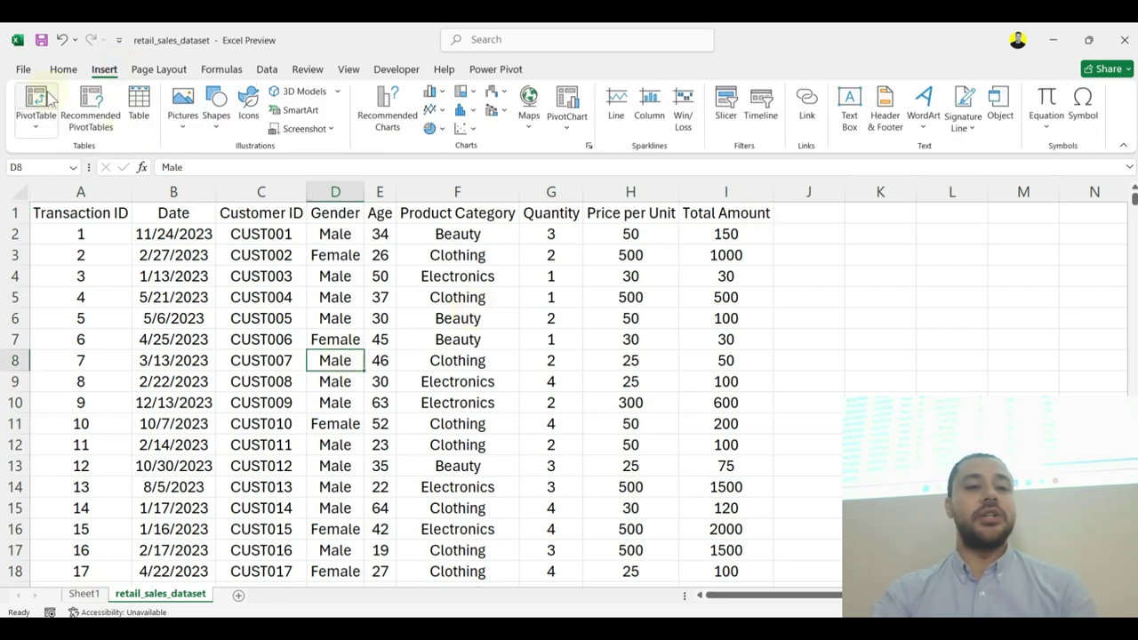
click(35, 107)
click(196, 394)
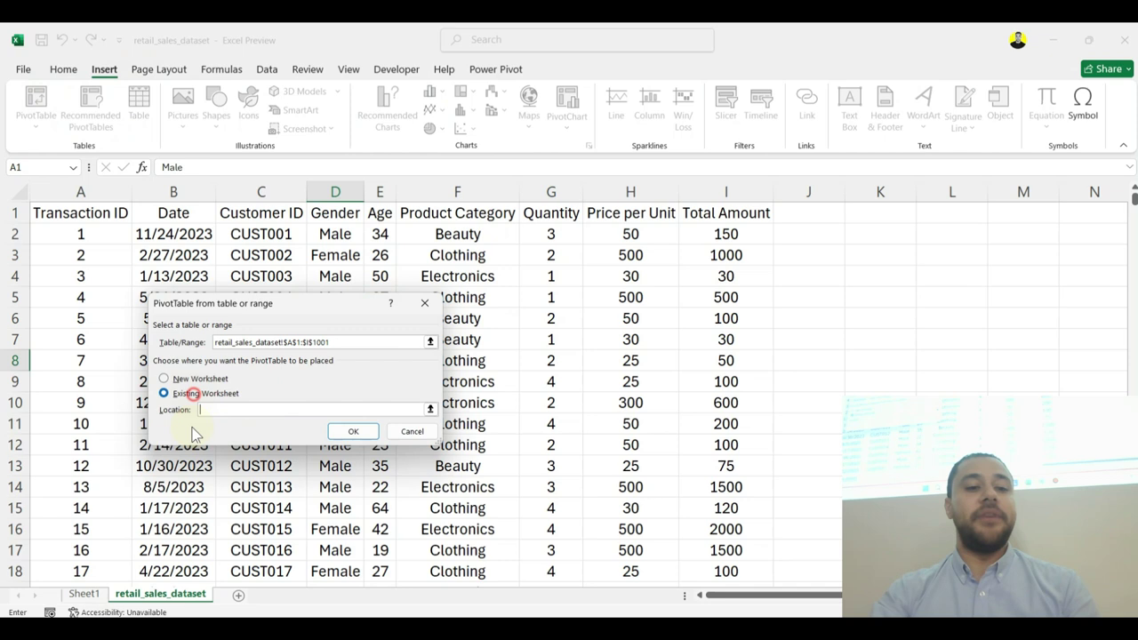
click(84, 593)
click(384, 228)
click(353, 431)
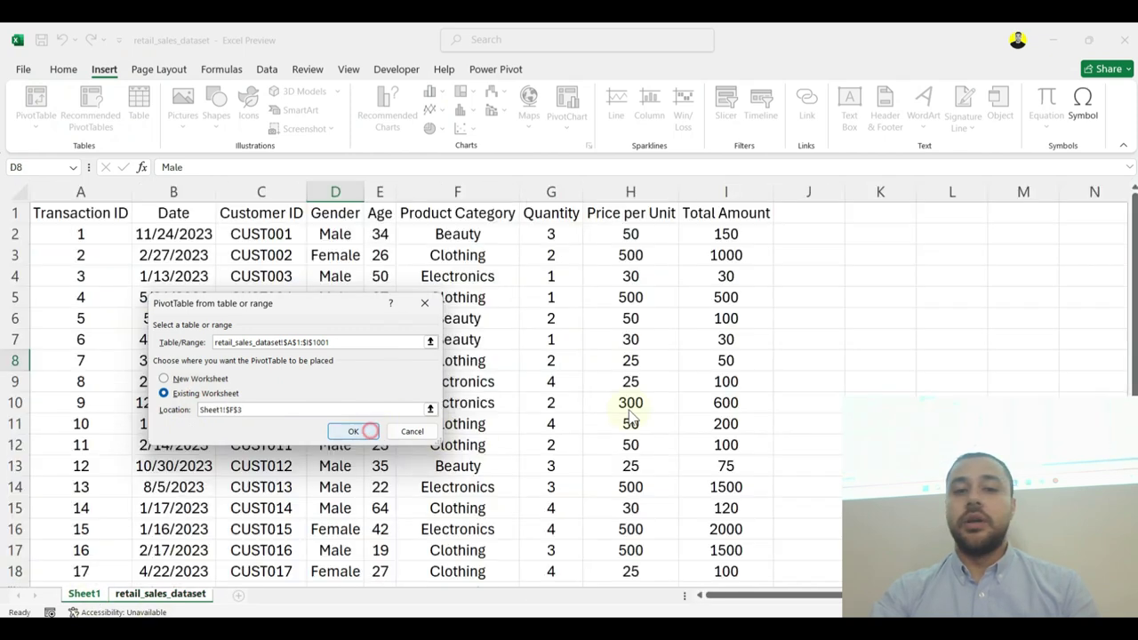
Step: Sum Total Amount by Product Category, formatted in Comma Style with no decimals
click(952, 361)
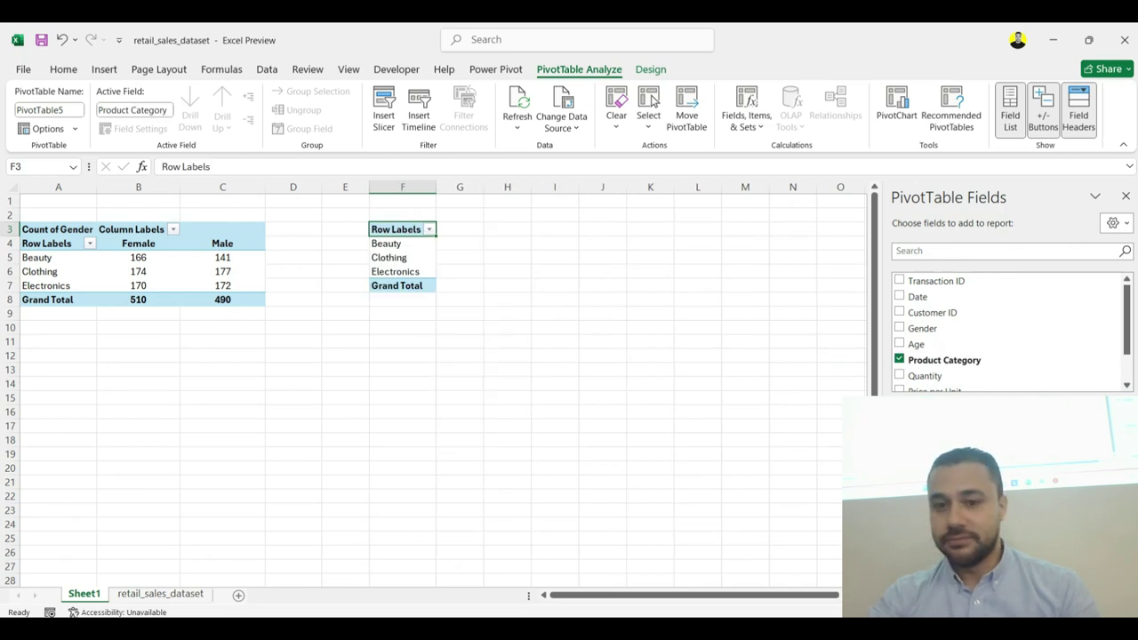
scroll(942, 329, down, 2)
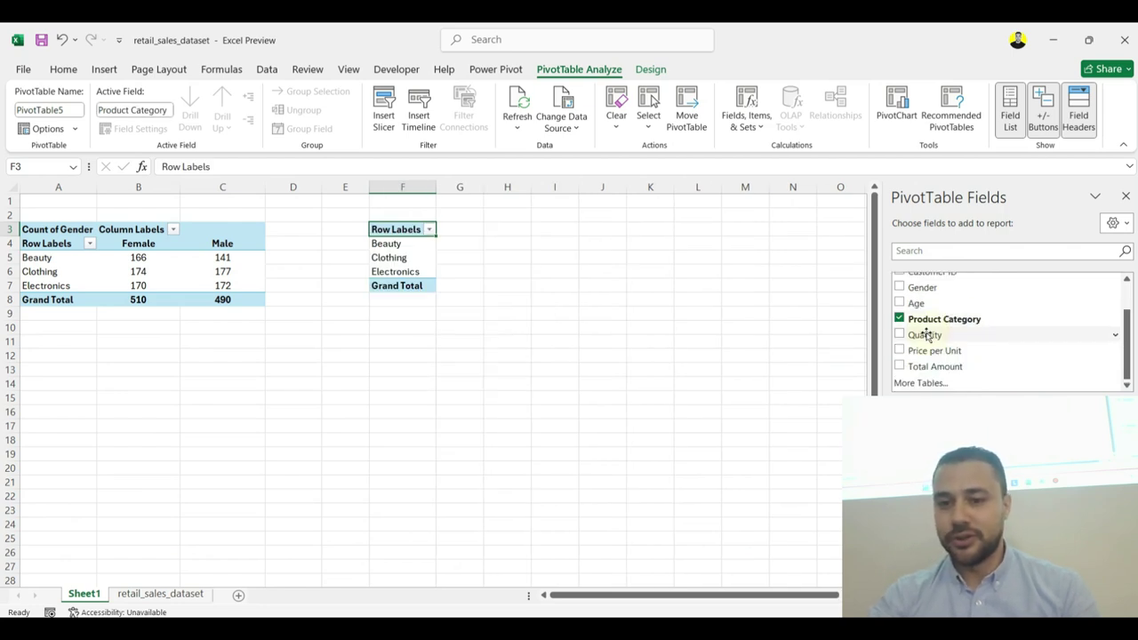
click(962, 366)
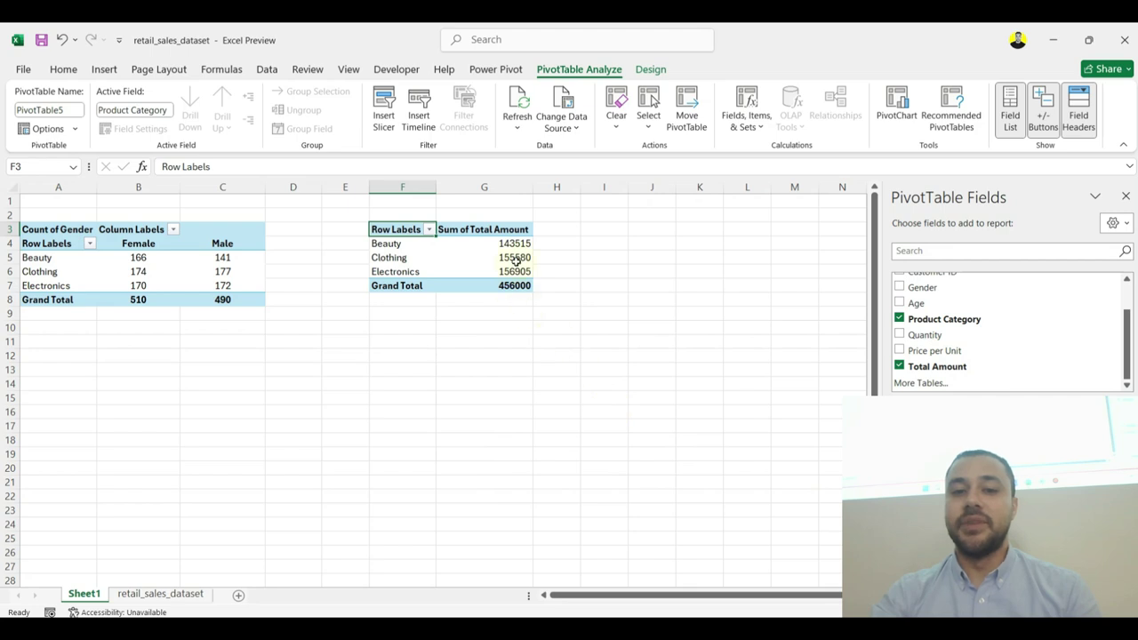
drag(514, 244, 513, 284)
click(63, 69)
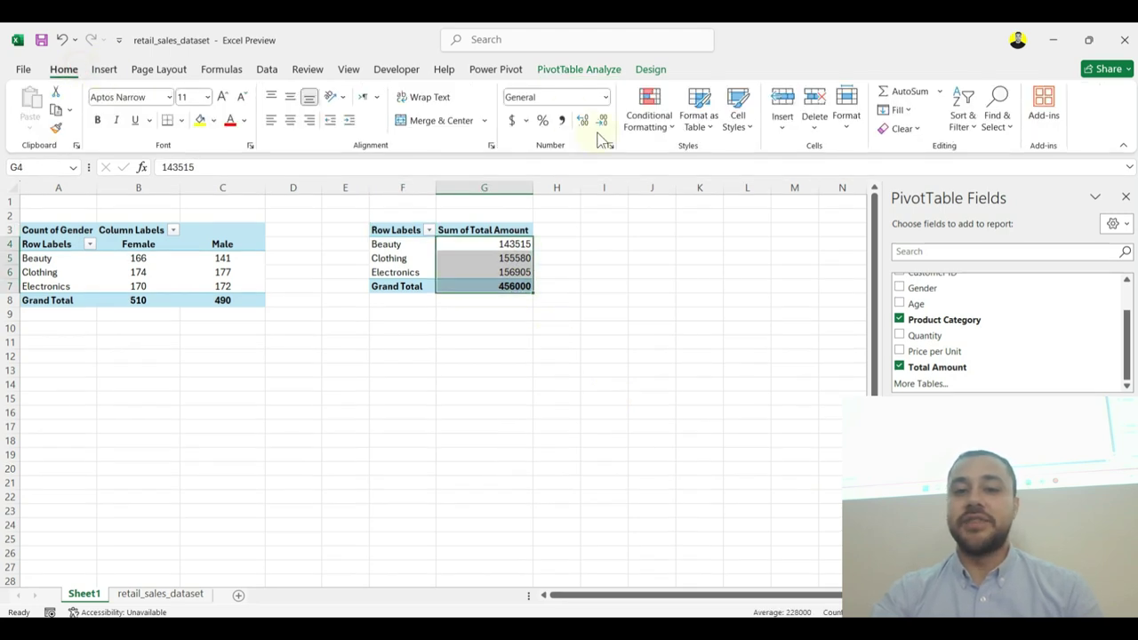
click(561, 120)
click(602, 120)
click(601, 120)
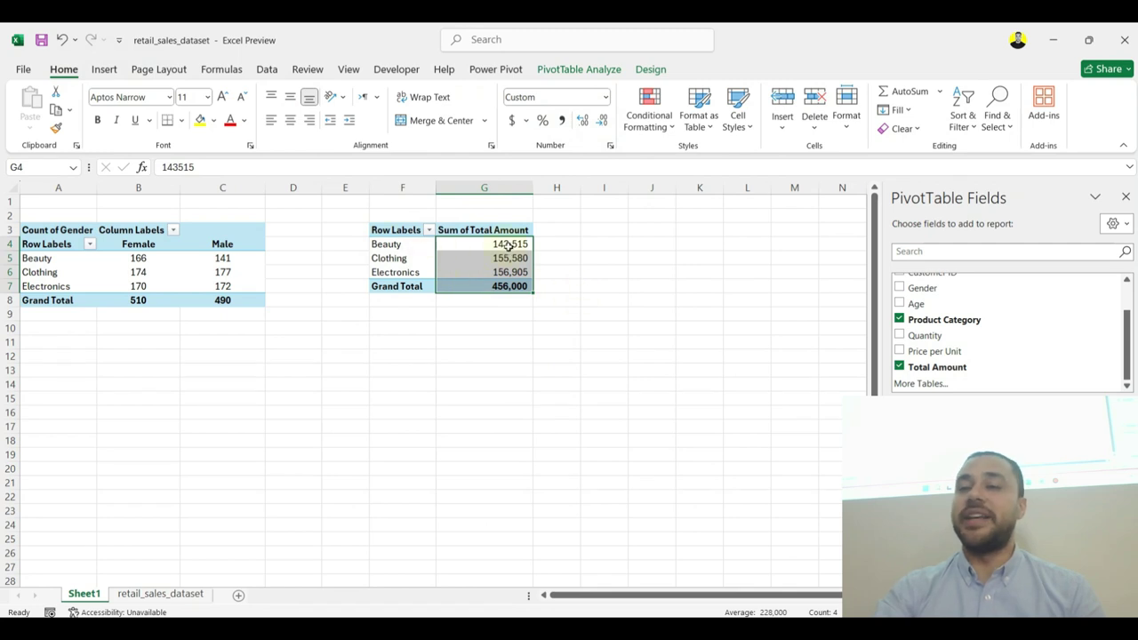
click(467, 328)
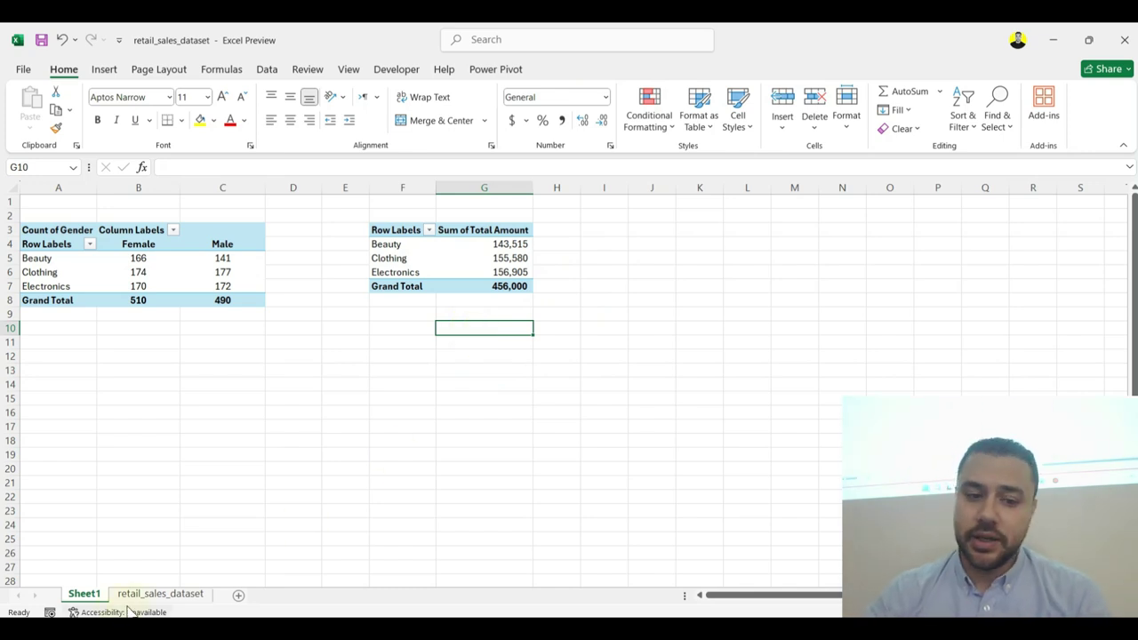
click(158, 594)
click(489, 297)
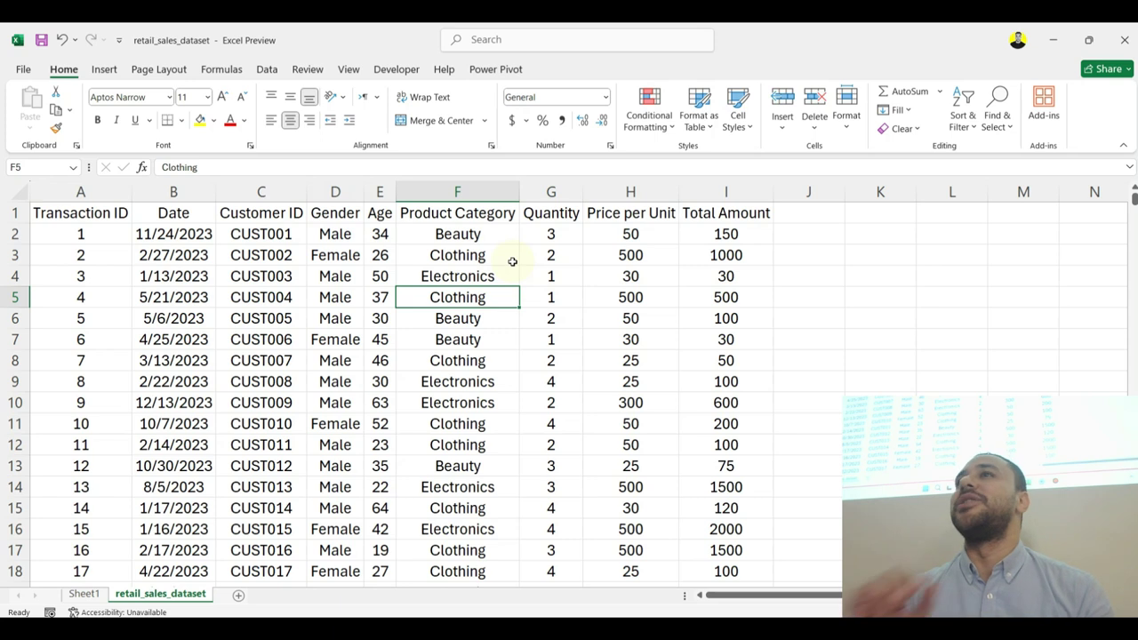
Step: Add a PivotTable at Sheet1!I3 summing Quantity by Product Category, totalling 2514
click(419, 250)
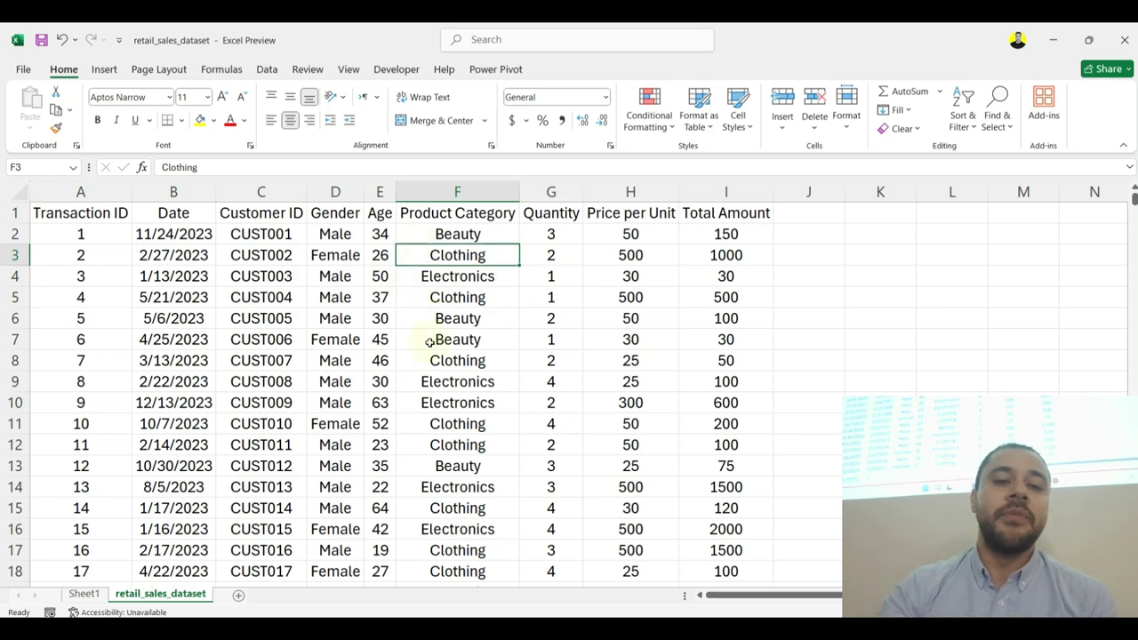
click(346, 297)
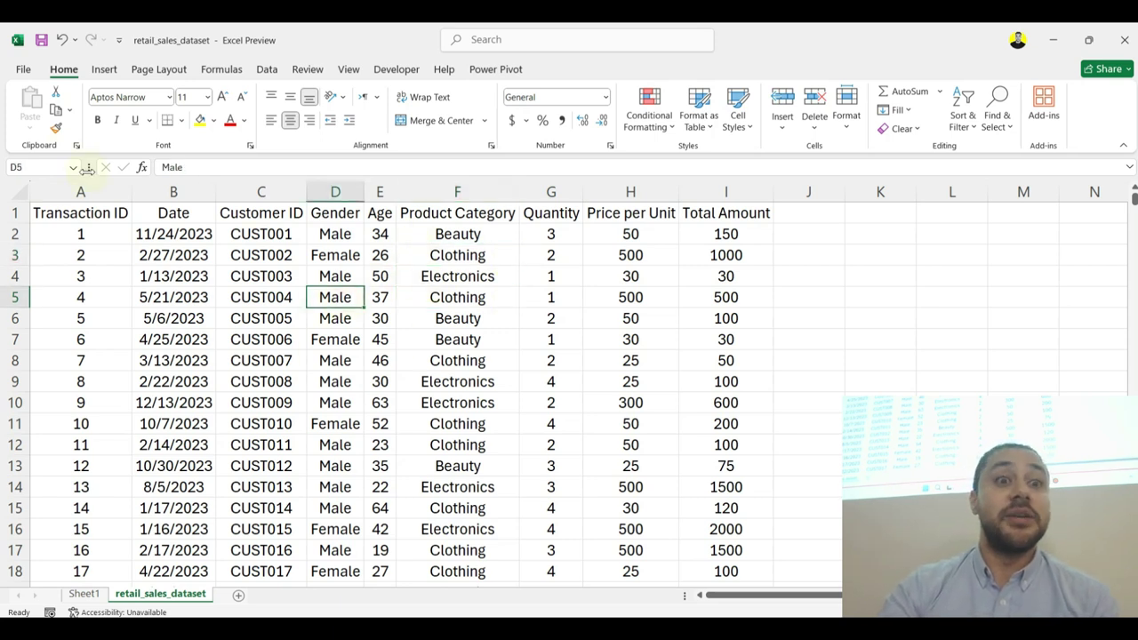
click(104, 70)
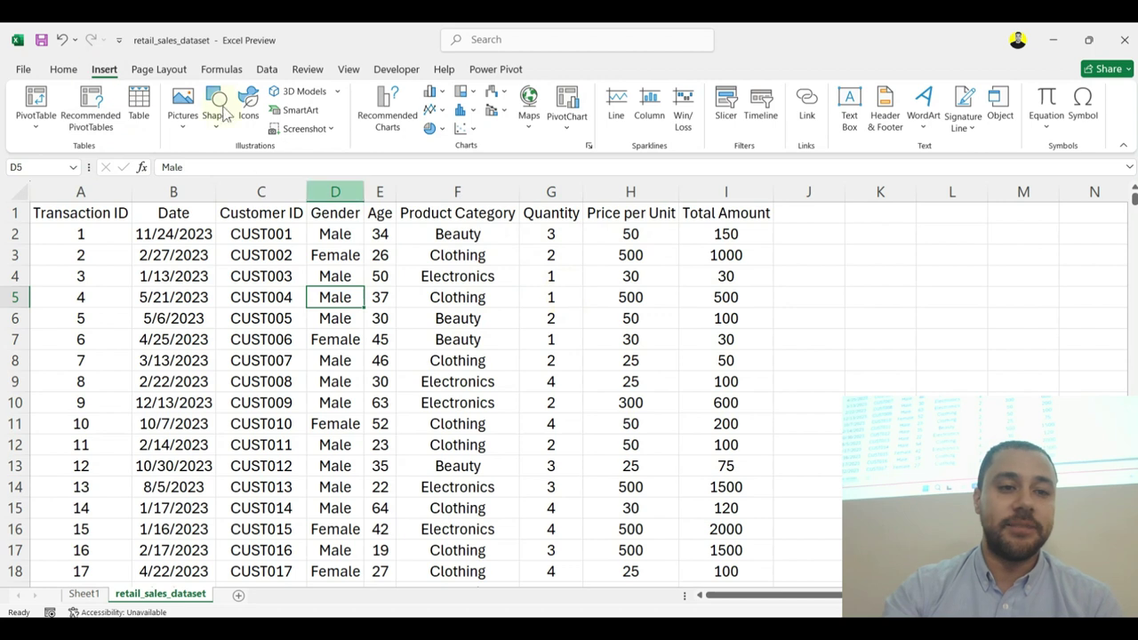
click(36, 102)
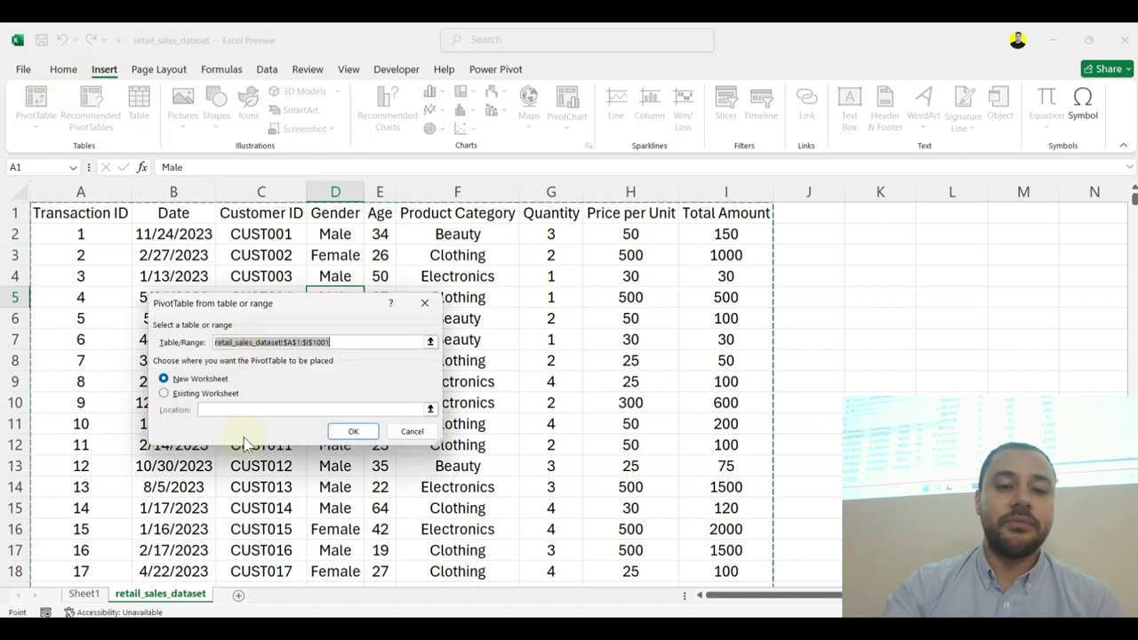
click(197, 393)
click(84, 594)
click(616, 229)
click(356, 431)
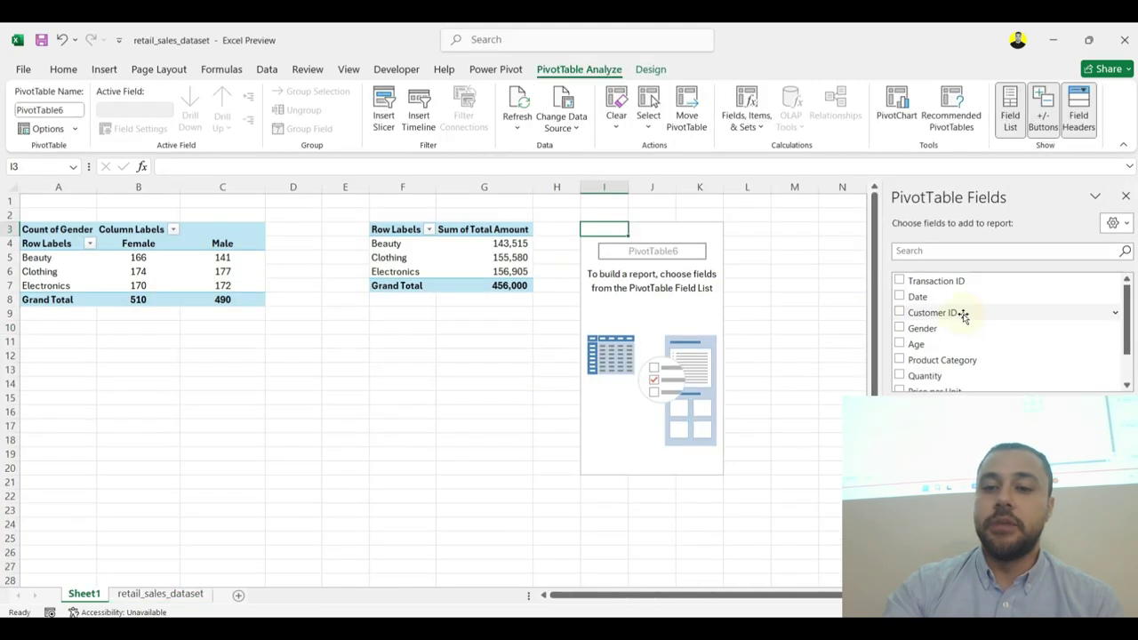
click(961, 360)
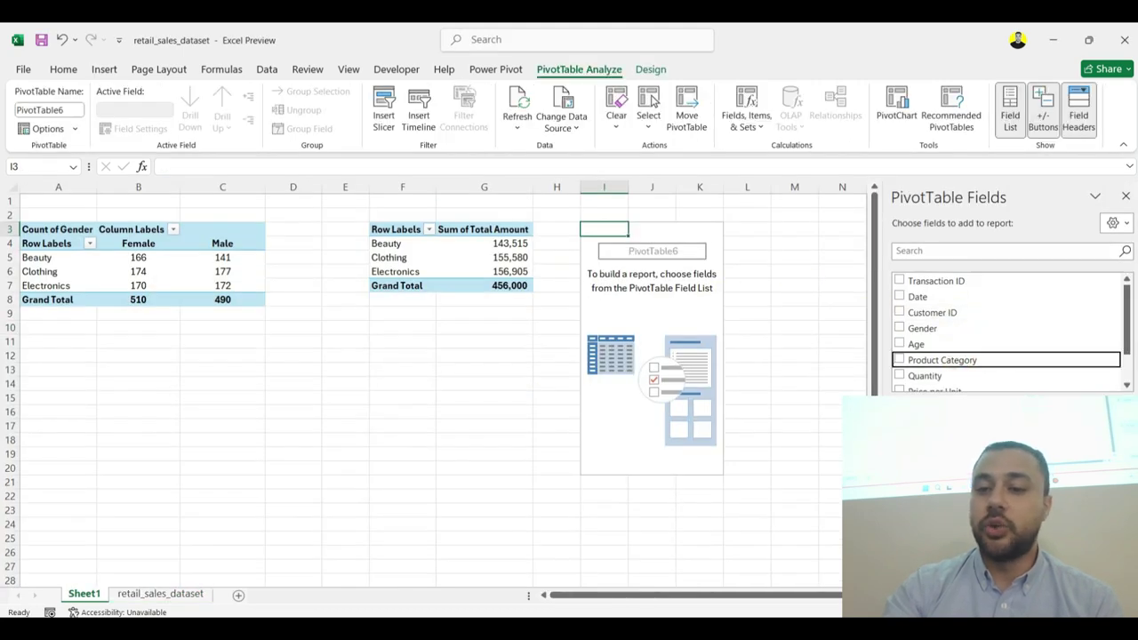
click(924, 375)
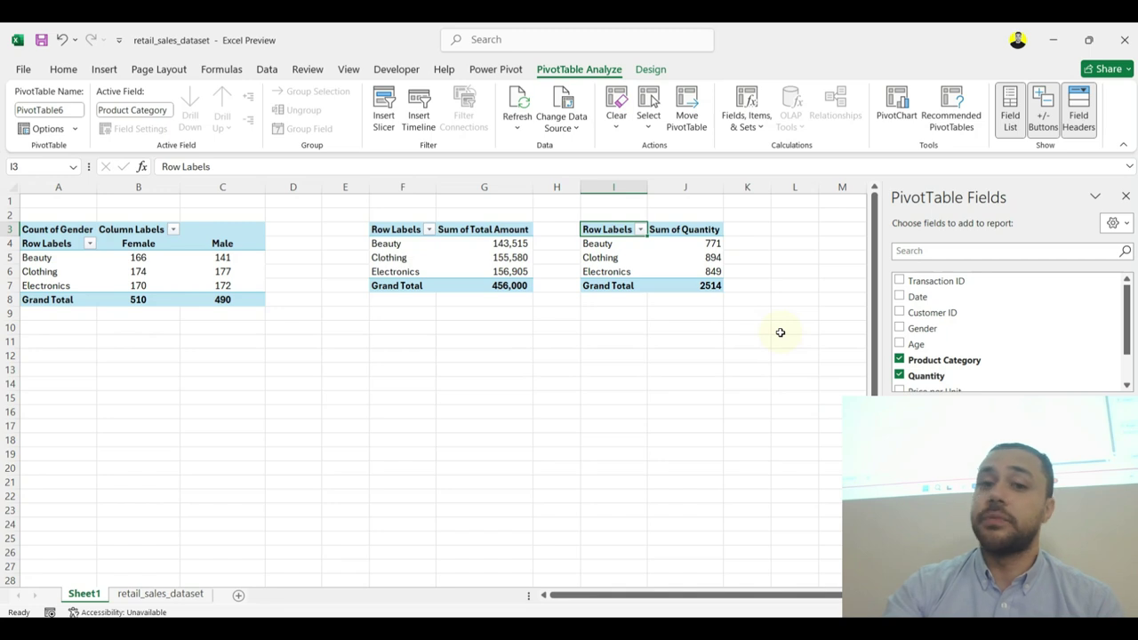
click(455, 403)
click(151, 593)
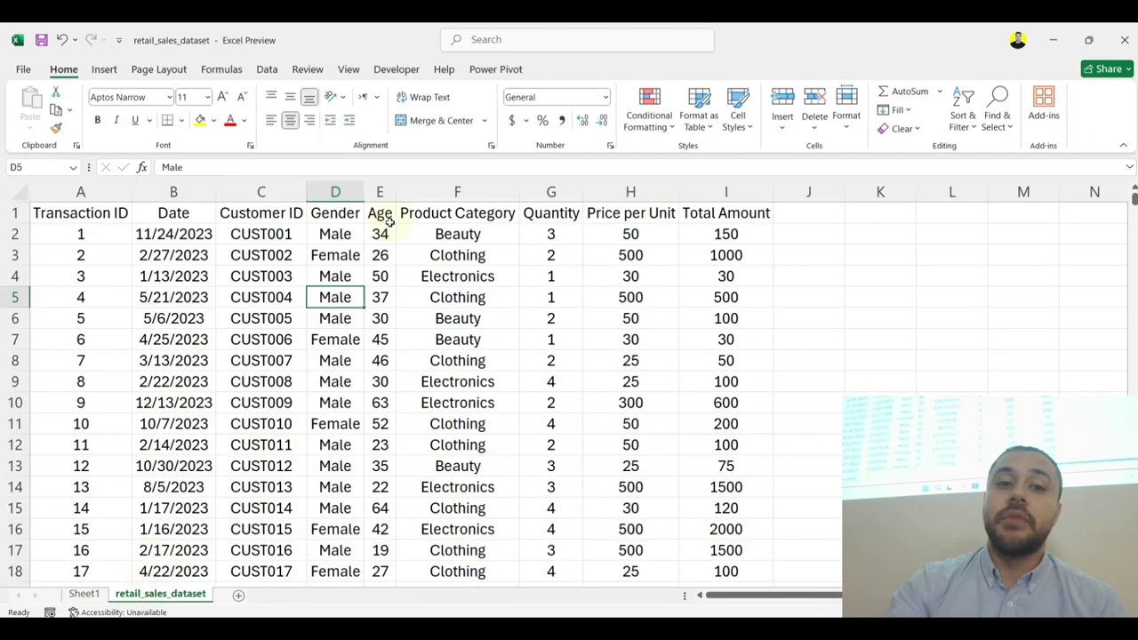
click(381, 192)
click(266, 69)
click(507, 108)
click(389, 216)
scroll(312, 456, down, 10)
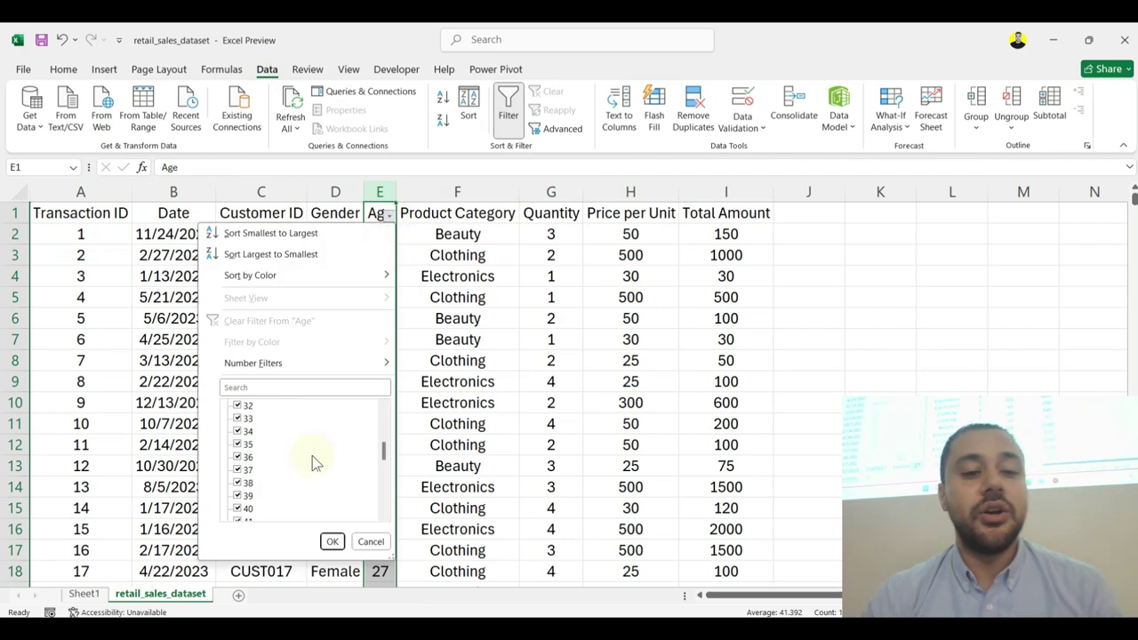
click(369, 541)
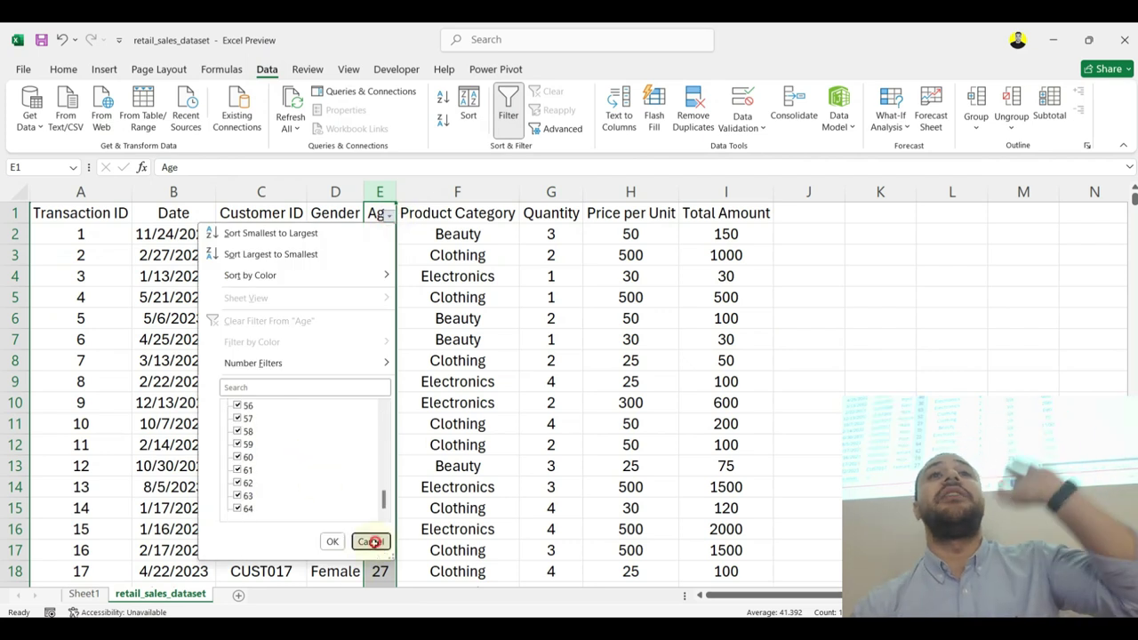
click(390, 216)
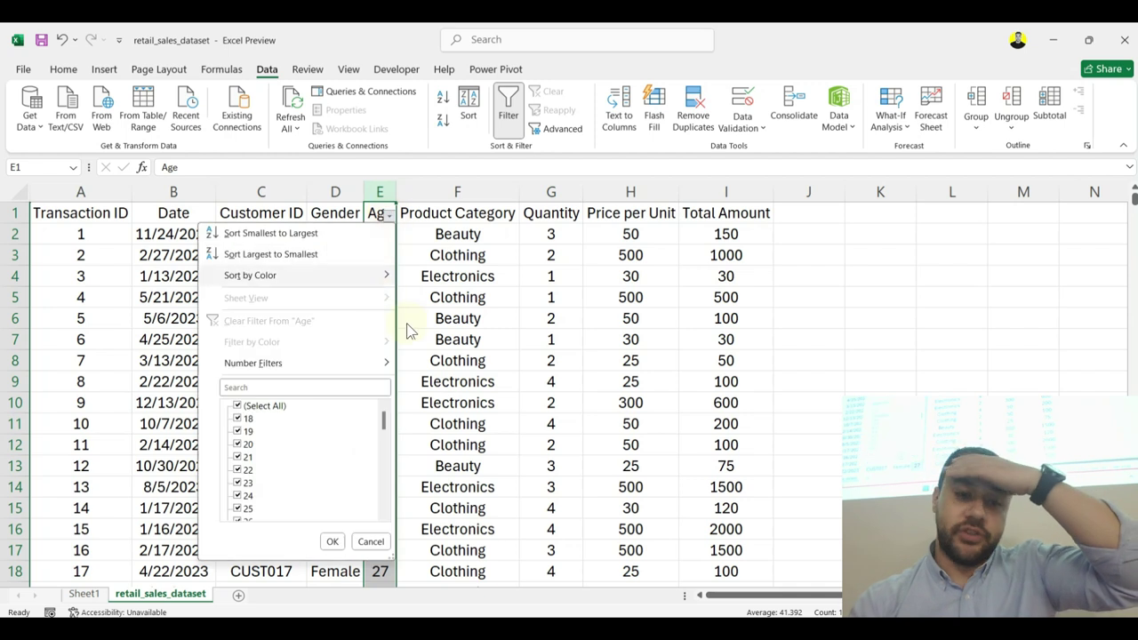
drag(383, 419, 382, 533)
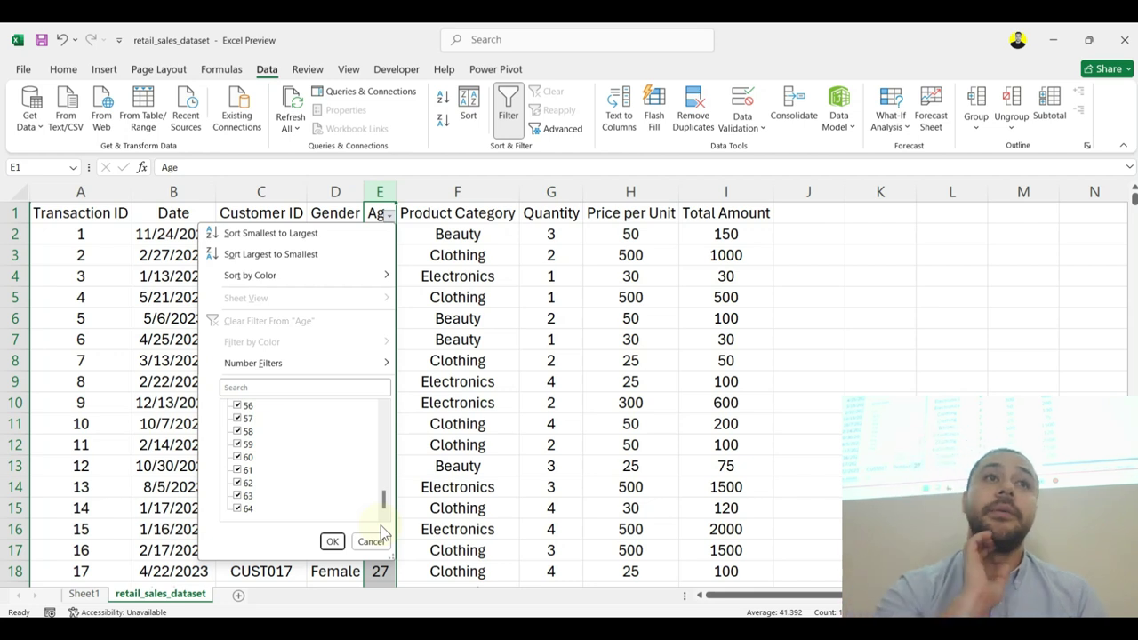
click(457, 277)
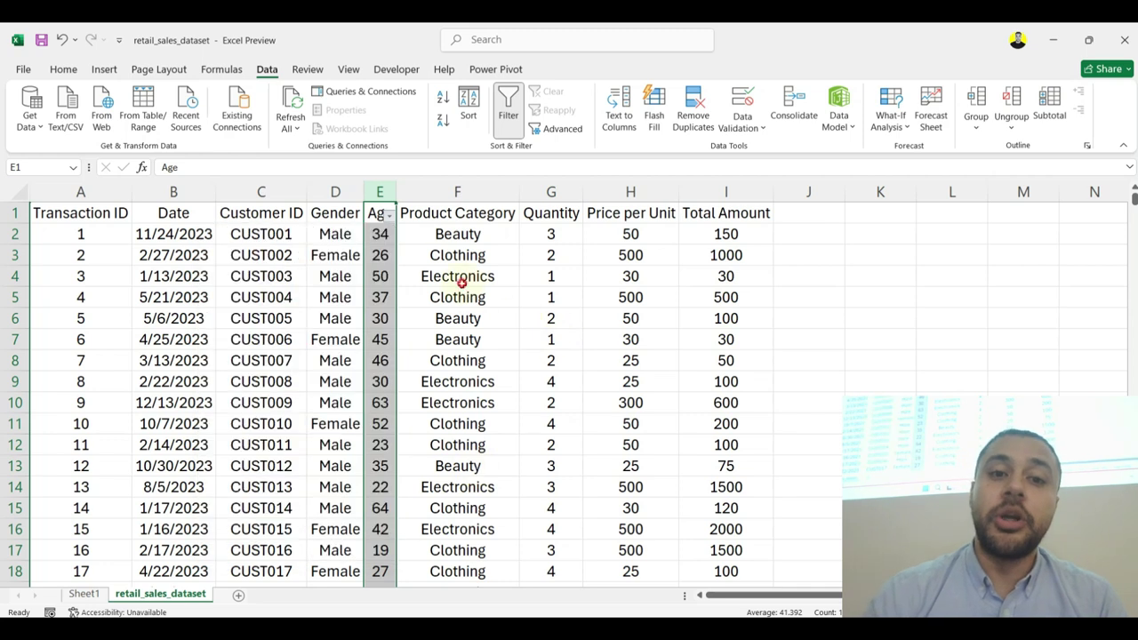
Step: Widen the Age column and insert a new empty column before Product Category
click(437, 233)
right_click(433, 193)
key(Escape)
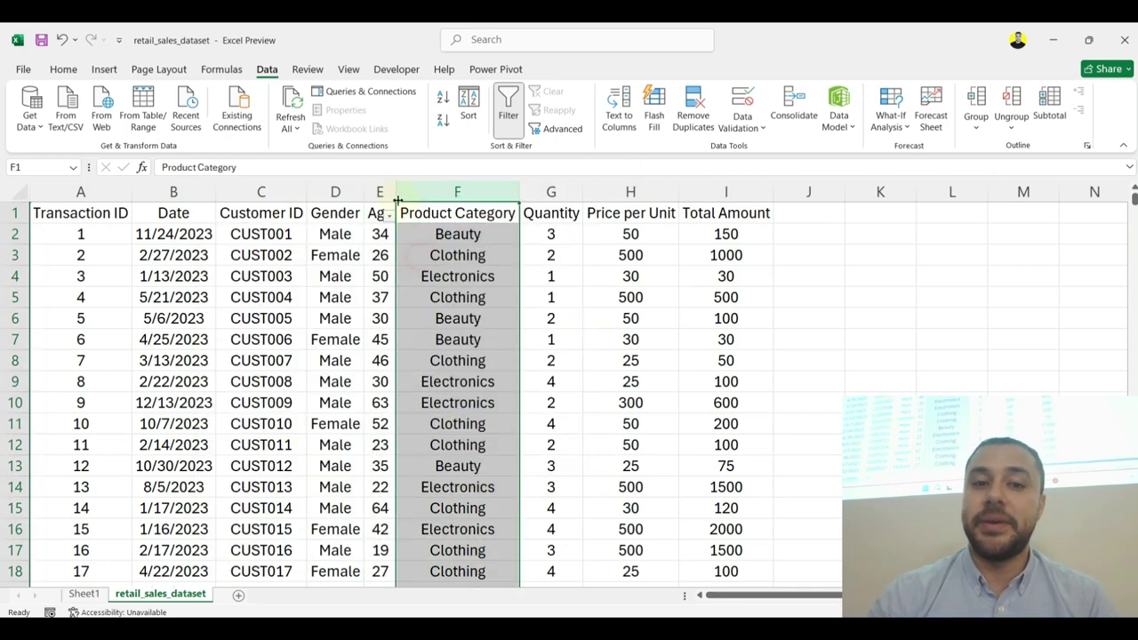
drag(395, 192, 431, 192)
click(478, 233)
right_click(484, 192)
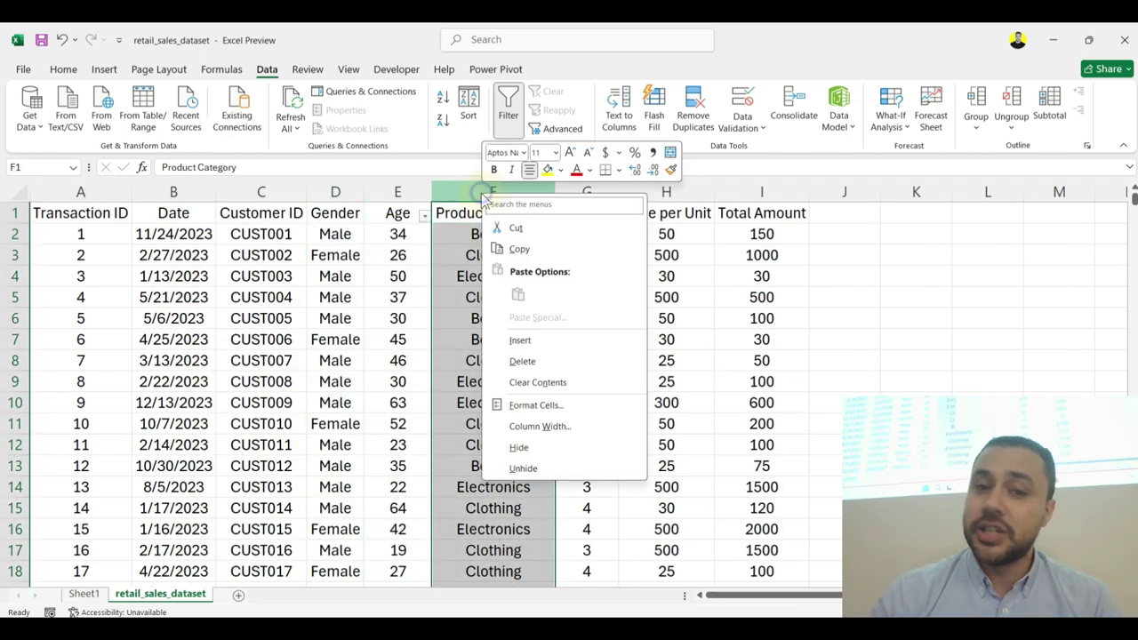
click(547, 343)
Step: Title cell F1 'Category Per Age' and autofit column F to the heading
click(475, 234)
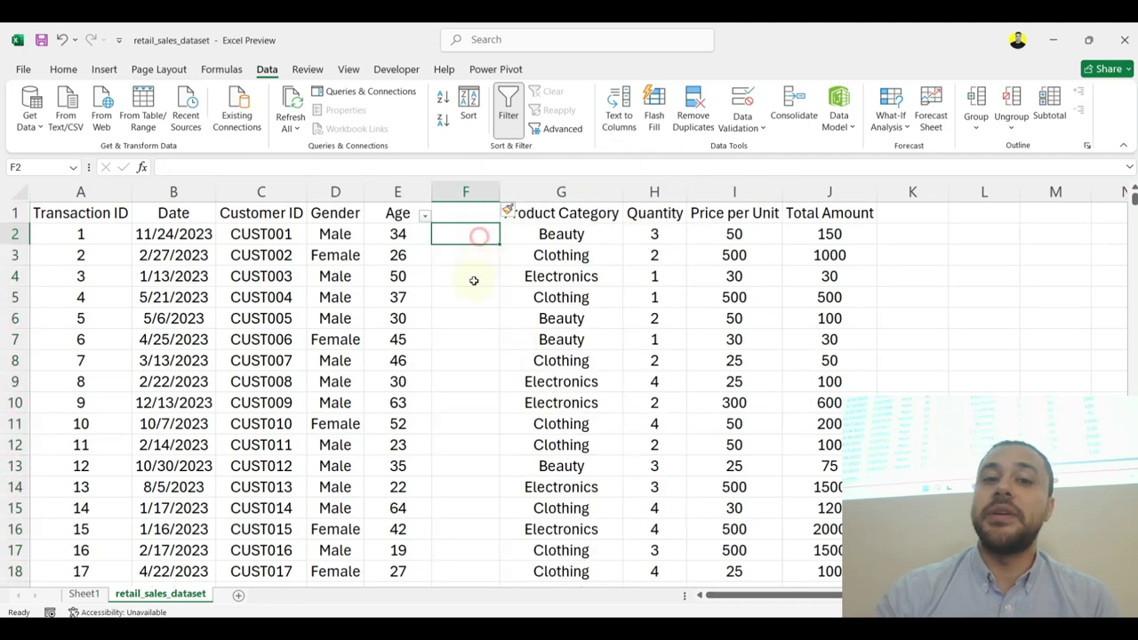
click(468, 213)
text(Ca)
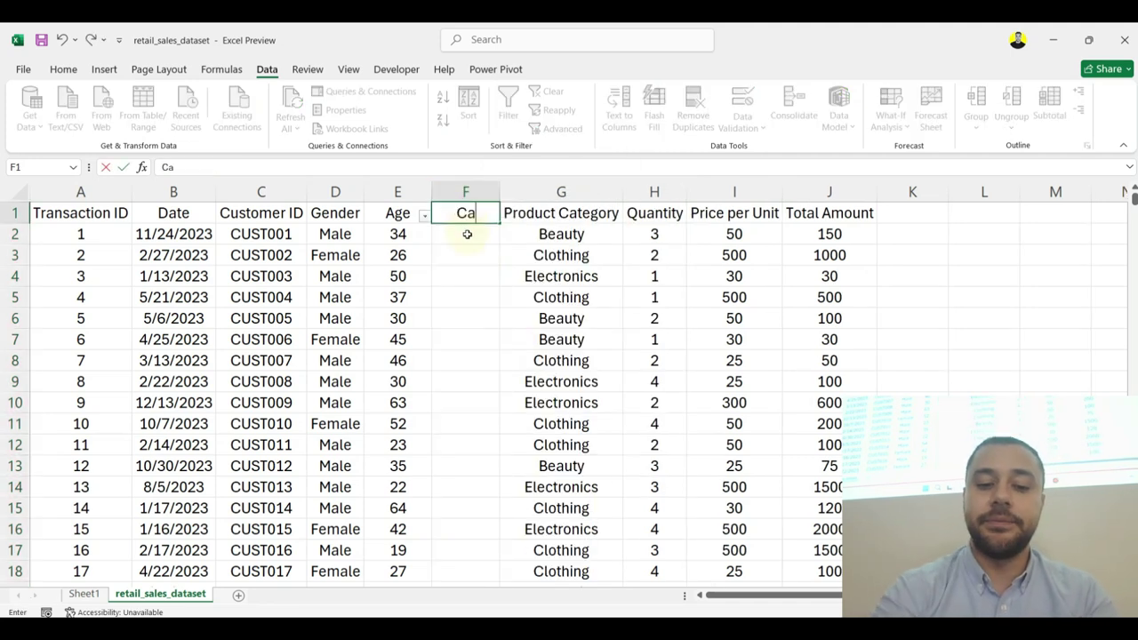
text(tegro)
key(BackSpace)
key(BackSpace)
text(ory)
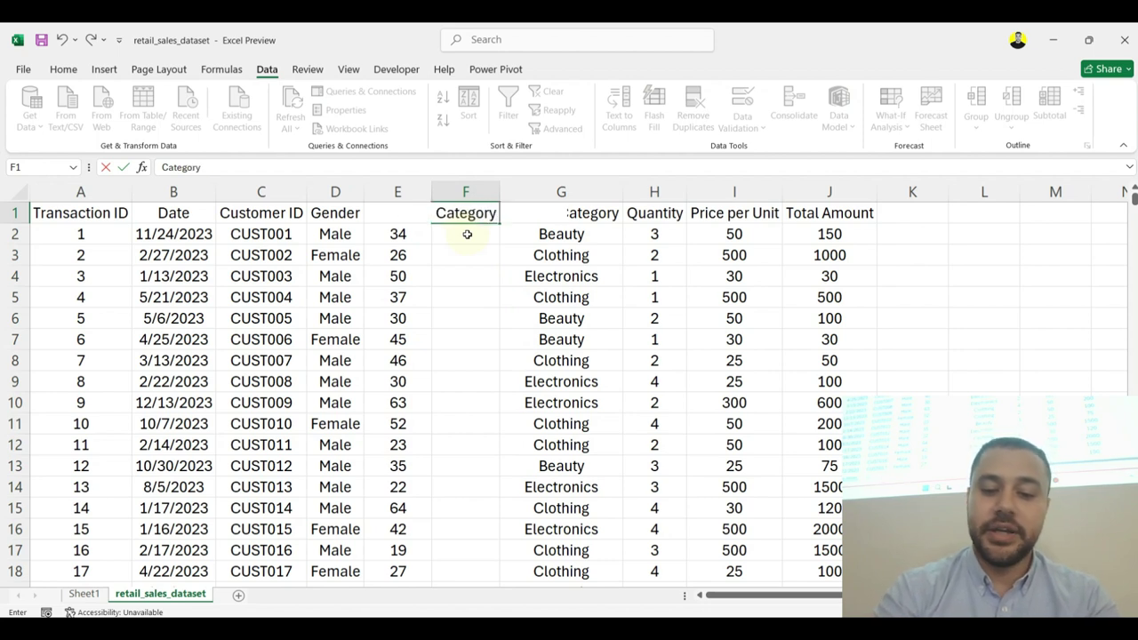
text( Per Age)
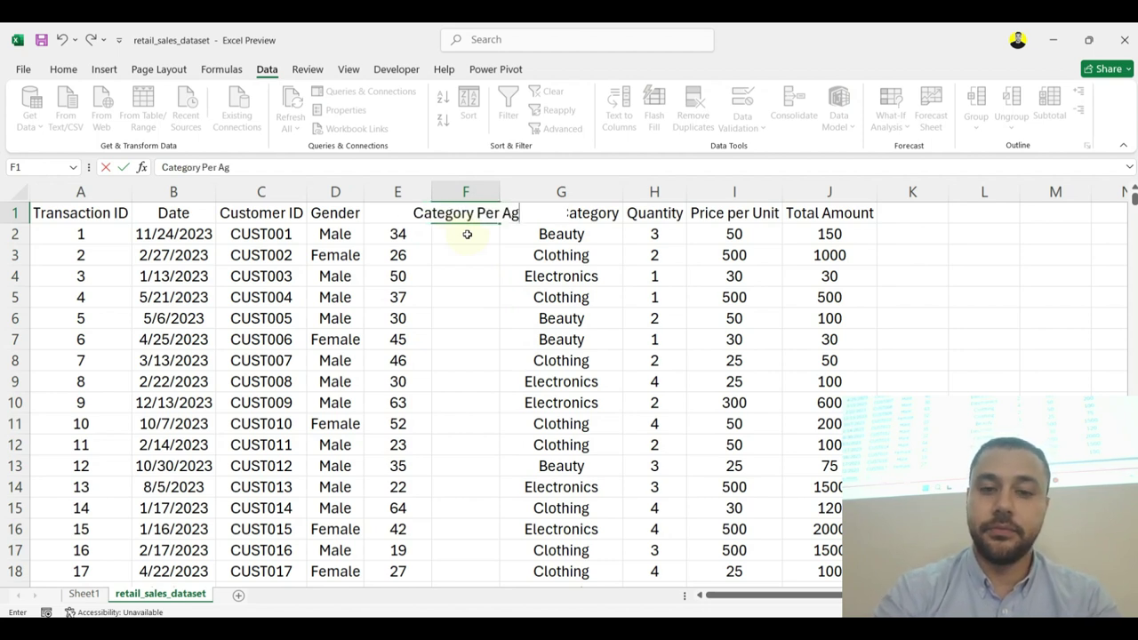
key(Return)
double_click(496, 191)
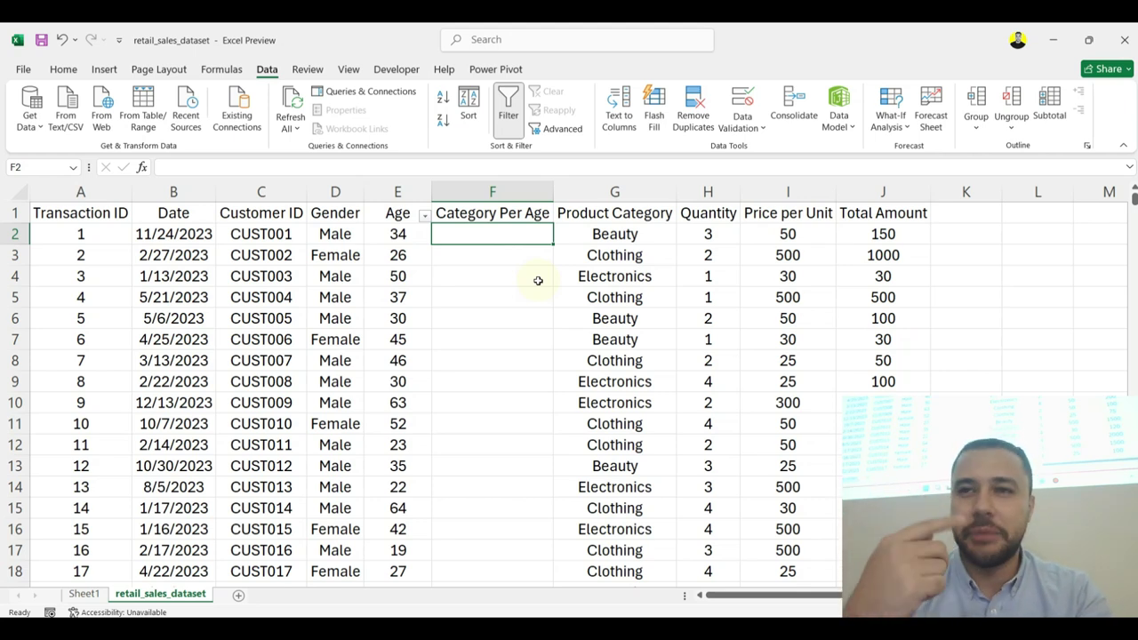
Step: Start an IF formula in the new column, then abandon it
text(=if)
key(Tab)
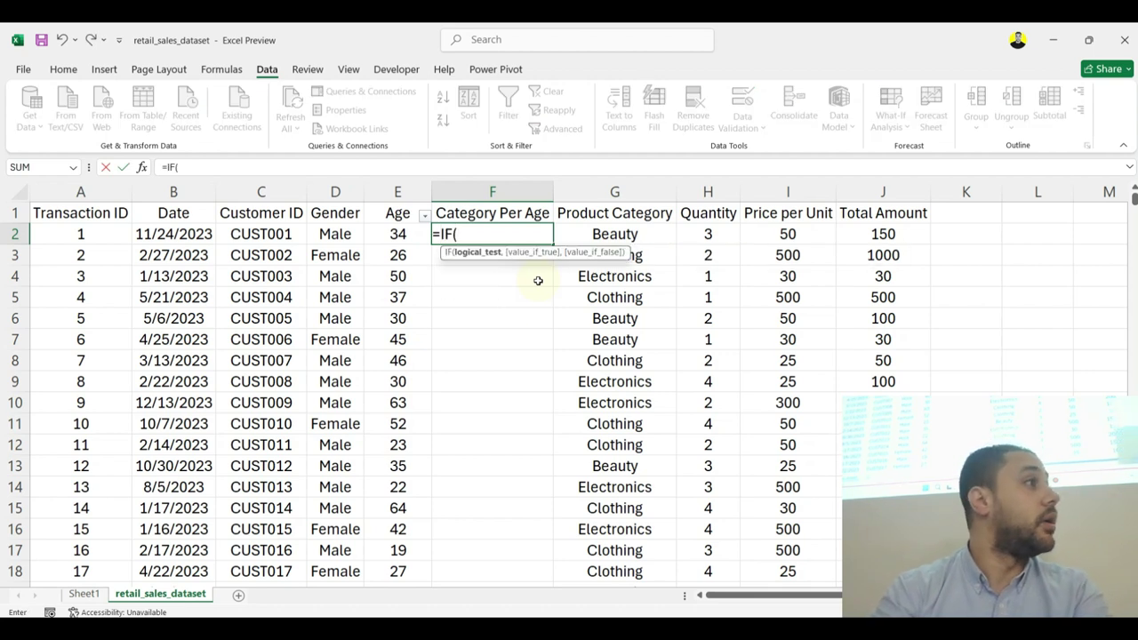
key(Escape)
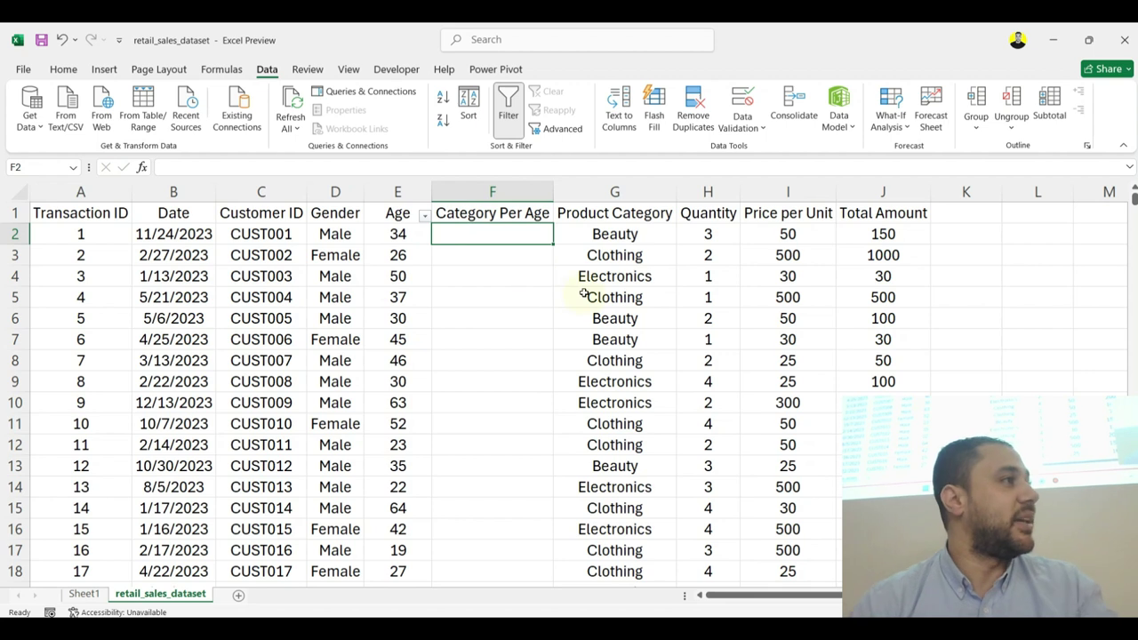
Step: Check the Age column's values in its filter, leaving the filter unchanged
drag(952, 365, 1009, 361)
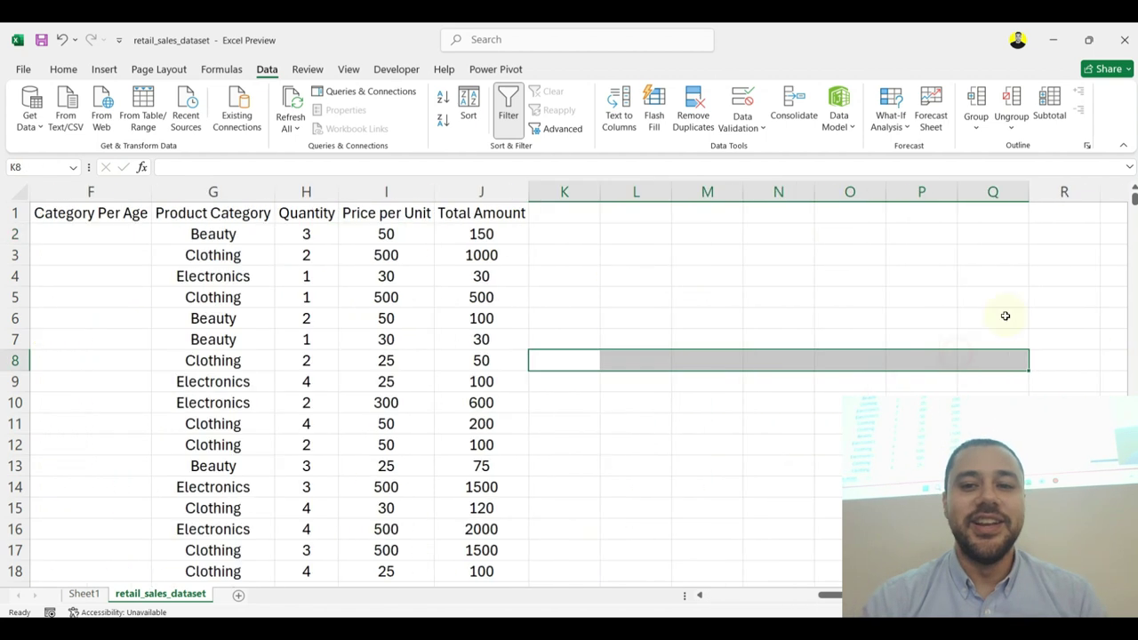
click(845, 234)
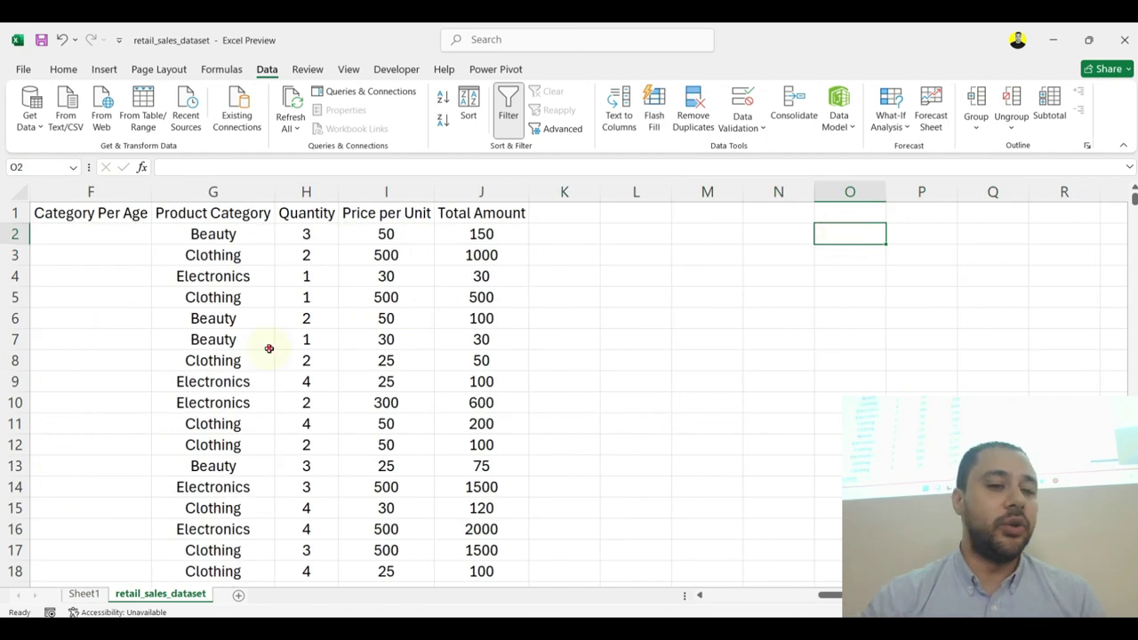
drag(268, 348, 234, 272)
click(322, 215)
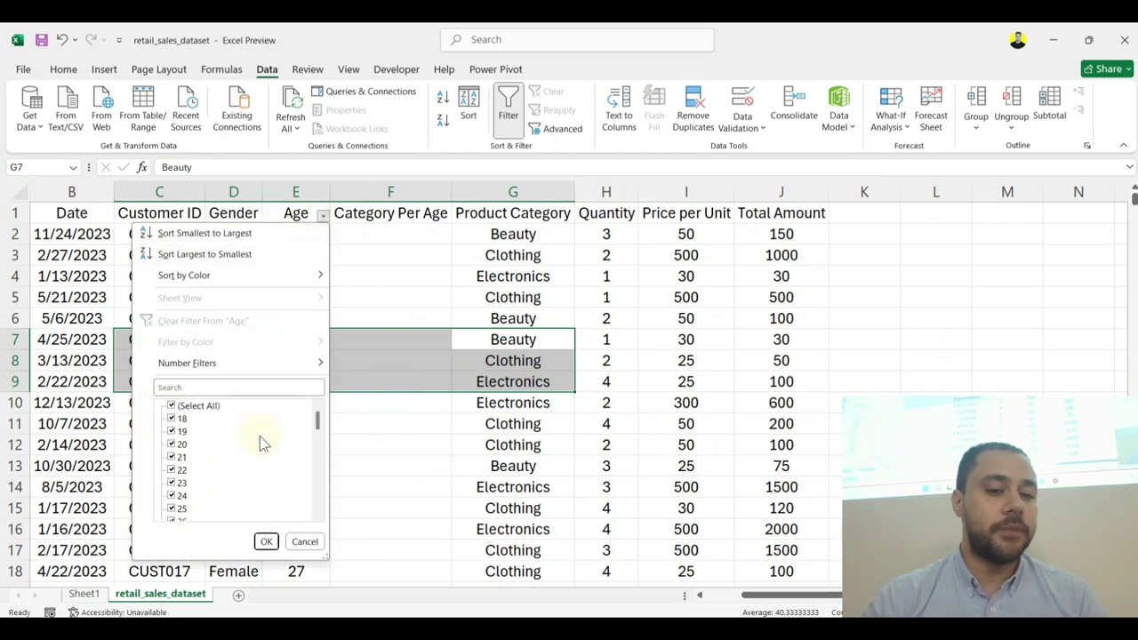
click(305, 542)
drag(506, 297, 1023, 382)
Step: Enter the age bounds 18–40, 41–55 and 55–100 into W2:X4
click(592, 234)
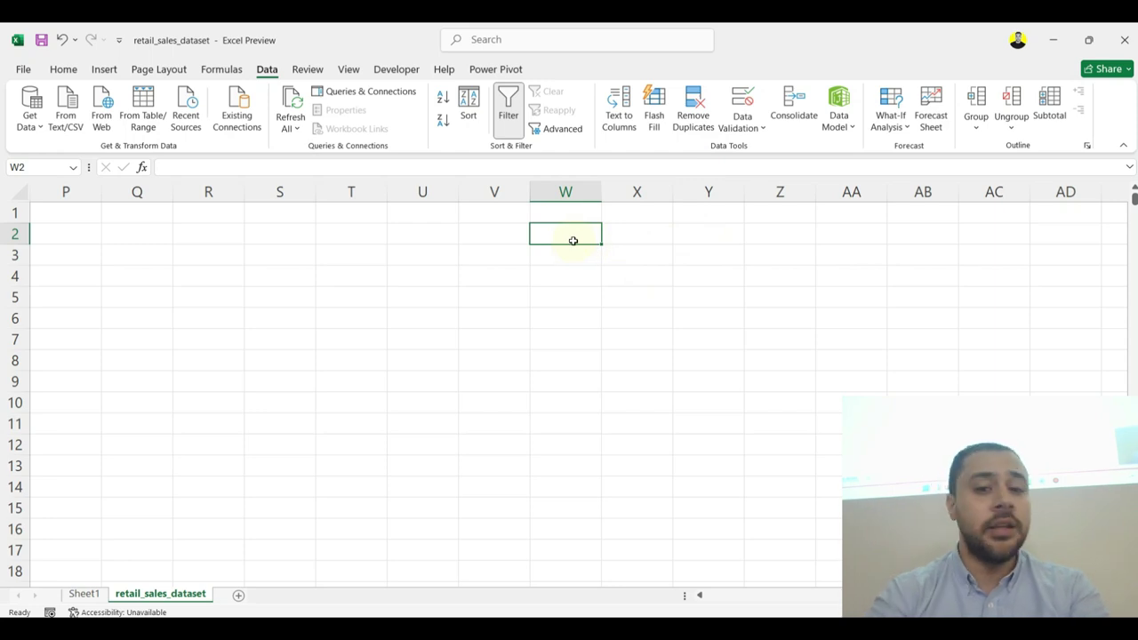
text(18)
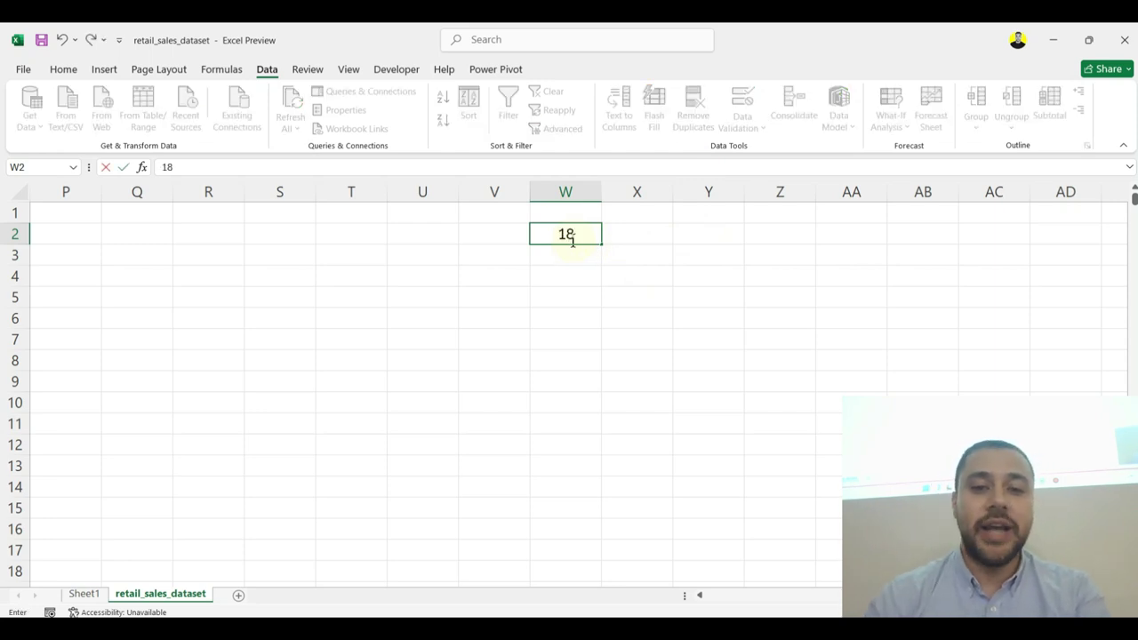
key(Tab)
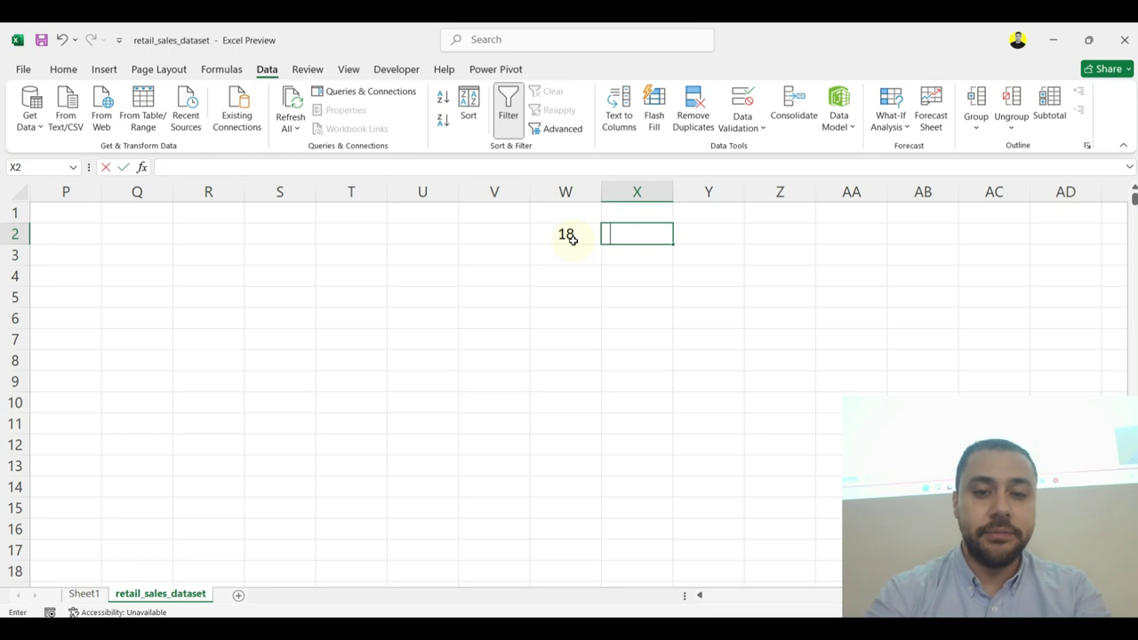
text(40)
key(Return)
text(41)
key(Tab)
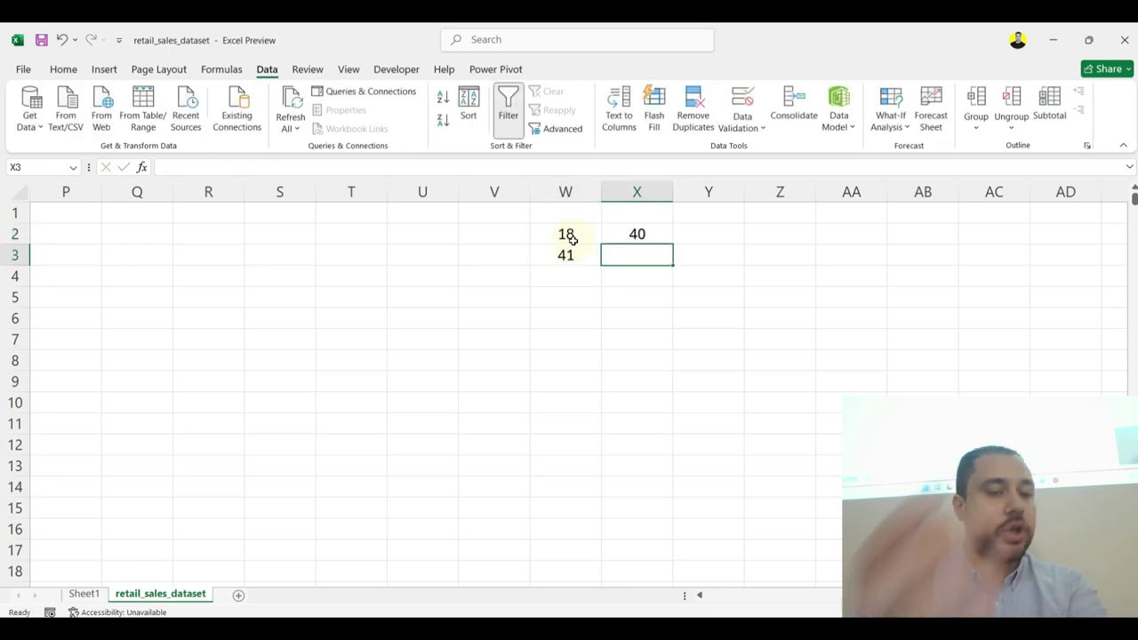
text(55)
key(Return)
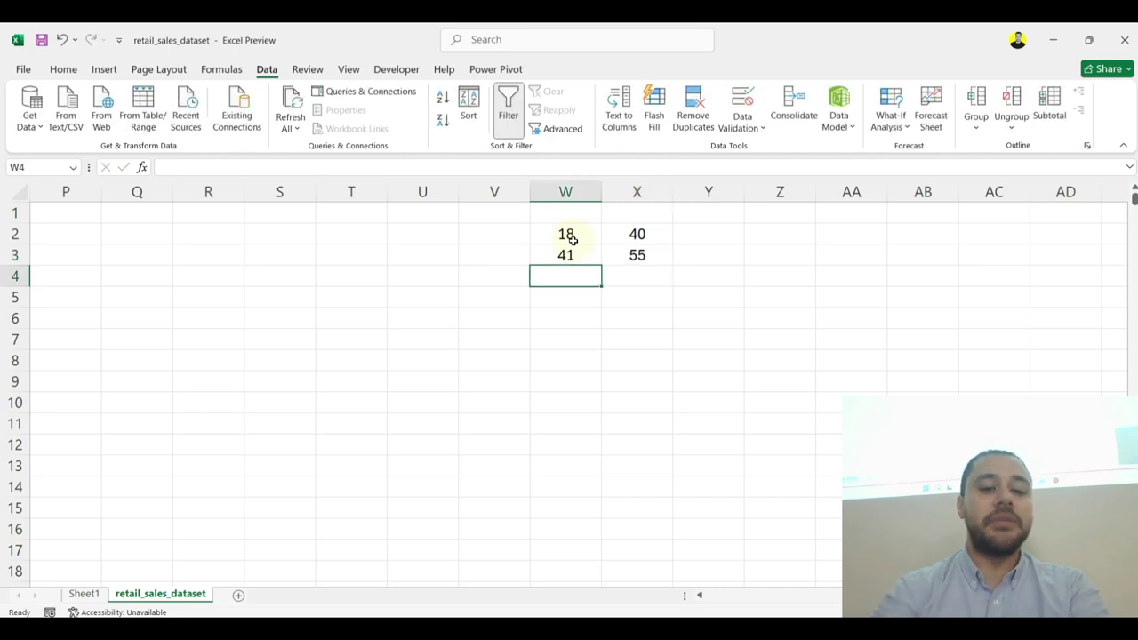
text(55)
key(Tab)
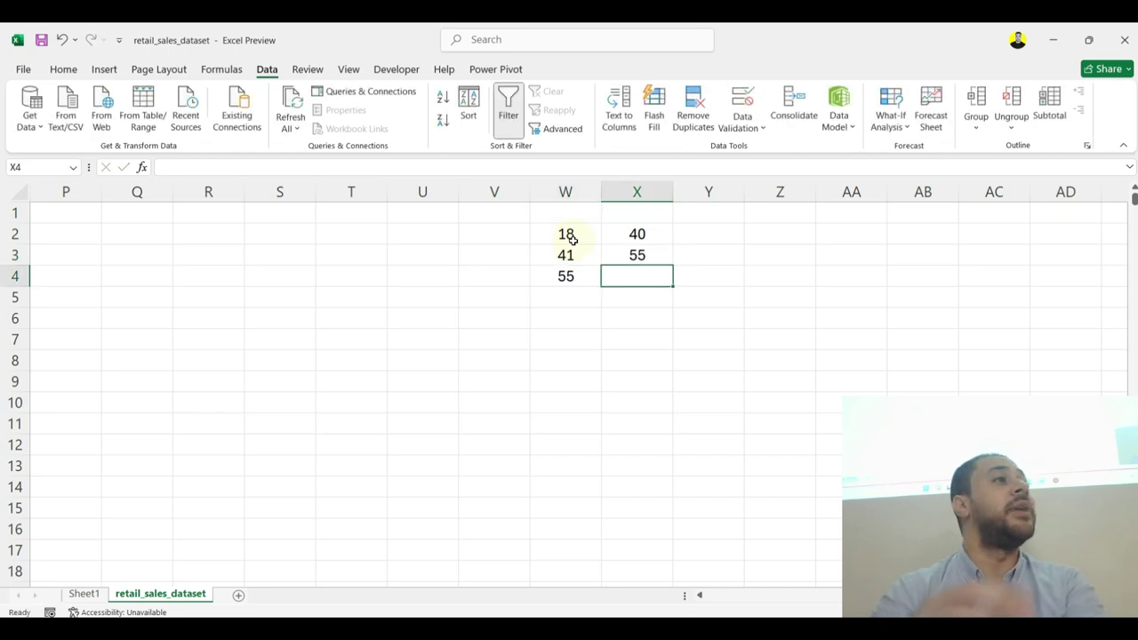
text(100)
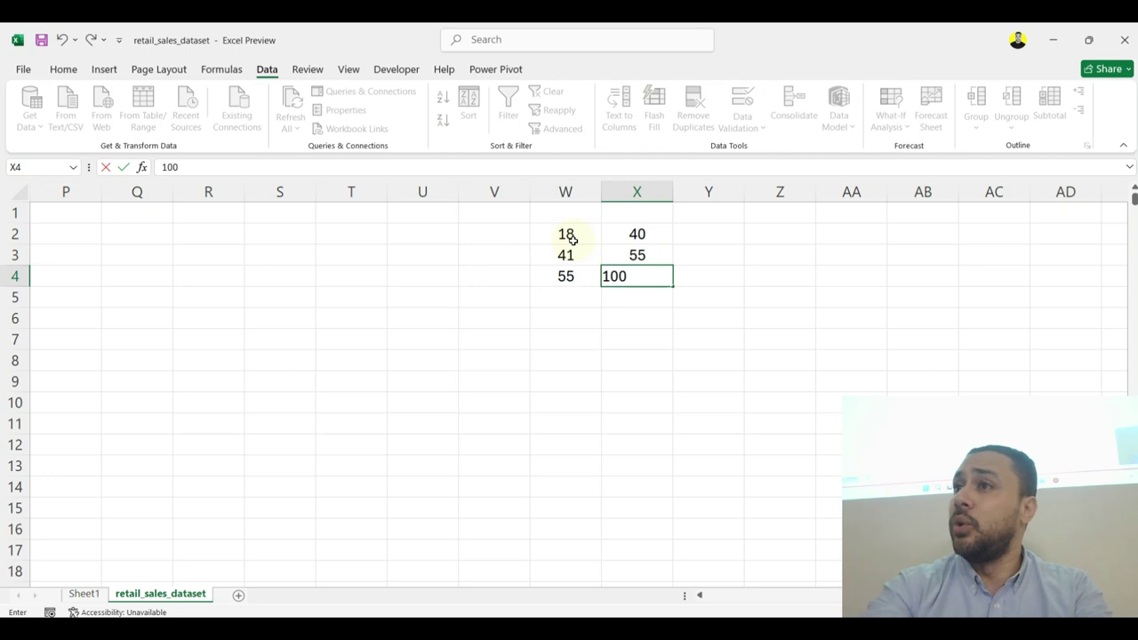
click(670, 339)
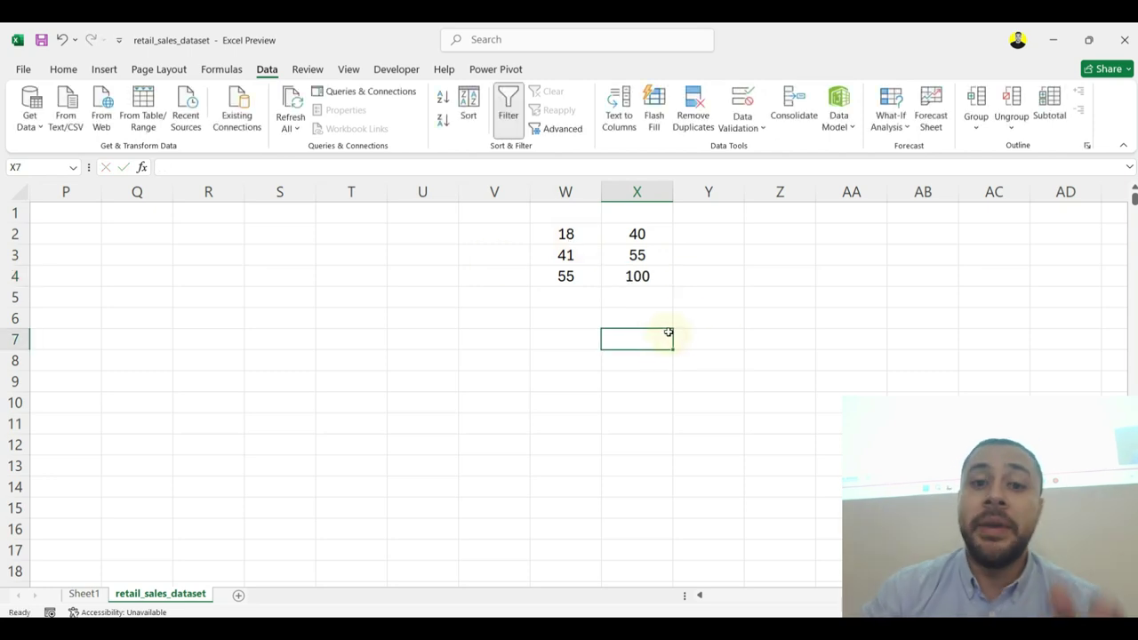
Step: Select cell Y2 beside the range table for the first band label
click(719, 233)
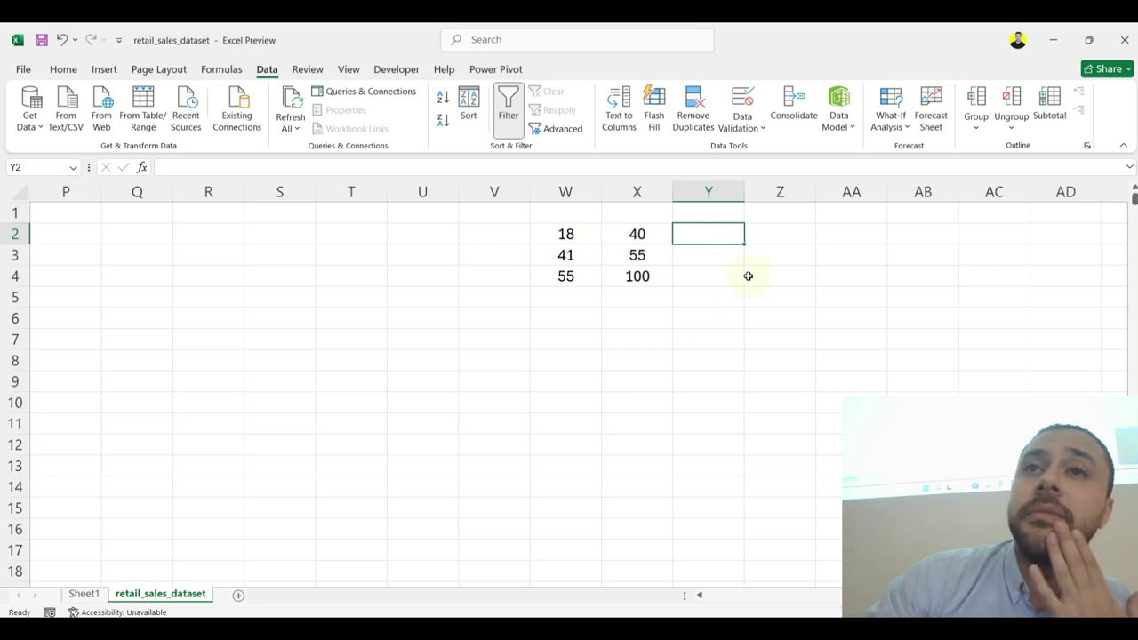
click(581, 239)
click(668, 234)
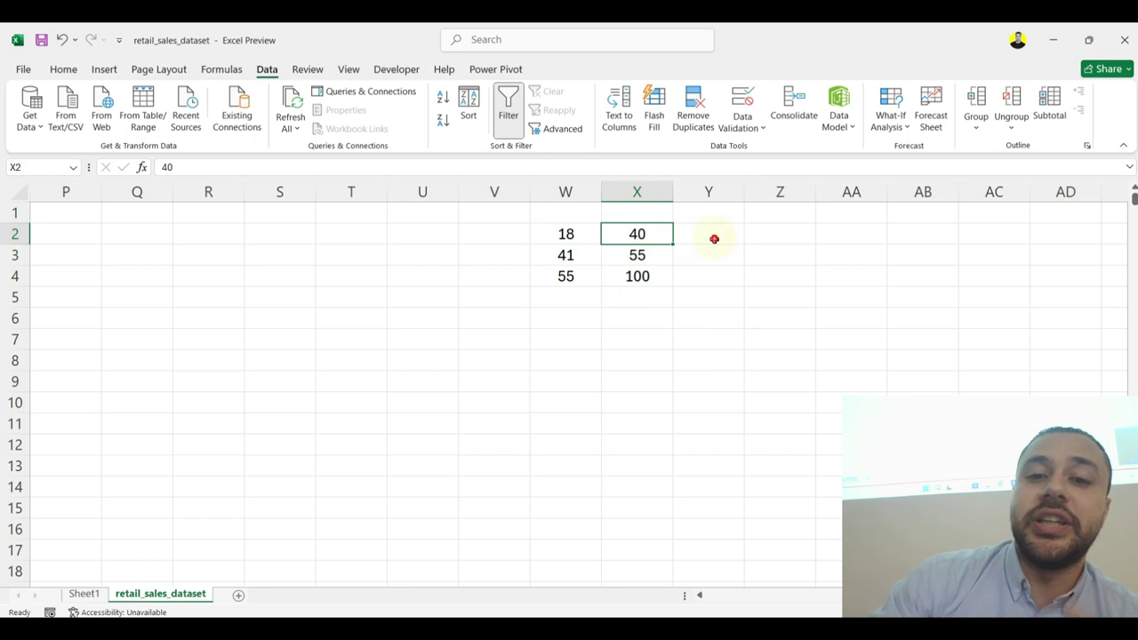
click(713, 239)
Step: Label the bands 18-40, 41-55 and 55-100 in Y2:Y4
text(18)
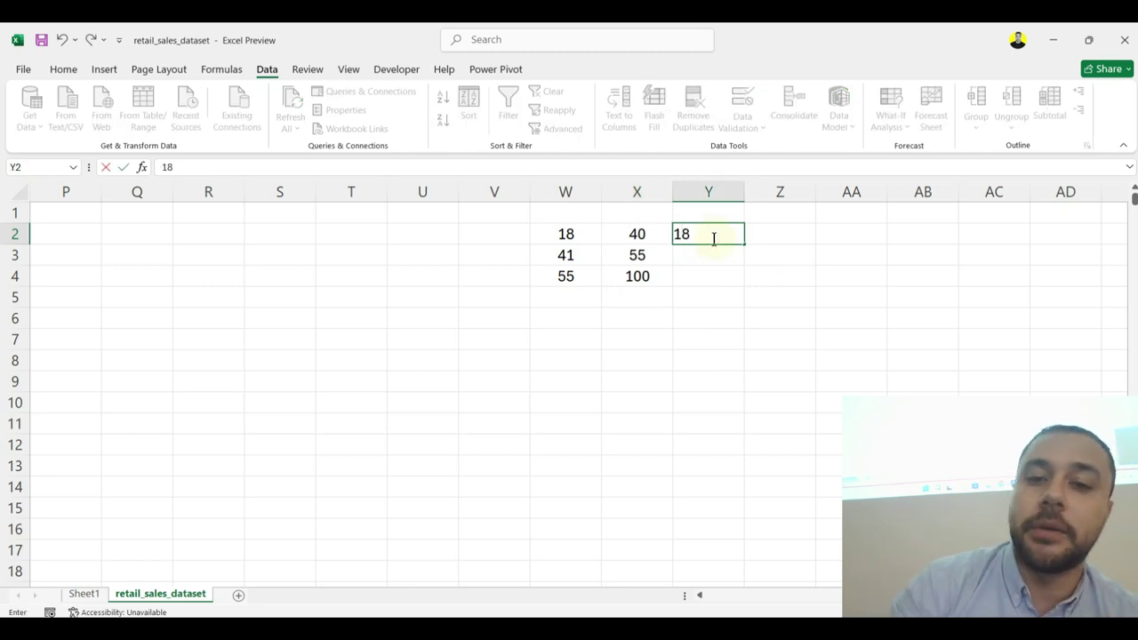
text(-40)
key(Return)
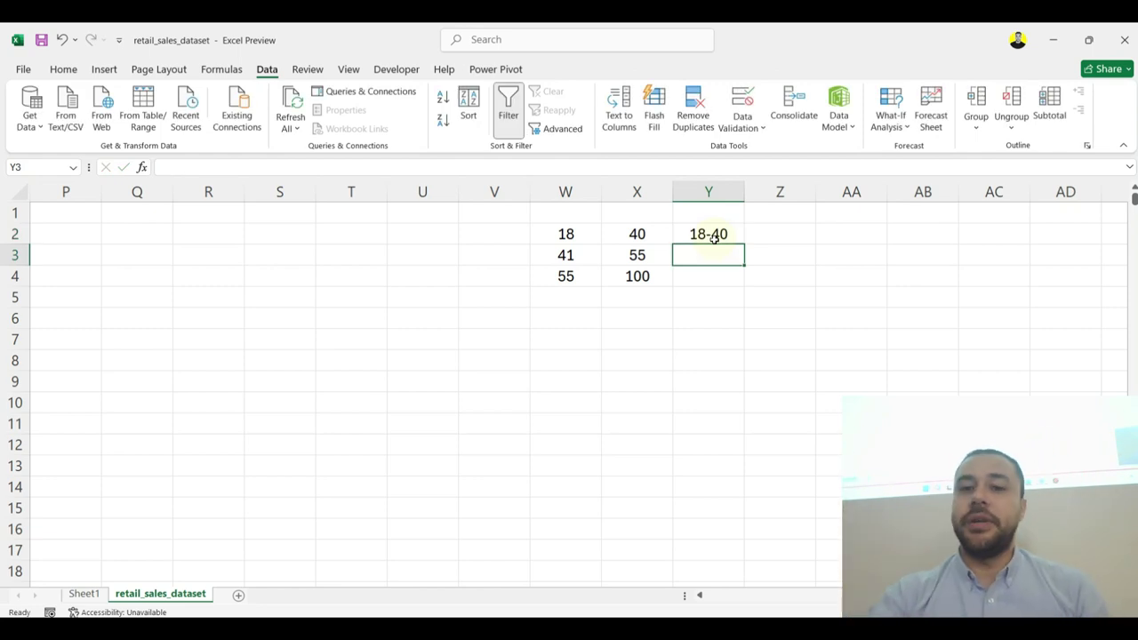
text(41)
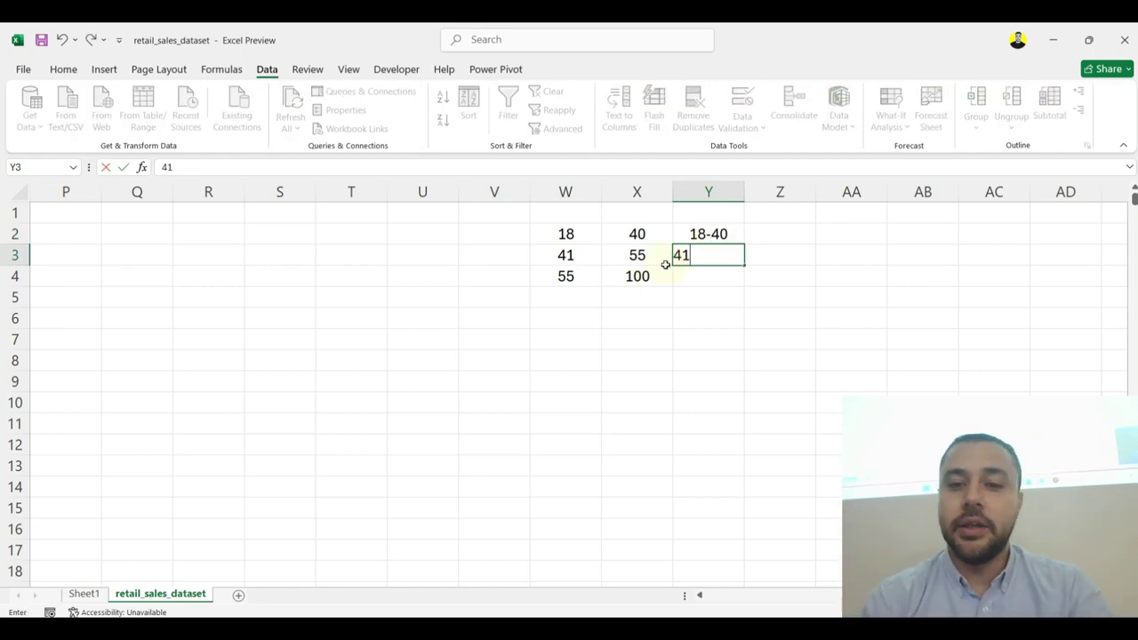
text(-5)
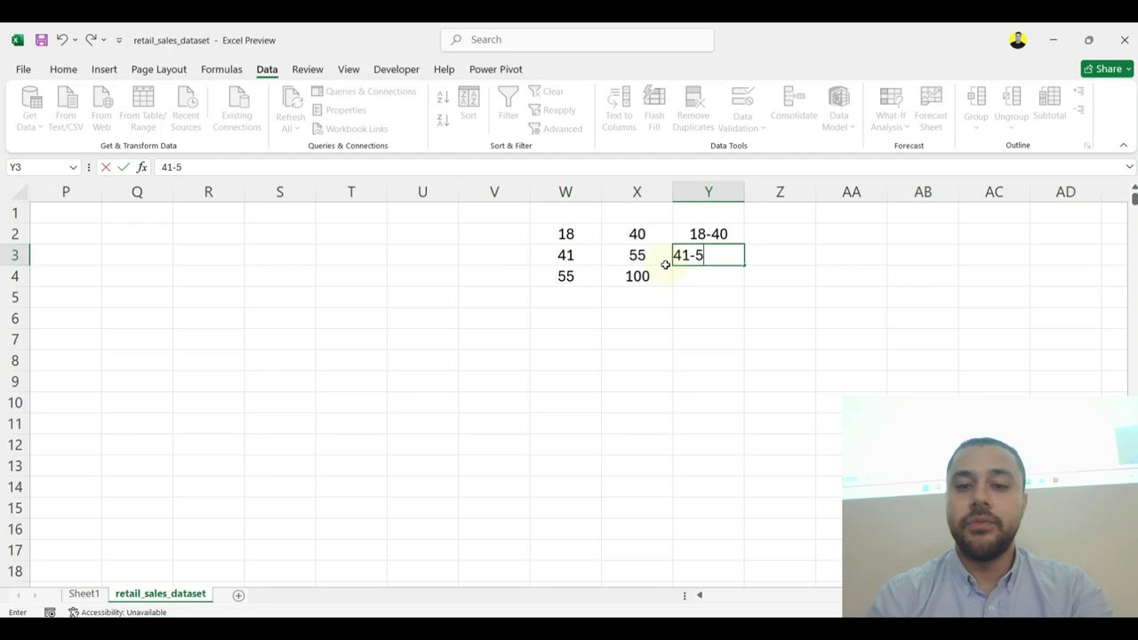
text(5)
key(Return)
text(55)
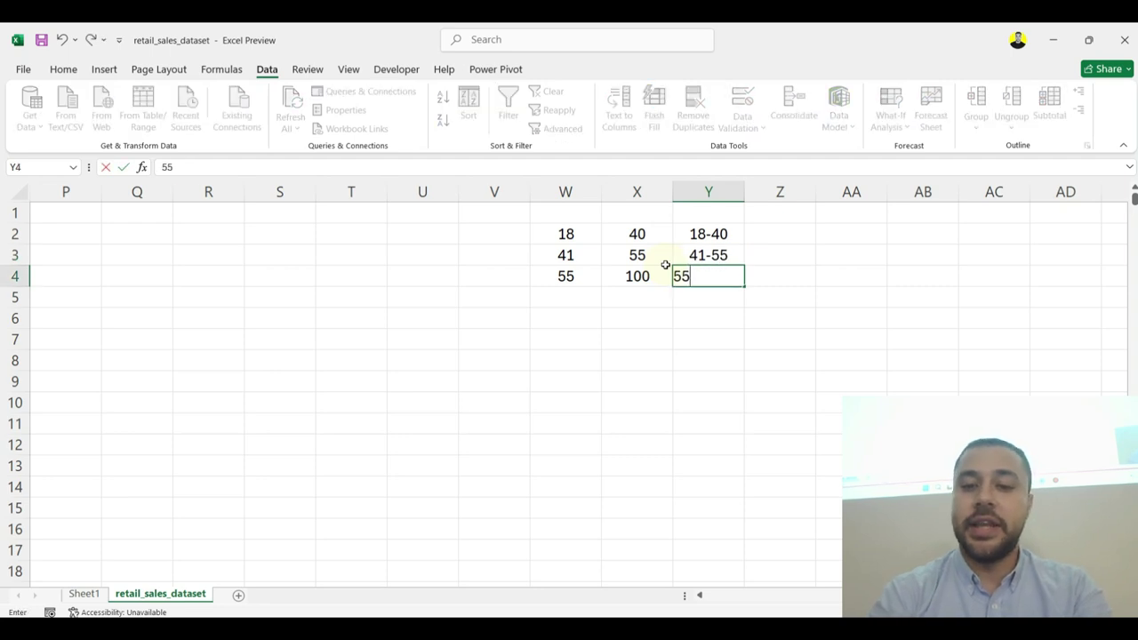
text(-100)
key(Return)
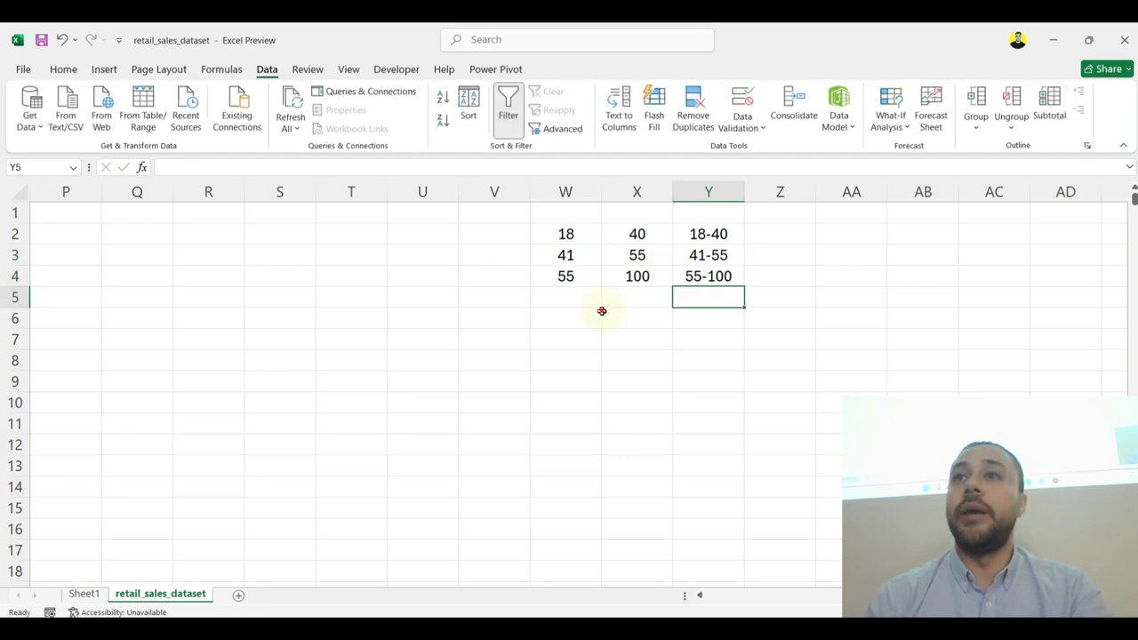
Step: Correct the third band's lower bound in W4 from 55 to 56
drag(602, 311, 484, 325)
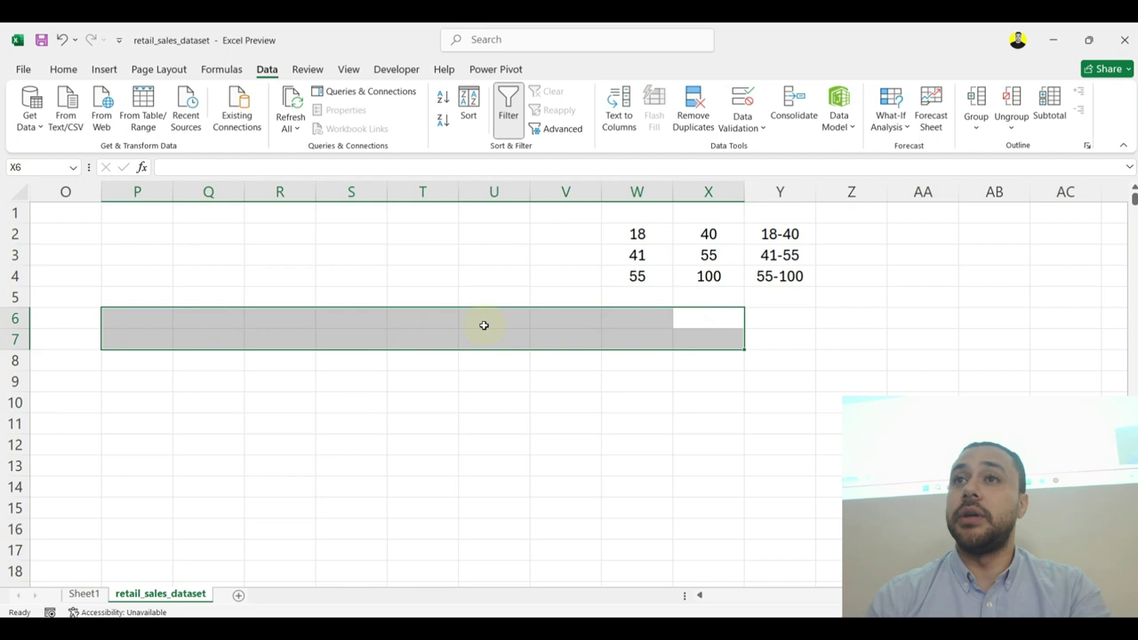
click(650, 282)
drag(604, 369, 249, 382)
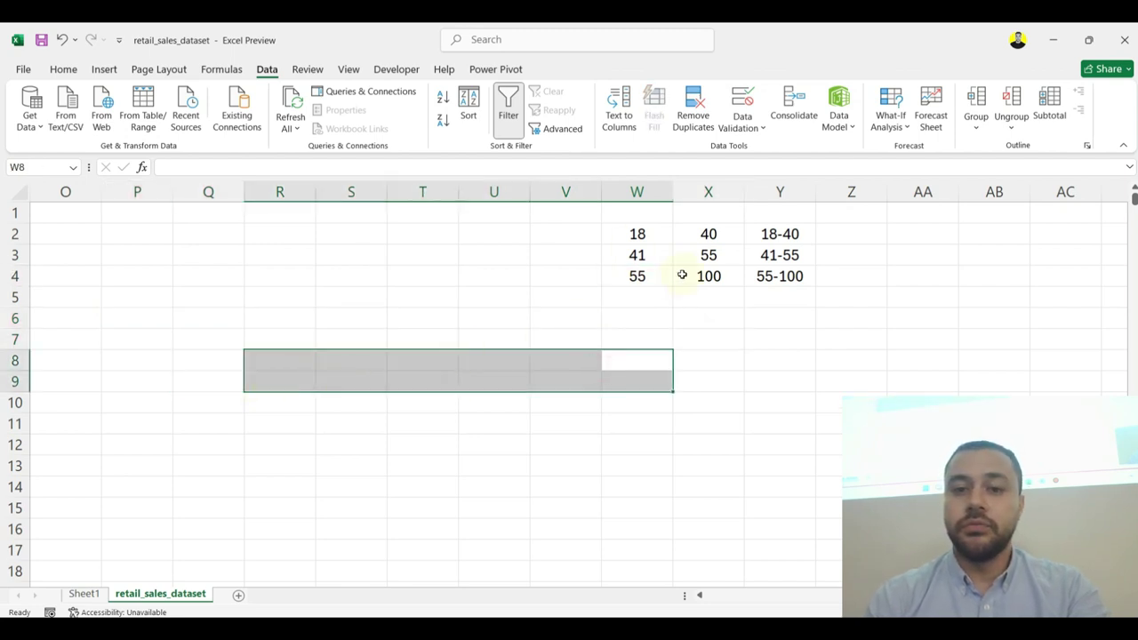
click(709, 257)
click(636, 275)
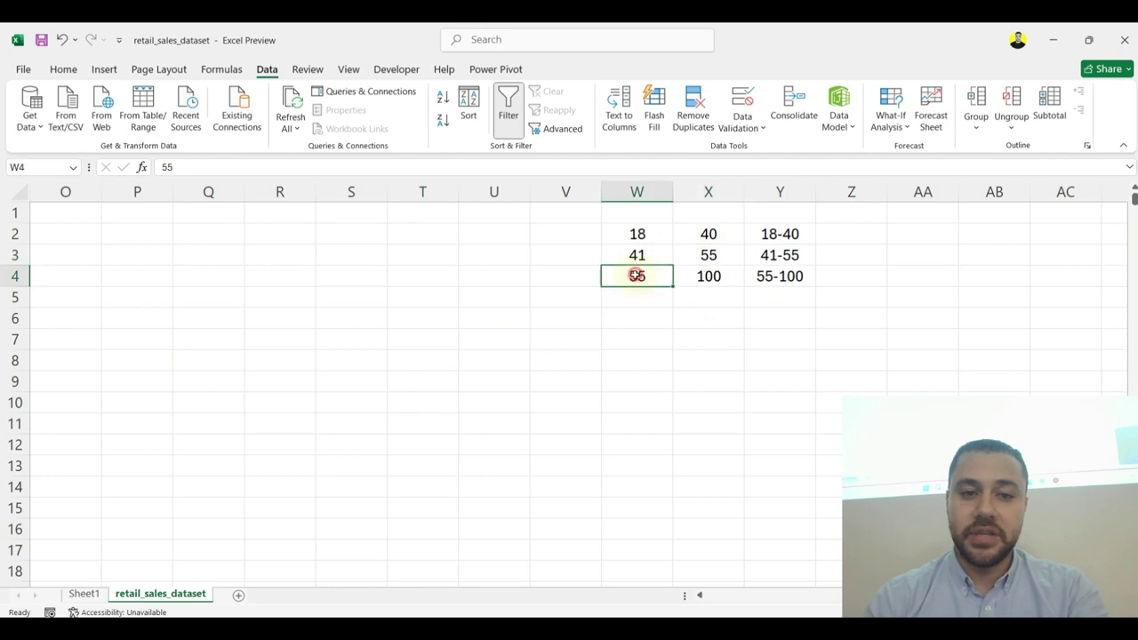
click(184, 163)
key(BackSpace)
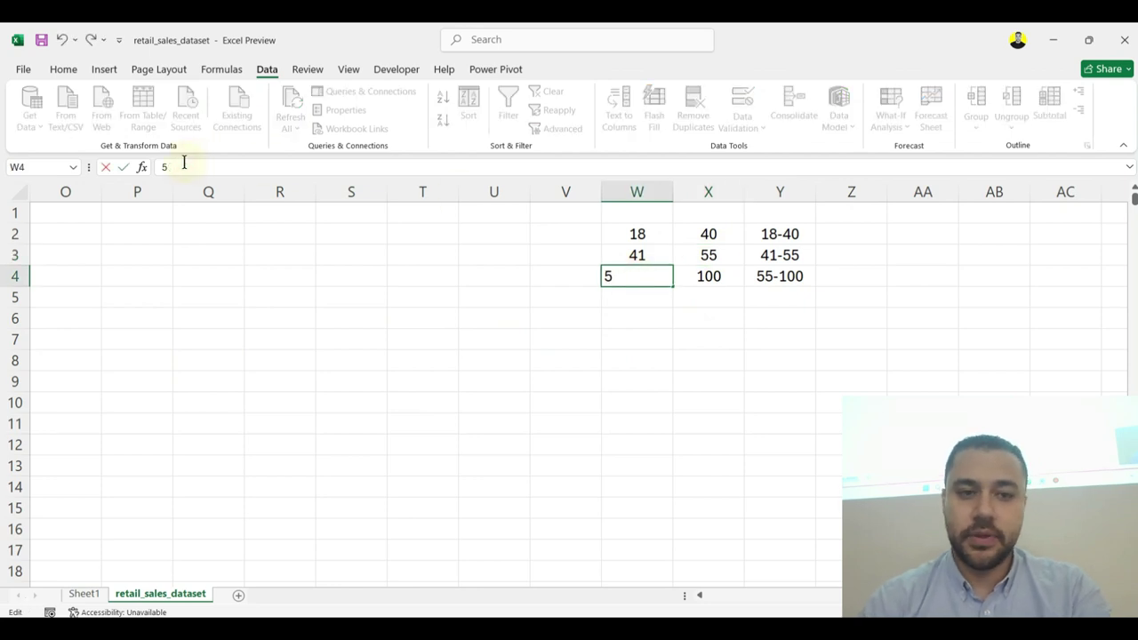
text(6)
click(350, 310)
click(718, 233)
drag(472, 343, 77, 421)
Step: Start a VLOOKUP on E2 in F2, then abandon it with Esc
click(284, 231)
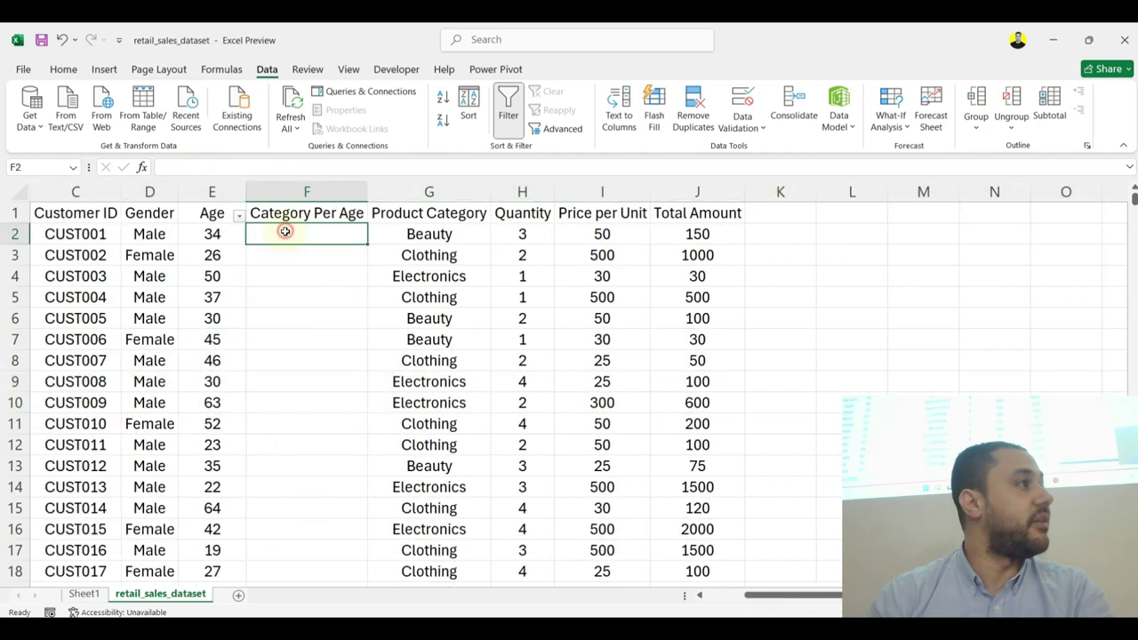
text(=vl)
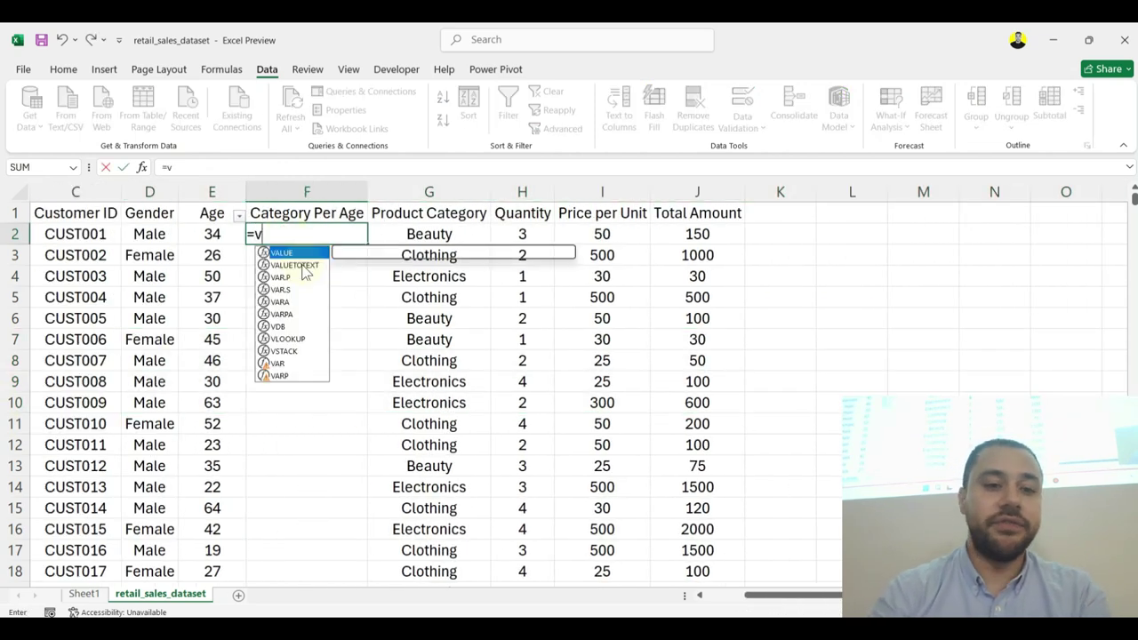
key(Tab)
click(227, 233)
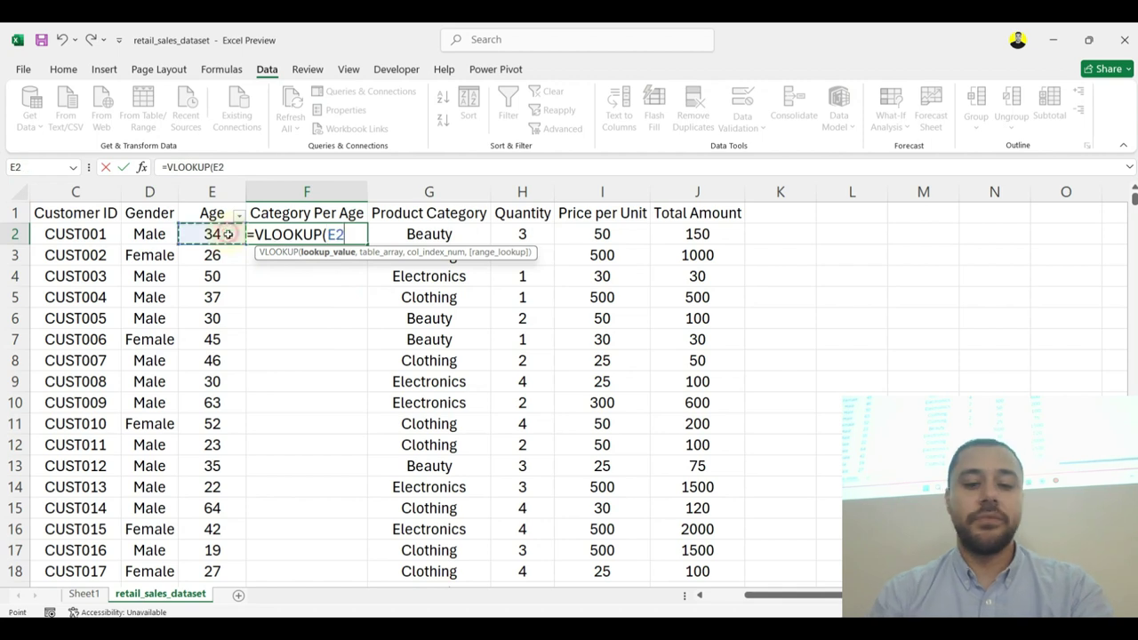
text(,)
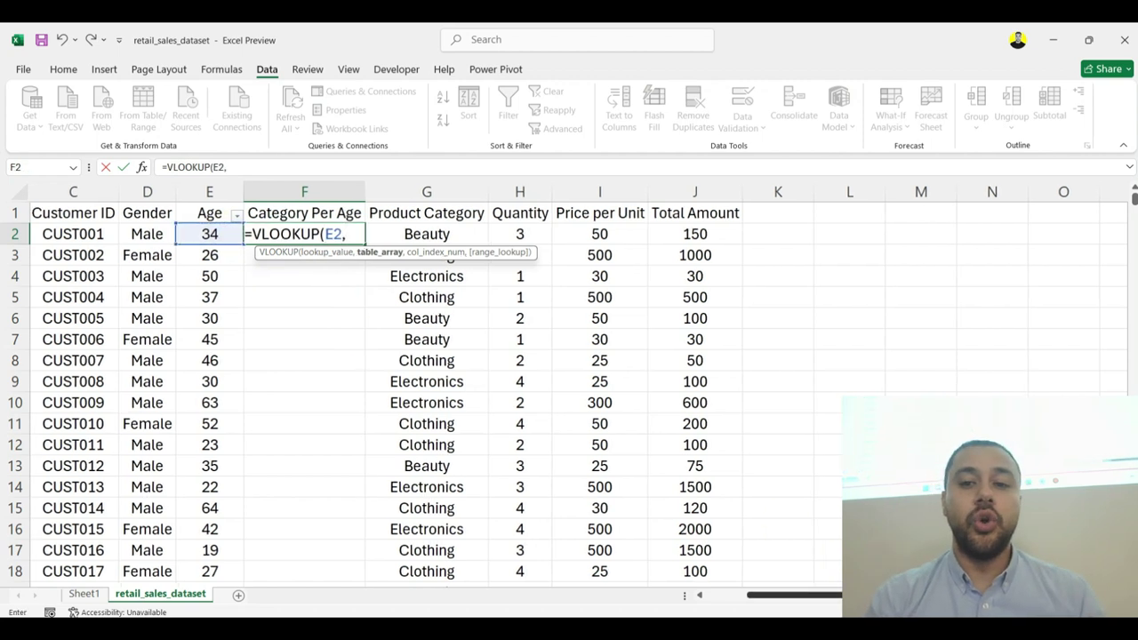
scroll(569, 391, right, 3)
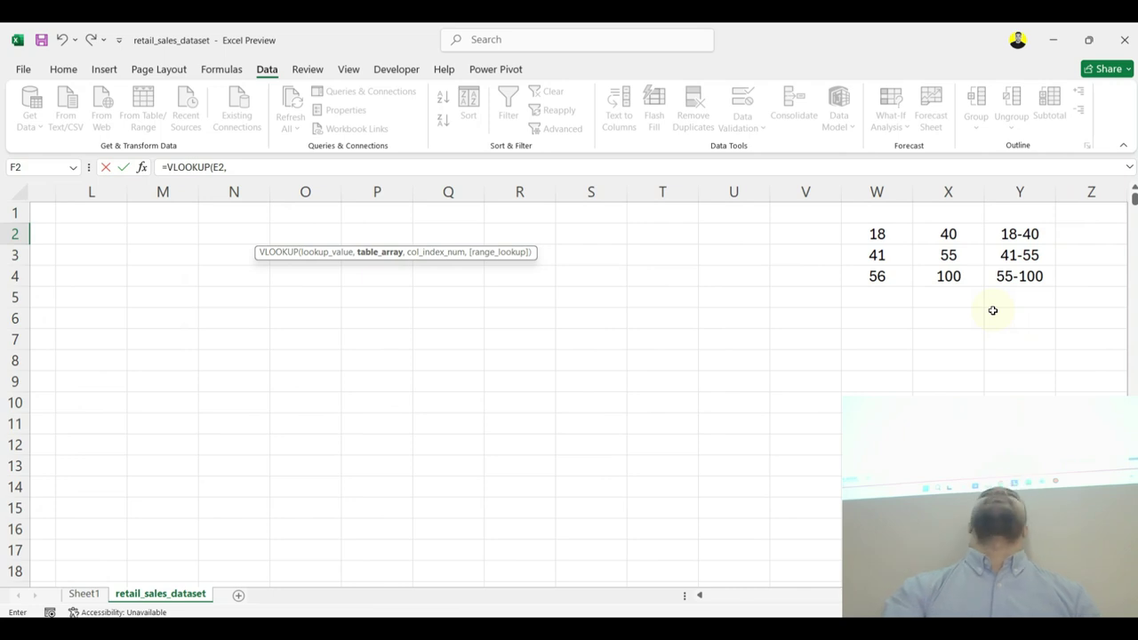
key(Escape)
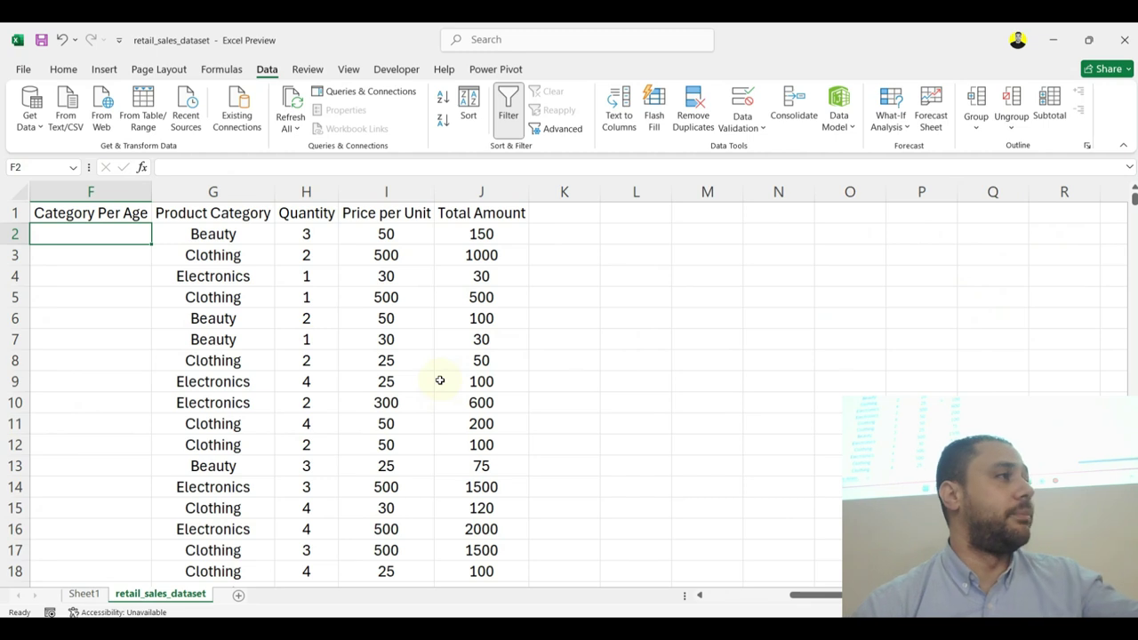
Step: Enter =LOOKUP(E2,W:X,Y:Y) in F2 to return the age band
drag(224, 322, 26, 378)
click(384, 273)
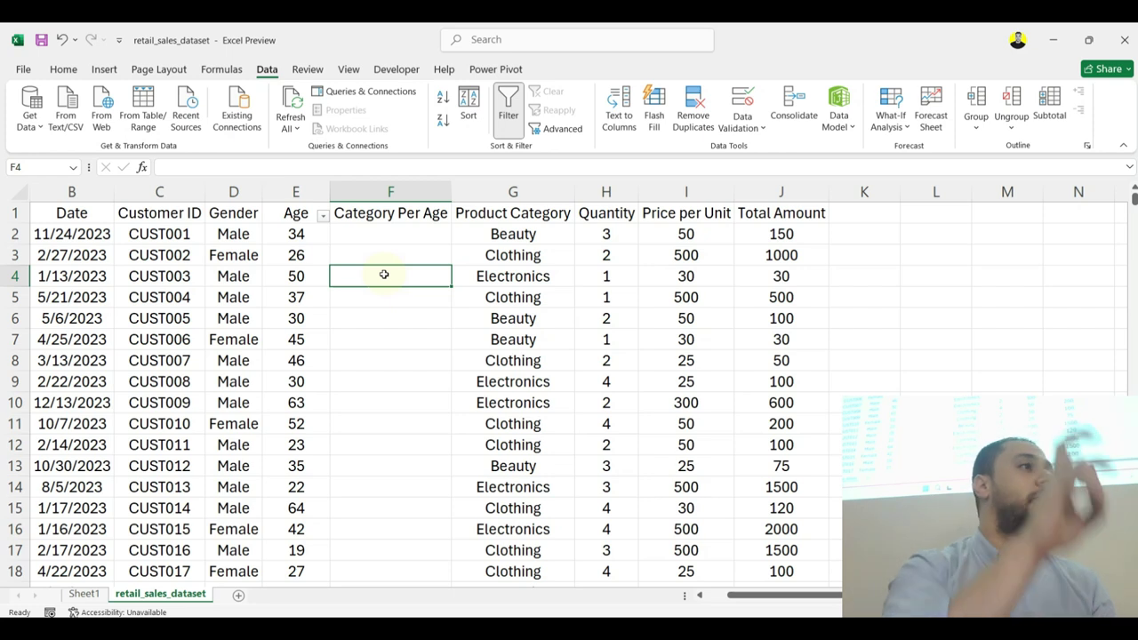
click(401, 234)
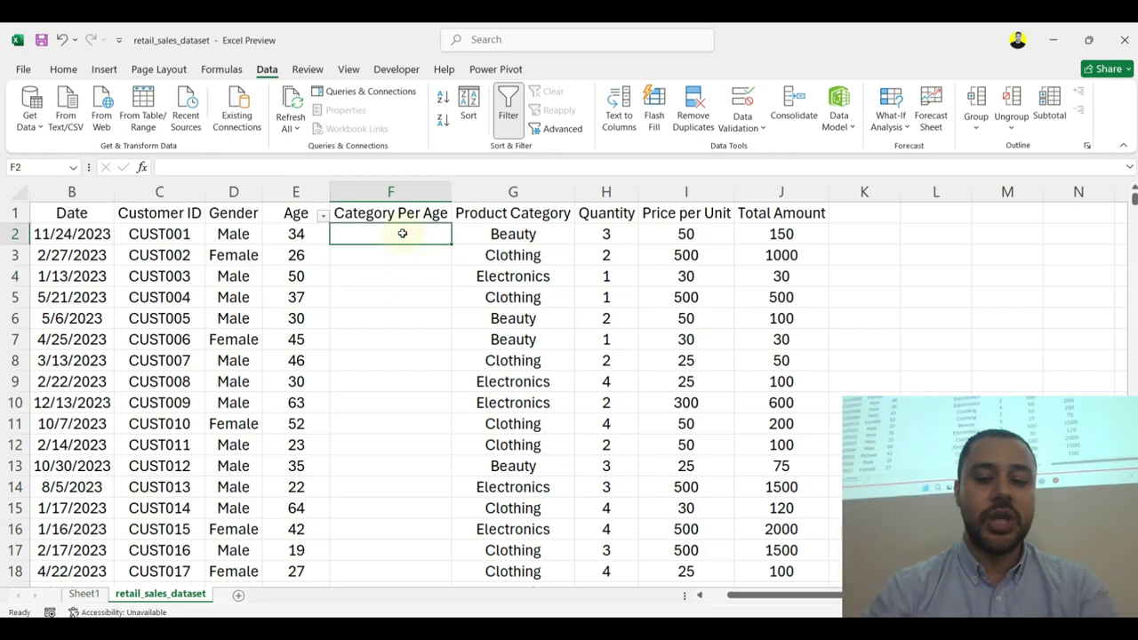
text(=loo)
key(Tab)
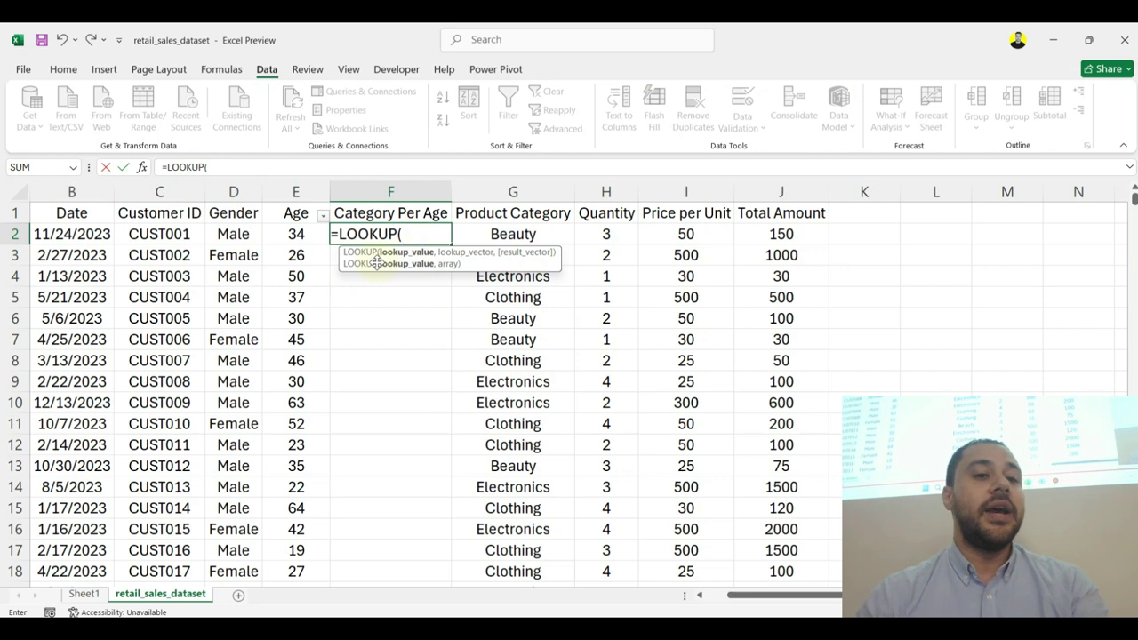
click(295, 234)
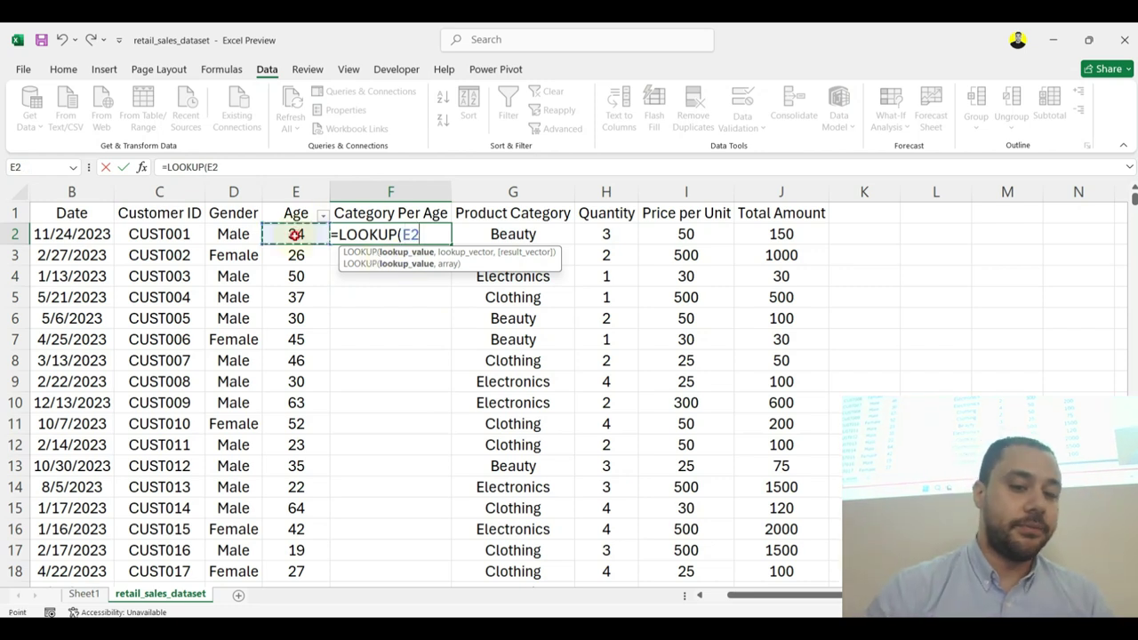
text(,)
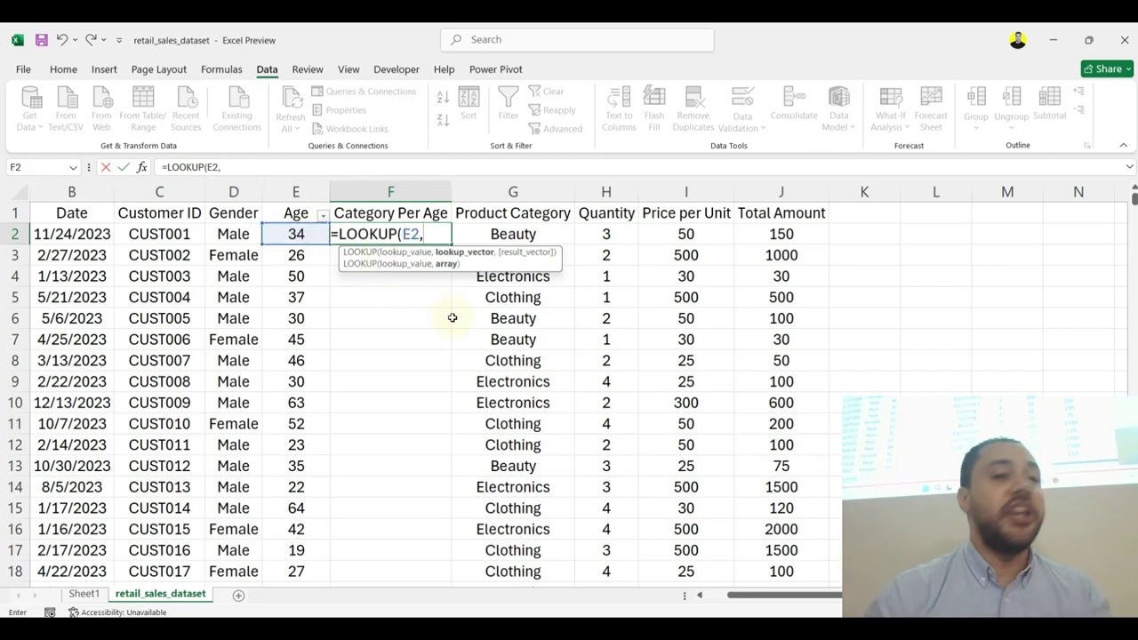
scroll(767, 596, right, 4)
drag(867, 189, 948, 191)
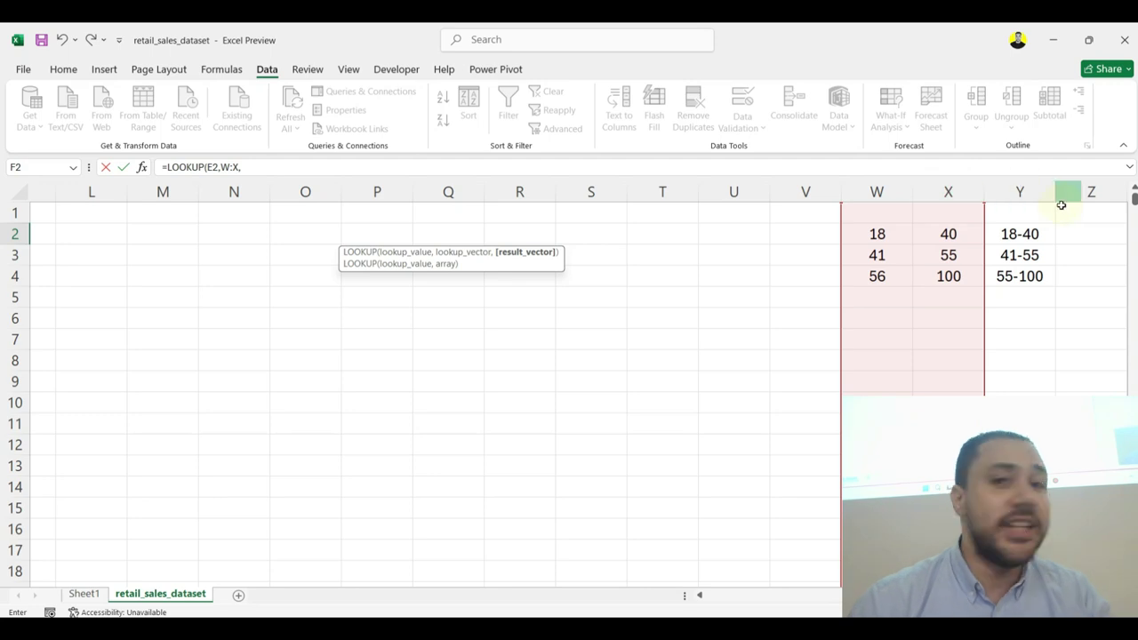
click(1037, 183)
key(Return)
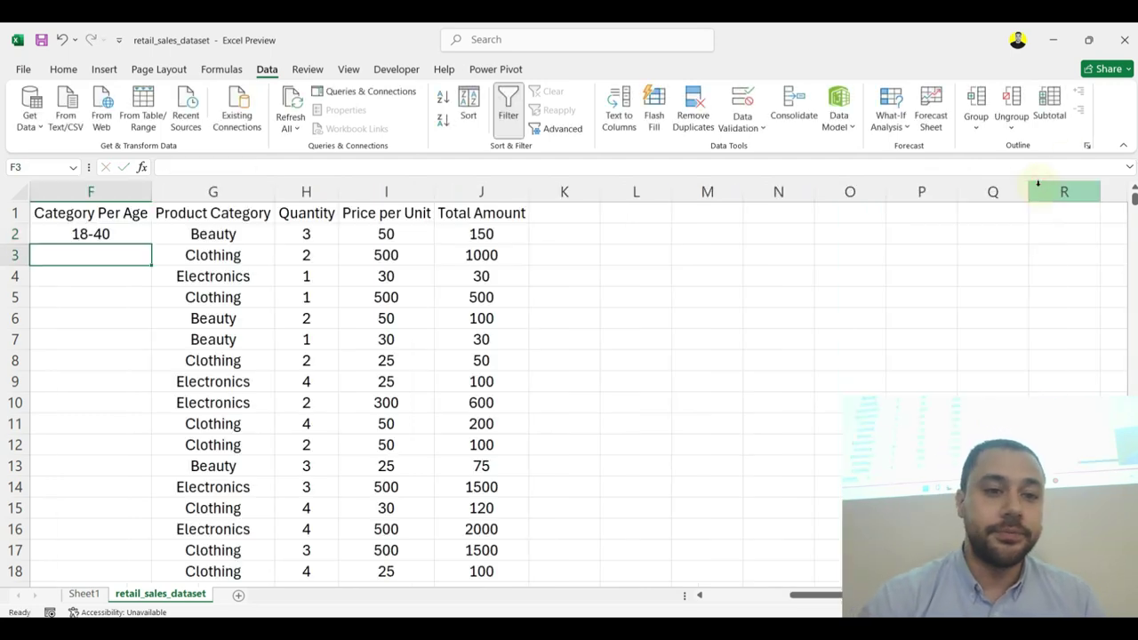
drag(254, 291, 296, 271)
click(331, 242)
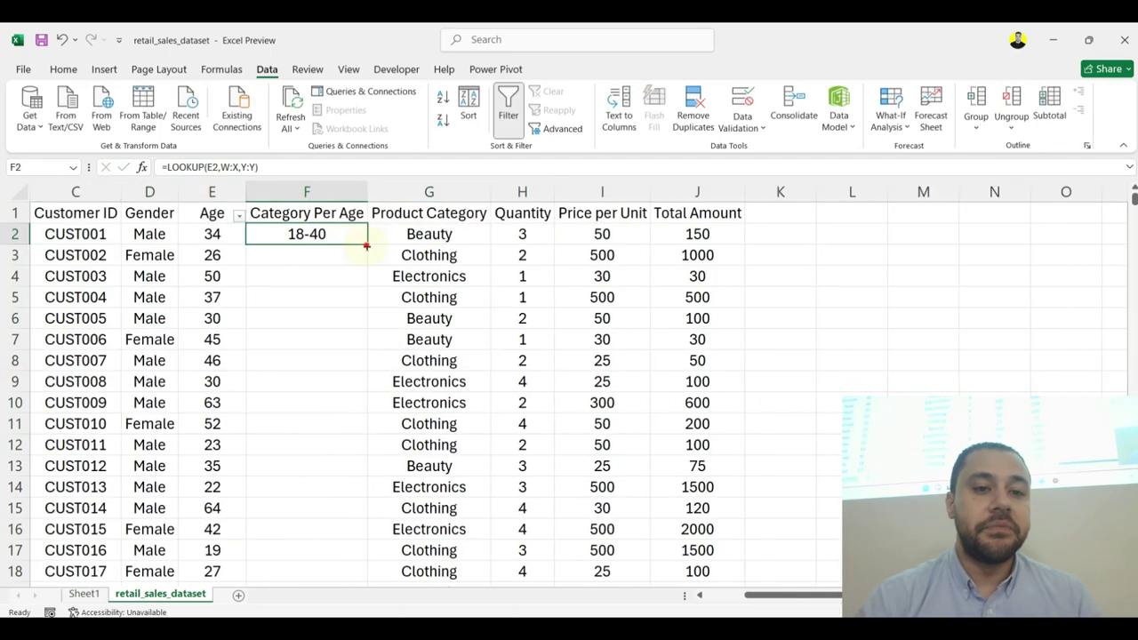
Step: Fill the LOOKUP formula down column F and verify row 5's age 37
double_click(366, 243)
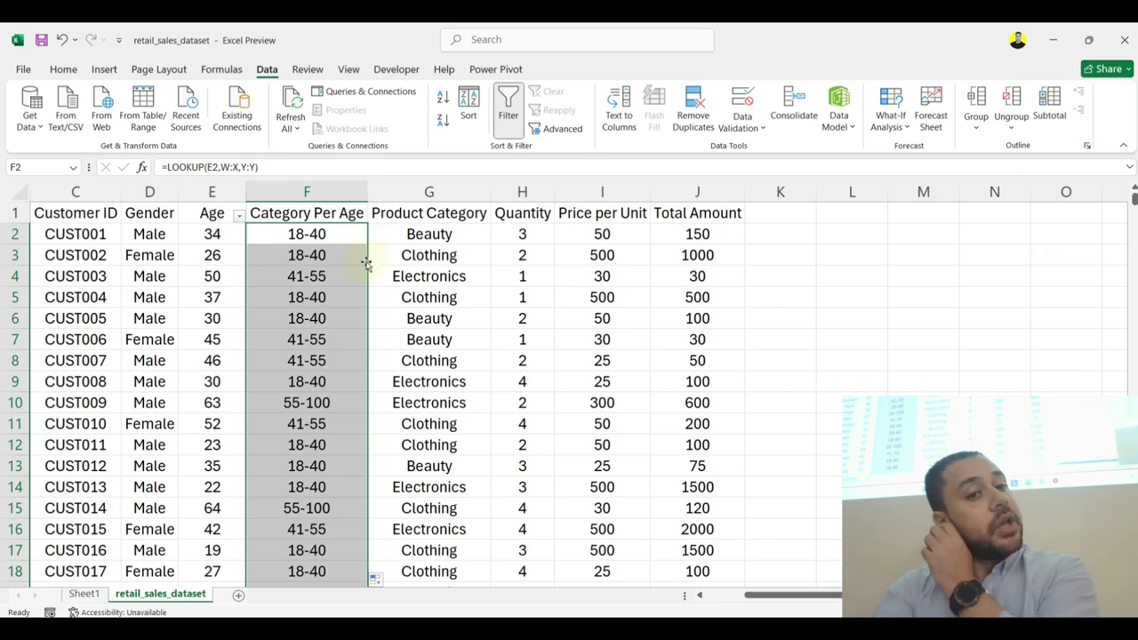
click(341, 293)
click(217, 291)
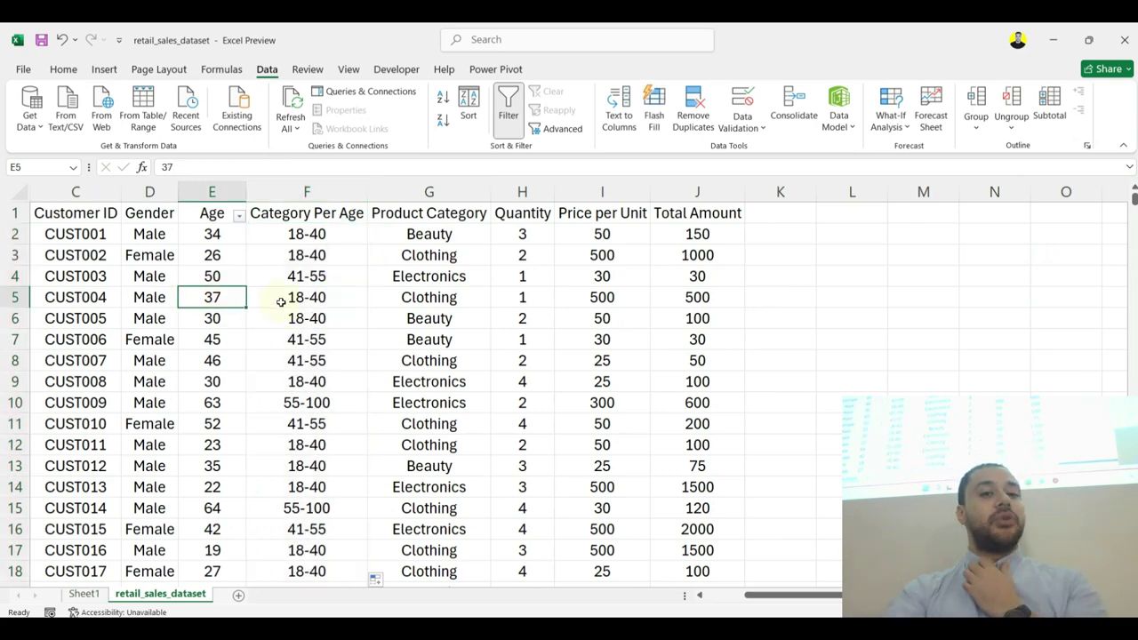
click(352, 303)
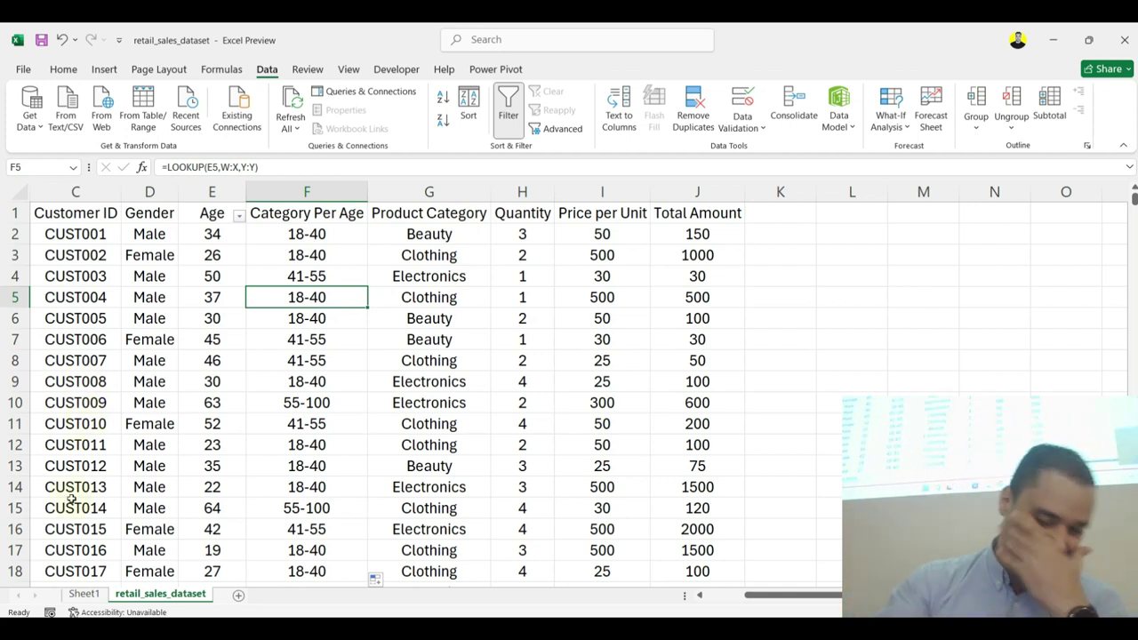
Step: Verify the bands for row 8 (age 46) and row 14 (age 64, 55-100)
scroll(222, 463, down, 2)
scroll(240, 374, up, 1)
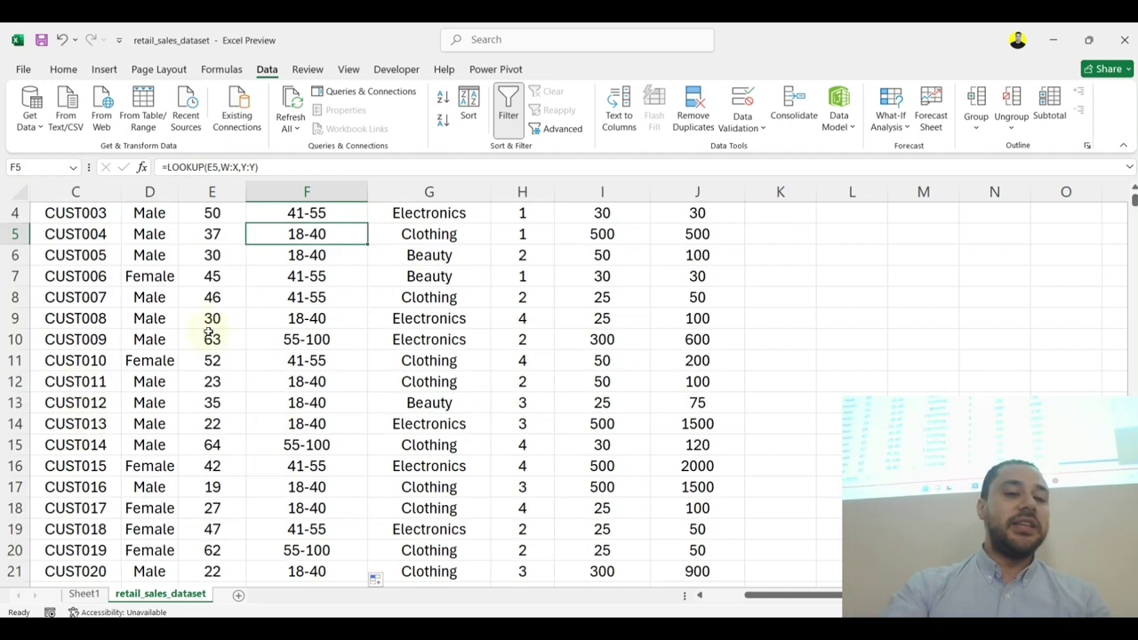
click(219, 299)
click(335, 301)
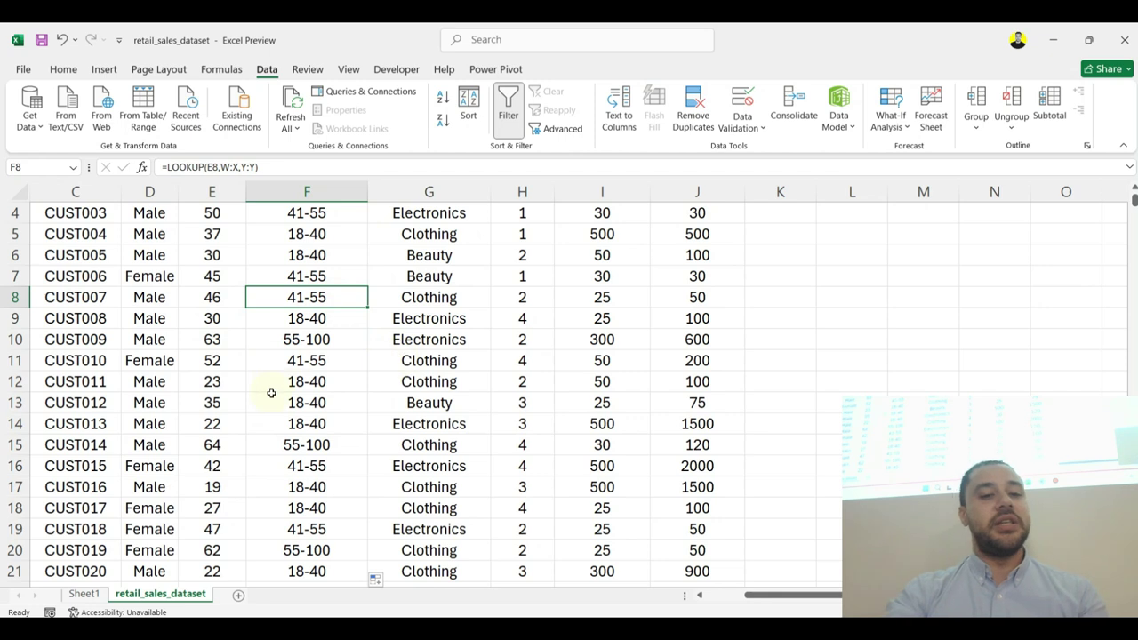
scroll(271, 393, down, 2)
click(219, 295)
click(322, 300)
click(307, 313)
scroll(305, 213, up, 3)
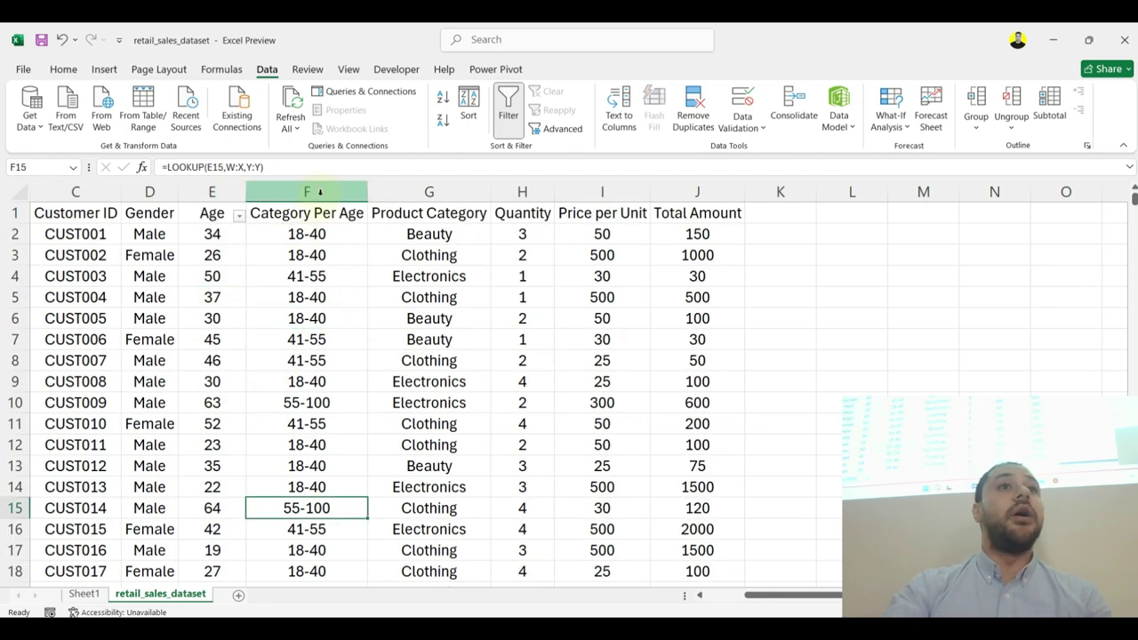
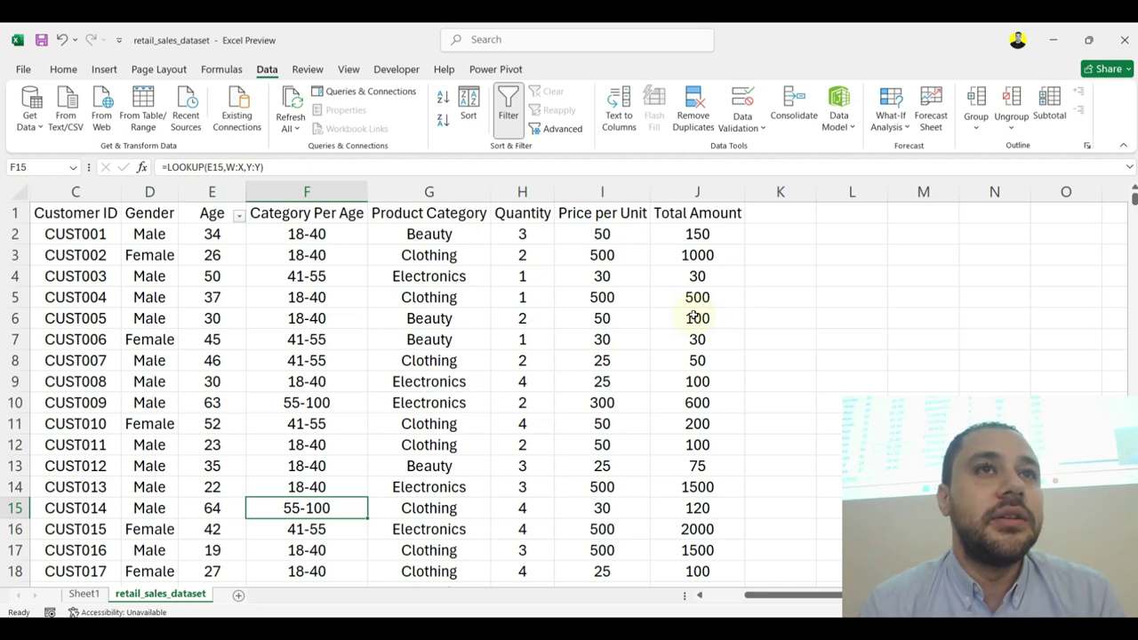
Step: Test a new label in lookup-table cell Y2, then undo to restore 18-40
drag(920, 214, 1127, 234)
drag(859, 307, 996, 318)
click(1012, 233)
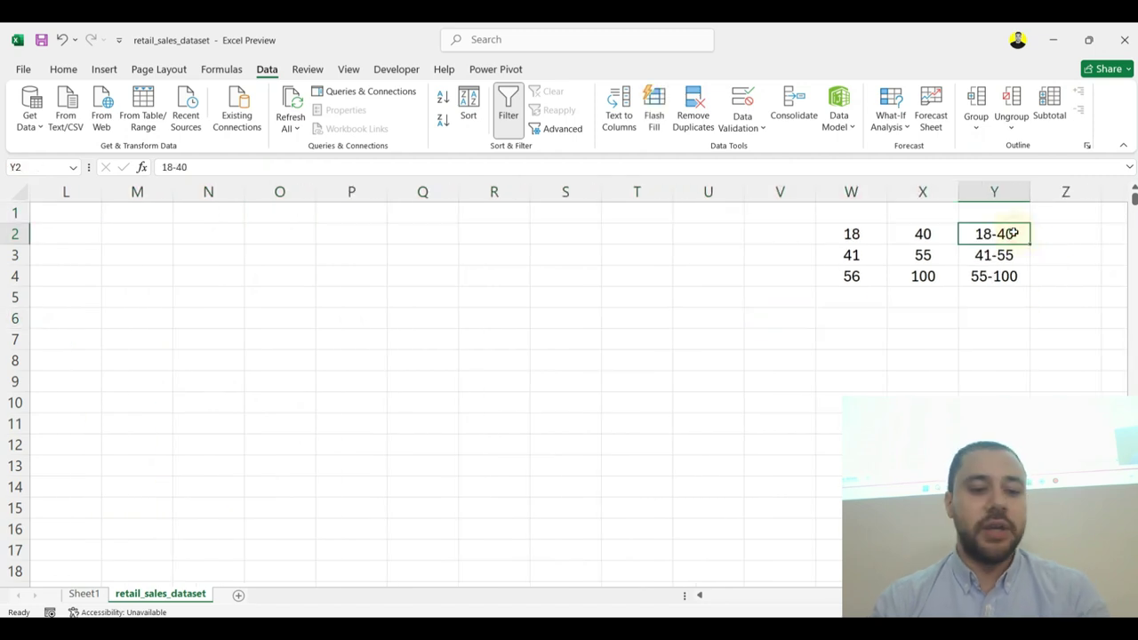
text(A)
key(Return)
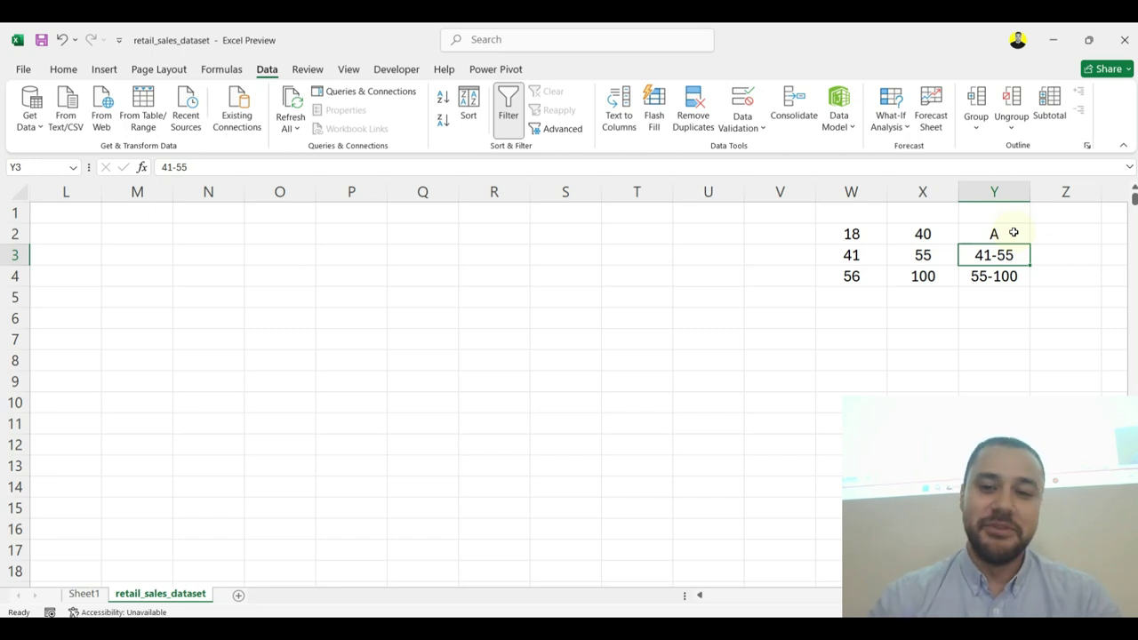
key(ctrl+a)
key(ctrl+z)
drag(714, 354, 7, 416)
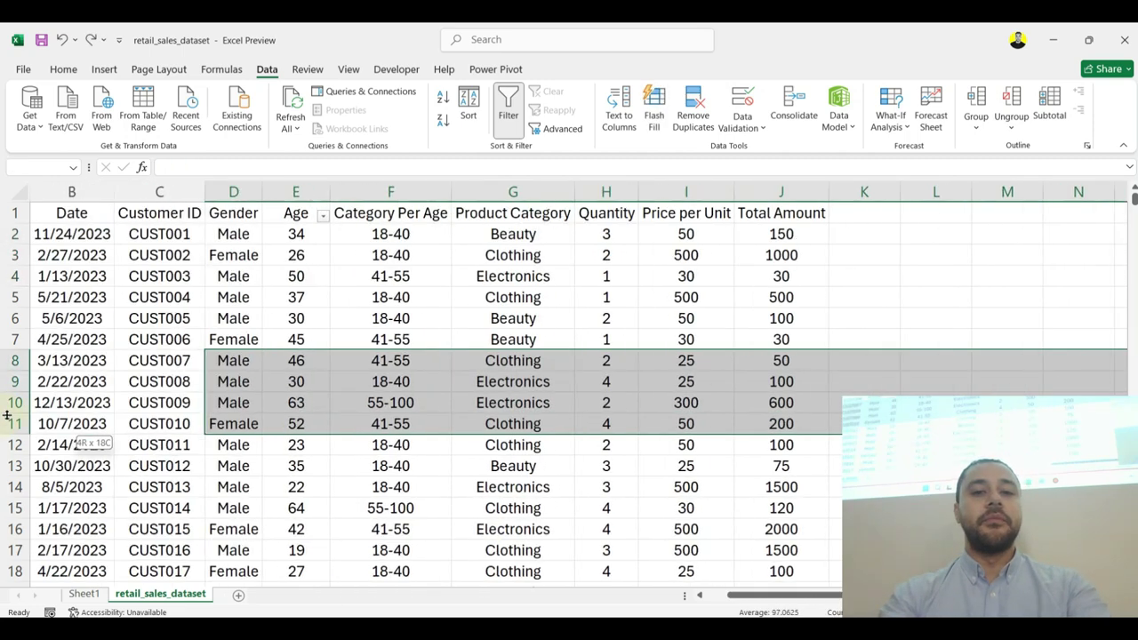
Step: Inspect the Category Per Age LOOKUP formulas in column F, such as F2 and F9
click(390, 297)
click(378, 234)
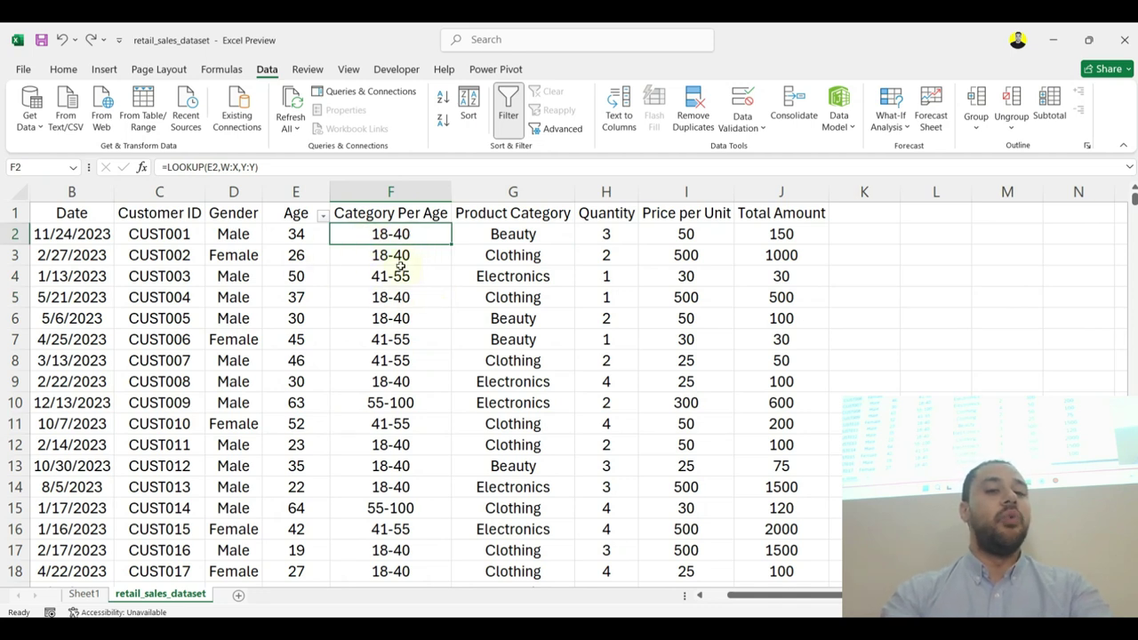
click(409, 317)
click(404, 444)
click(395, 299)
click(392, 383)
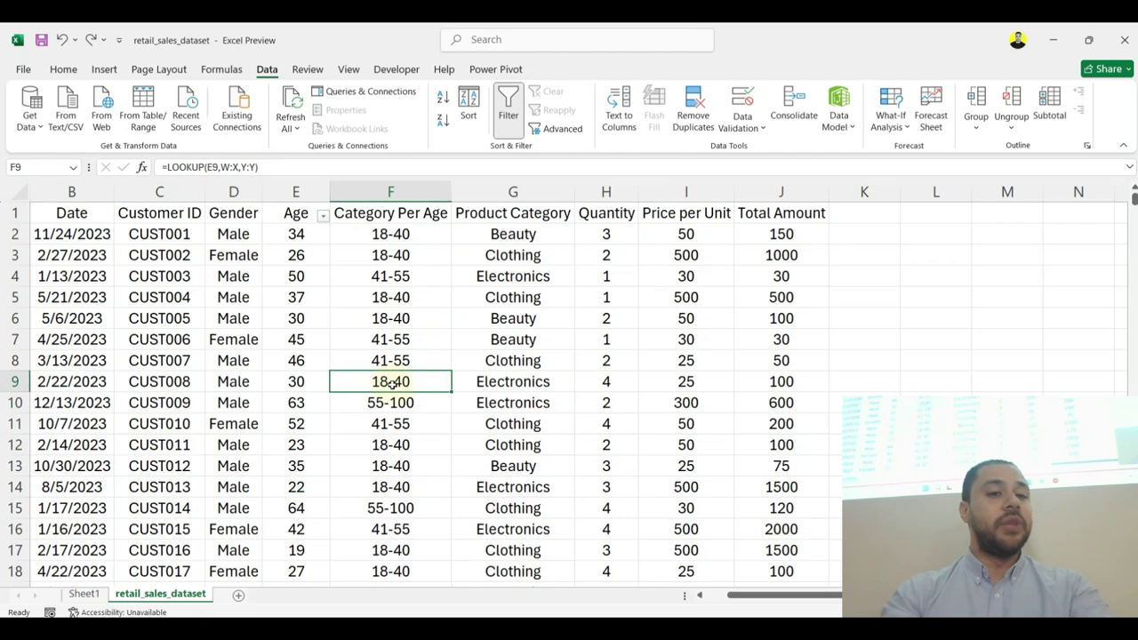
Step: Copy column F and paste it back as values, replacing the LOOKUP formulas
right_click(400, 192)
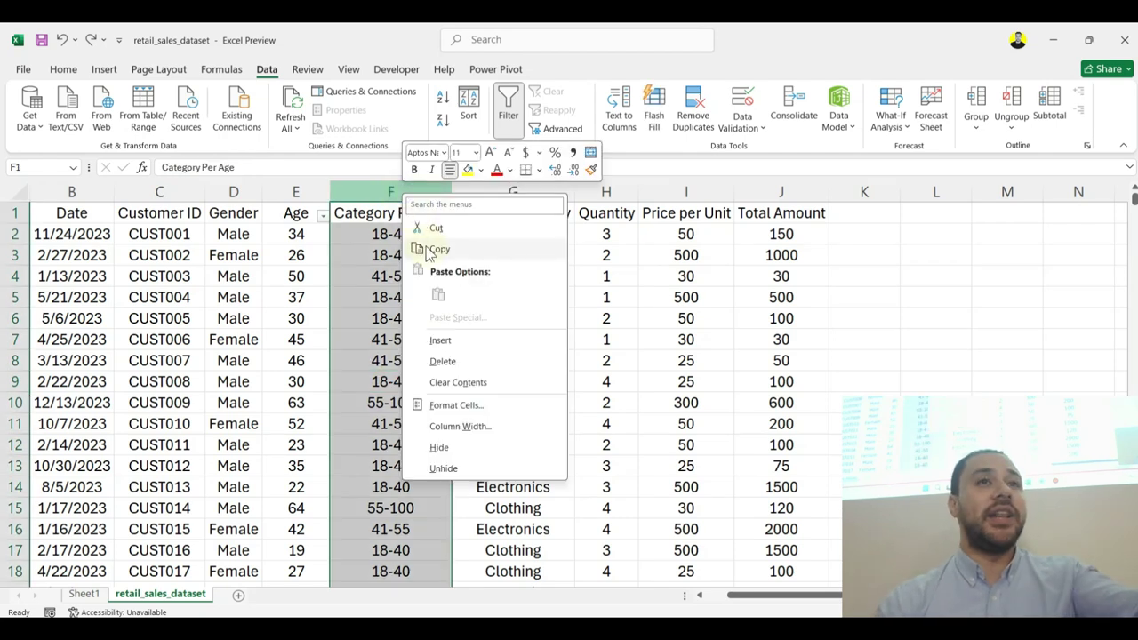
click(439, 250)
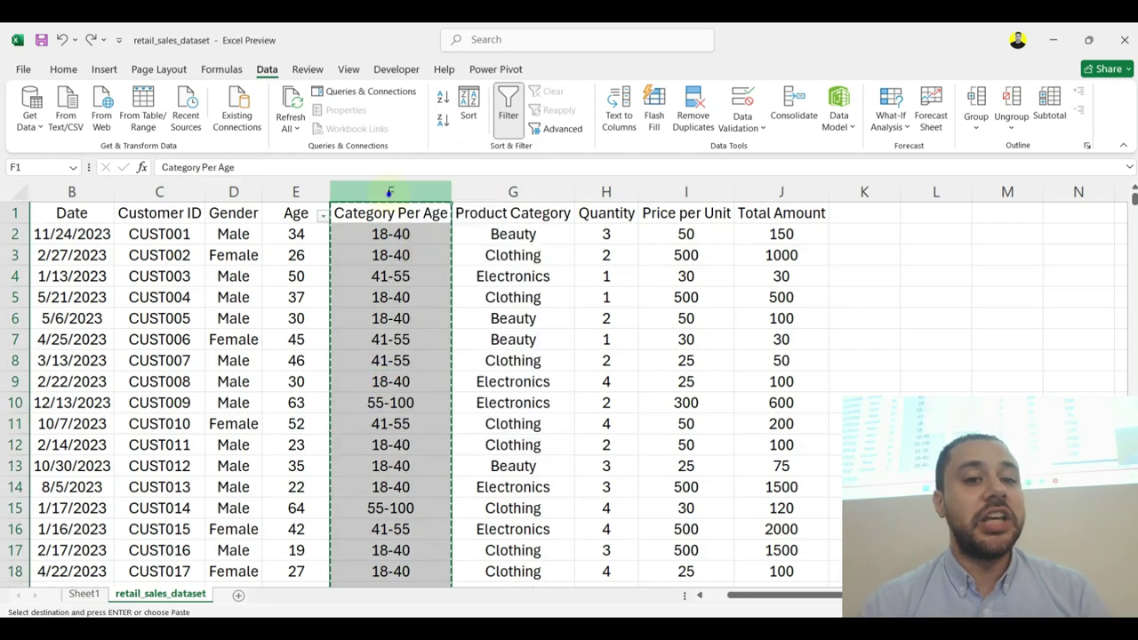
right_click(390, 192)
click(447, 292)
click(389, 360)
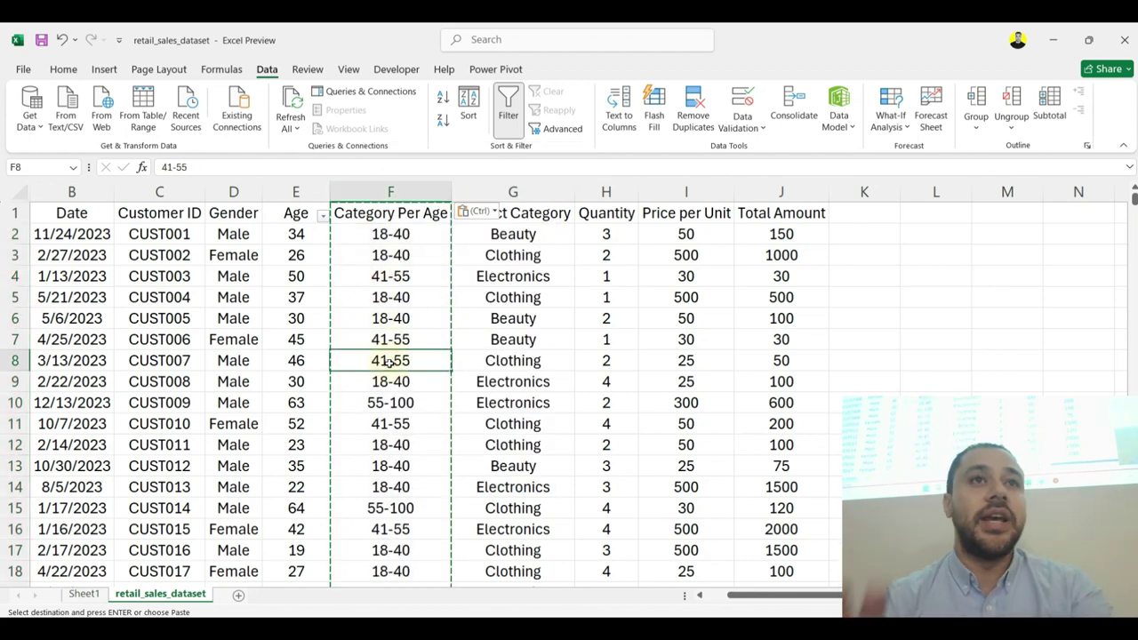
key(Escape)
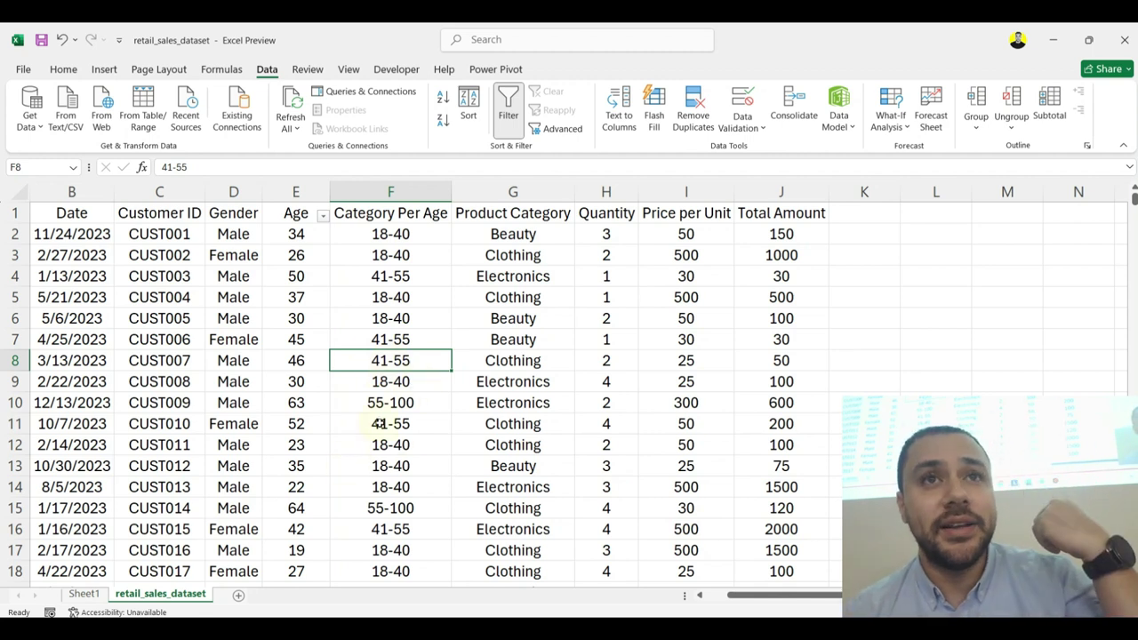
Step: Create a PivotTable from the sales data at Sheet1!L3
click(294, 276)
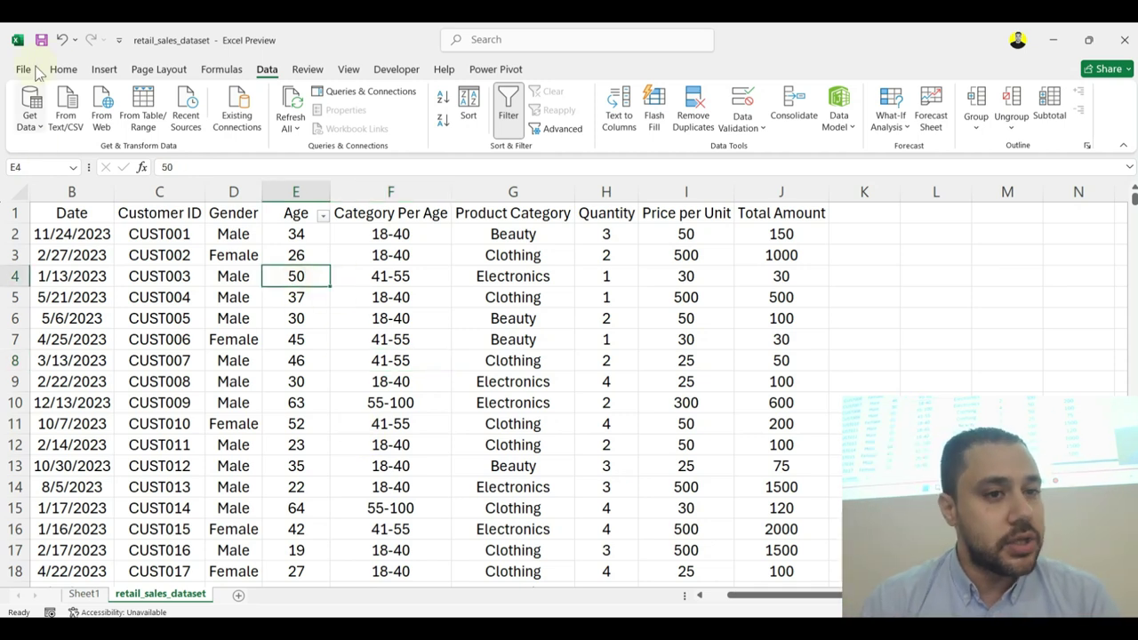
click(104, 69)
click(36, 102)
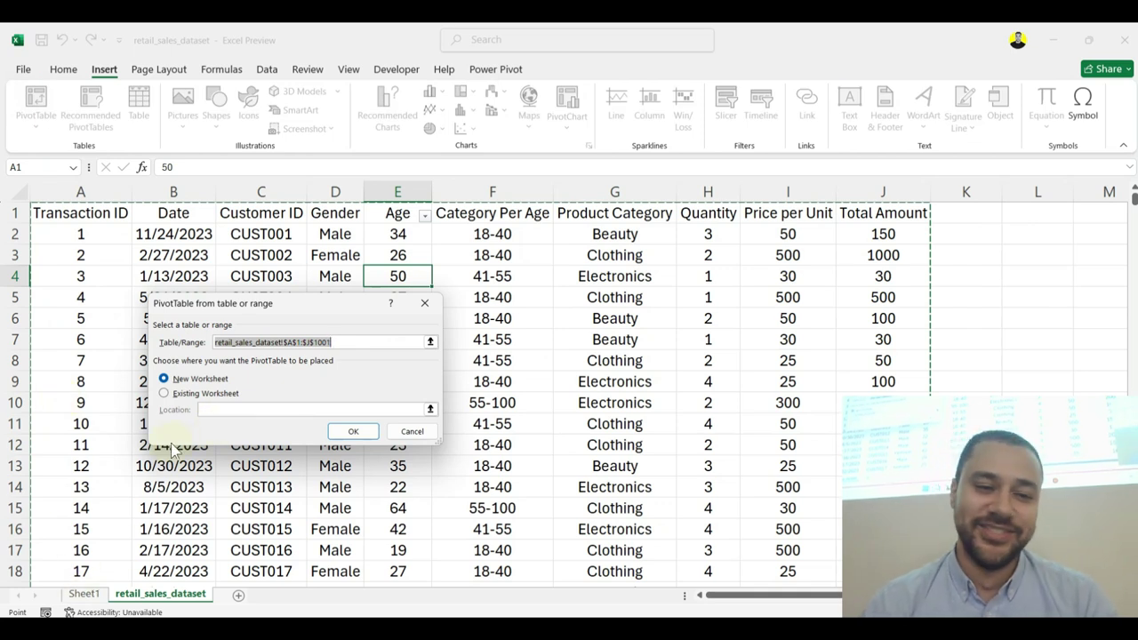
click(221, 395)
click(85, 593)
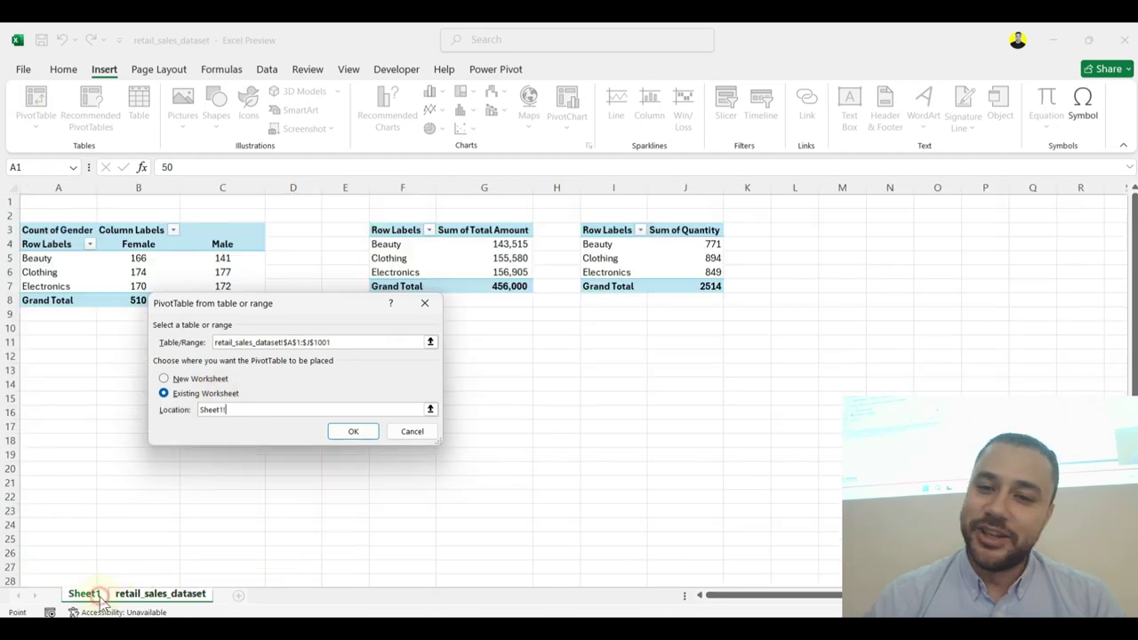
click(813, 228)
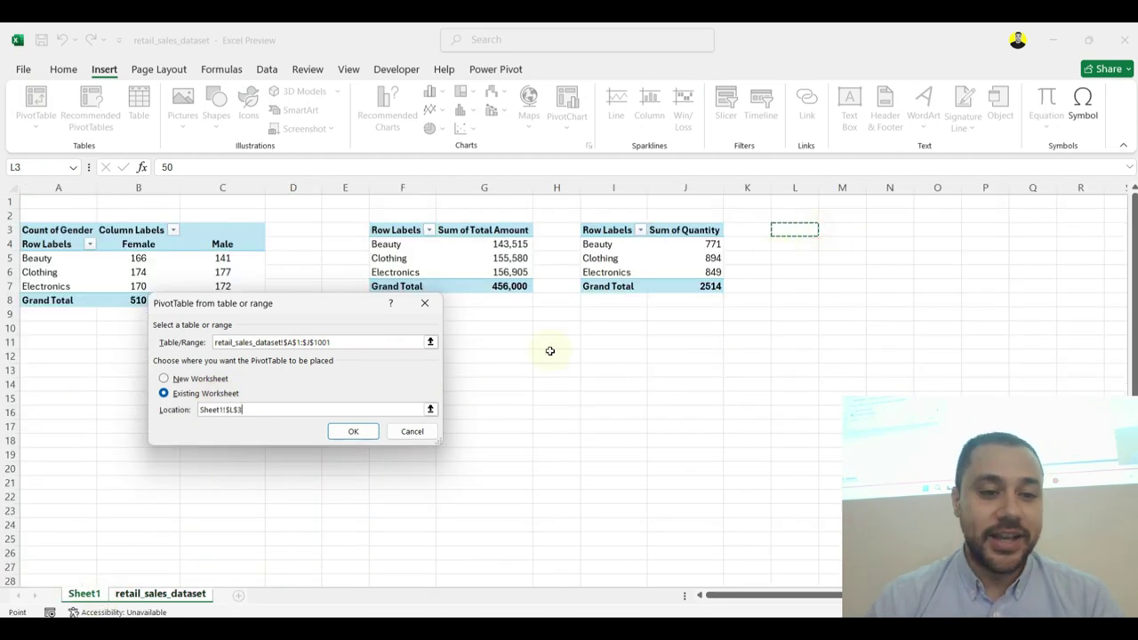
click(343, 434)
scroll(957, 305, down, 2)
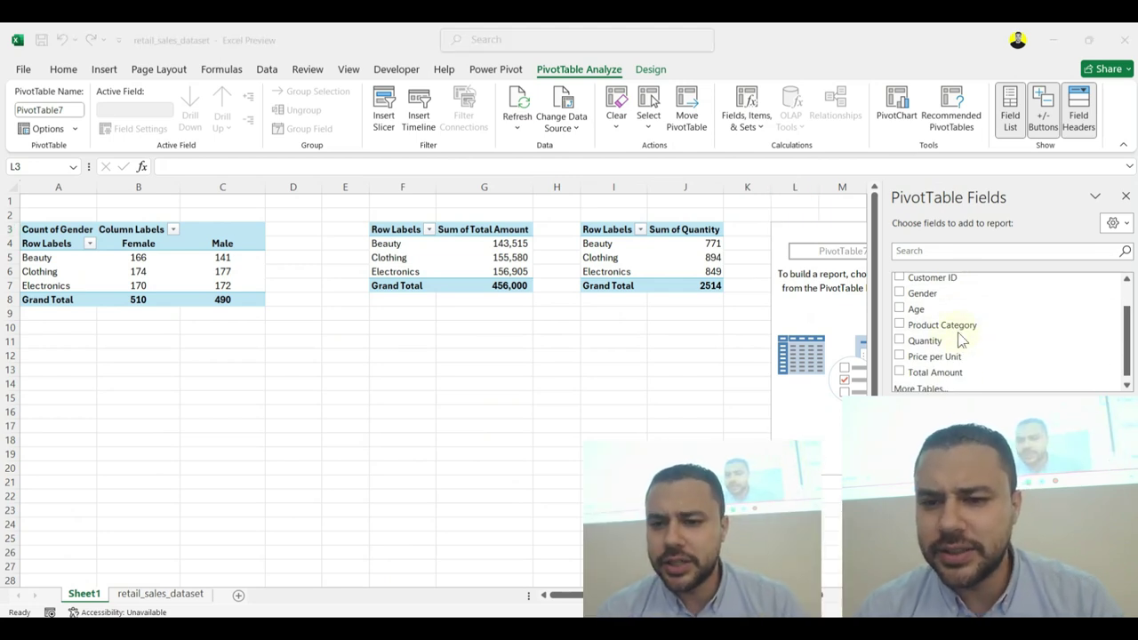
scroll(969, 341, up, 2)
scroll(969, 341, down, 2)
scroll(969, 350, up, 2)
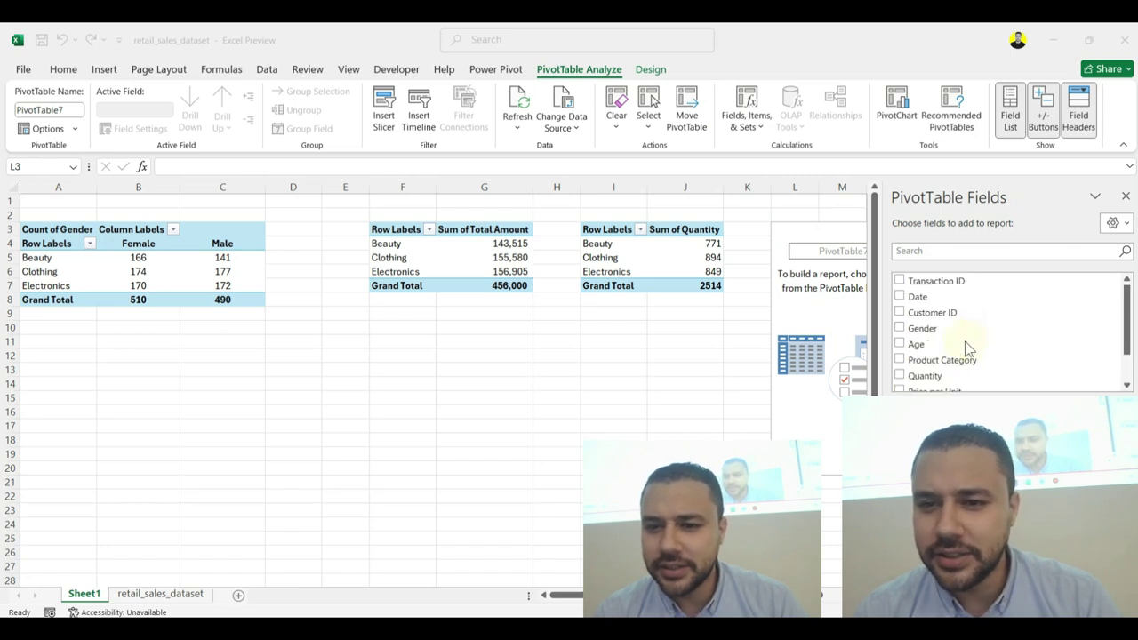
Step: Refresh All so the pivot field list includes Category Per Age
click(714, 323)
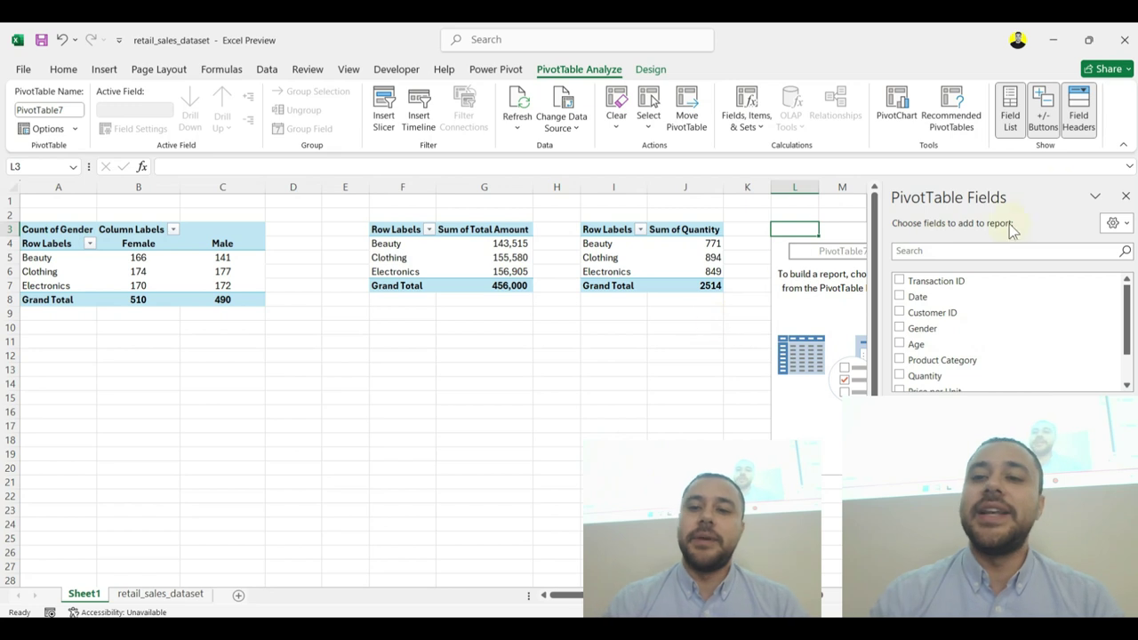
click(1125, 197)
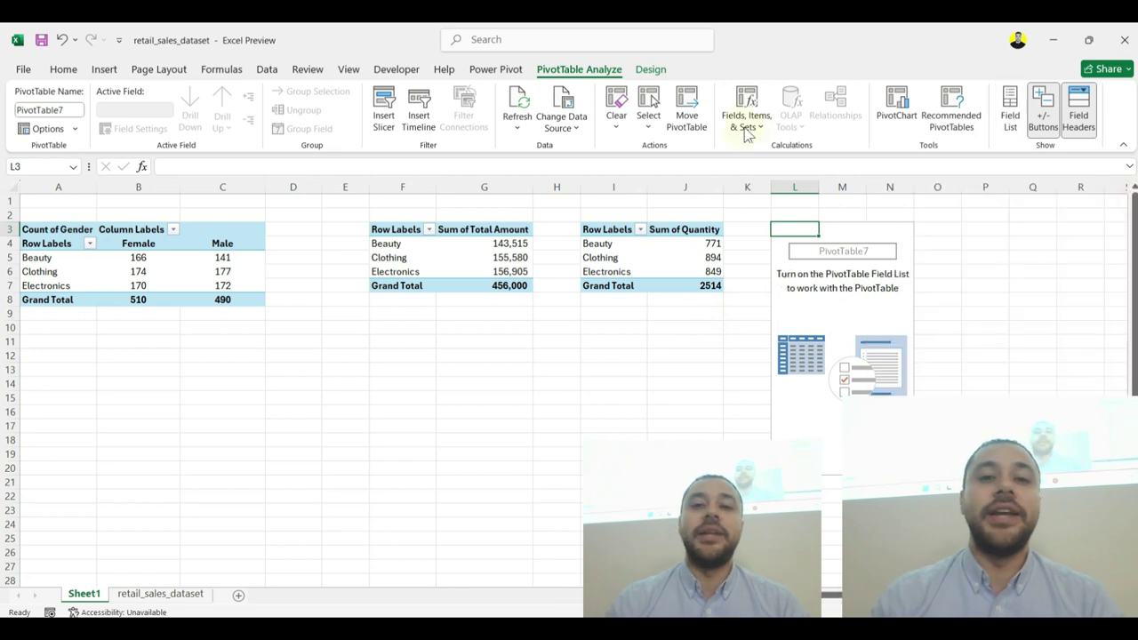
click(519, 121)
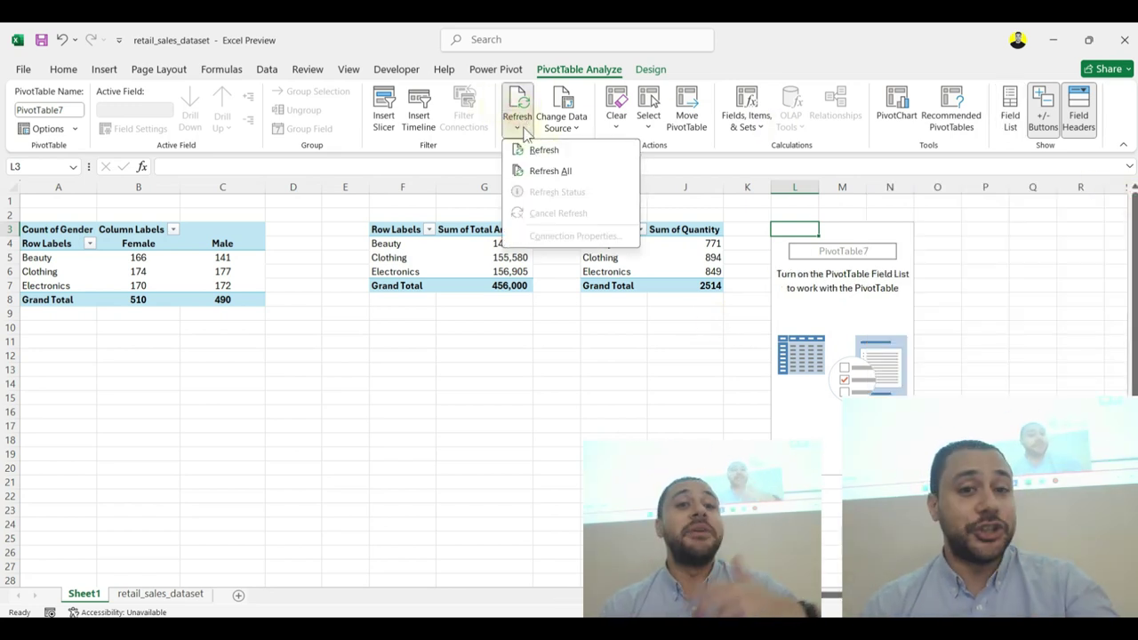
click(551, 174)
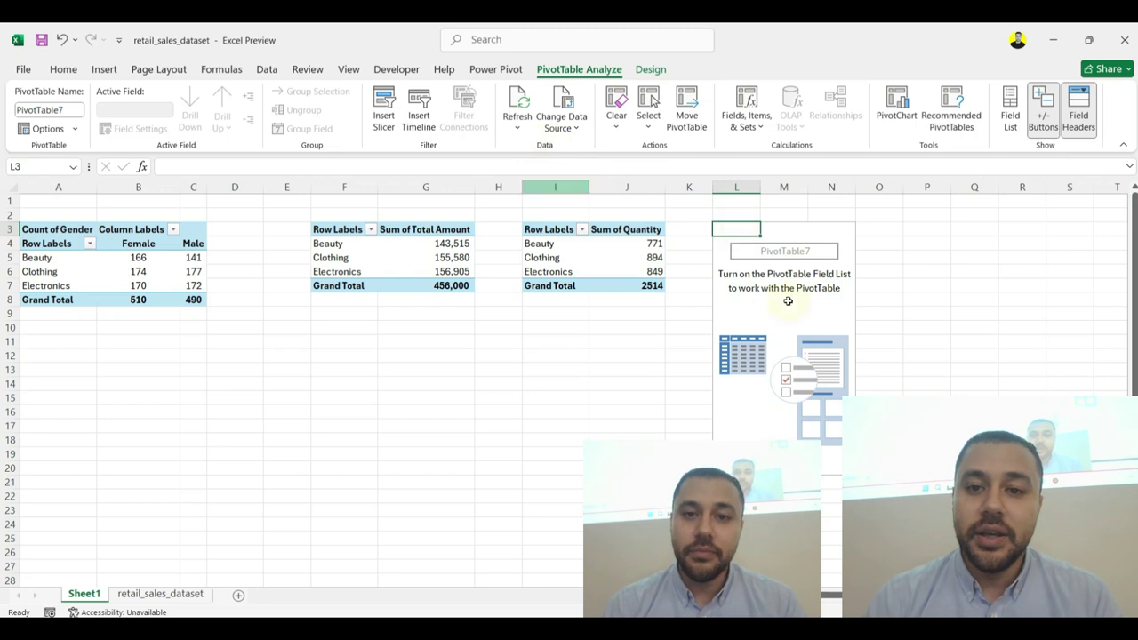
click(751, 243)
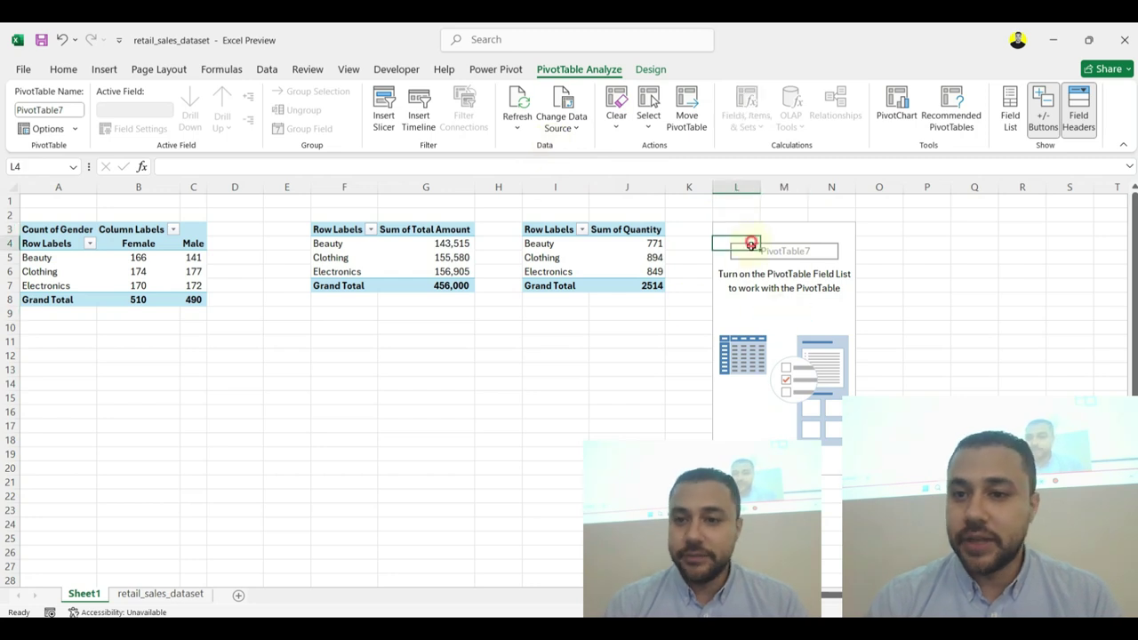
click(1008, 113)
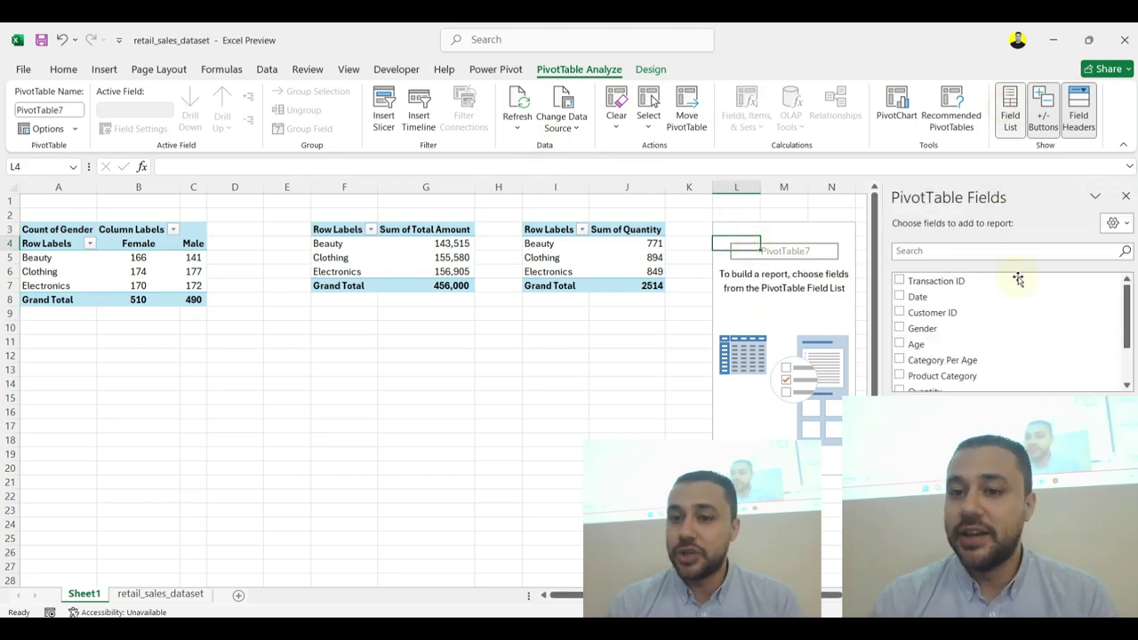
Step: Add Category Per Age as rows and Sum of Total Amount as values
click(930, 363)
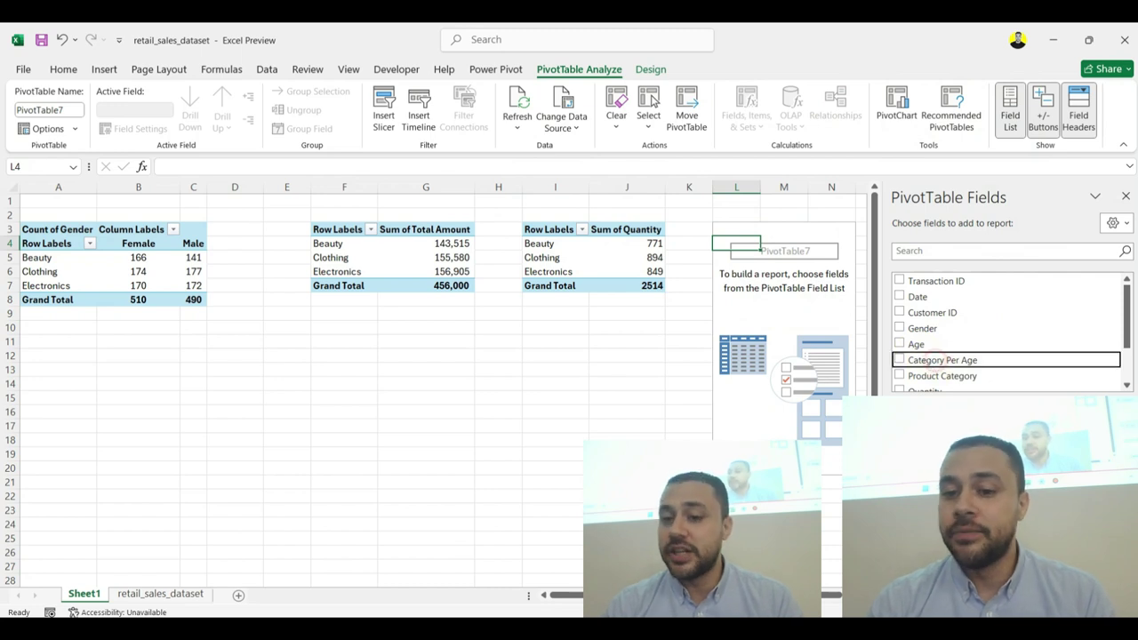
scroll(940, 376, down, 1)
click(956, 372)
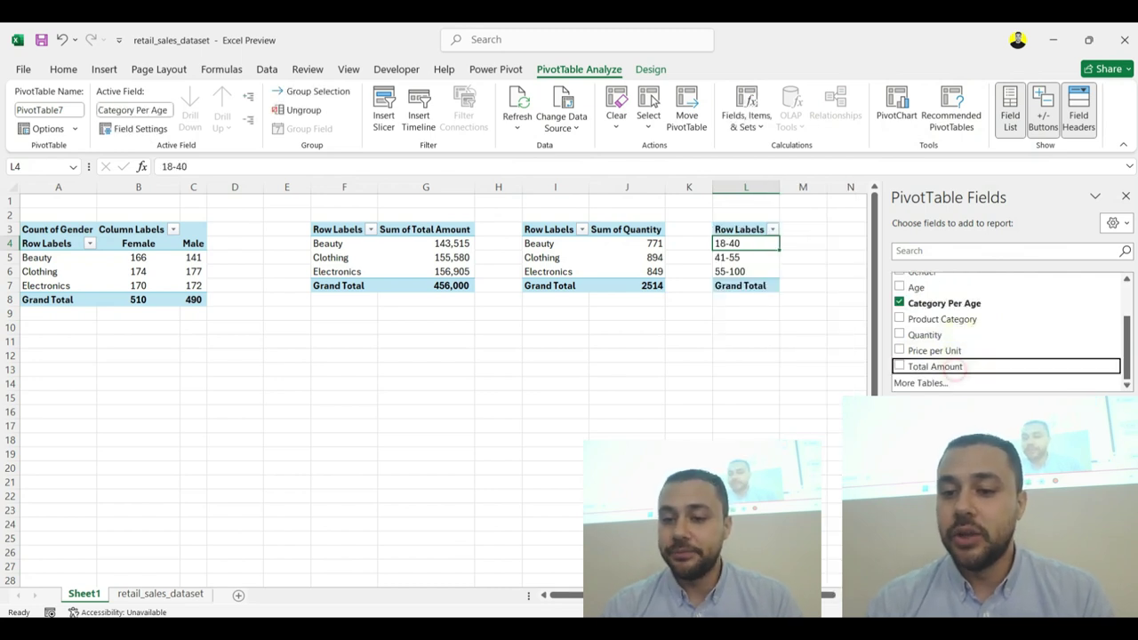
click(826, 326)
Step: Format the age-band totals in M4:M7 with Comma Style and no decimals
drag(773, 245, 773, 286)
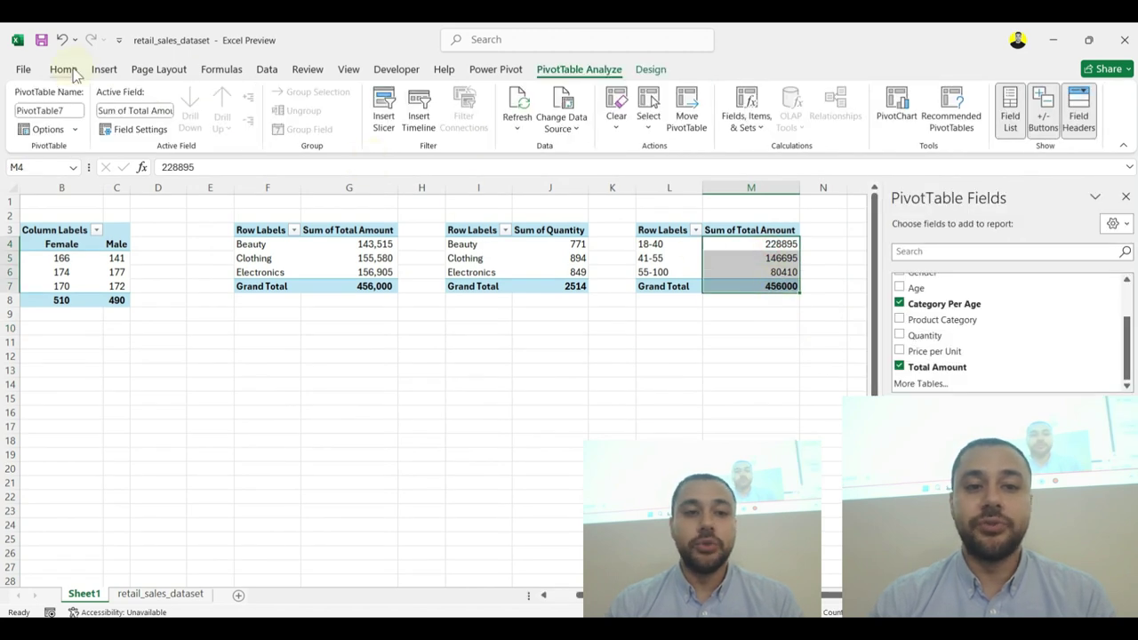
click(63, 69)
click(561, 120)
click(602, 120)
click(602, 120)
click(648, 244)
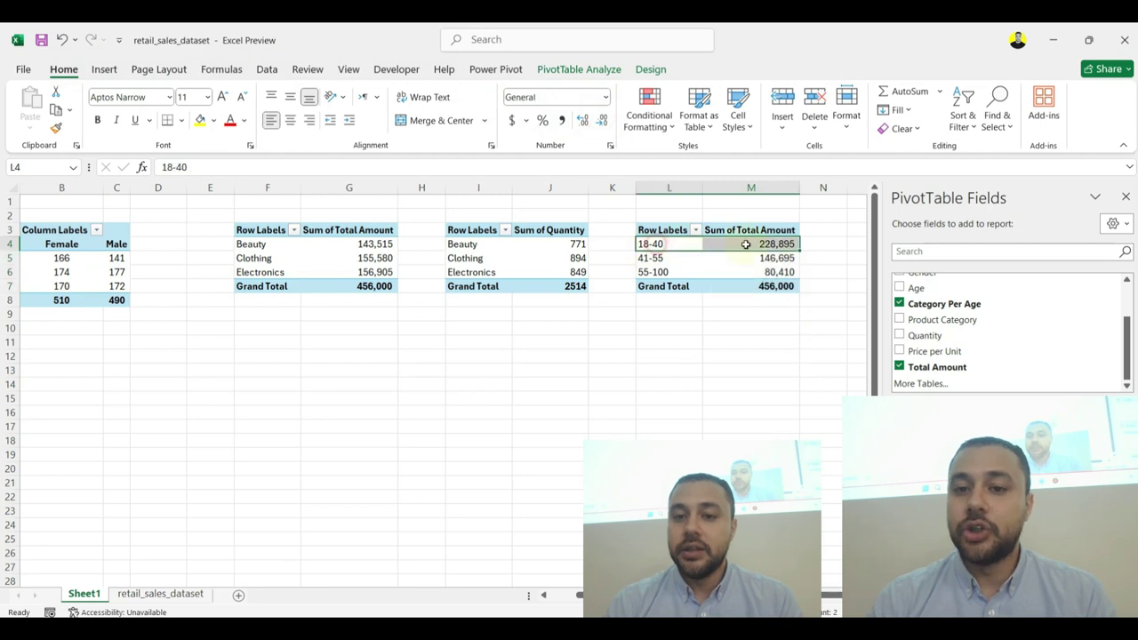
click(655, 258)
mouse_move(769, 284)
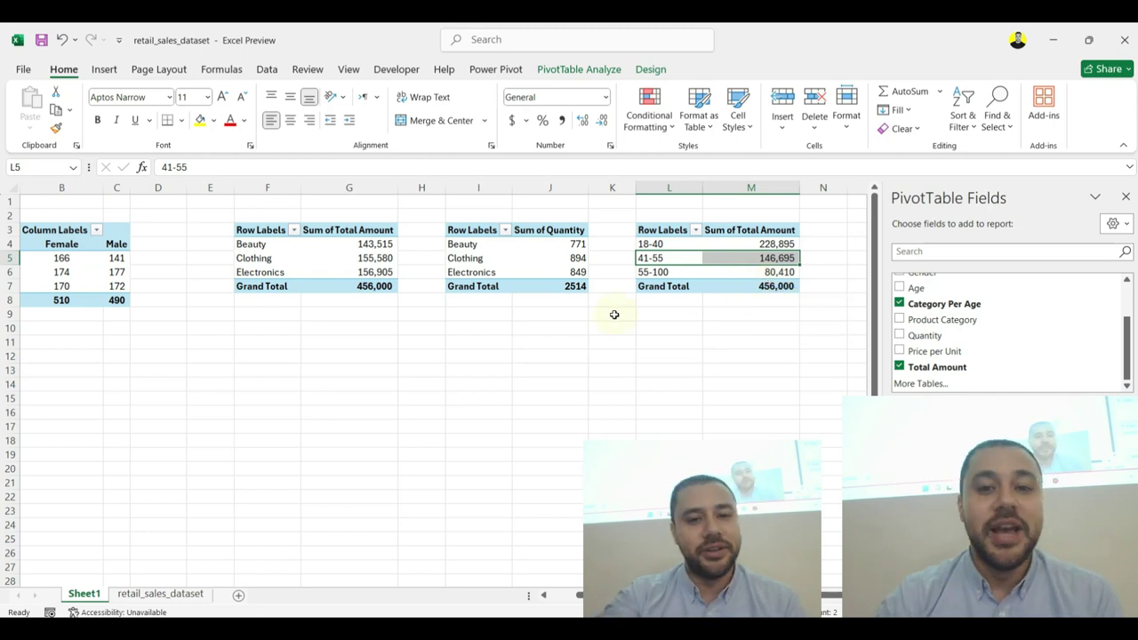
Step: Delete the empty column D between the pivot tables
drag(513, 355, 503, 357)
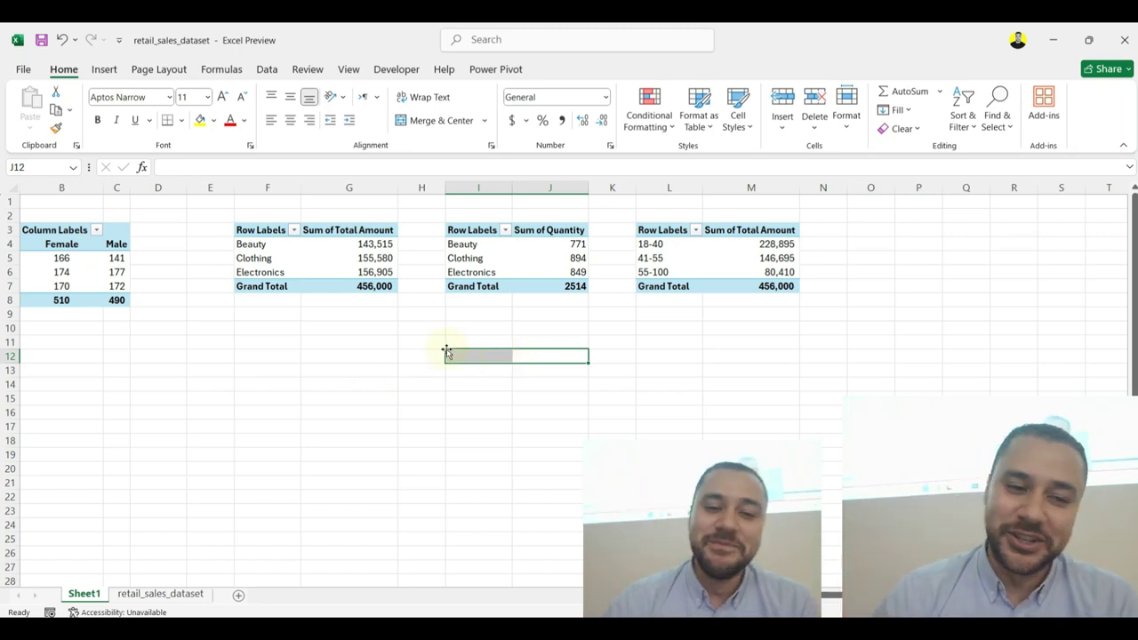
drag(287, 482, 3, 457)
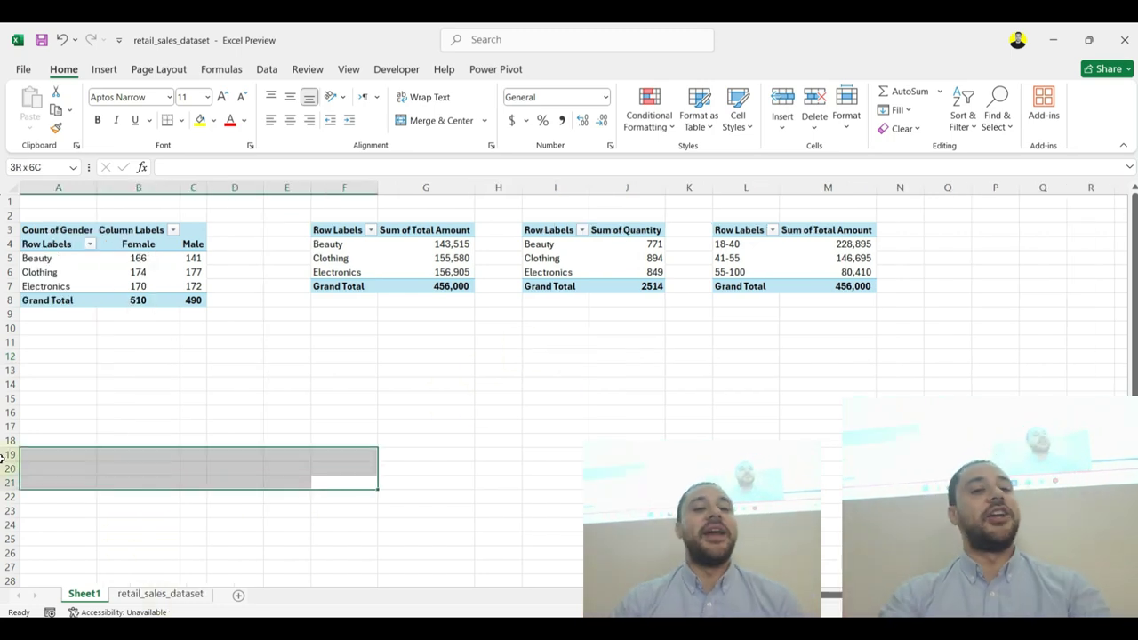
right_click(235, 188)
click(293, 351)
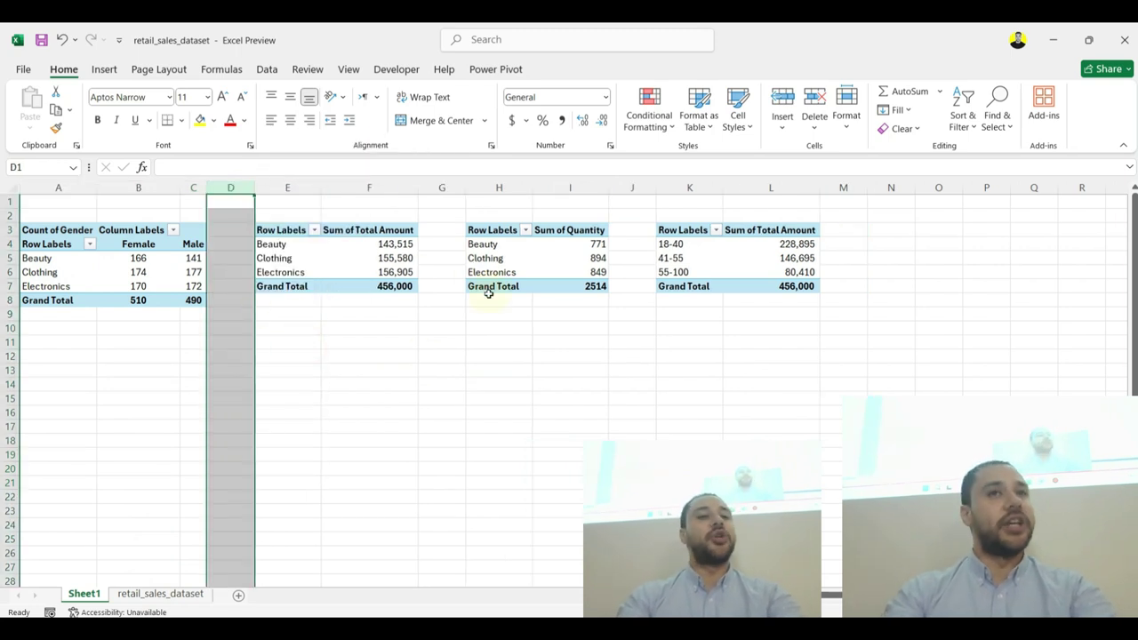
click(427, 384)
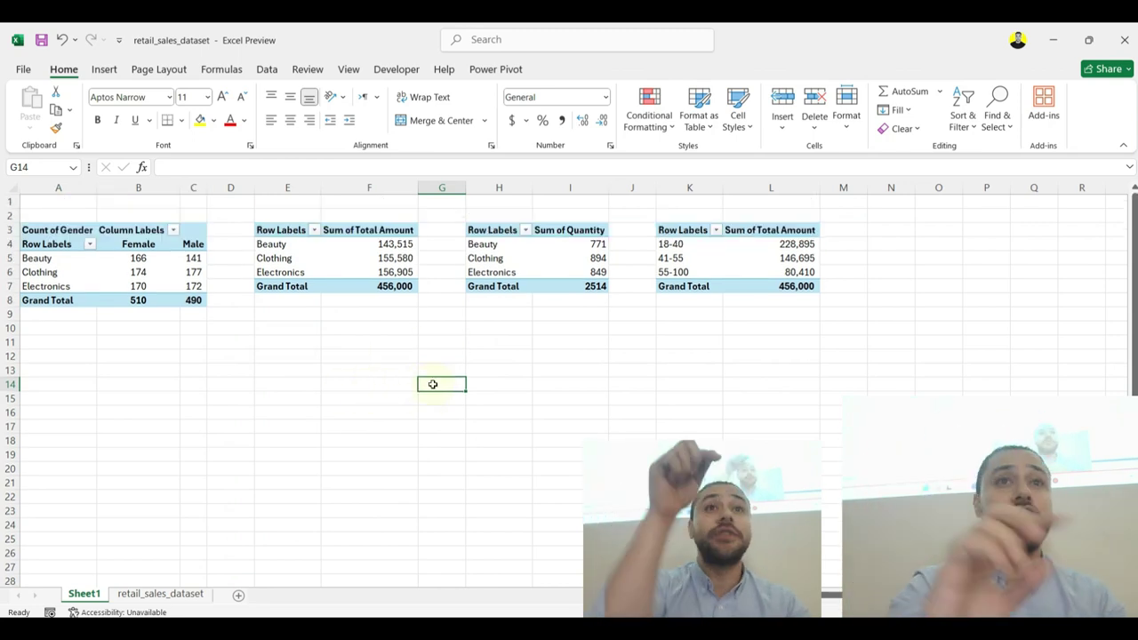
Step: Select the Total Amount by category pivot table with the Insert options showing
click(382, 258)
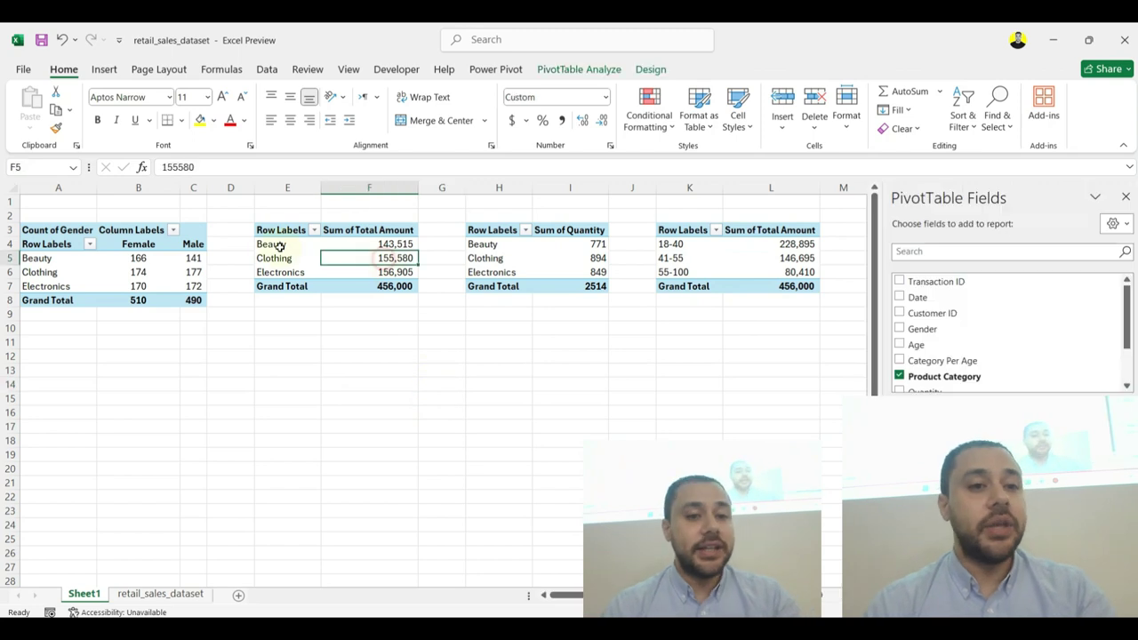
click(104, 69)
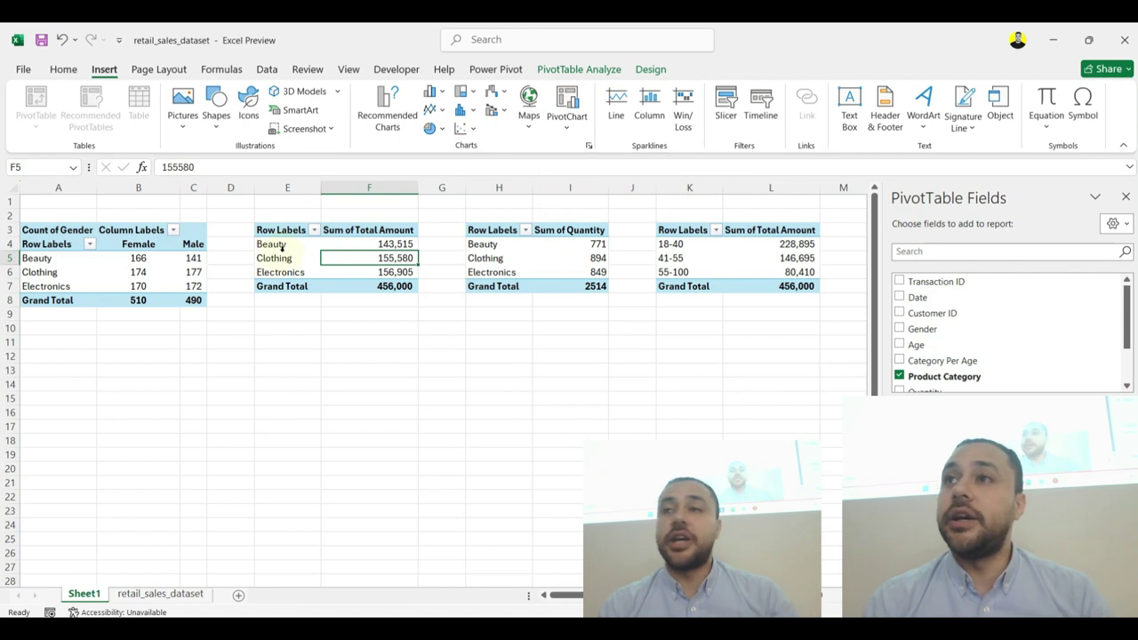
key(Right)
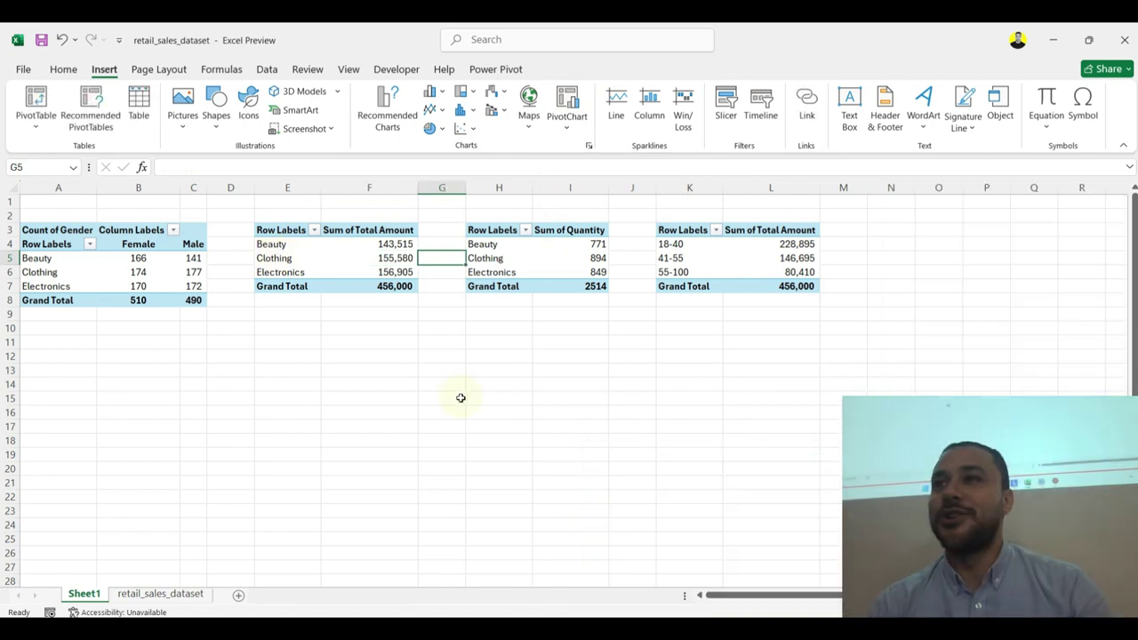
click(399, 258)
Step: Insert a clustered column PivotChart of Total Amount for Beauty, Clothing and Electronics
click(405, 244)
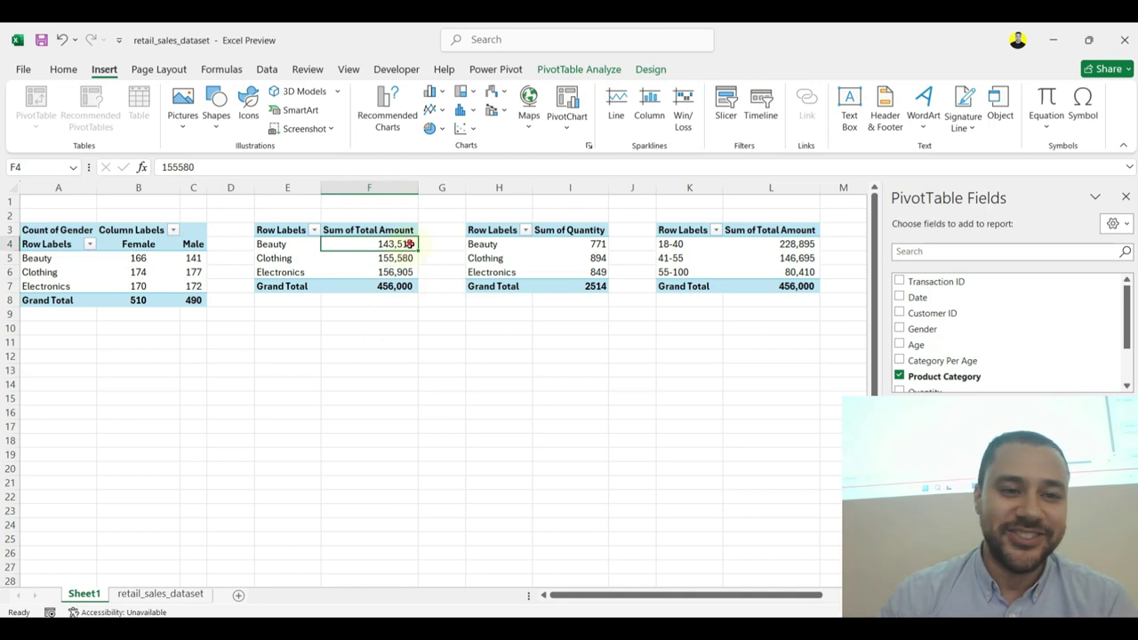
click(562, 136)
click(558, 149)
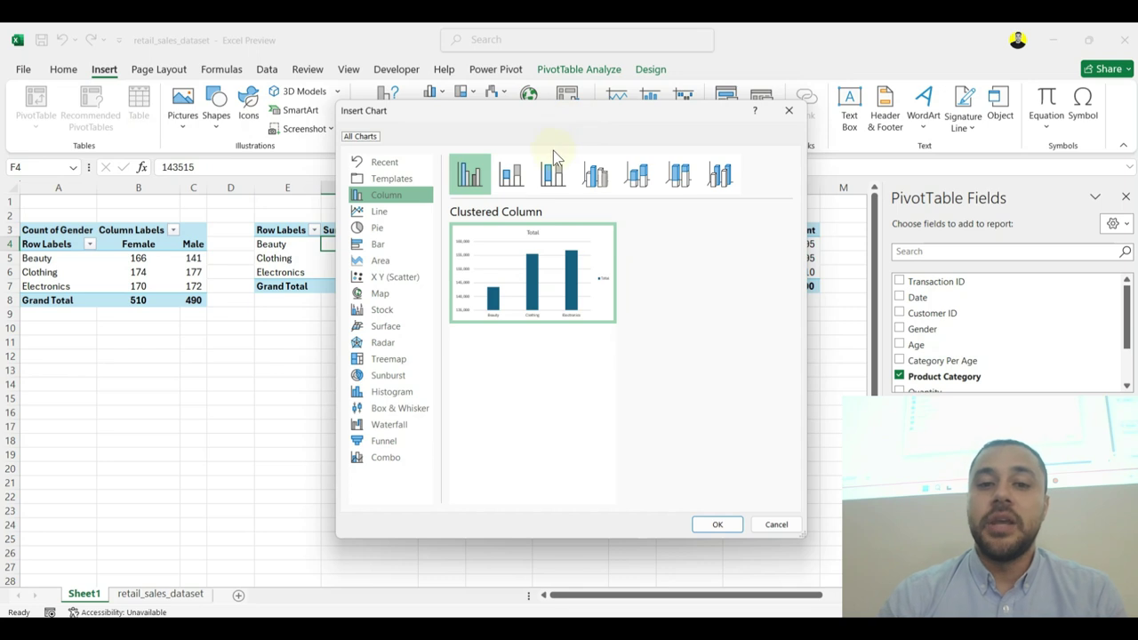
mouse_move(542, 262)
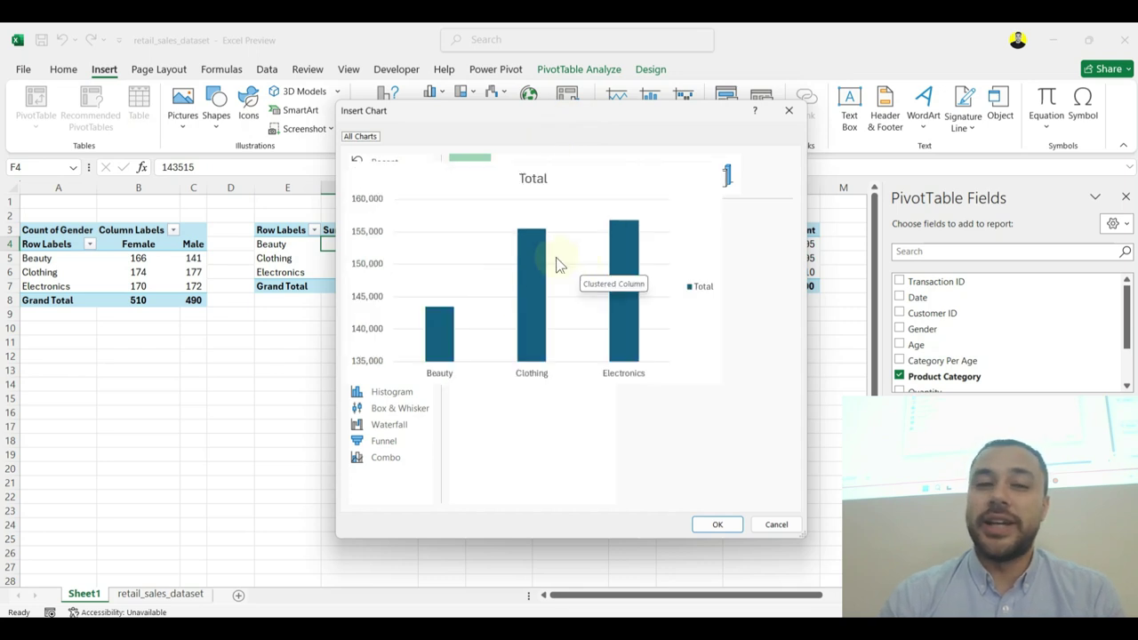
click(377, 228)
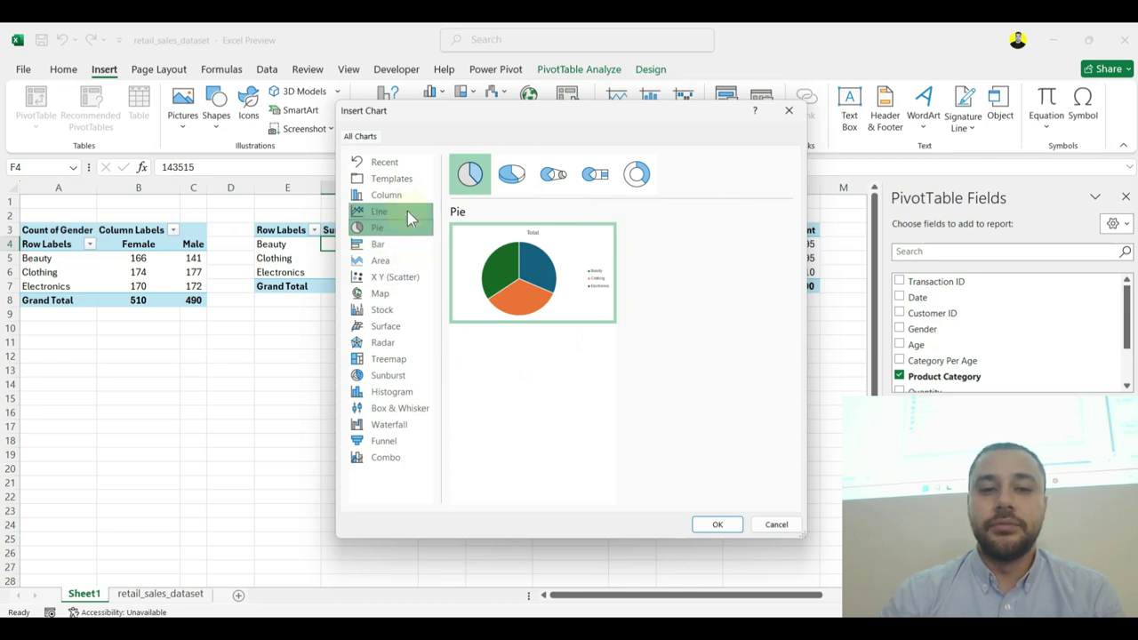
click(388, 195)
click(520, 251)
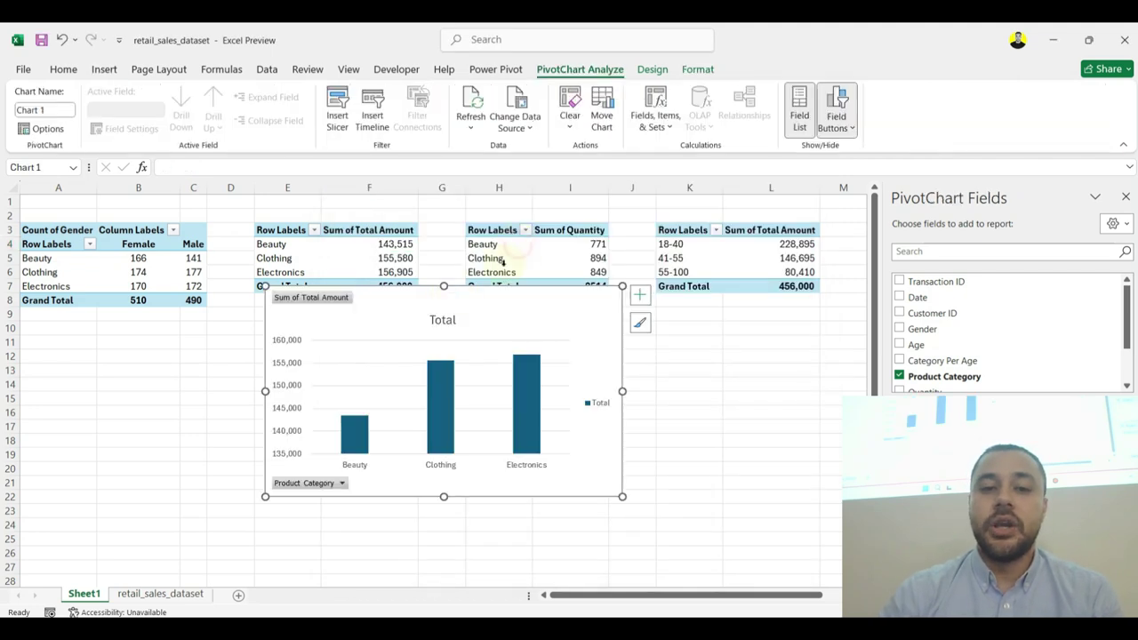
Step: Sort the category totals from largest to smallest
drag(406, 294, 407, 322)
right_click(402, 244)
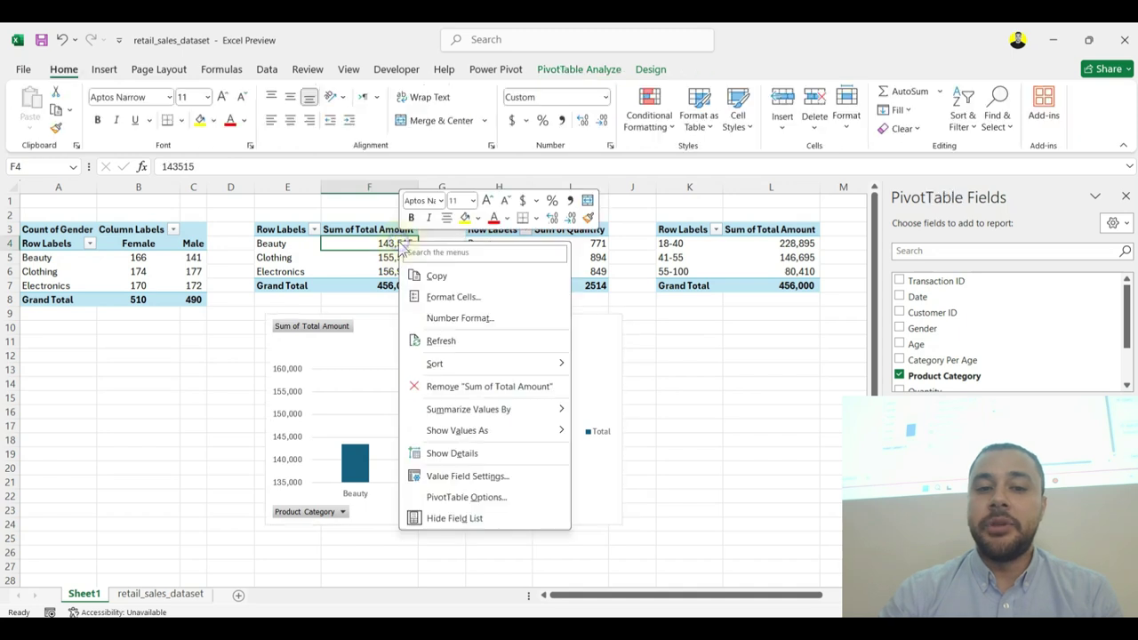
mouse_move(506, 361)
click(628, 384)
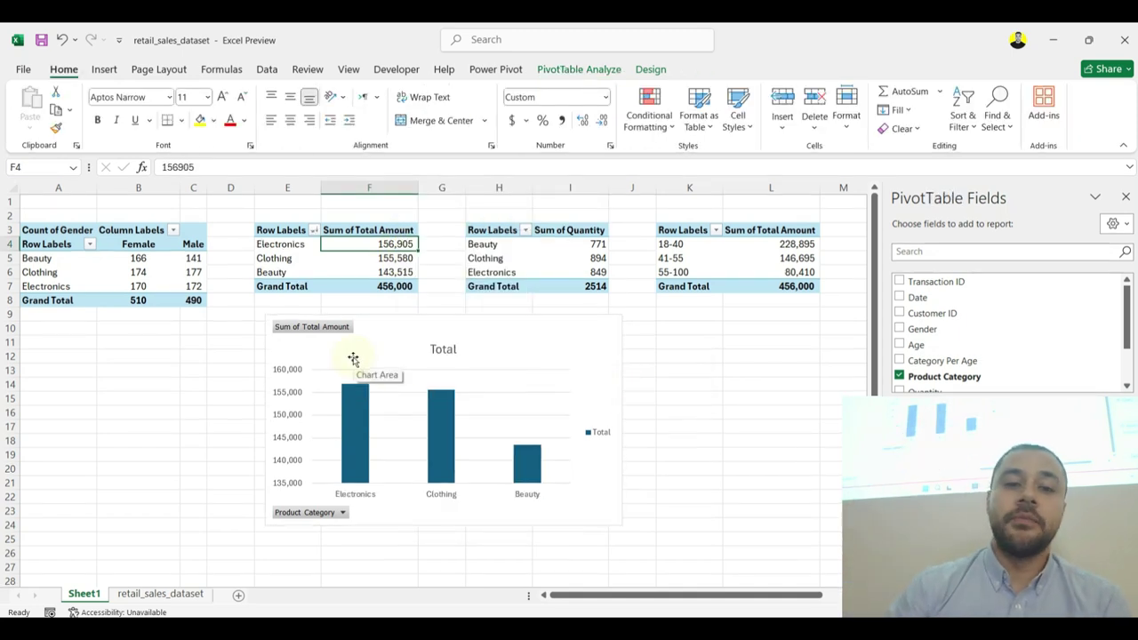
Step: Move the chart under the gender pivot and remove its value axis, legend and field buttons
drag(429, 328, 180, 323)
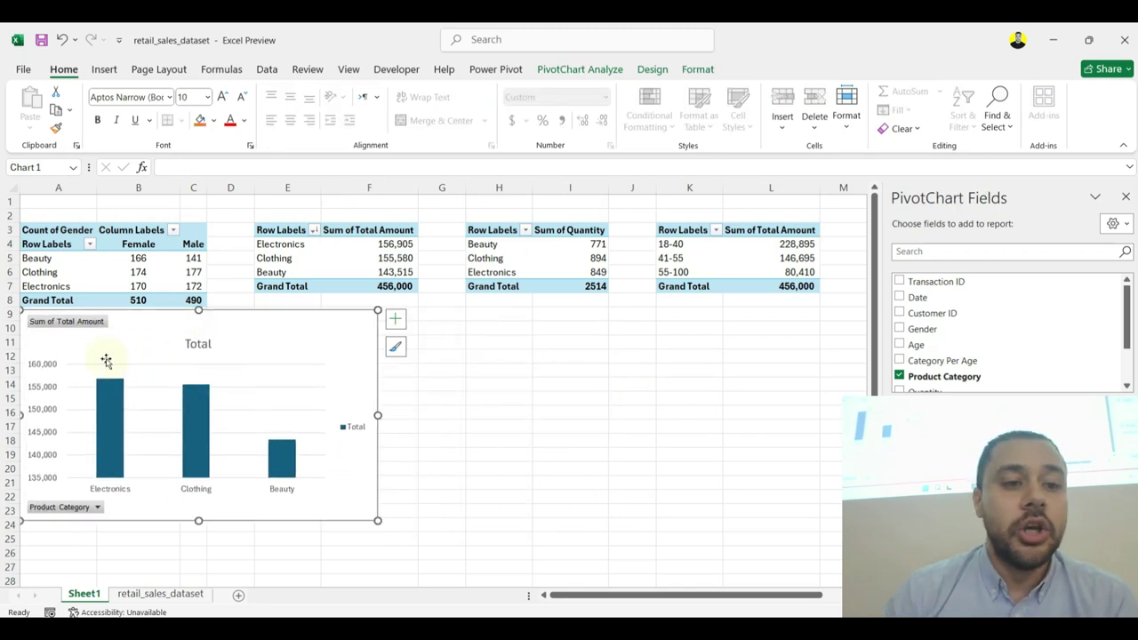
key(Delete)
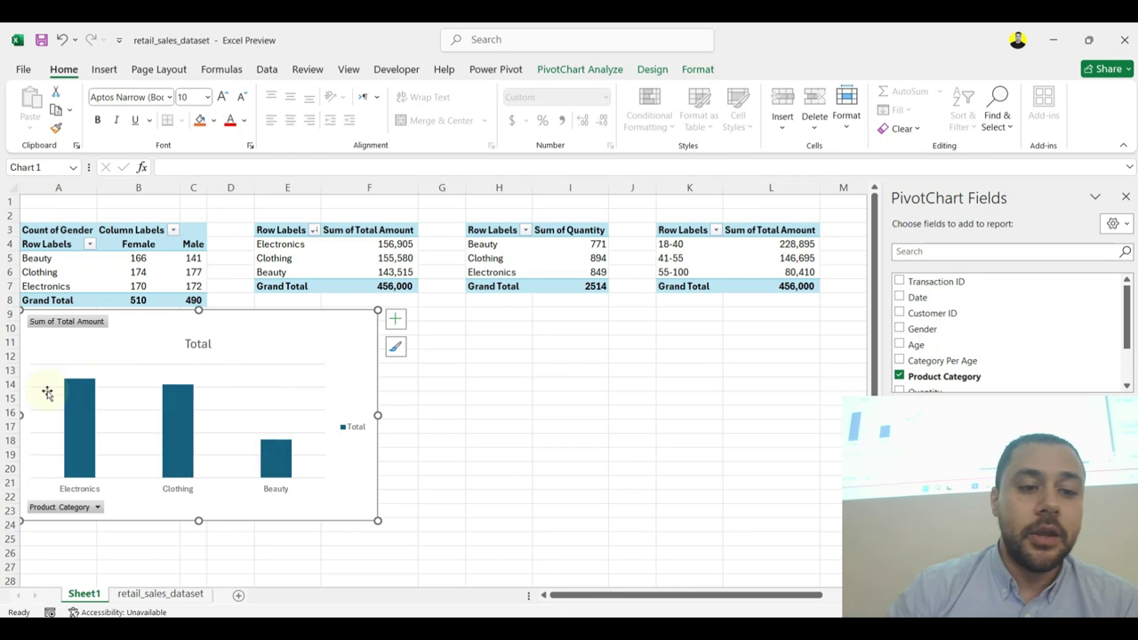
right_click(57, 508)
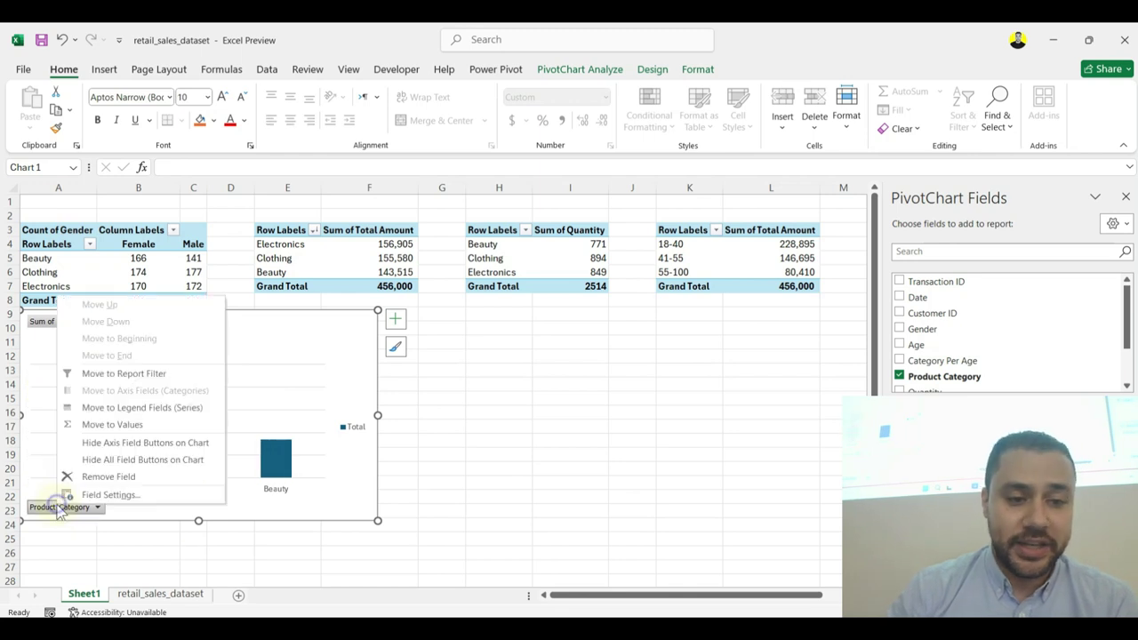
click(138, 466)
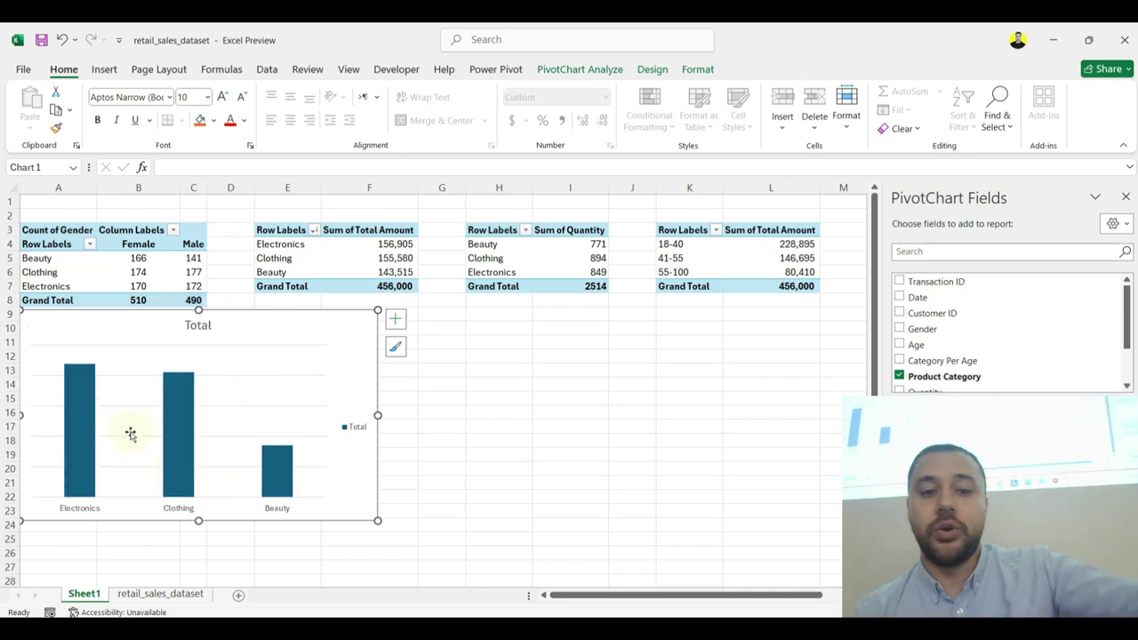
click(356, 428)
key(Delete)
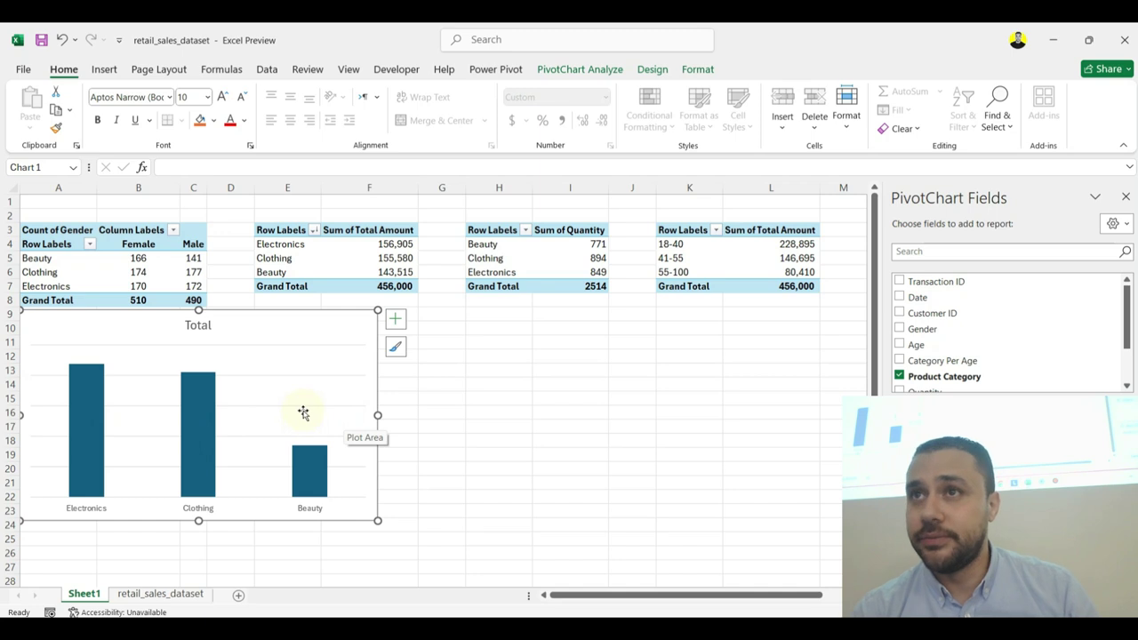
click(651, 70)
Step: Add Outside End data labels to the bars and delete the horizontal gridlines
click(36, 105)
mouse_move(80, 212)
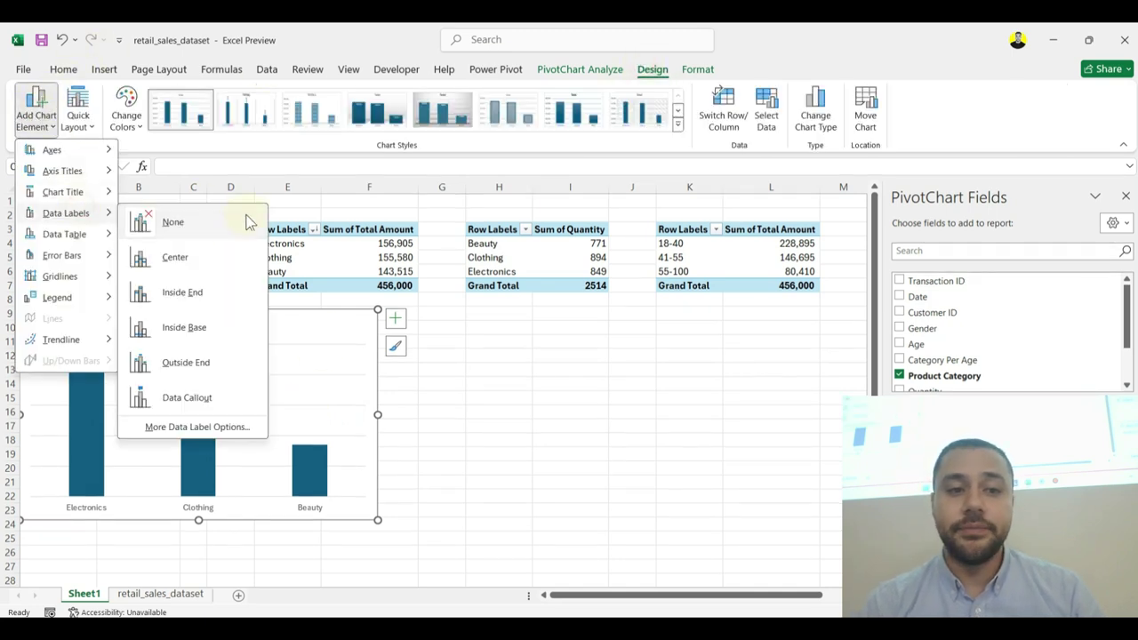
click(201, 366)
click(299, 347)
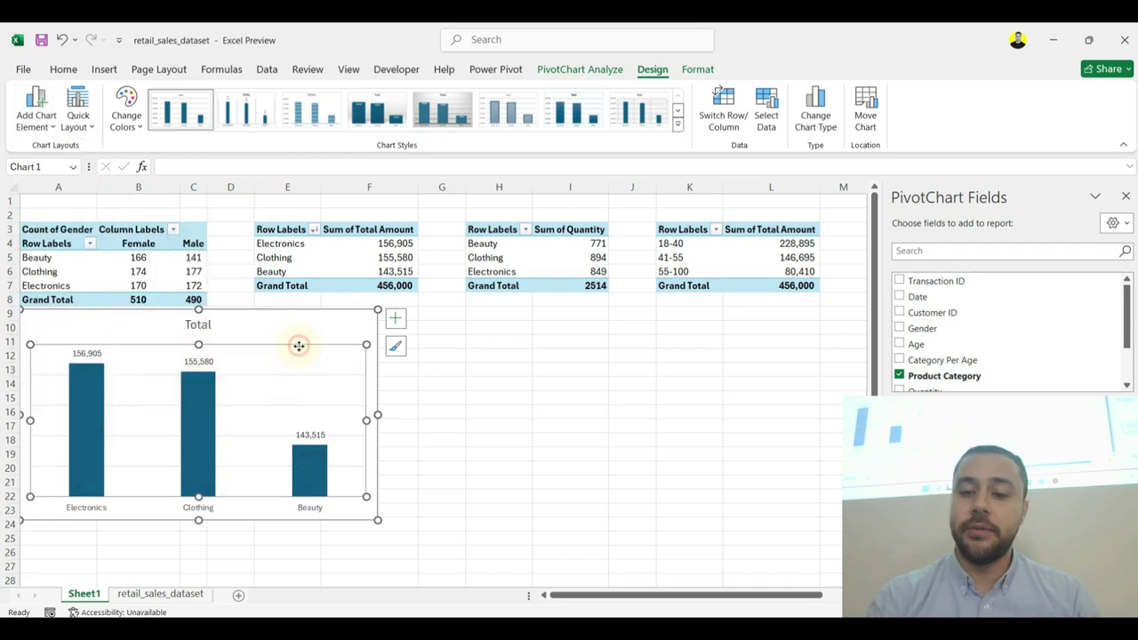
click(301, 382)
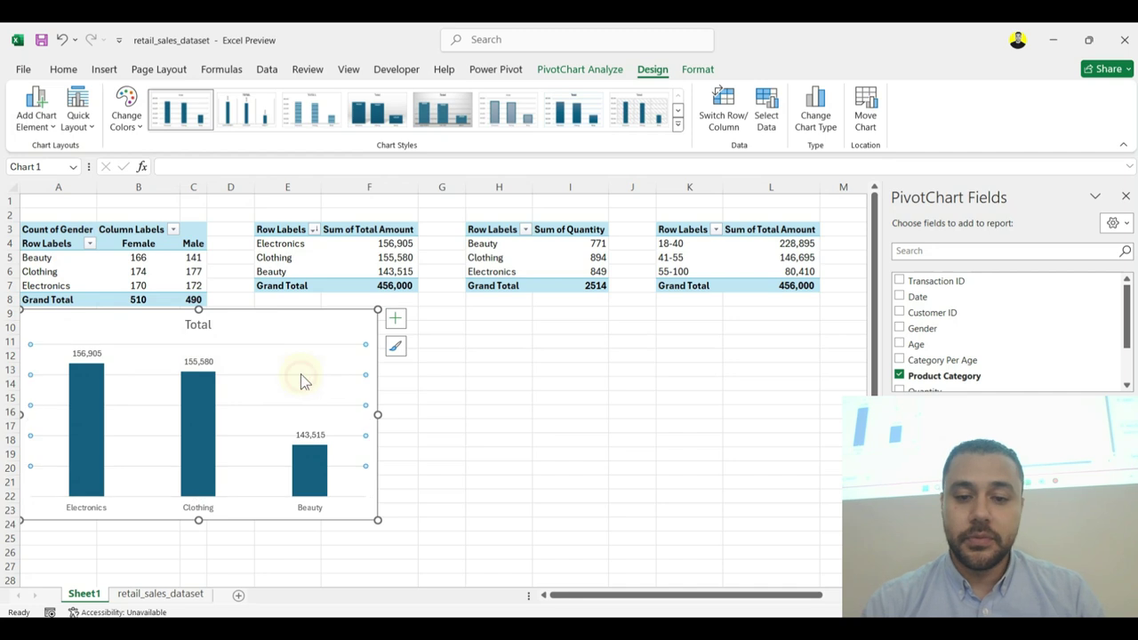
key(Delete)
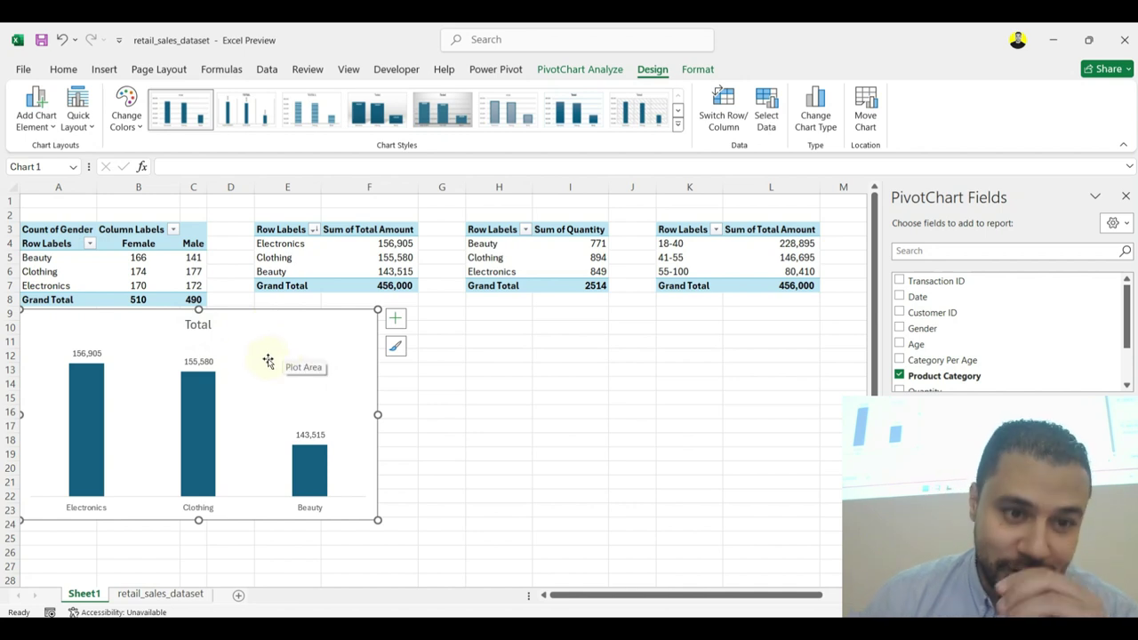
Step: Change the column chart's title from Total to 'Sales Per Category'
click(197, 324)
double_click(197, 324)
text(Sales)
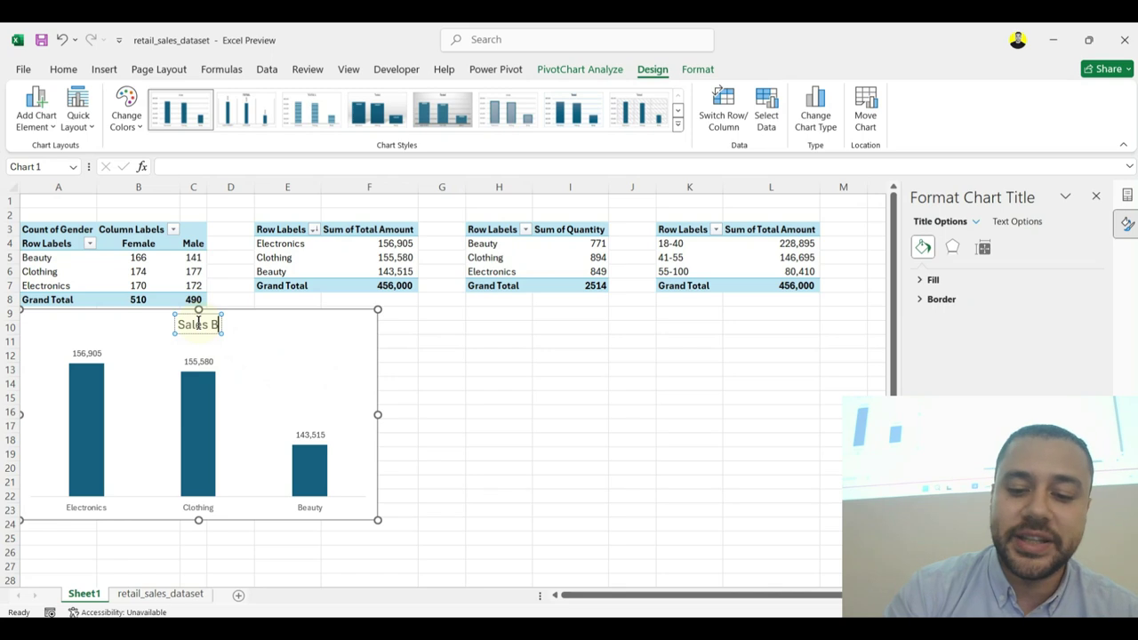
text( Per Categ)
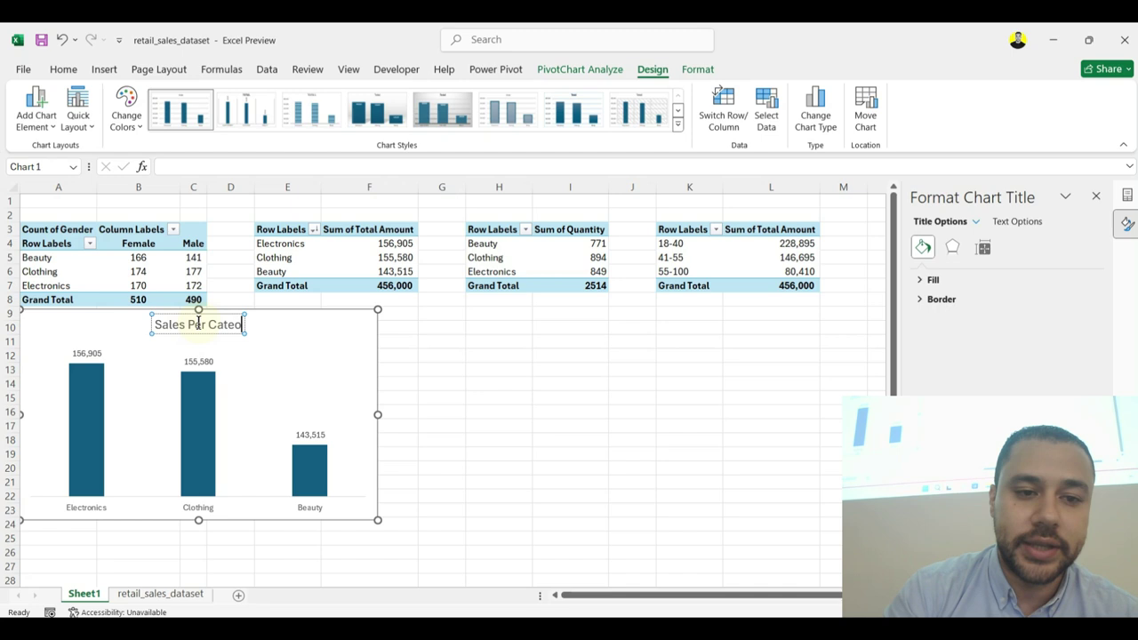
key(BackSpace)
text(gory)
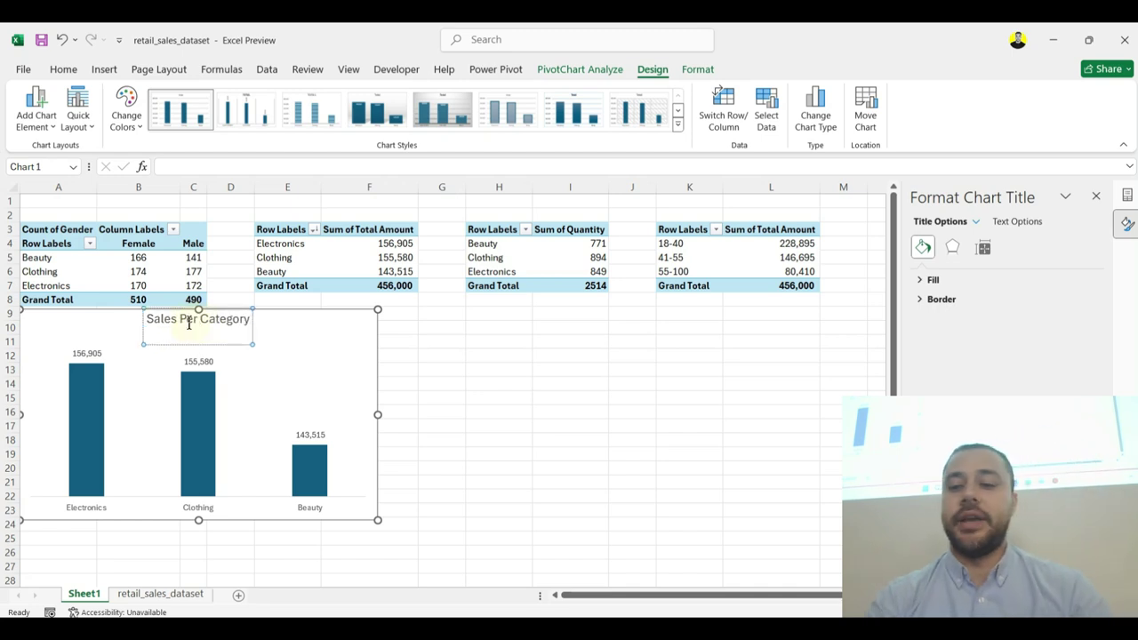
click(314, 376)
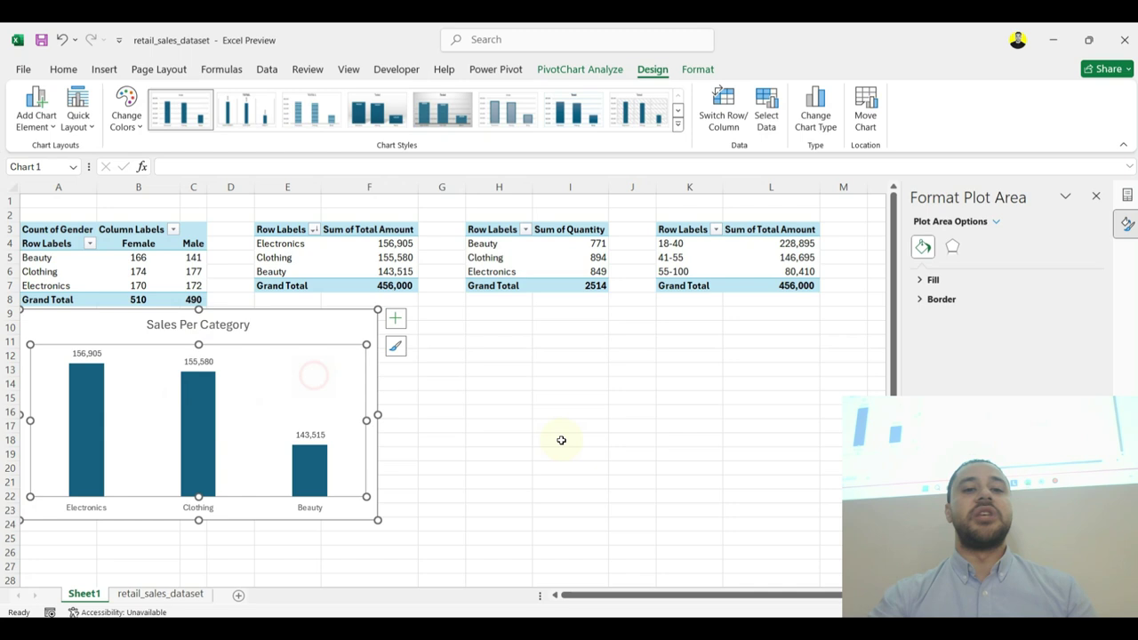
click(457, 382)
click(331, 315)
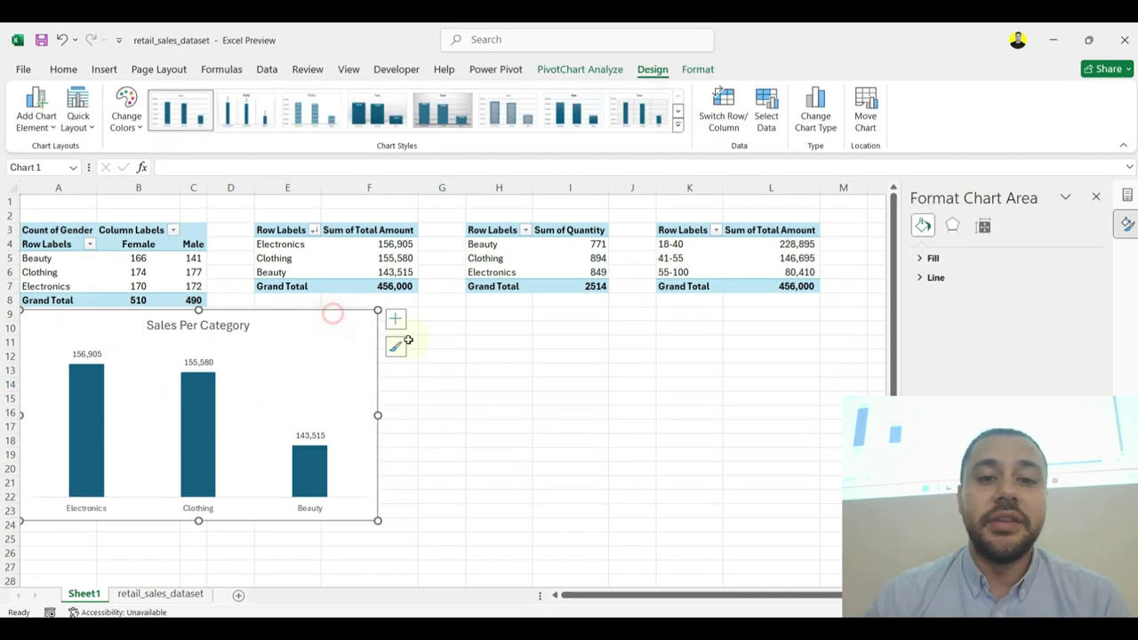
click(512, 245)
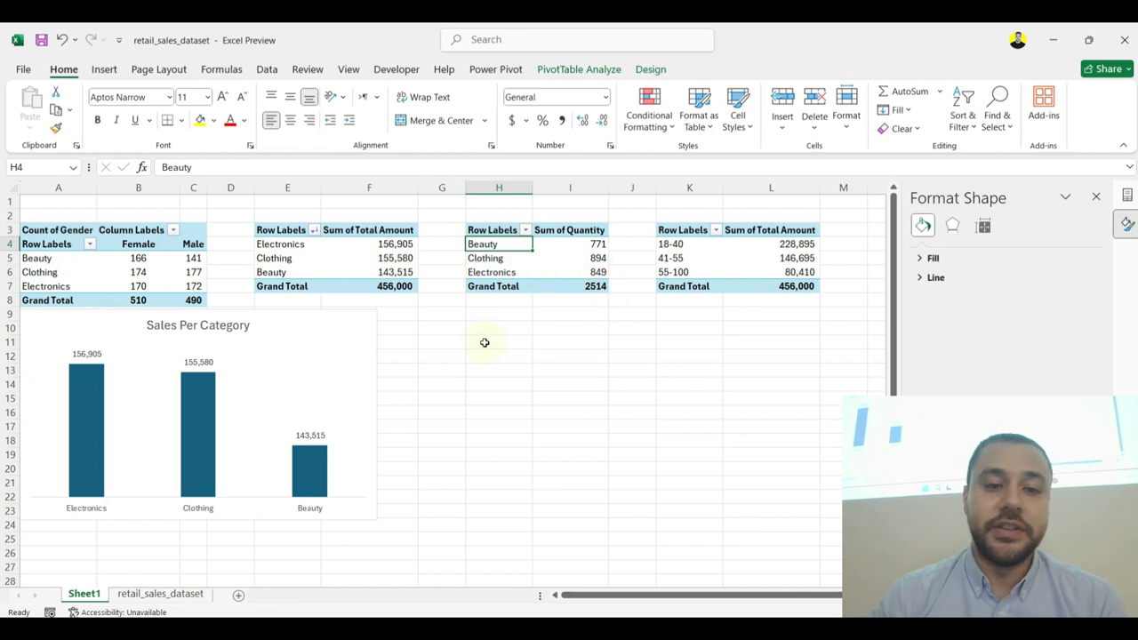
Step: Insert a clustered bar PivotChart of Sum of Quantity and place it beside the sales chart
click(513, 263)
click(111, 74)
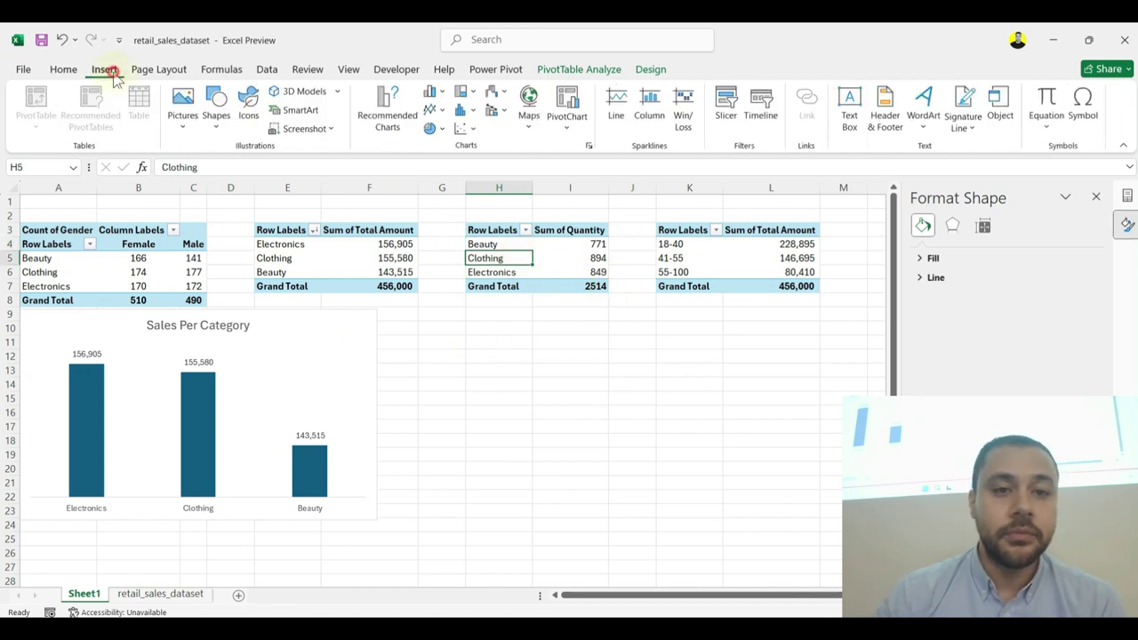
click(566, 105)
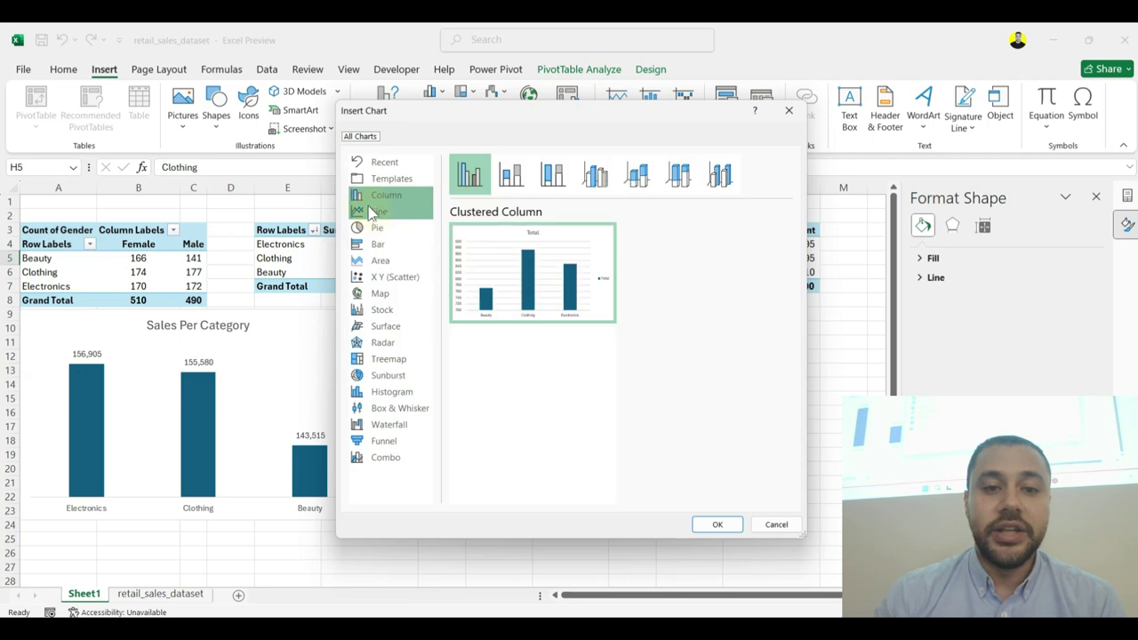
click(394, 228)
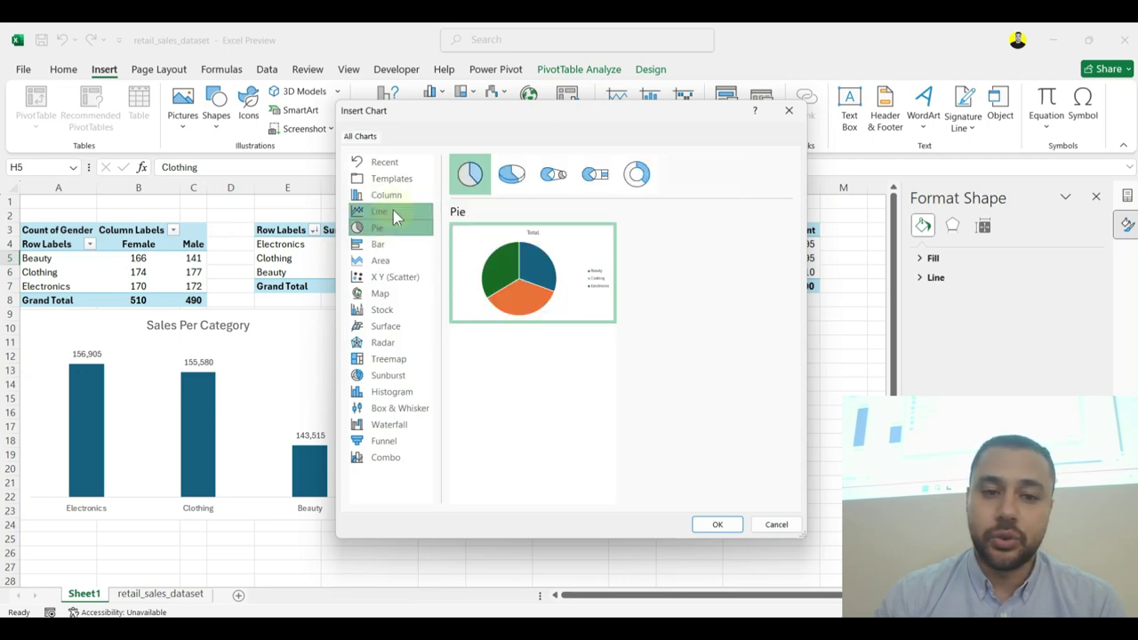
click(394, 242)
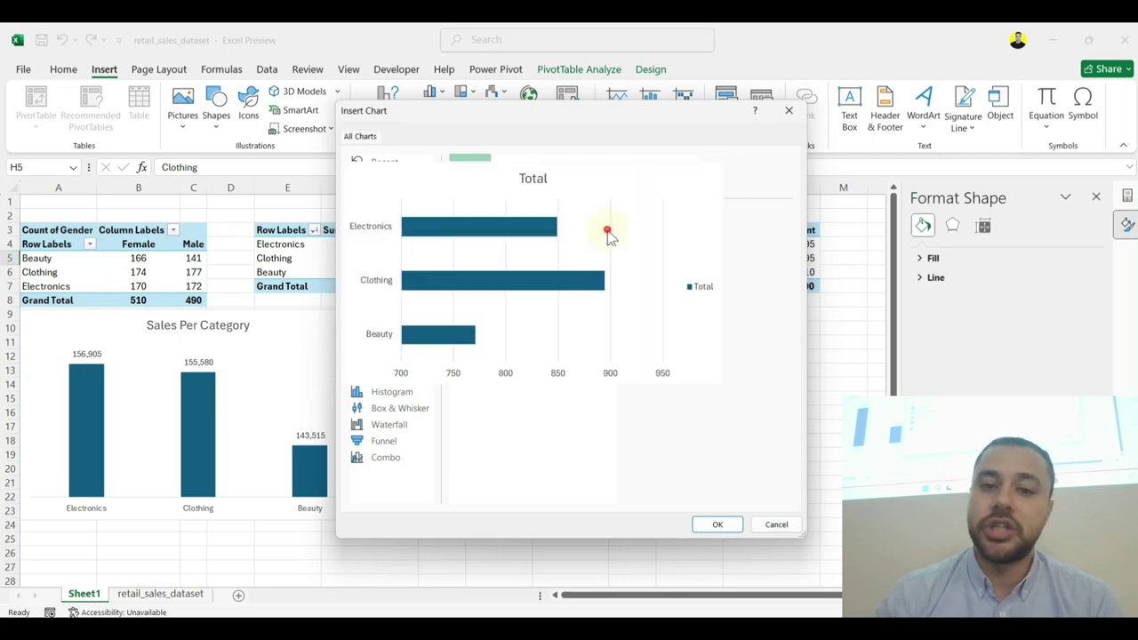
double_click(608, 233)
mouse_move(580, 301)
mouse_down()
mouse_move(688, 323)
mouse_move(672, 323)
mouse_up()
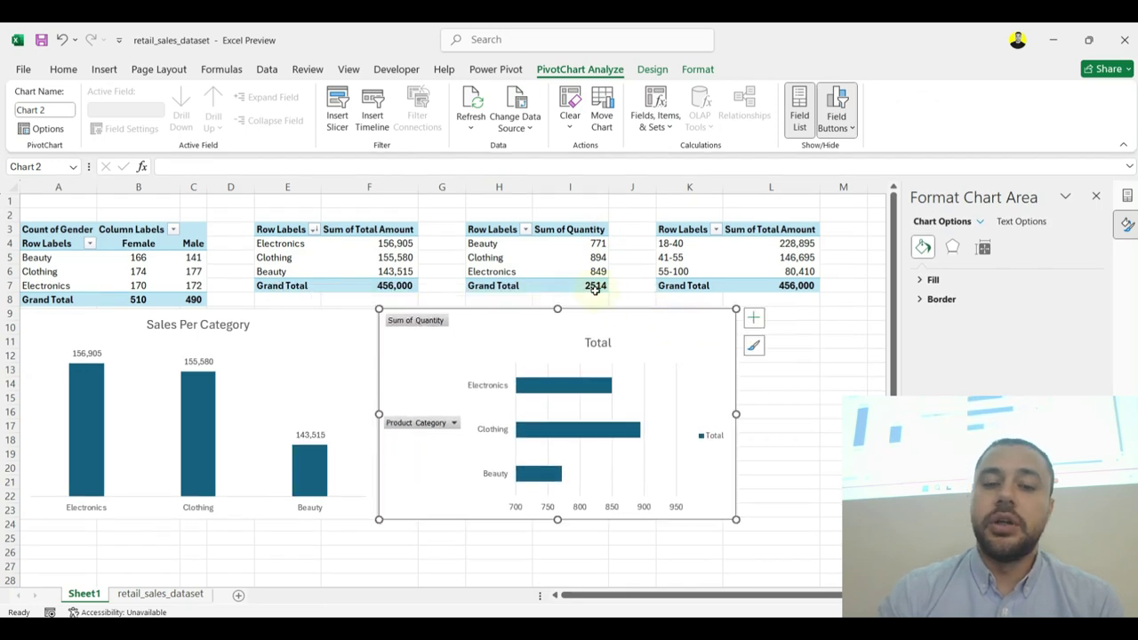
Step: Sort quantities smallest to largest: Beauty 771, Electronics 849, Clothing 894
right_click(590, 241)
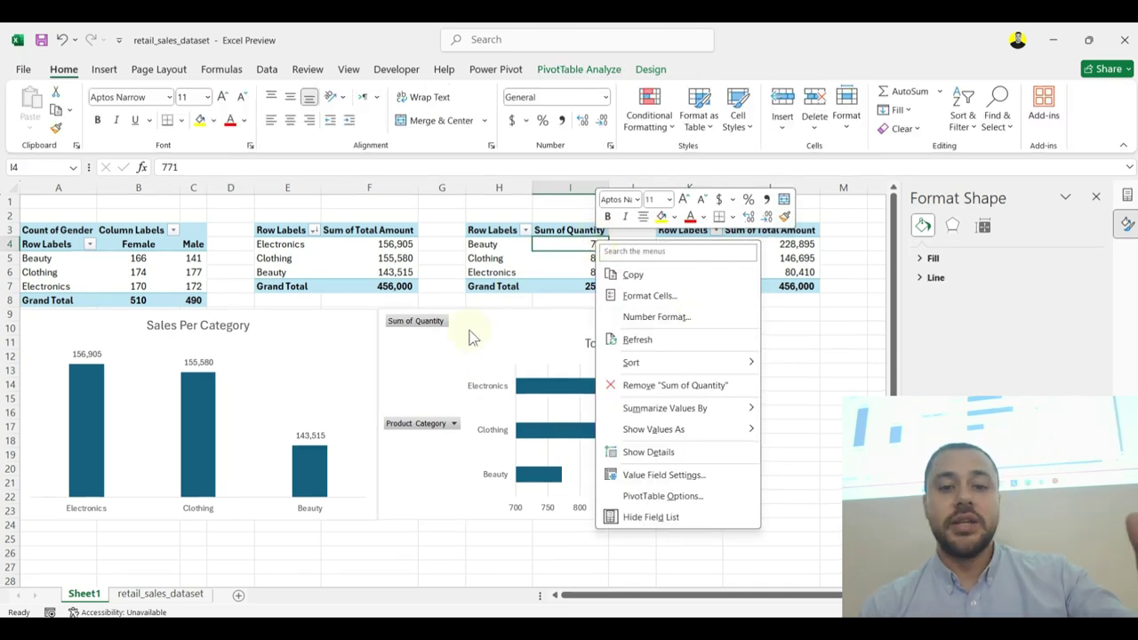
key(Escape)
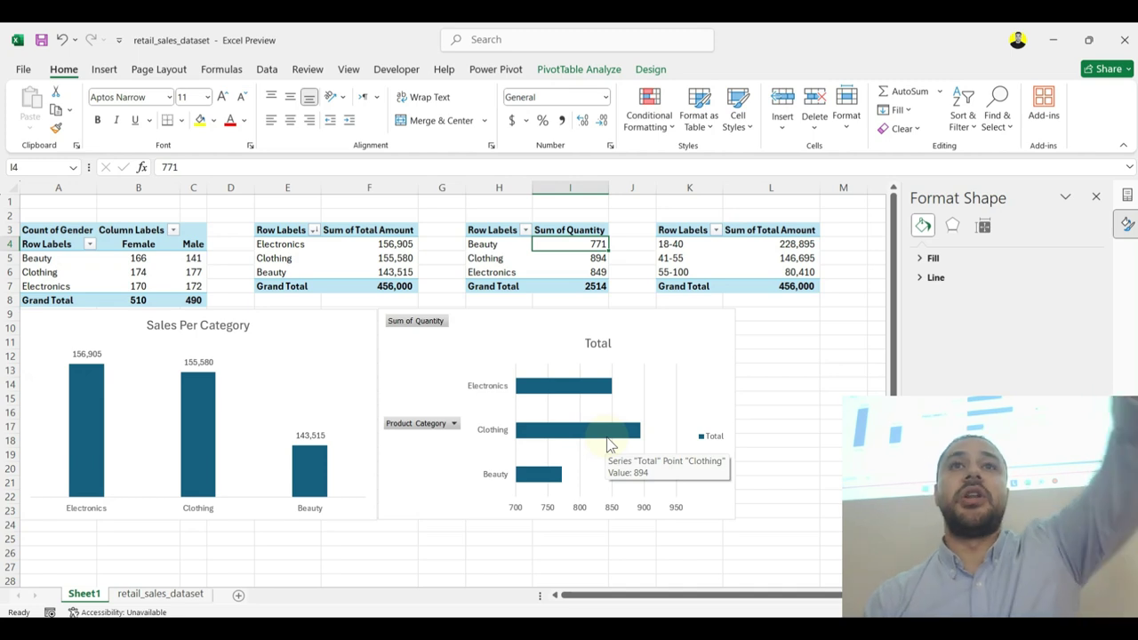
right_click(581, 249)
mouse_move(666, 369)
click(817, 384)
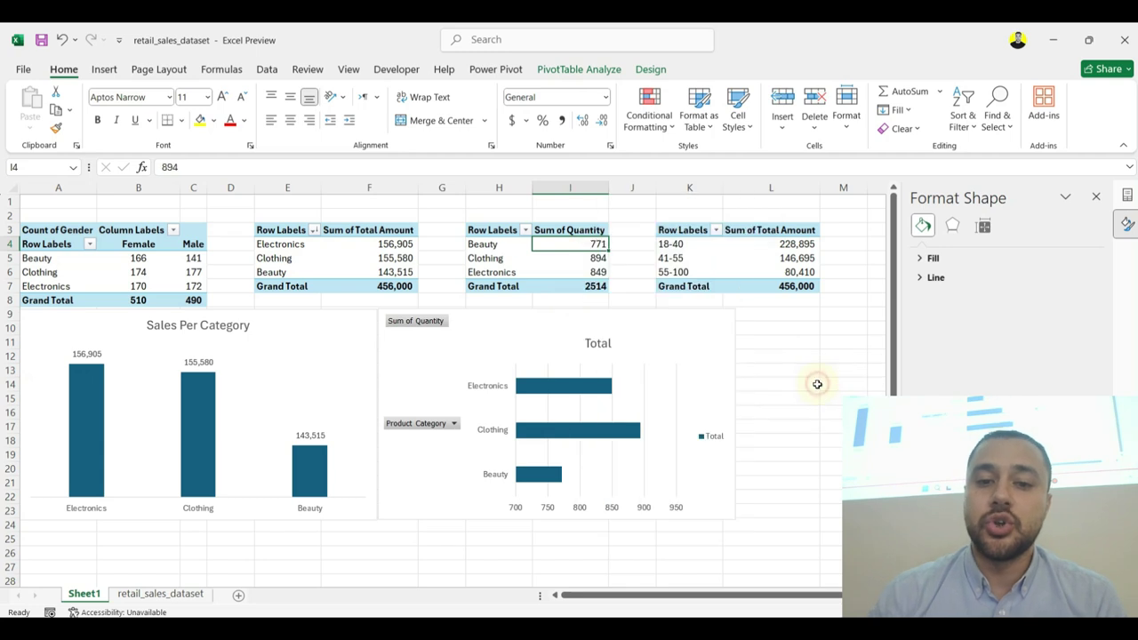
right_click(588, 248)
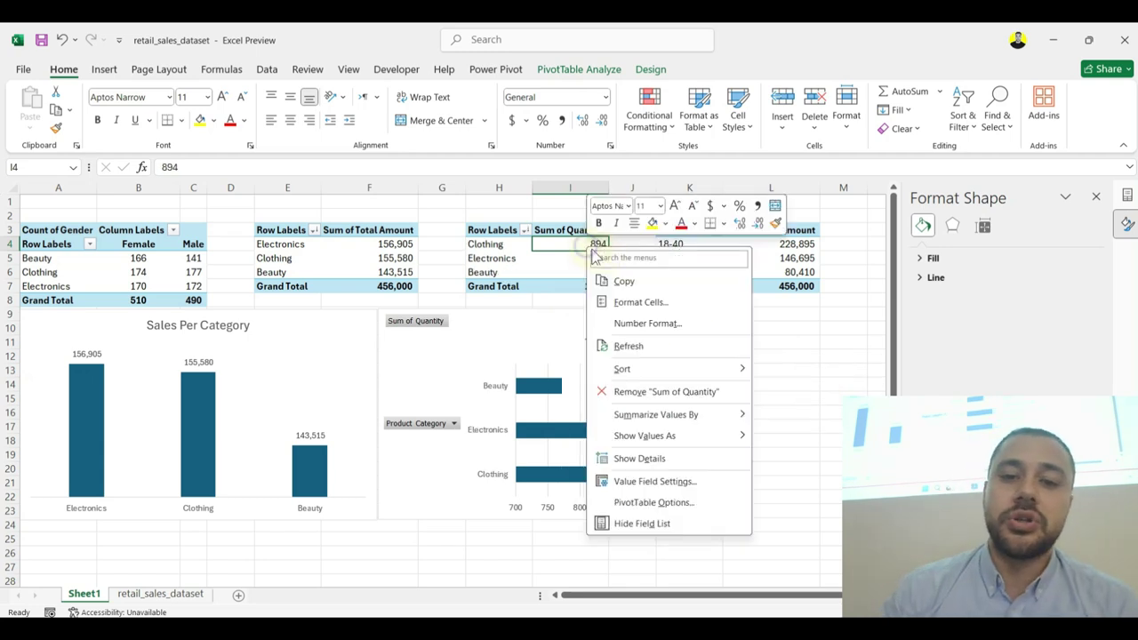
mouse_move(738, 368)
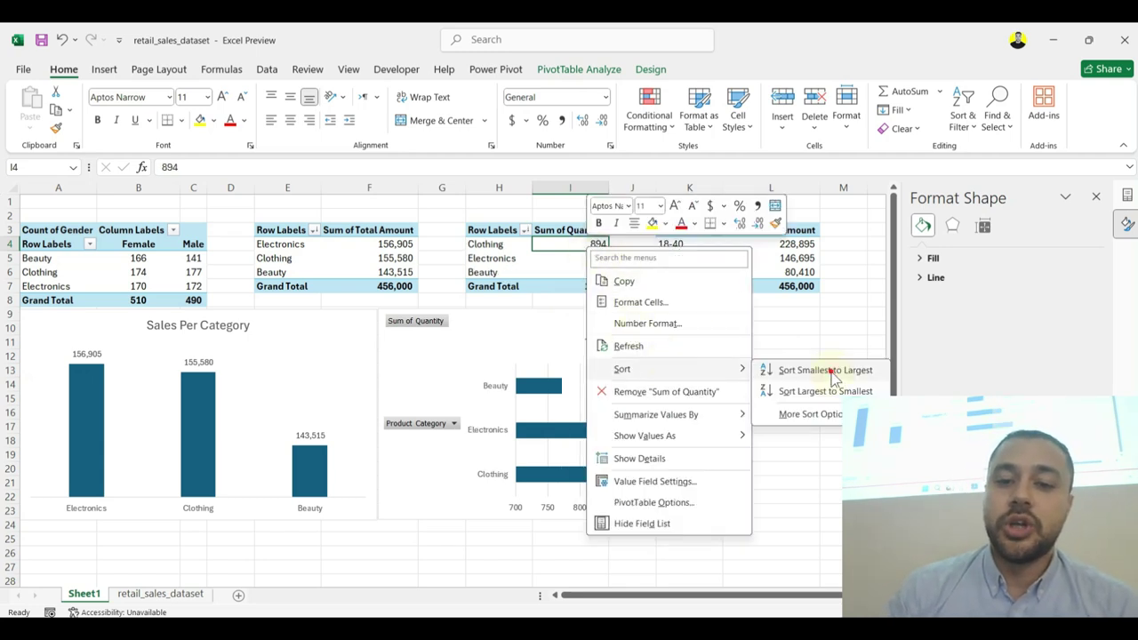
click(830, 372)
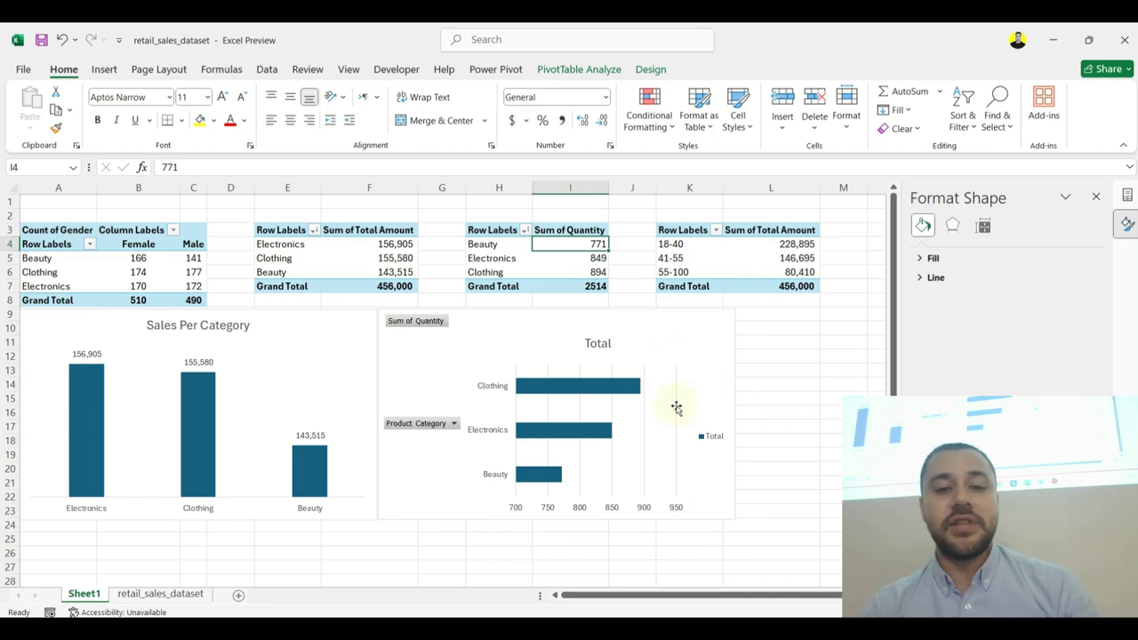
click(319, 336)
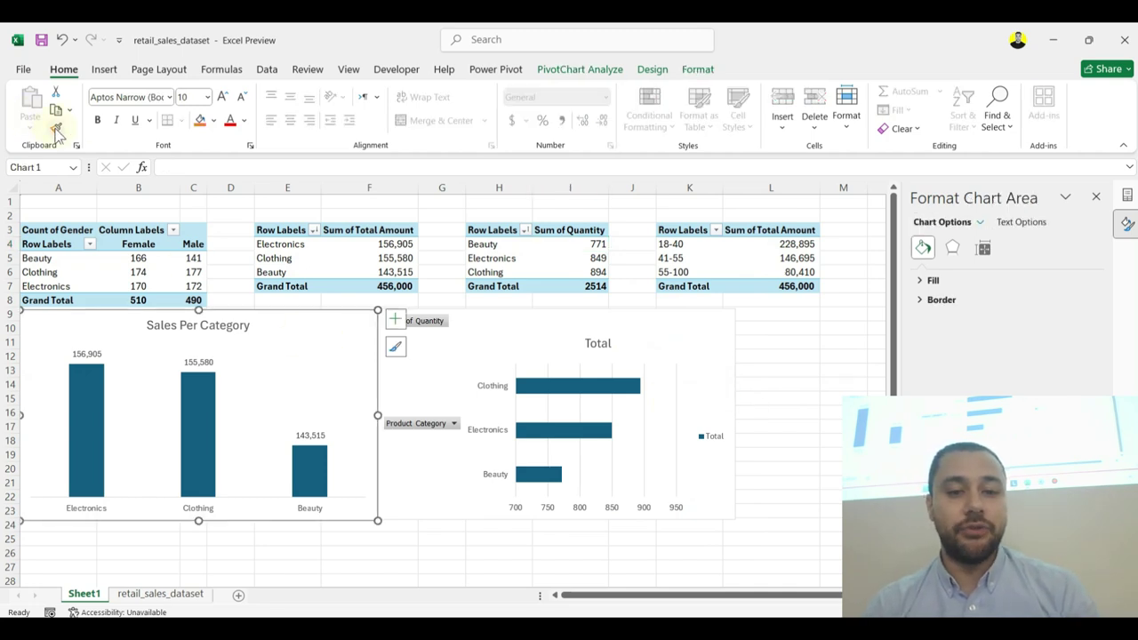
click(671, 331)
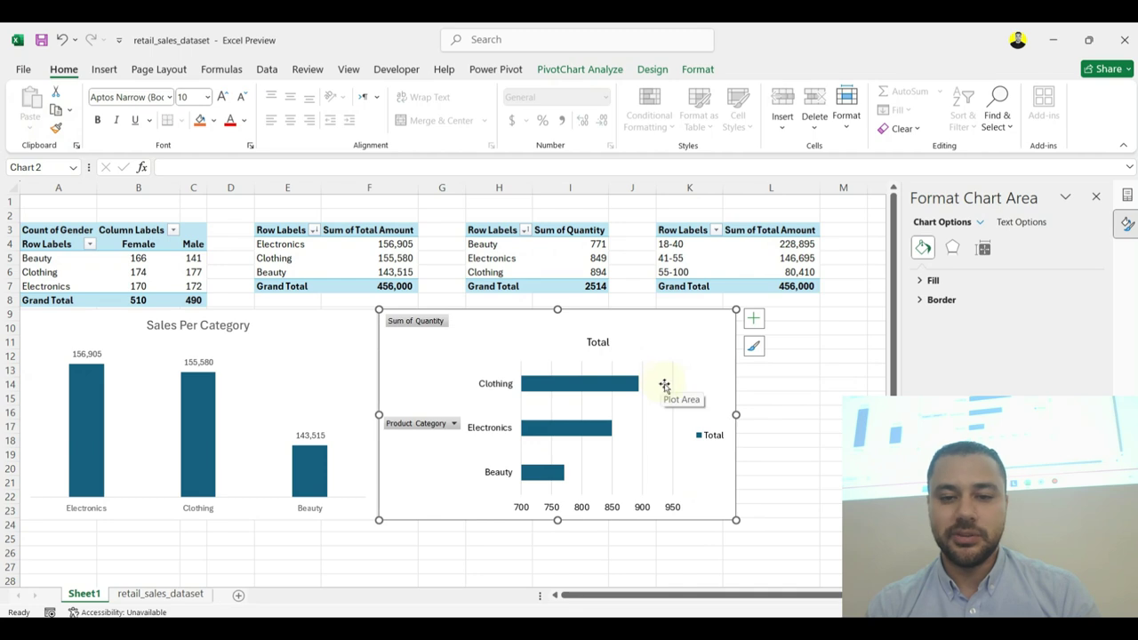
Step: Delete the quantity chart's gridlines, legend and horizontal axis, and hide all its field buttons
click(664, 385)
click(641, 409)
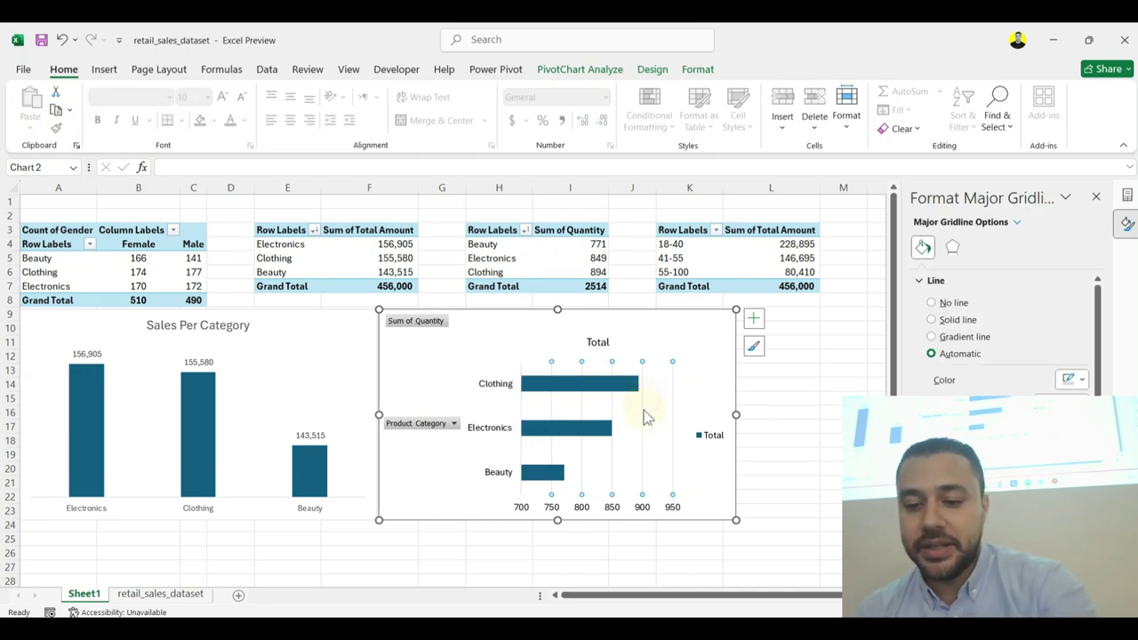
key(Delete)
right_click(448, 424)
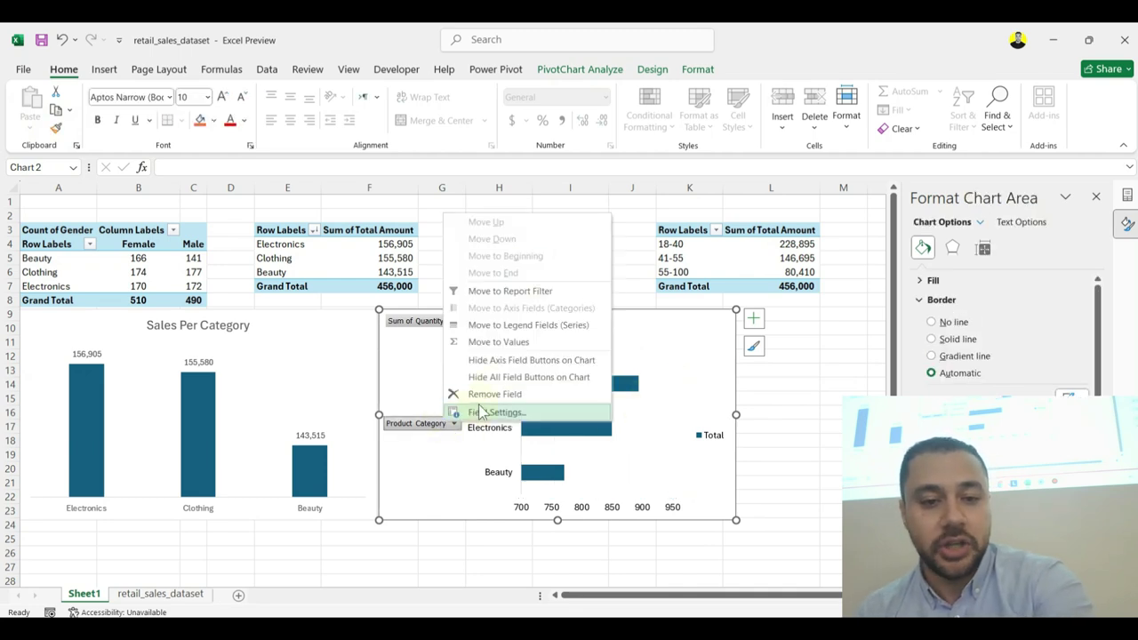
click(500, 380)
click(711, 434)
key(Delete)
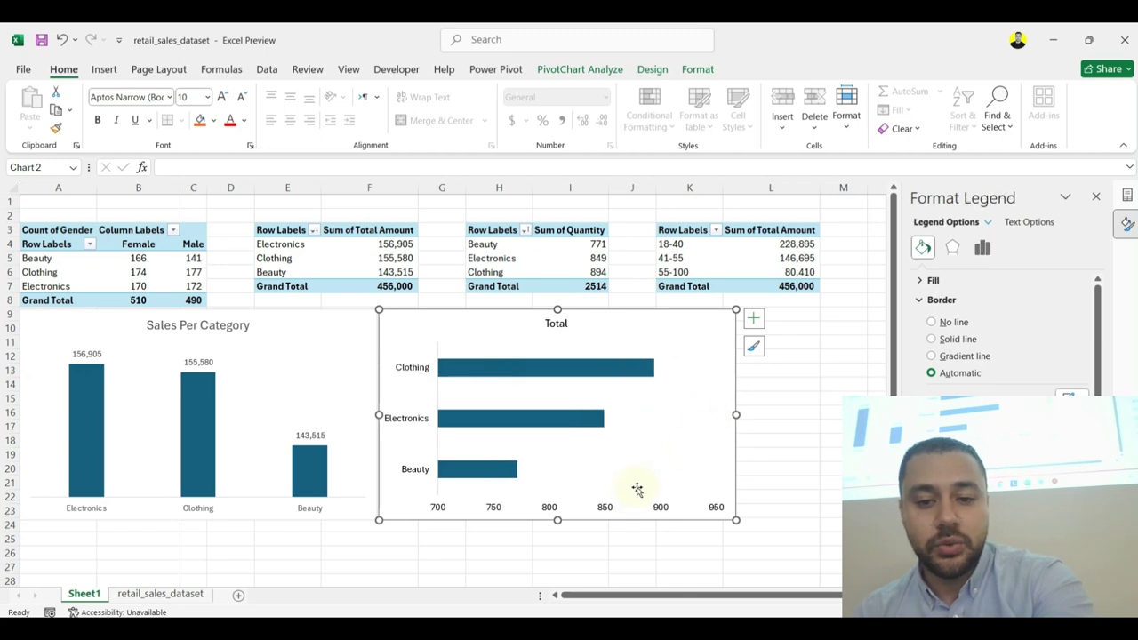
click(605, 510)
key(Delete)
Step: Rename the quantity chart's title to 'Quantity Per Category'
click(554, 325)
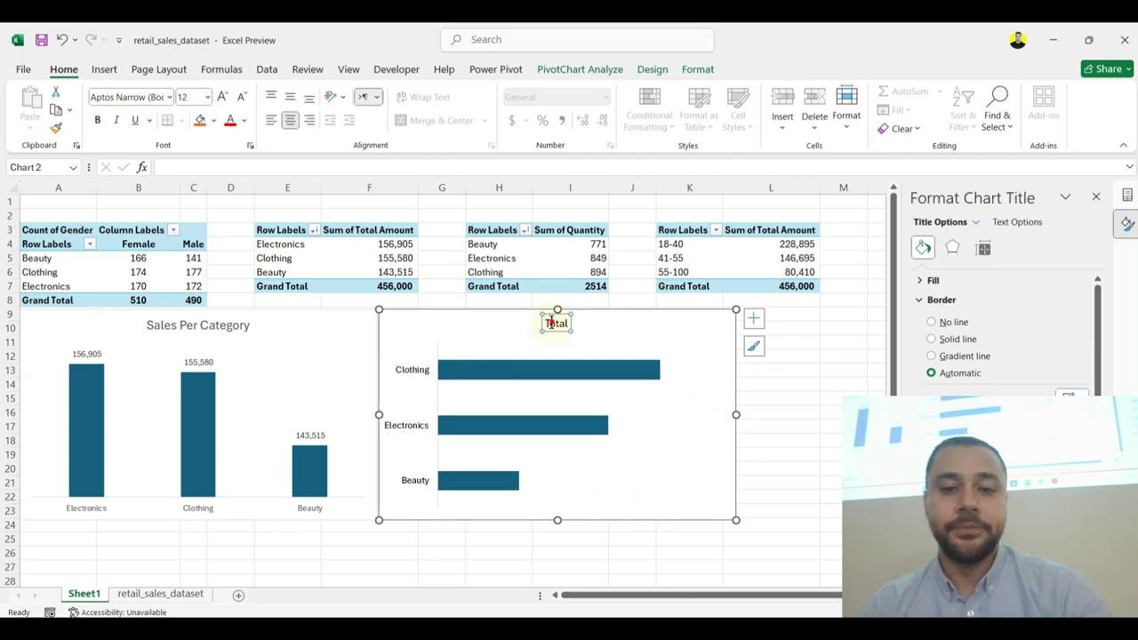
right_click(555, 325)
double_click(554, 325)
text(Quantity Per Categor)
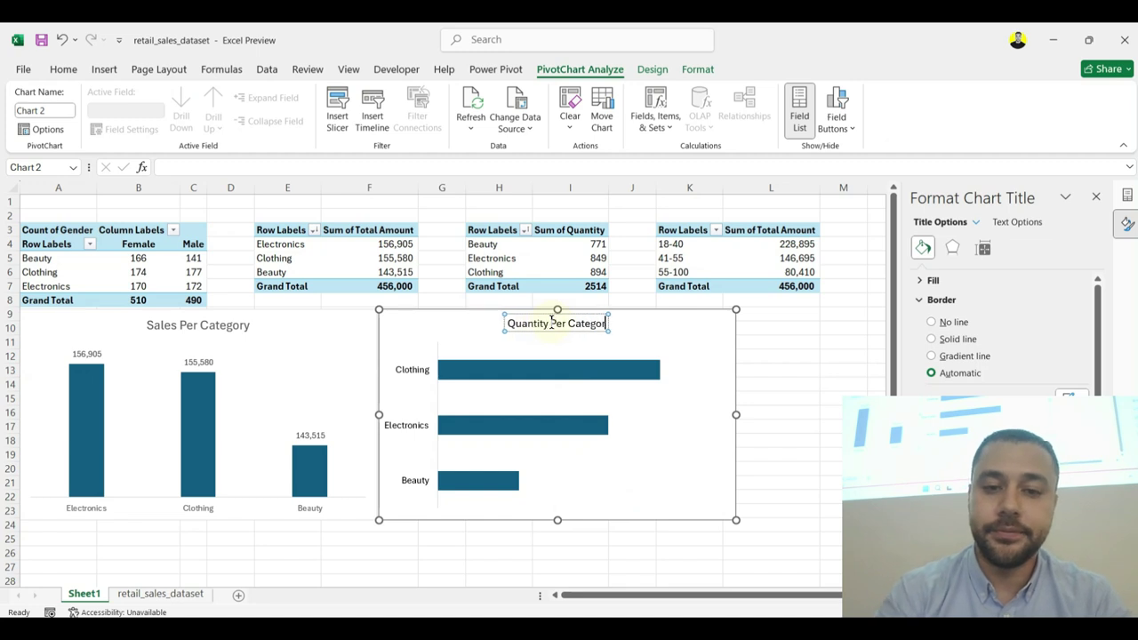
text(y)
Step: Insert a pie PivotChart from the age pivot table showing Total Amount by 18-40, 41-55 and 55-100
click(786, 369)
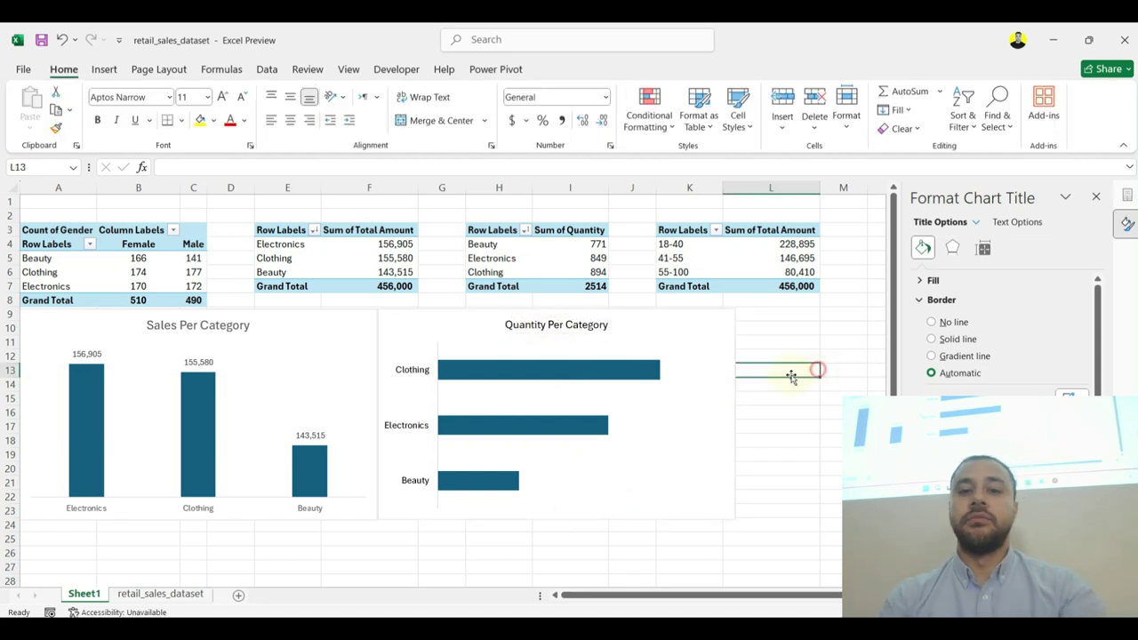
click(720, 257)
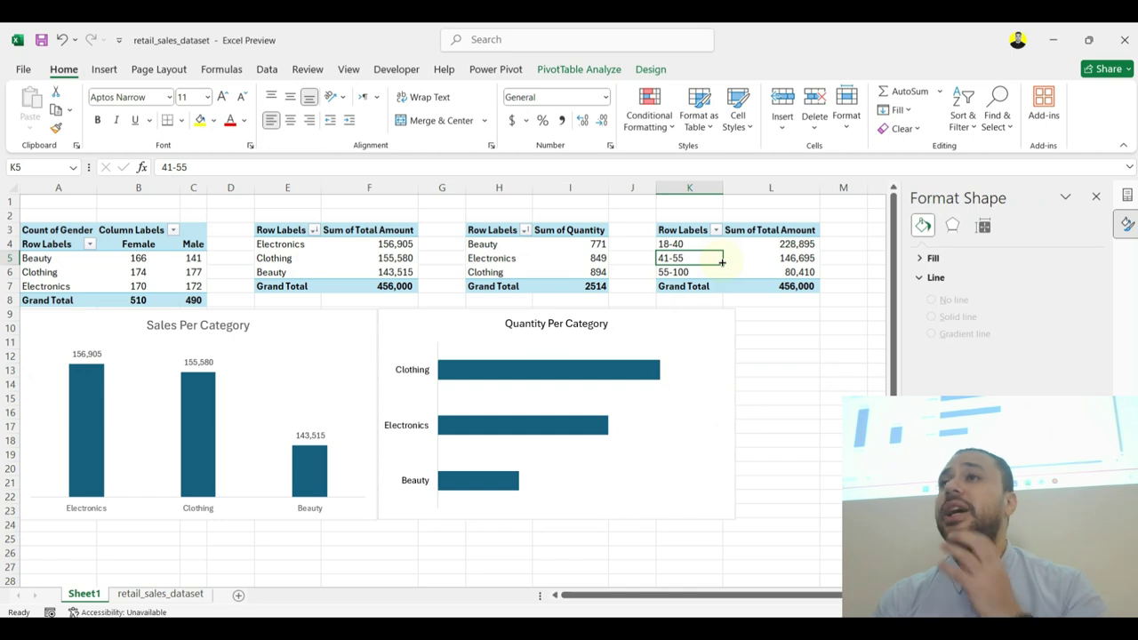
scroll(722, 276, down, 2)
scroll(751, 268, up, 2)
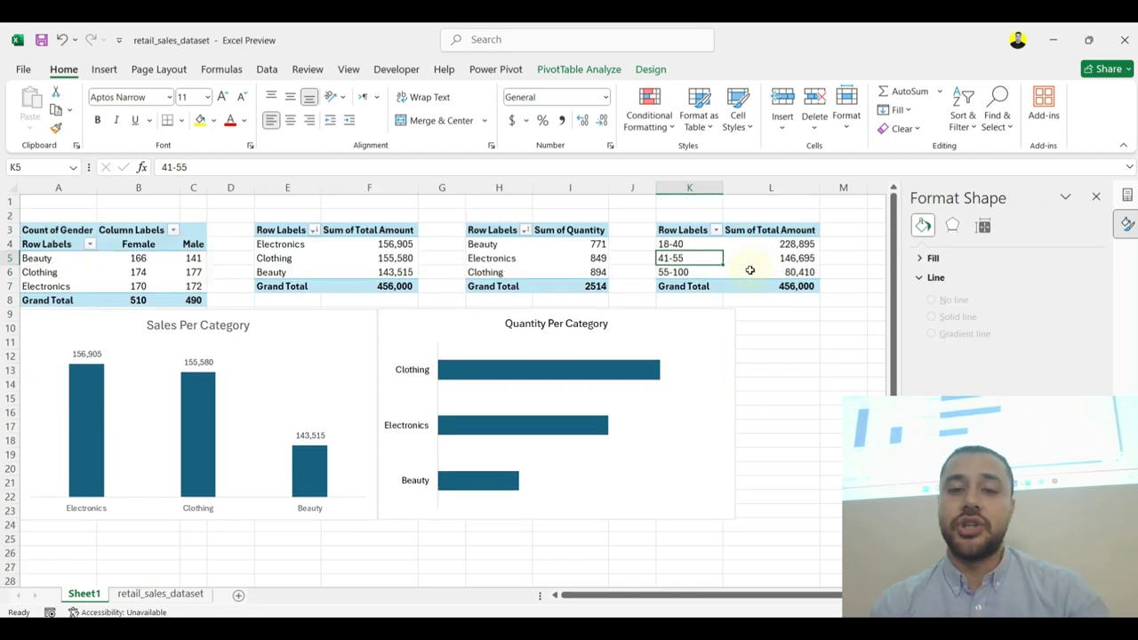
click(747, 263)
click(104, 69)
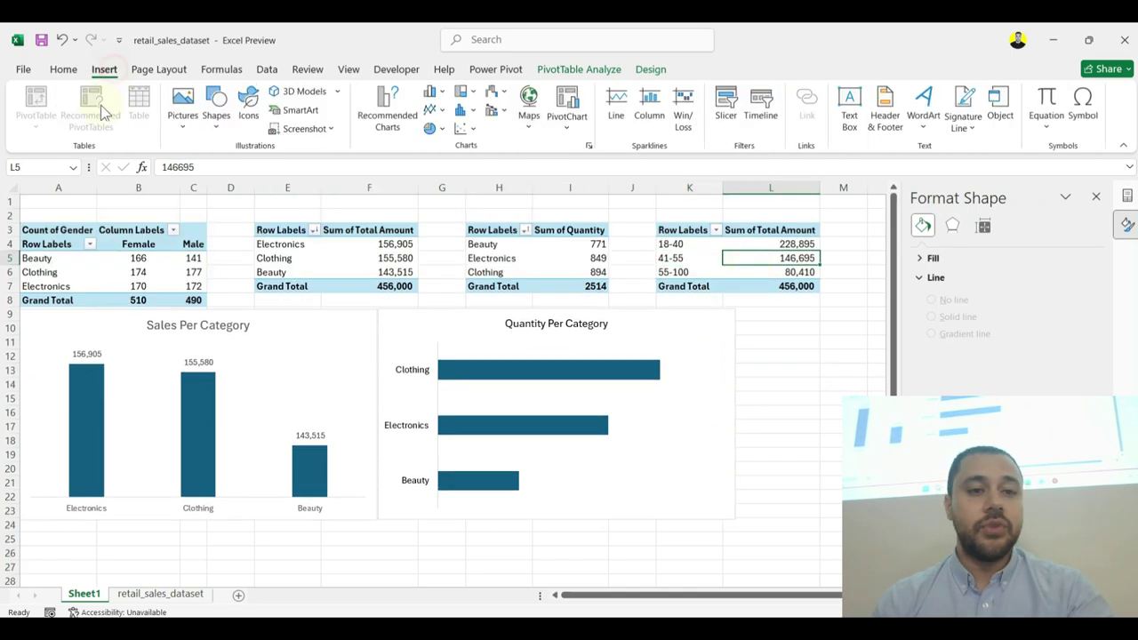
click(567, 100)
click(396, 228)
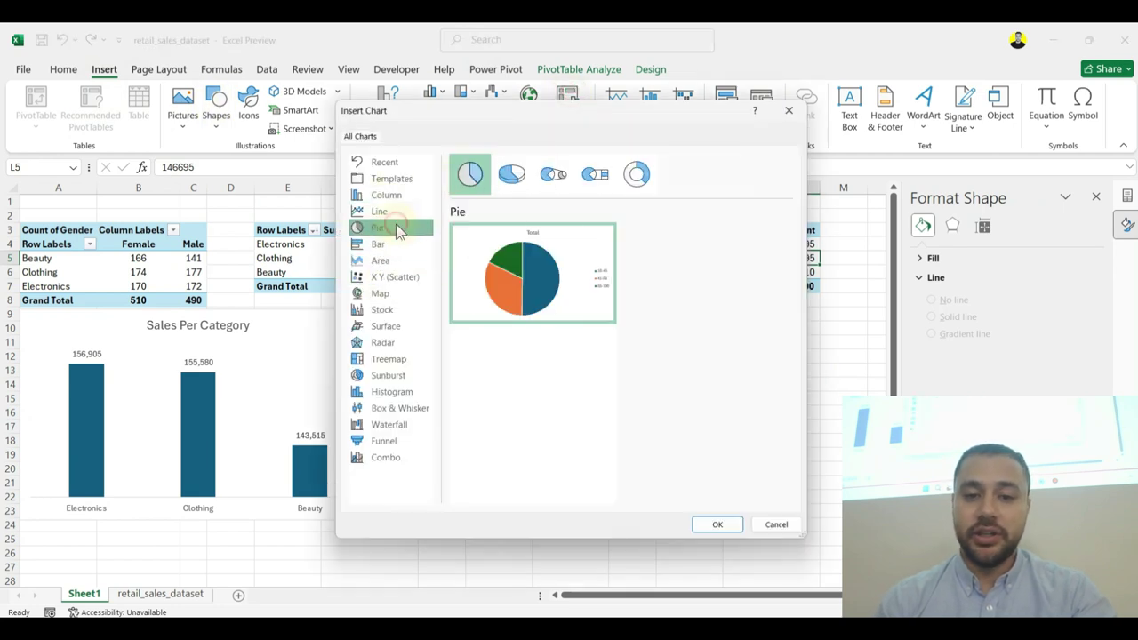
mouse_move(562, 304)
double_click(569, 269)
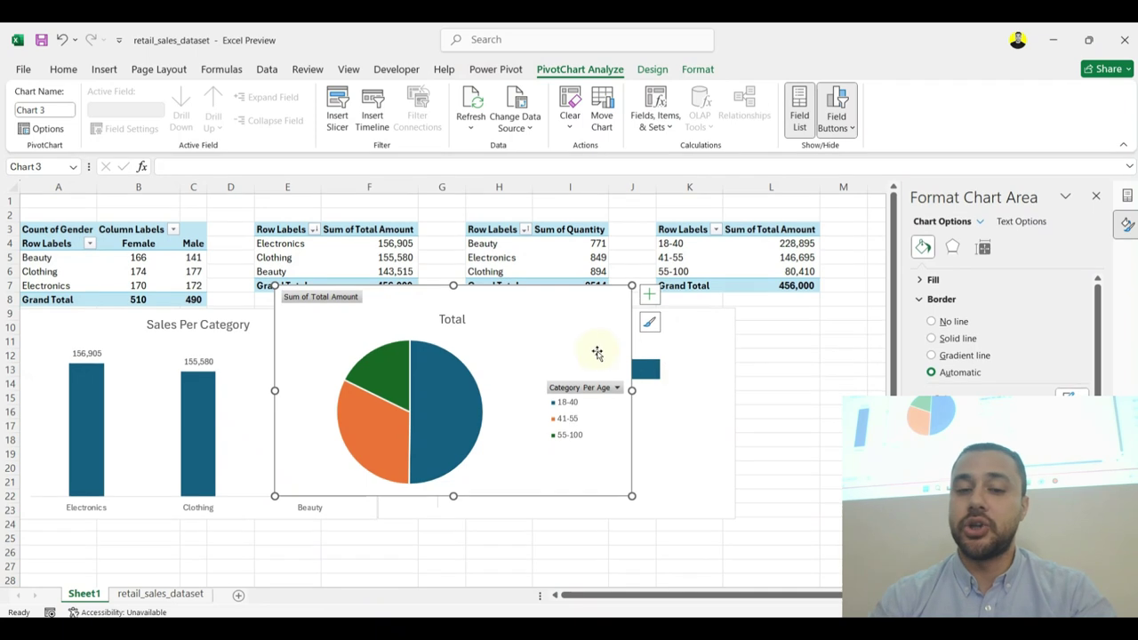
Step: Move the pie chart down the sheet and drop the Quantity Per Category chart to rows 24-37
scroll(574, 394, down, 4)
drag(543, 266, 334, 455)
click(233, 490)
drag(233, 490, 244, 479)
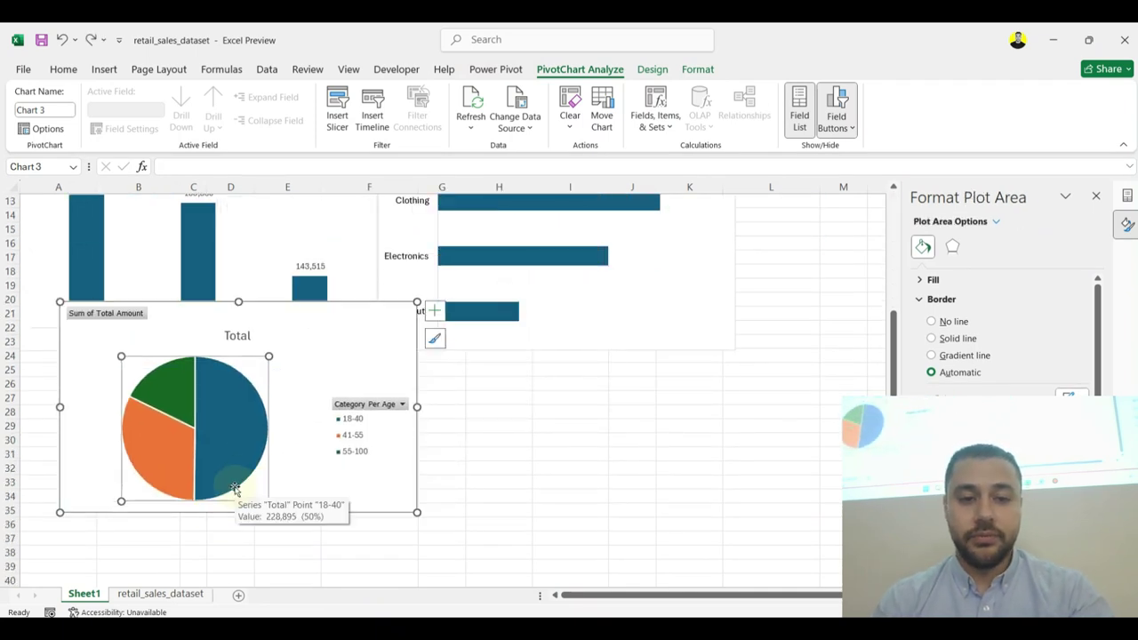
drag(361, 317, 676, 422)
click(699, 267)
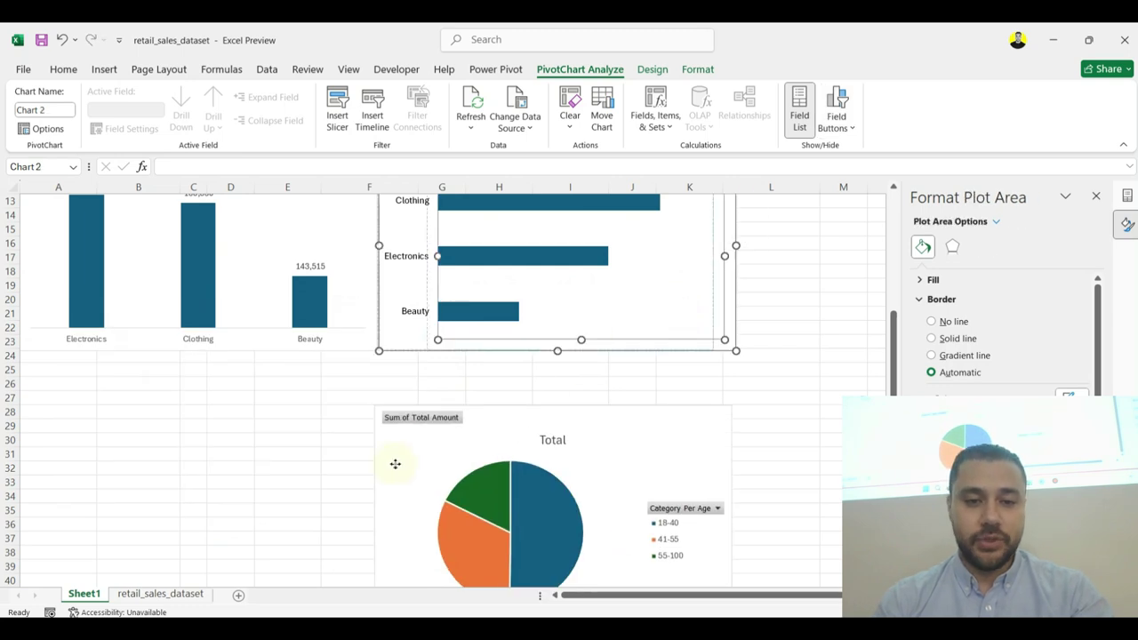
drag(394, 329, 114, 536)
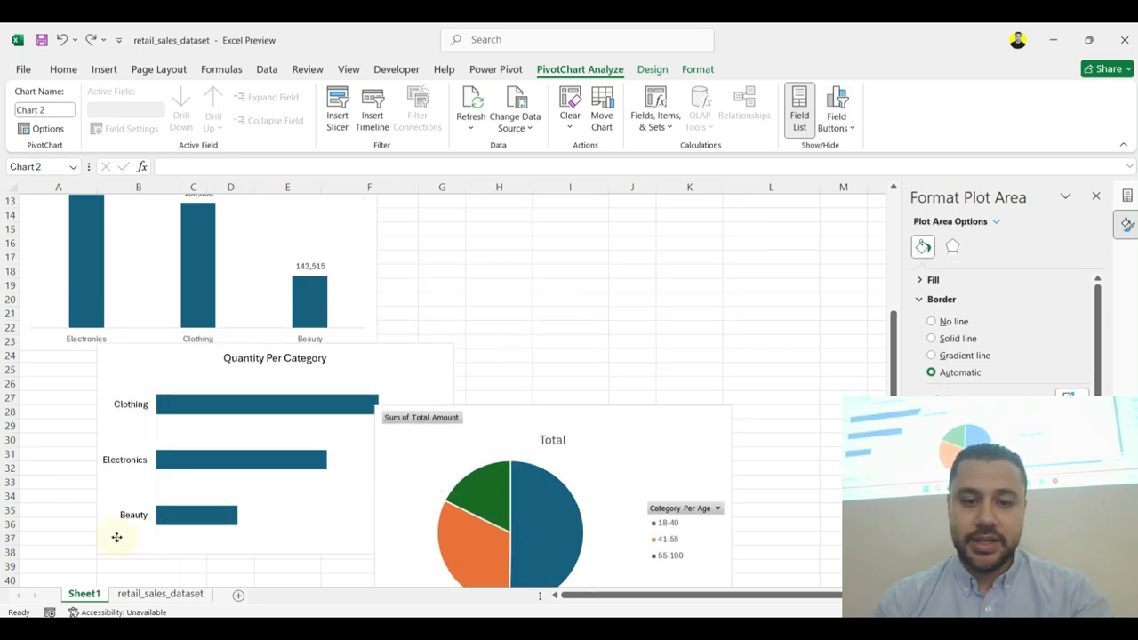
Step: Place the pie chart beside Sales Per Category, with the bar chart below both
click(595, 429)
drag(632, 387, 609, 234)
scroll(531, 454, down, 2)
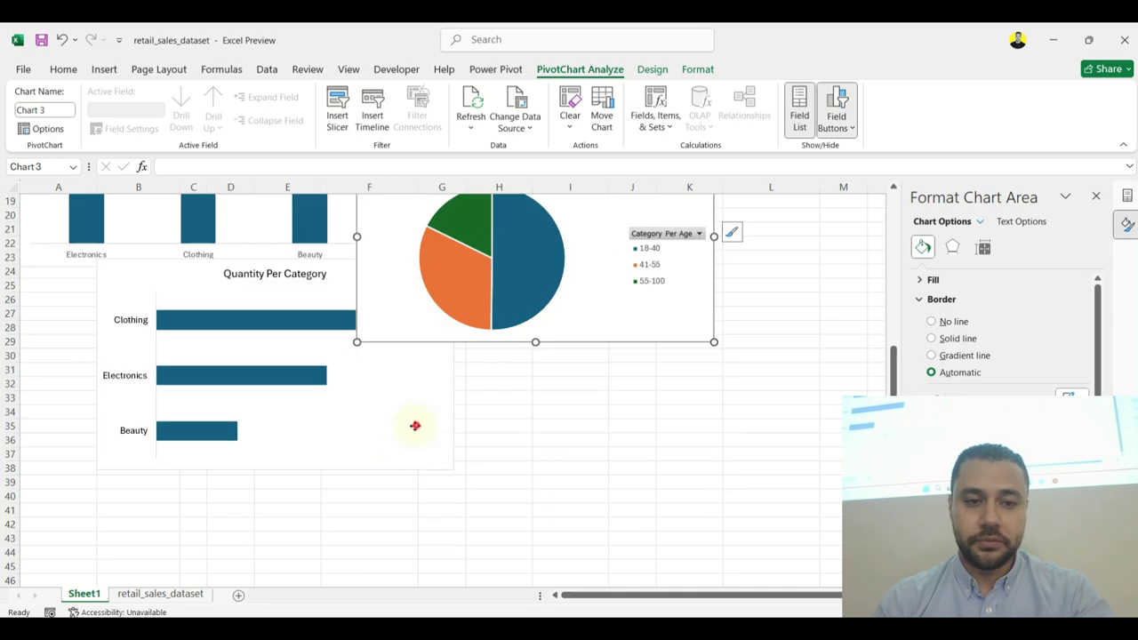
click(415, 424)
click(452, 418)
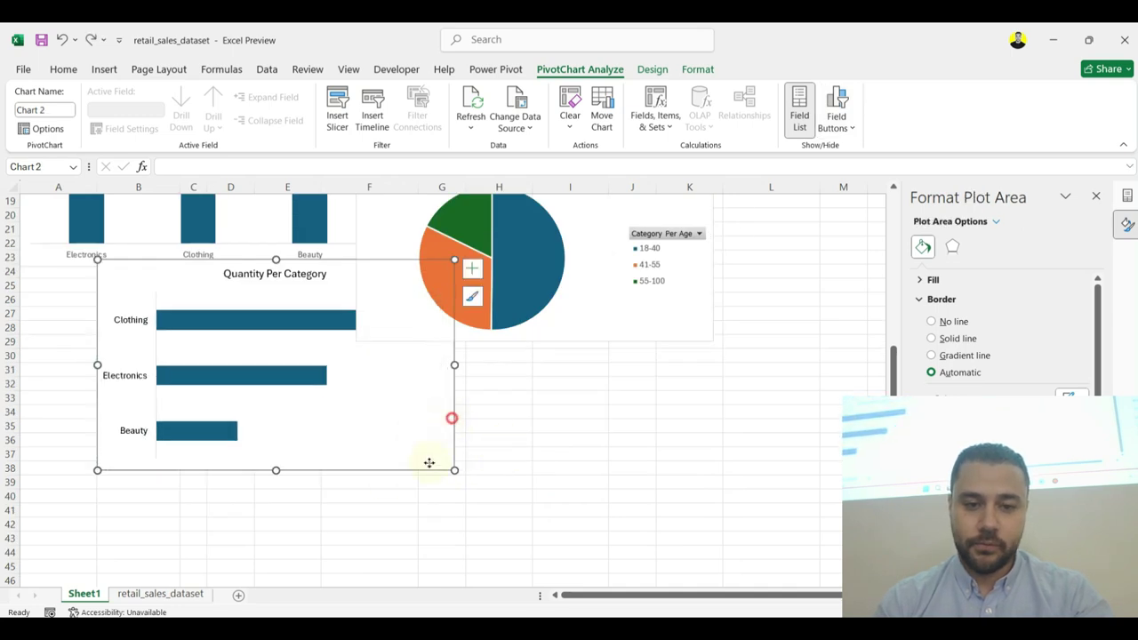
drag(430, 462, 371, 555)
scroll(570, 387, up, 4)
drag(601, 278, 617, 249)
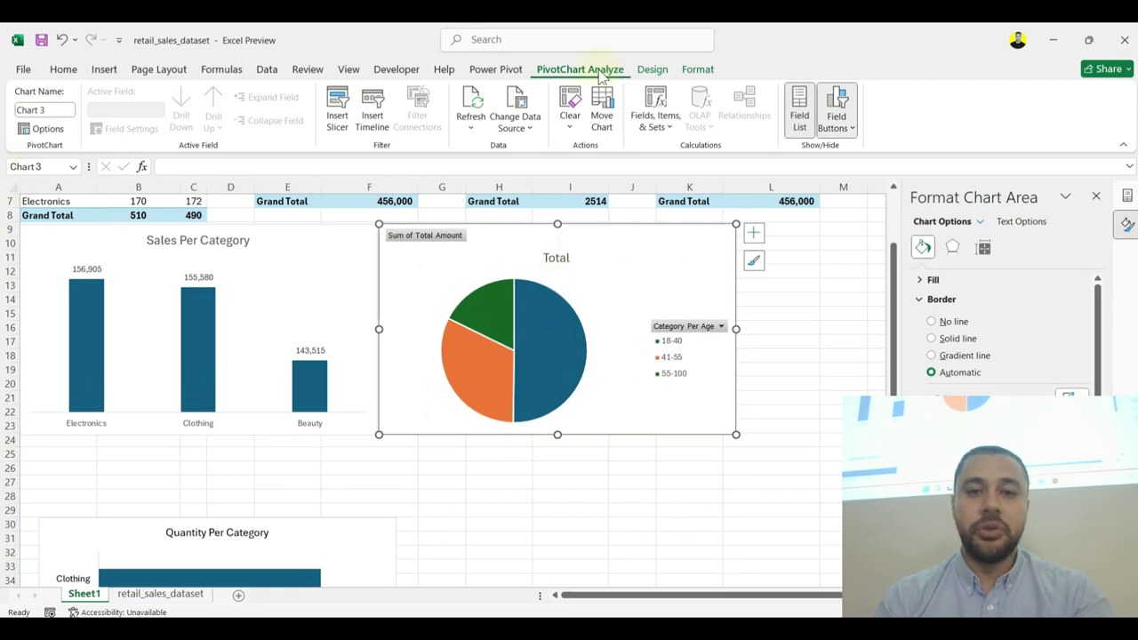
click(650, 70)
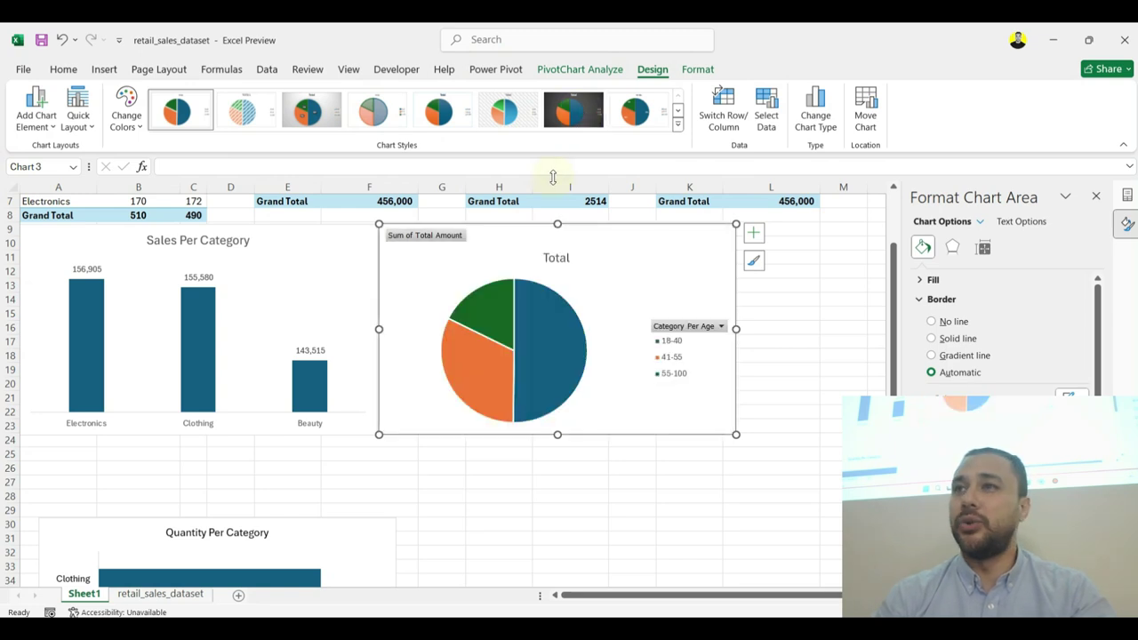
Step: Move the Quantity Per Category chart up under the other charts and widen it to the right
drag(360, 536, 338, 450)
drag(417, 535, 735, 530)
scroll(767, 403, down, 3)
Step: Add Outside End data labels (894, 849, 771) to the quantity bars
click(711, 355)
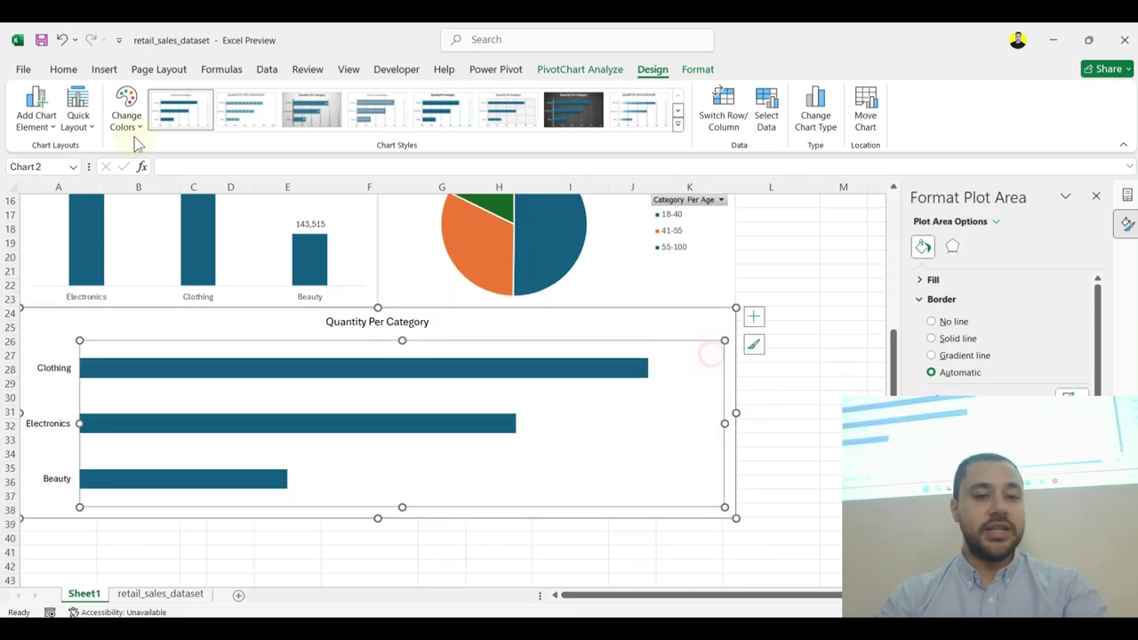
click(703, 71)
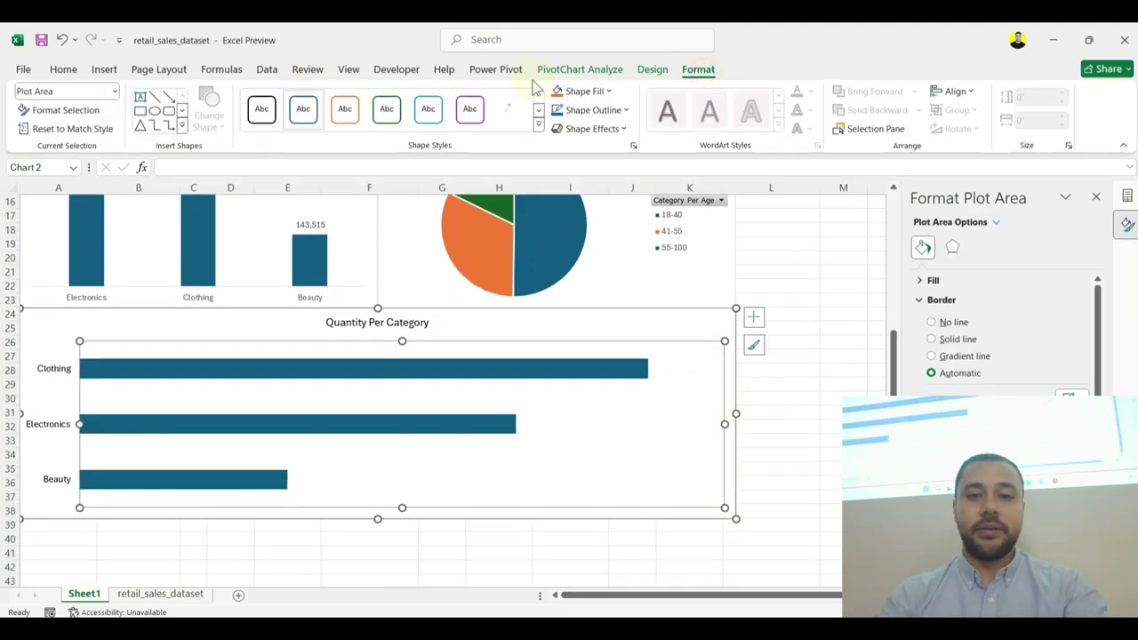
click(651, 69)
click(36, 120)
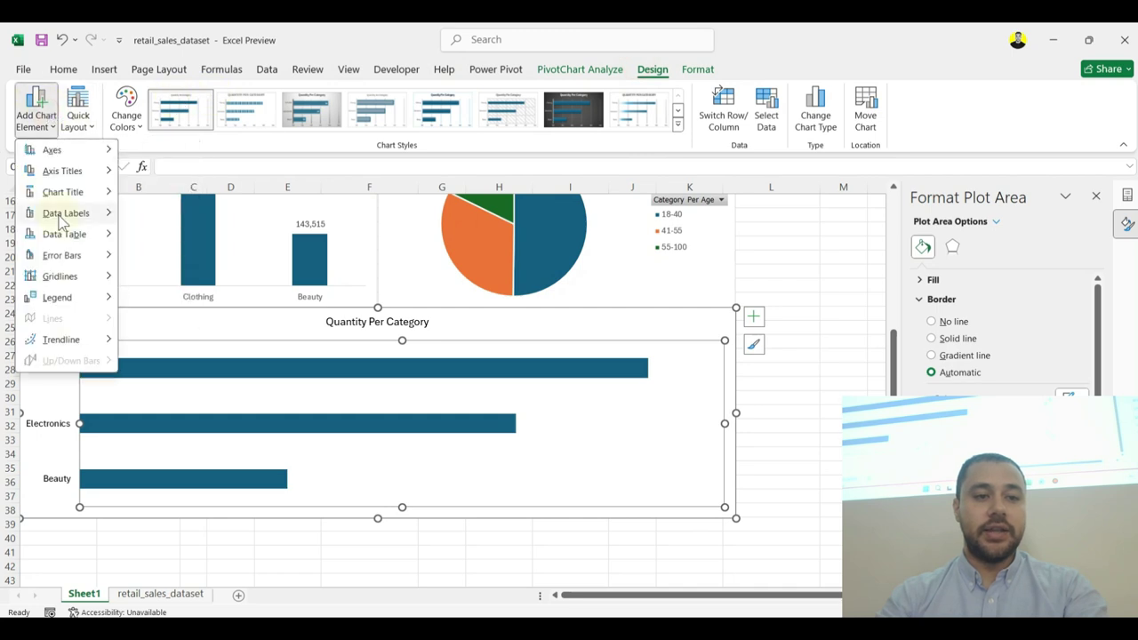
mouse_move(54, 213)
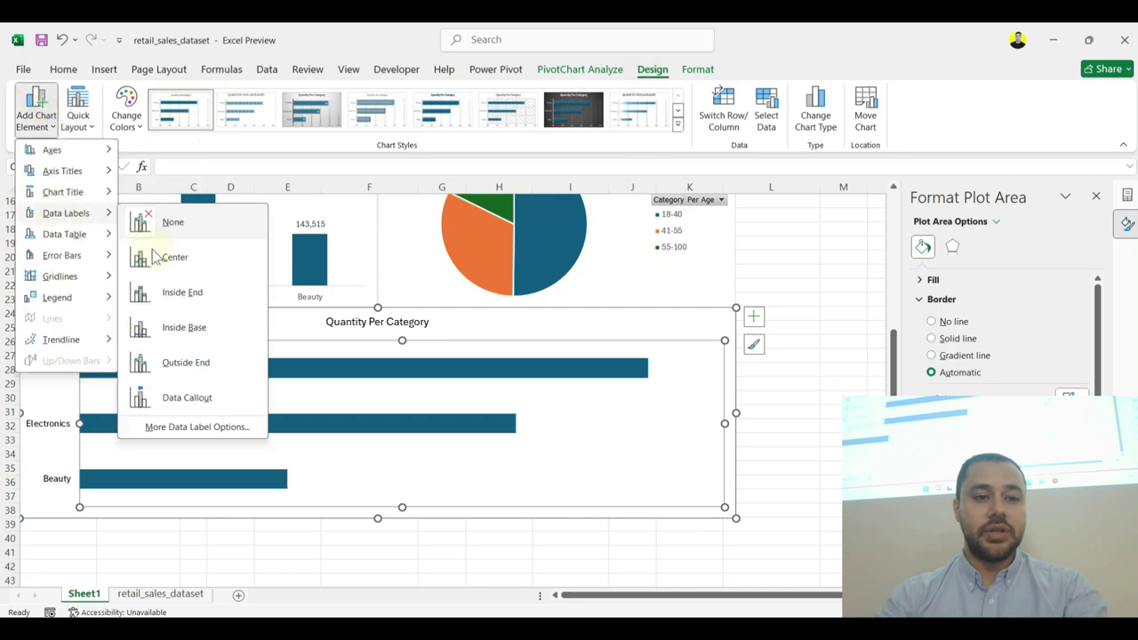
click(229, 366)
click(577, 318)
scroll(762, 318, up, 2)
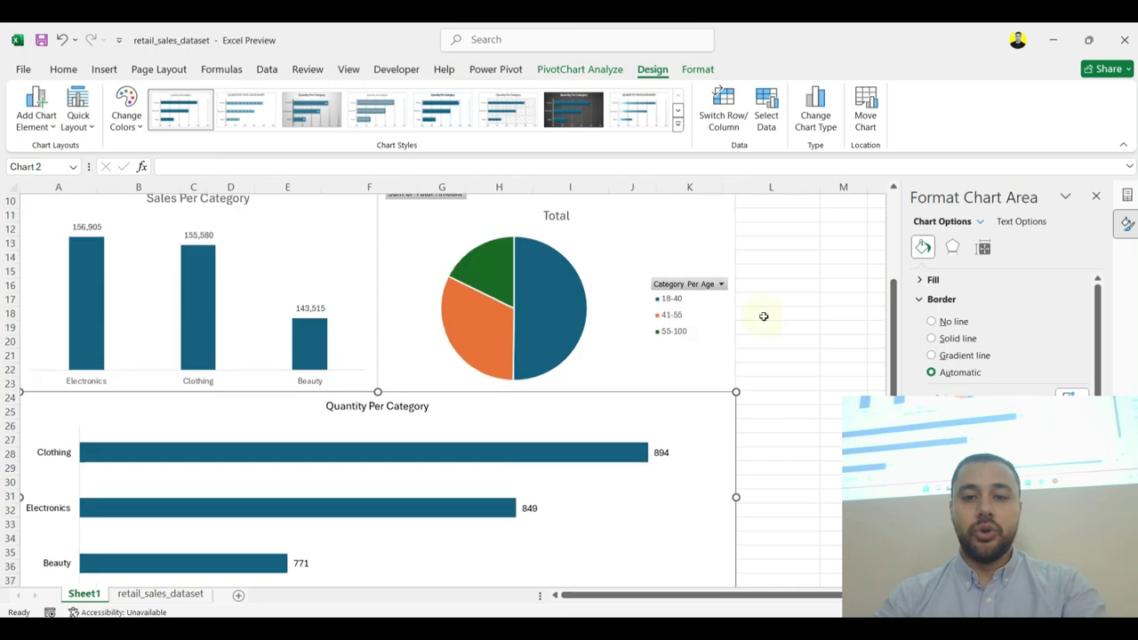
click(691, 294)
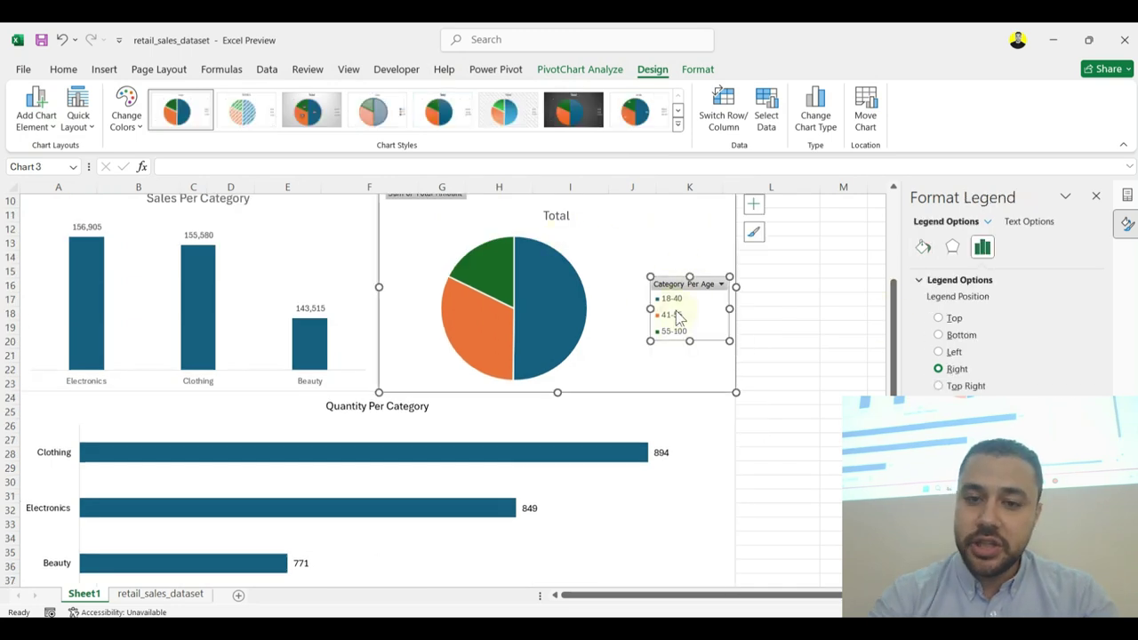
Step: Delete the pie chart's legend and hide all its field buttons
key(Delete)
scroll(622, 316, up, 2)
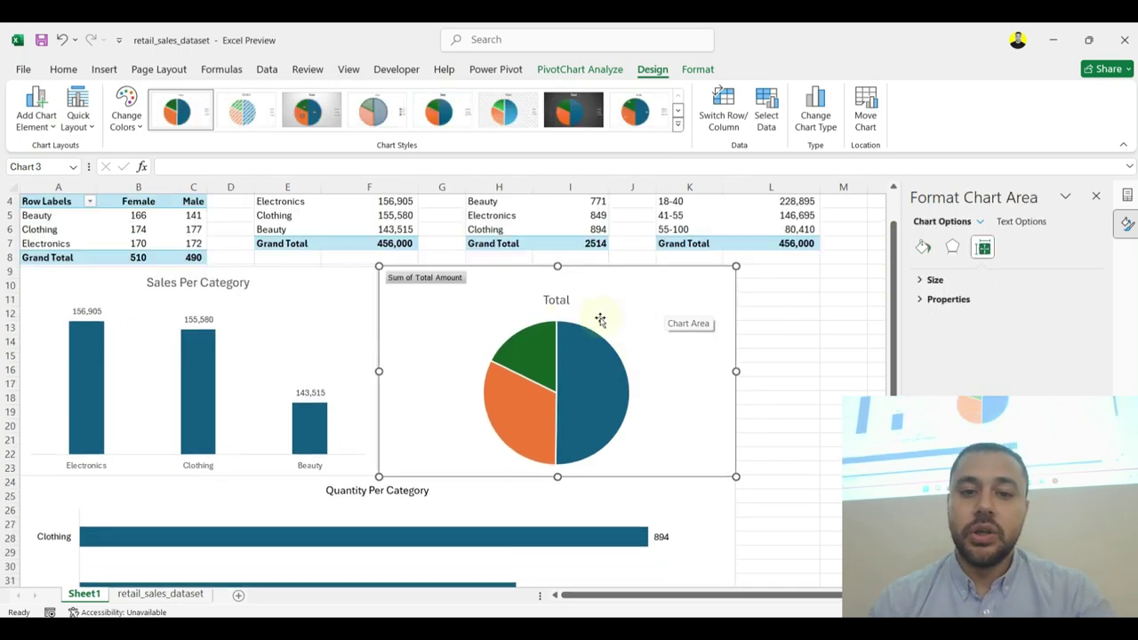
right_click(435, 279)
click(474, 447)
Step: Retitle the pie chart 'Sales Per Age'
click(556, 278)
double_click(555, 280)
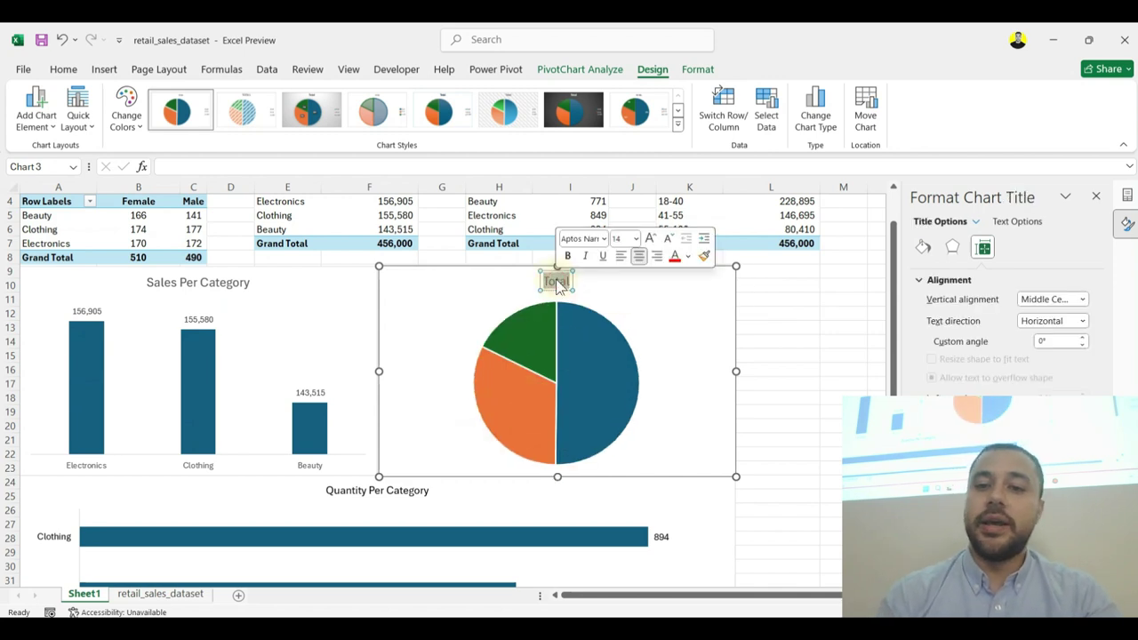
key(BackSpace)
text(Sales Per Age)
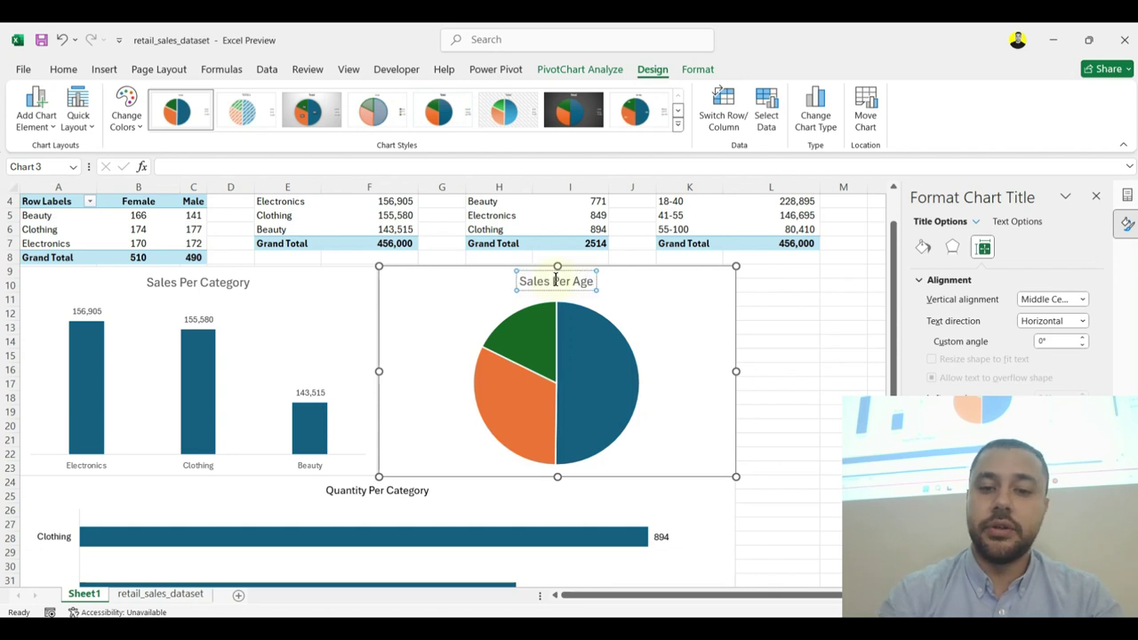
click(796, 306)
Step: Add Outside End data labels to the pie slices
click(681, 287)
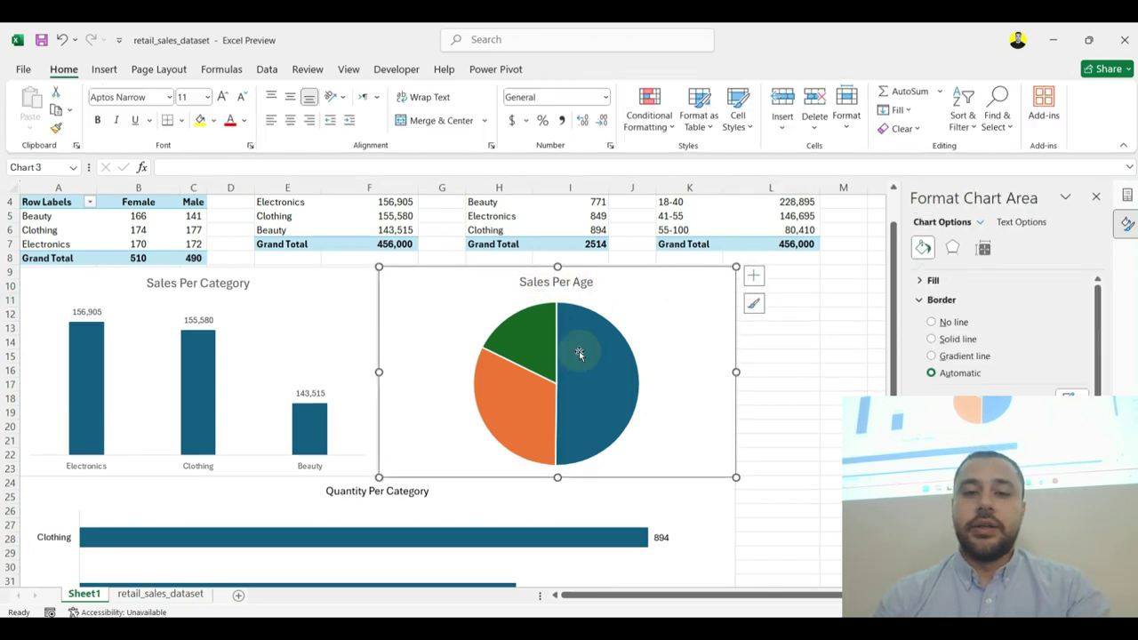
click(652, 69)
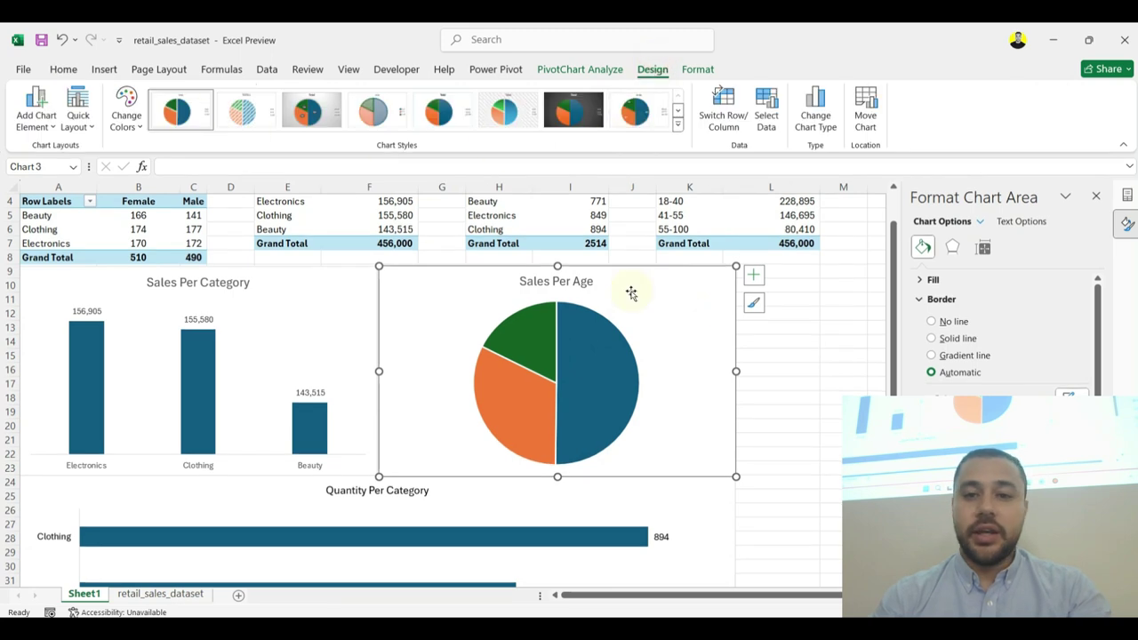
click(35, 107)
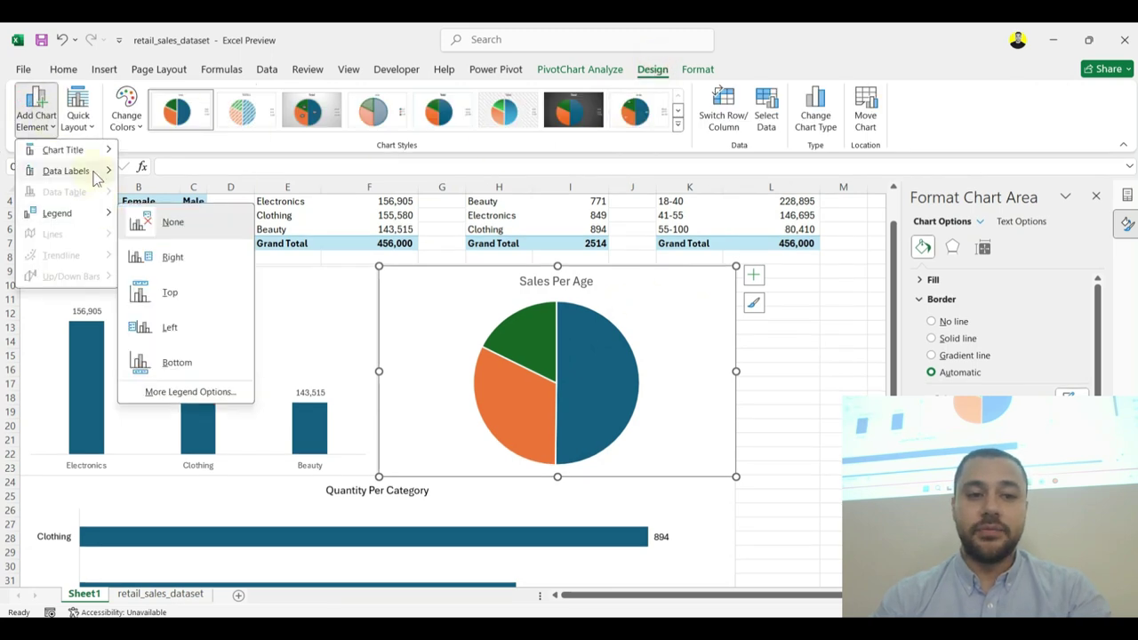
mouse_move(80, 171)
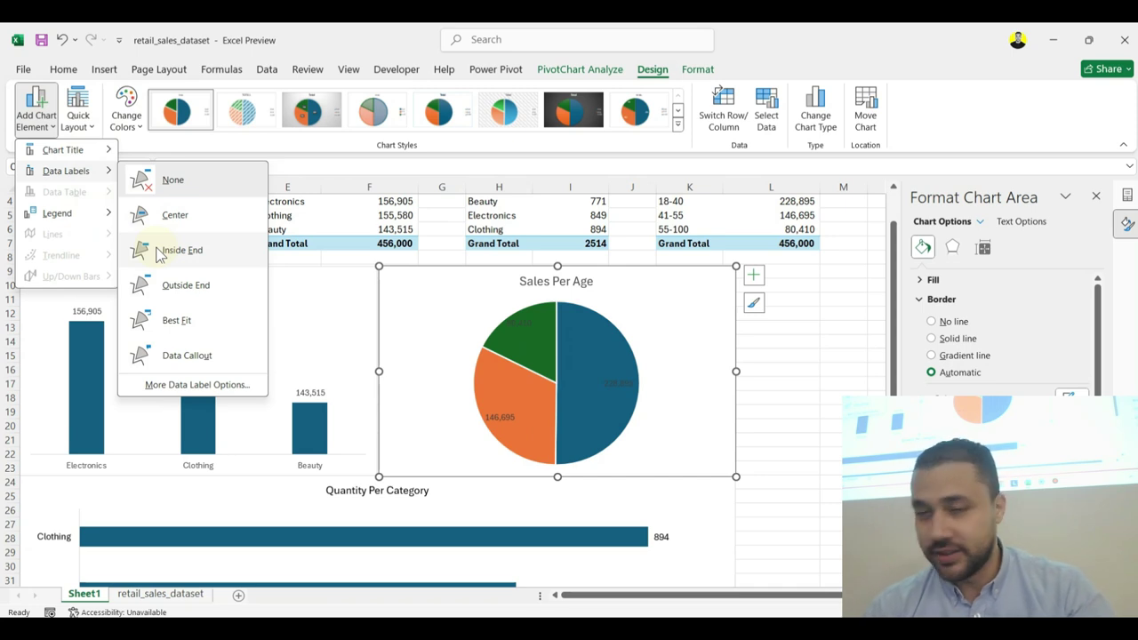
click(198, 298)
Step: Remove values from the pie labels so they show age band and percentage, then close the pane
click(499, 314)
right_click(500, 319)
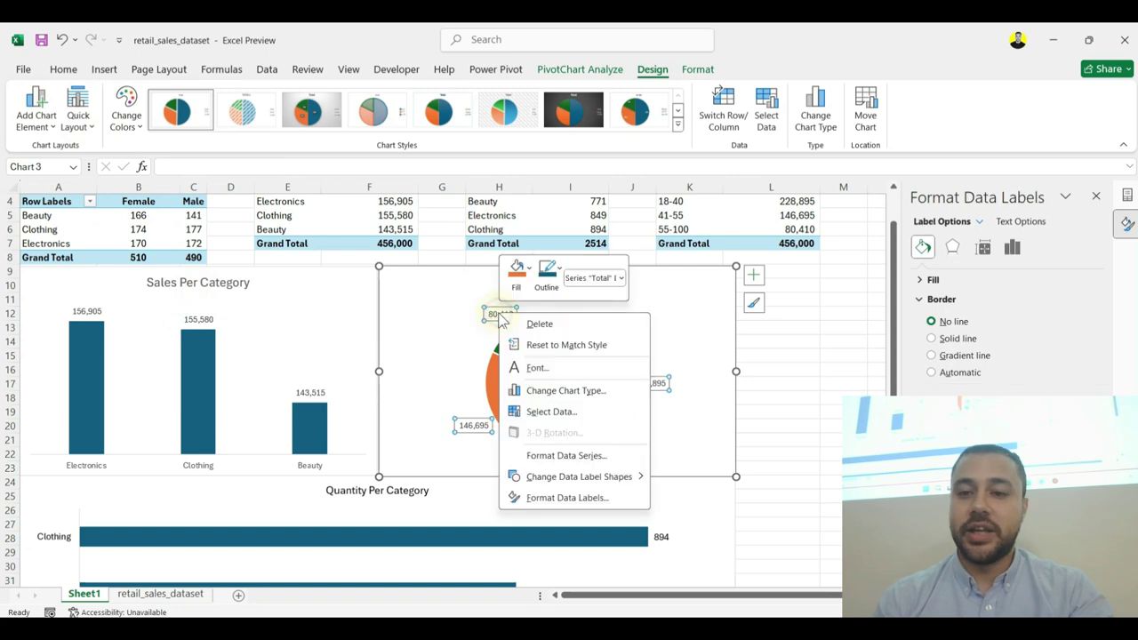
click(1076, 274)
click(1011, 247)
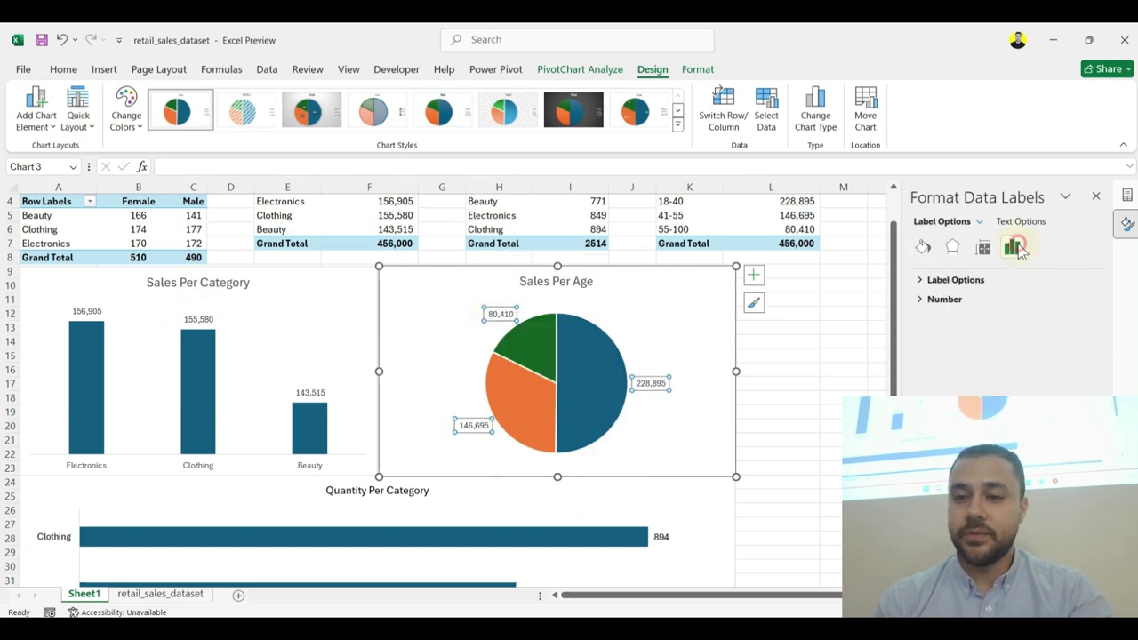
click(925, 280)
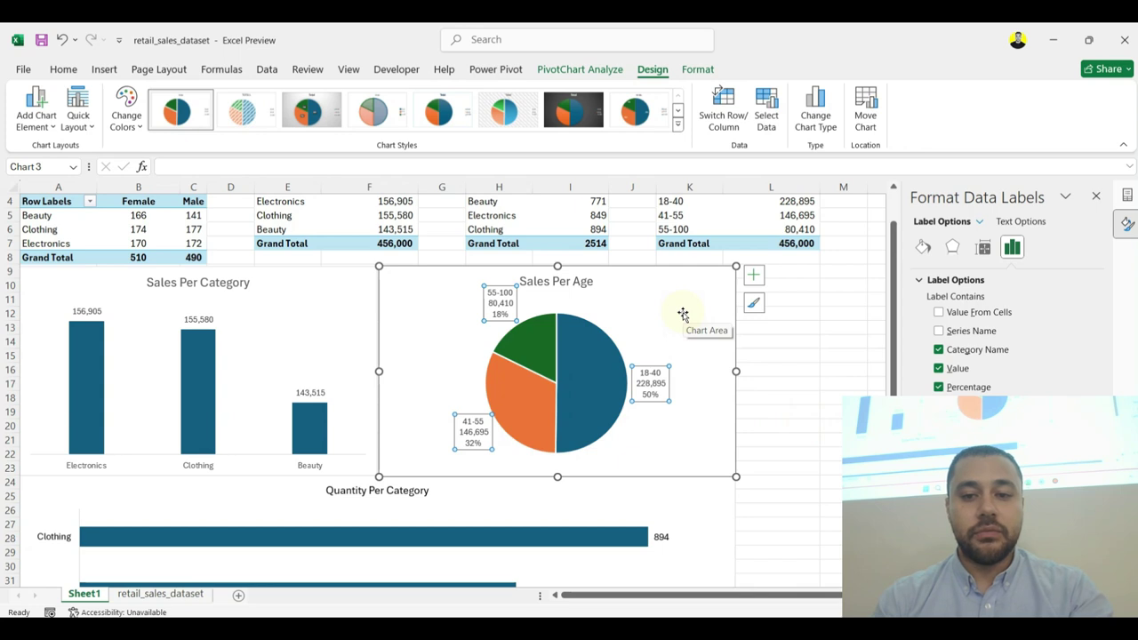
click(939, 368)
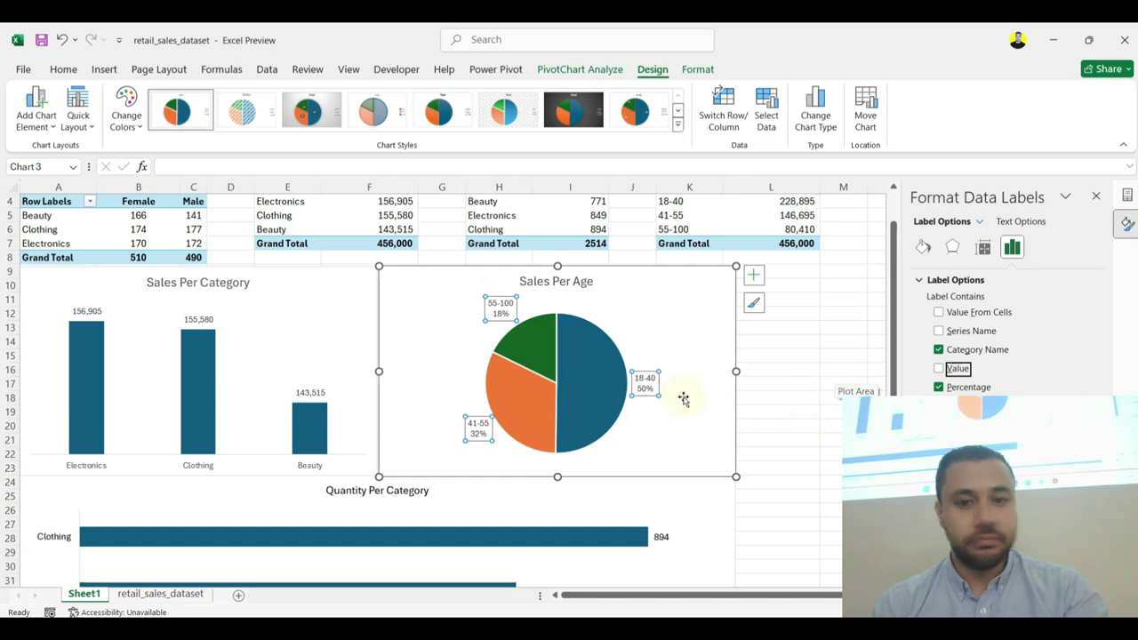
click(727, 346)
click(785, 353)
scroll(745, 379, up, 1)
scroll(745, 378, down, 1)
scroll(347, 274, up, 1)
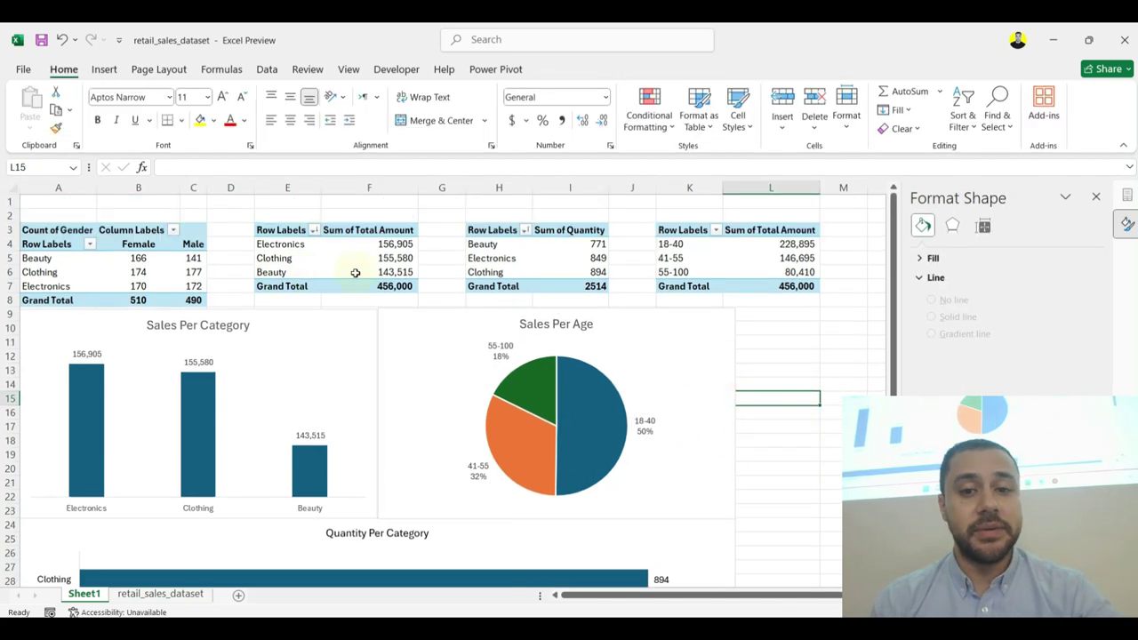
scroll(788, 394, down, 2)
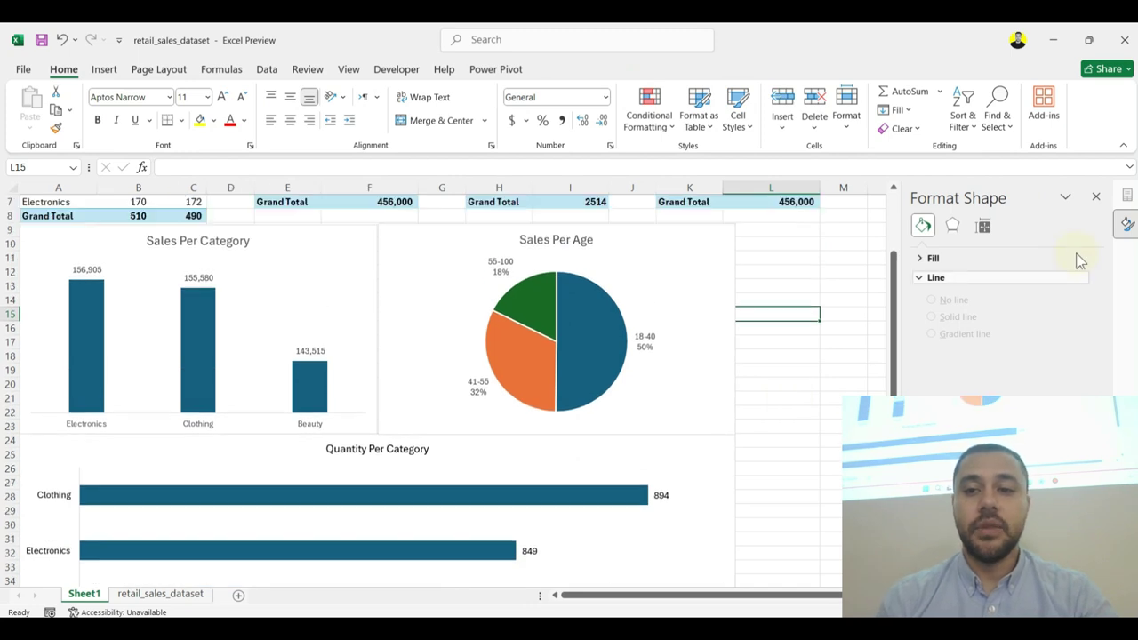
click(1095, 196)
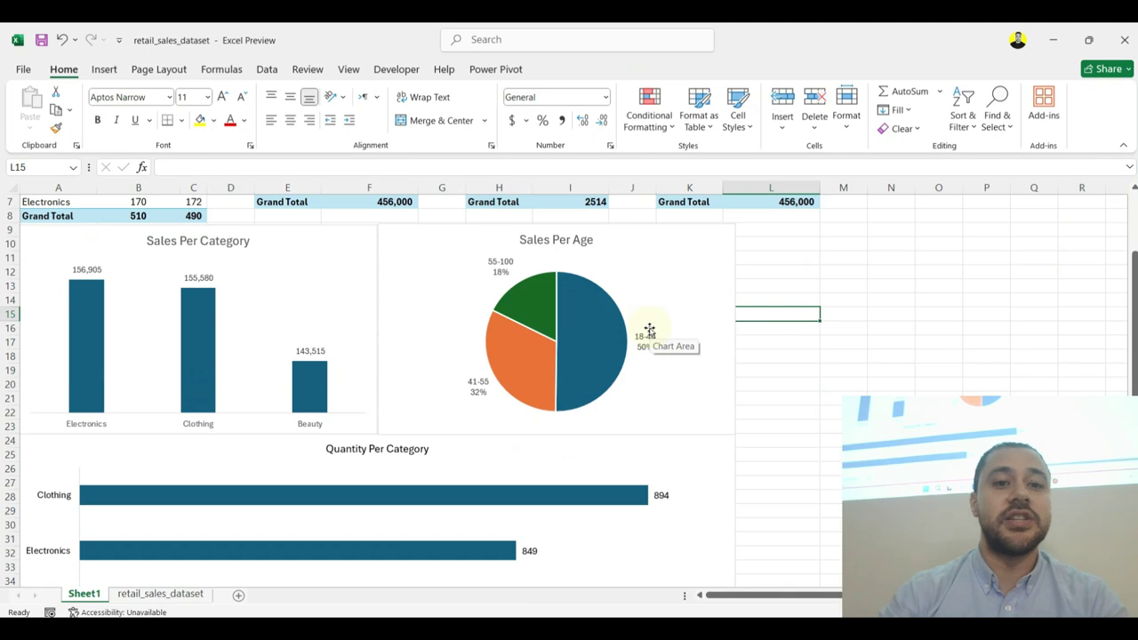
scroll(599, 310, up, 2)
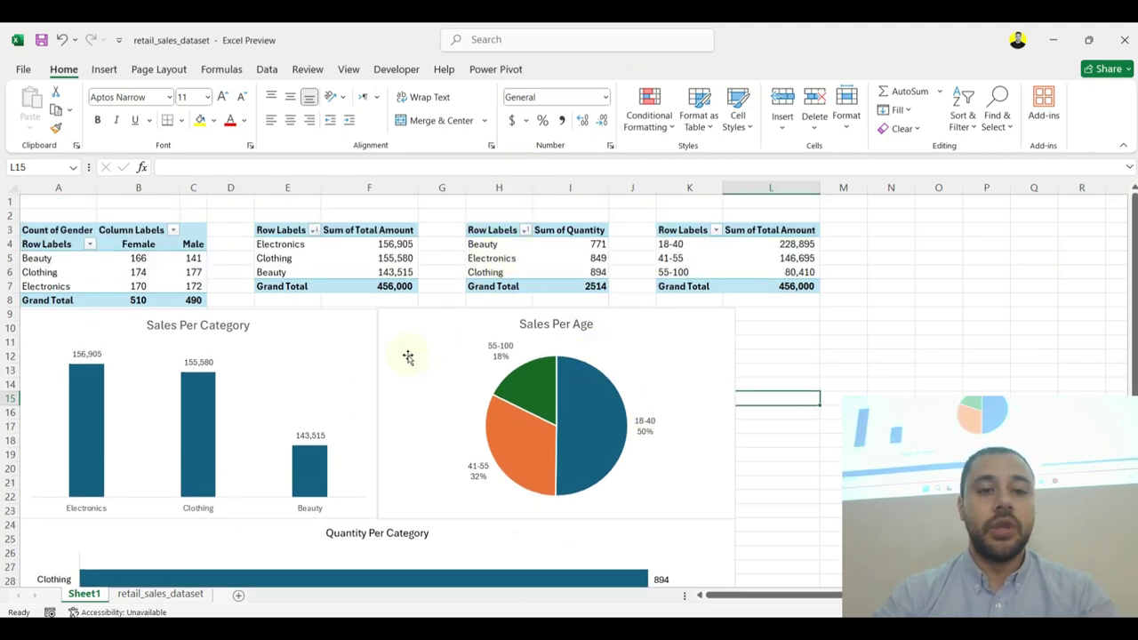
click(501, 257)
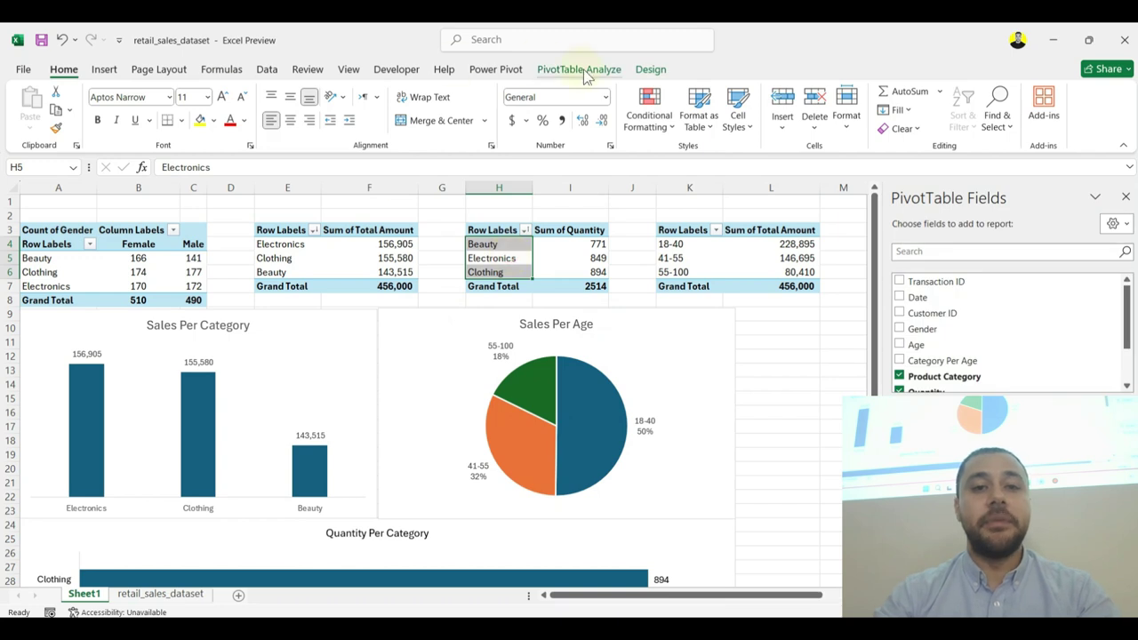
Step: Insert Gender, Category Per Age and Product Category slicers for the pivot table
click(580, 70)
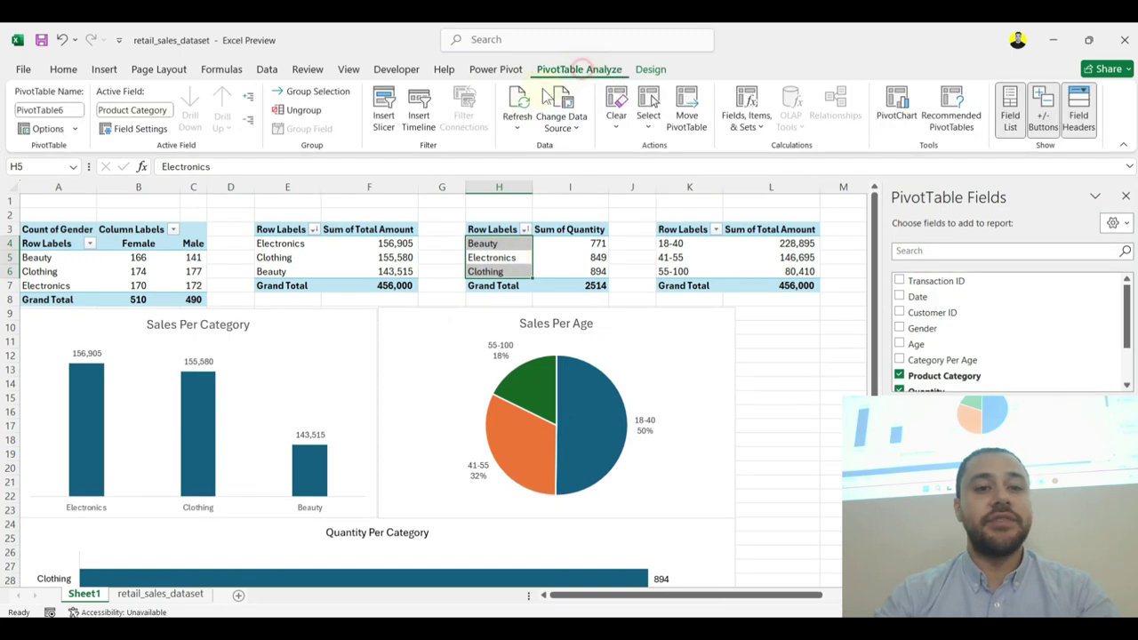
click(384, 118)
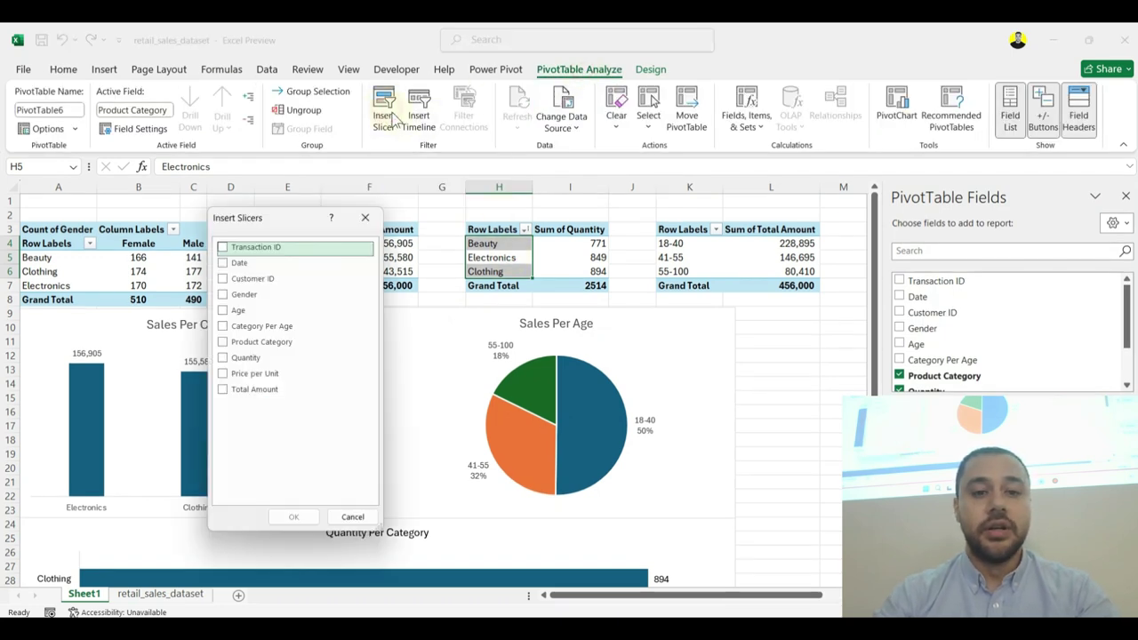
click(236, 294)
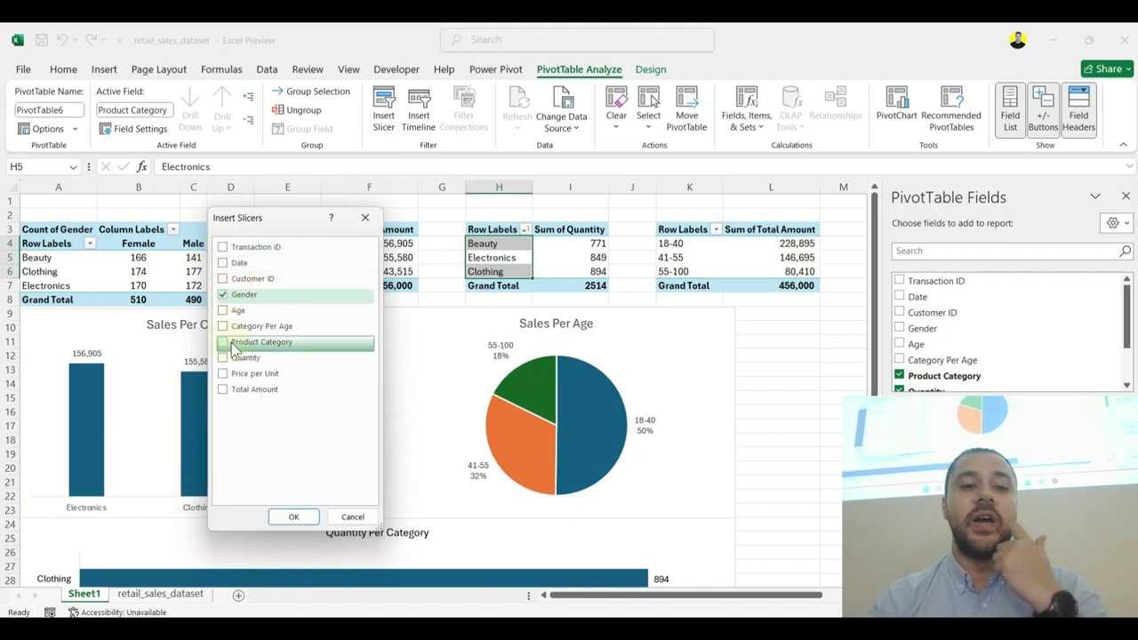
click(225, 327)
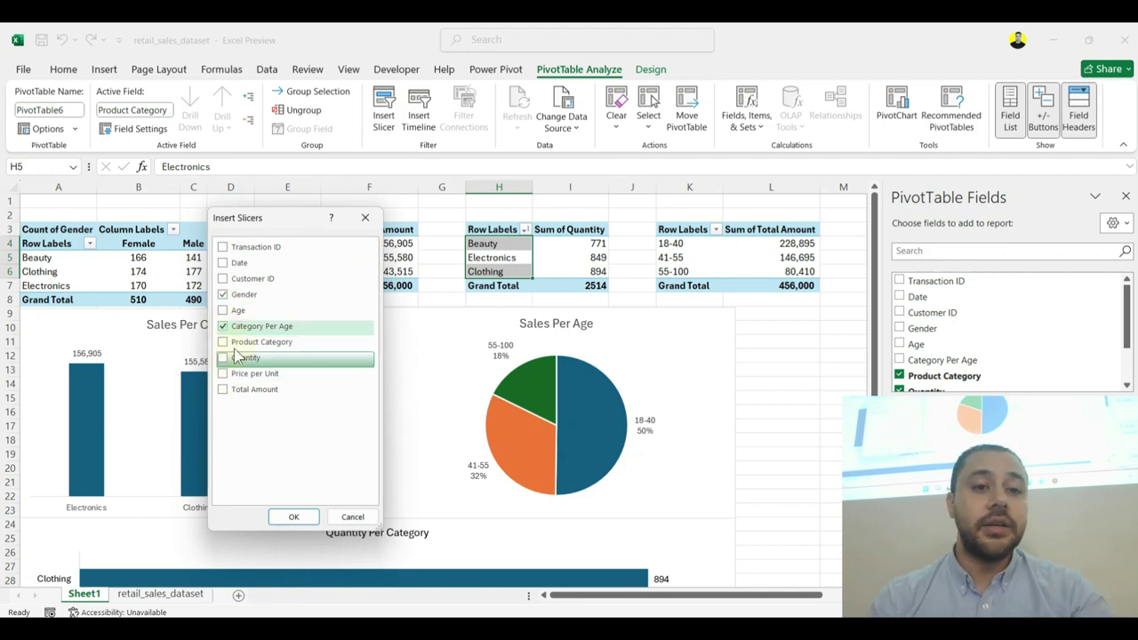
click(223, 343)
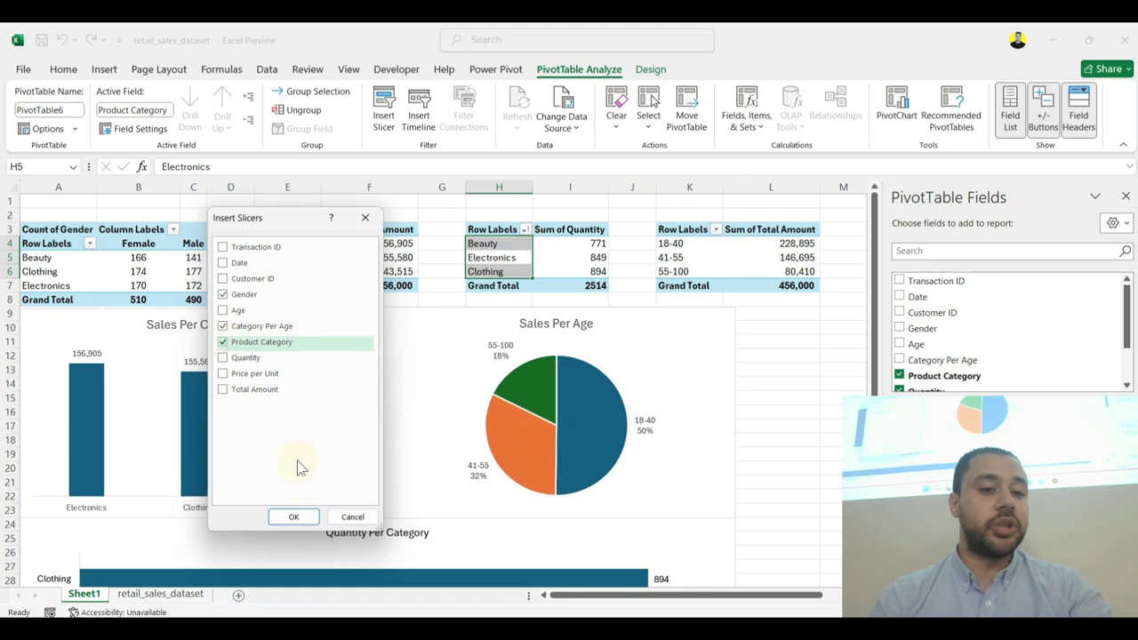
click(293, 516)
Step: Arrange the slicers right of the charts, with Gender and age-band buttons in 2 columns
drag(409, 278, 803, 323)
click(823, 88)
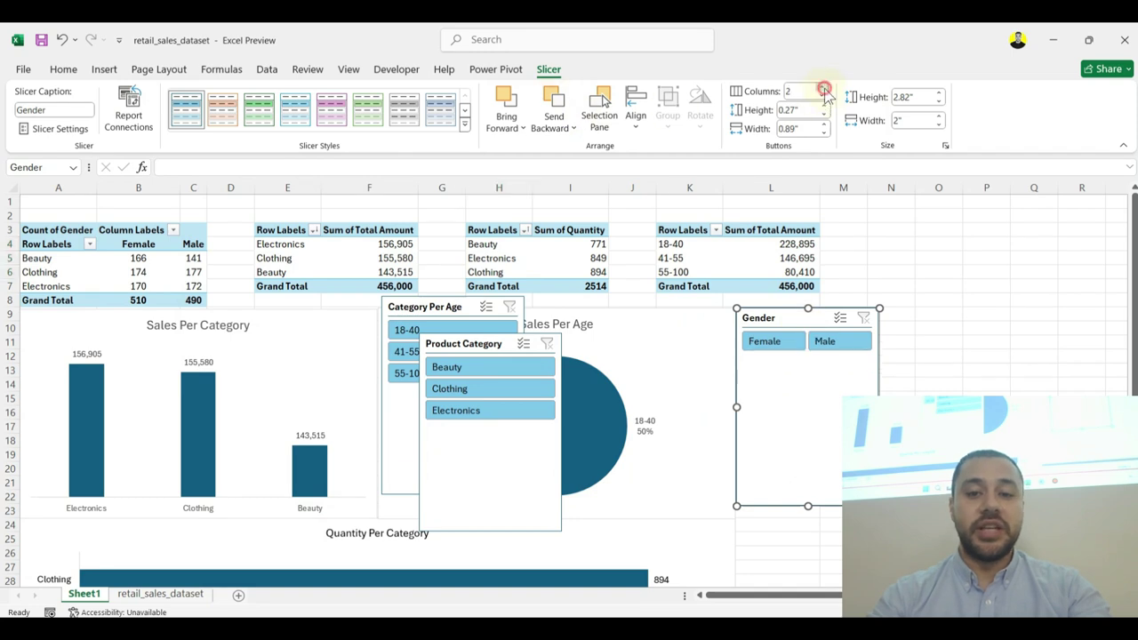
drag(811, 510, 822, 361)
drag(425, 316, 810, 374)
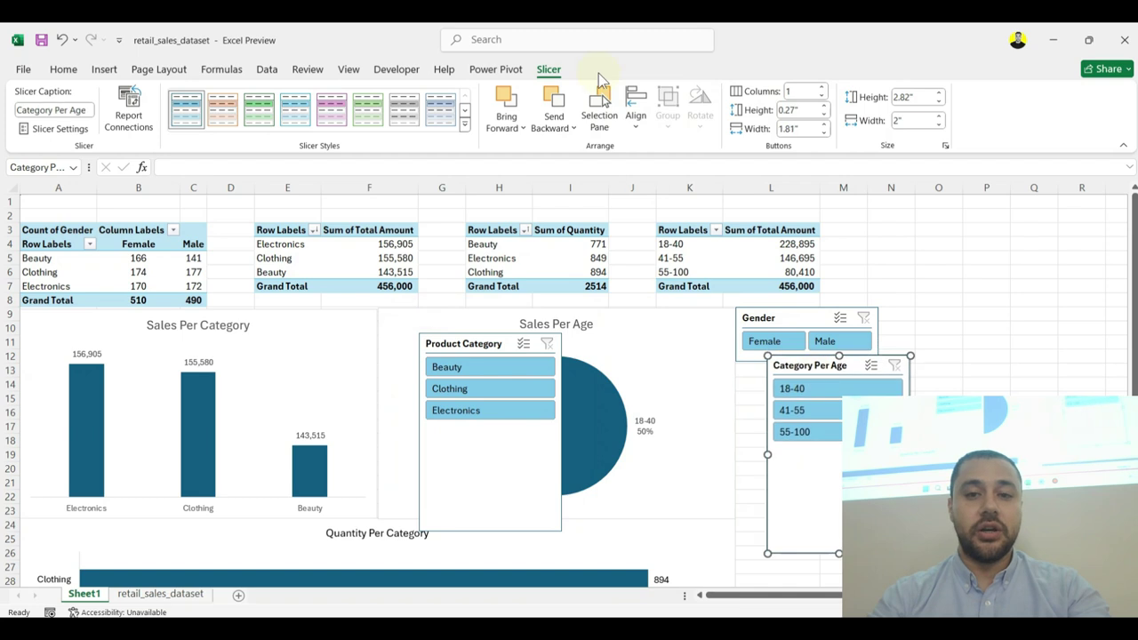
click(823, 89)
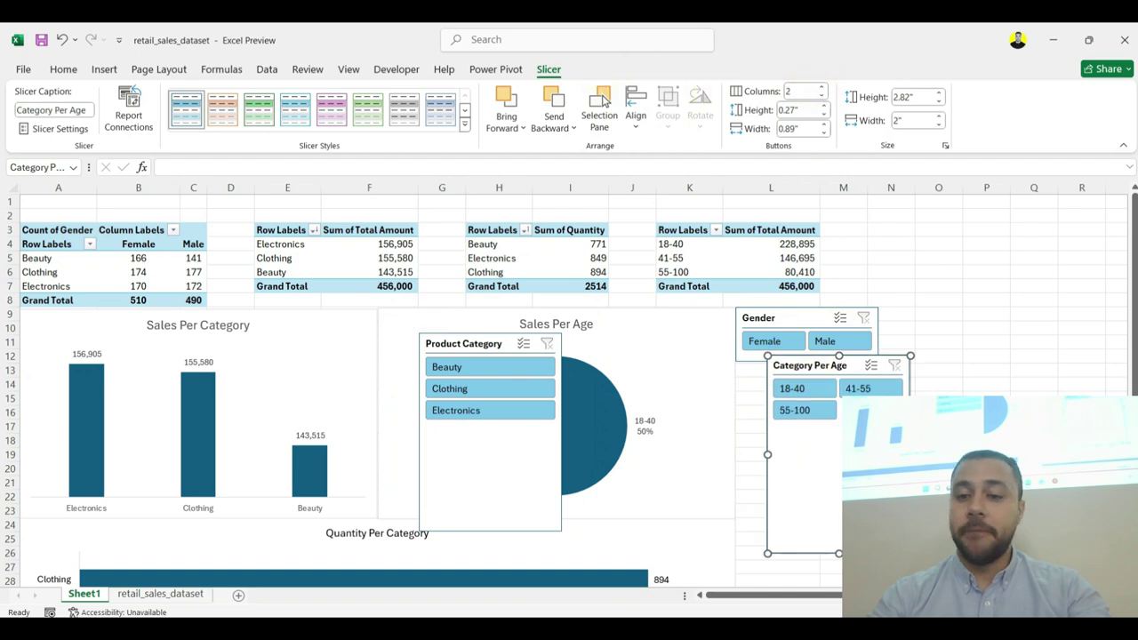
drag(838, 551, 838, 421)
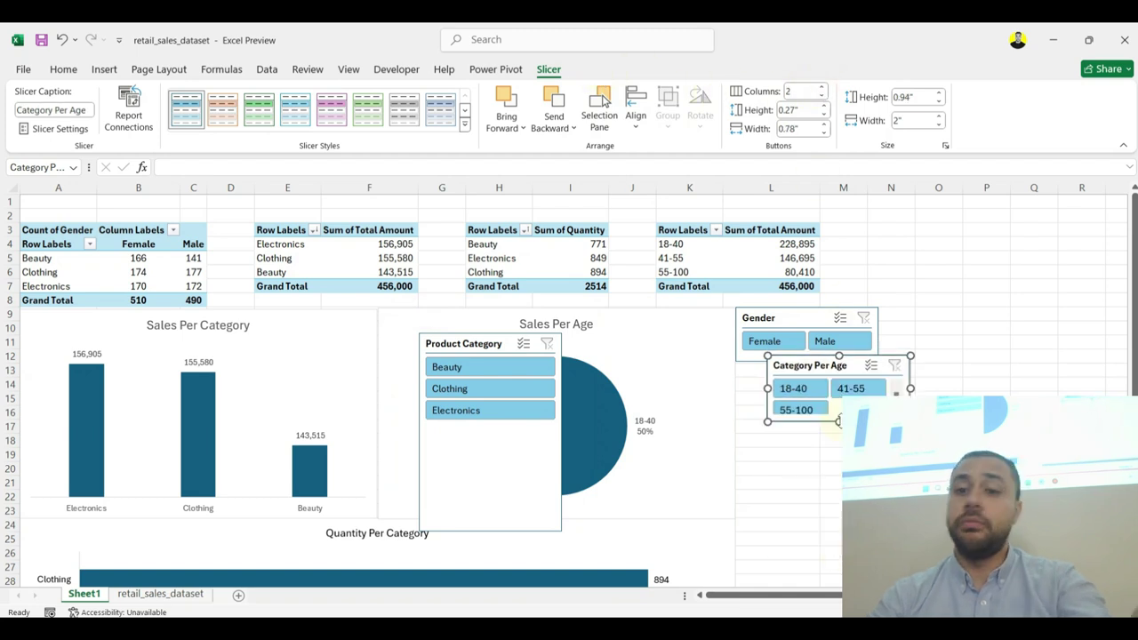
drag(816, 368, 788, 376)
drag(473, 343, 933, 317)
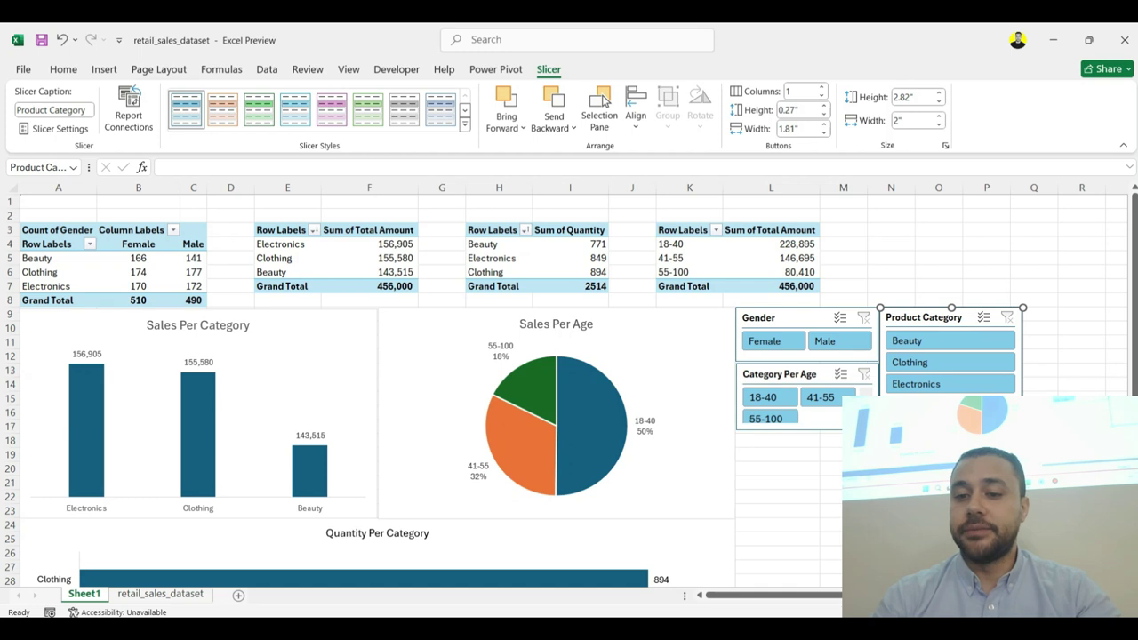
click(938, 483)
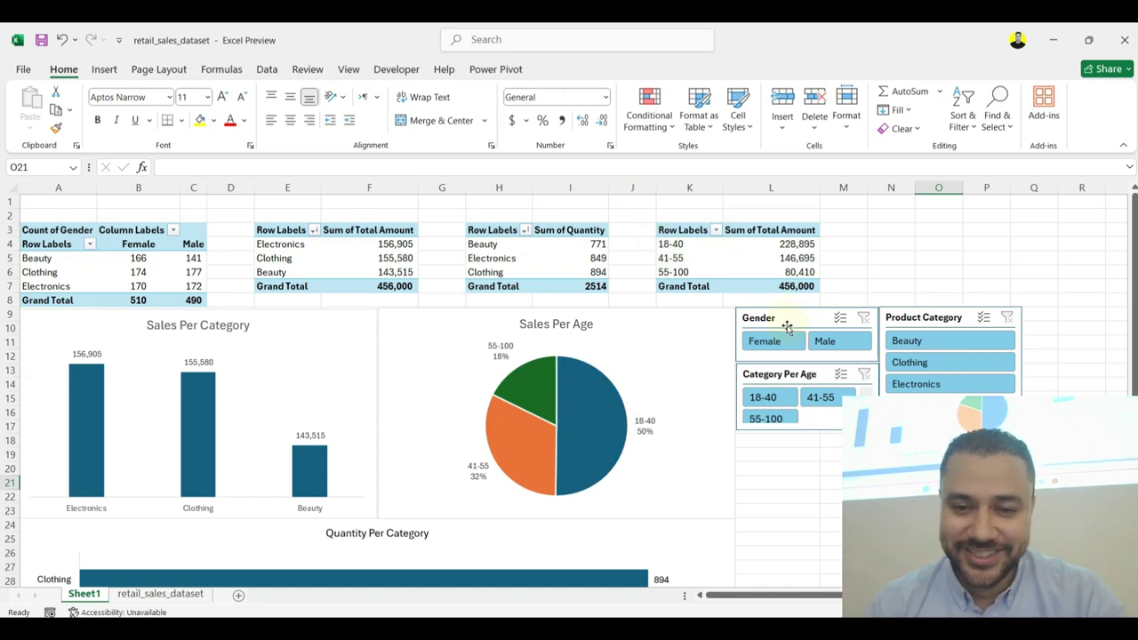
Step: Connect the Gender slicer to PivotTable5 and PivotTable7
click(787, 327)
click(128, 111)
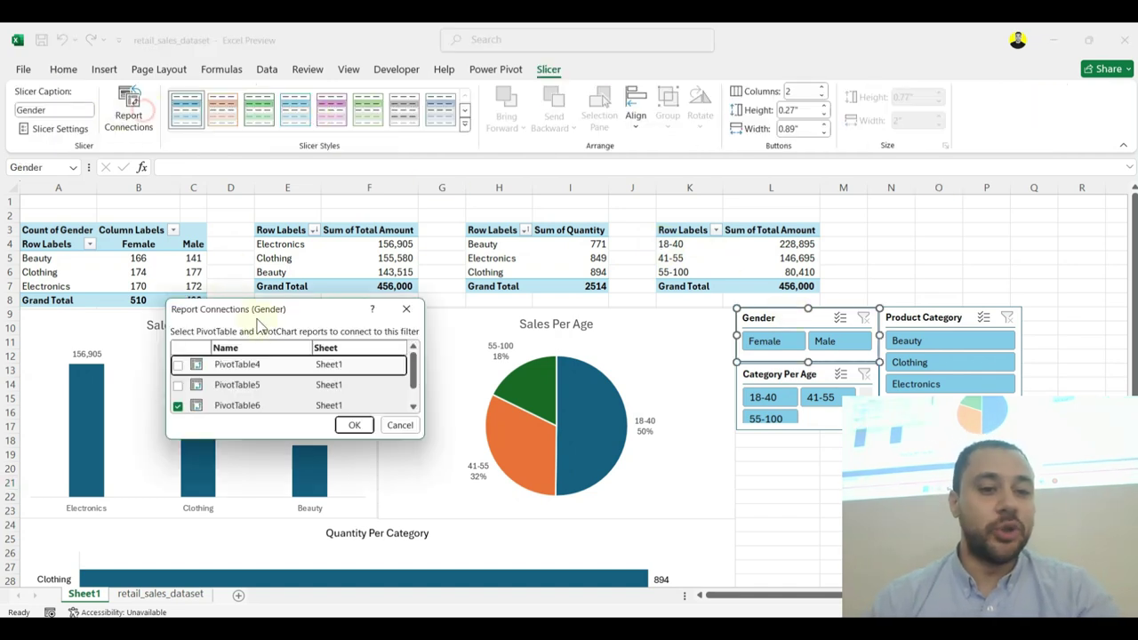
click(178, 385)
scroll(223, 399, down, 1)
click(179, 402)
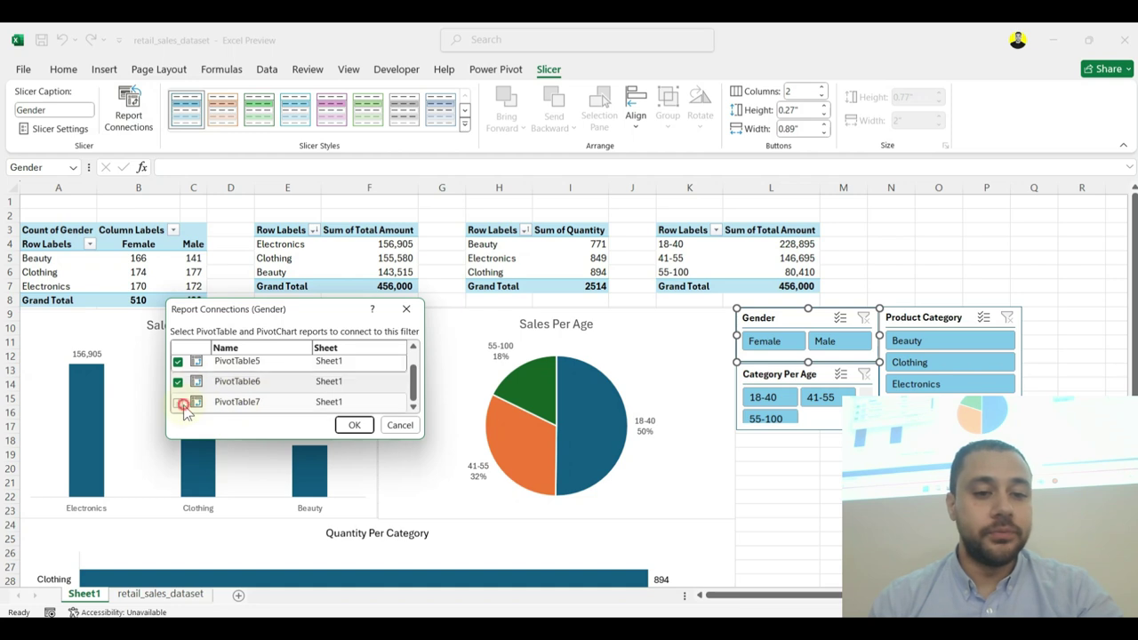
click(354, 425)
Step: Review the Product Category slicer's report connections without changes and inspect the Sales Per Category chart
click(920, 317)
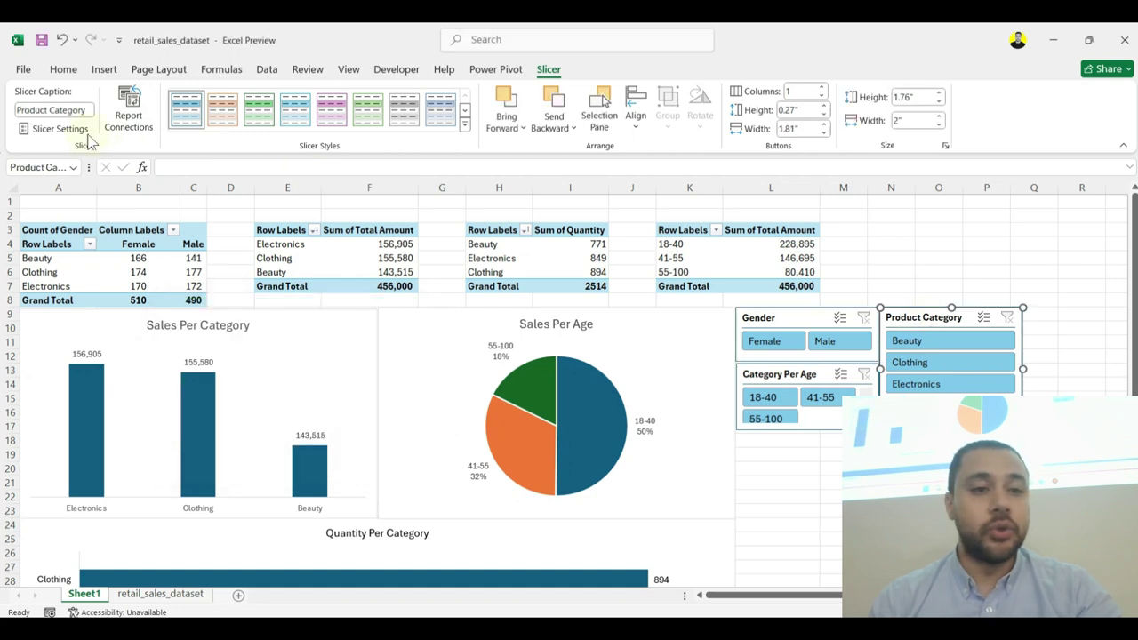
click(128, 111)
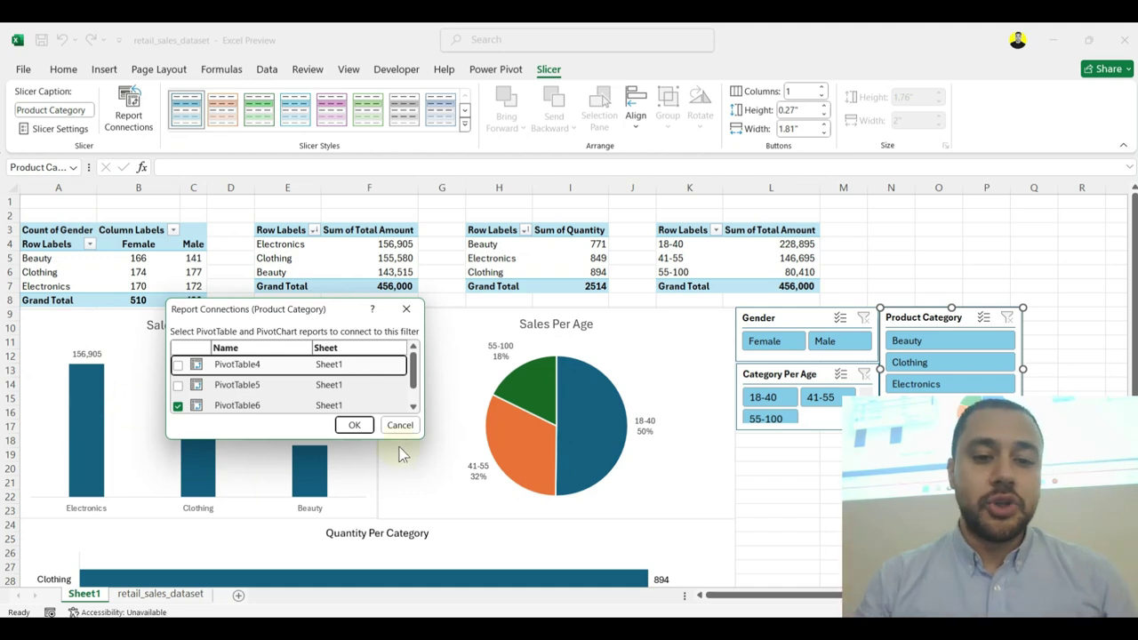
click(400, 425)
click(103, 395)
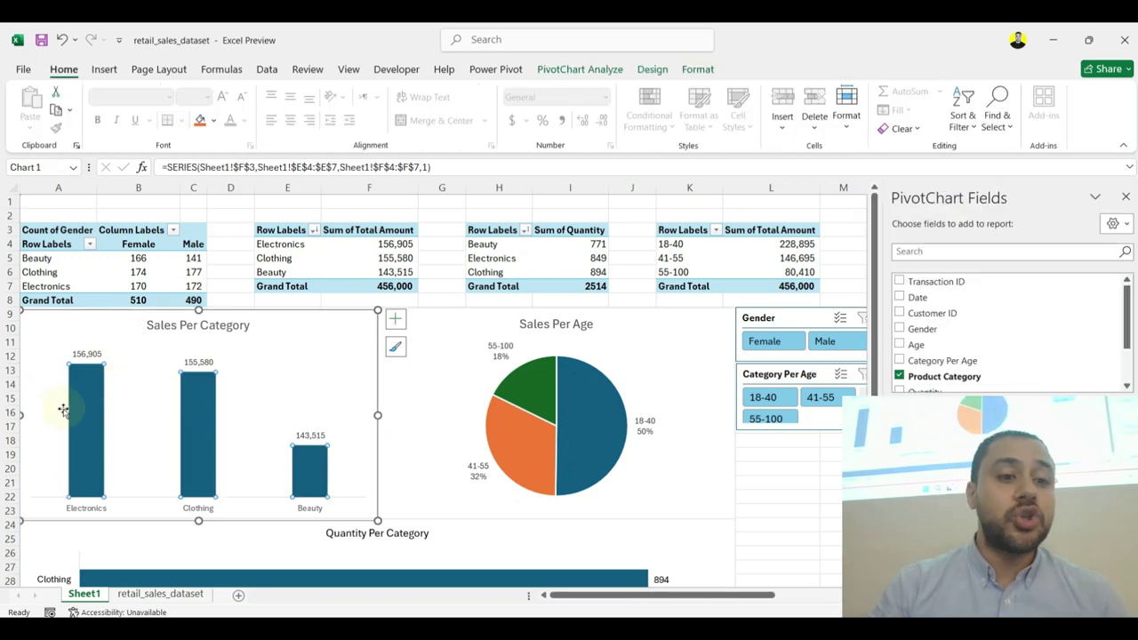
mouse_move(80, 435)
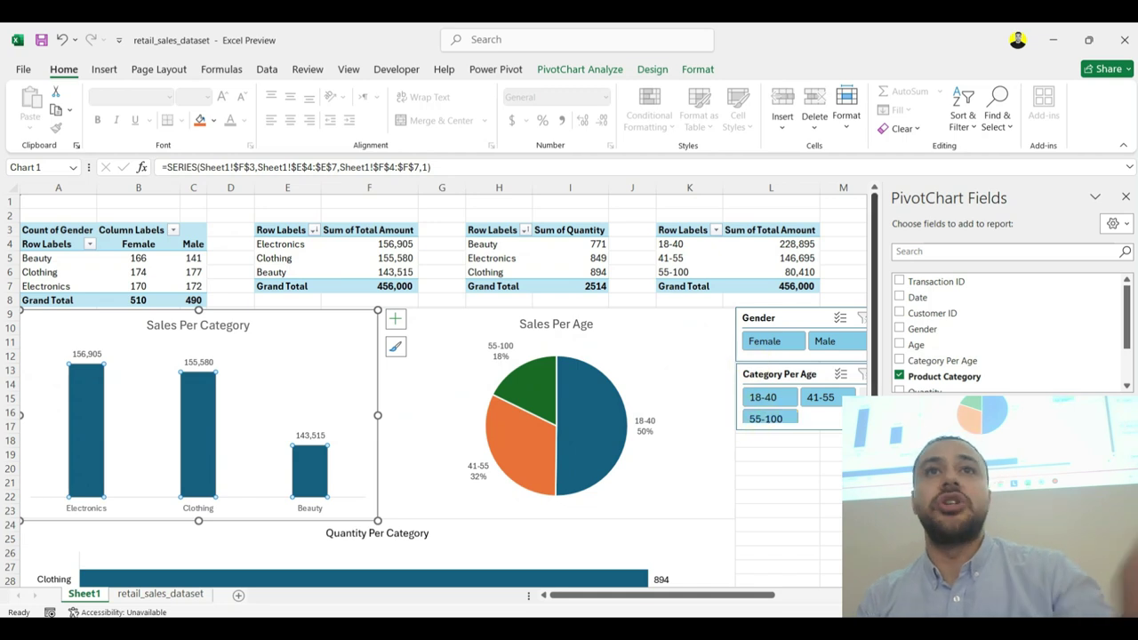
scroll(445, 391, right, 3)
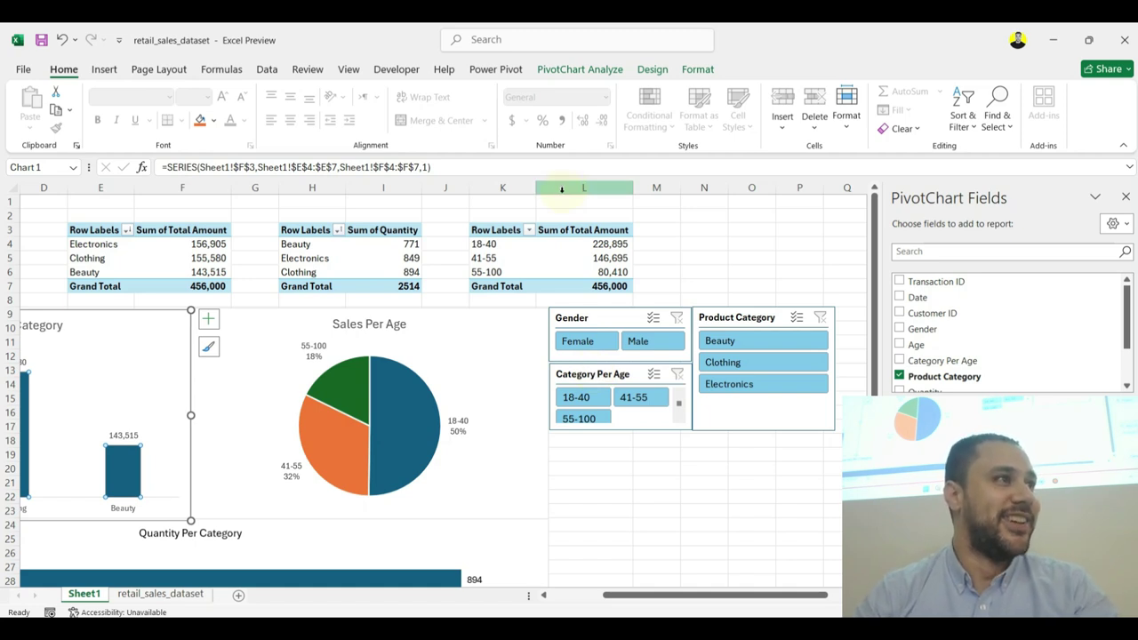
key(Escape)
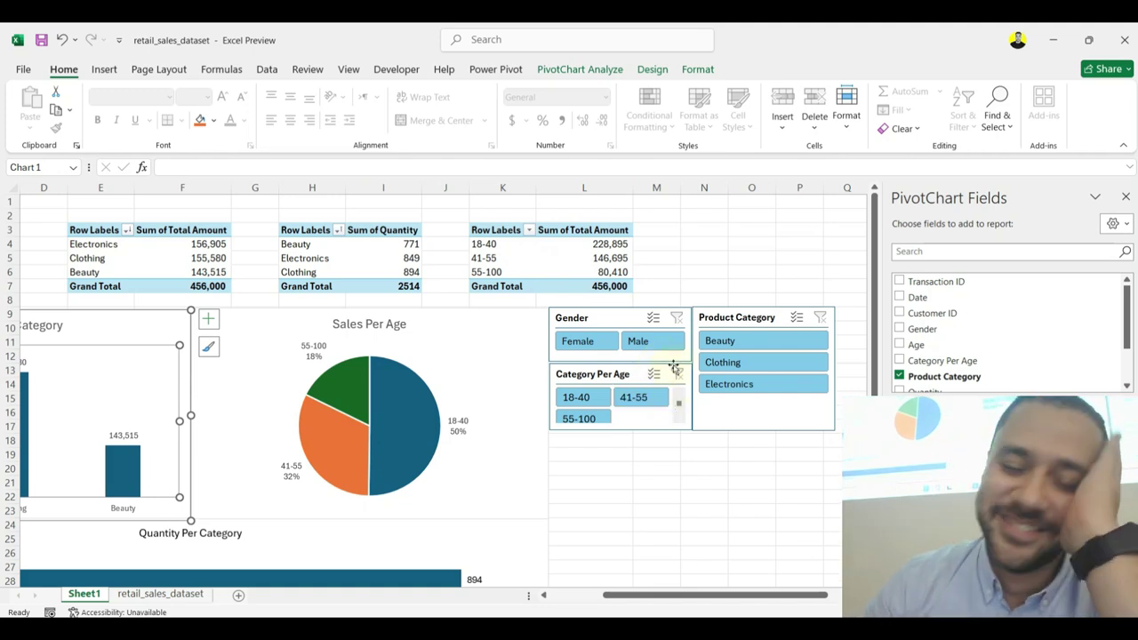
Step: Connect the Product Category slicer to PivotTable4, PivotTable5 and PivotTable7
click(702, 316)
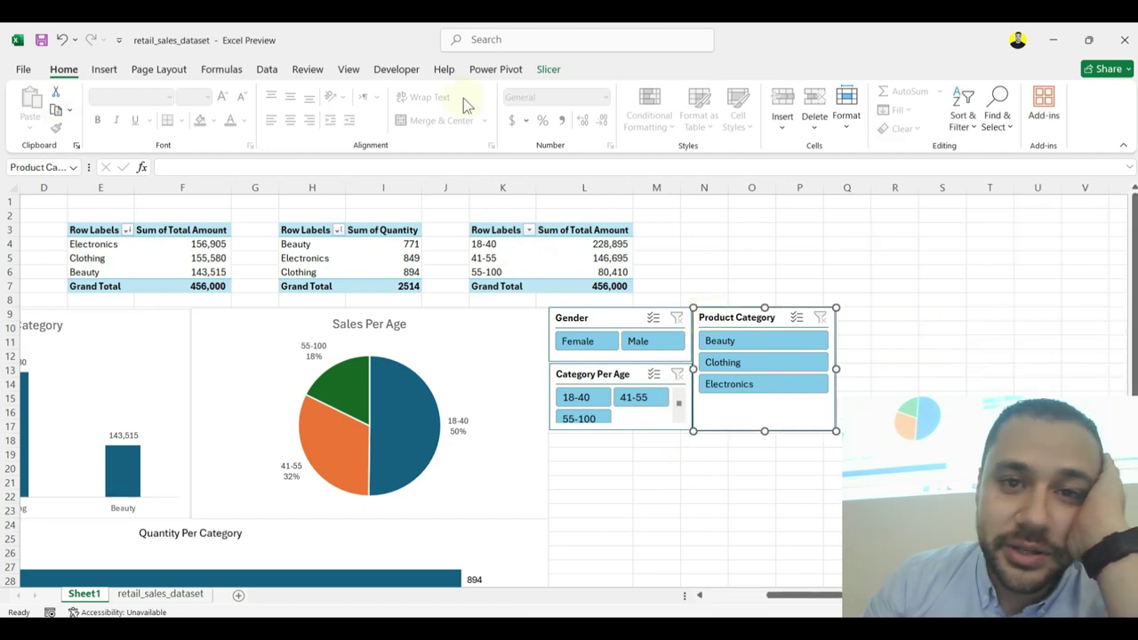
click(548, 70)
click(128, 111)
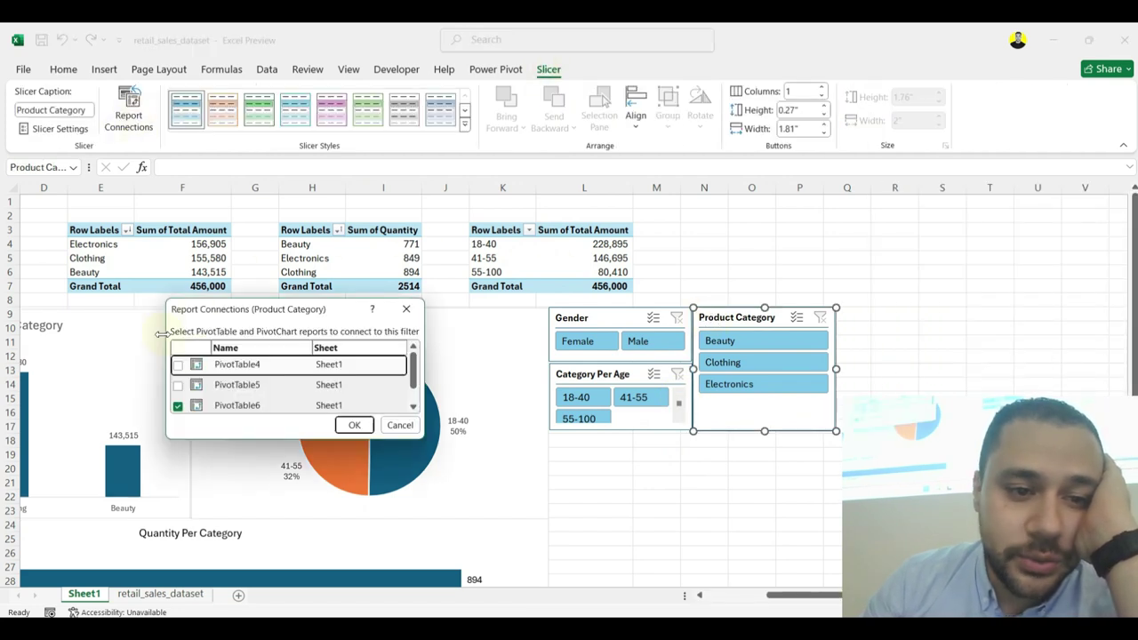
click(177, 364)
click(178, 385)
scroll(267, 391, down, 1)
click(177, 402)
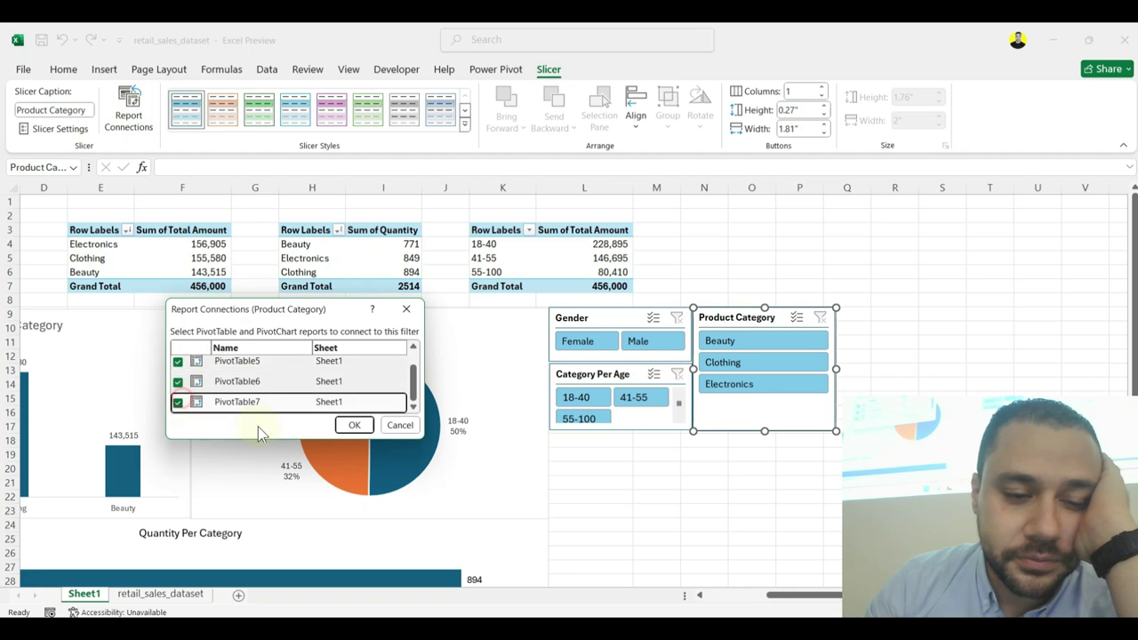
click(348, 426)
Step: Connect the Category Per Age slicer to PivotTable4, PivotTable5 and PivotTable7
click(623, 374)
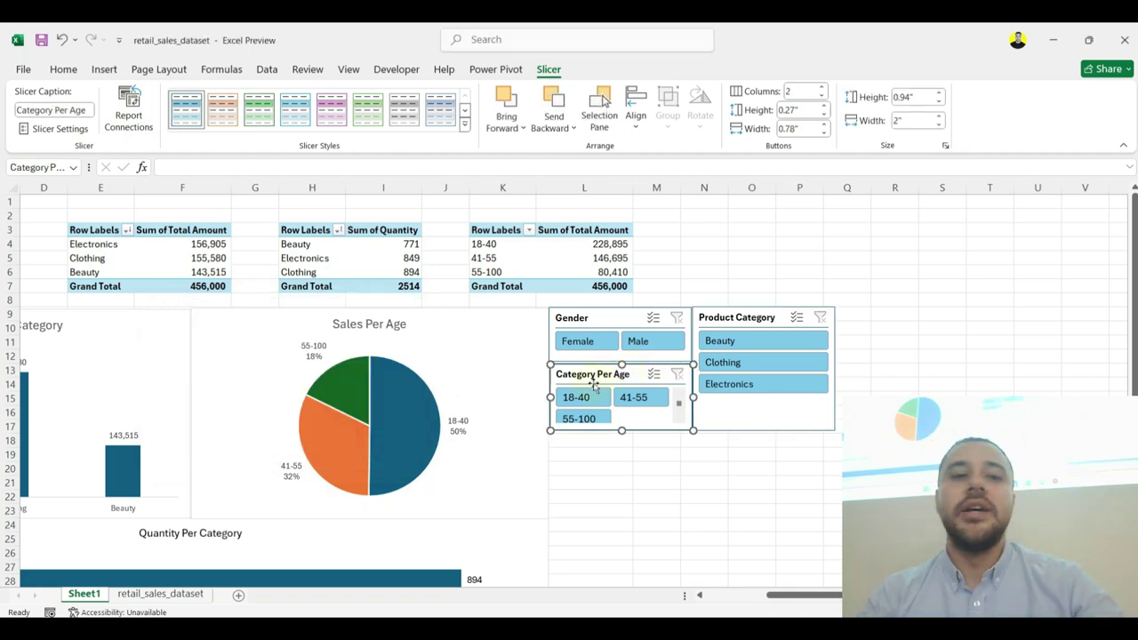
click(128, 107)
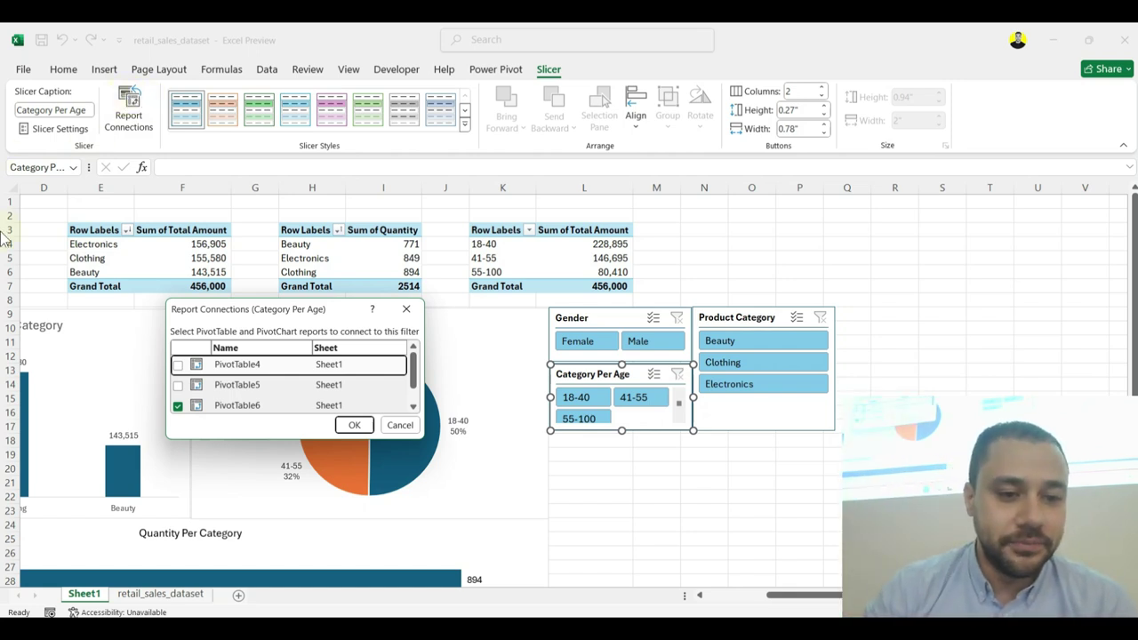
click(177, 364)
click(178, 385)
scroll(190, 400, down, 1)
click(178, 403)
click(354, 425)
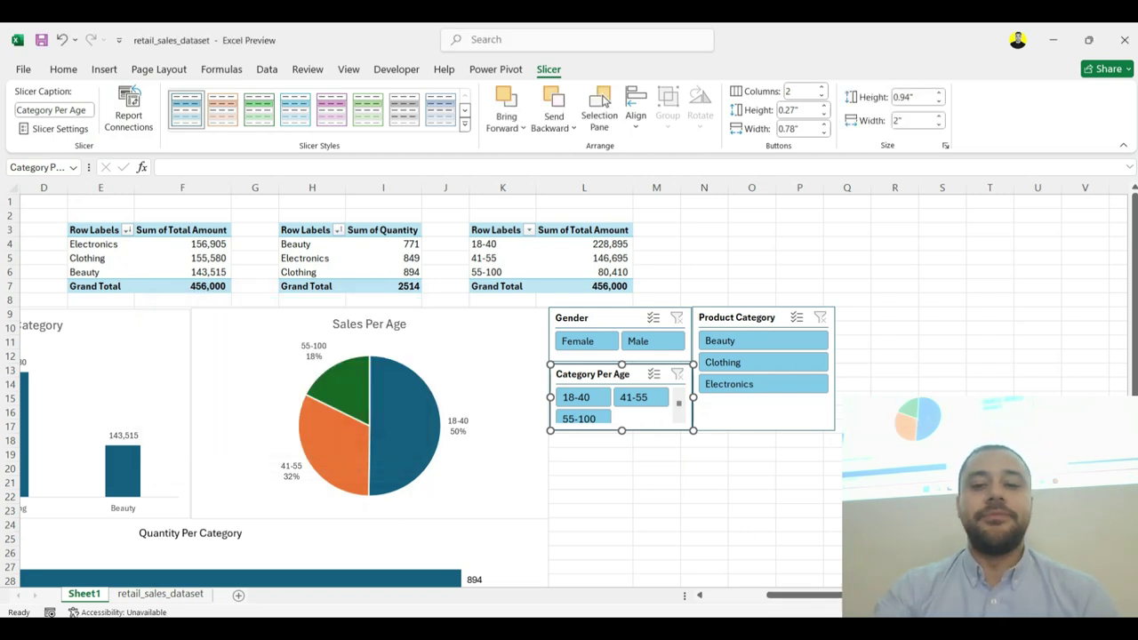
drag(795, 595, 685, 596)
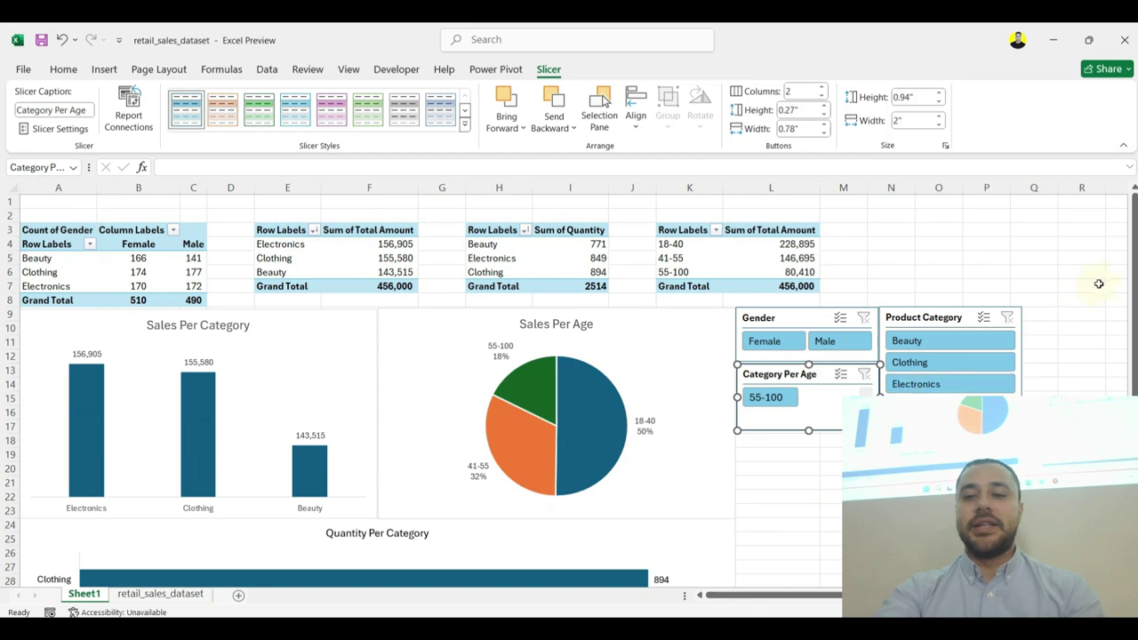
Step: Move the Product Category, Gender and Category Per Age slicers together further right
scroll(1099, 284, down, 2)
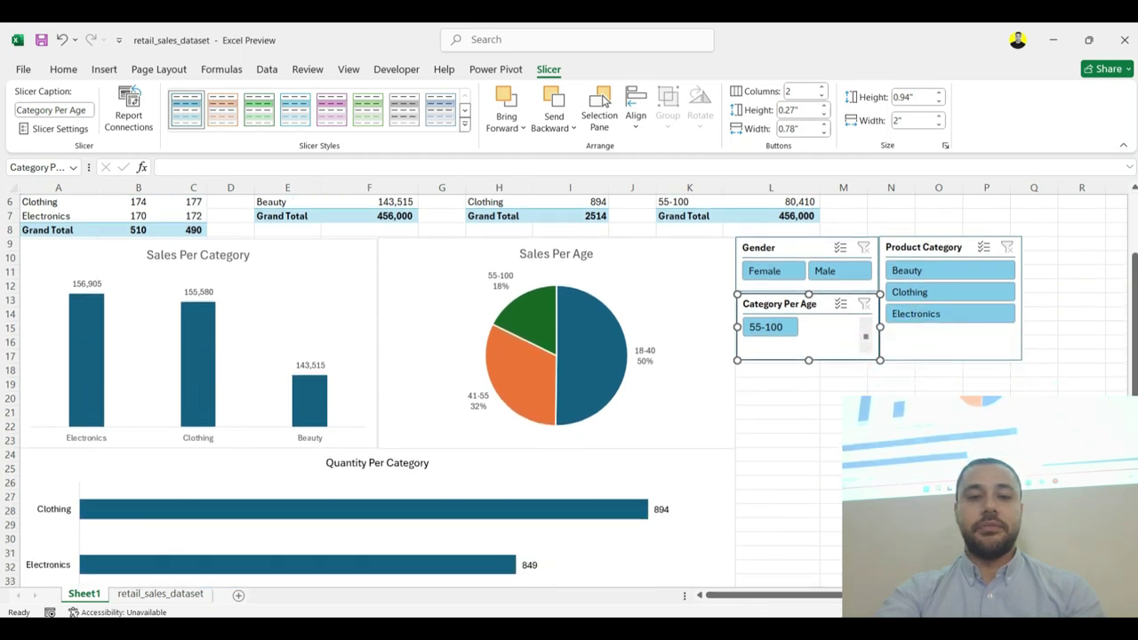
scroll(569, 391, down, 1)
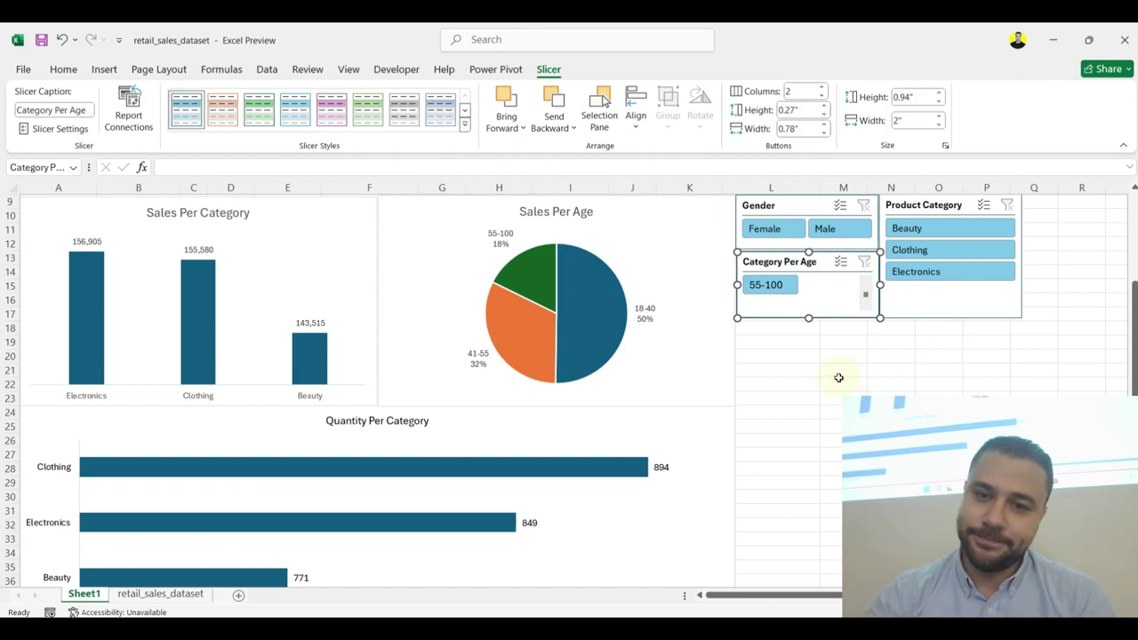
click(1079, 347)
scroll(1102, 356, up, 3)
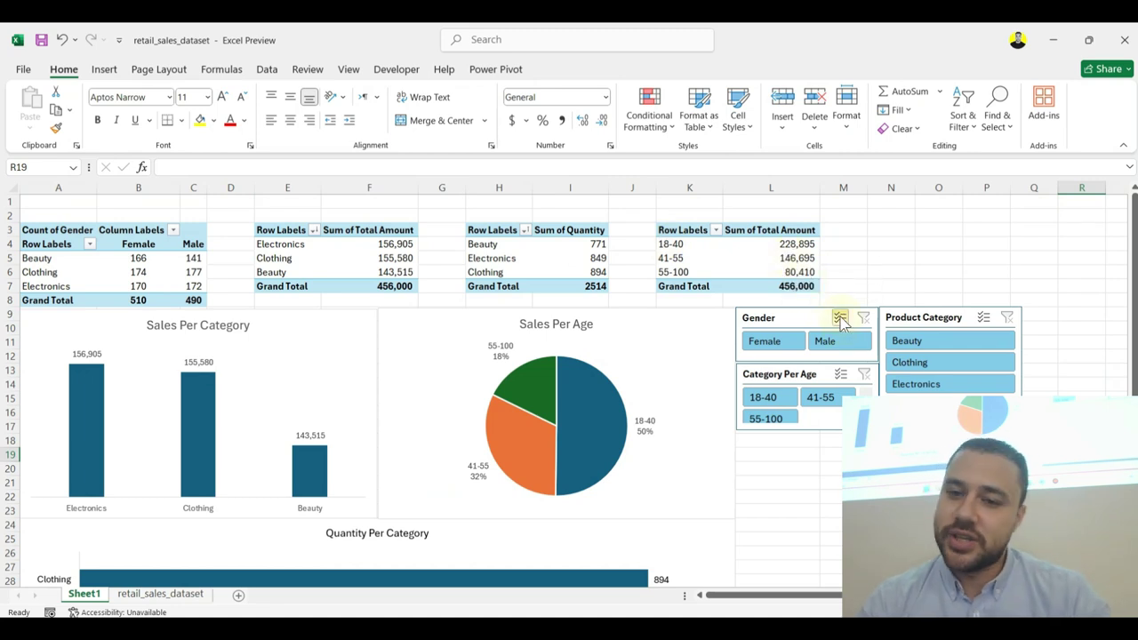
click(933, 325)
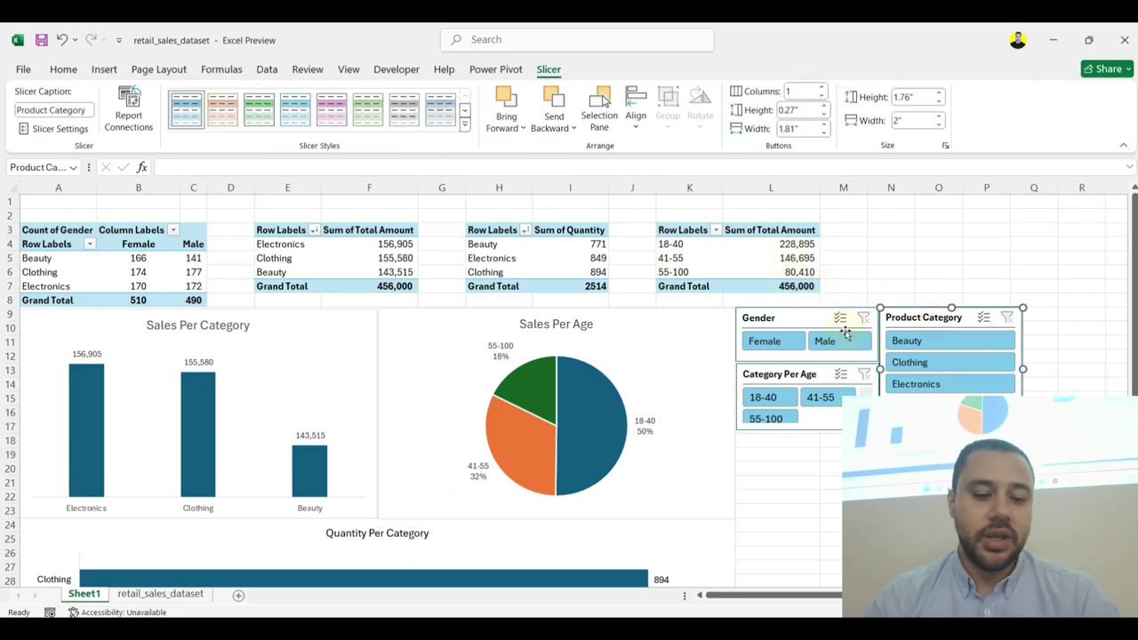
ctrl+click(797, 322)
ctrl+click(794, 374)
drag(793, 374, 958, 377)
Step: Switch to the retail_sales_dataset sheet and pick a cell in the sales data
click(842, 272)
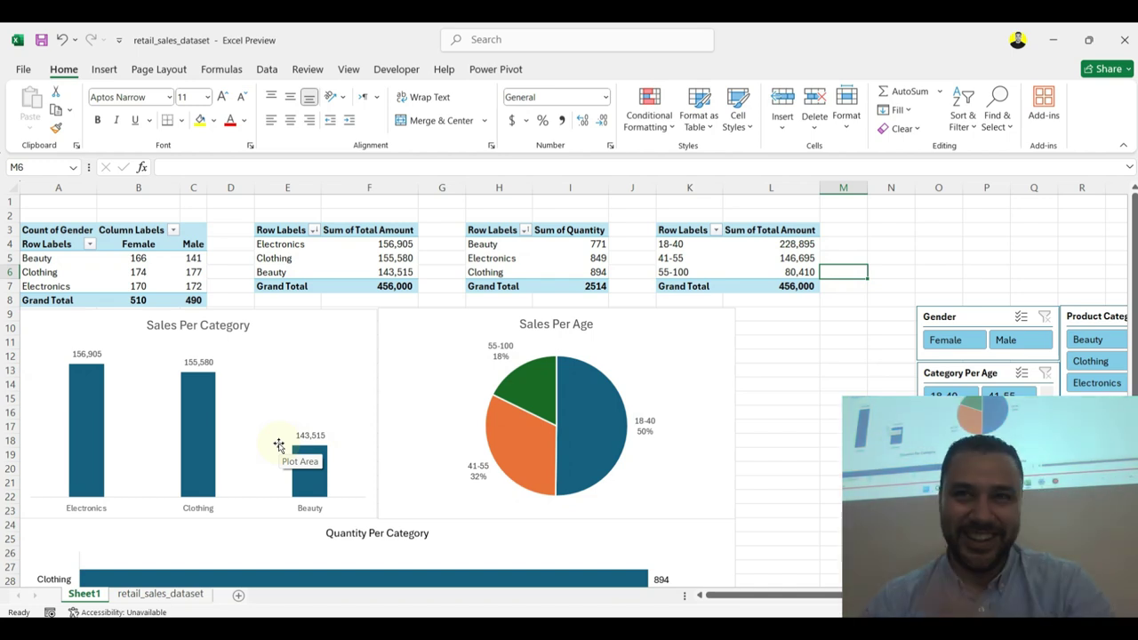
click(167, 596)
click(284, 320)
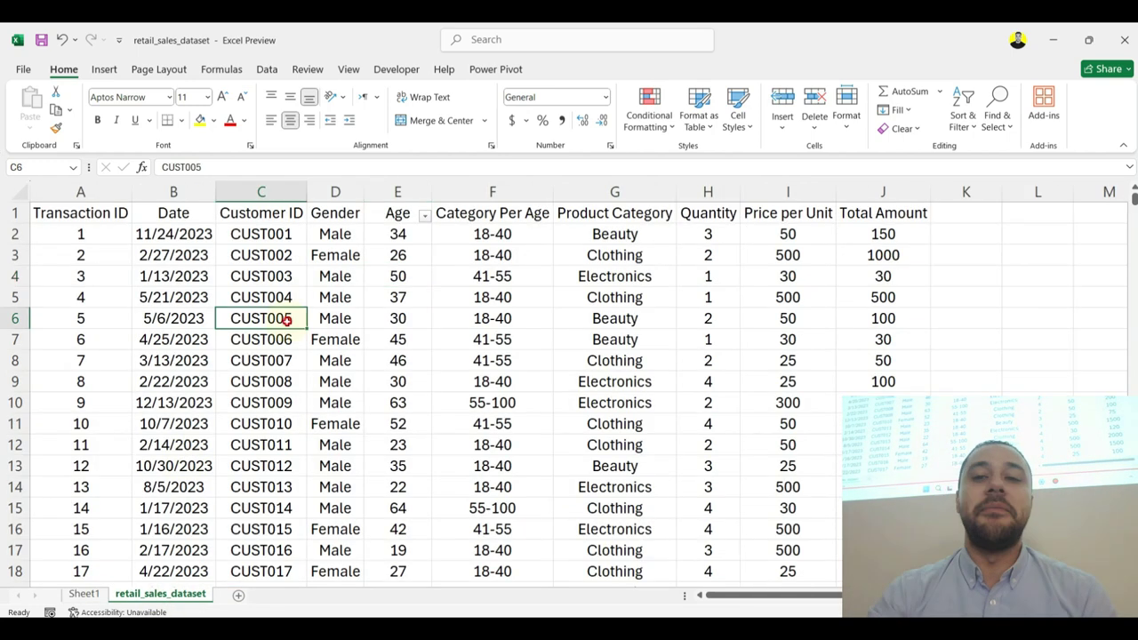
Step: Create a PivotTable at Sheet1!N4 summing Total Amount from the sales data
click(104, 68)
click(40, 109)
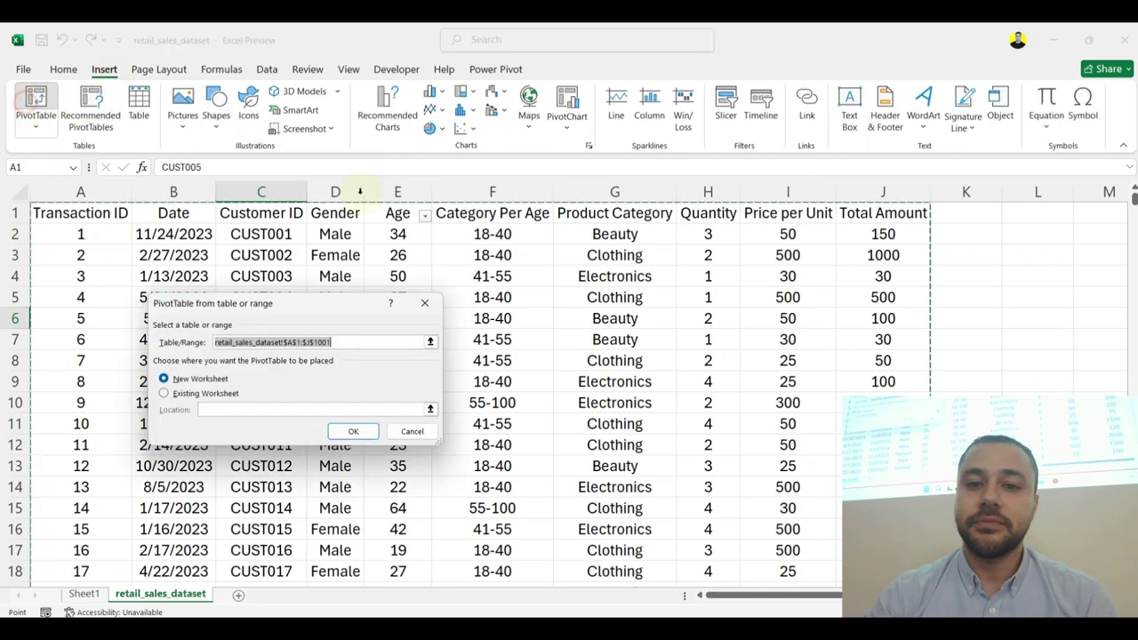
click(213, 394)
click(84, 594)
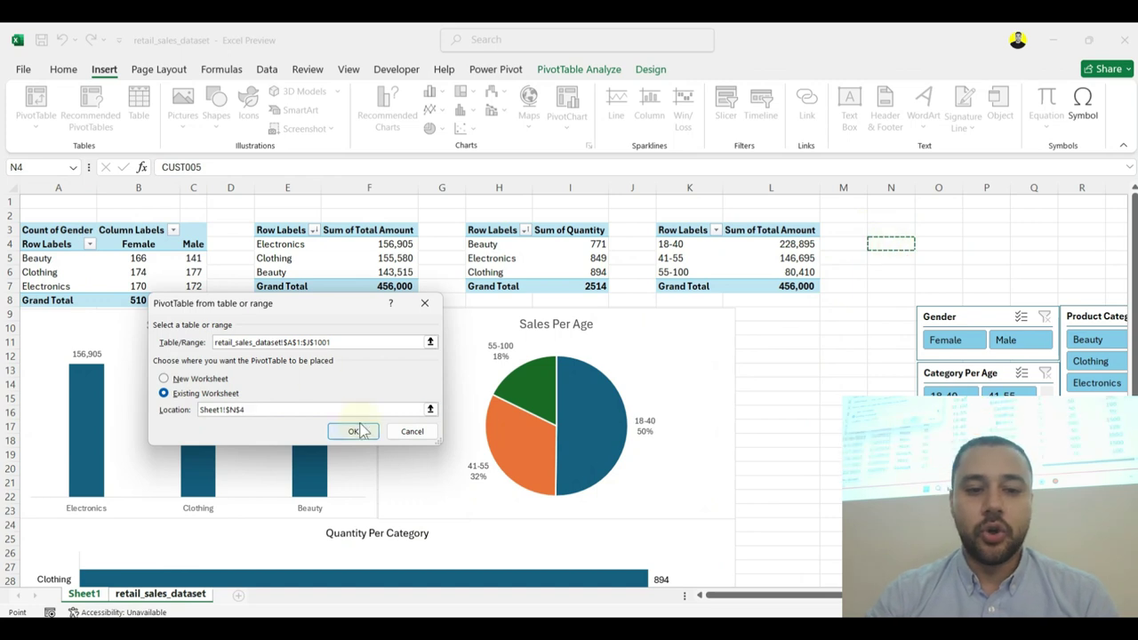
click(353, 431)
scroll(971, 367, down, 2)
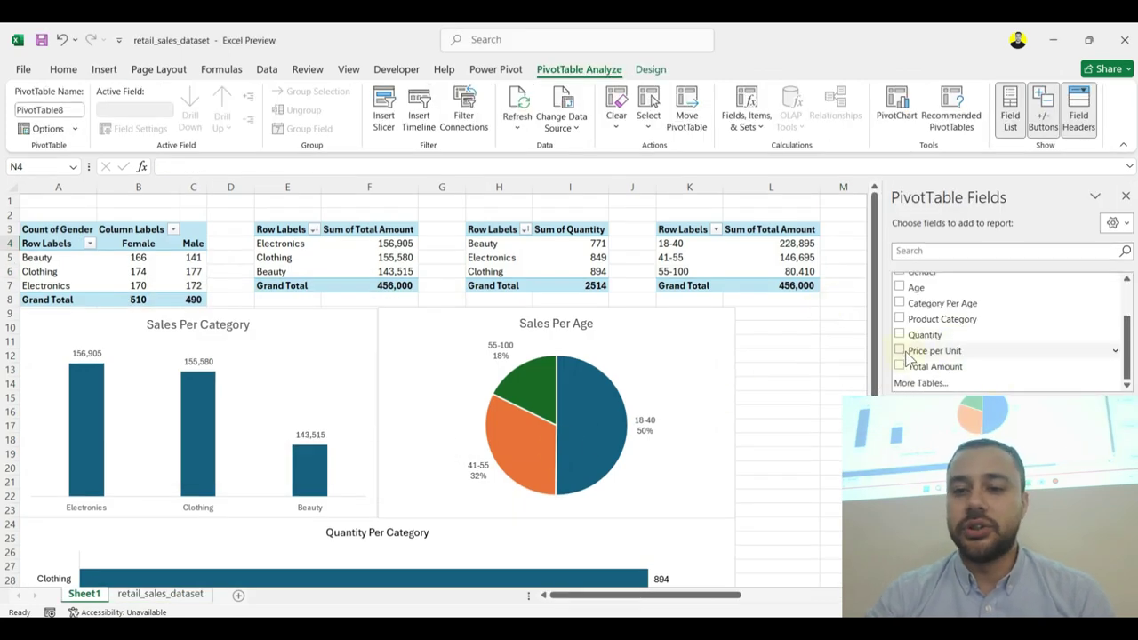
click(935, 367)
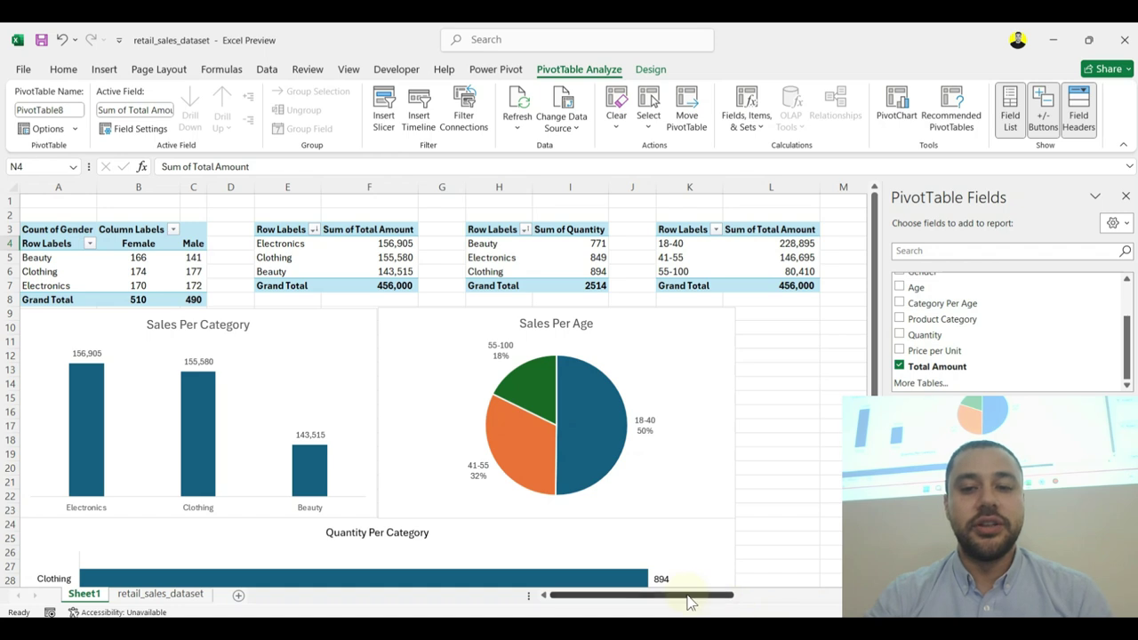
drag(724, 595, 838, 595)
Step: Apply Comma Style to the Sum of Total Amount value (456,000)
click(402, 258)
click(63, 70)
click(560, 120)
Step: Drop the total's decimals and draw a rectangle beside the Sales Per Age pie chart
click(602, 121)
click(602, 121)
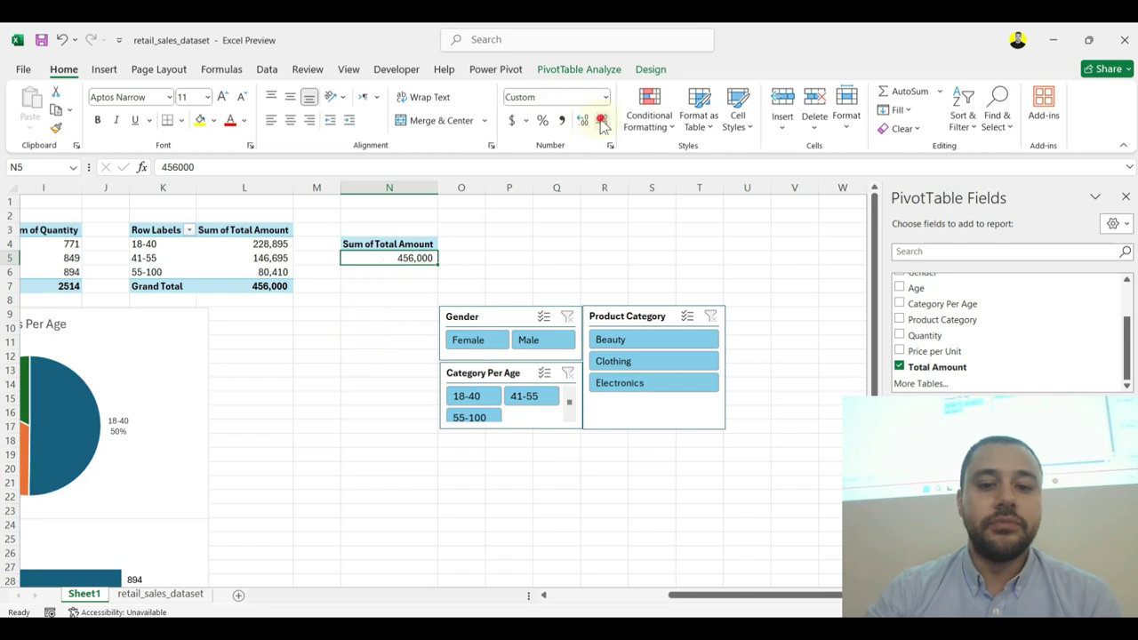
drag(760, 595, 706, 604)
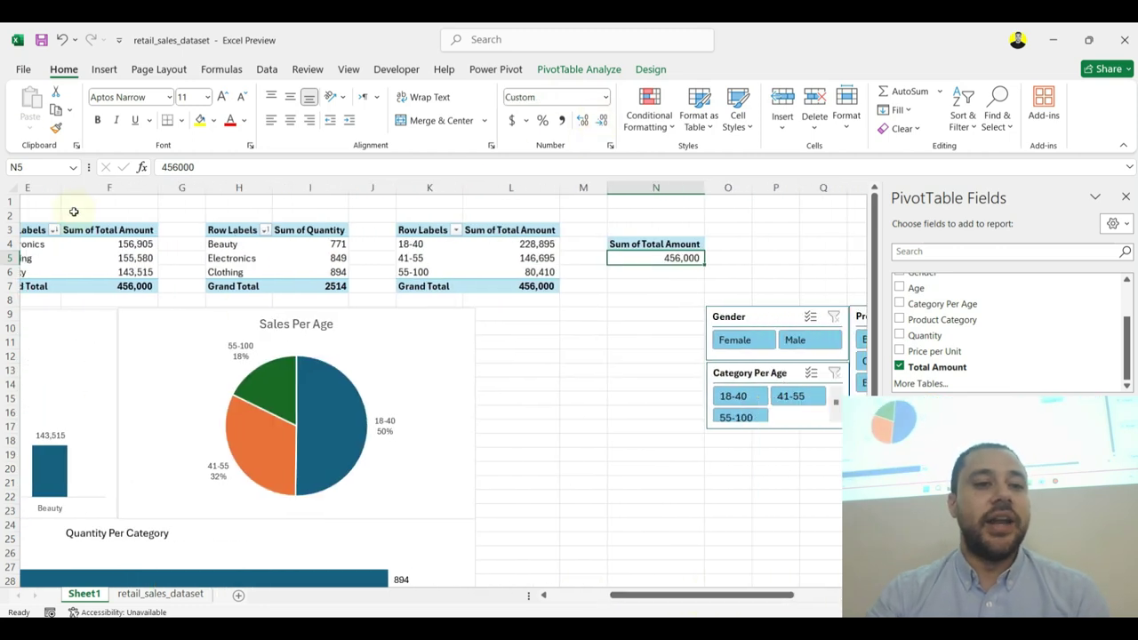
click(104, 70)
click(216, 105)
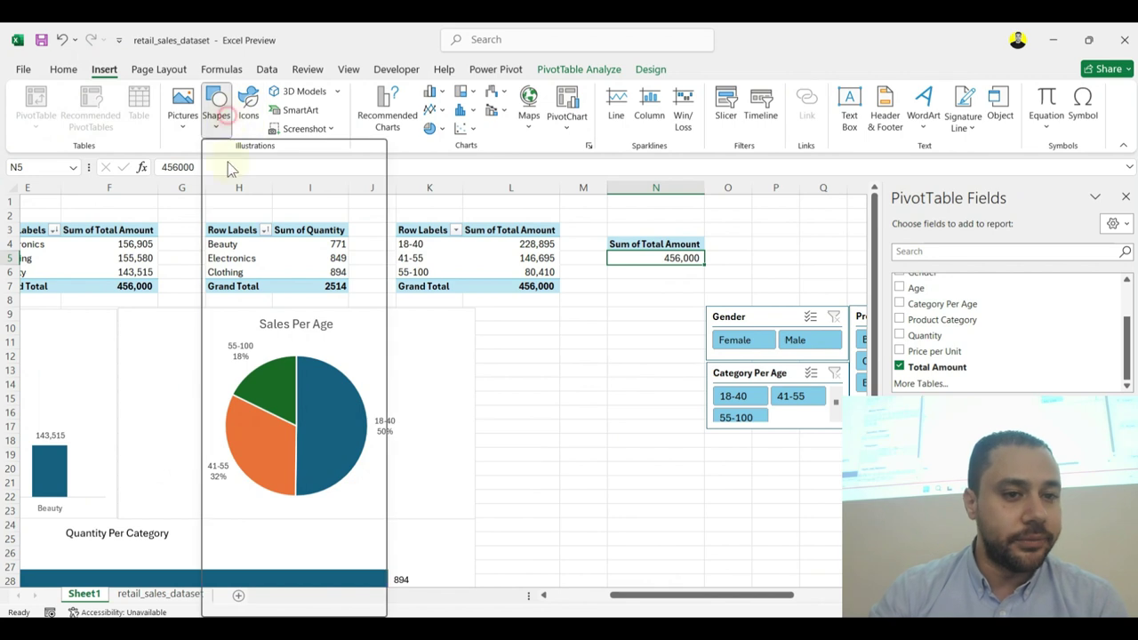
click(252, 183)
drag(480, 310, 636, 396)
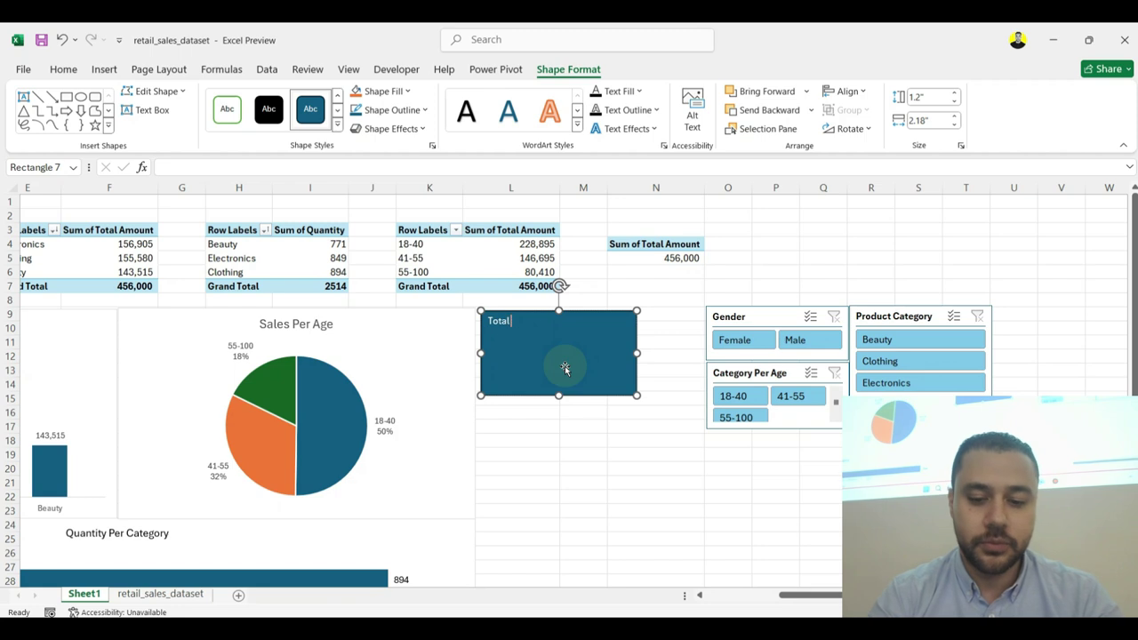
Step: Make the rectangle read 'Total Amount', centred, in 24-point text
click(564, 367)
click(573, 355)
click(64, 69)
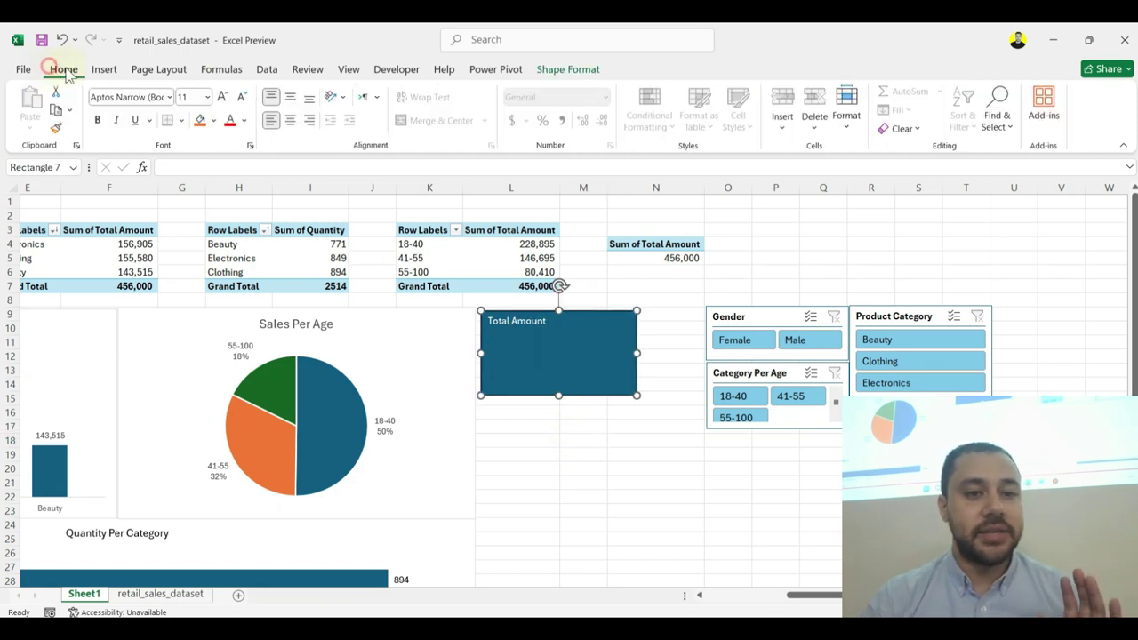
click(291, 121)
click(221, 96)
click(221, 96)
click(221, 96)
click(221, 96)
click(222, 96)
click(221, 96)
click(221, 96)
Step: Draw an empty text box inside the Total Amount rectangle
click(557, 414)
click(553, 378)
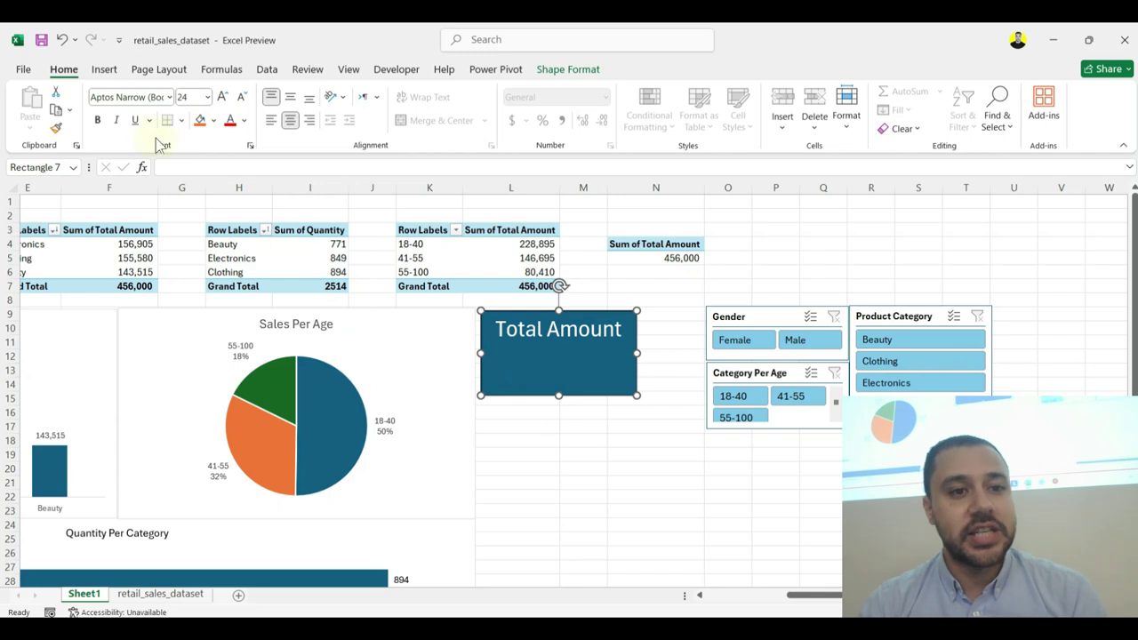
click(110, 69)
click(849, 106)
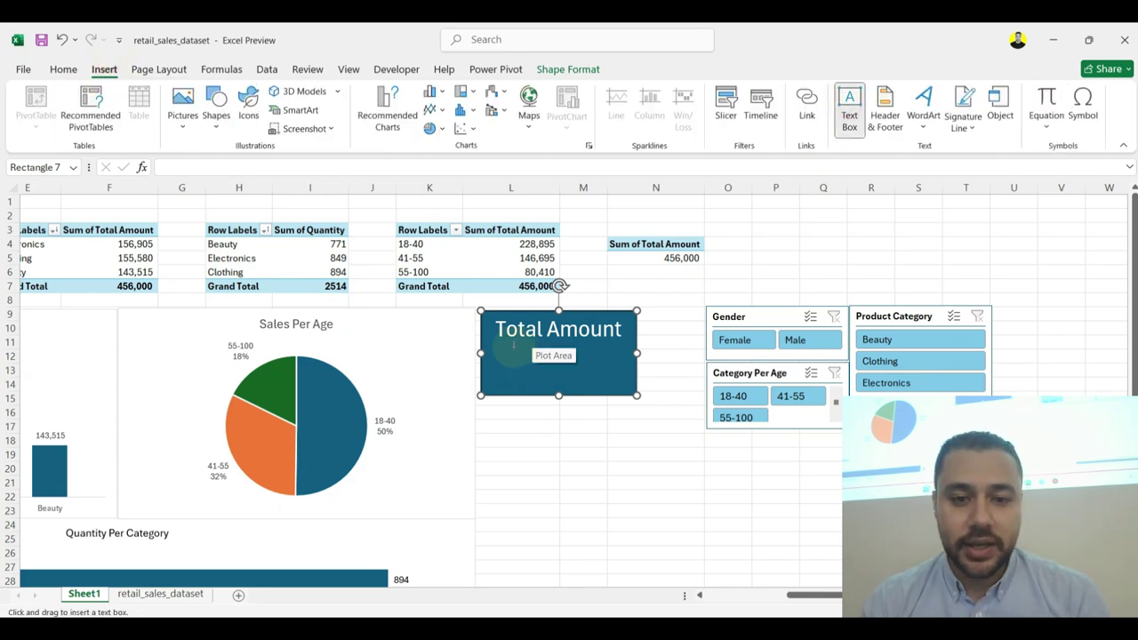
drag(500, 351, 621, 386)
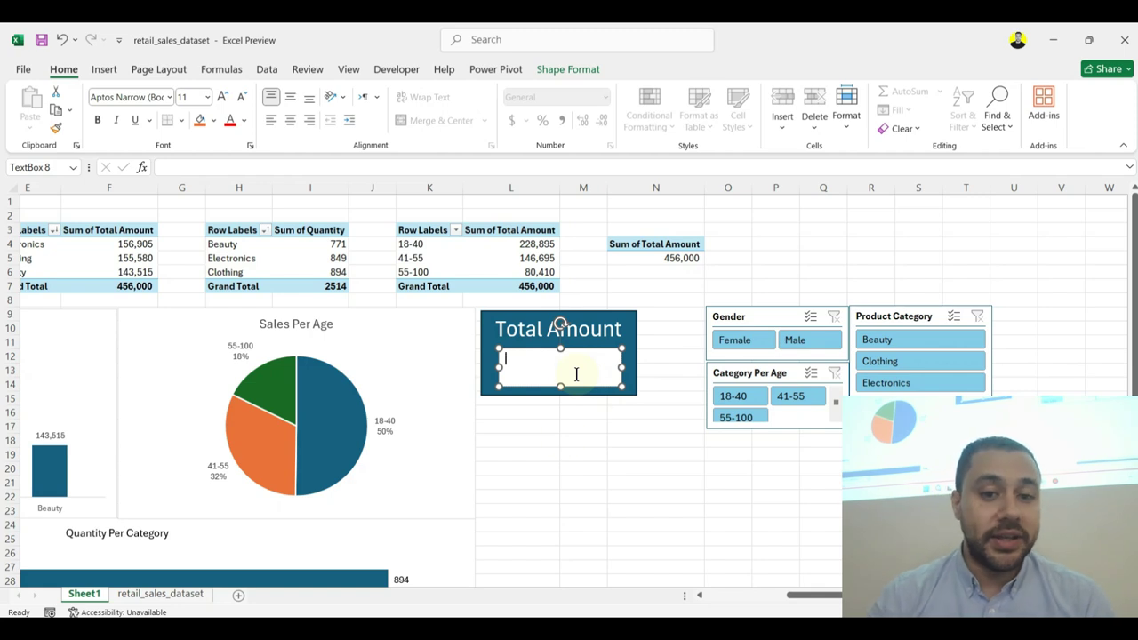
Step: Link the text box to cell $N$5 so it shows the total amount
click(556, 471)
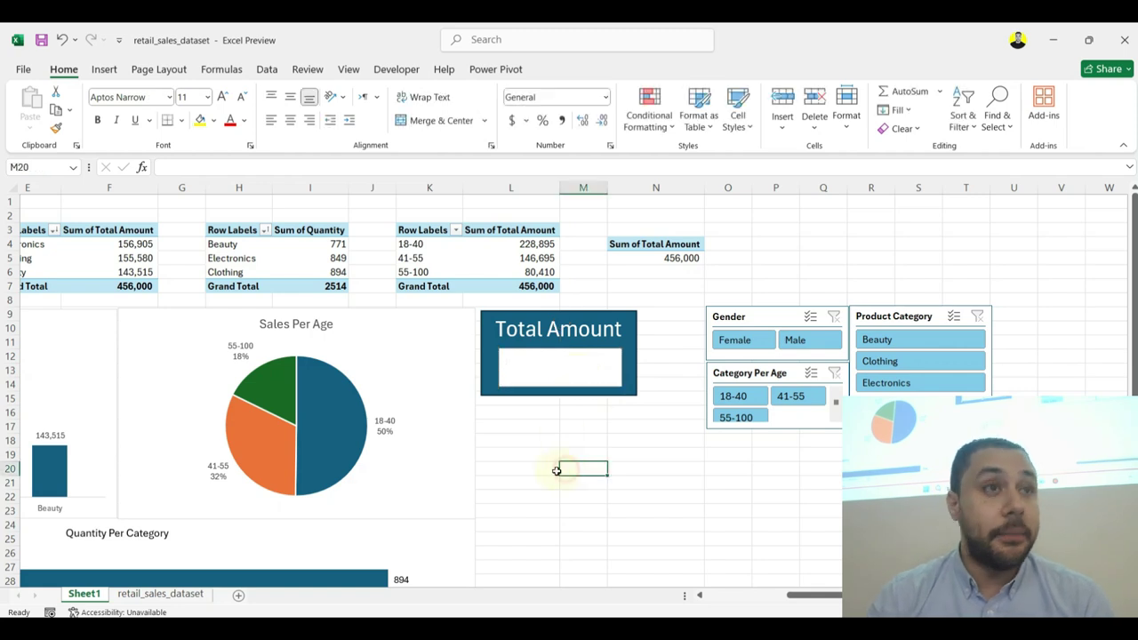
click(616, 363)
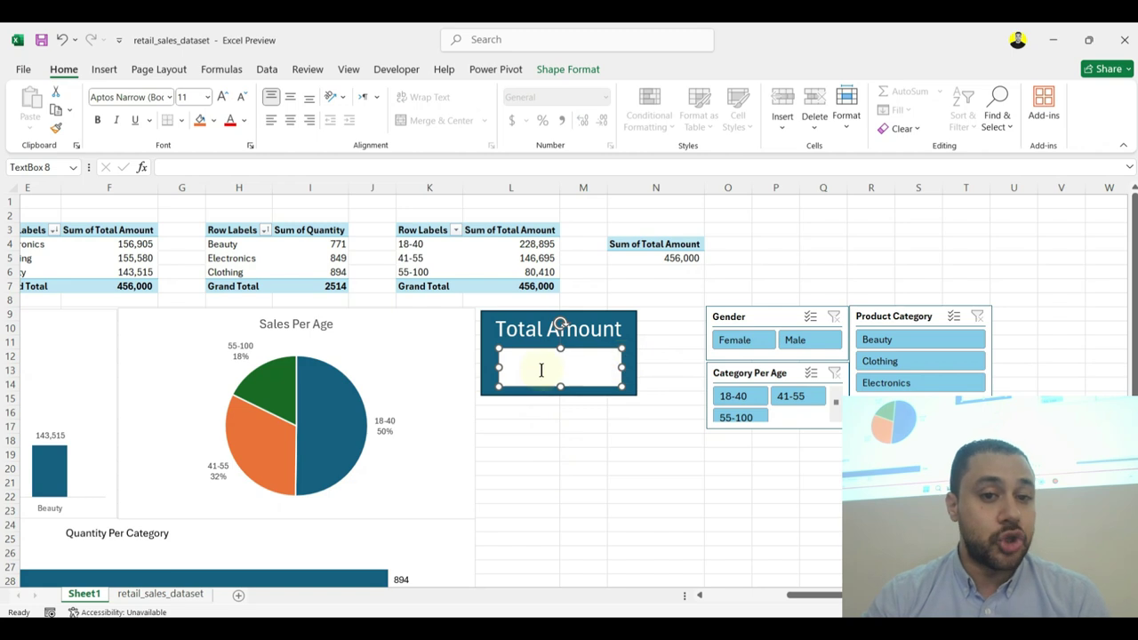
click(203, 169)
text(=)
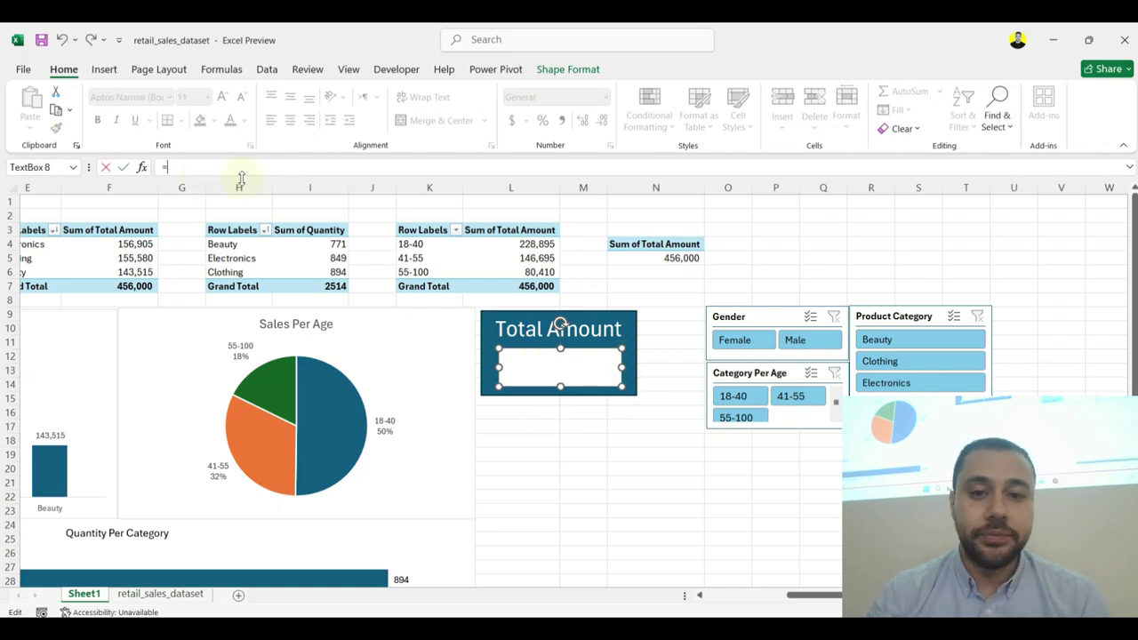
click(665, 259)
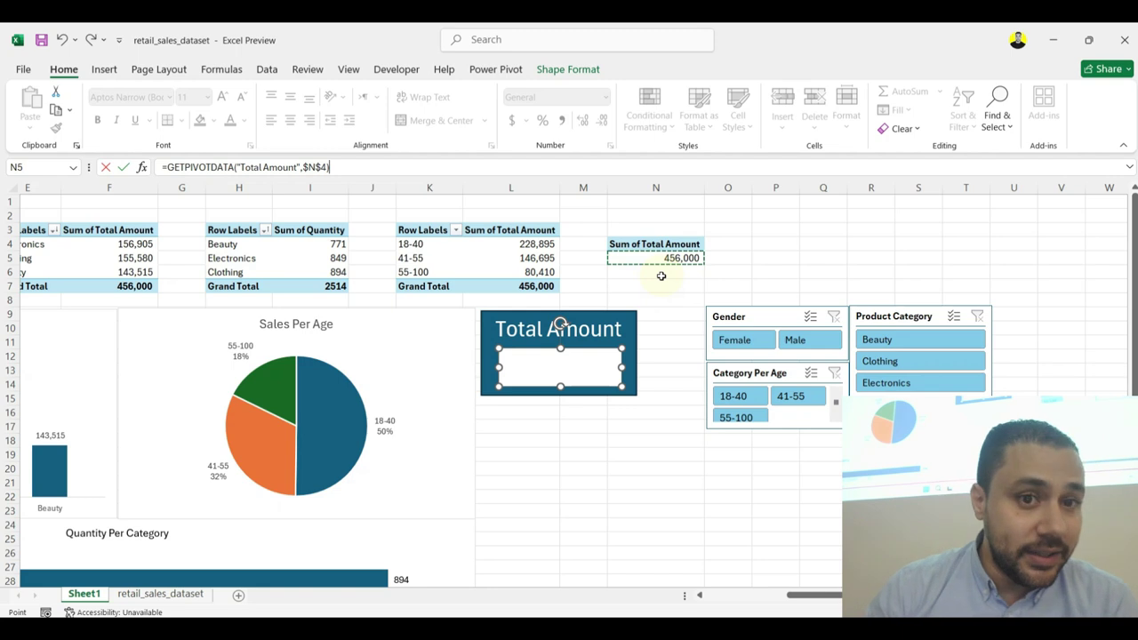
click(661, 277)
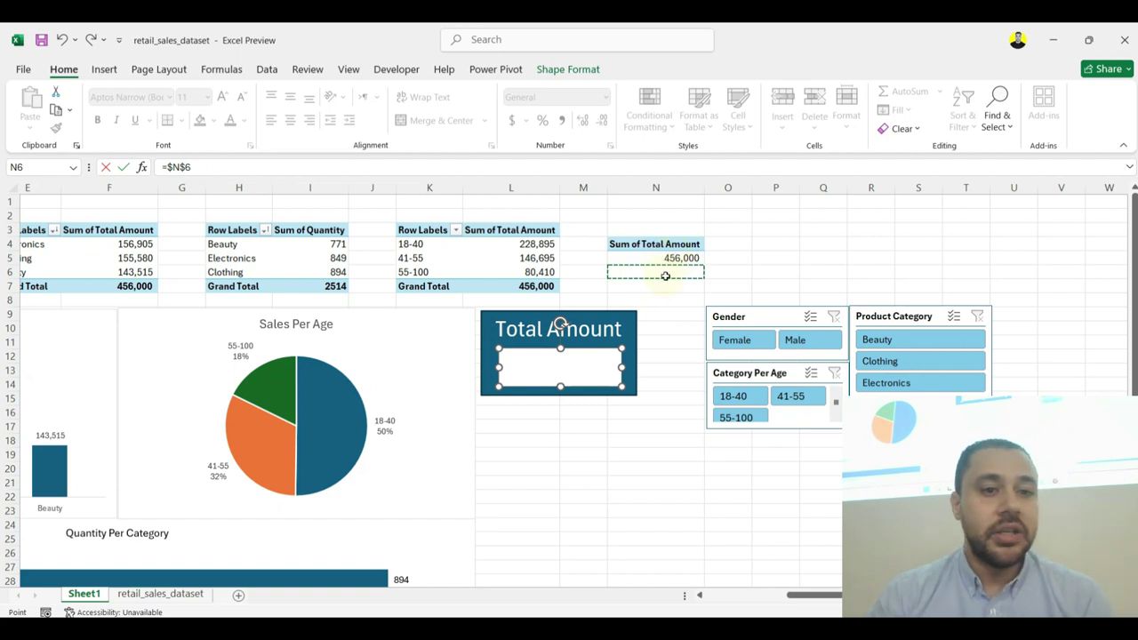
click(210, 167)
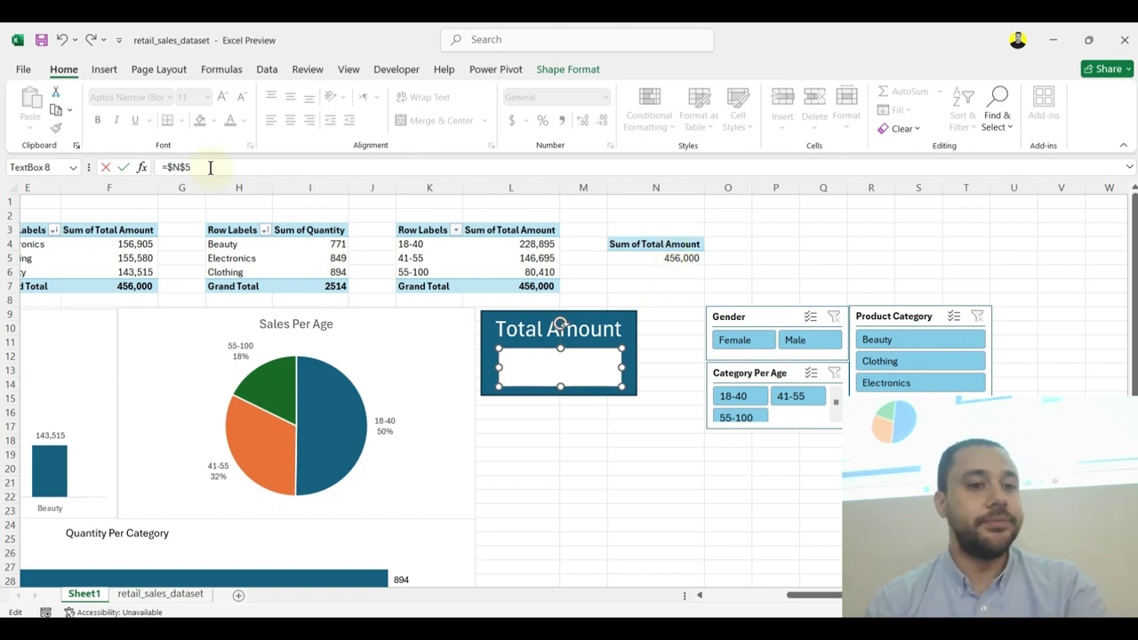
key(Return)
Step: Centre the linked 456,000 horizontally and vertically and enlarge its font
click(586, 437)
click(534, 378)
click(289, 120)
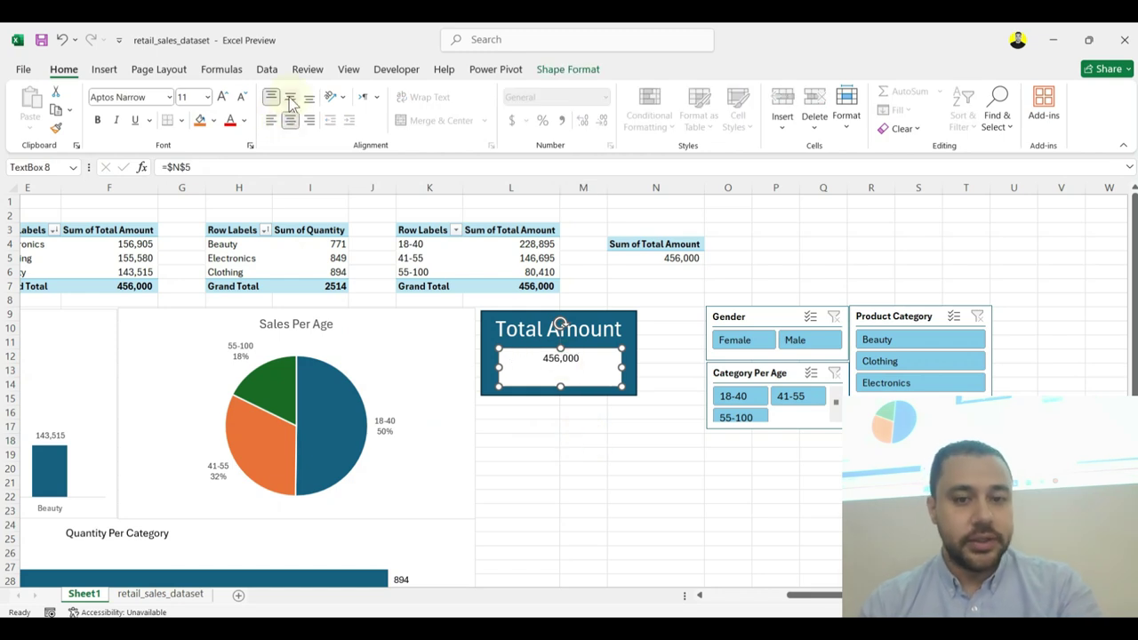
click(291, 98)
click(222, 96)
click(222, 96)
click(222, 96)
click(223, 96)
click(223, 96)
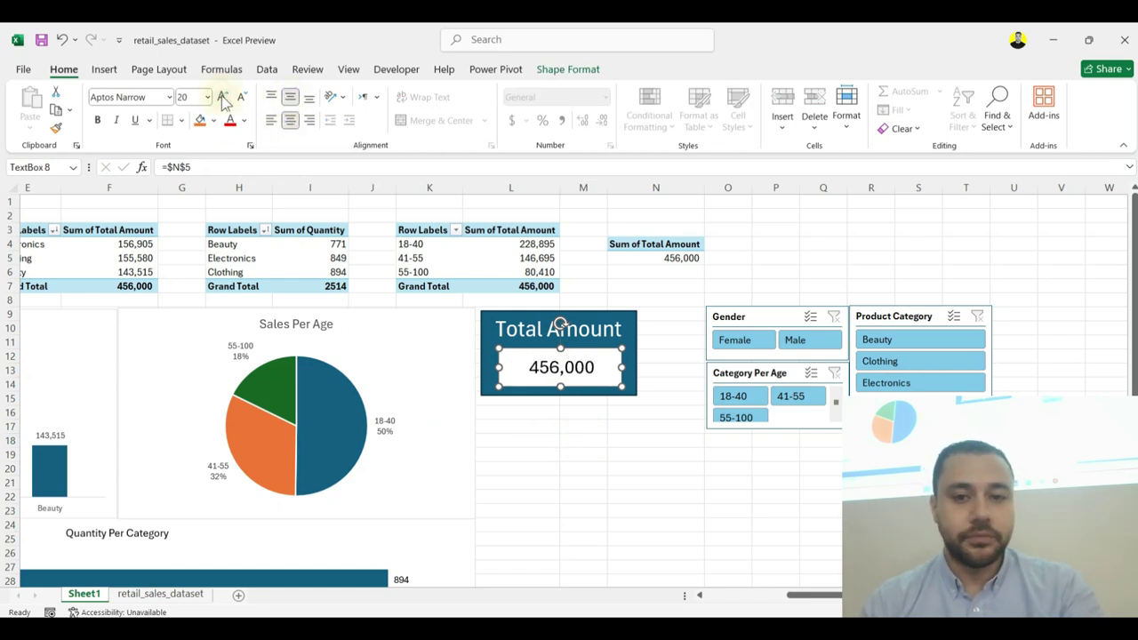
click(680, 413)
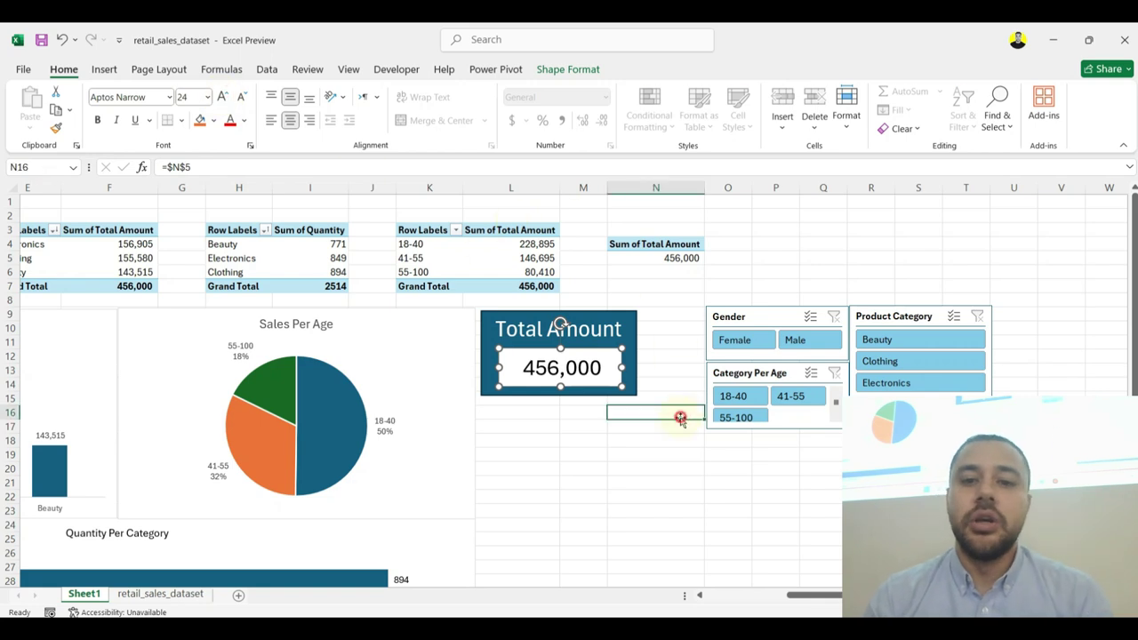
click(747, 320)
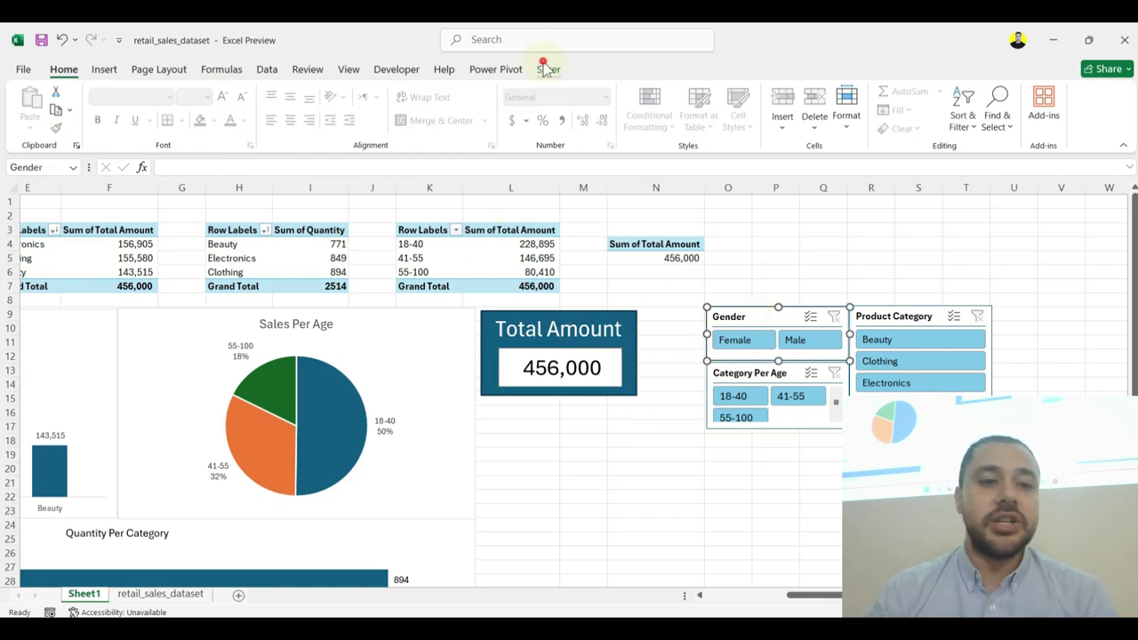
Step: Connect the Gender slicer to PivotTable8
click(548, 68)
click(128, 107)
scroll(293, 383, down, 2)
click(177, 402)
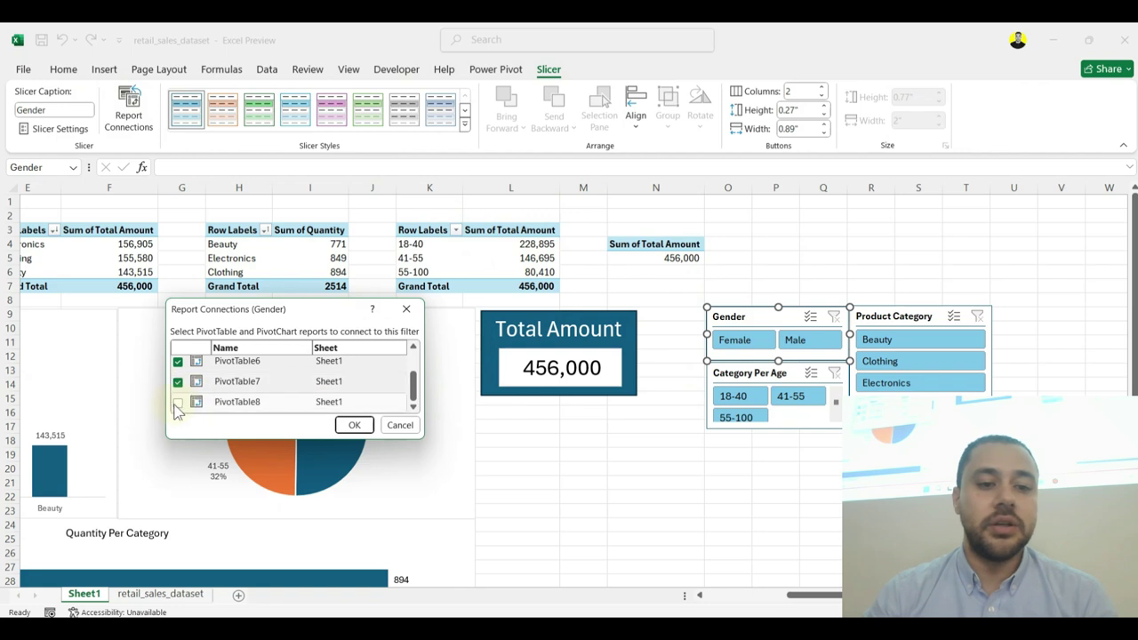
click(351, 425)
Step: Connect the Product Category slicer to PivotTable8
click(867, 316)
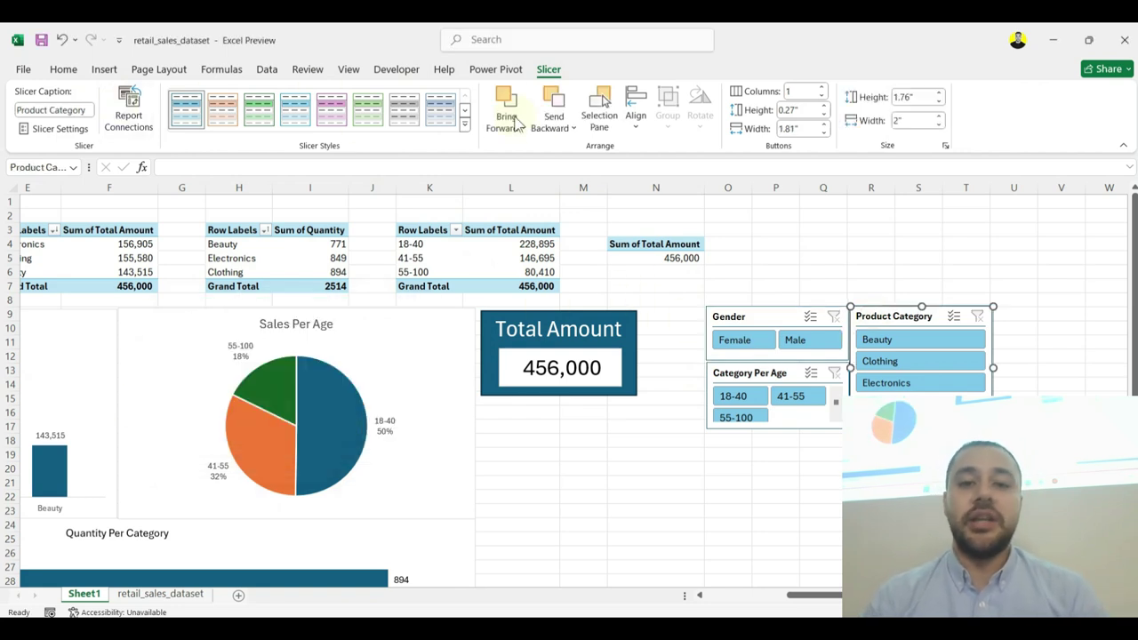
click(129, 111)
scroll(233, 382, down, 1)
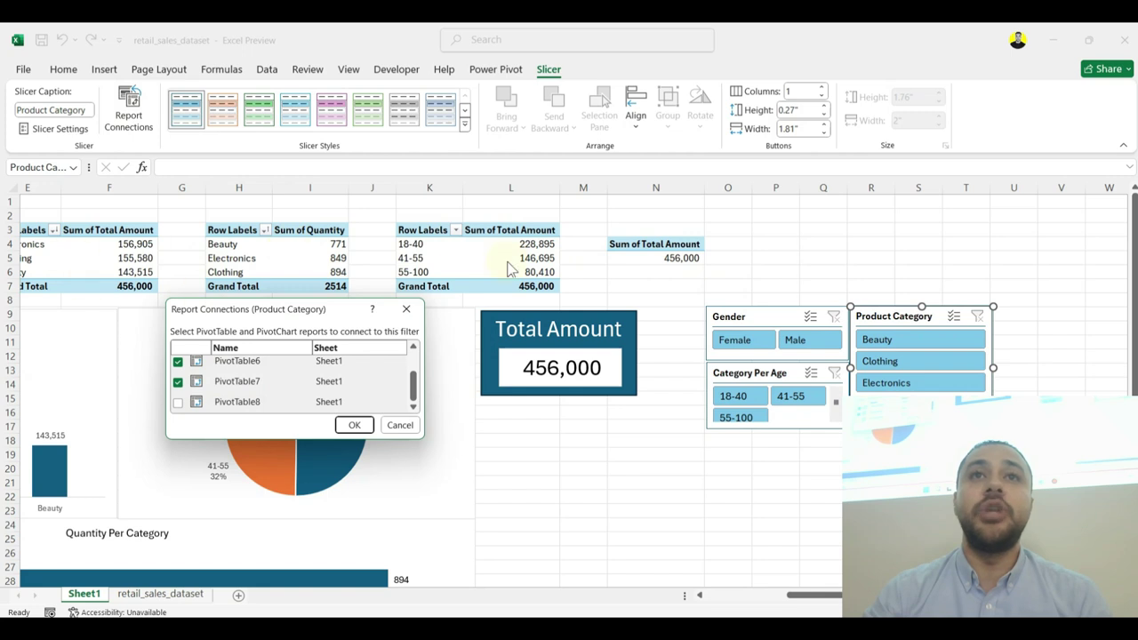
click(178, 402)
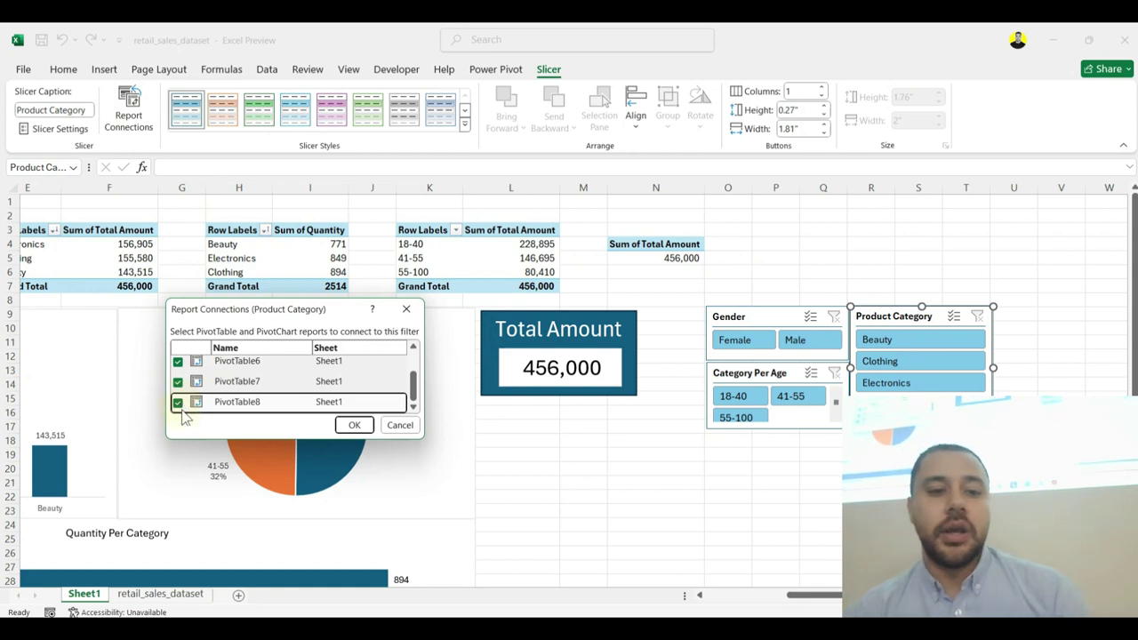
click(352, 426)
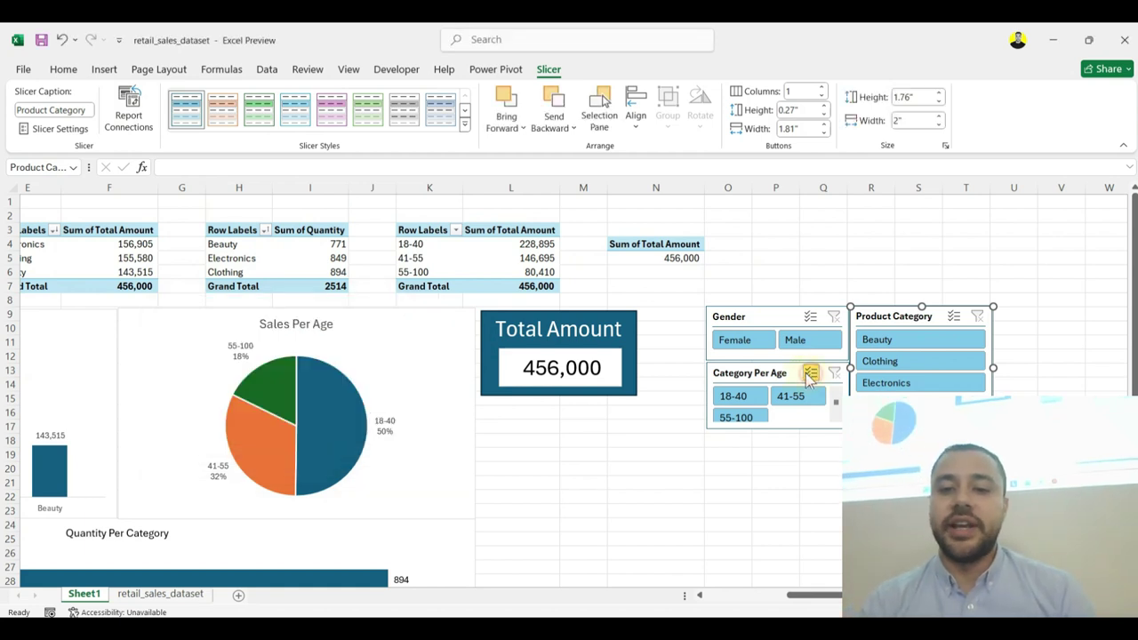
Step: Connect the Category Per Age slicer to PivotTable8 and nudge the Gender slicer
click(778, 372)
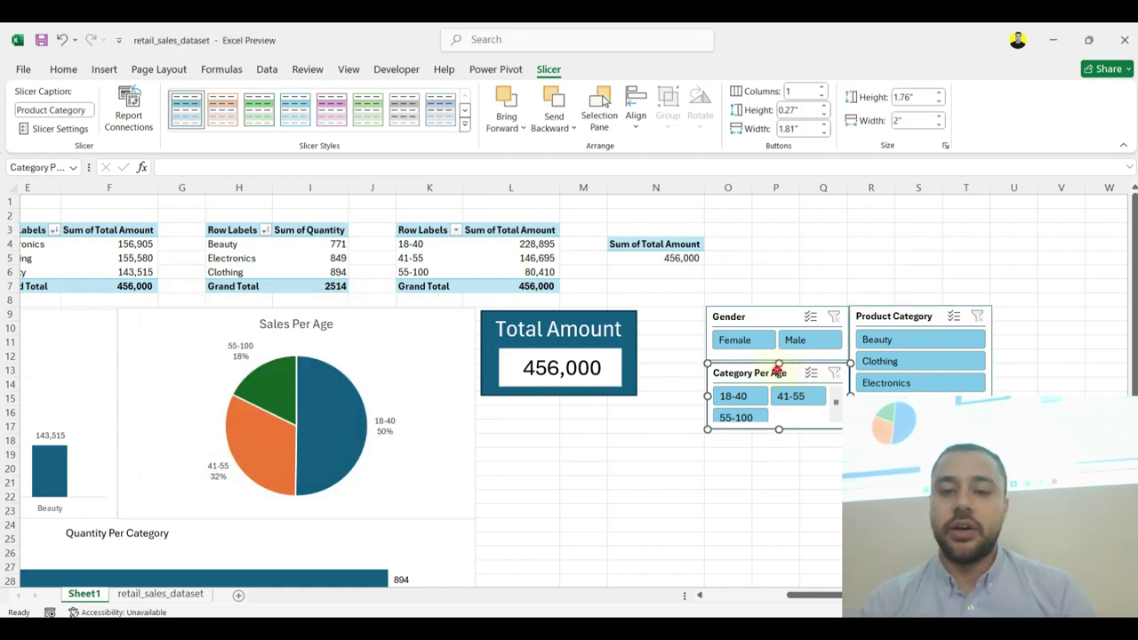
click(128, 106)
scroll(194, 391, down, 2)
click(177, 402)
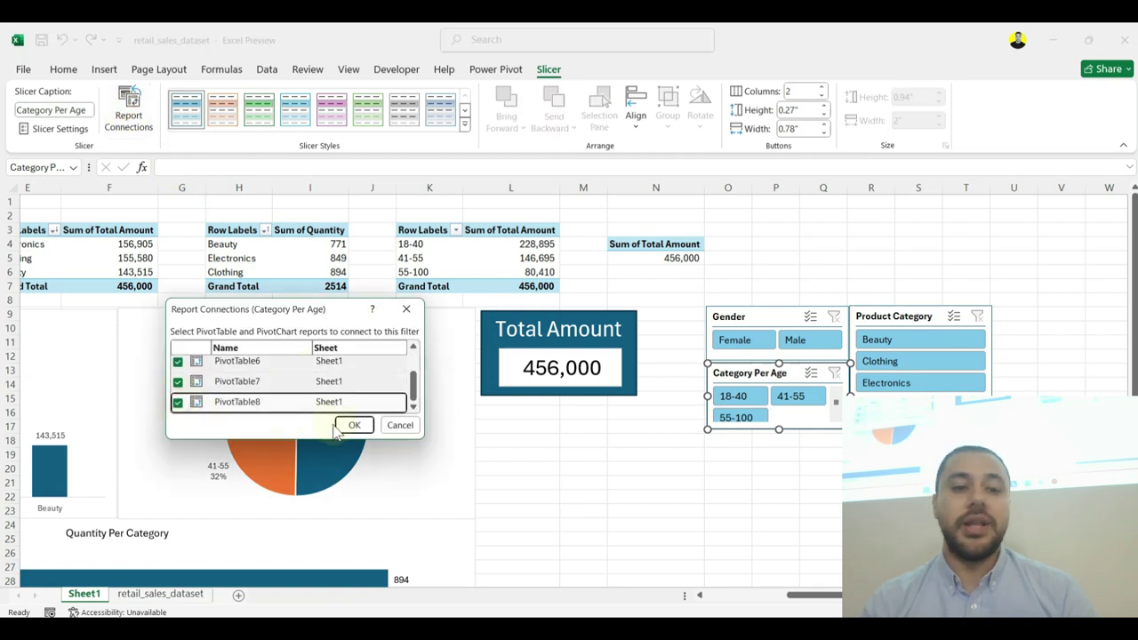
click(352, 425)
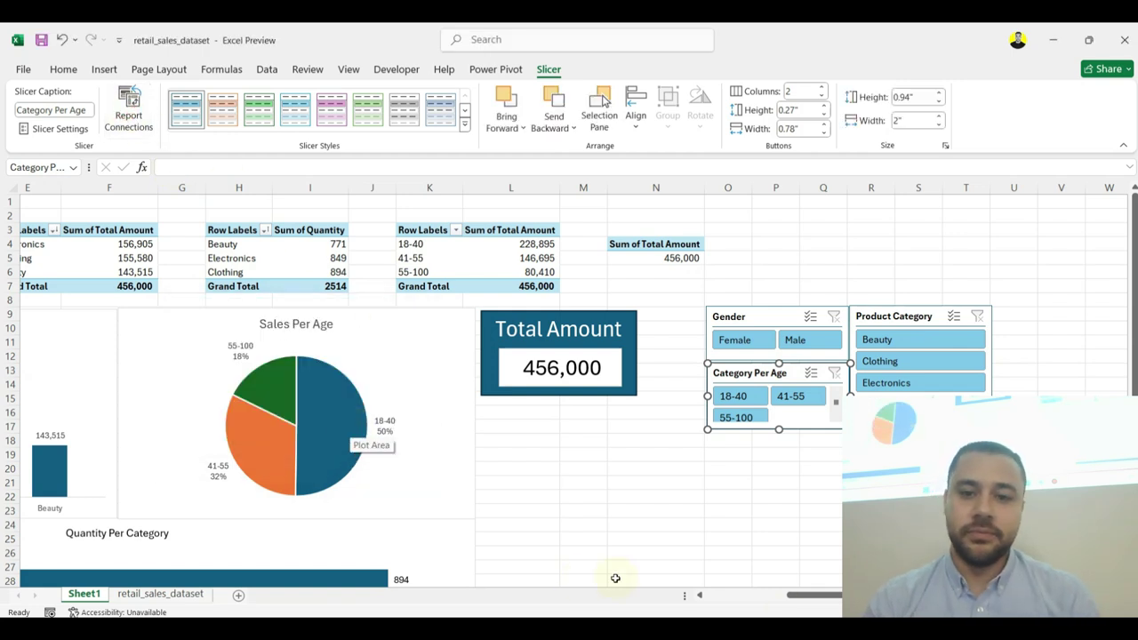
scroll(800, 595, left, 3)
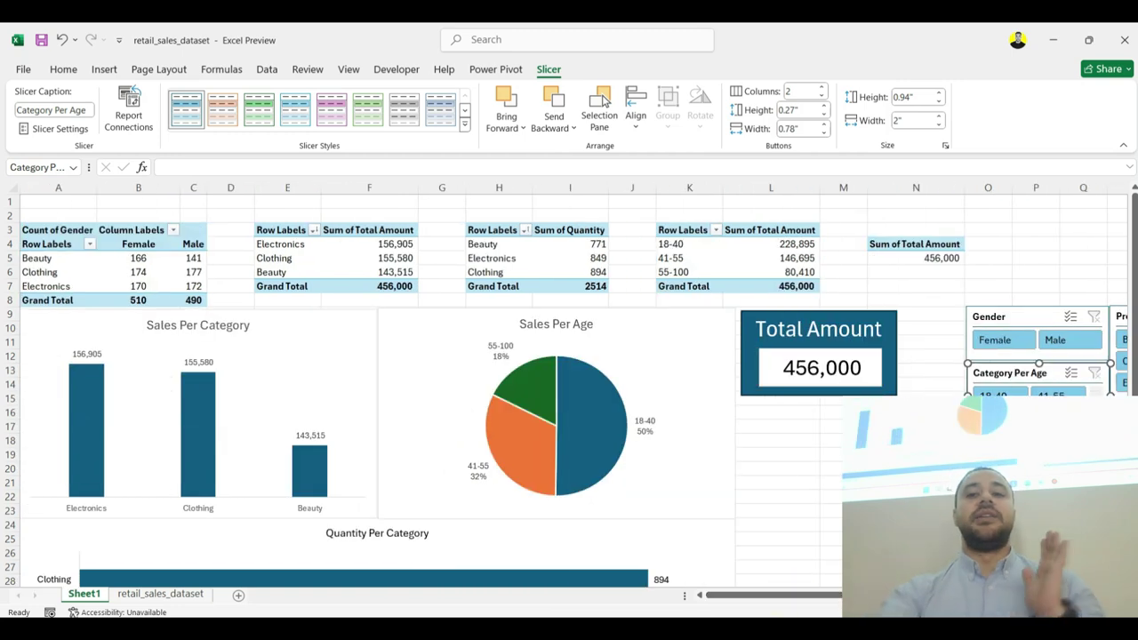
mouse_move(994, 318)
mouse_down()
mouse_move(985, 340)
mouse_move(1002, 323)
mouse_up()
Step: Move the Gender, Product Category and Category Per Age slicers beneath the Total Amount card
ctrl+click(1011, 377)
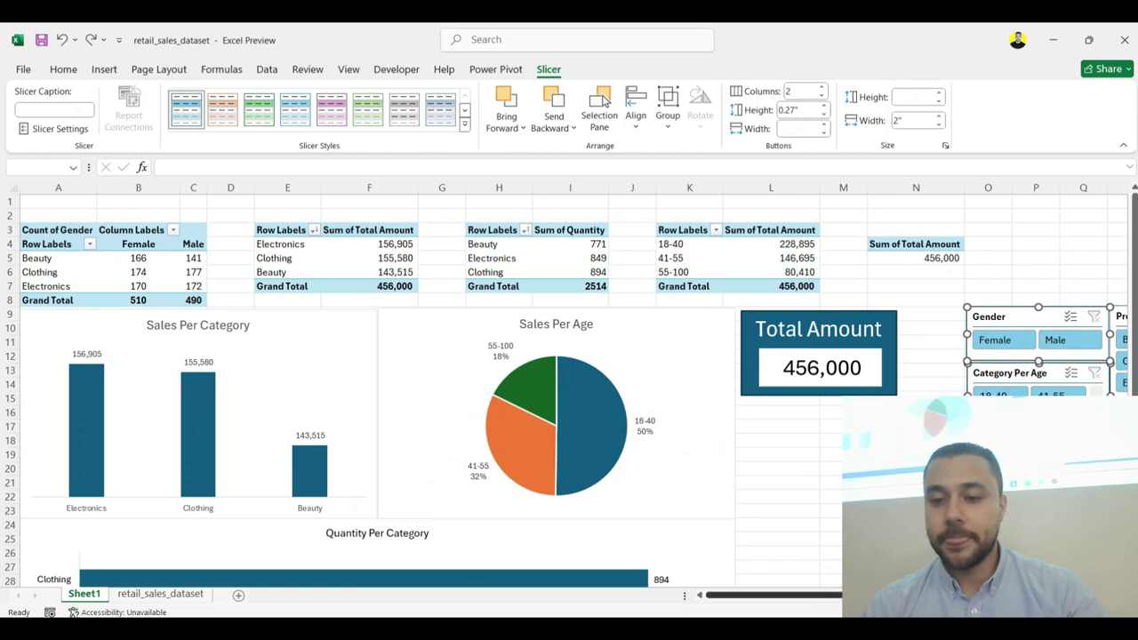
scroll(978, 356, right, 2)
ctrl+click(951, 322)
drag(952, 322, 728, 422)
scroll(560, 369, left, 2)
scroll(560, 369, down, 2)
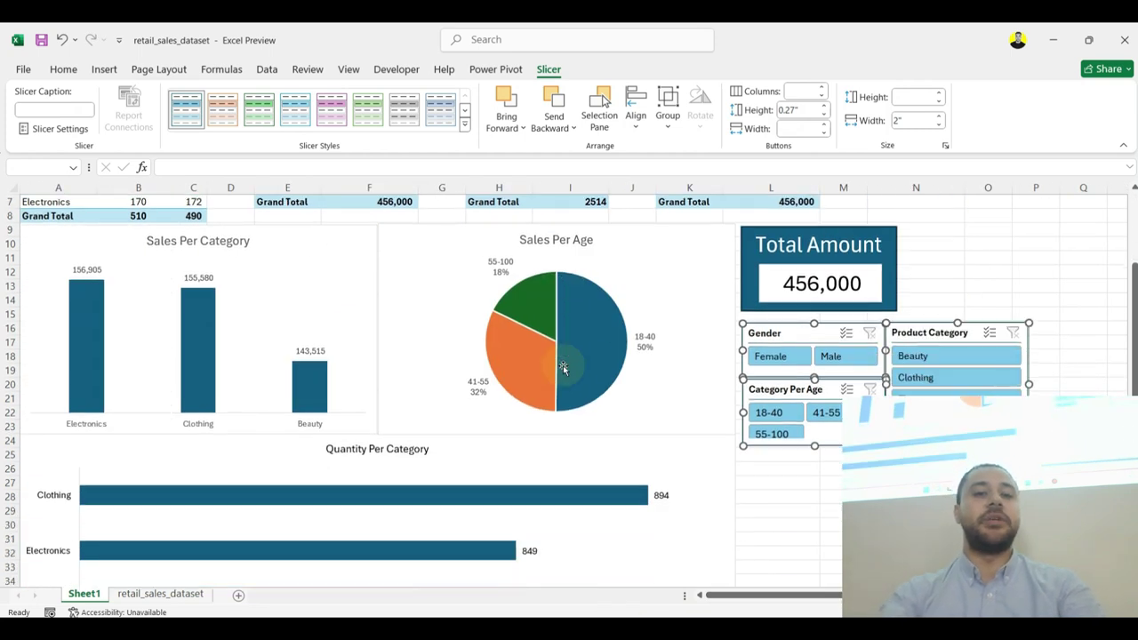
scroll(563, 366, down, 1)
scroll(563, 368, up, 1)
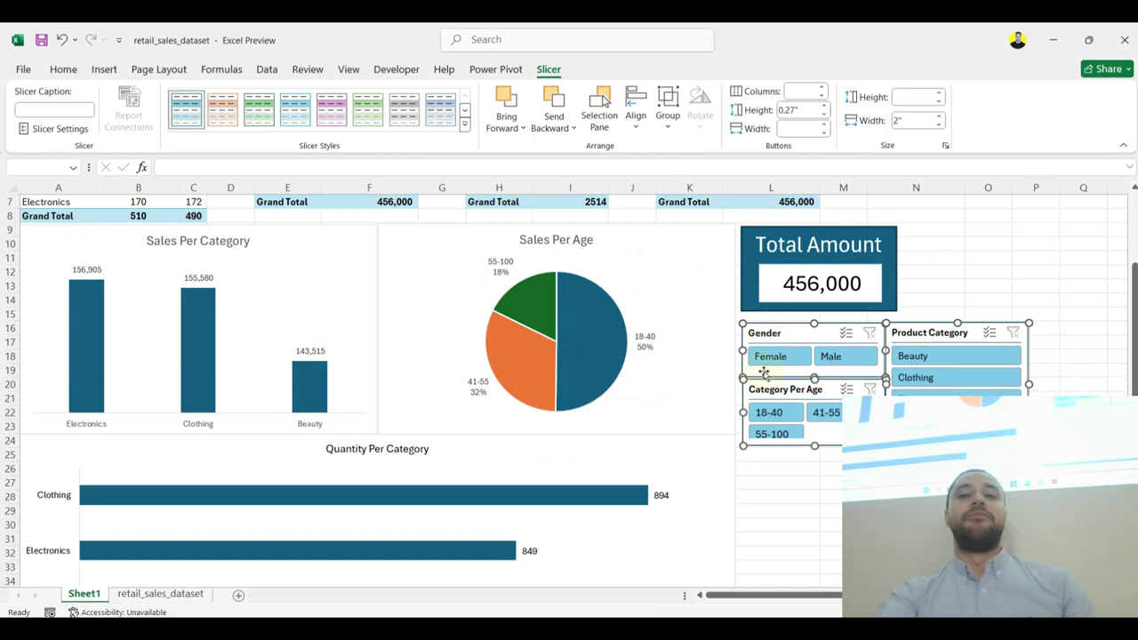
click(790, 482)
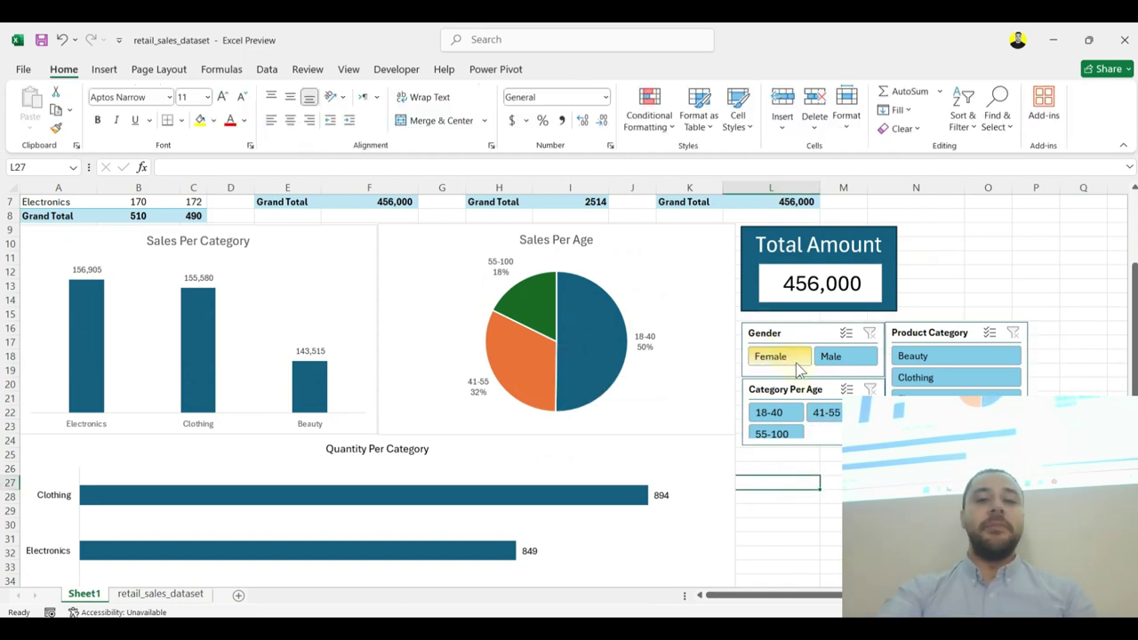
Step: Test the slicers with Female, Male, Beauty and 18-40 filters
click(785, 356)
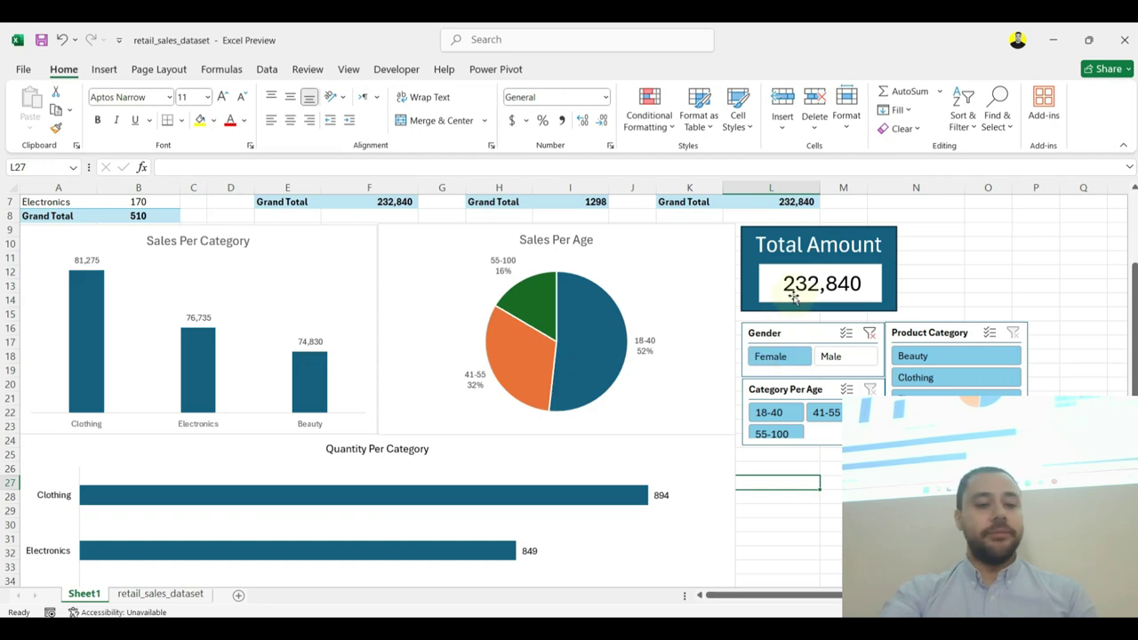
click(830, 356)
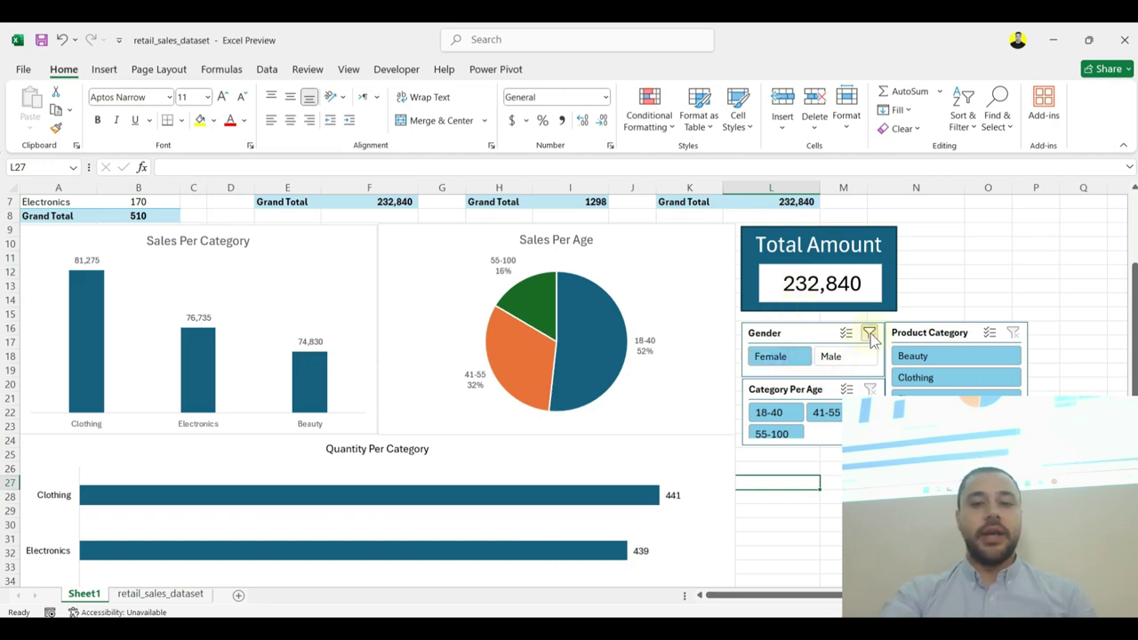
click(870, 333)
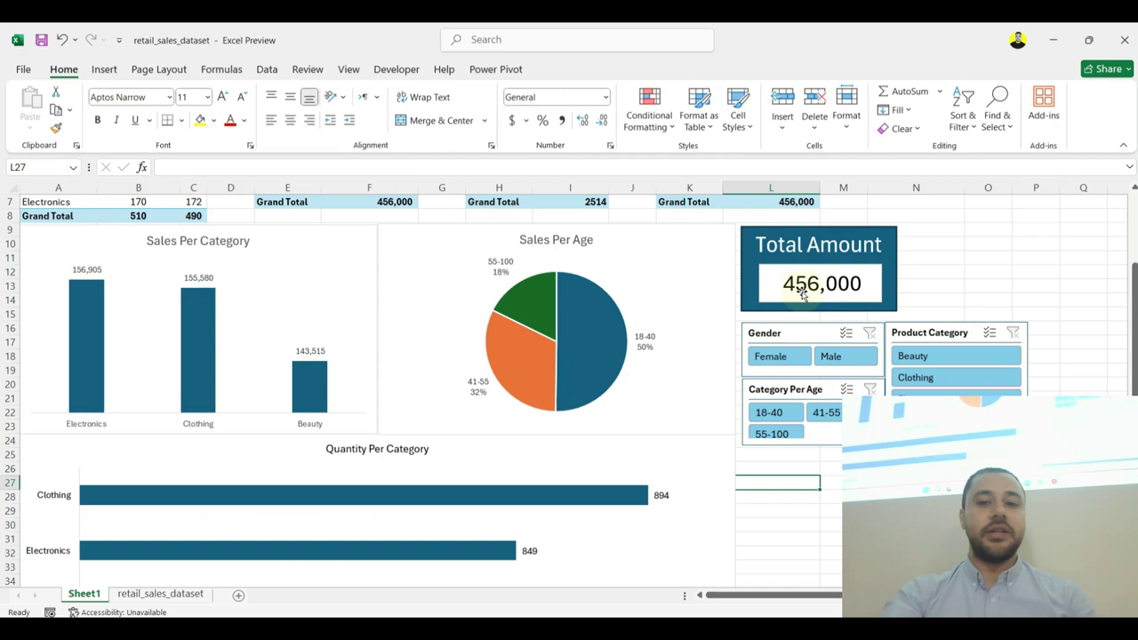
click(788, 357)
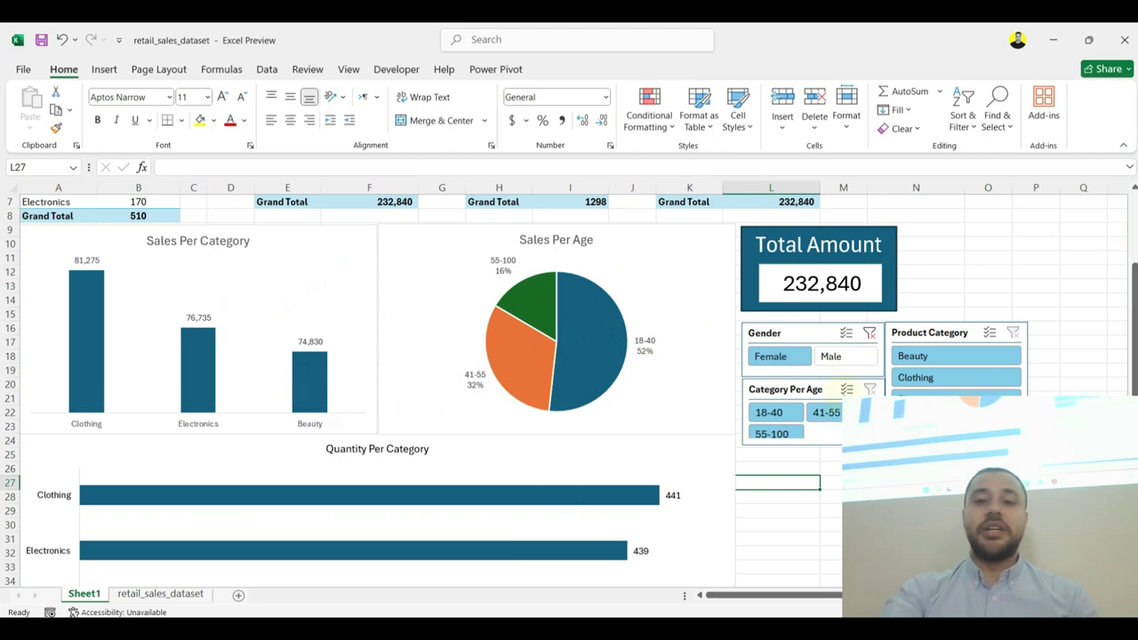
click(845, 367)
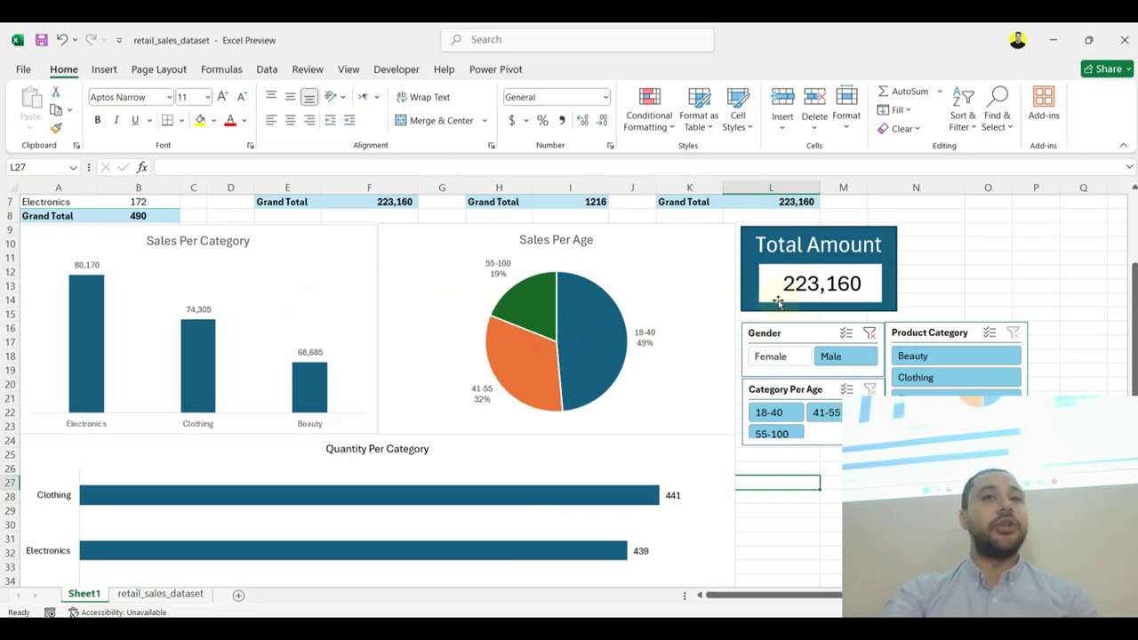
click(934, 356)
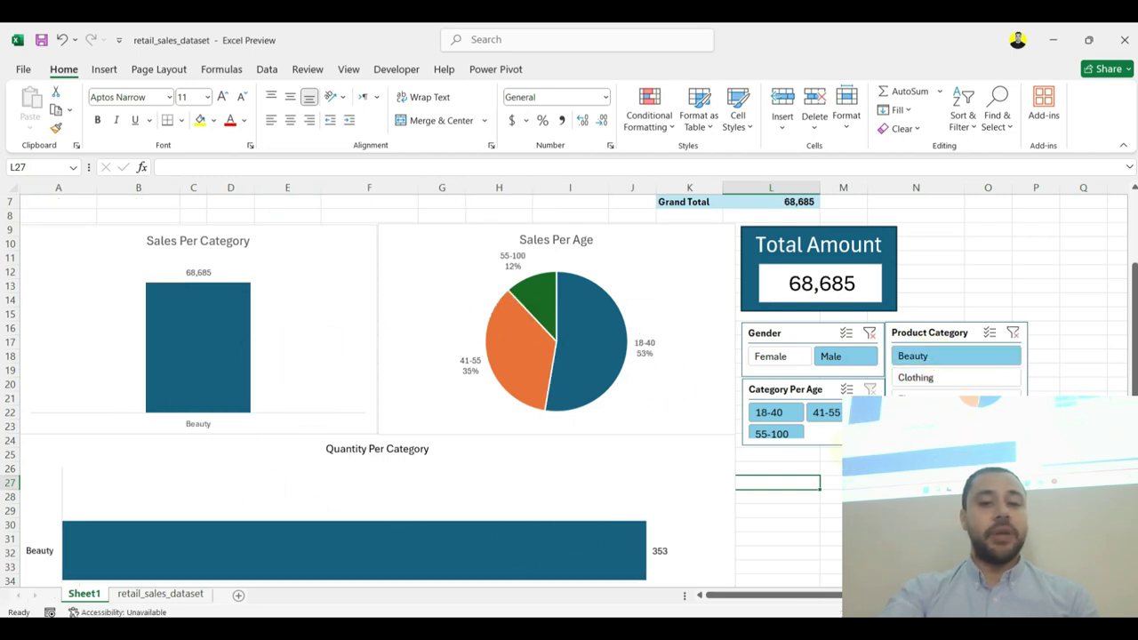
click(786, 414)
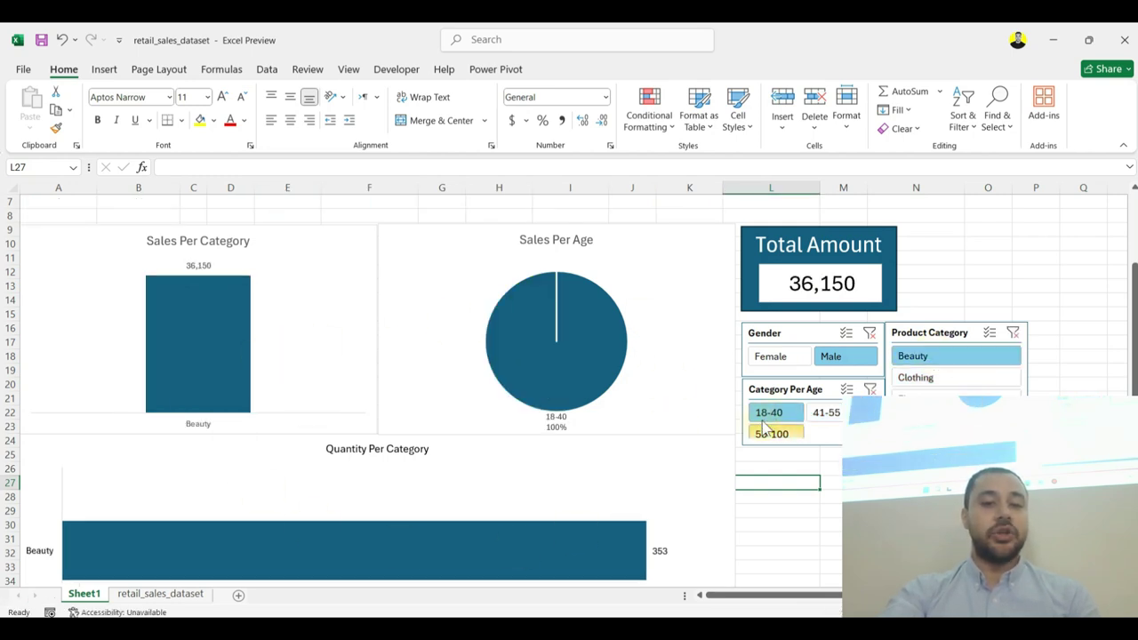
Step: Clear the Gender and Product Category filters so the card shows 456,000
scroll(681, 442, down, 2)
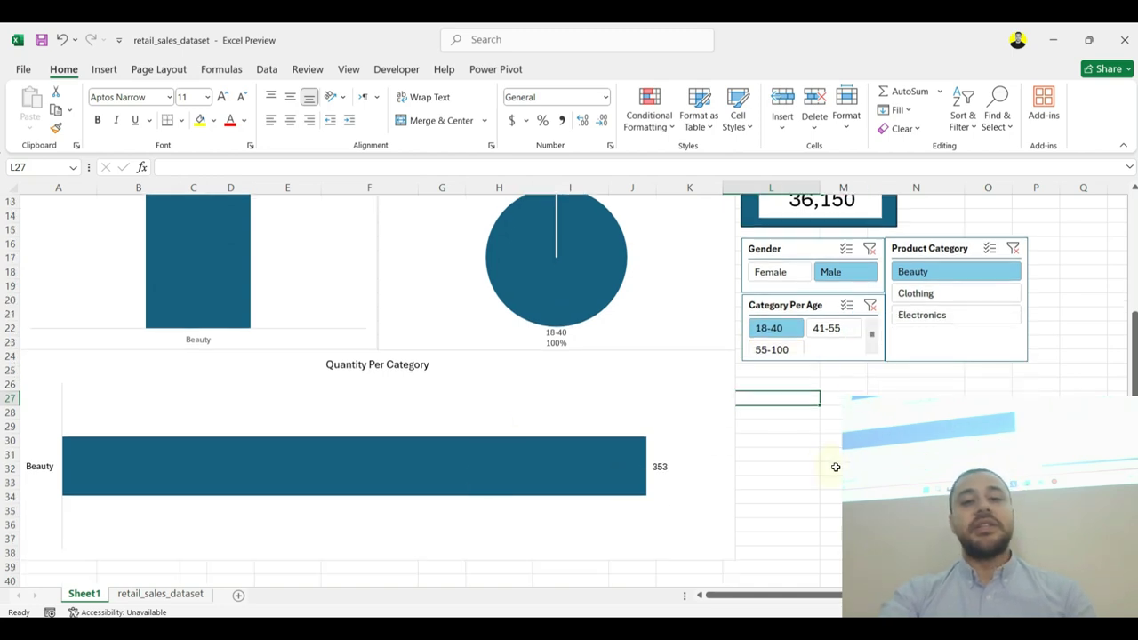
click(869, 248)
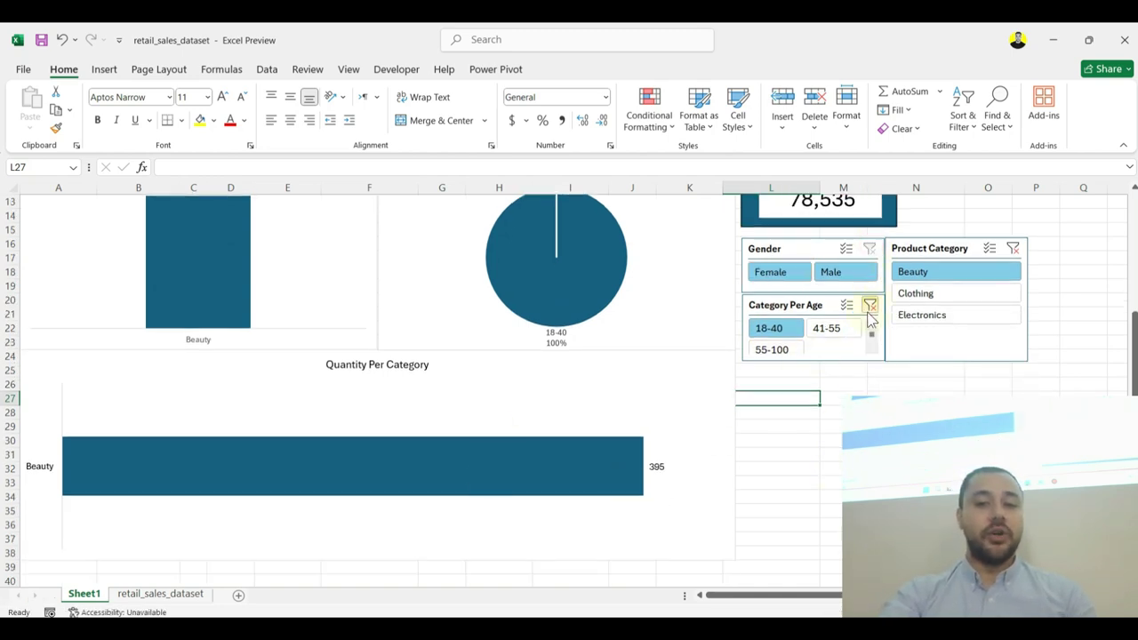
click(1012, 248)
scroll(516, 401, up, 2)
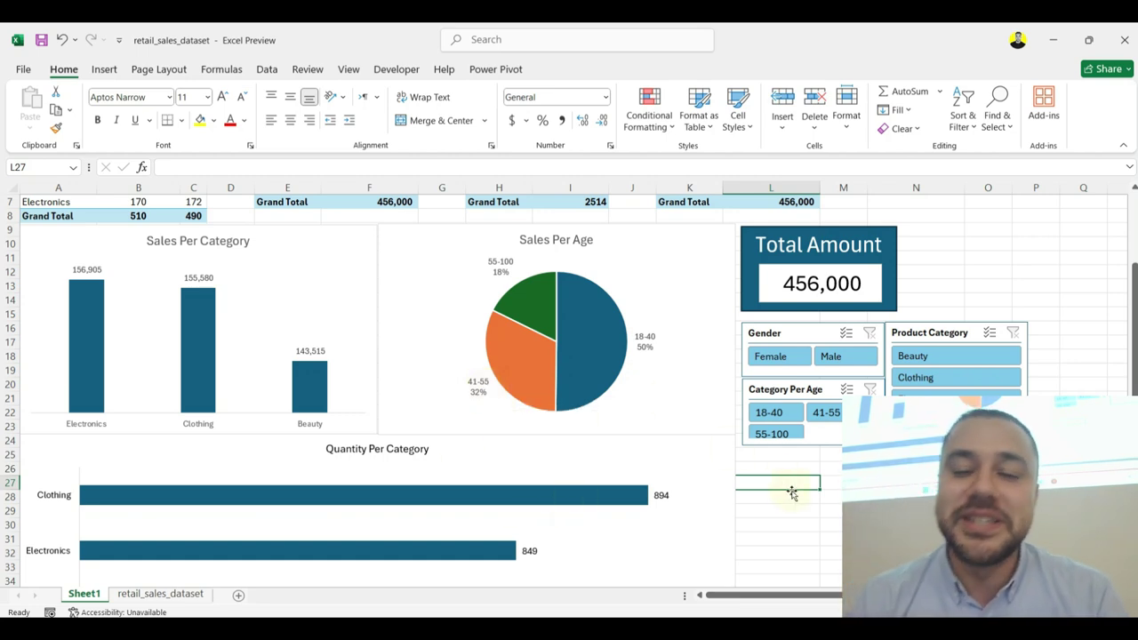
Step: Insert a Date timeline from the Sum of Quantity pivot table onto the dashboard
click(833, 501)
scroll(833, 504, up, 2)
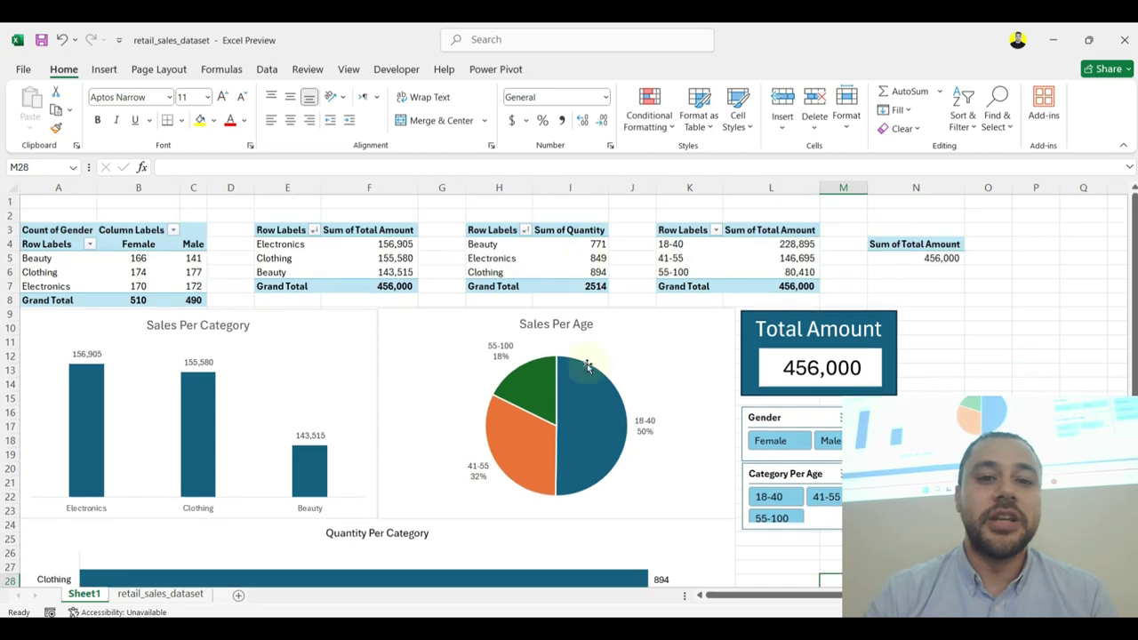
click(569, 257)
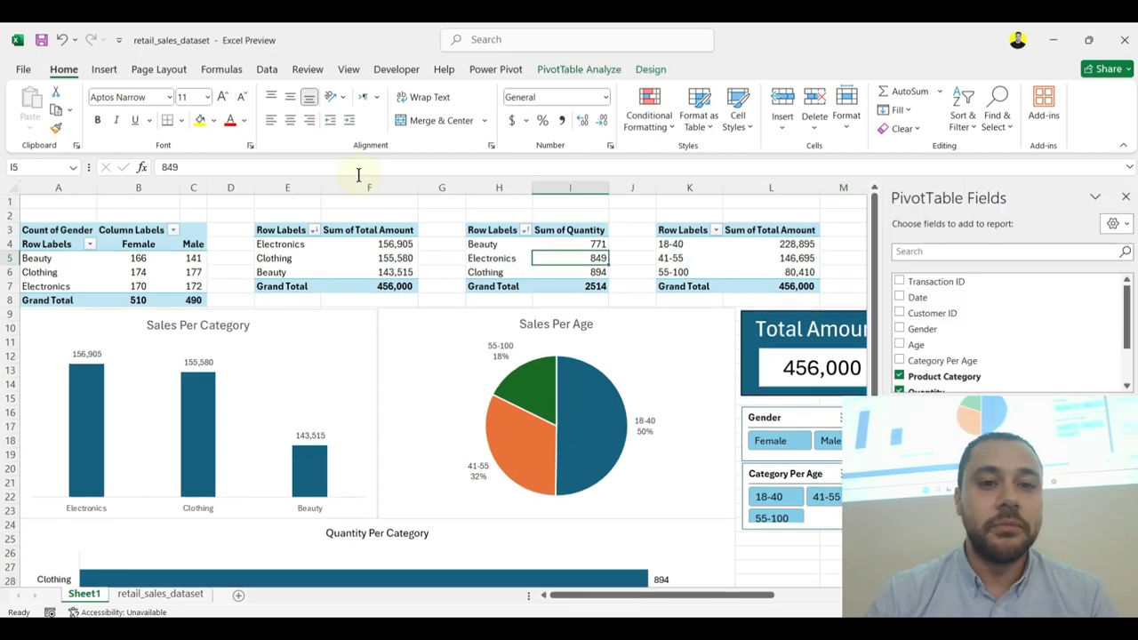
click(584, 73)
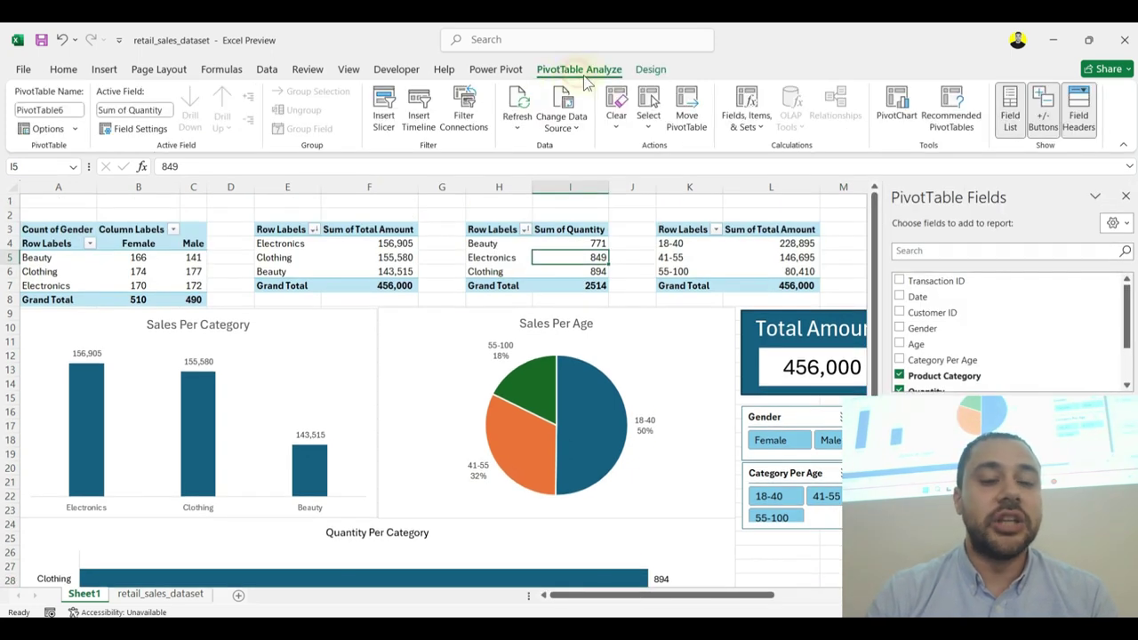
click(419, 108)
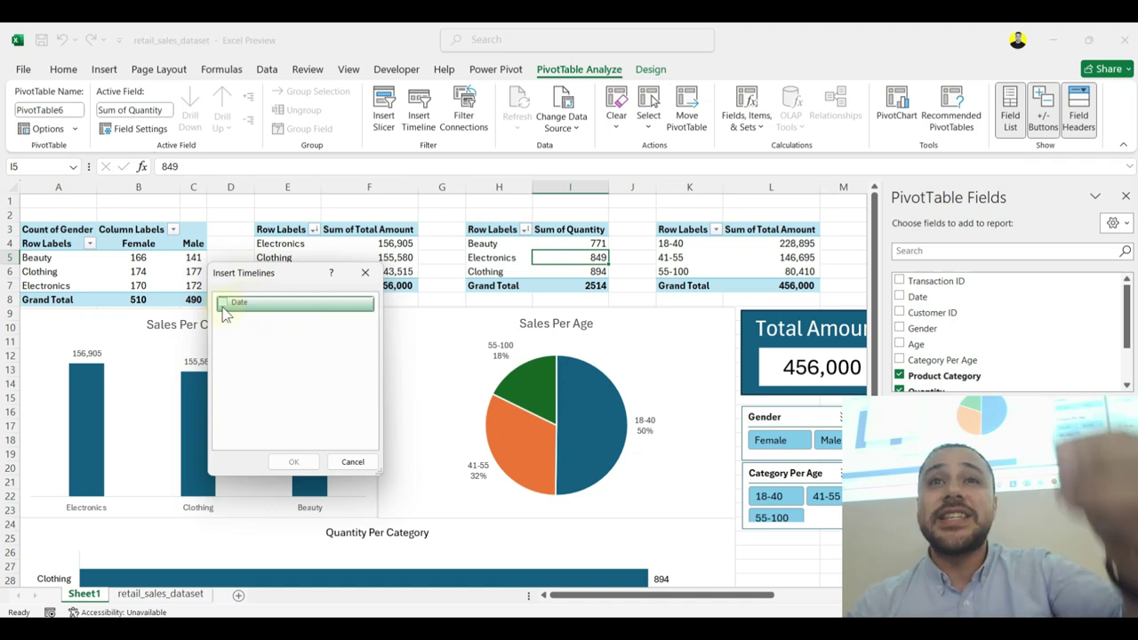
click(221, 303)
click(292, 460)
drag(474, 378, 767, 229)
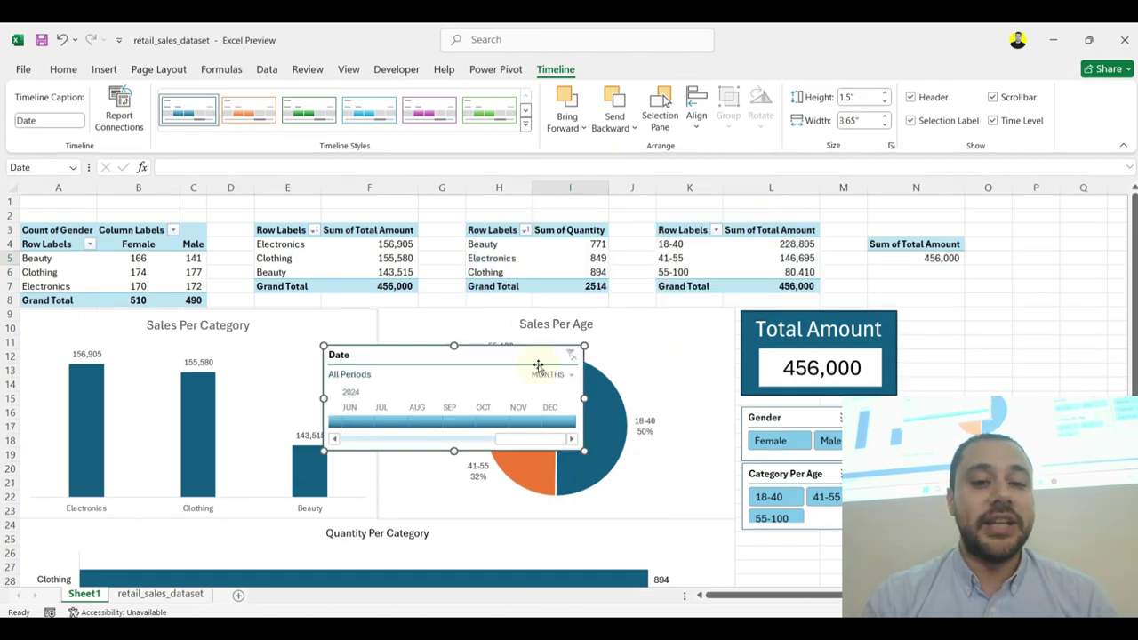
Step: Reapply the retail_sales_dataset filter on column B so the arrow sits on Date
click(168, 594)
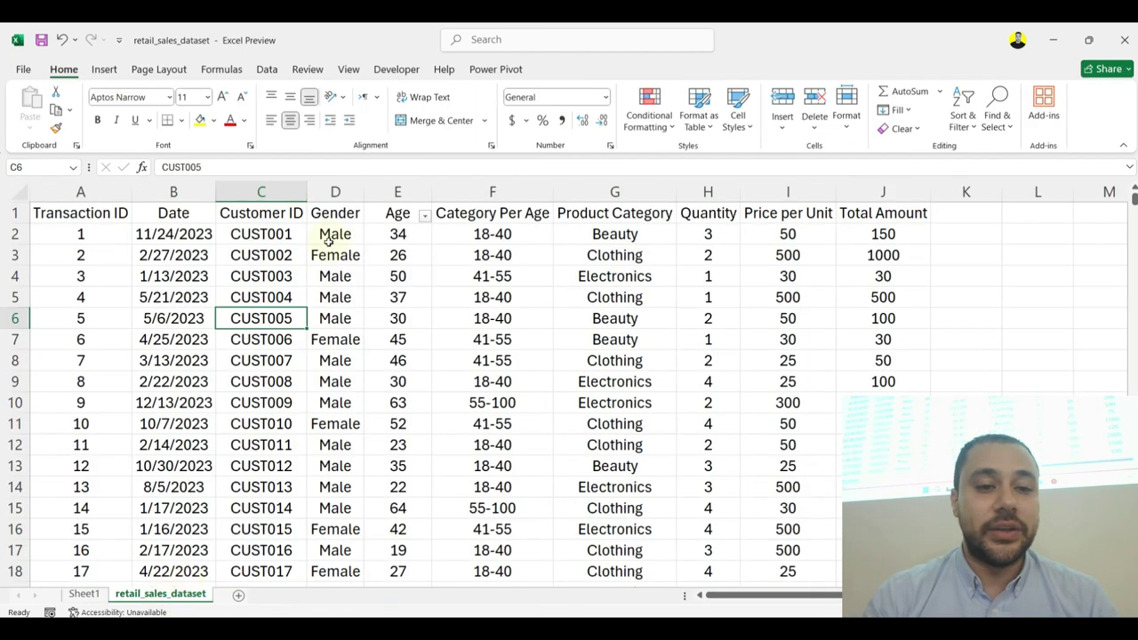
click(267, 235)
click(198, 191)
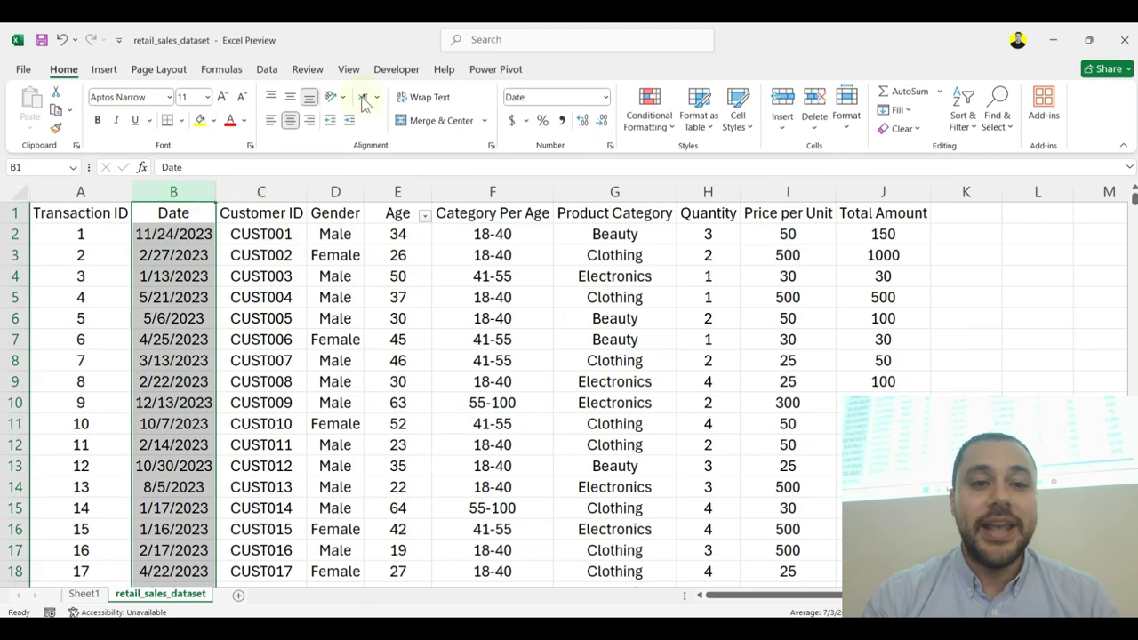
click(267, 69)
click(507, 114)
click(507, 114)
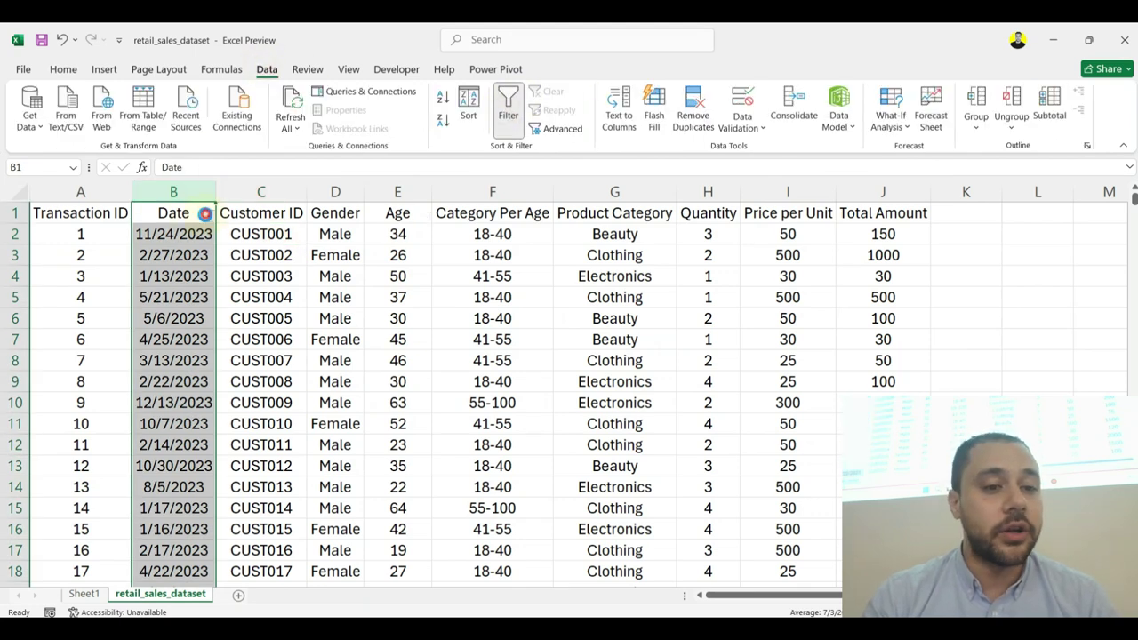
click(204, 214)
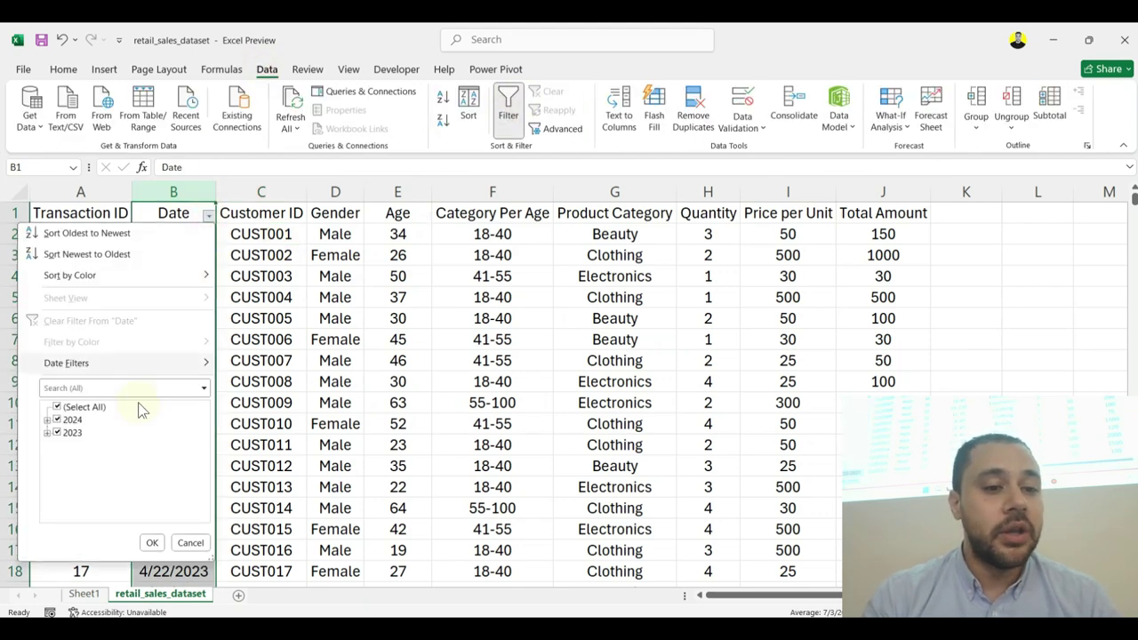
click(190, 543)
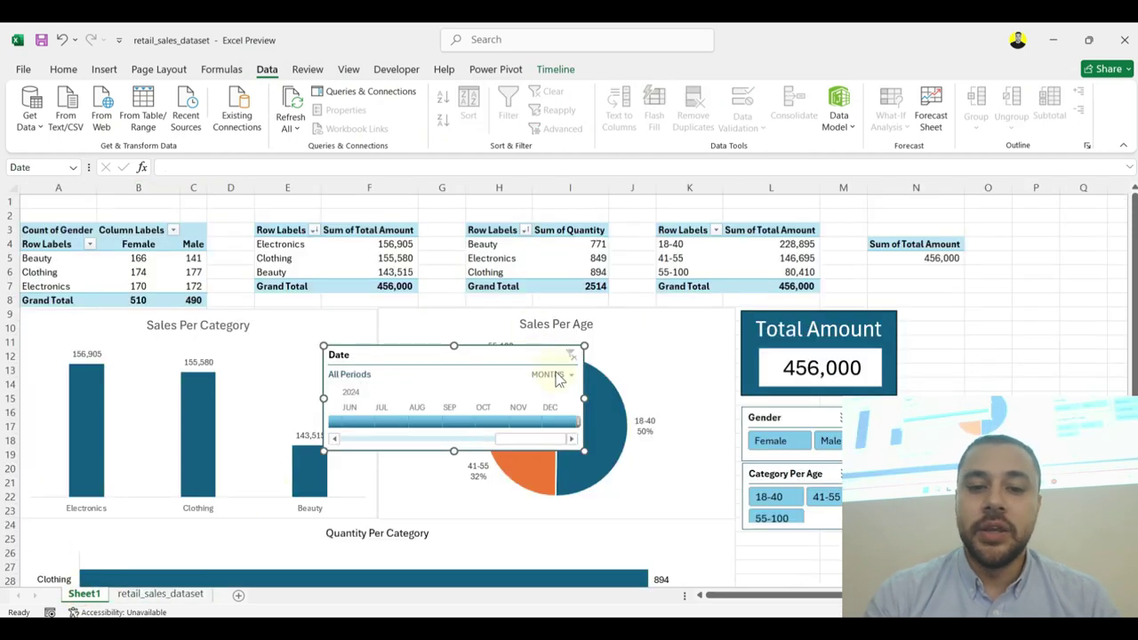
click(556, 375)
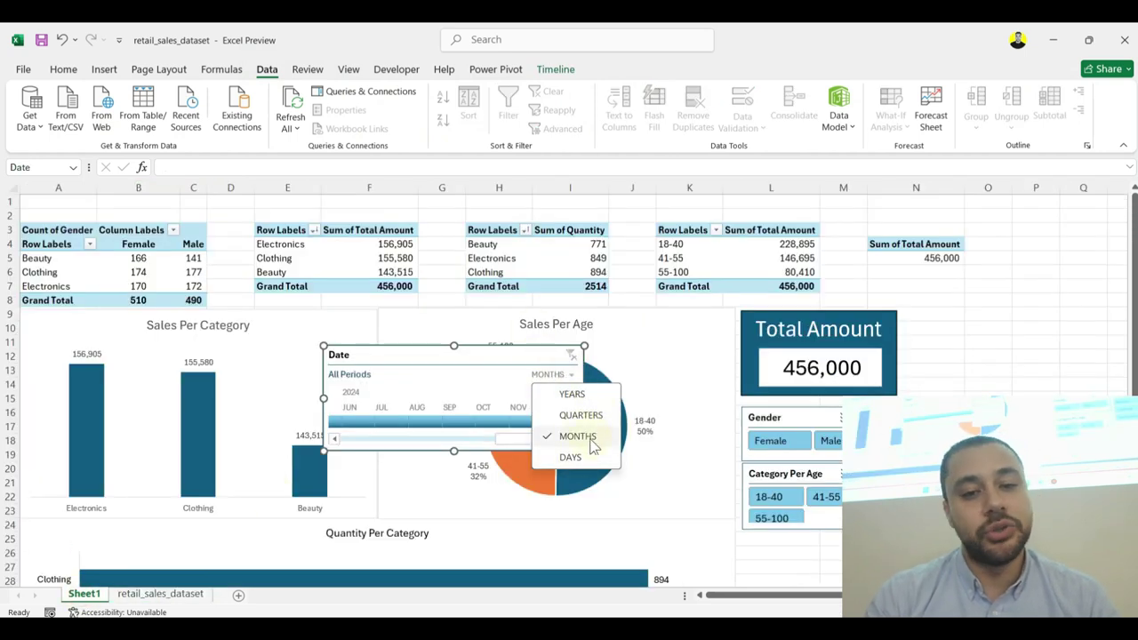
Step: Switch the timeline to quarters, move it top right, and filter to Q3 2023
click(572, 394)
click(564, 378)
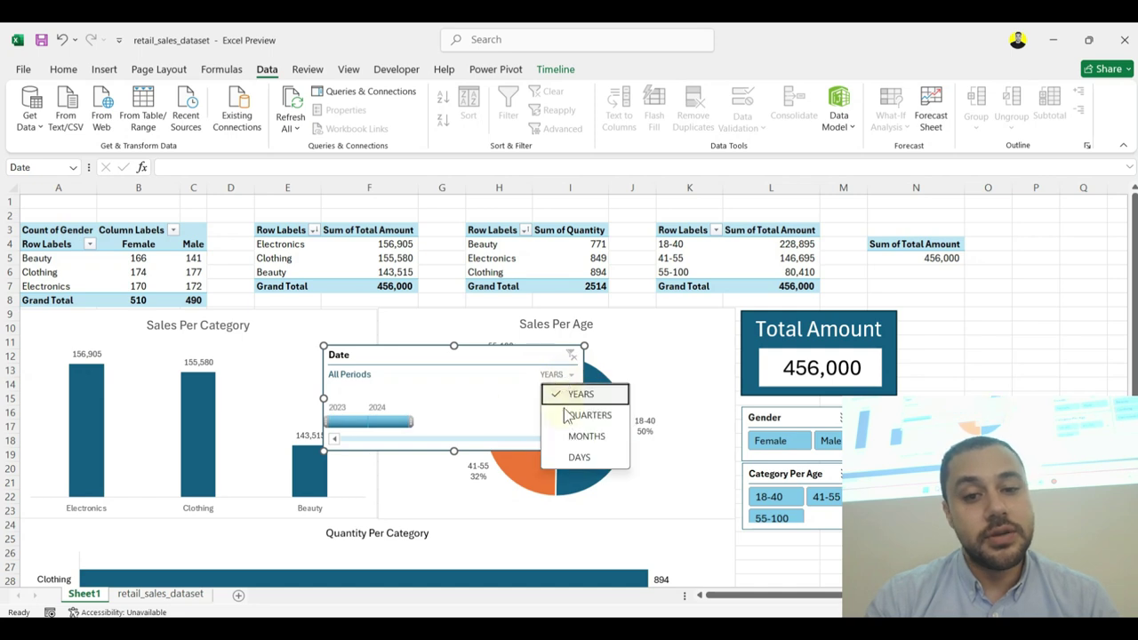
click(576, 414)
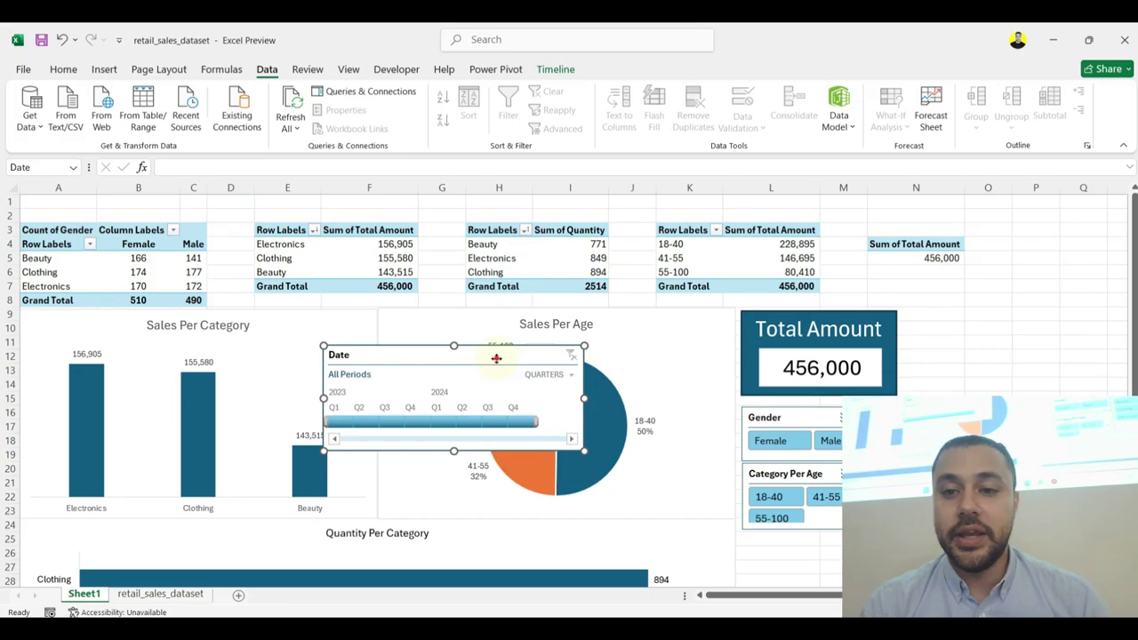
drag(496, 358, 938, 234)
click(852, 298)
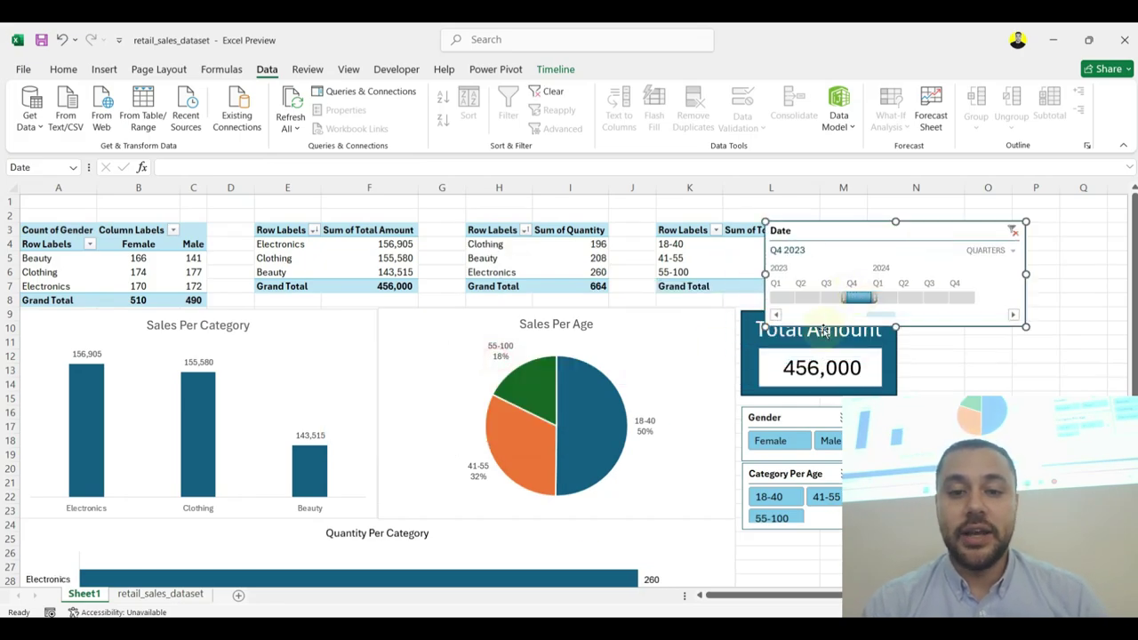
click(830, 299)
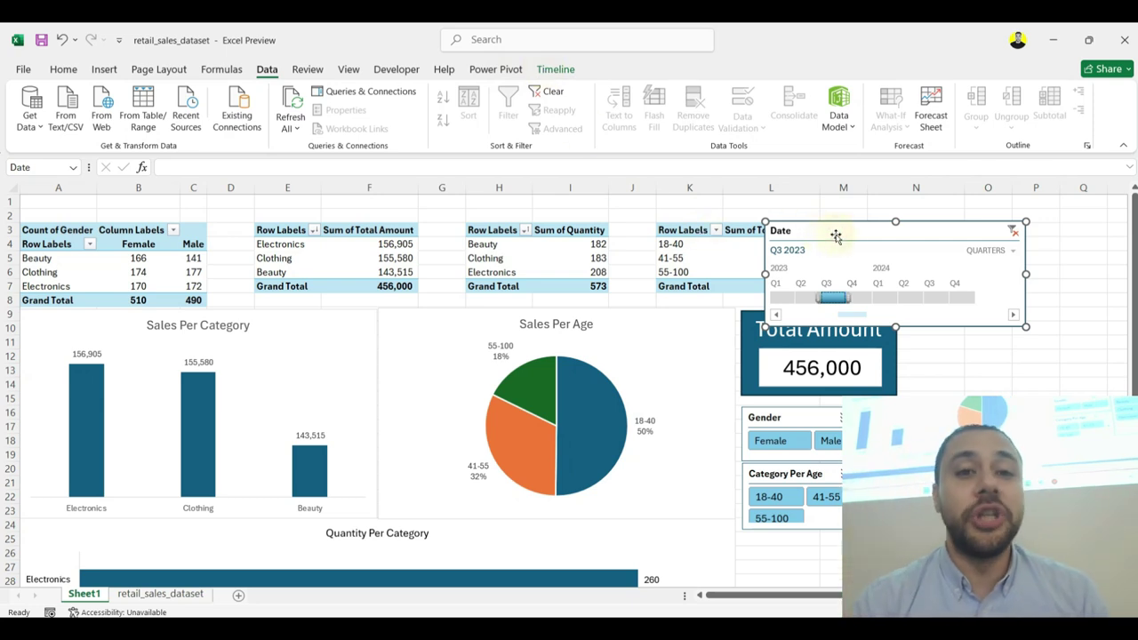
Step: Connect the Date timeline to all PivotTables and filter to Q2 2023 (Total Amount 123,735)
click(553, 69)
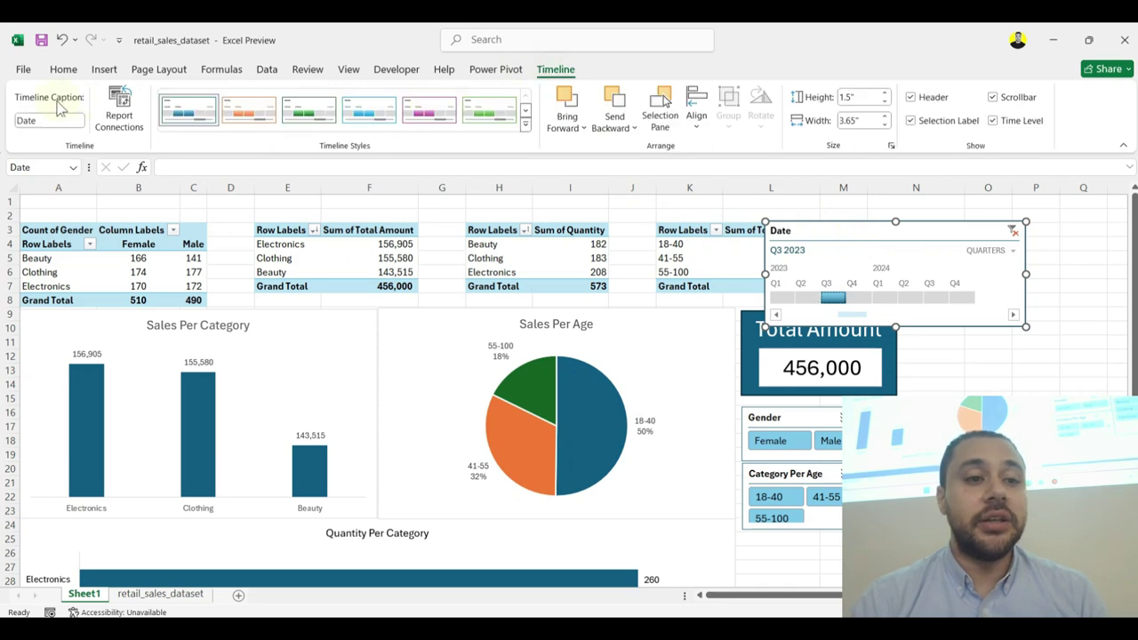
click(118, 112)
click(178, 384)
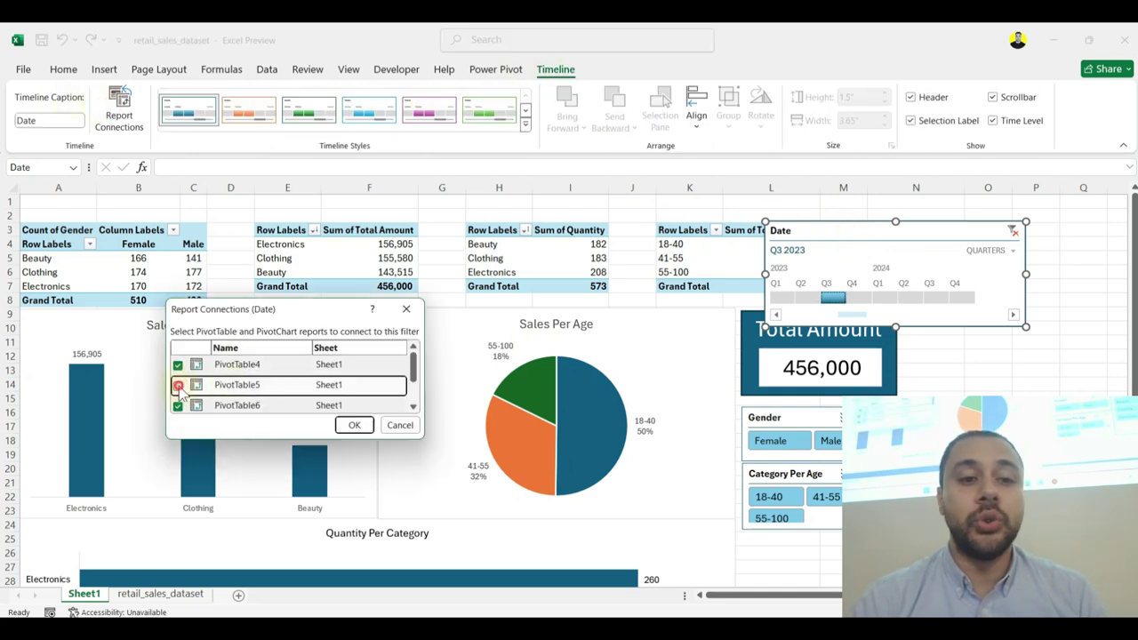
scroll(181, 391, down, 1)
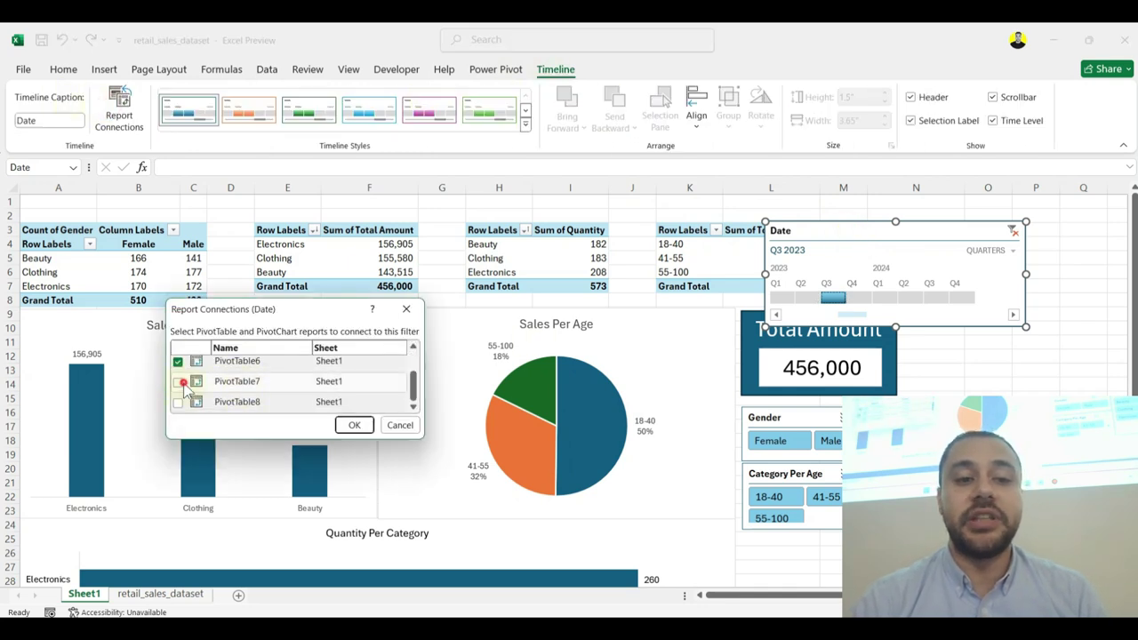
click(352, 426)
click(805, 298)
drag(803, 299, 785, 305)
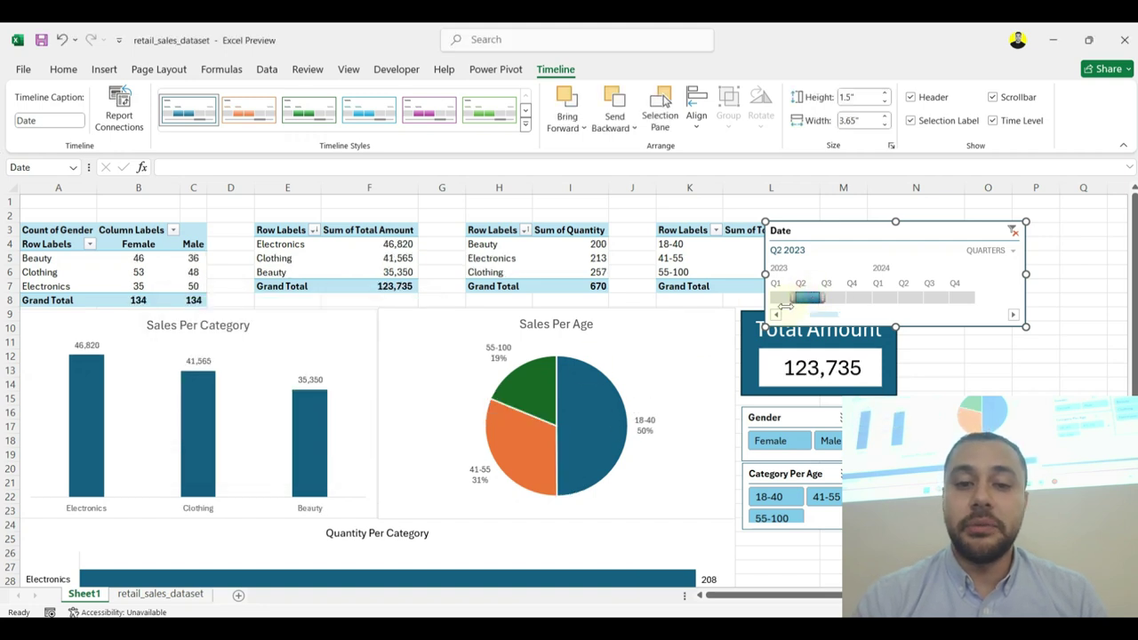
drag(827, 230, 966, 304)
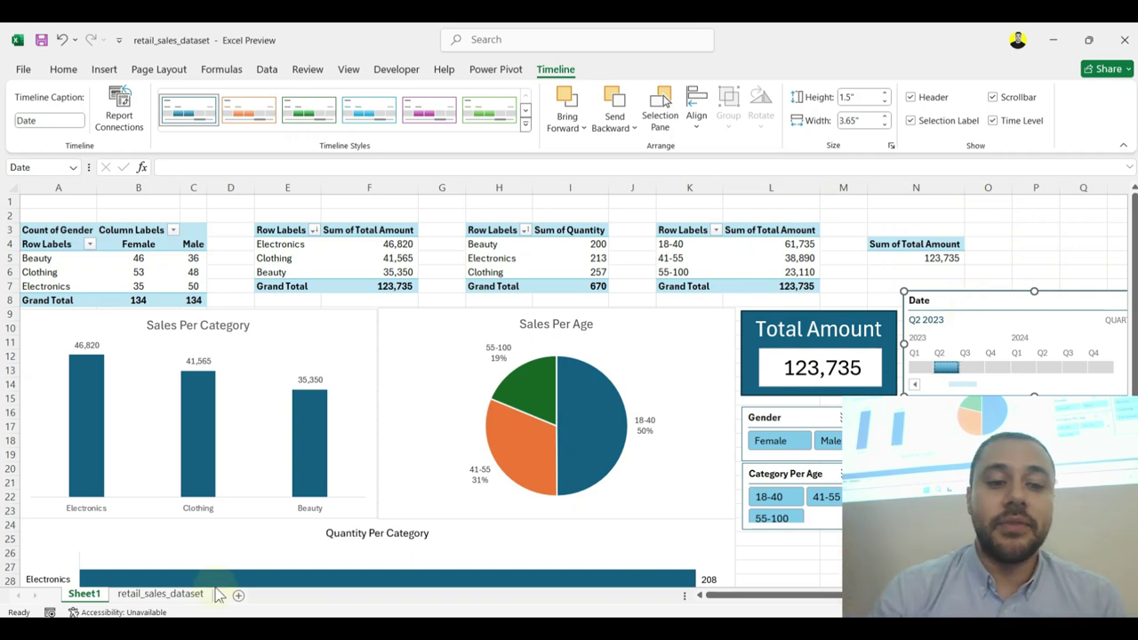
Step: Clear the Date column selection, return to Sheet1 and save the CSV workbook
click(160, 594)
click(533, 234)
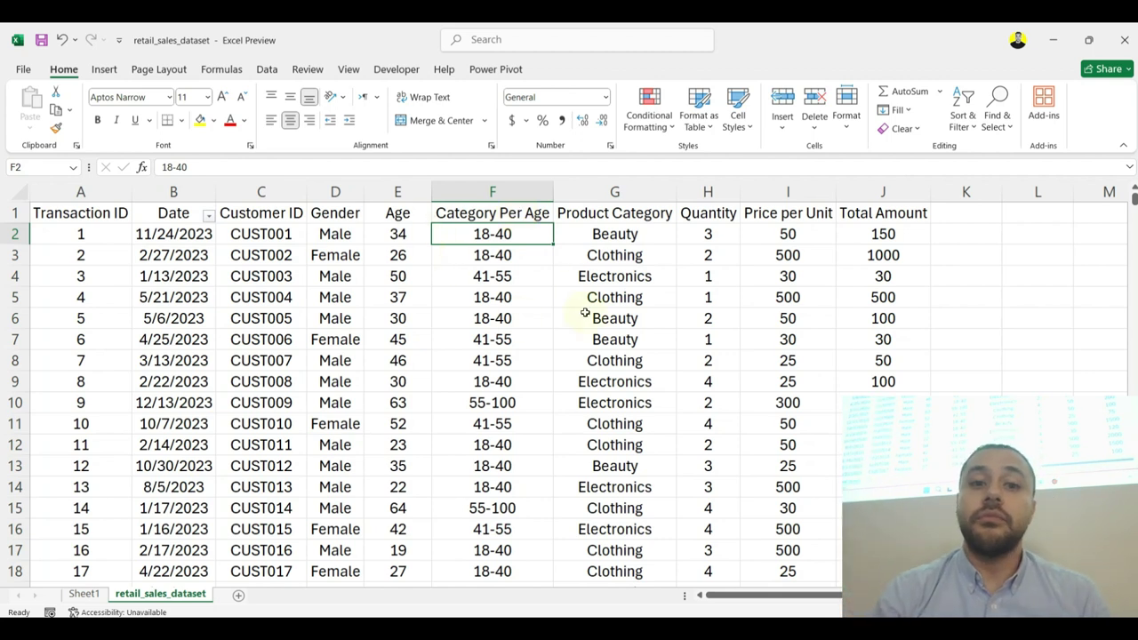
click(84, 593)
click(436, 286)
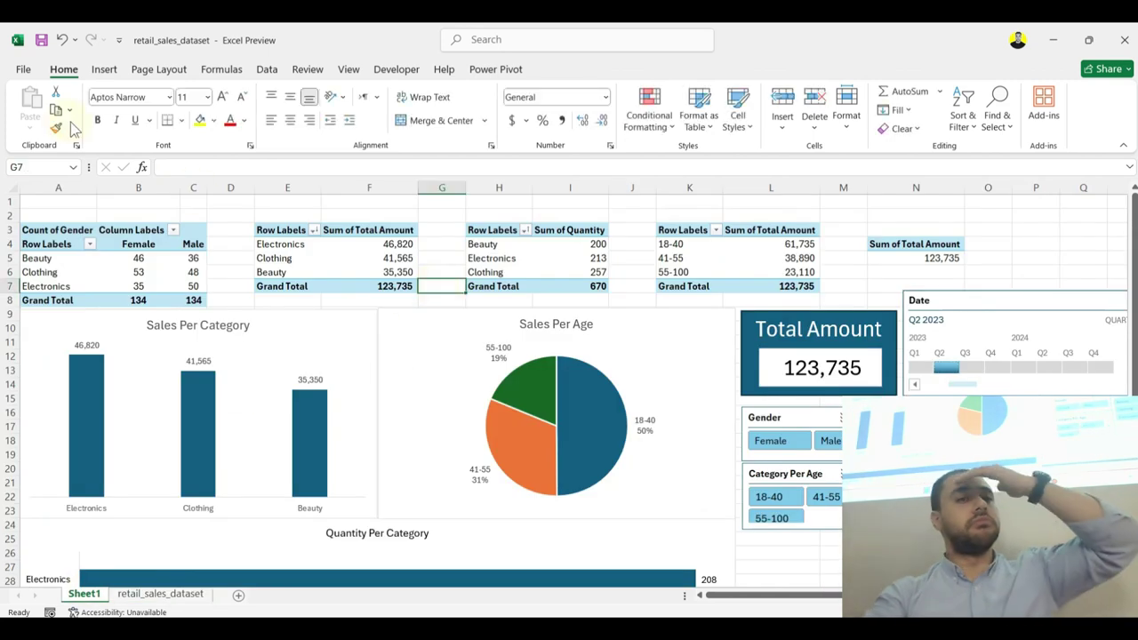
click(42, 40)
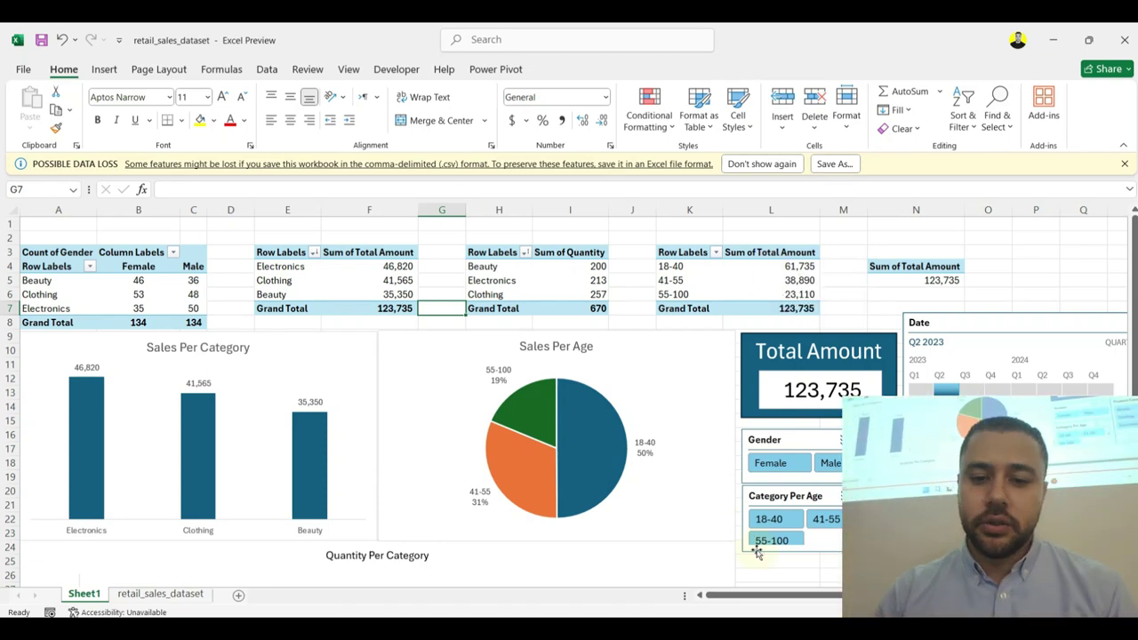
Step: Bring the Project - Copy workbook forward and show its Employees worksheet
mouse_move(648, 604)
click(613, 587)
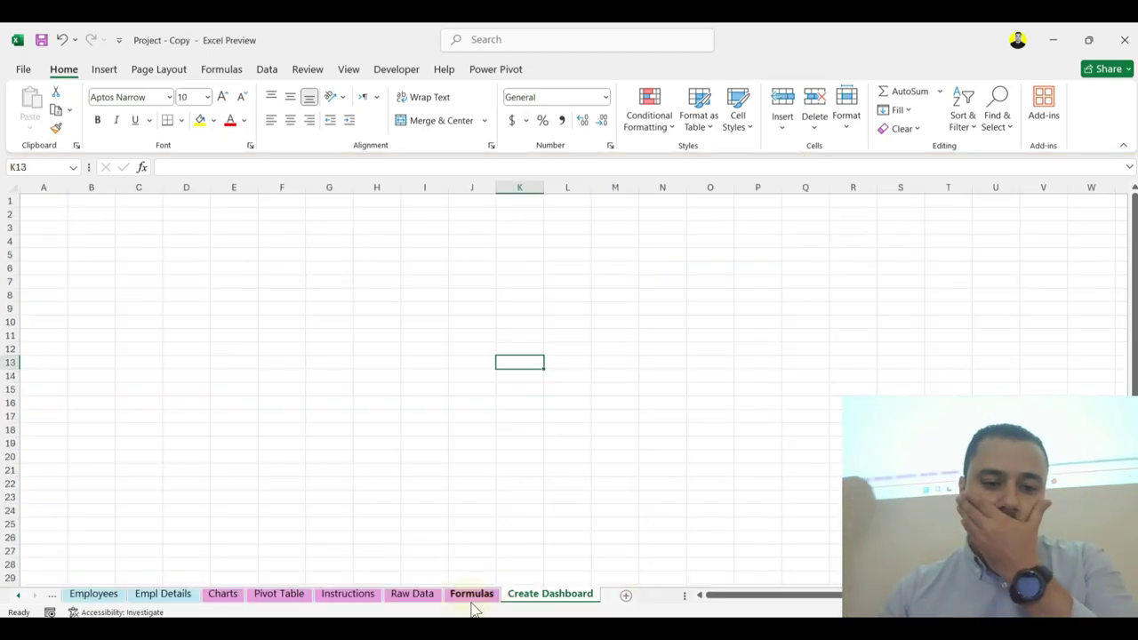
click(96, 594)
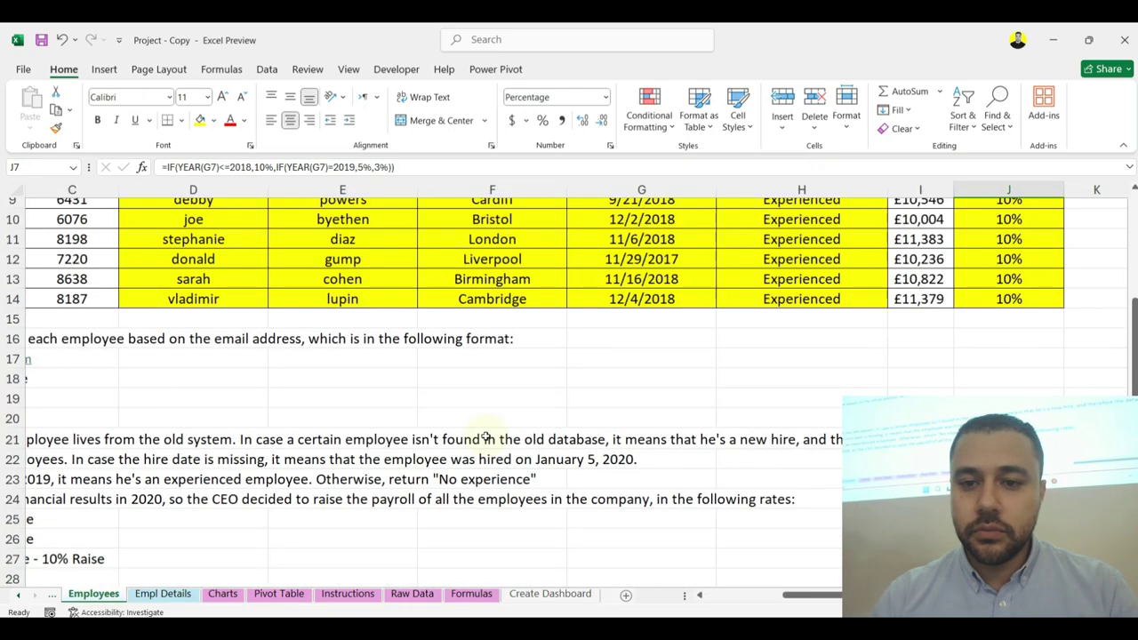
Step: Check the filled hire date formula in G13 and the first names in D13 and D11
scroll(639, 367, up, 3)
click(631, 449)
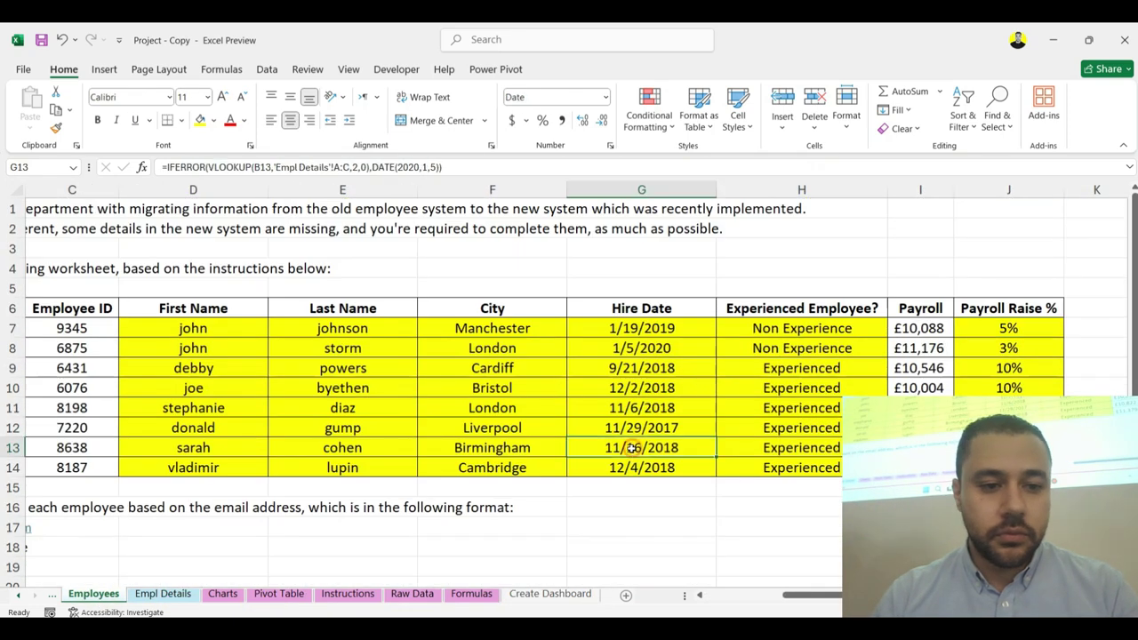
click(169, 452)
scroll(177, 451, left, 2)
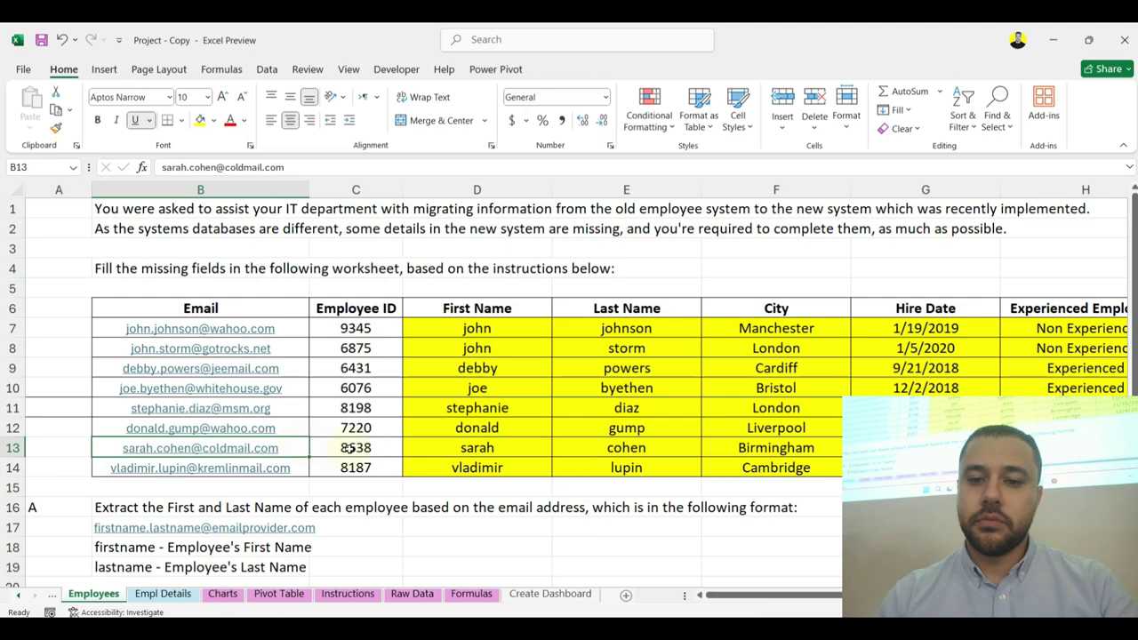
key(Right)
key(Right)
key(Right)
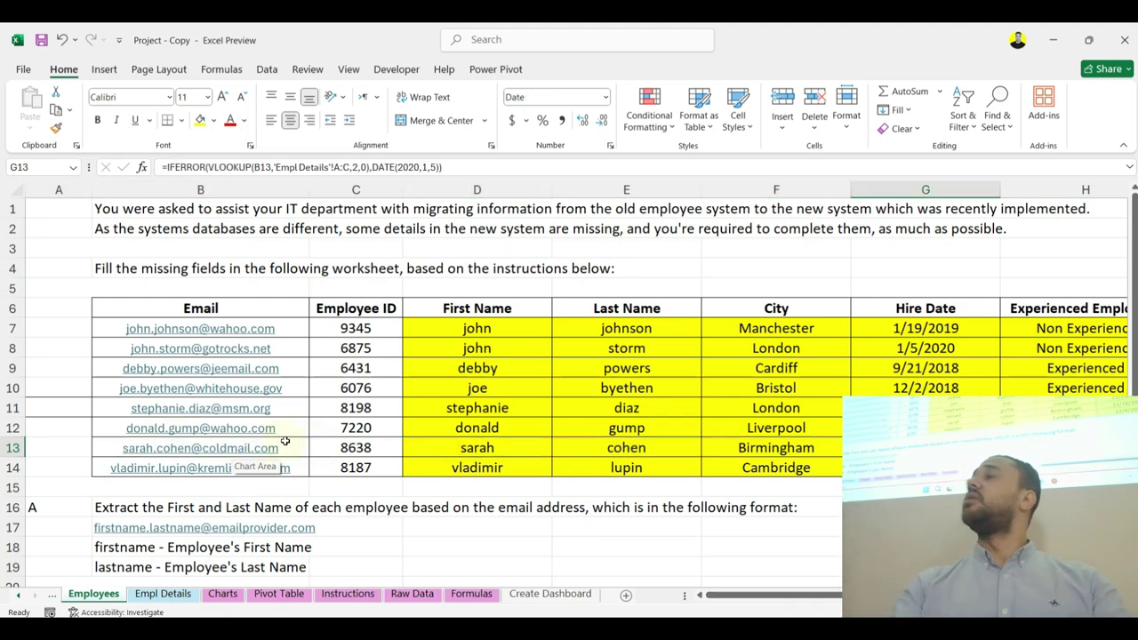
click(548, 406)
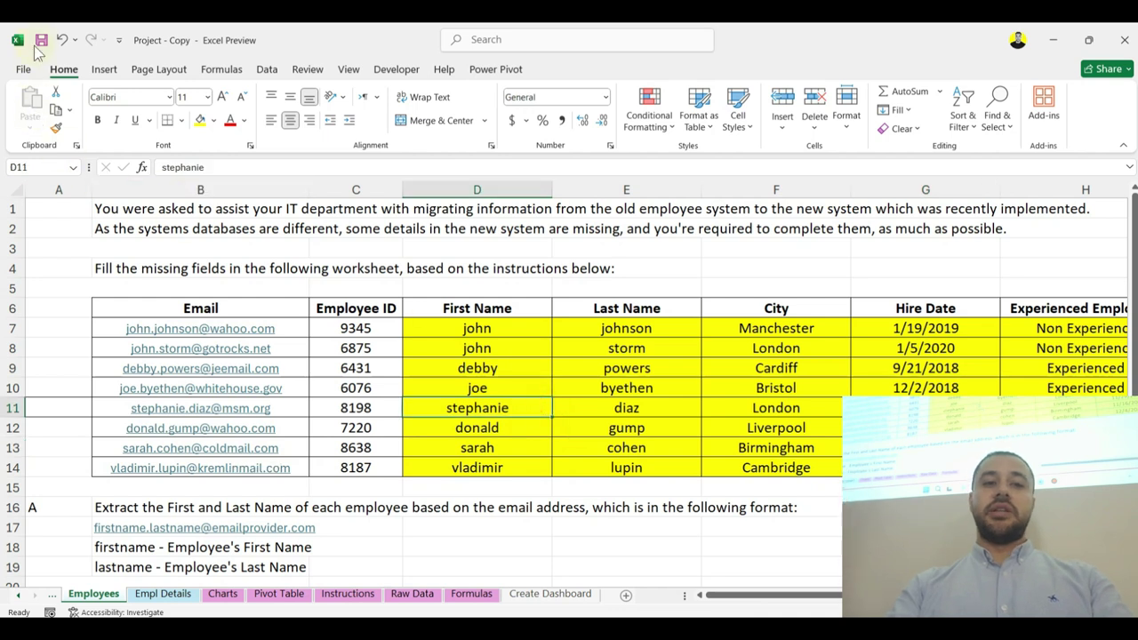